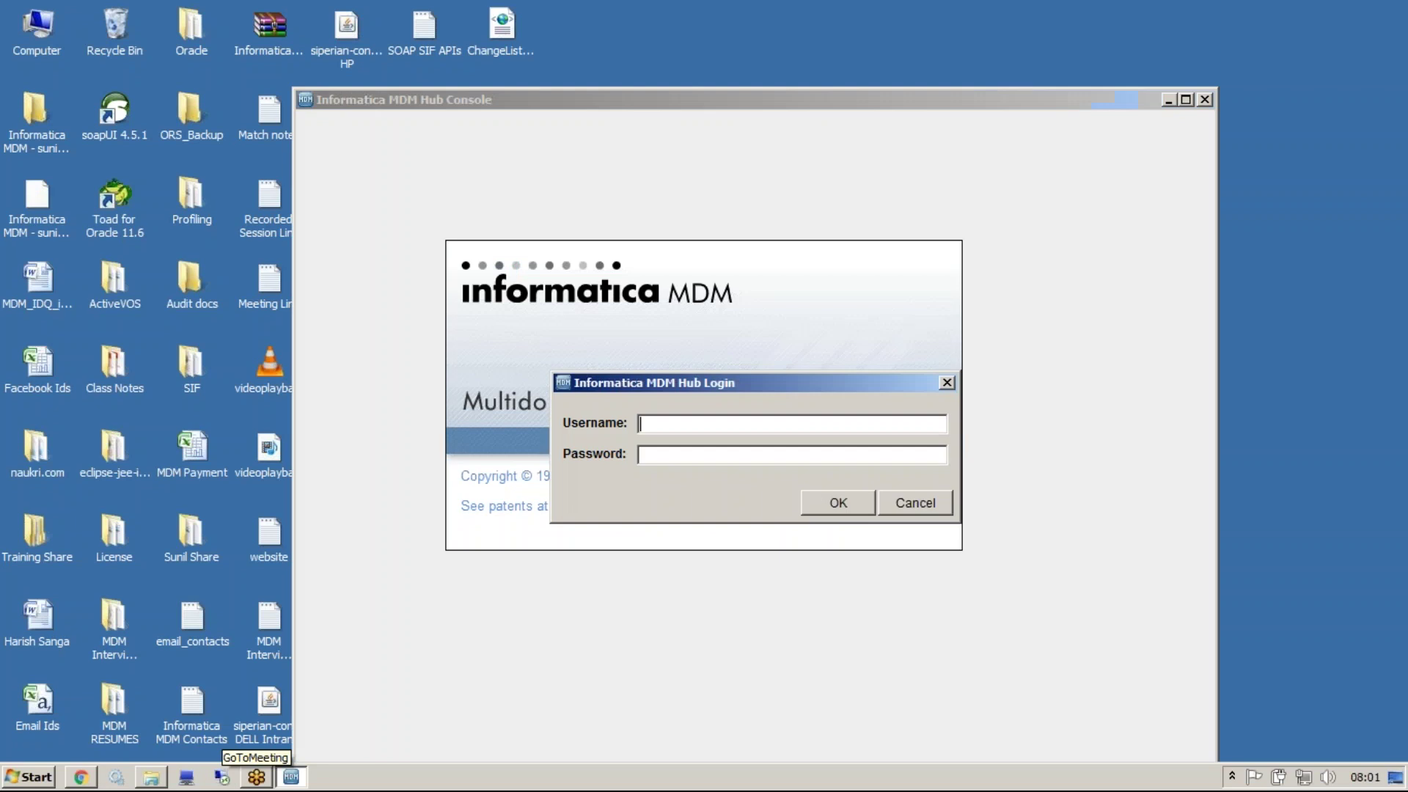
# Sign in as admin and dismiss the license-expiry notice
pyautogui.click(746, 423)
pyautogui.write('admin')
pyautogui.press('Tab')
pyautogui.write('admin')
pyautogui.press('Return')
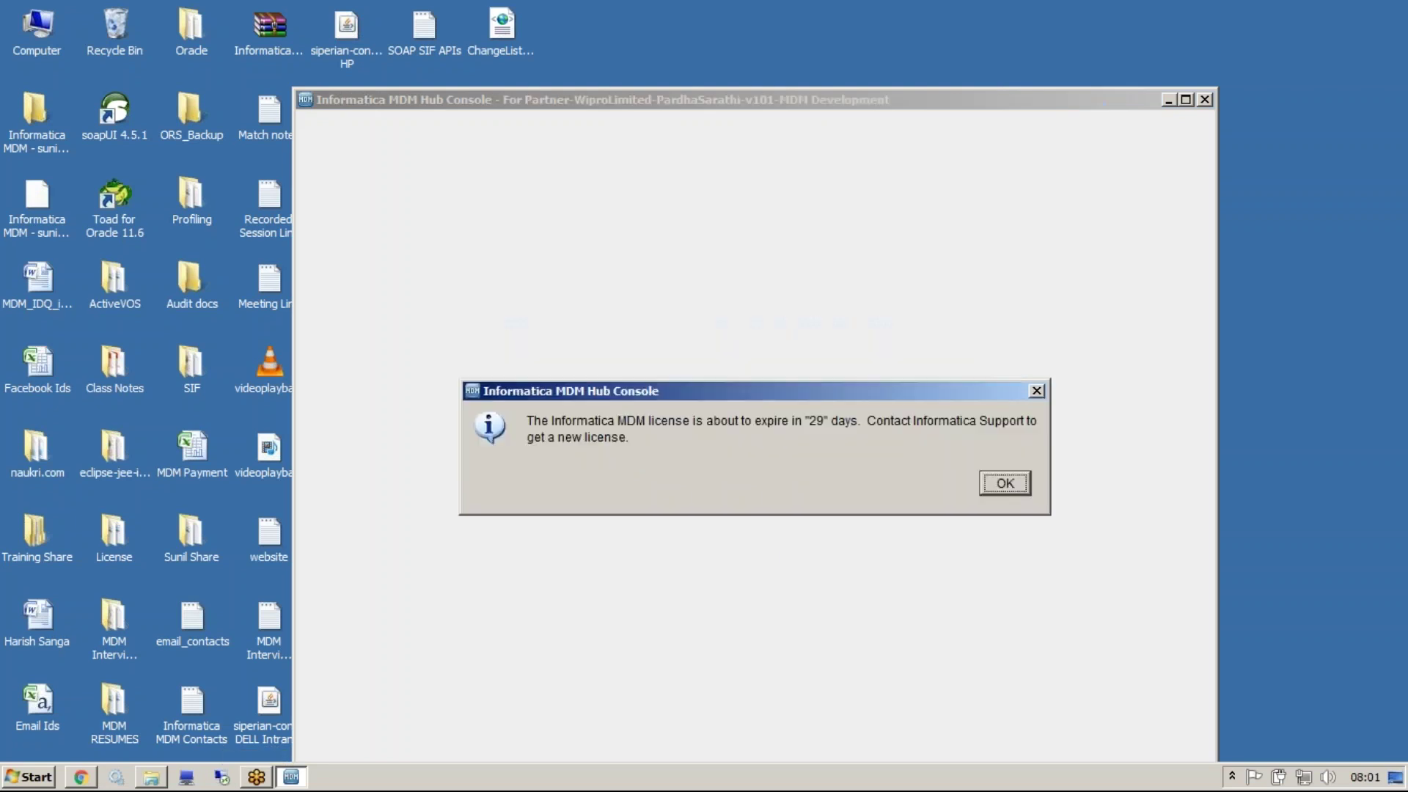
pyautogui.click(1026, 487)
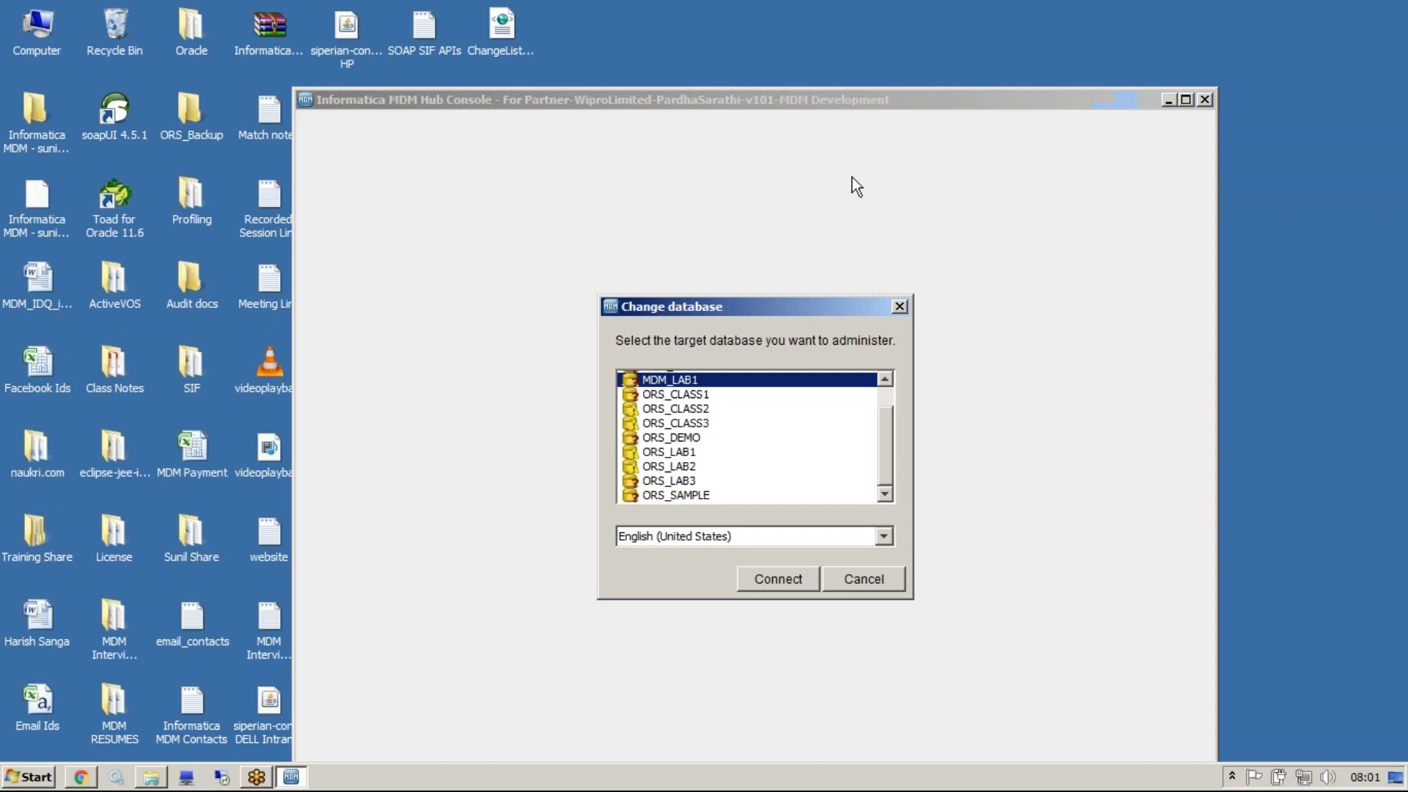
# Connect to ORS_CLASS3, maximize the console, and list base objects in the Schema tool
pyautogui.doubleClick(706, 423)
pyautogui.doubleClick(732, 102)
pyautogui.click(200, 271)
pyautogui.click(279, 115)
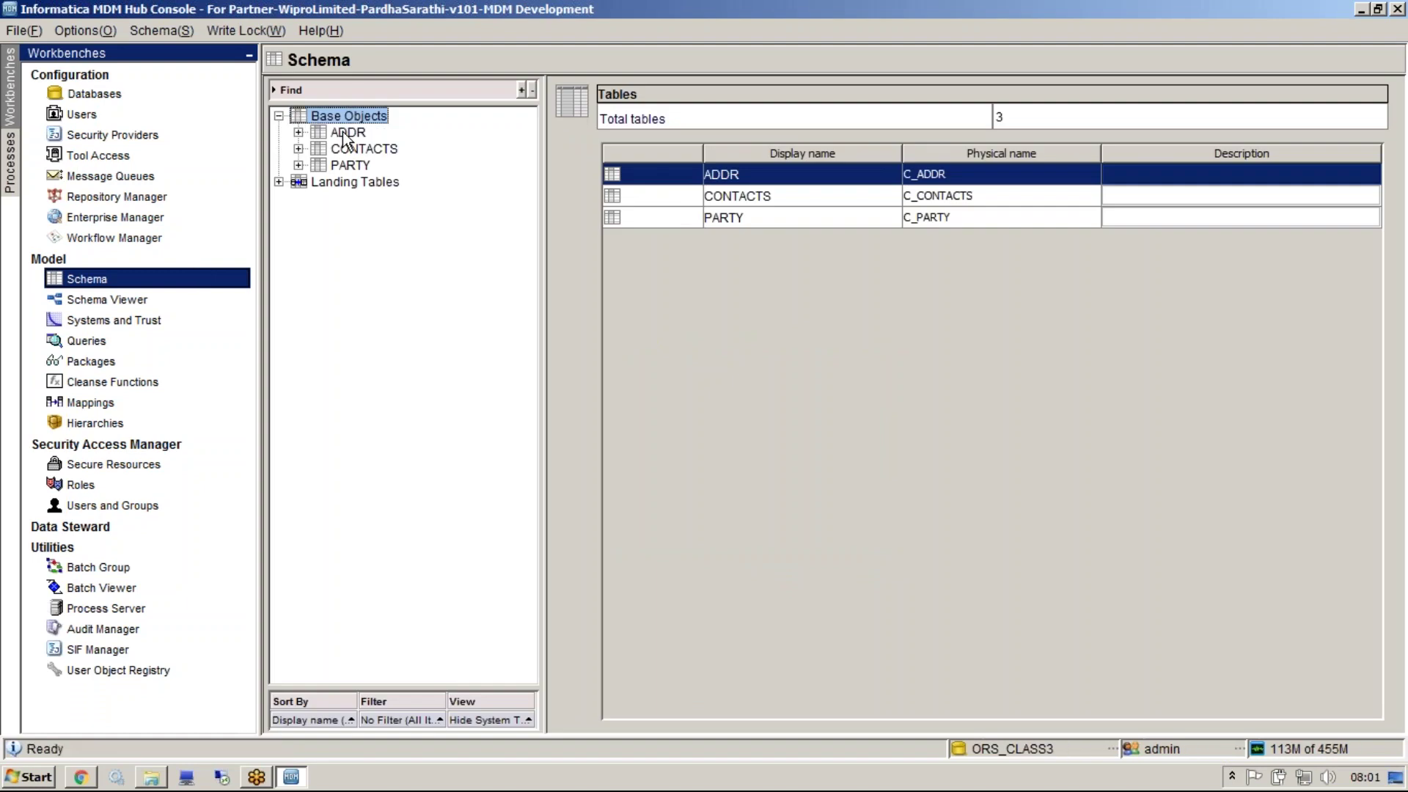
# Review the landing tables and the CKR and MLO source systems in Systems and Trust
pyautogui.click(279, 181)
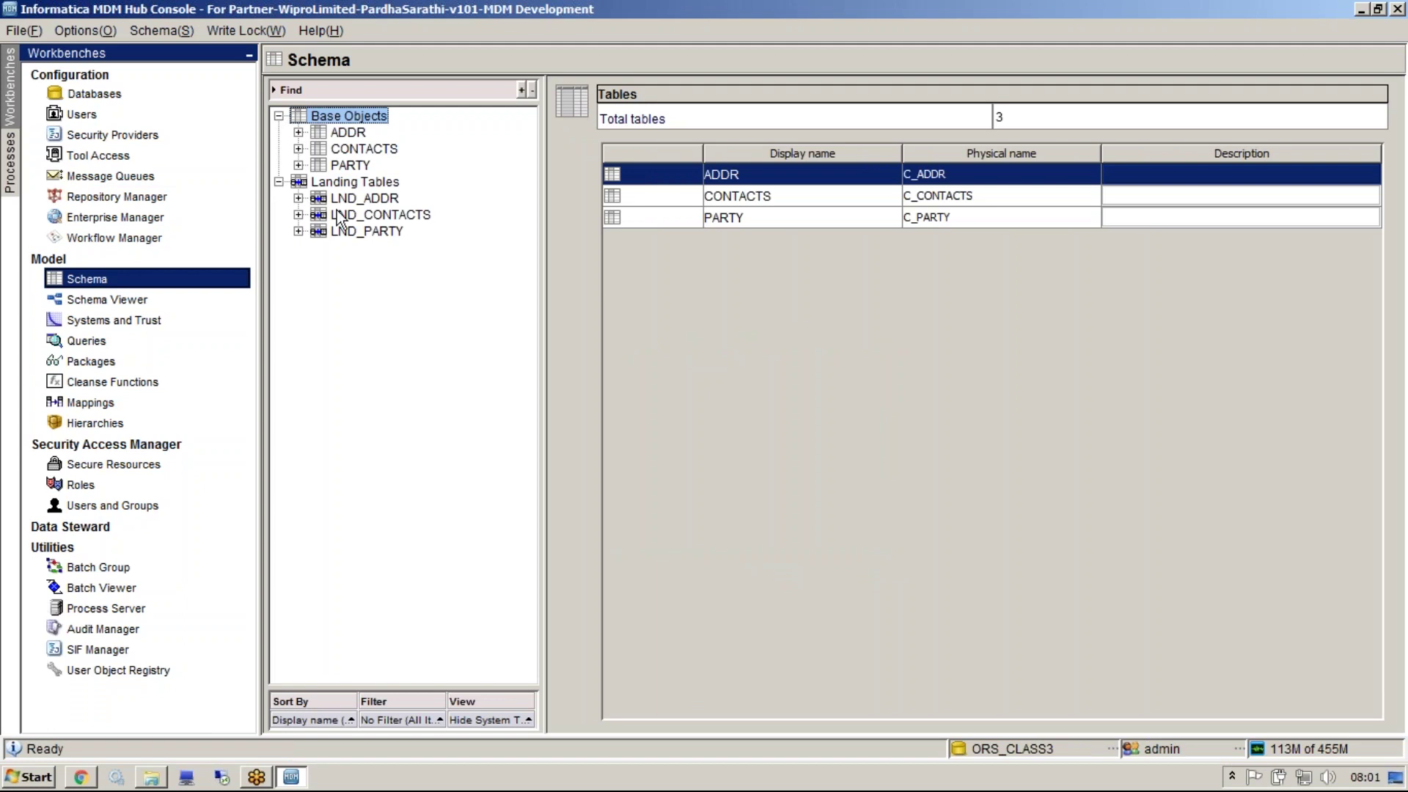
pyautogui.click(132, 320)
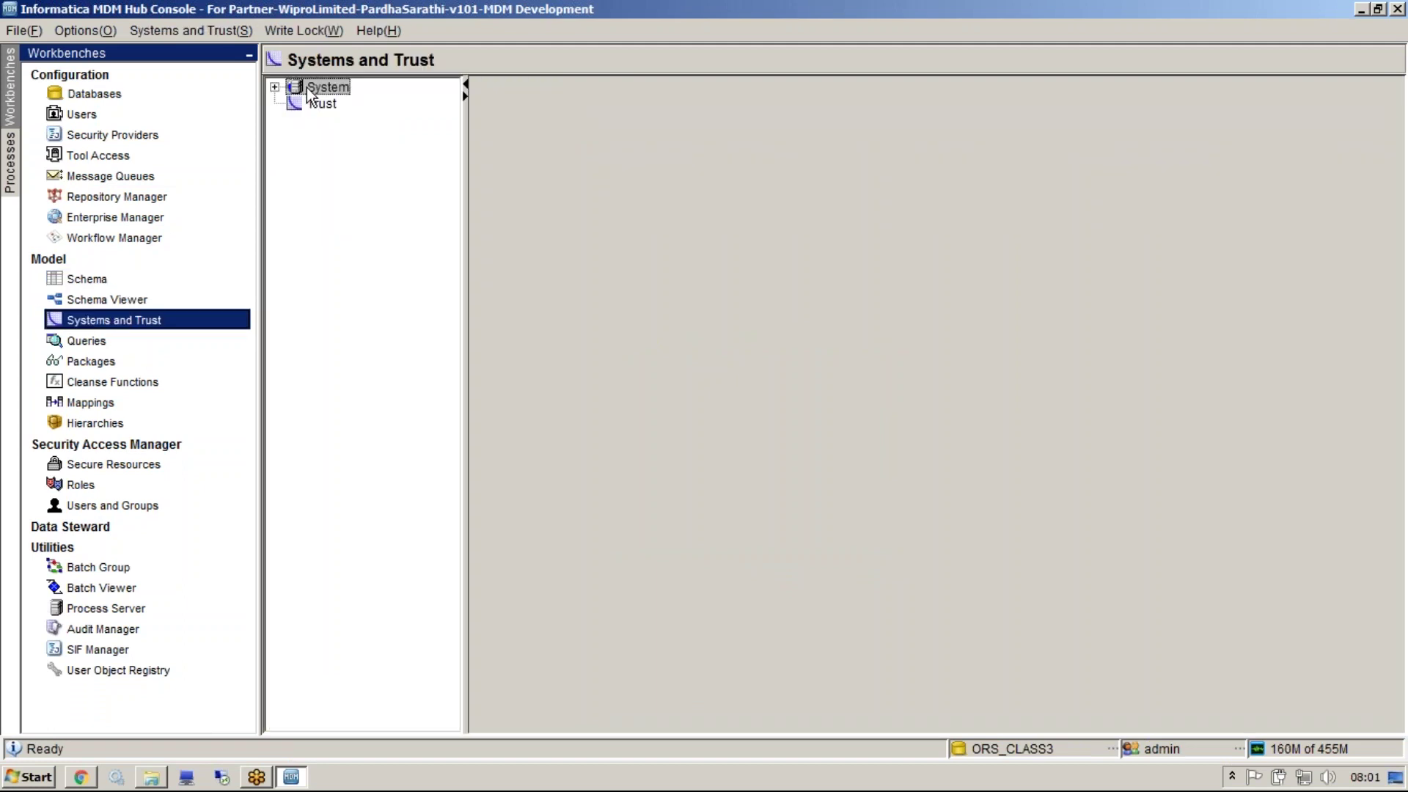
pyautogui.doubleClick(308, 87)
pyautogui.click(340, 120)
pyautogui.click(338, 136)
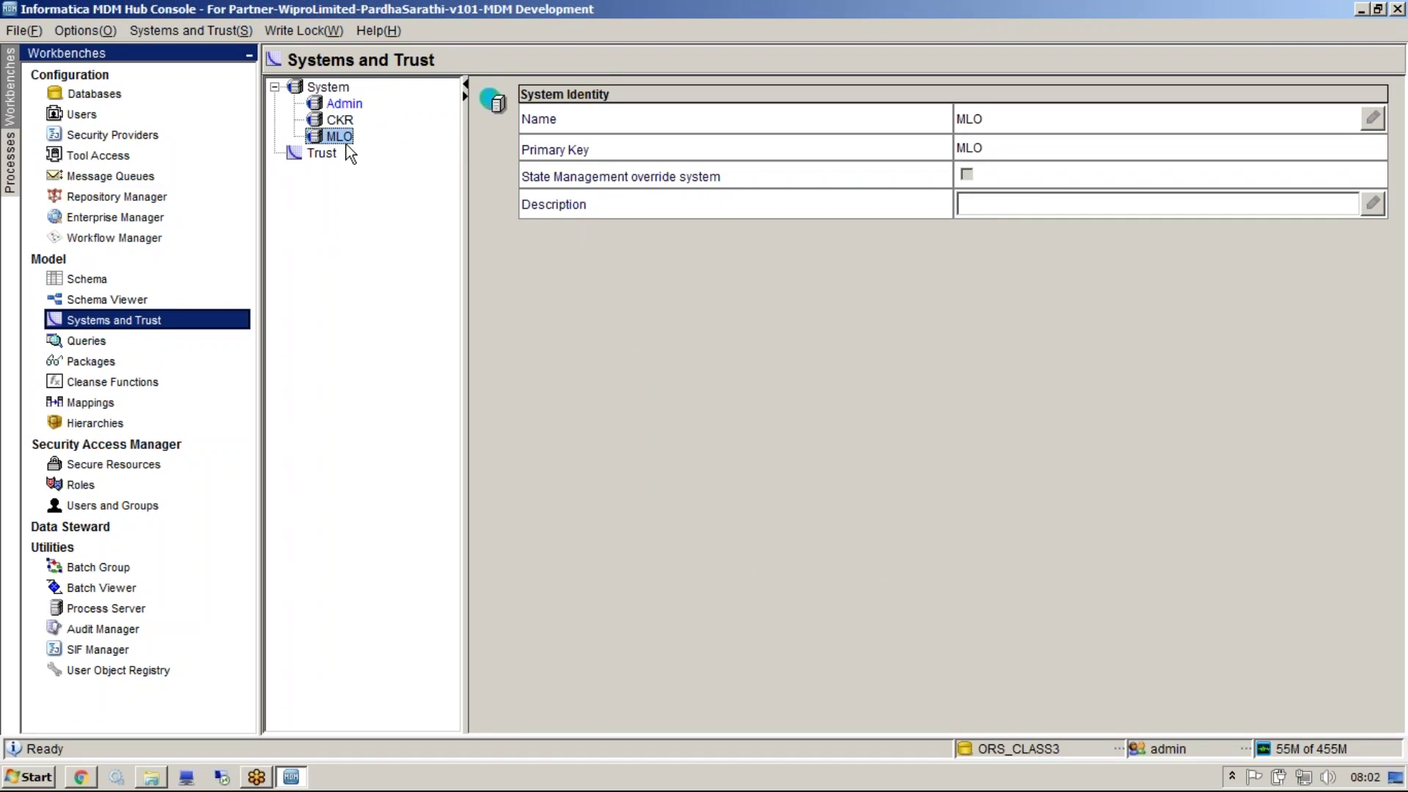
# View the ADDR/PARTY/CONTACTS schema diagram, then show PARTY's empty staging-table list
pyautogui.click(175, 284)
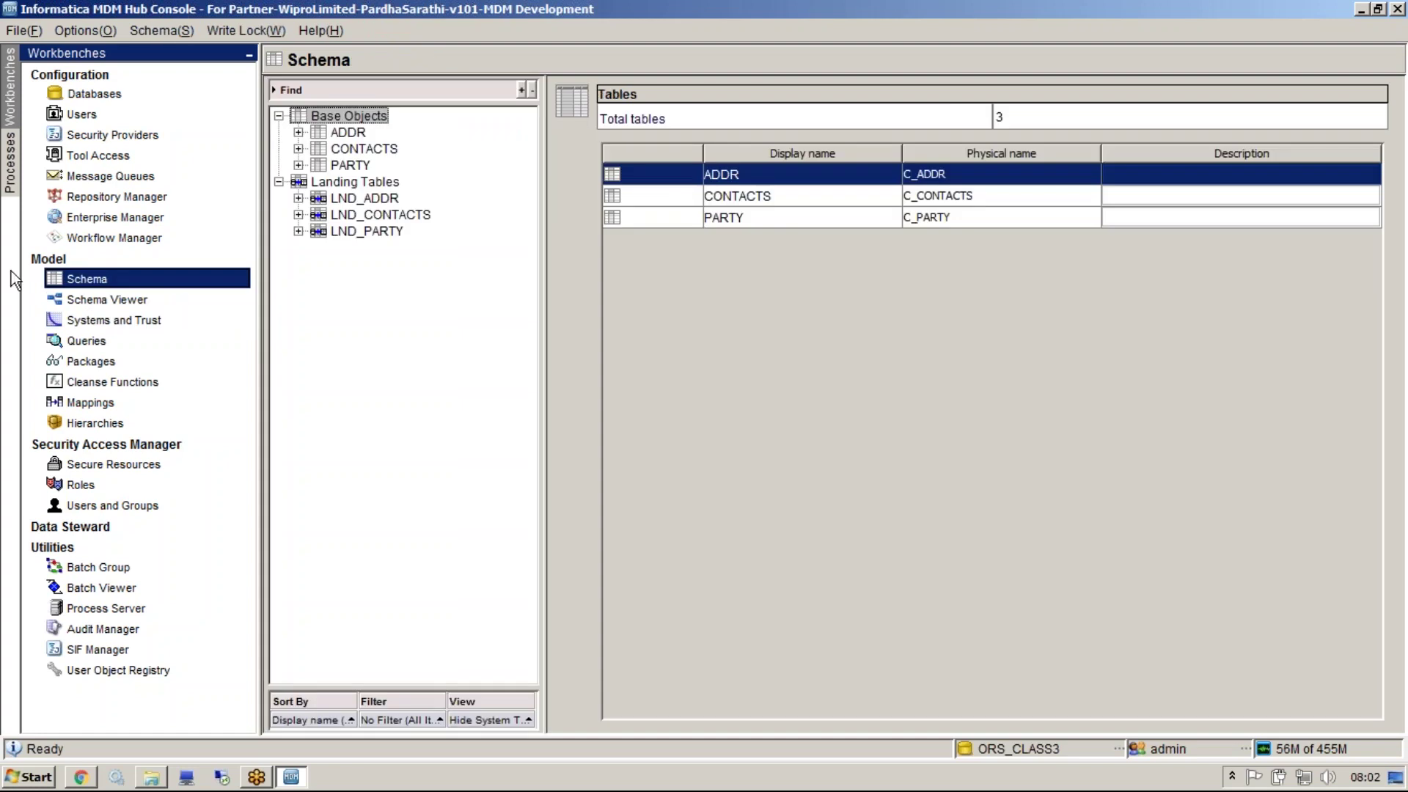
pyautogui.click(175, 299)
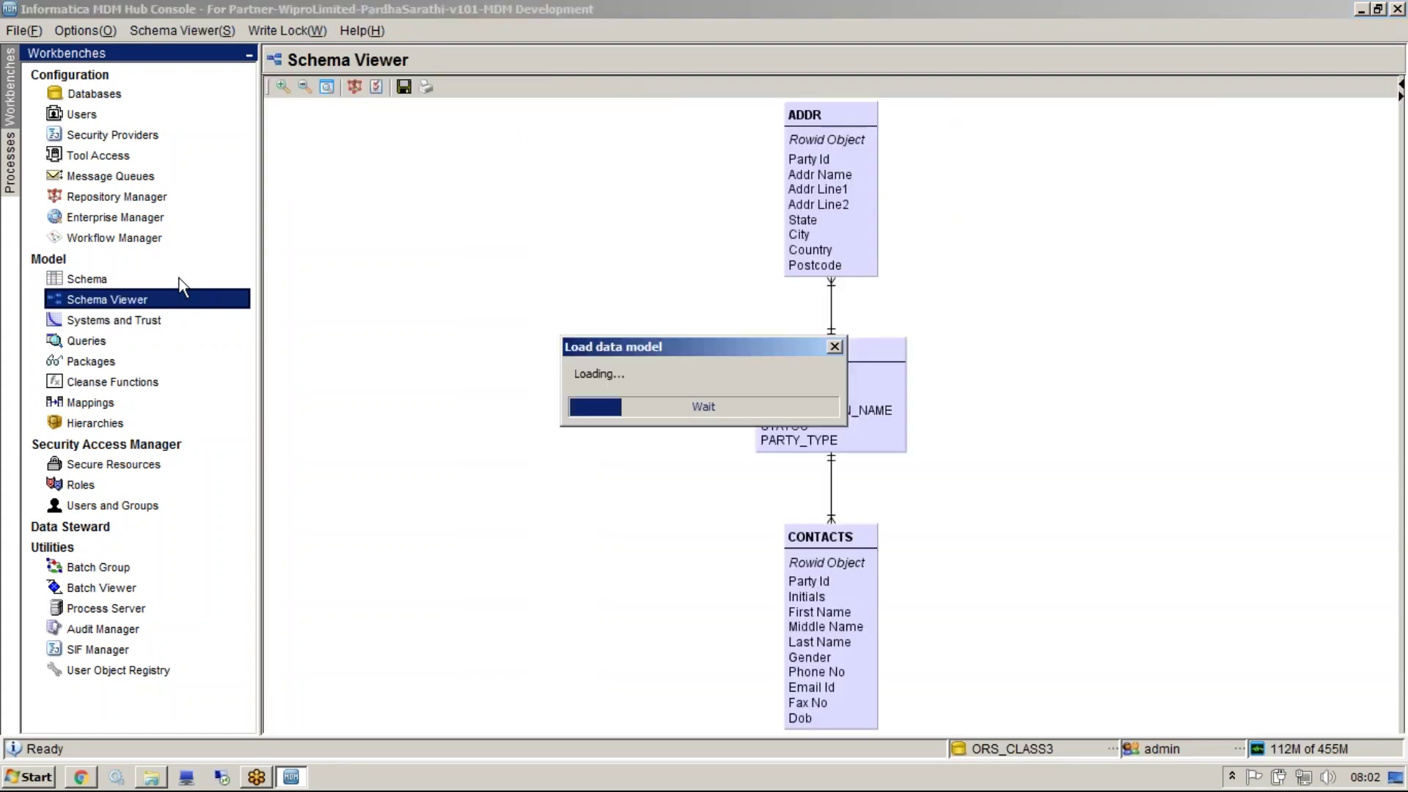
pyautogui.click(125, 277)
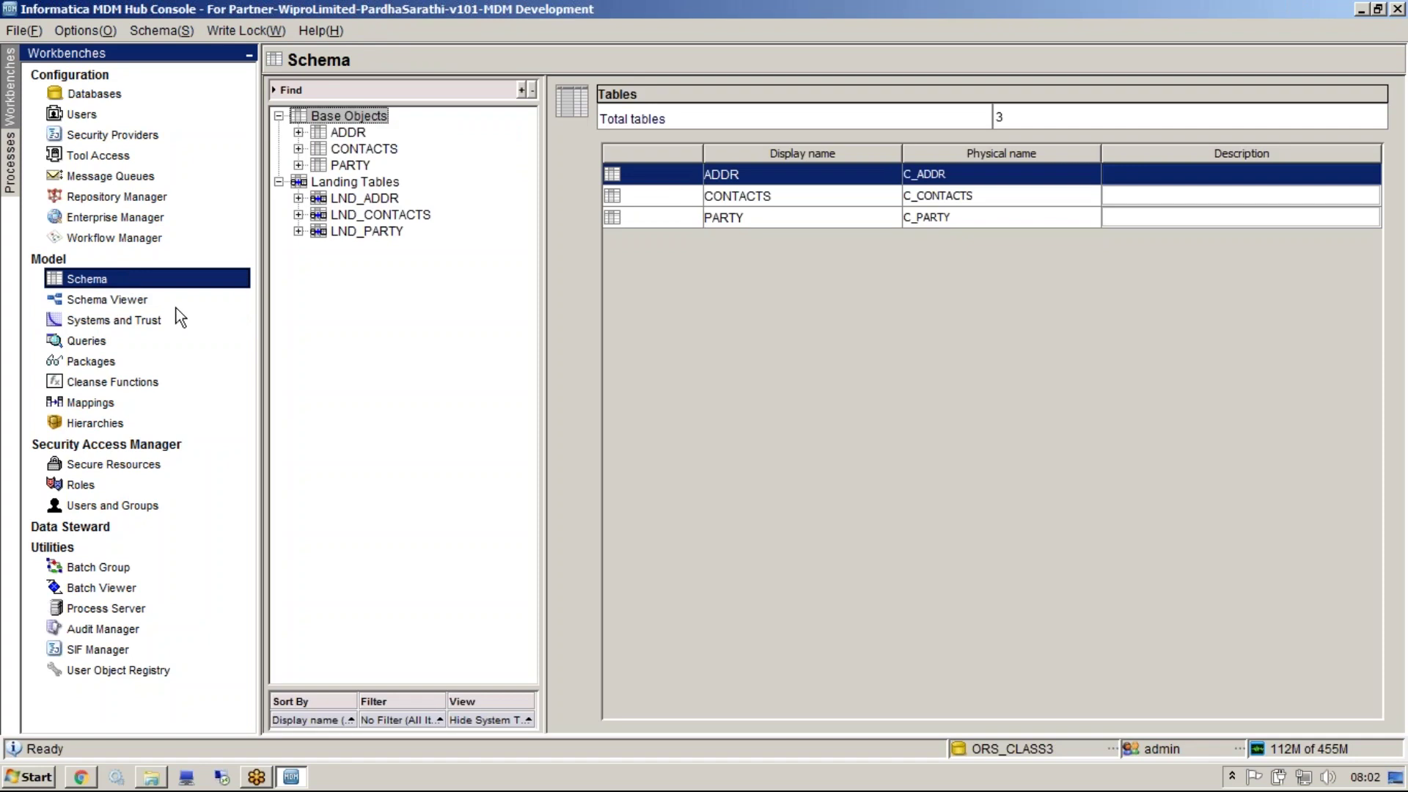
pyautogui.click(173, 301)
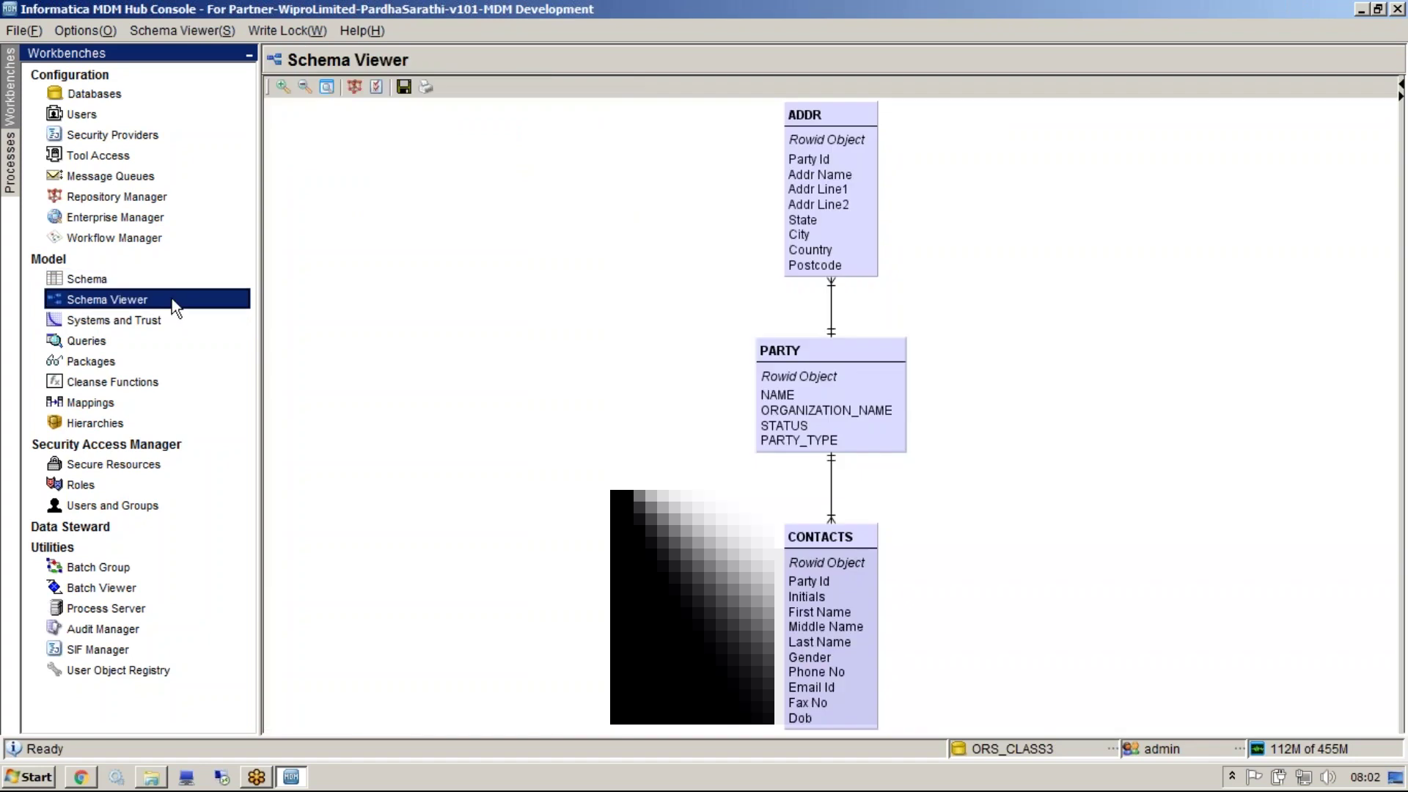
pyautogui.click(130, 279)
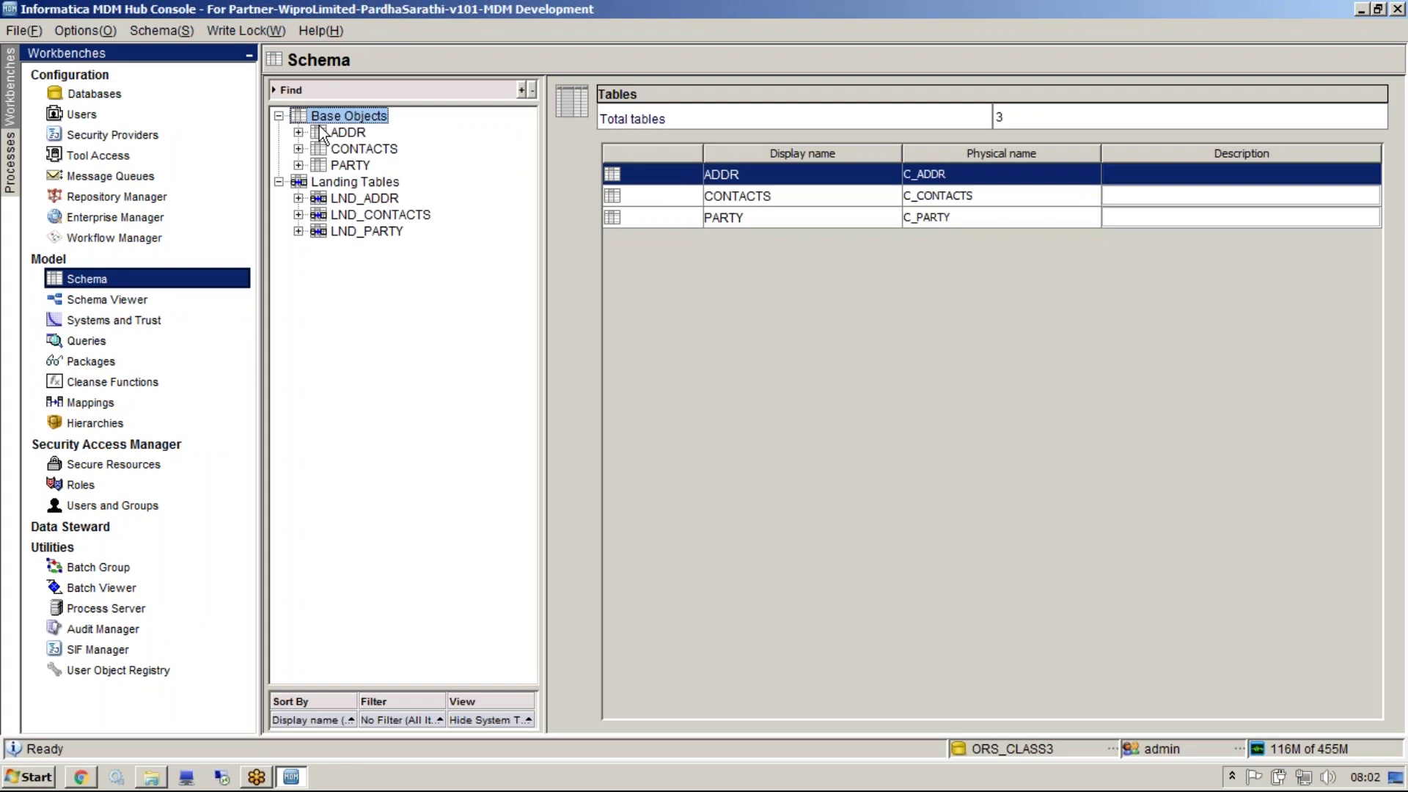
pyautogui.click(298, 165)
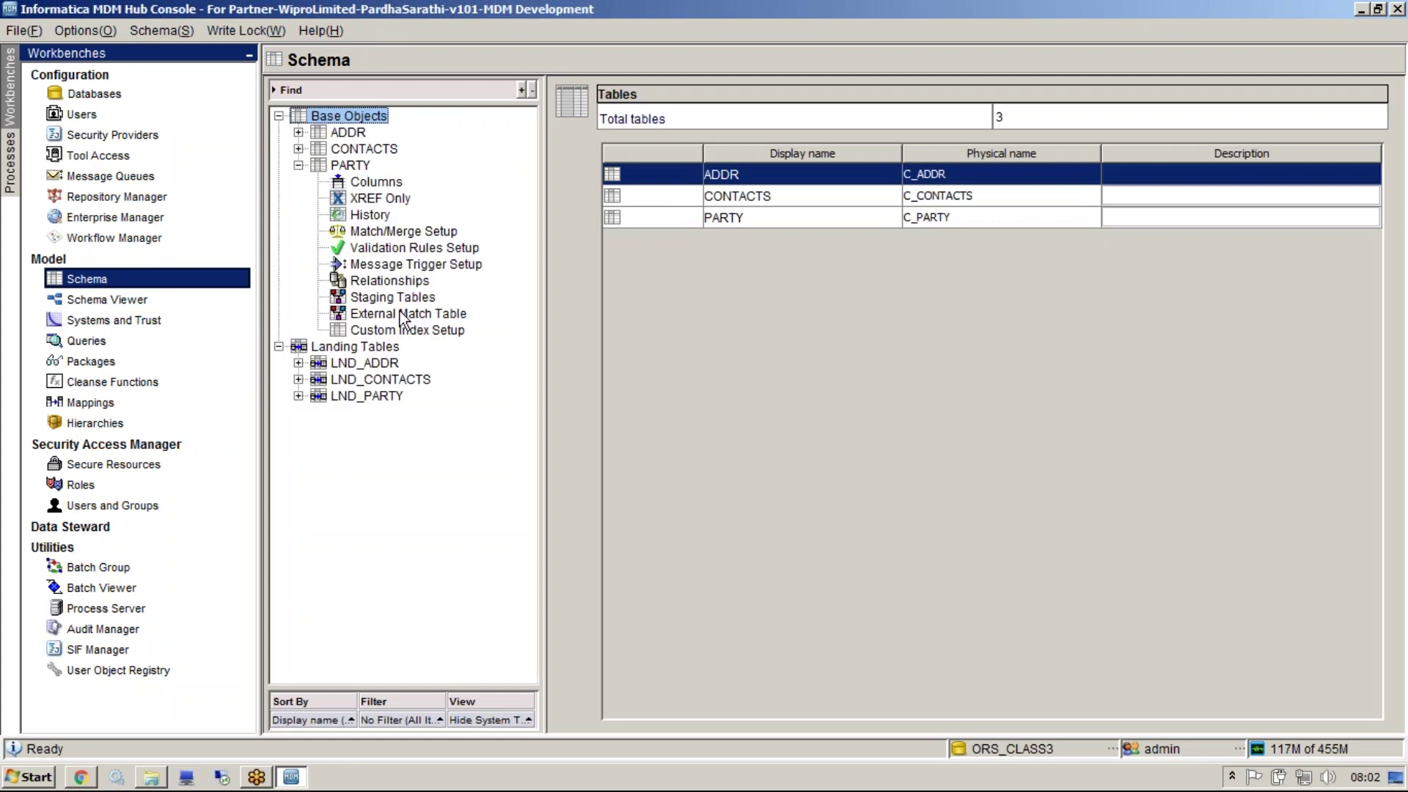
pyautogui.click(382, 299)
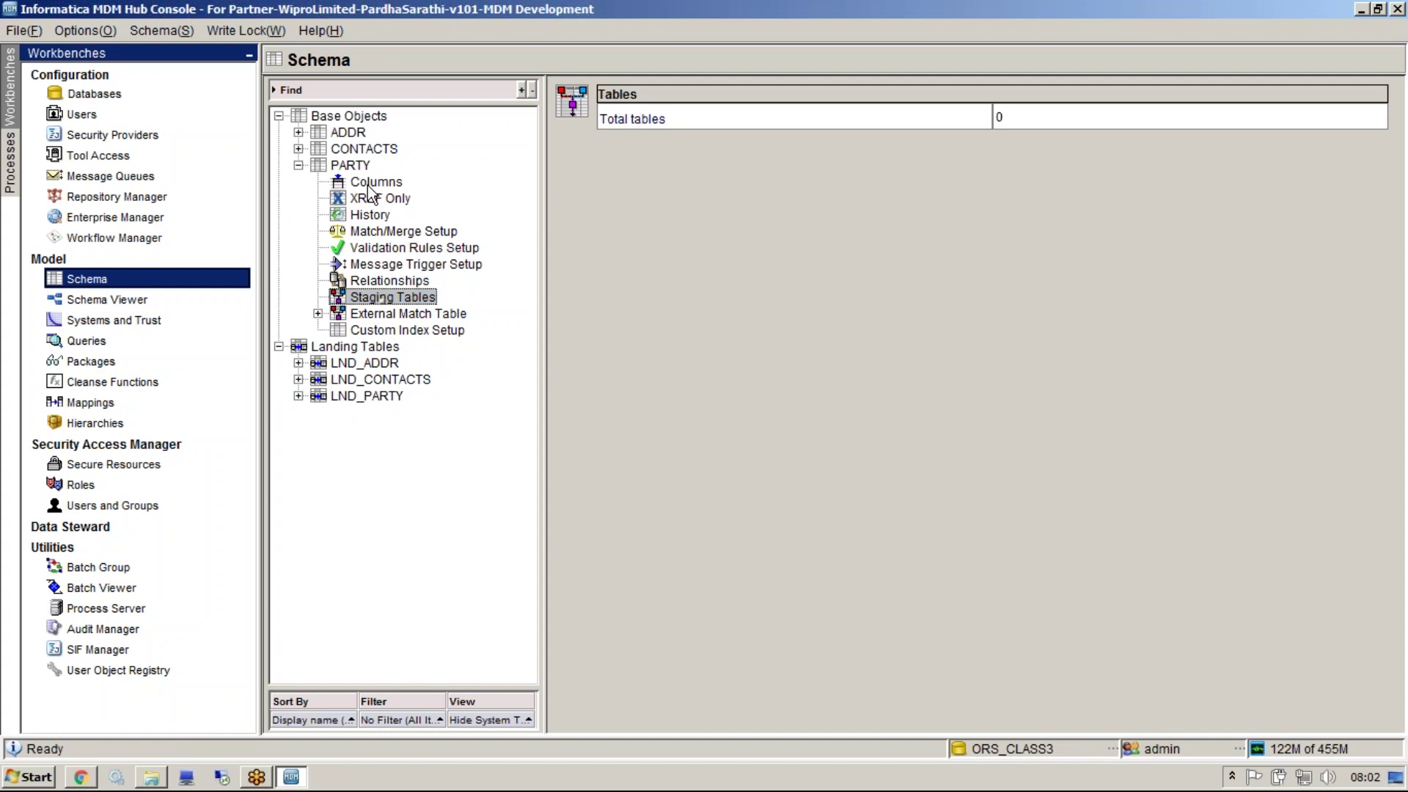
pyautogui.click(225, 31)
# Acquire the write lock and add a PARTY staging table, ticking NAME, ORGANIZATION_NAME, STATUS, PARTY_TYPE
pyautogui.click(242, 58)
pyautogui.rightClick(359, 295)
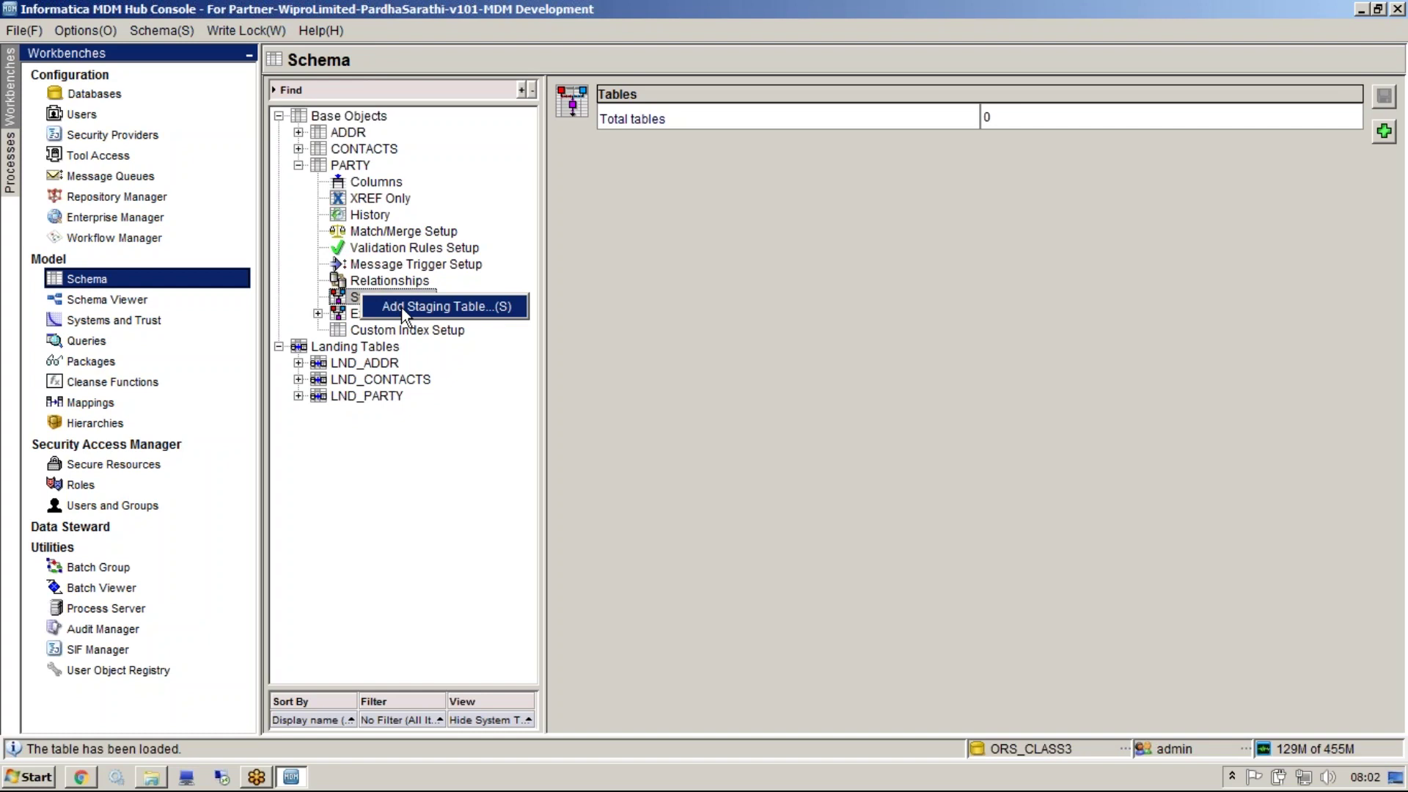
pyautogui.click(404, 308)
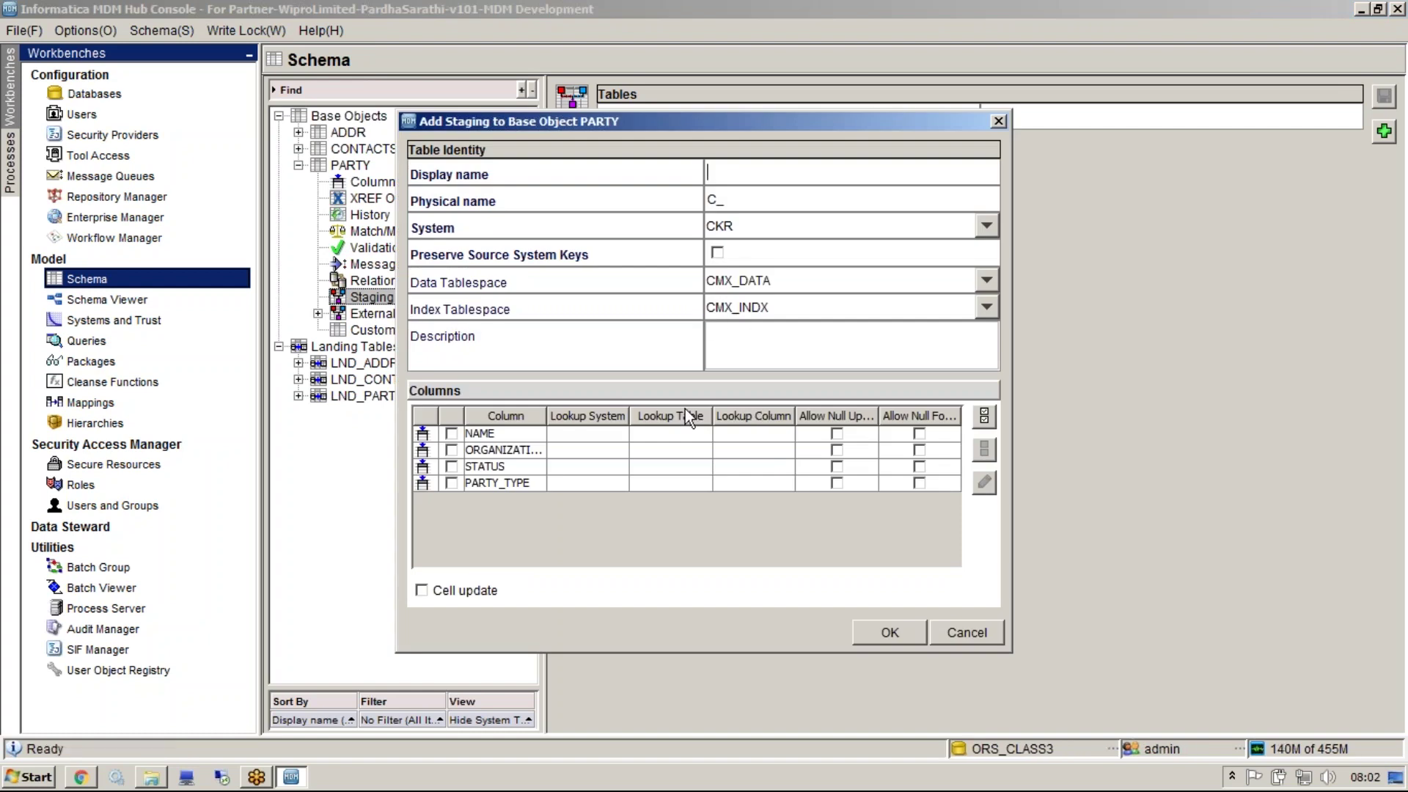
pyautogui.click(453, 434)
pyautogui.click(453, 450)
pyautogui.click(452, 467)
pyautogui.click(453, 483)
# Re-toggle the column checkboxes, leave all four included, and type display name 'G'
pyautogui.click(452, 468)
pyautogui.click(452, 450)
pyautogui.click(453, 434)
pyautogui.click(488, 484)
pyautogui.press('space')
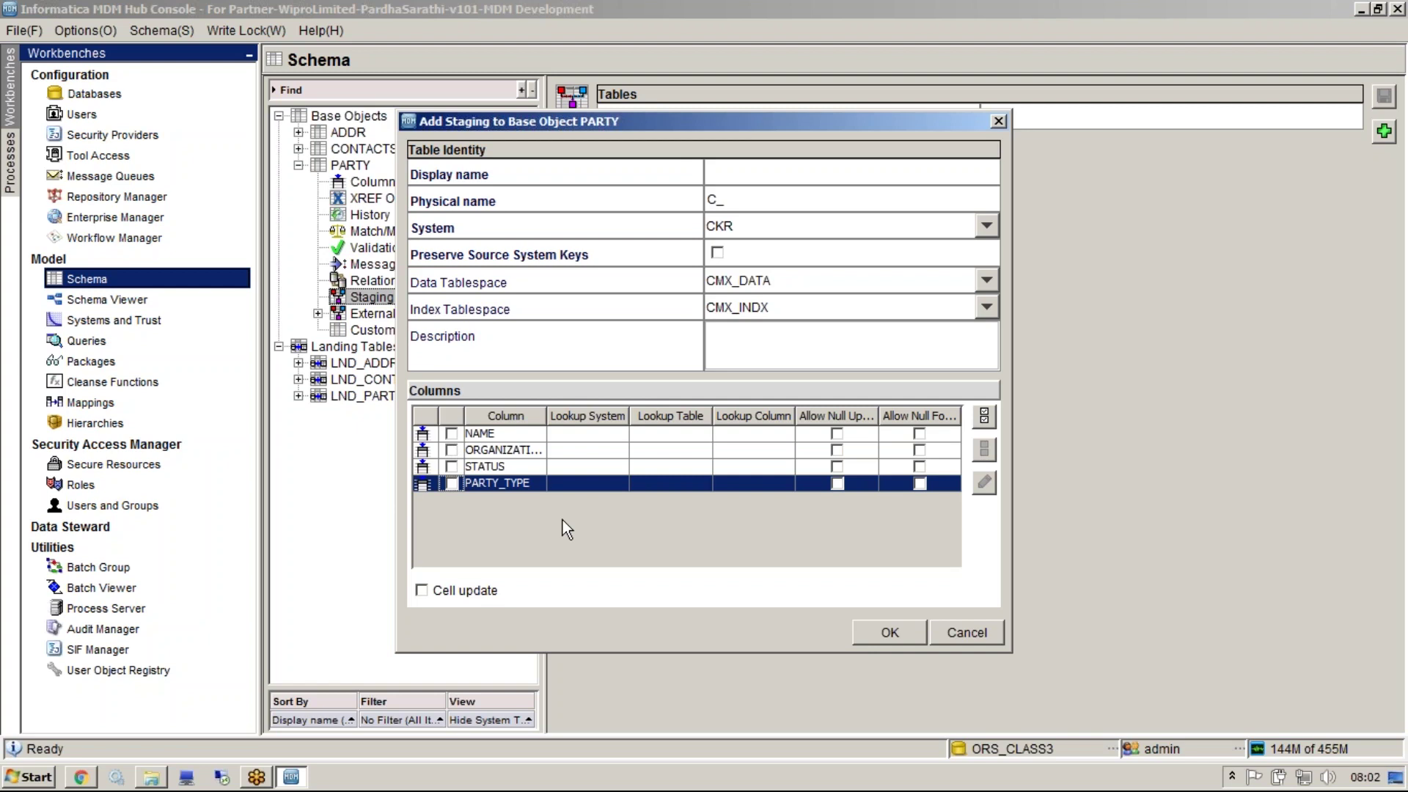
pyautogui.click(984, 416)
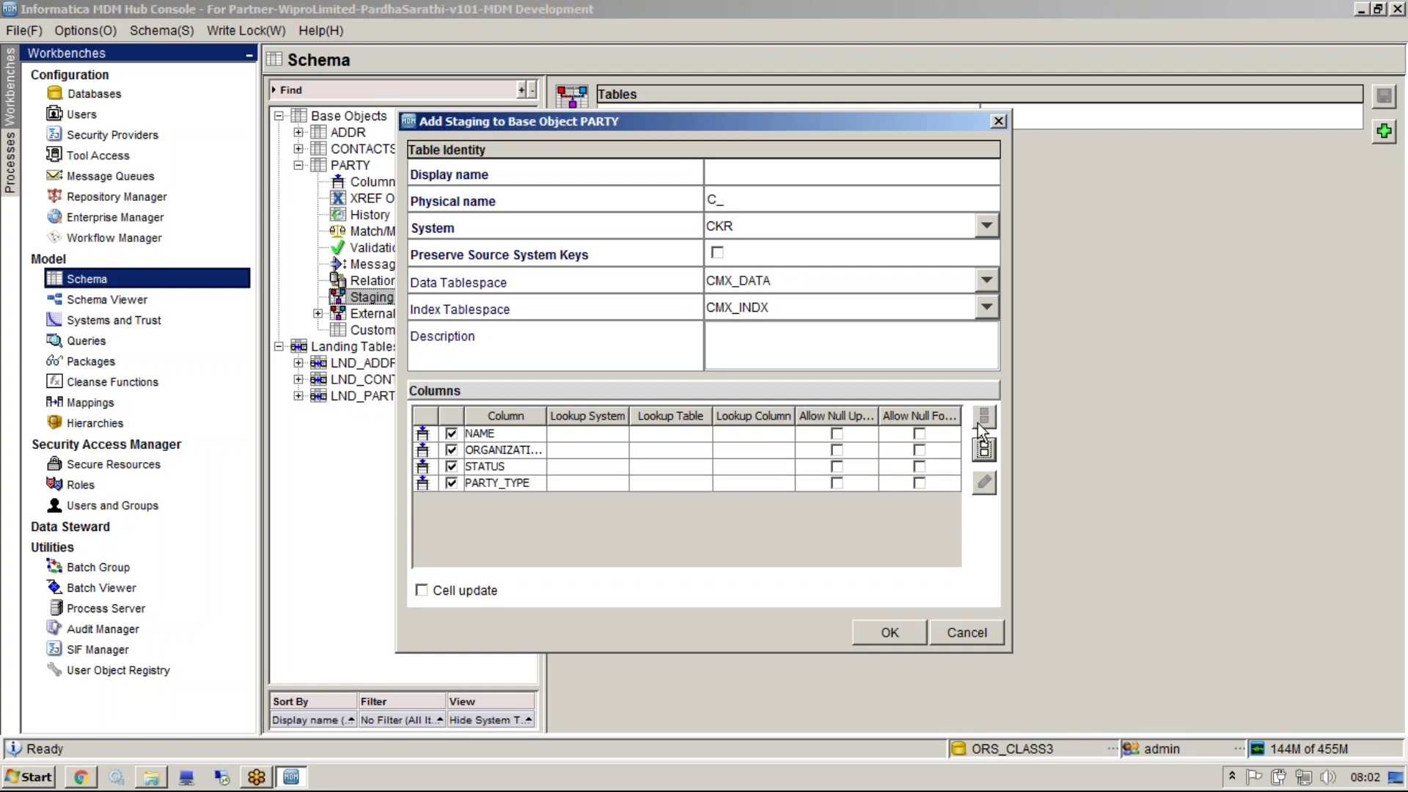
pyautogui.click(451, 466)
pyautogui.click(451, 483)
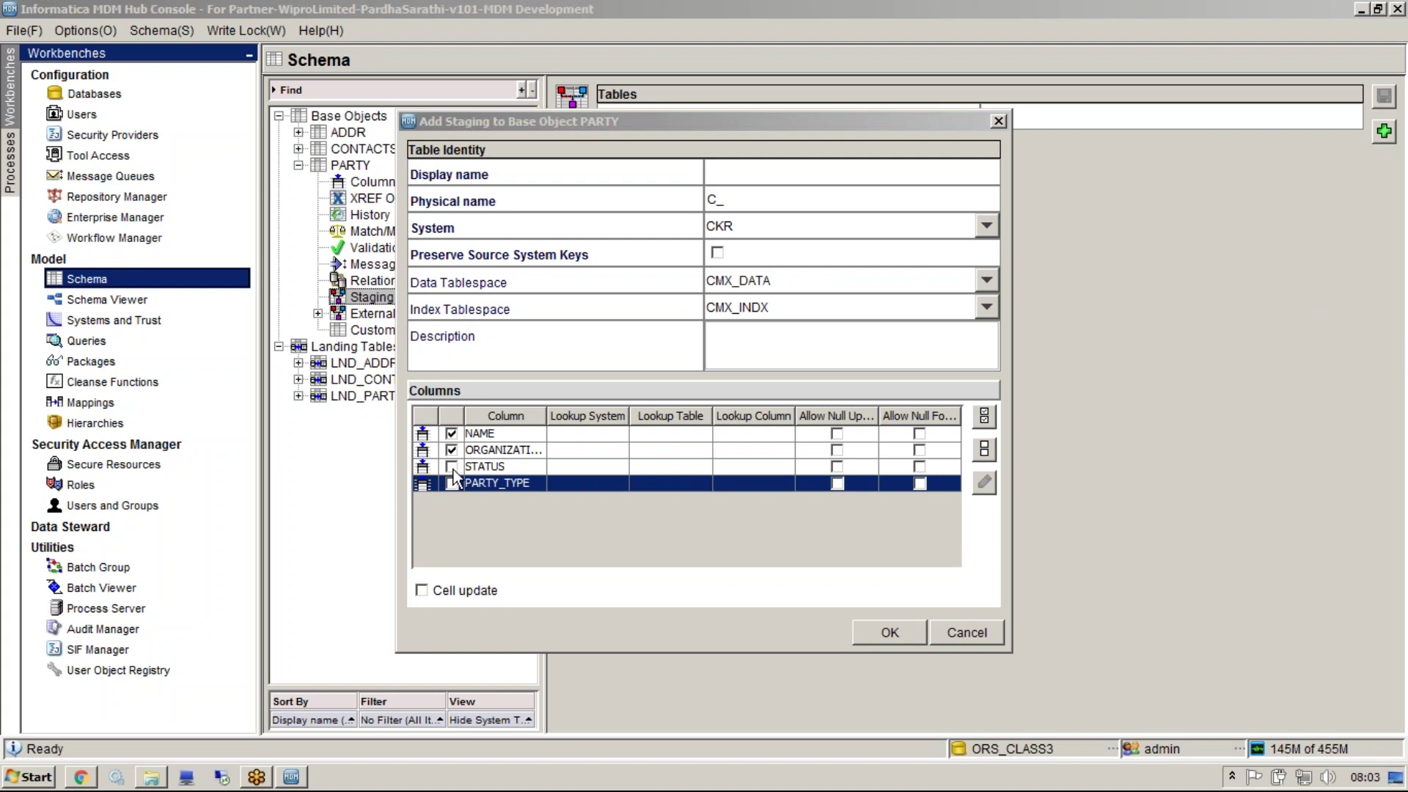
pyautogui.click(985, 449)
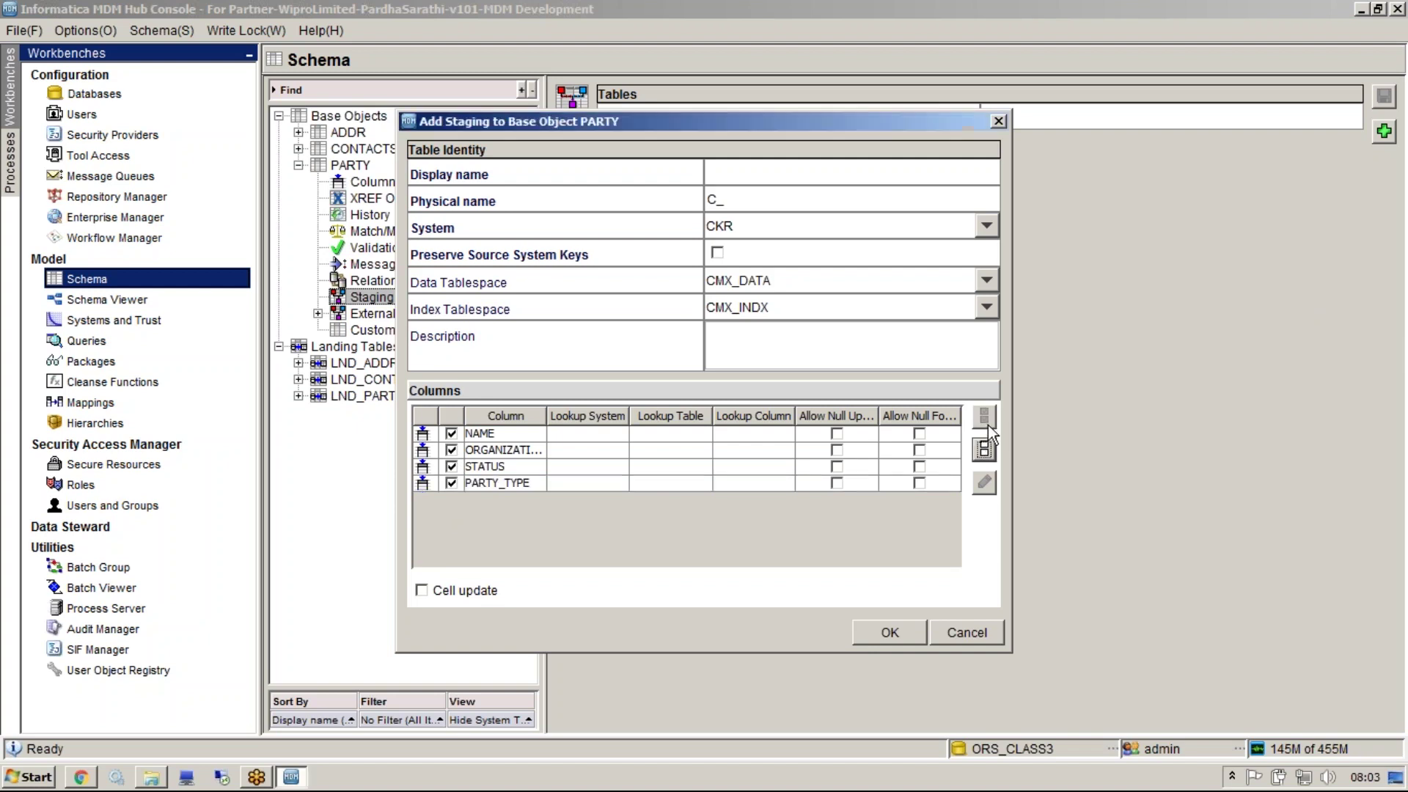
pyautogui.click(794, 164)
pyautogui.write('G')
pyautogui.press('super')
# In Notepad, list base object names C_PARTY, C_BO_PARTY and C_B_PARTY
pyautogui.click(144, 191)
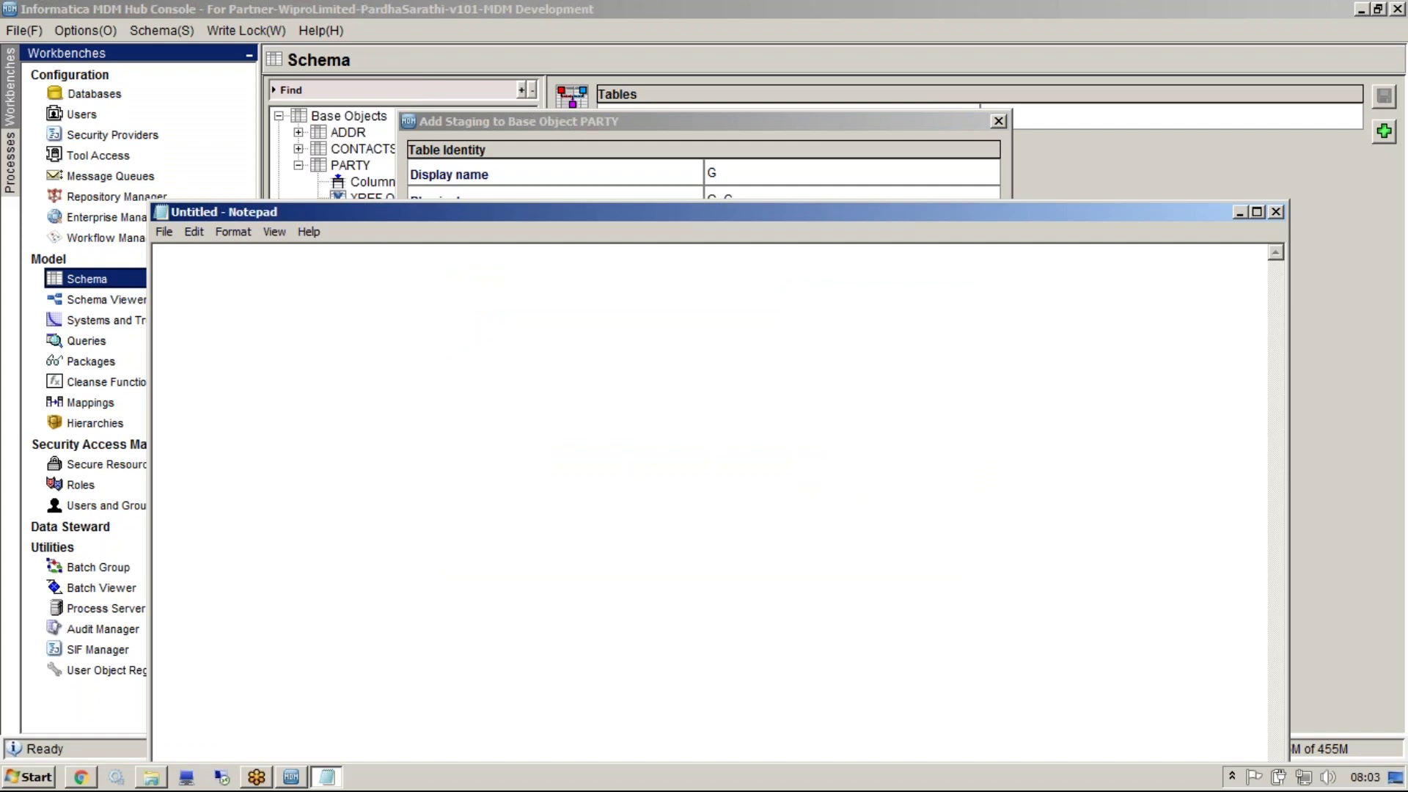
pyautogui.write('Base Objects')
pyautogui.press('Return')
pyautogui.press('Return')
pyautogui.write('C_PARTY')
pyautogui.press('Return')
pyautogui.write('C_BI')
pyautogui.press('BackSpace')
pyautogui.write('O_PARTY')
pyautogui.press('Return')
pyautogui.write('C_B_PARTY')
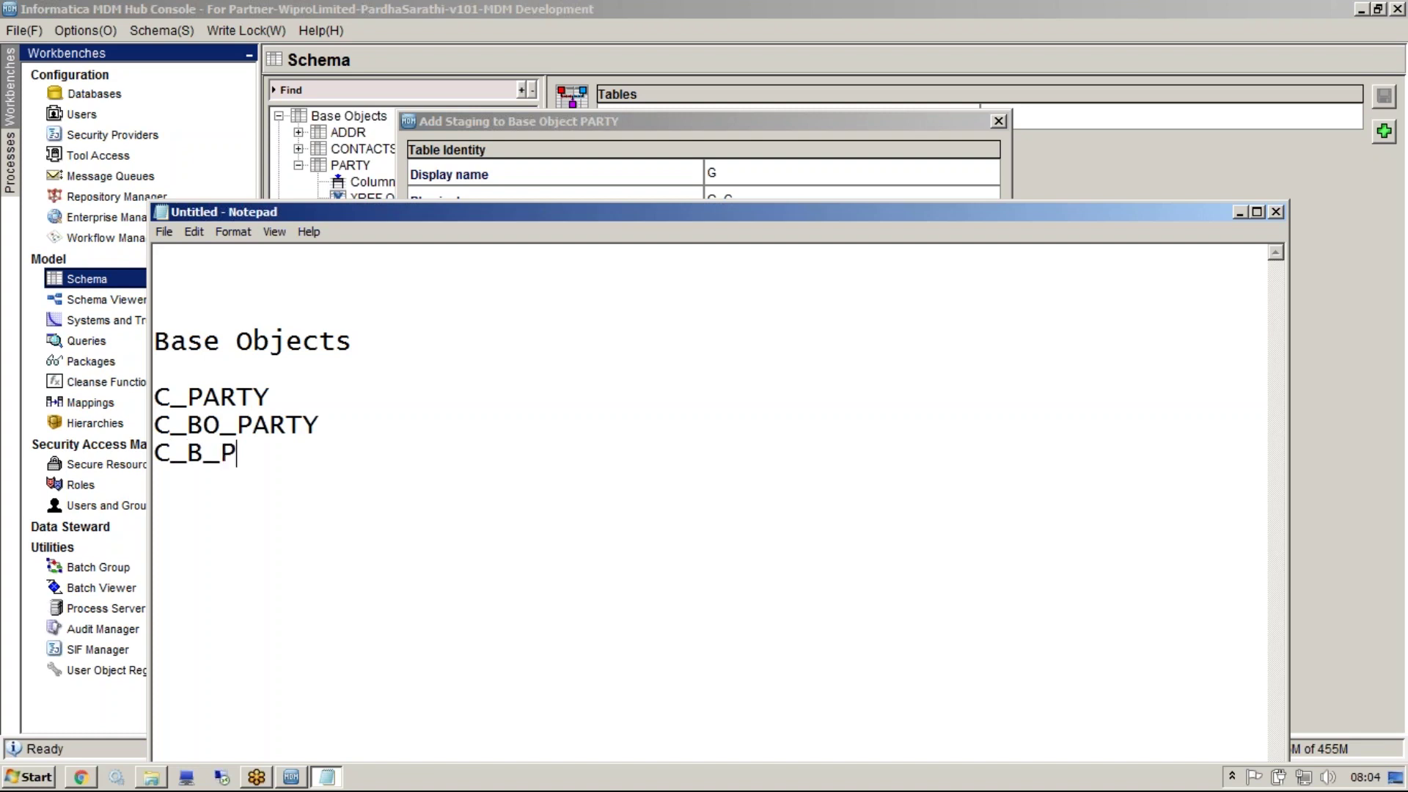
# Add landing-table prefixes LND_, LD_ and L_ under 'Land'
pyautogui.press('Return')
pyautogui.press('Return')
pyautogui.press('Return')
pyautogui.write('S')
pyautogui.press('BackSpace')
pyautogui.write('Land')
pyautogui.press('Return')
pyautogui.write('LND_')
pyautogui.press('Return')
pyautogui.write('LD_')
pyautogui.press('Return')
pyautogui.write('L_')
# Add staging prefixes S_, STG_ and ST_ under 'STG', then close without saving
pyautogui.press('Return')
pyautogui.press('Return')
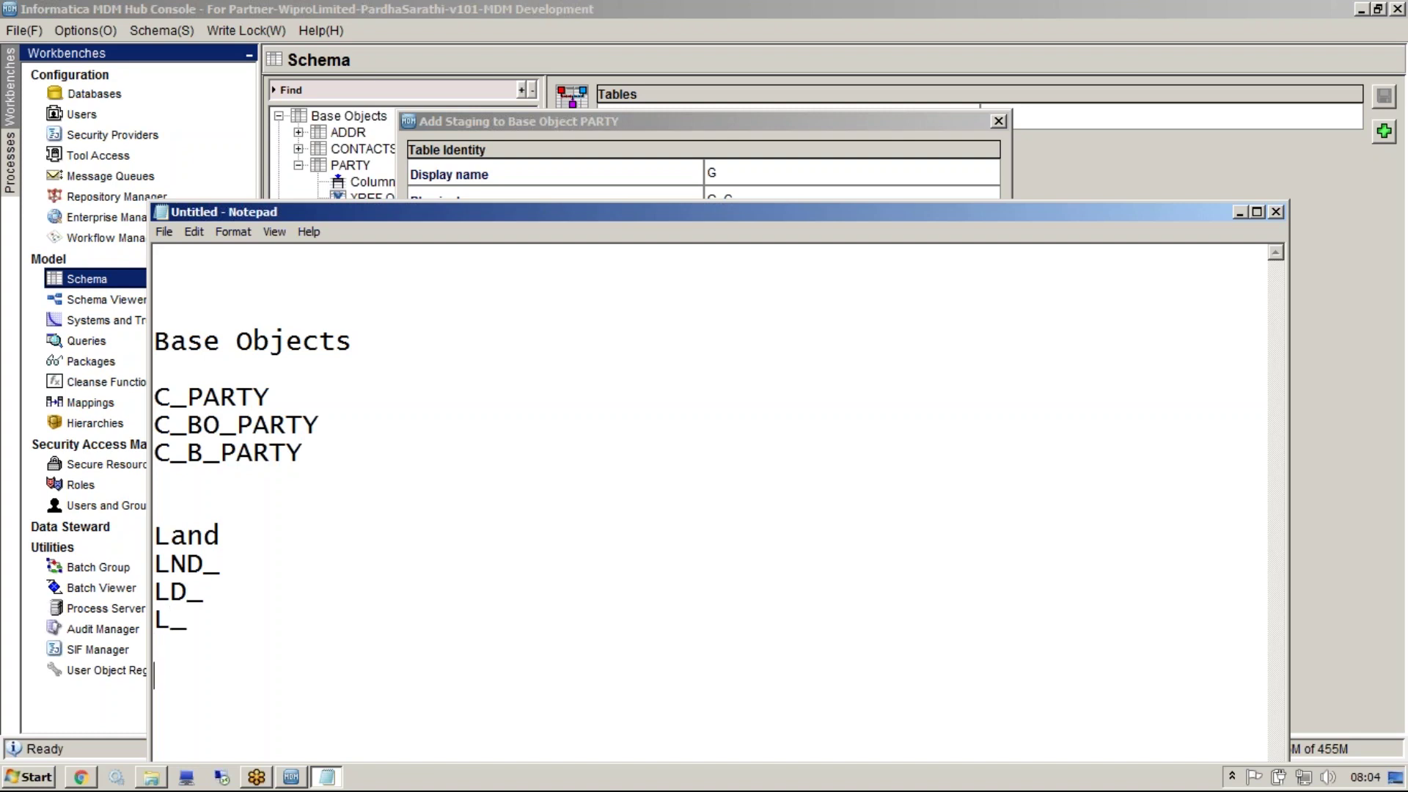
pyautogui.write('STG')
pyautogui.press('Return')
pyautogui.press('Return')
pyautogui.write('S_')
pyautogui.press('Return')
pyautogui.write('STG_')
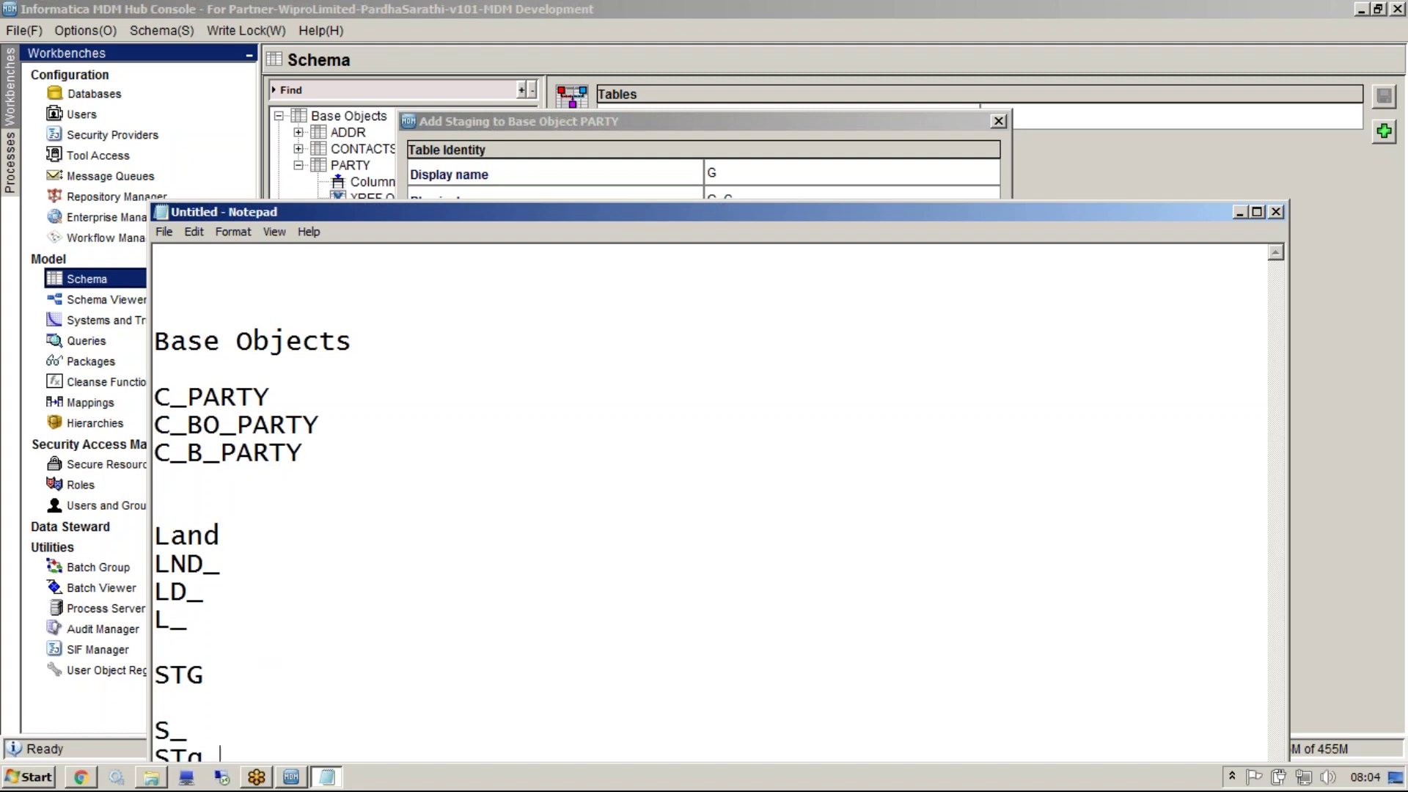
pyautogui.moveTo(472, 198); pyautogui.dragTo(472, 155)
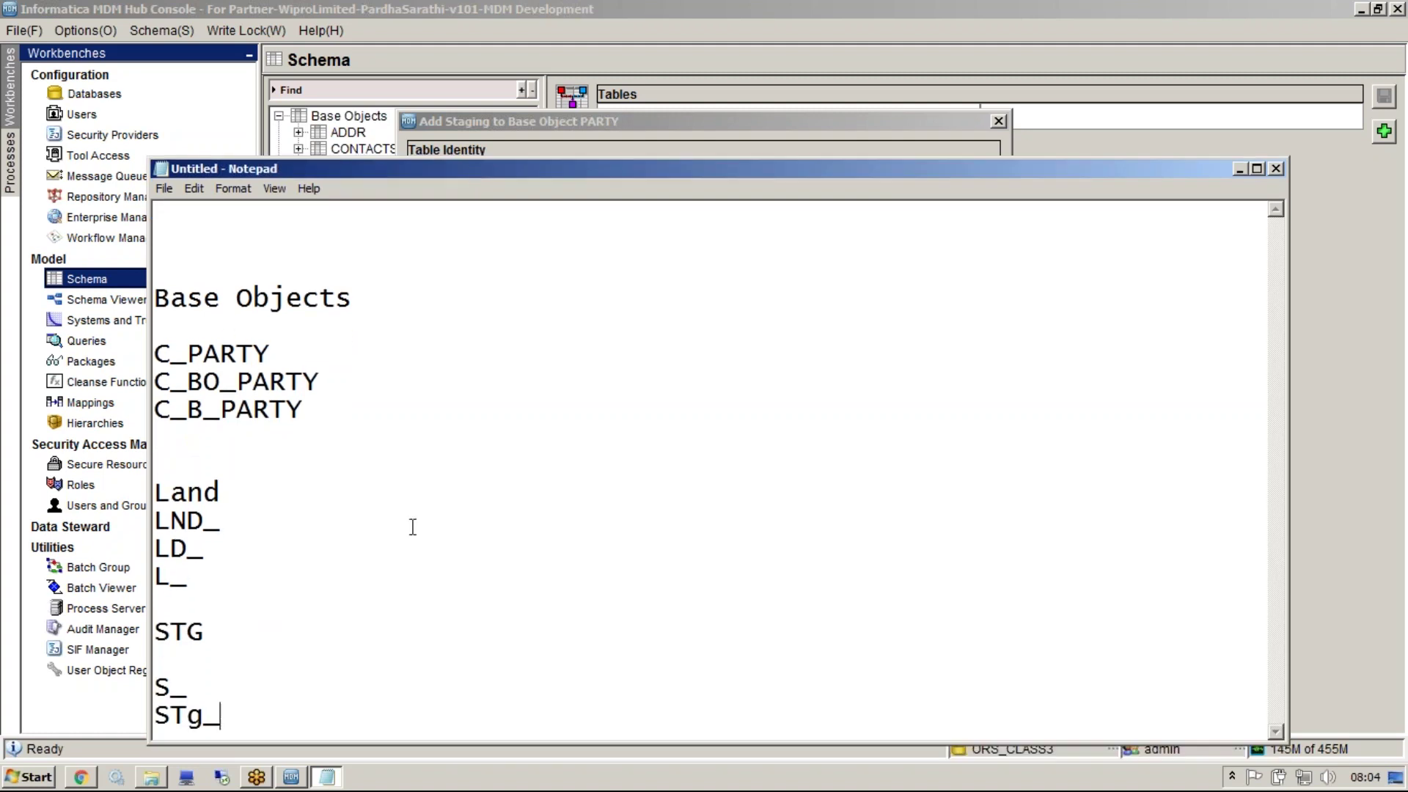
pyautogui.press('Return')
pyautogui.write('ST_')
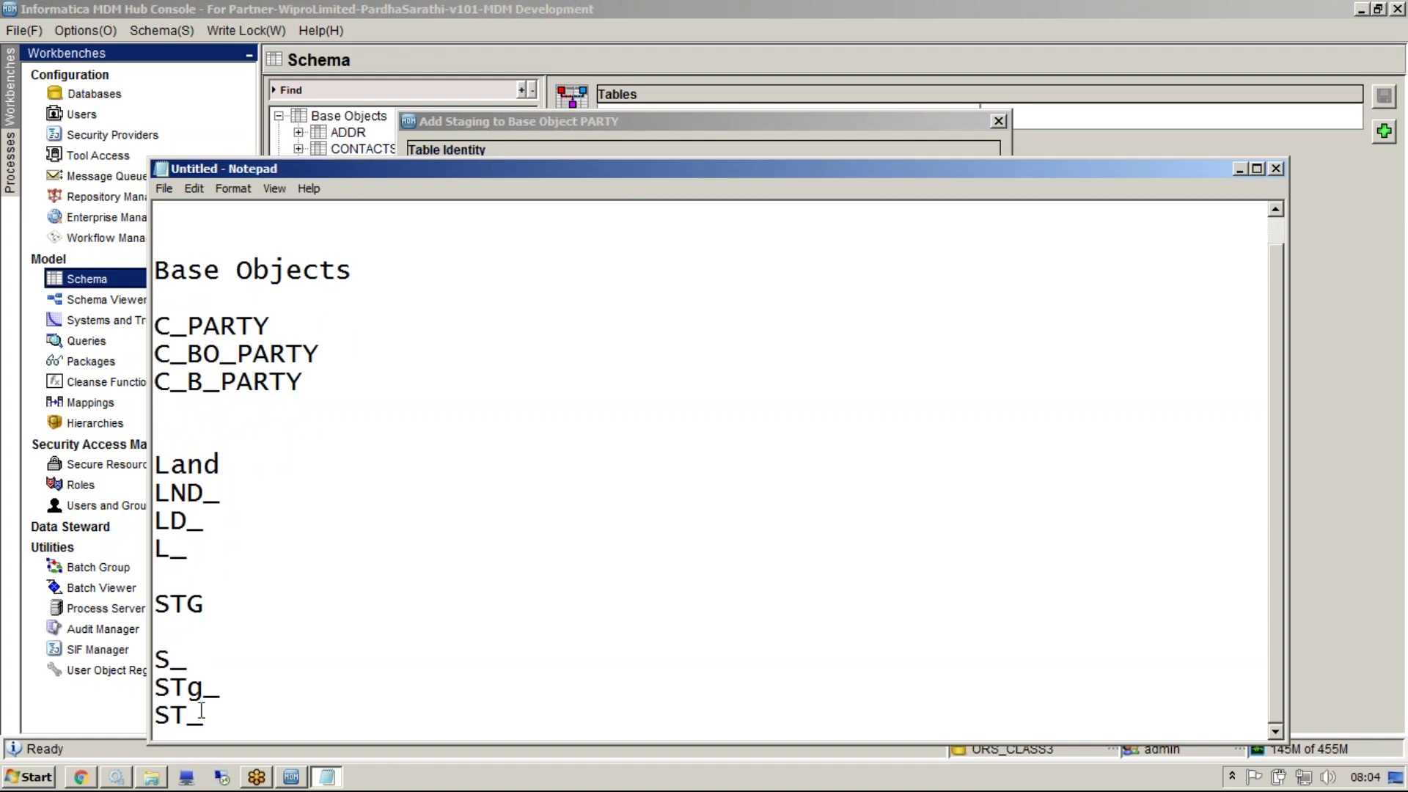
pyautogui.press('BackSpace')
pyautogui.write('G')
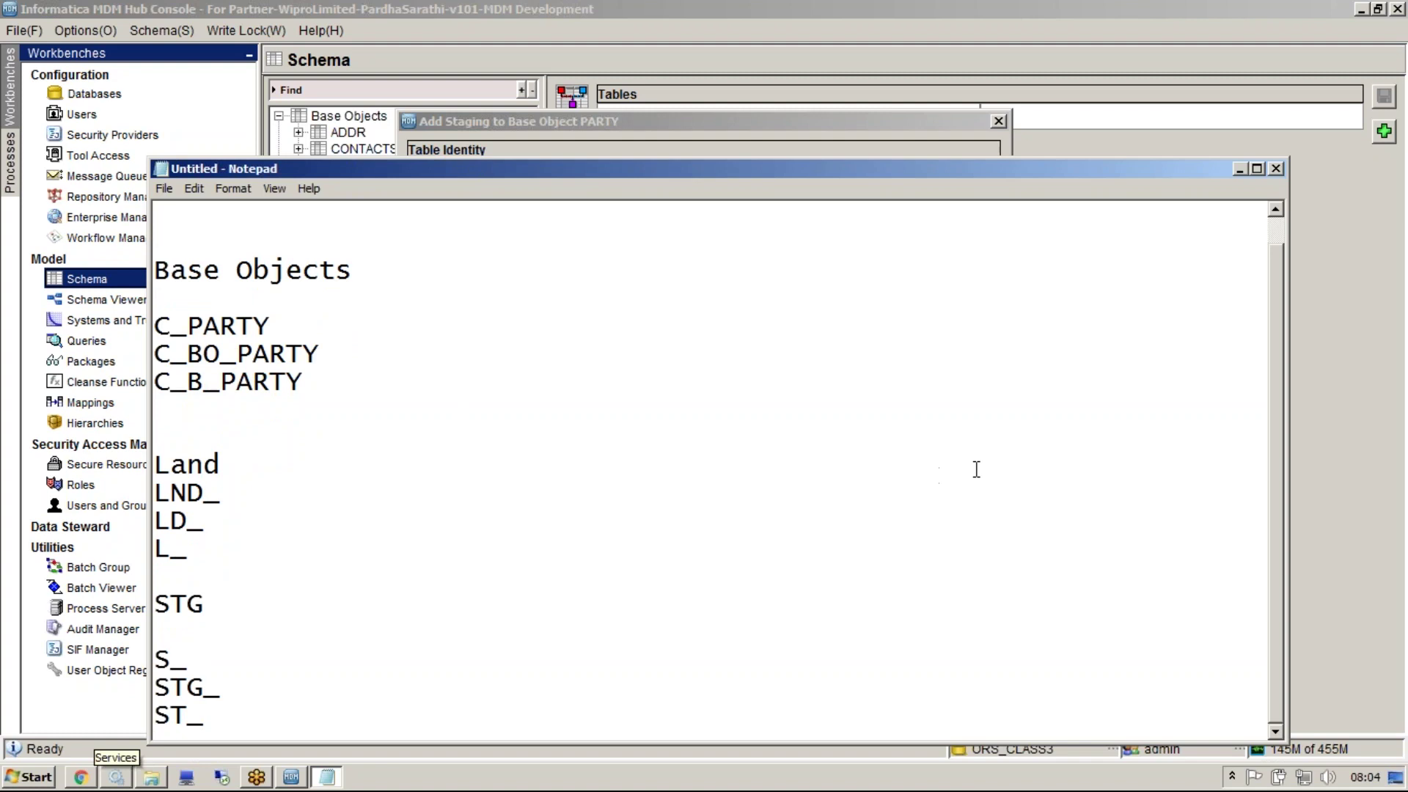
pyautogui.hotkey('alt', 'F4')
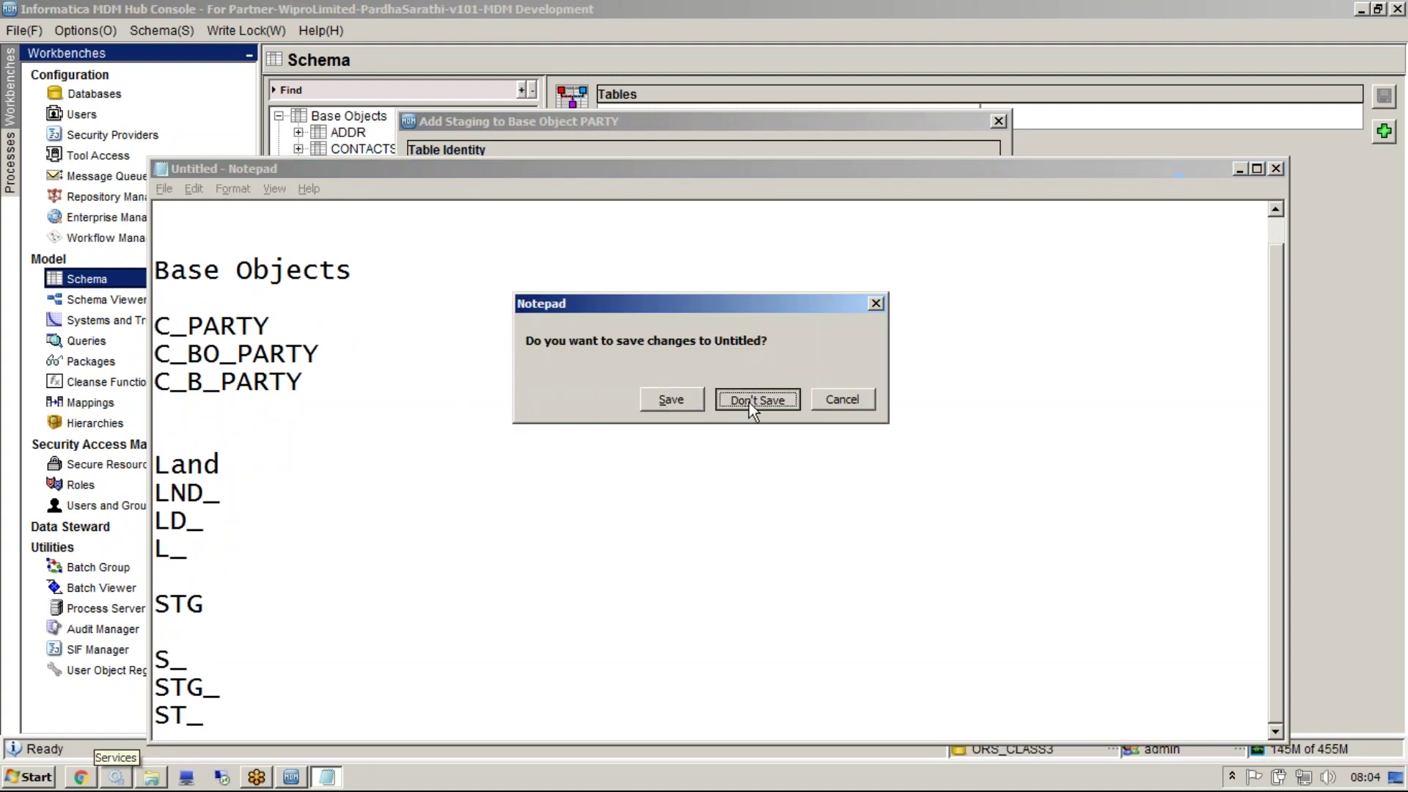
pyautogui.click(750, 400)
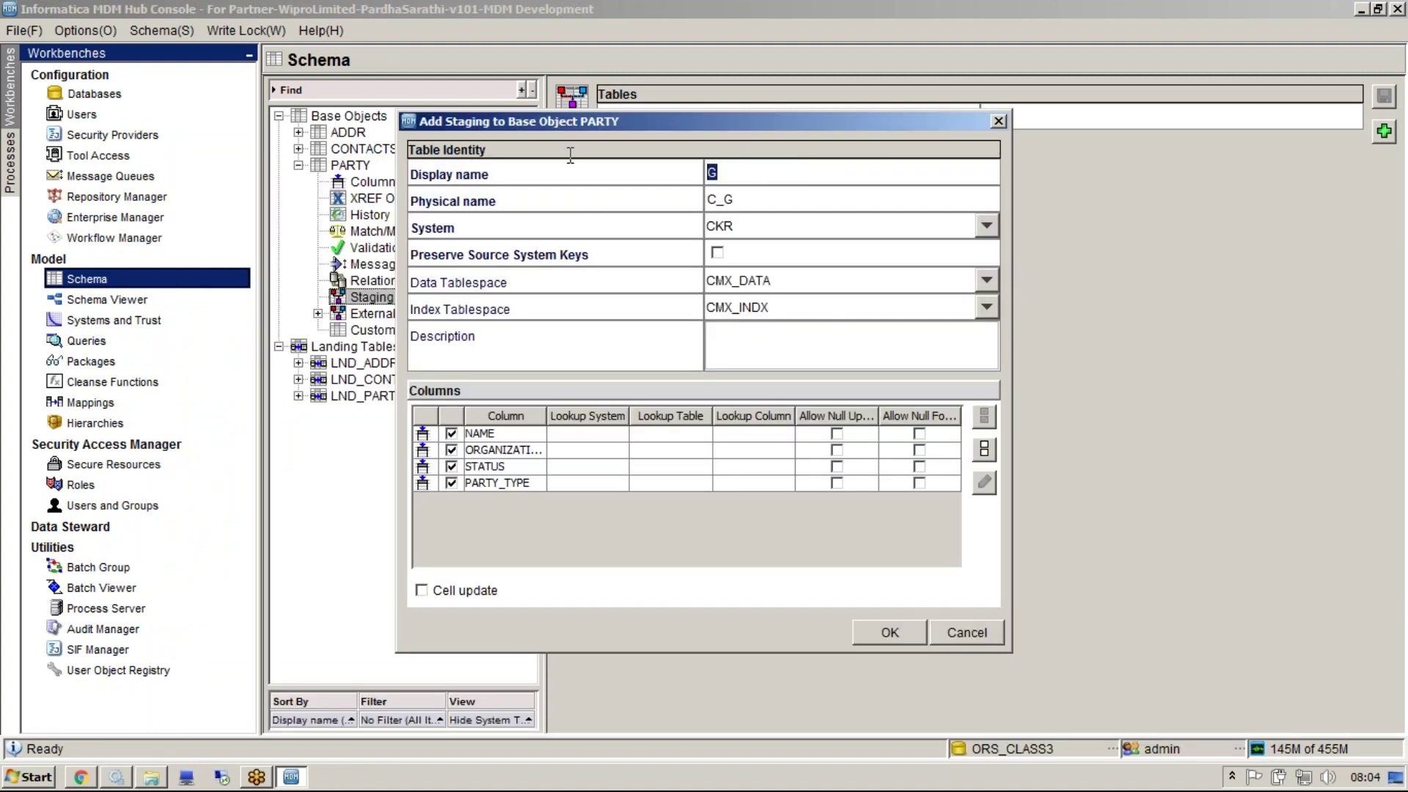
# Name the staging table STG_PARTY_CKR, copy it into the physical name, and keep system CKR
pyautogui.write('STG_PARTY_CKR')
pyautogui.press('Tab')
pyautogui.click(840, 176)
pyautogui.hotkey('ctrl', 'c')
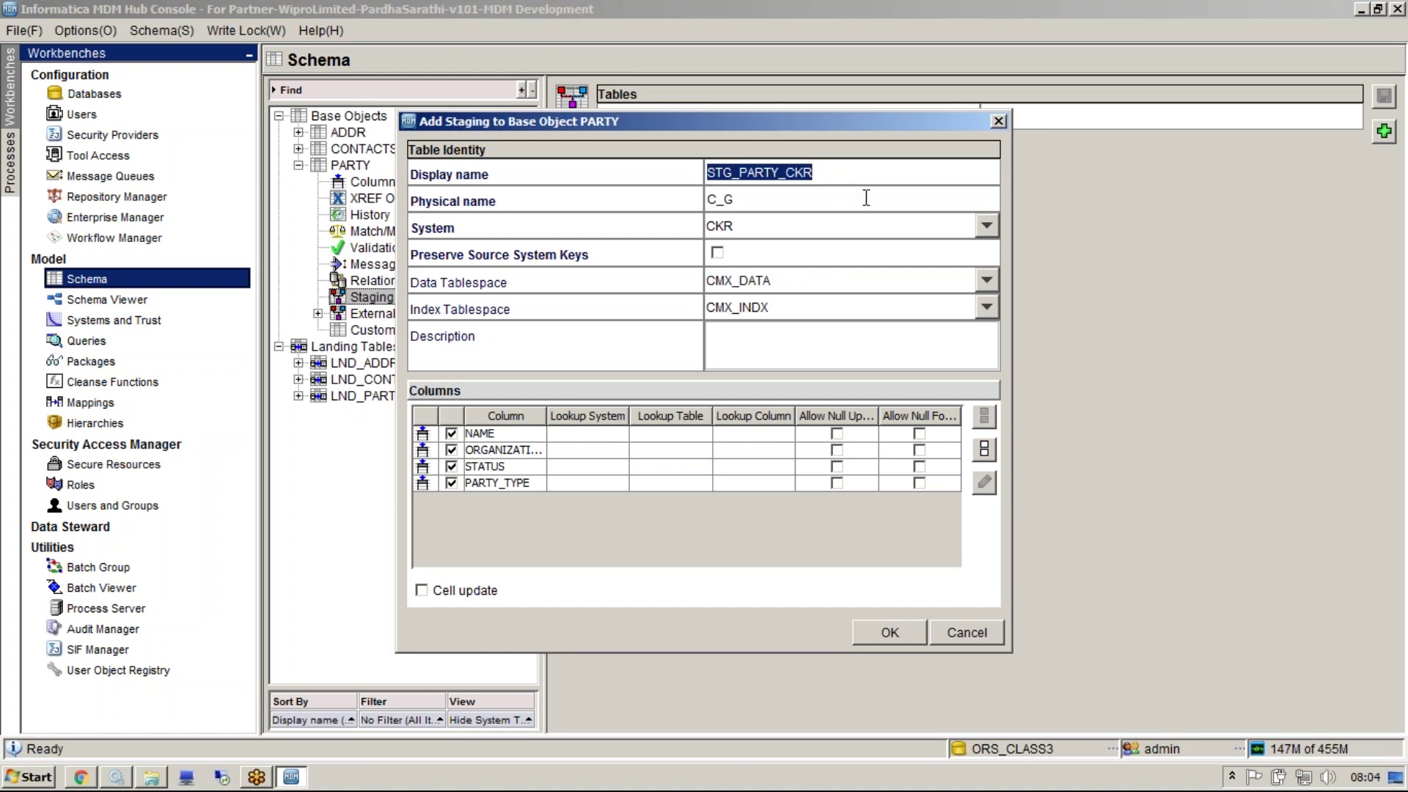
pyautogui.click(866, 198)
pyautogui.press('BackSpace')
pyautogui.hotkey('ctrl', 'v')
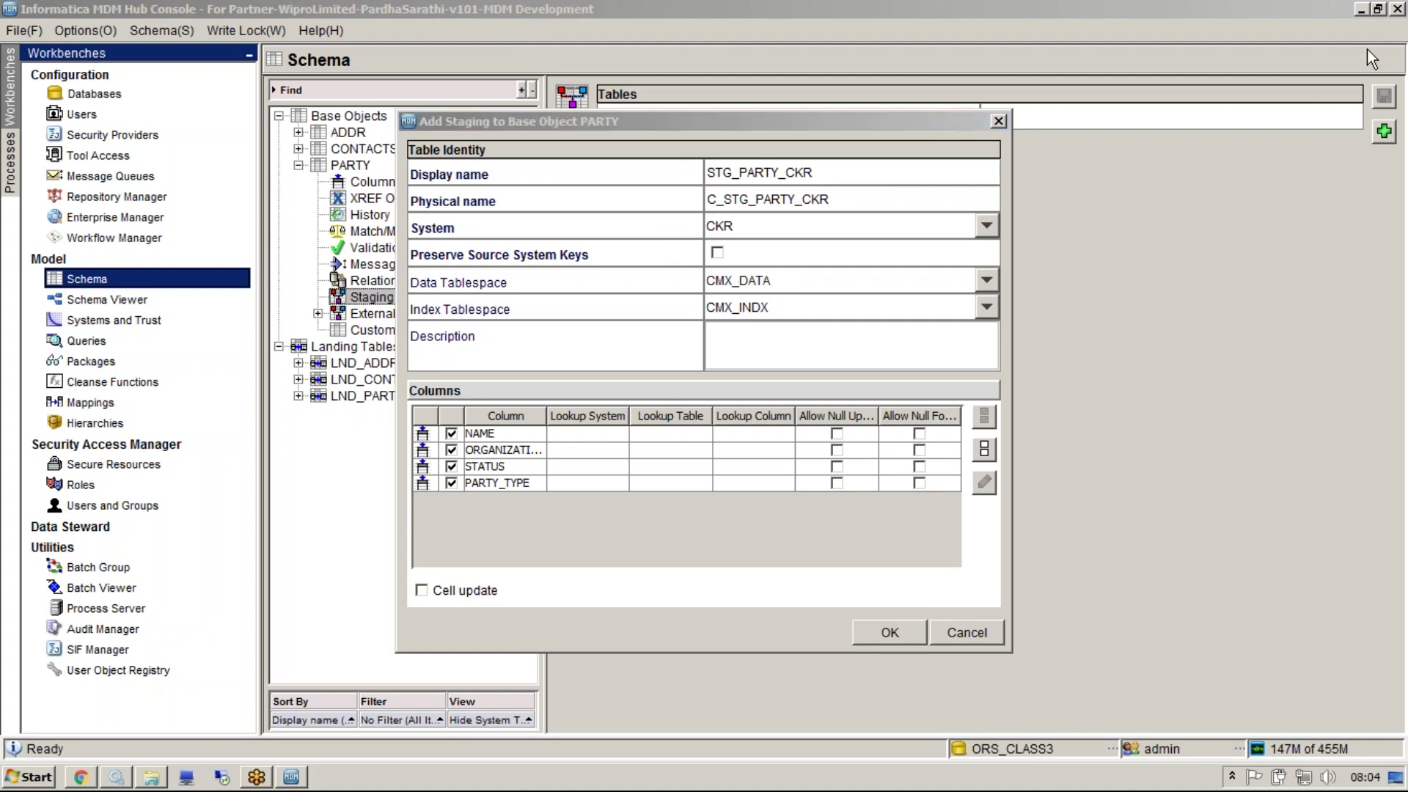
pyautogui.click(957, 234)
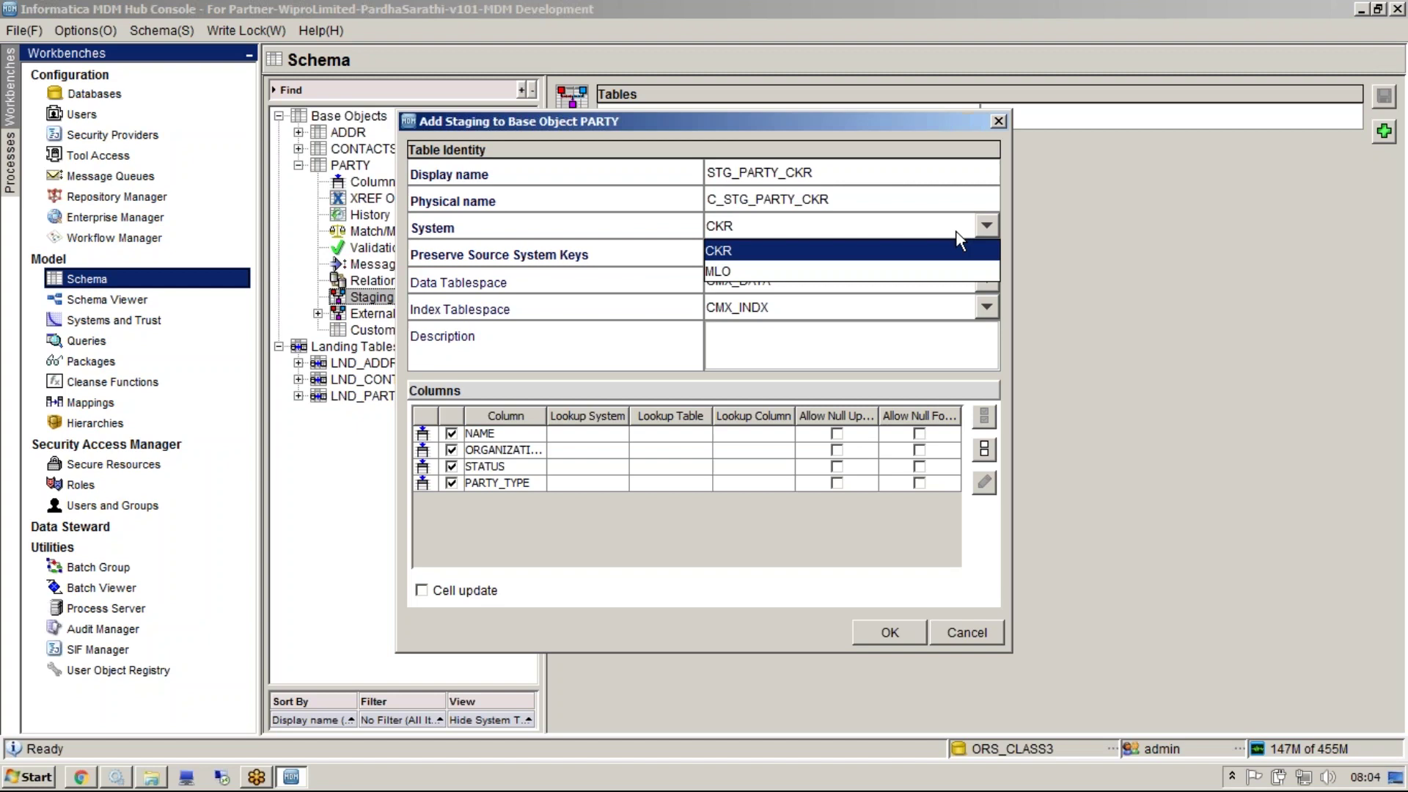
pyautogui.click(1376, 47)
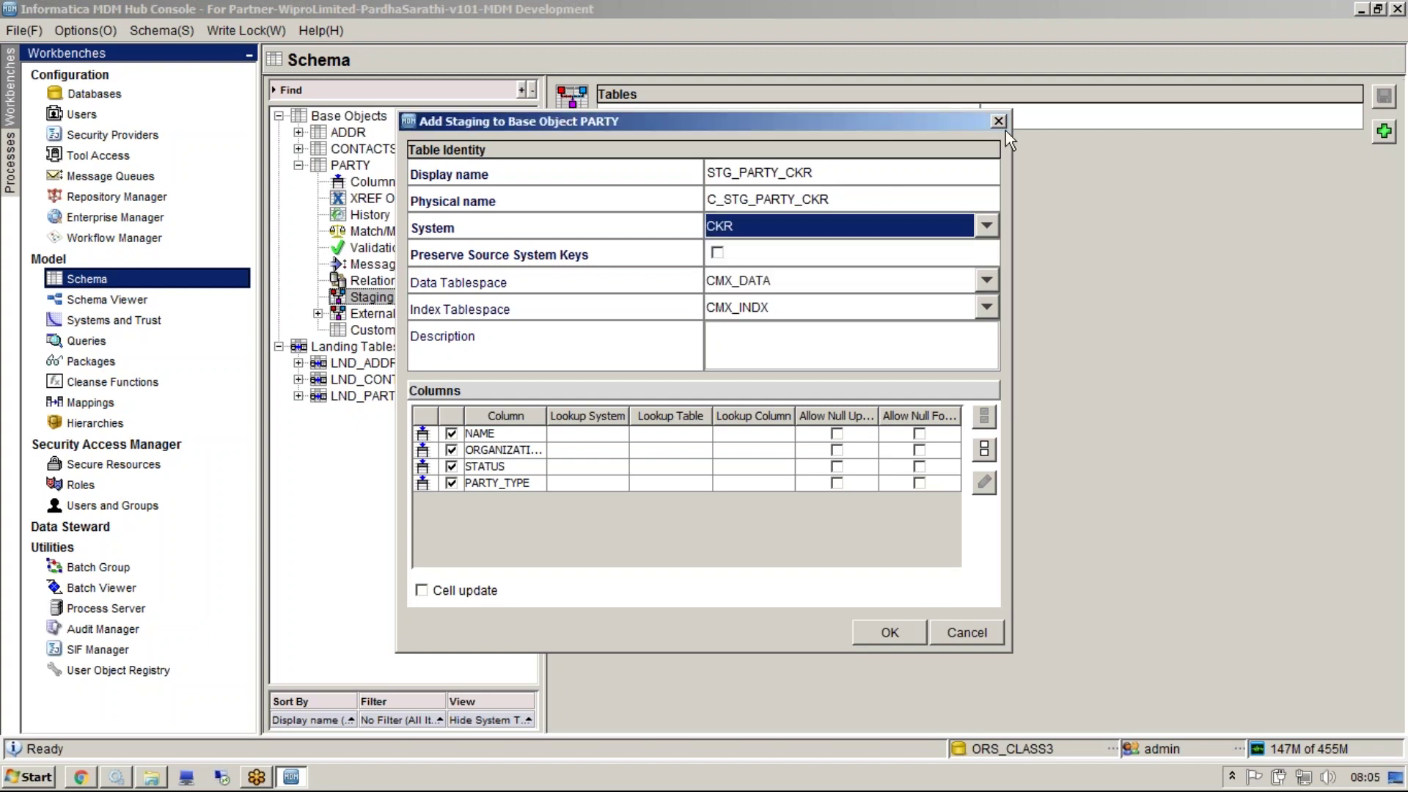
# Annotate the CKR system and the names in green, then save the CKR staging table
pyautogui.click(1169, 29)
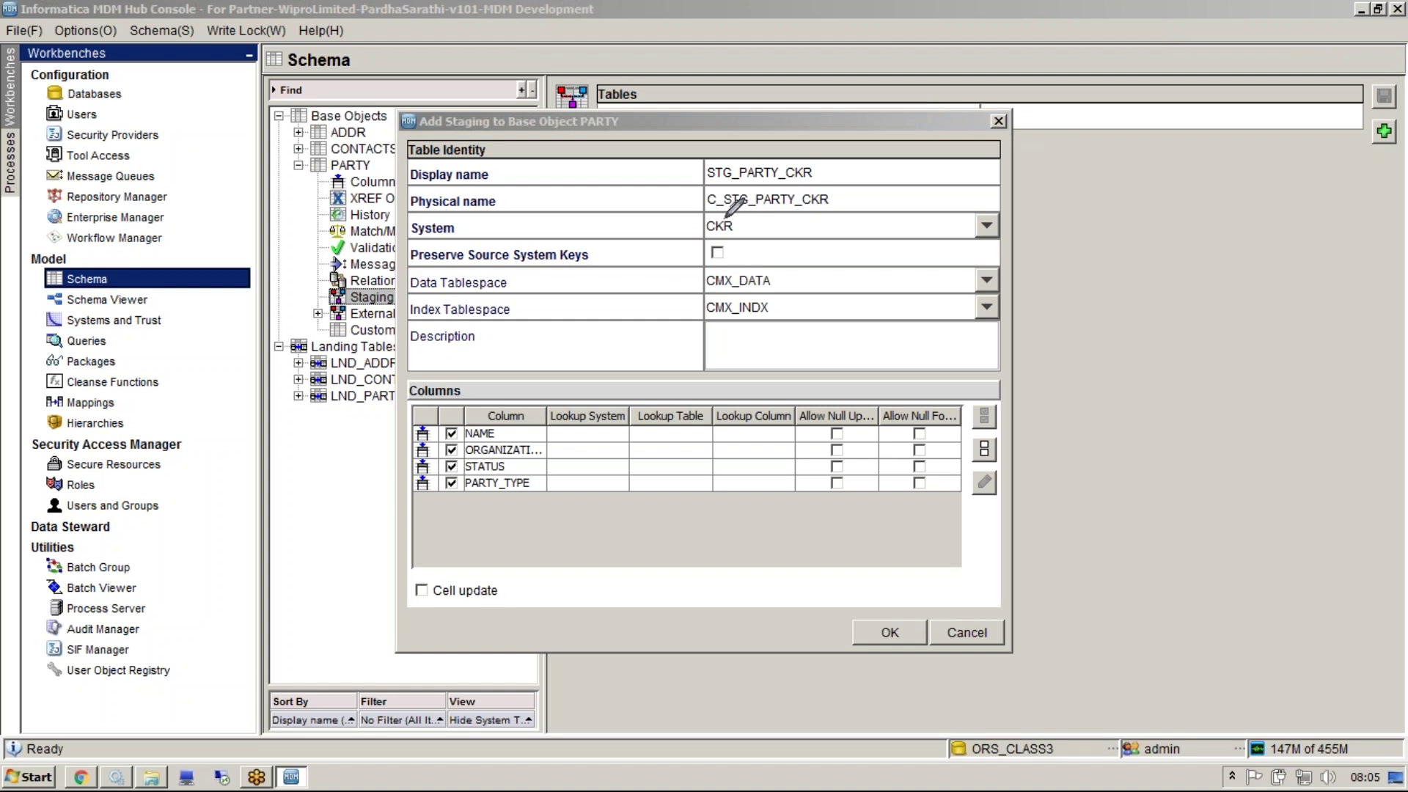
pyautogui.moveTo(725, 215)
pyautogui.mouseDown()
pyautogui.moveTo(744, 216)
pyautogui.moveTo(684, 217)
pyautogui.moveTo(704, 250)
pyautogui.moveTo(754, 242)
pyautogui.moveTo(745, 215)
pyautogui.mouseUp()
pyautogui.rightClick(813, 314)
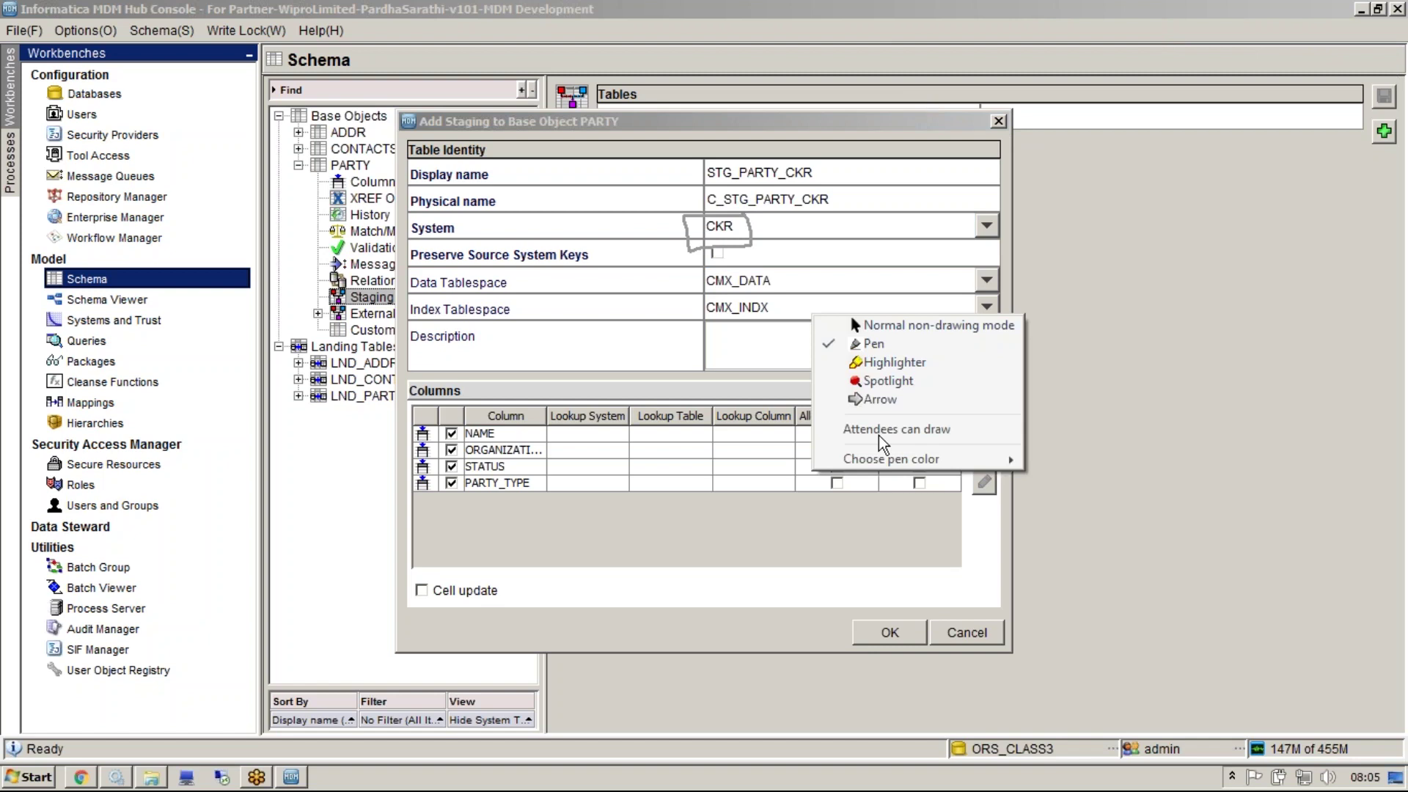
pyautogui.moveTo(895, 473)
pyautogui.click(1091, 477)
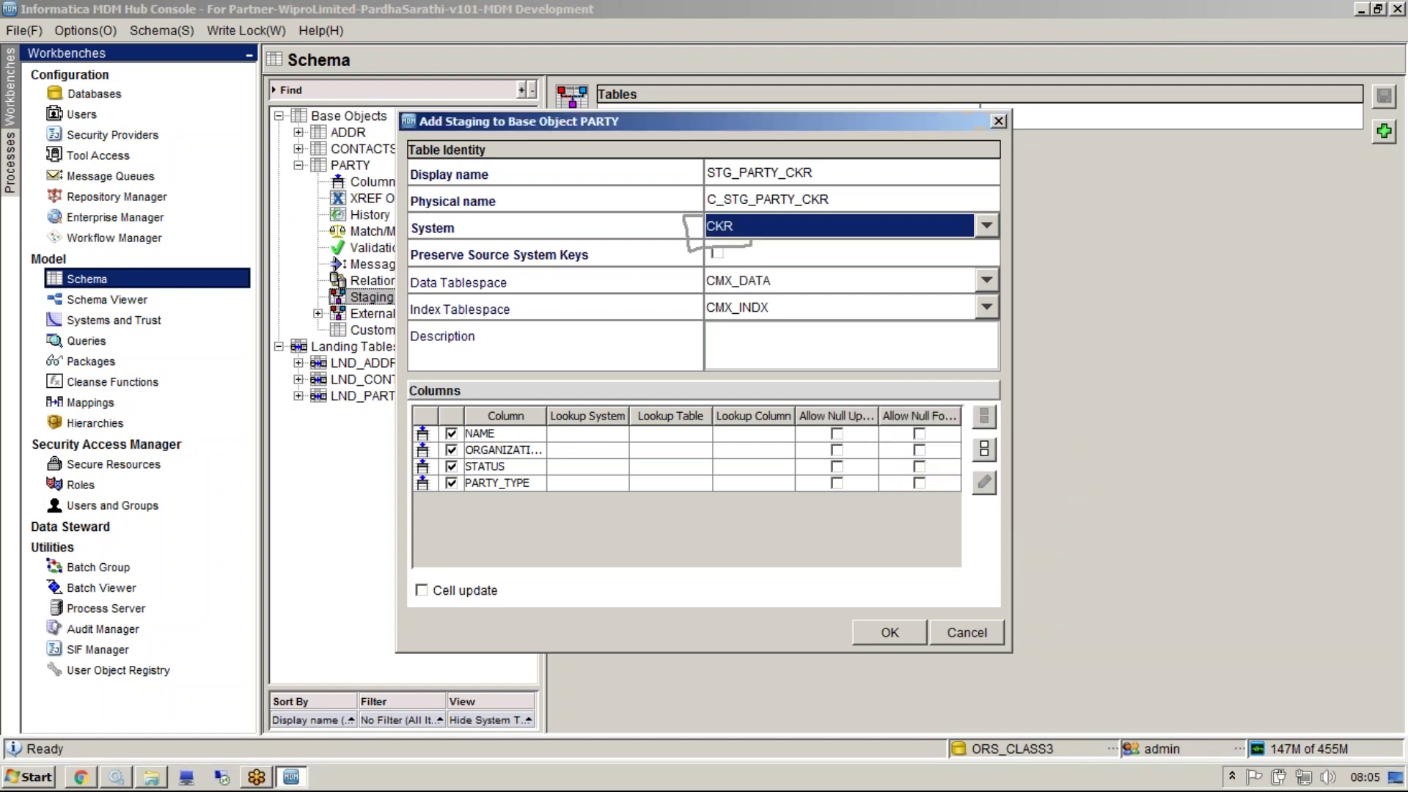
pyautogui.click(1136, 82)
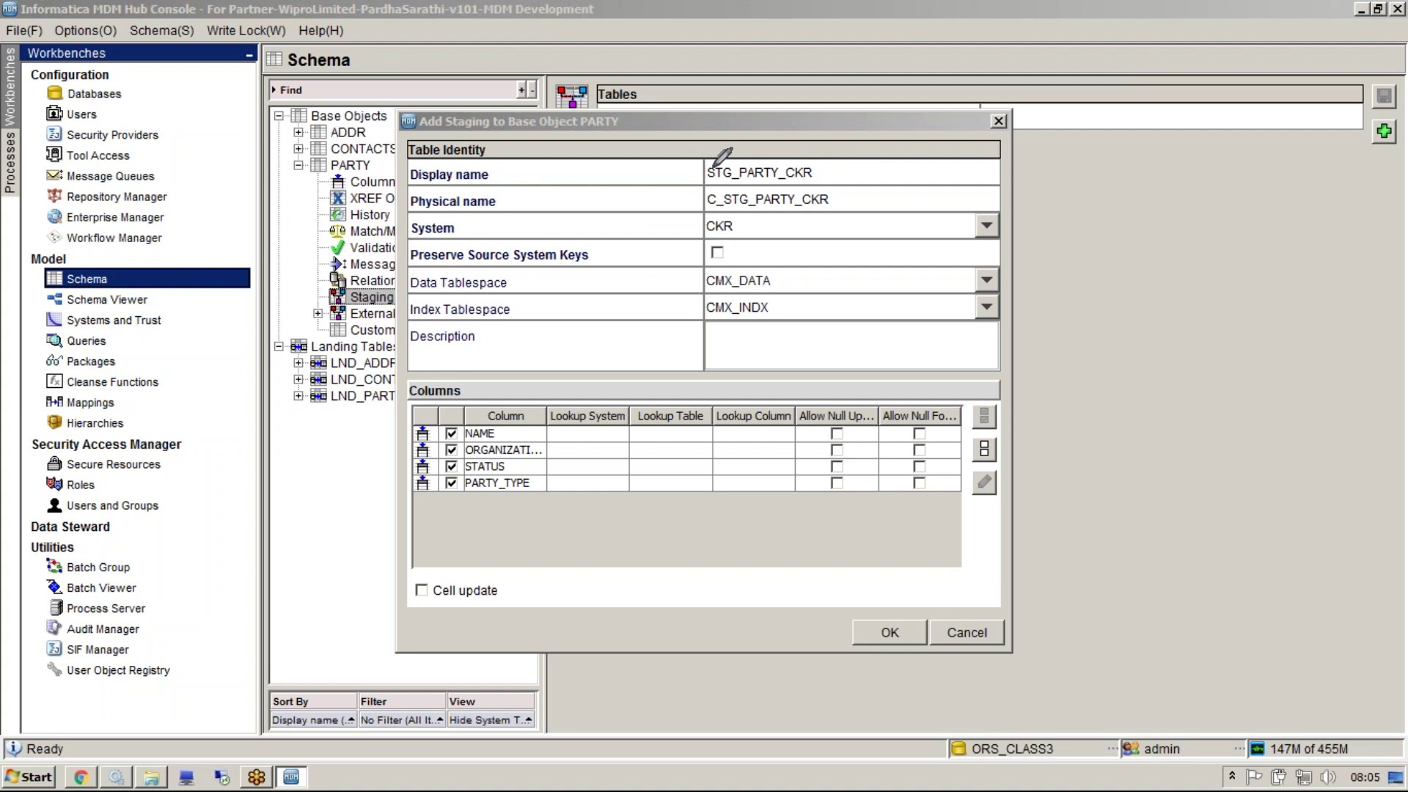
pyautogui.moveTo(717, 164)
pyautogui.mouseDown()
pyautogui.moveTo(708, 133)
pyautogui.moveTo(666, 162)
pyautogui.moveTo(684, 215)
pyautogui.moveTo(702, 214)
pyautogui.moveTo(684, 250)
pyautogui.mouseUp()
pyautogui.click(897, 637)
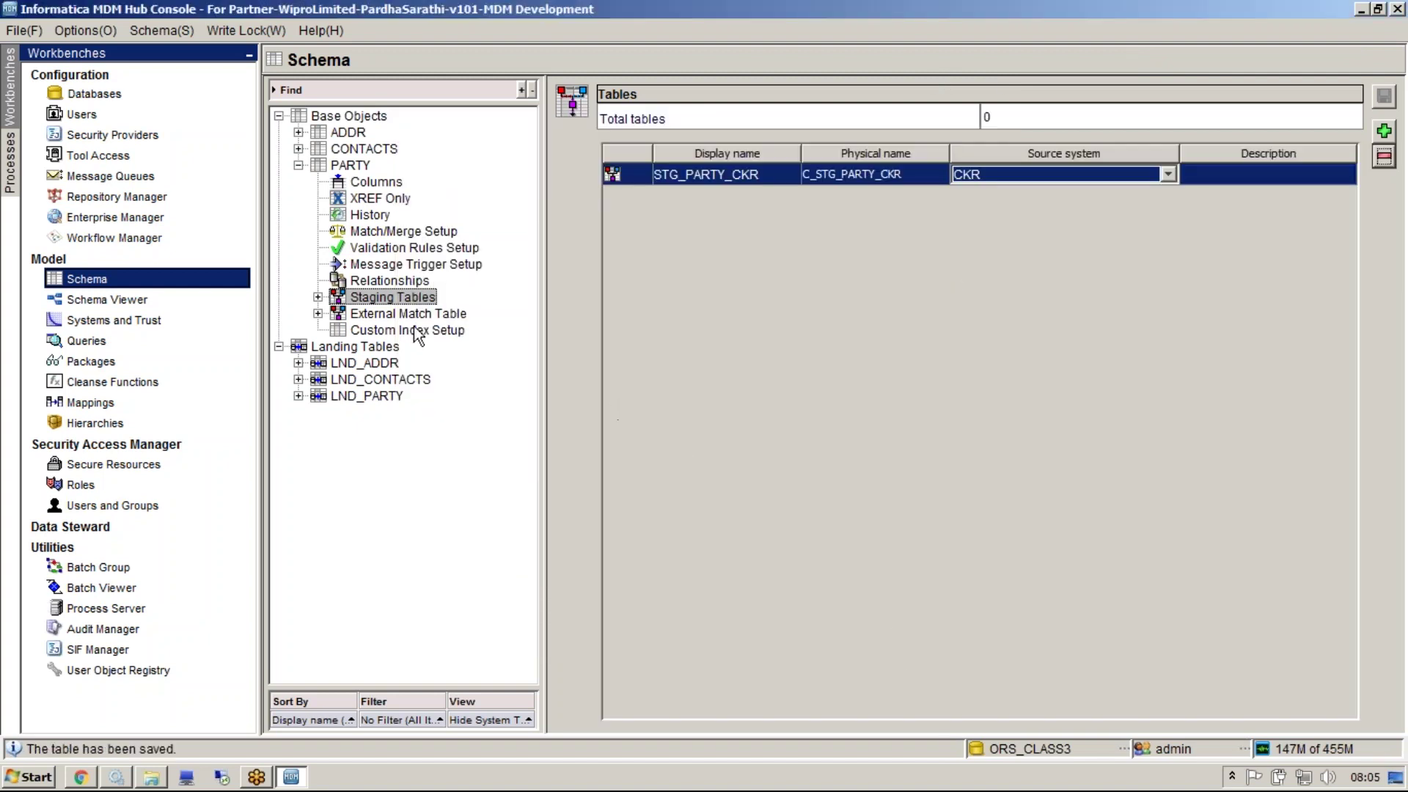
# Add STG_PARTY_MLO with source system MLO and all four columns, then expand CONTACTS instead of PARTY
pyautogui.rightClick(406, 301)
pyautogui.click(431, 311)
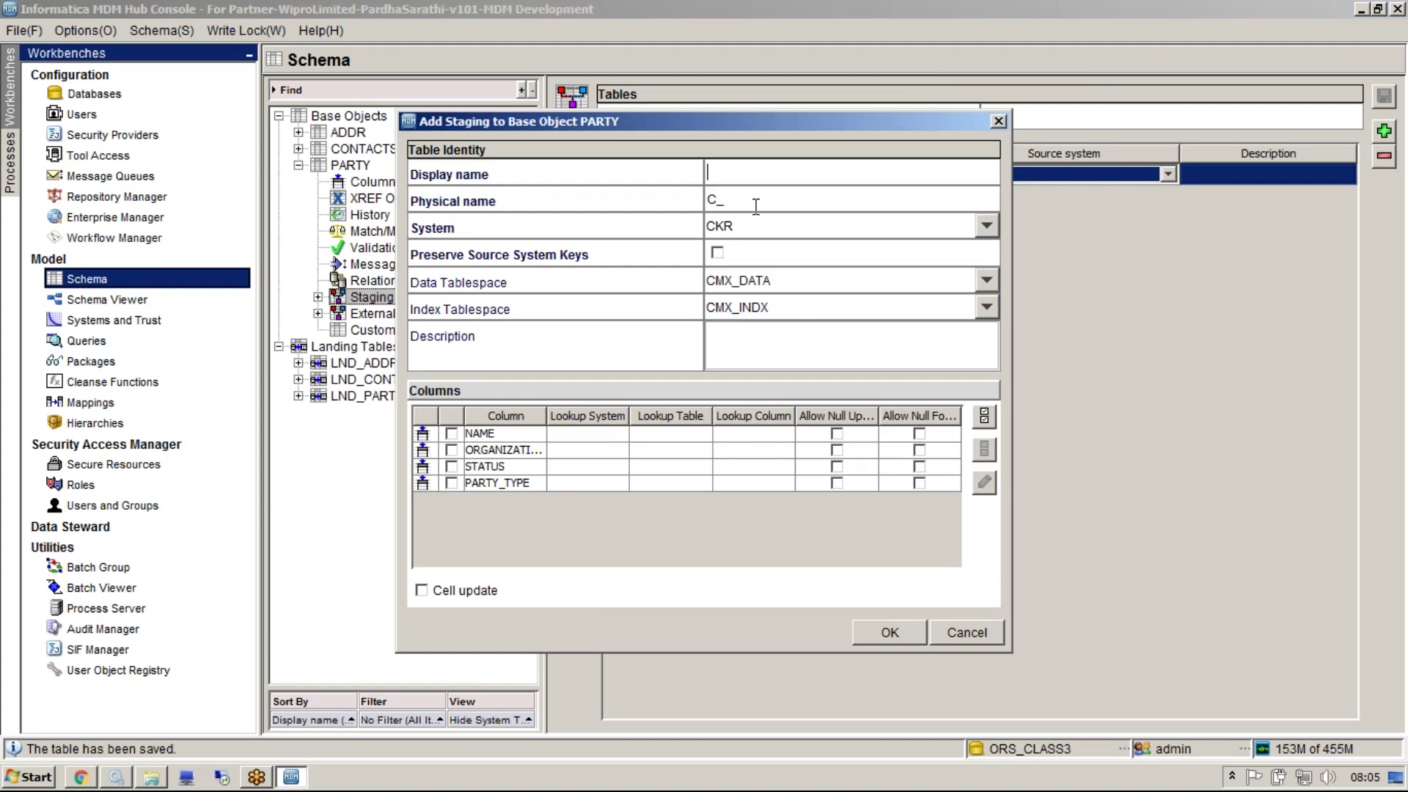
pyautogui.write('STG_PARTY_MLO')
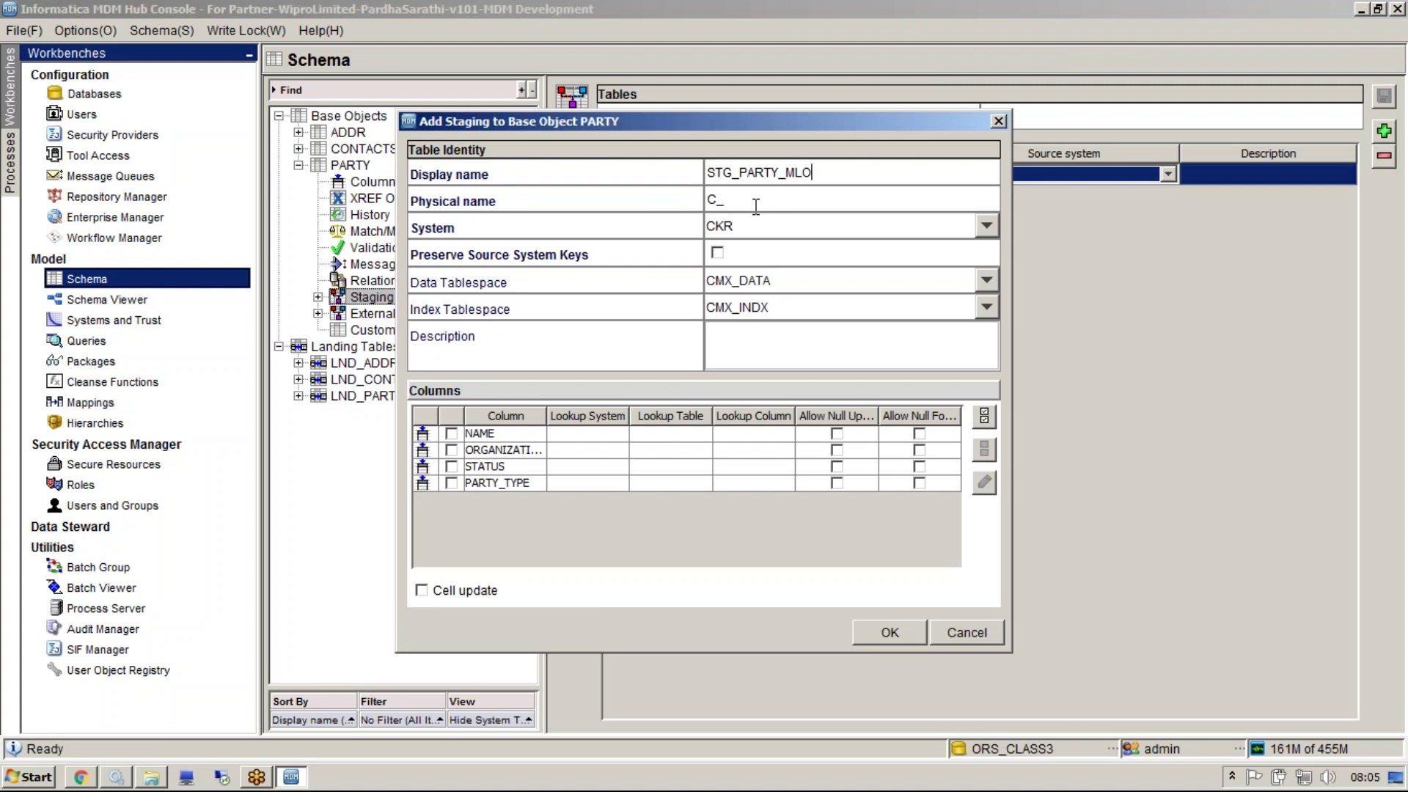
pyautogui.press('Tab')
pyautogui.click(755, 226)
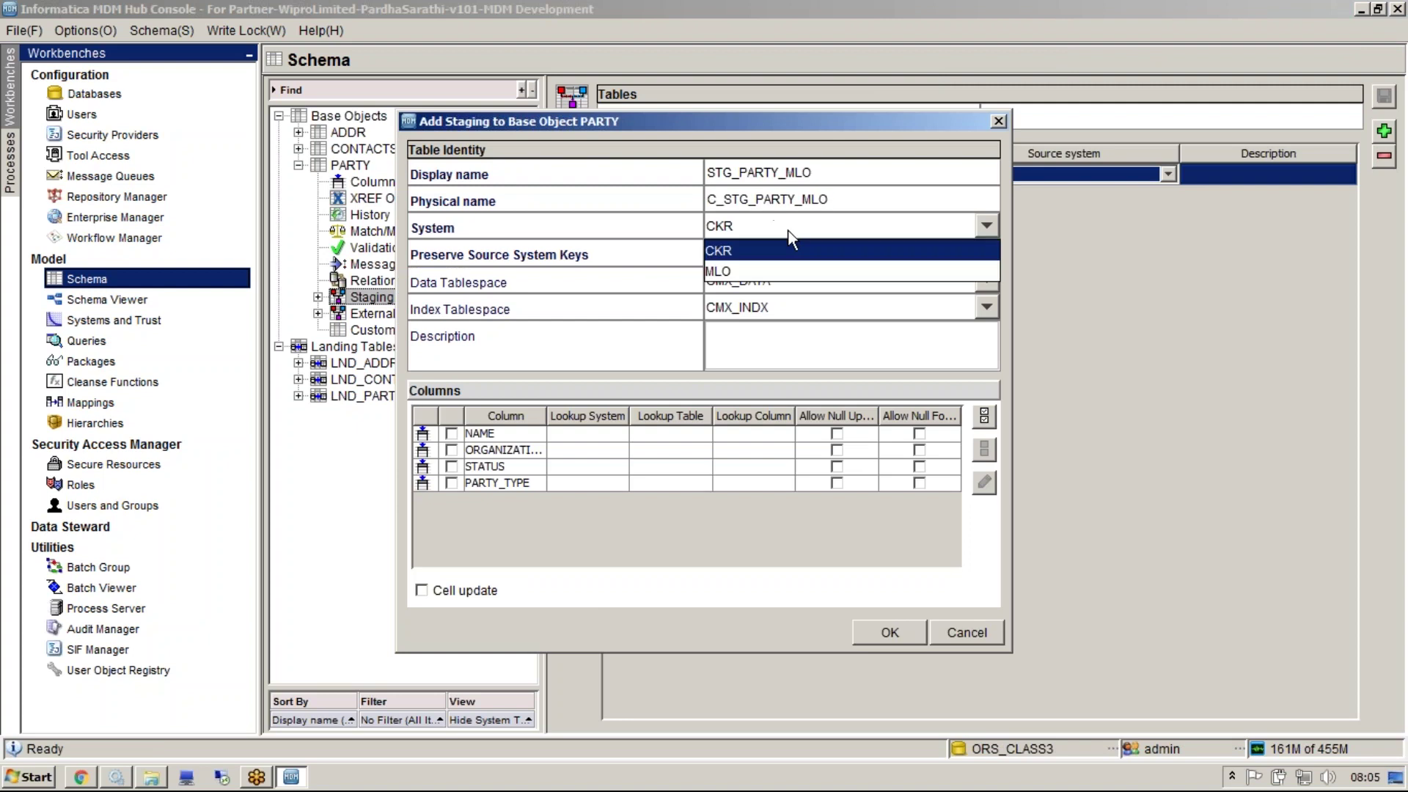
pyautogui.click(747, 260)
pyautogui.click(984, 416)
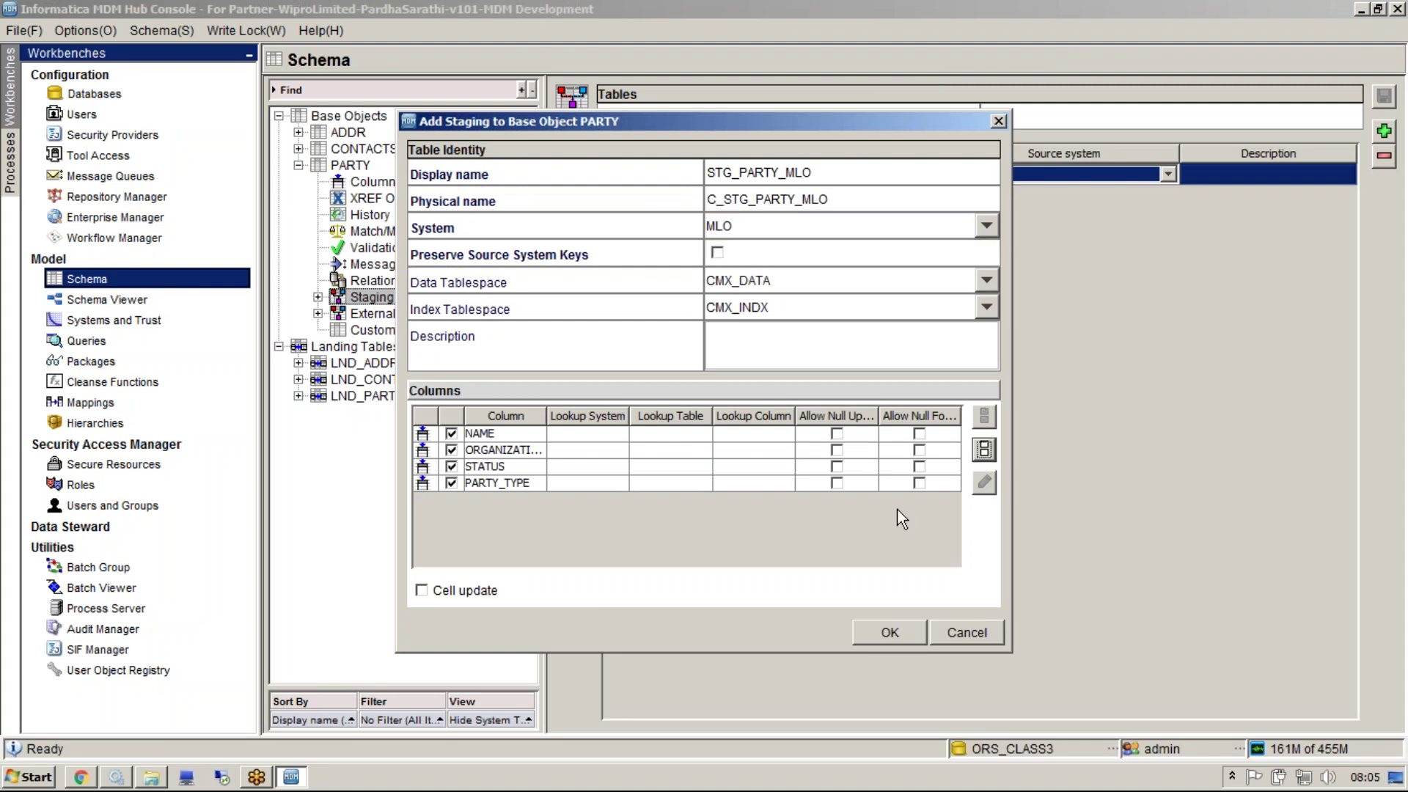
pyautogui.click(892, 631)
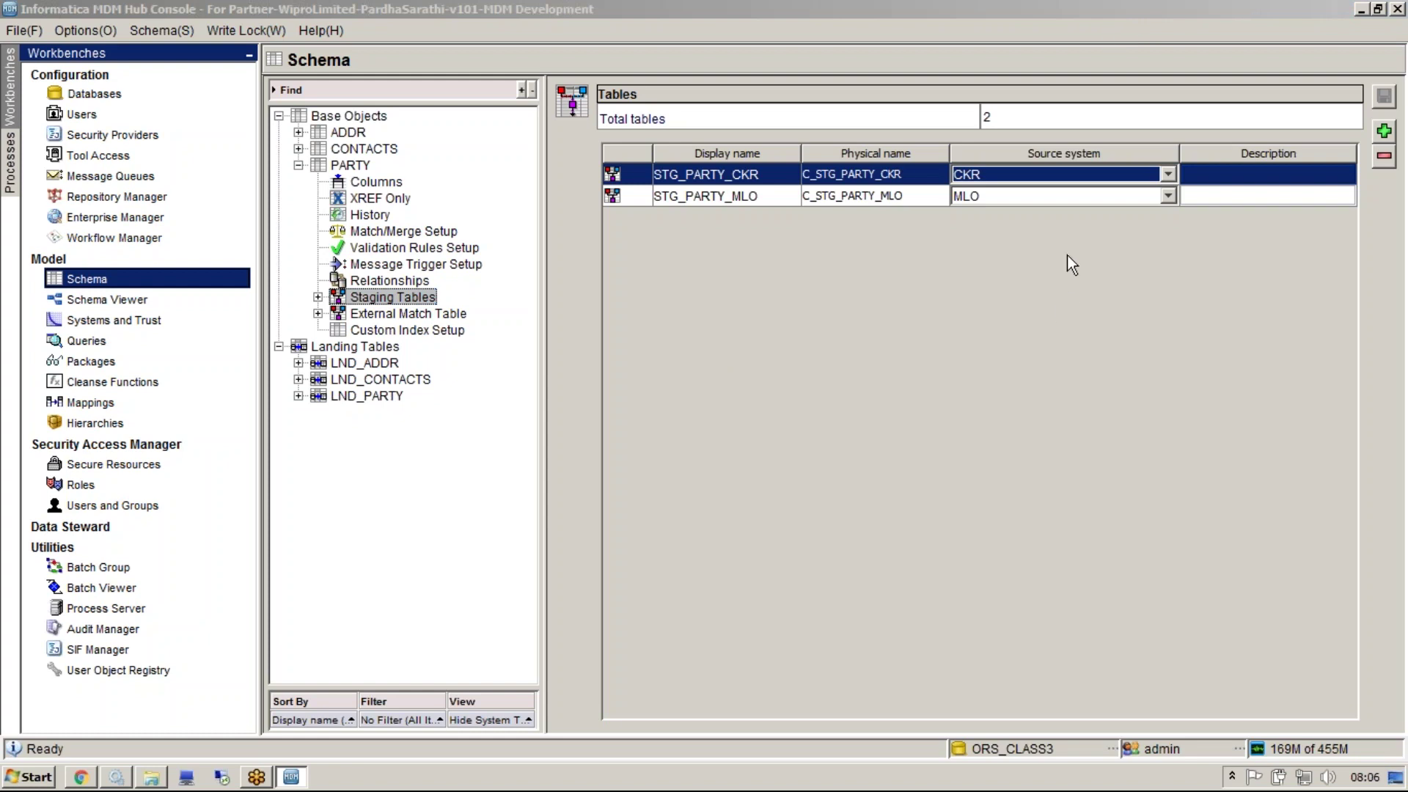
pyautogui.click(298, 165)
pyautogui.click(298, 149)
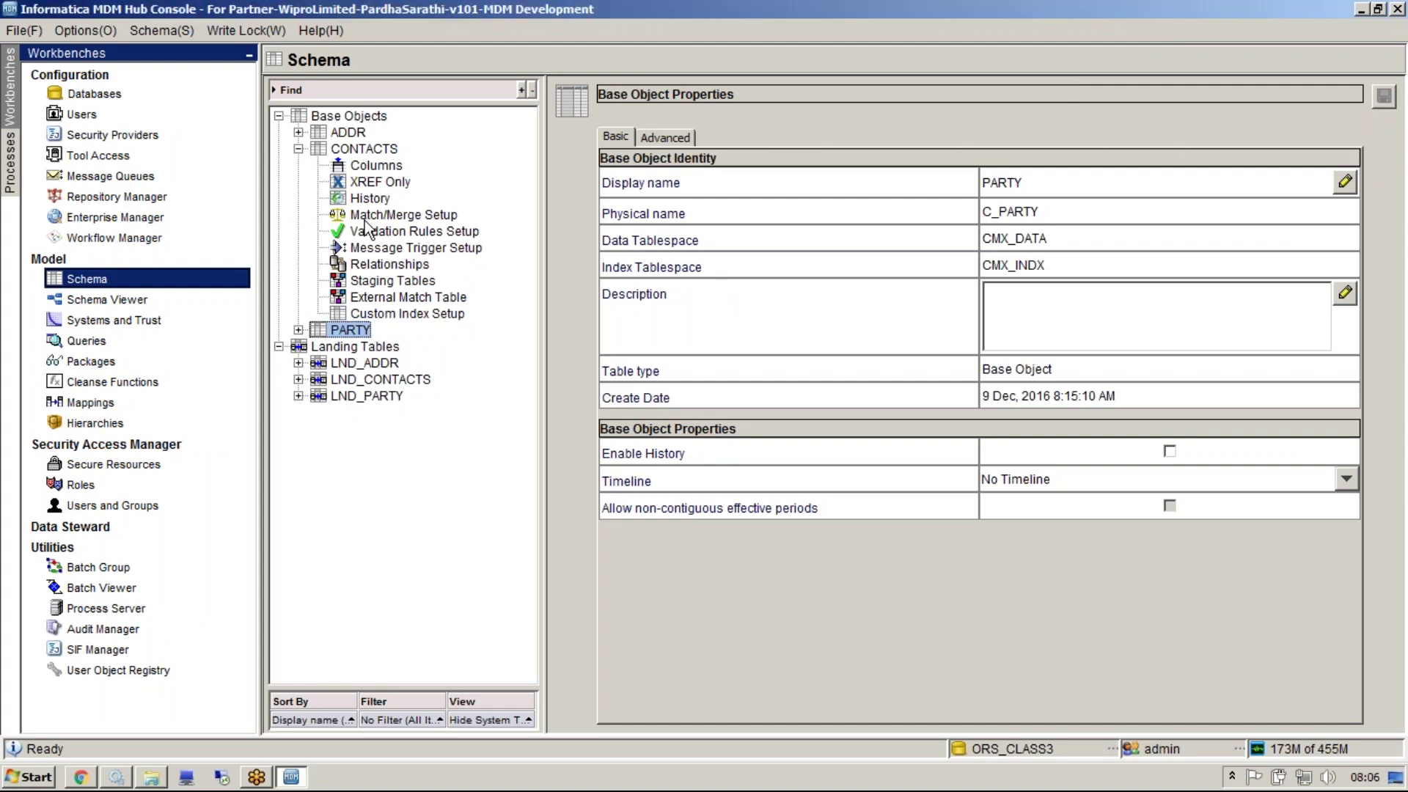
# Confirm CONTACTS has no staging tables and bring the MDM materials folder forward
pyautogui.click(370, 282)
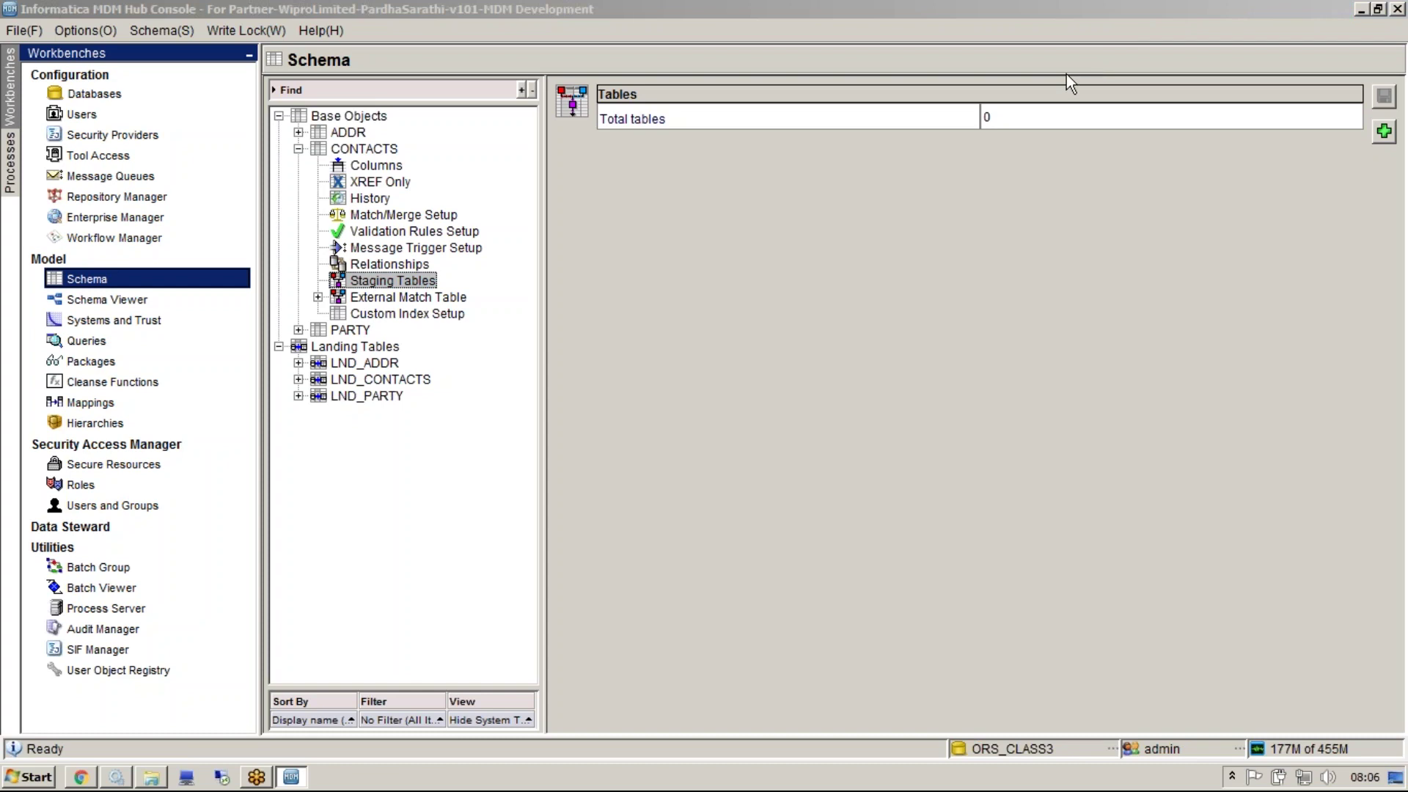
pyautogui.click(993, 292)
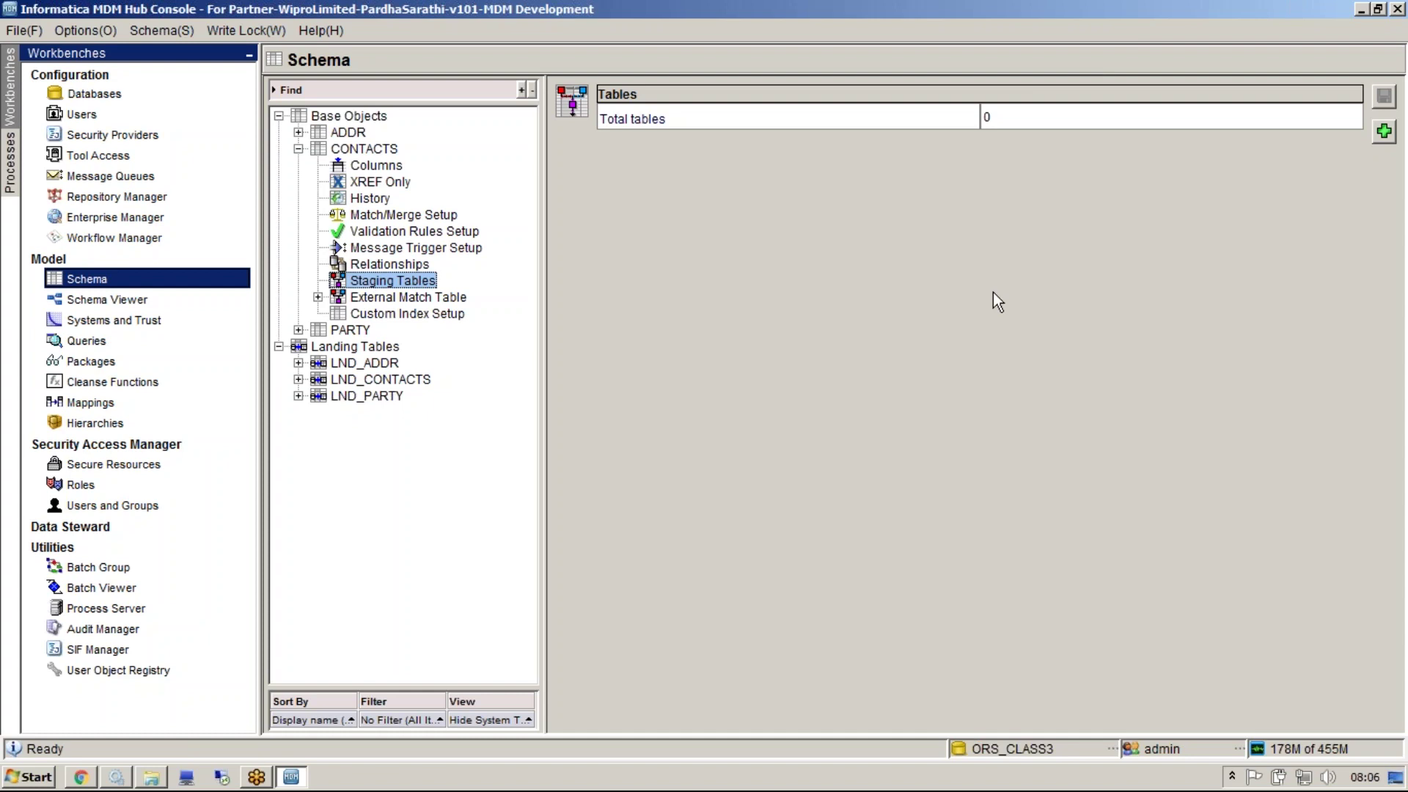
pyautogui.click(154, 776)
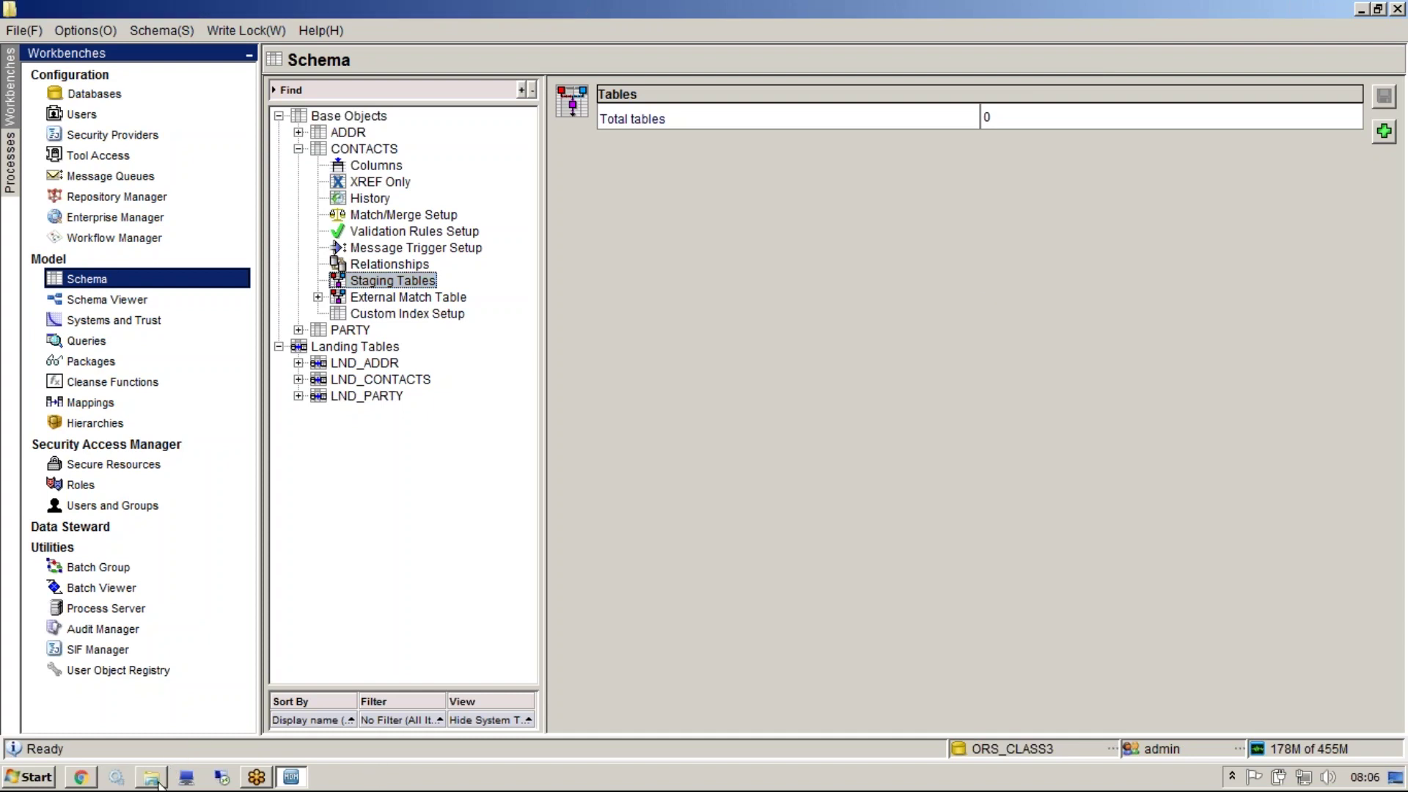
pyautogui.click(430, 624)
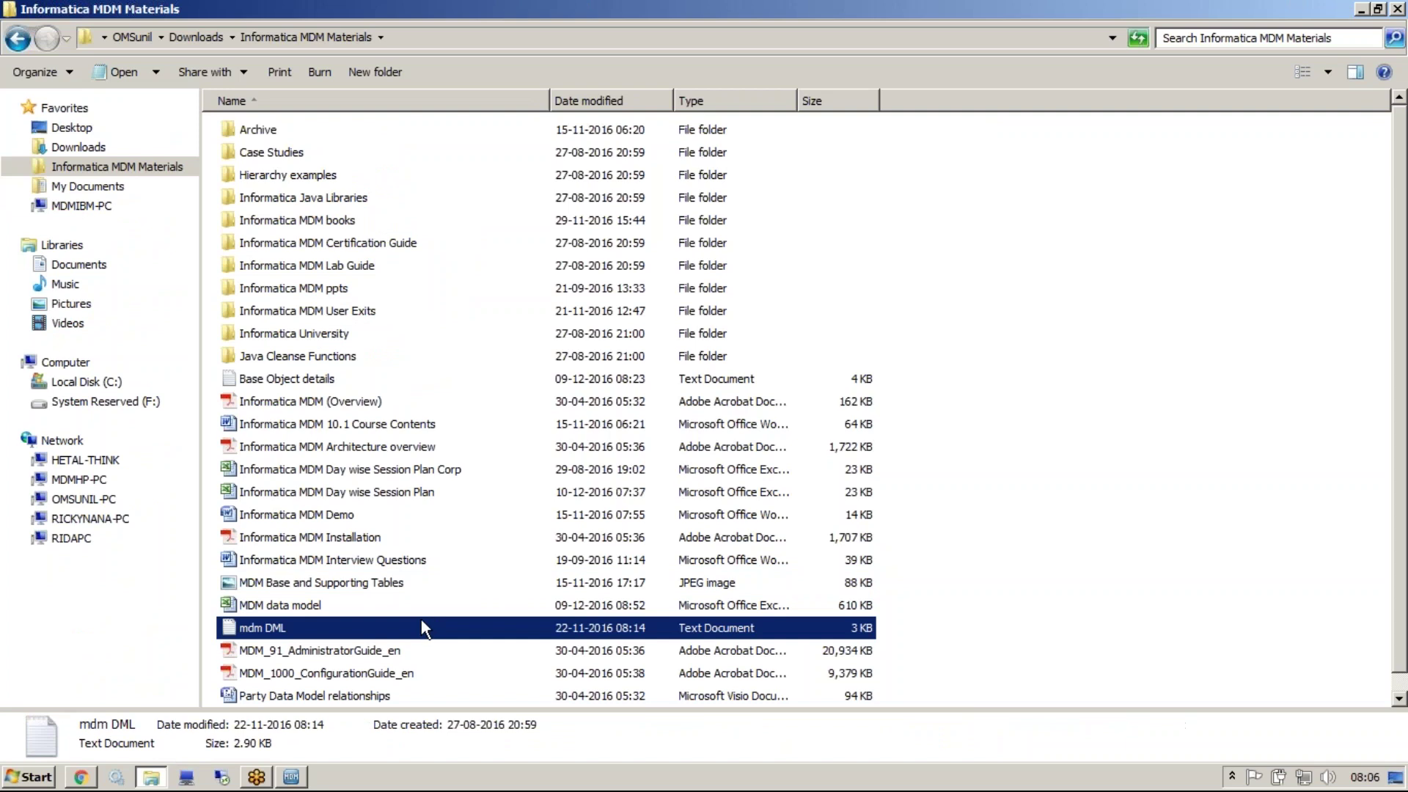
# Open the MDM data model workbook on the Party Small Data Model sheet
pyautogui.click(317, 607)
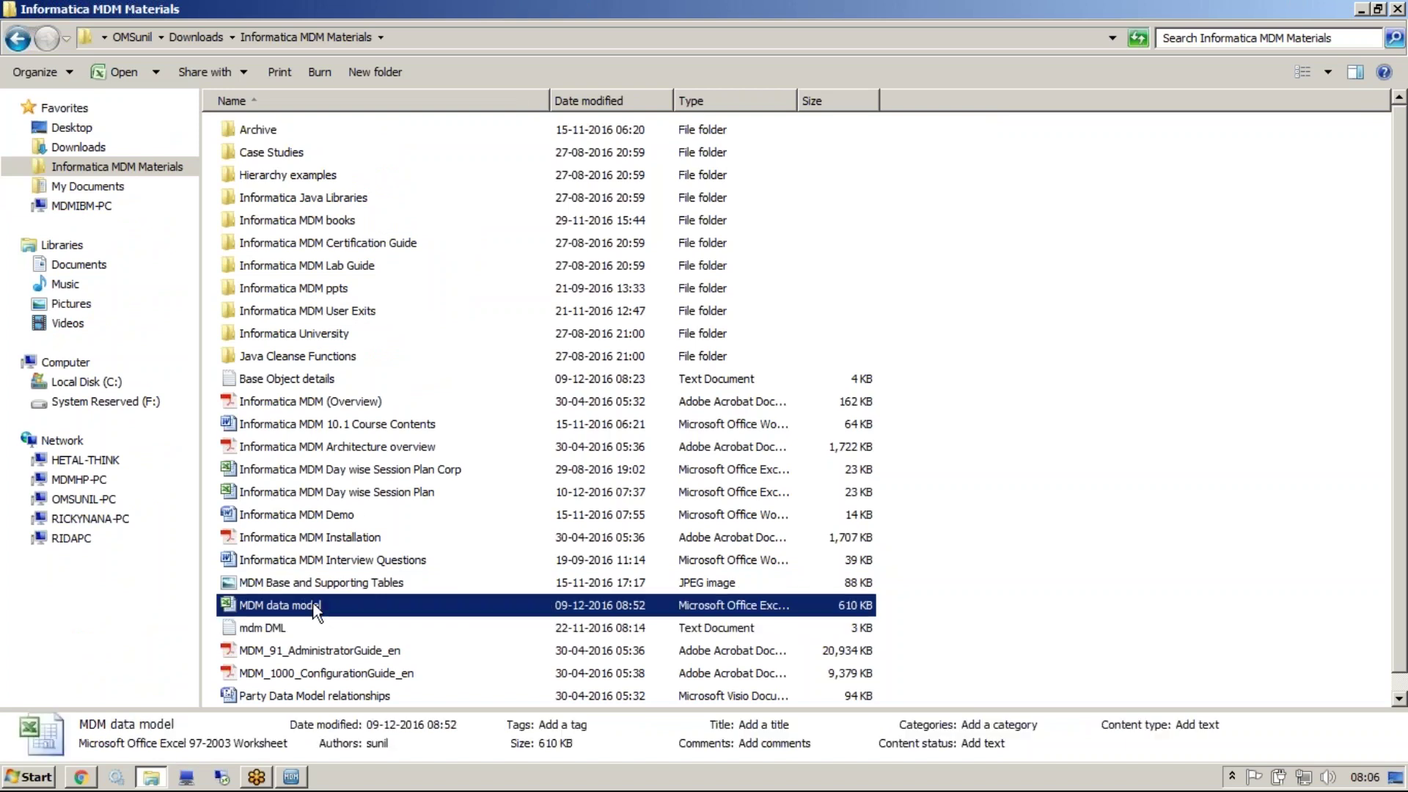
pyautogui.doubleClick(317, 608)
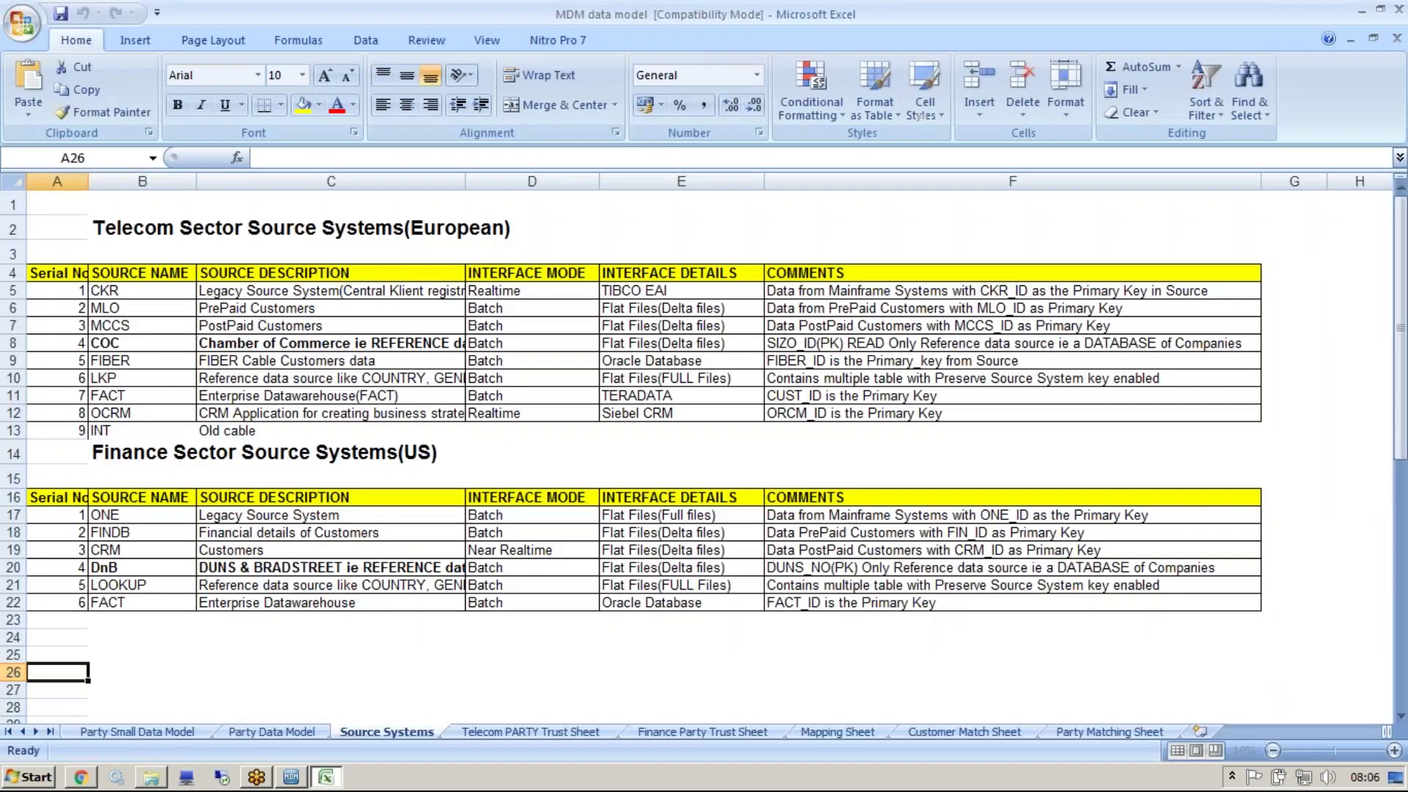
pyautogui.click(257, 733)
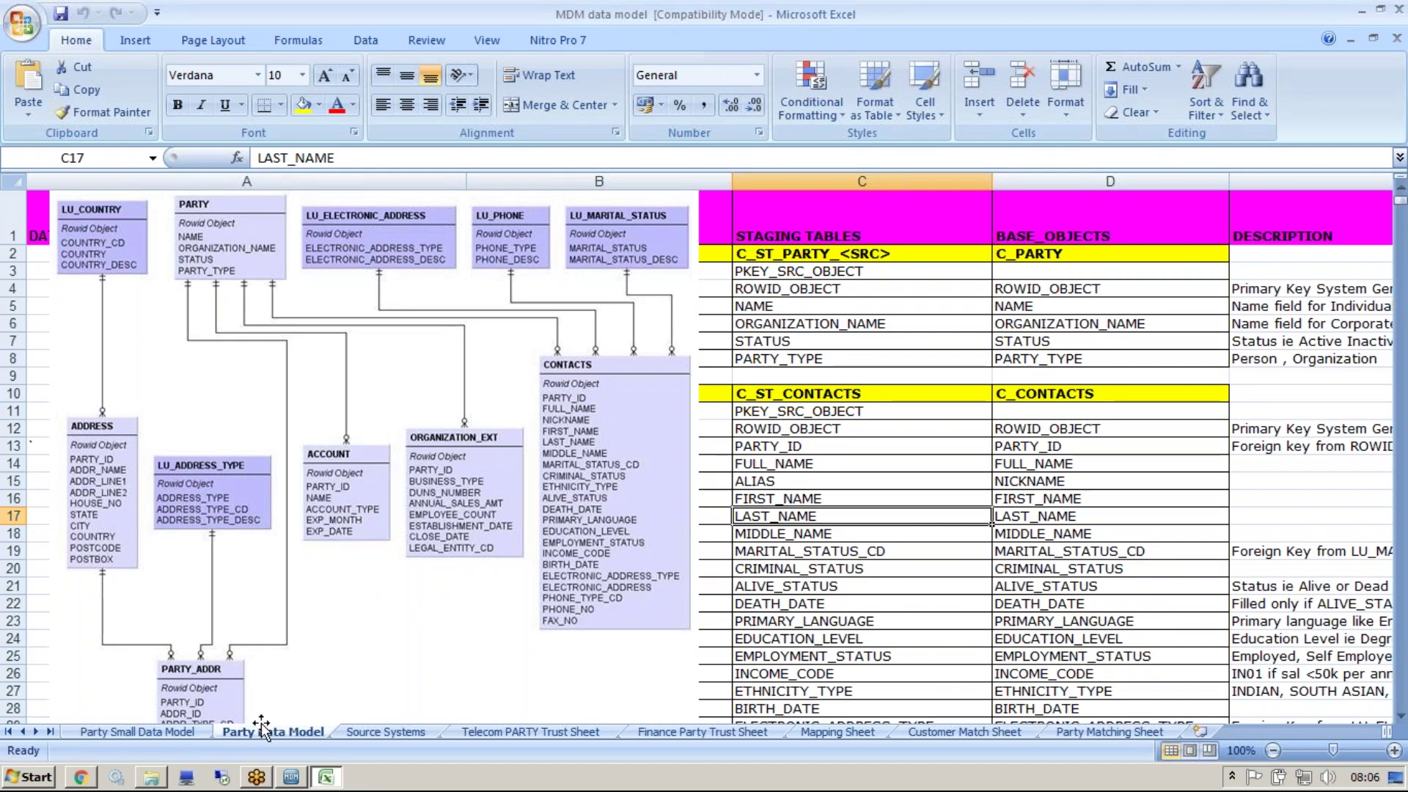
pyautogui.click(195, 731)
pyautogui.click(809, 444)
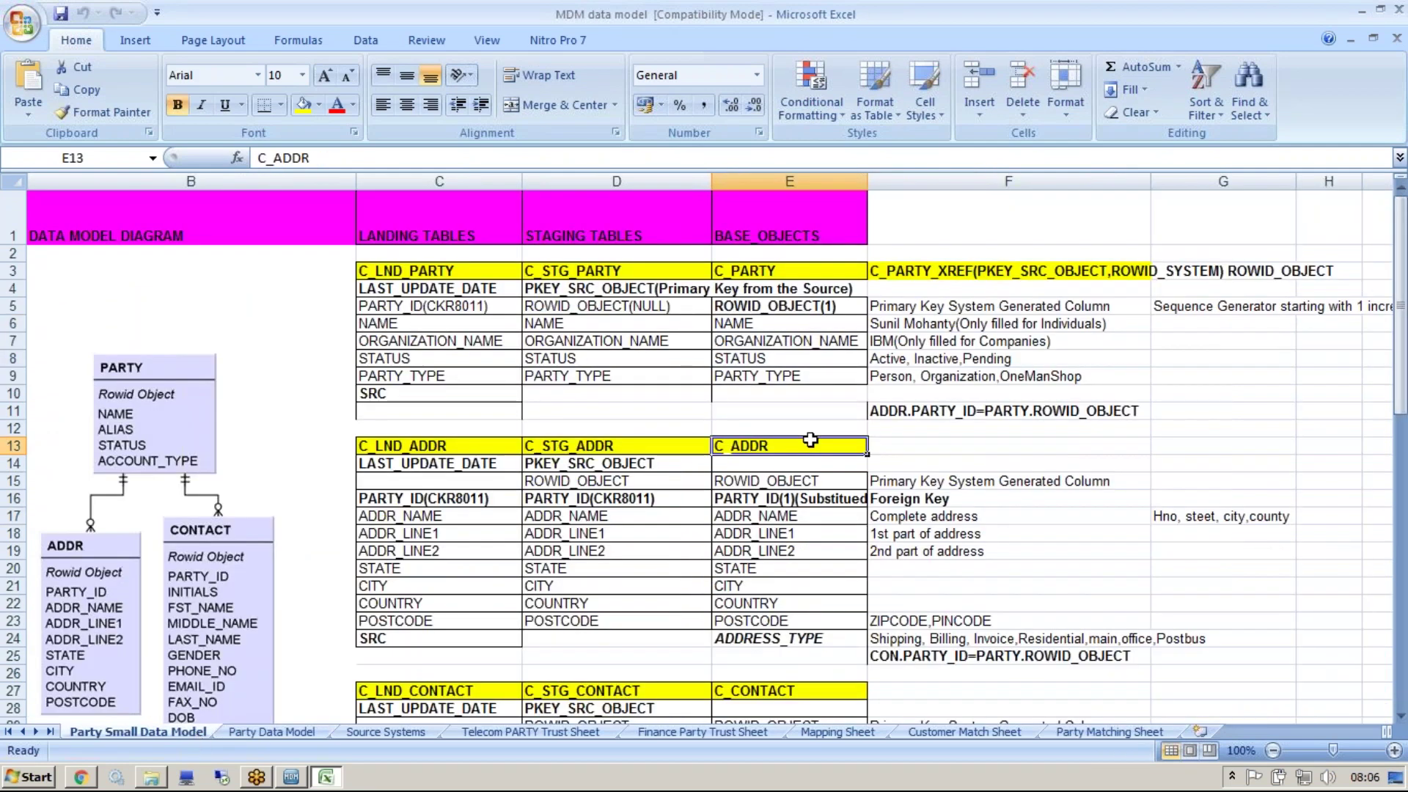
# Walk through the C_PARTY columns E3:E9, from ROWID_OBJECT(1) to PARTY_TYPE
pyautogui.click(773, 267)
pyautogui.moveTo(773, 266); pyautogui.dragTo(770, 378)
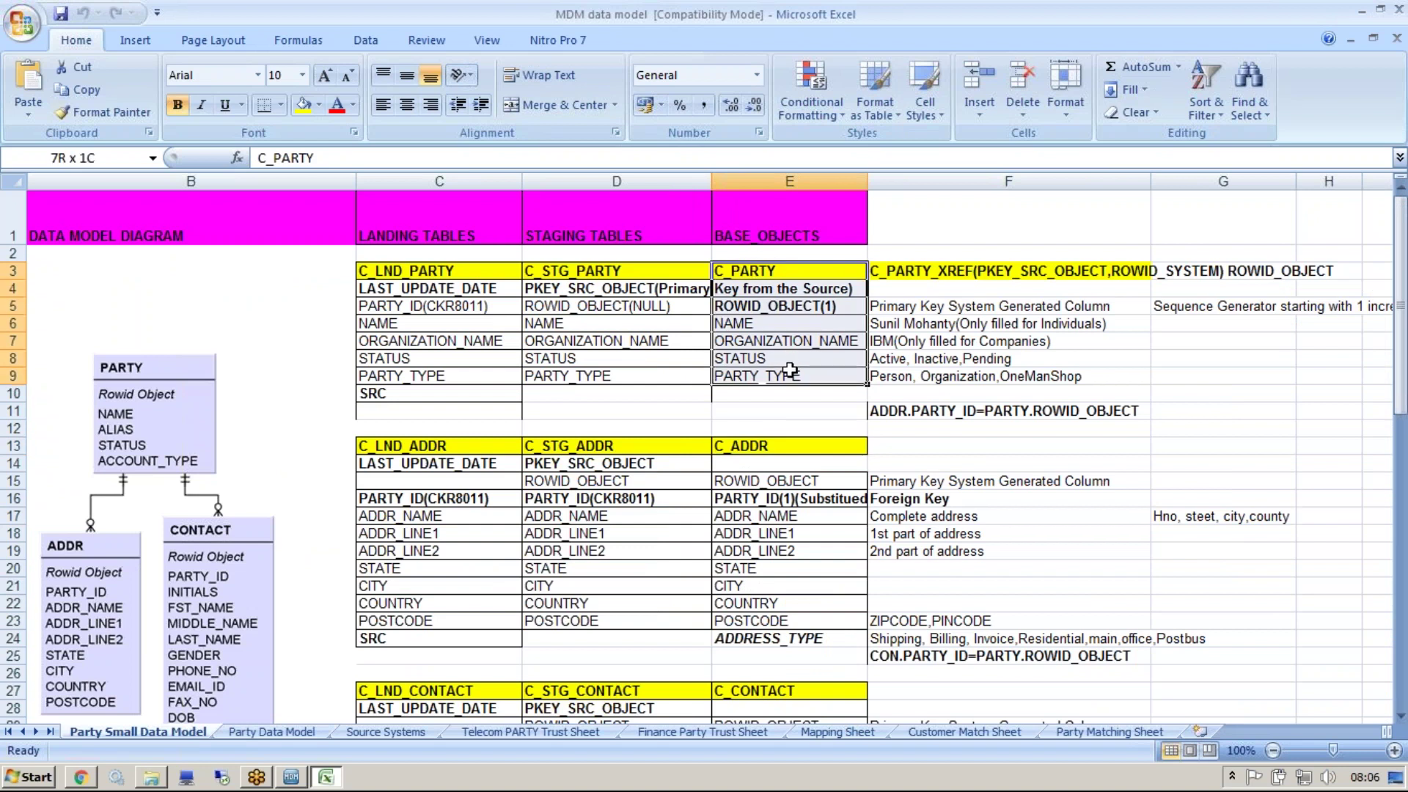
pyautogui.click(766, 322)
pyautogui.click(772, 353)
pyautogui.click(781, 377)
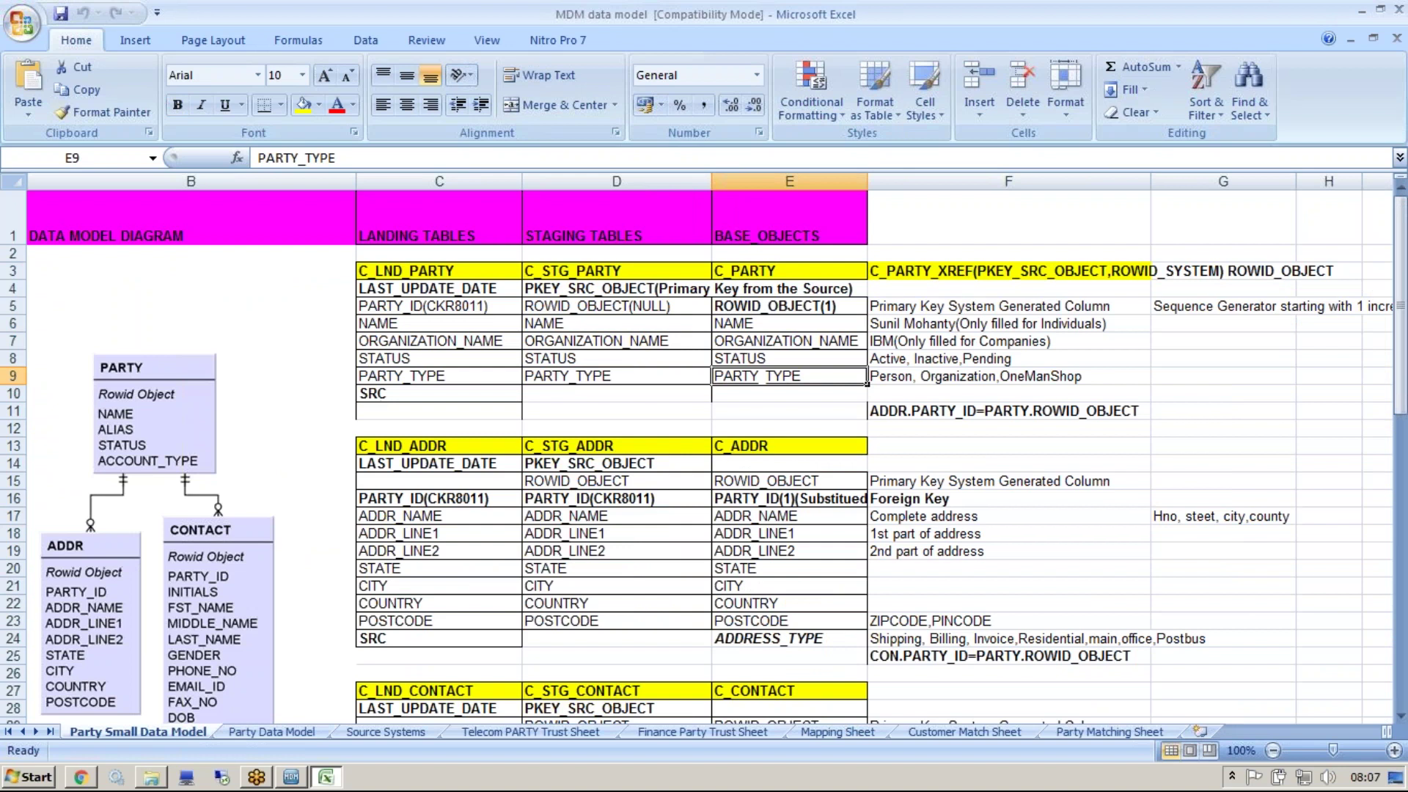
pyautogui.moveTo(756, 326); pyautogui.dragTo(759, 378)
pyautogui.moveTo(756, 308); pyautogui.dragTo(763, 374)
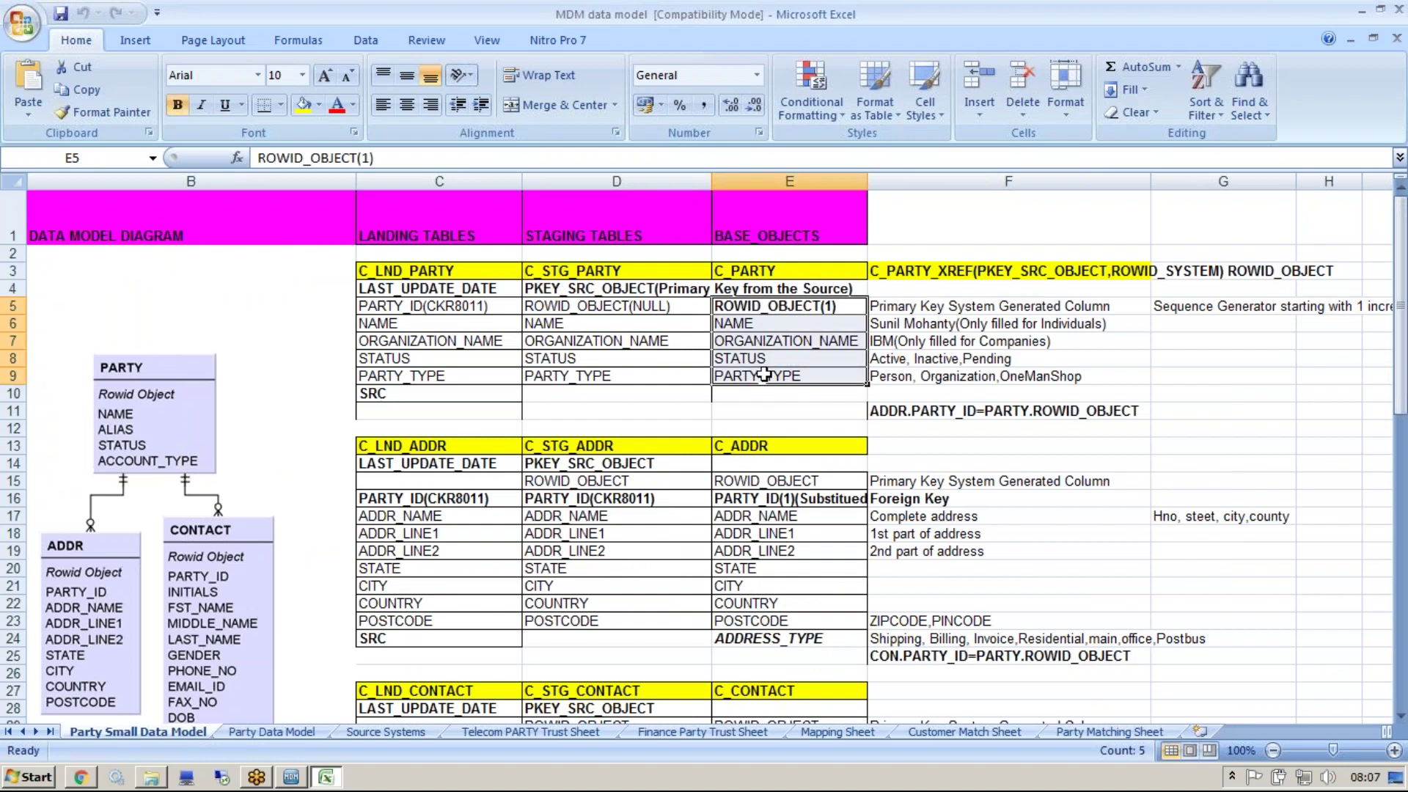
pyautogui.click(773, 305)
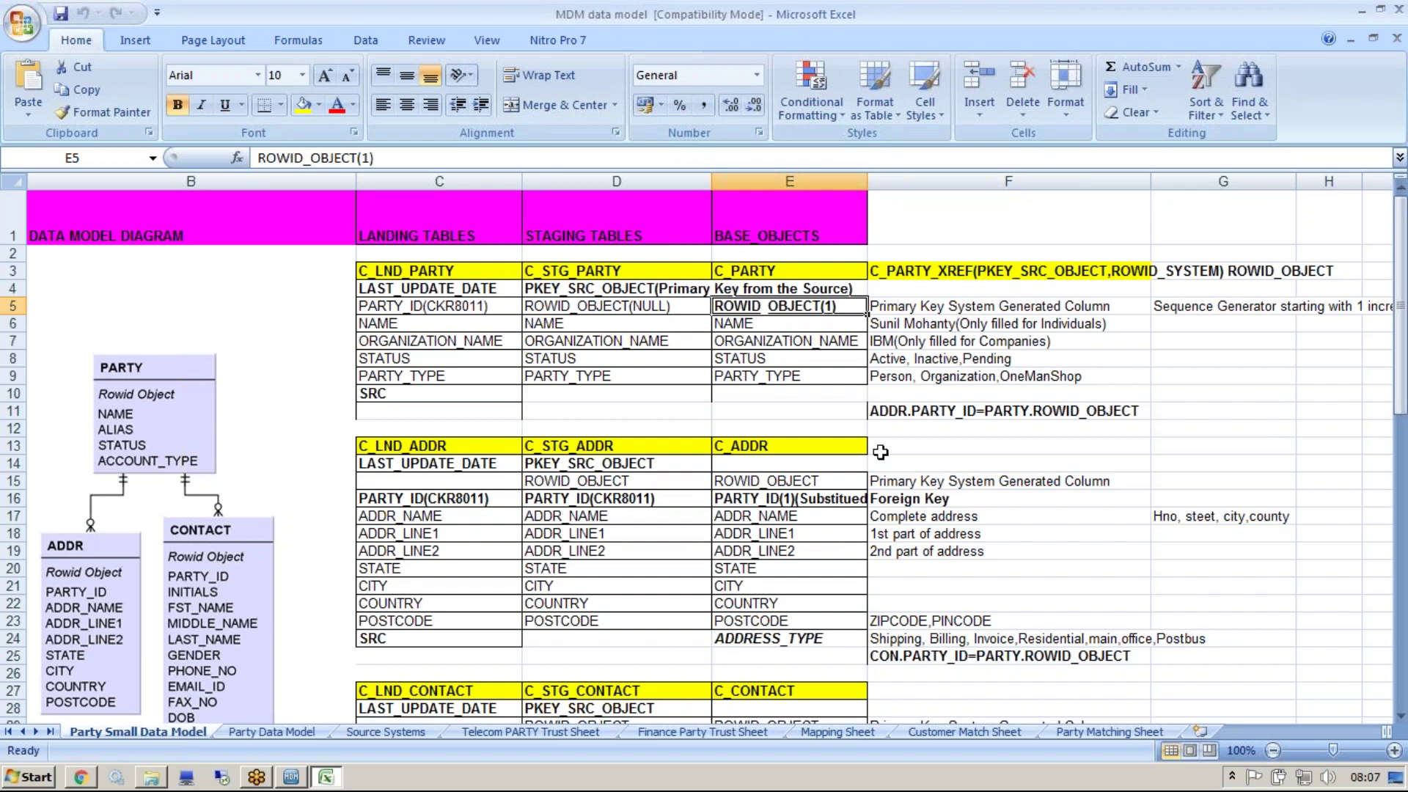
pyautogui.press('F2')
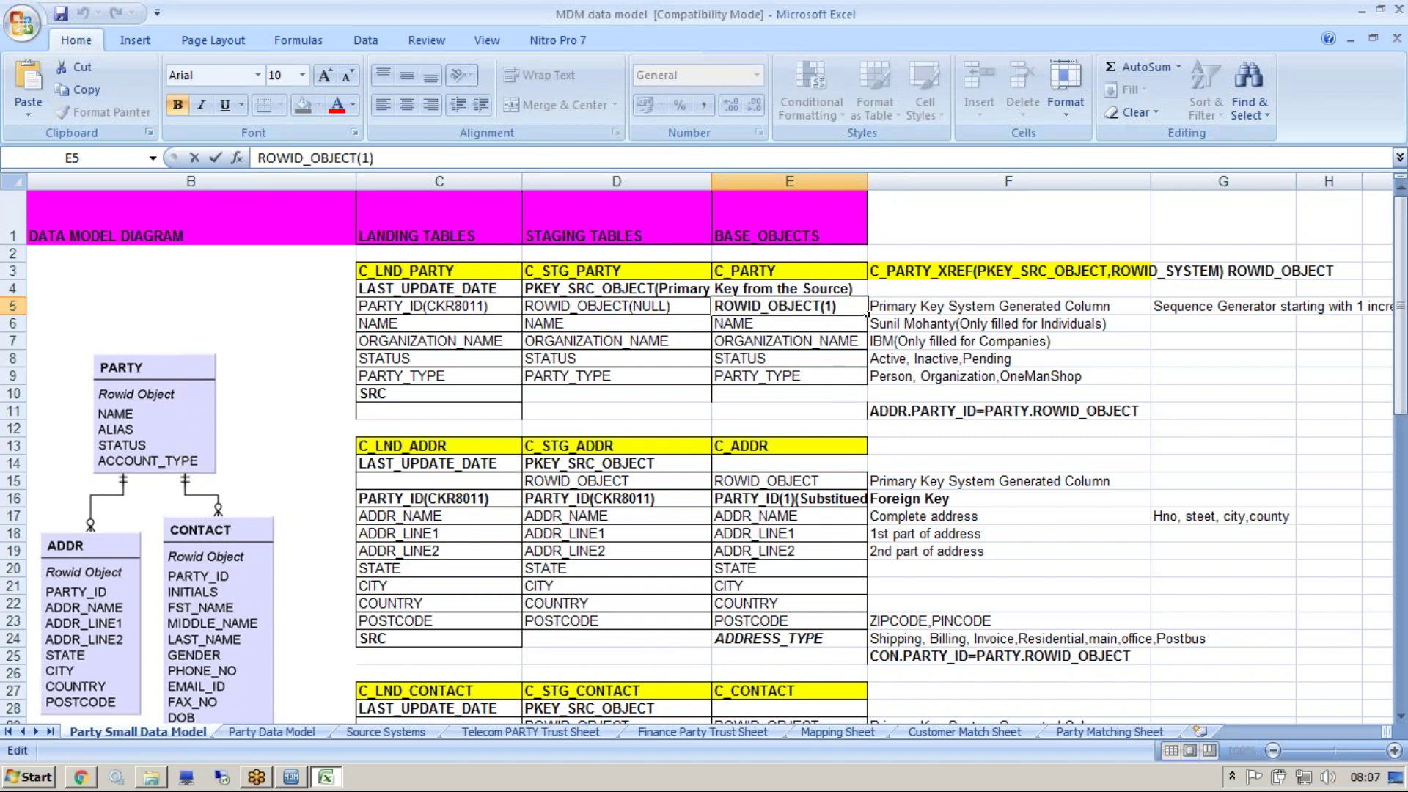
pyautogui.press('Return')
pyautogui.press('Down')
pyautogui.press('Down')
pyautogui.click(763, 376)
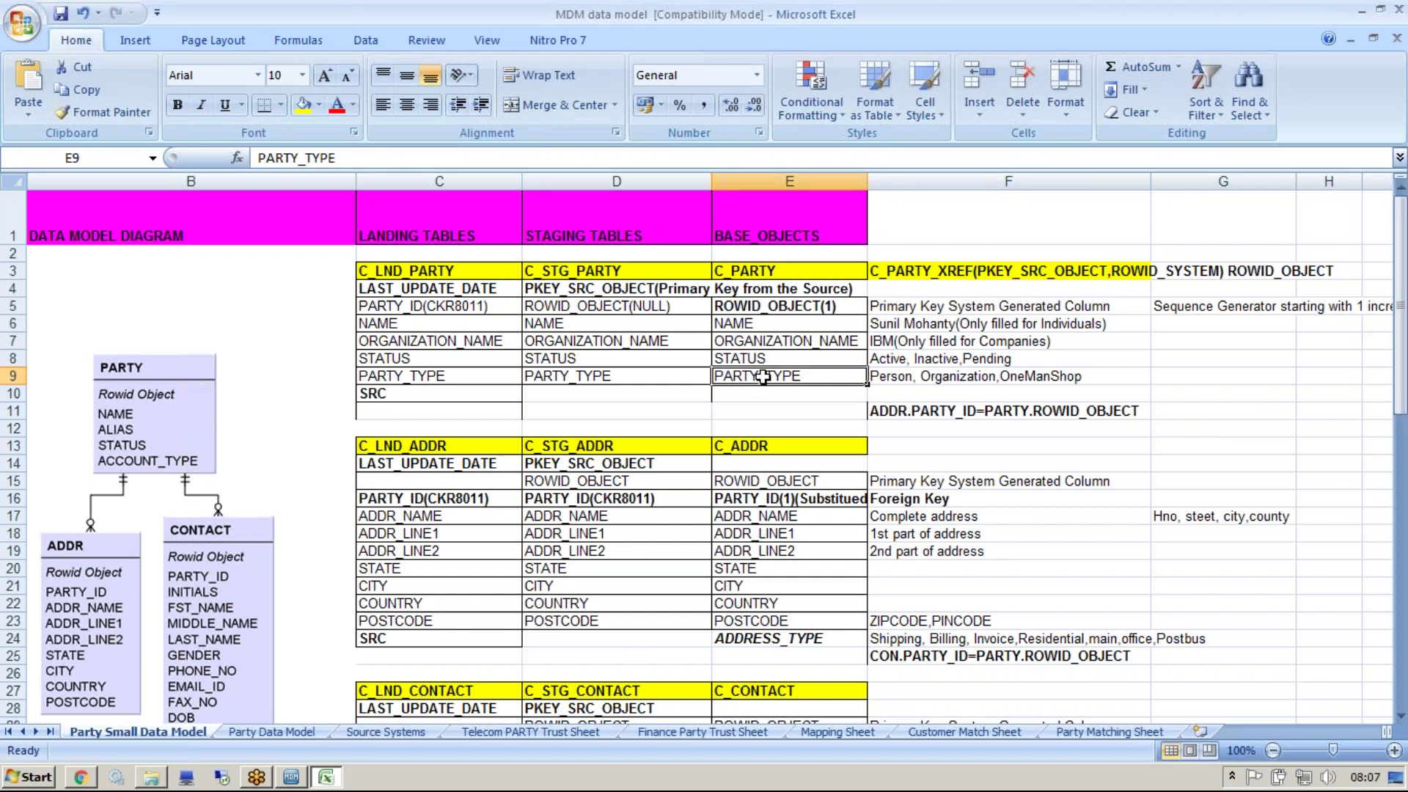
# Review C_ADDR's columns and read the PARTY_ID foreign-key note in E16 against landing and staging entries
pyautogui.click(760, 478)
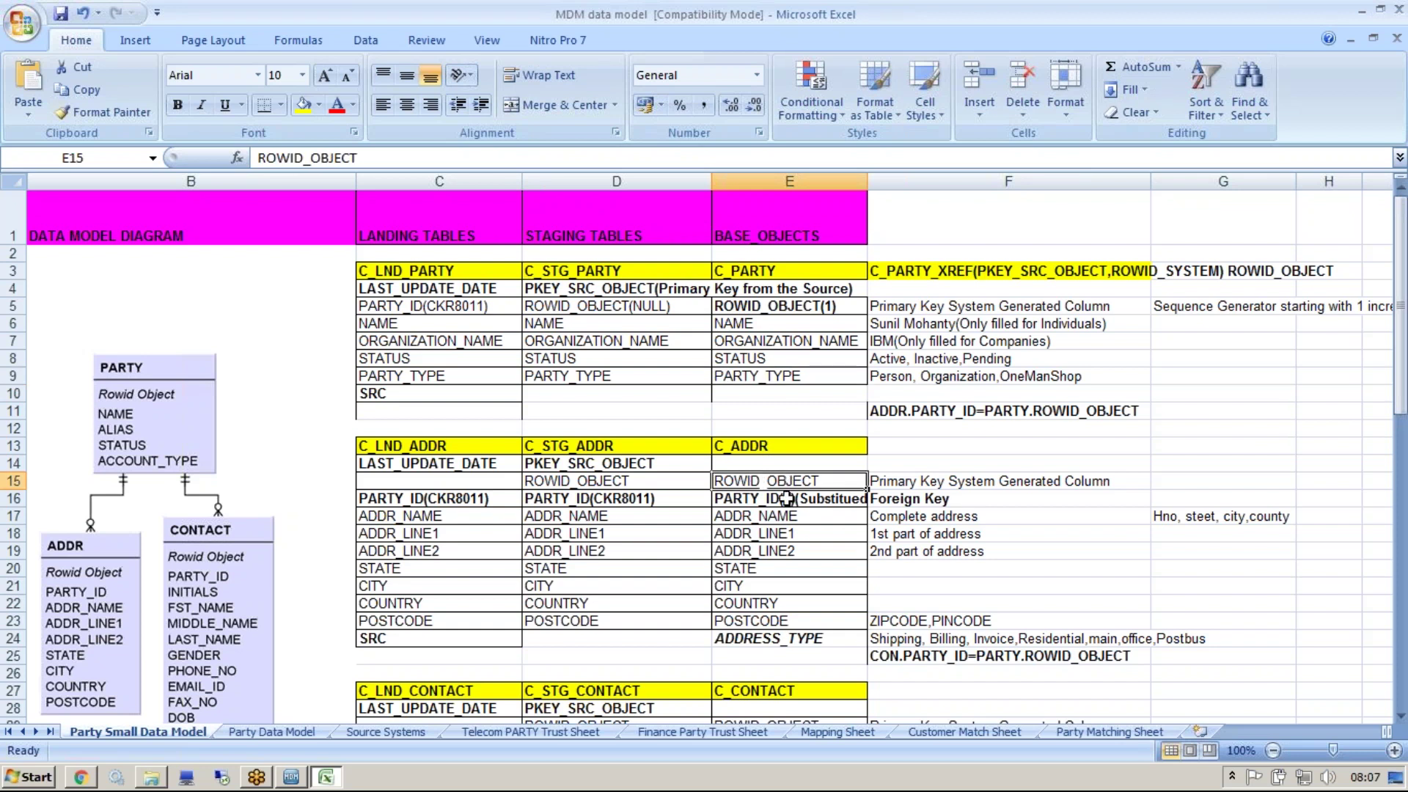
pyautogui.click(787, 499)
pyautogui.moveTo(787, 516); pyautogui.dragTo(789, 618)
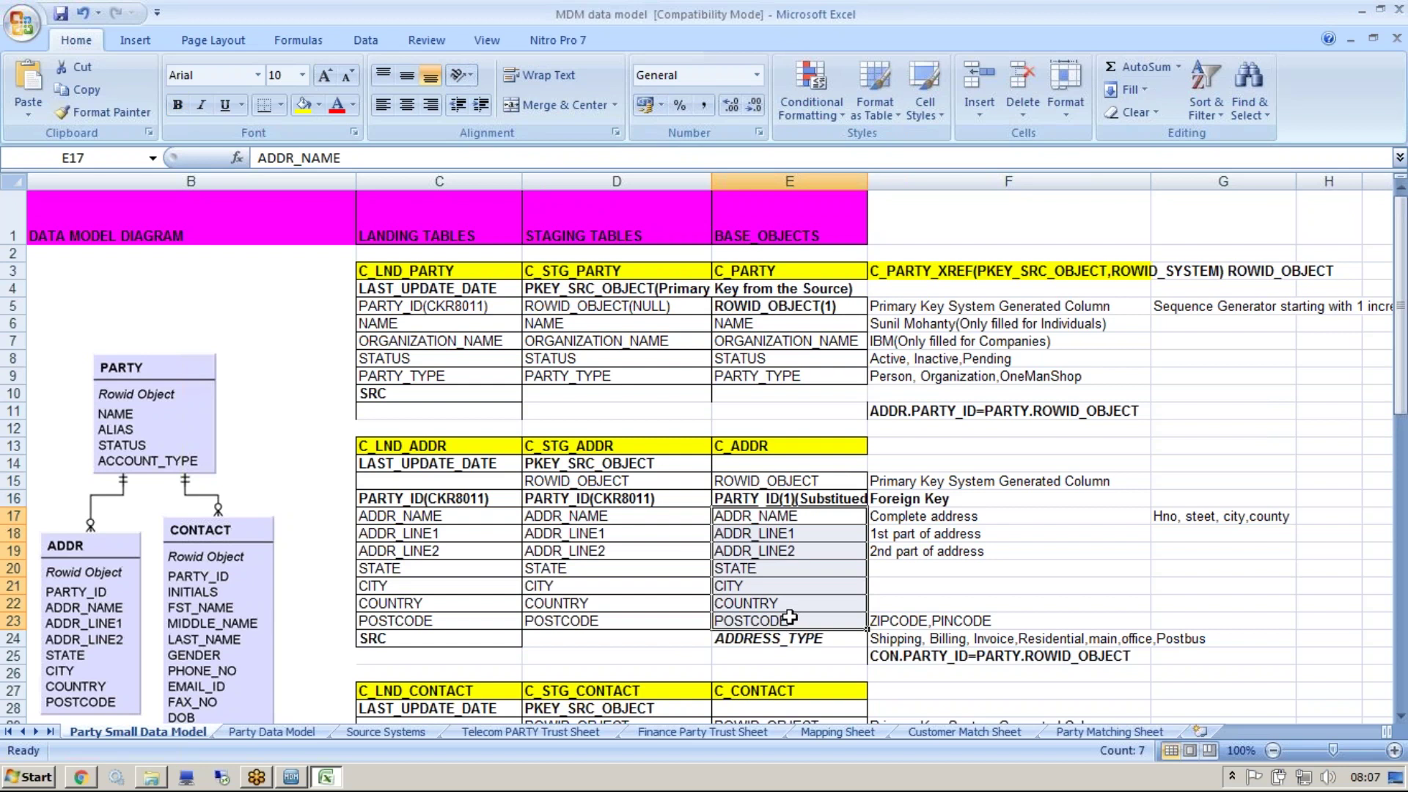
pyautogui.click(755, 501)
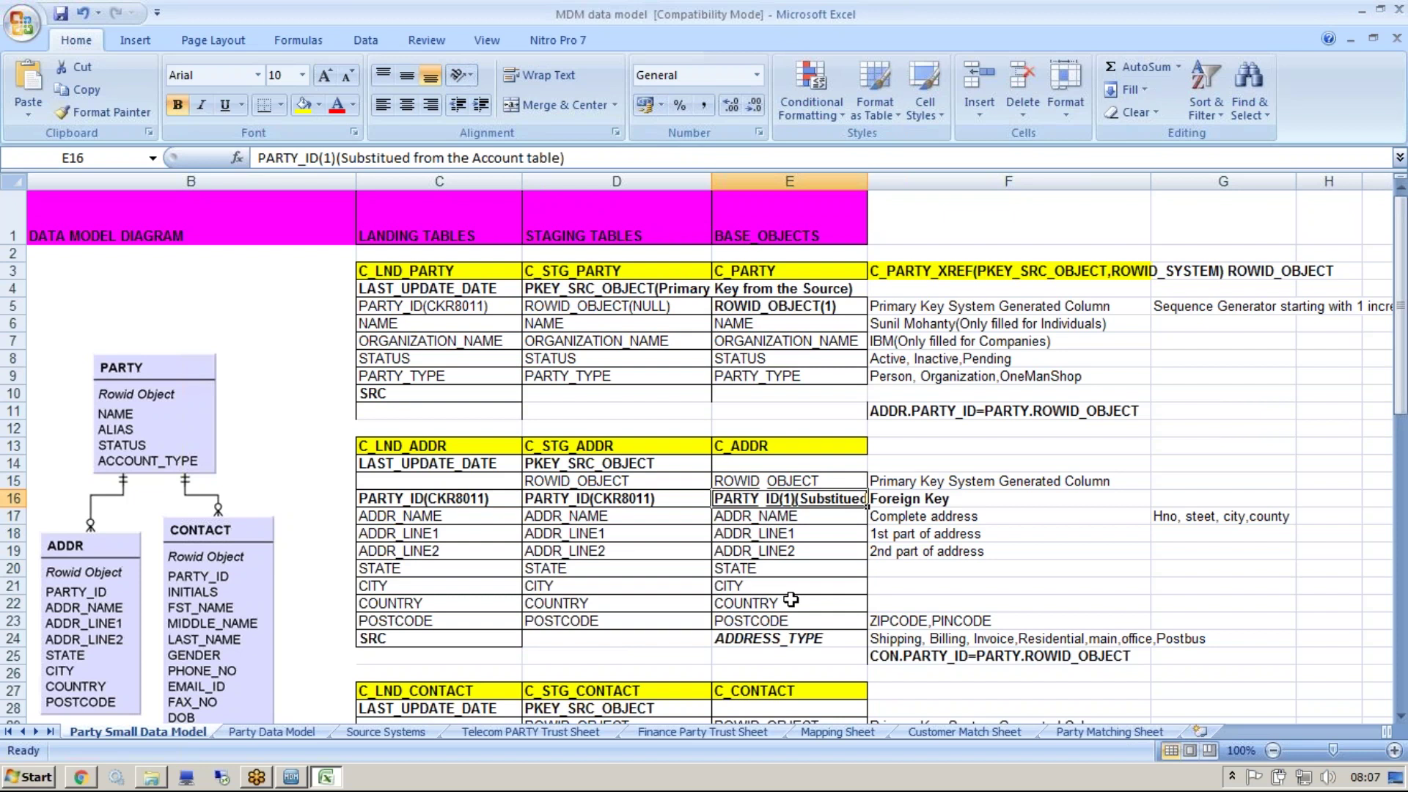
pyautogui.doubleClick(748, 500)
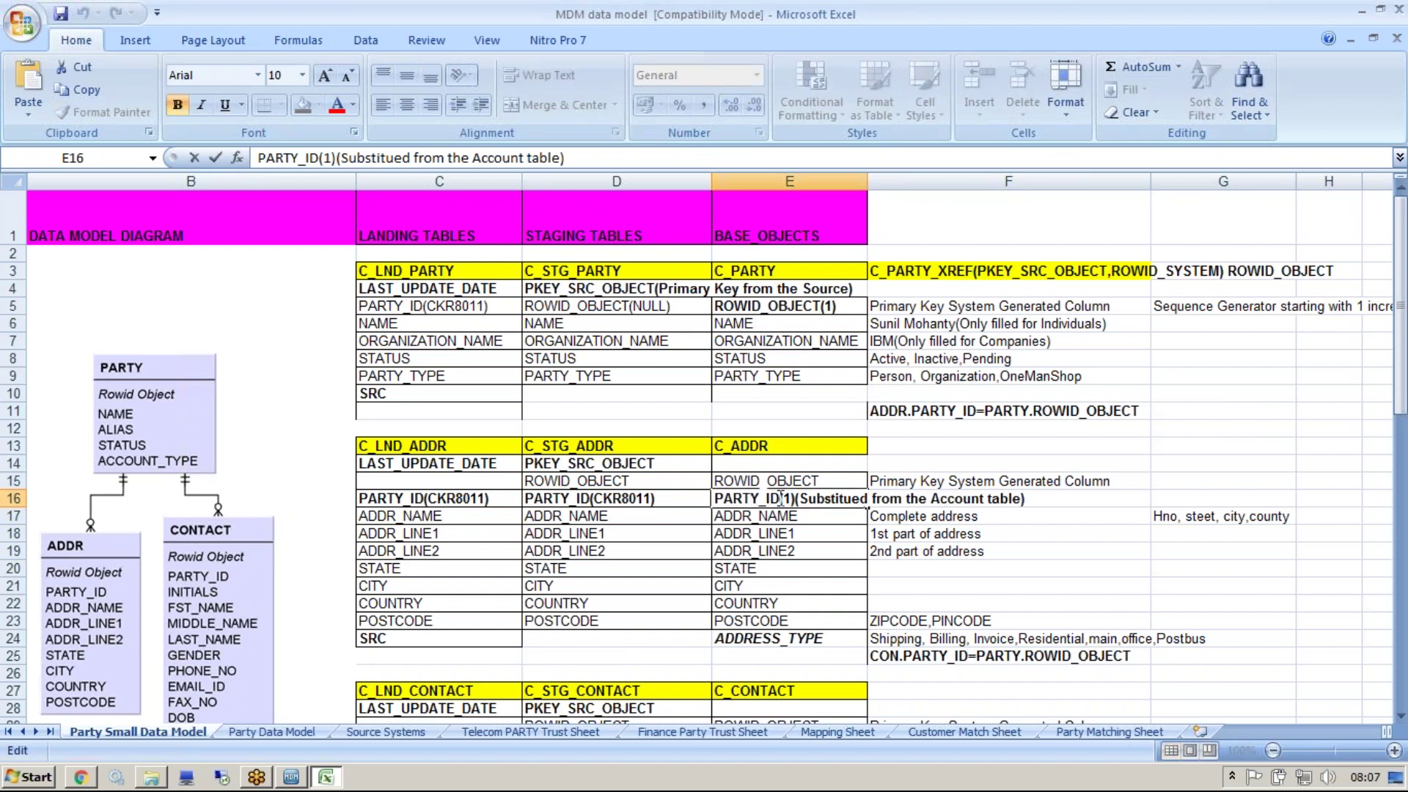
pyautogui.moveTo(781, 499); pyautogui.dragTo(715, 499)
pyautogui.click(422, 499)
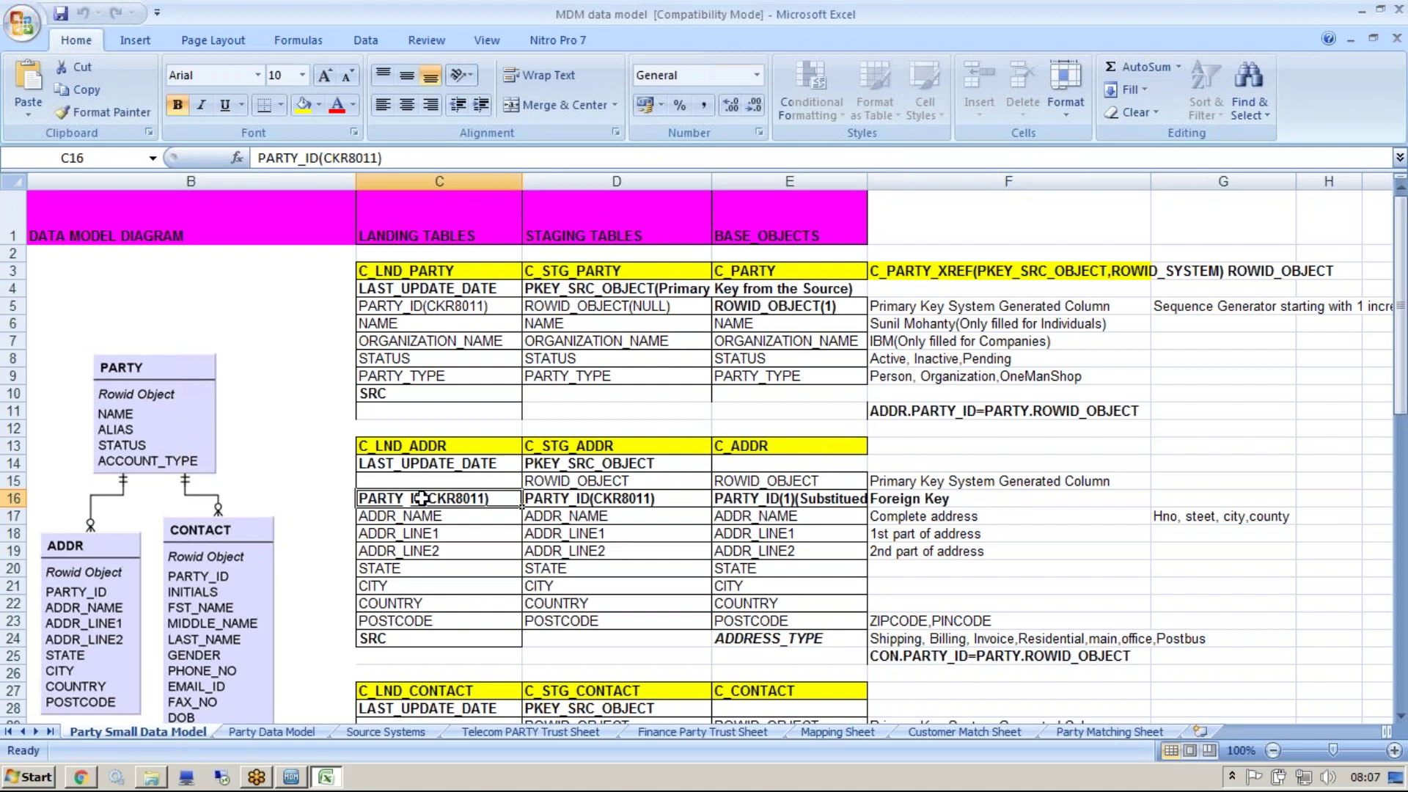
pyautogui.click(572, 504)
pyautogui.click(748, 494)
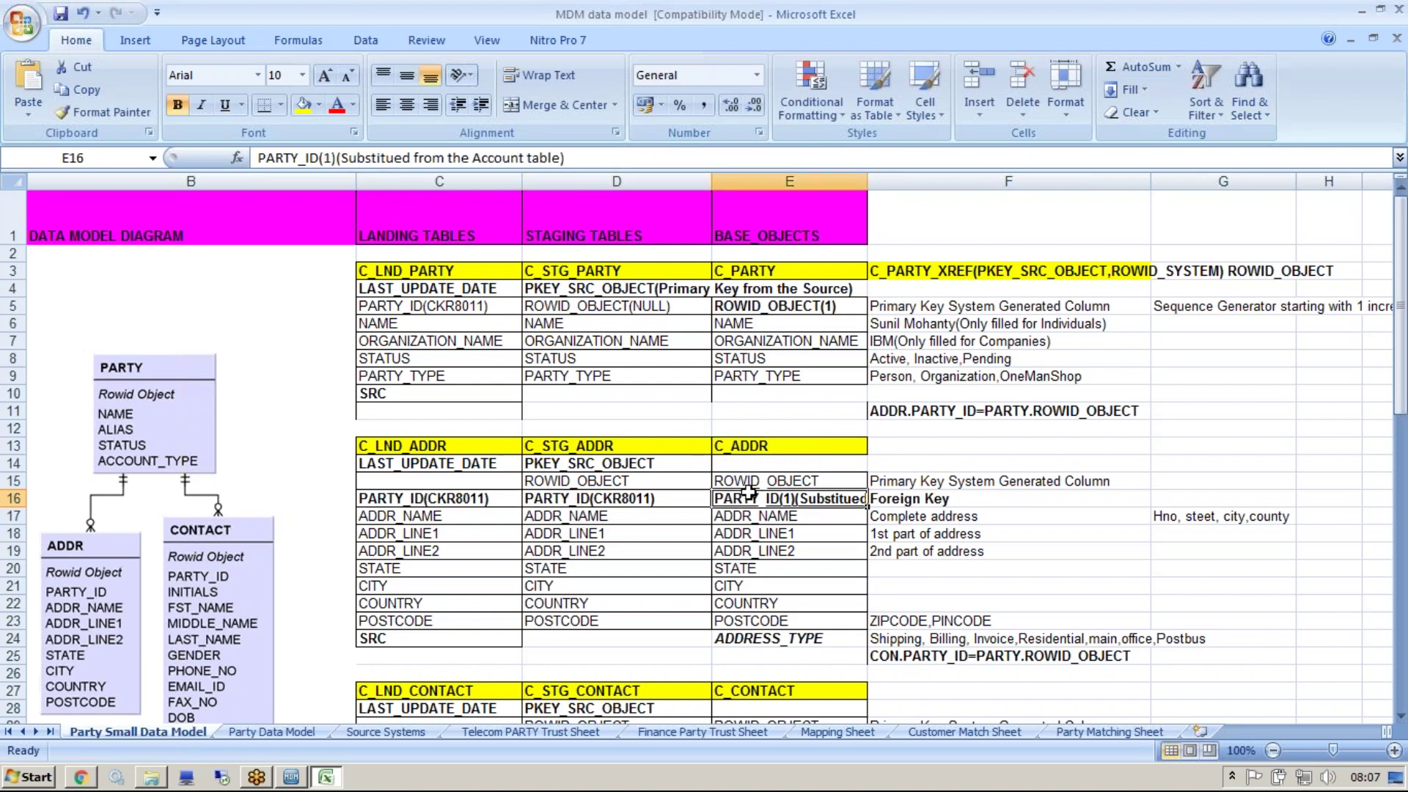
pyautogui.doubleClick(770, 499)
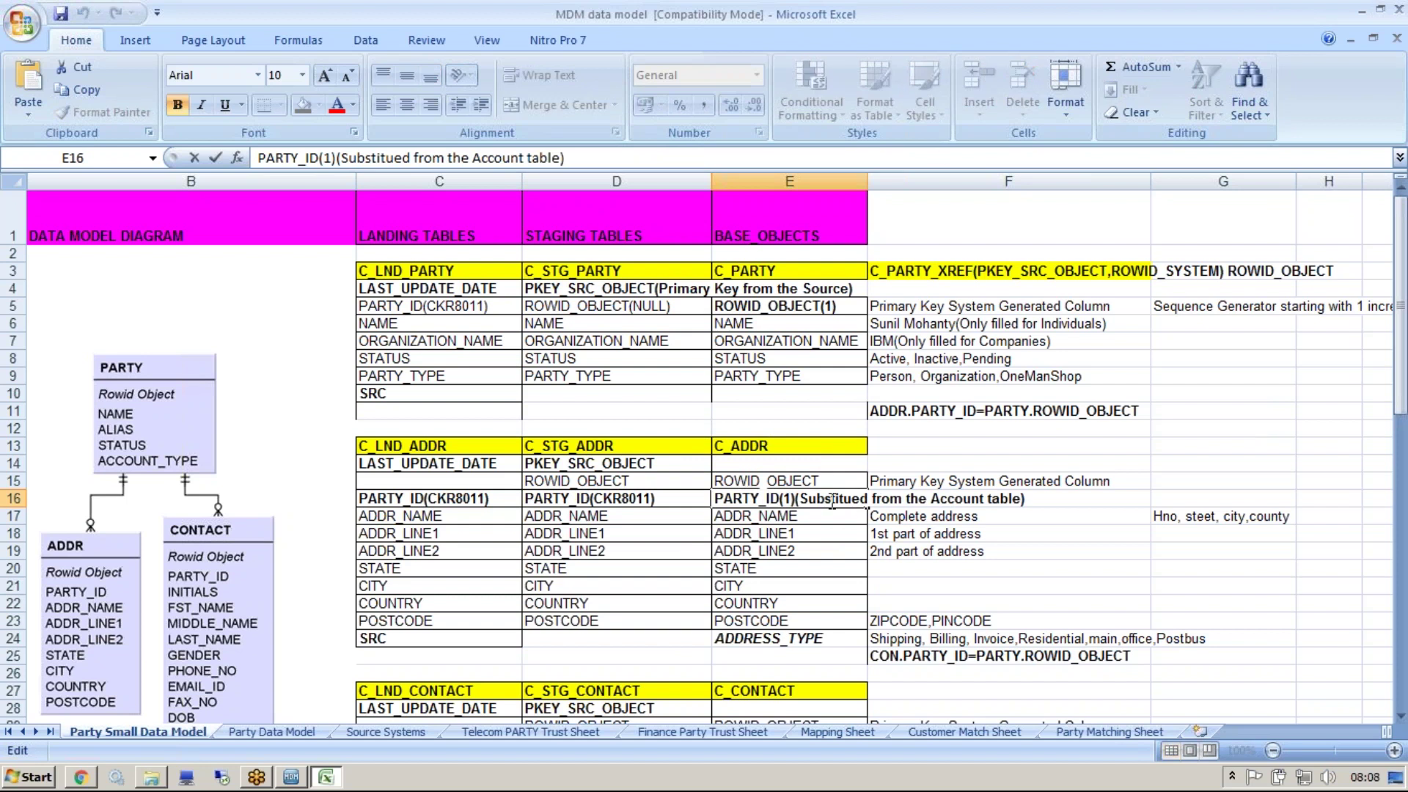
pyautogui.press('Escape')
# Erase trial tick marks and draw an arrow from C_ADDR PARTY_ID (E16) to C_PARTY ROWID_OBJECT (E5)
pyautogui.moveTo(939, 392); pyautogui.dragTo(979, 373)
pyautogui.moveTo(1067, 390); pyautogui.dragTo(1097, 374)
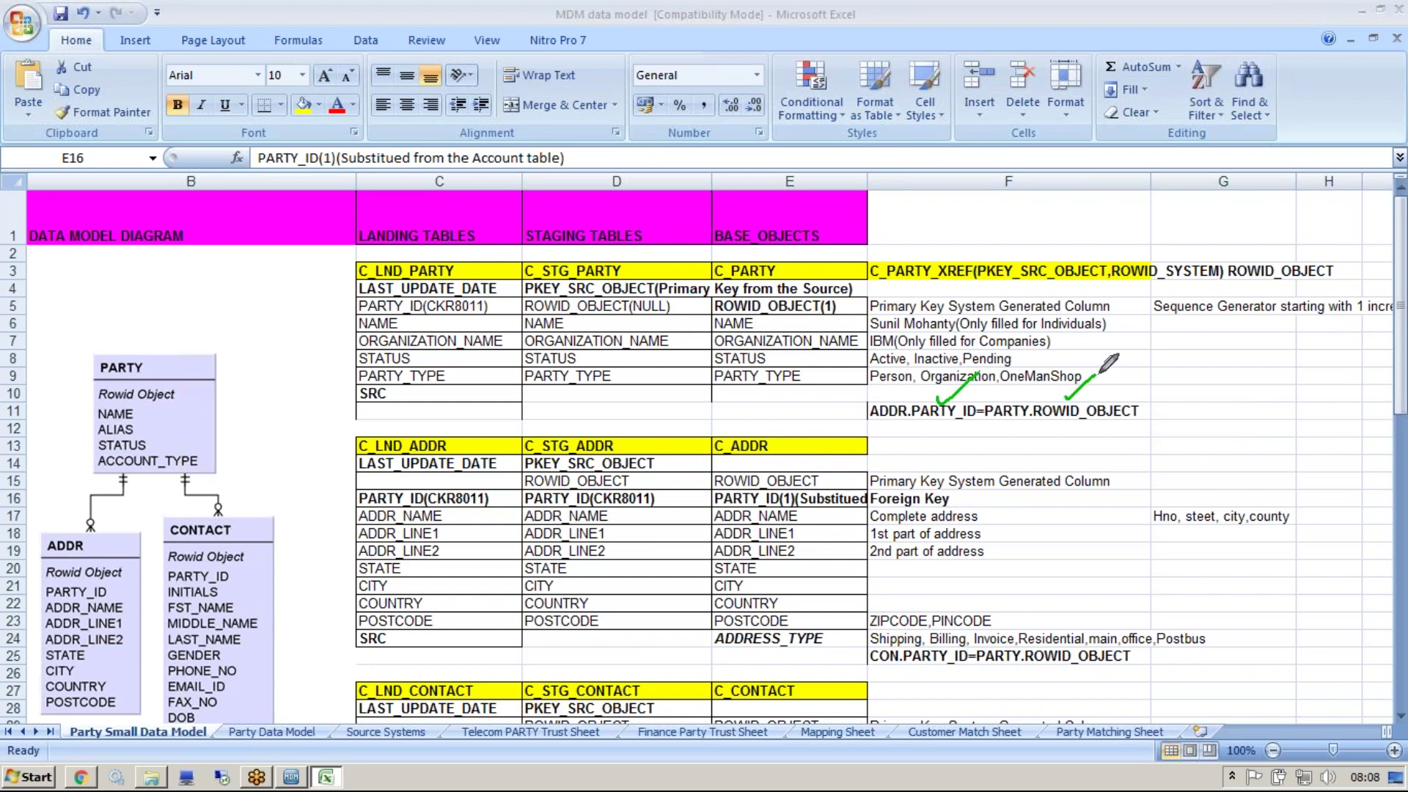
pyautogui.click(1125, 70)
pyautogui.moveTo(711, 500); pyautogui.dragTo(653, 399)
pyautogui.moveTo(692, 314); pyautogui.dragTo(707, 309)
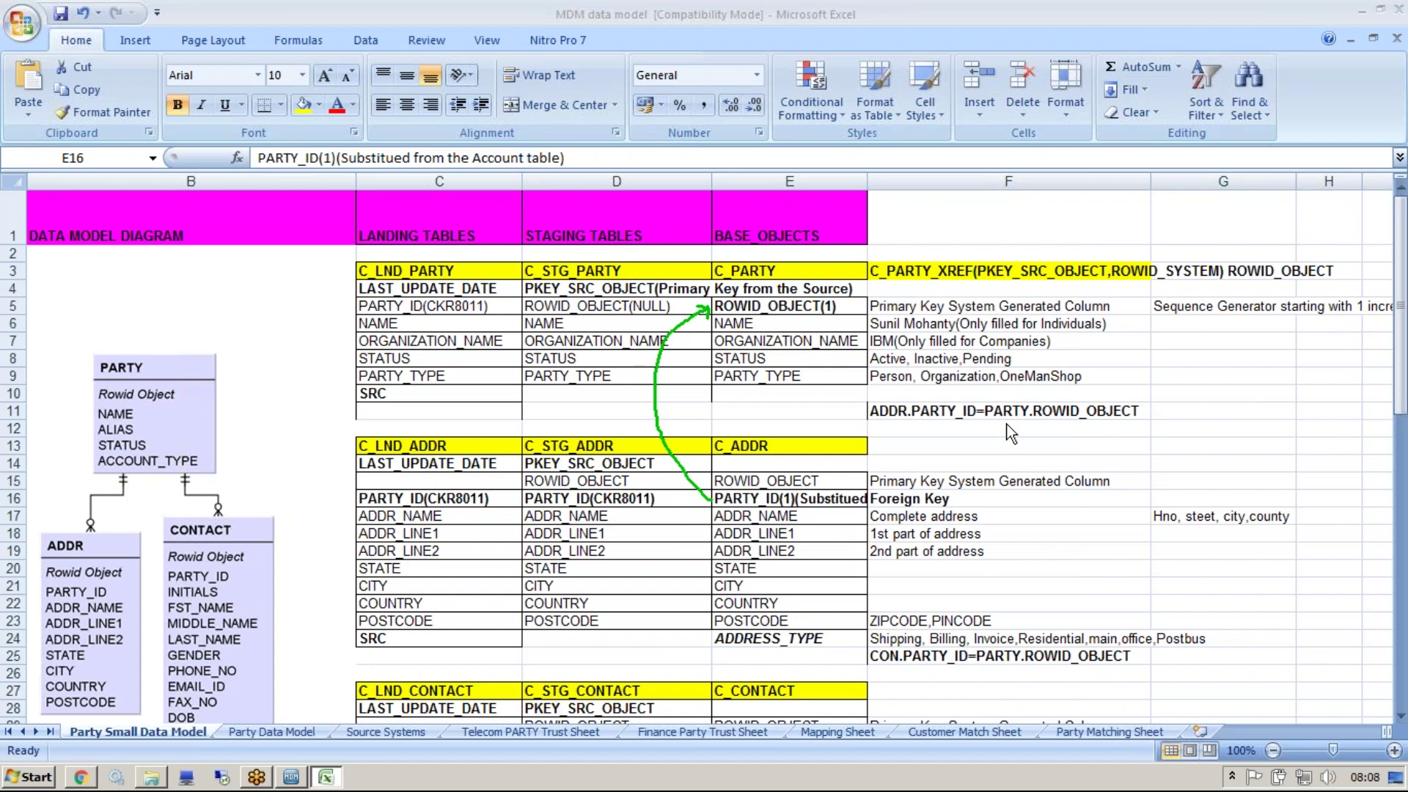
pyautogui.click(774, 229)
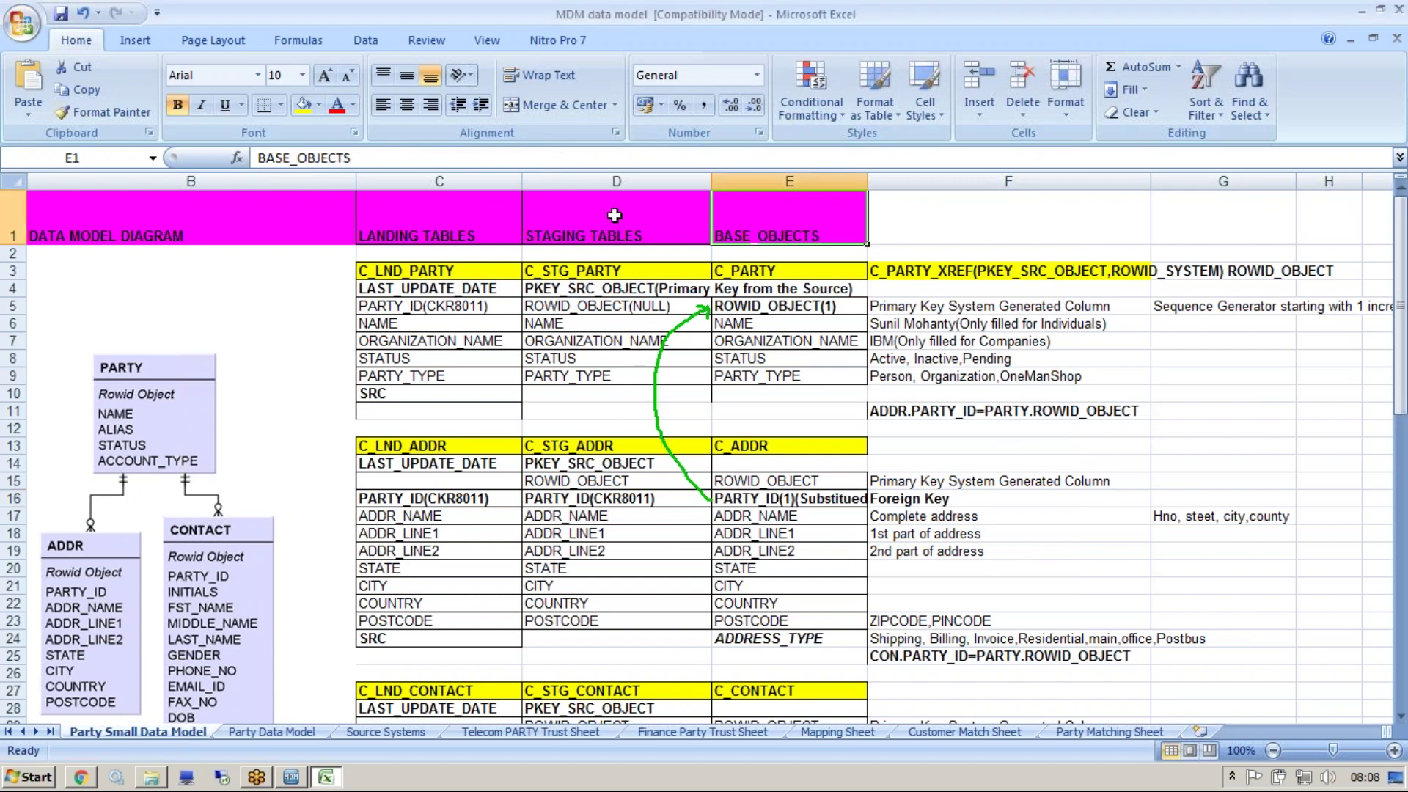
pyautogui.moveTo(433, 214); pyautogui.dragTo(712, 570)
pyautogui.click(789, 220)
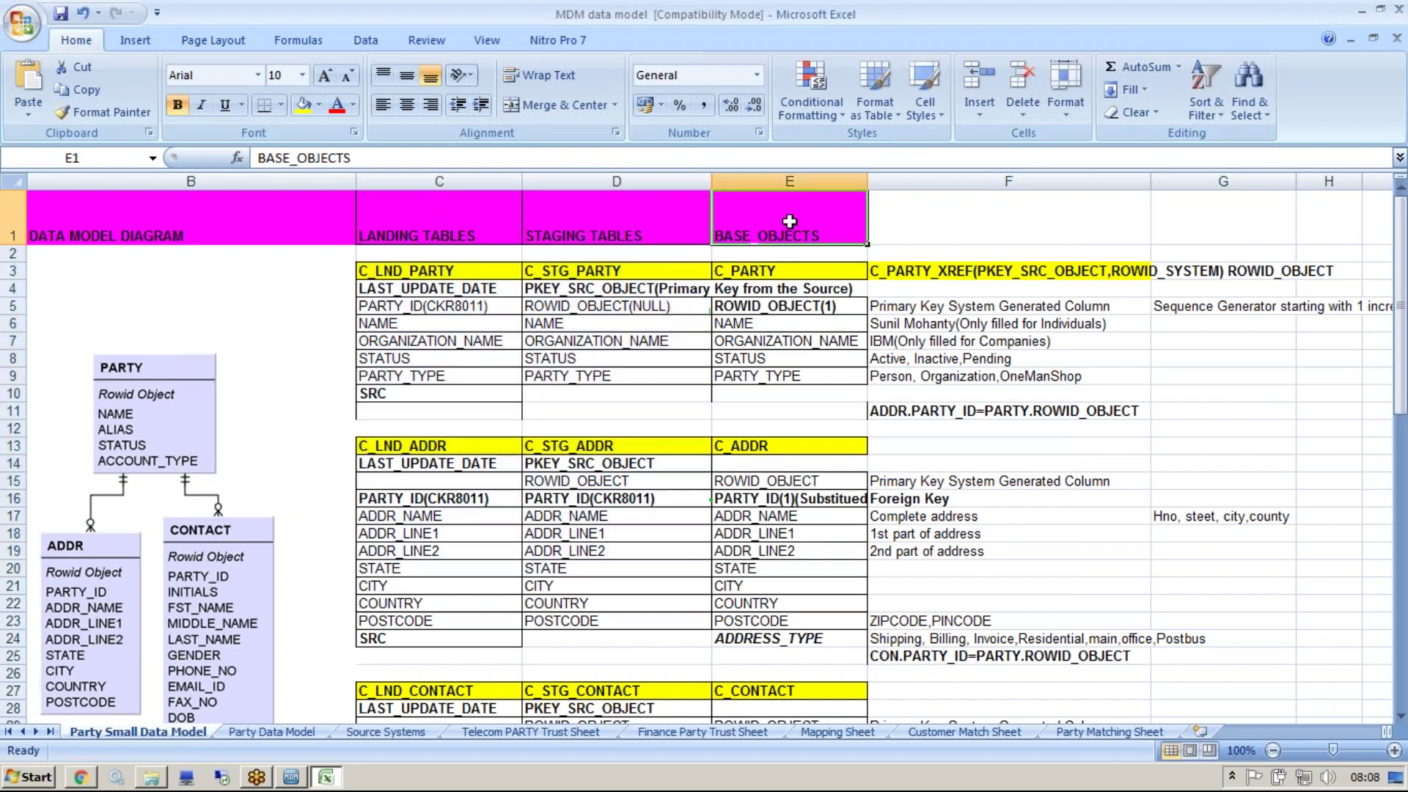
pyautogui.moveTo(434, 235); pyautogui.dragTo(570, 238)
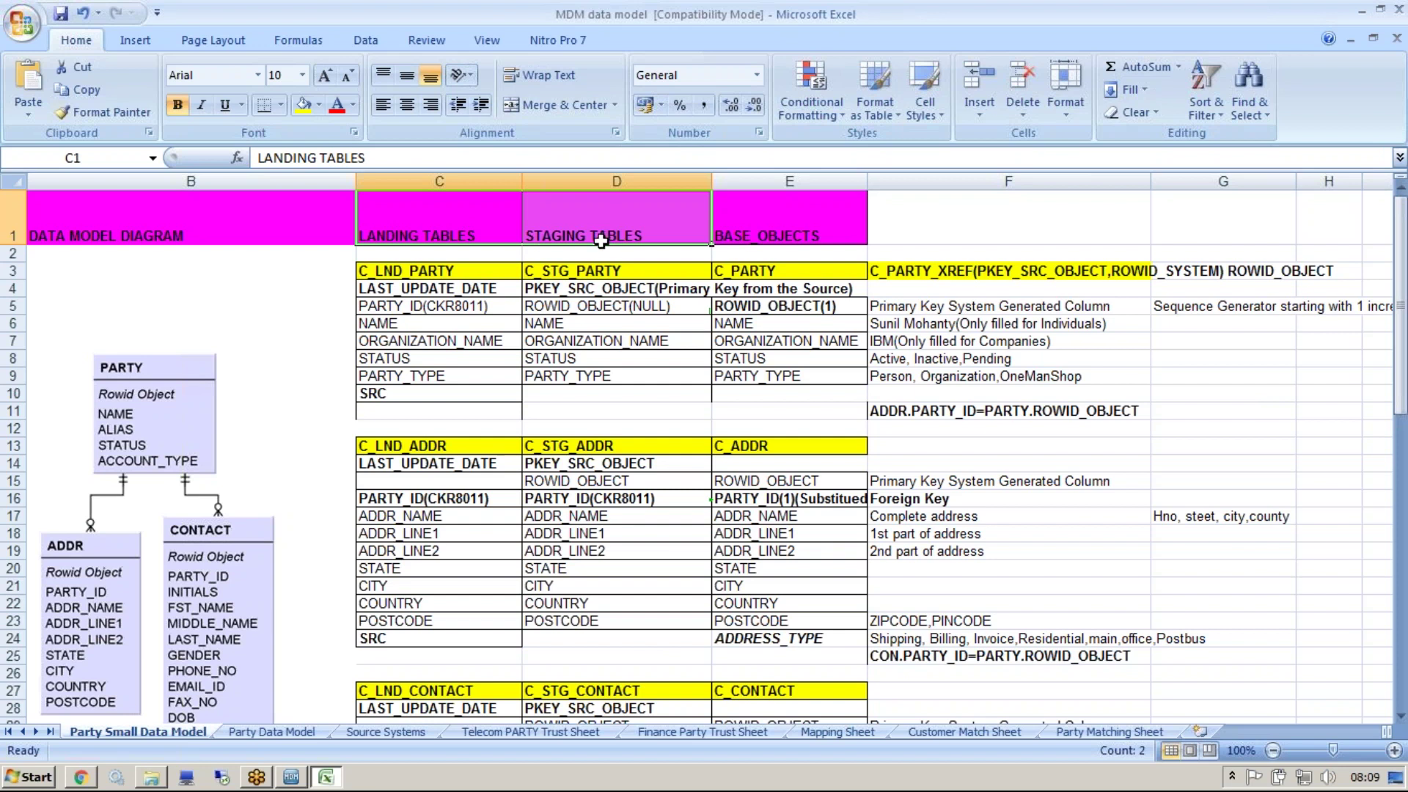
pyautogui.click(485, 234)
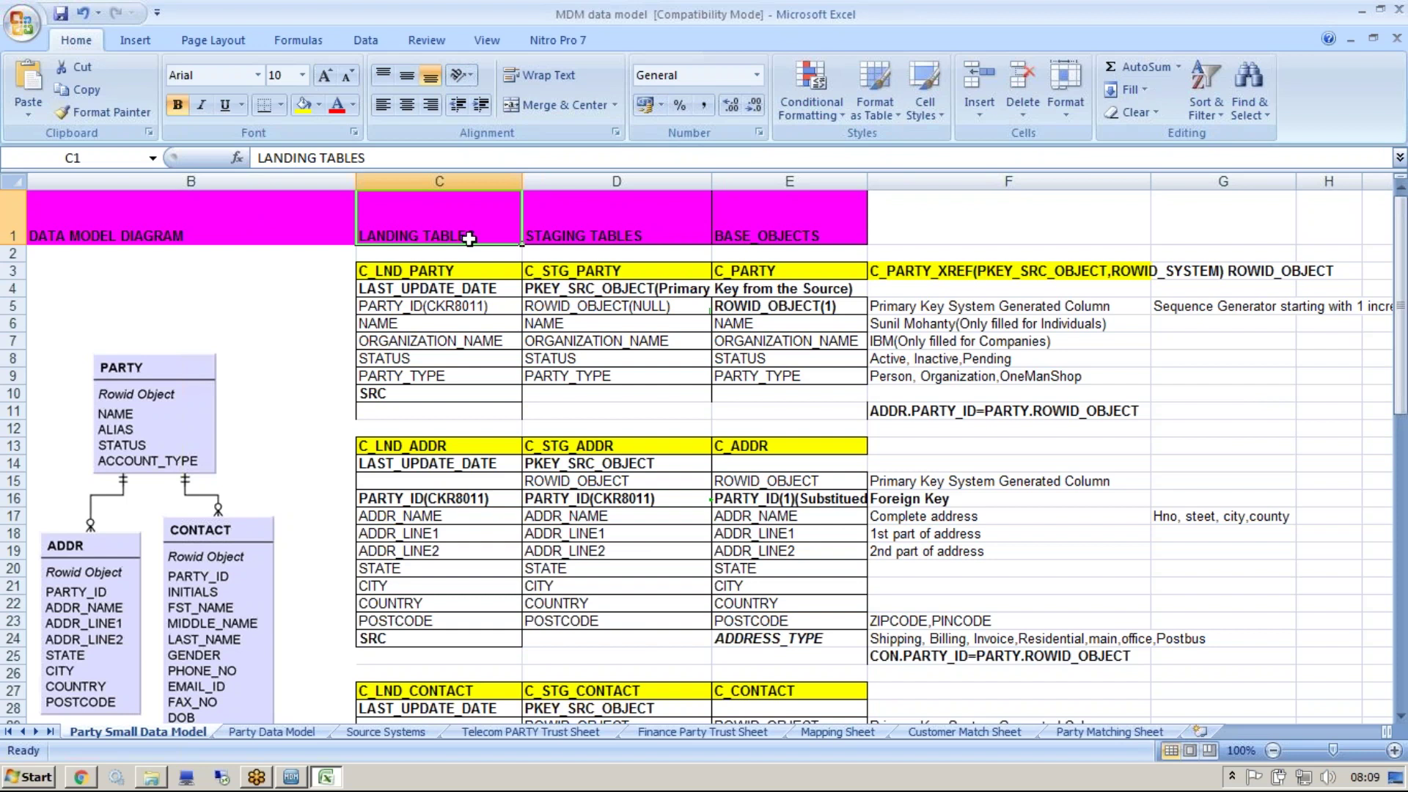
# Highlight PARTY_ID in the C_ADDR note in E16, leaving the cell unchanged
pyautogui.click(875, 638)
pyautogui.click(777, 498)
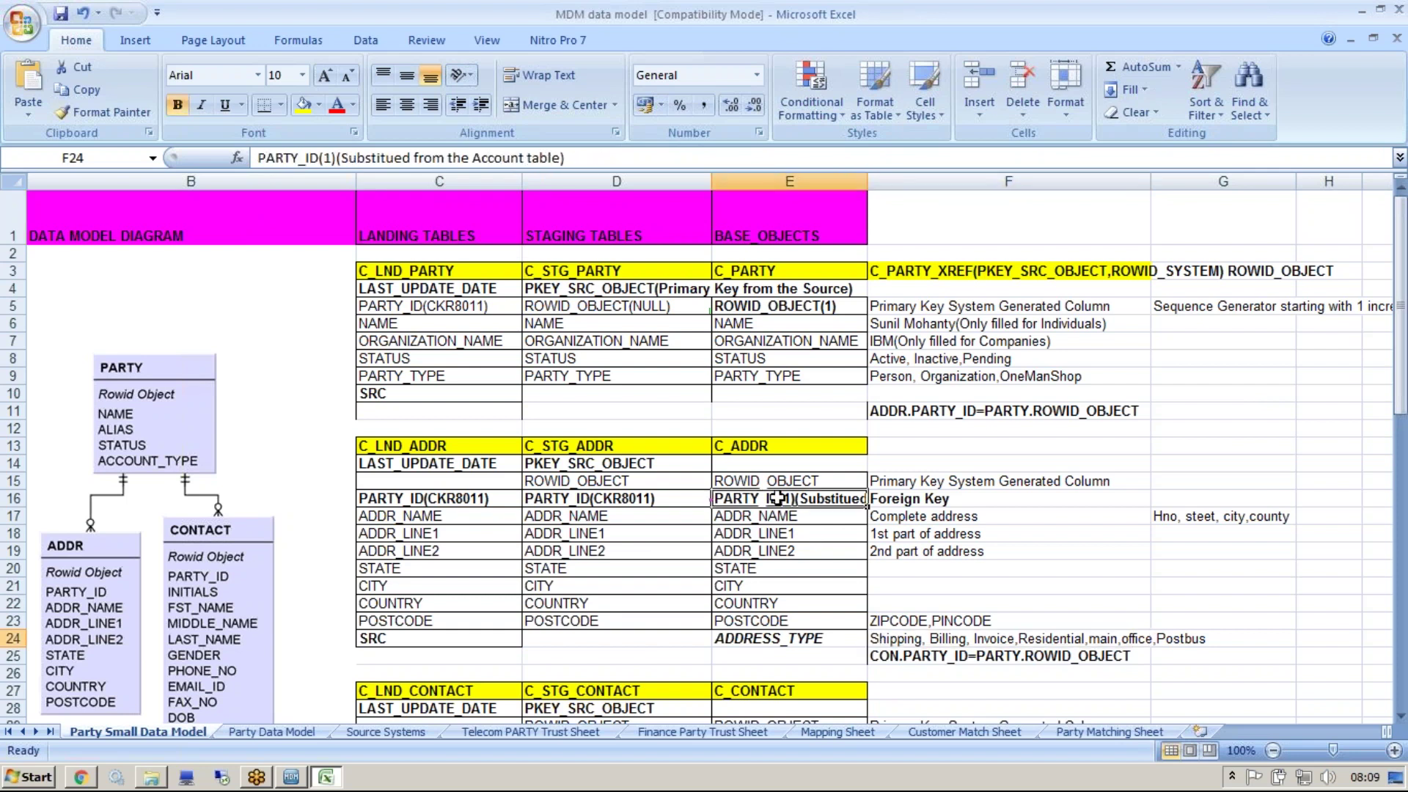
pyautogui.doubleClick(792, 498)
pyautogui.moveTo(781, 498); pyautogui.dragTo(676, 498)
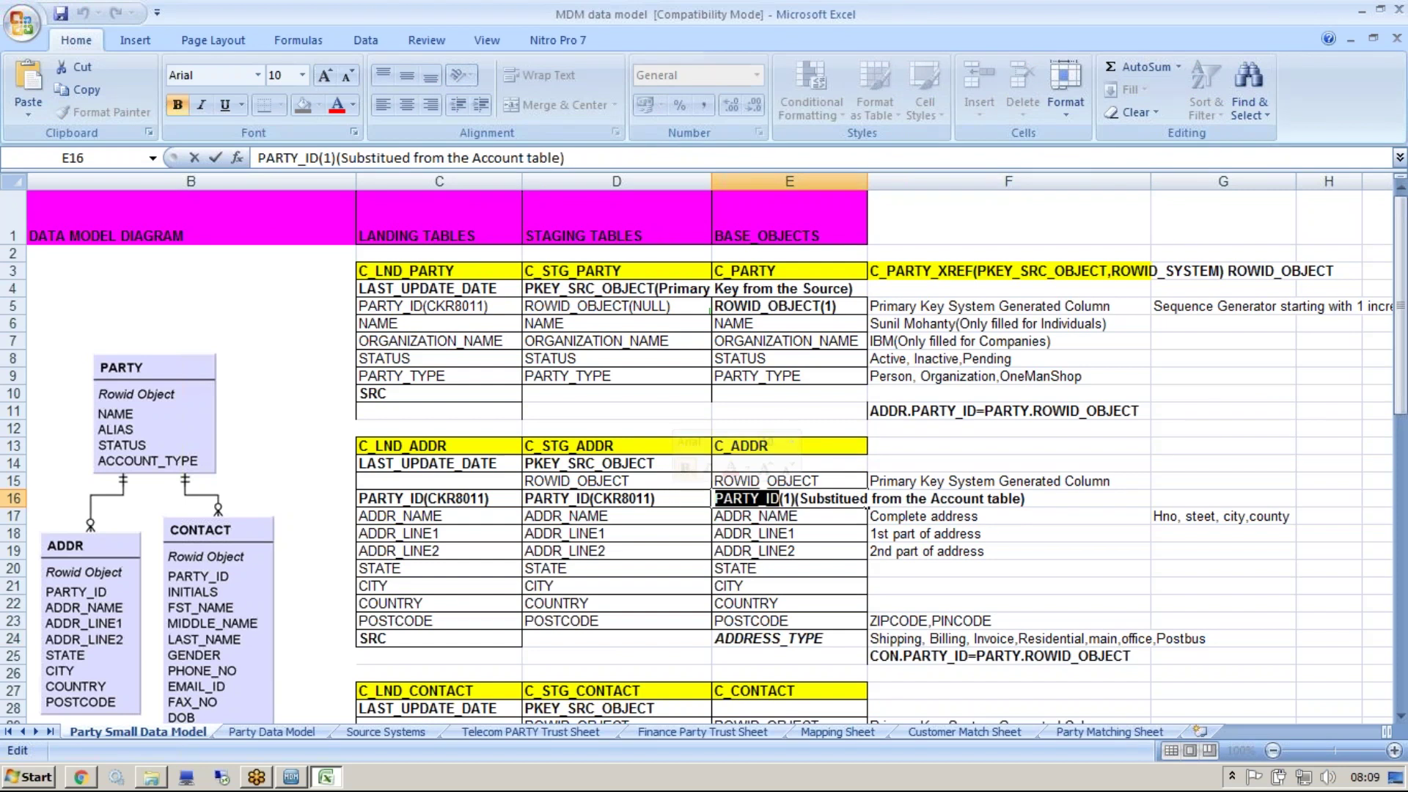
pyautogui.click(989, 270)
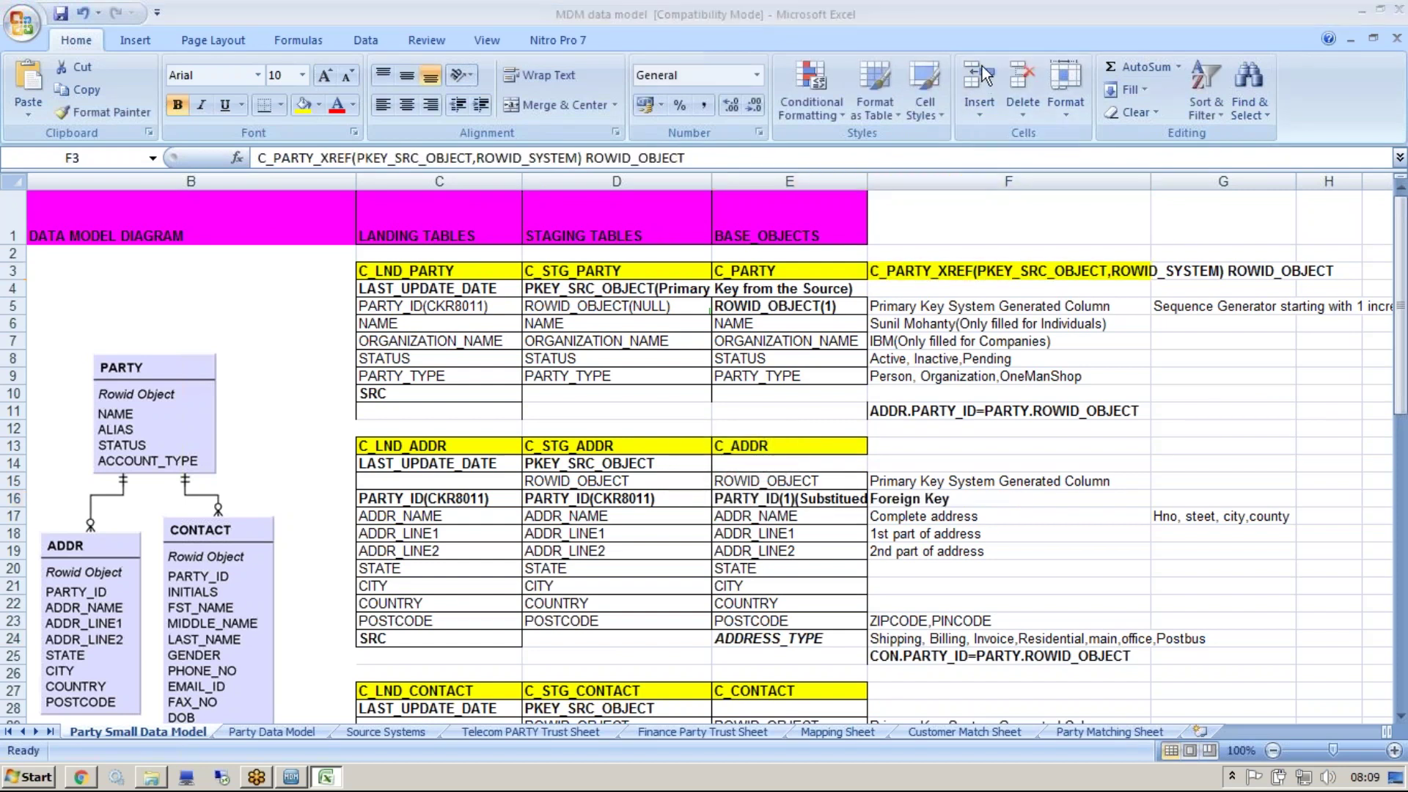
# Draw pen arrows from C_STG_ADDR to C_ADDR, including ADDR_NAME to ADDR_NAME
pyautogui.moveTo(589, 444); pyautogui.dragTo(624, 401)
pyautogui.moveTo(722, 407)
pyautogui.mouseDown()
pyautogui.moveTo(746, 430)
pyautogui.moveTo(763, 424)
pyautogui.mouseUp()
pyautogui.moveTo(625, 400); pyautogui.dragTo(723, 407)
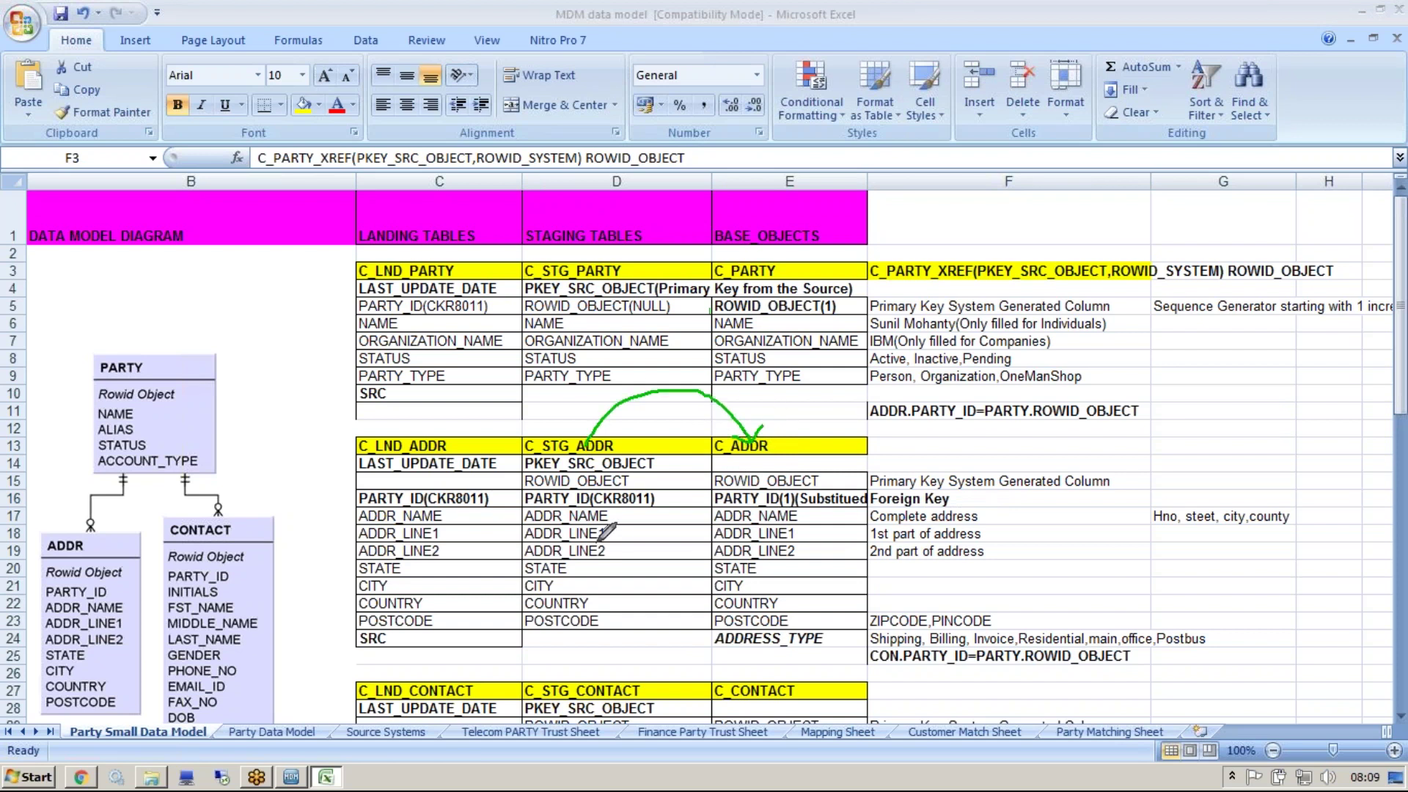
pyautogui.moveTo(626, 517)
pyautogui.mouseDown()
pyautogui.moveTo(703, 517)
pyautogui.moveTo(691, 533)
pyautogui.mouseUp()
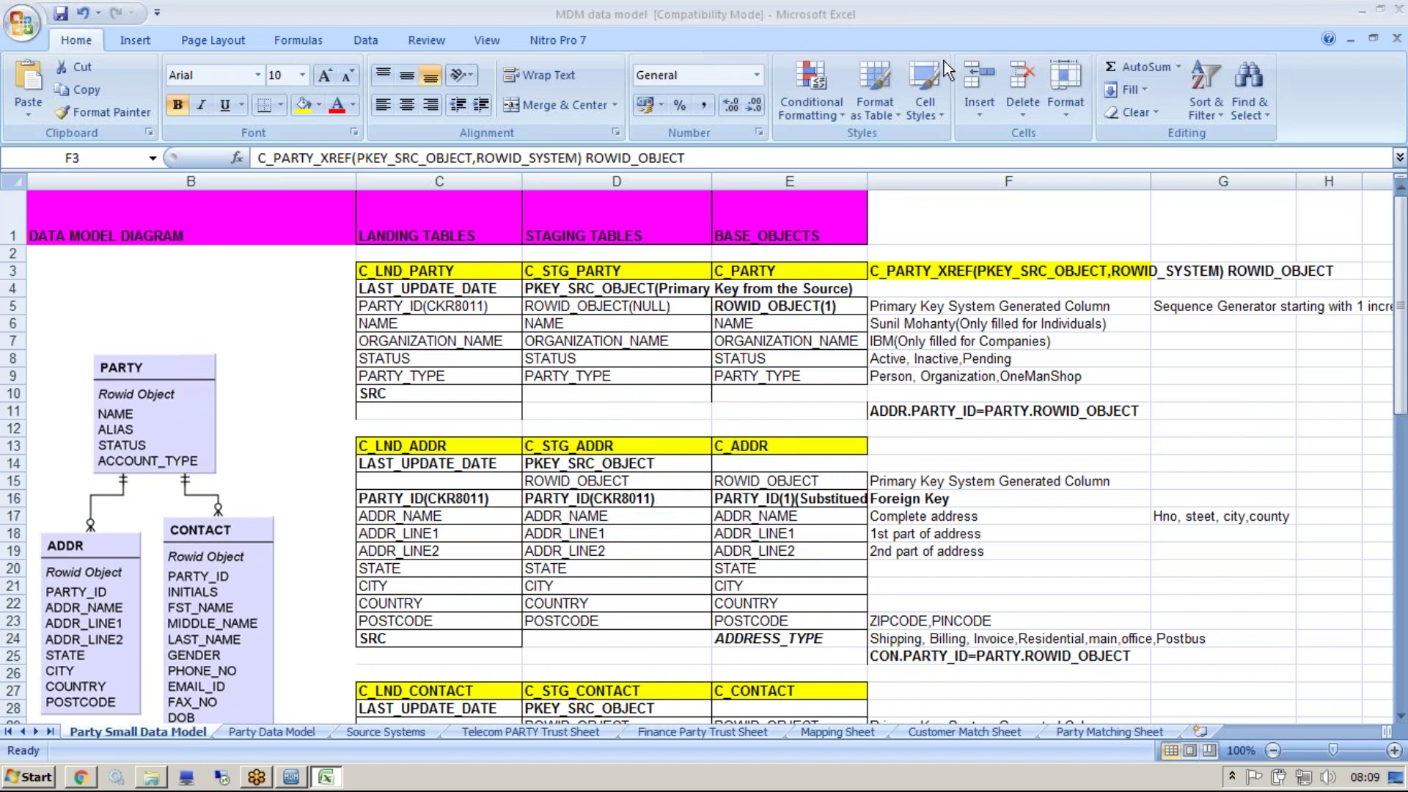
pyautogui.click(816, 499)
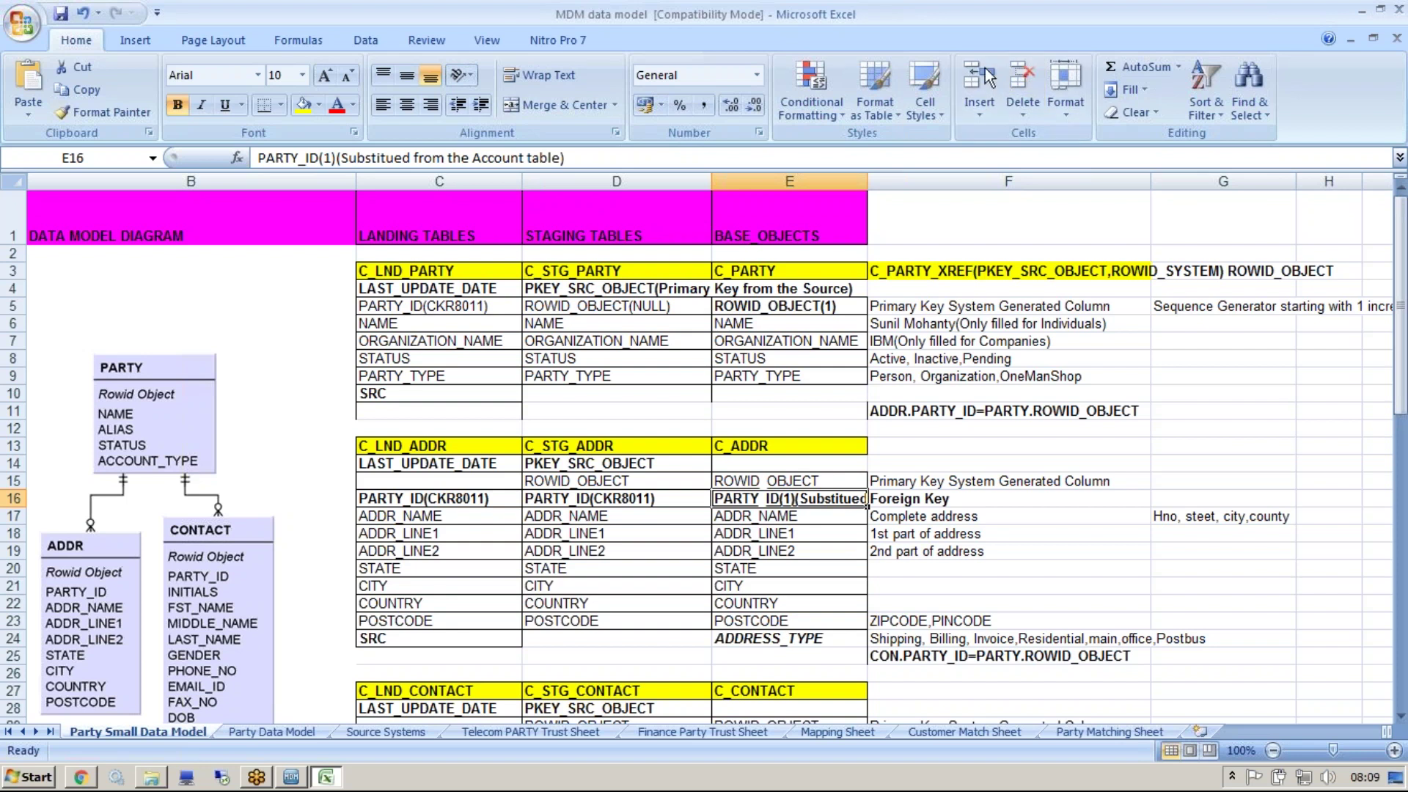
# Tick the landing and staging PARTY_ID(CKR8011) entries in row 16 with the pen
pyautogui.hotkey('ctrl', '2')
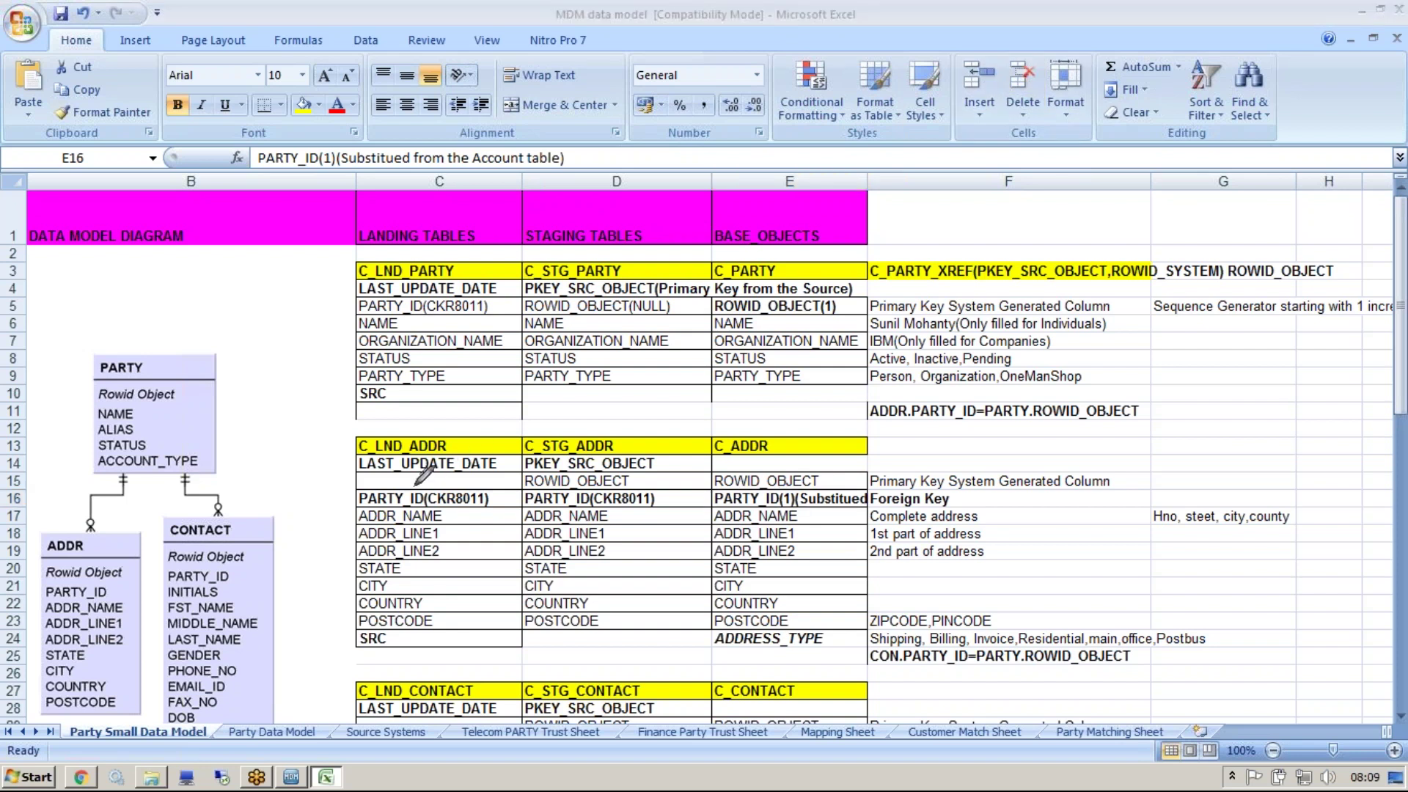
pyautogui.moveTo(394, 488); pyautogui.dragTo(414, 473)
pyautogui.moveTo(452, 482); pyautogui.dragTo(477, 469)
pyautogui.moveTo(617, 486); pyautogui.dragTo(647, 473)
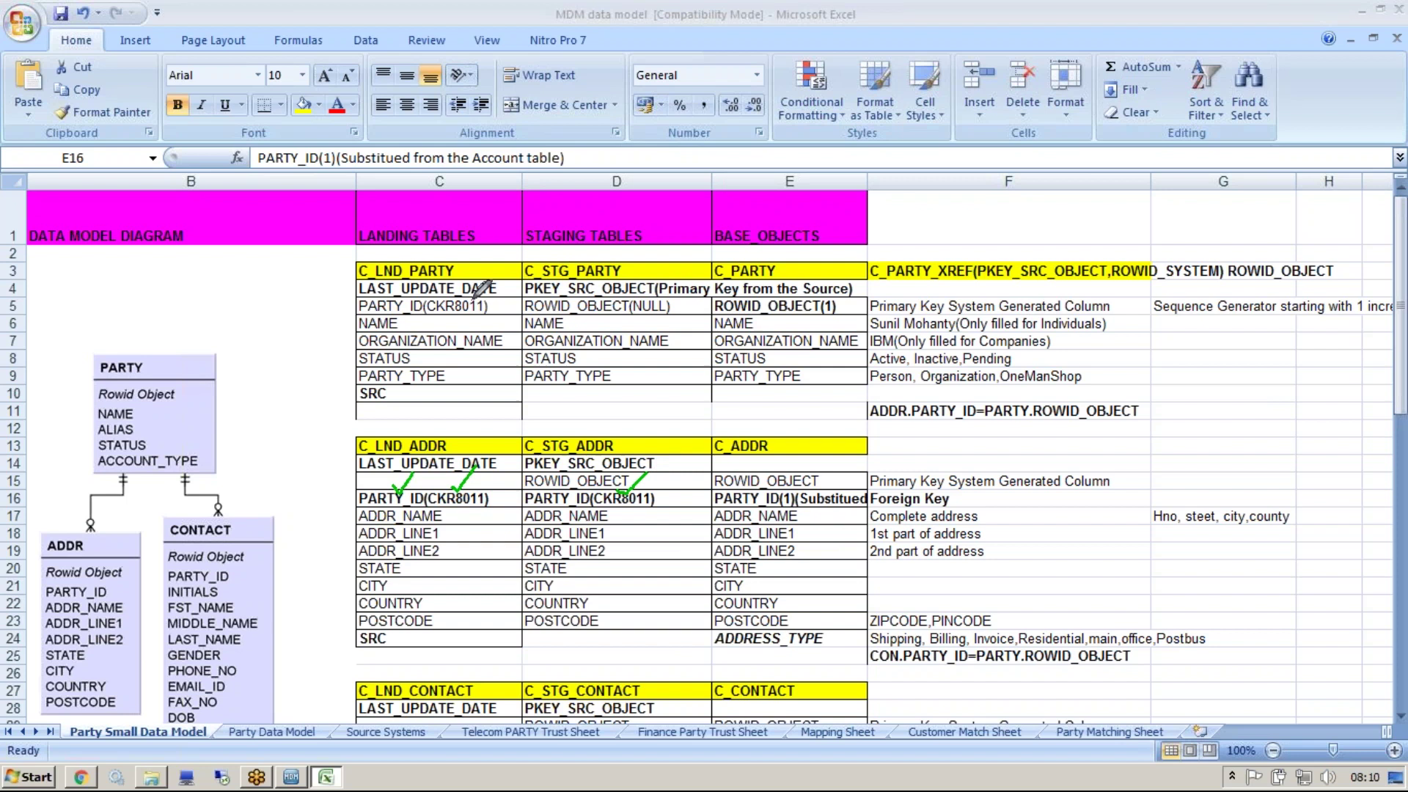
# Erase those ticks and tick PARTY_ID in C_LND_PARTY and C_LND_ADDR instead
pyautogui.press('e')
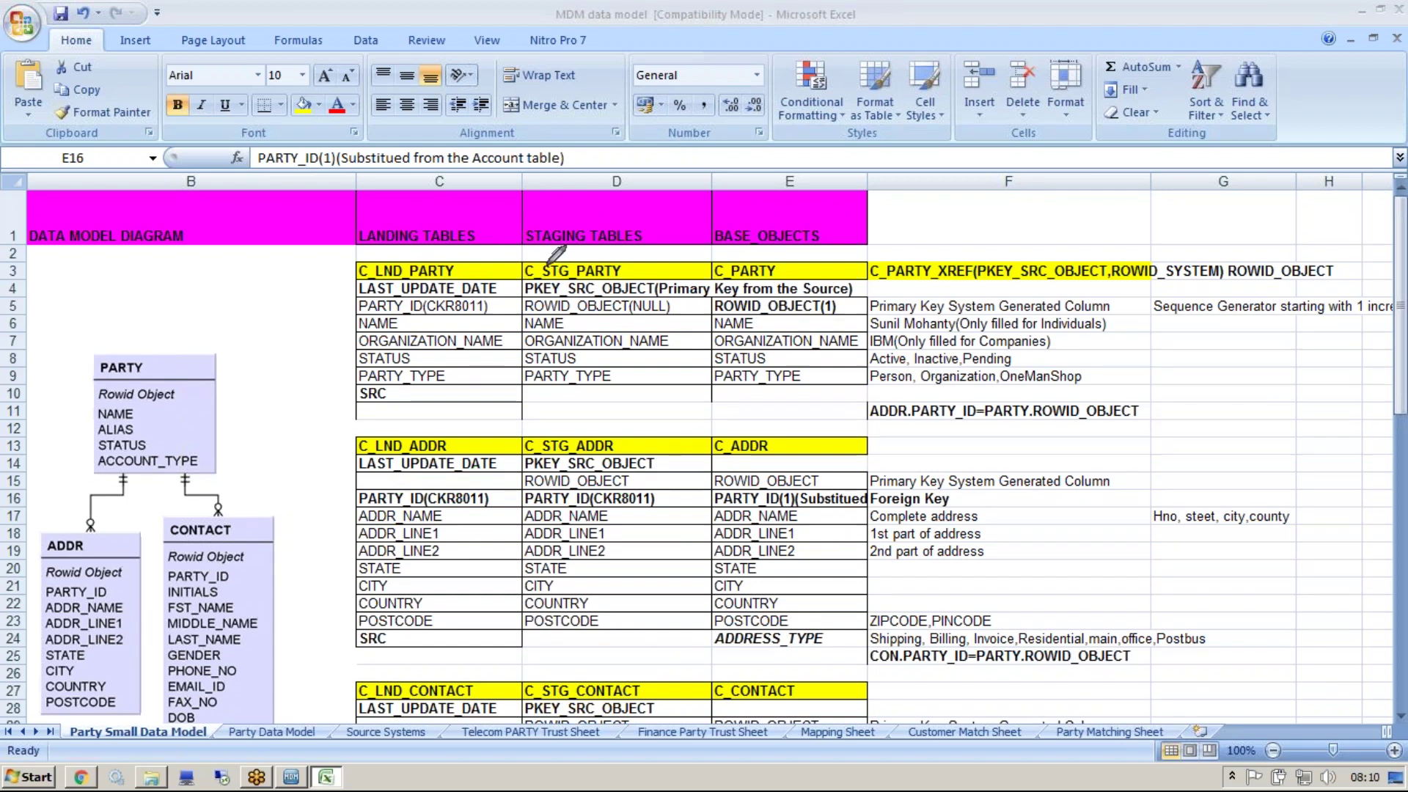
pyautogui.moveTo(484, 294); pyautogui.dragTo(519, 257)
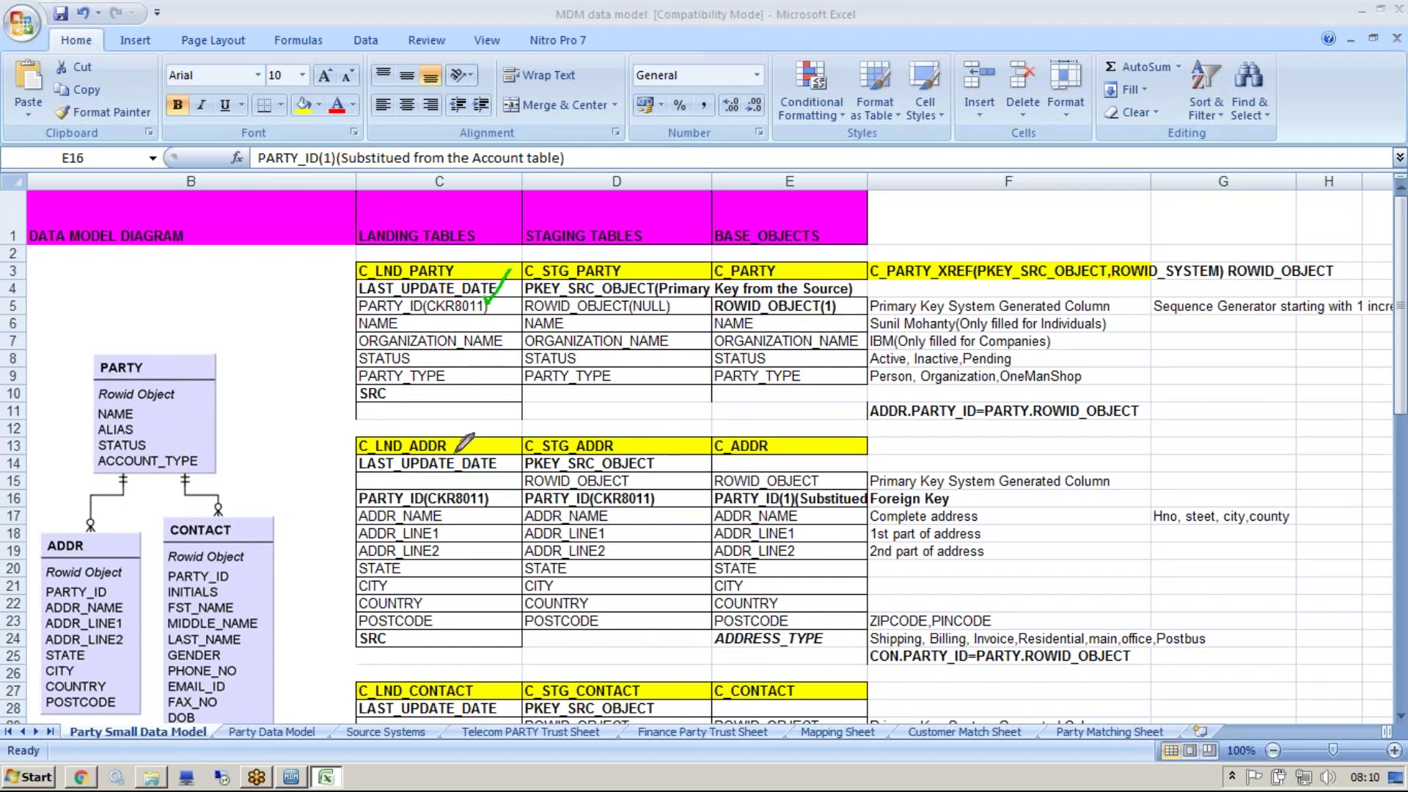
pyautogui.moveTo(484, 481); pyautogui.dragTo(501, 468)
# In a new Notepad note, list PARTY, ADDR and CONTACTS on separate lines and highlight ADDR
pyautogui.click(1135, 61)
pyautogui.press('super')
pyautogui.click(69, 187)
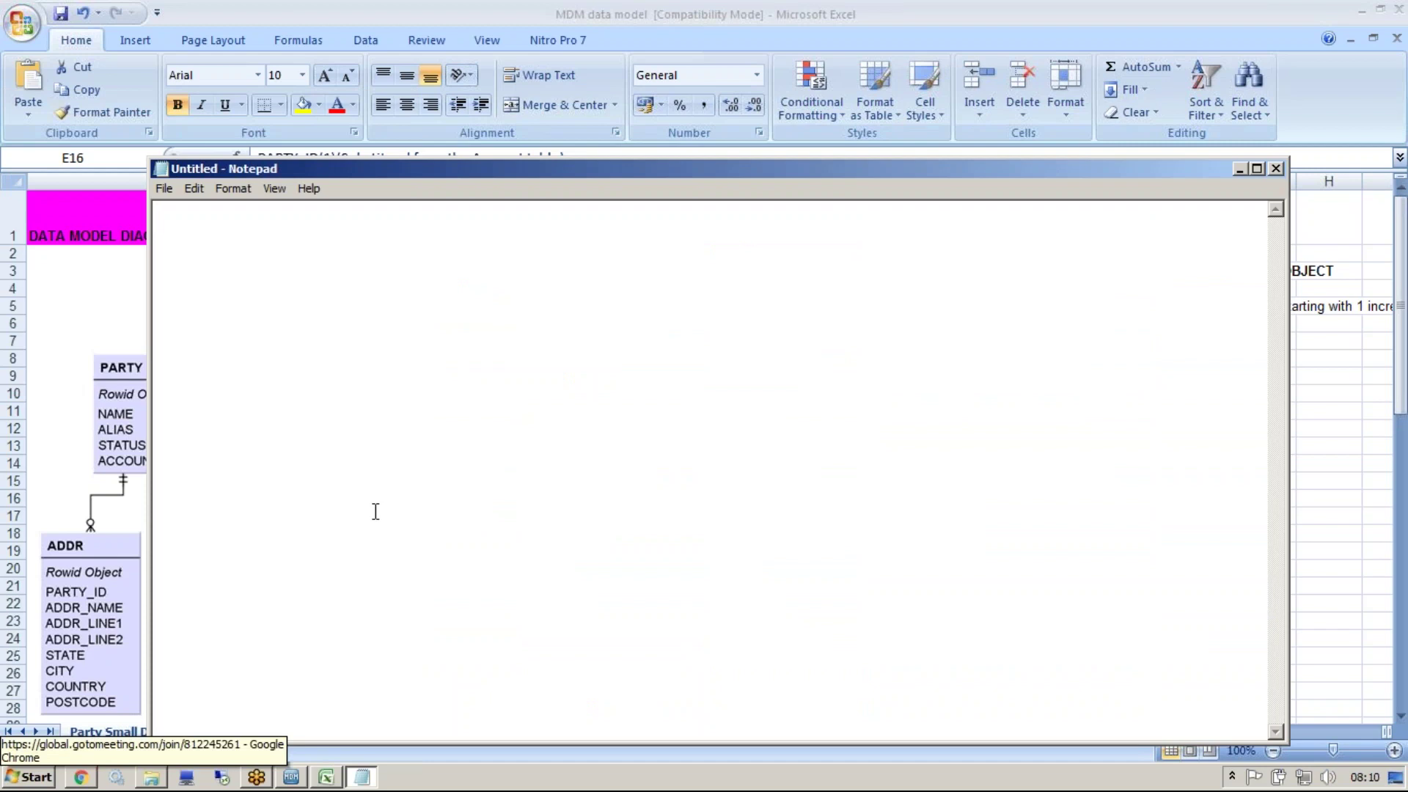
pyautogui.write('PARTY')
pyautogui.press('Return')
pyautogui.press('Return')
pyautogui.write('ADDR')
pyautogui.press('Return')
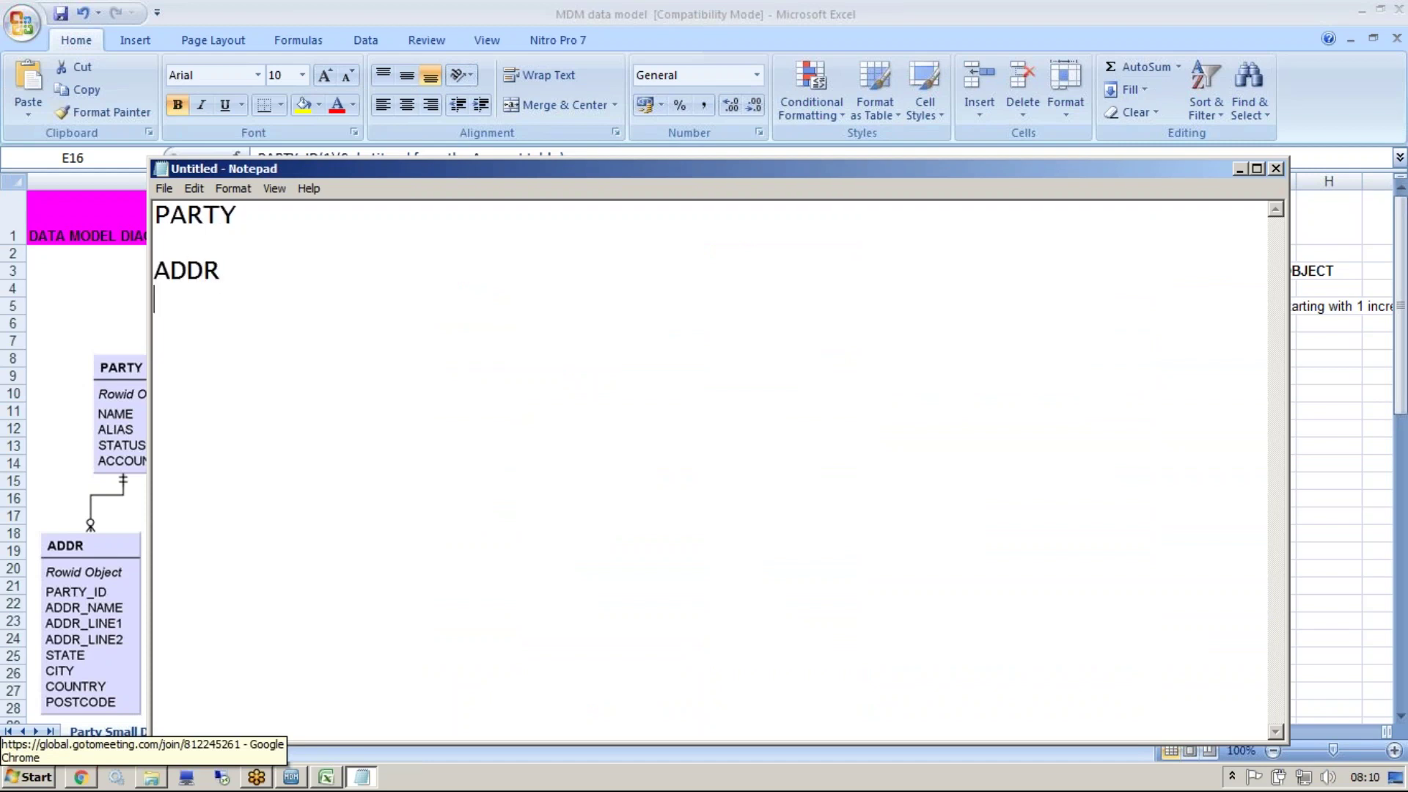
pyautogui.write('CONTACTS')
pyautogui.press('Return')
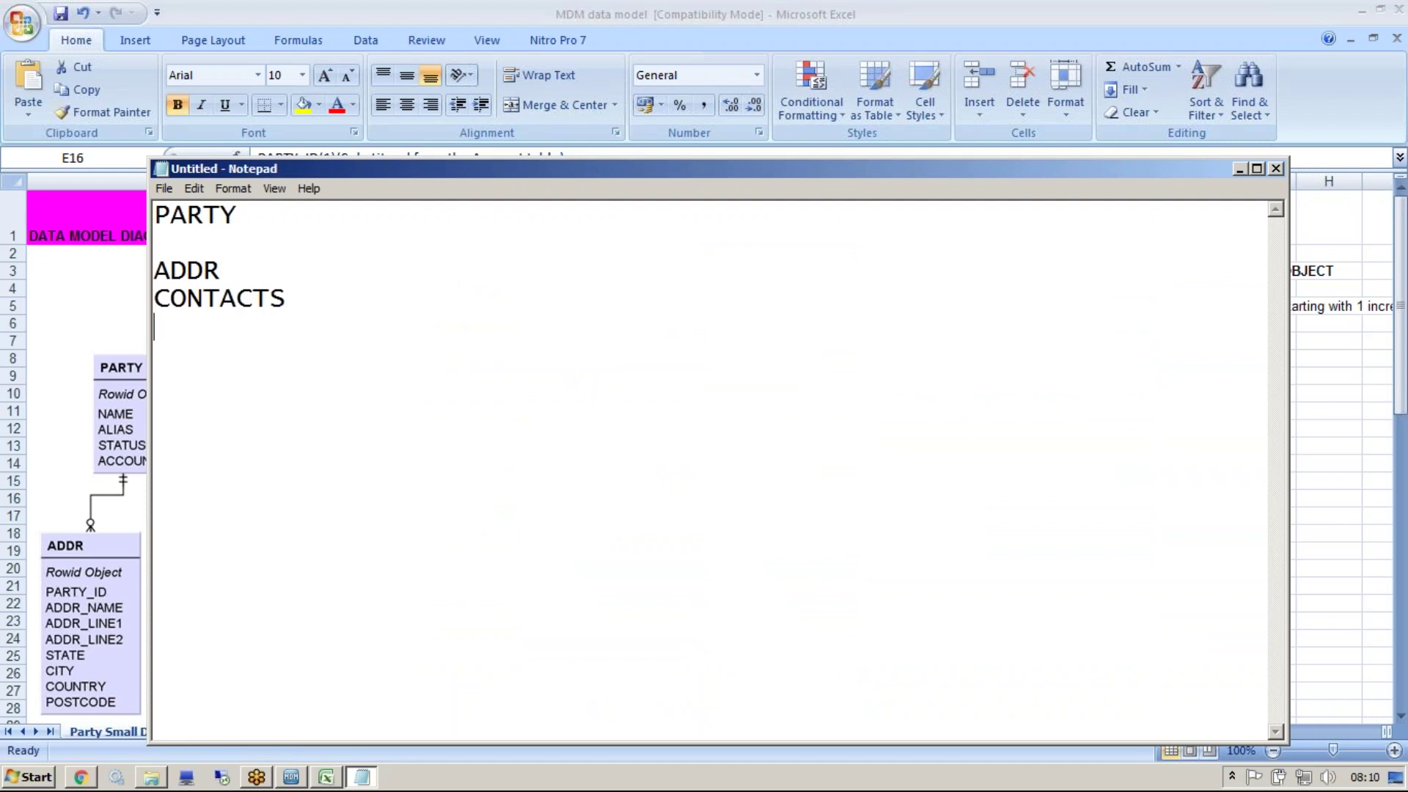
pyautogui.moveTo(229, 270); pyautogui.dragTo(128, 271)
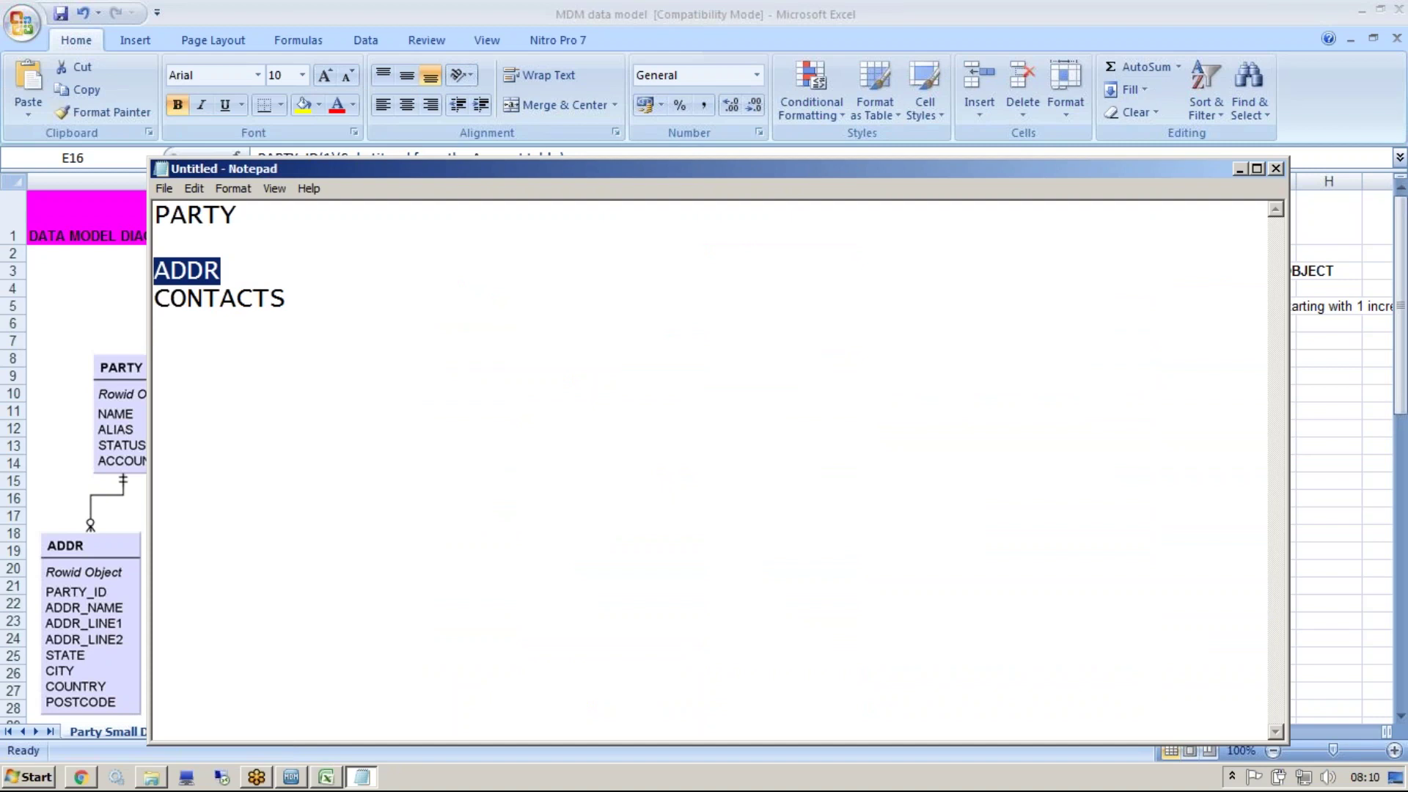
pyautogui.hotkey('alt', 'Tab')
# Select the C_LND_PARTY columns C3 to C8
pyautogui.click(447, 270)
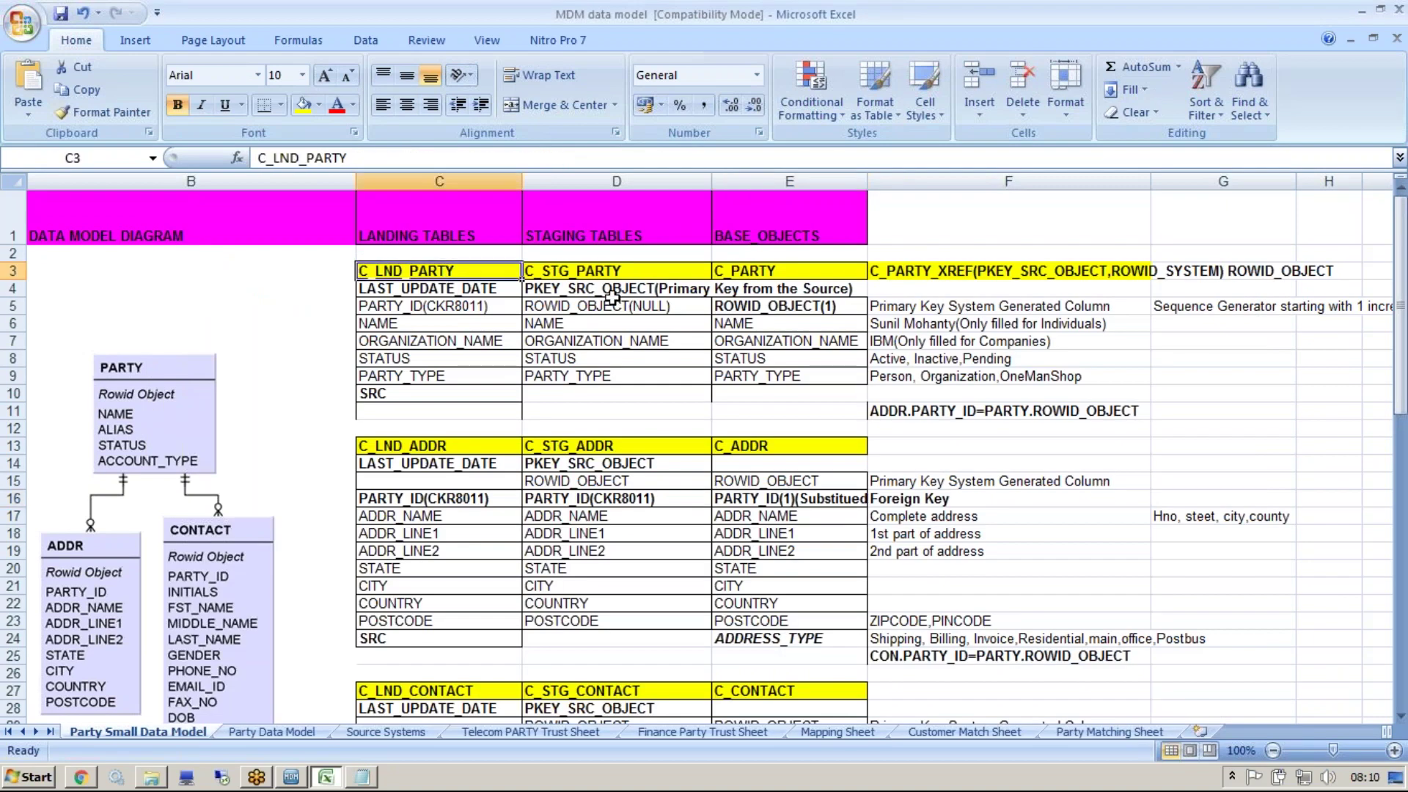
pyautogui.click(608, 300)
pyautogui.moveTo(435, 271); pyautogui.dragTo(442, 396)
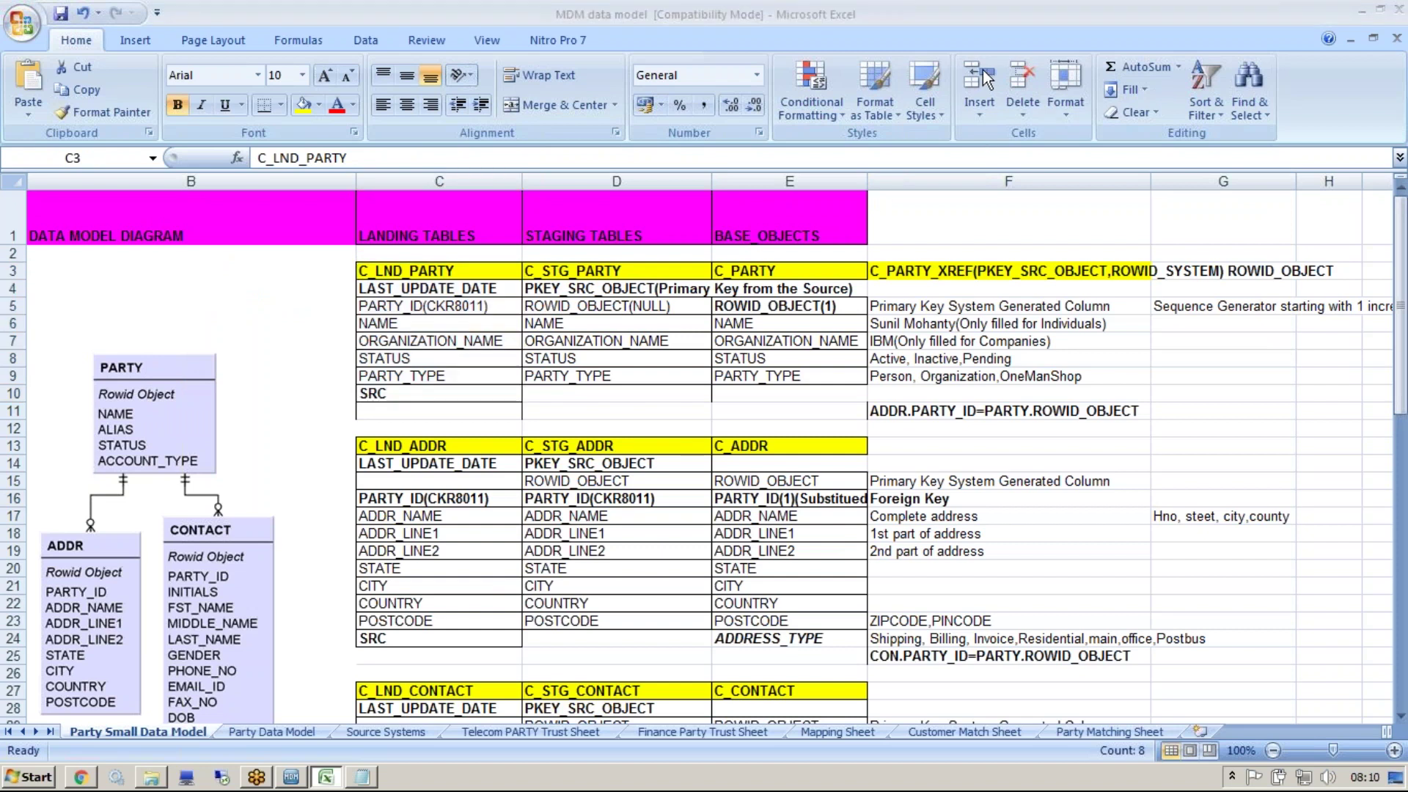
# Underline PARTY_ID and draw a line through C_STG_PARTY to PKEY_SRC_OBJECT in C_PARTY_XREF
pyautogui.moveTo(355, 314); pyautogui.dragTo(423, 314)
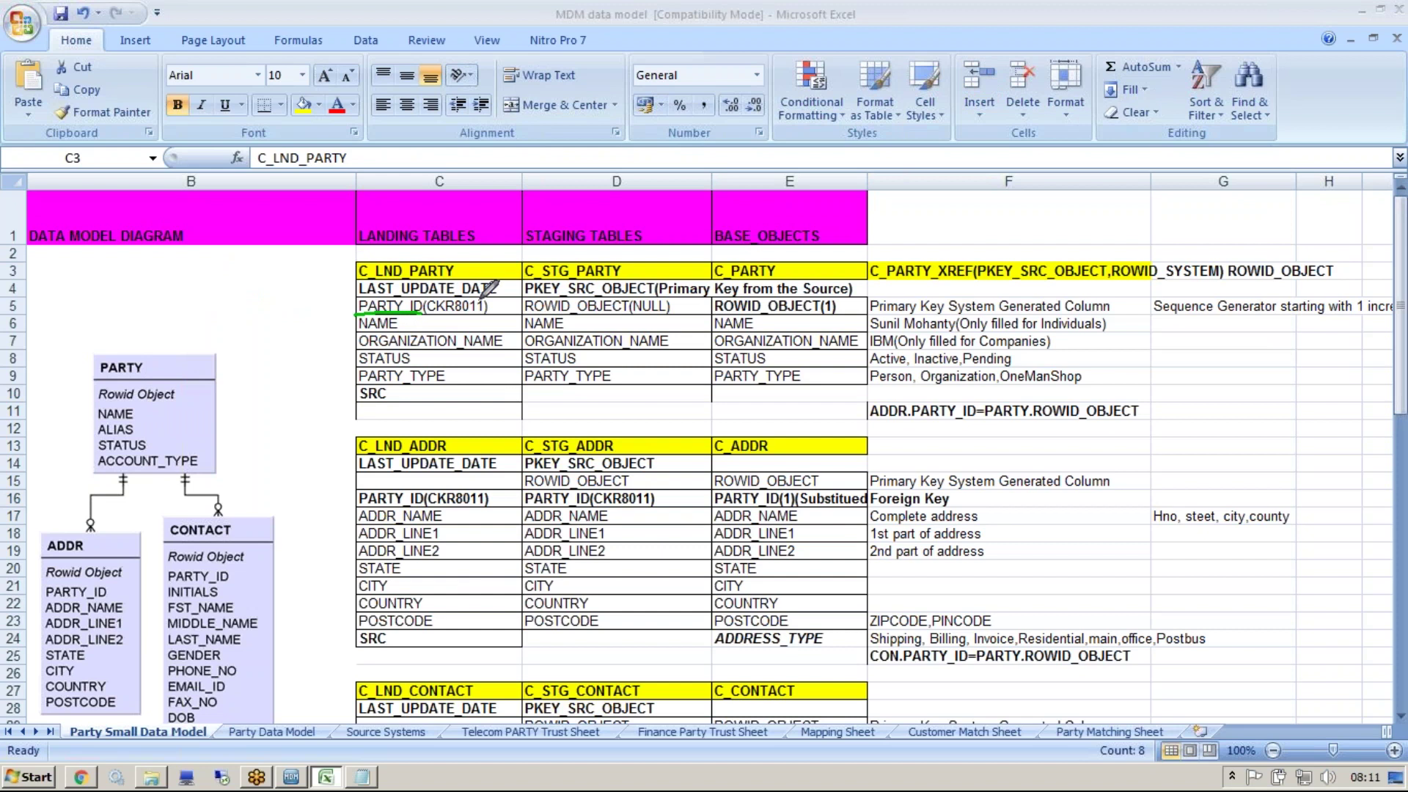
pyautogui.moveTo(487, 309)
pyautogui.mouseDown()
pyautogui.moveTo(523, 288)
pyautogui.moveTo(524, 310)
pyautogui.mouseUp()
pyautogui.moveTo(658, 265)
pyautogui.mouseDown()
pyautogui.moveTo(675, 247)
pyautogui.moveTo(927, 210)
pyautogui.moveTo(975, 256)
pyautogui.moveTo(993, 246)
pyautogui.moveTo(938, 282)
pyautogui.mouseUp()
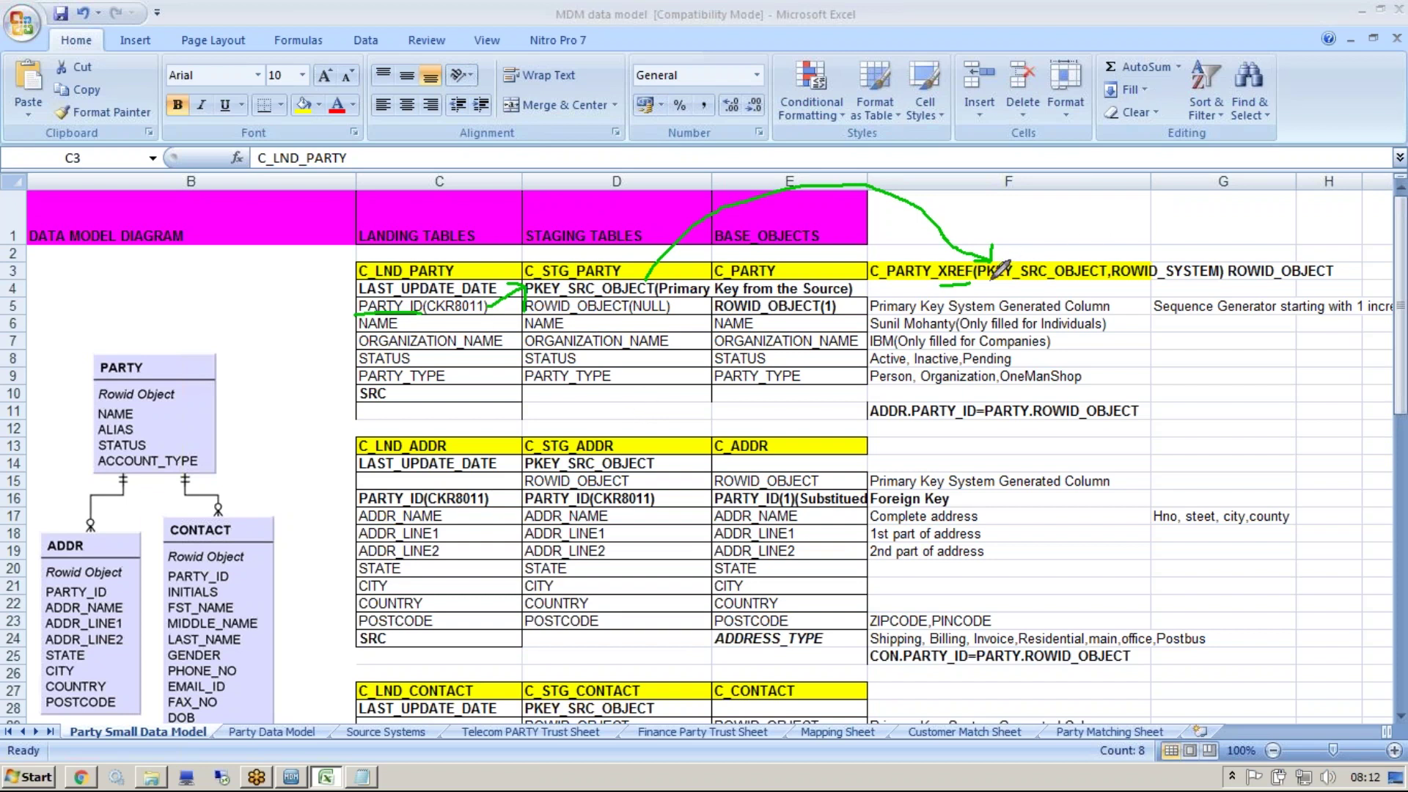
pyautogui.moveTo(977, 277); pyautogui.dragTo(1097, 277)
# Add PARTY_XREF and Source Key lines under PARTY in the Notepad notes
pyautogui.click(363, 777)
pyautogui.click(157, 215)
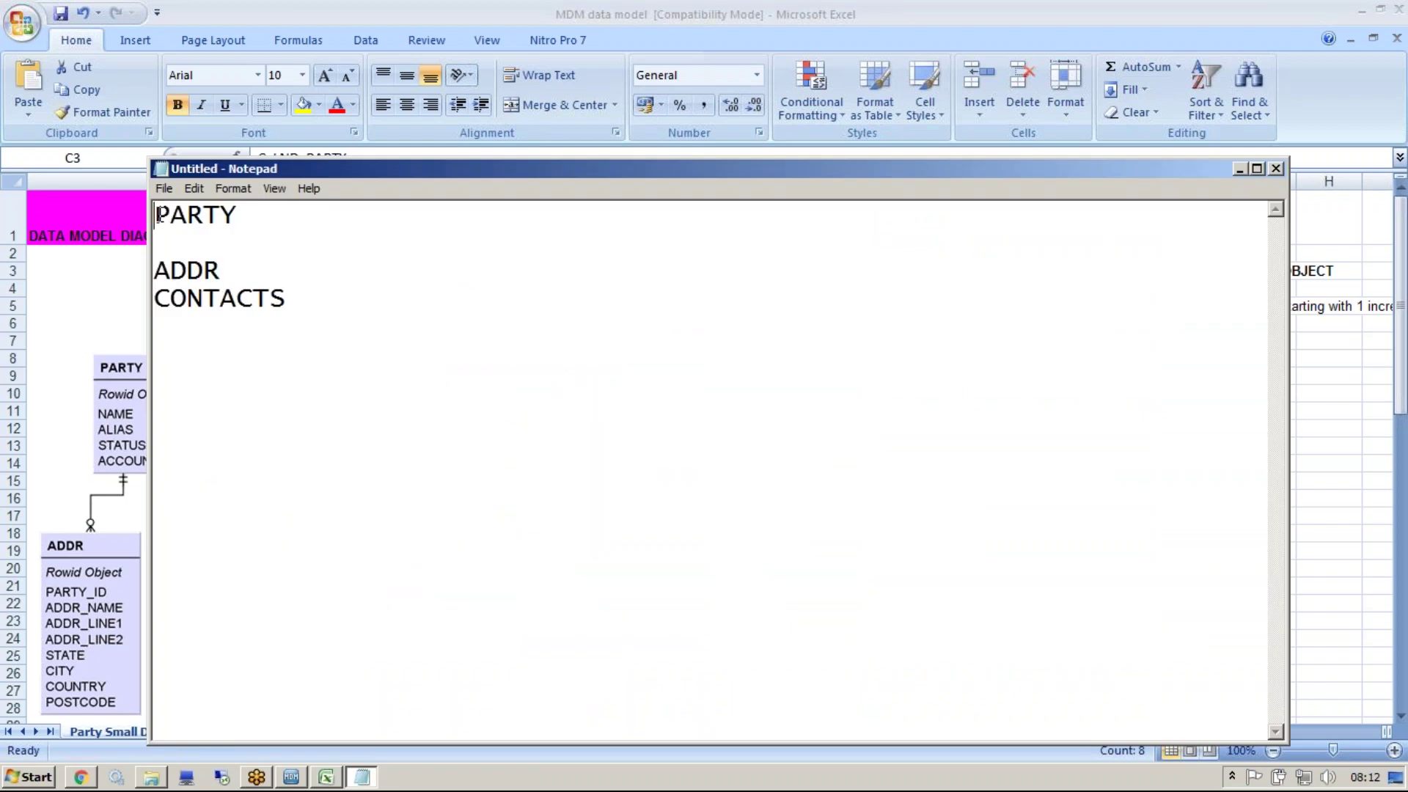
pyautogui.press('Down')
pyautogui.press('Return')
pyautogui.press('Return')
pyautogui.press('Up')
pyautogui.press('Up')
pyautogui.write('PART')
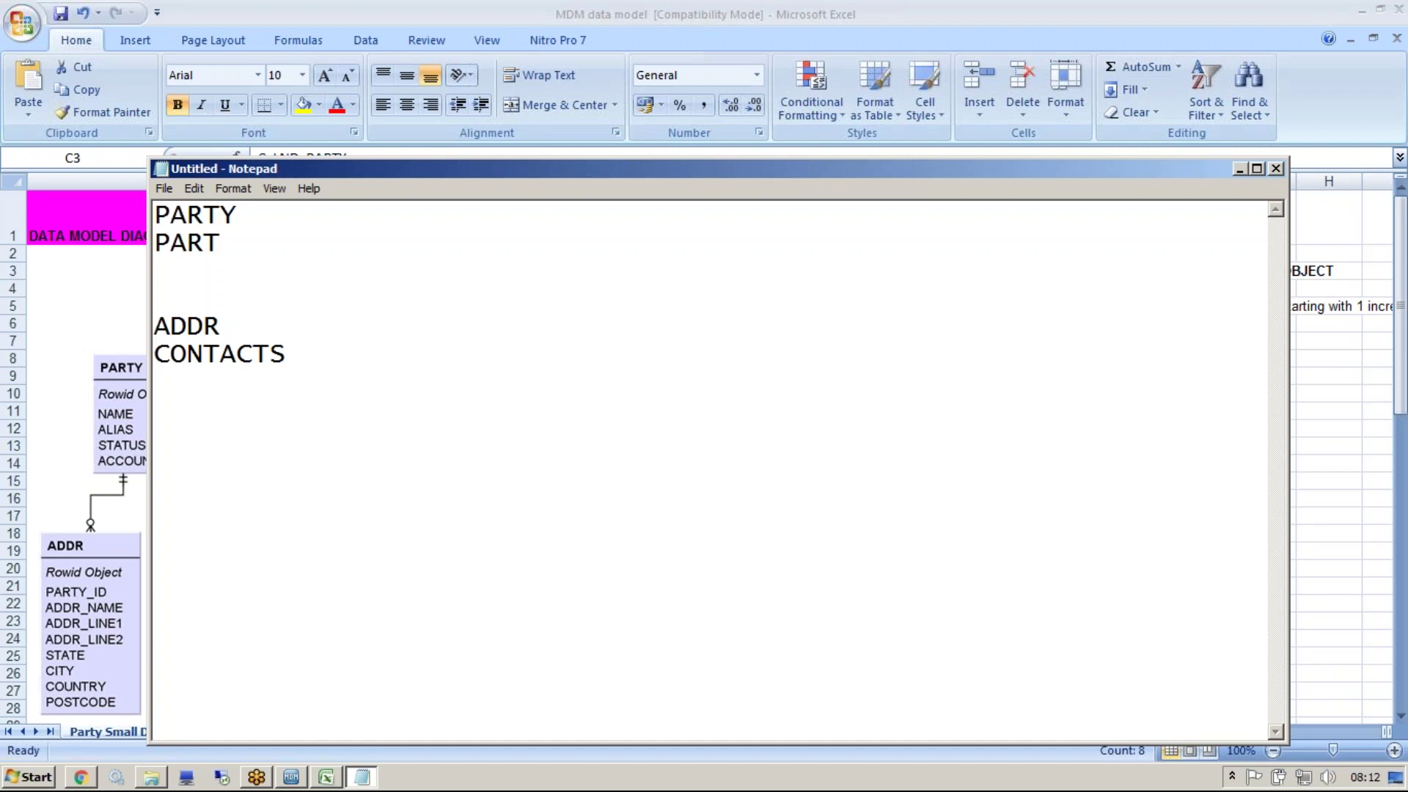
pyautogui.write('Y_XREF')
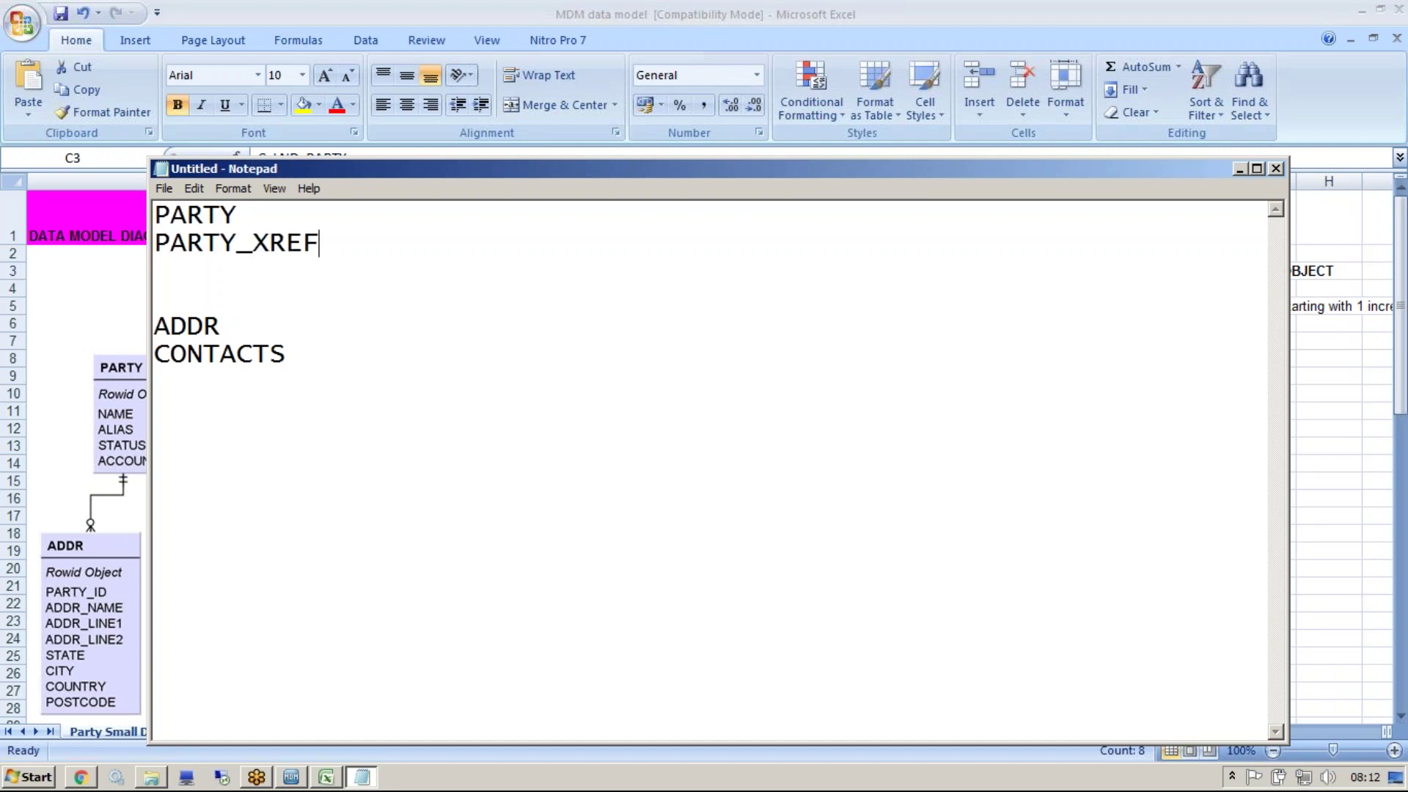
pyautogui.press('Return')
pyautogui.write('Sourece')
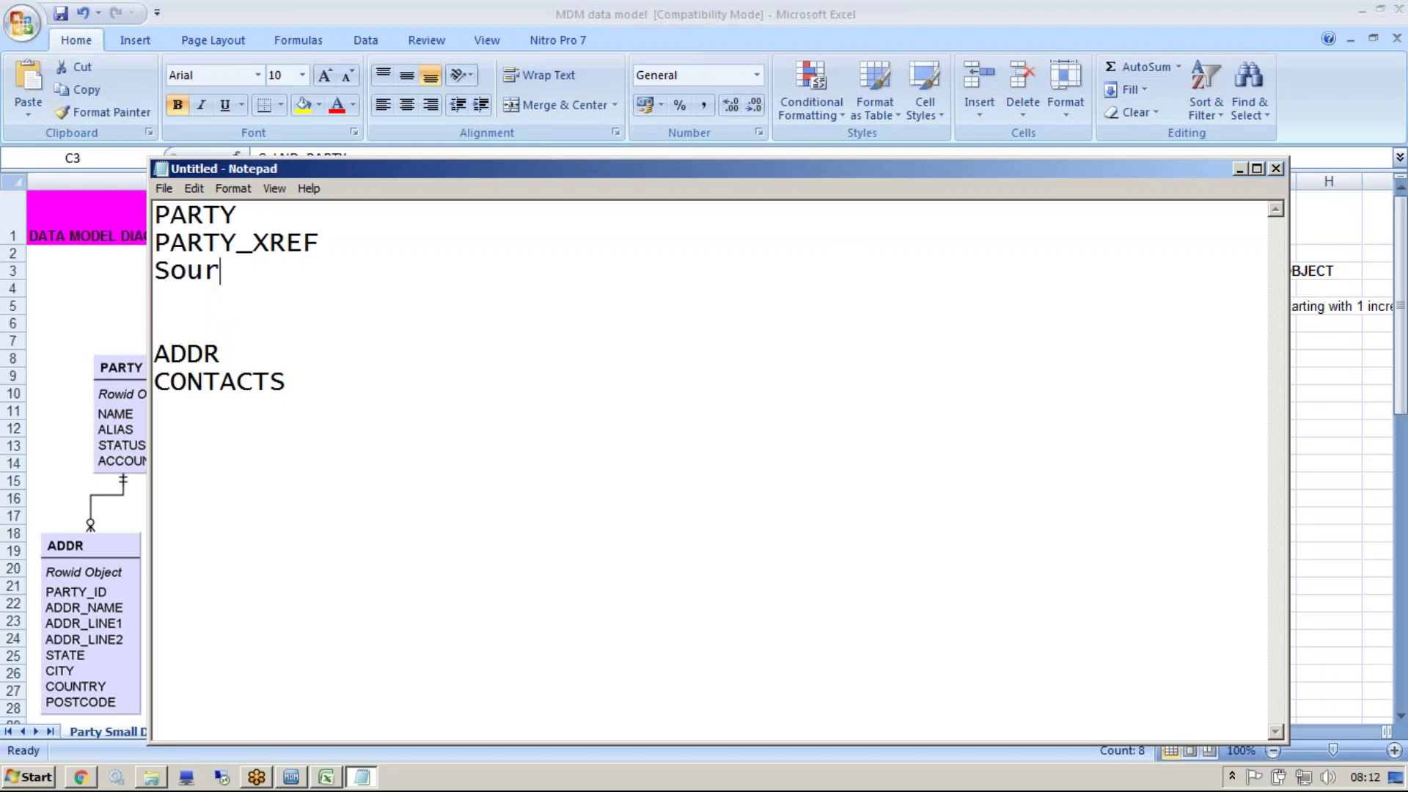
pyautogui.press('BackSpace')
pyautogui.press('BackSpace')
pyautogui.press('BackSpace')
pyautogui.write('ce Key')
# Add a Source Key line under ADDR, pen-link it to PARTY_XREF's Source Key, then minimize Notepad
pyautogui.click(258, 364)
pyautogui.press('Return')
pyautogui.press('Return')
pyautogui.press('Return')
pyautogui.press('Up')
pyautogui.press('Up')
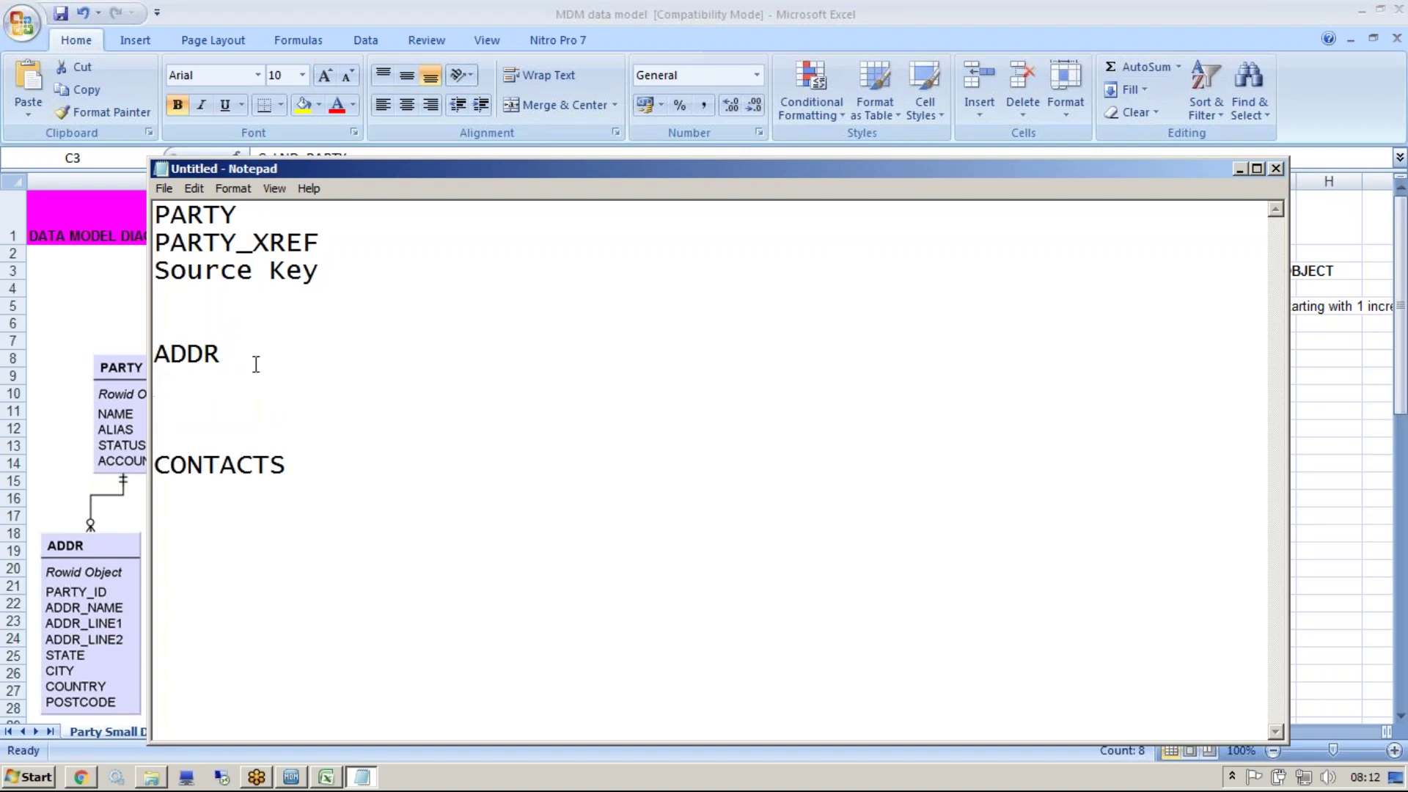
pyautogui.write('Source Key')
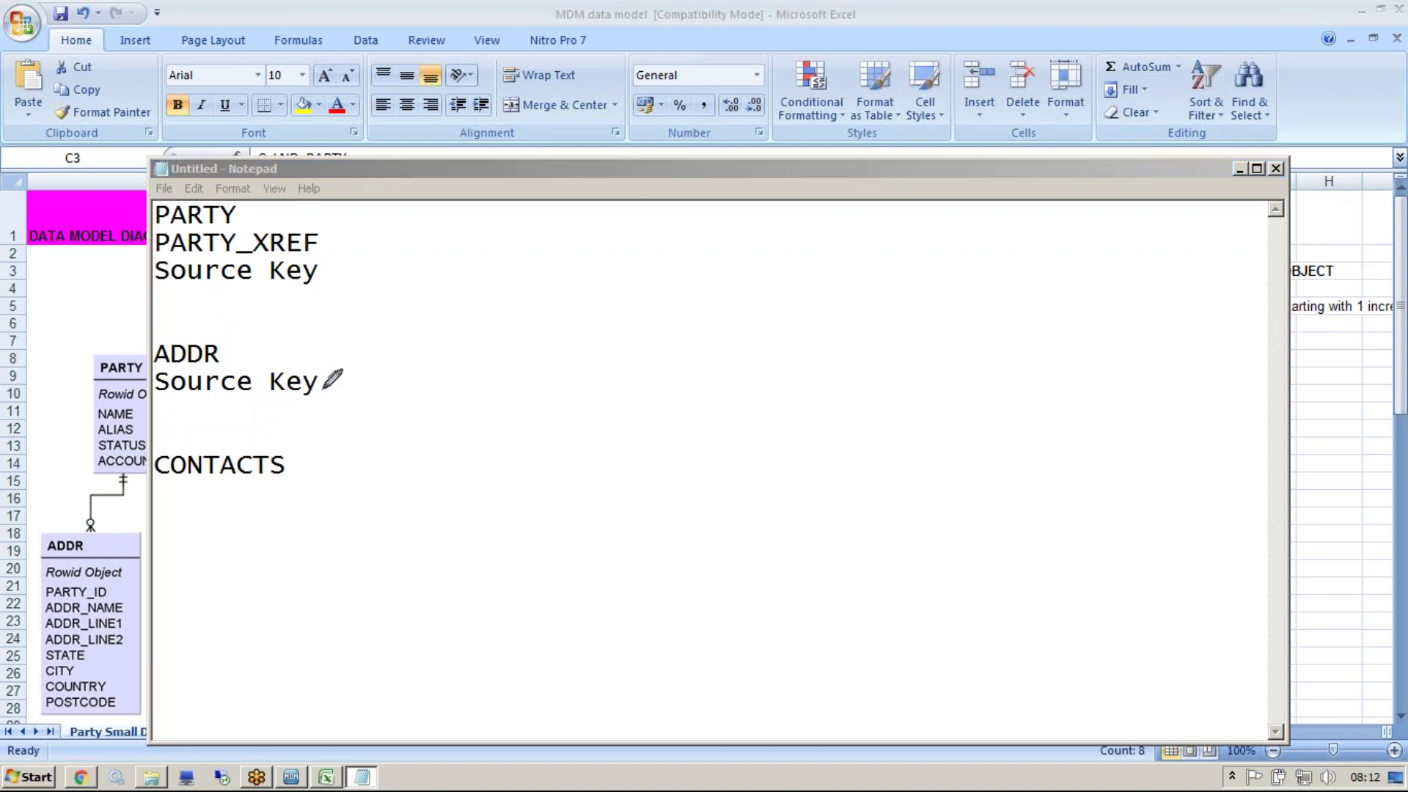
pyautogui.moveTo(321, 387)
pyautogui.mouseDown()
pyautogui.moveTo(381, 315)
pyautogui.moveTo(317, 289)
pyautogui.moveTo(353, 250)
pyautogui.mouseUp()
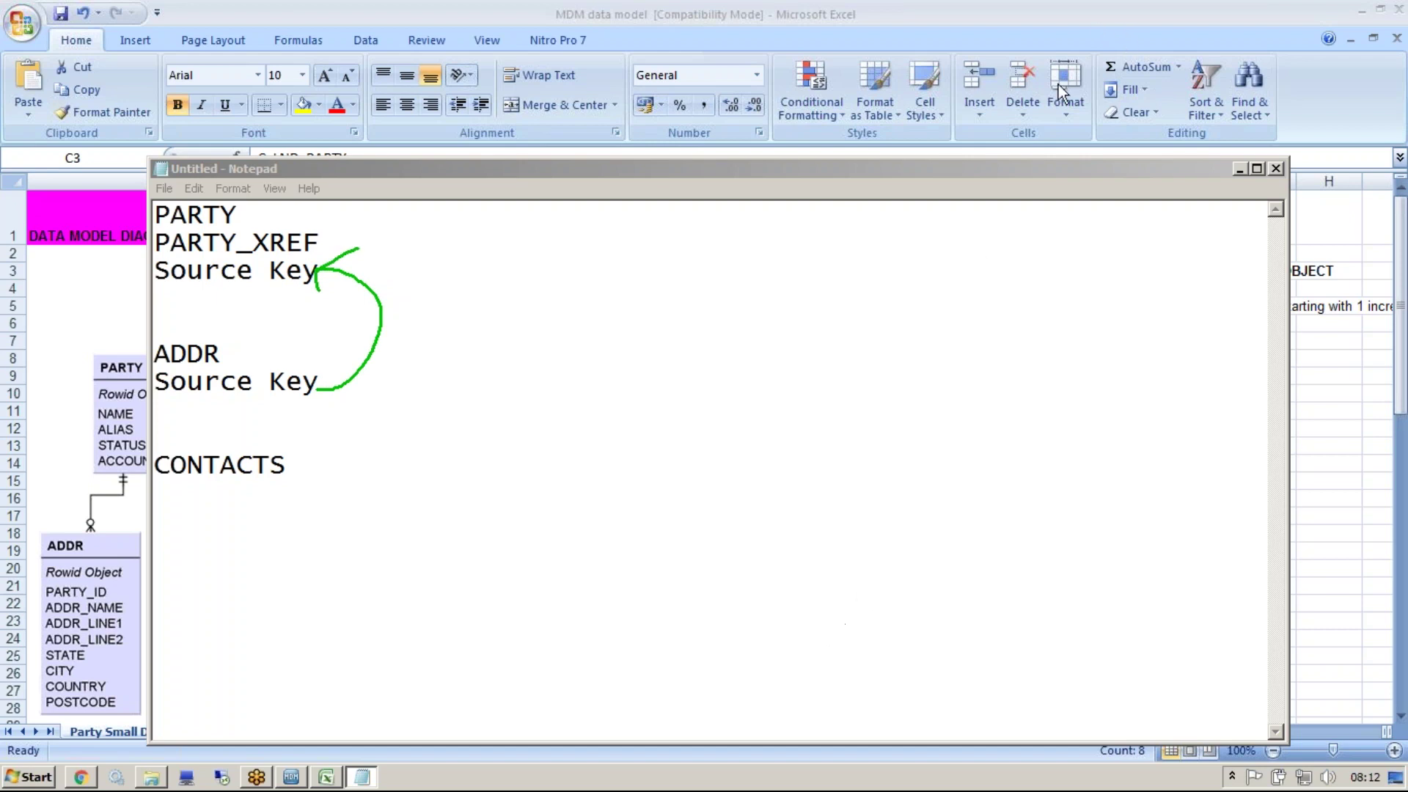
pyautogui.click(1238, 168)
pyautogui.click(1017, 394)
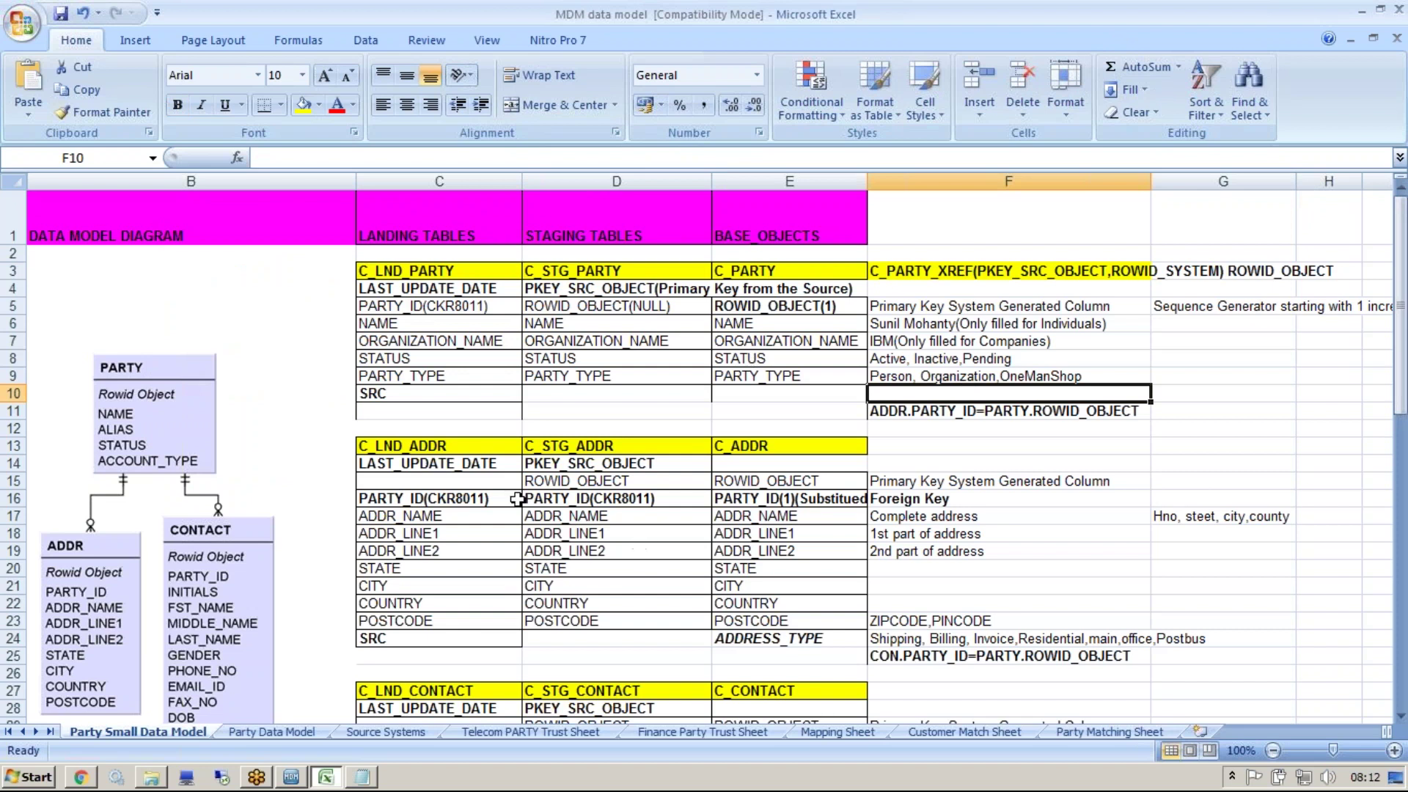
# Make CKR8011 bold in the staging PARTY_ID(CKR8011) entry in D16
pyautogui.click(440, 499)
pyautogui.doubleClick(428, 498)
pyautogui.doubleClick(462, 499)
pyautogui.click(616, 498)
pyautogui.doubleClick(623, 499)
pyautogui.doubleClick(649, 498)
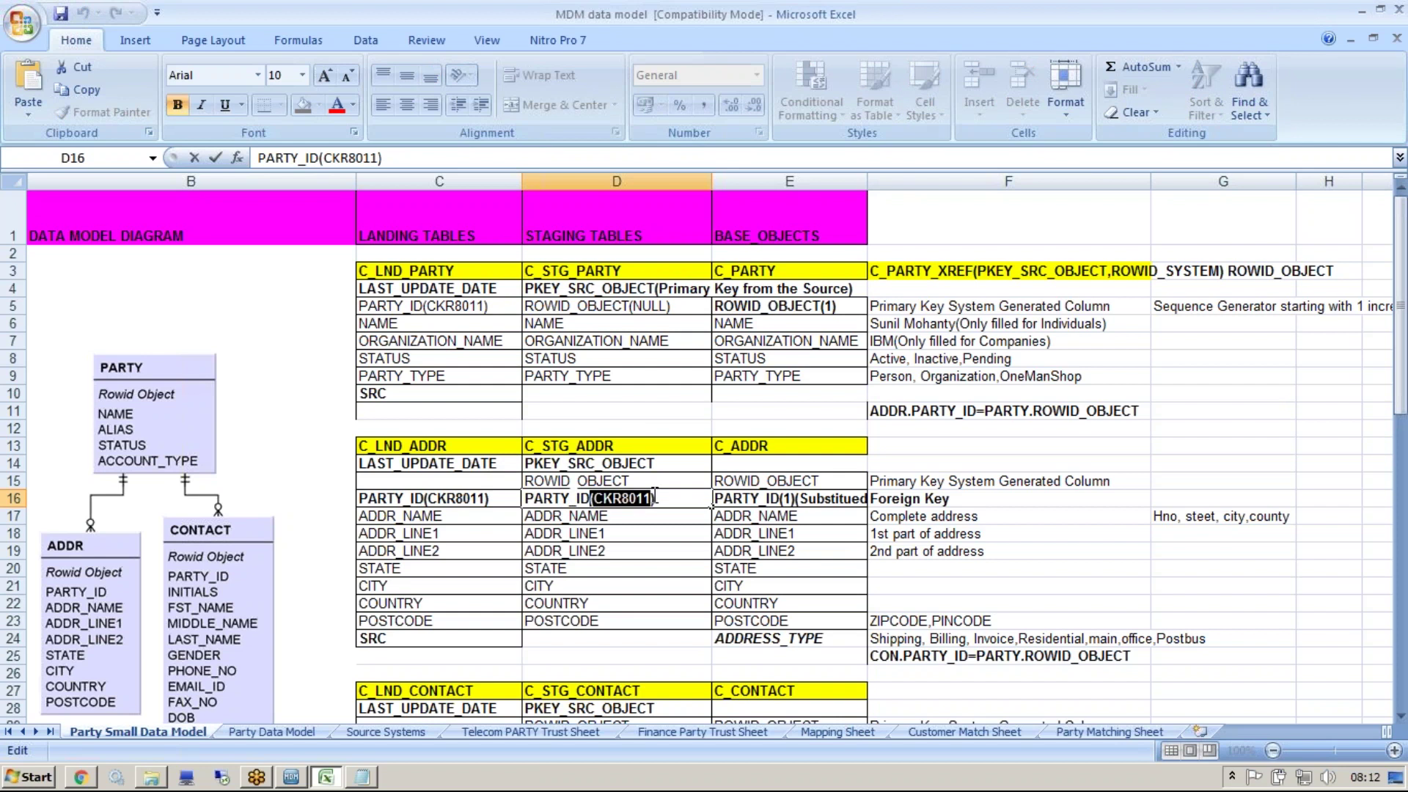
pyautogui.click(663, 467)
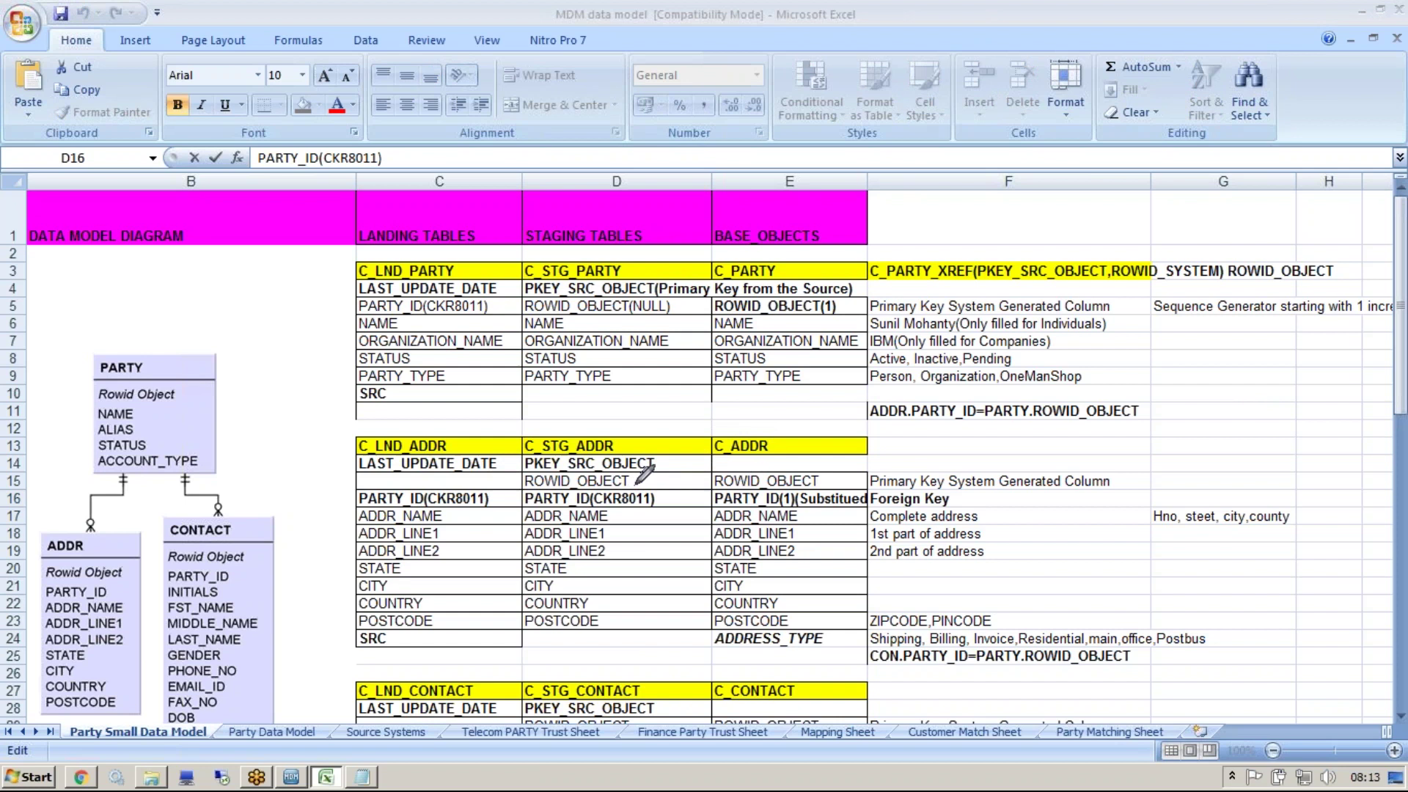
# Pen-sketch staging ADDR linking to PARTY_XREF's ROWID_OBJECT, then erase the ink and reselect CKR8011
pyautogui.moveTo(638, 489)
pyautogui.mouseDown()
pyautogui.moveTo(670, 376)
pyautogui.moveTo(771, 269)
pyautogui.moveTo(917, 214)
pyautogui.moveTo(992, 211)
pyautogui.moveTo(1025, 220)
pyautogui.moveTo(1035, 261)
pyautogui.moveTo(1017, 258)
pyautogui.moveTo(1036, 266)
pyautogui.moveTo(1062, 194)
pyautogui.mouseUp()
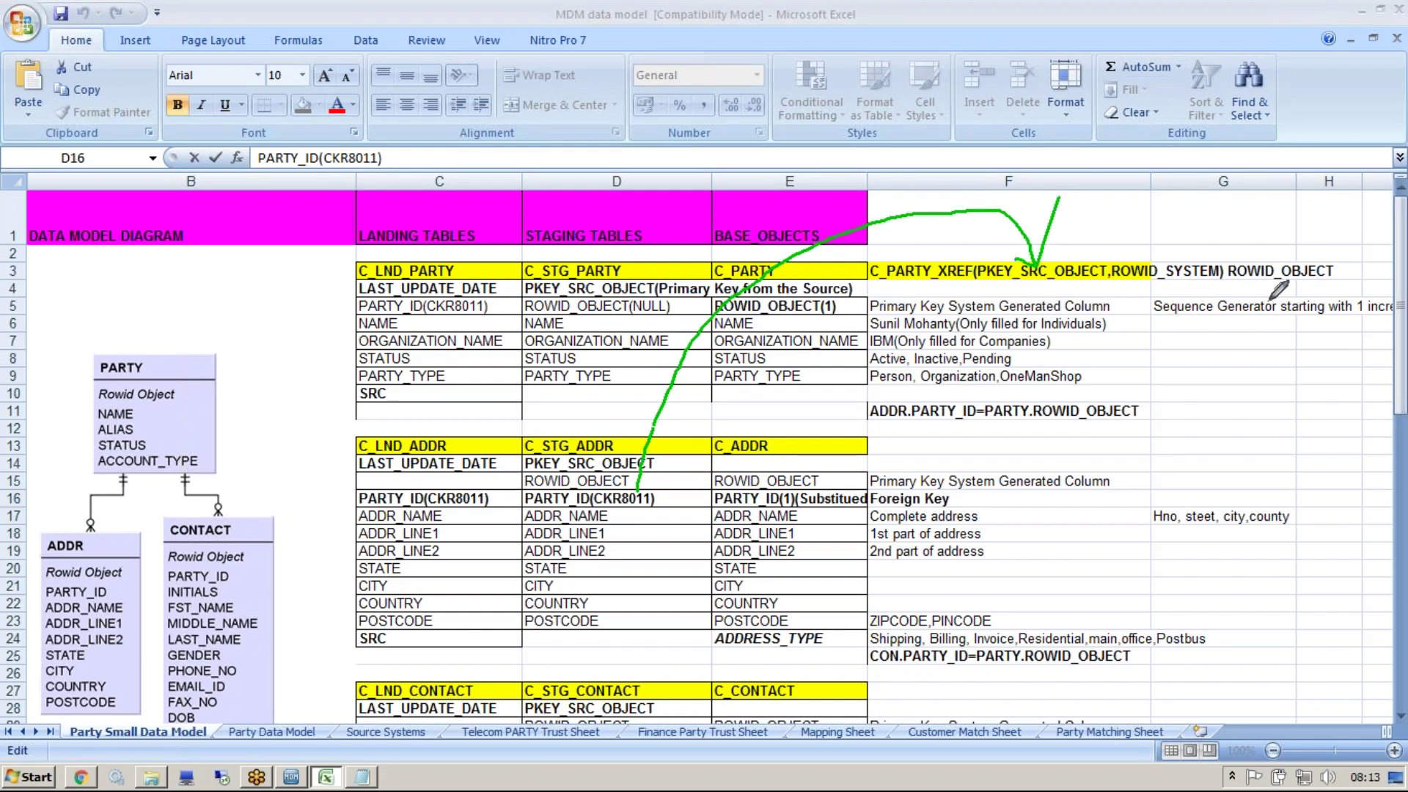
pyautogui.moveTo(1342, 256)
pyautogui.mouseDown()
pyautogui.moveTo(1222, 261)
pyautogui.moveTo(1226, 279)
pyautogui.moveTo(1352, 278)
pyautogui.moveTo(1340, 246)
pyautogui.mouseUp()
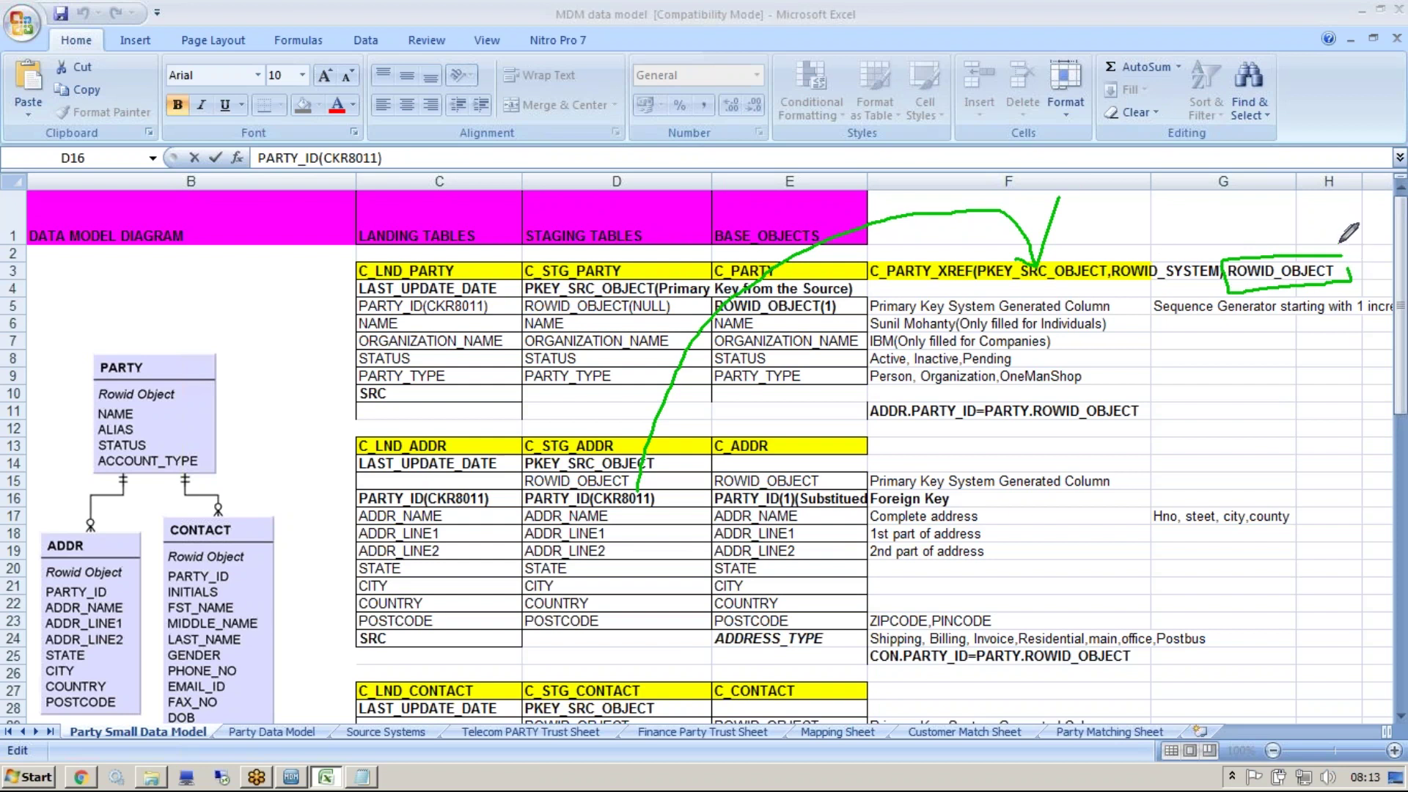
pyautogui.moveTo(1274, 285)
pyautogui.mouseDown()
pyautogui.moveTo(1280, 322)
pyautogui.moveTo(1193, 392)
pyautogui.moveTo(840, 416)
pyautogui.moveTo(835, 497)
pyautogui.moveTo(845, 487)
pyautogui.mouseUp()
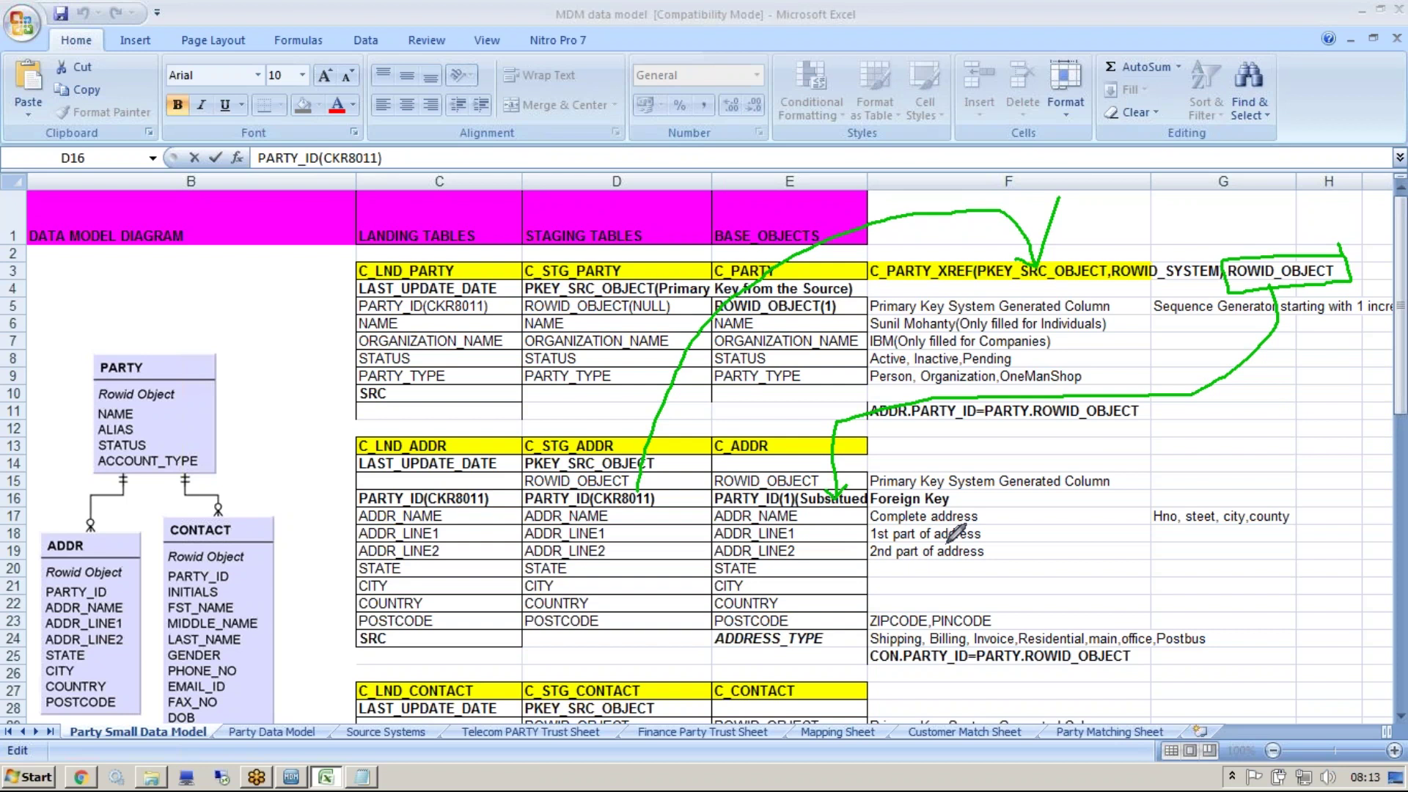
pyautogui.hotkey('ctrl', 'z')
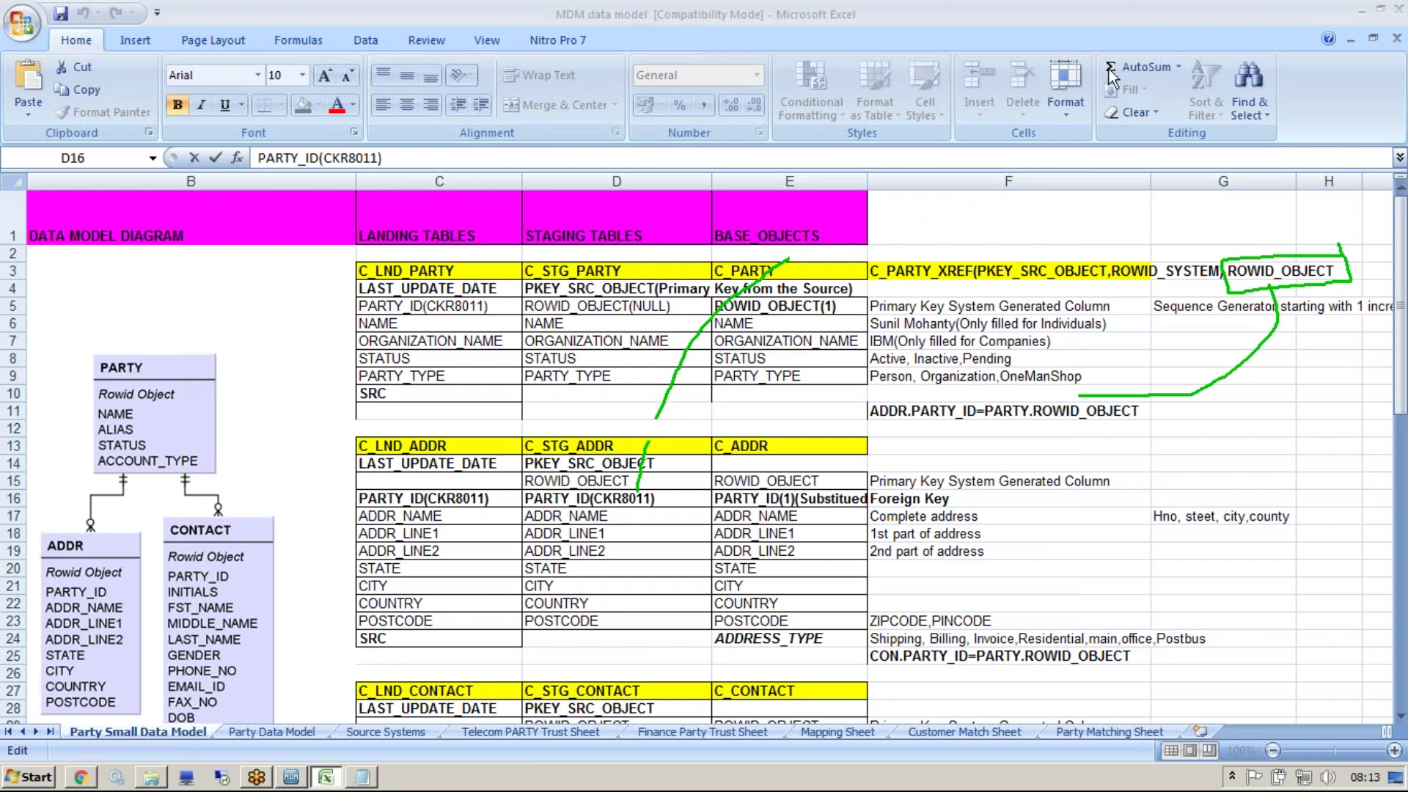
pyautogui.press('Escape')
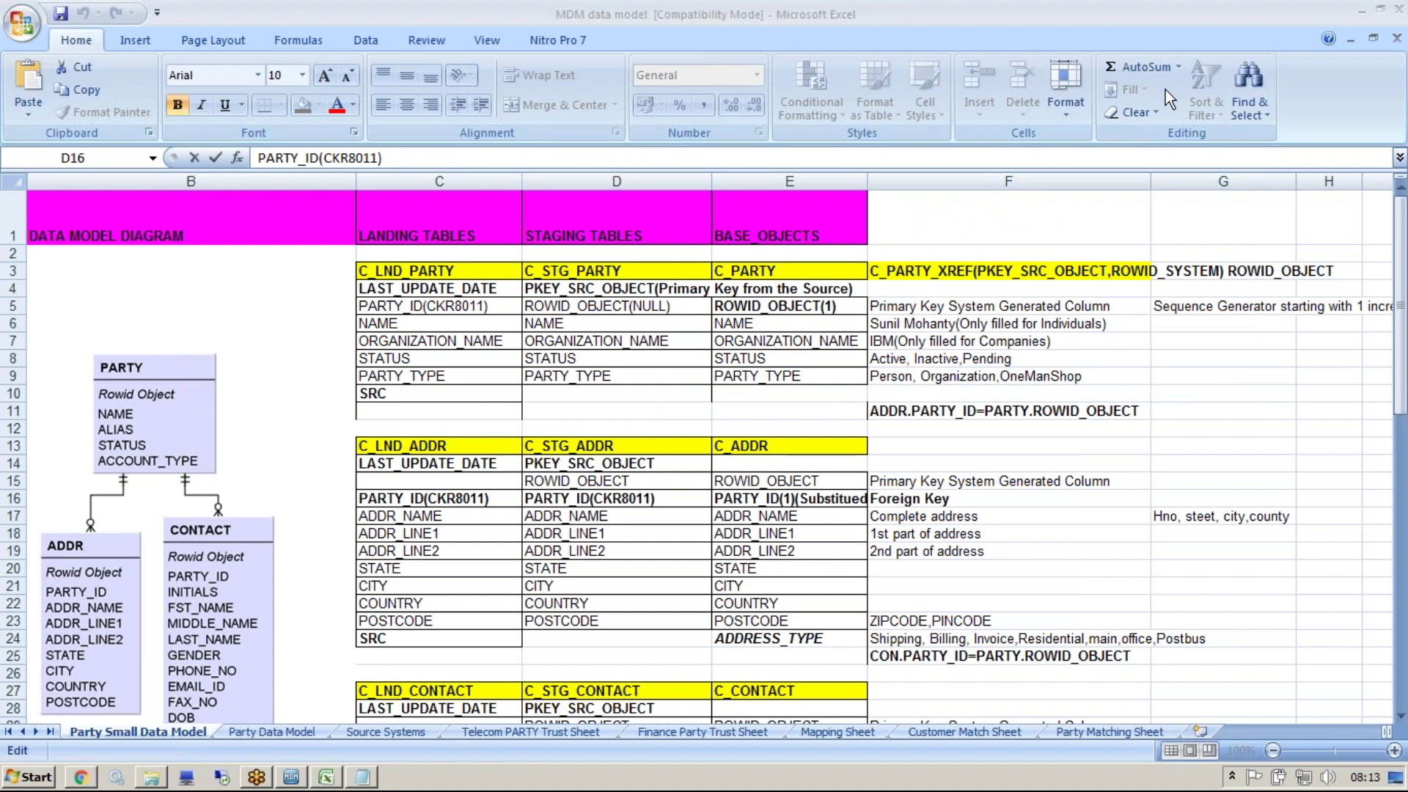
pyautogui.moveTo(591, 498); pyautogui.dragTo(652, 498)
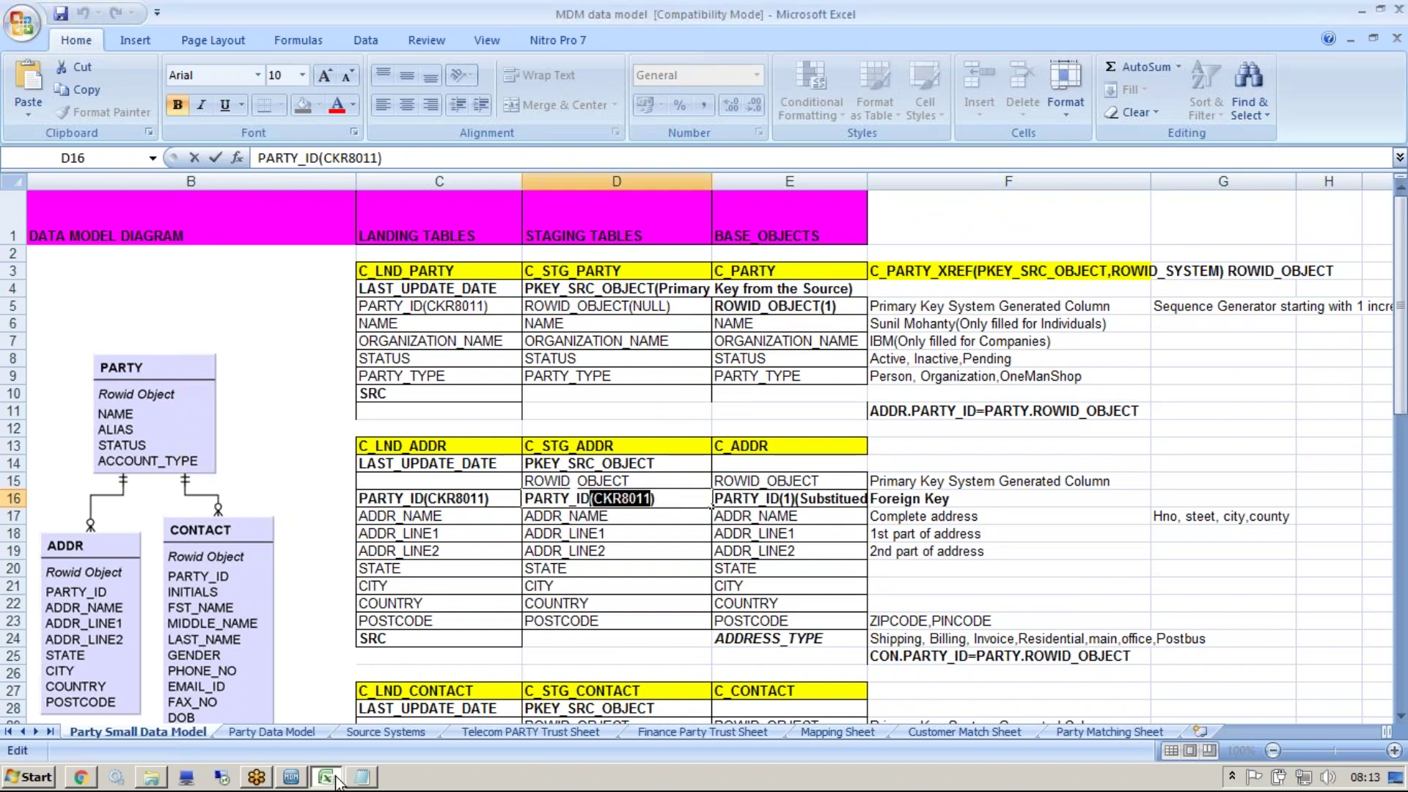
pyautogui.click(293, 777)
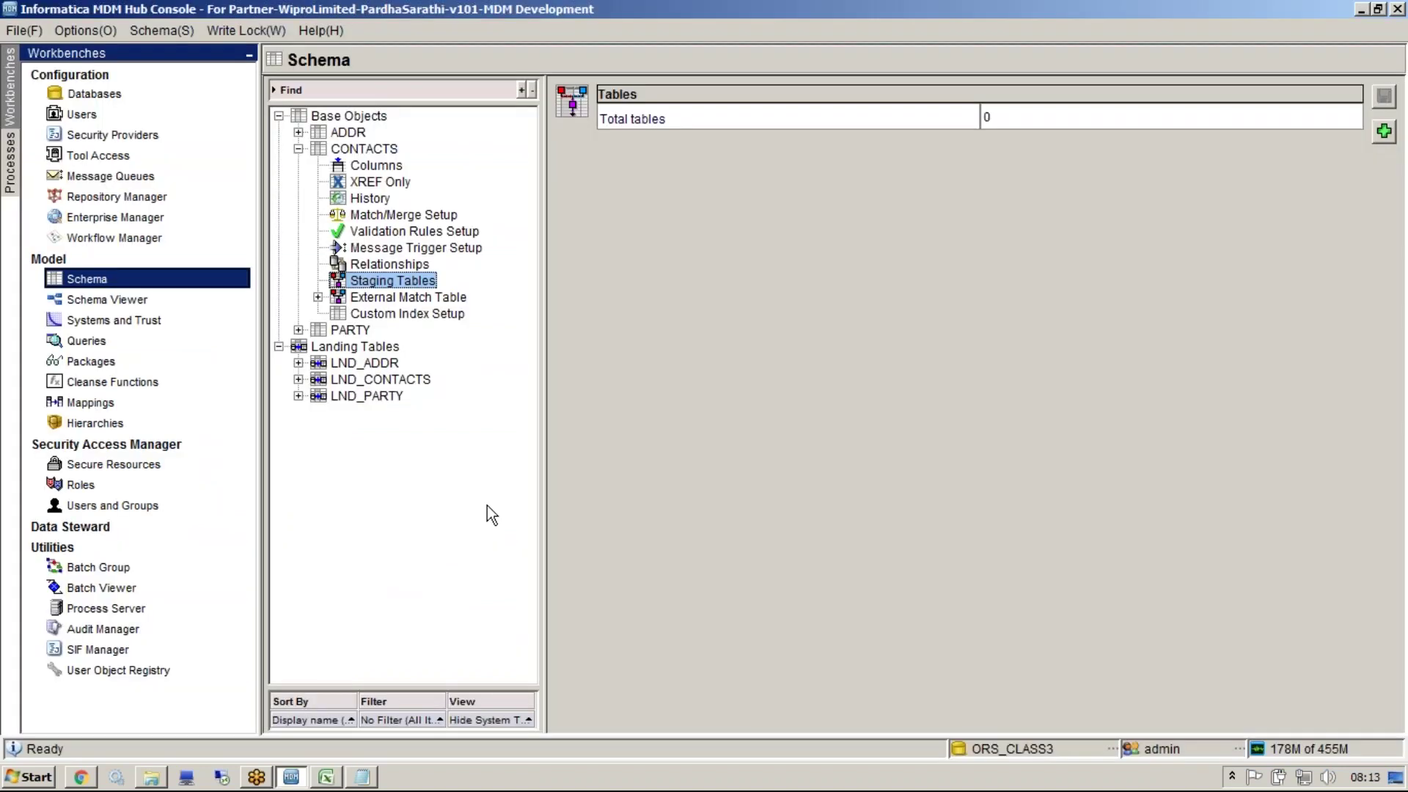
# Add a CONTACTS staging table with all columns and display name STG_CONTACTS_CKR
pyautogui.rightClick(386, 287)
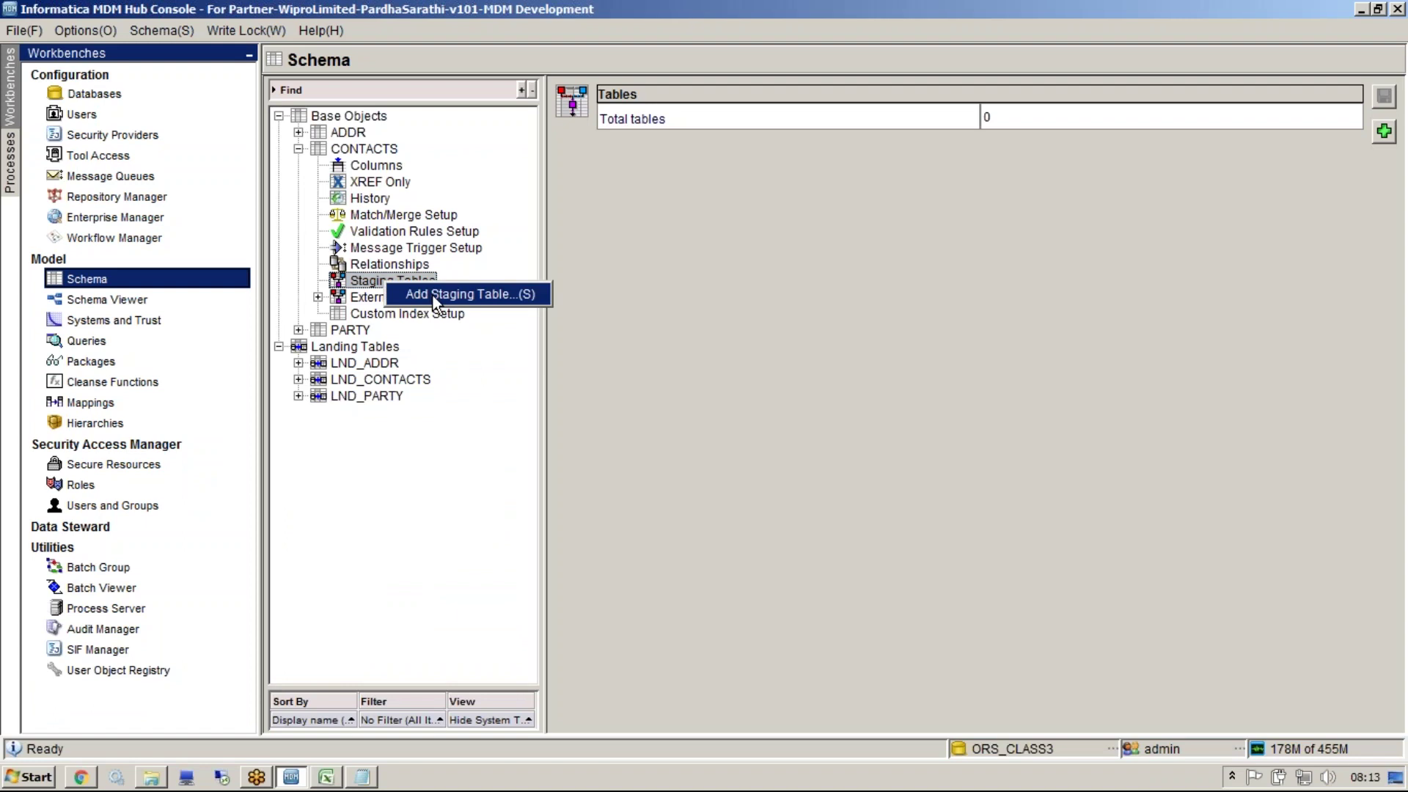
pyautogui.click(433, 294)
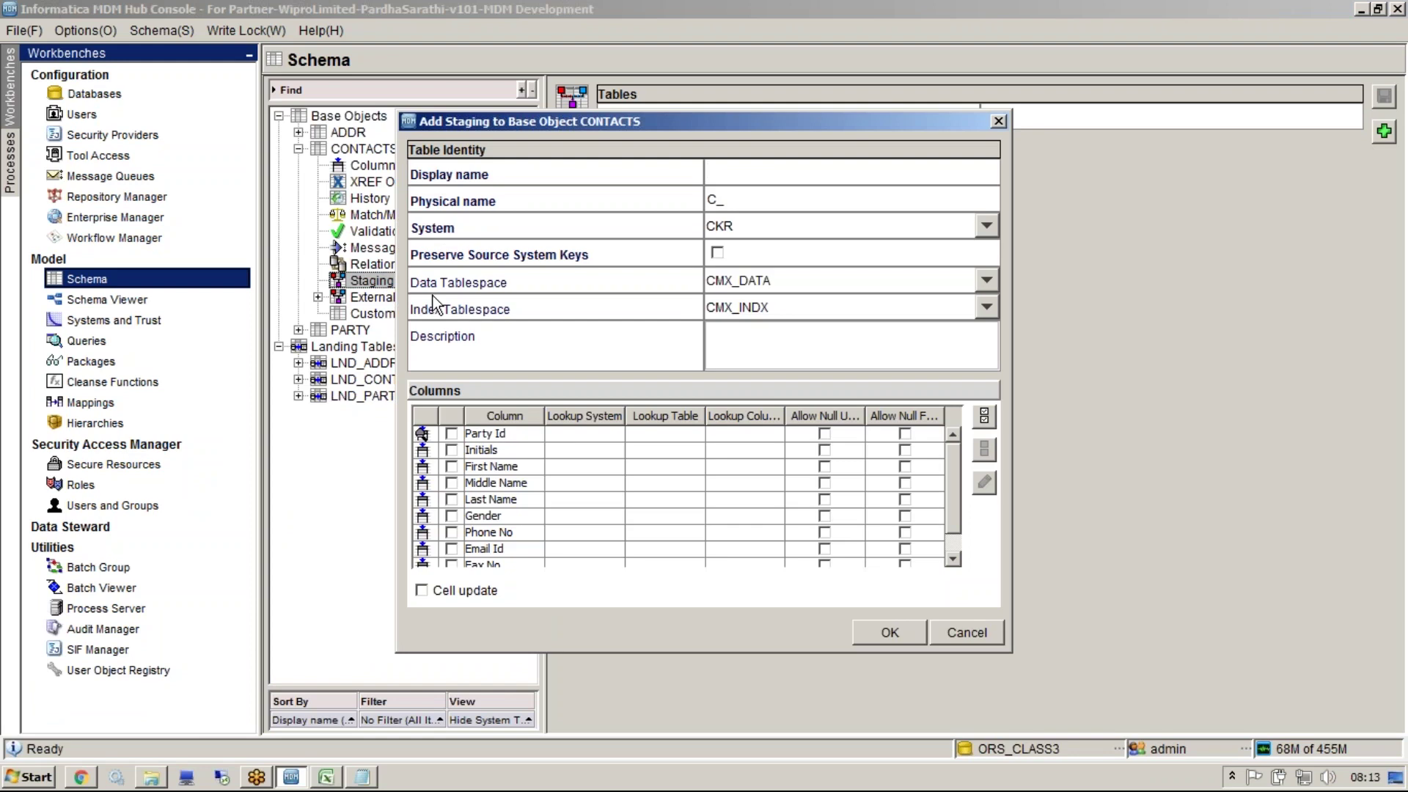
pyautogui.click(984, 418)
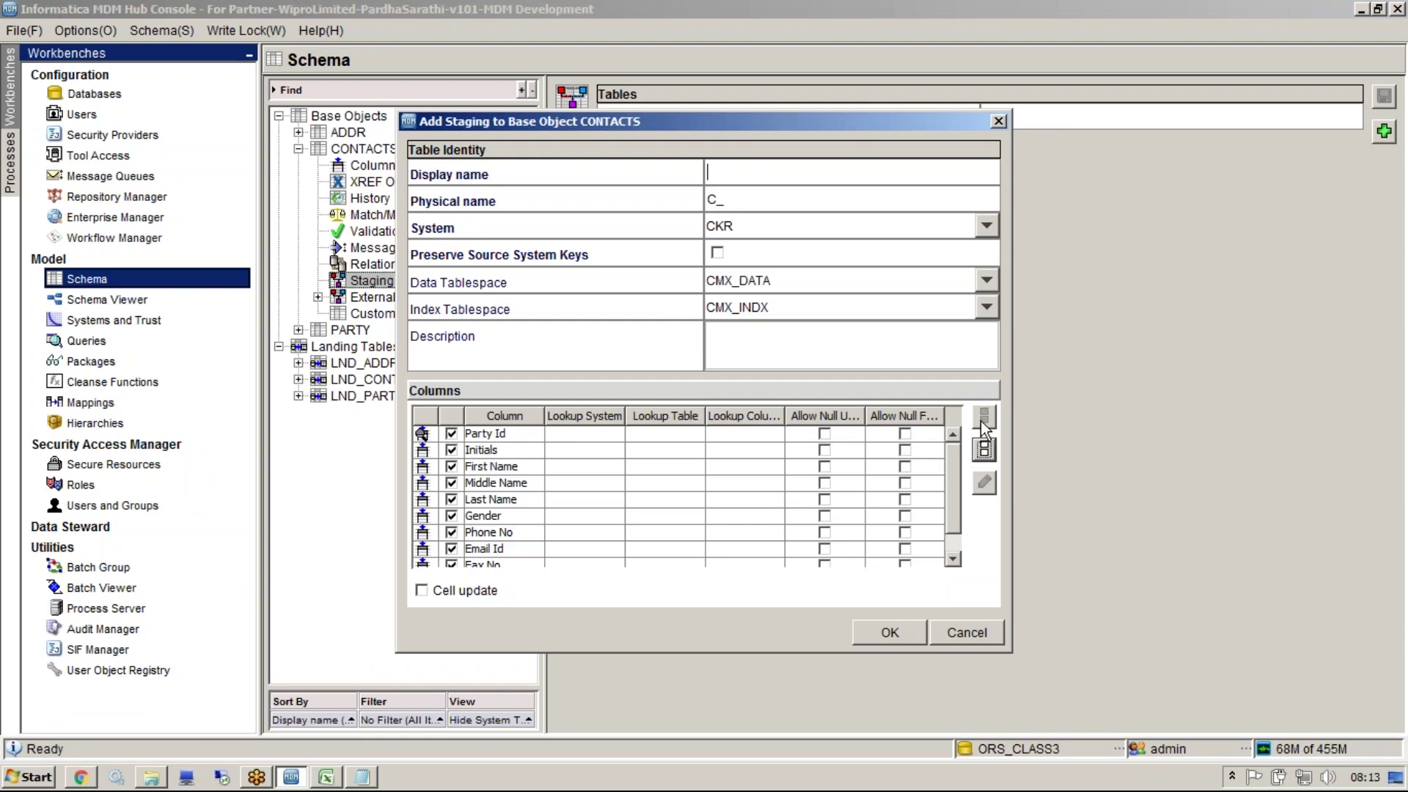
pyautogui.click(765, 176)
pyautogui.write('STG_P')
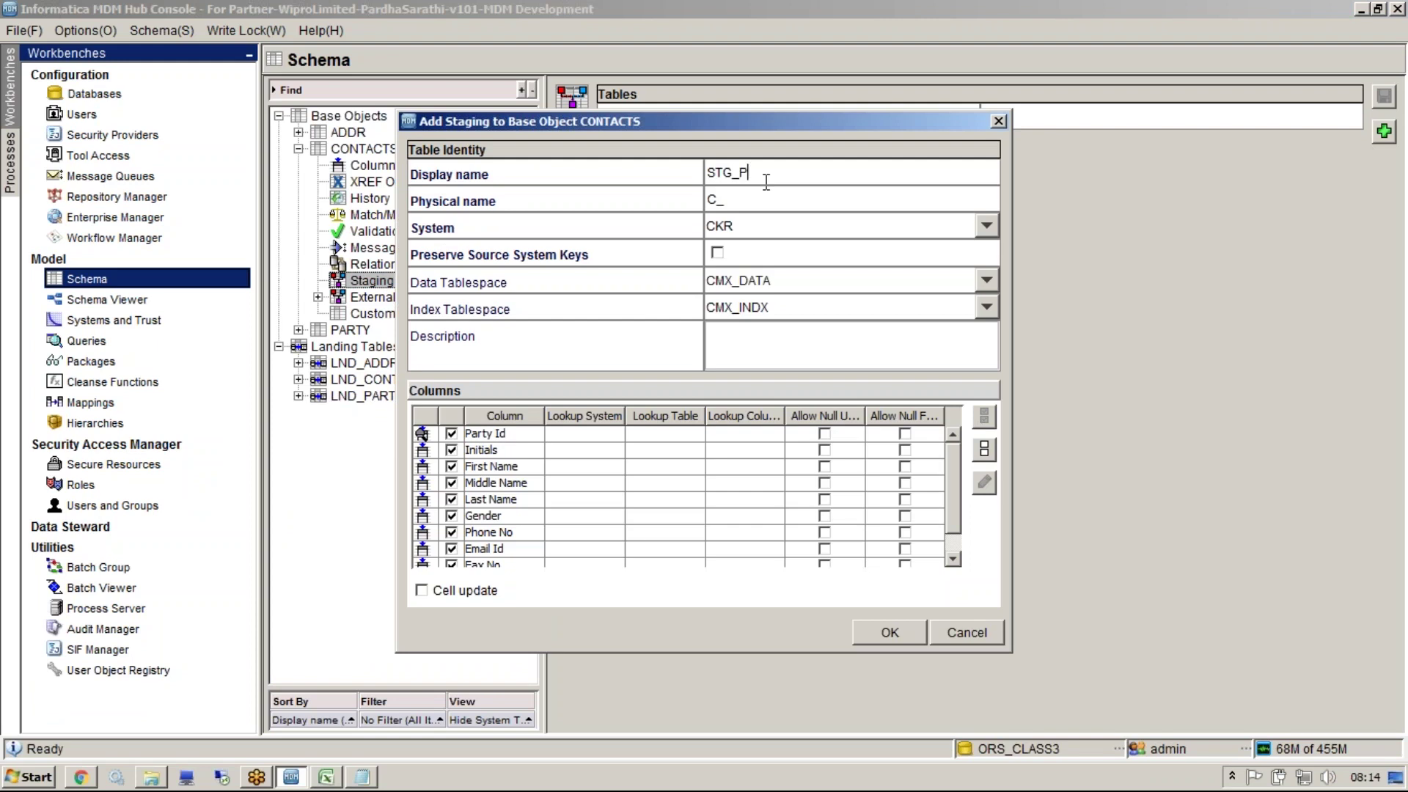
pyautogui.press('BackSpace')
pyautogui.write('CONTACTS_CKR')
pyautogui.press('Tab')
pyautogui.press('Tab')
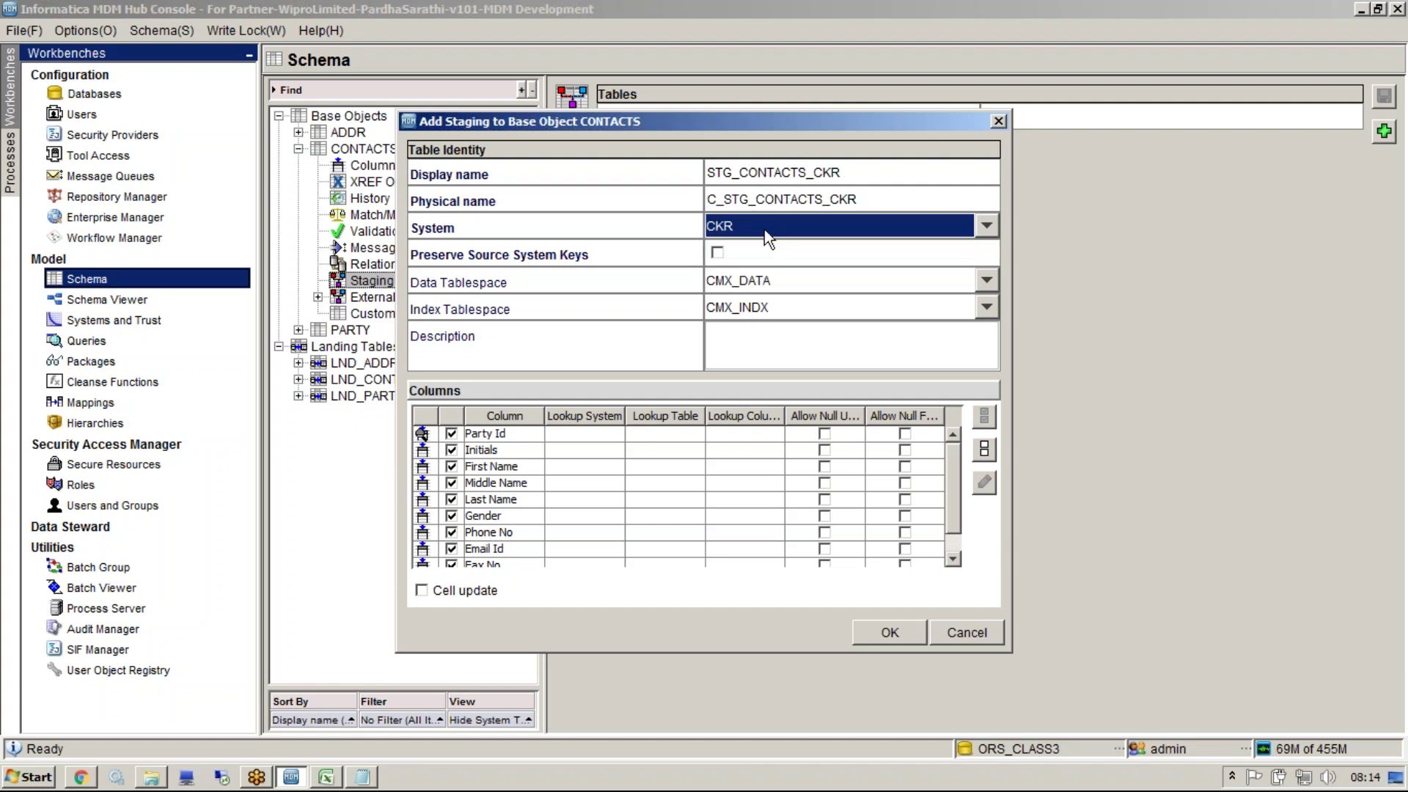
# Move to the description field and select the Party Id row in the column list
pyautogui.click(762, 355)
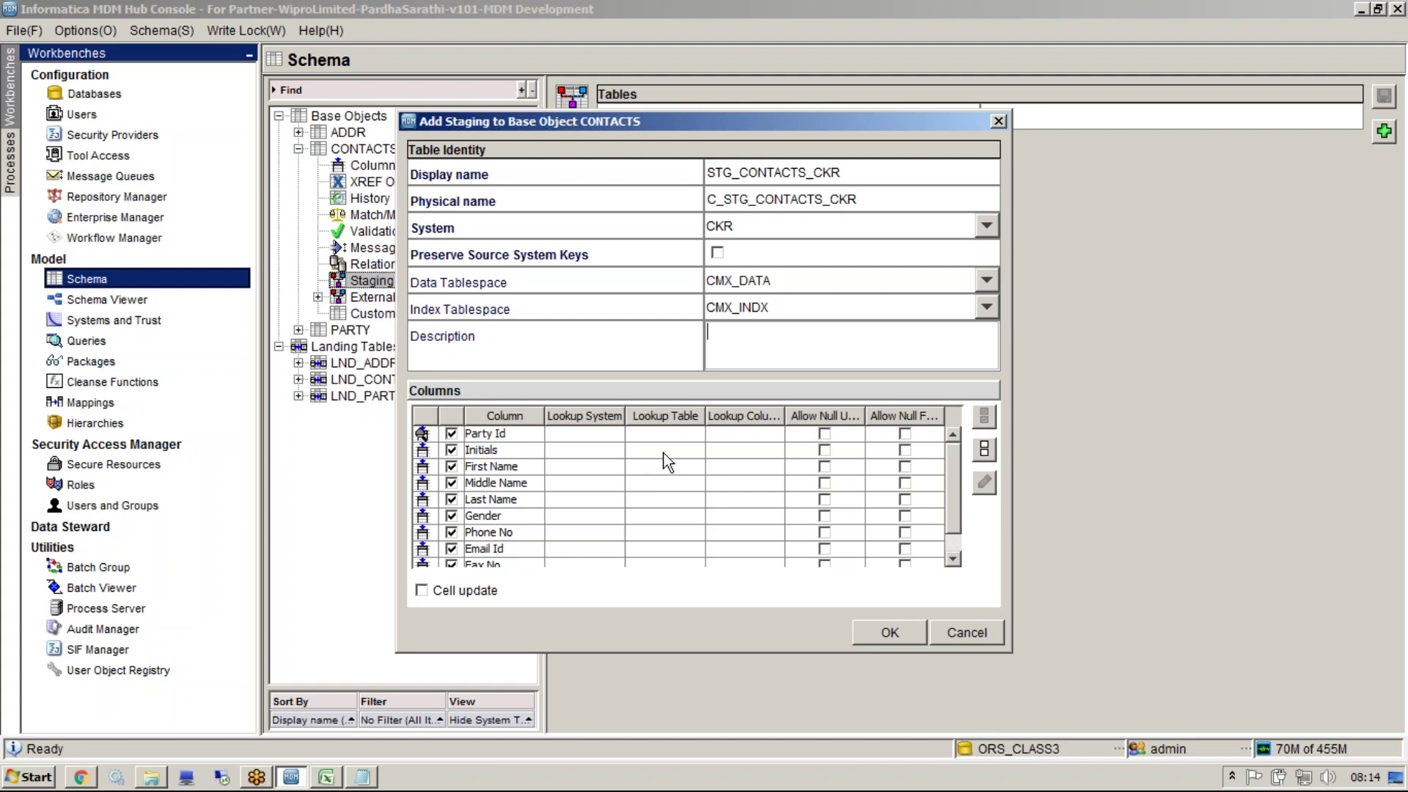
pyautogui.moveTo(972, 473)
pyautogui.mouseDown()
pyautogui.moveTo(969, 513)
pyautogui.moveTo(1025, 510)
pyautogui.moveTo(1011, 481)
pyautogui.moveTo(970, 473)
pyautogui.mouseUp()
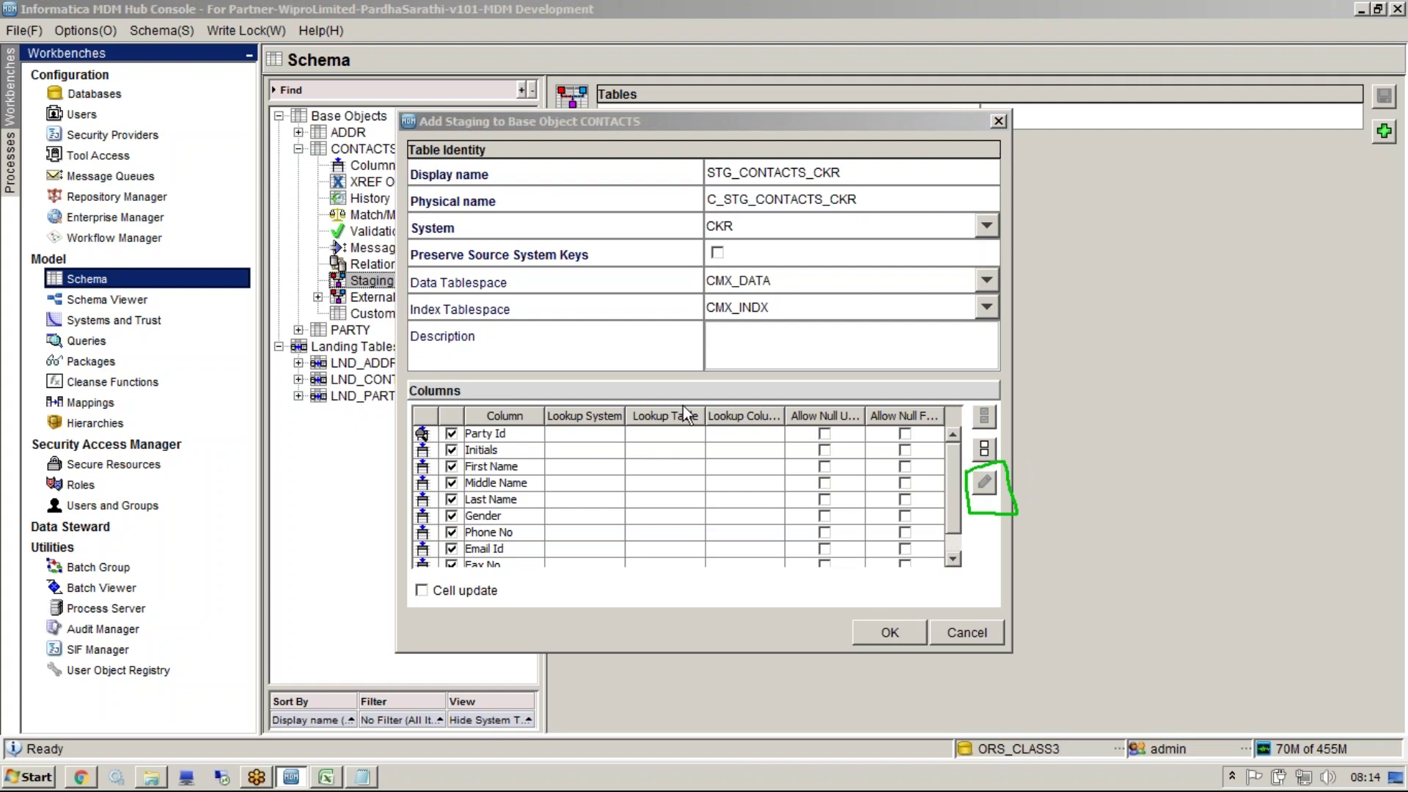
pyautogui.click(566, 435)
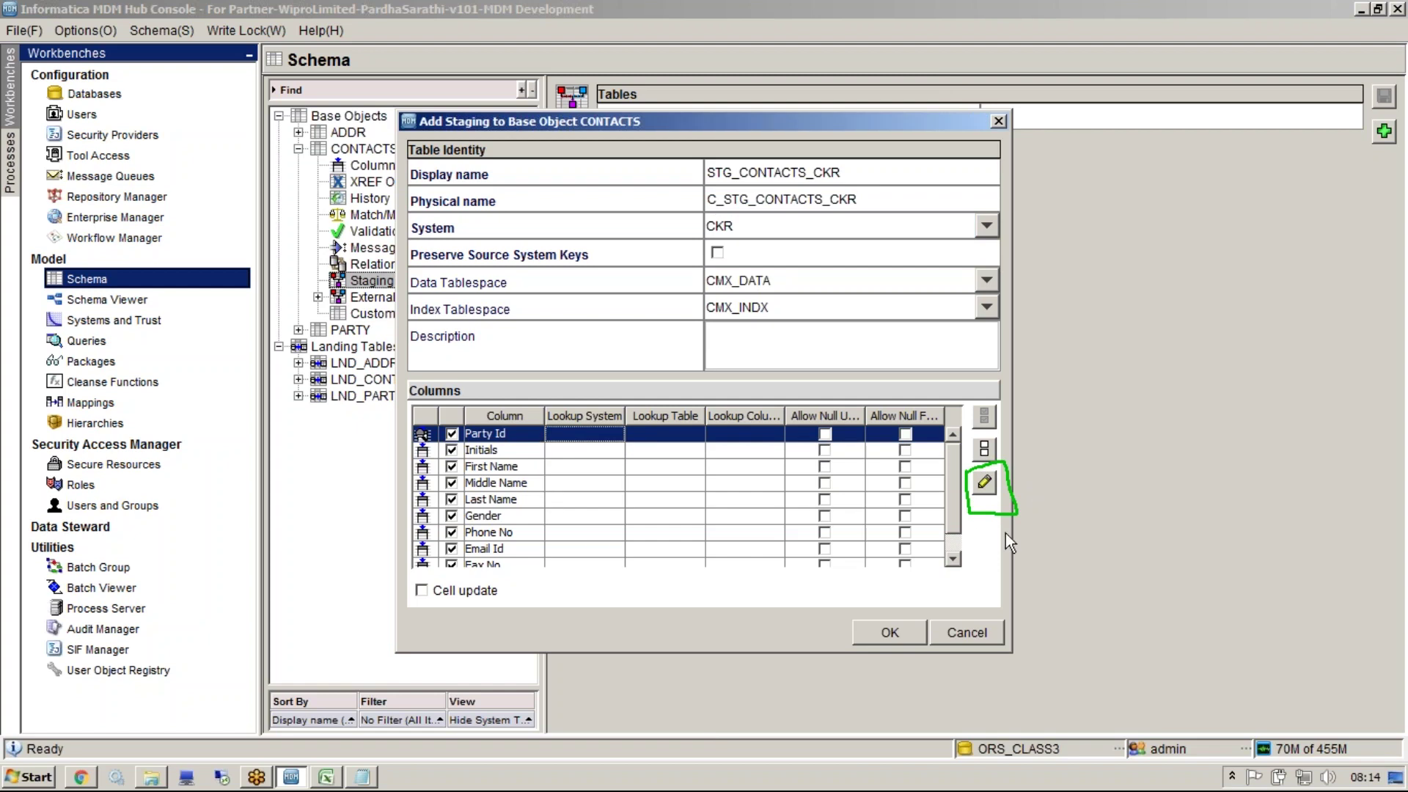
pyautogui.press('Down')
pyautogui.press('Down')
pyautogui.press('Down')
pyautogui.press('Down')
pyautogui.press('Down')
pyautogui.press('Down')
pyautogui.press('Down')
pyautogui.press('Down')
pyautogui.press('Down')
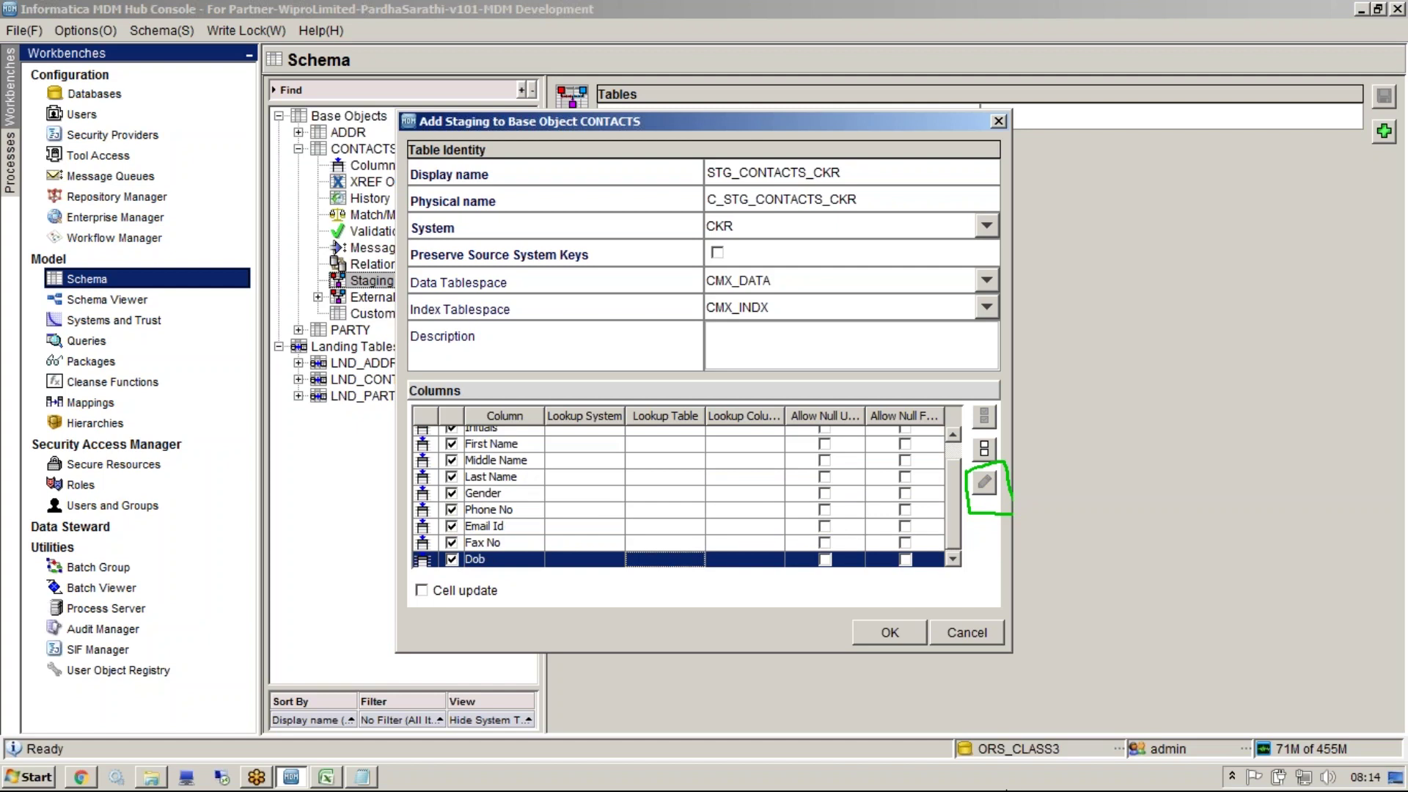
pyautogui.press('Up')
pyautogui.press('Up')
pyautogui.press('Up')
pyautogui.press('Up')
pyautogui.press('Up')
pyautogui.press('Up')
pyautogui.press('Up')
pyautogui.press('Up')
pyautogui.press('Up')
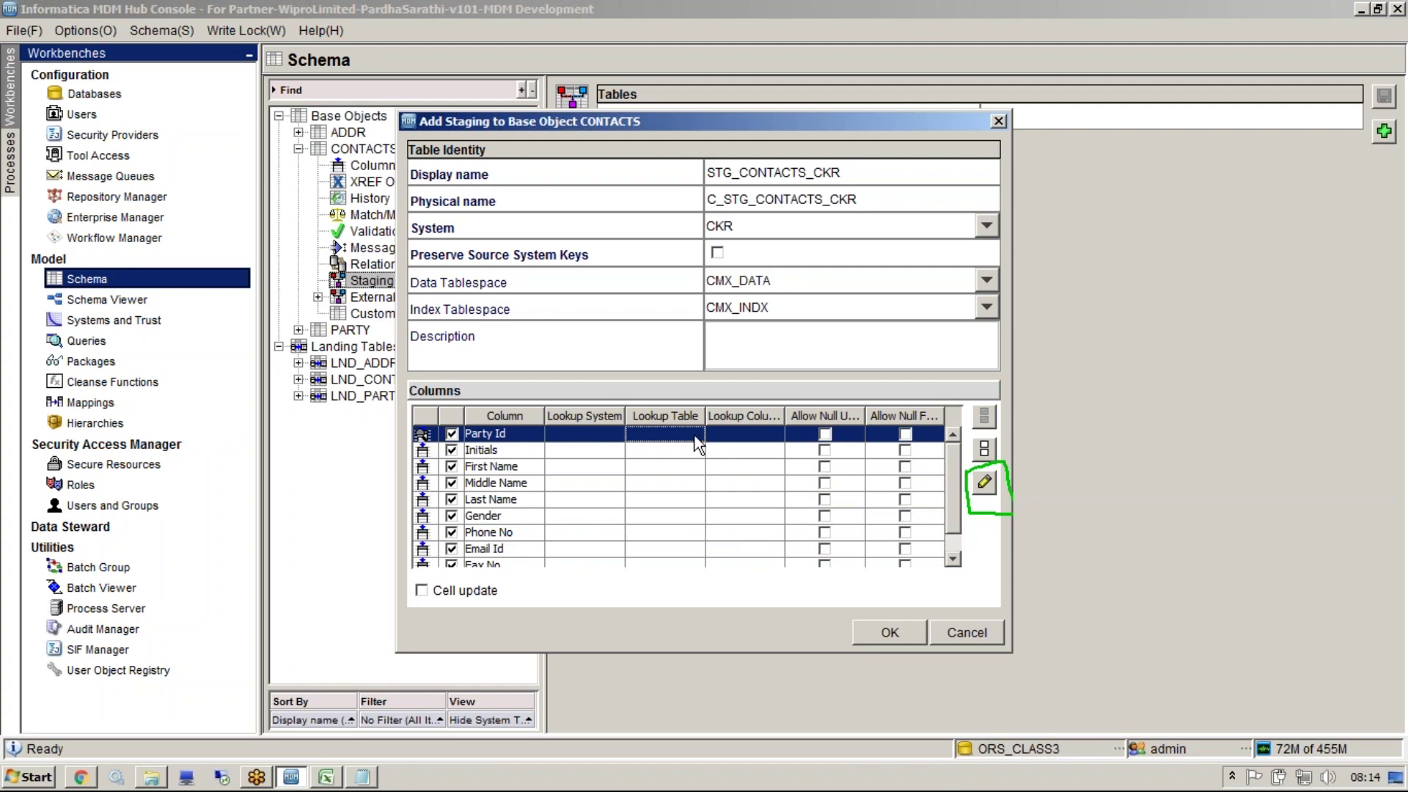
pyautogui.click(327, 776)
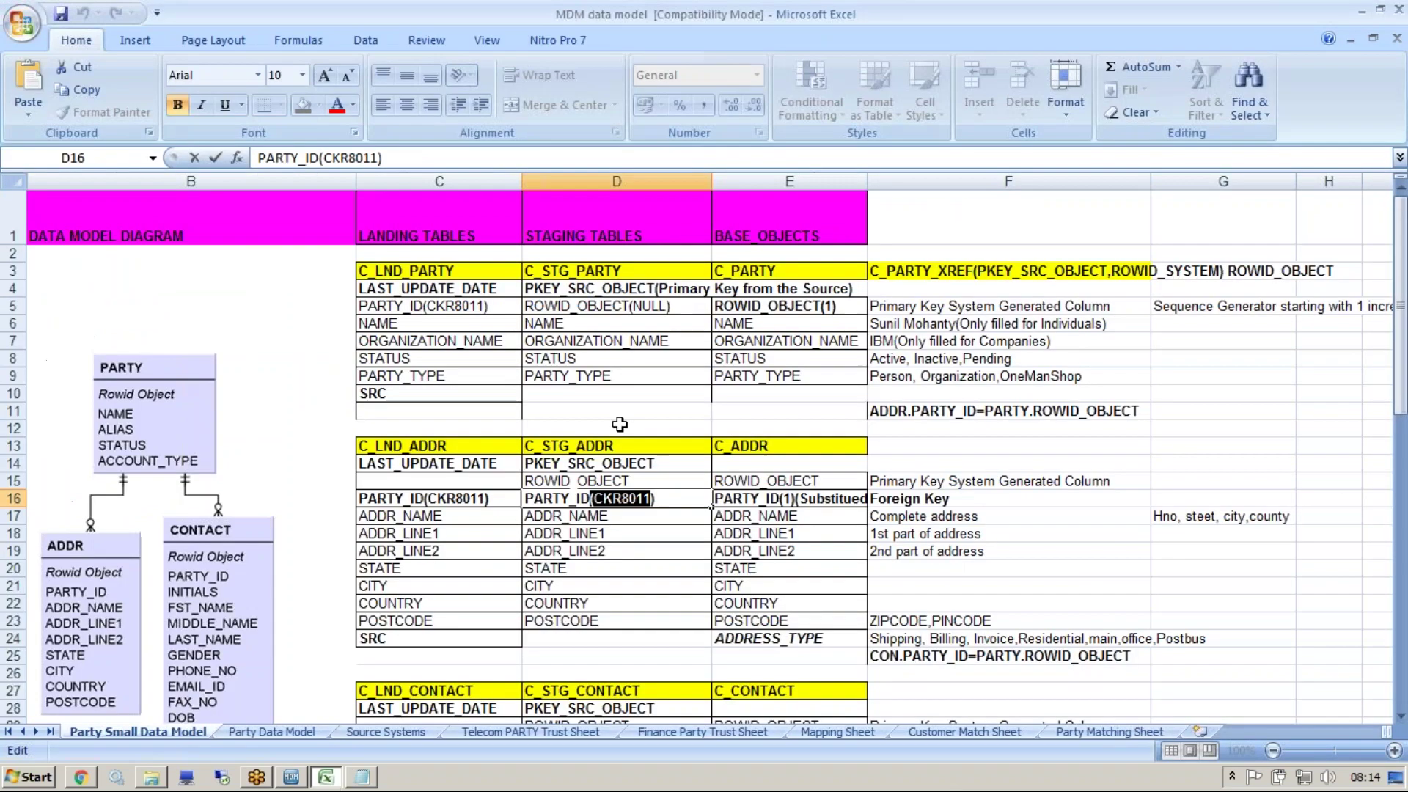
# Finish editing D16, review the PARTY_ID note in E16, and return to the Add Staging dialog
pyautogui.press('Return')
pyautogui.press('Up')
pyautogui.click(807, 500)
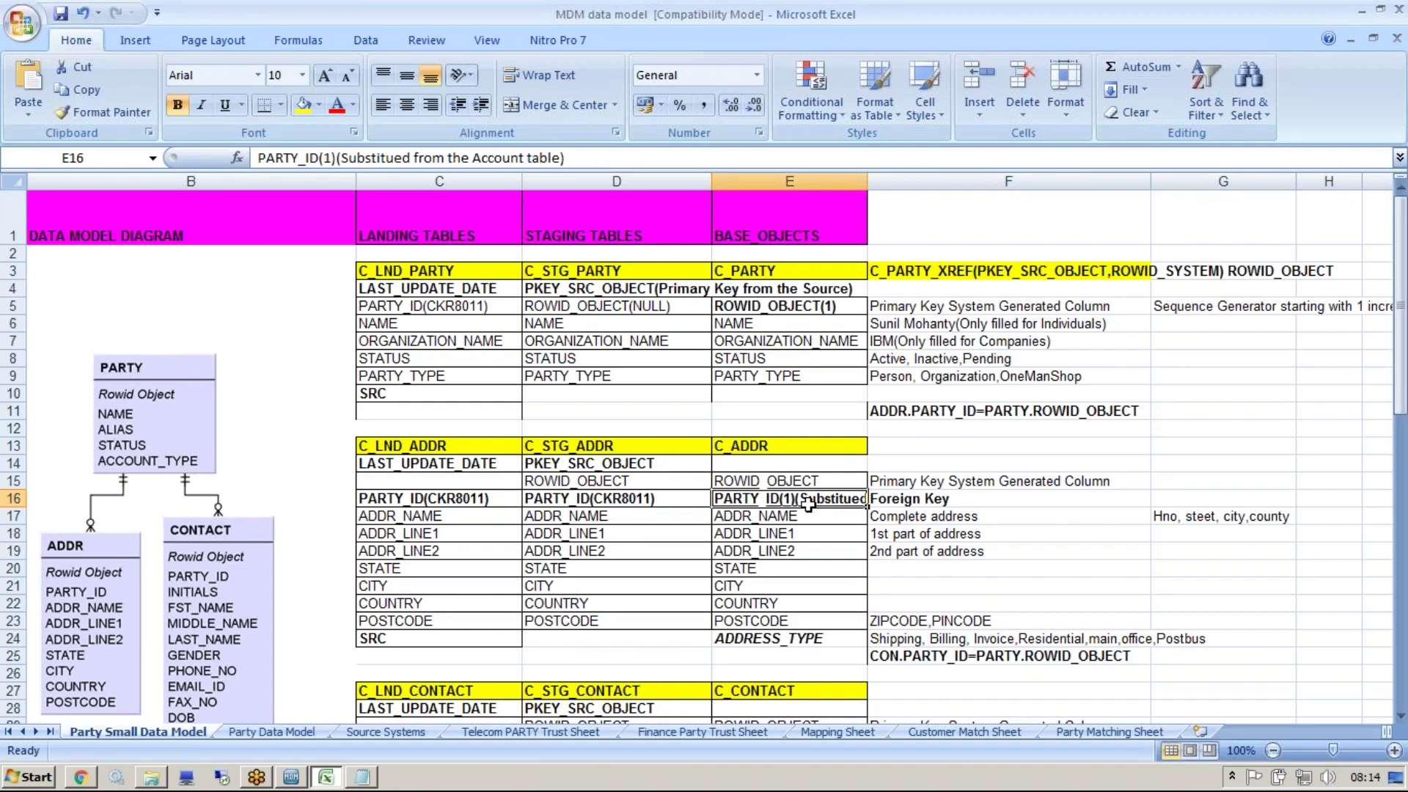
pyautogui.hotkey('alt', 'Tab')
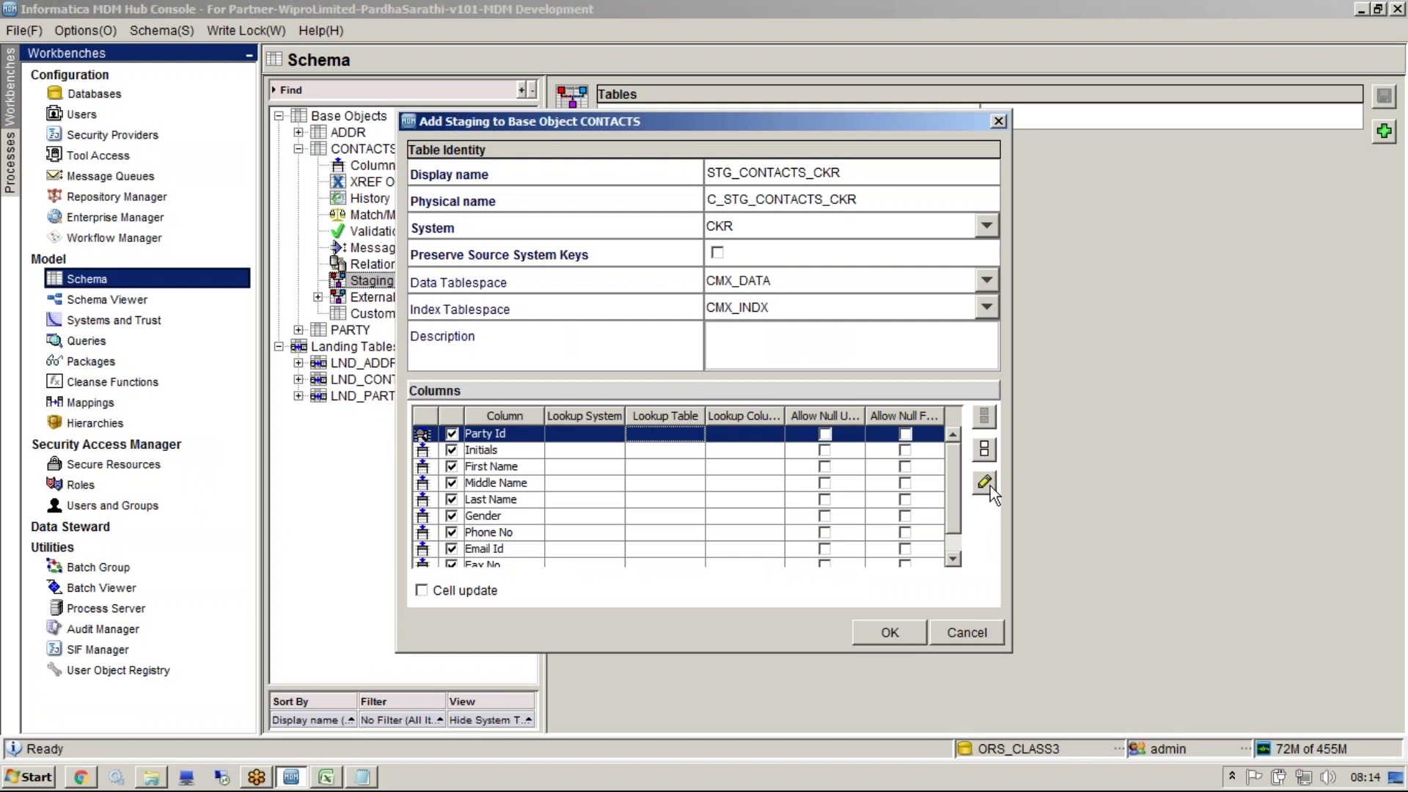
# Give Party Id a lookup on CKR's Party Cross-Reference Primary Key Source Object
pyautogui.click(1141, 28)
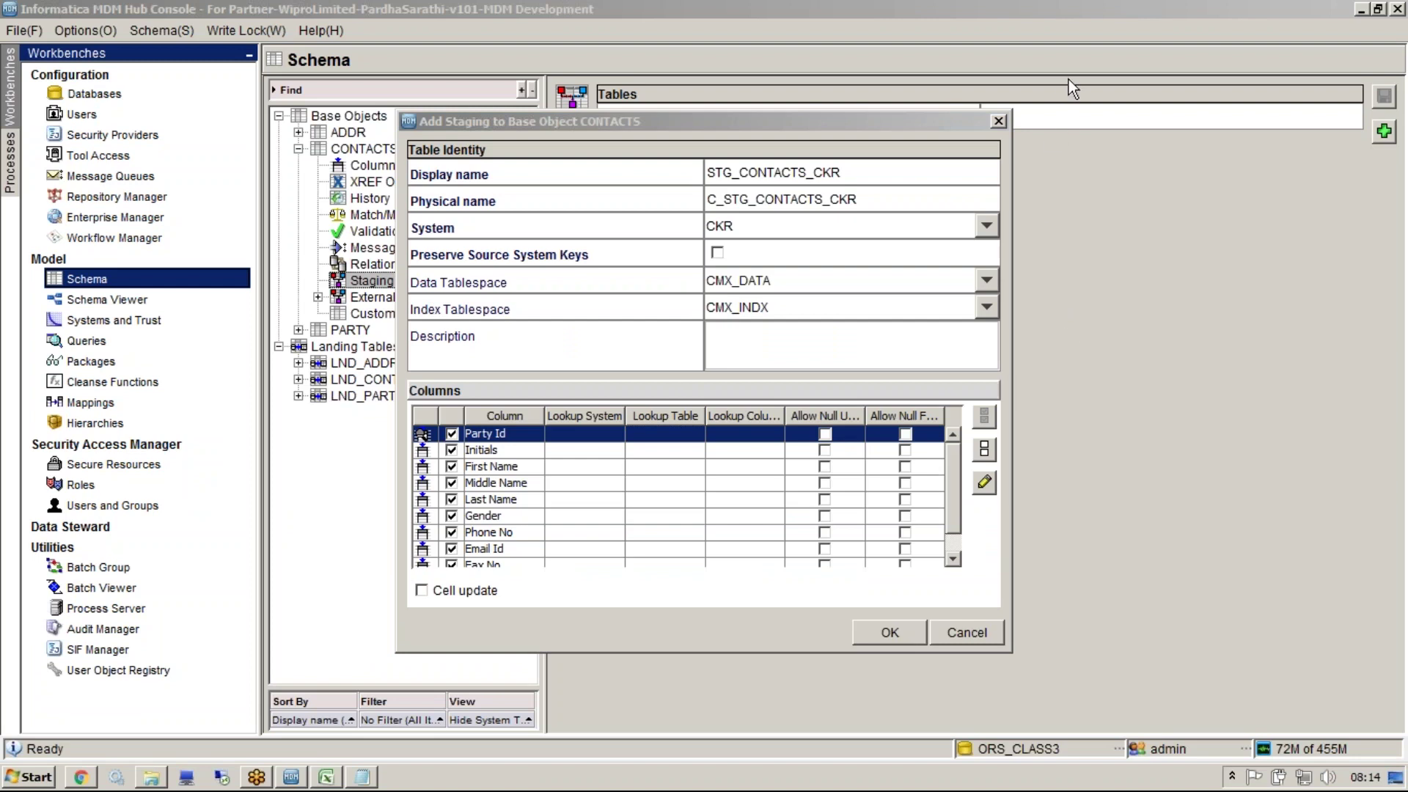
pyautogui.click(982, 485)
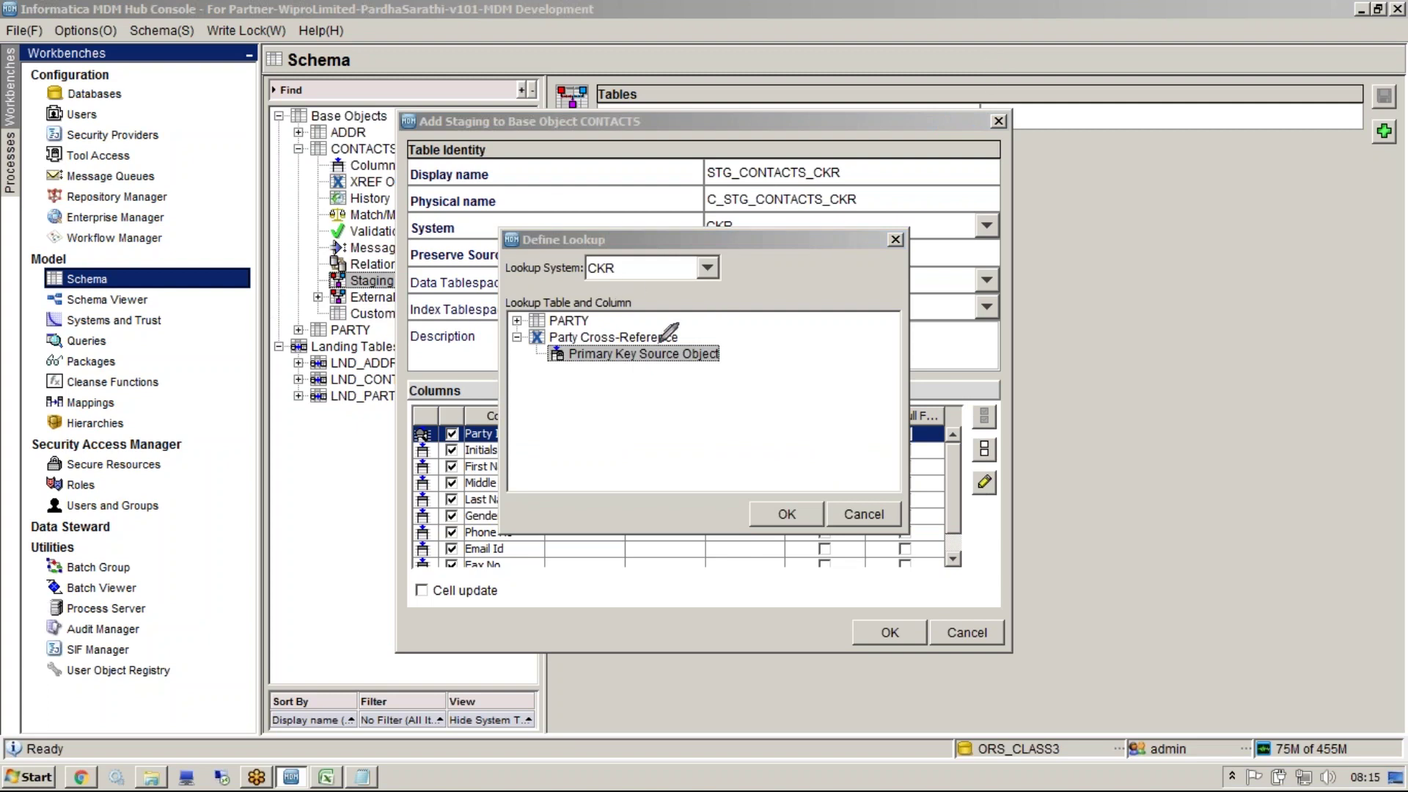
pyautogui.moveTo(673, 323); pyautogui.dragTo(697, 312)
pyautogui.moveTo(636, 112)
pyautogui.mouseDown()
pyautogui.moveTo(583, 107)
pyautogui.moveTo(589, 132)
pyautogui.moveTo(642, 126)
pyautogui.moveTo(639, 114)
pyautogui.mouseUp()
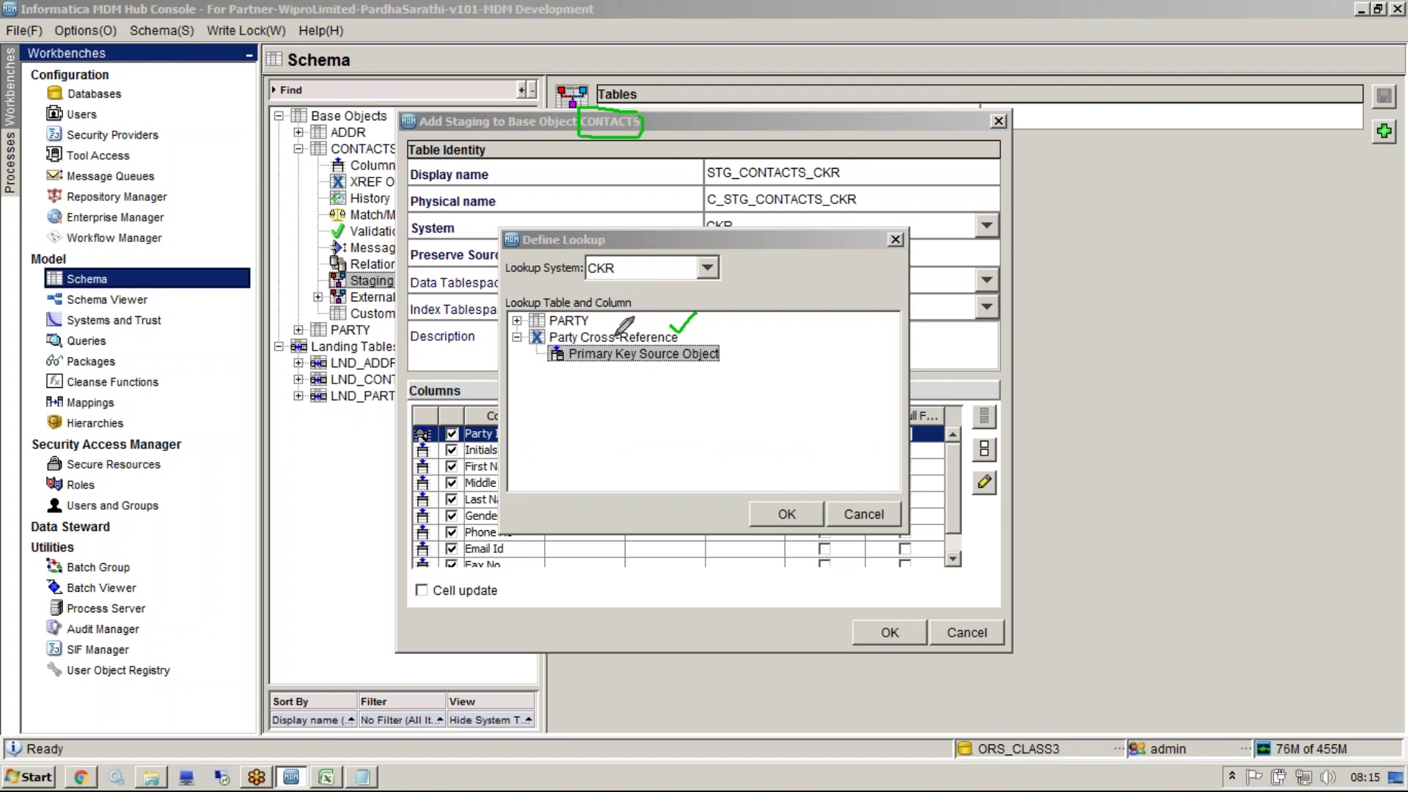
pyautogui.moveTo(643, 117)
pyautogui.mouseDown()
pyautogui.moveTo(546, 207)
pyautogui.moveTo(486, 372)
pyautogui.moveTo(547, 353)
pyautogui.moveTo(543, 376)
pyautogui.mouseUp()
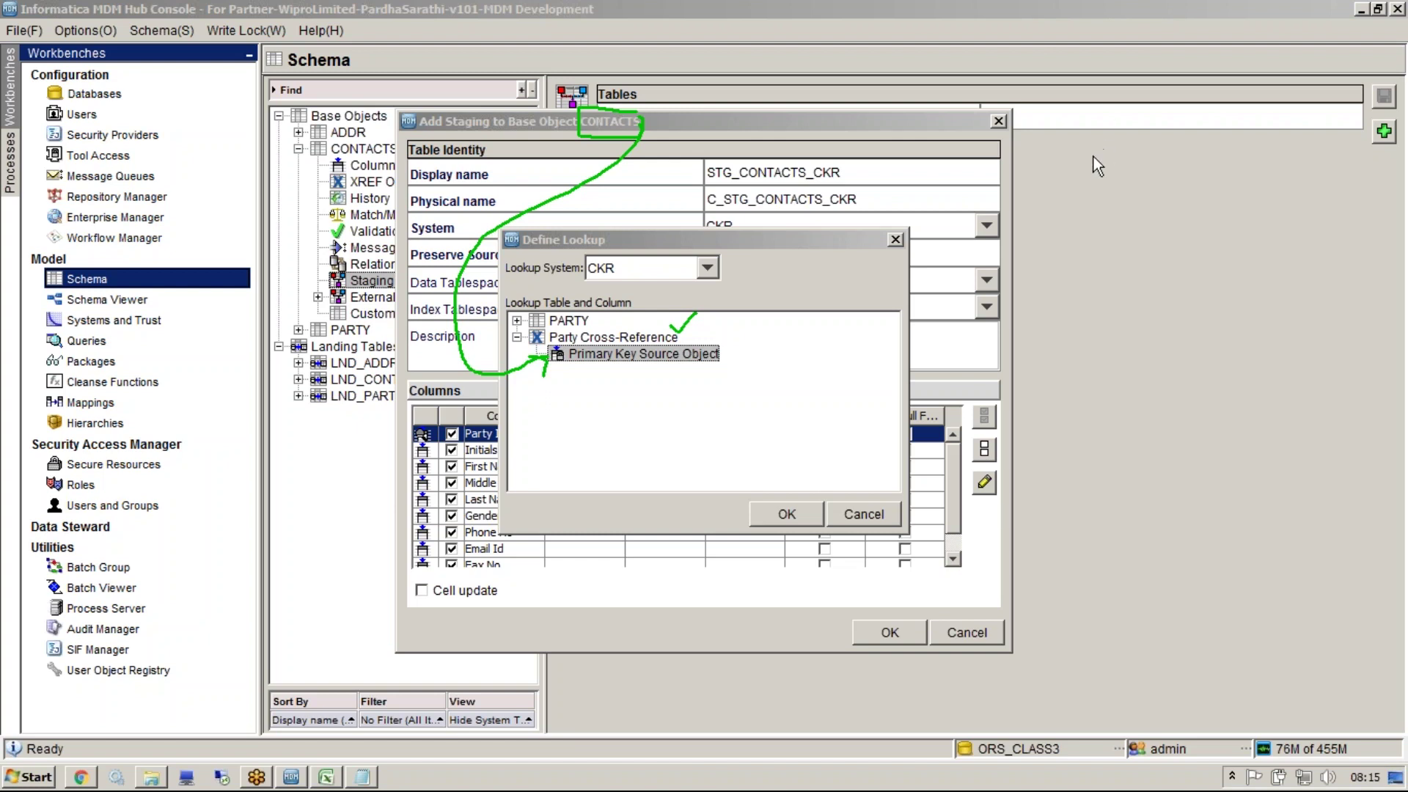
pyautogui.click(787, 515)
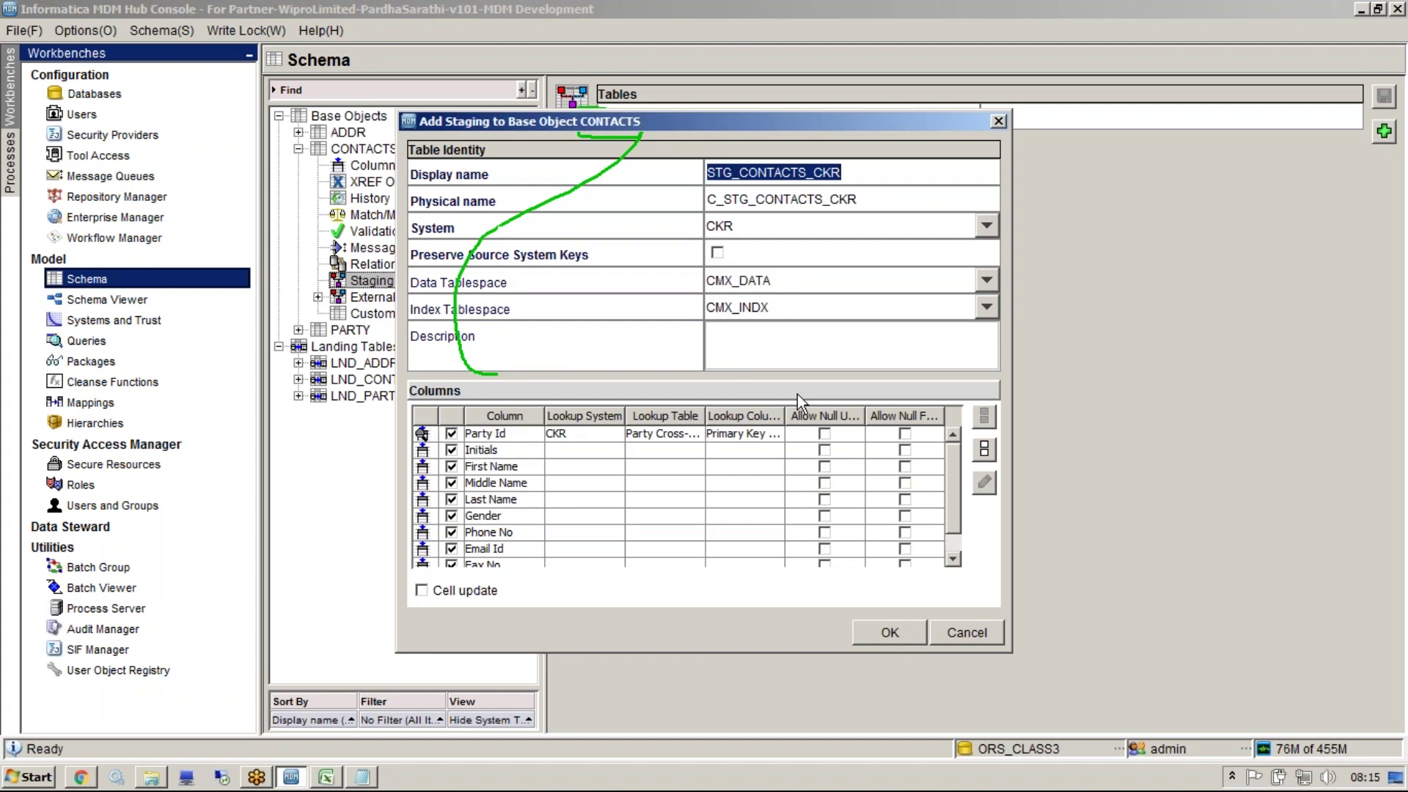
pyautogui.press('Escape')
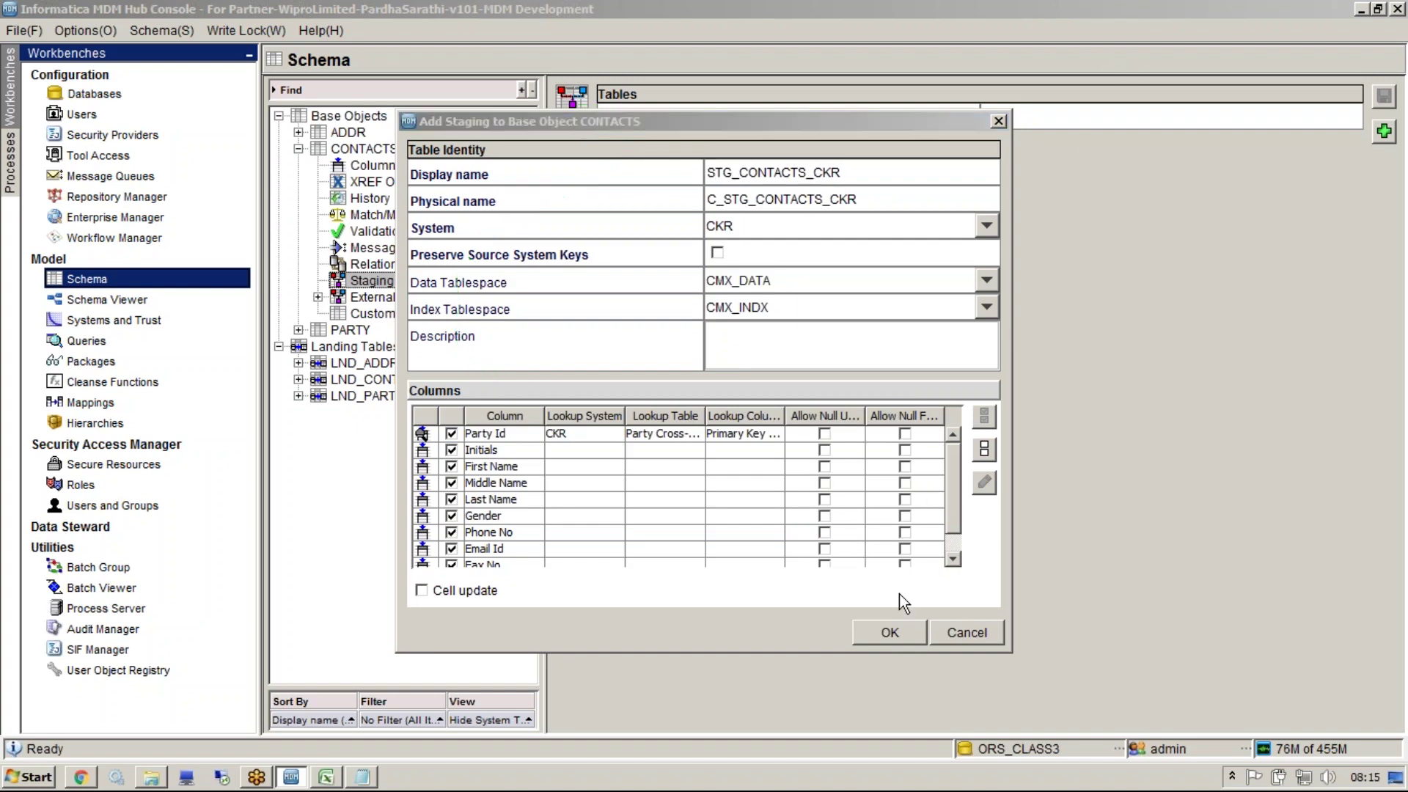
# Save STG_CONTACTS_CKR and start STG_CONTACTS_MLO with all columns, physical name C_STG_CONTACTS_MLO
pyautogui.click(889, 182)
pyautogui.hotkey('ctrl', 'c')
pyautogui.click(911, 632)
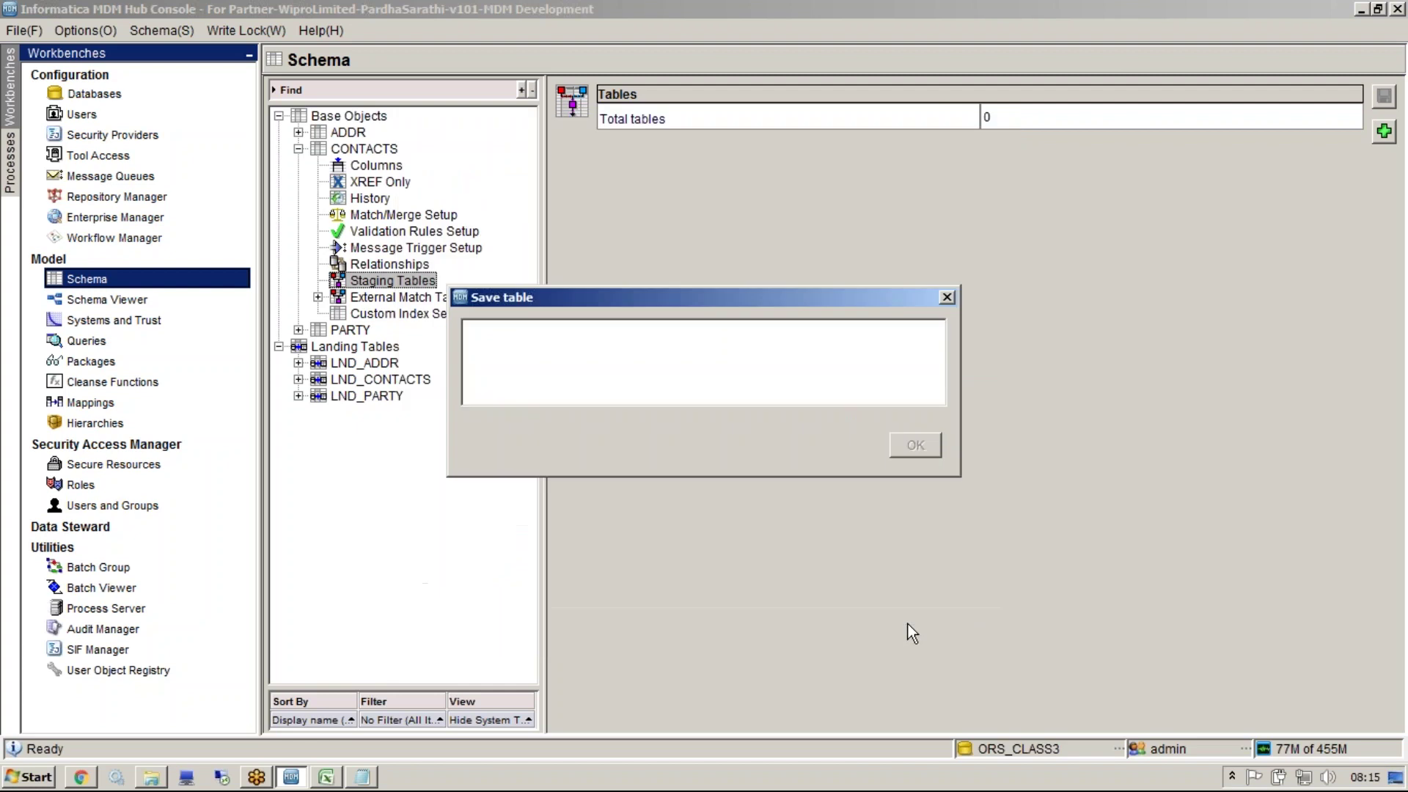
pyautogui.rightClick(399, 280)
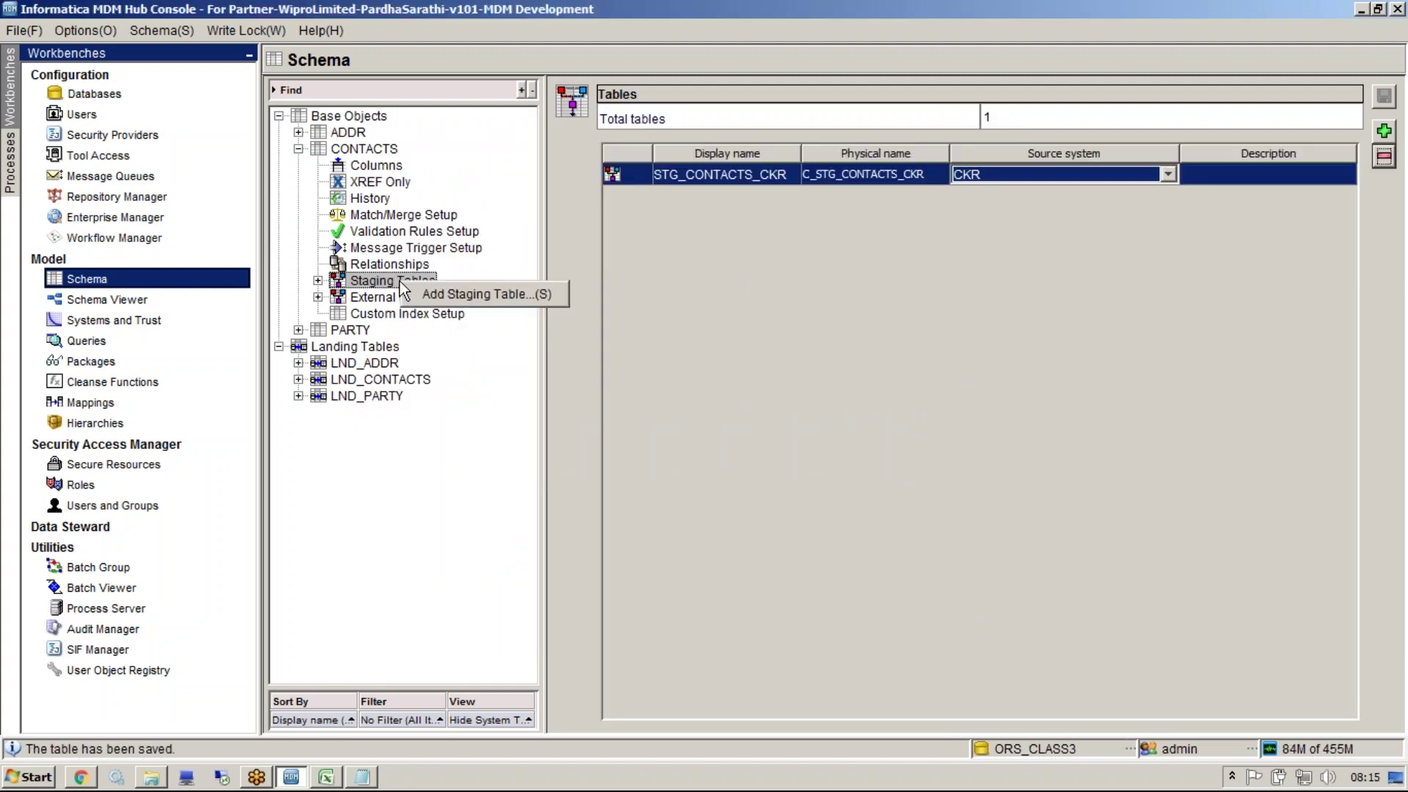
pyautogui.click(430, 293)
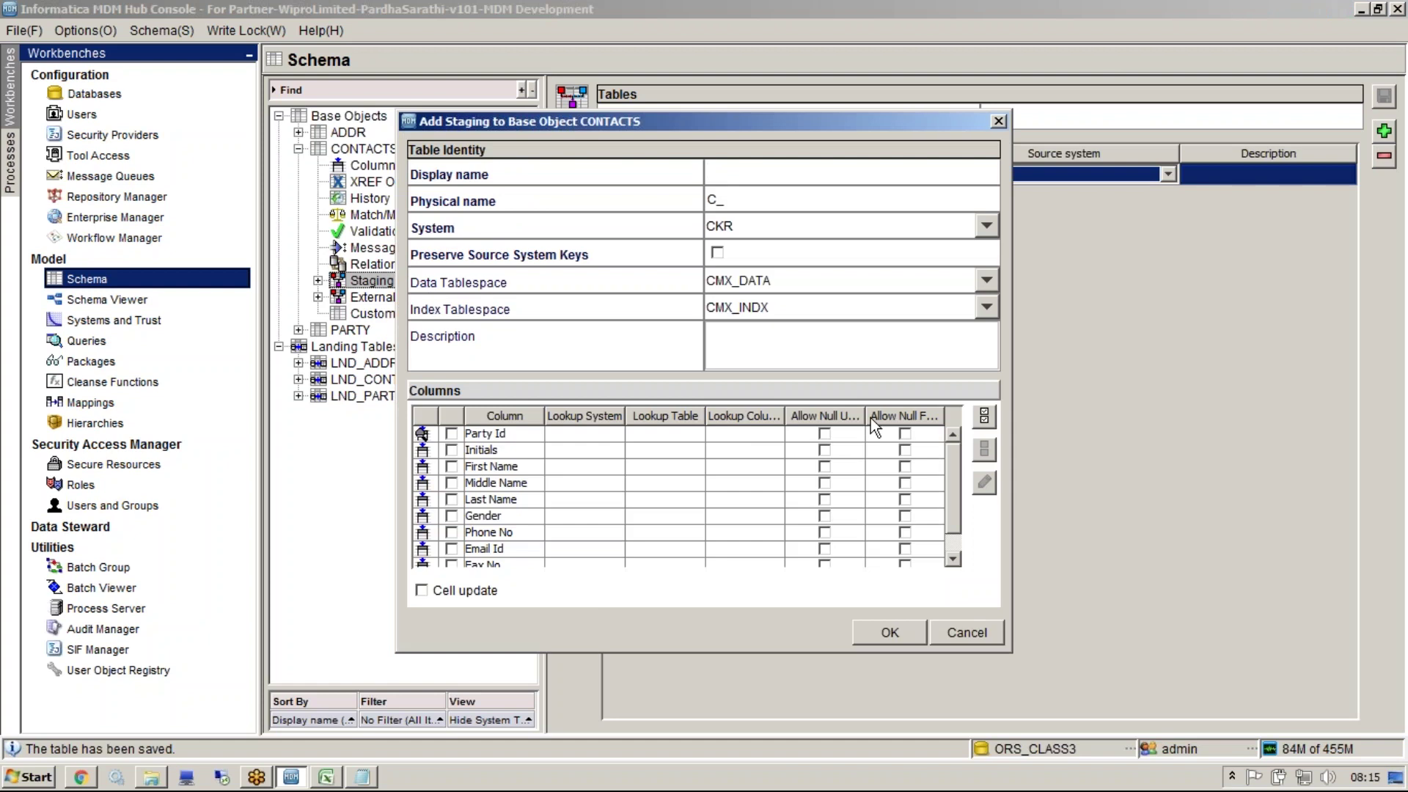
pyautogui.click(984, 416)
pyautogui.click(790, 185)
pyautogui.hotkey('ctrl', 'v')
pyautogui.press('BackSpace')
pyautogui.press('BackSpace')
pyautogui.press('BackSpace')
pyautogui.write('MLO')
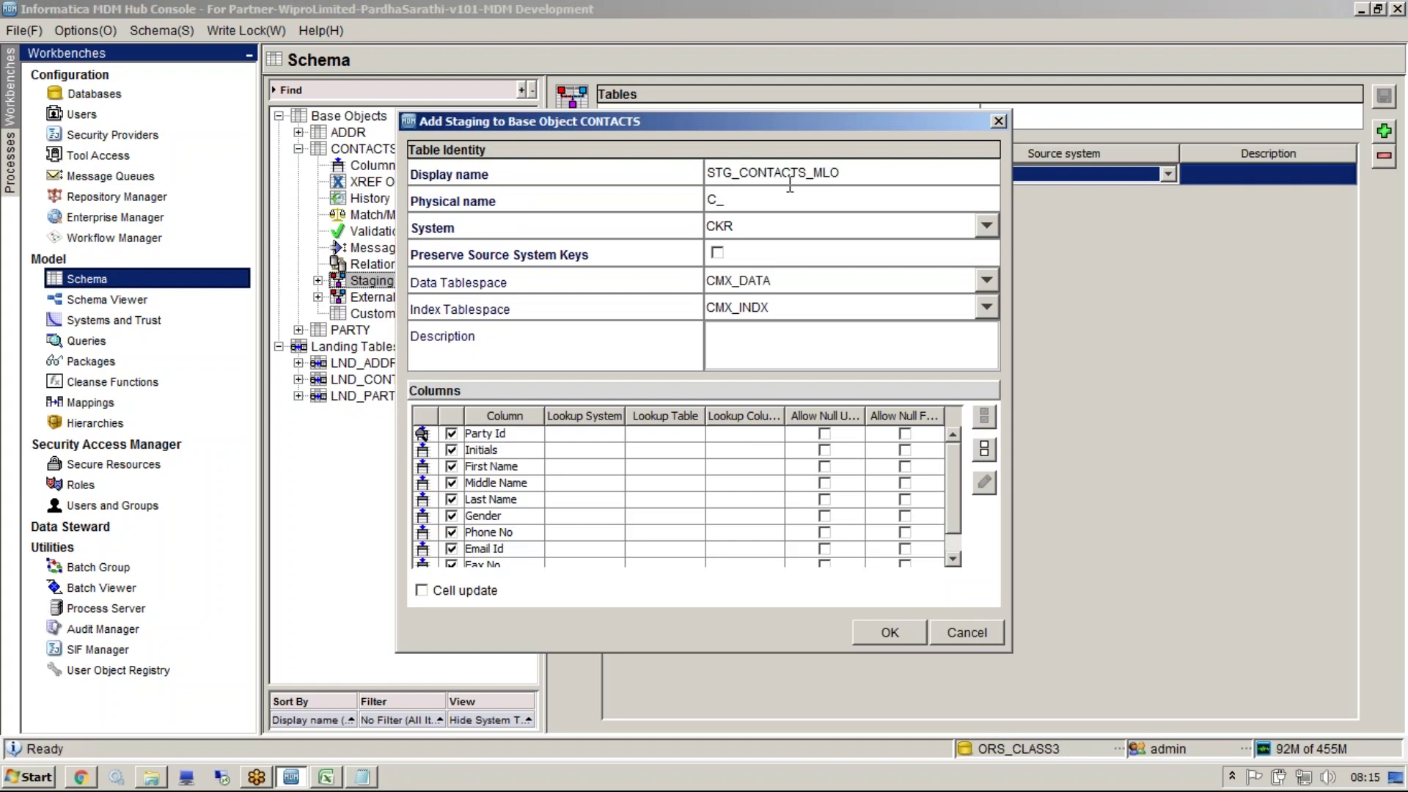
pyautogui.press('Tab')
pyautogui.click(856, 199)
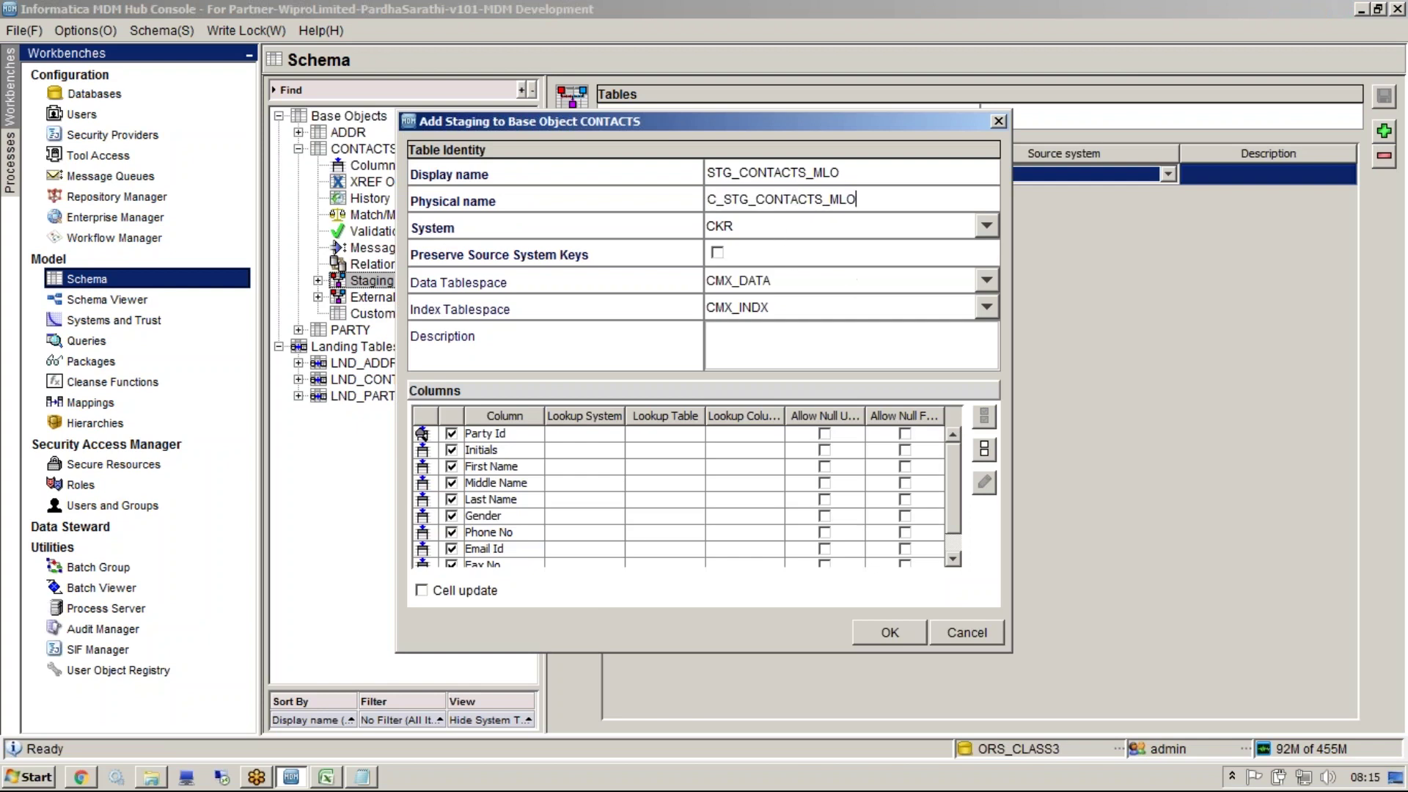
# Set source system MLO and look up Party Id on MLO's Party Cross-Reference Primary Key Source Object
pyautogui.click(771, 225)
pyautogui.click(760, 271)
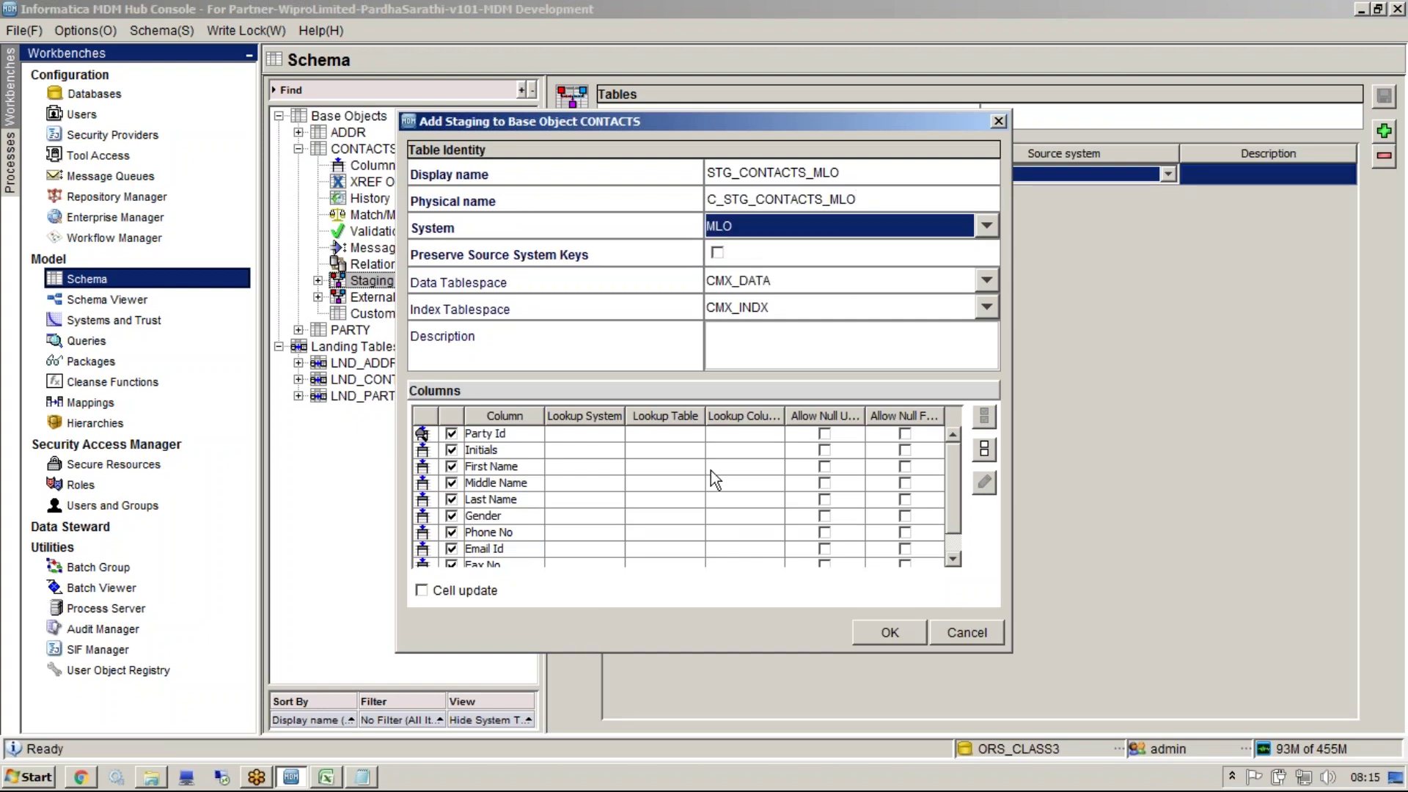
pyautogui.click(767, 433)
pyautogui.click(985, 484)
pyautogui.click(649, 353)
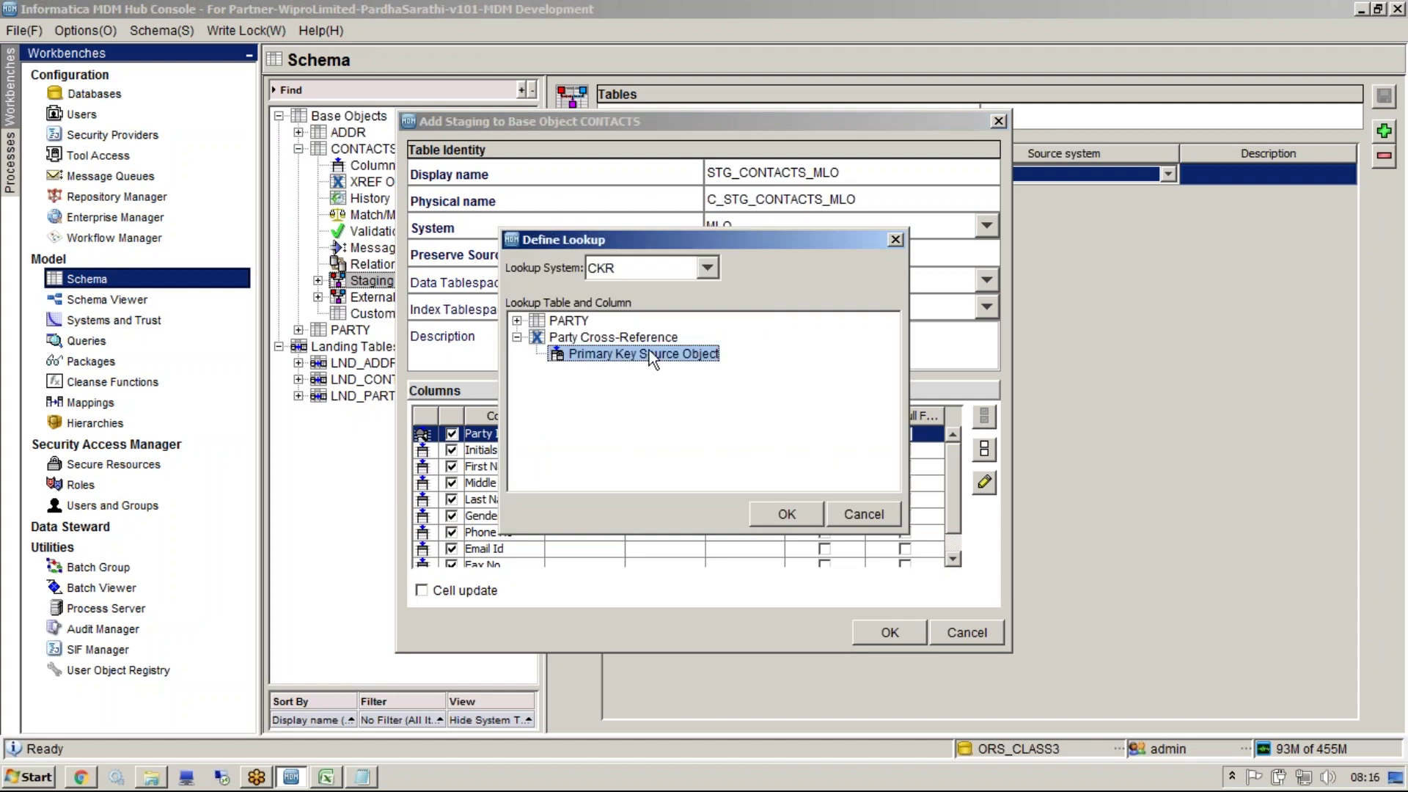
pyautogui.click(667, 272)
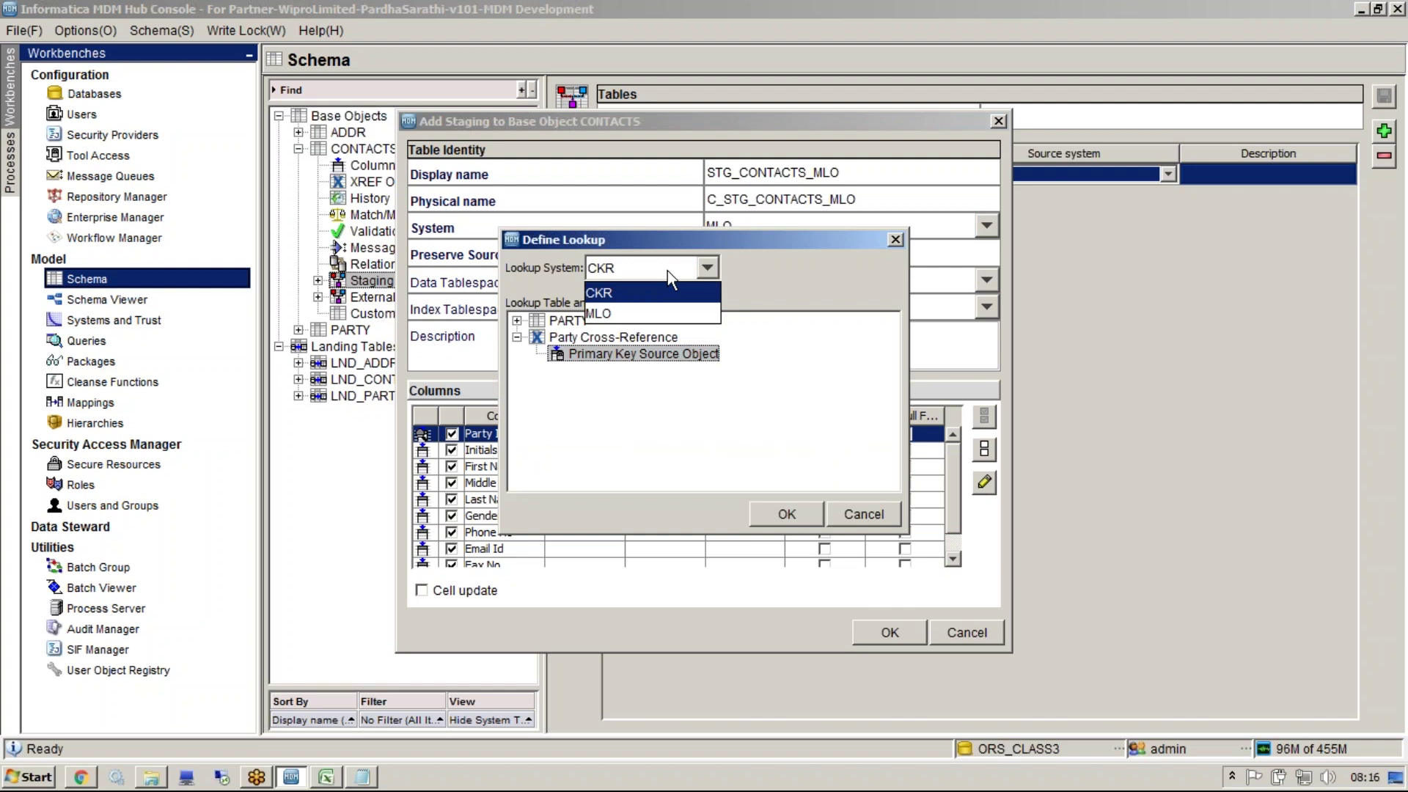
pyautogui.click(602, 313)
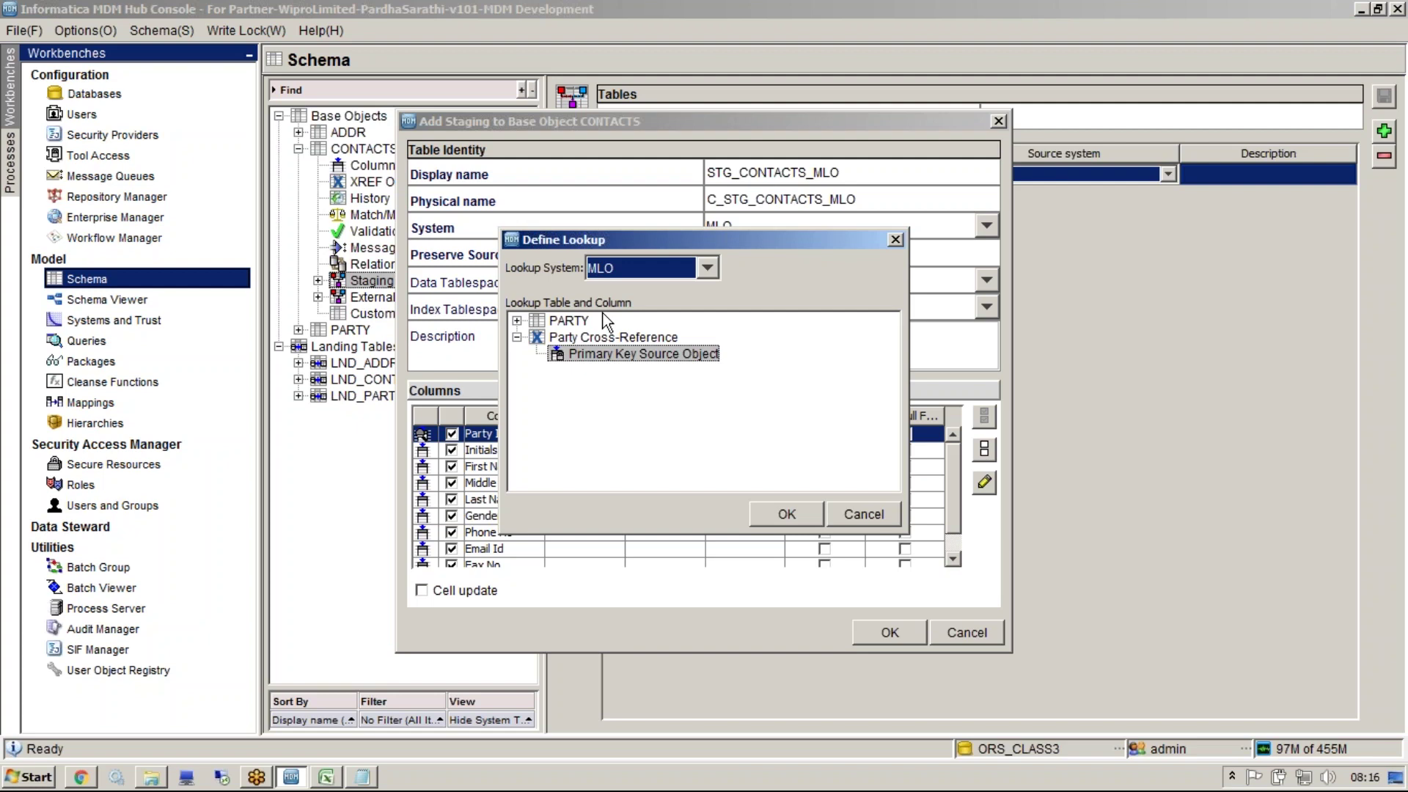
pyautogui.click(796, 514)
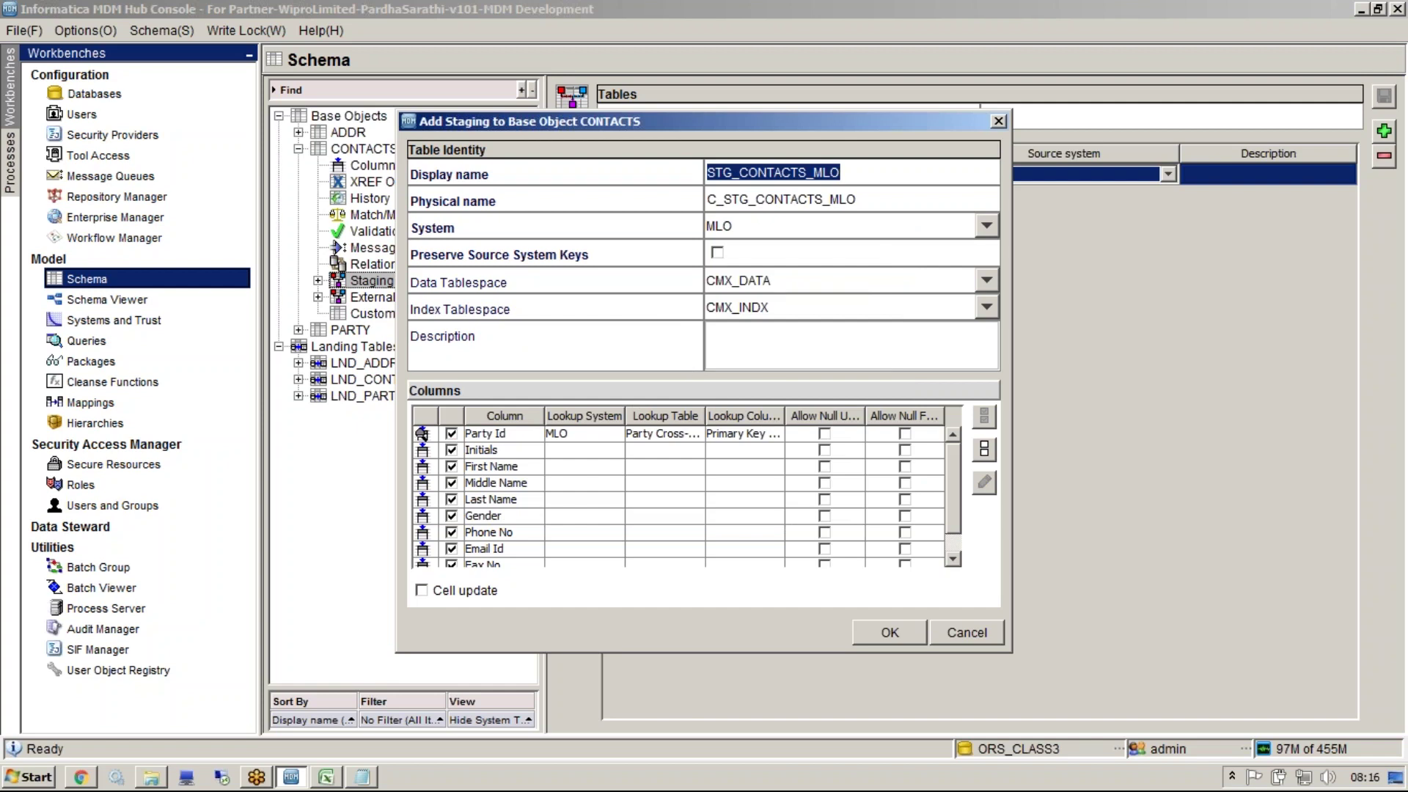
# Recheck the Party Id lookup and save STG_CONTACTS_MLO
pyautogui.click(785, 437)
pyautogui.click(984, 484)
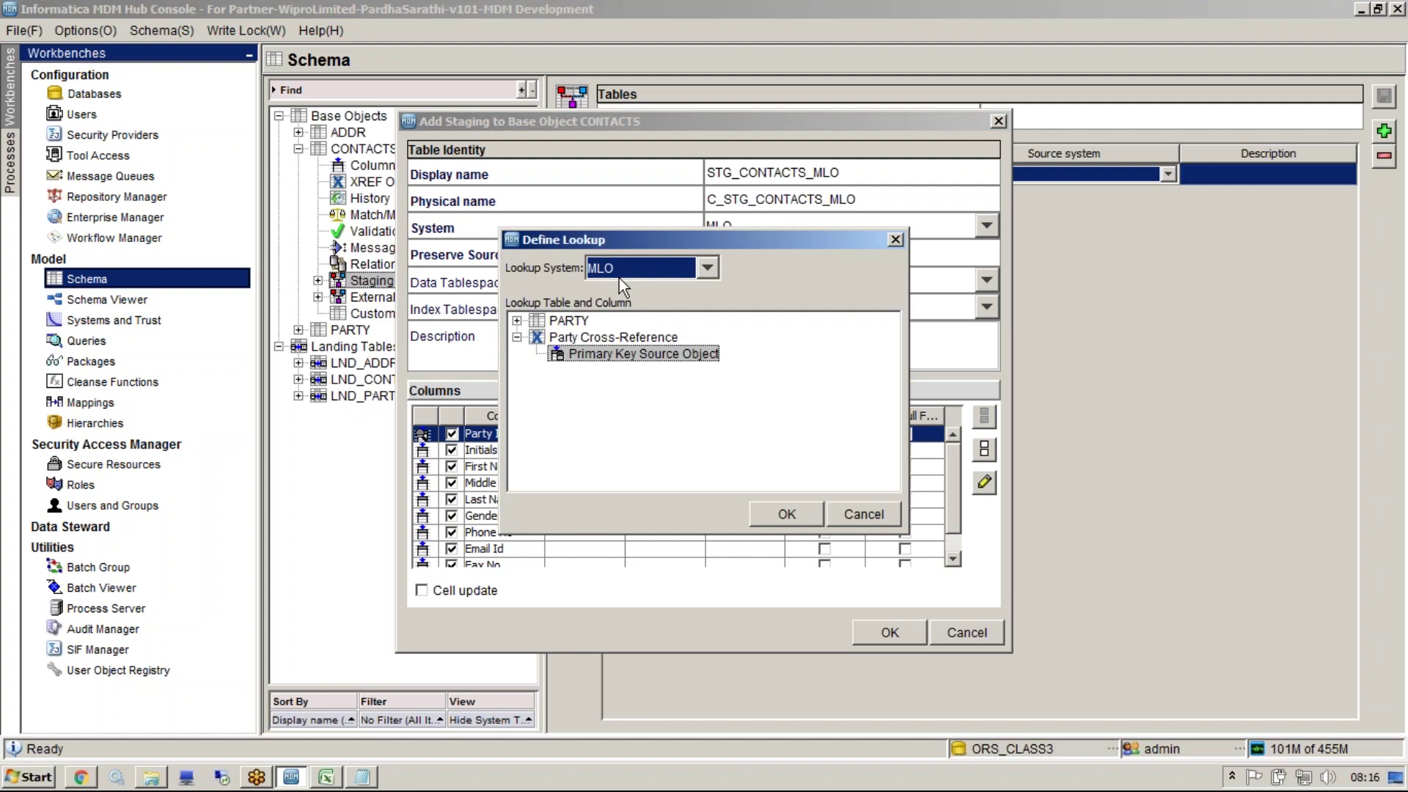
pyautogui.click(785, 515)
pyautogui.click(889, 633)
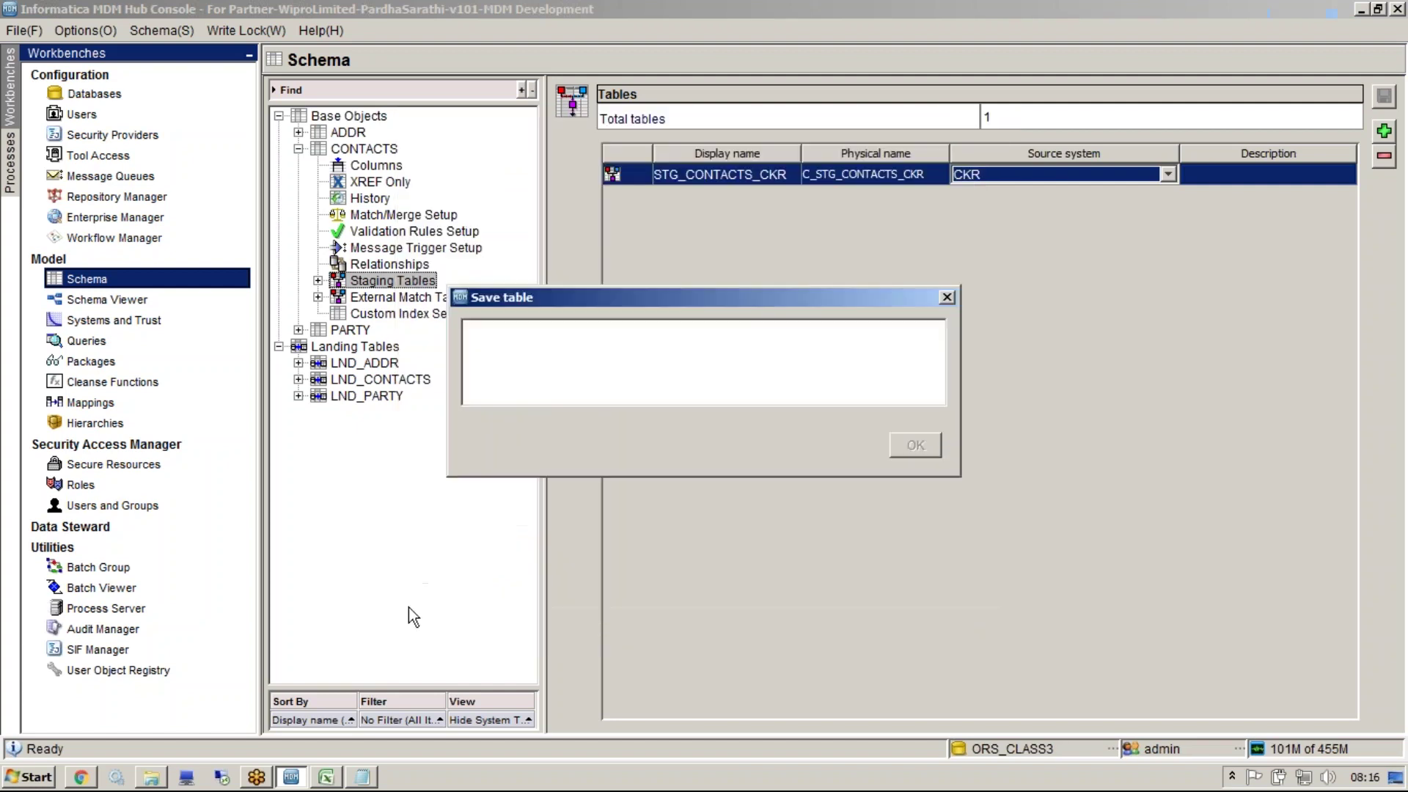
pyautogui.click(151, 777)
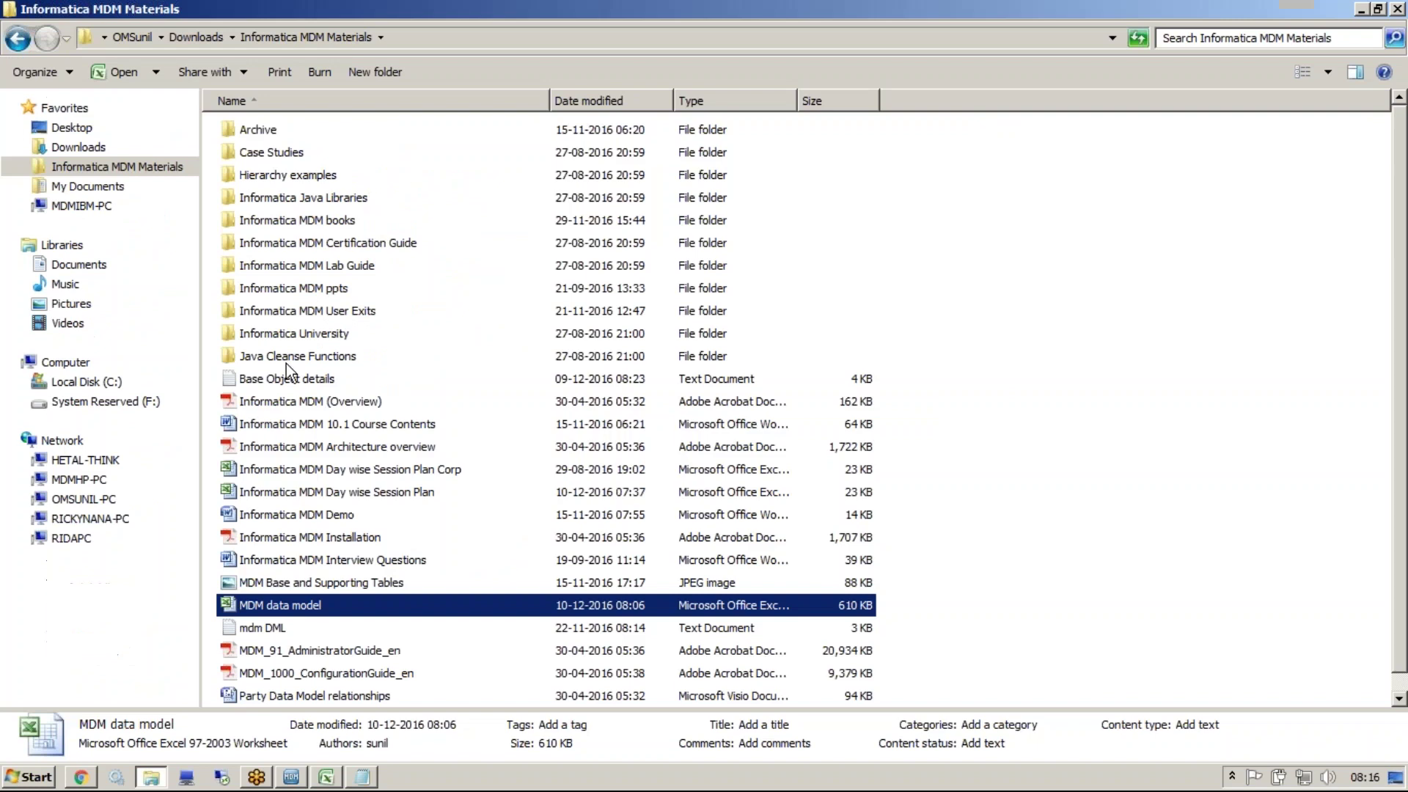
# Open Base Object details.txt and select the cross-reference lookup query near its end
pyautogui.doubleClick(297, 371)
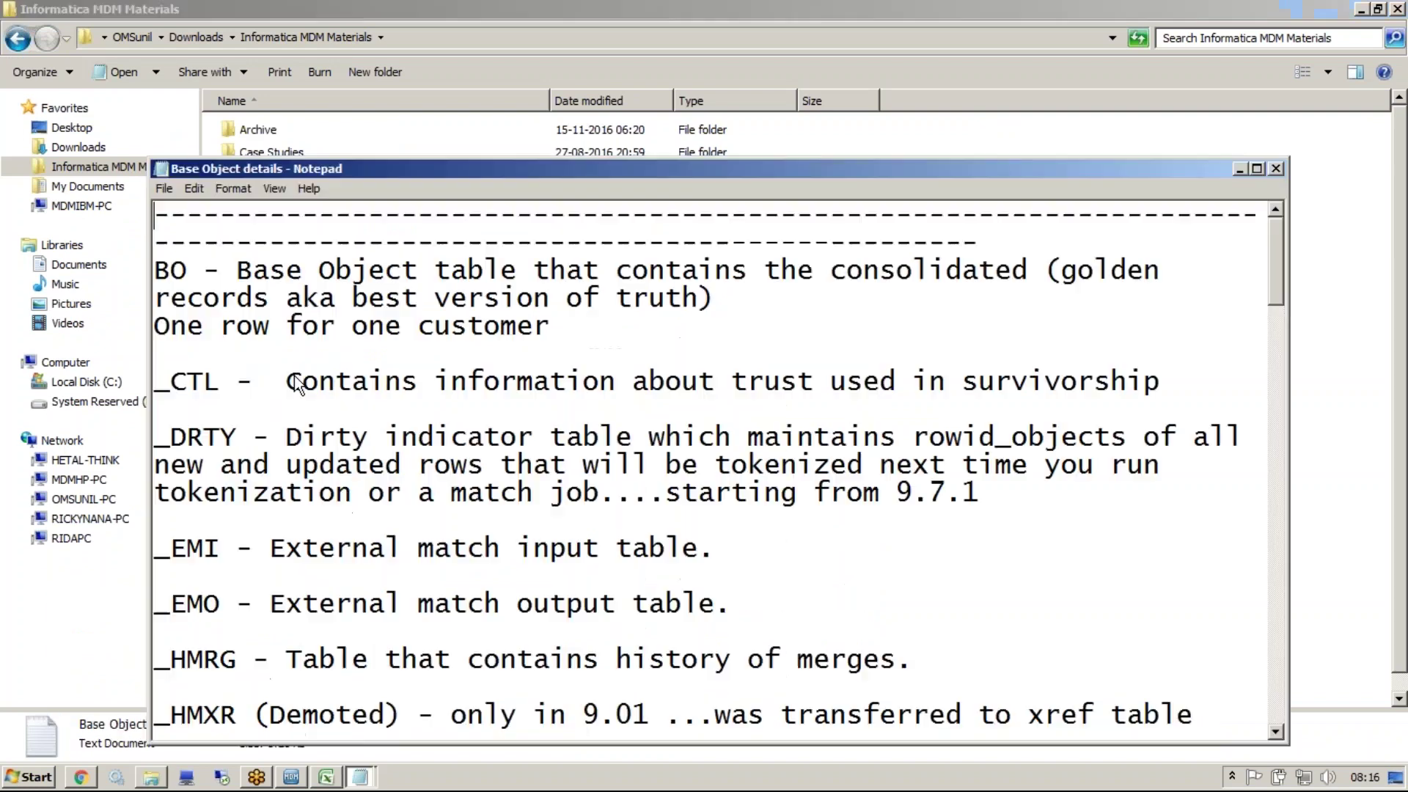
pyautogui.doubleClick(376, 171)
pyautogui.press('pagedown')
pyautogui.scroll(-15, 504, 653)
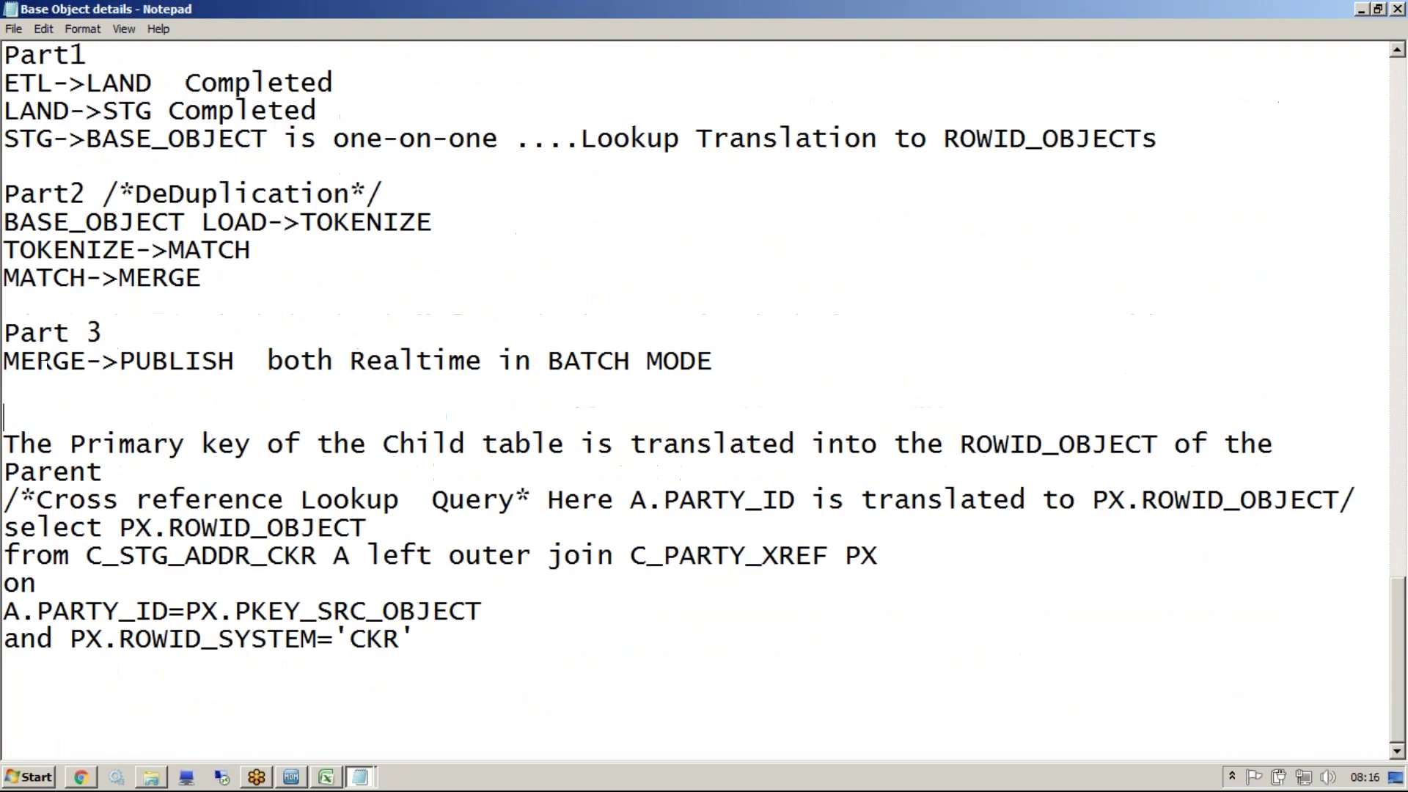
pyautogui.moveTo(503, 654); pyautogui.dragTo(5, 522)
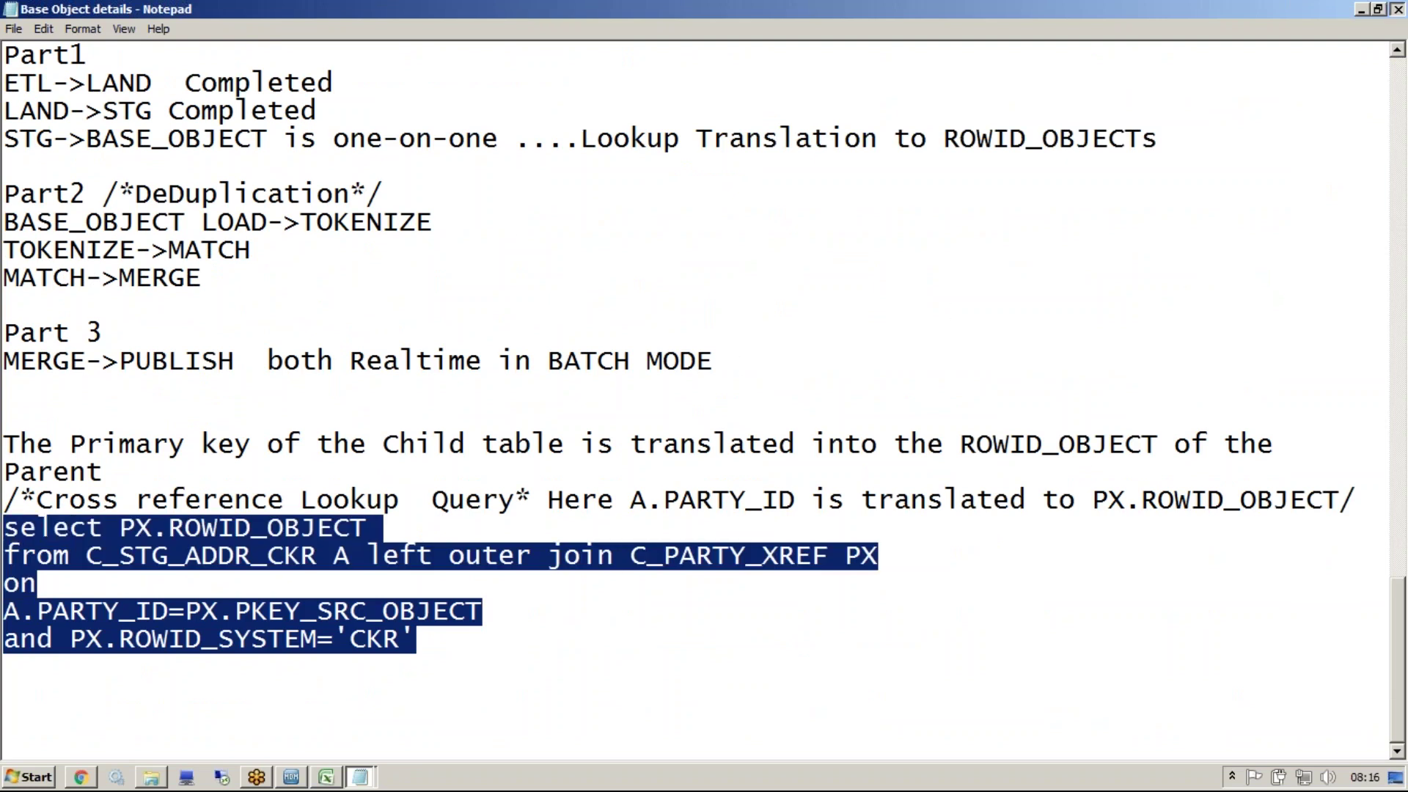
pyautogui.hotkey('alt', 'Tab')
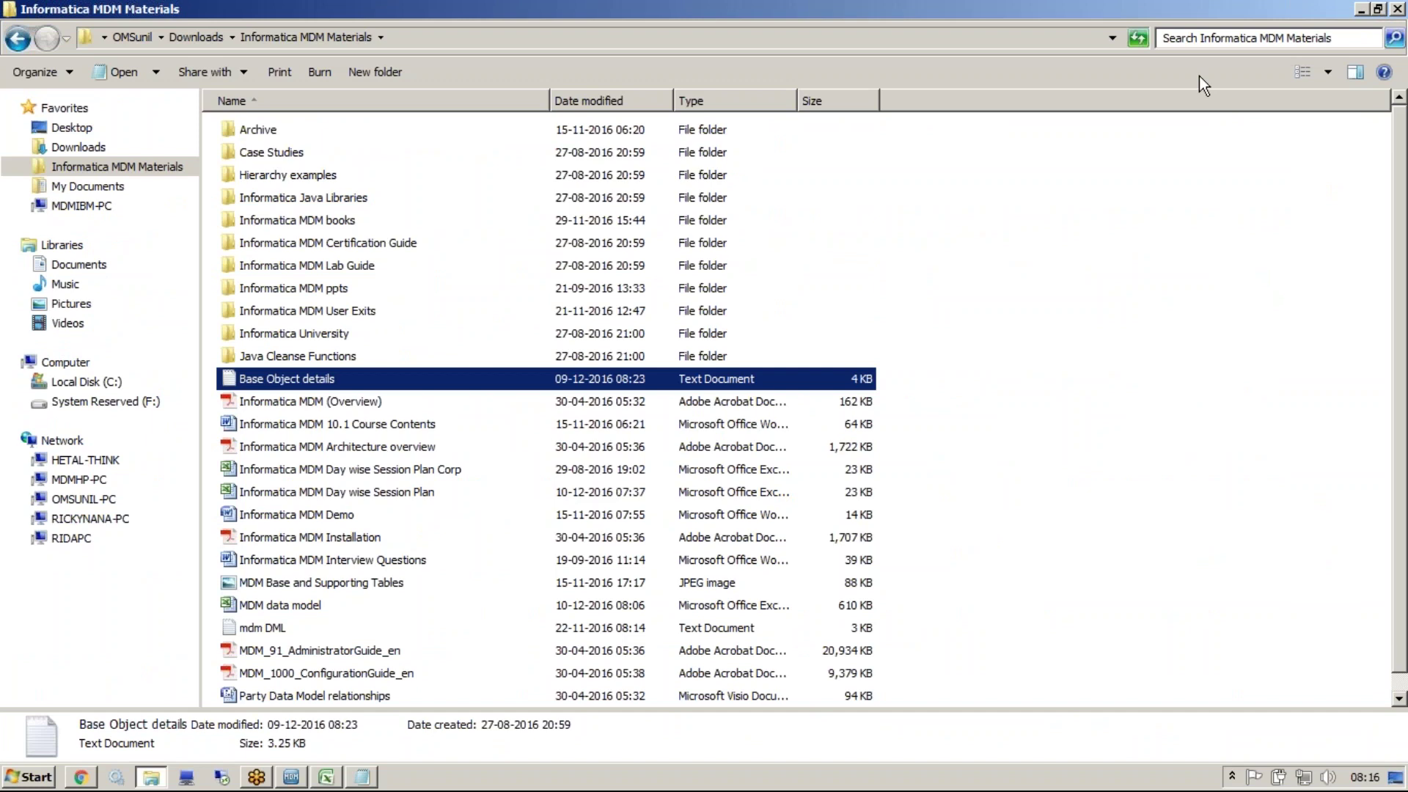
pyautogui.hotkey('alt', 'Tab')
# Start a new ADDR staging table named STG_ADDR_CKR
pyautogui.click(299, 132)
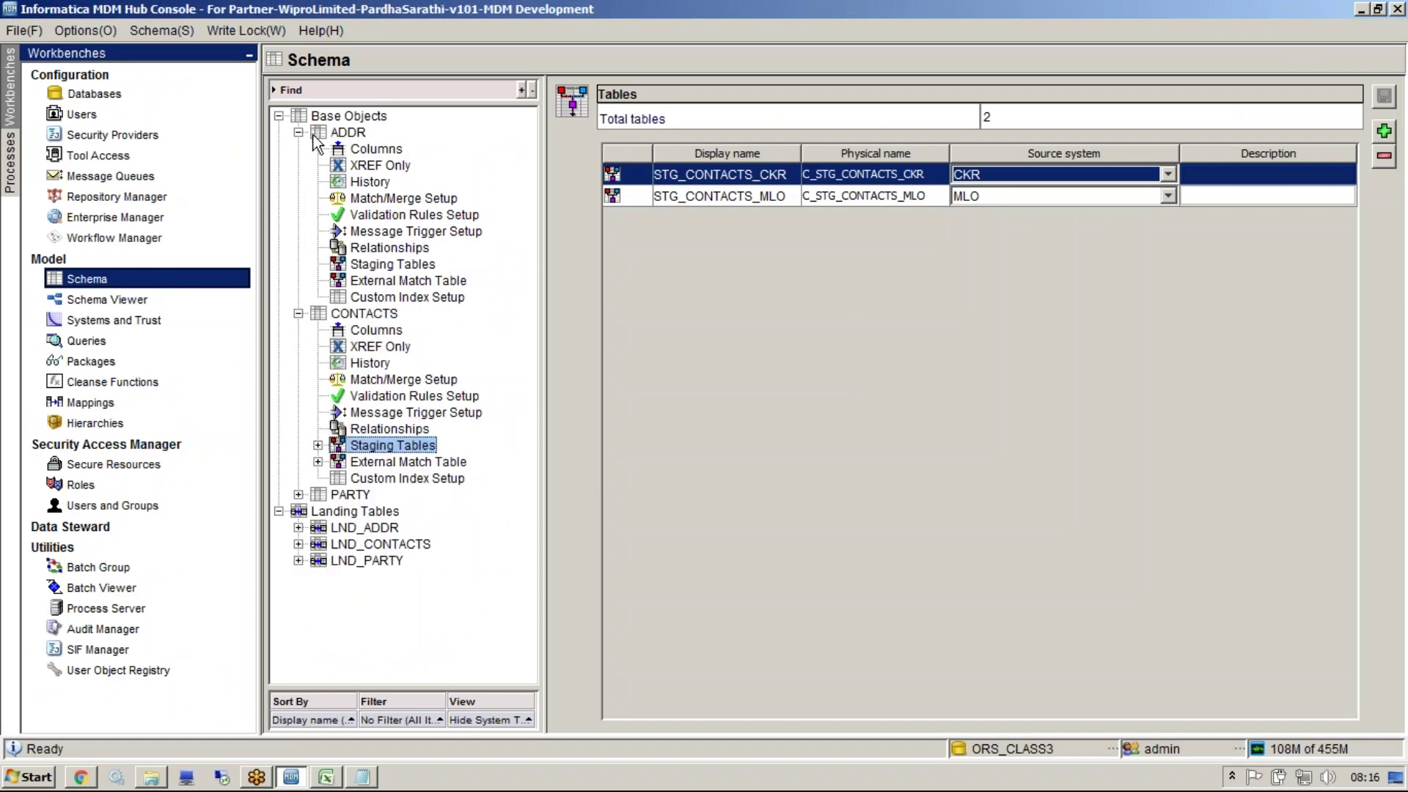
pyautogui.click(1137, 22)
pyautogui.click(382, 267)
pyautogui.rightClick(396, 267)
pyautogui.click(410, 279)
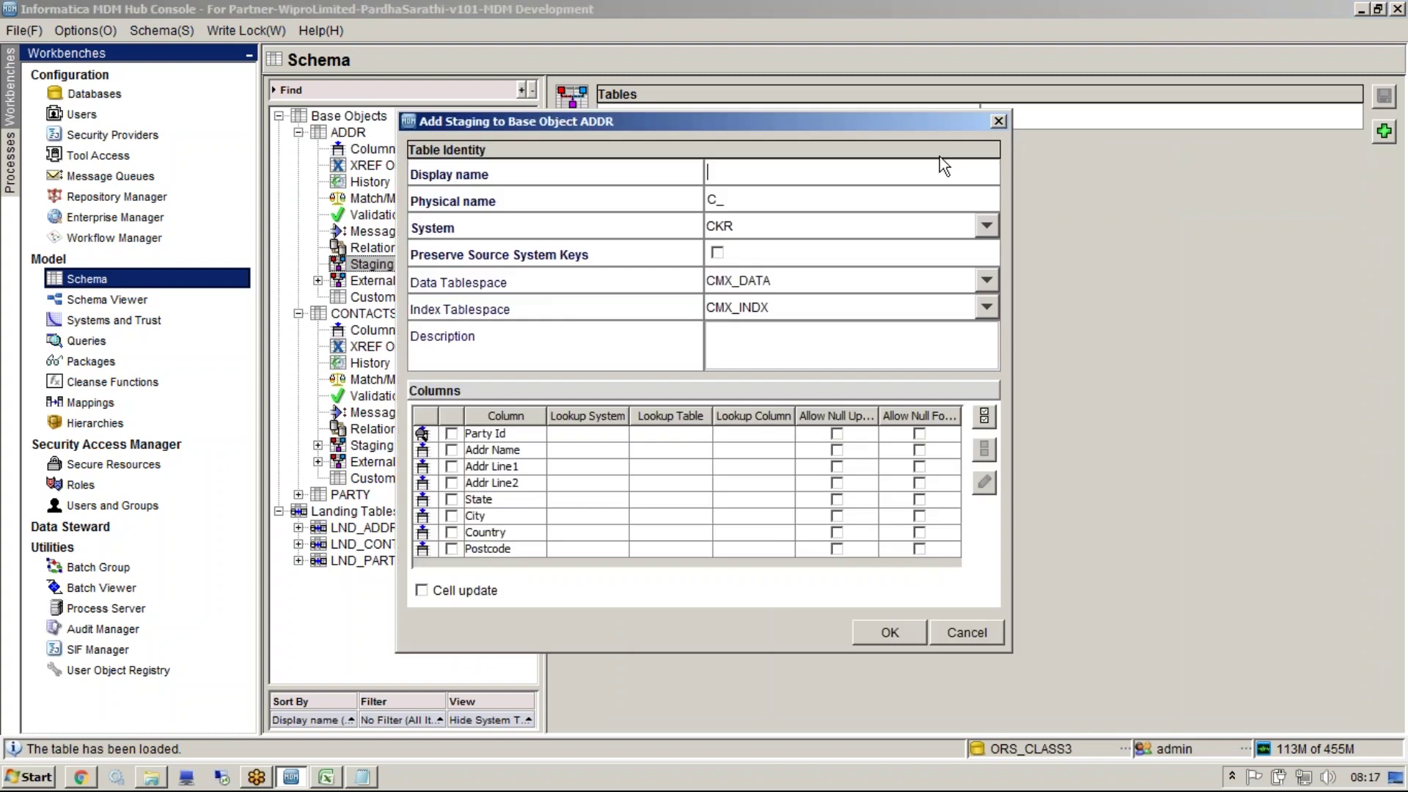
pyautogui.click(718, 176)
pyautogui.write('STG_ADDR_CKR')
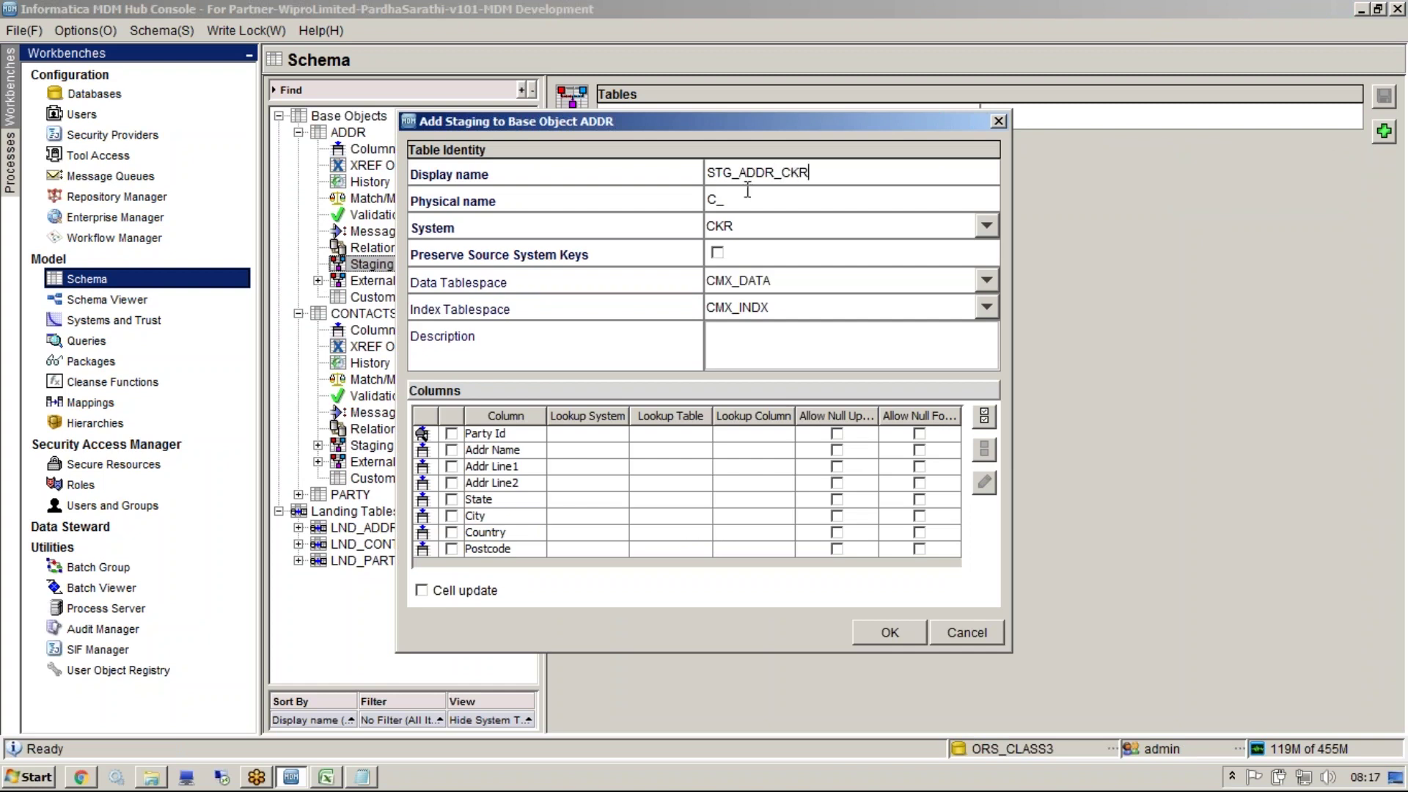
pyautogui.doubleClick(823, 180)
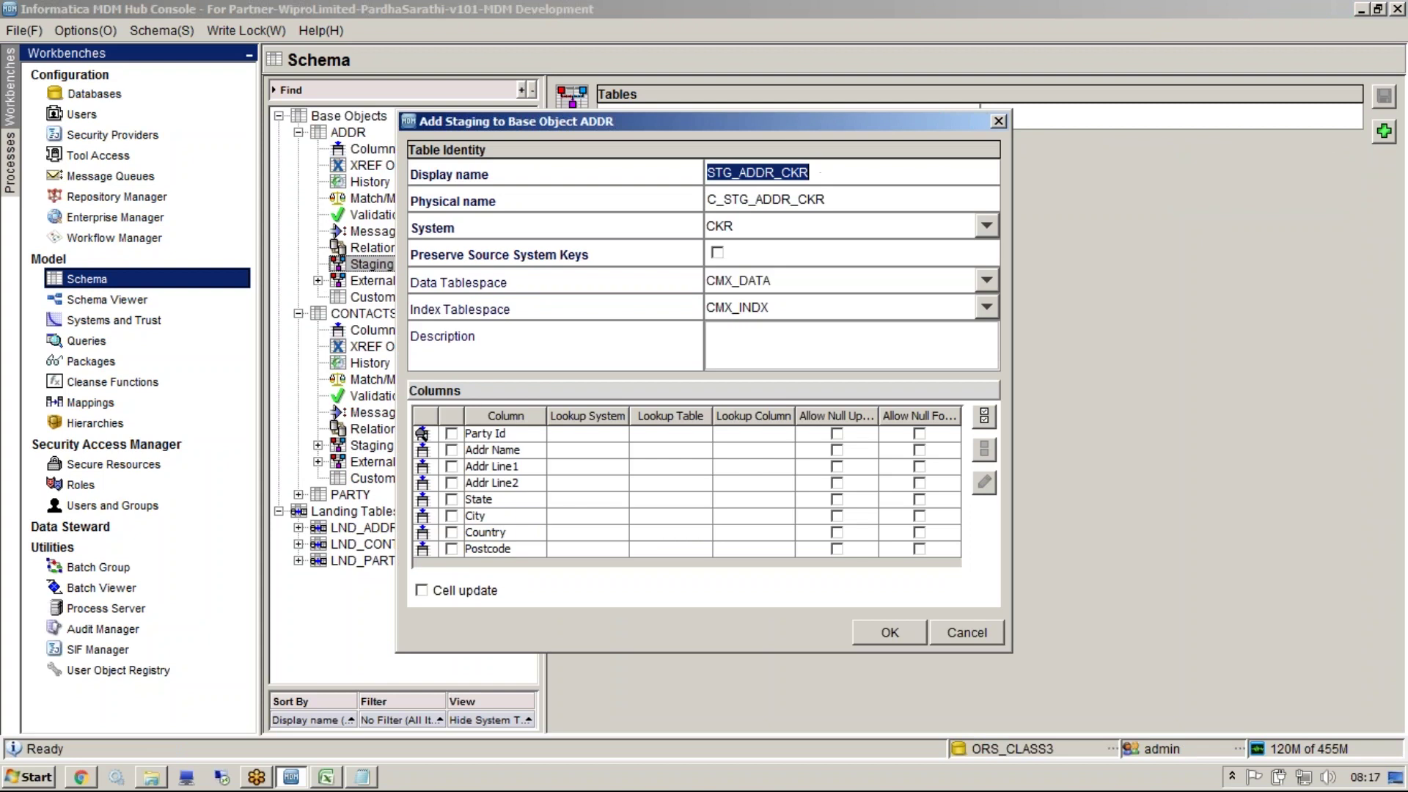
# Include all ADDR columns and select Party Id, checking the MDM data model workbook
pyautogui.click(680, 440)
pyautogui.click(983, 424)
pyautogui.click(741, 440)
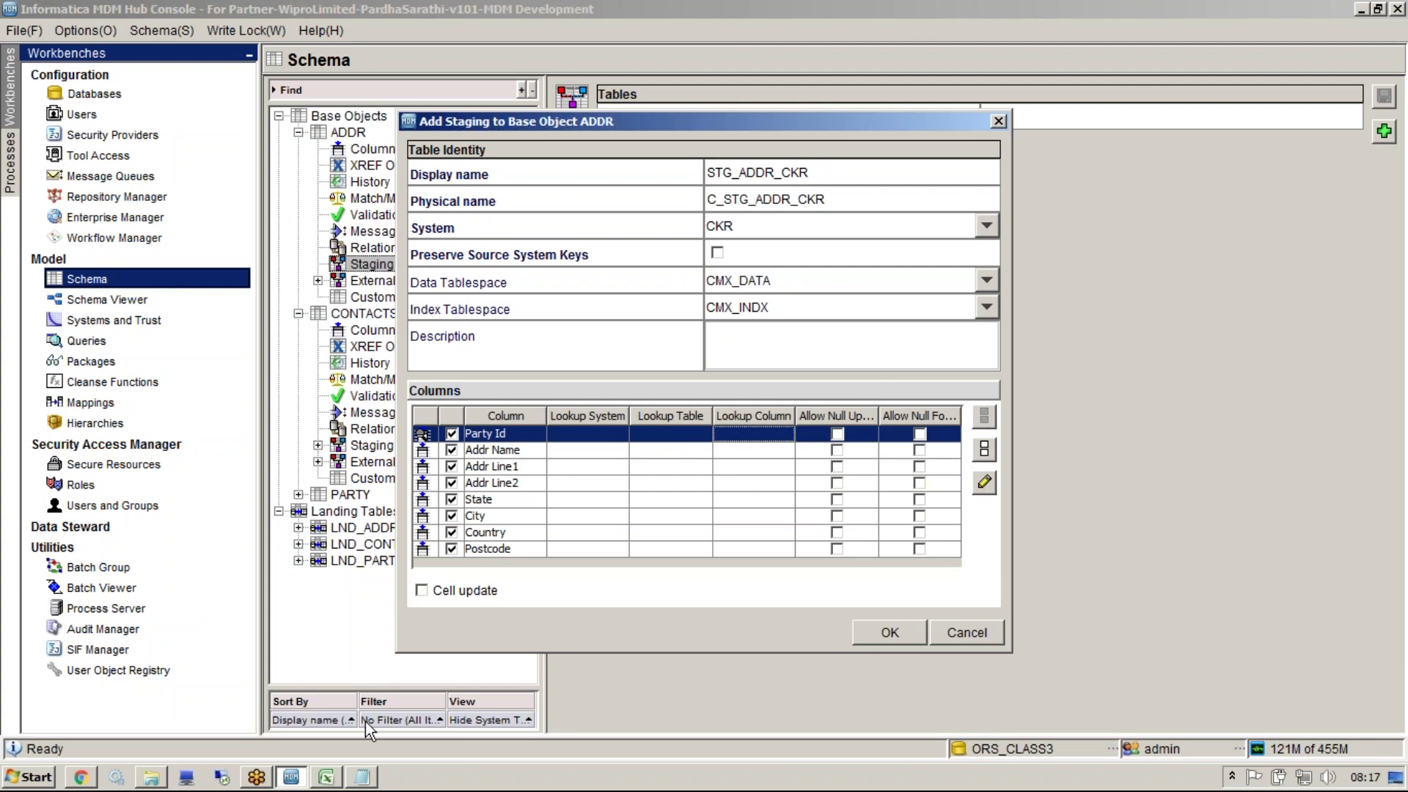
pyautogui.click(326, 778)
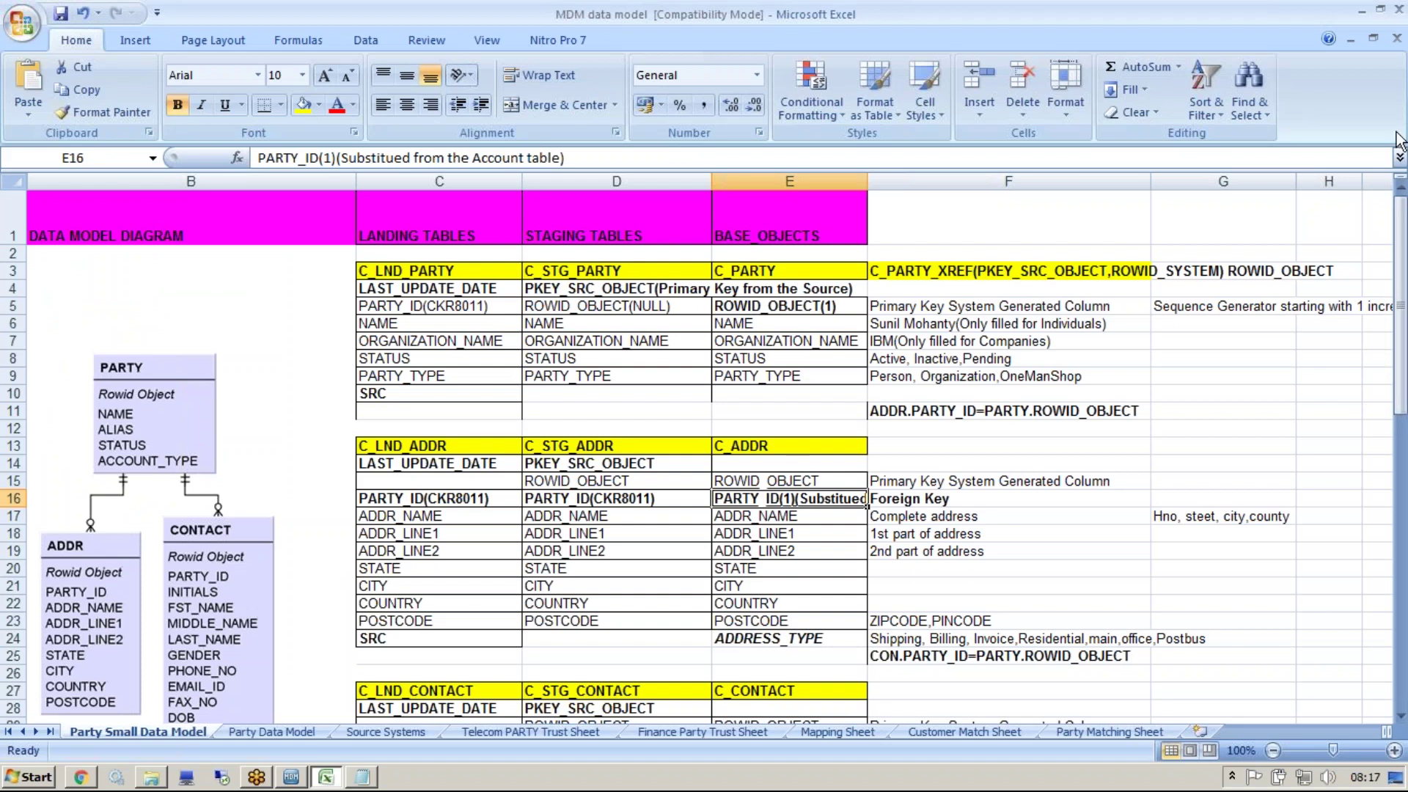
pyautogui.click(1363, 9)
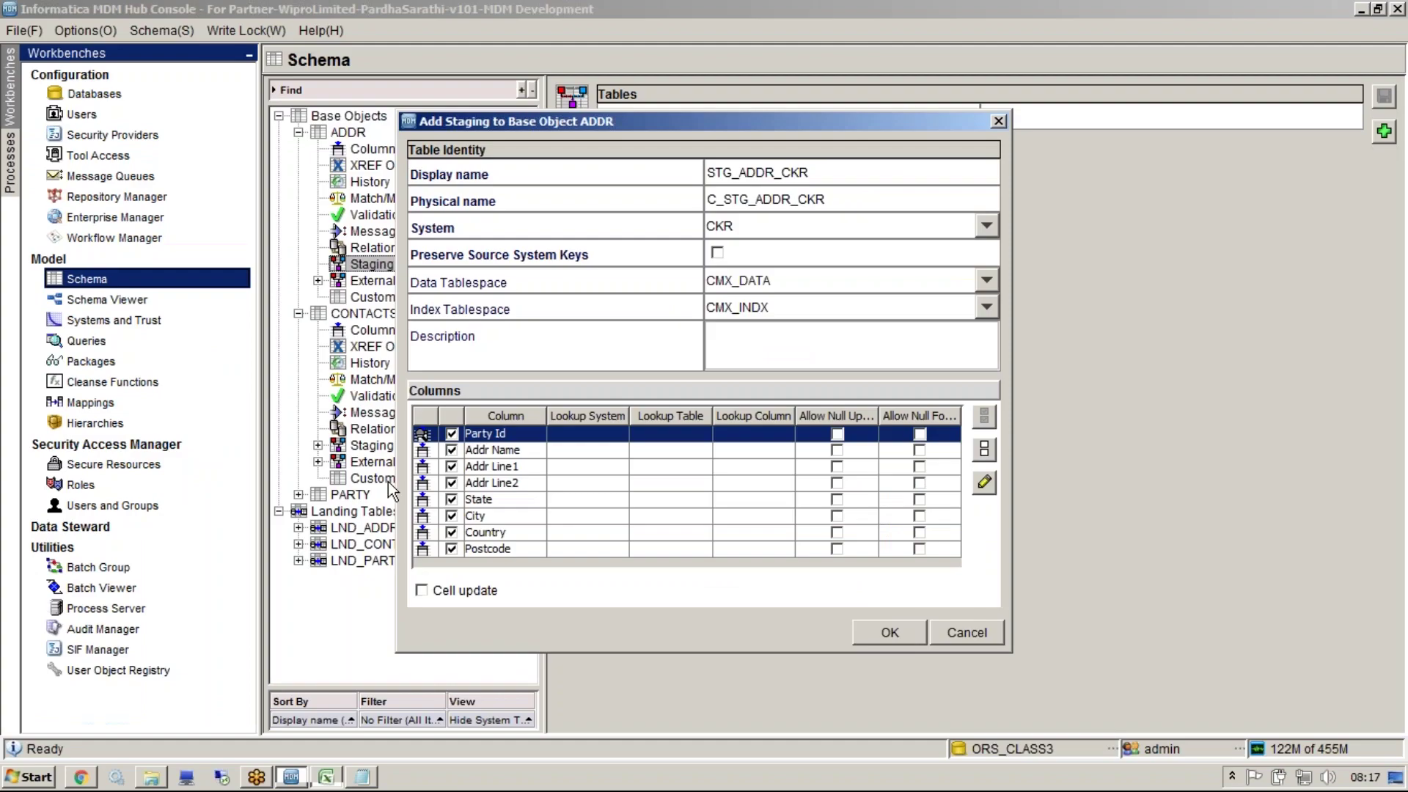
# Look up Party Id in CKR's Party Cross-Reference and save STG_ADDR_CKR
pyautogui.click(985, 481)
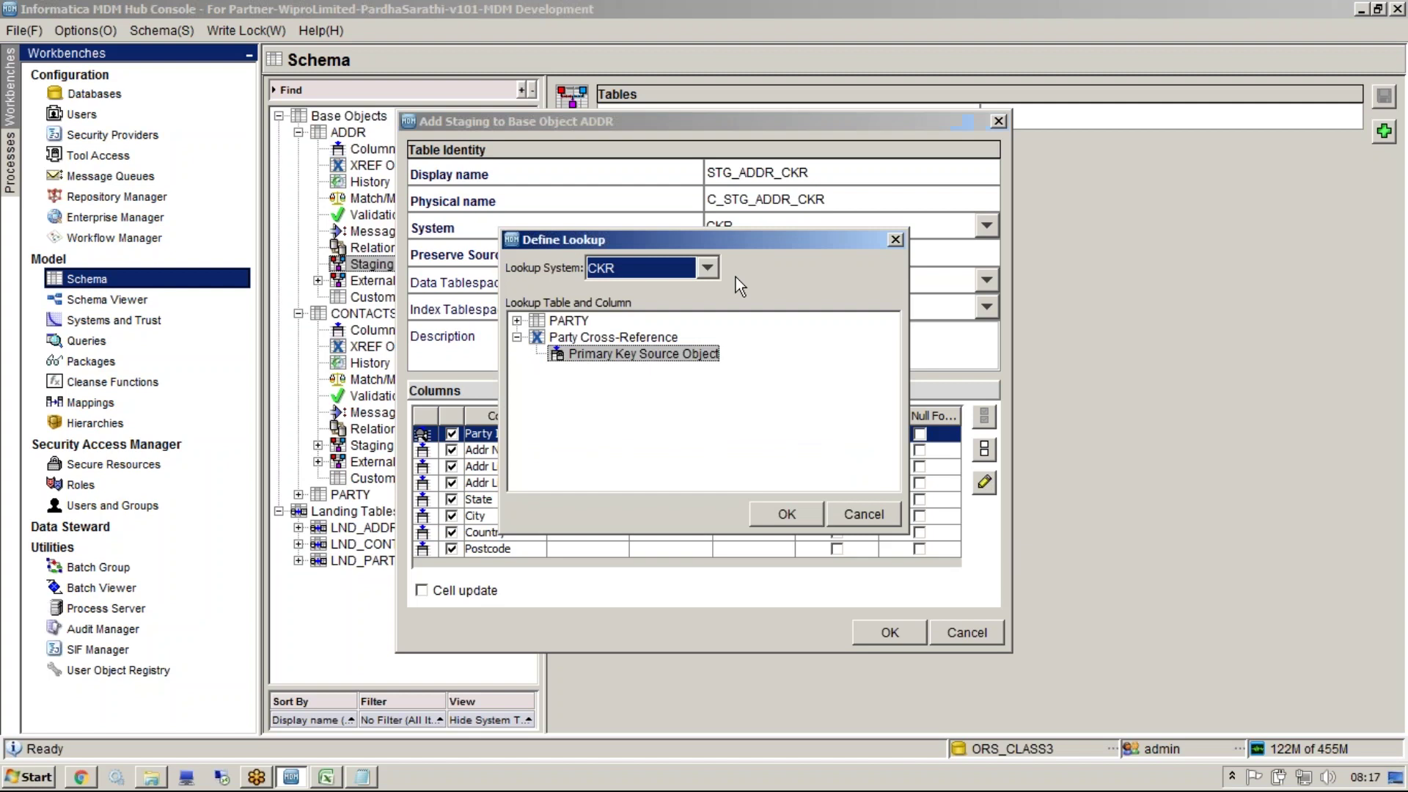
pyautogui.click(705, 266)
pyautogui.click(703, 266)
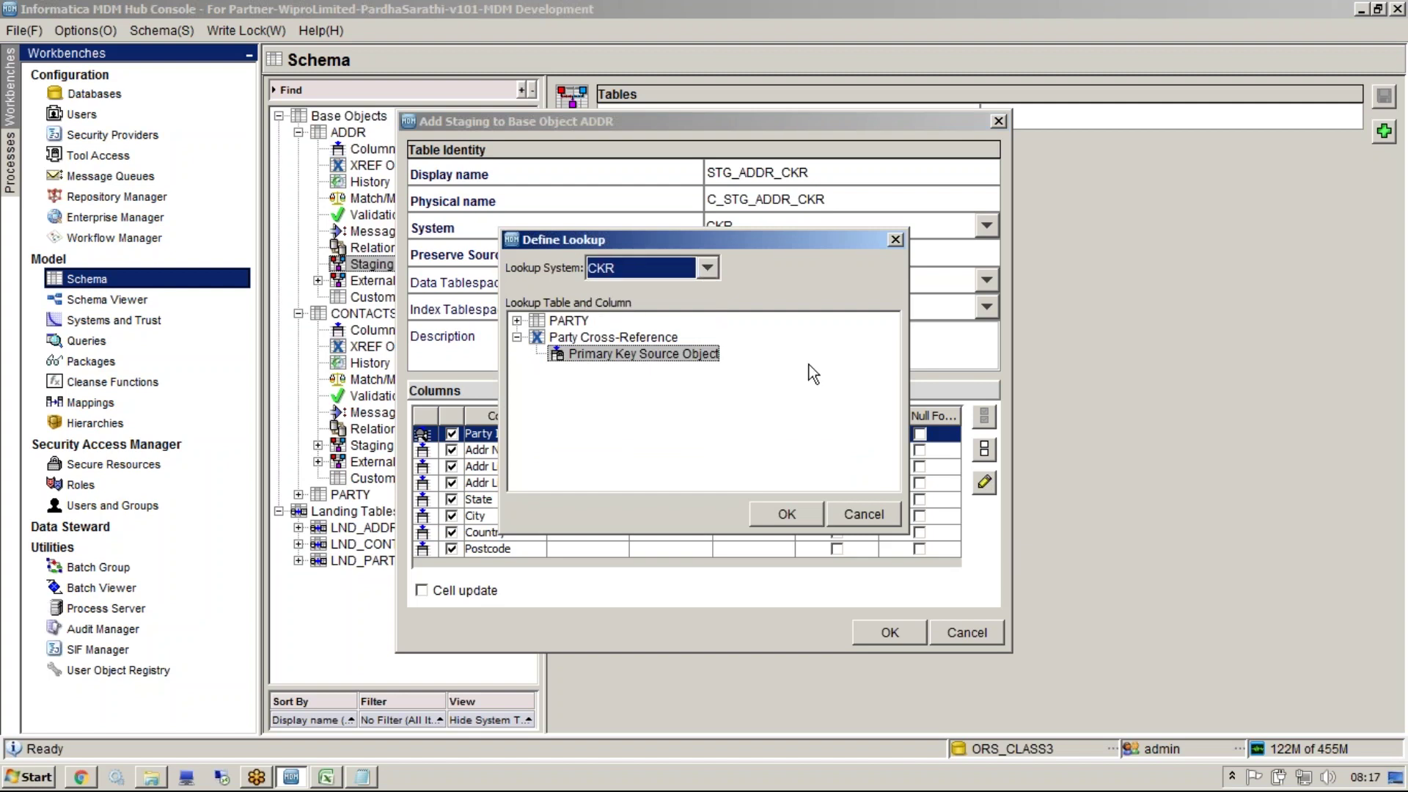
pyautogui.click(785, 510)
pyautogui.click(897, 627)
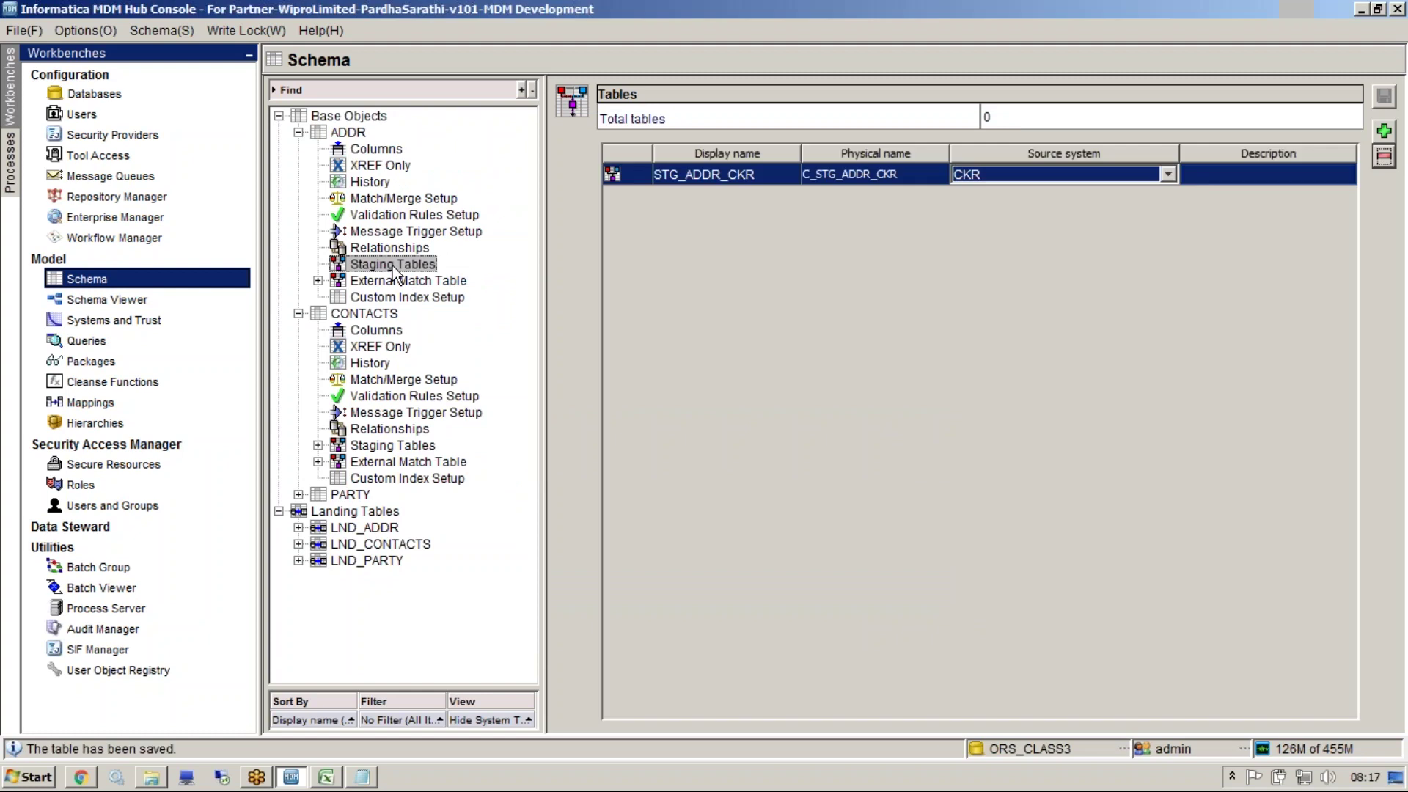
pyautogui.rightClick(404, 270)
# Start another ADDR staging table, then review the ROWID_OBJECT(1) entry in the data model workbook
pyautogui.press('Return')
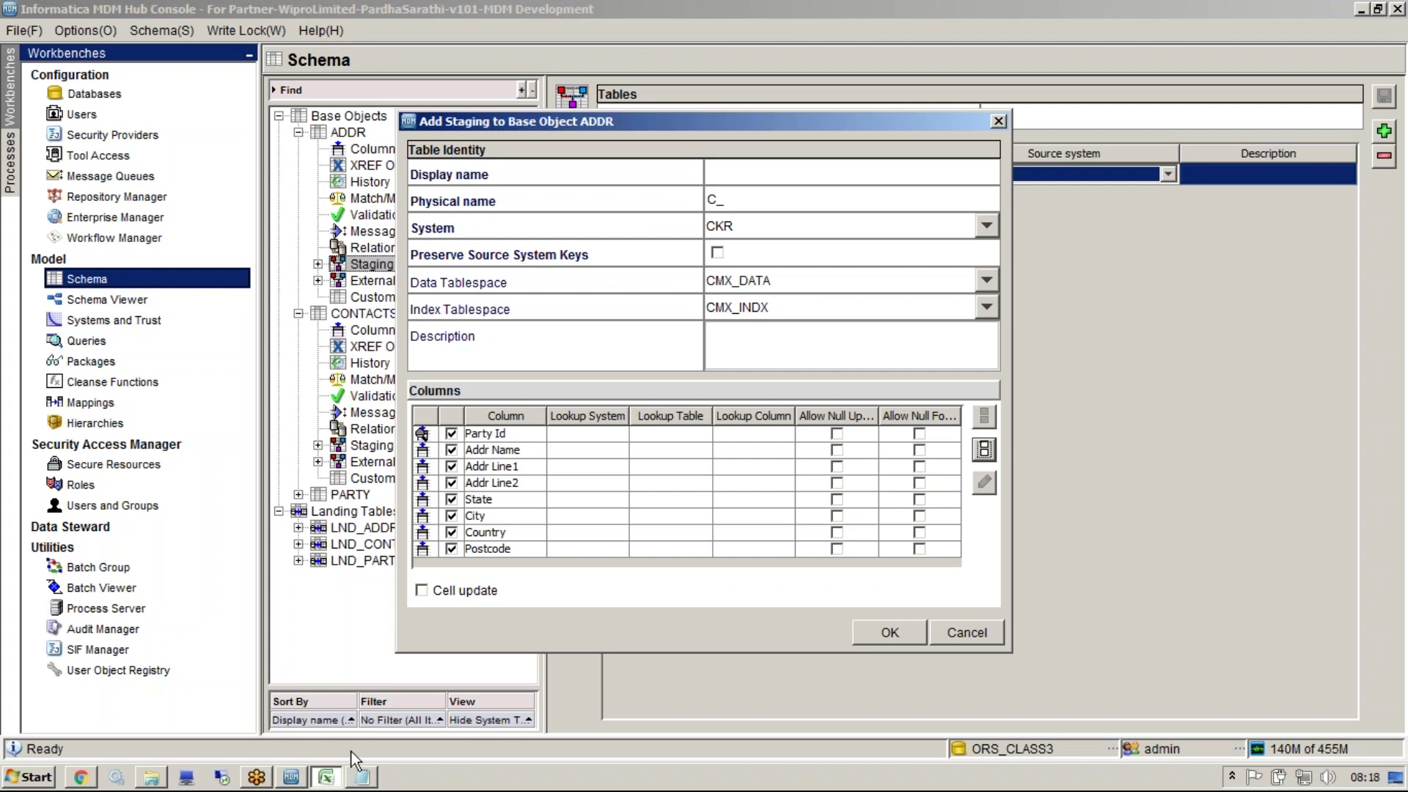
pyautogui.click(327, 776)
pyautogui.click(804, 312)
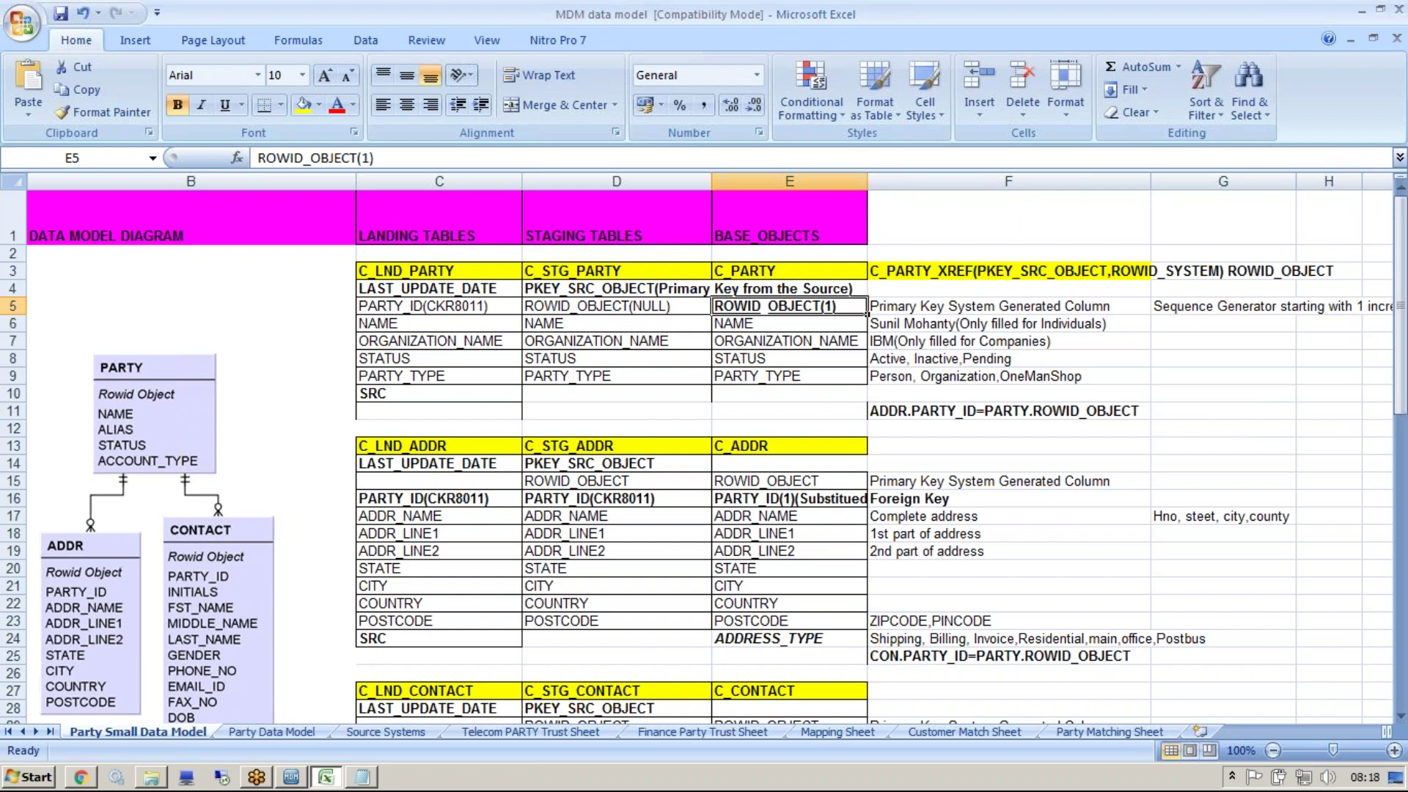
# Preserve source system keys with highest reserved key 200000
pyautogui.hotkey('alt', 'Tab')
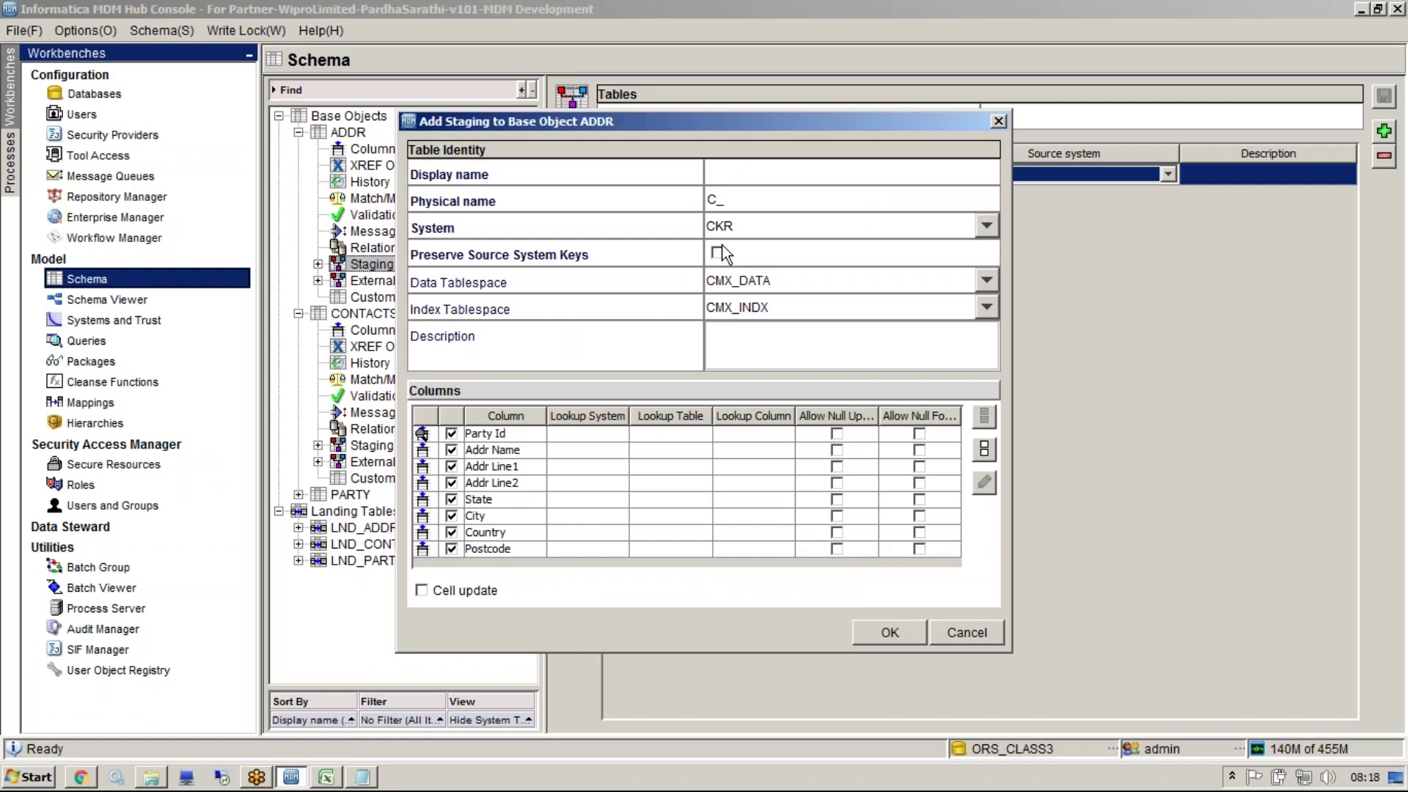
pyautogui.click(717, 252)
pyautogui.click(733, 282)
pyautogui.write('2')
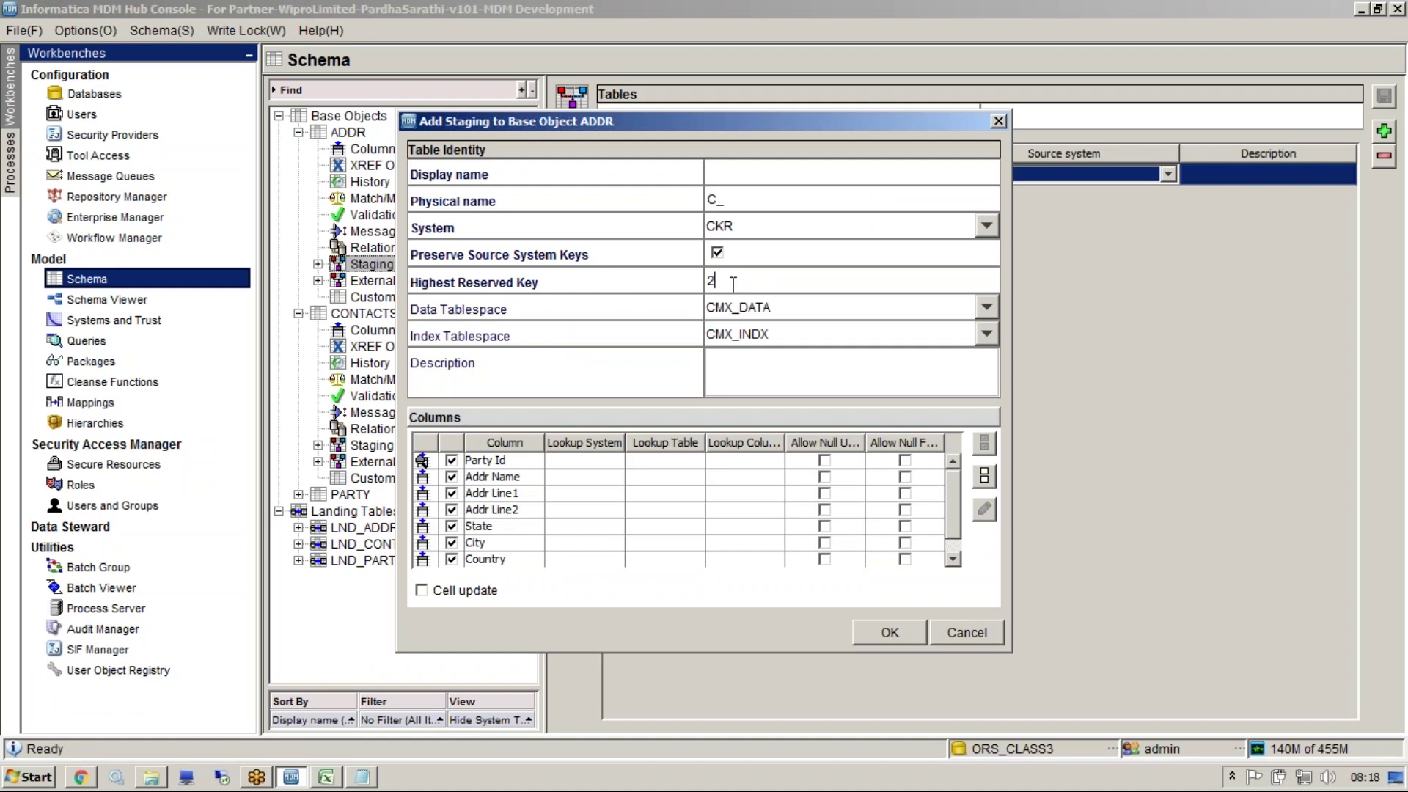
pyautogui.write('00000')
# Name the staging table 'as' after the missing physical-name warning and save it
pyautogui.click(892, 635)
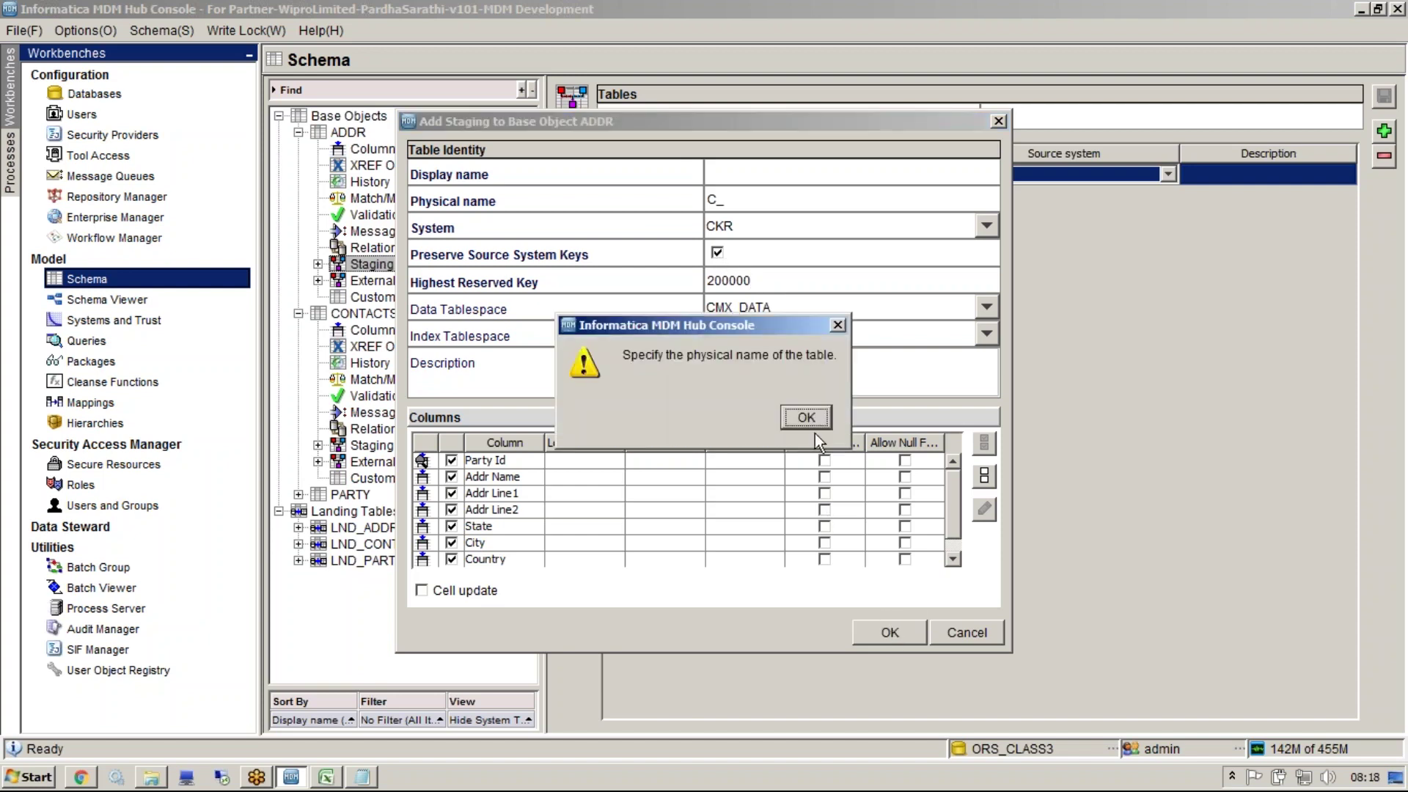
pyautogui.click(806, 417)
pyautogui.click(750, 175)
pyautogui.write('as')
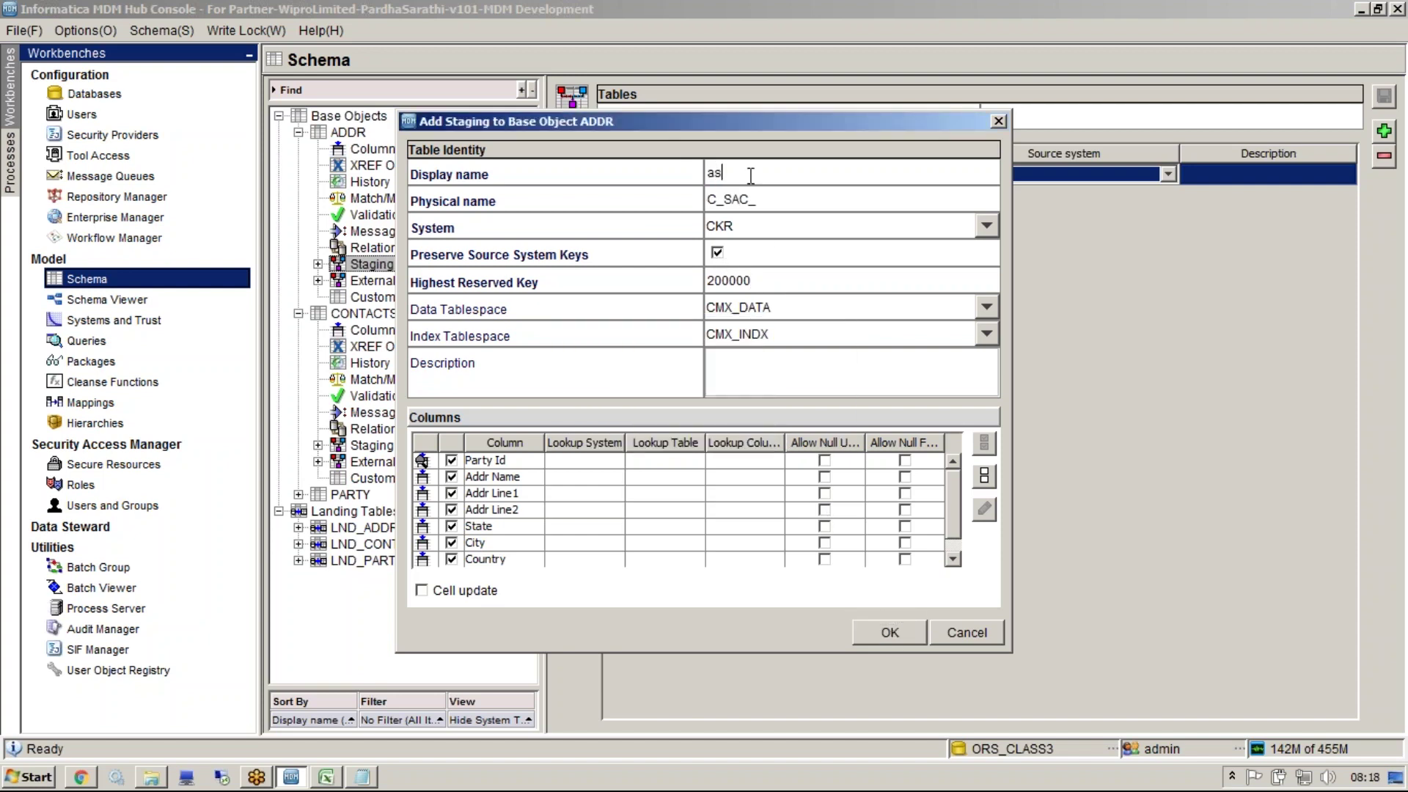
pyautogui.click(895, 631)
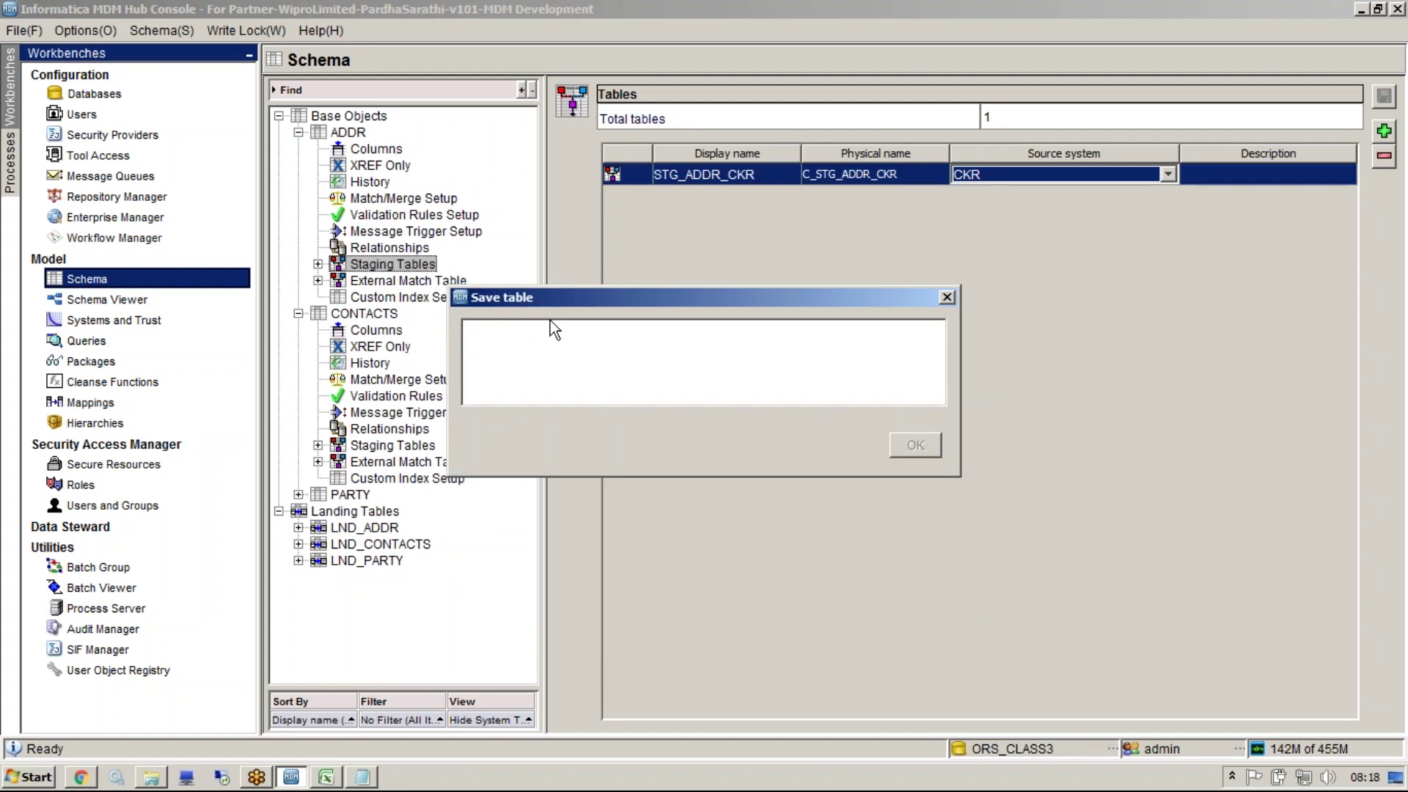
pyautogui.rightClick(420, 265)
# Abandon the new staging form and review the 'as' and STG_ADDR_CKR properties, discarding changes
pyautogui.click(451, 278)
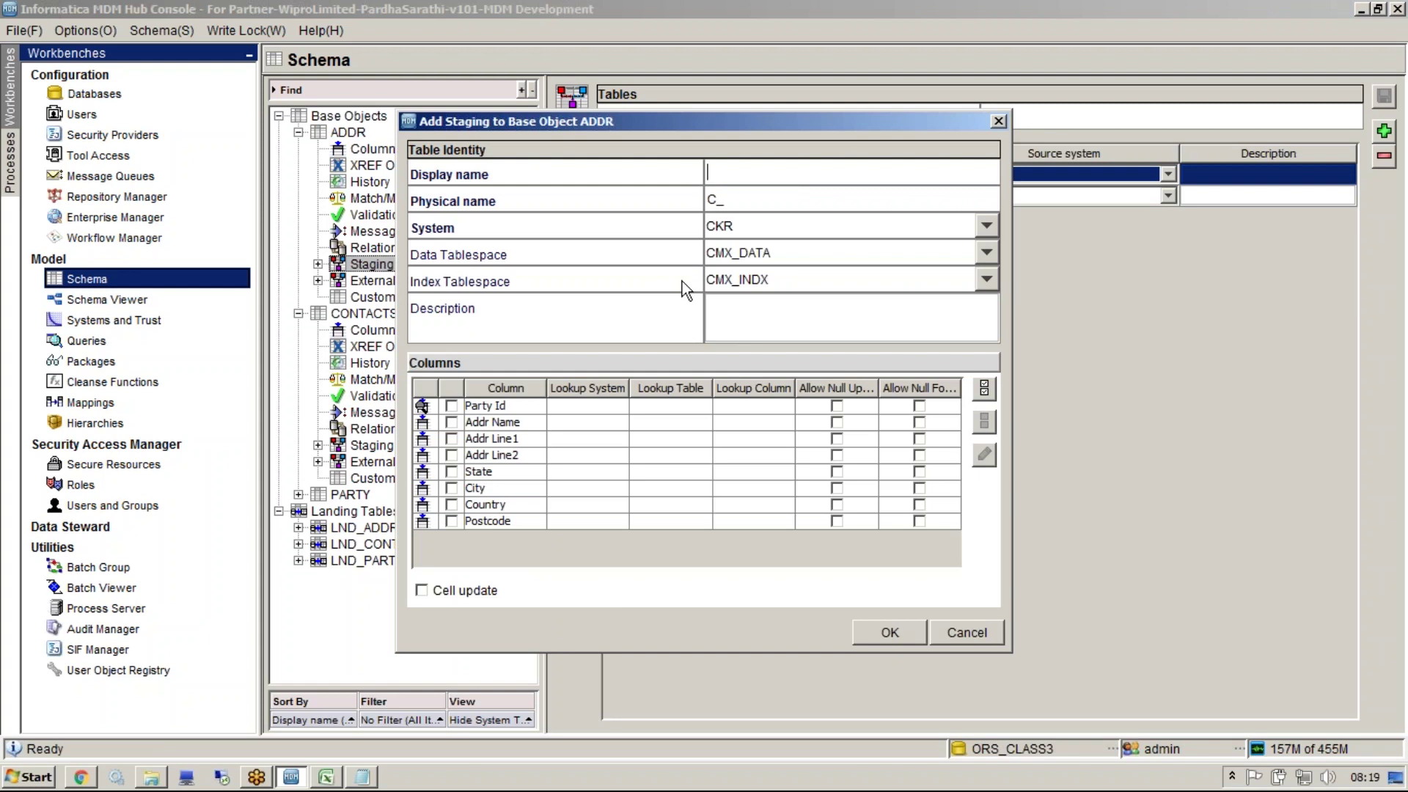
pyautogui.click(991, 639)
pyautogui.click(317, 264)
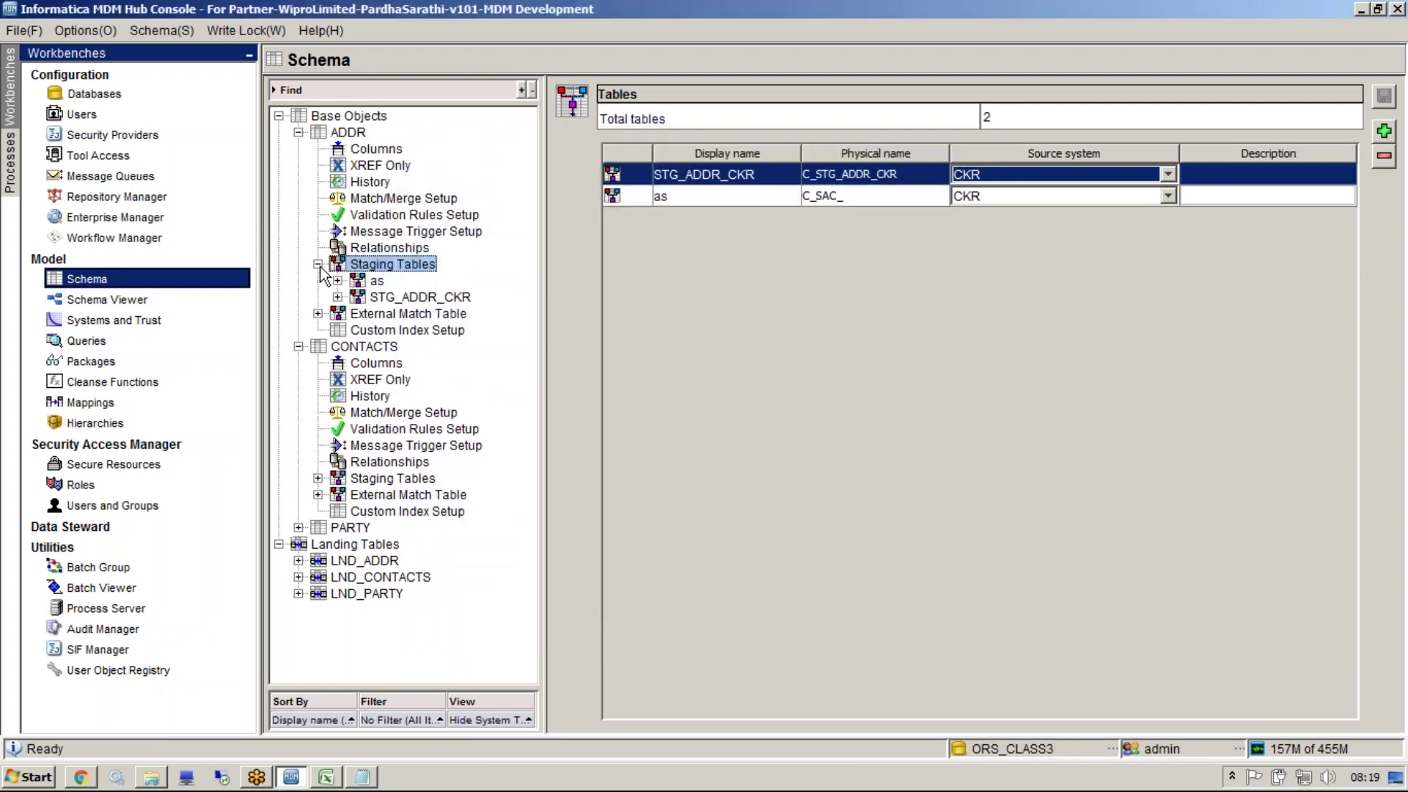
pyautogui.click(376, 281)
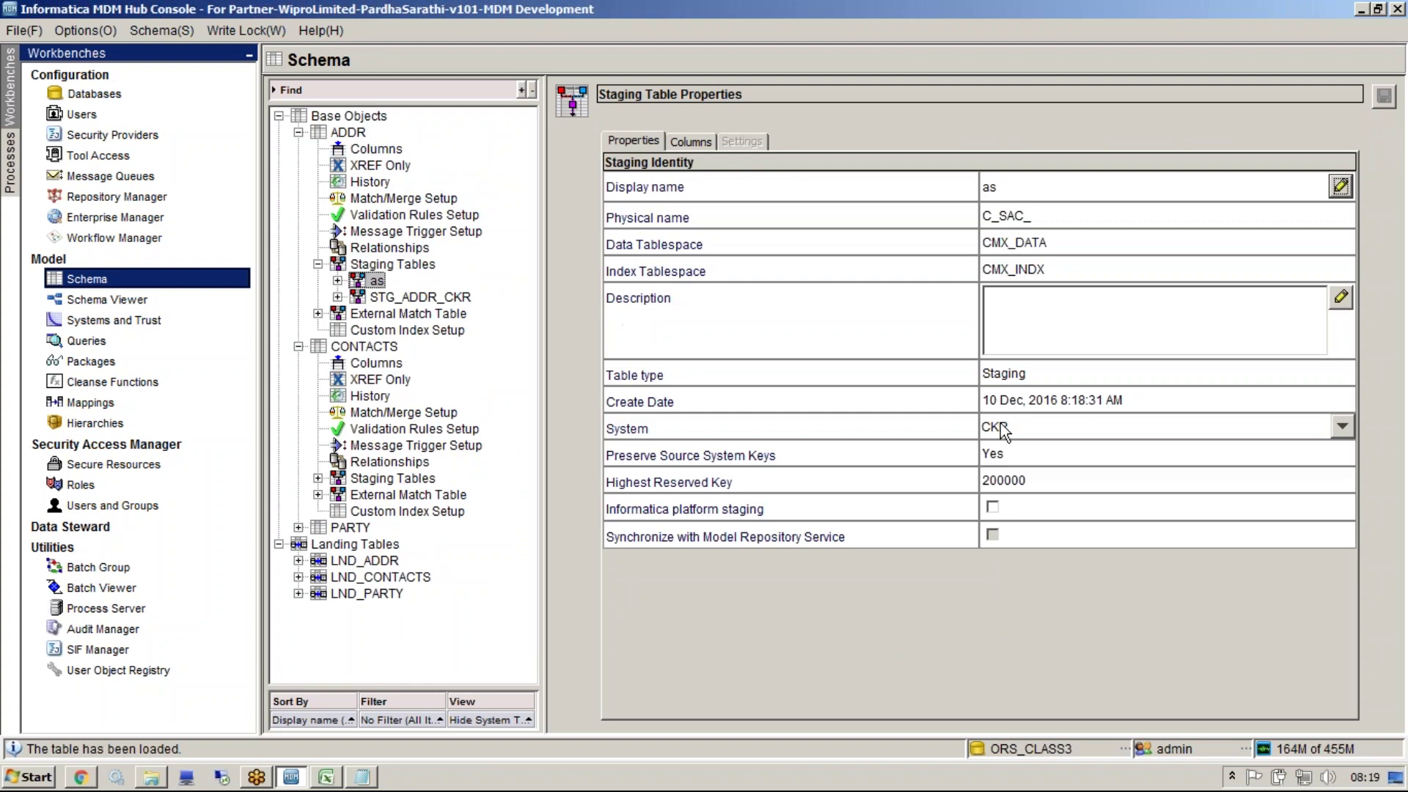
pyautogui.click(993, 506)
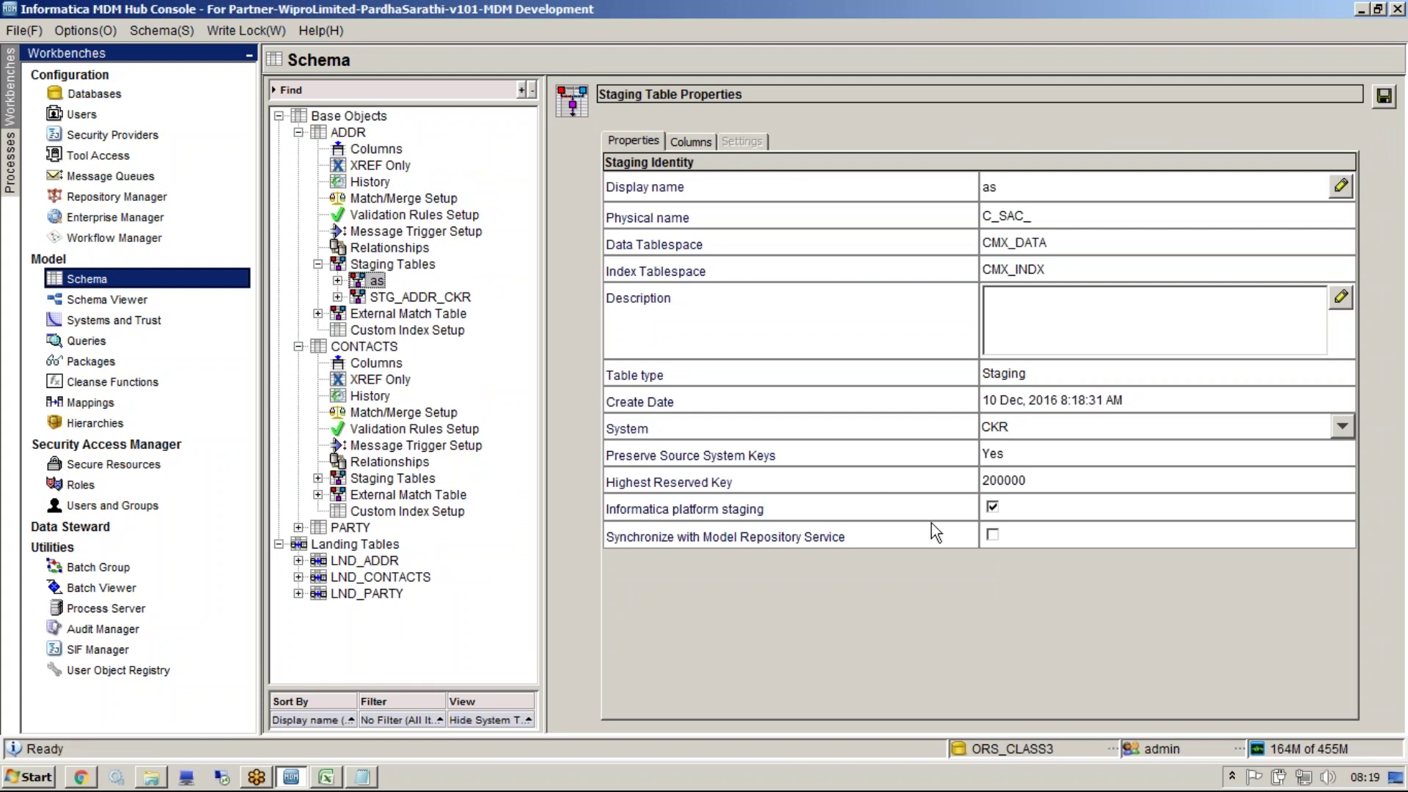
pyautogui.click(402, 299)
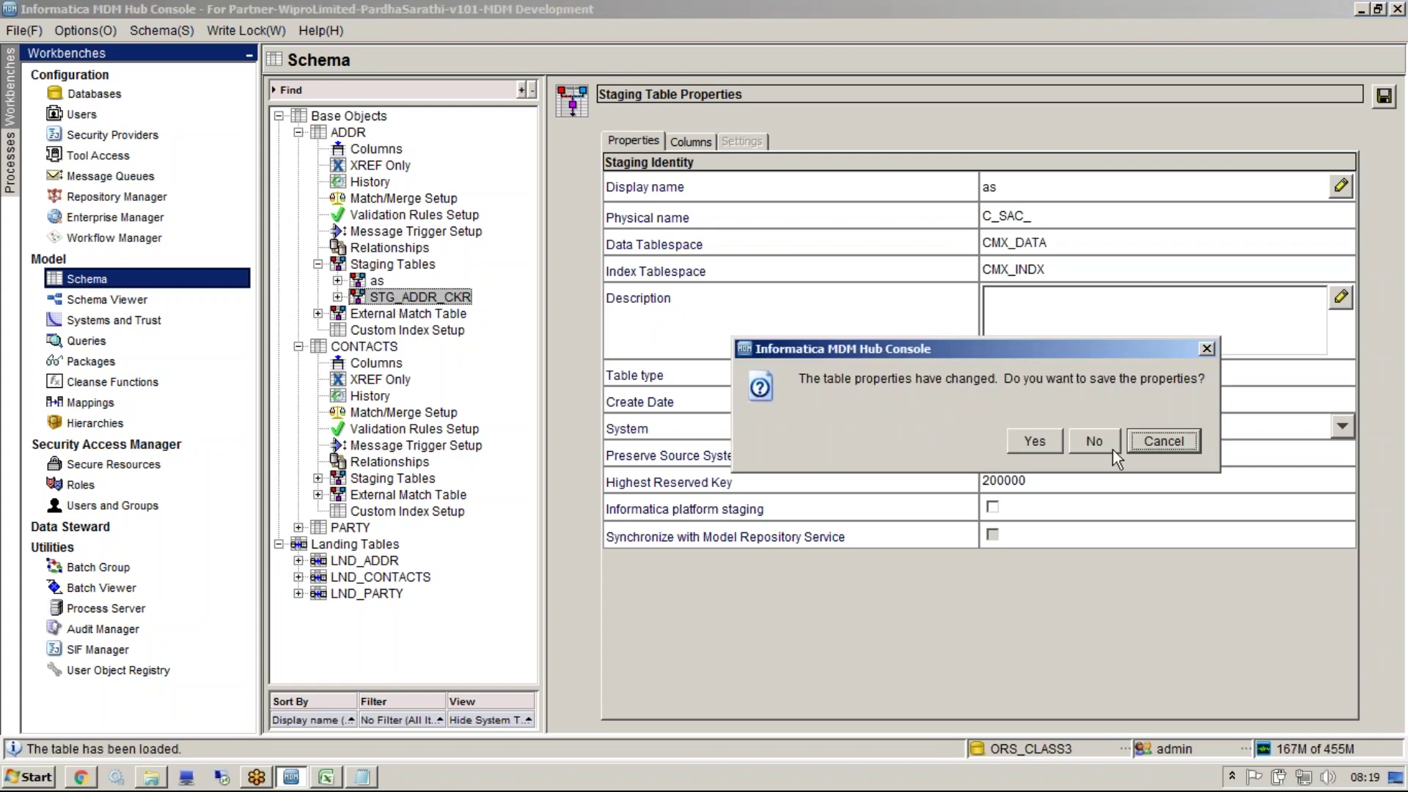
pyautogui.click(1097, 442)
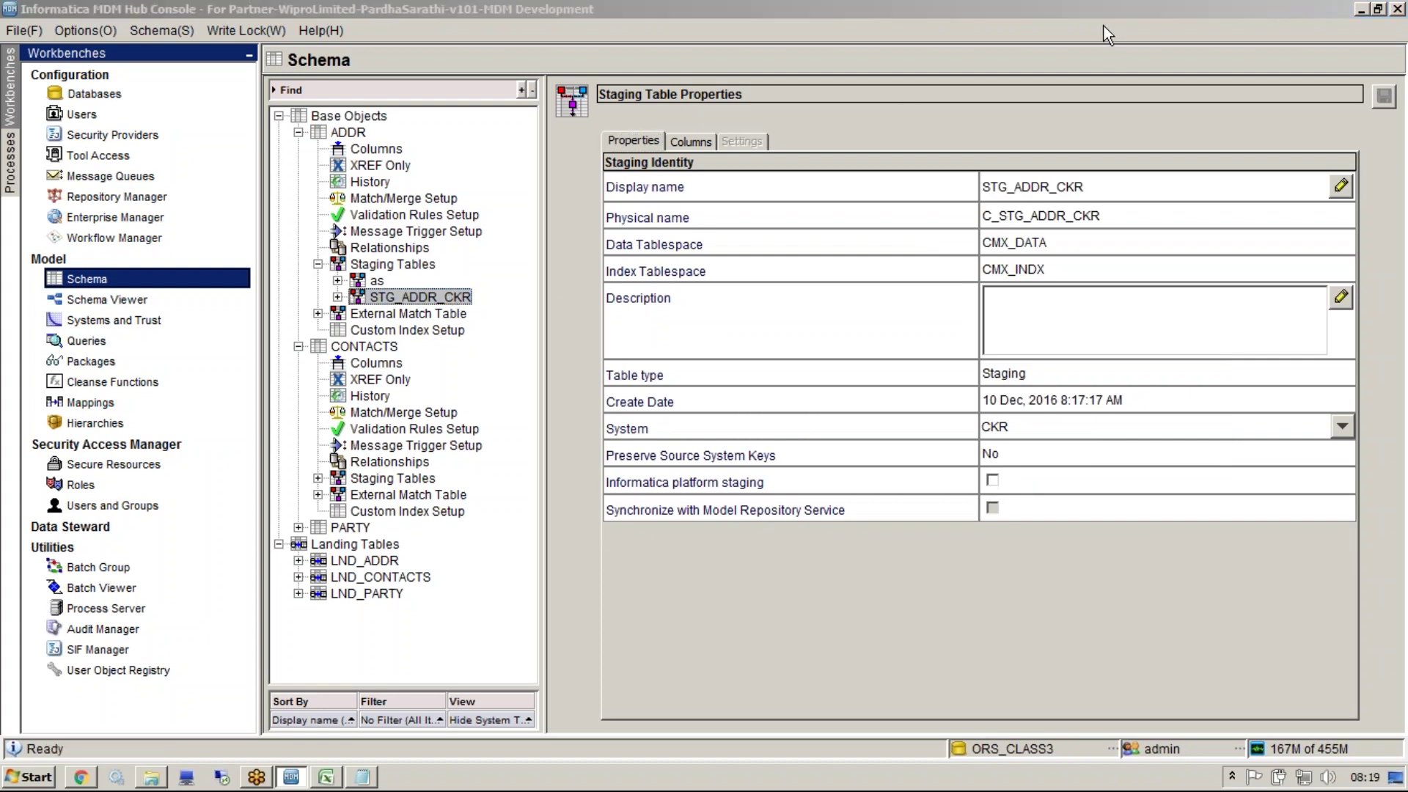
# Remove the 'as' staging table (C_SAC_) and its columns, confirming the impact analysis
pyautogui.click(377, 283)
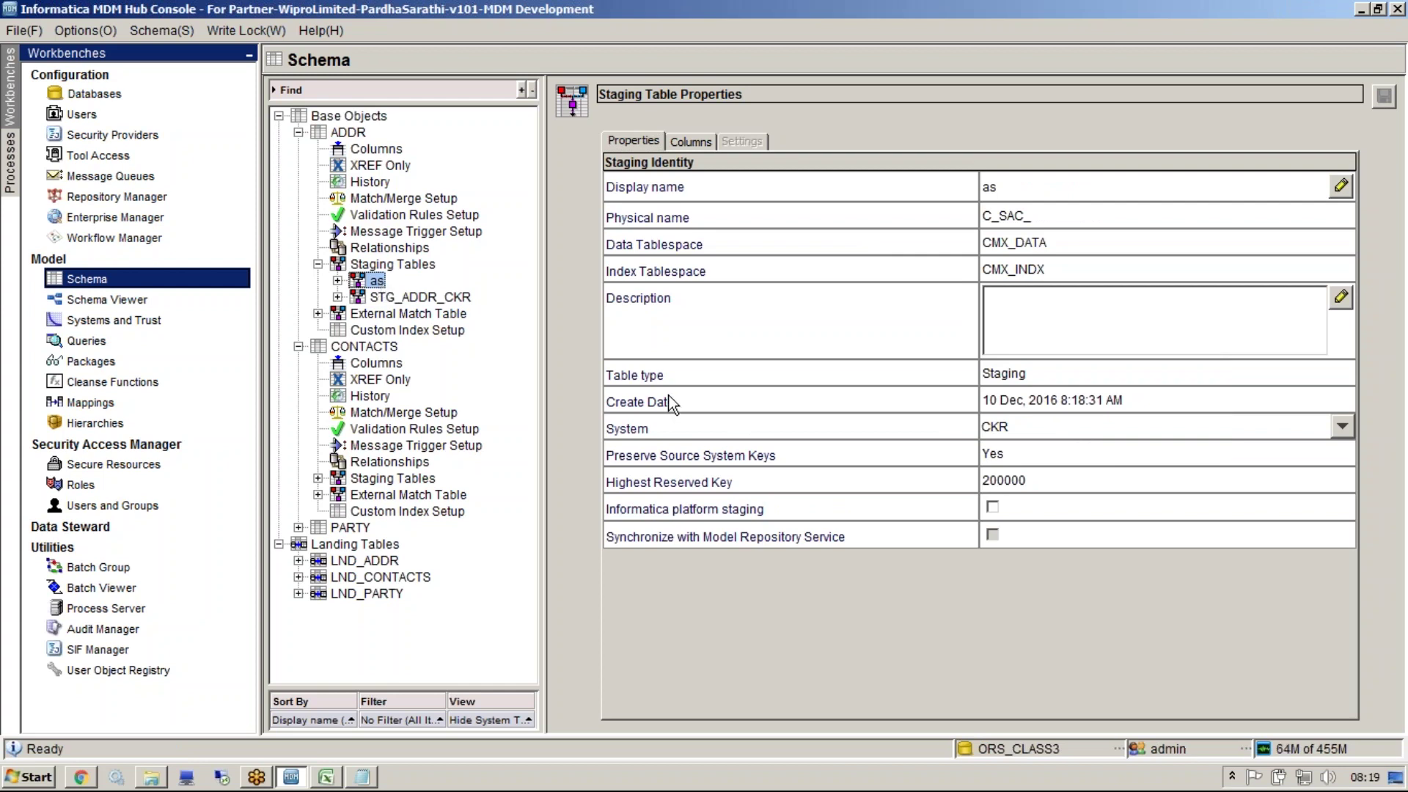
pyautogui.rightClick(380, 285)
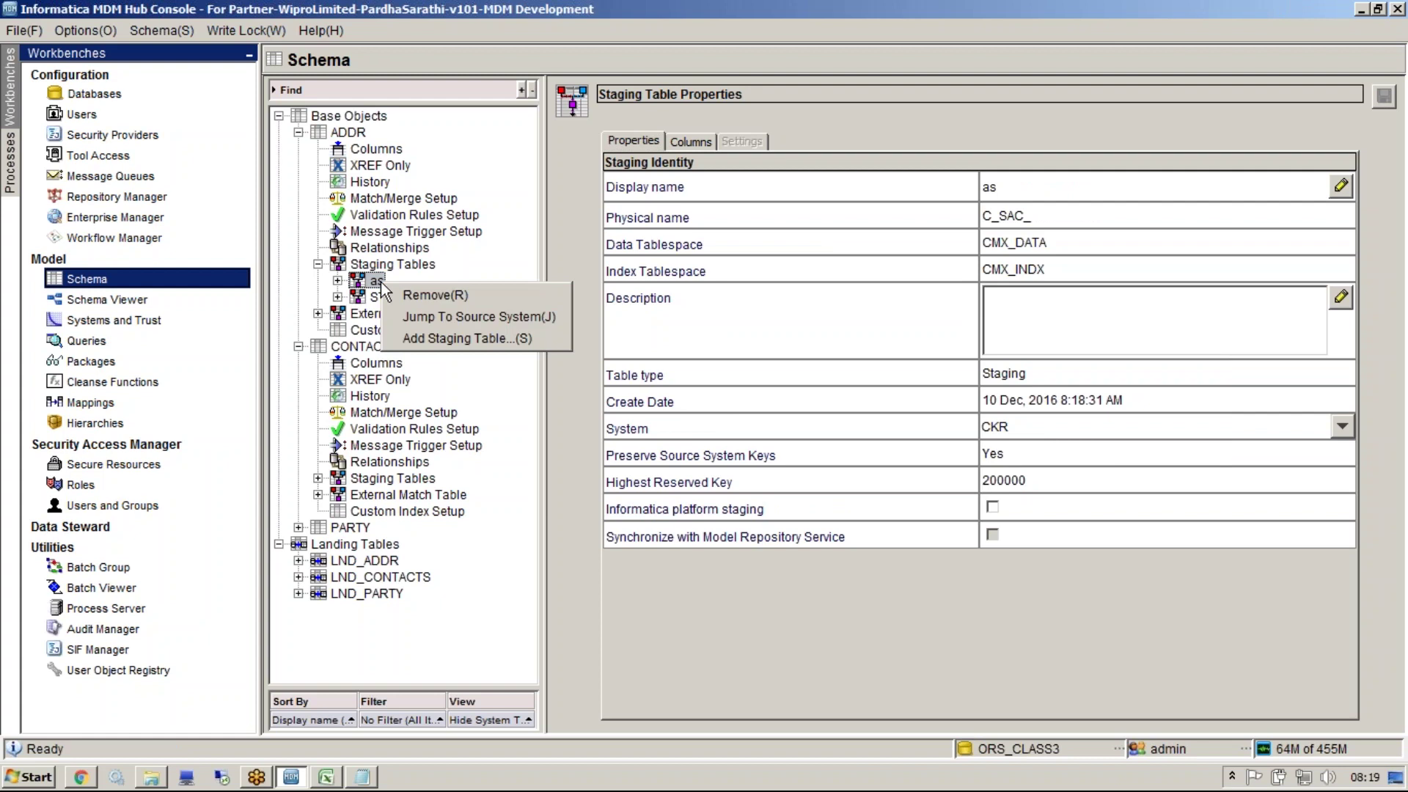
pyautogui.click(428, 297)
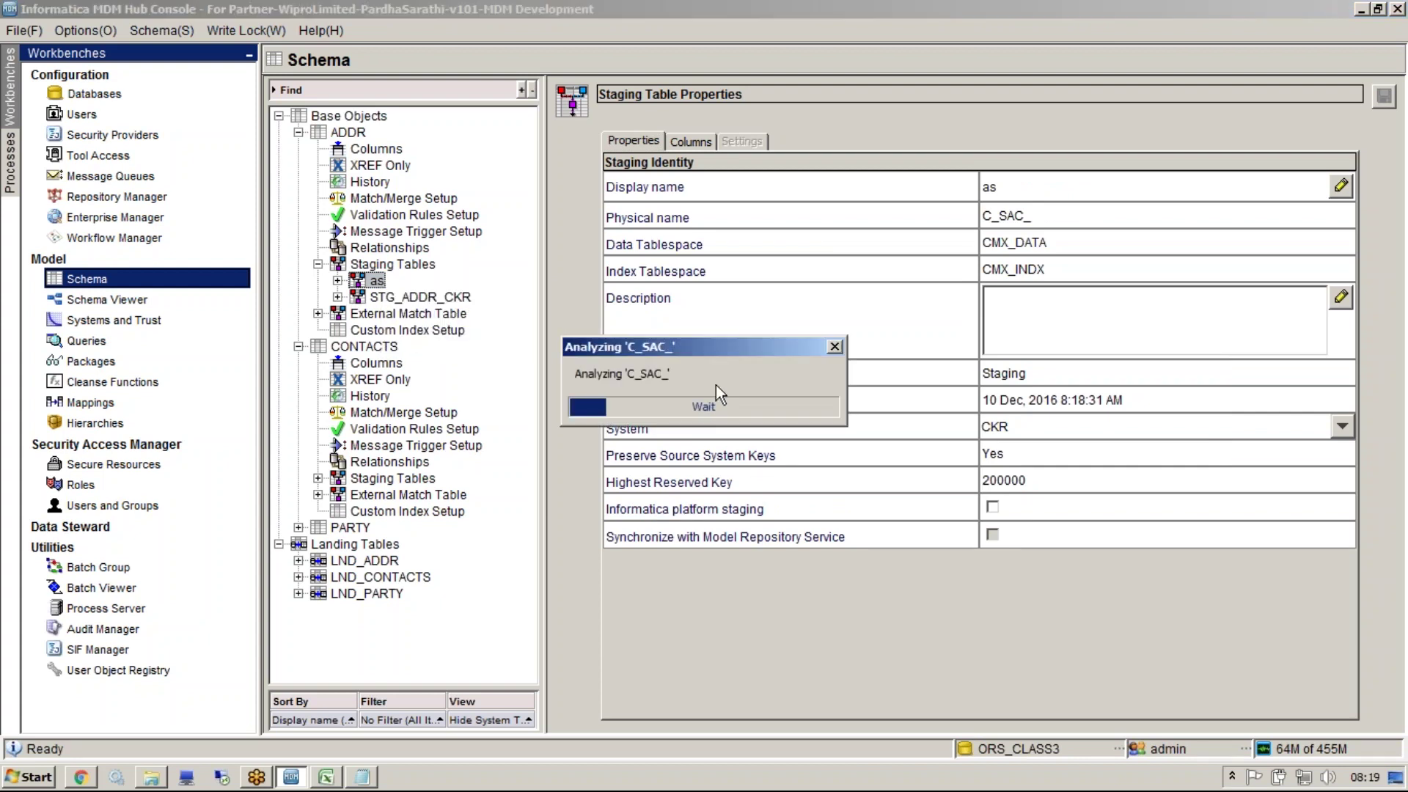
pyautogui.moveTo(677, 202); pyautogui.dragTo(467, 202)
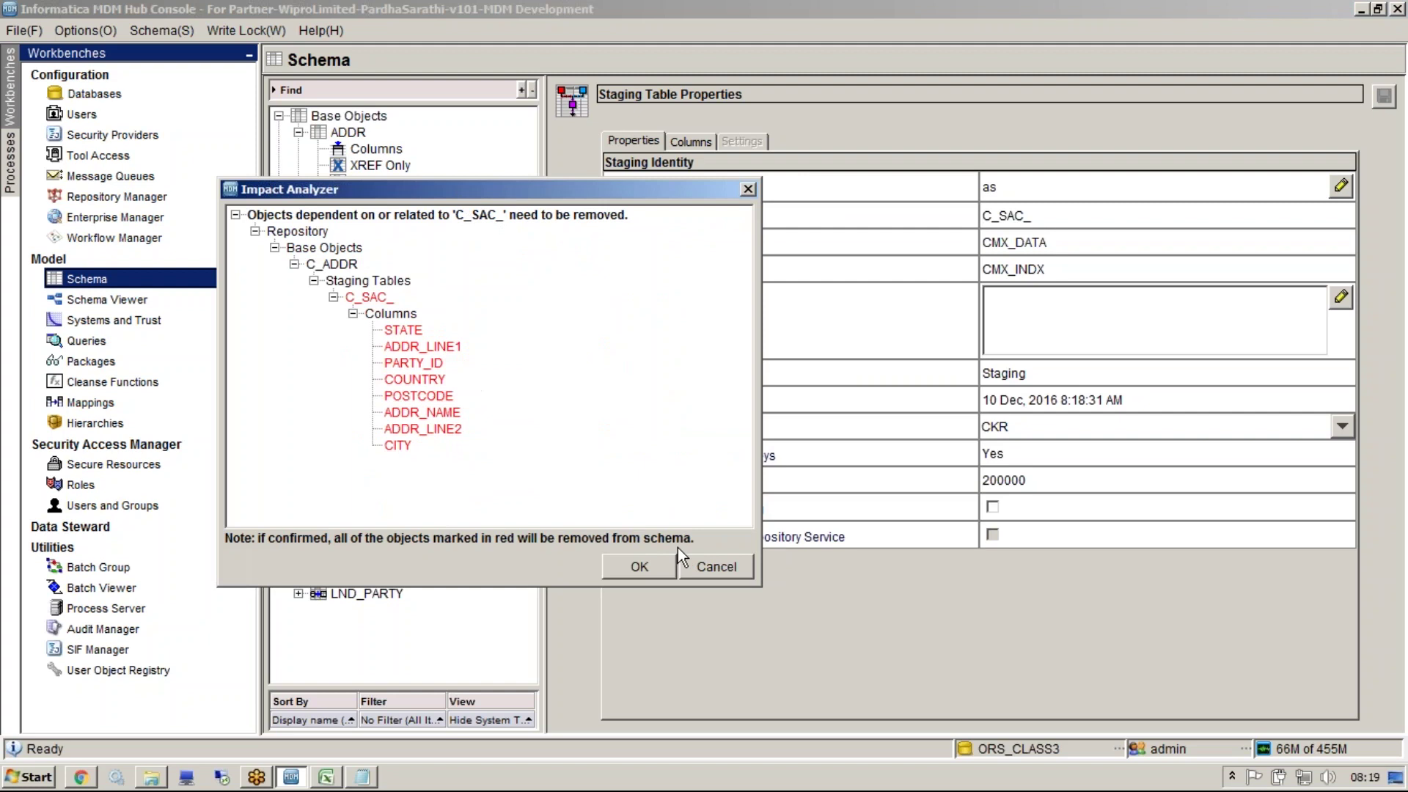
pyautogui.click(654, 566)
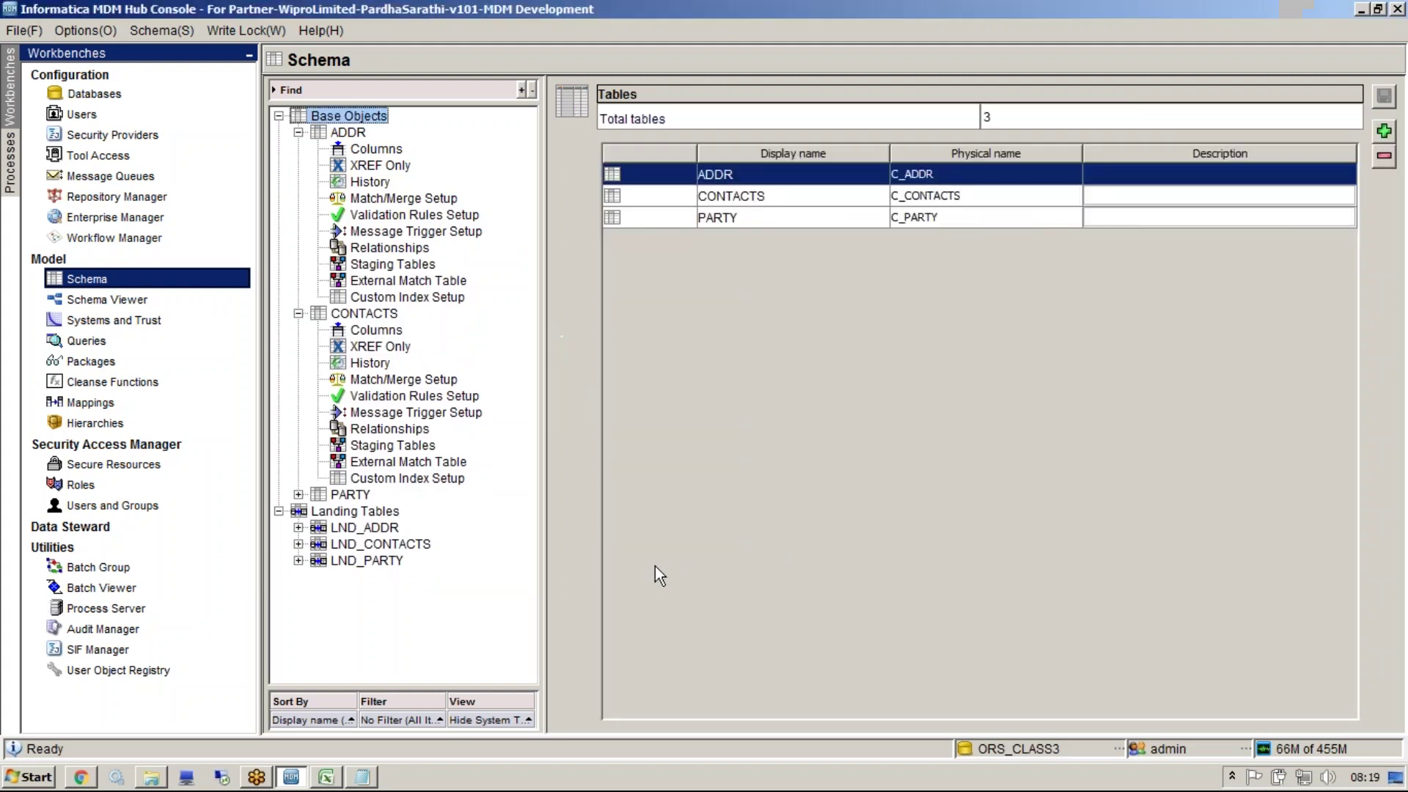
pyautogui.click(363, 777)
# Add 'Mutiple src' and 'Lookup src systems' lines below CONTACTS in the notes
pyautogui.press('Return')
pyautogui.press('Return')
pyautogui.press('Return')
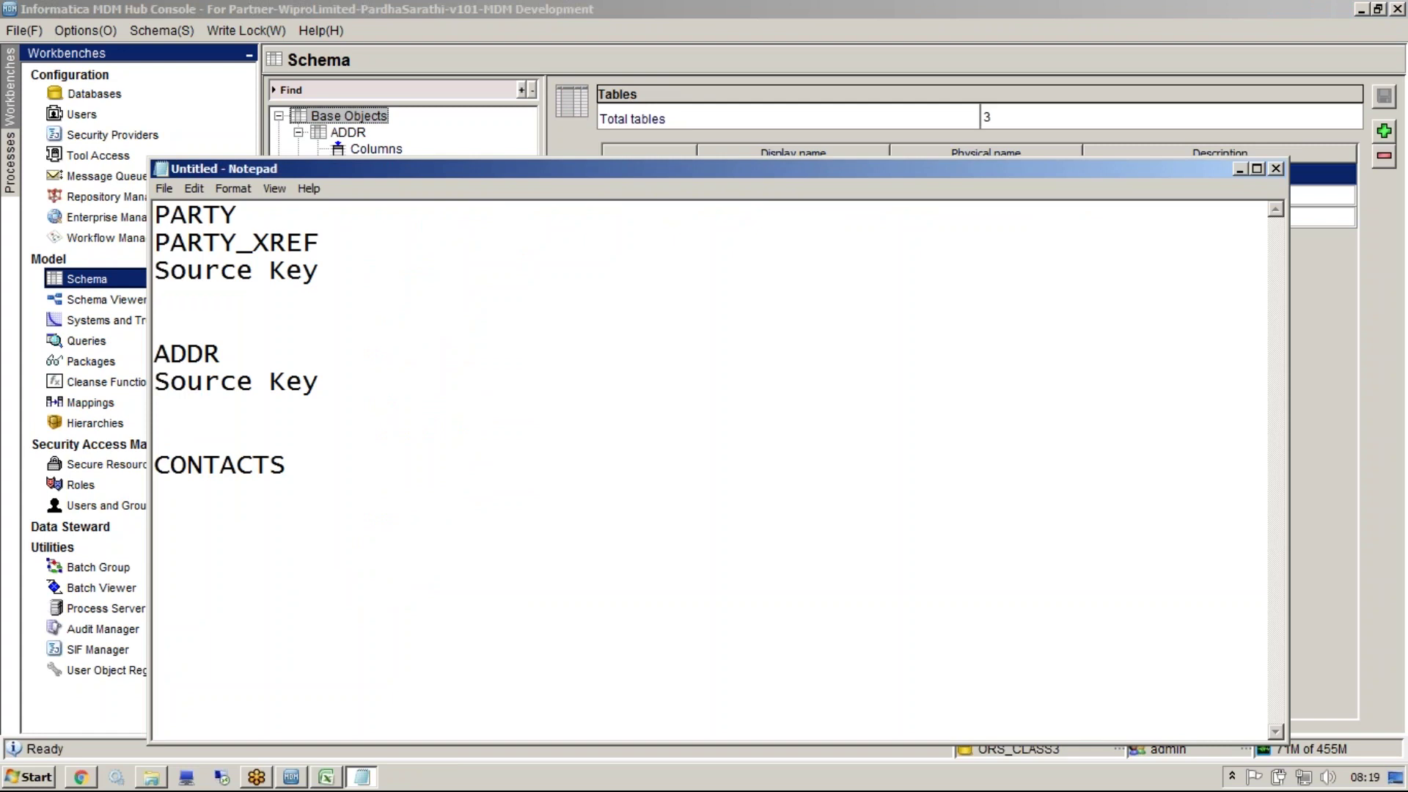
pyautogui.write('Muto')
pyautogui.press('BackSpace')
pyautogui.write('iple ')
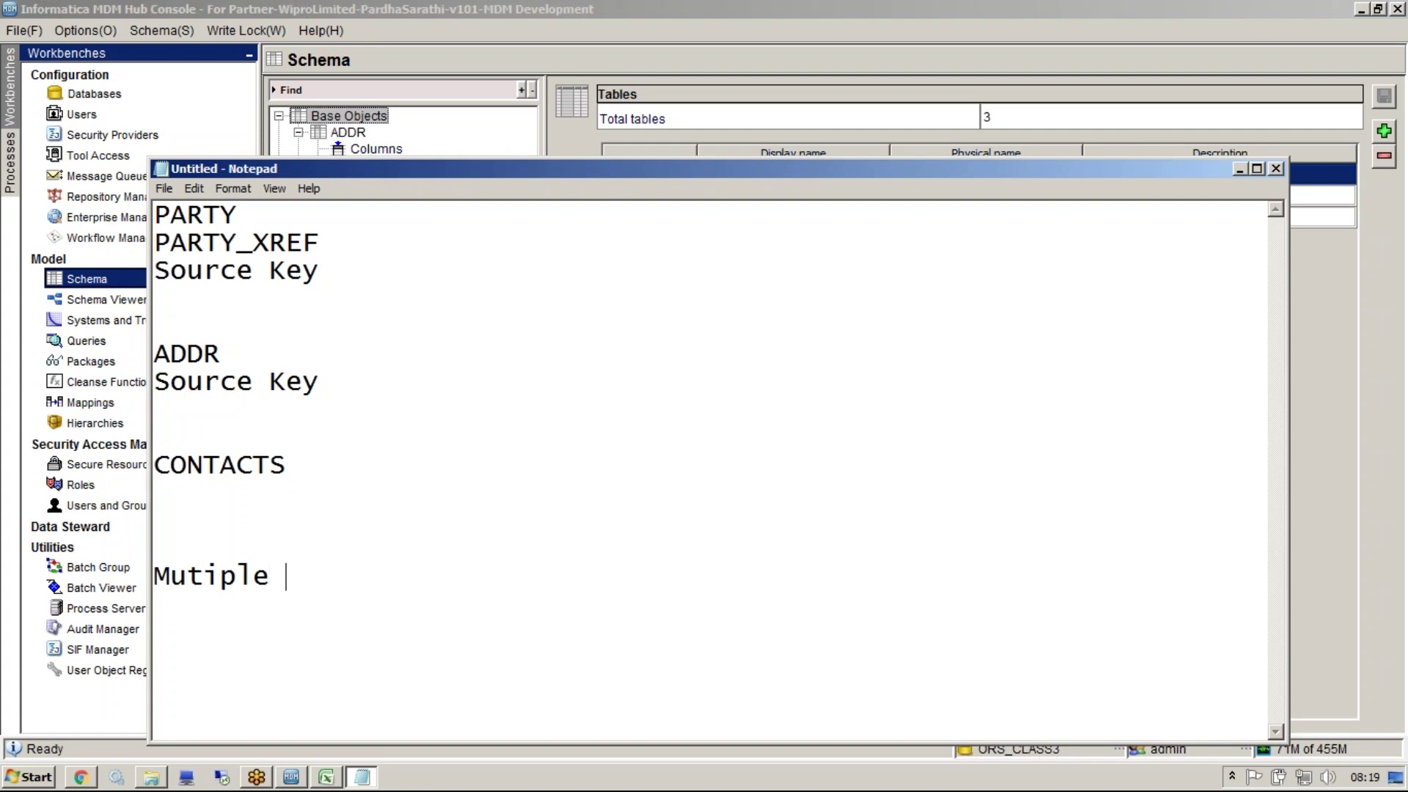
pyautogui.write('....')
pyautogui.press('BackSpace')
pyautogui.press('BackSpace')
pyautogui.press('BackSpace')
pyautogui.press('BackSpace')
pyautogui.write('src')
pyautogui.press('Return')
pyautogui.press('Return')
pyautogui.write('Lookup ')
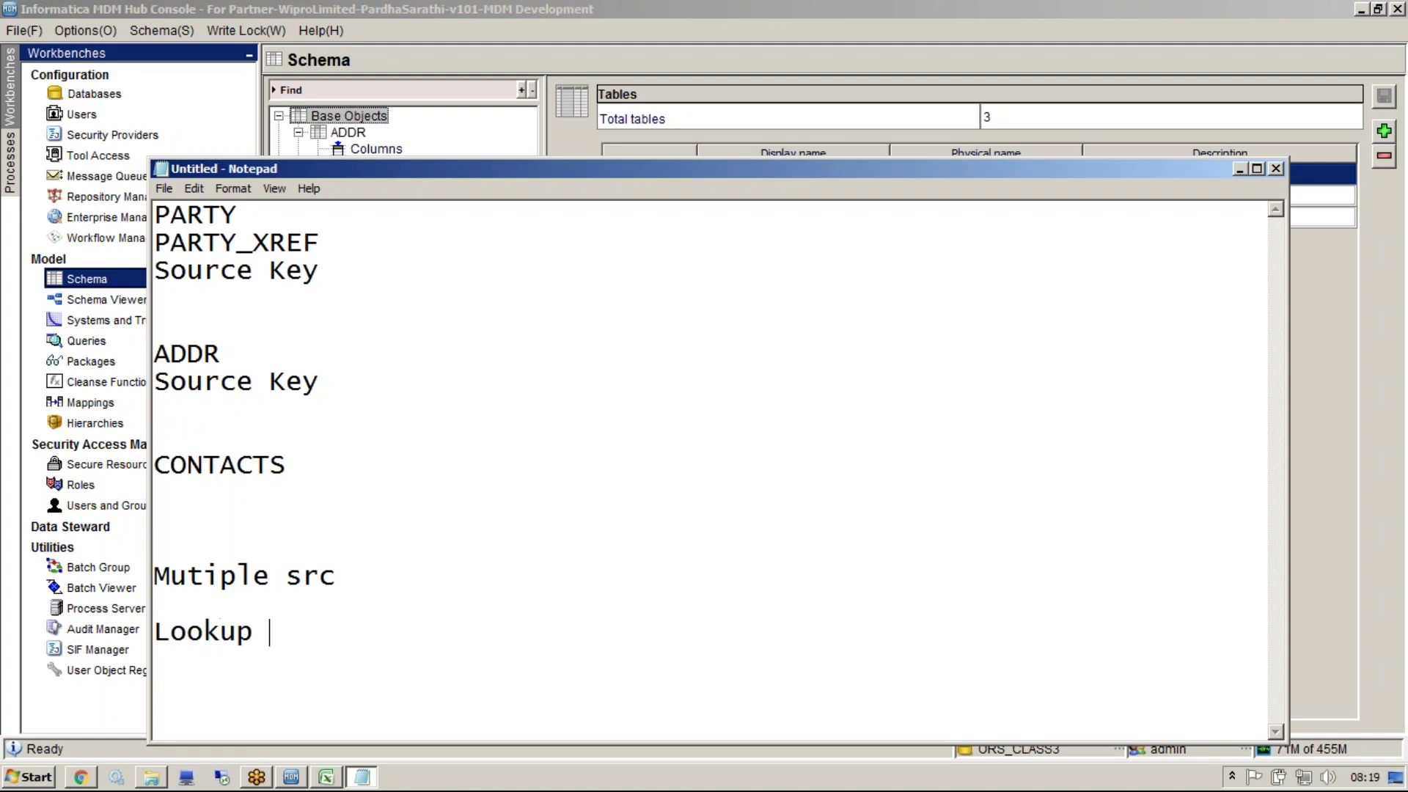
pyautogui.write('src systems')
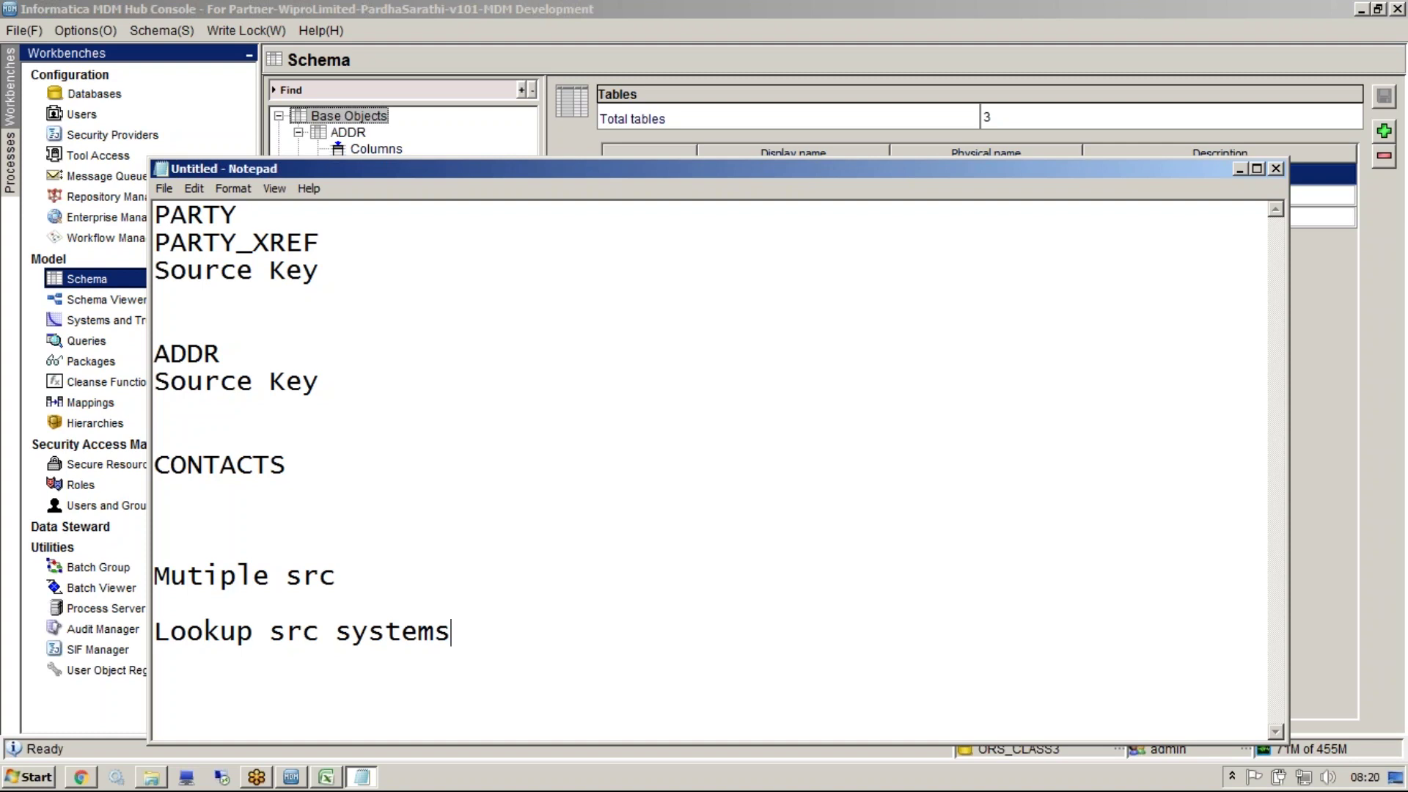
pyautogui.press('Return')
pyautogui.click(728, 42)
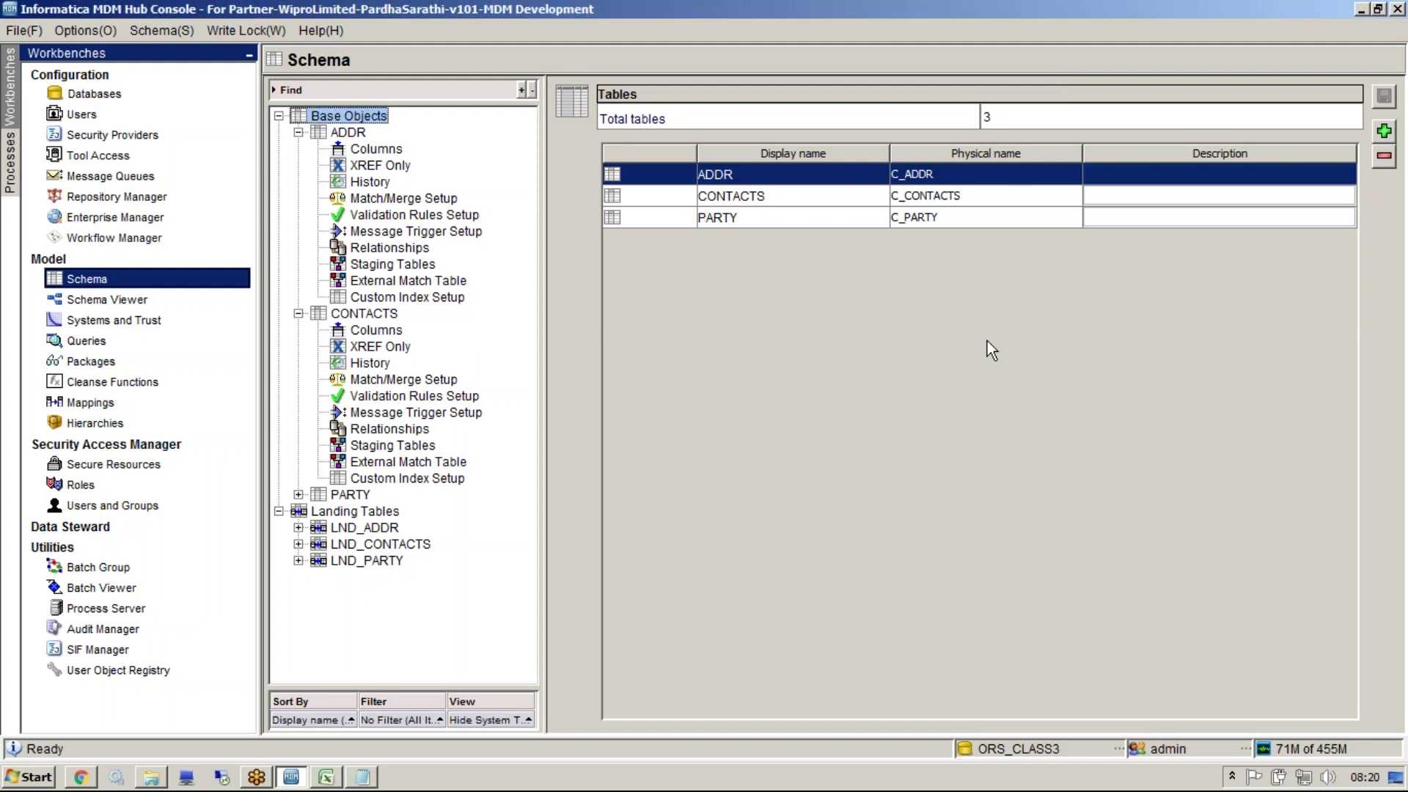
# Open STG_ADDR_CKR's properties, then begin a new ADDR staging table defaulting to CKR
pyautogui.click(424, 269)
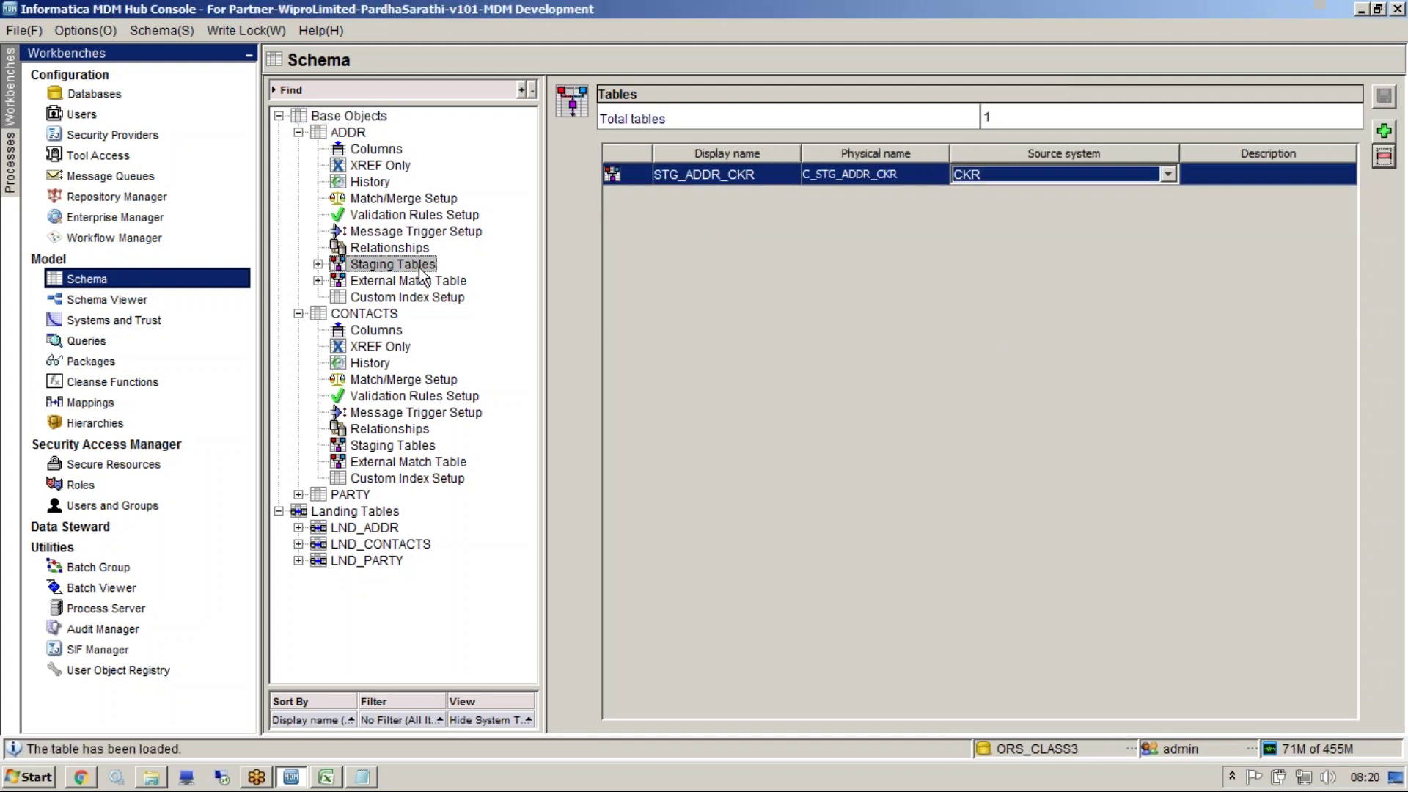
pyautogui.doubleClick(422, 270)
pyautogui.click(424, 282)
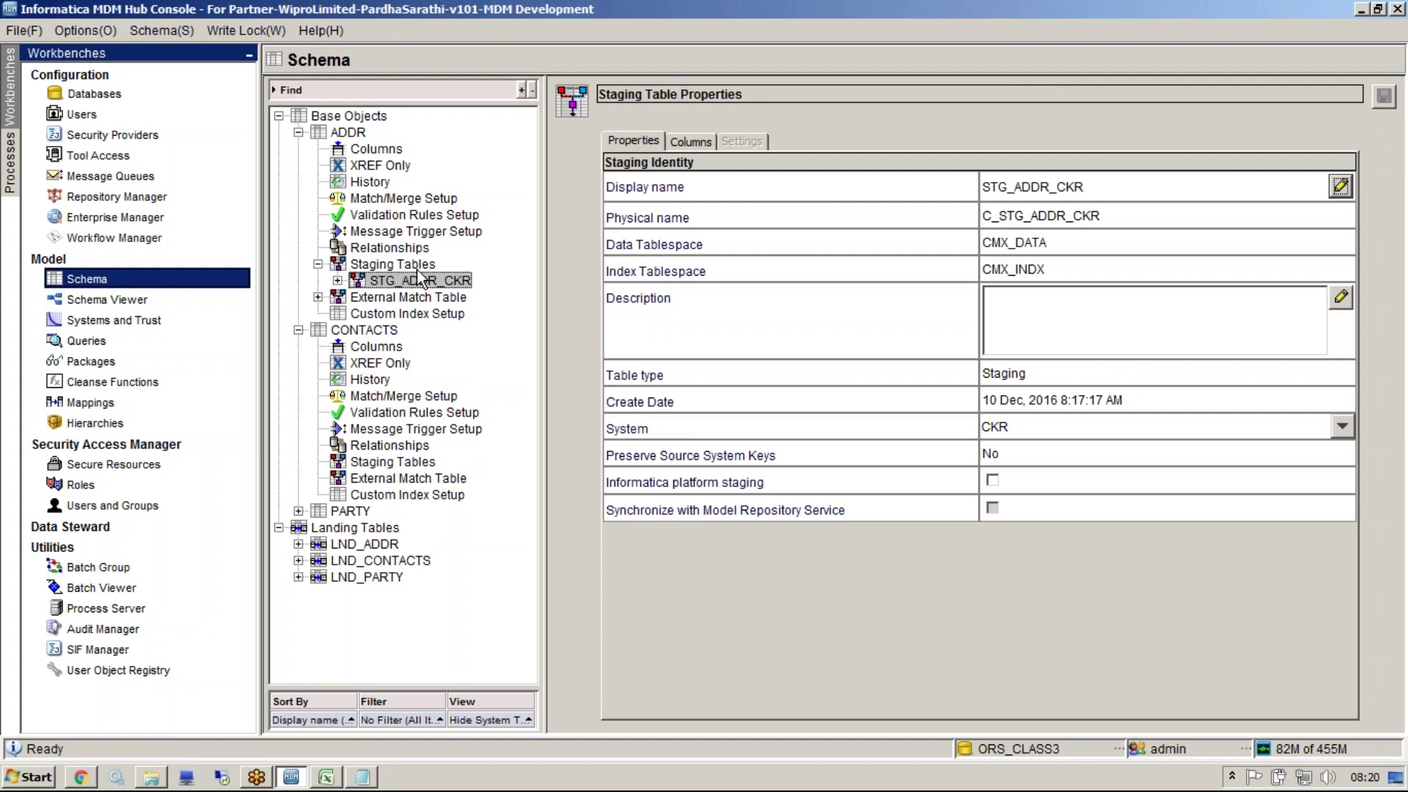
pyautogui.click(399, 266)
pyautogui.rightClick(411, 271)
pyautogui.click(477, 281)
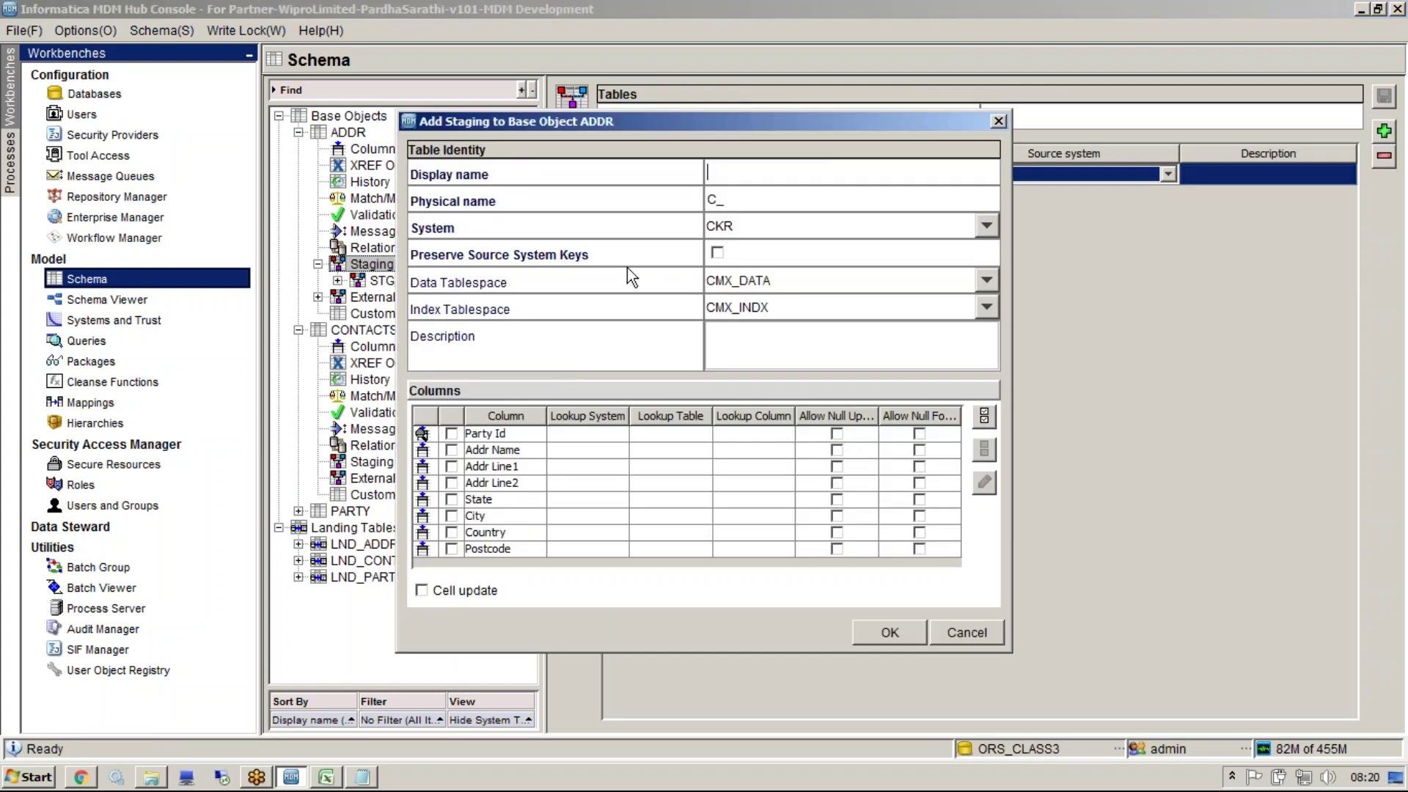
# Enable Preserve Source System Keys with highest reserved key 1000000
pyautogui.click(717, 253)
pyautogui.write('1000000')
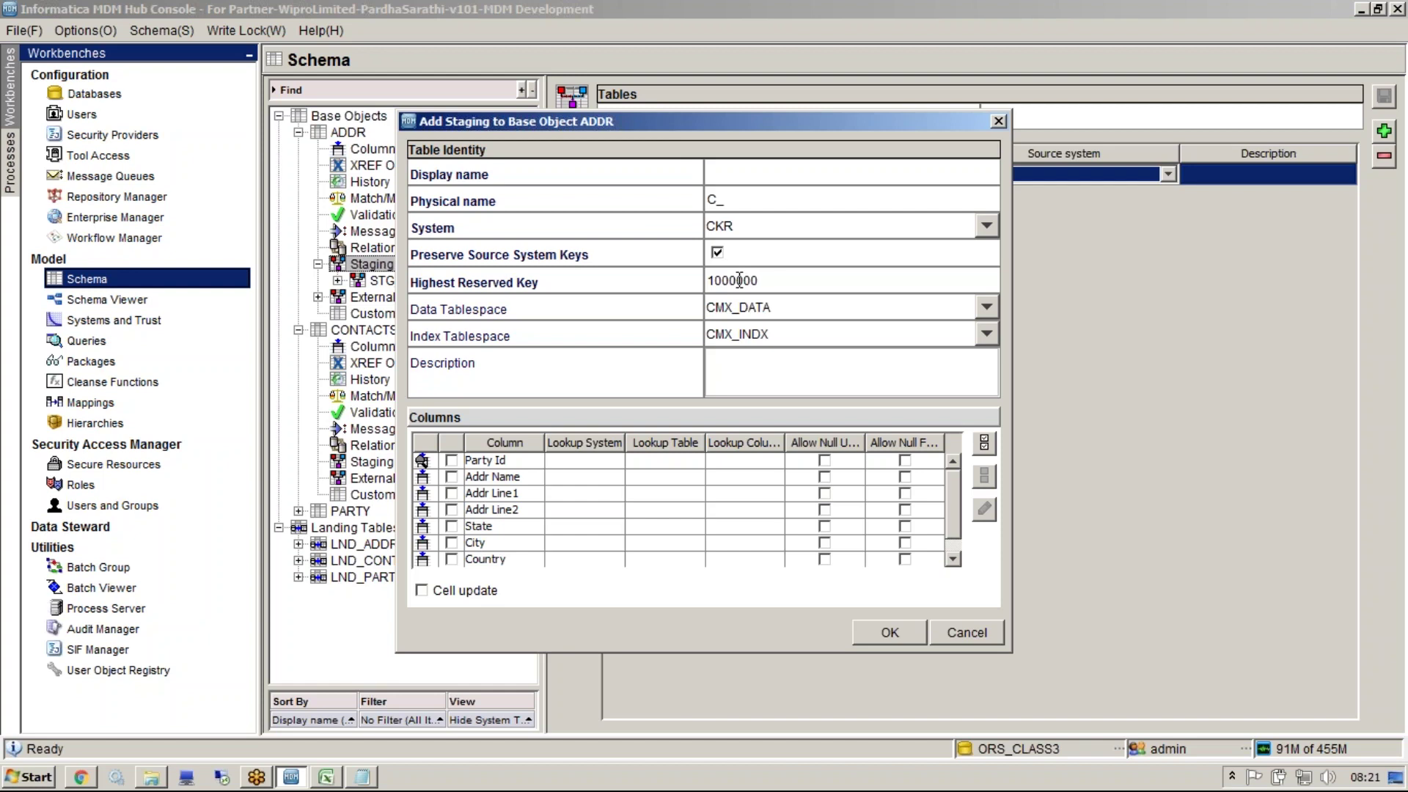
pyautogui.moveTo(469, 124); pyautogui.dragTo(665, 156)
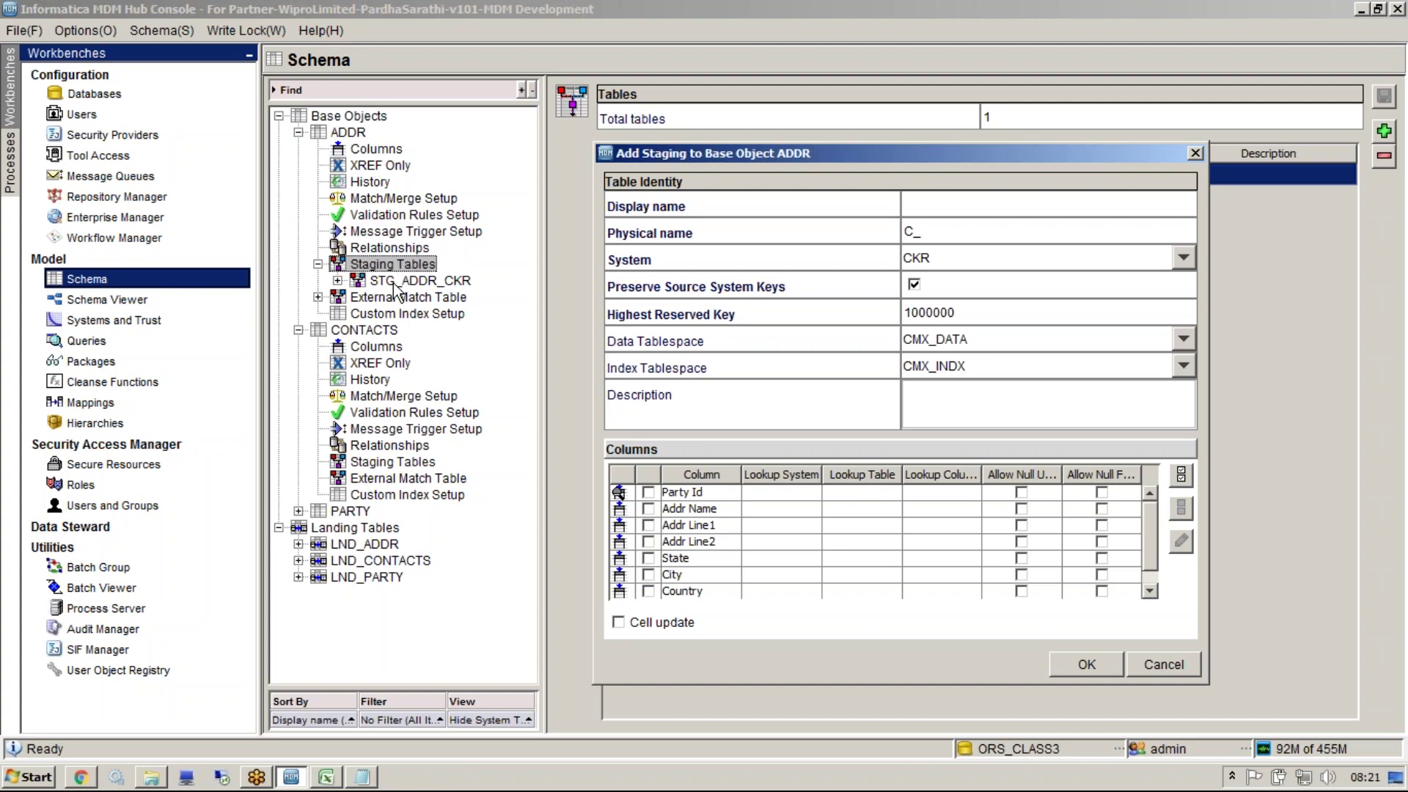
pyautogui.click(151, 777)
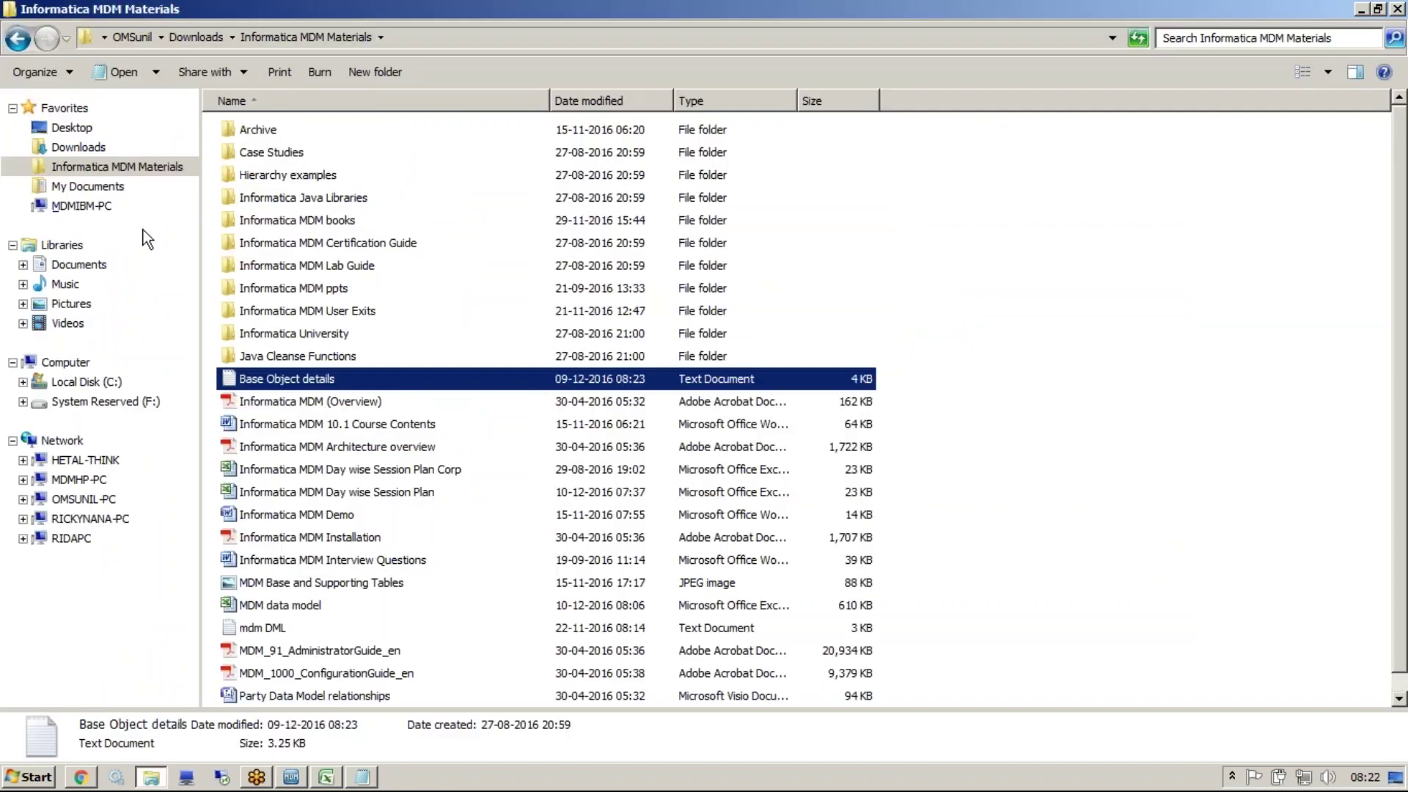
# Locate MDM_1000_ConfigurationGuide_en in the Informatica MDM books folder
pyautogui.doubleClick(256, 217)
pyautogui.click(383, 605)
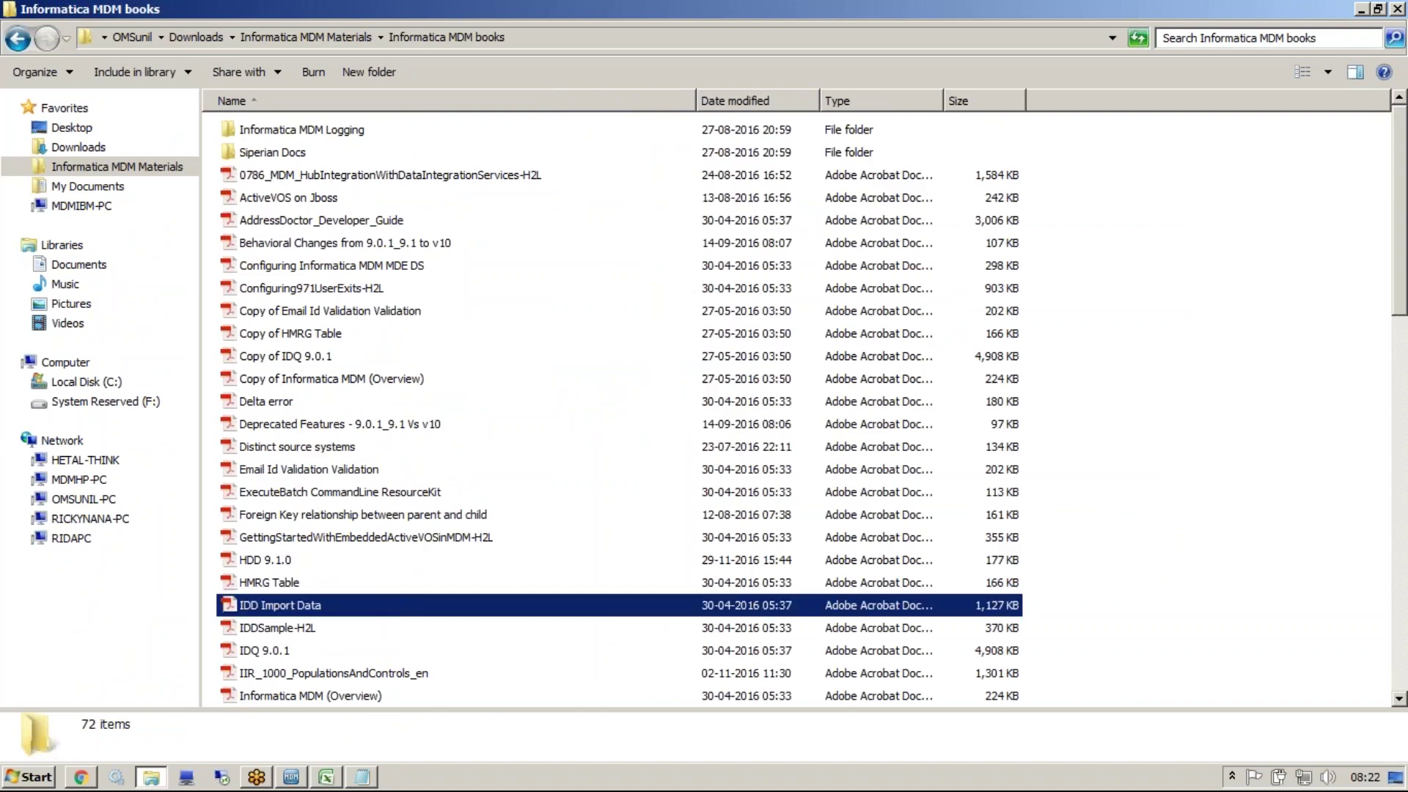
pyautogui.press('Down')
pyautogui.press('Down')
pyautogui.press('Down')
pyautogui.press('Down')
pyautogui.press('pagedown')
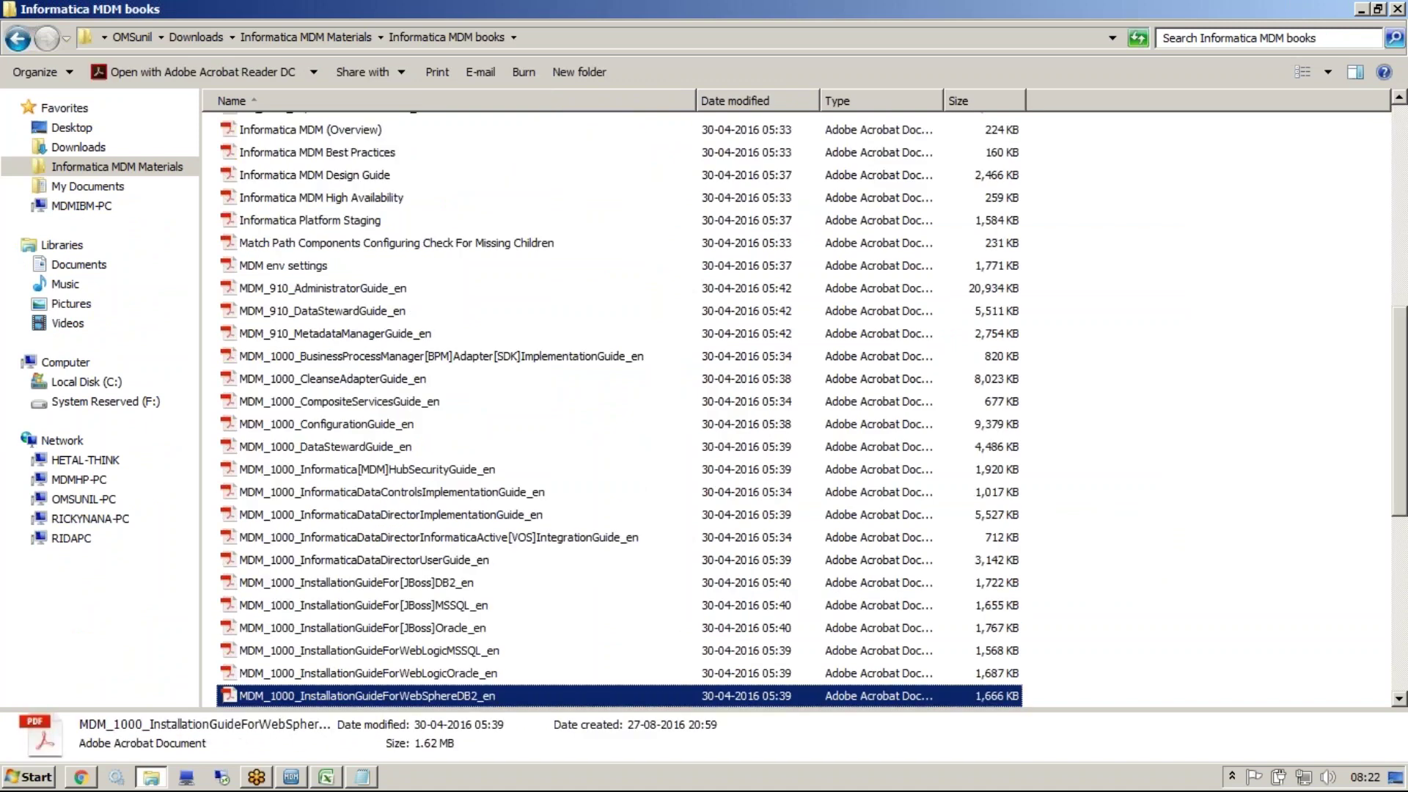
pyautogui.click(369, 427)
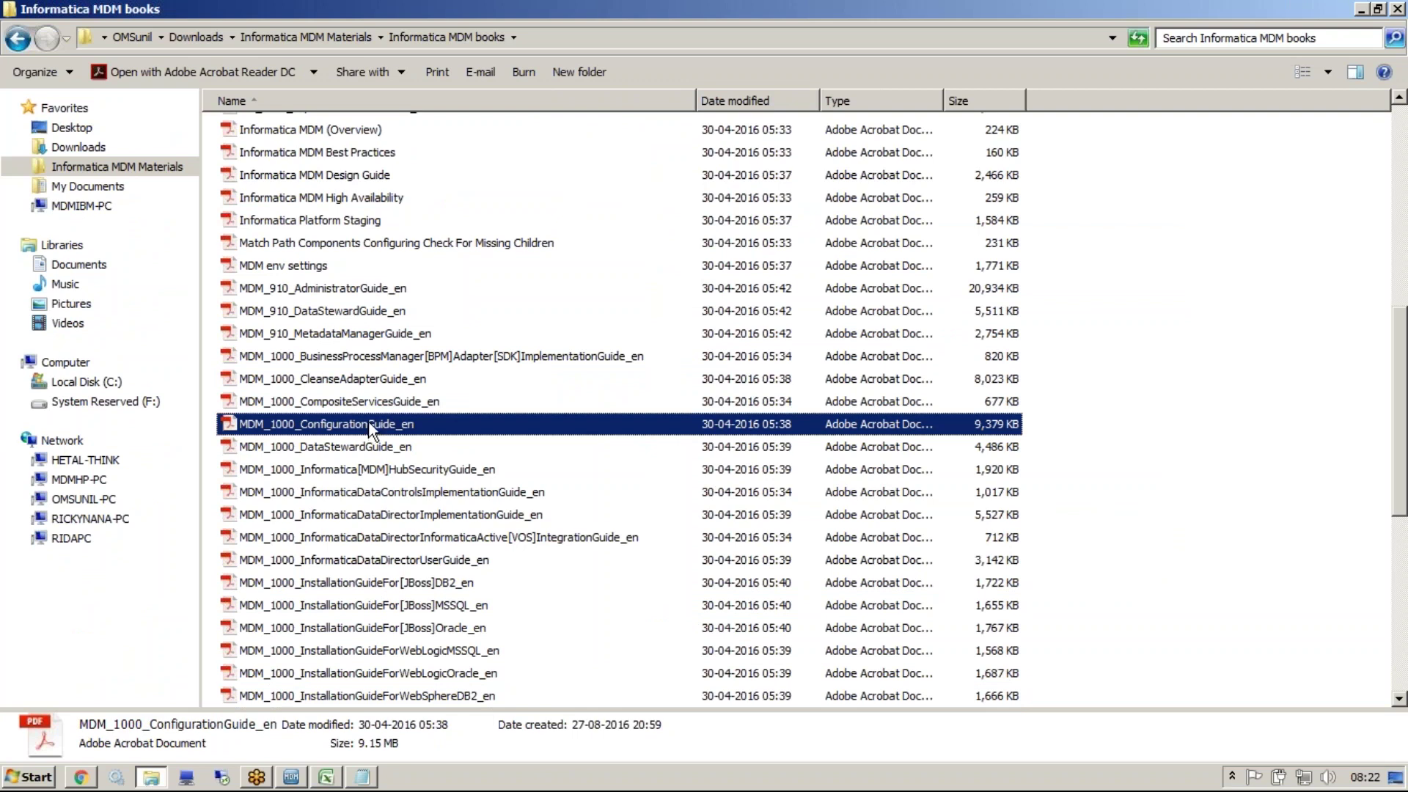
pyautogui.click(1362, 9)
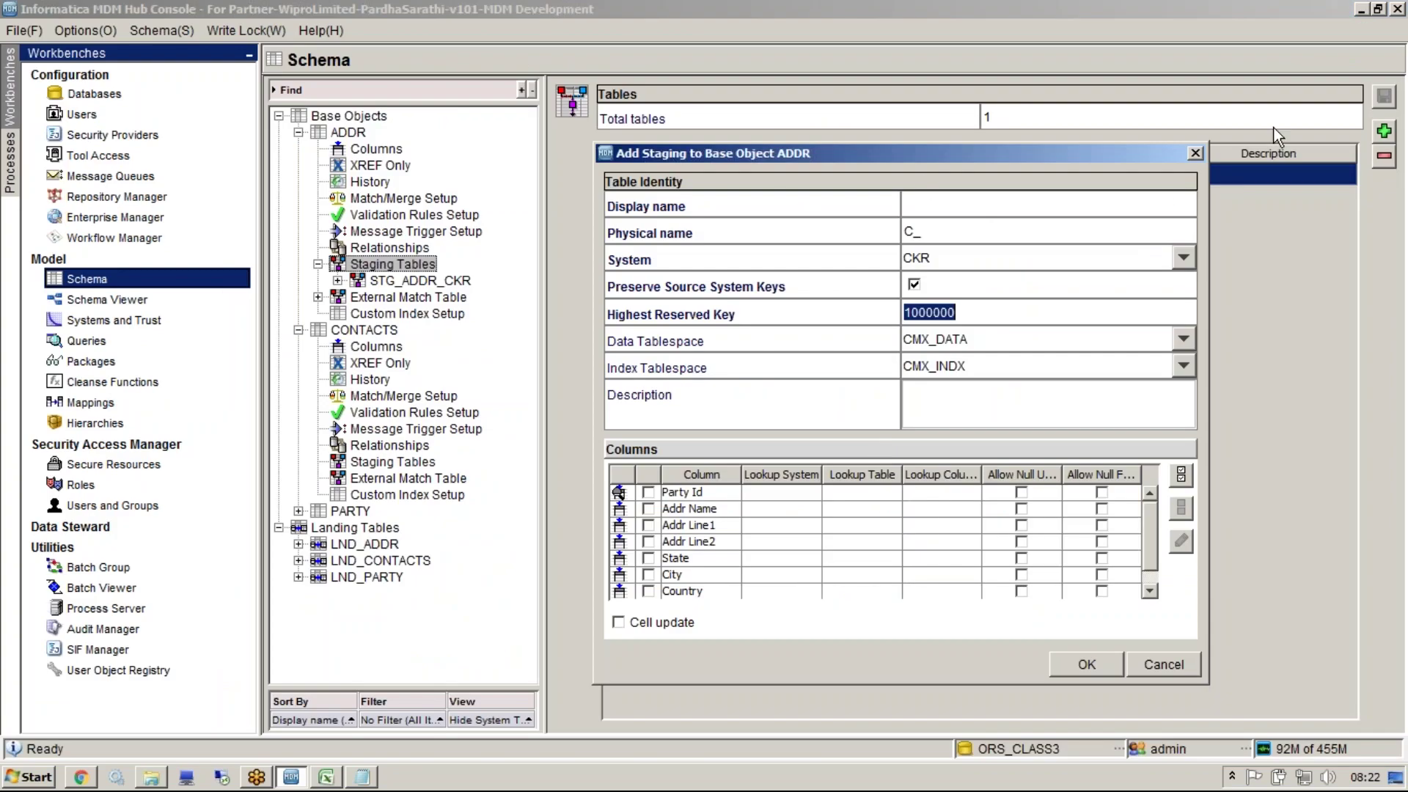
# Start an ADDR staging table for source system MLO named STG_ADDR_MLO
pyautogui.rightClick(423, 264)
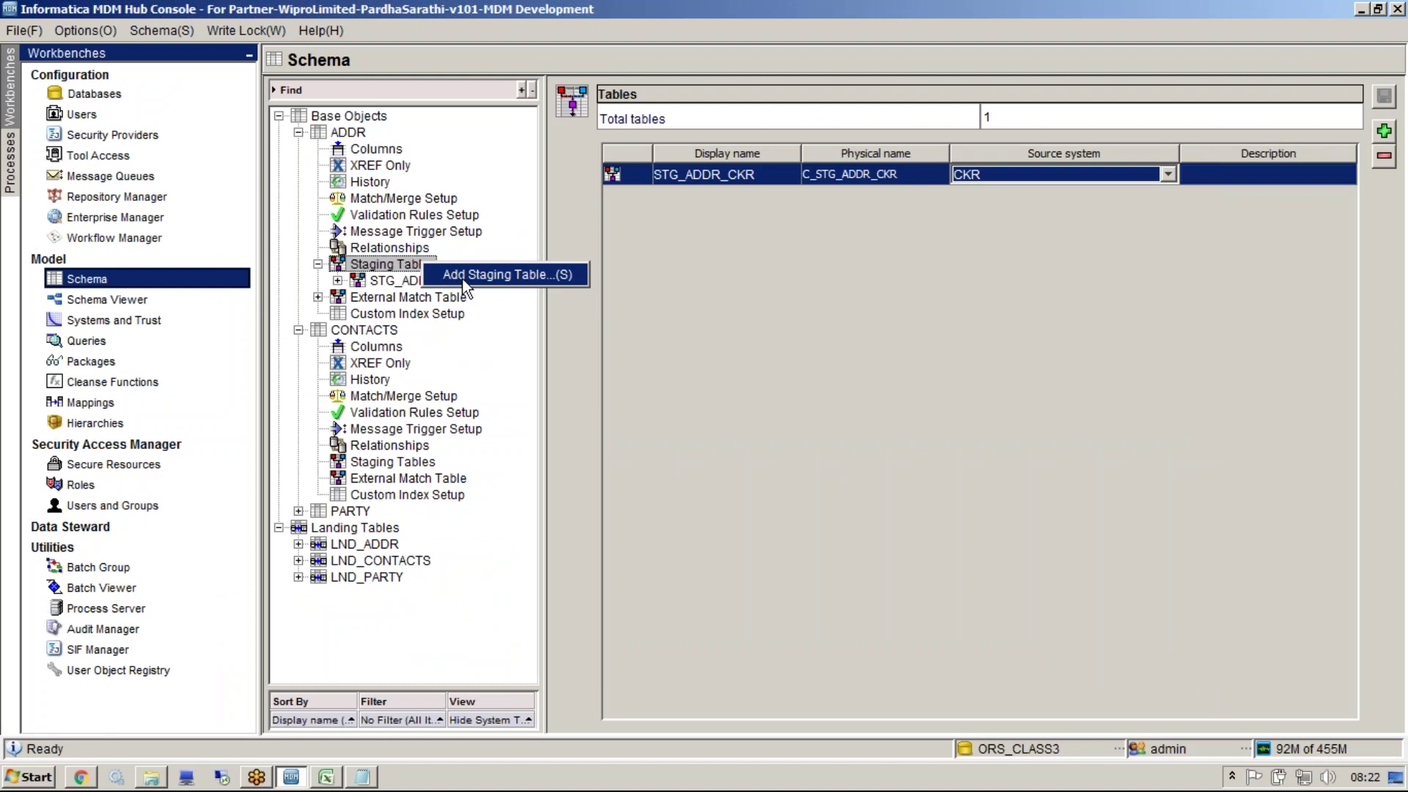
pyautogui.click(464, 277)
pyautogui.click(792, 226)
pyautogui.click(750, 270)
pyautogui.click(732, 183)
pyautogui.write('STG_ADDR_CKR')
pyautogui.press('BackSpace')
pyautogui.press('BackSpace')
pyautogui.press('BackSpace')
pyautogui.write('MLO')
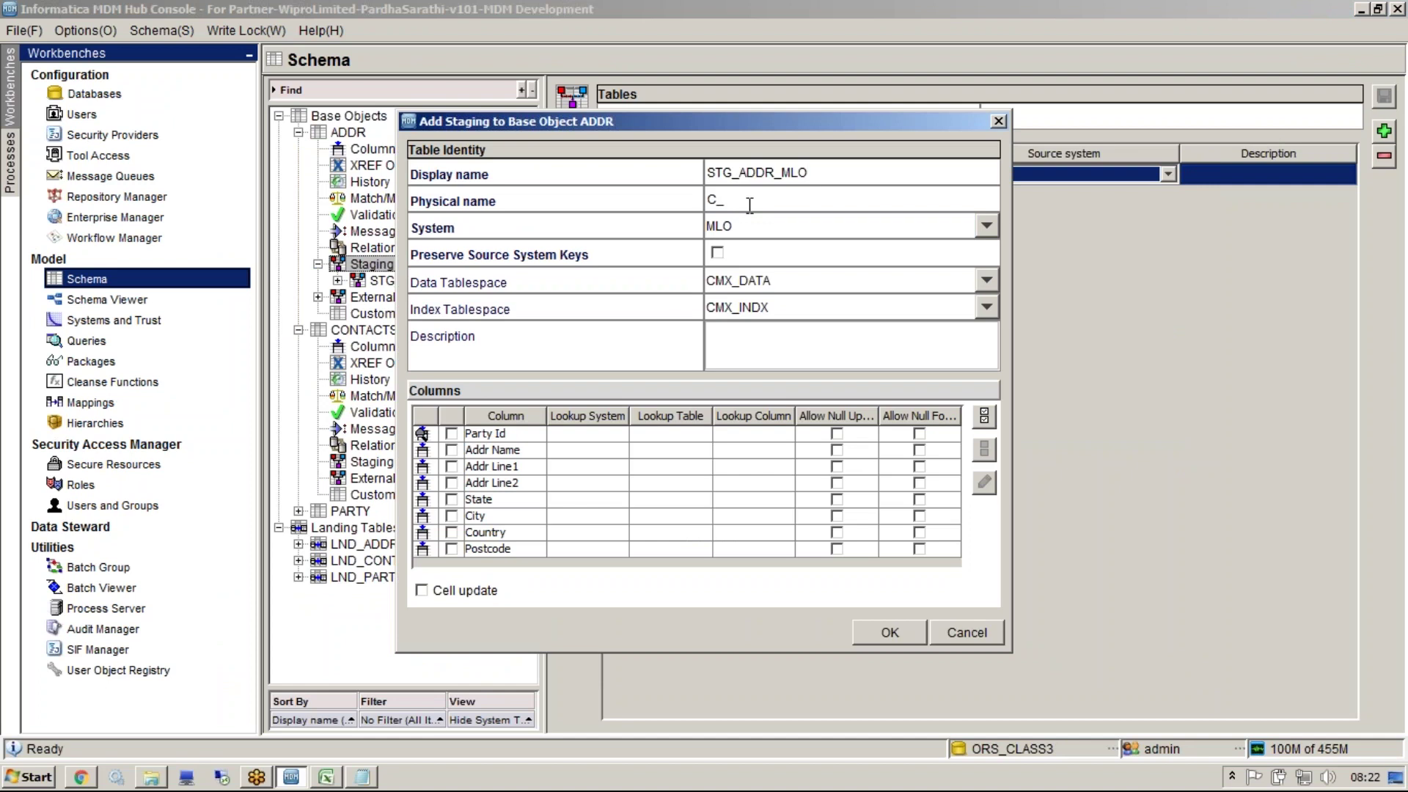
pyautogui.press('Tab')
# Include all ADDR columns and open the lookup definition for Party Id
pyautogui.click(985, 416)
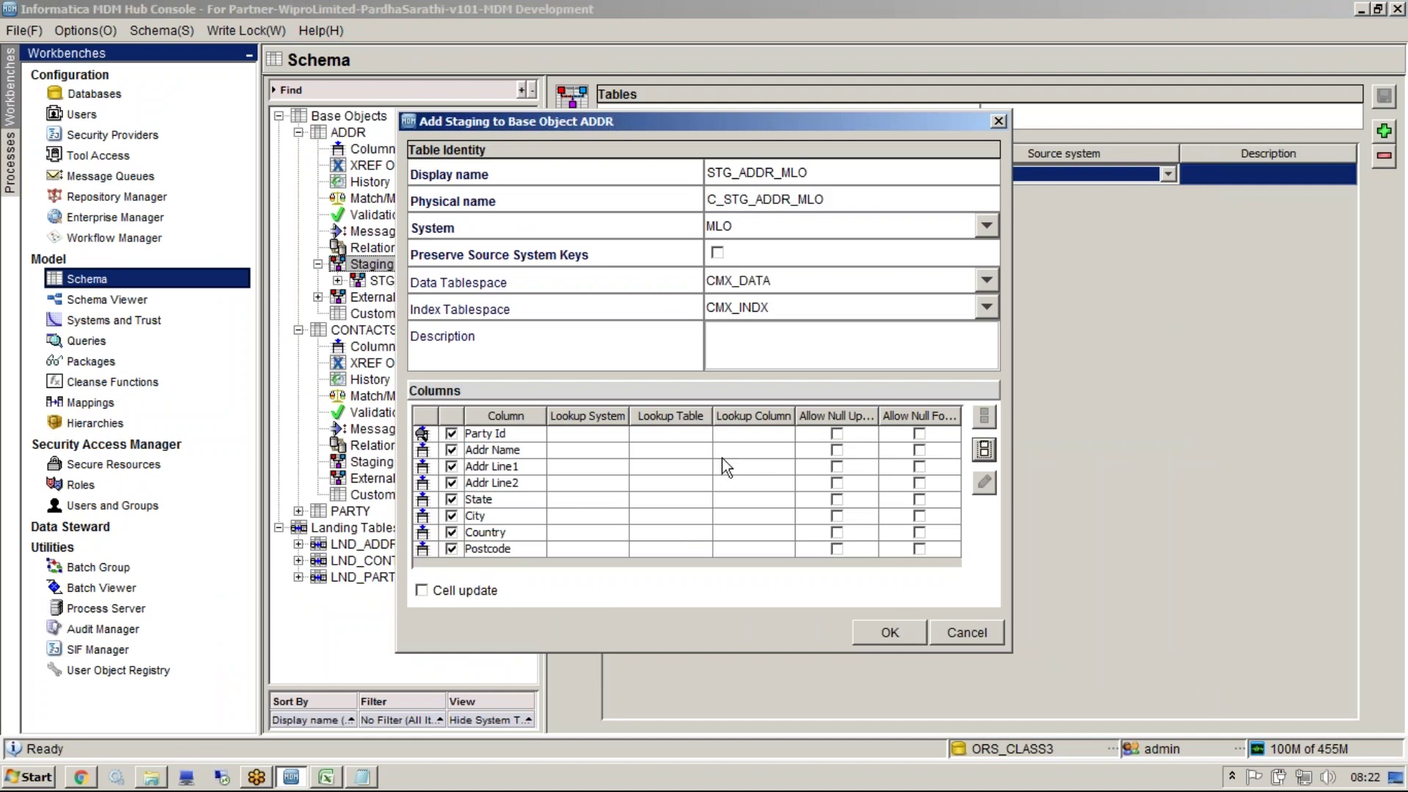
pyautogui.click(682, 434)
pyautogui.click(984, 482)
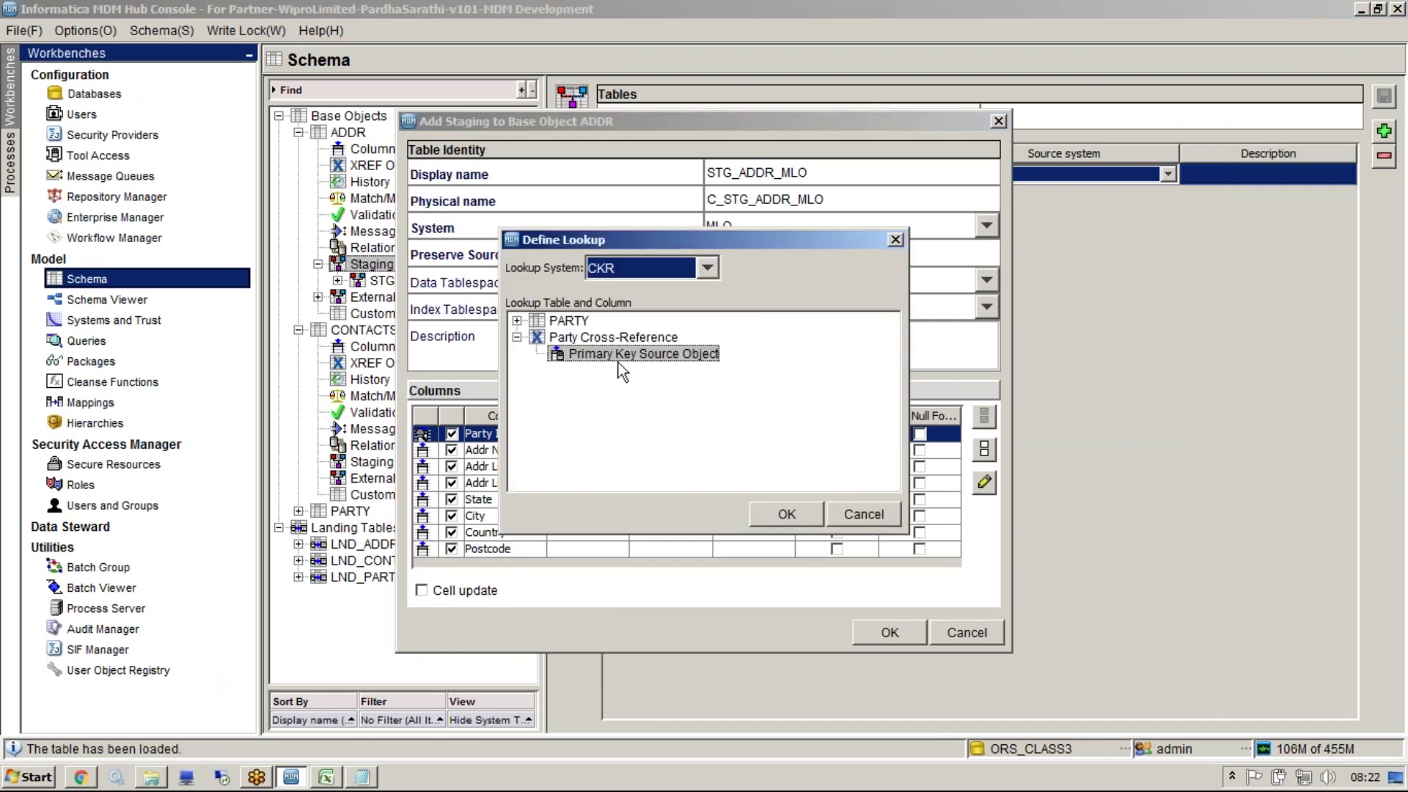
# Look up Party Id in MLO's Party Cross-Reference and save STG_ADDR_MLO
pyautogui.click(680, 265)
pyautogui.click(660, 303)
pyautogui.click(803, 515)
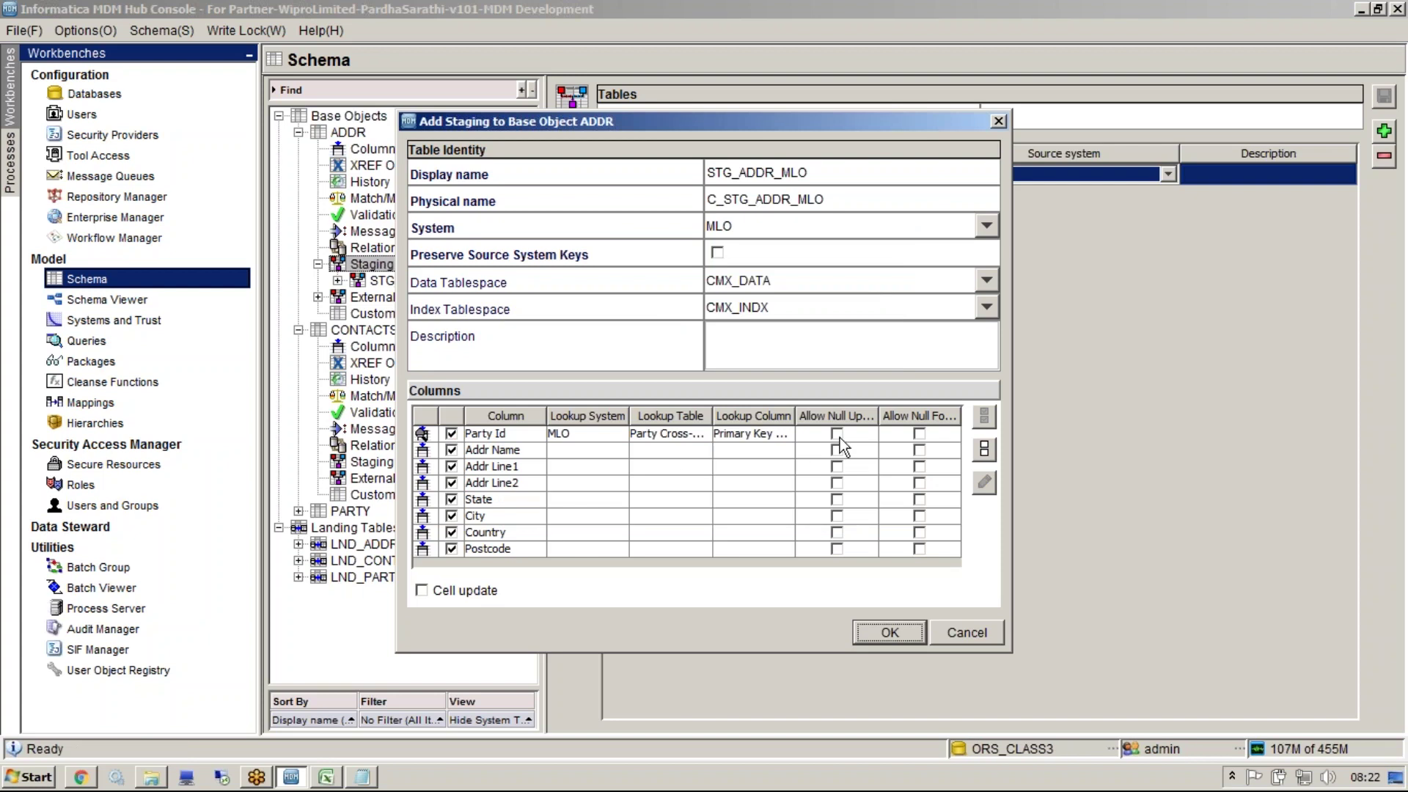
pyautogui.moveTo(795, 416); pyautogui.dragTo(758, 416)
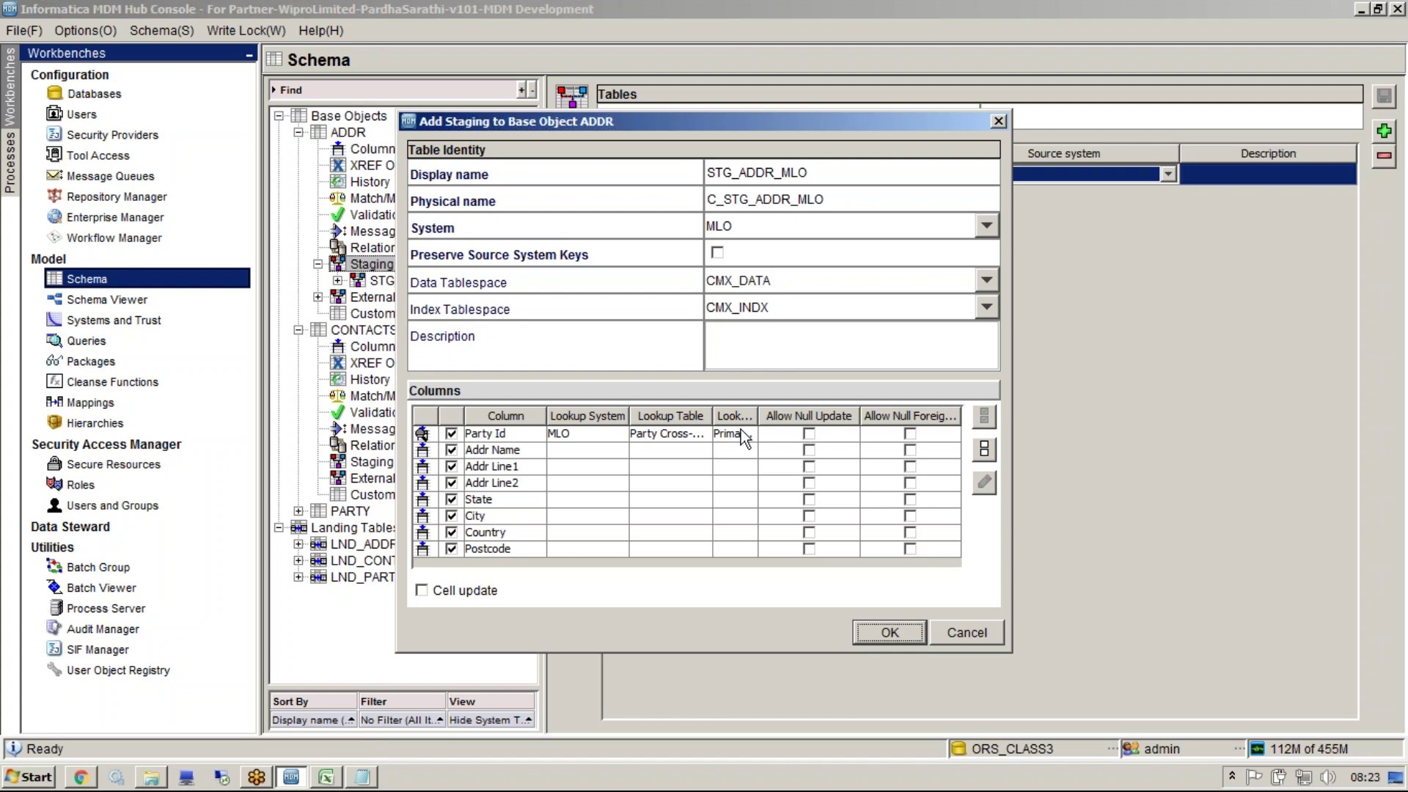
pyautogui.click(886, 644)
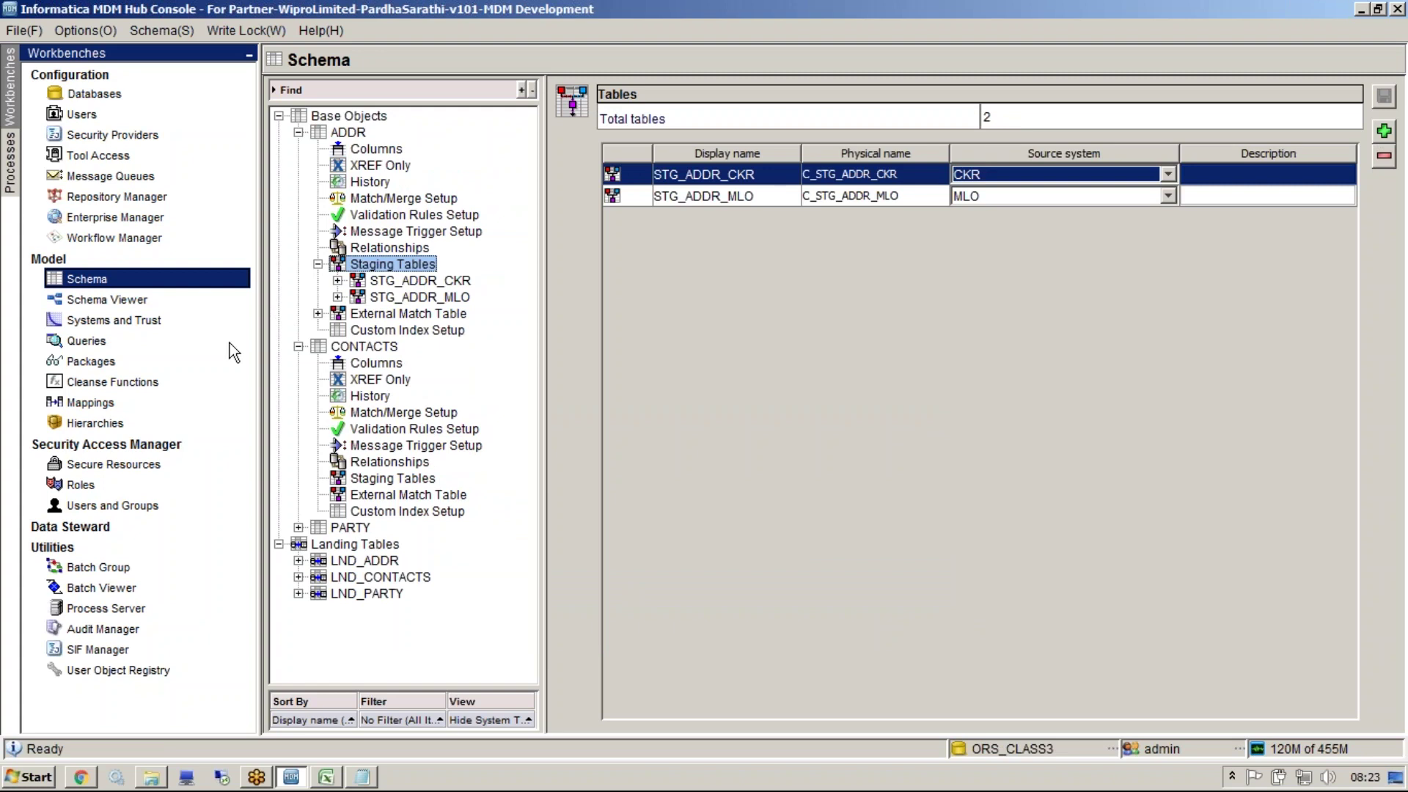
# Show the Systems and Trust tool with the MLO system's details, then bring up the Start menu
pyautogui.click(195, 322)
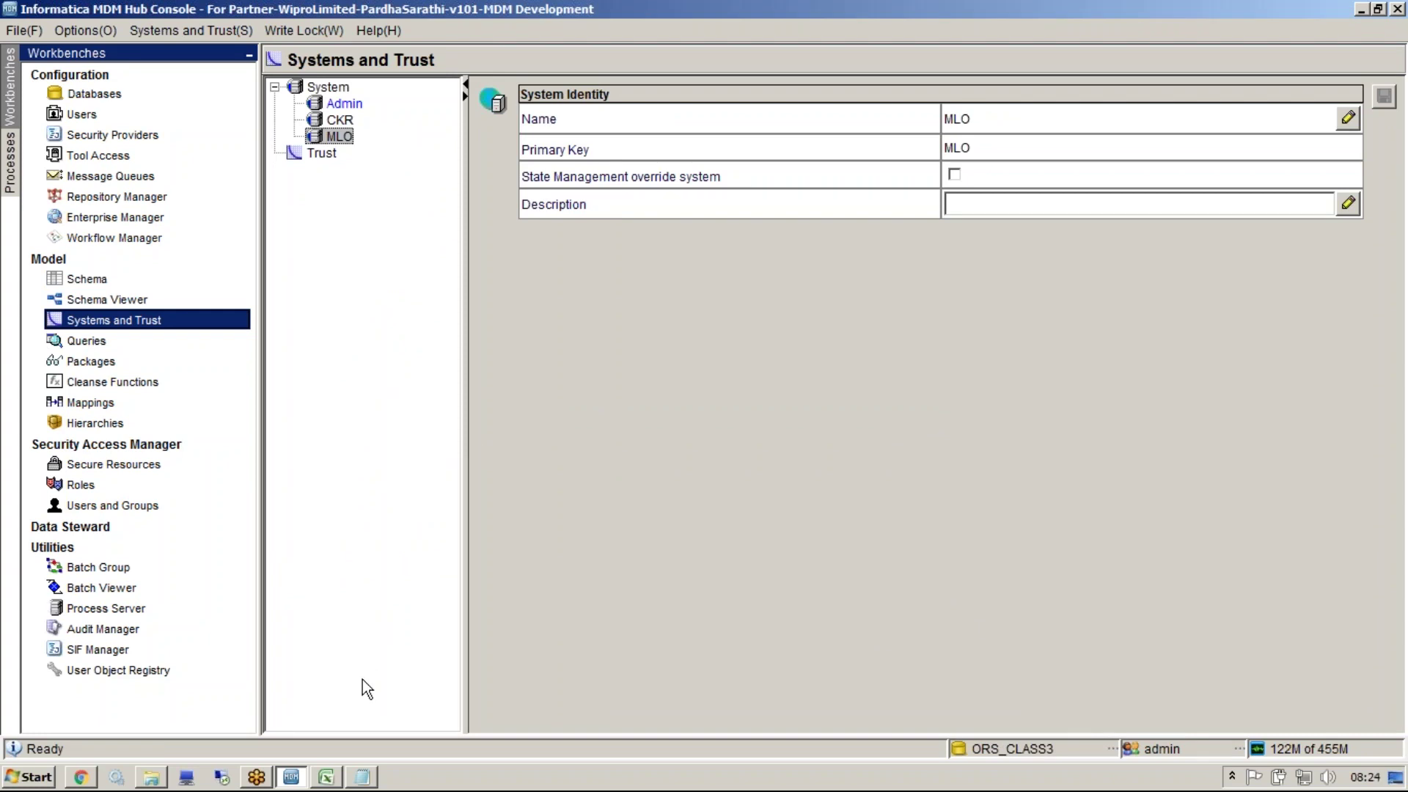
pyautogui.click(11, 773)
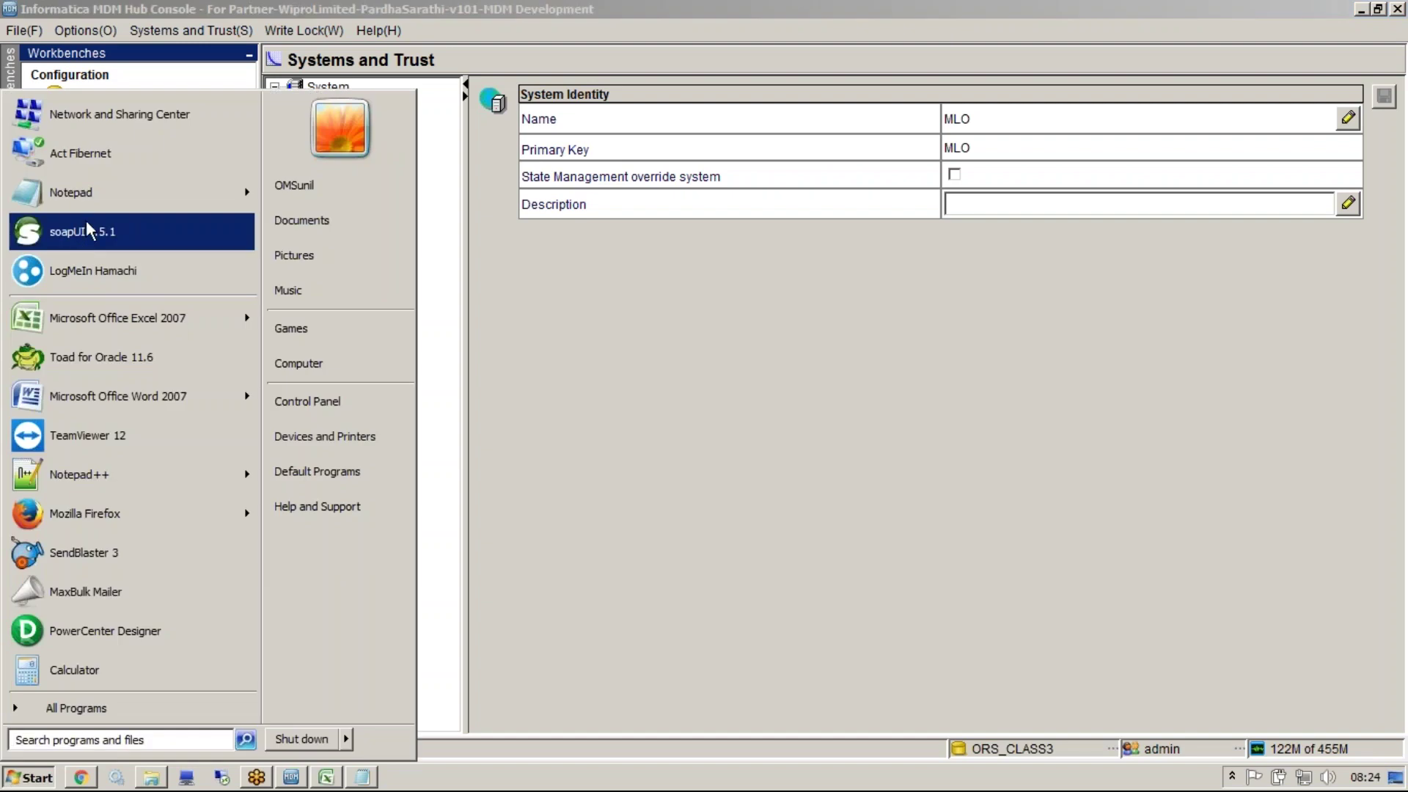
# Launch Toad for Oracle, dismiss document recovery, and connect as ORS_CLASS3
pyautogui.click(91, 344)
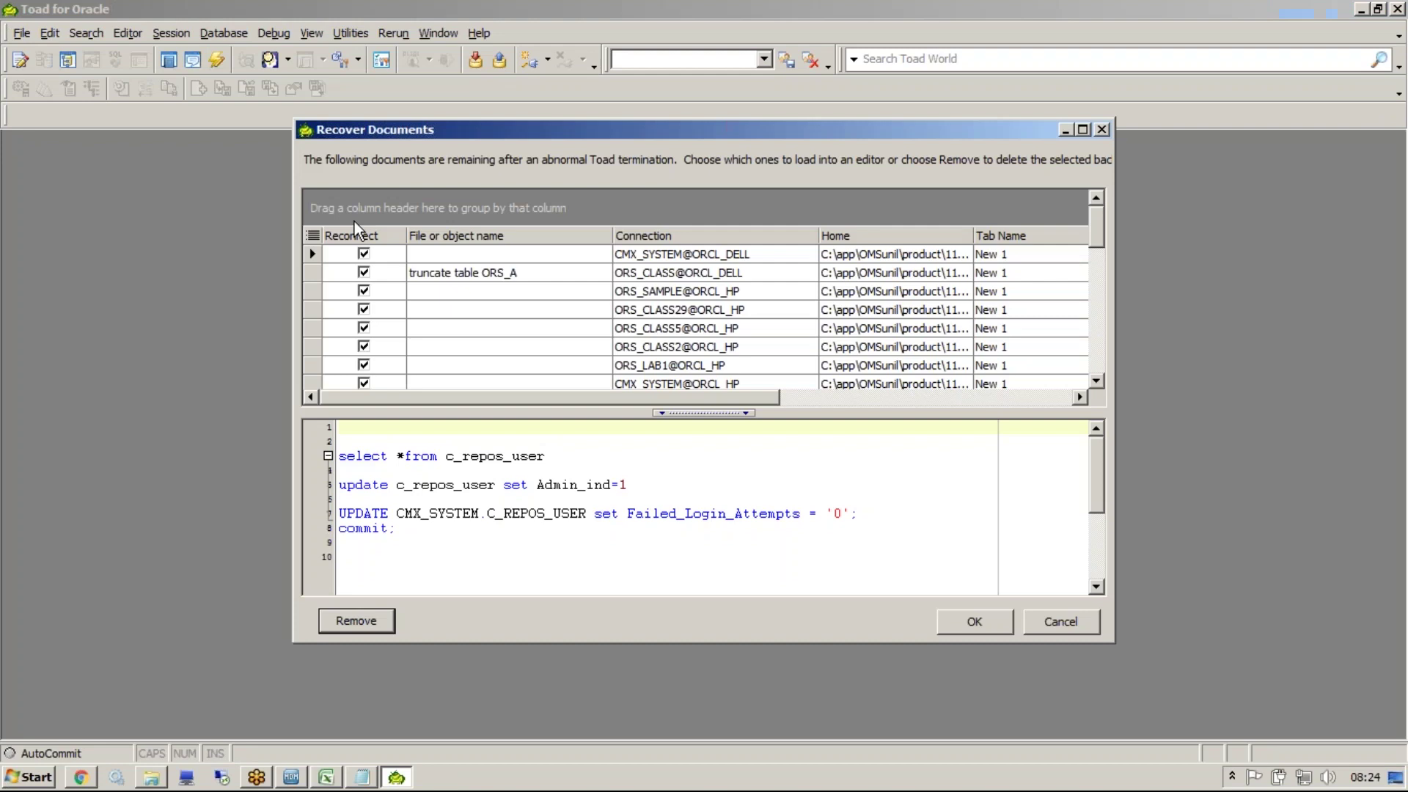
pyautogui.click(1068, 631)
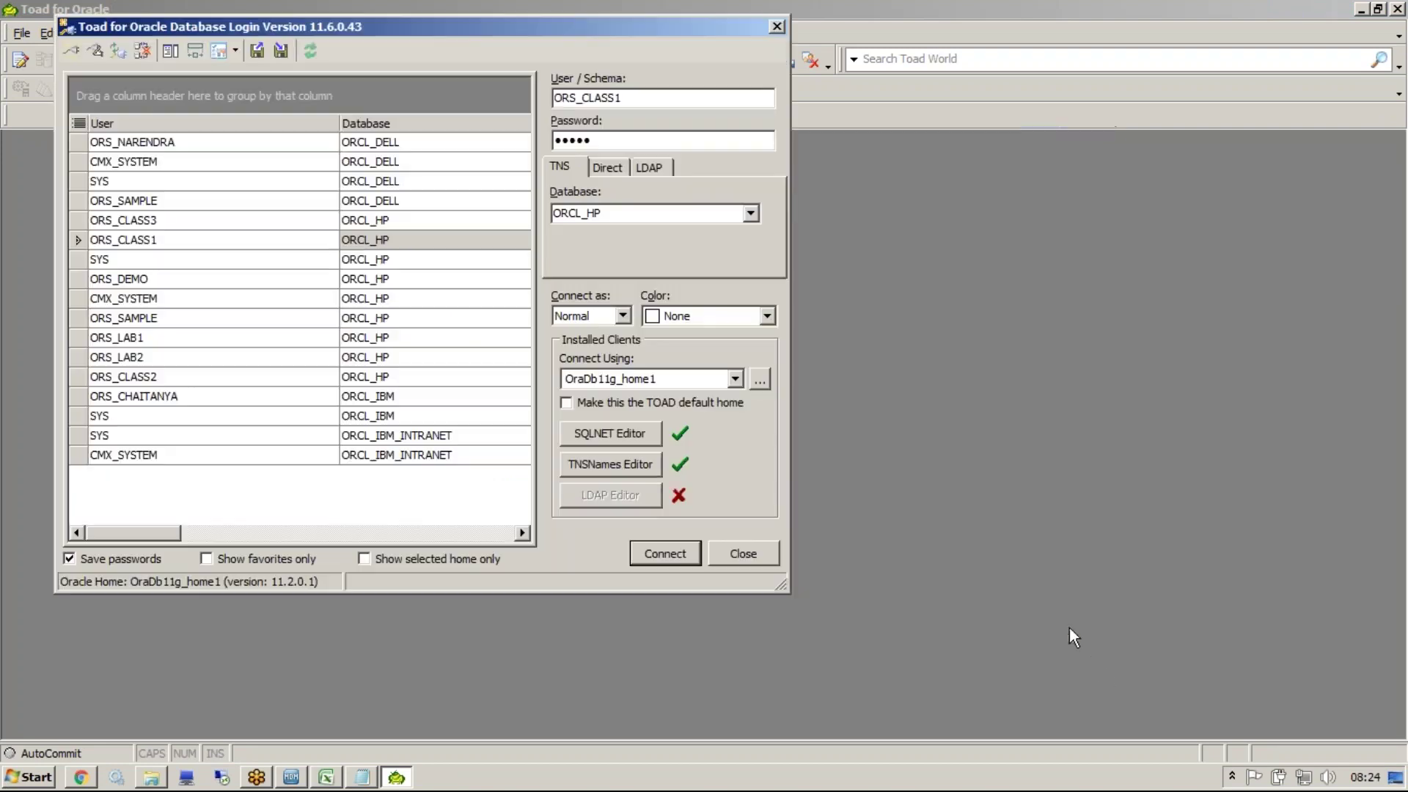
pyautogui.click(296, 222)
pyautogui.click(661, 552)
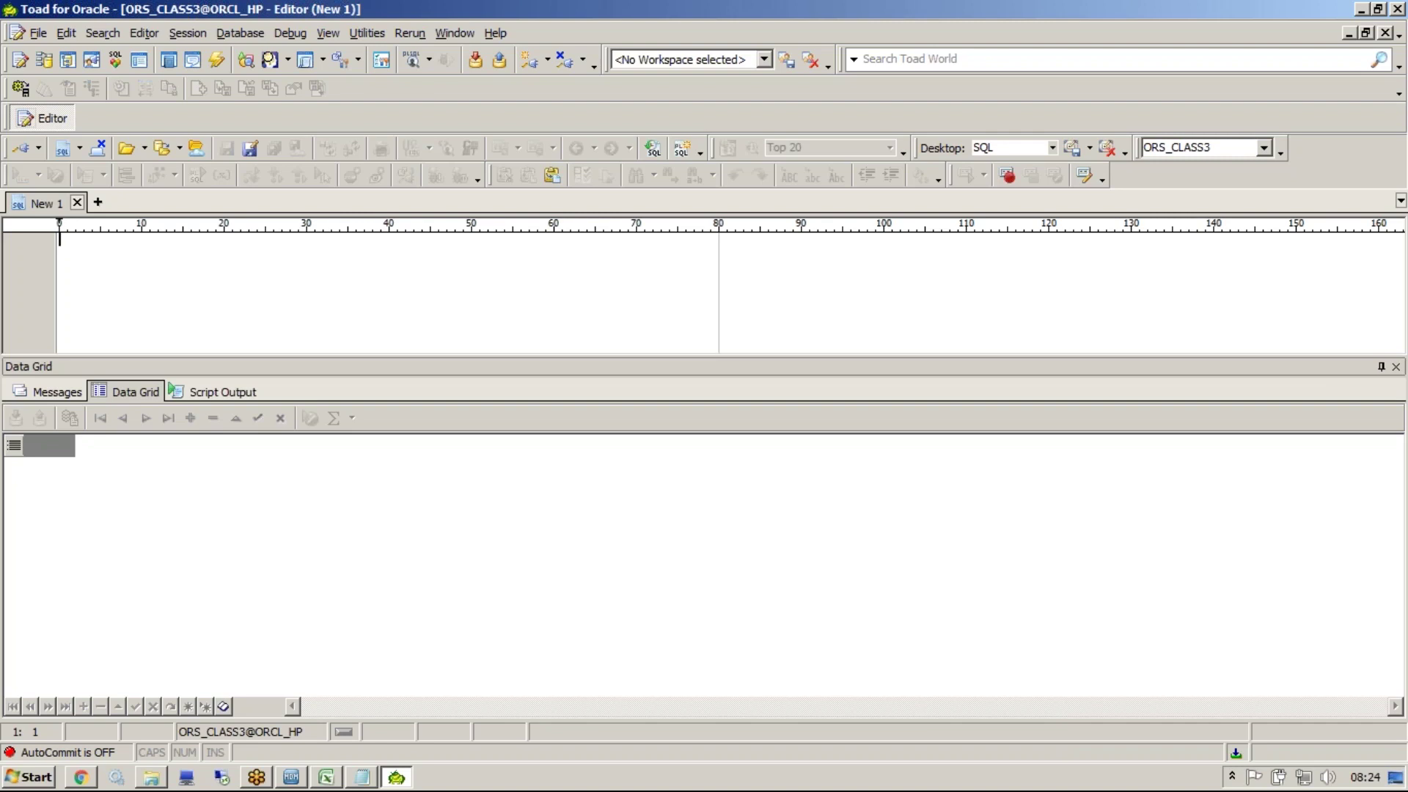
pyautogui.press('Return')
pyautogui.click(465, 287)
pyautogui.write('select')
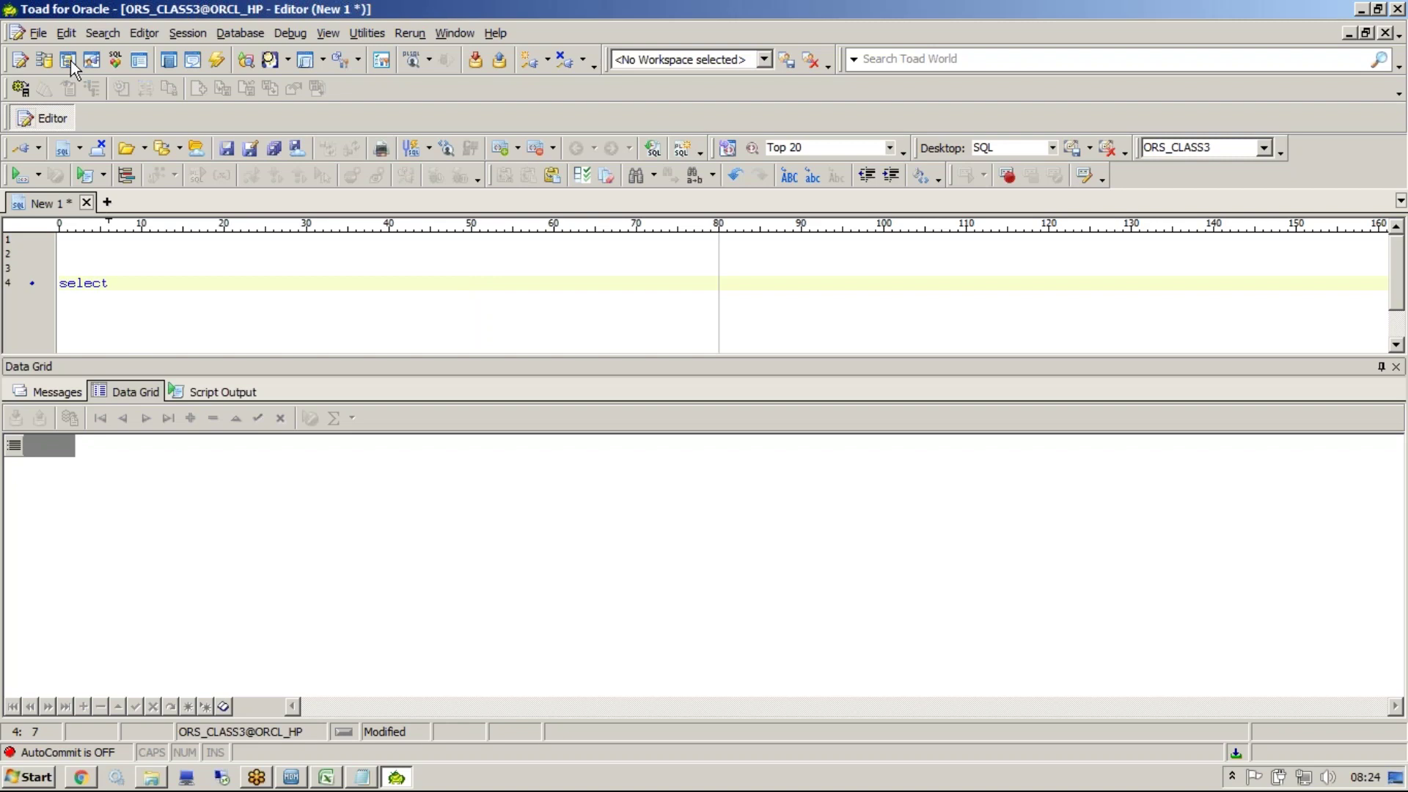
# In the Schema Browser, filter tables by C_PARTY*, review C_PARTY and C_PARTY_XREF columns, then minimise Toad
pyautogui.click(189, 34)
pyautogui.moveTo(241, 33)
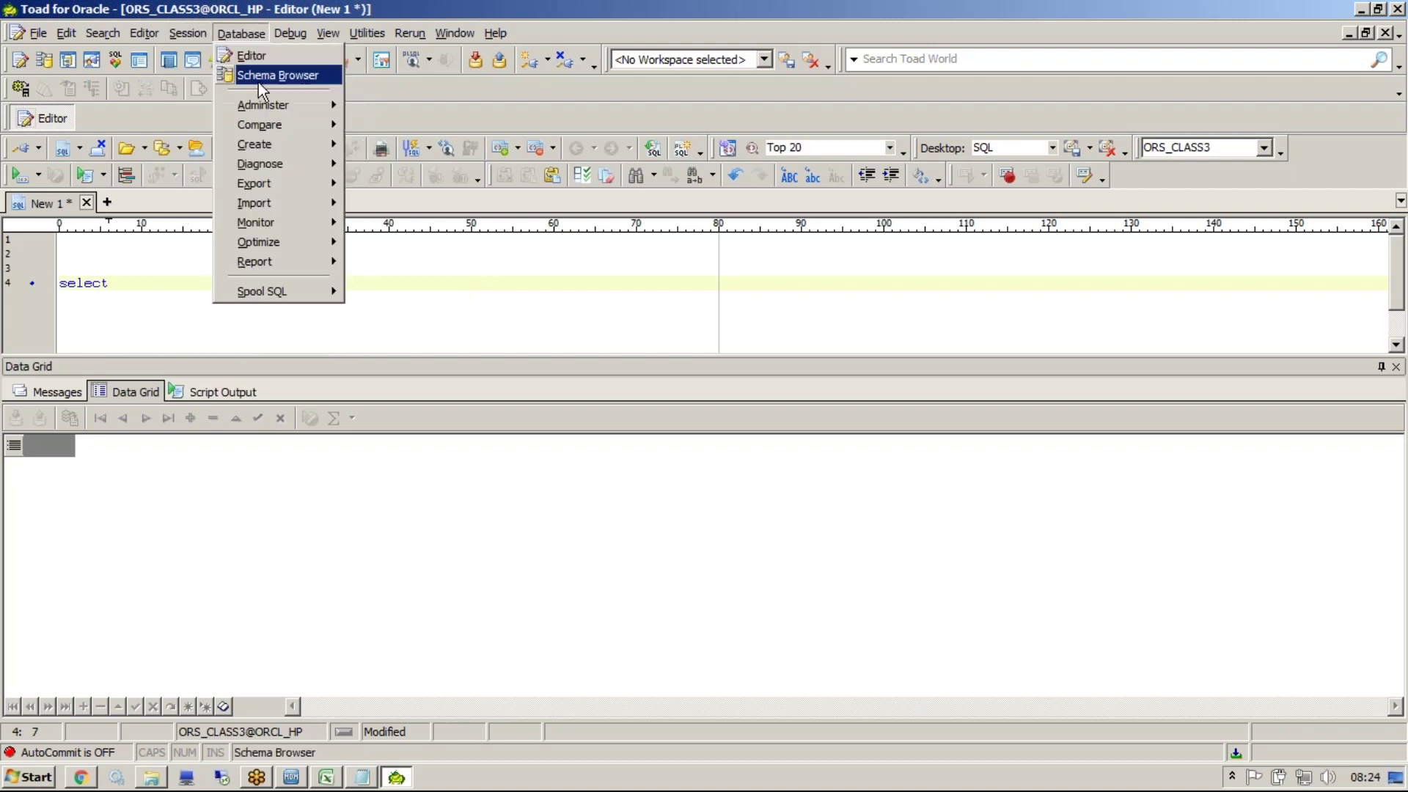
pyautogui.click(258, 77)
pyautogui.click(116, 202)
pyautogui.press('BackSpace')
pyautogui.write('C_PARTY*')
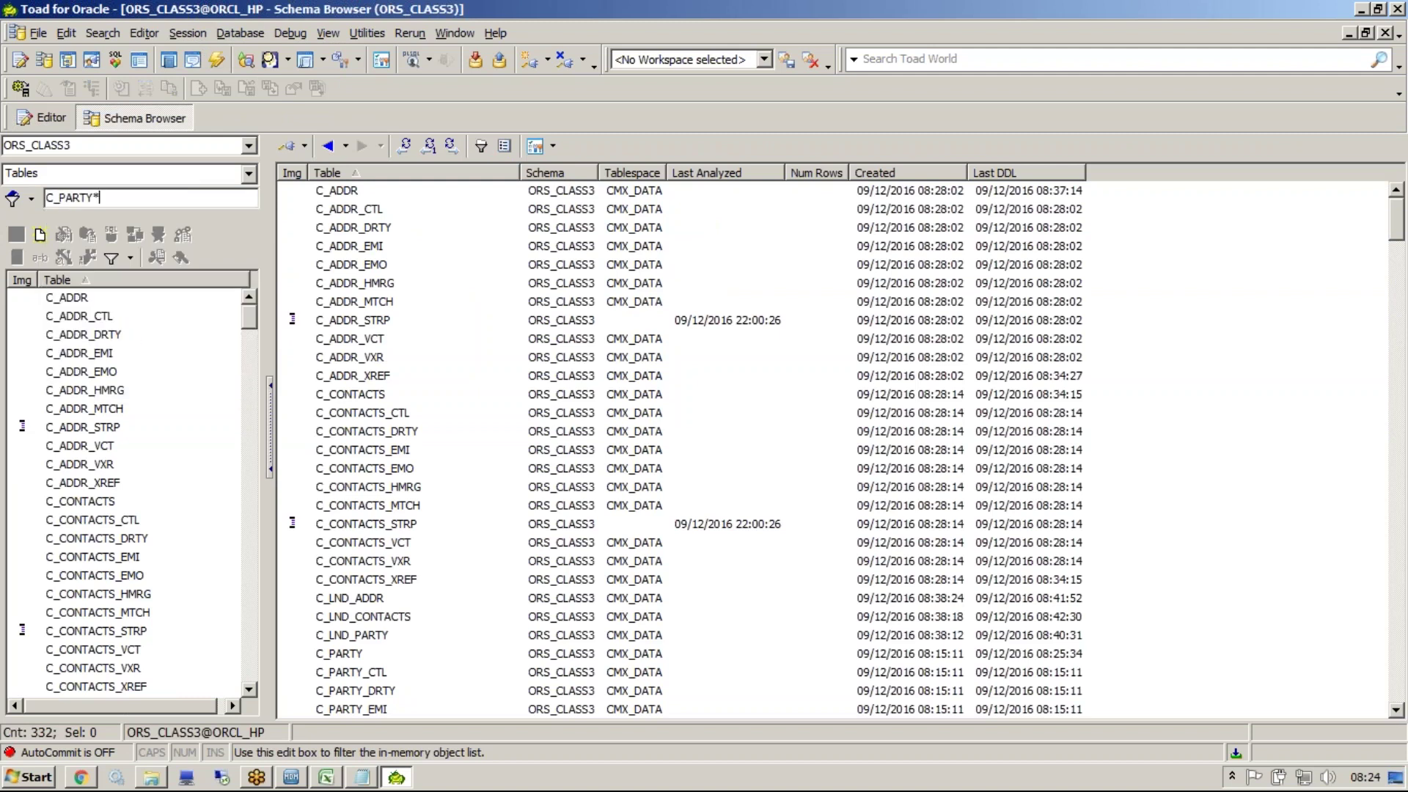
pyautogui.press('Return')
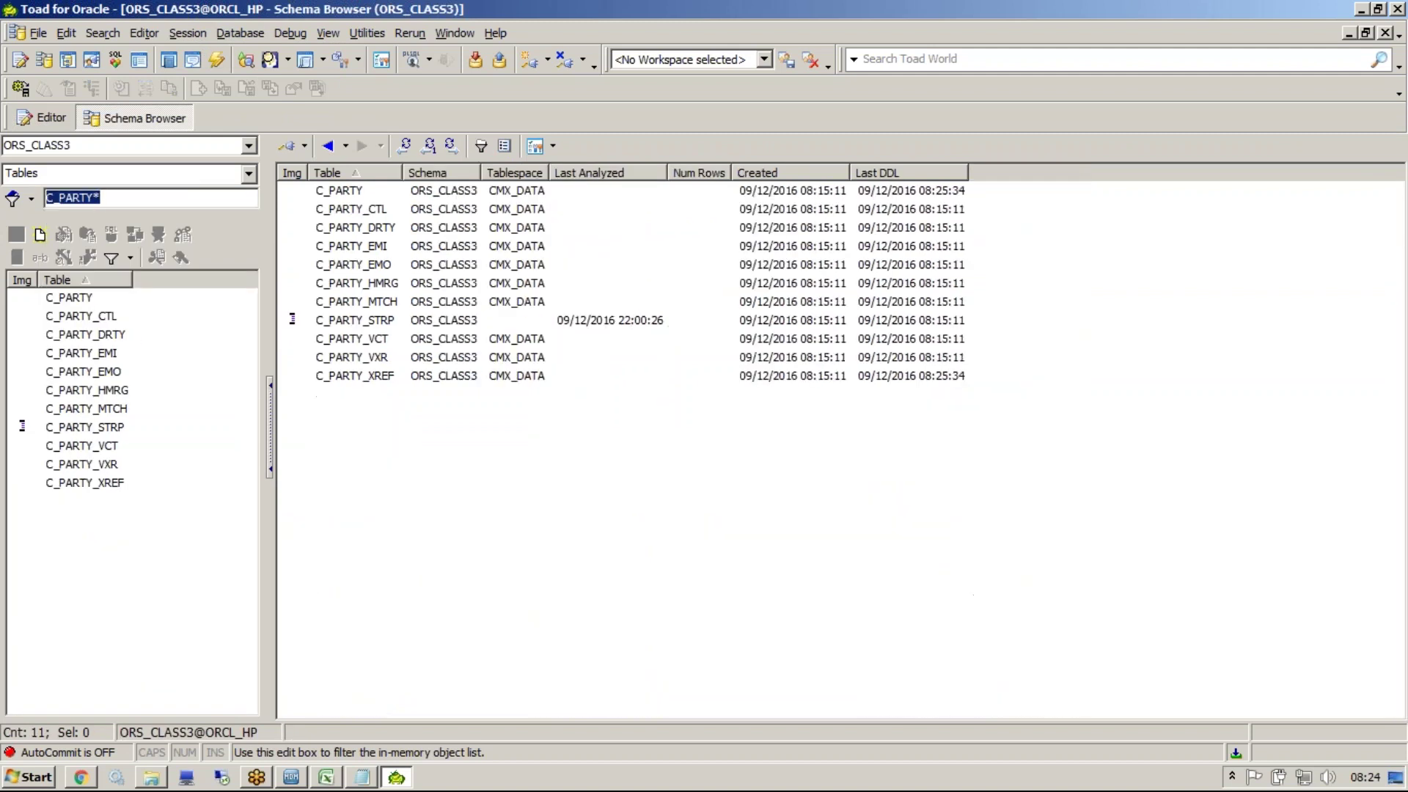
pyautogui.click(90, 300)
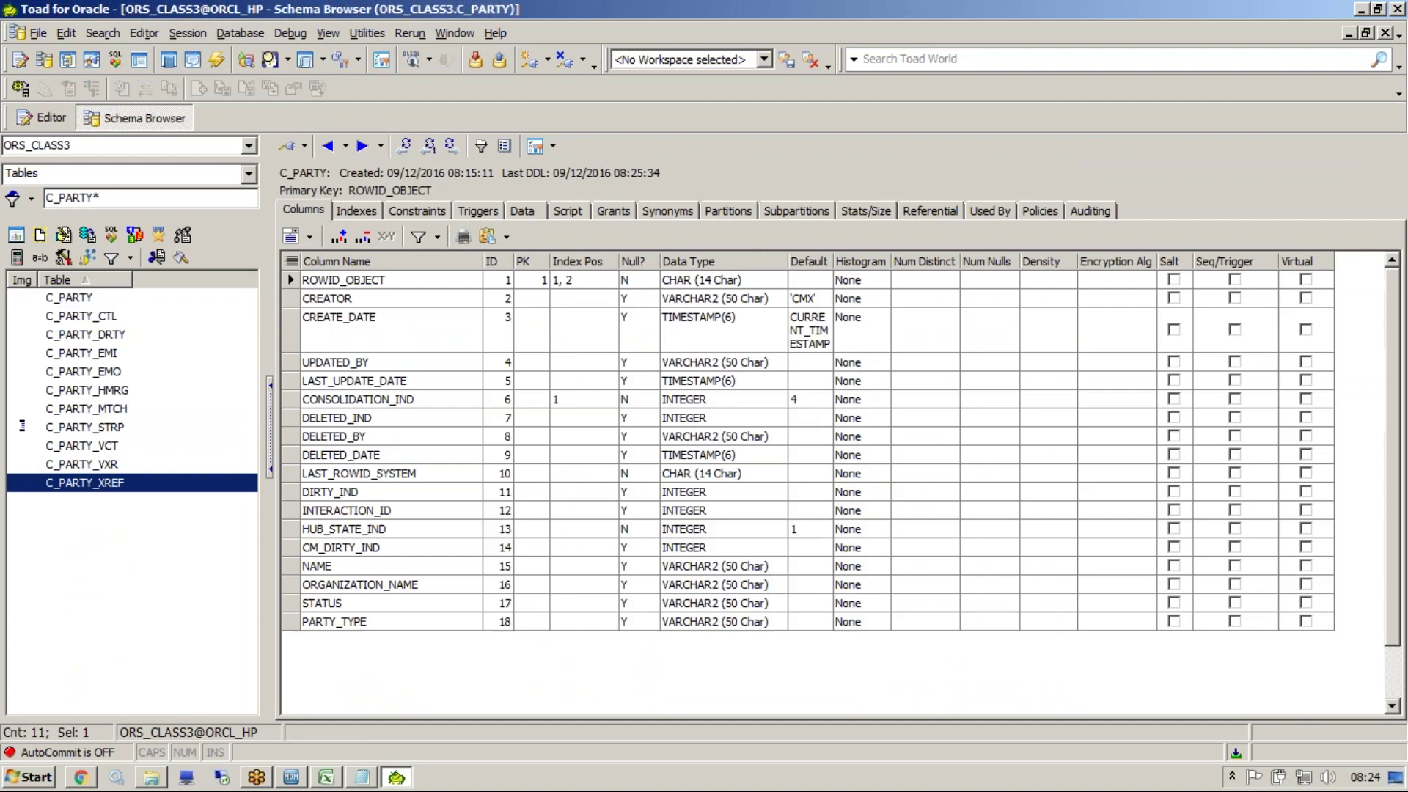
pyautogui.click(102, 482)
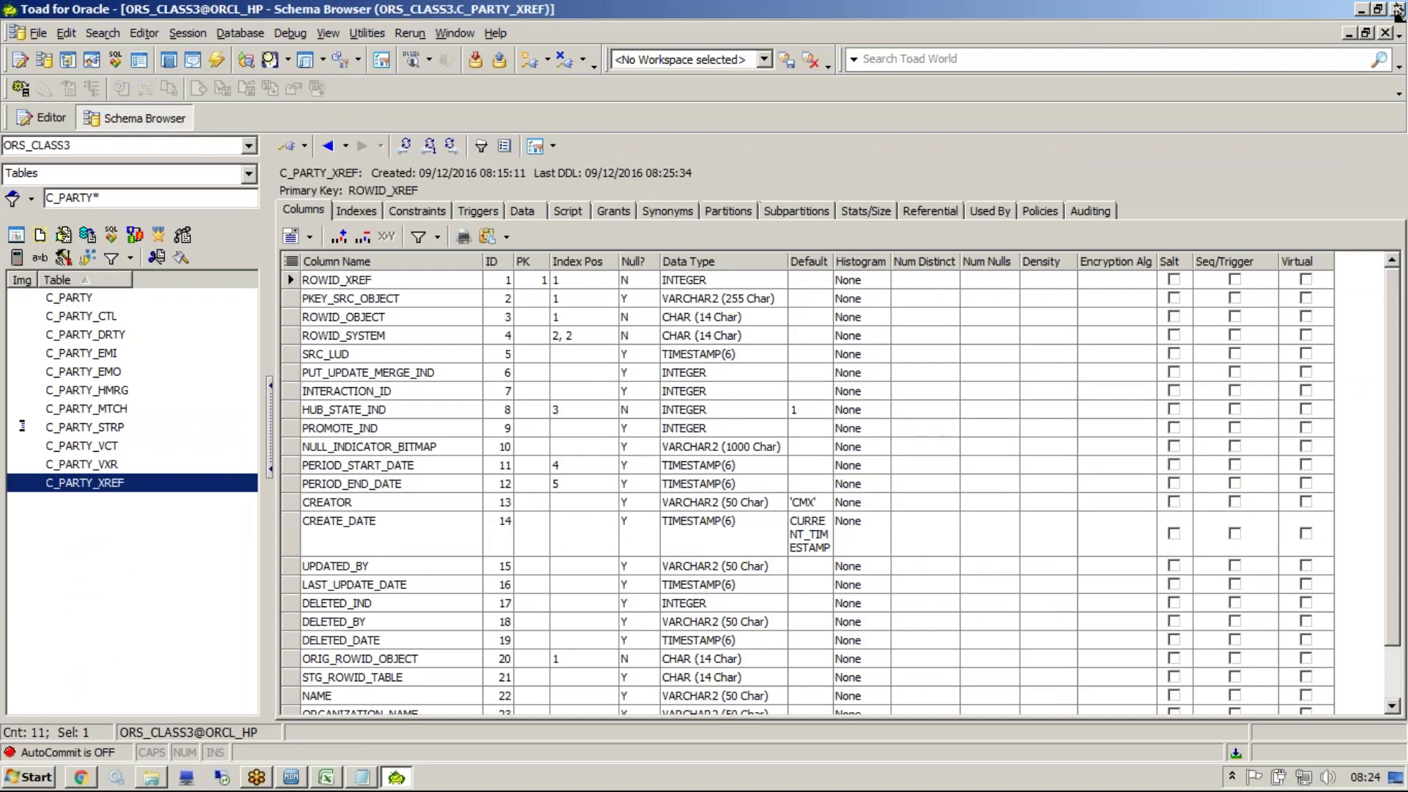
pyautogui.click(1362, 11)
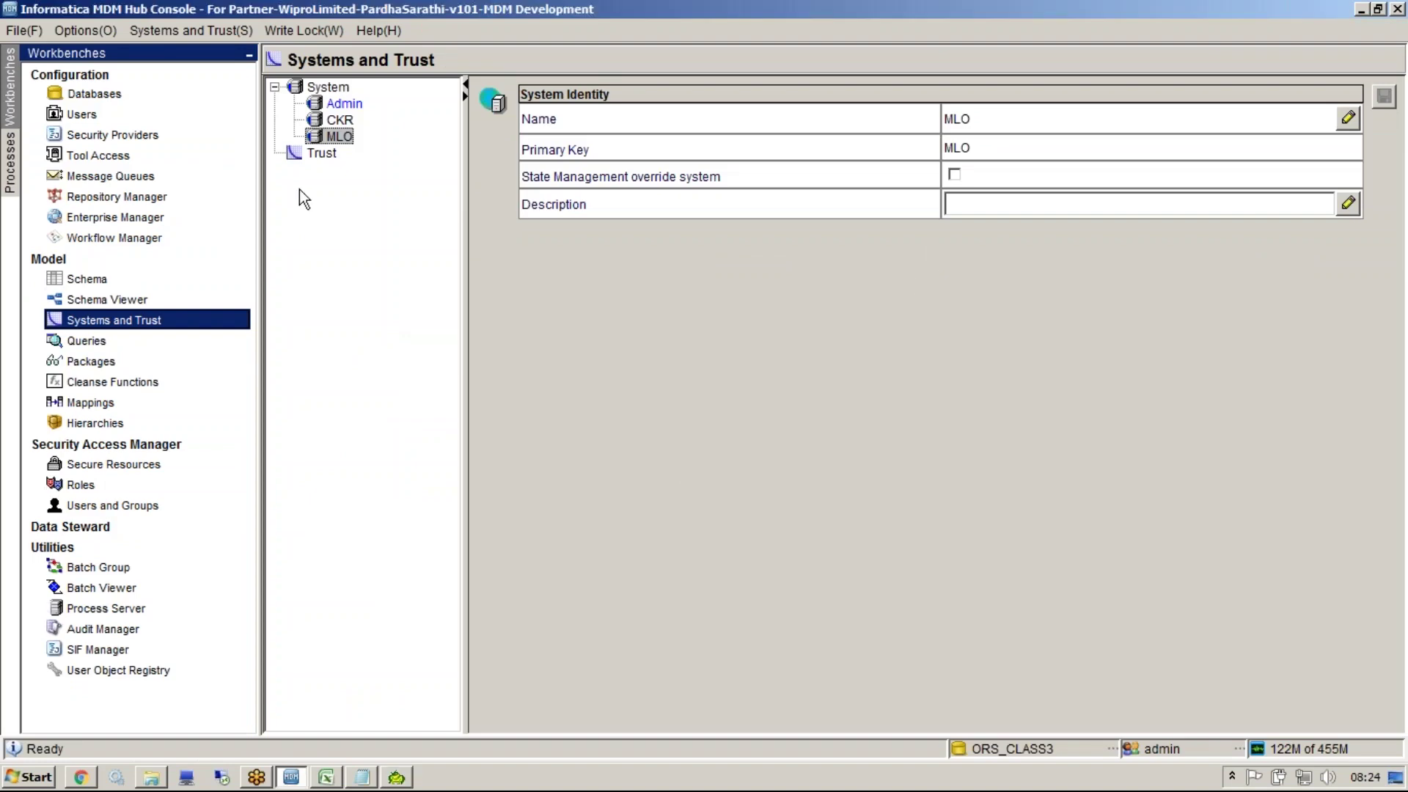
# Display the PARTY base object's columns in the Schema tool
pyautogui.click(312, 154)
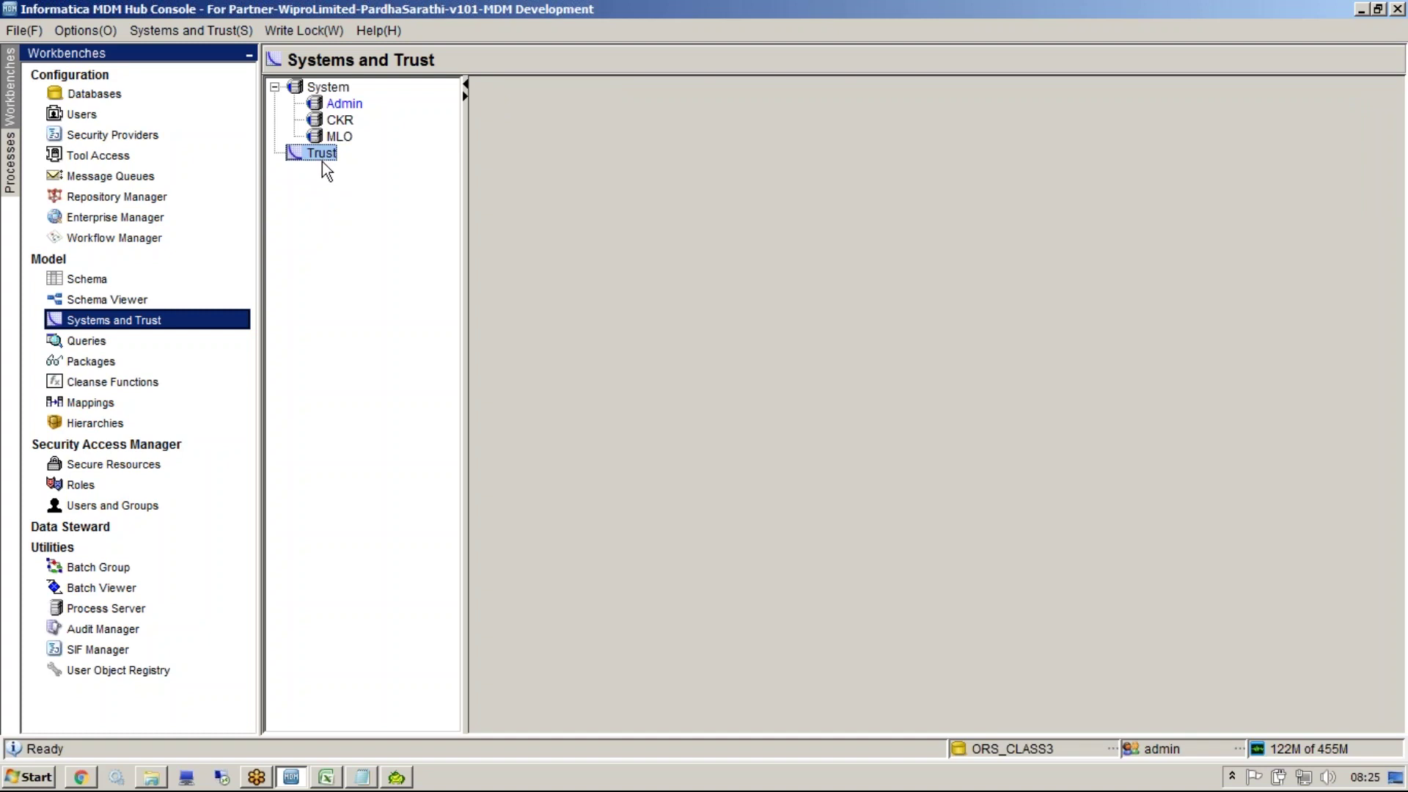
pyautogui.click(200, 282)
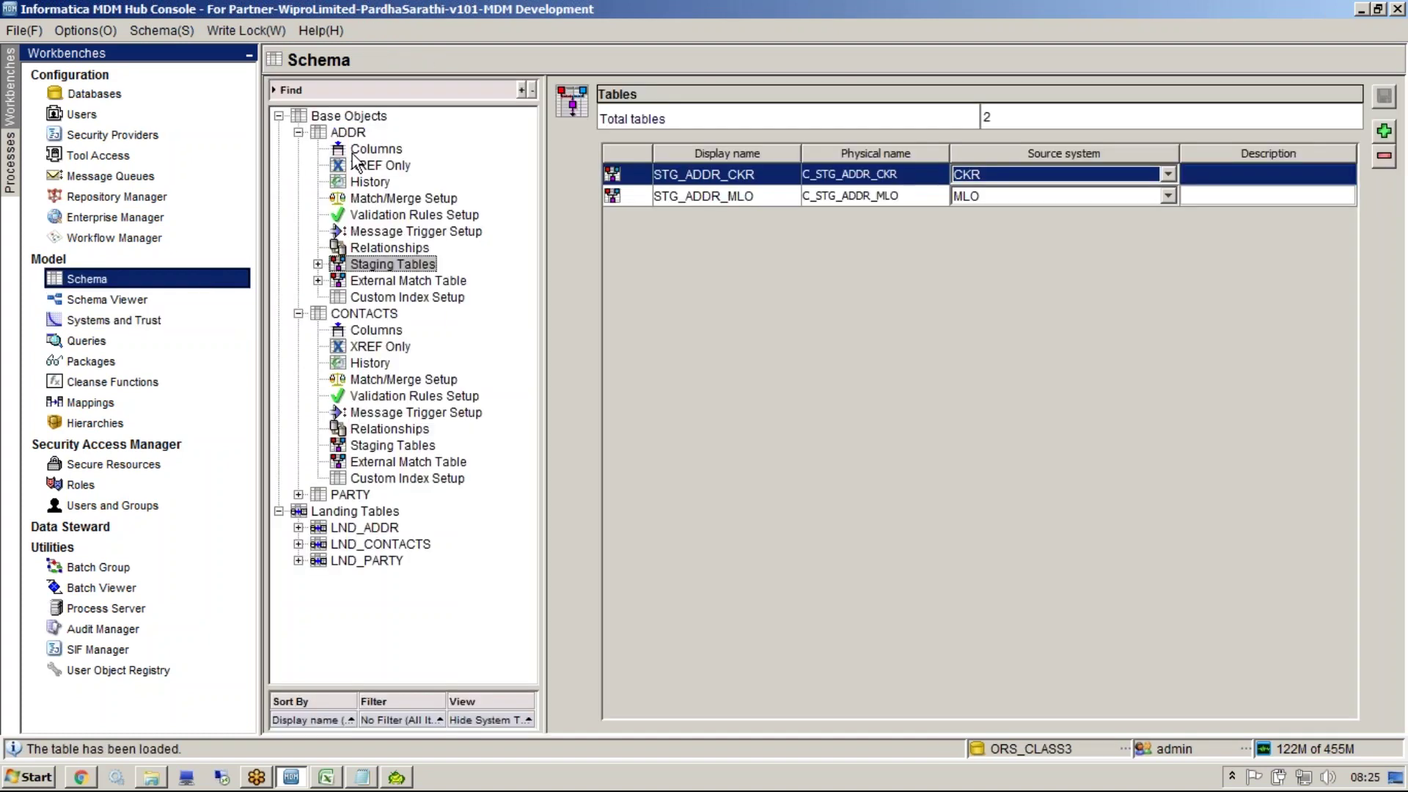
pyautogui.click(298, 495)
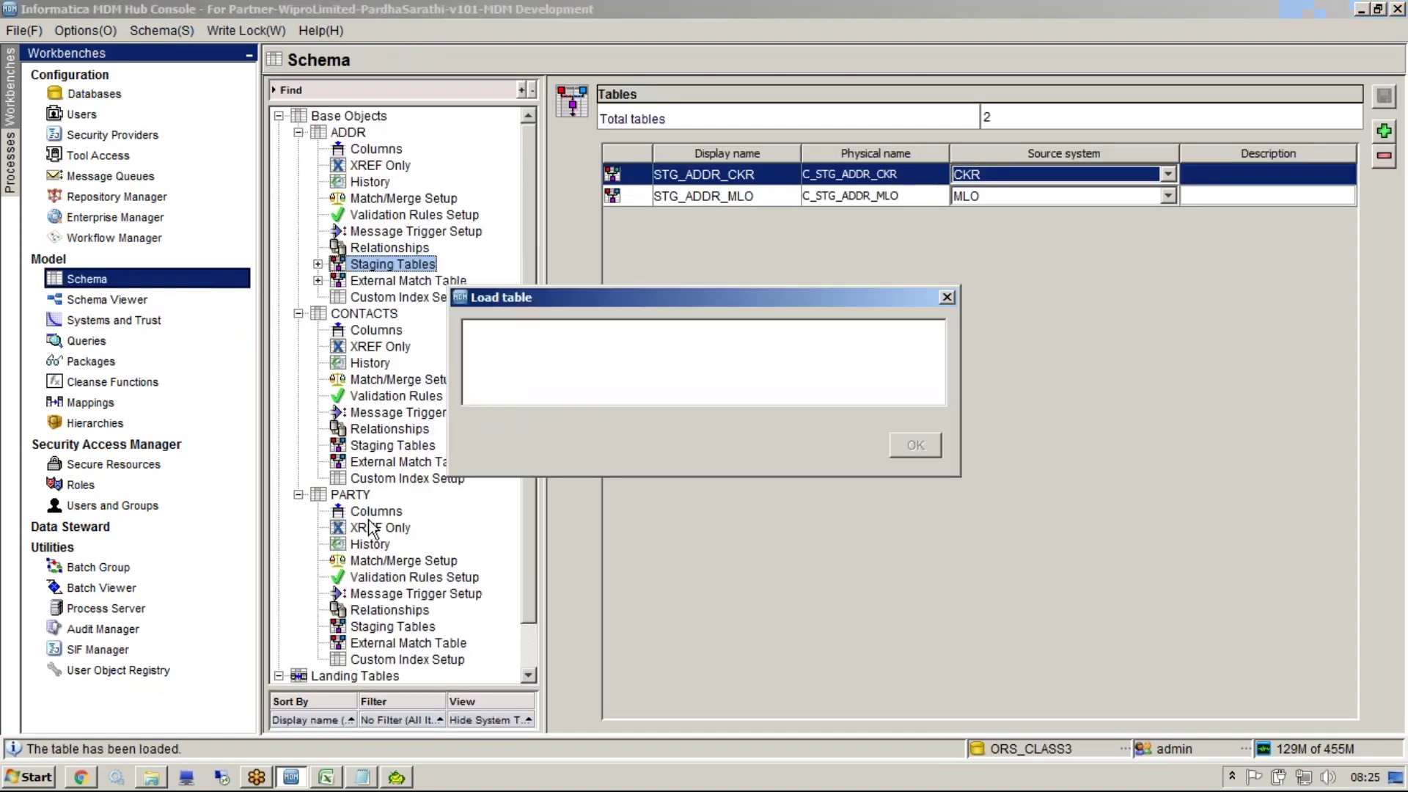
pyautogui.click(371, 522)
pyautogui.click(370, 516)
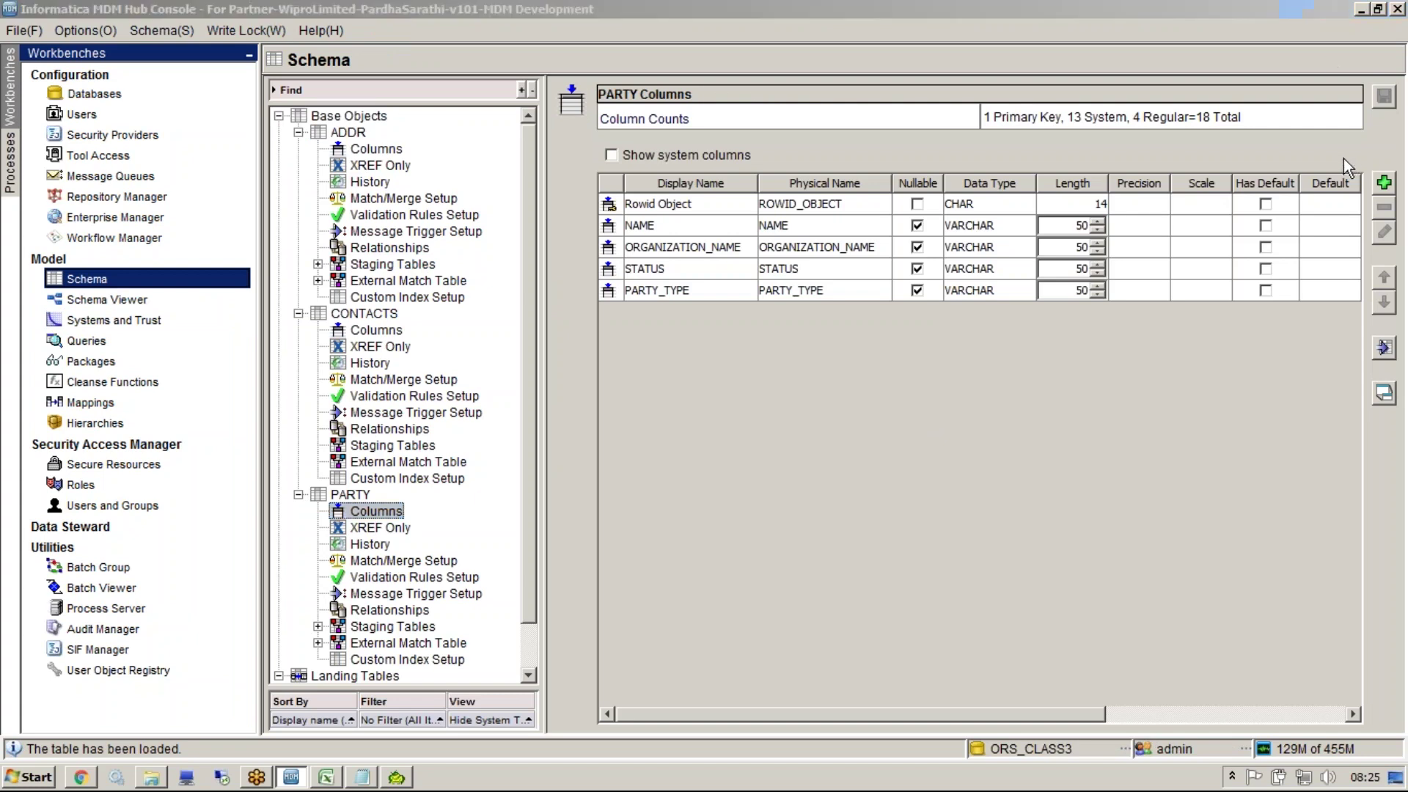
# Tick Trust for NAME and ORGANIZATION_NAME, leaving STATUS and PARTY_TYPE untrusted
pyautogui.moveTo(848, 709); pyautogui.dragTo(1135, 711)
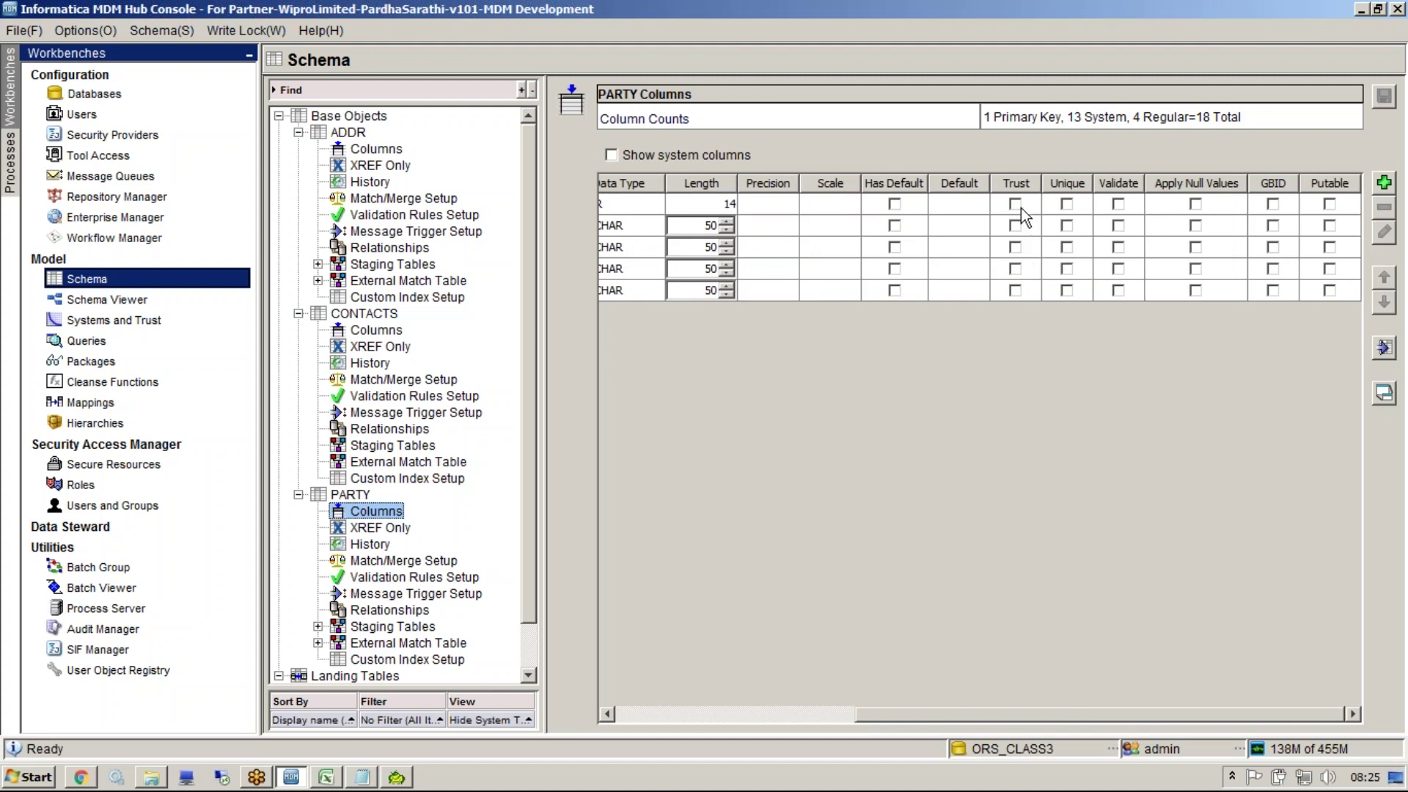
pyautogui.click(1015, 225)
pyautogui.click(1015, 247)
pyautogui.click(1015, 268)
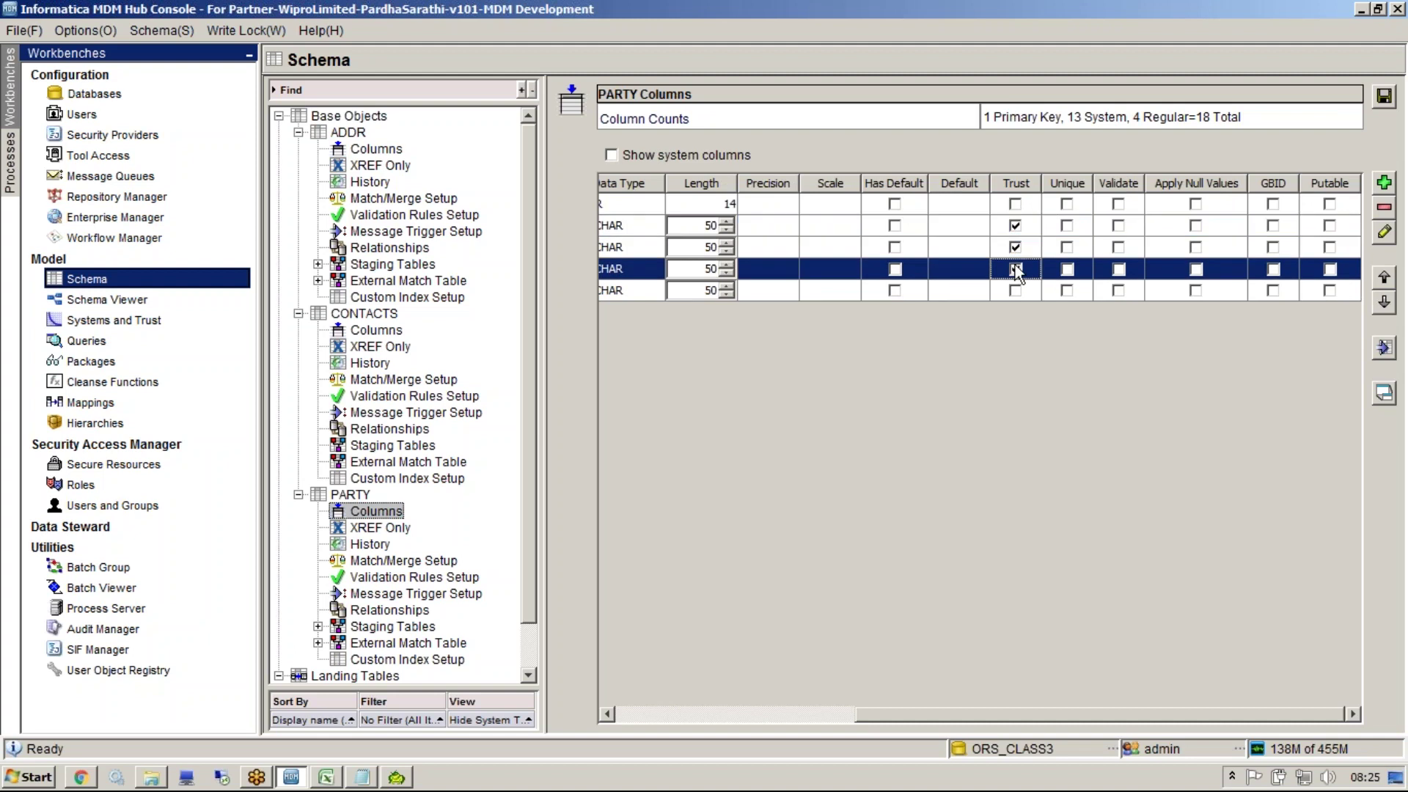
pyautogui.click(1015, 291)
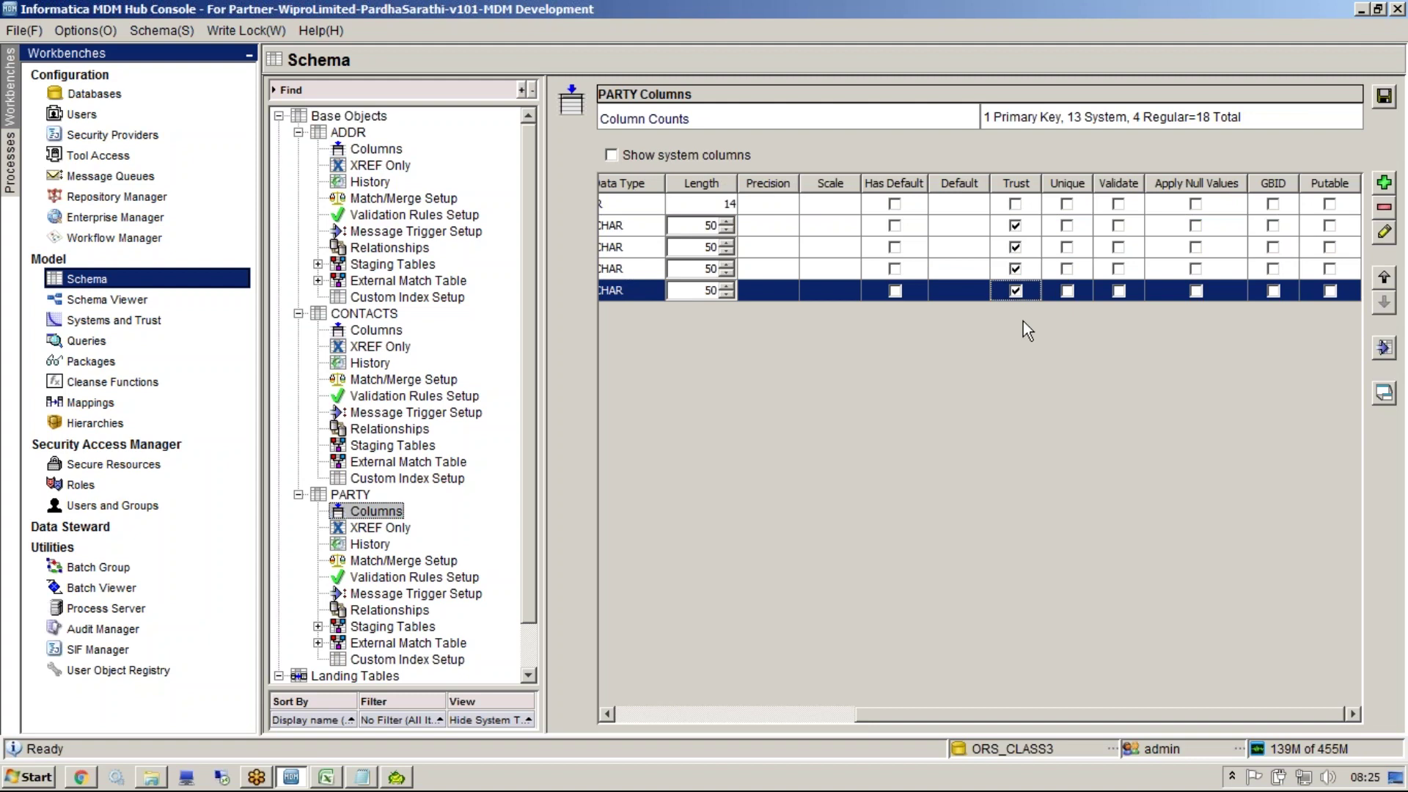
pyautogui.click(1018, 296)
pyautogui.click(1017, 272)
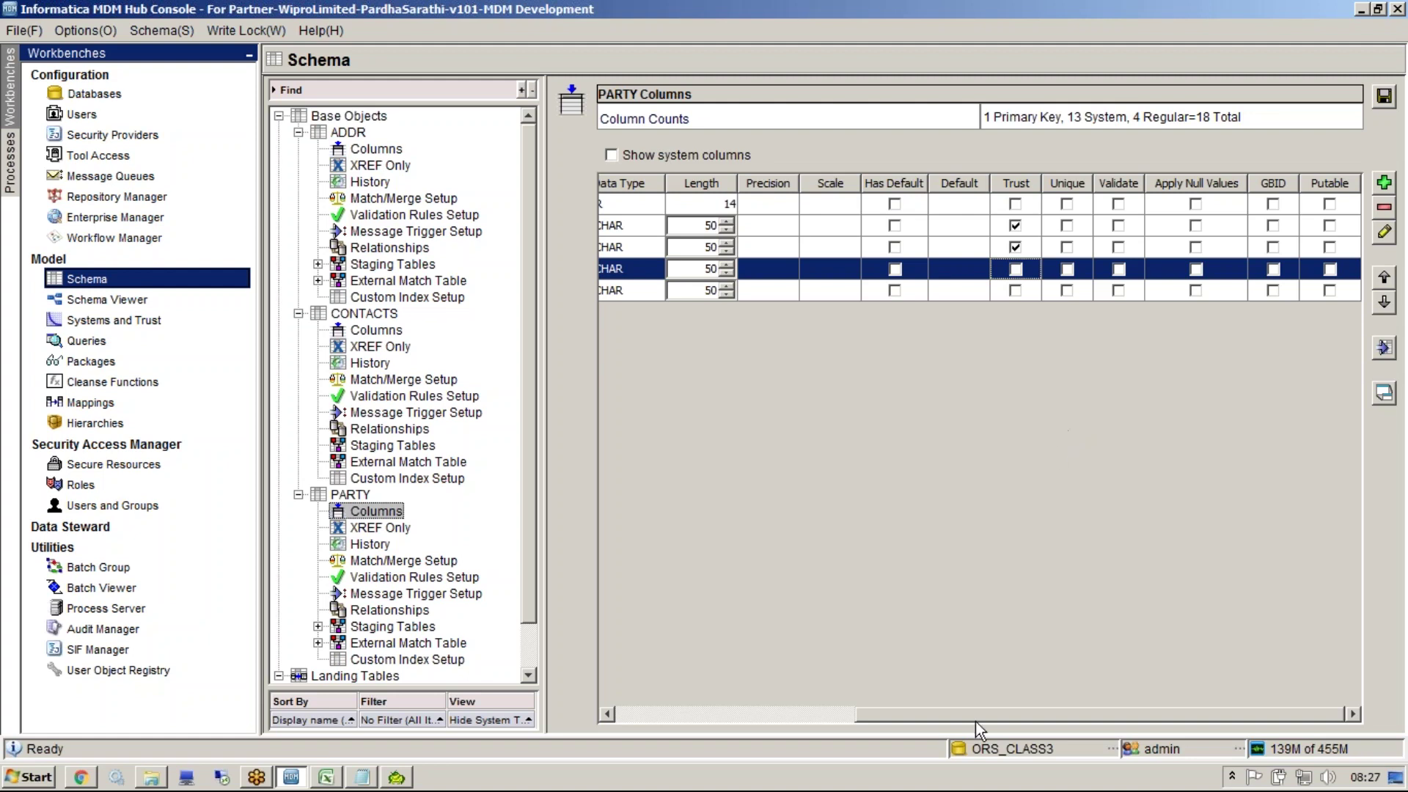
# Review PARTY's STATUS and NAME columns, then switch to the Notepad notes and start a new line
pyautogui.moveTo(975, 720); pyautogui.dragTo(698, 693)
pyautogui.click(679, 273)
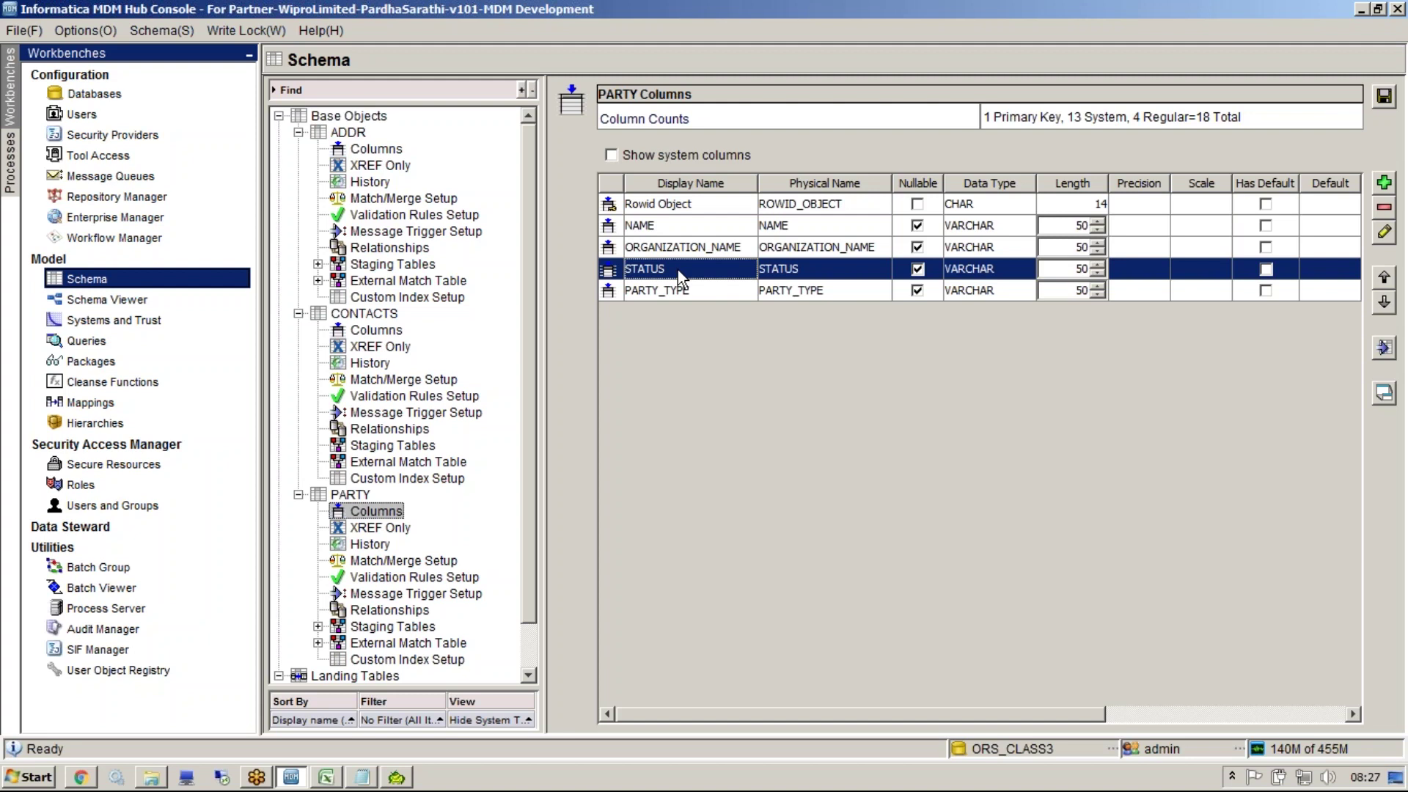
pyautogui.click(666, 229)
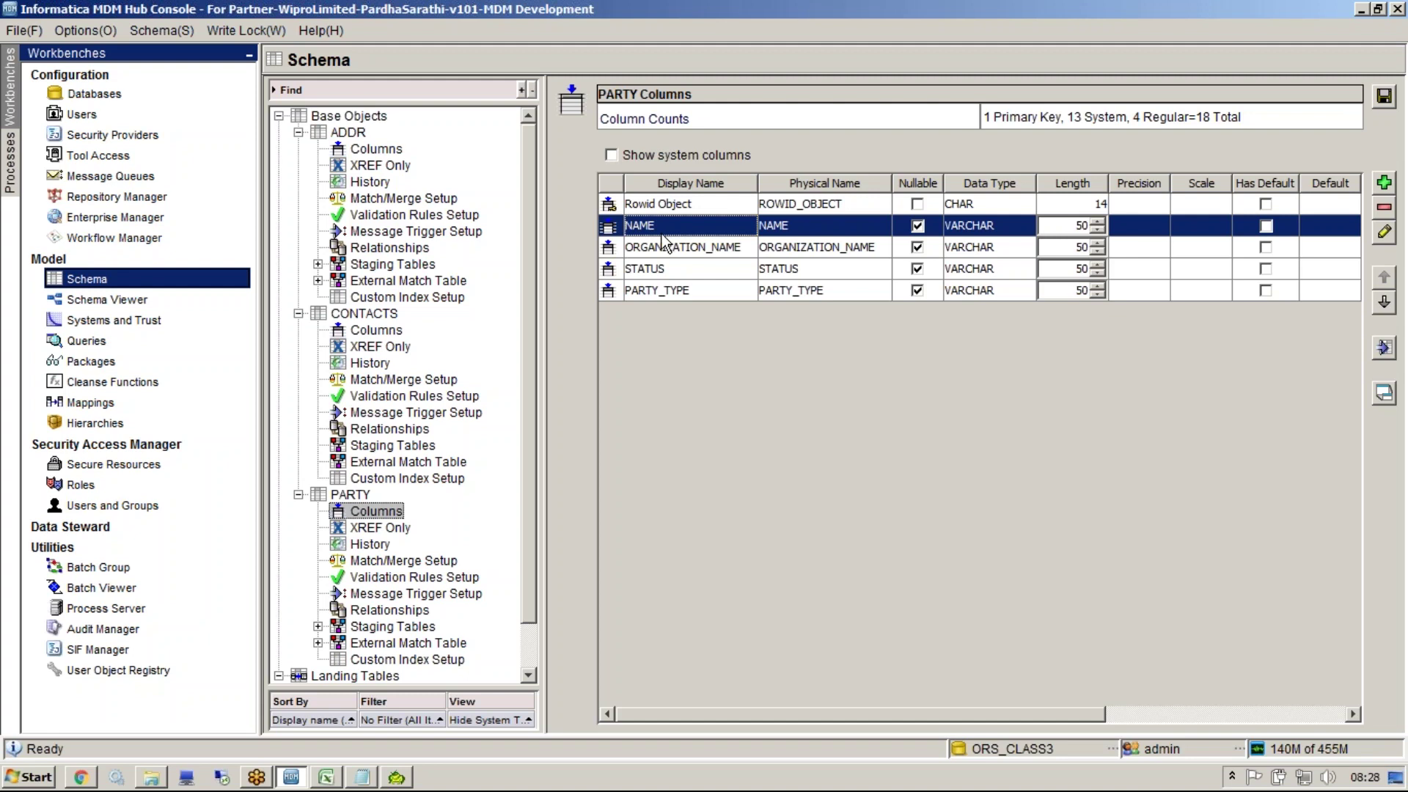
pyautogui.hotkey('alt', 'Tab')
pyautogui.press('Return')
pyautogui.press('Return')
# Add a '<20 columns' line to the notes and select it
pyautogui.write('<20 columns')
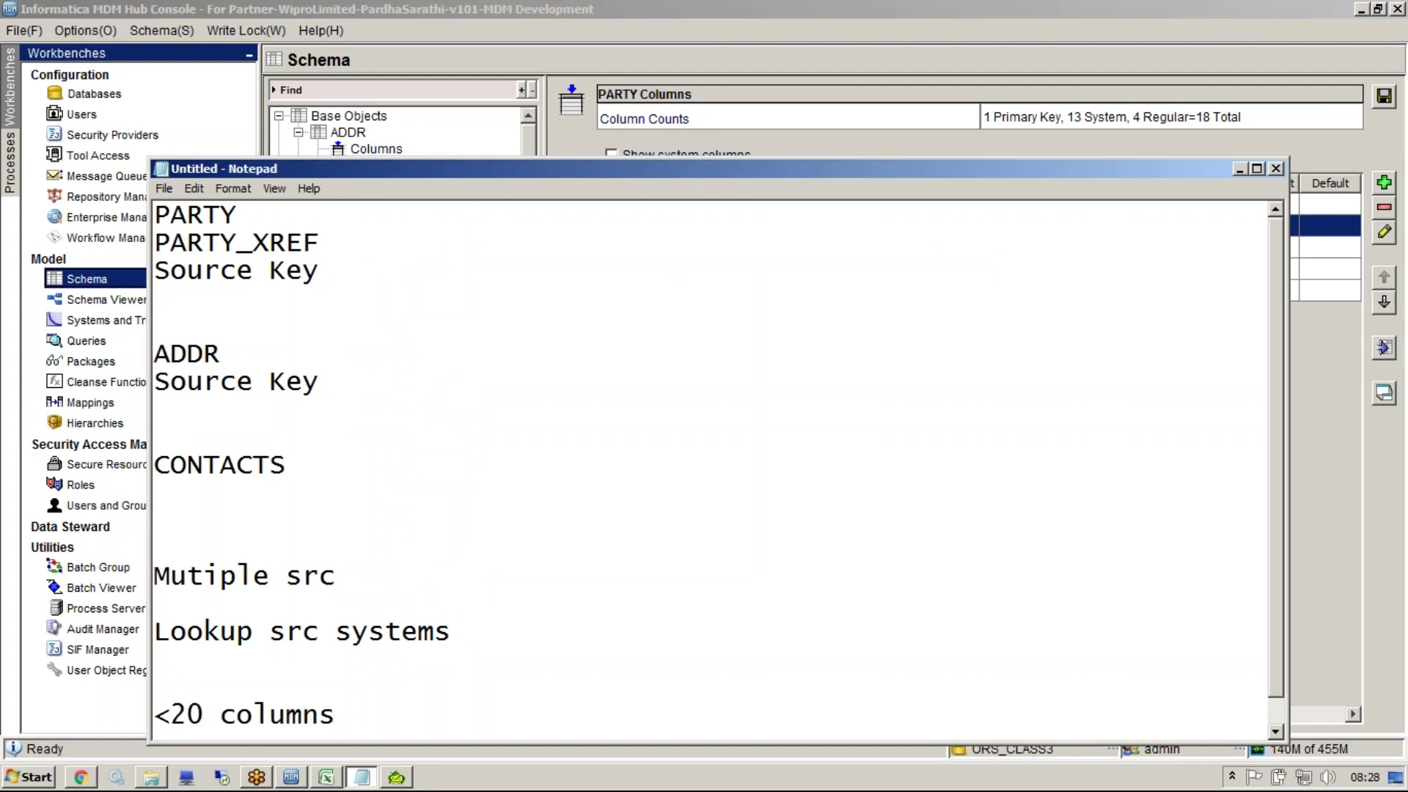
pyautogui.hotkey('shift', 'Home')
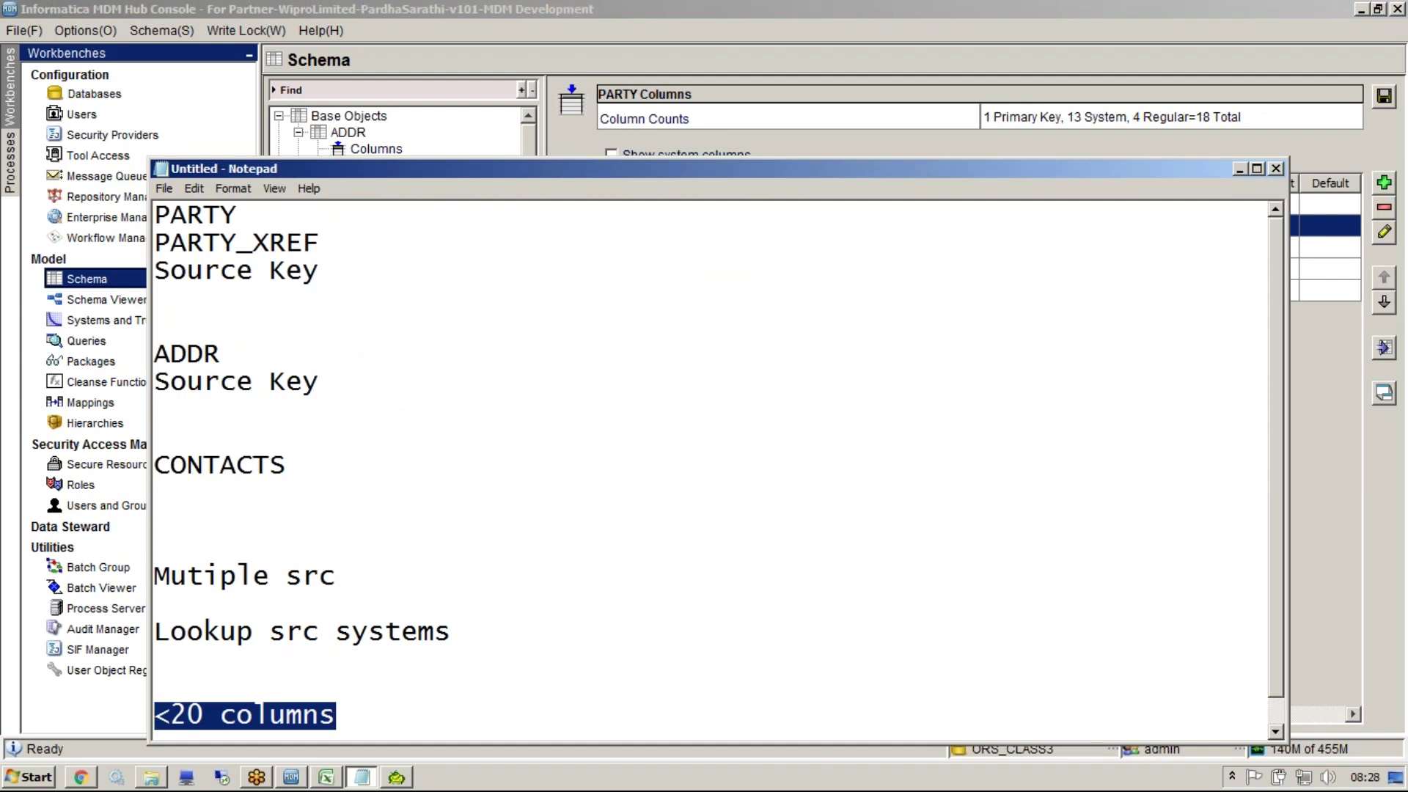
# Back in the Hub Console, open Systems and Trust and save the pending PARTY column changes
pyautogui.click(678, 108)
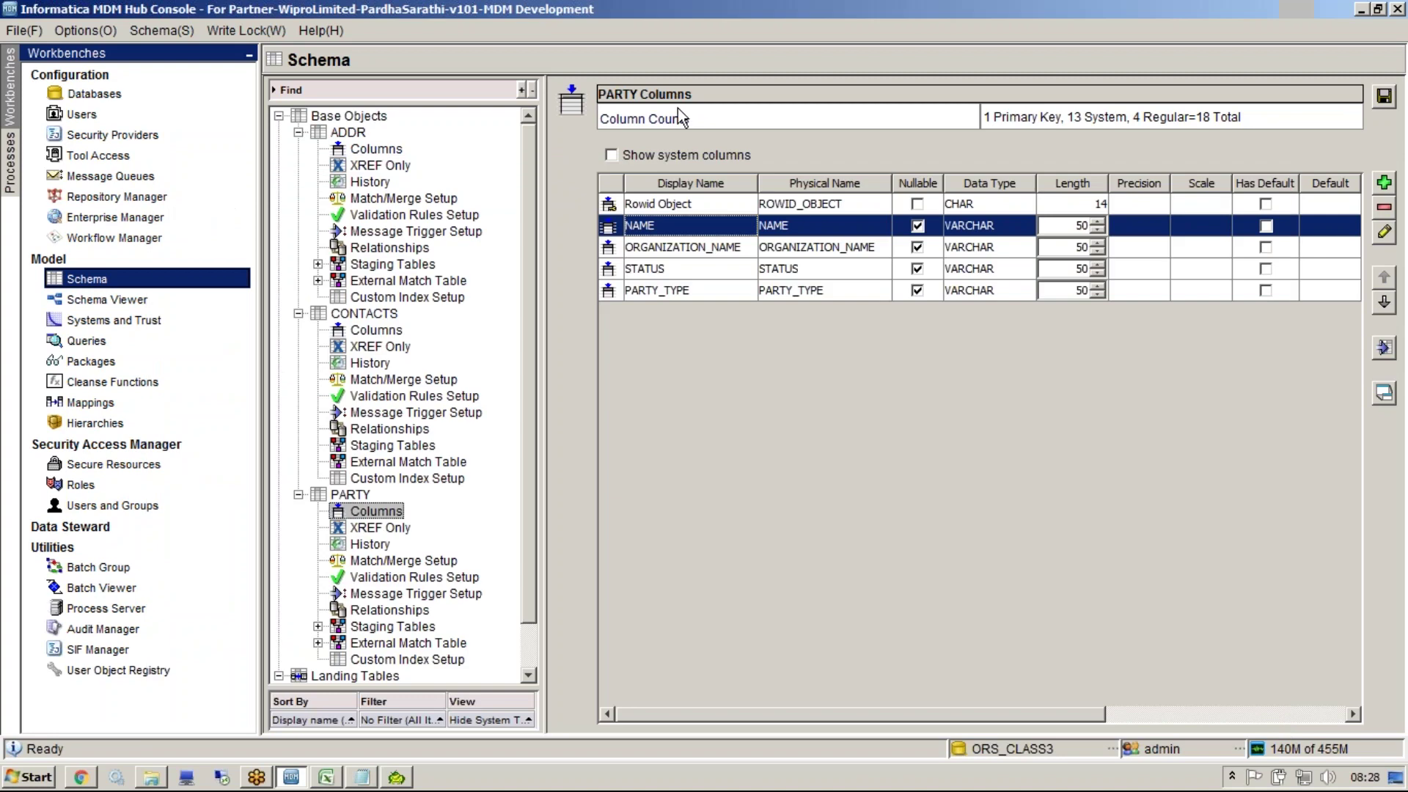
pyautogui.click(110, 320)
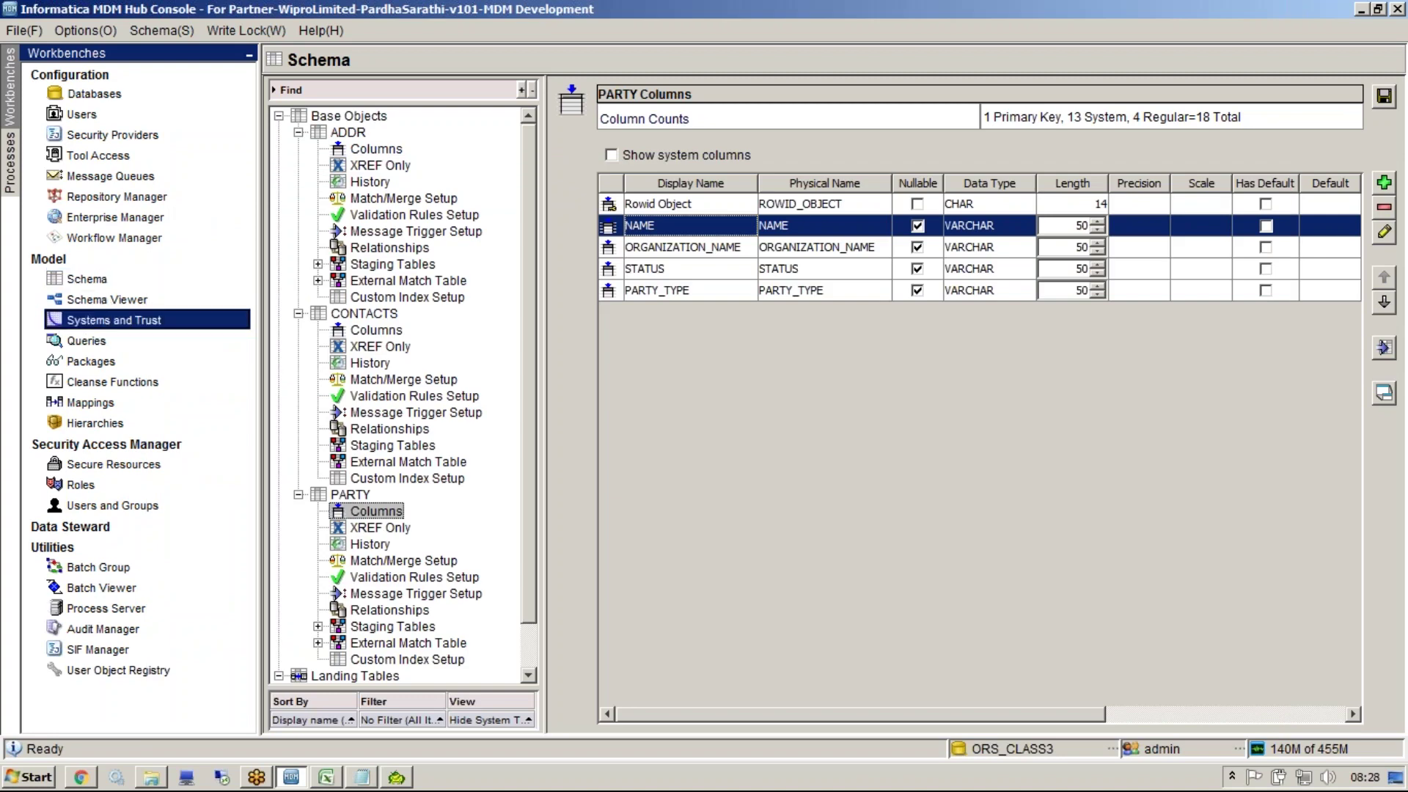
pyautogui.click(1024, 441)
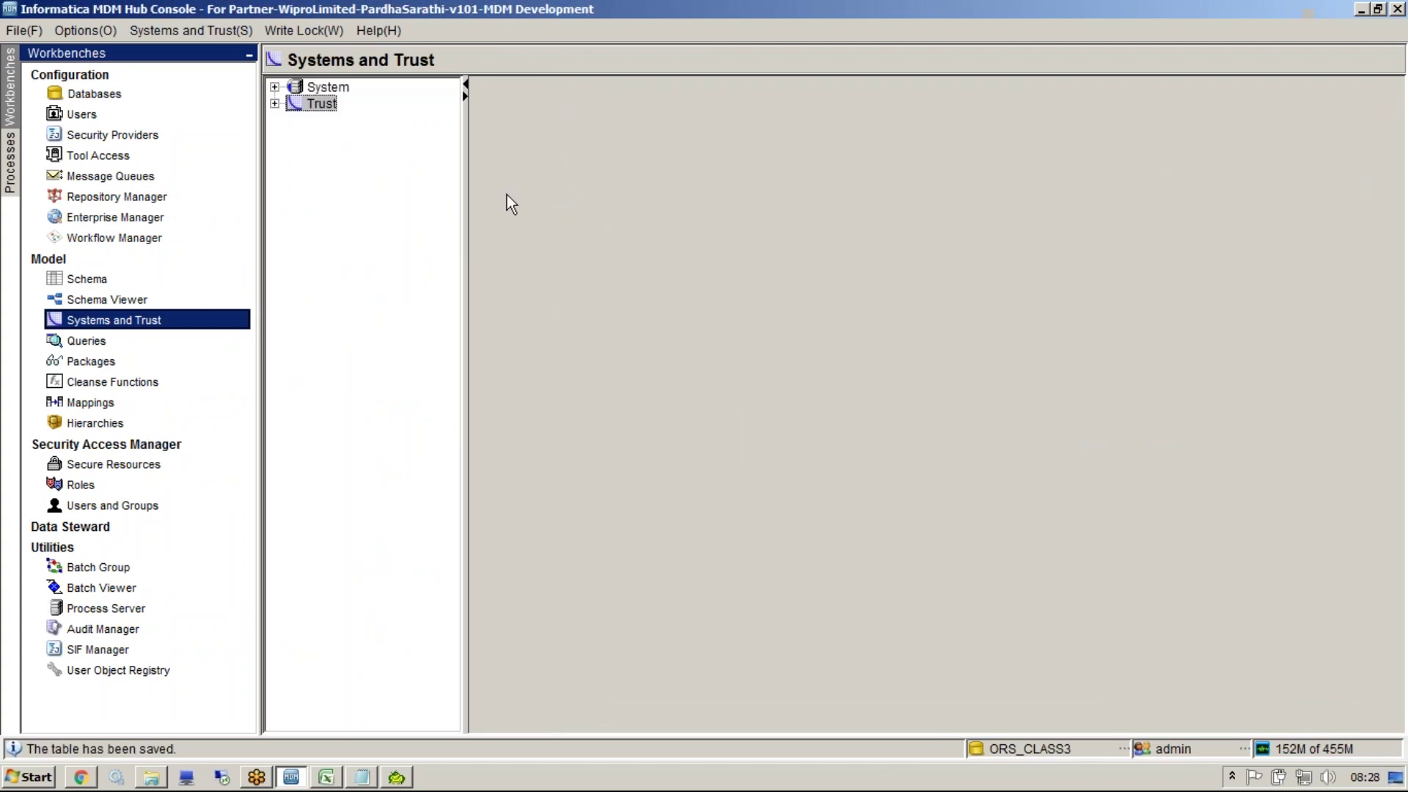
# Show the trust settings for PARTY's NAME column, select the CKR row, and expand the System list
pyautogui.click(275, 104)
pyautogui.click(294, 121)
pyautogui.click(340, 121)
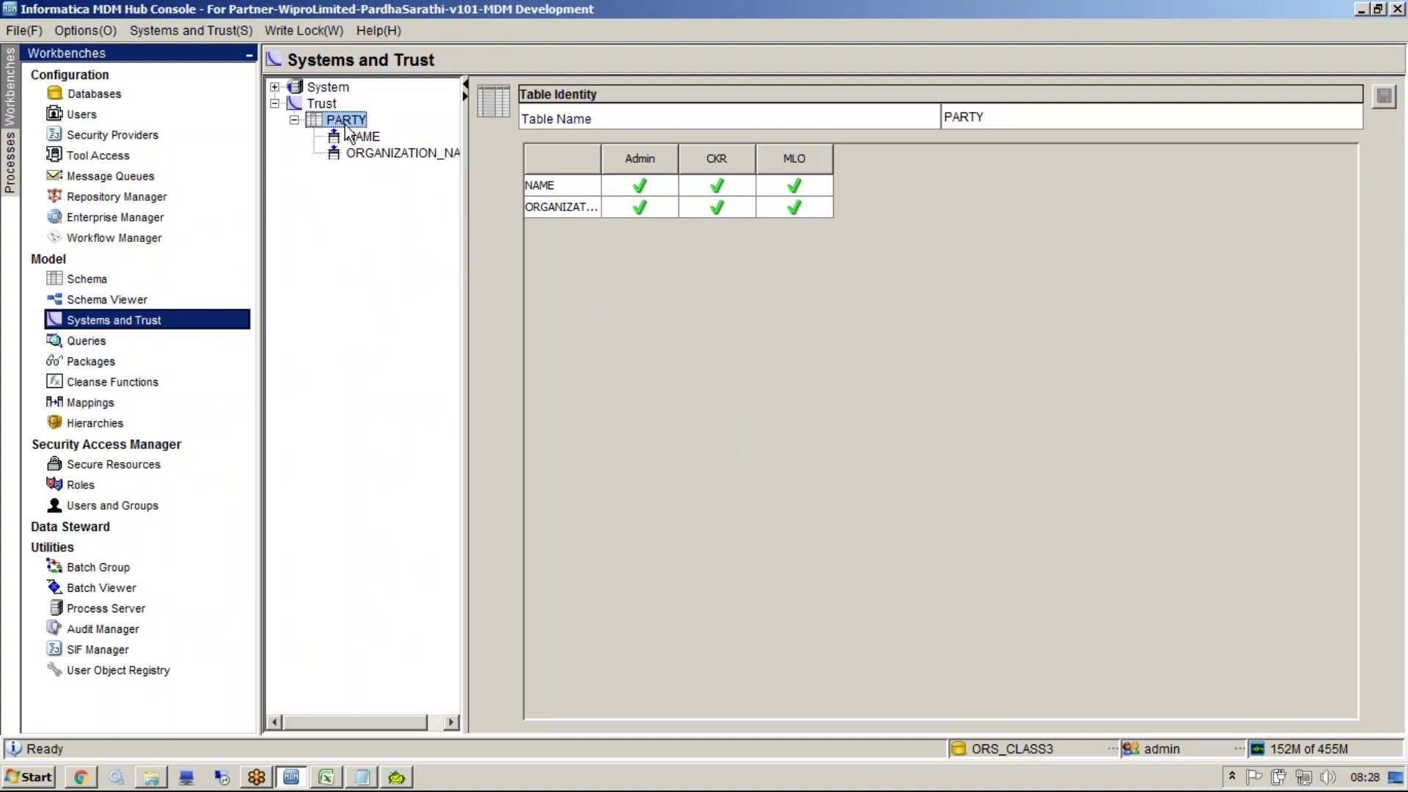
pyautogui.click(350, 136)
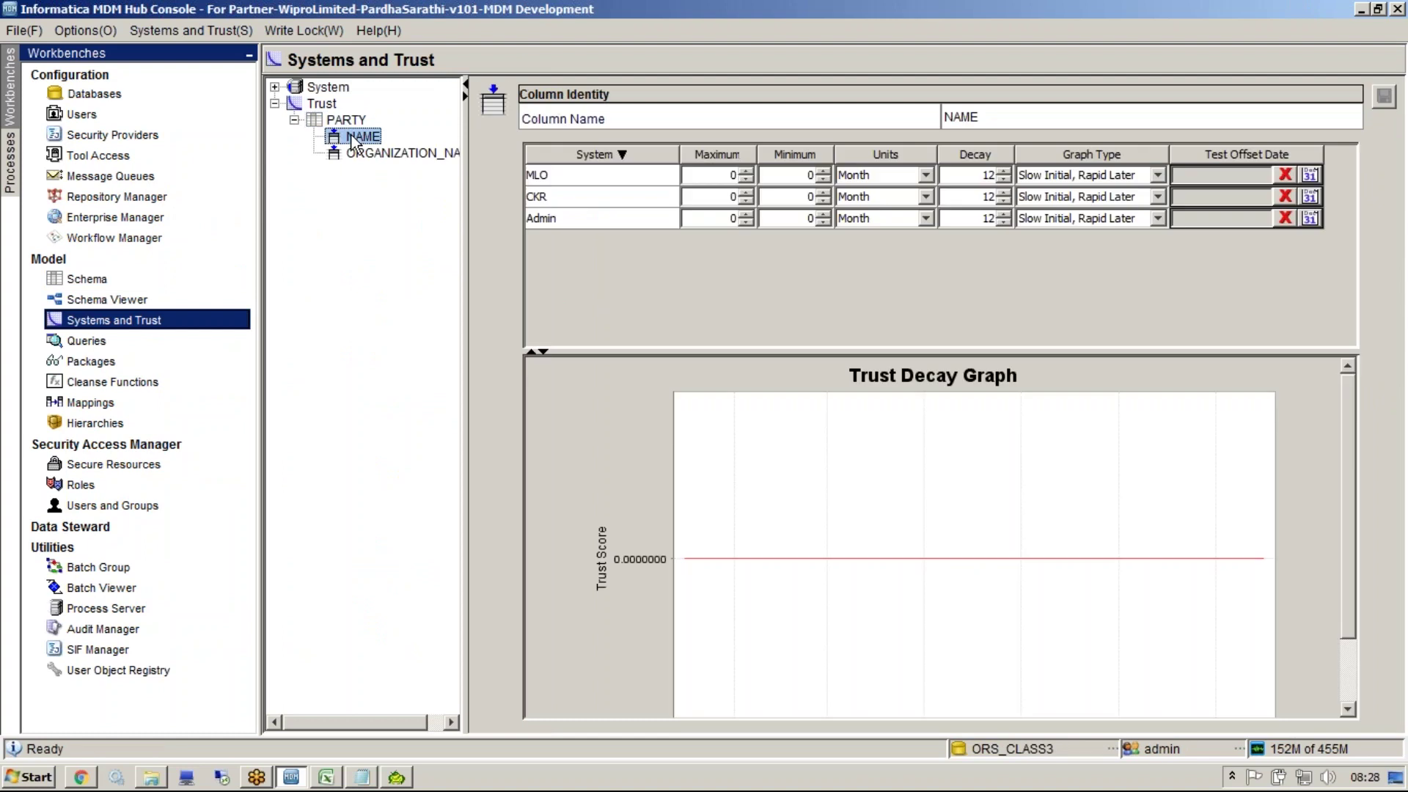
pyautogui.click(578, 198)
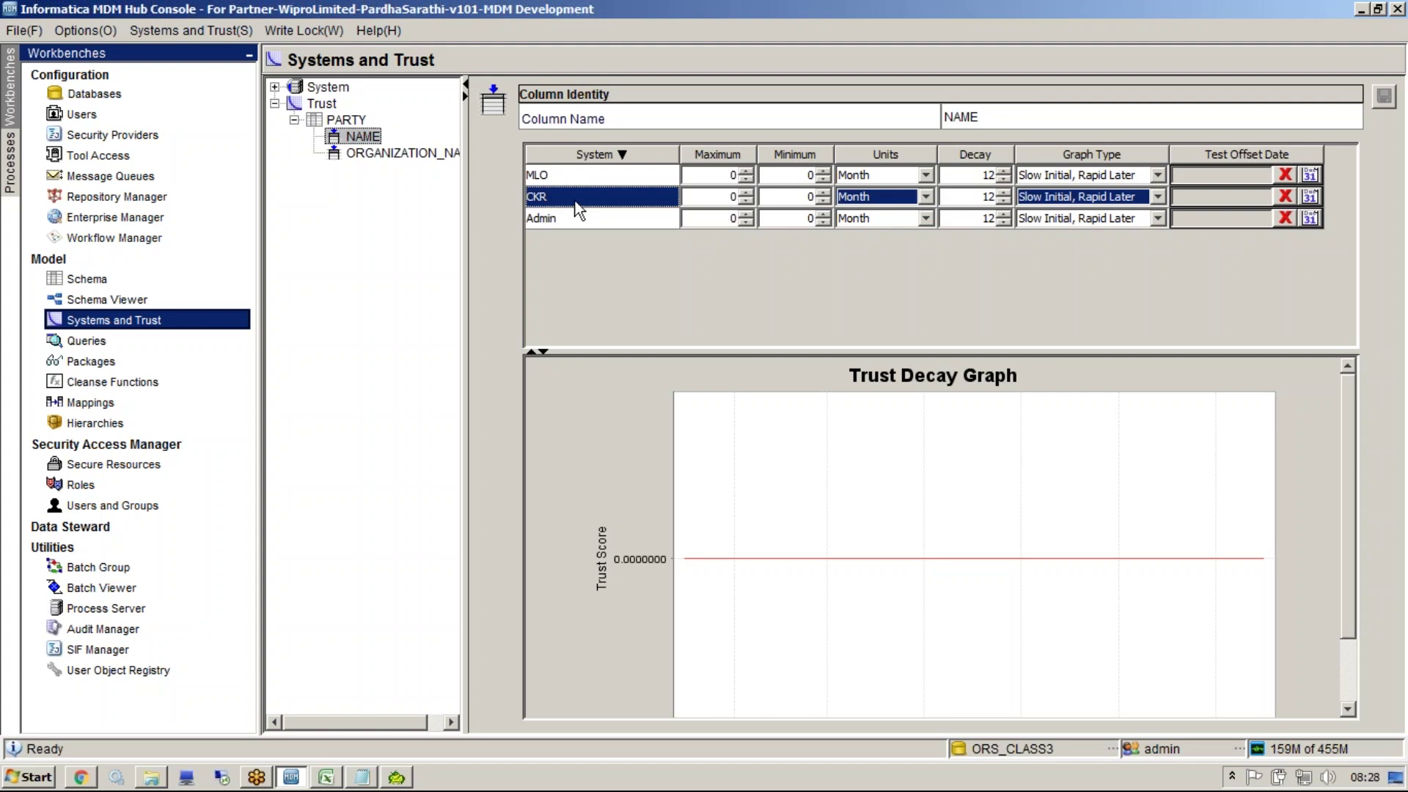
pyautogui.click(274, 87)
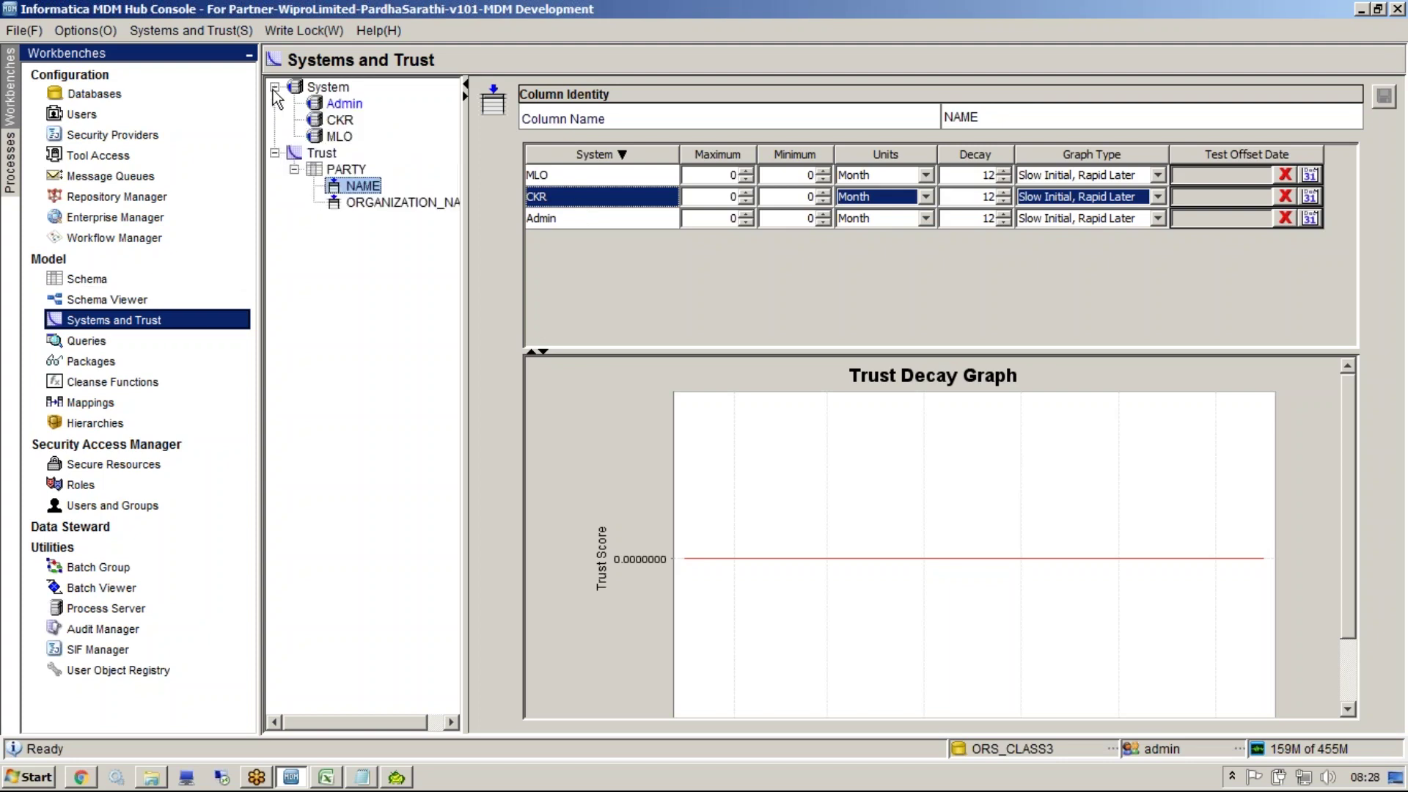
pyautogui.click(328, 88)
# Add a new source system named MCCS
pyautogui.rightClick(329, 89)
pyautogui.click(343, 101)
pyautogui.write('MCCS')
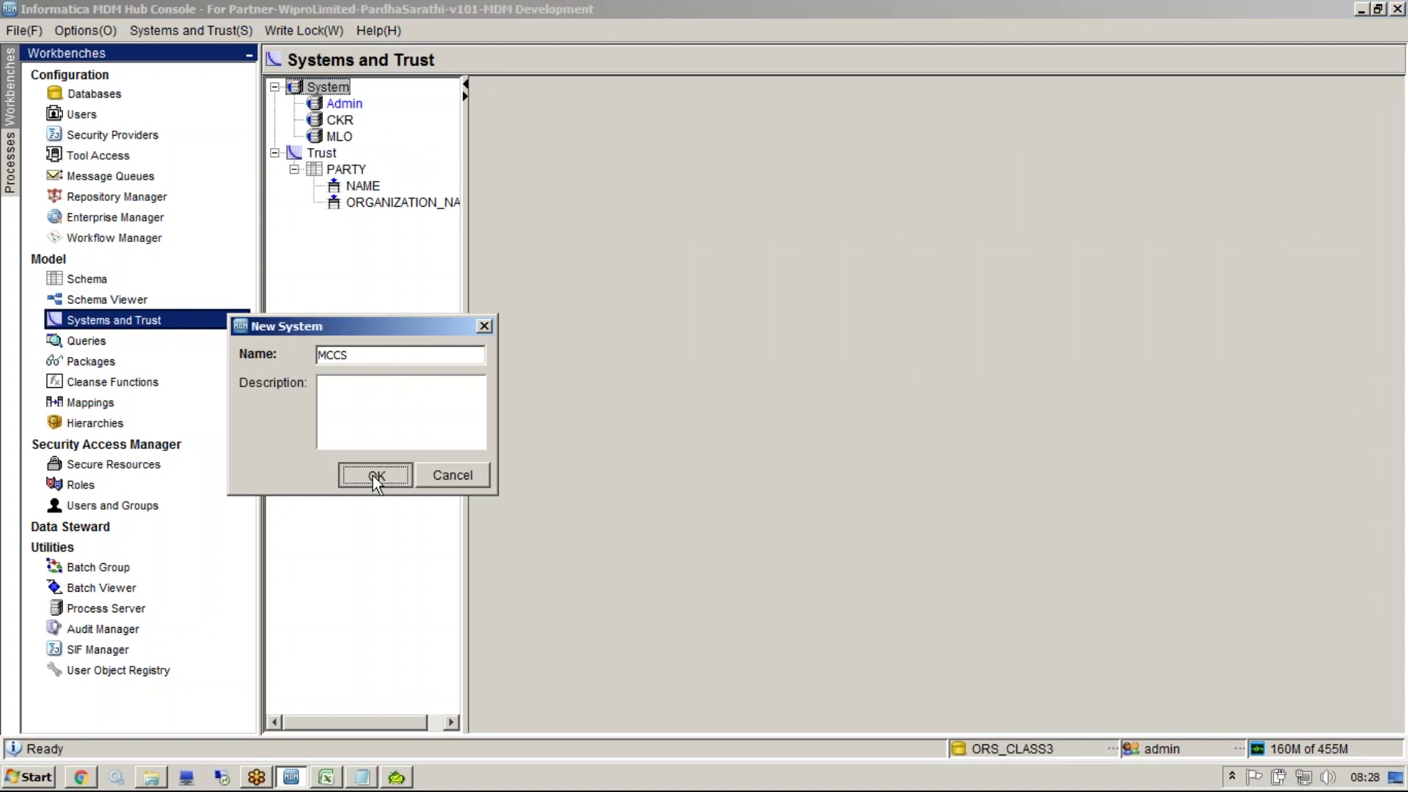
pyautogui.click(374, 476)
# Reopen the NAME column's trust settings and check the MLO, CKR and Admin rows
pyautogui.click(147, 300)
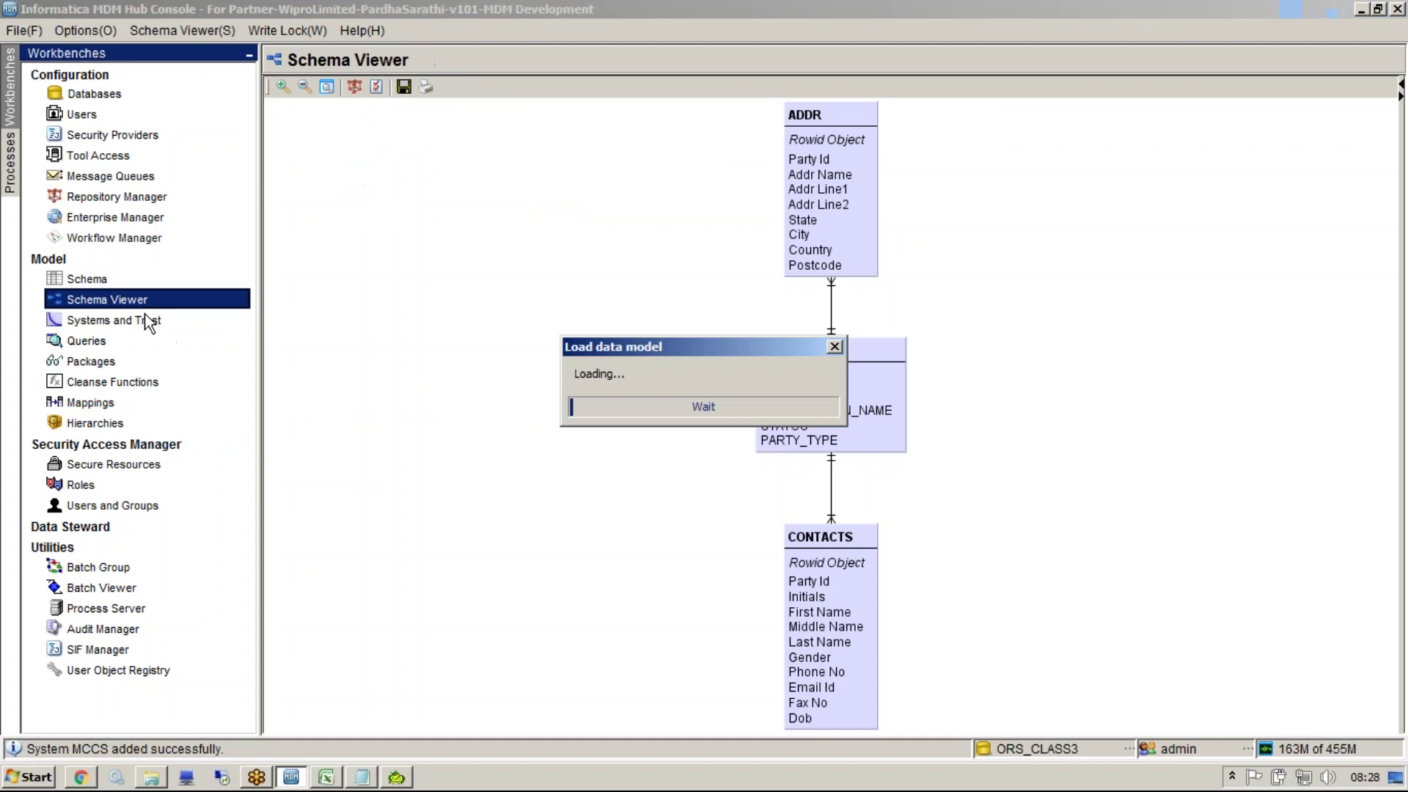
pyautogui.click(147, 319)
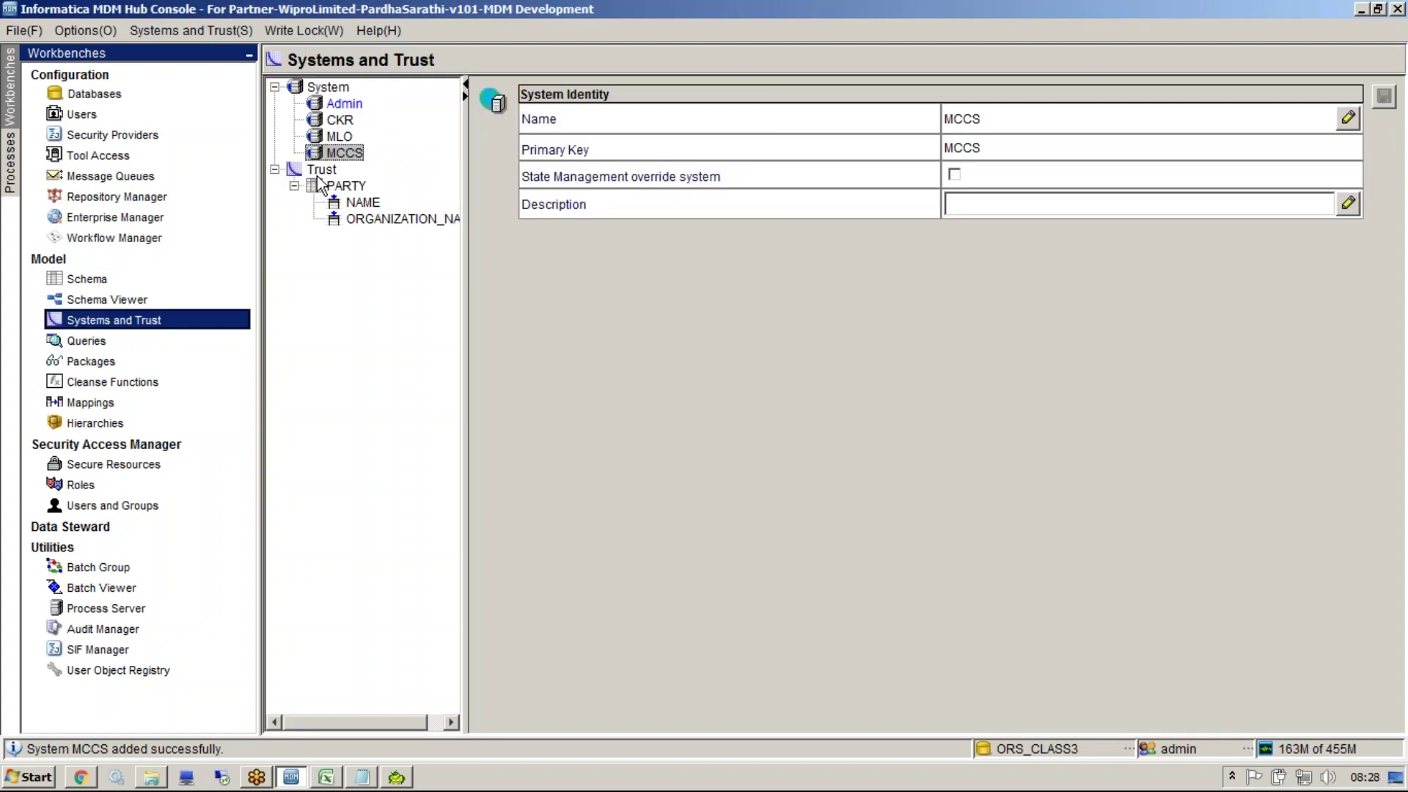
pyautogui.click(363, 202)
pyautogui.click(592, 197)
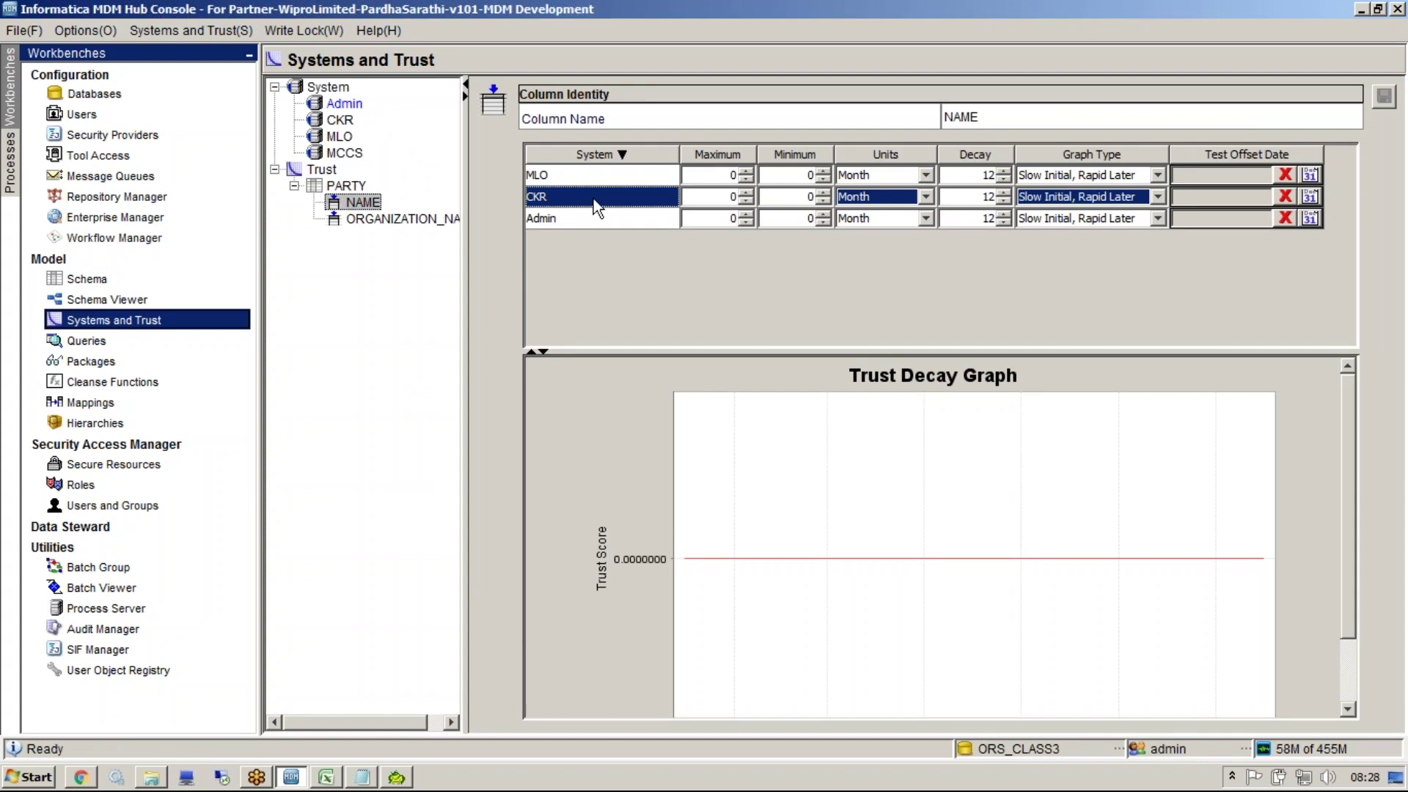
pyautogui.click(570, 178)
pyautogui.click(572, 197)
pyautogui.click(575, 218)
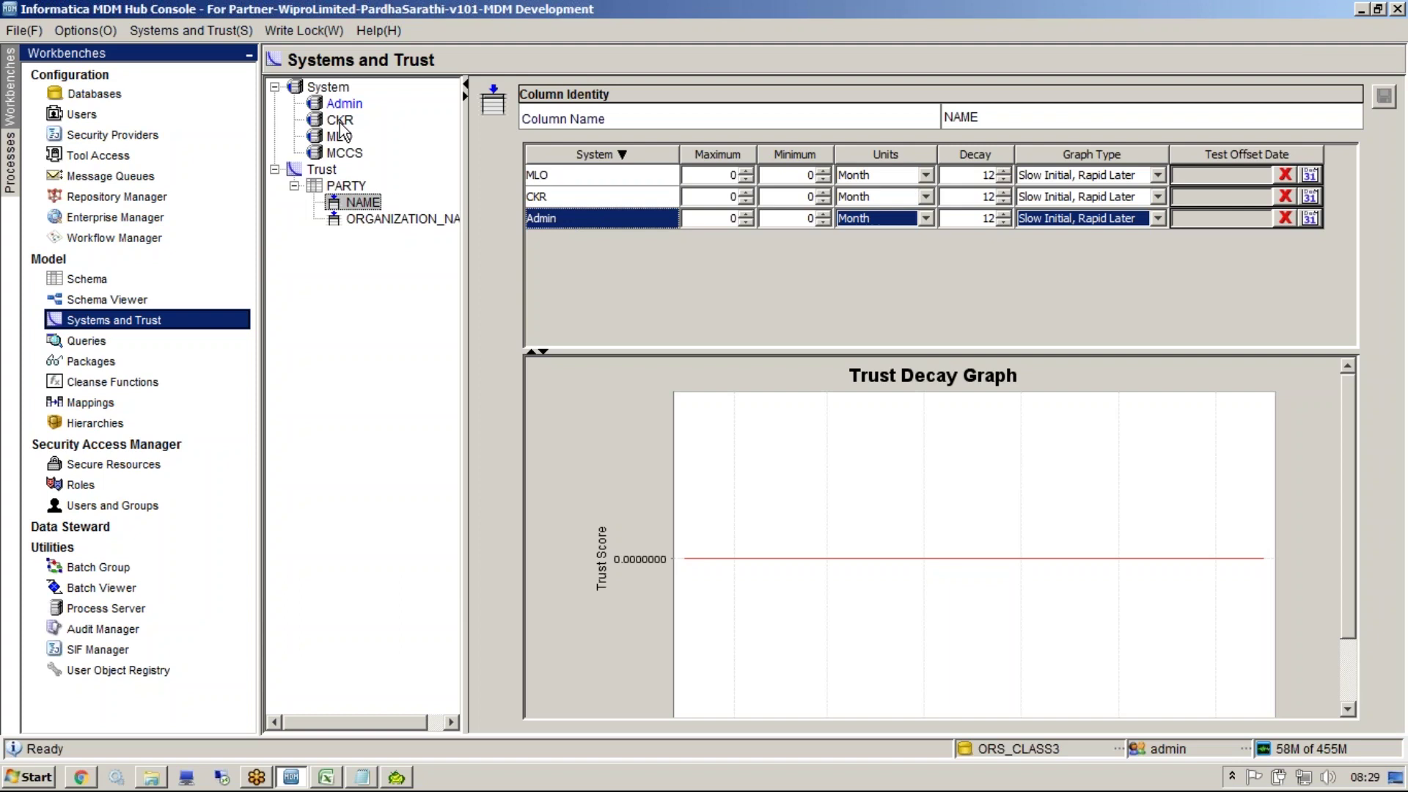
# Add staging table STG_PARTY_MCCS to PARTY, sourced from MCCS and including the NAME column
pyautogui.click(87, 279)
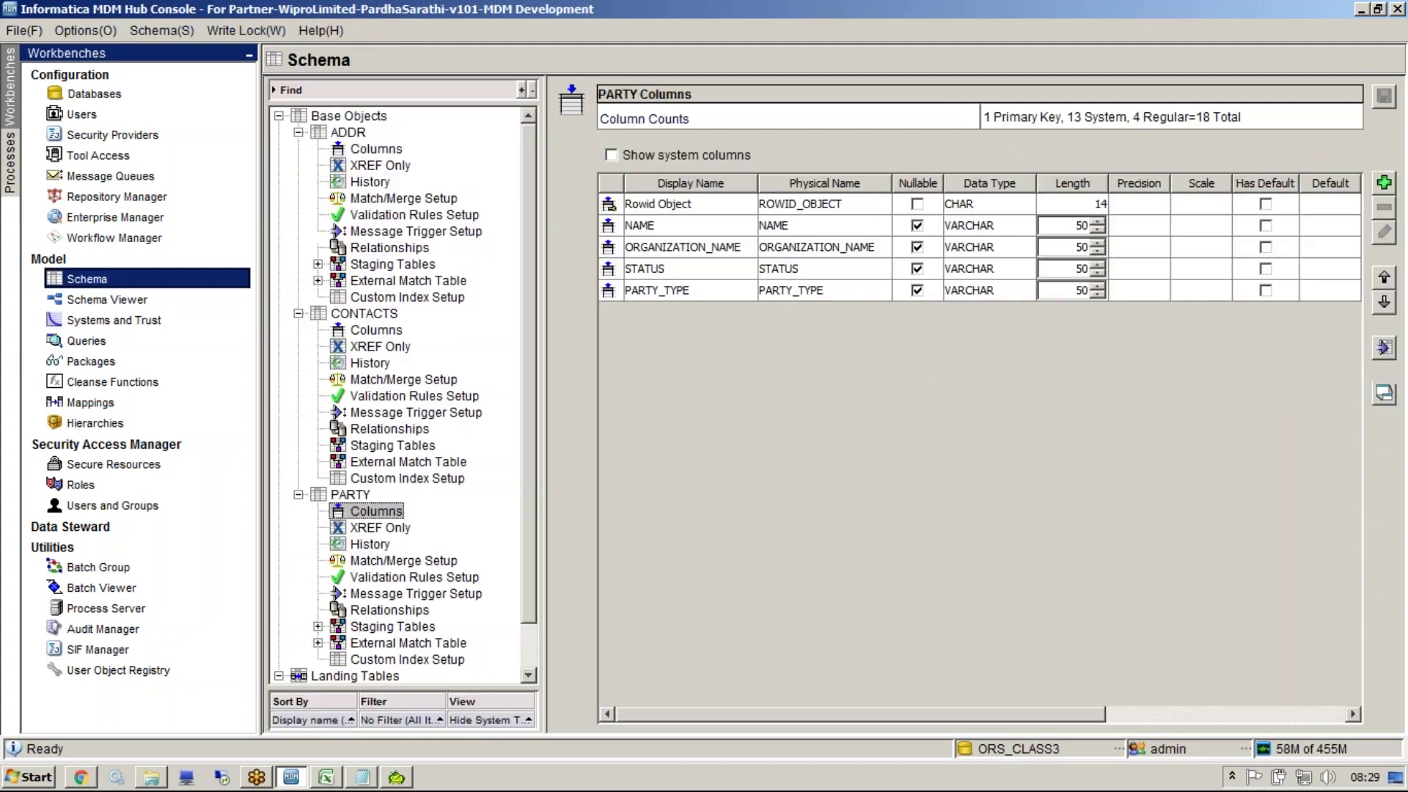
pyautogui.click(298, 132)
pyautogui.click(299, 149)
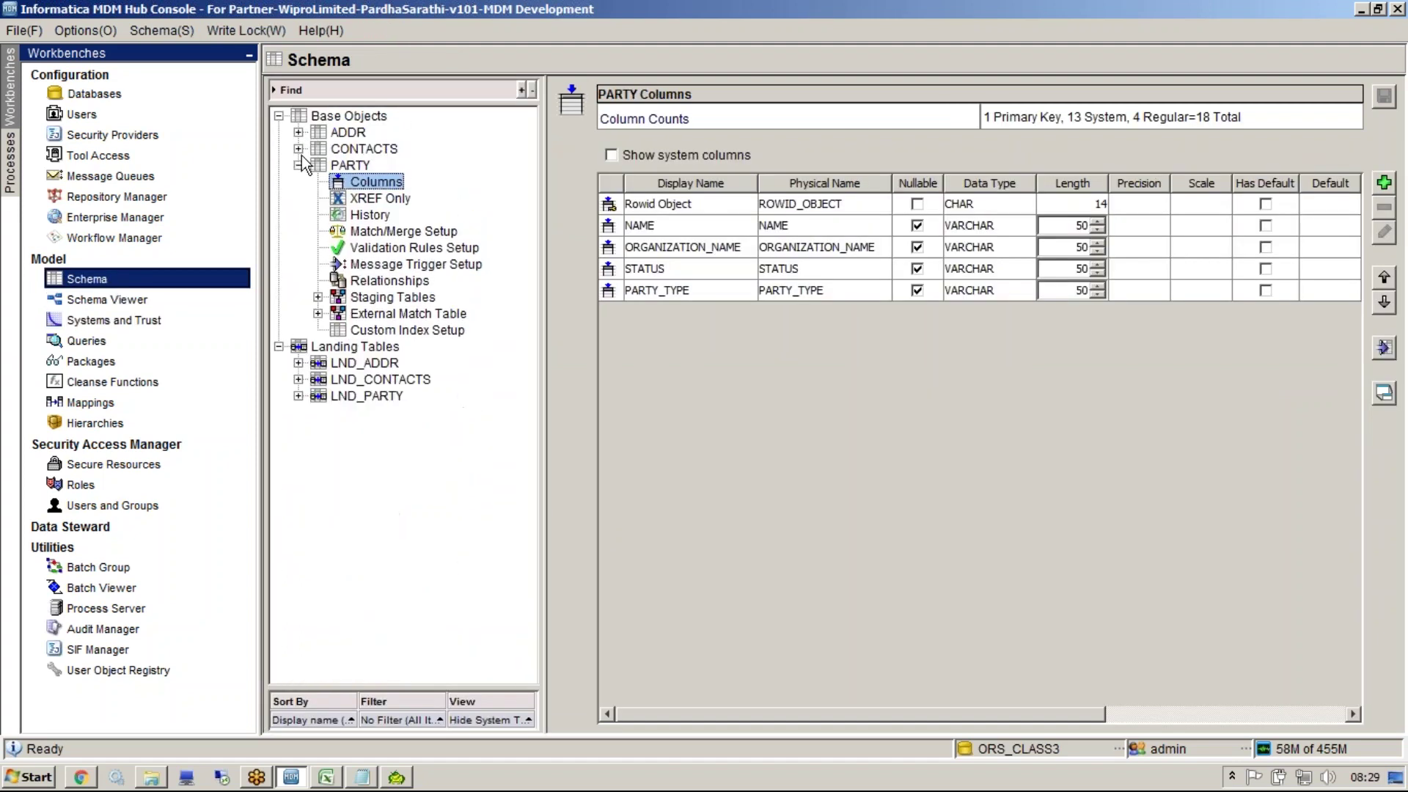
pyautogui.rightClick(386, 298)
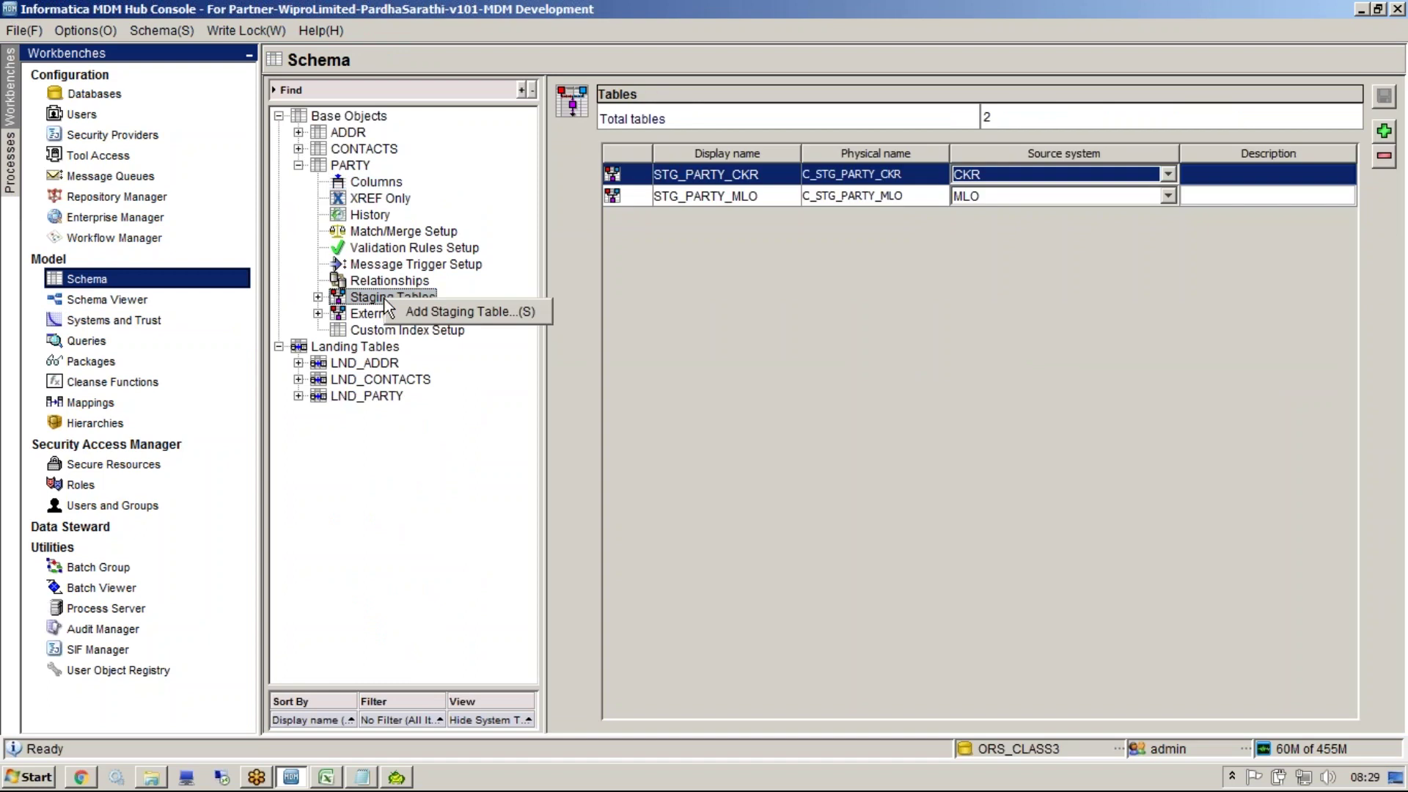
pyautogui.click(411, 315)
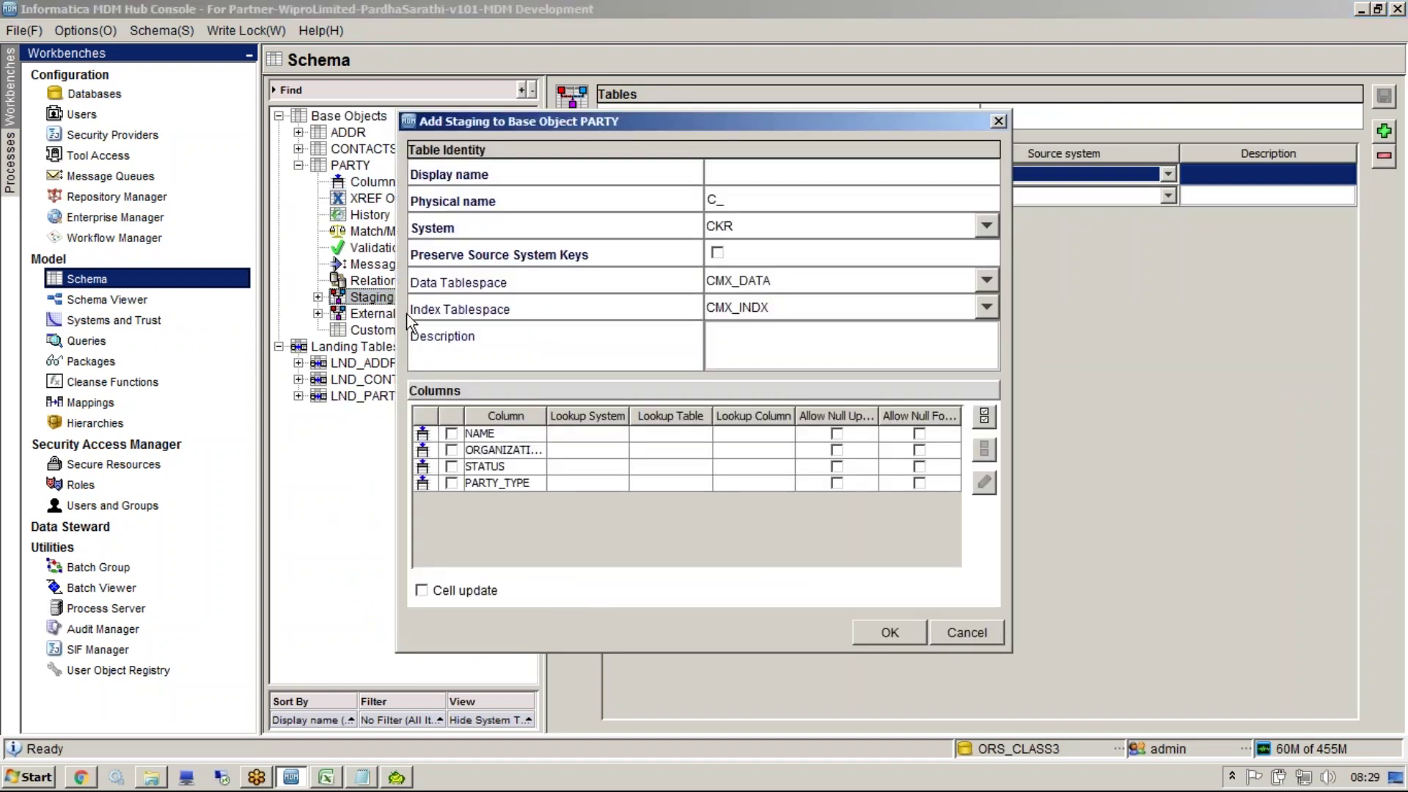
pyautogui.write('STG_PARTY_MCCS')
pyautogui.press('Tab')
pyautogui.click(788, 226)
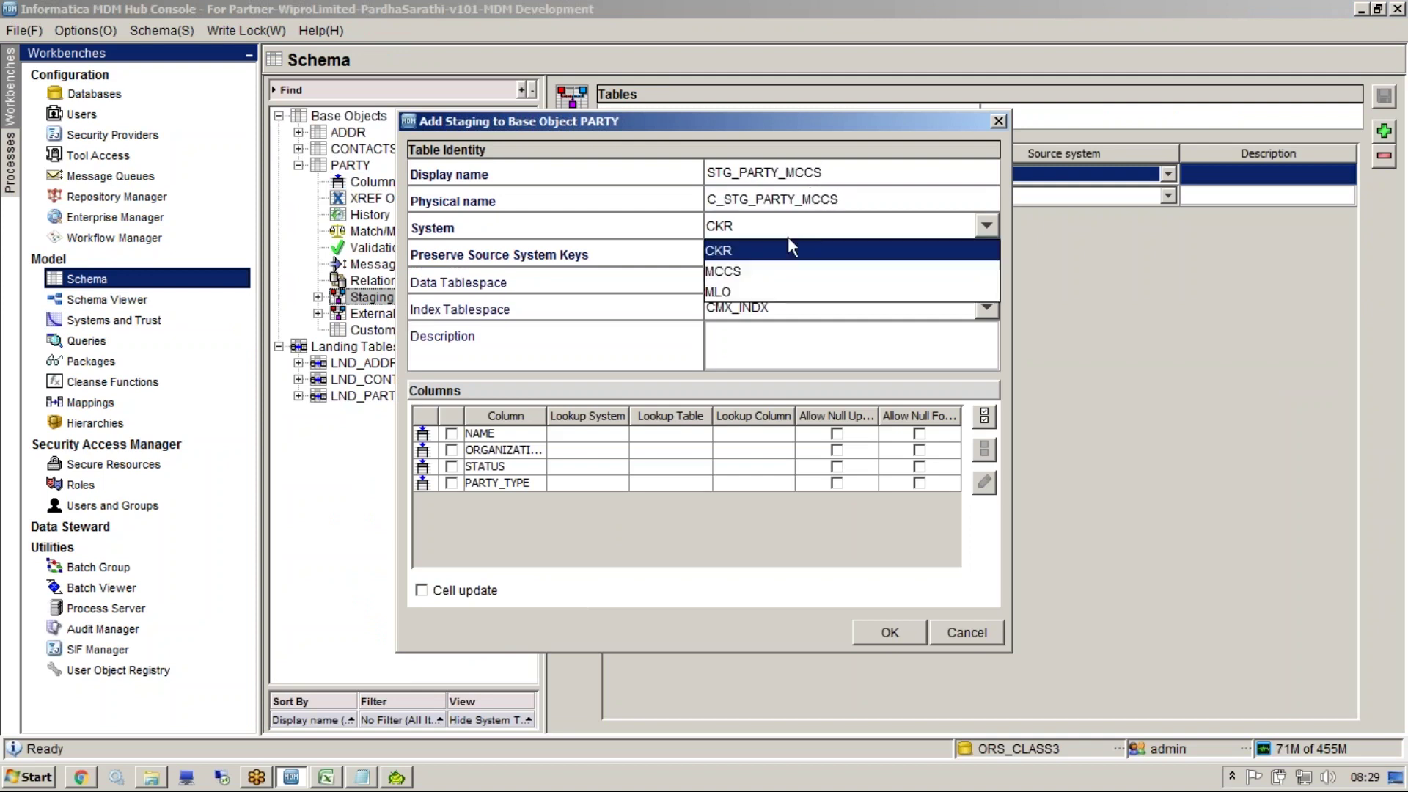
pyautogui.click(748, 272)
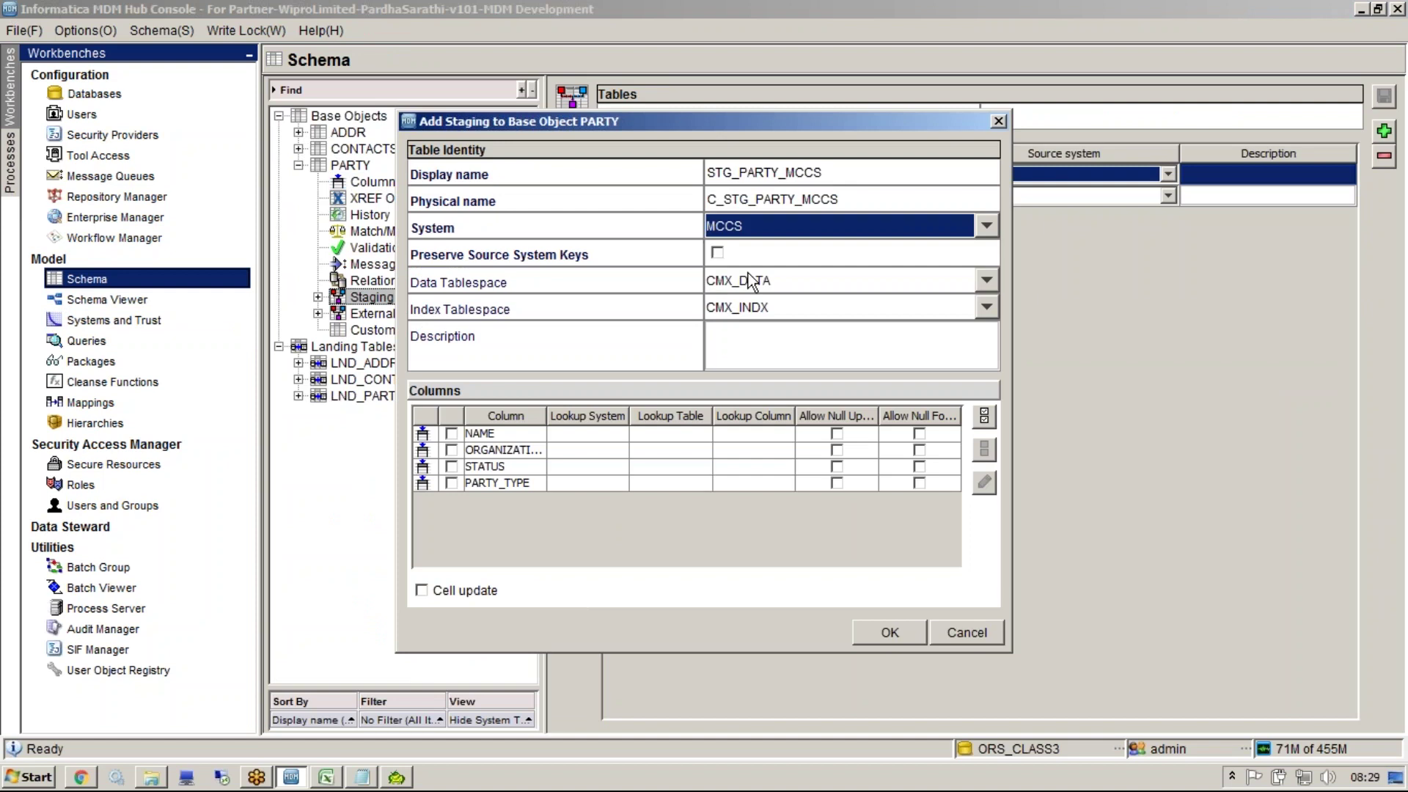
pyautogui.click(451, 433)
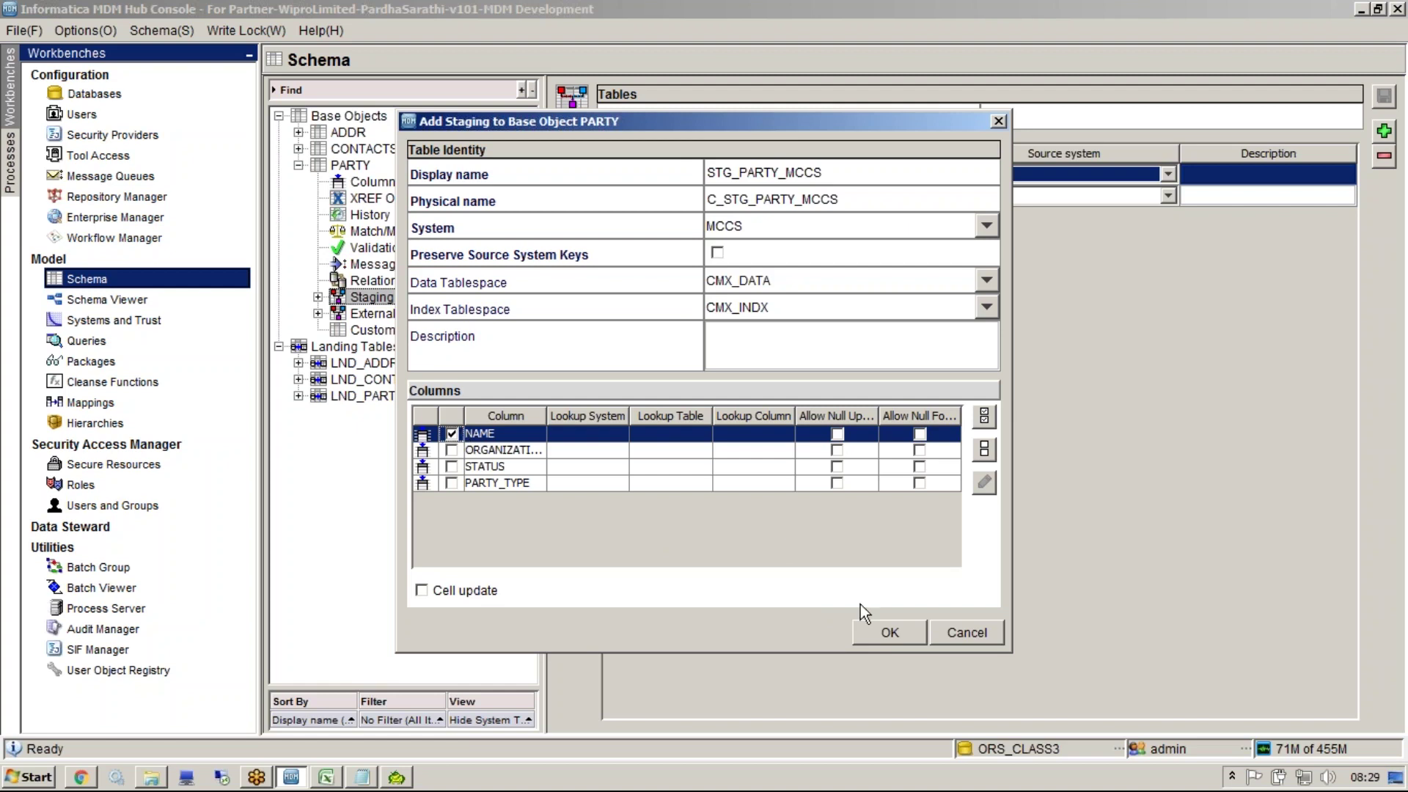
pyautogui.click(872, 632)
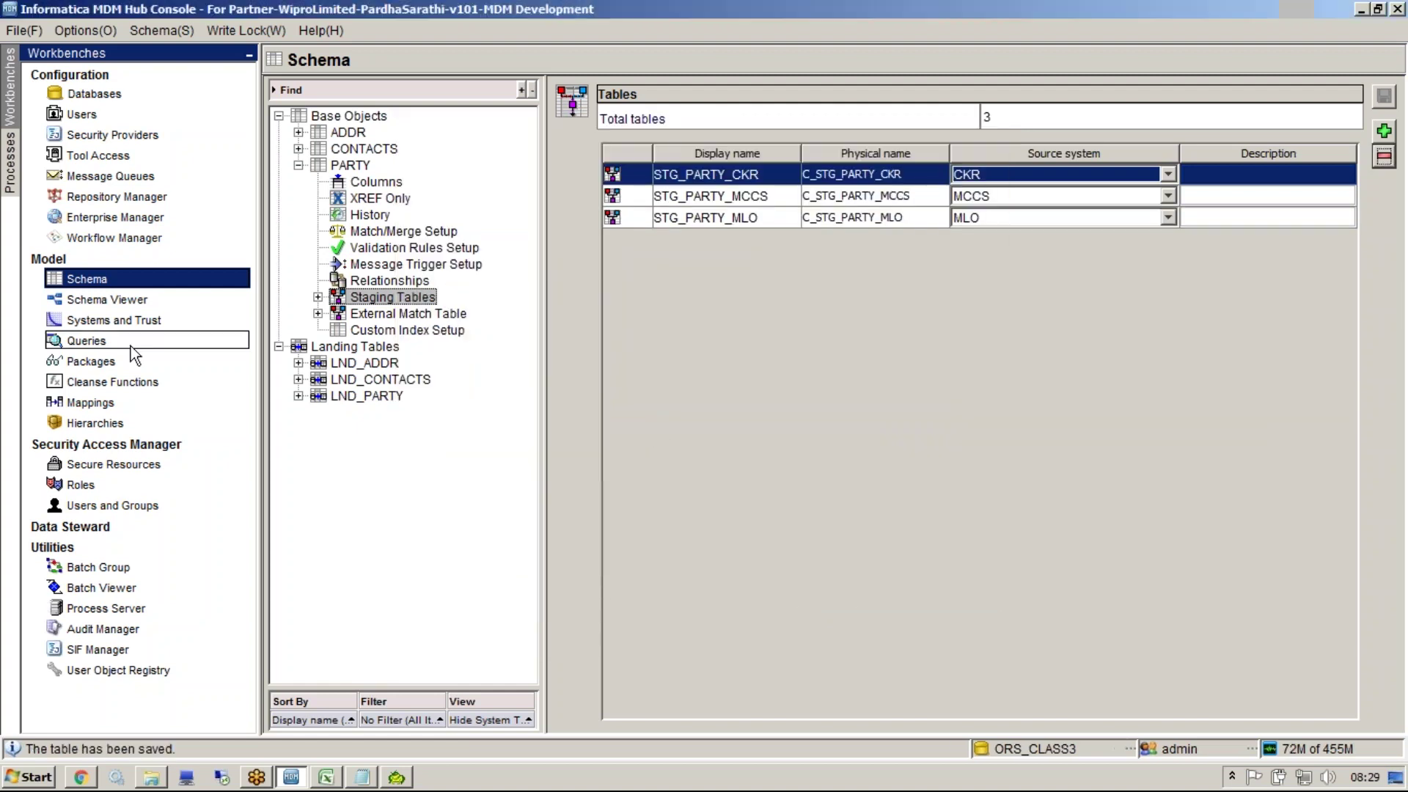
pyautogui.click(118, 320)
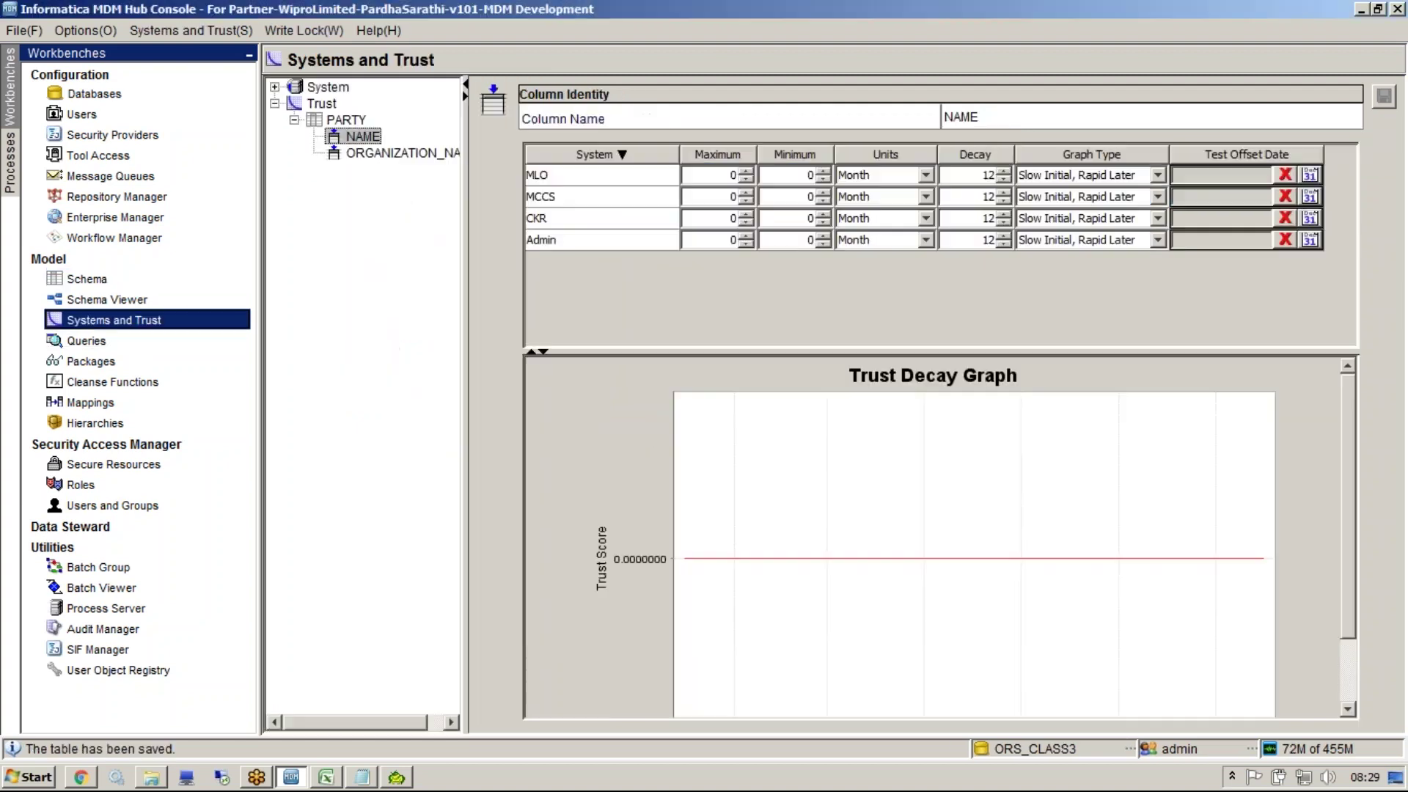
# Check the MCCS row, then view ORGANIZATION_NAME trust, which lists only MLO, CKR and Admin
pyautogui.click(560, 198)
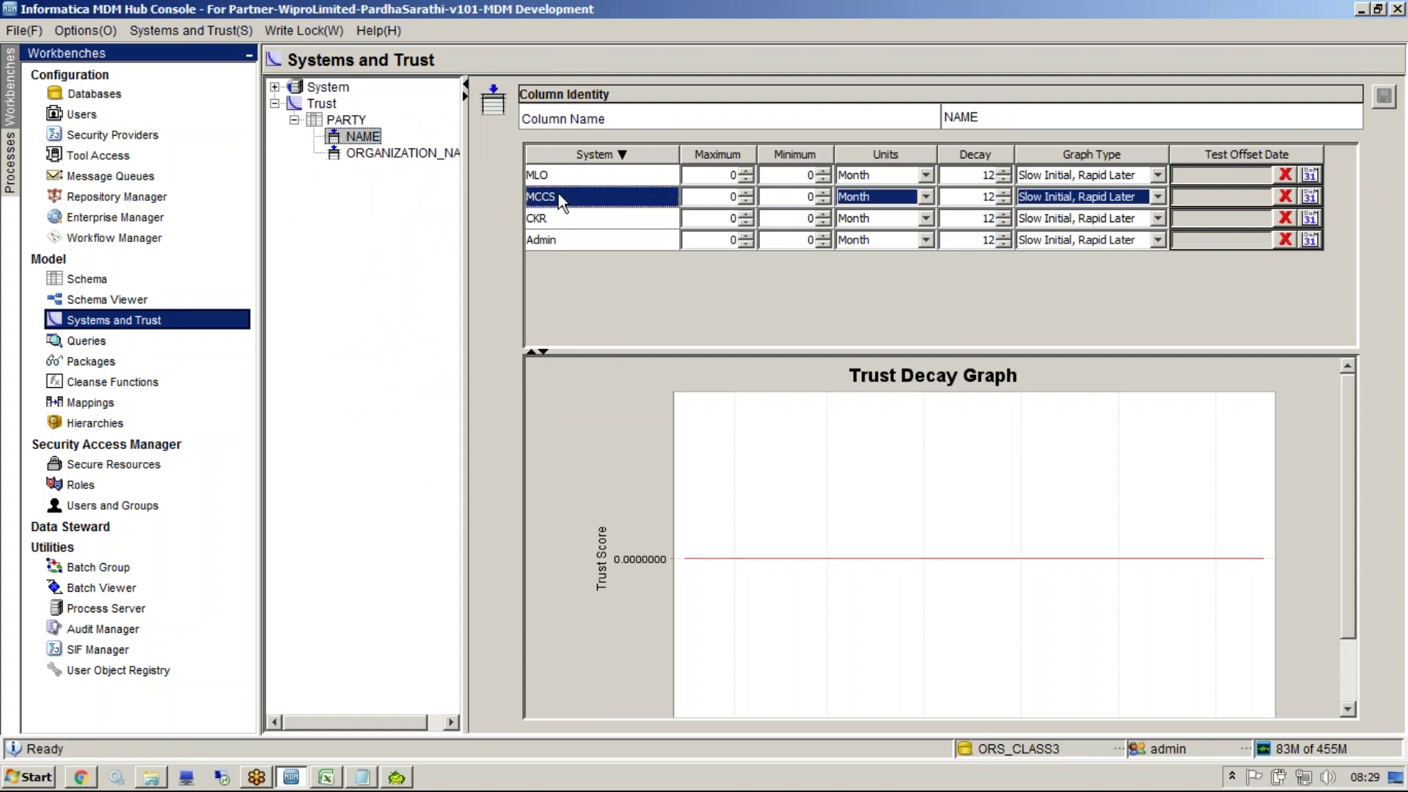
pyautogui.click(371, 152)
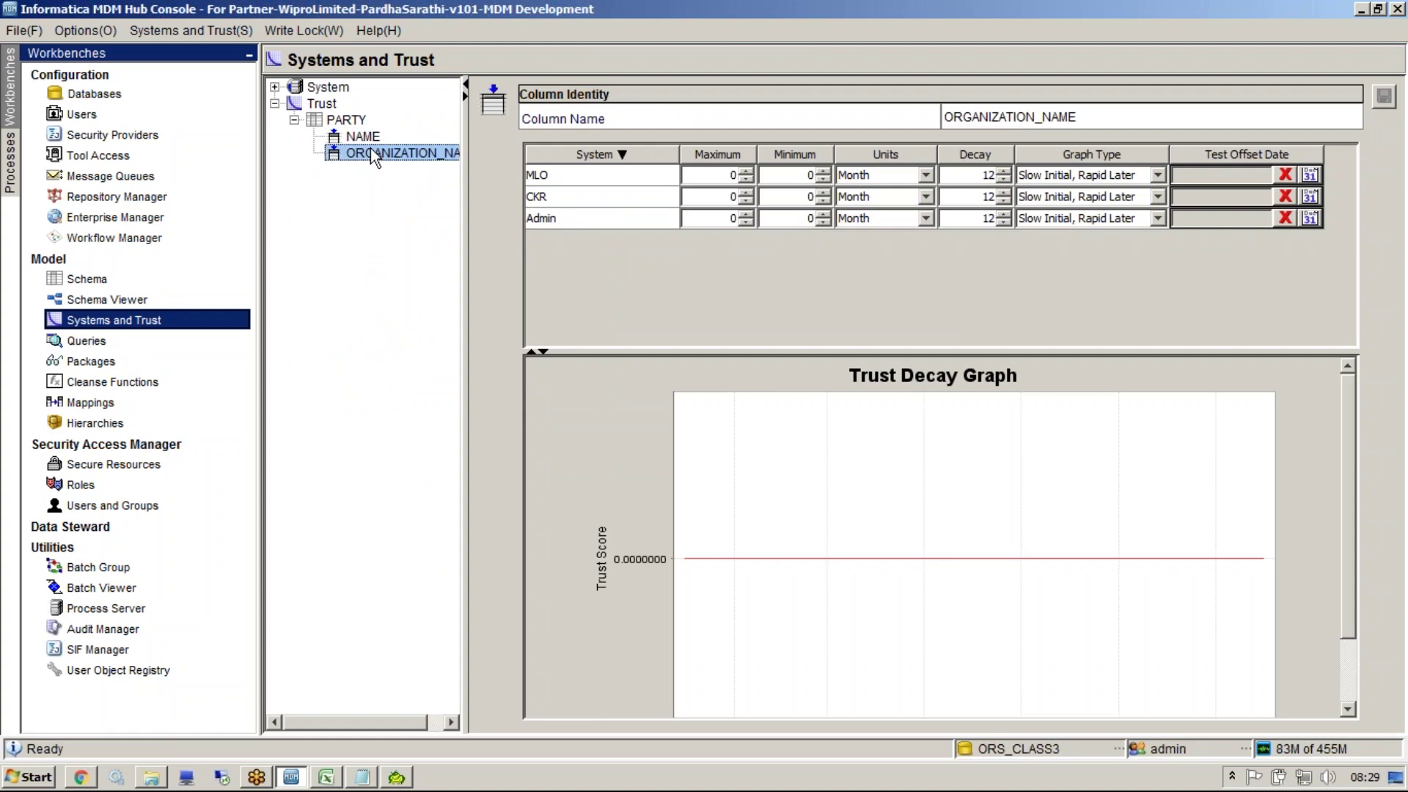
pyautogui.click(540, 218)
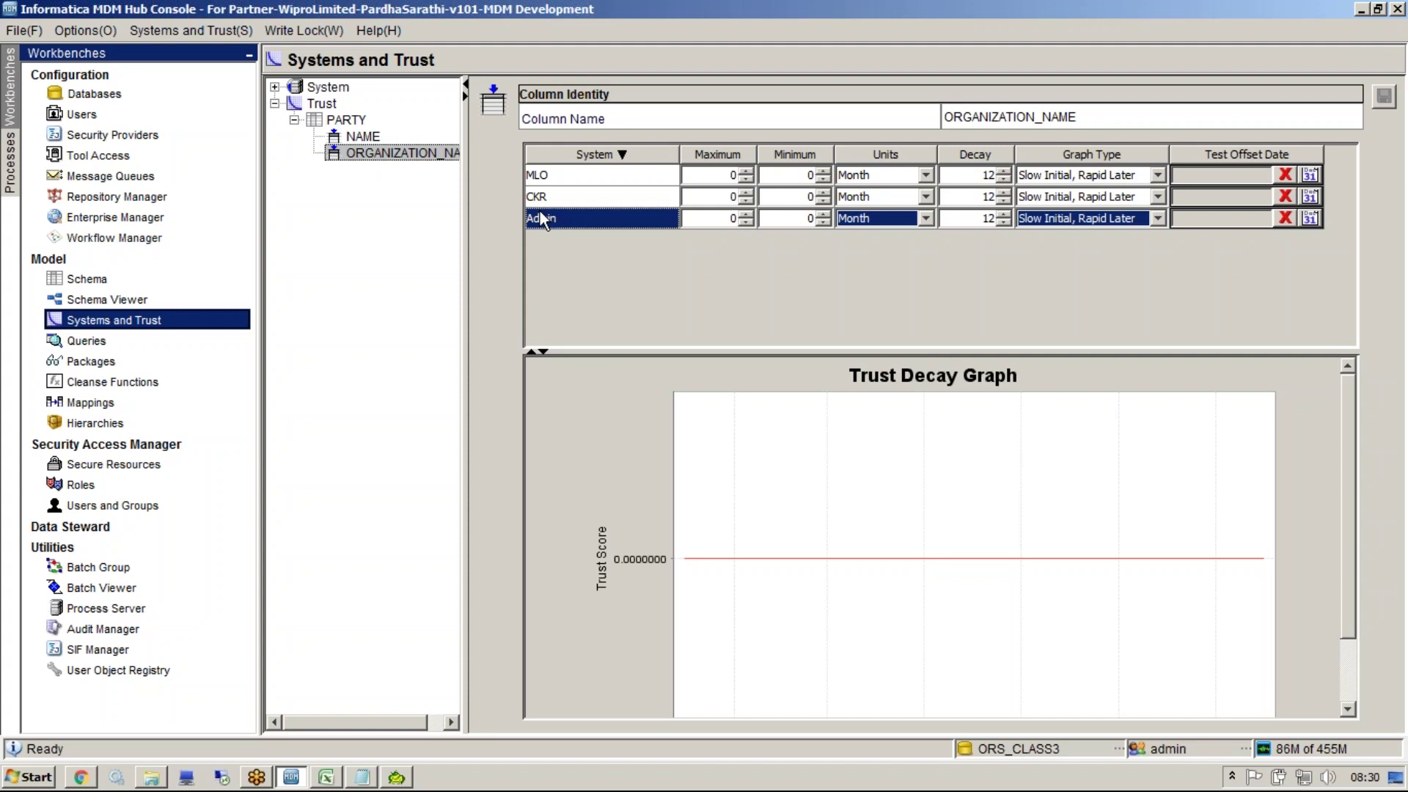
pyautogui.click(103, 287)
# Delete the STG_PARTY_MCCS staging table from PARTY after accepting the impact analysis
pyautogui.doubleClick(410, 298)
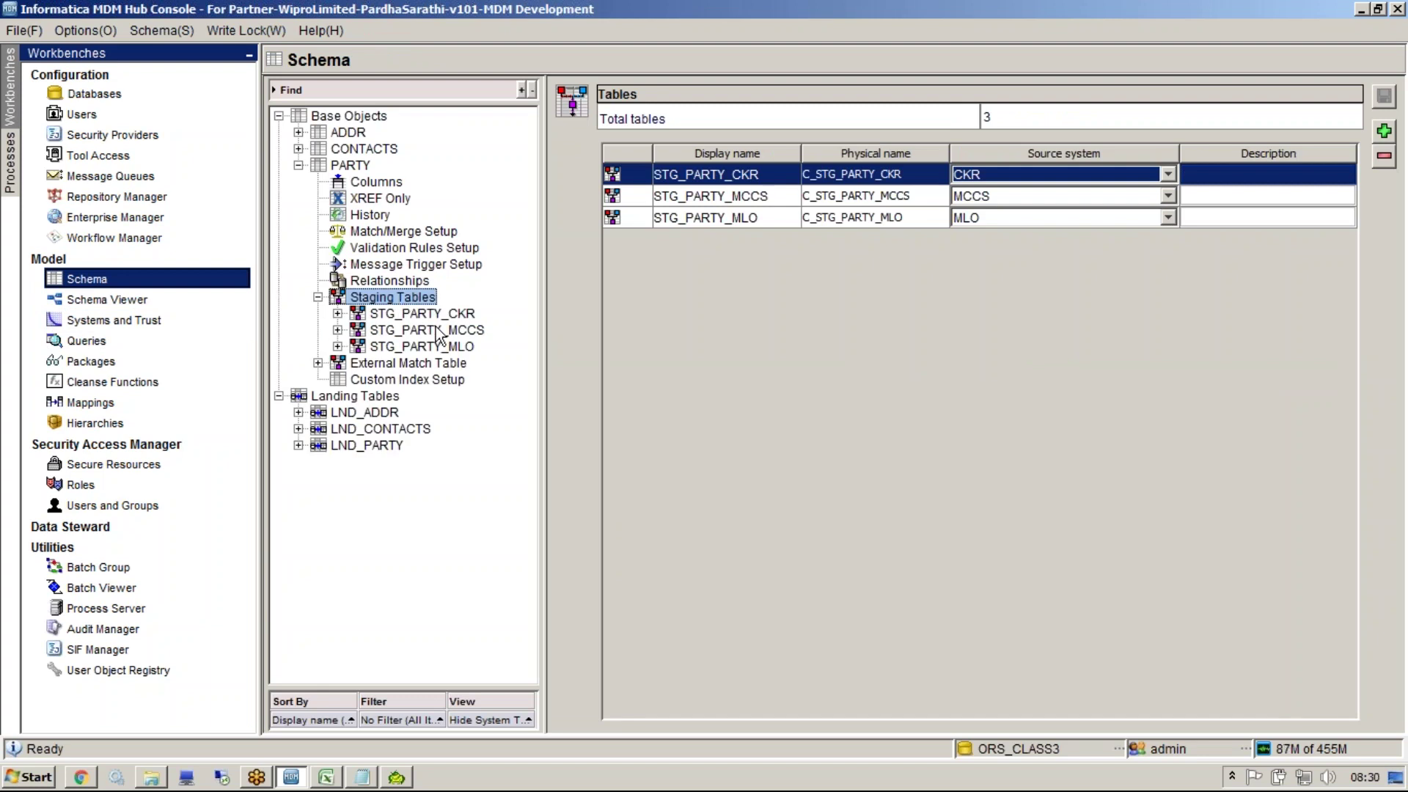
pyautogui.rightClick(439, 336)
pyautogui.click(473, 338)
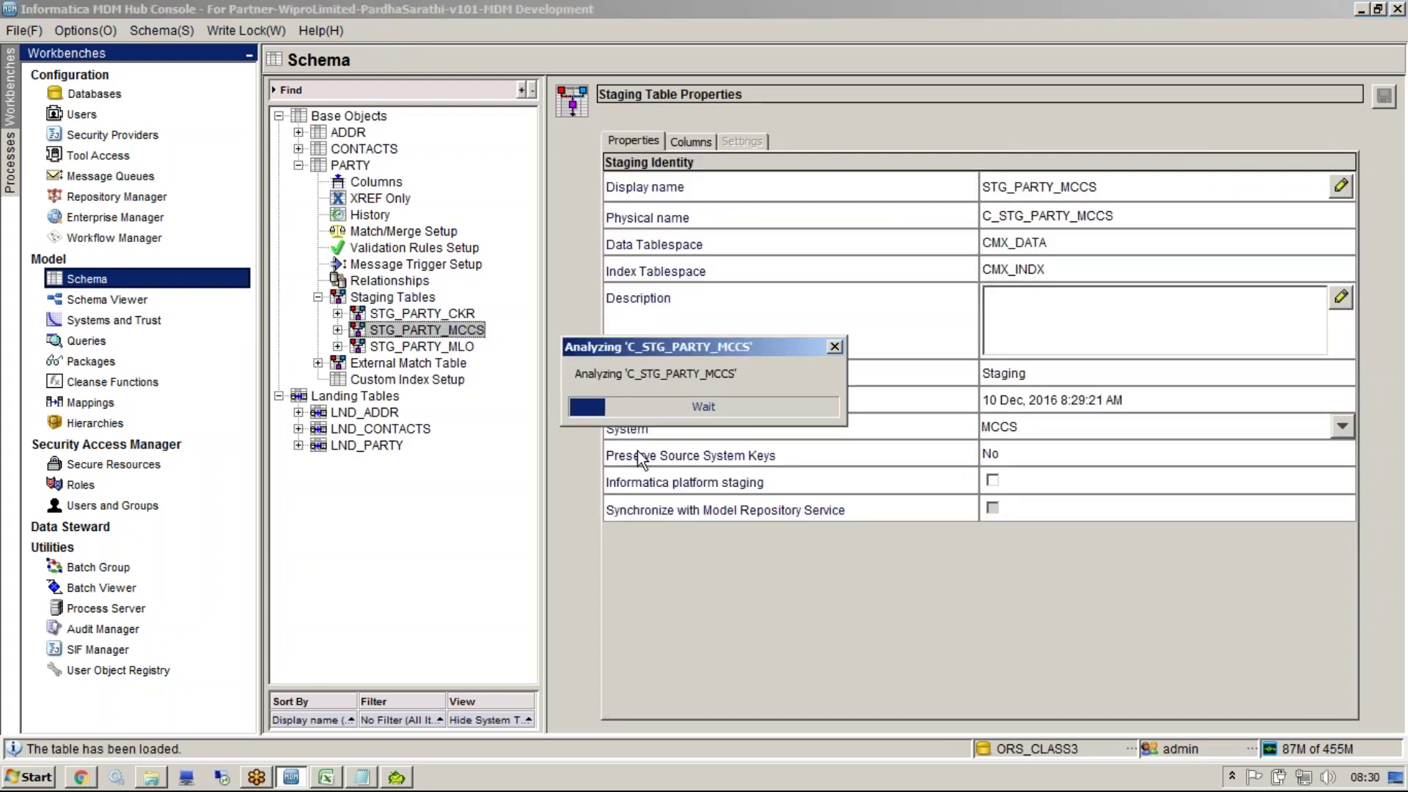
pyautogui.click(848, 571)
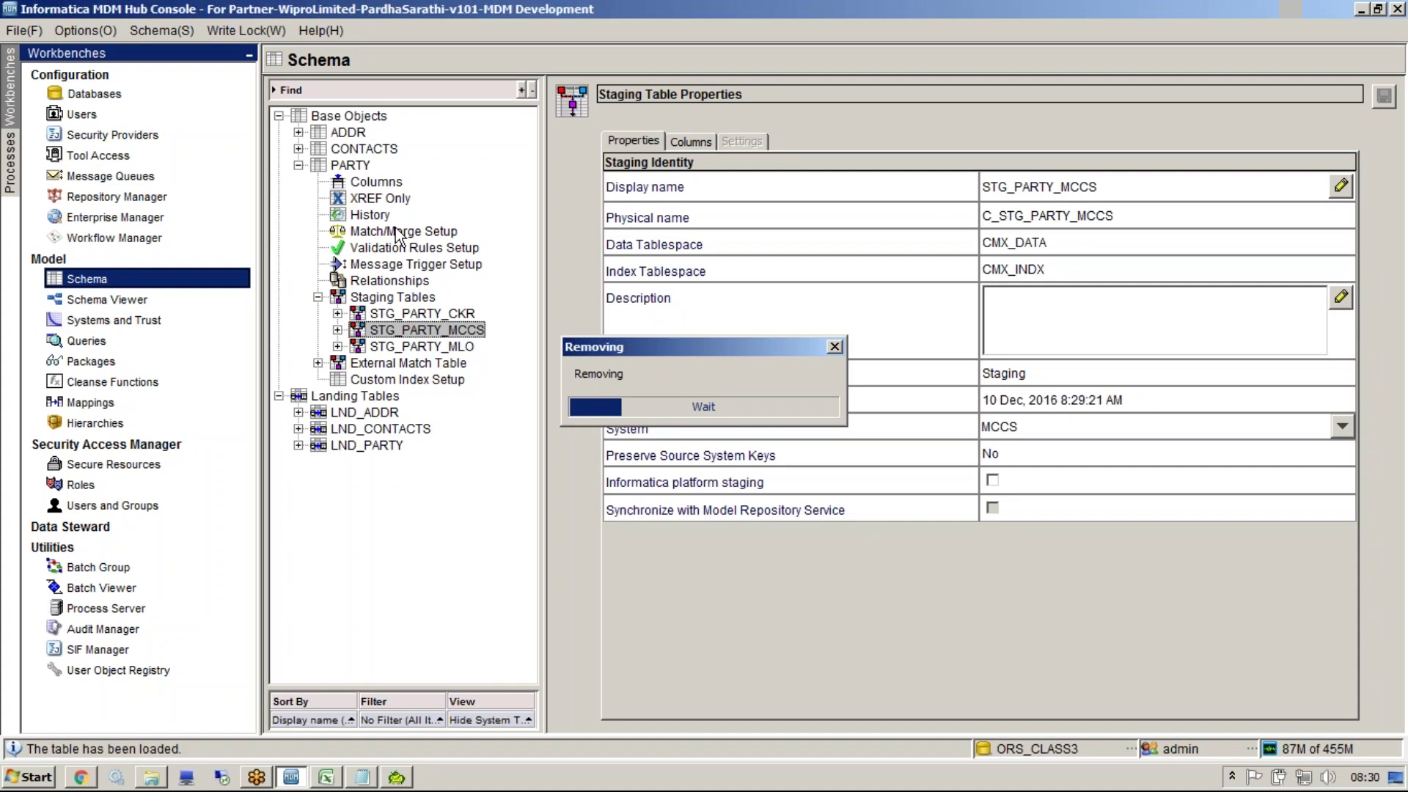
pyautogui.click(179, 320)
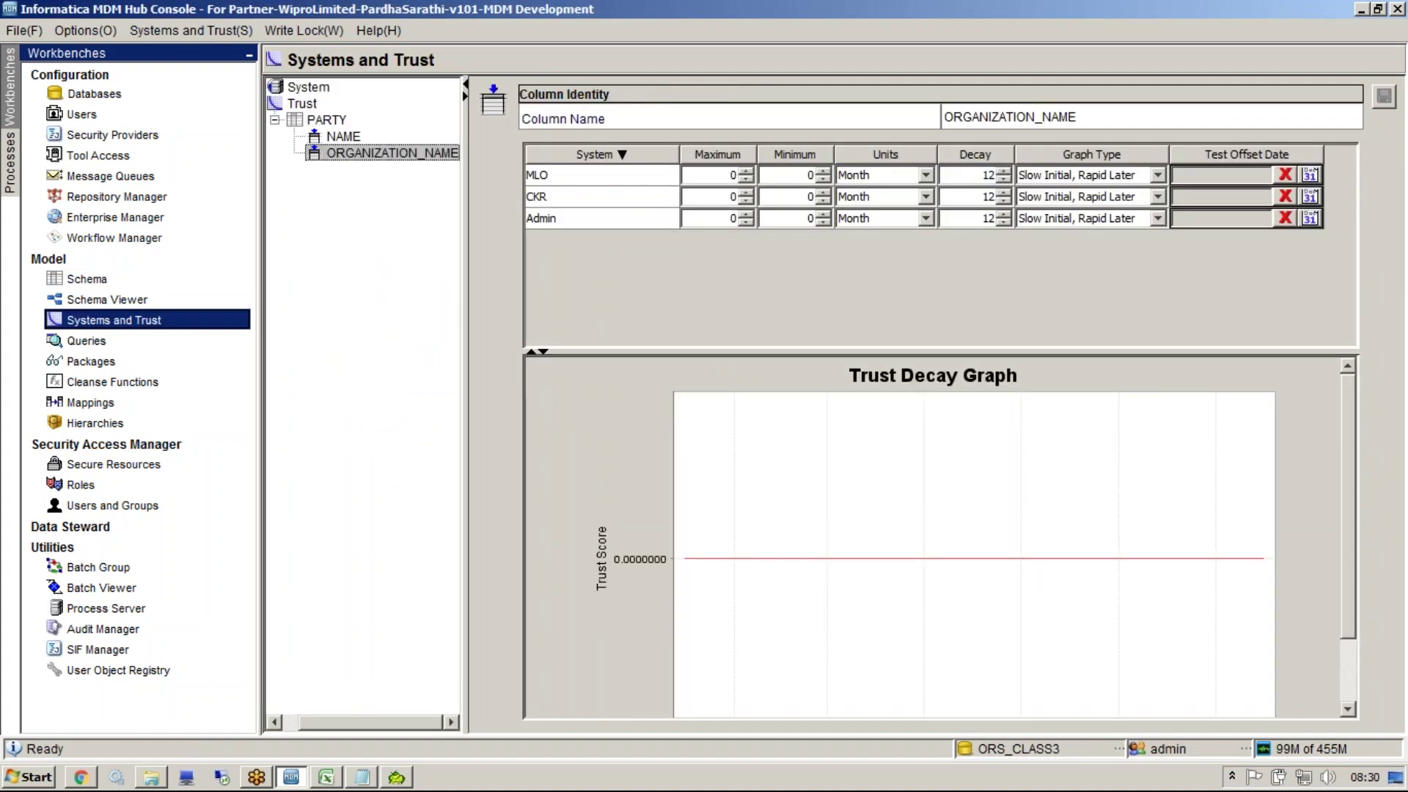
# Display the NAME column's trust settings and highlight the trust table
pyautogui.click(343, 136)
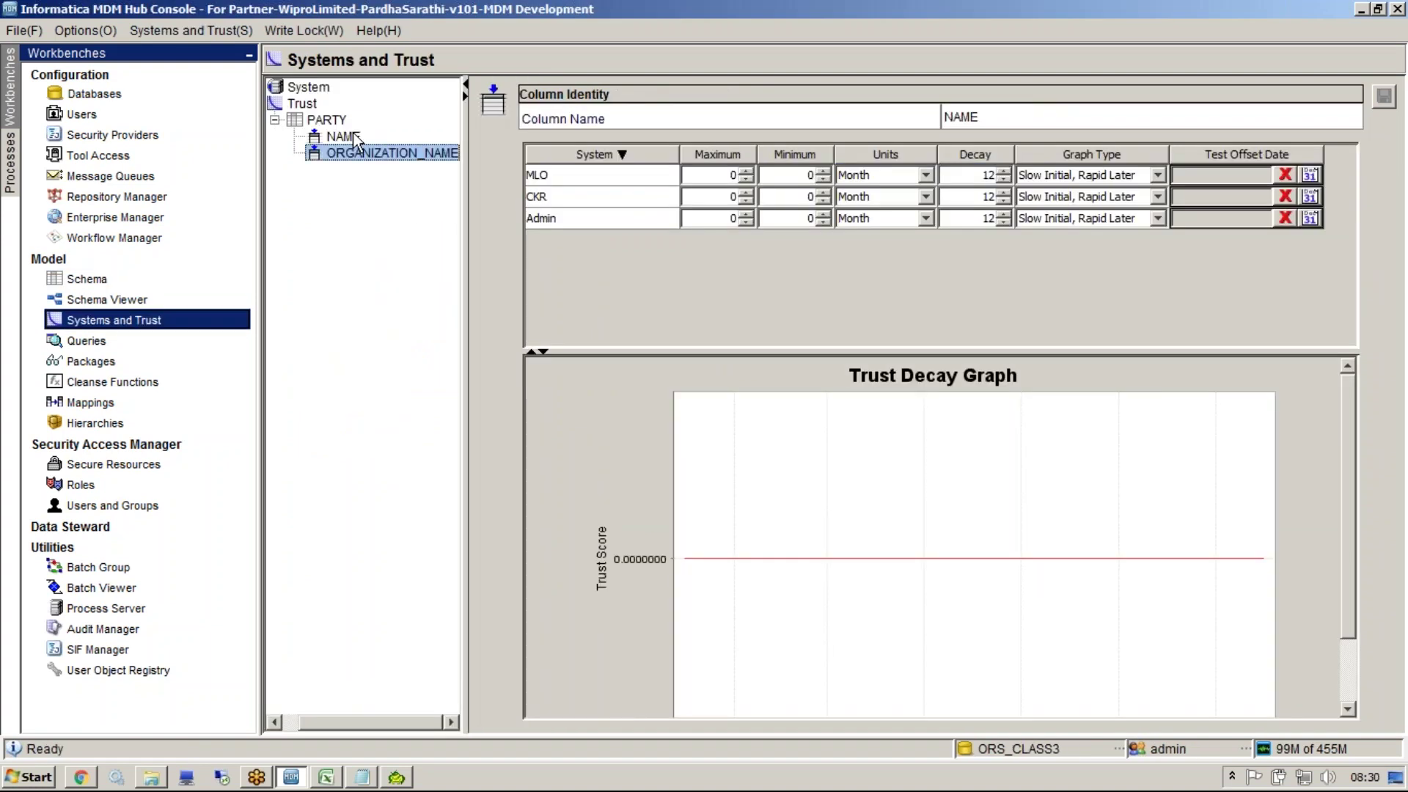
pyautogui.click(600, 218)
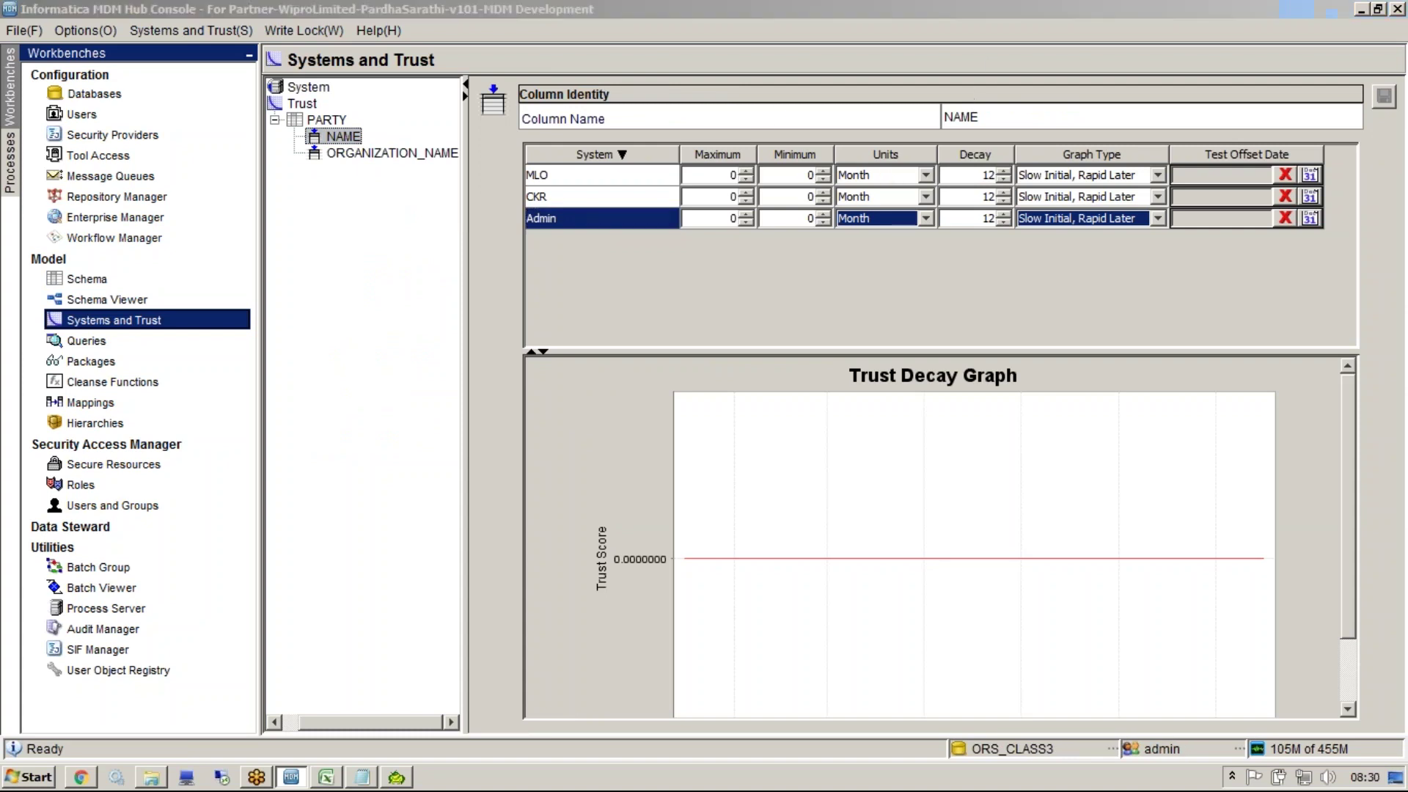
pyautogui.moveTo(755, 122)
pyautogui.mouseDown()
pyautogui.moveTo(757, 239)
pyautogui.moveTo(1074, 326)
pyautogui.moveTo(1346, 292)
pyautogui.moveTo(1362, 213)
pyautogui.mouseUp()
pyautogui.moveTo(1342, 161)
pyautogui.mouseDown()
pyautogui.moveTo(1331, 116)
pyautogui.moveTo(760, 124)
pyautogui.mouseUp()
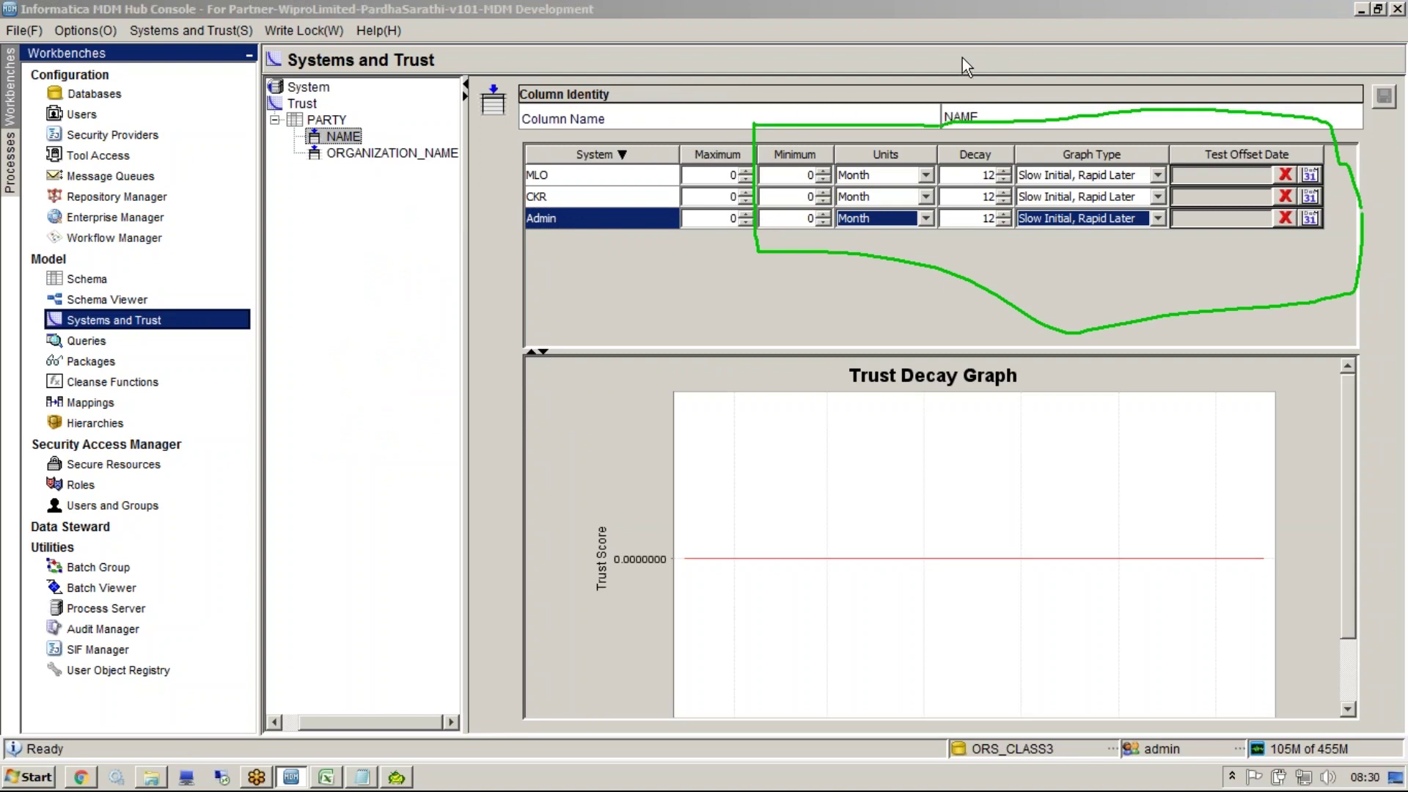
# Enter maximum trust values of 90 for MLO, 80 for CKR and 95 for Admin
pyautogui.click(747, 173)
pyautogui.write('90')
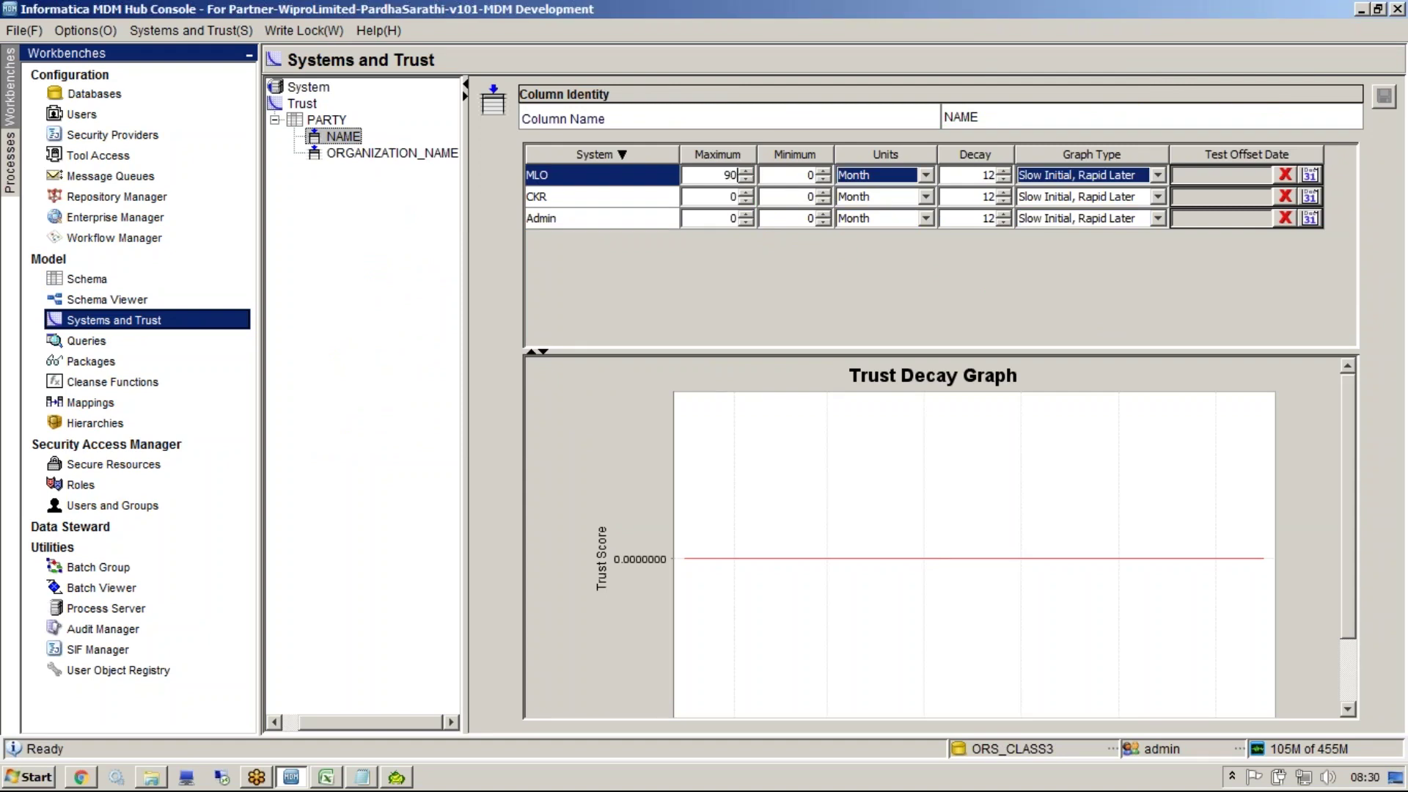
pyautogui.click(737, 197)
pyautogui.write('80')
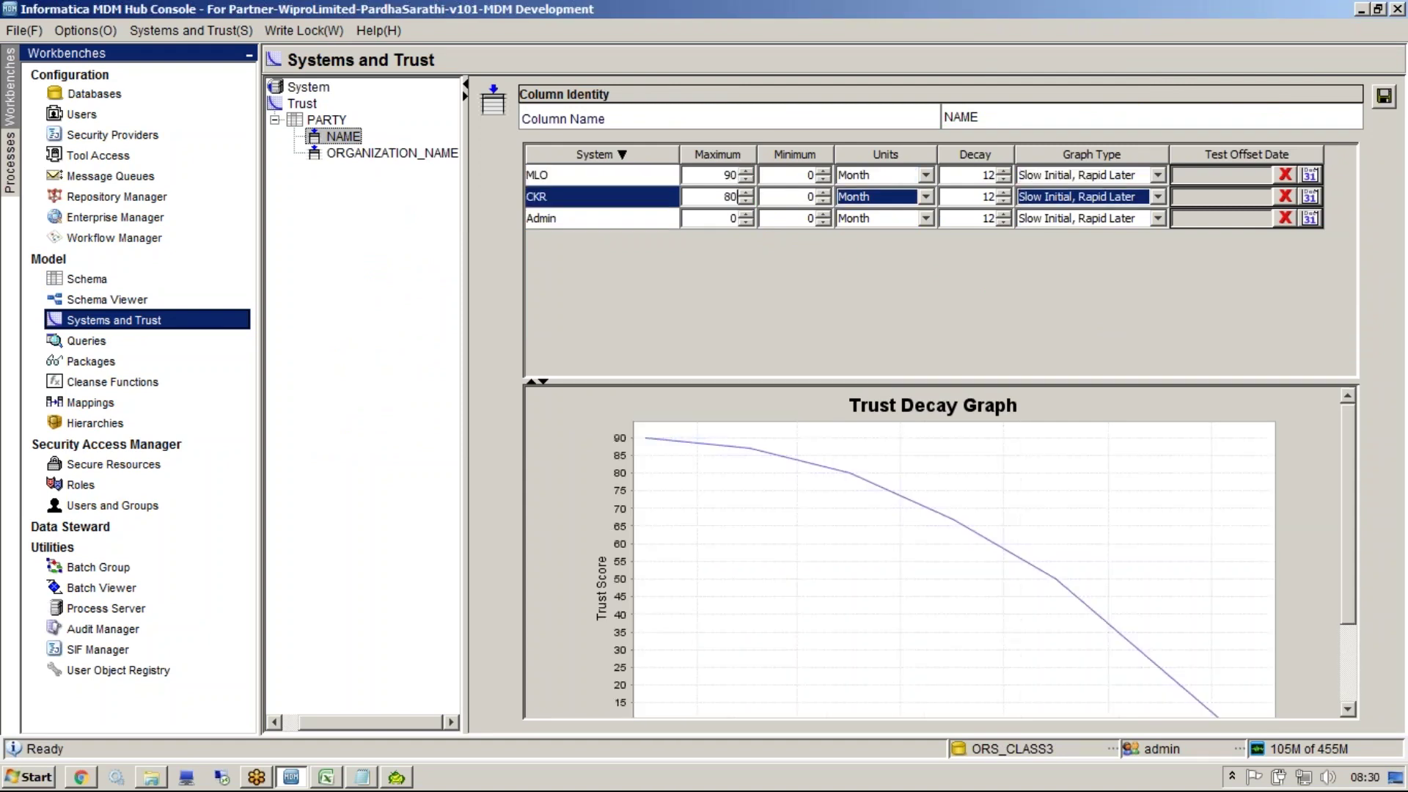
pyautogui.click(738, 220)
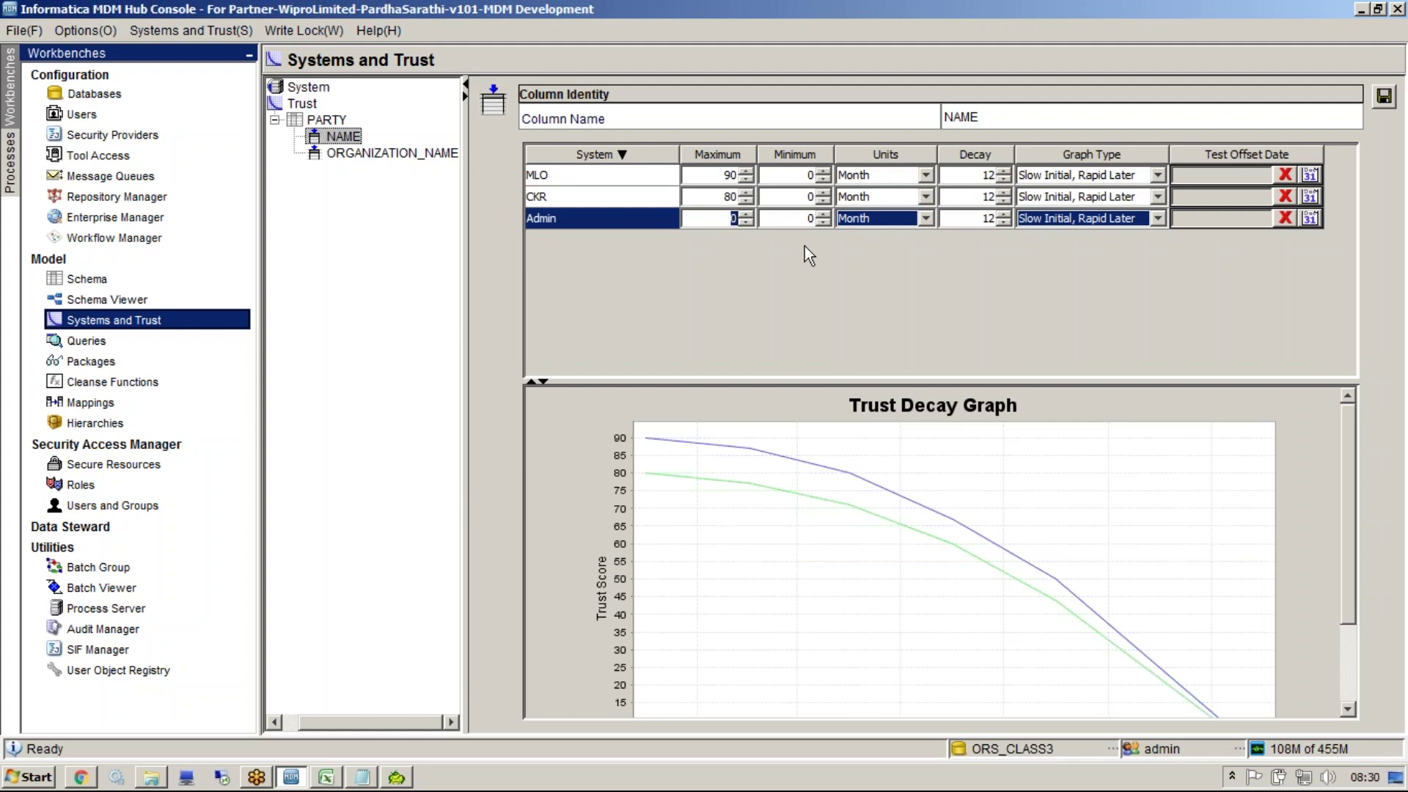
pyautogui.write('95')
pyautogui.click(676, 205)
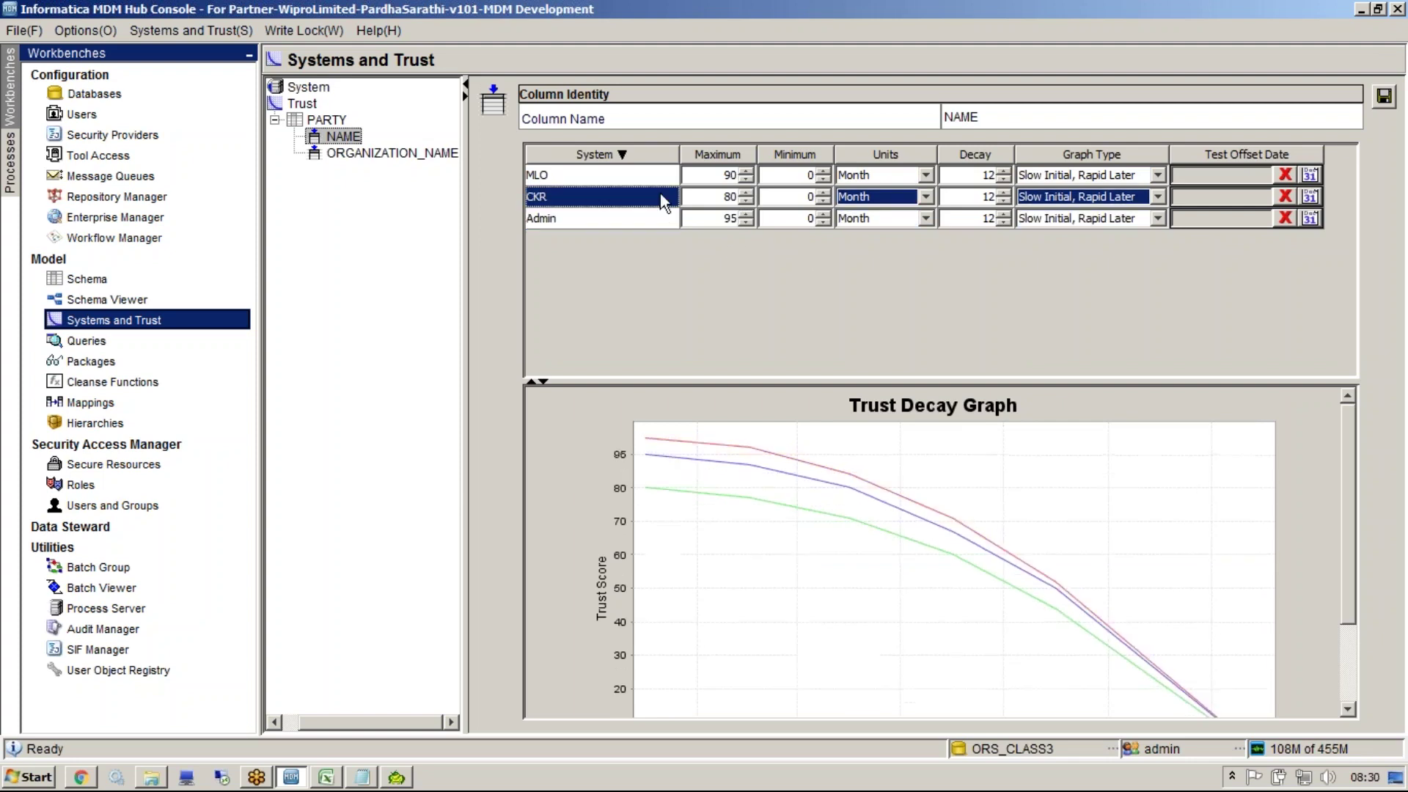
# Review the Admin, MLO and CKR trust rows, then bring the Notepad notes forward
pyautogui.click(637, 224)
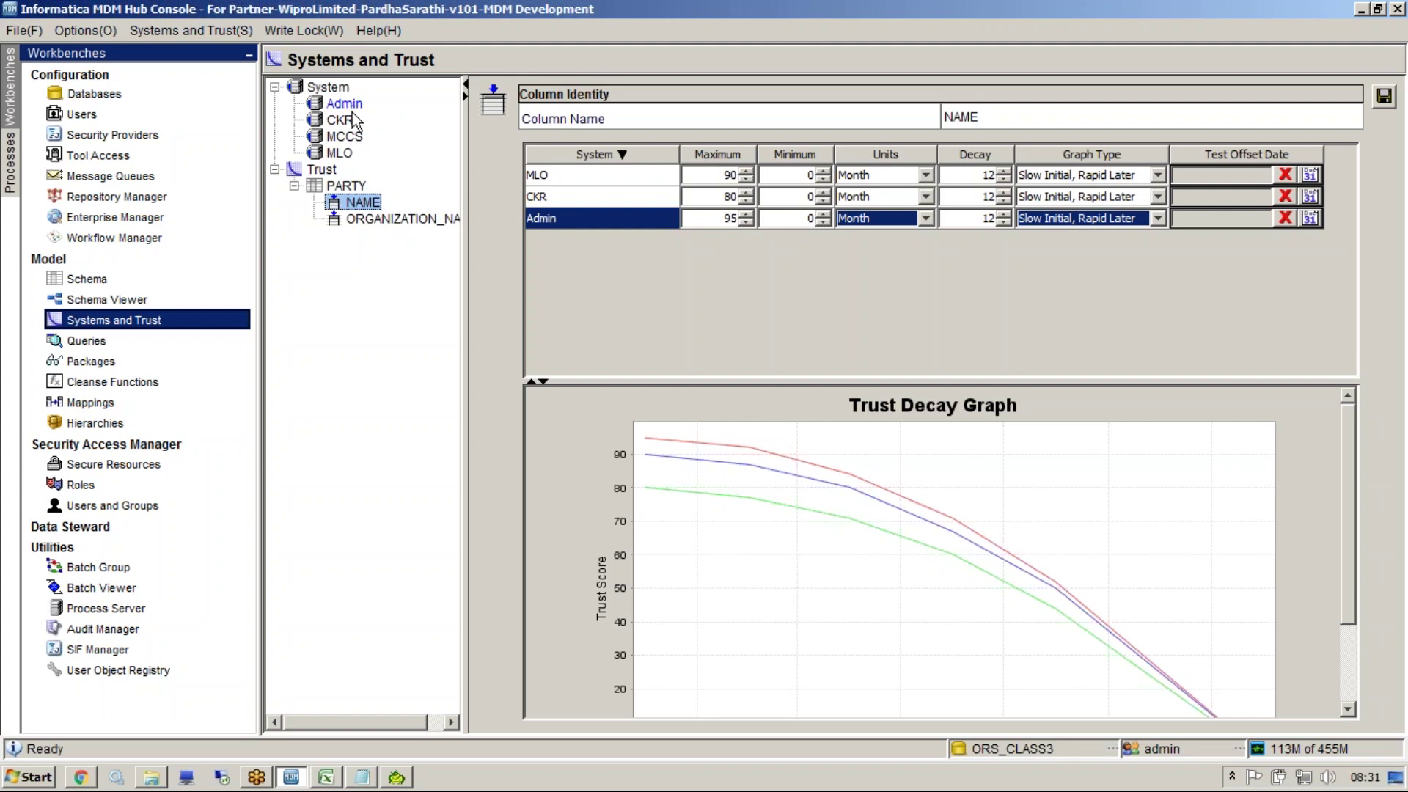
pyautogui.click(562, 220)
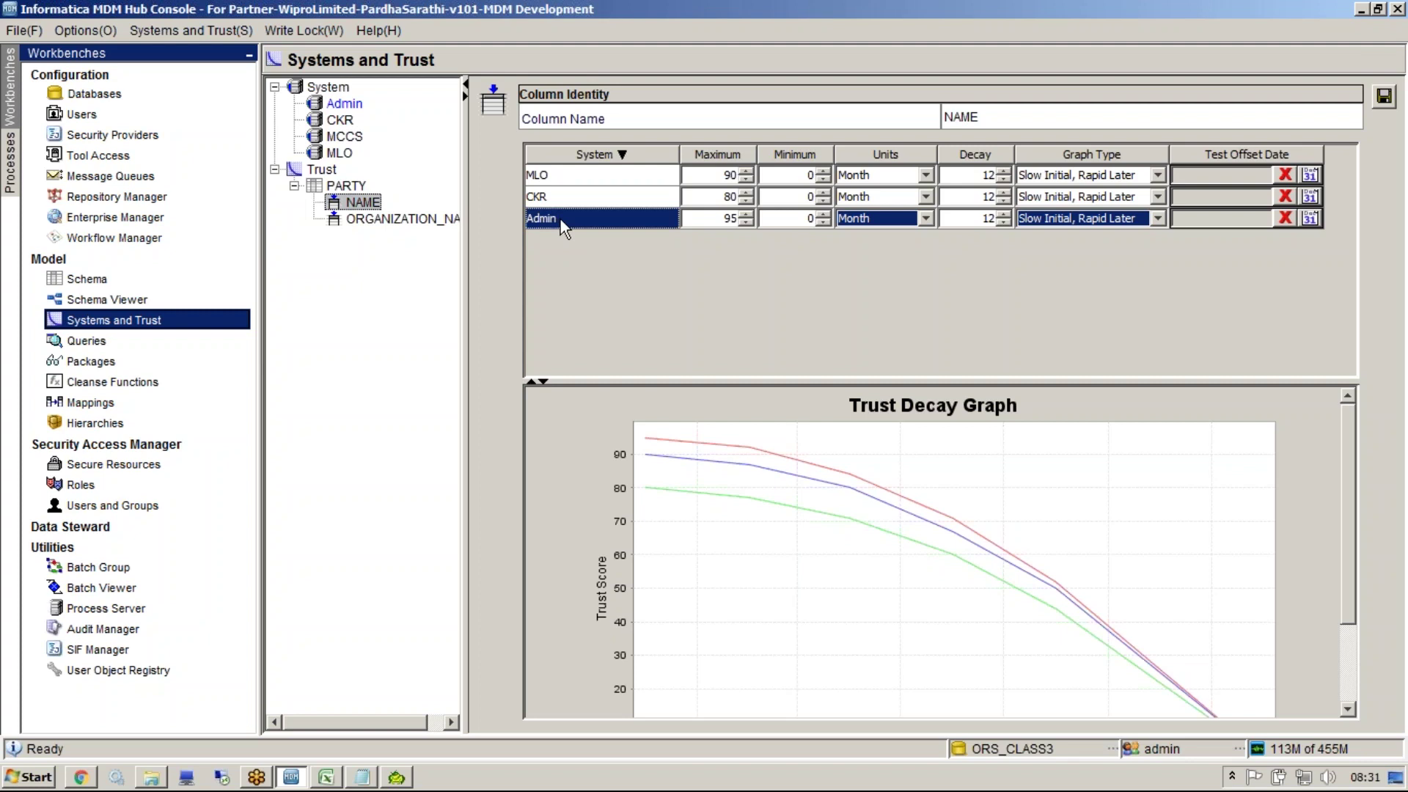
pyautogui.click(543, 172)
pyautogui.click(552, 192)
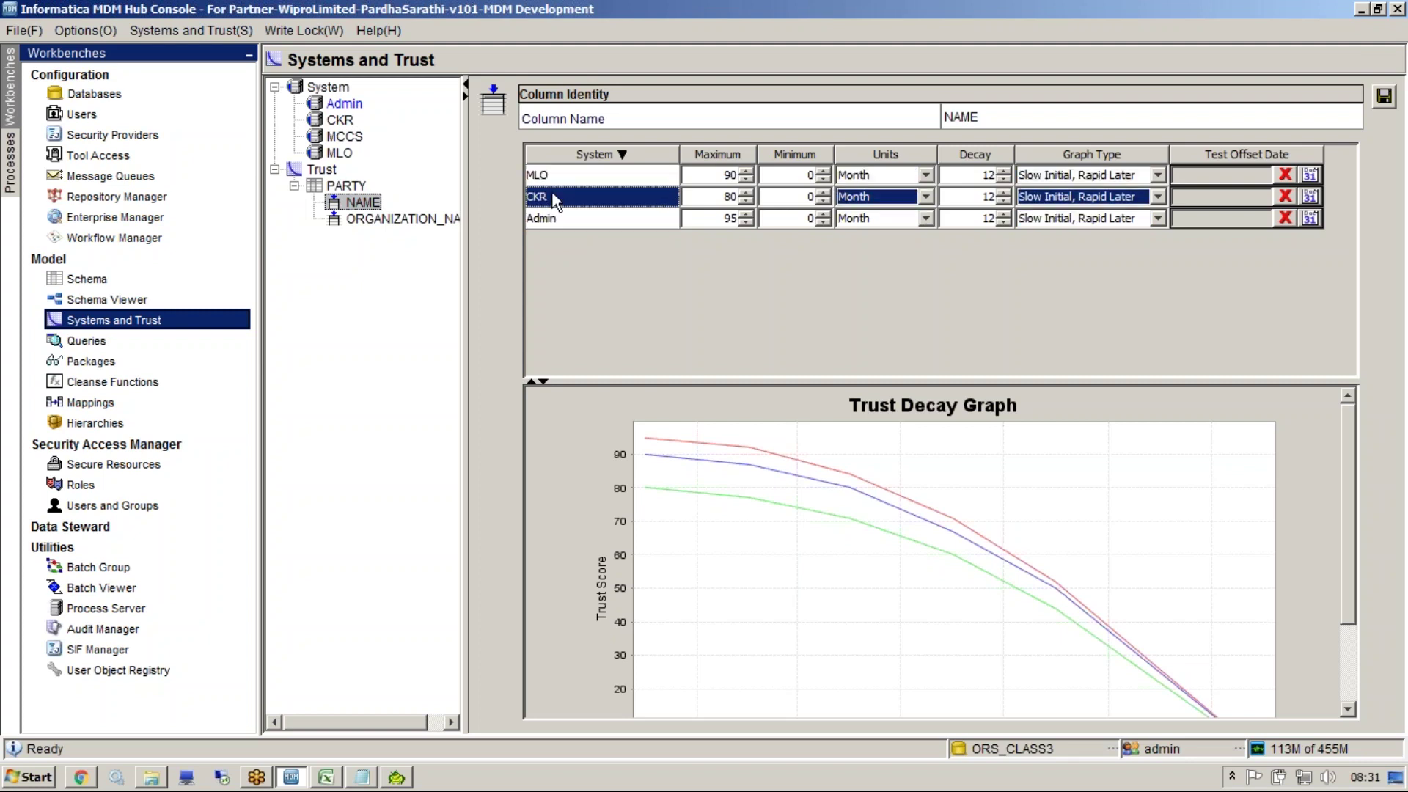
pyautogui.click(370, 776)
pyautogui.click(470, 715)
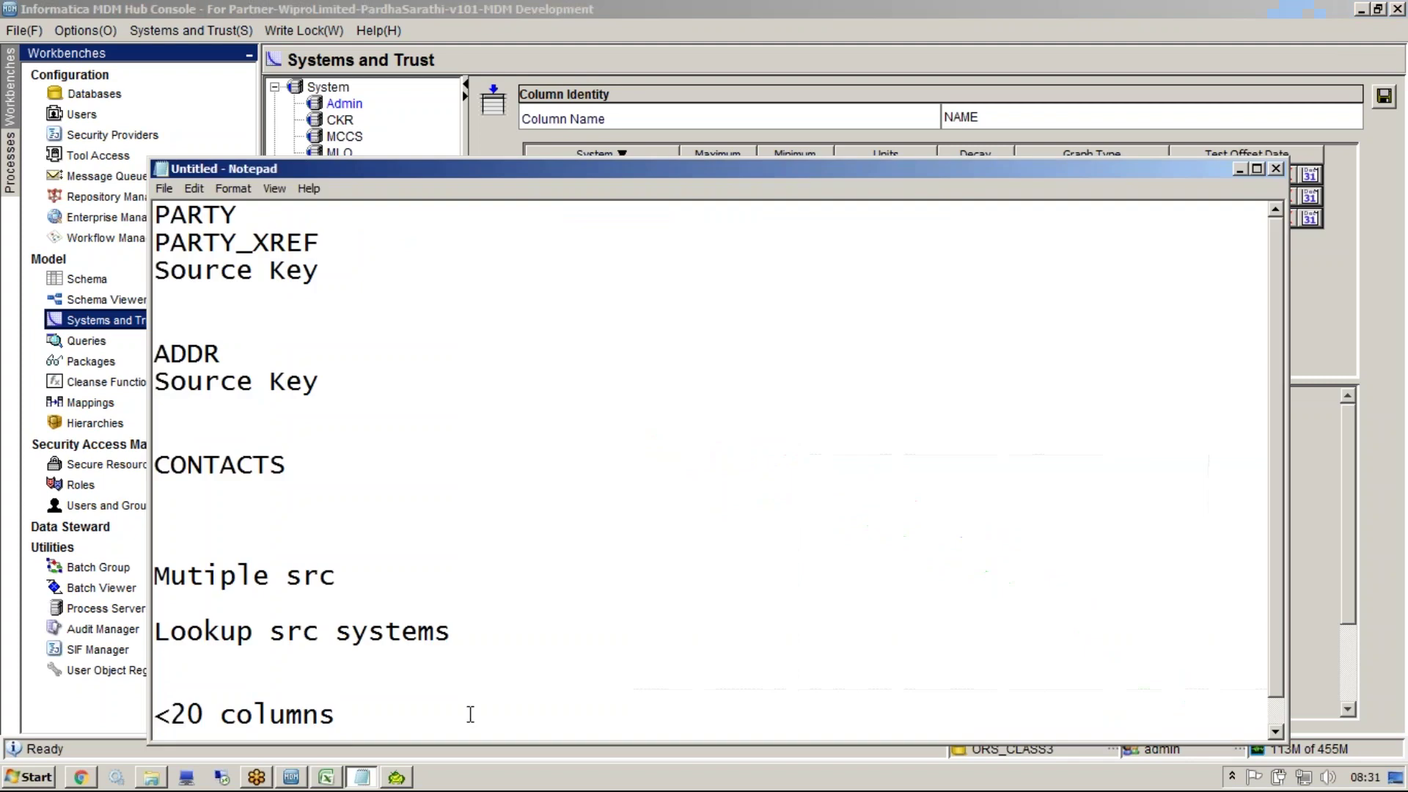
# Replace the notes with a short name example under CKR and a fuller name under MLO
pyautogui.hotkey('ctrl', 'a')
pyautogui.press('Delete')
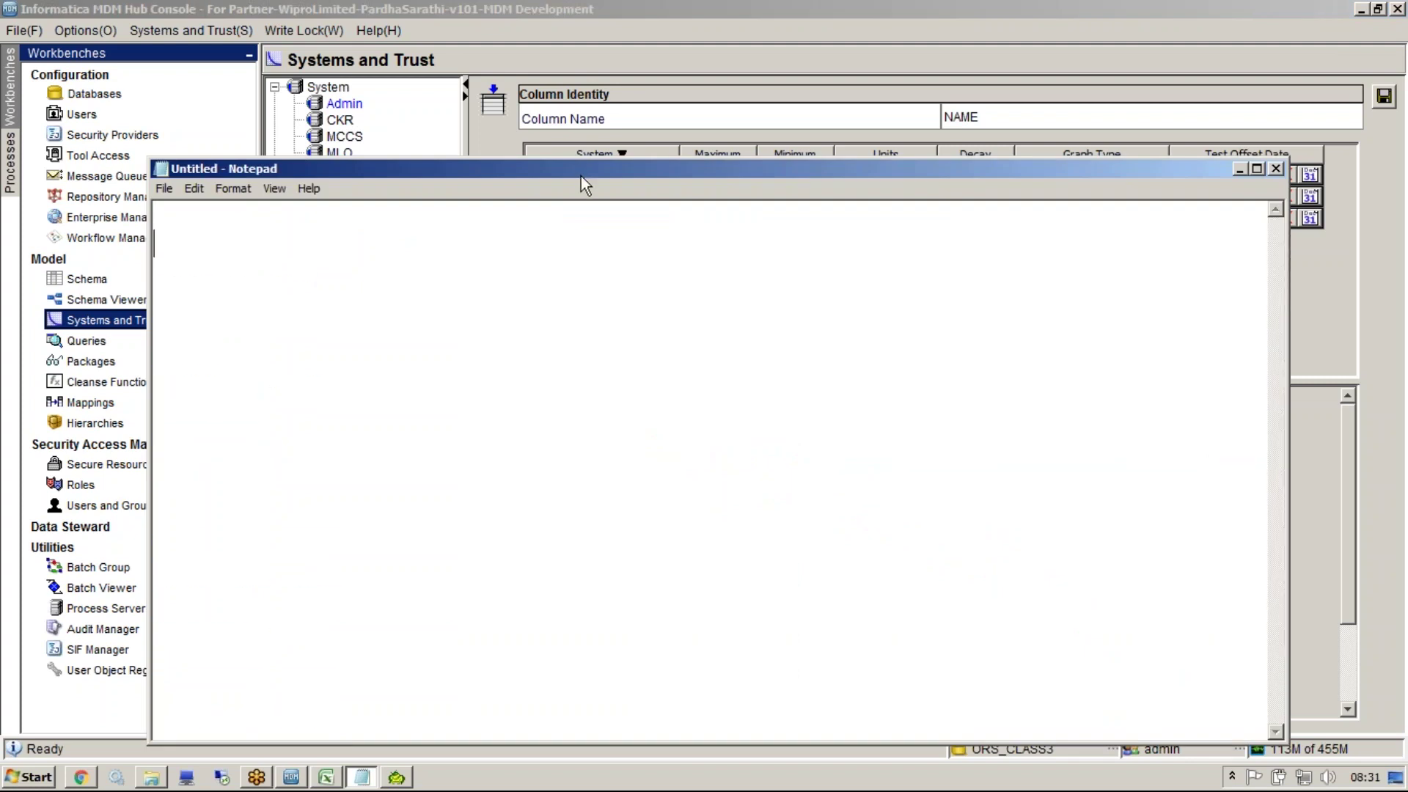
pyautogui.moveTo(585, 183); pyautogui.dragTo(606, 315)
pyautogui.write('CKR')
pyautogui.press('Return')
pyautogui.write('Sunil')
pyautogui.press('Return')
pyautogui.press('Return')
pyautogui.write('MLO')
pyautogui.press('Return')
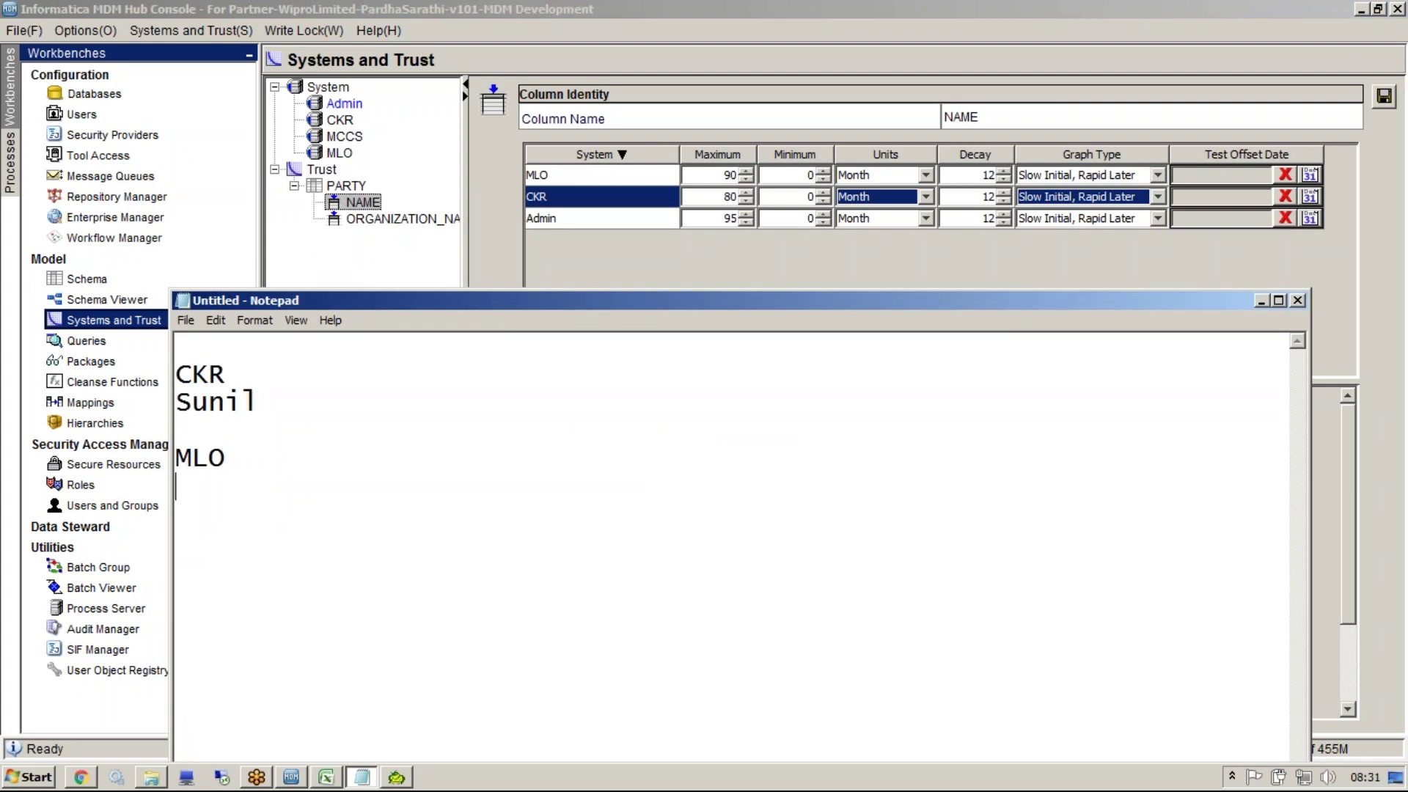
pyautogui.write('Sunil K')
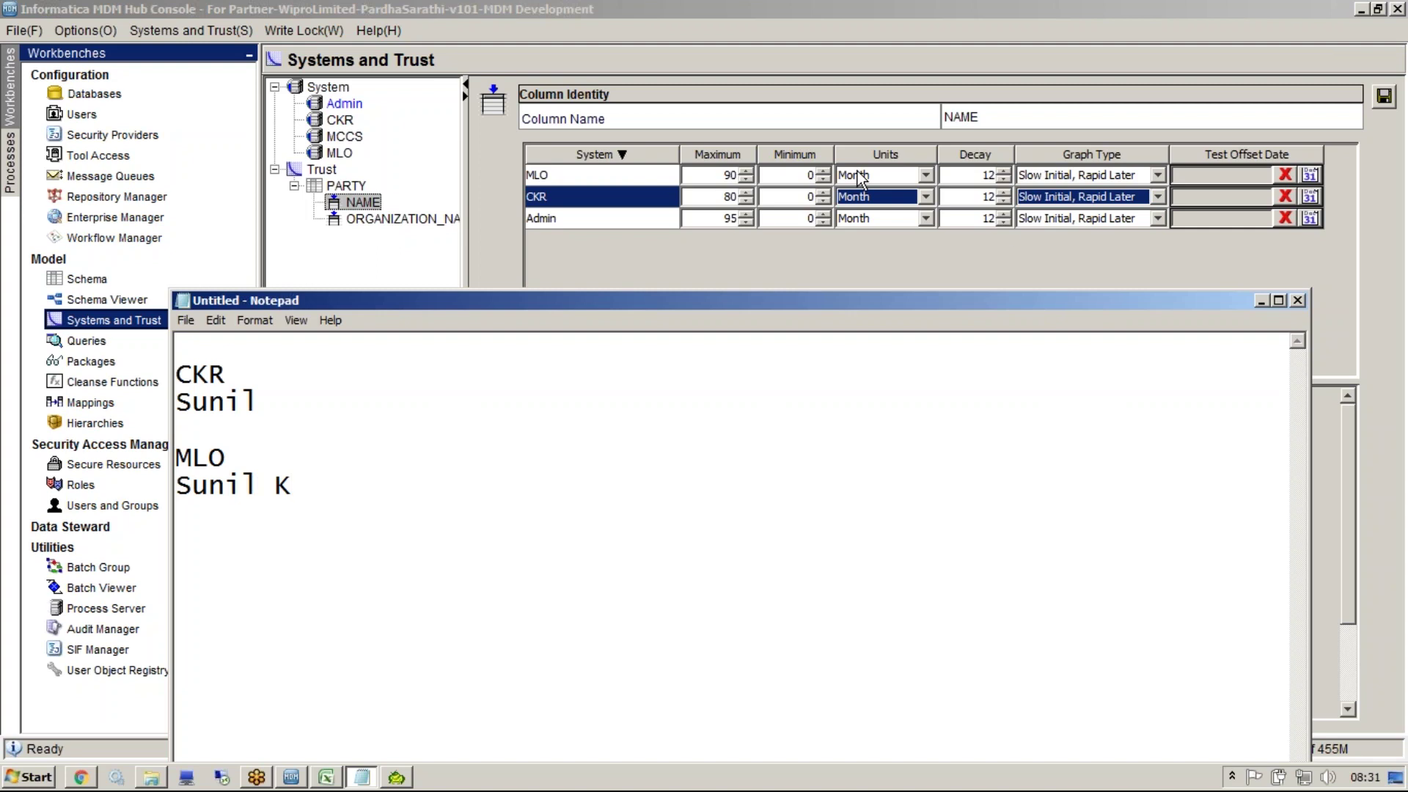
# Highlight and compare the CKR and MLO name examples, then return to the MDM console
pyautogui.click(729, 176)
pyautogui.hotkey('alt', 'Tab')
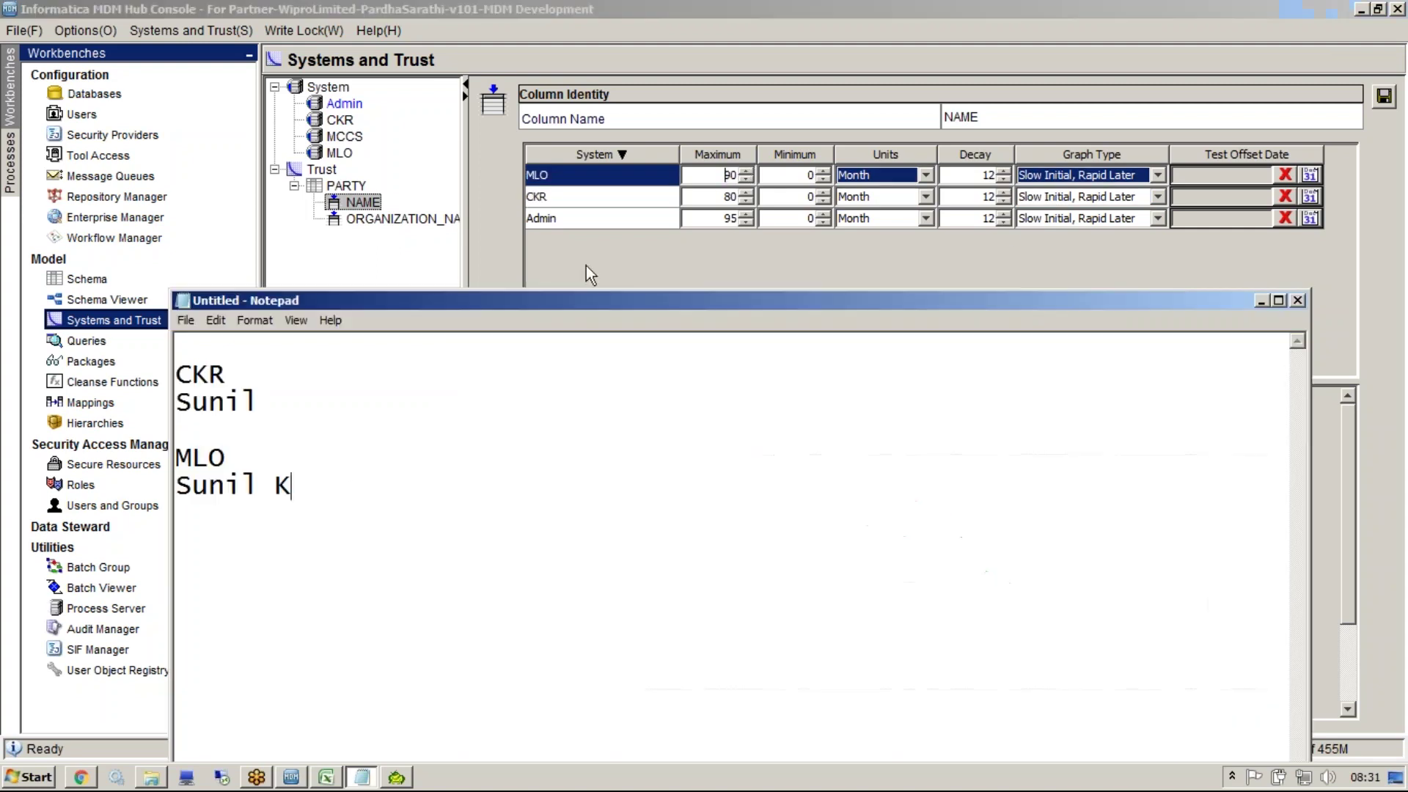
pyautogui.moveTo(356, 486); pyautogui.dragTo(176, 487)
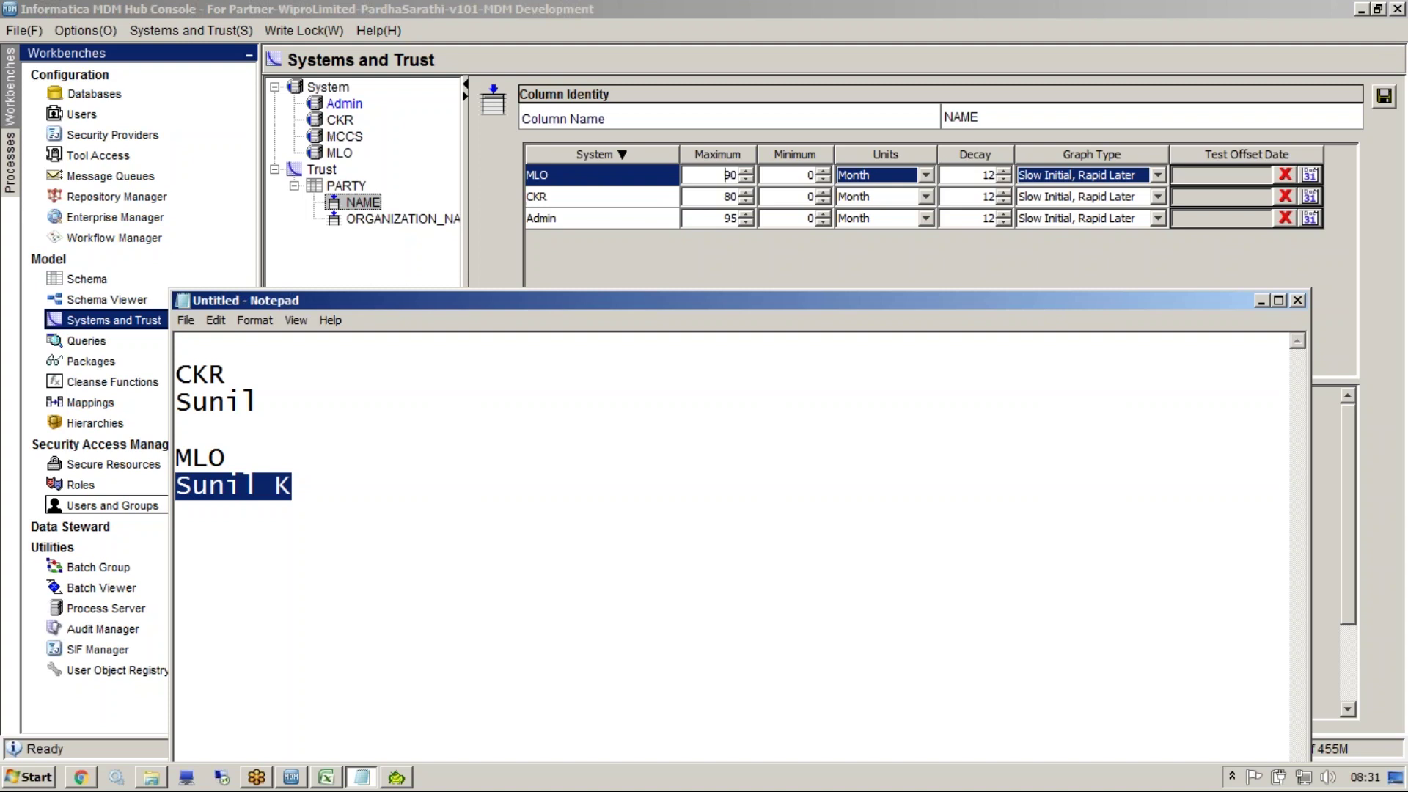
pyautogui.click(340, 509)
pyautogui.moveTo(330, 506); pyautogui.dragTo(183, 374)
pyautogui.click(493, 467)
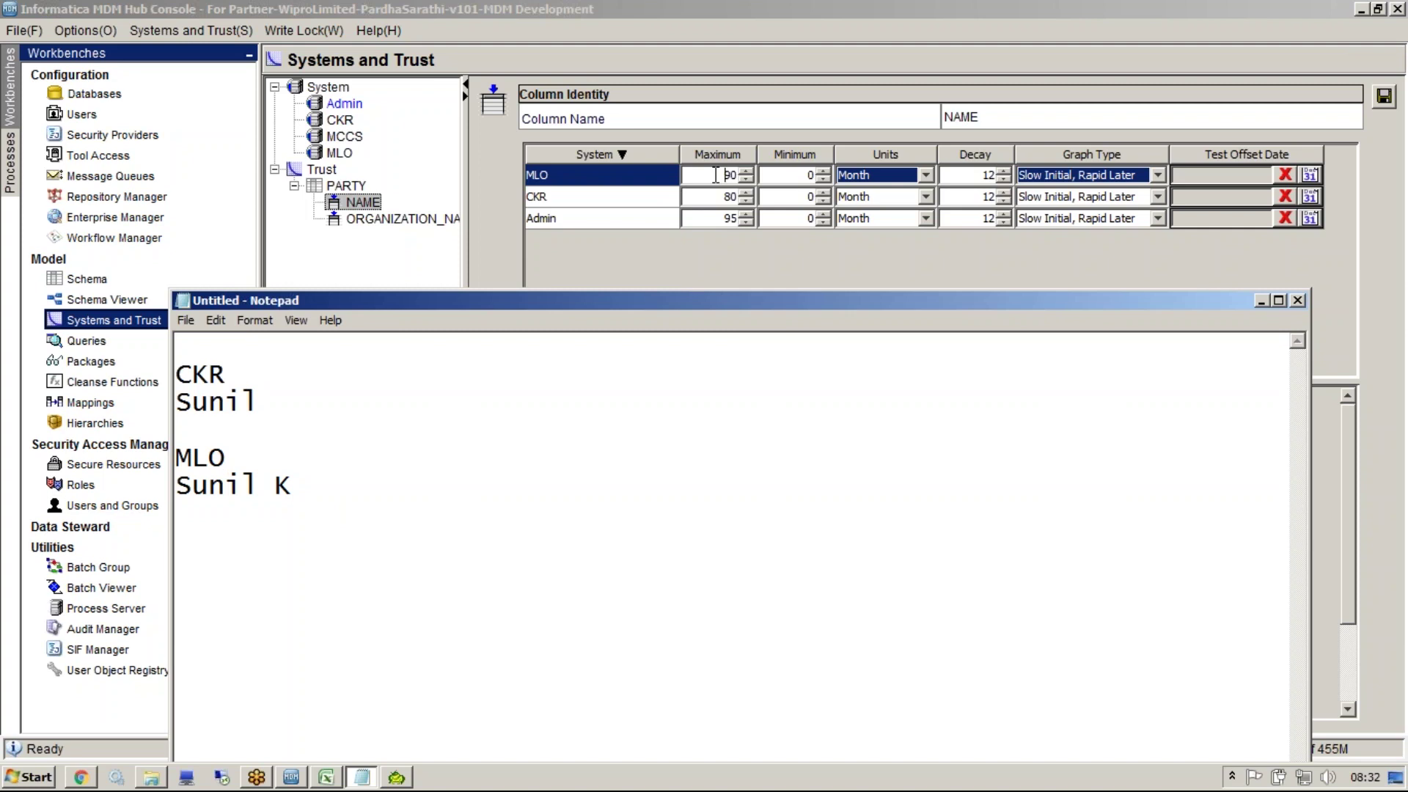
pyautogui.click(716, 175)
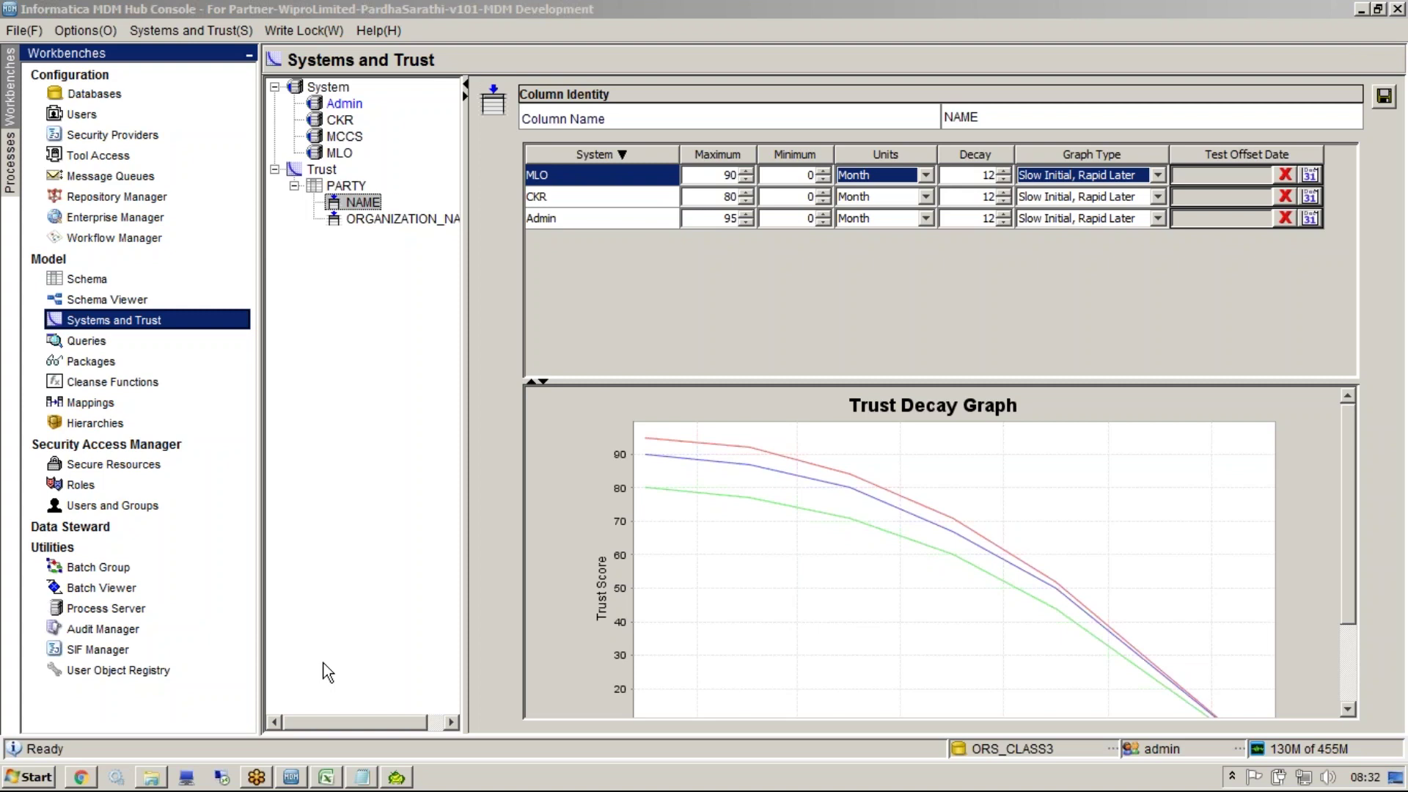
# Open the Downloads folder in Windows Explorer
pyautogui.click(612, 605)
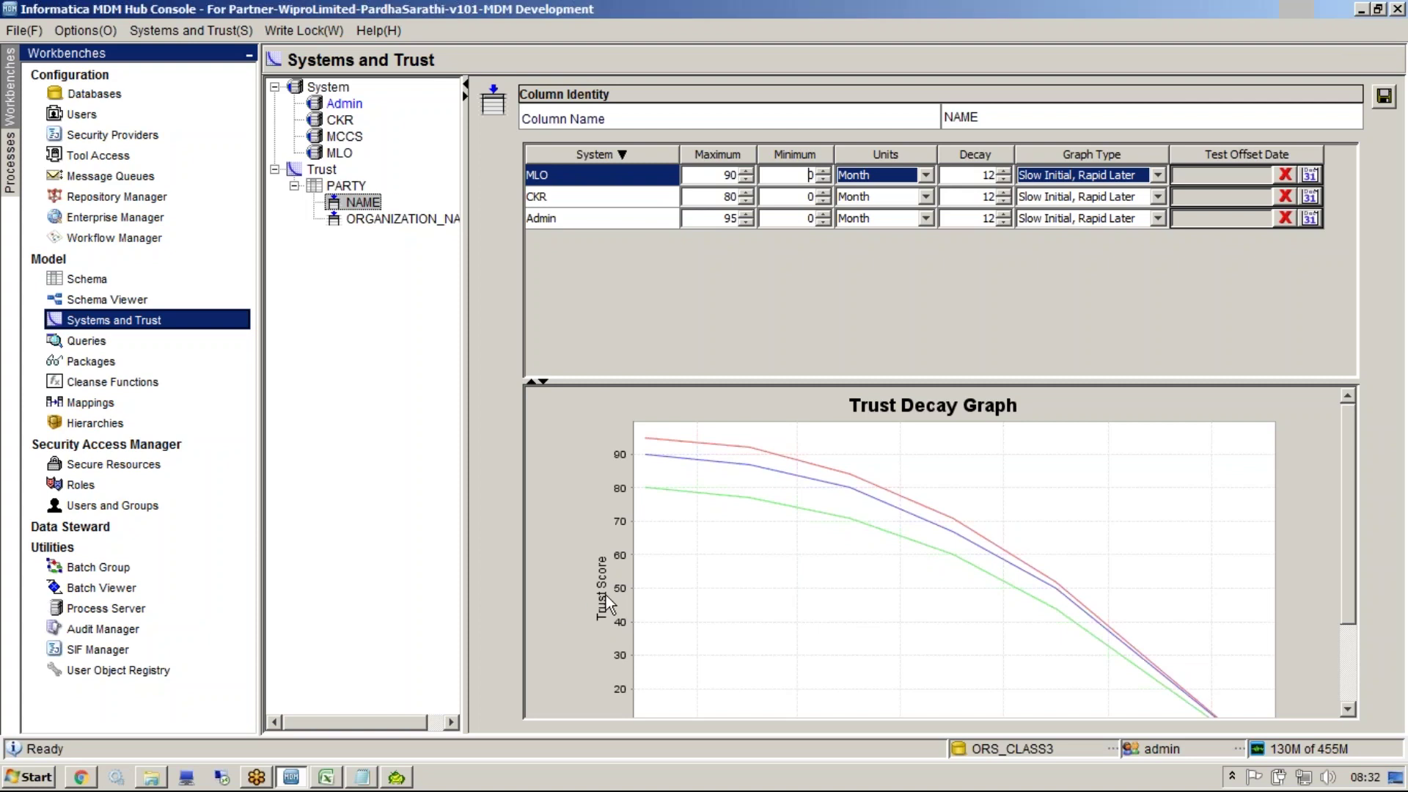
pyautogui.click(150, 777)
pyautogui.click(79, 146)
pyautogui.click(382, 339)
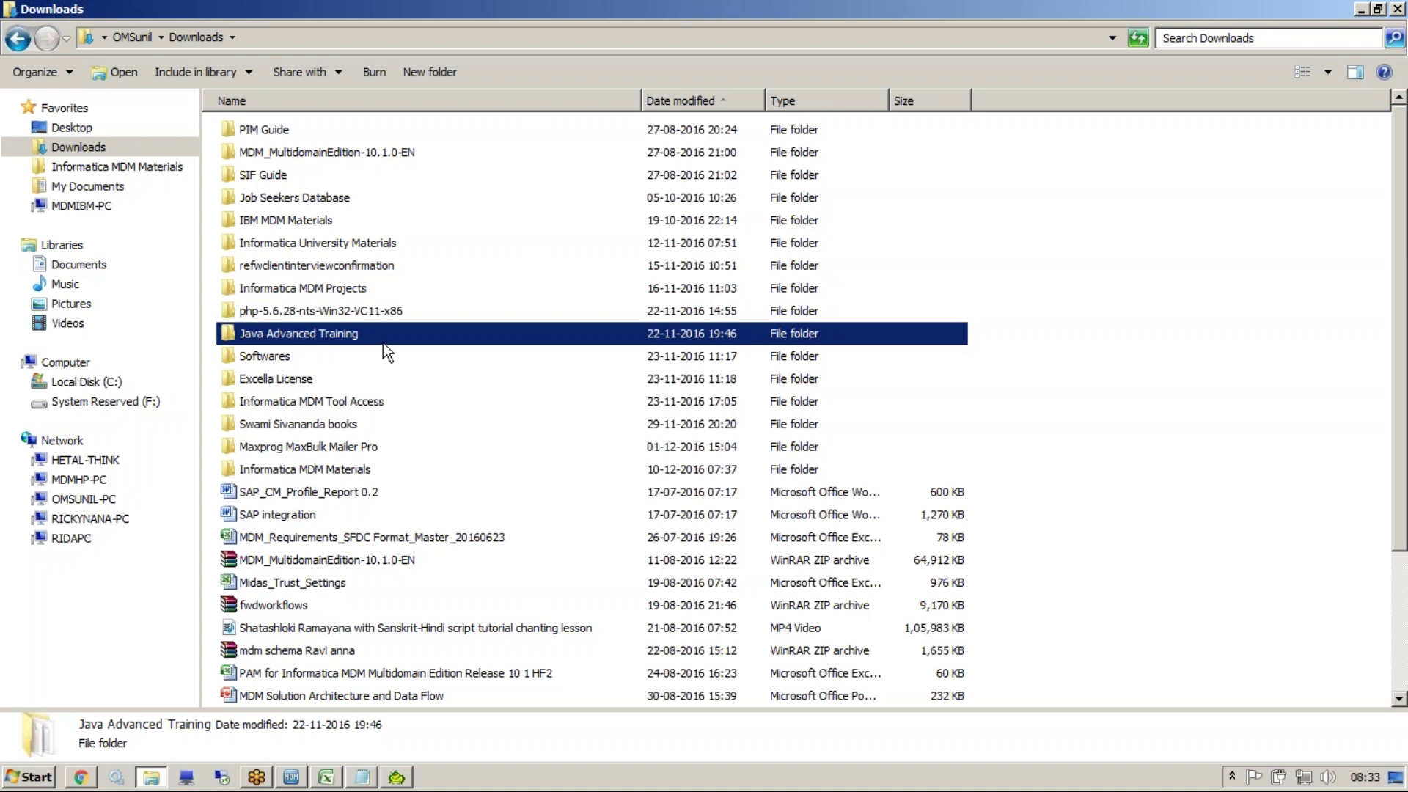
# Close the untitled notes without saving, then open the Informatica MDM Materials folder
pyautogui.click(362, 776)
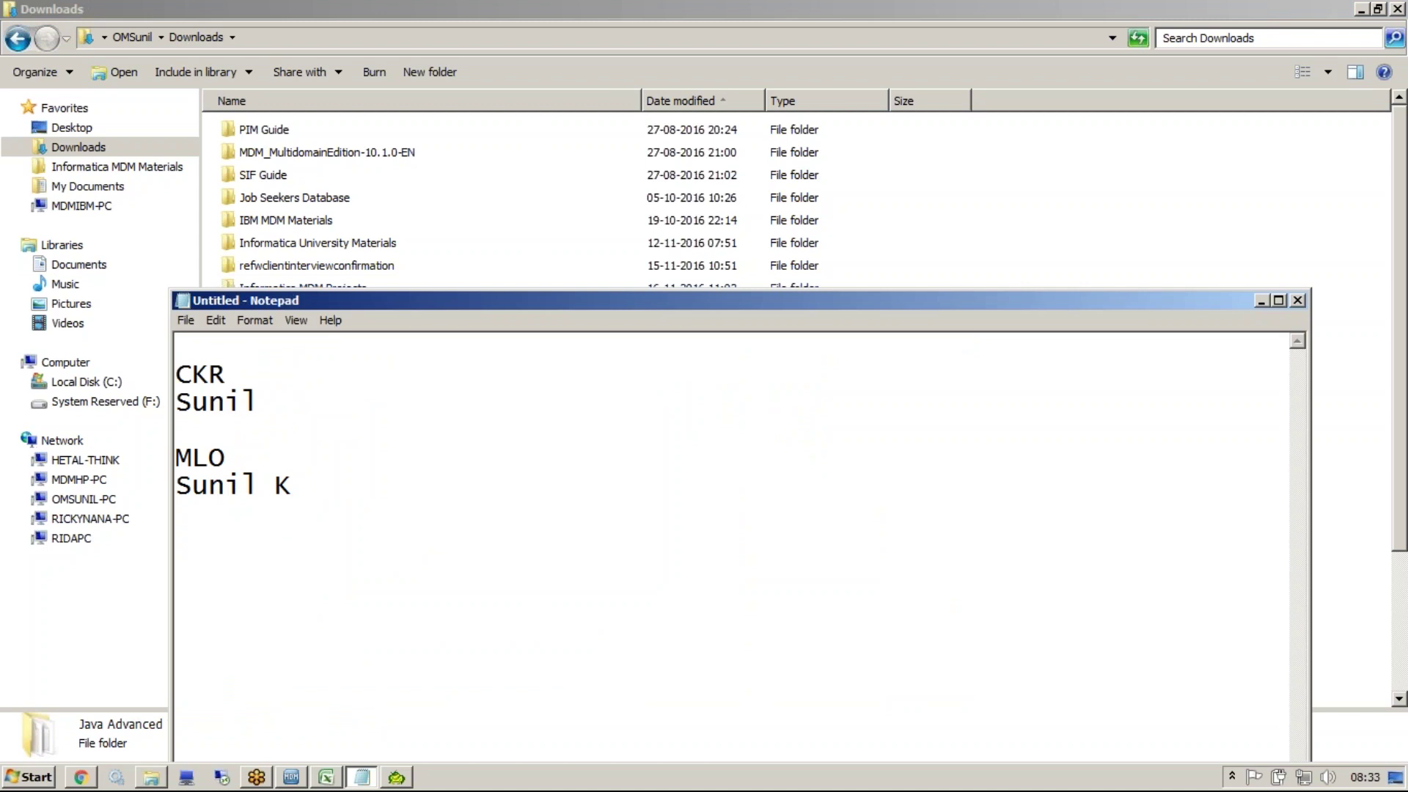
pyautogui.click(1298, 300)
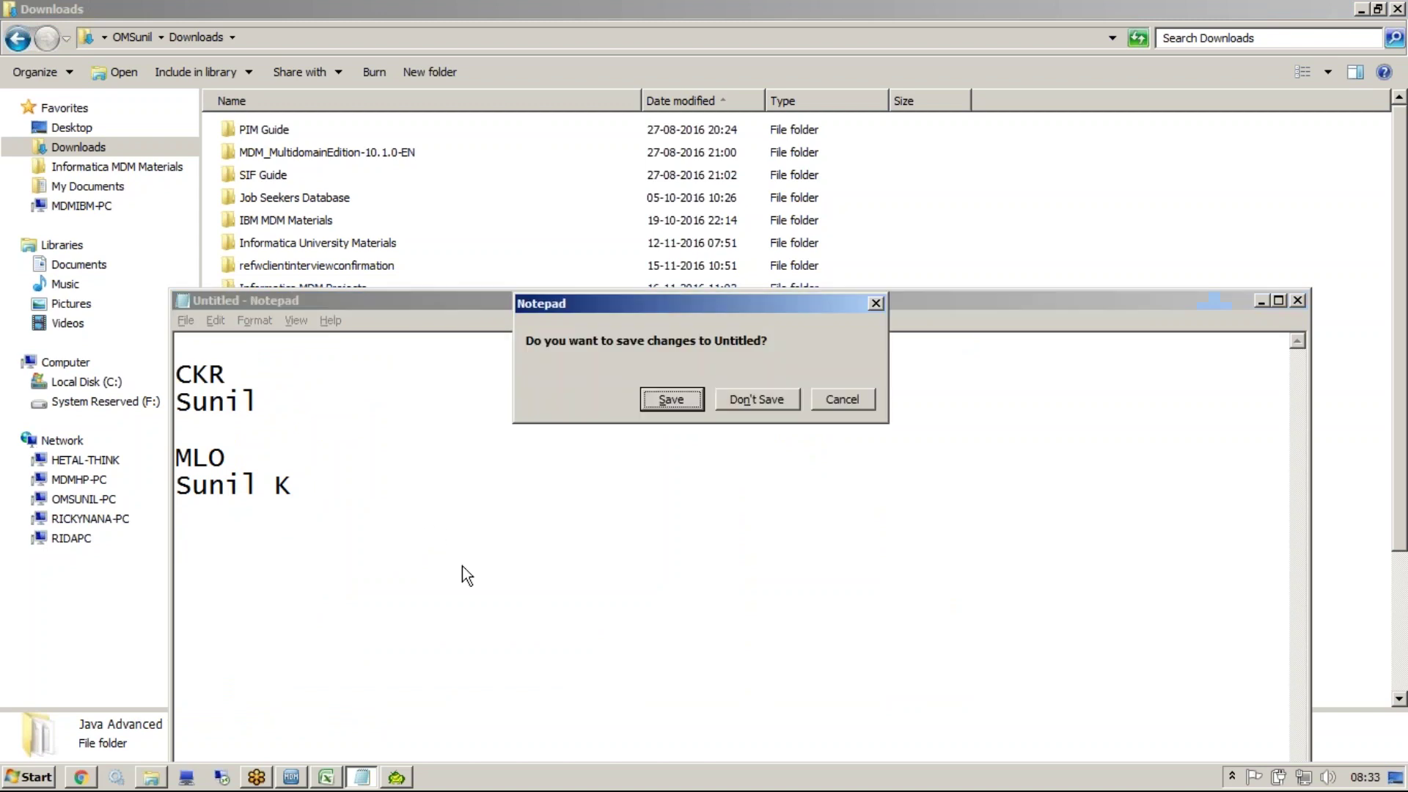
pyautogui.click(730, 403)
pyautogui.click(336, 496)
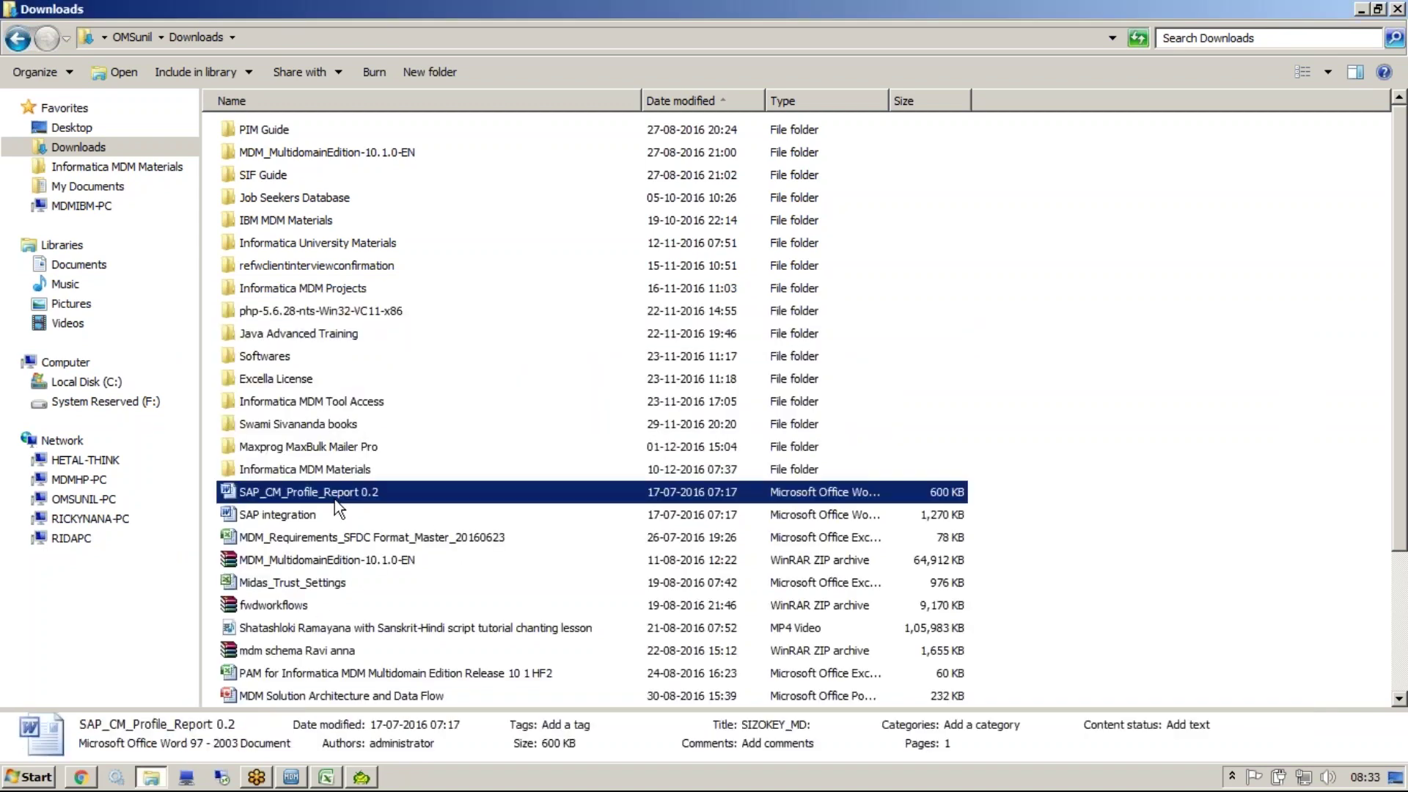
pyautogui.click(91, 171)
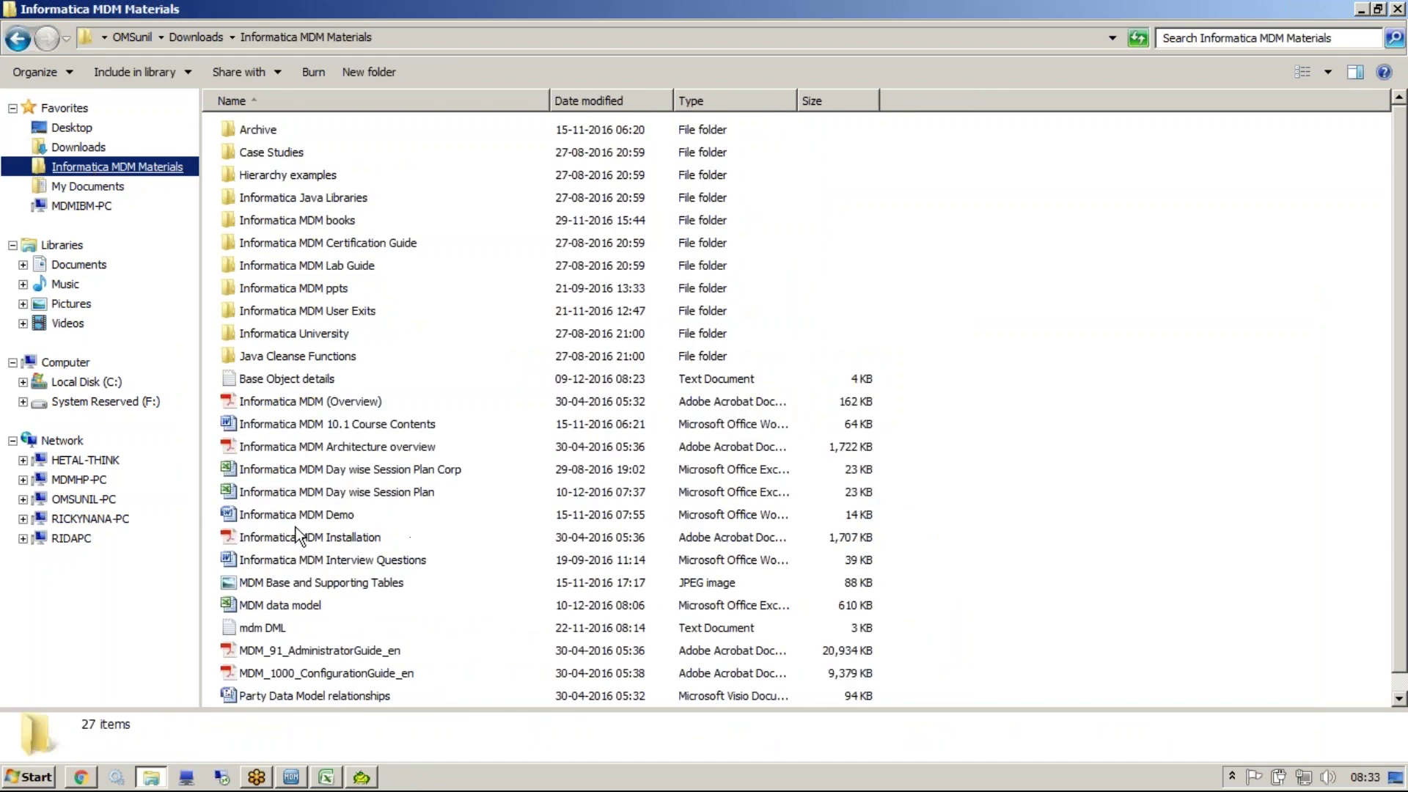
# Open the Base Object details note and highlight Client, Data Steward(BR) and BRR(Architect) in the flow line
pyautogui.doubleClick(273, 380)
pyautogui.doubleClick(320, 281)
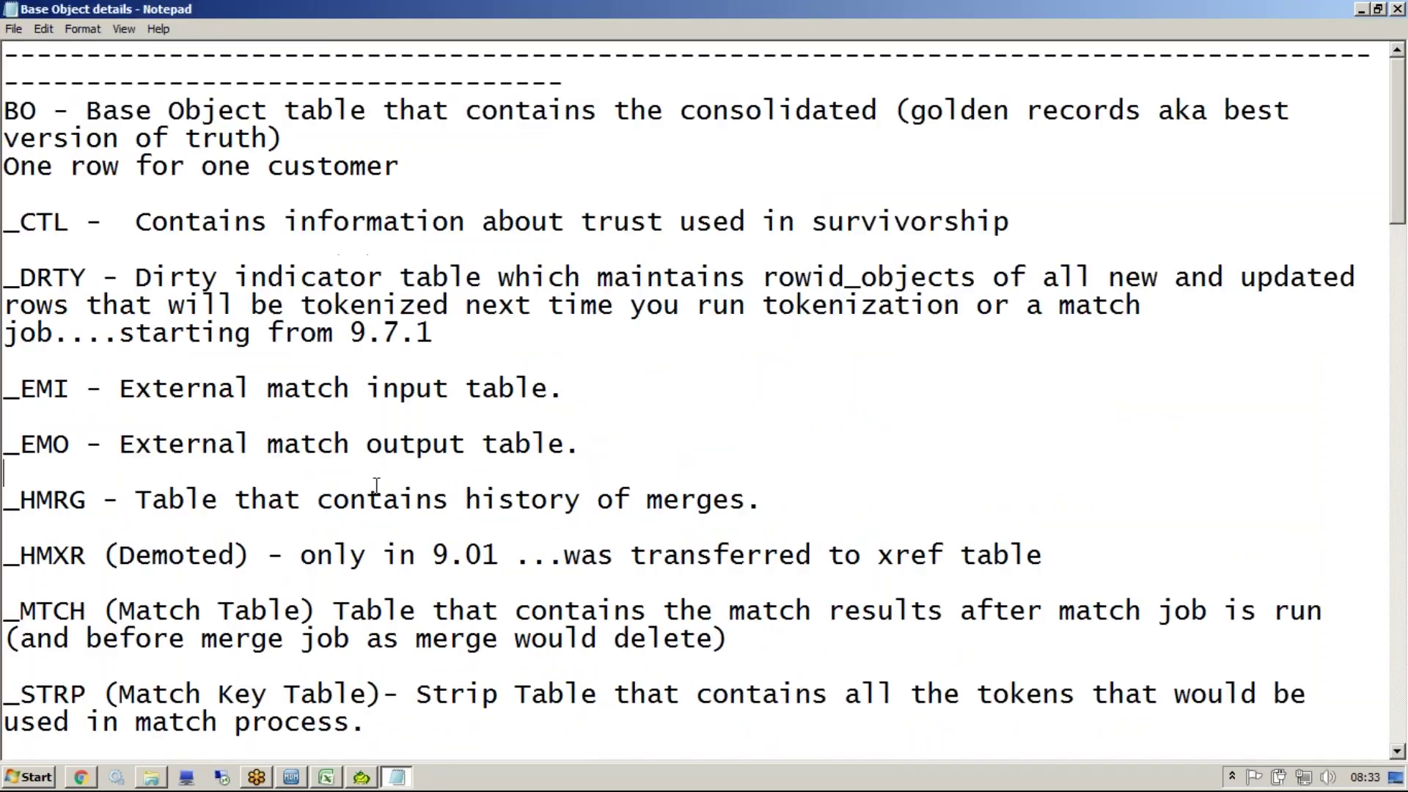
pyautogui.scroll(-16, 376, 485)
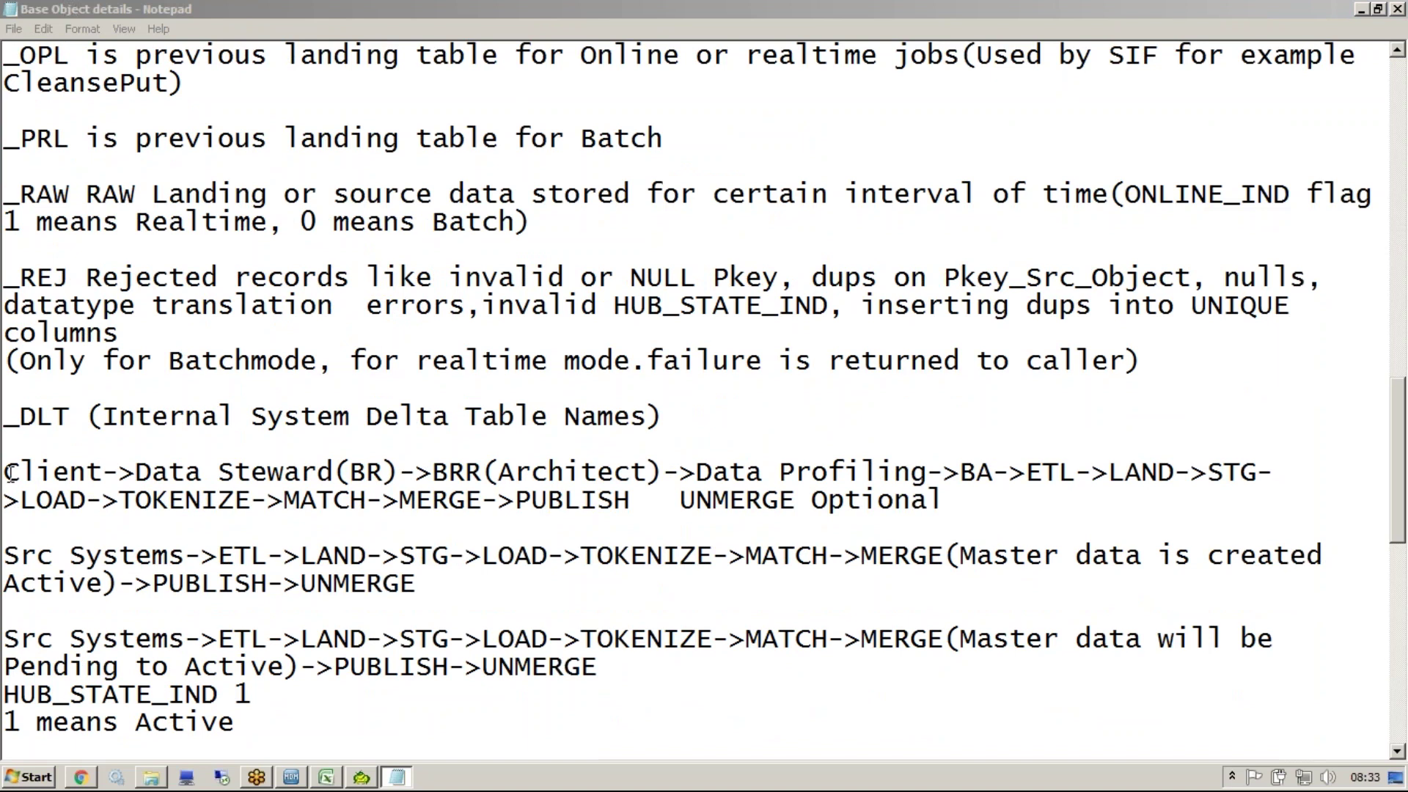
pyautogui.moveTo(6, 473); pyautogui.dragTo(104, 473)
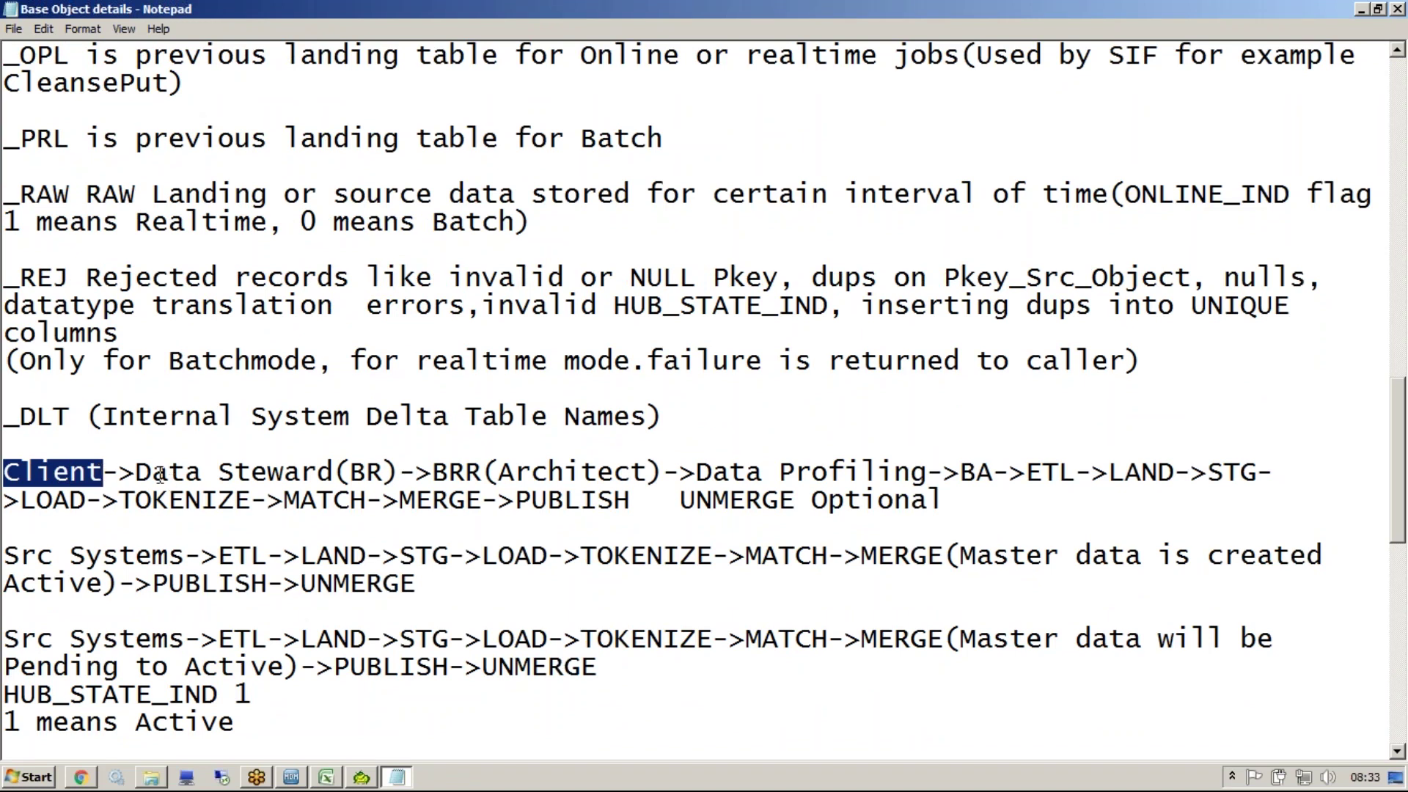
pyautogui.moveTo(135, 473); pyautogui.dragTo(402, 470)
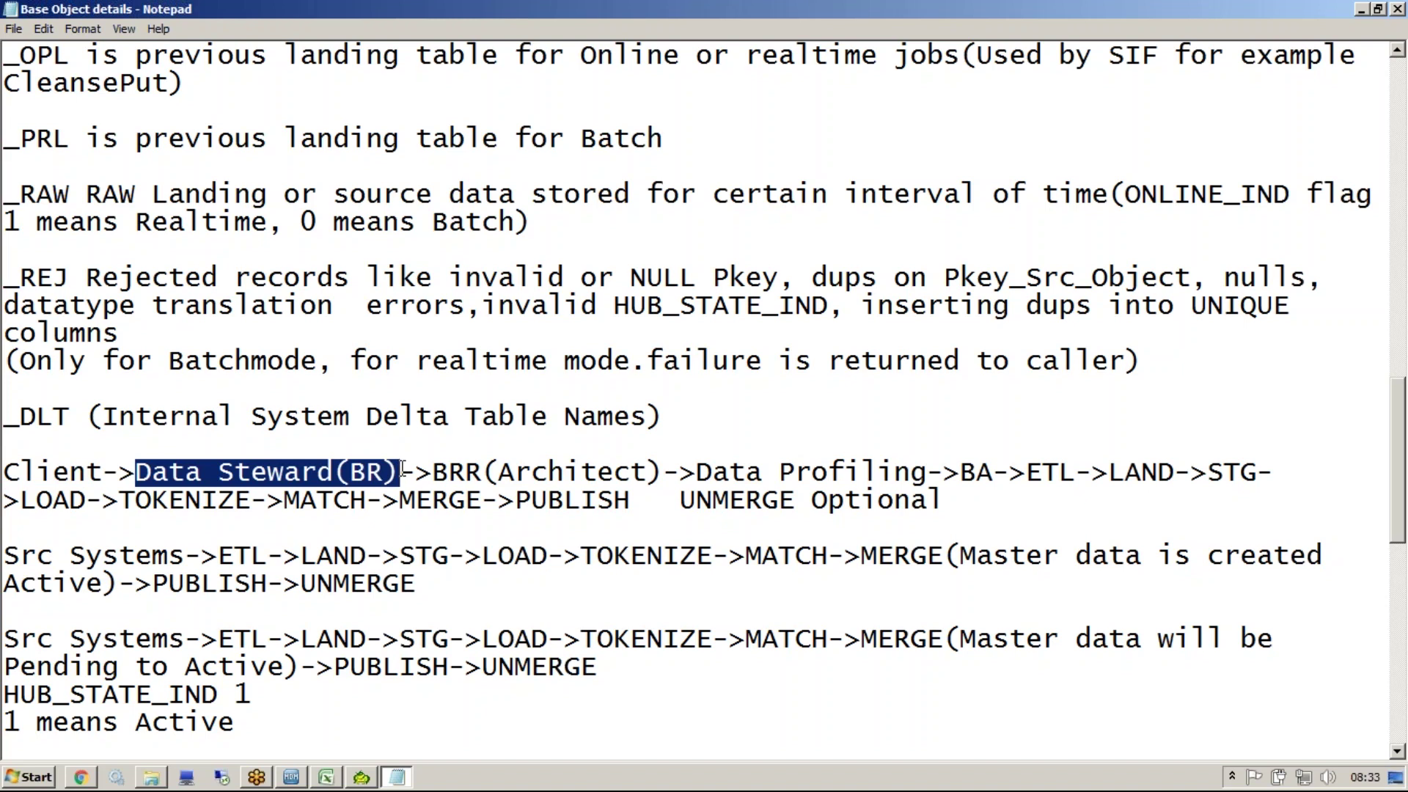
pyautogui.click(438, 473)
pyautogui.moveTo(438, 473); pyautogui.dragTo(499, 473)
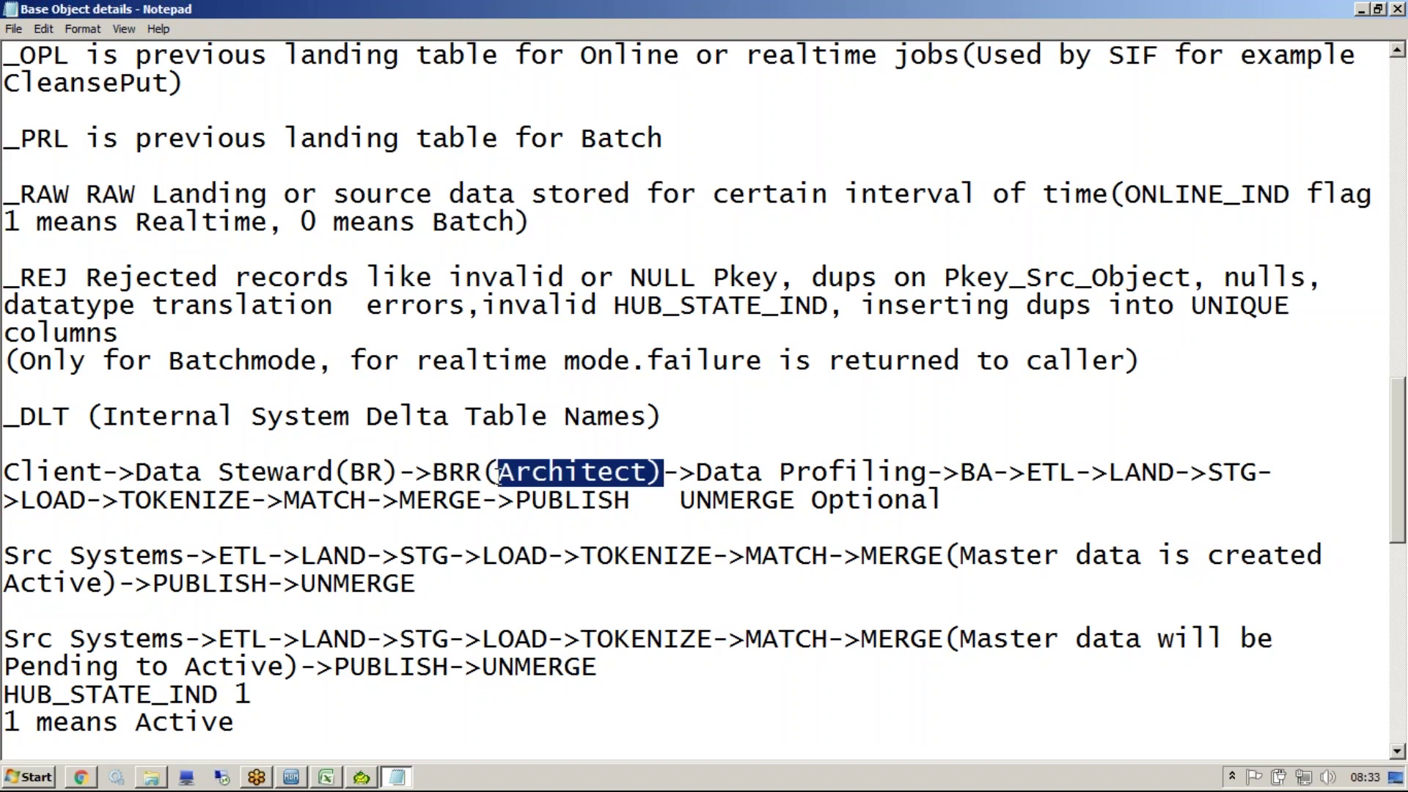
# Re-highlight Client, Data Steward, BR and the later stages of the flow line
pyautogui.moveTo(104, 473); pyautogui.dragTo(3, 473)
pyautogui.moveTo(140, 477); pyautogui.dragTo(334, 477)
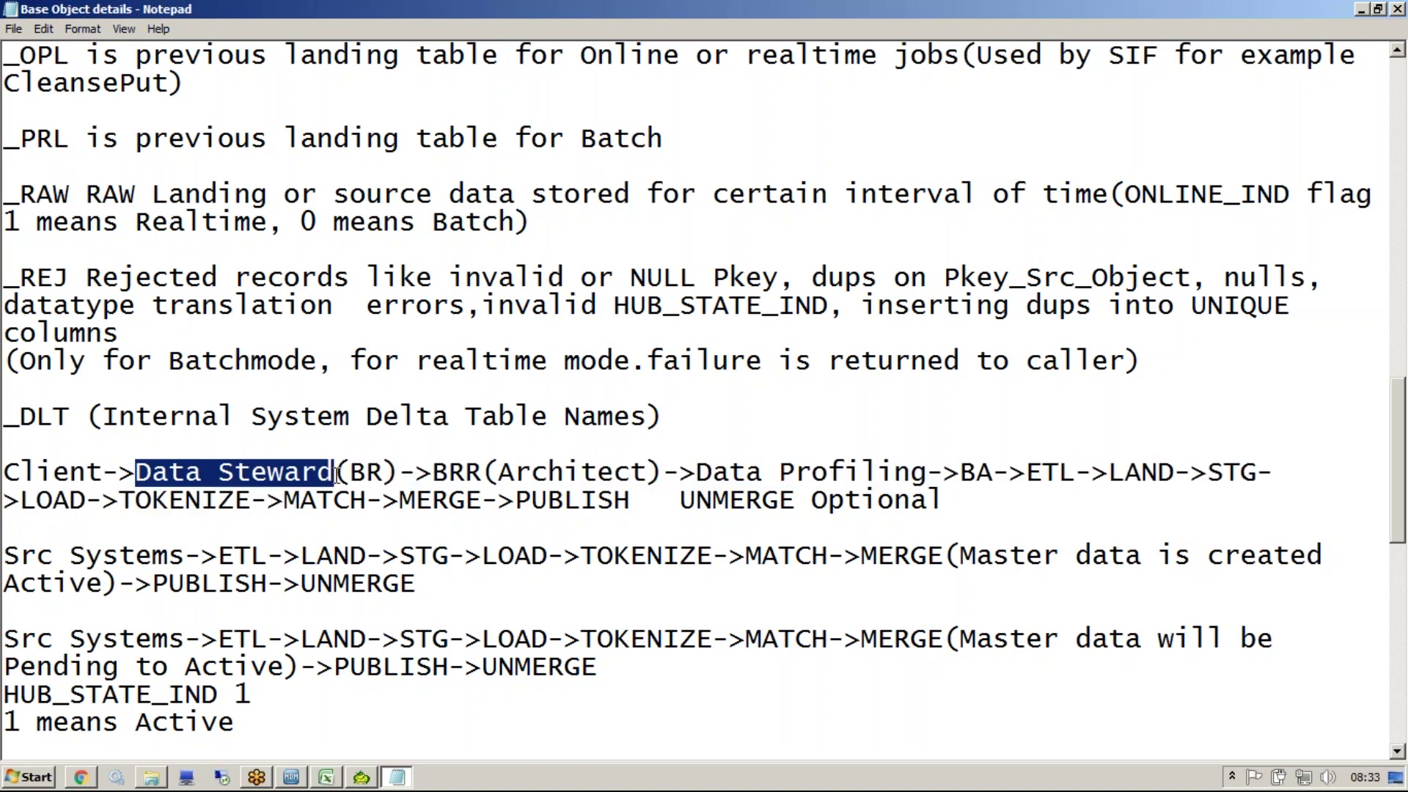
pyautogui.moveTo(350, 473); pyautogui.dragTo(390, 469)
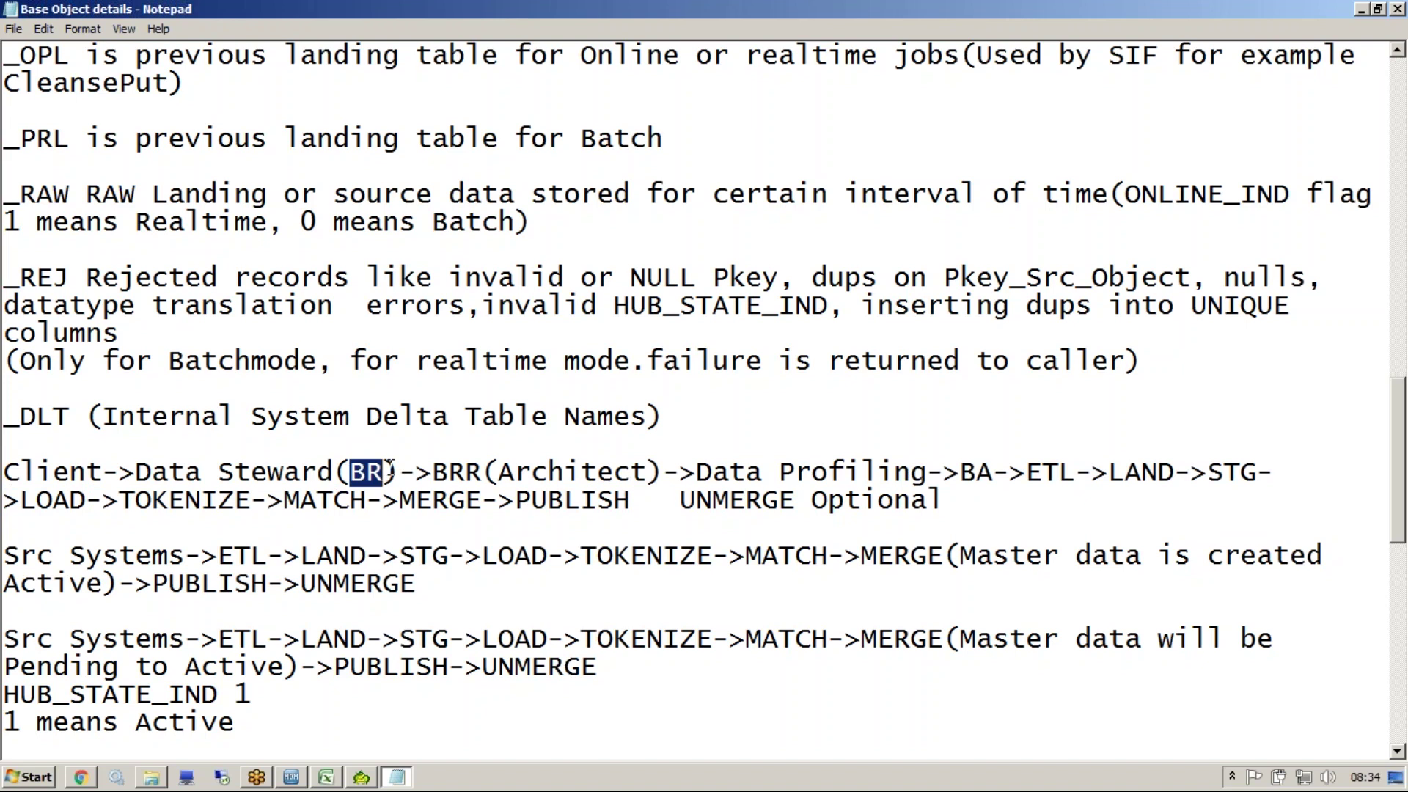
pyautogui.click(331, 469)
pyautogui.moveTo(330, 469); pyautogui.dragTo(137, 490)
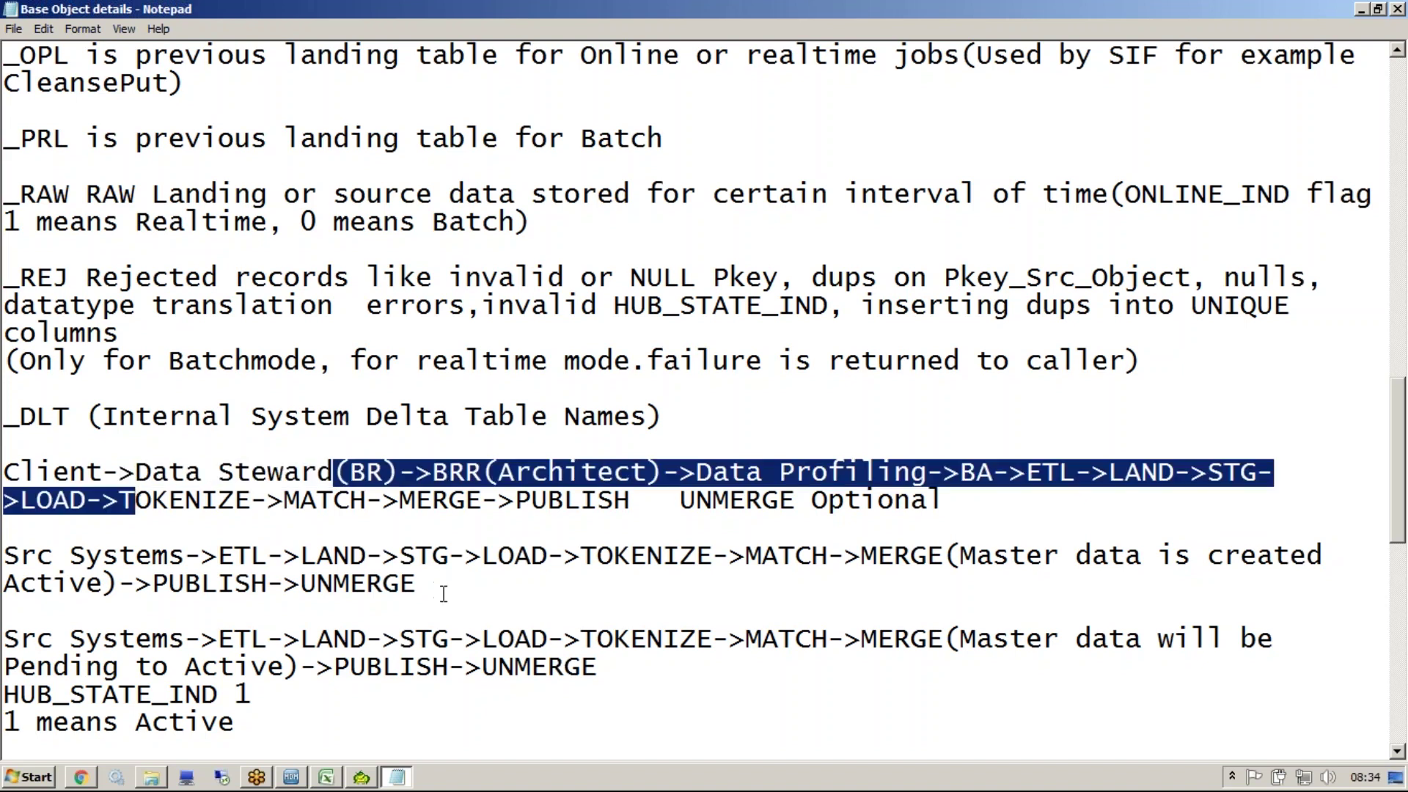
pyautogui.click(459, 526)
pyautogui.click(489, 471)
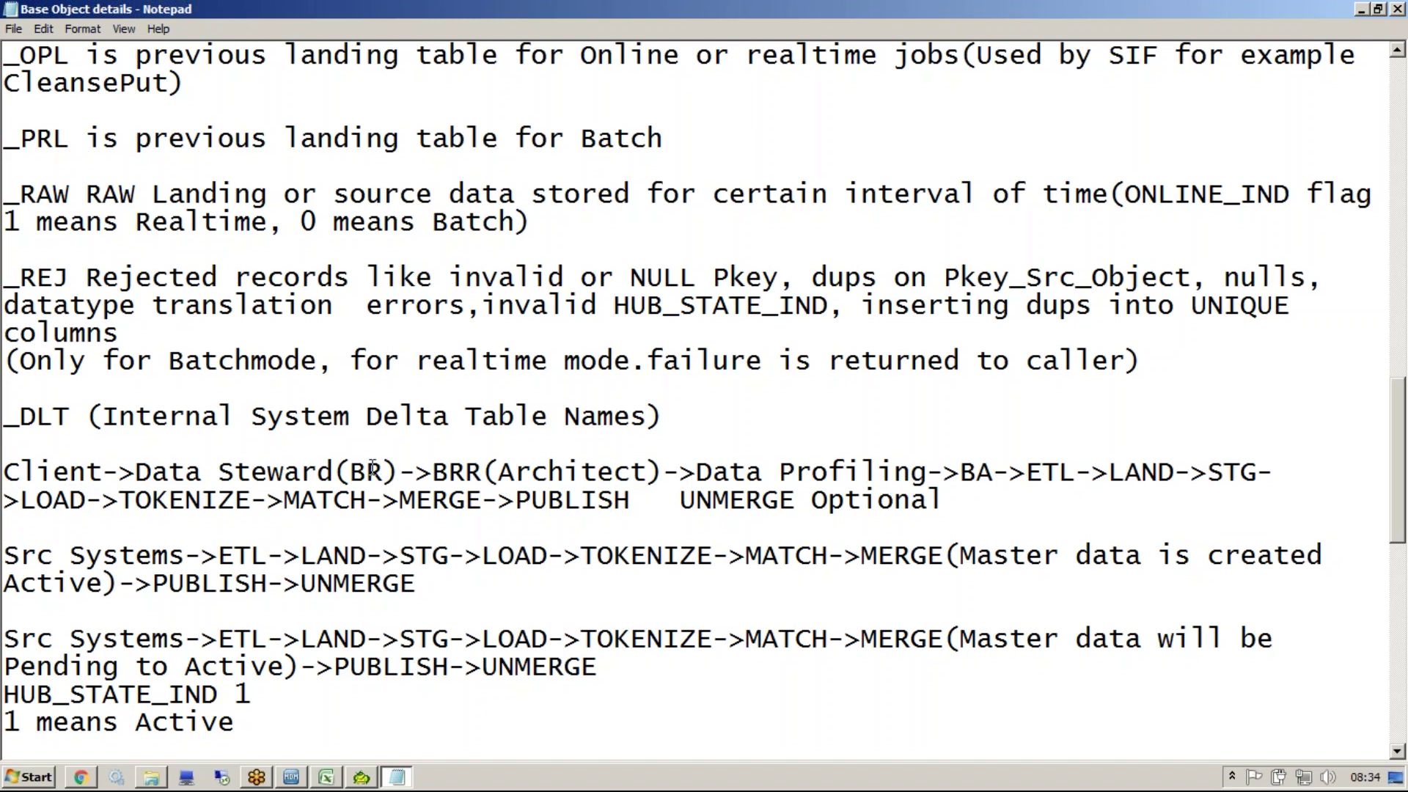
pyautogui.click(339, 471)
# Point out BR, Architect, BRR and Data Profiling, then return to the Informatica MDM Materials folder
pyautogui.moveTo(348, 473); pyautogui.dragTo(388, 478)
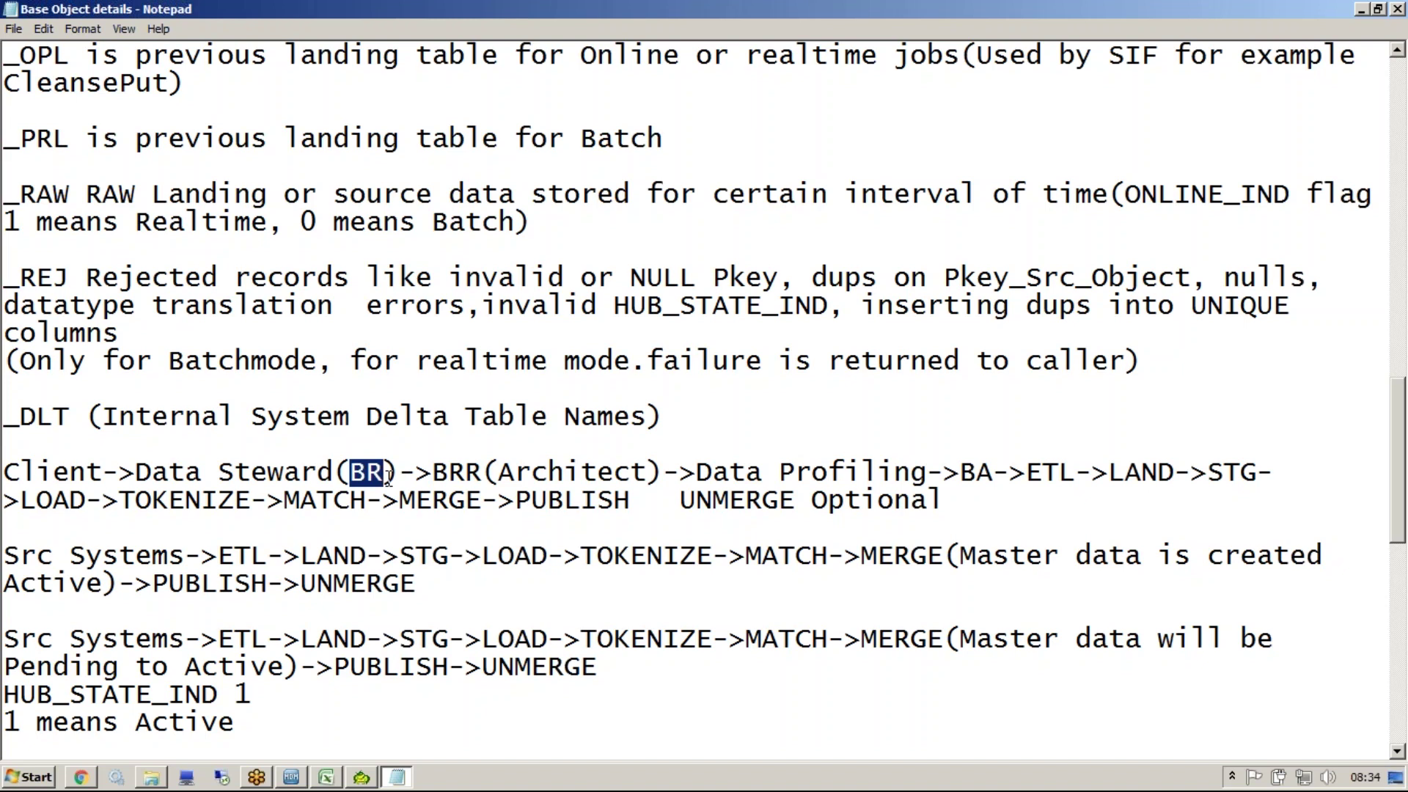
pyautogui.moveTo(434, 473); pyautogui.dragTo(649, 470)
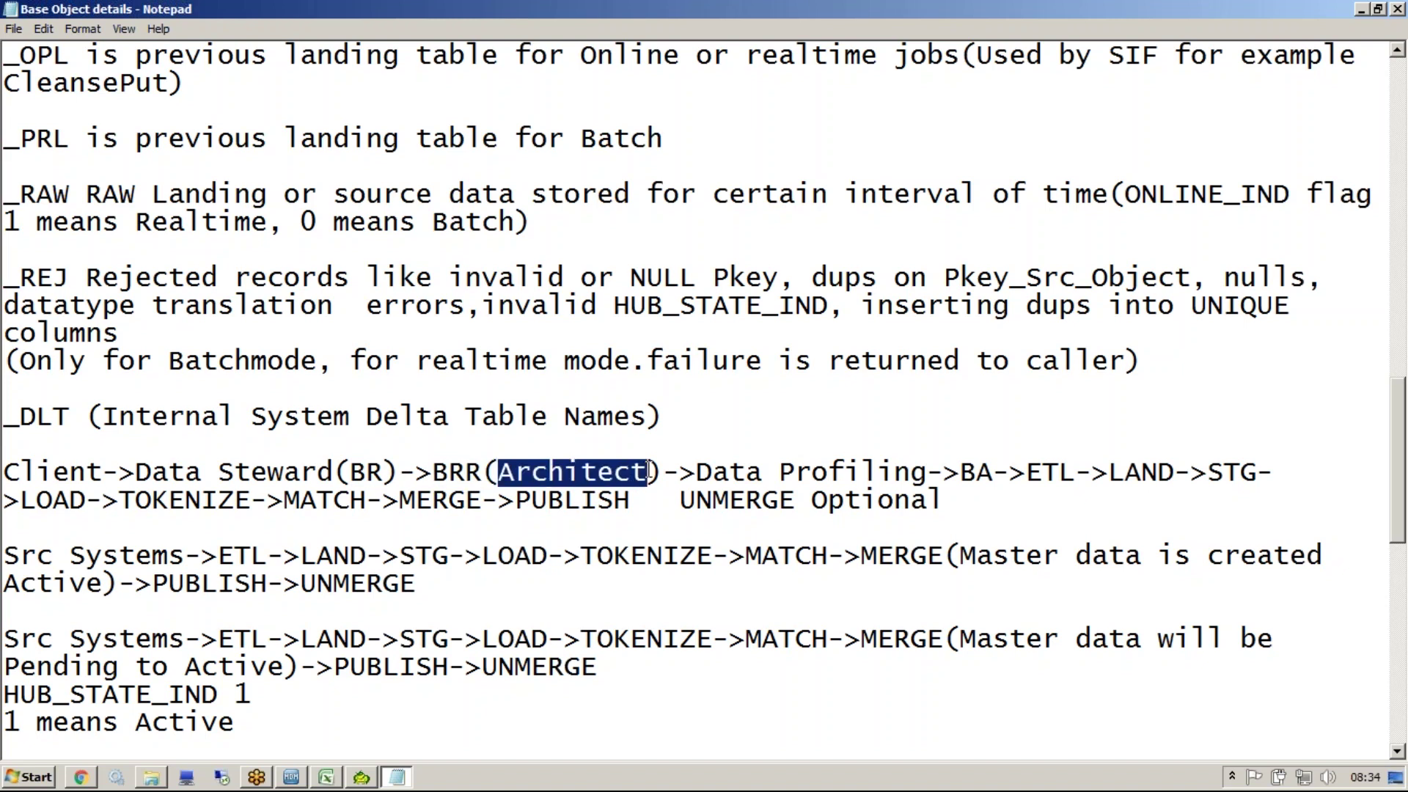
pyautogui.moveTo(483, 473); pyautogui.dragTo(433, 473)
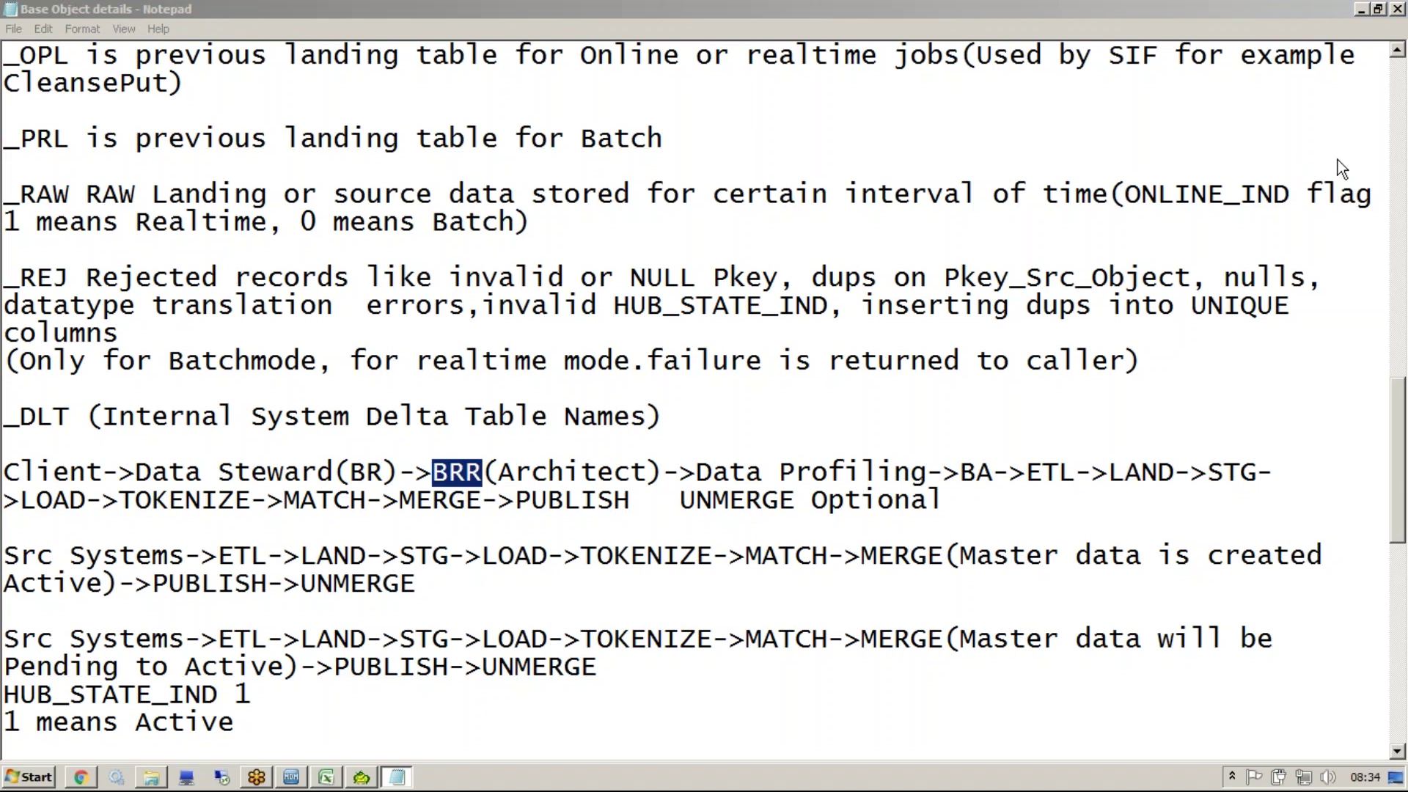
pyautogui.click(479, 477)
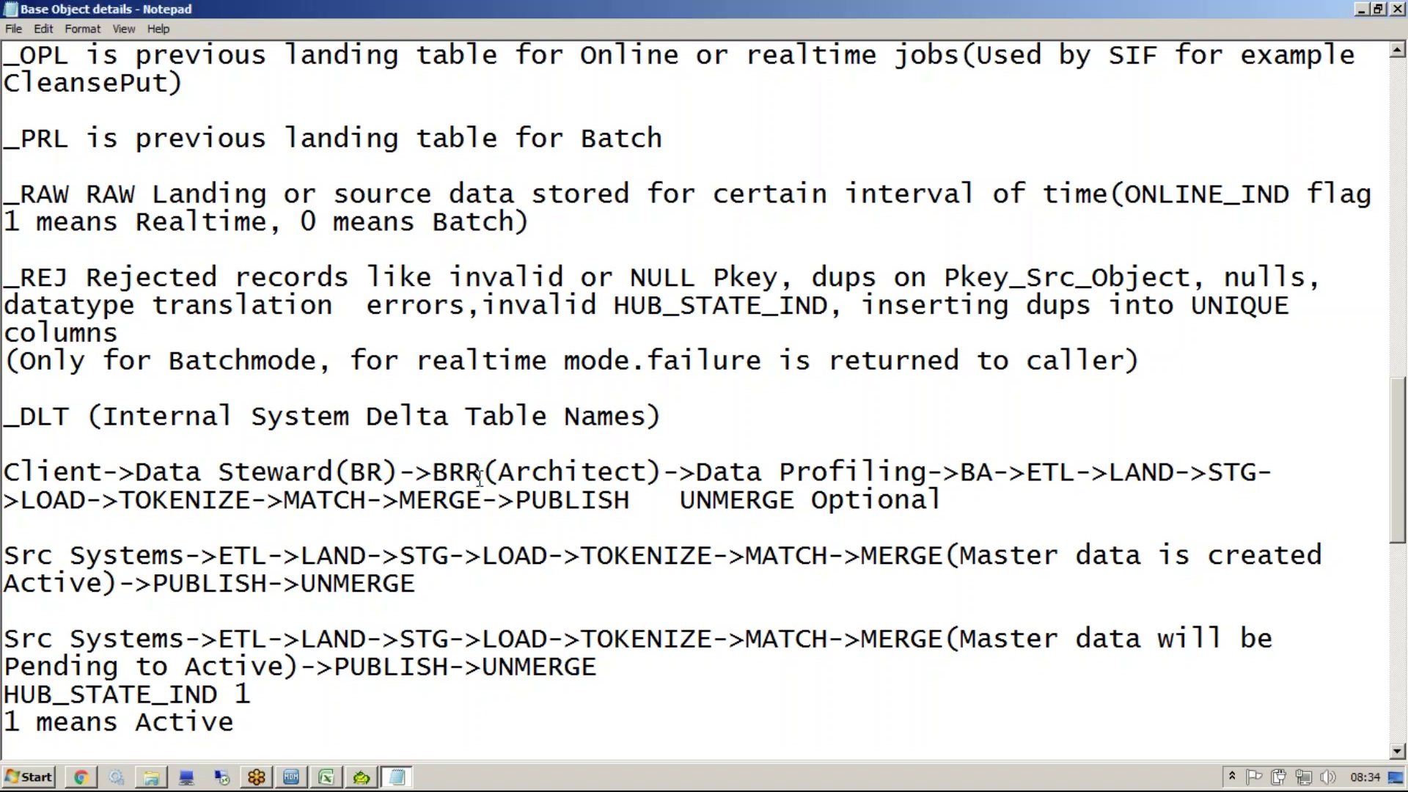
pyautogui.moveTo(695, 476); pyautogui.dragTo(928, 477)
pyautogui.moveTo(432, 473); pyautogui.dragTo(484, 473)
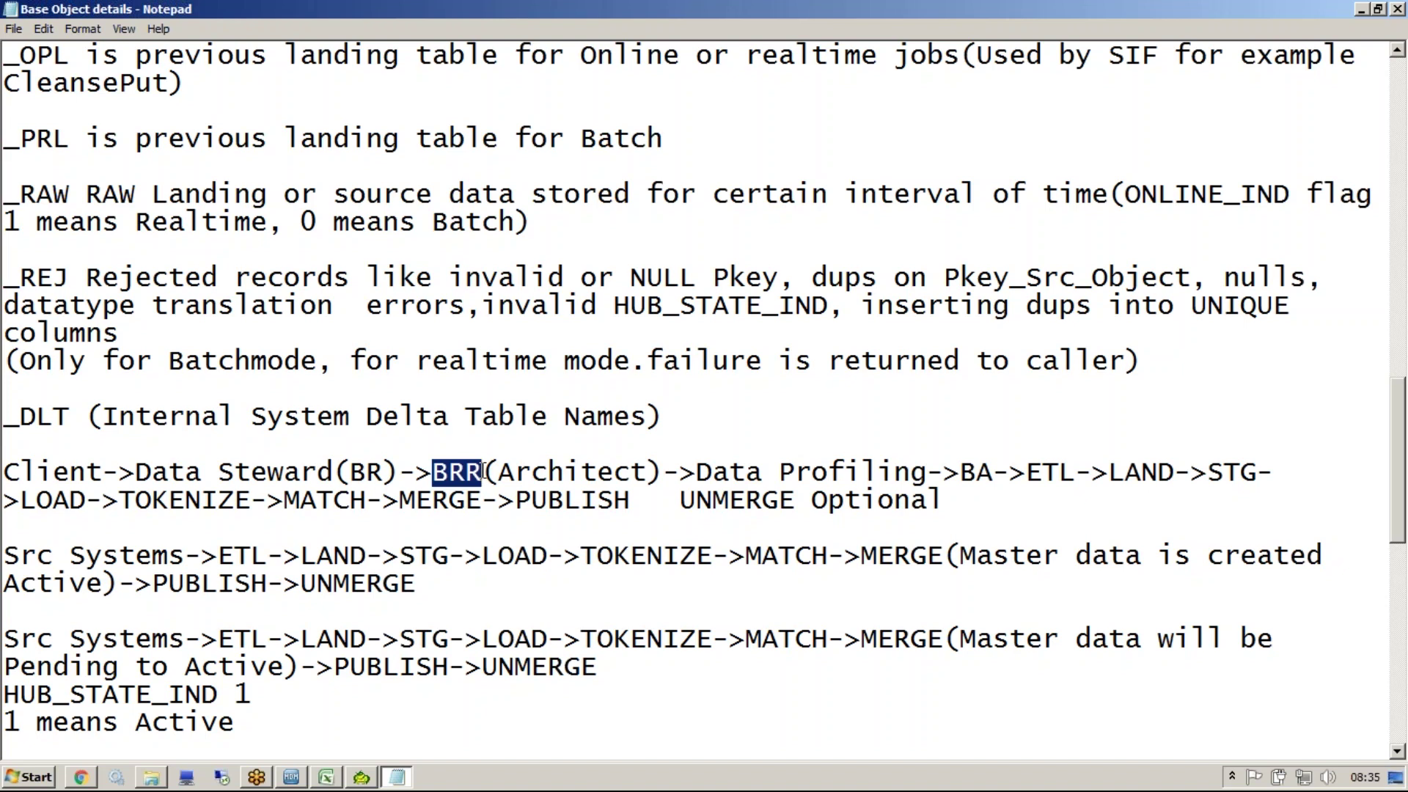
pyautogui.click(151, 776)
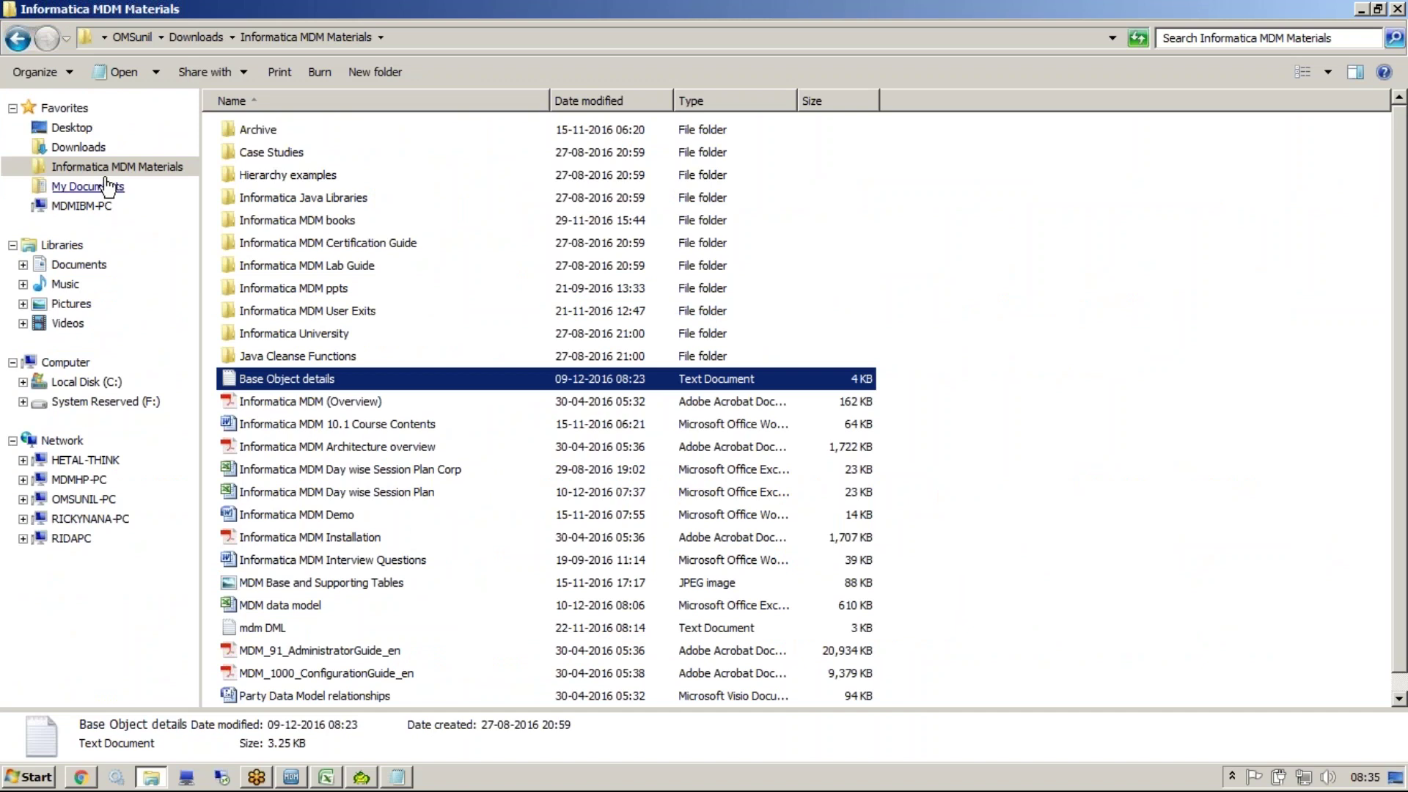
# Open SAP_CM_Profile_Report 0.2 from the Downloads folder in Word
pyautogui.click(108, 149)
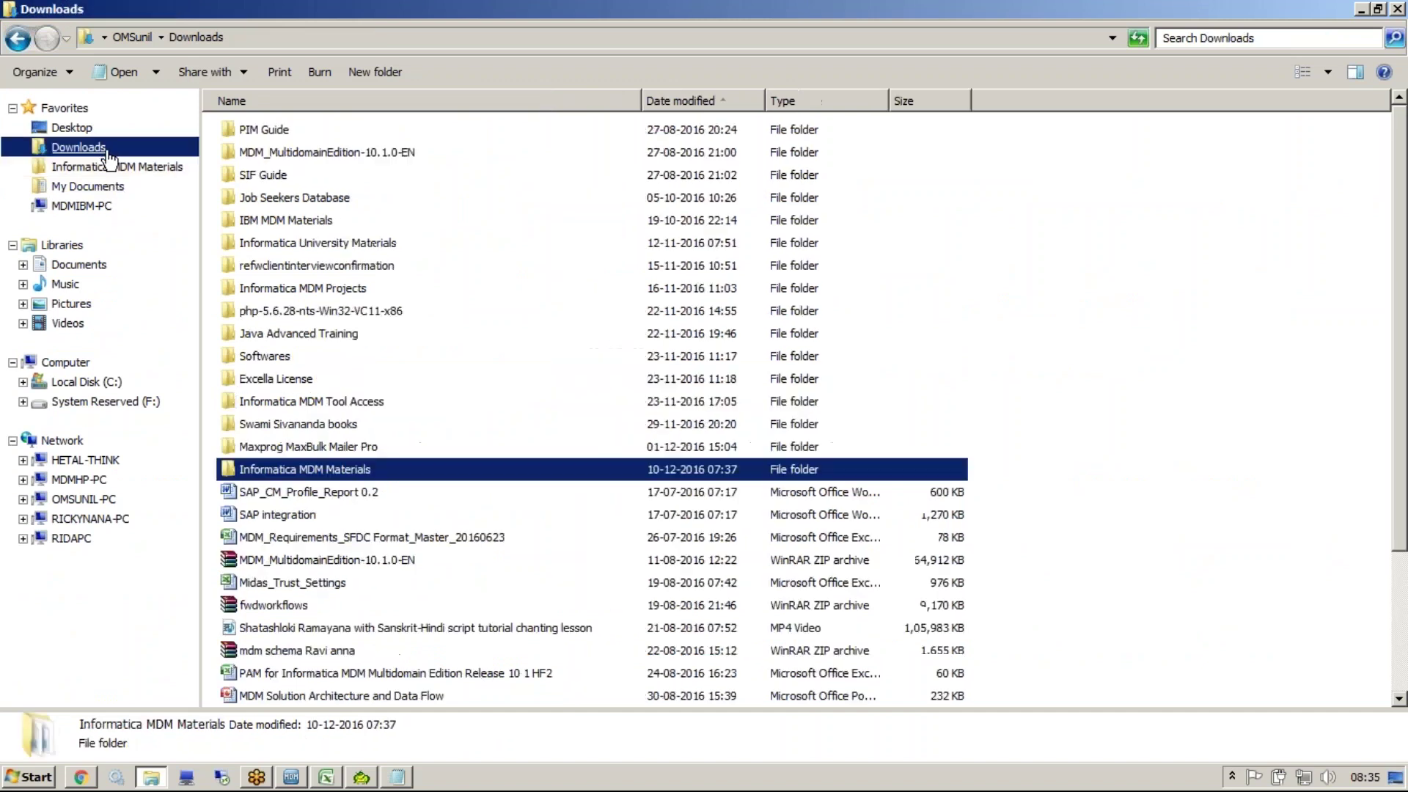
pyautogui.click(316, 495)
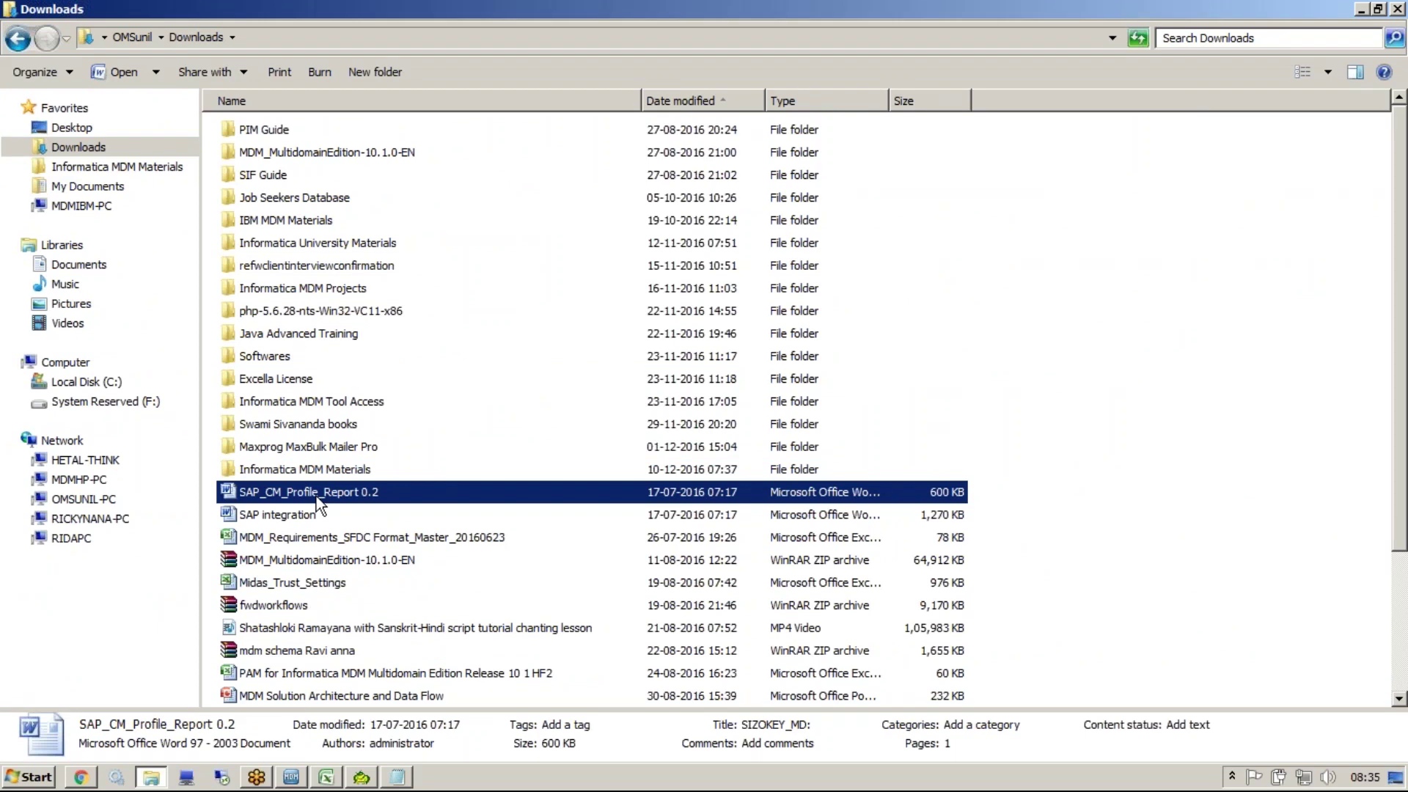
pyautogui.click(397, 776)
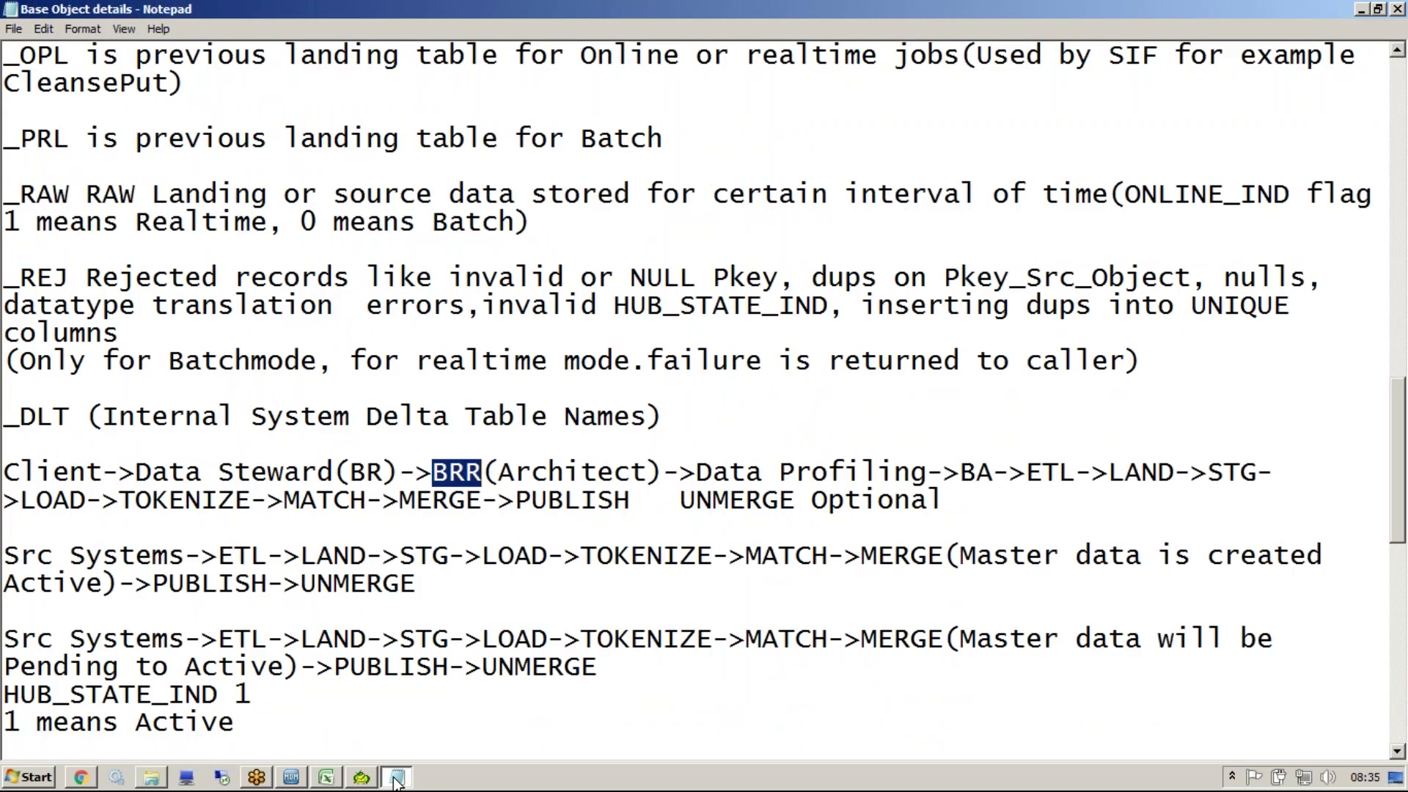
pyautogui.click(396, 777)
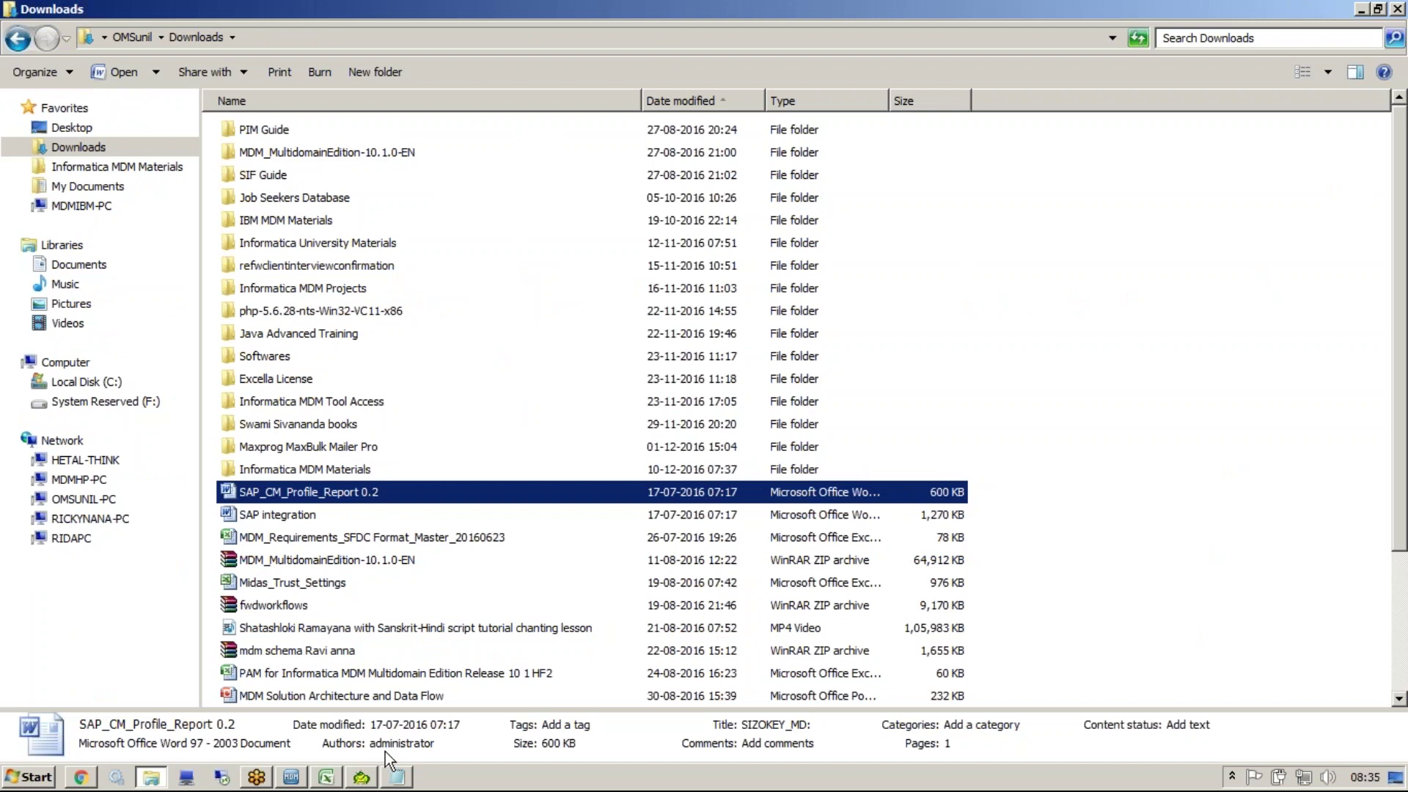
pyautogui.press('Return')
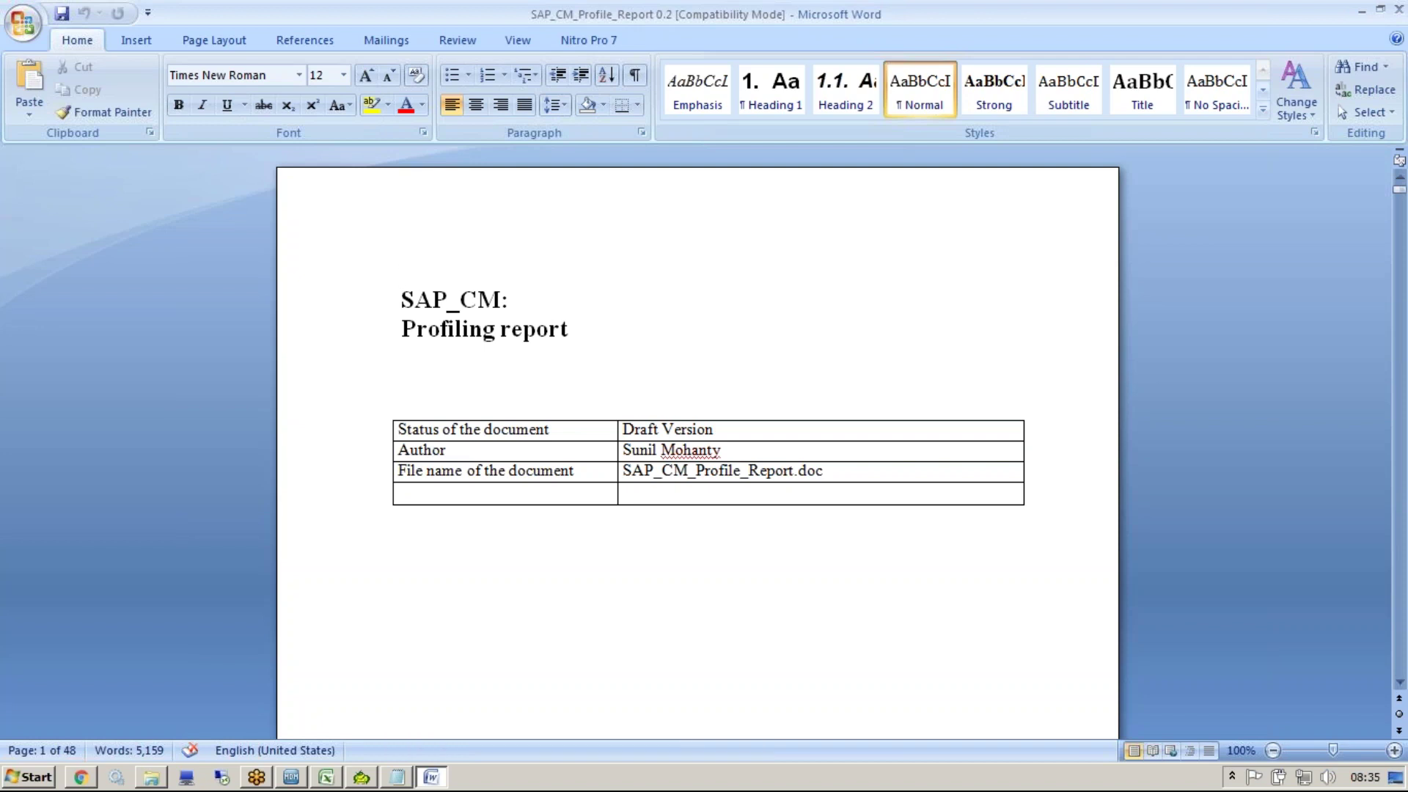
# Jump to '5. SAP SOLD TO File' and point out CUSTOMER's 80369 rows, 80369 distinct, 100 unique
pyautogui.hotkey('ctrl', 'pagedown')
pyautogui.hotkey('ctrl', 'pagedown')
pyautogui.hotkey('ctrl', 'pagedown')
pyautogui.hotkey('ctrl', 'pagedown')
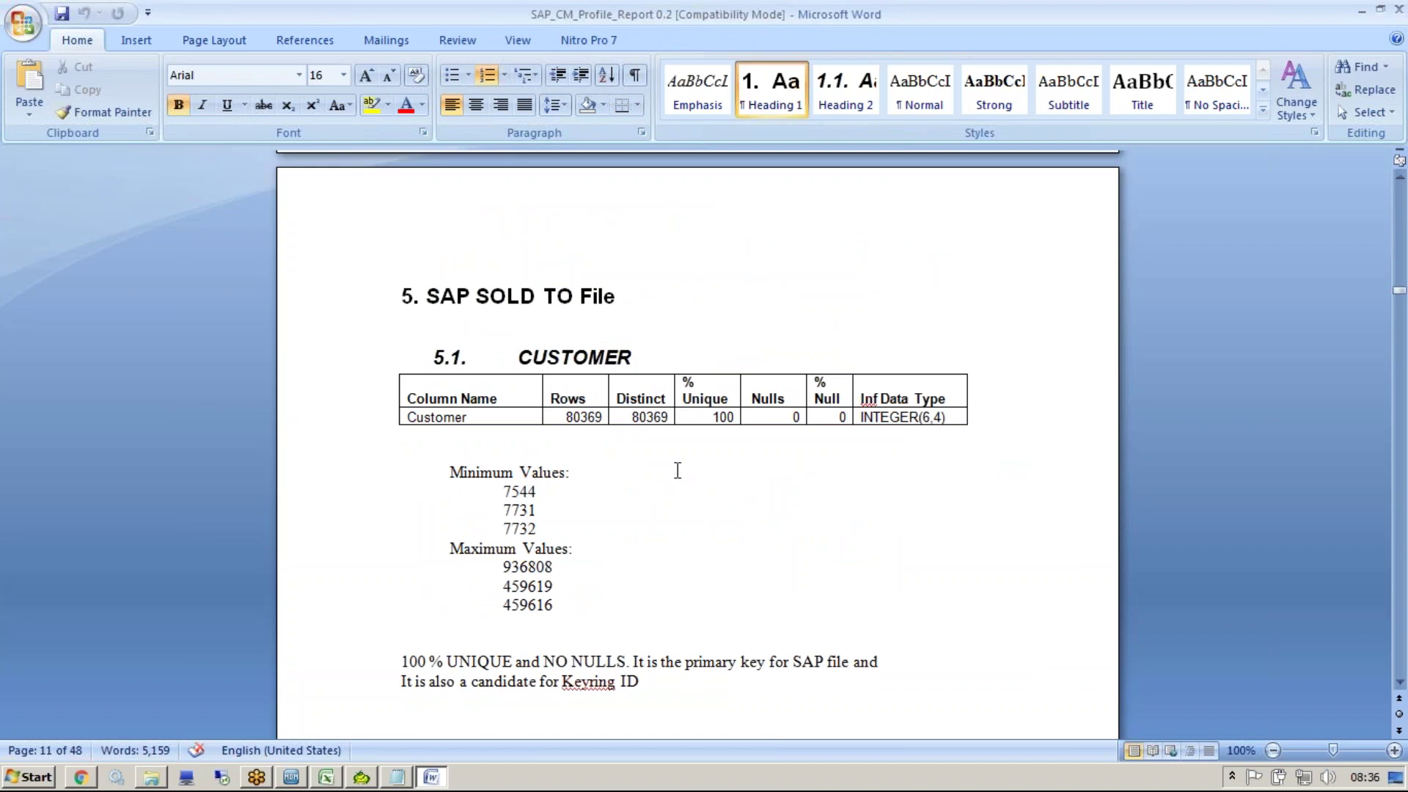
pyautogui.moveTo(663, 297); pyautogui.dragTo(477, 297)
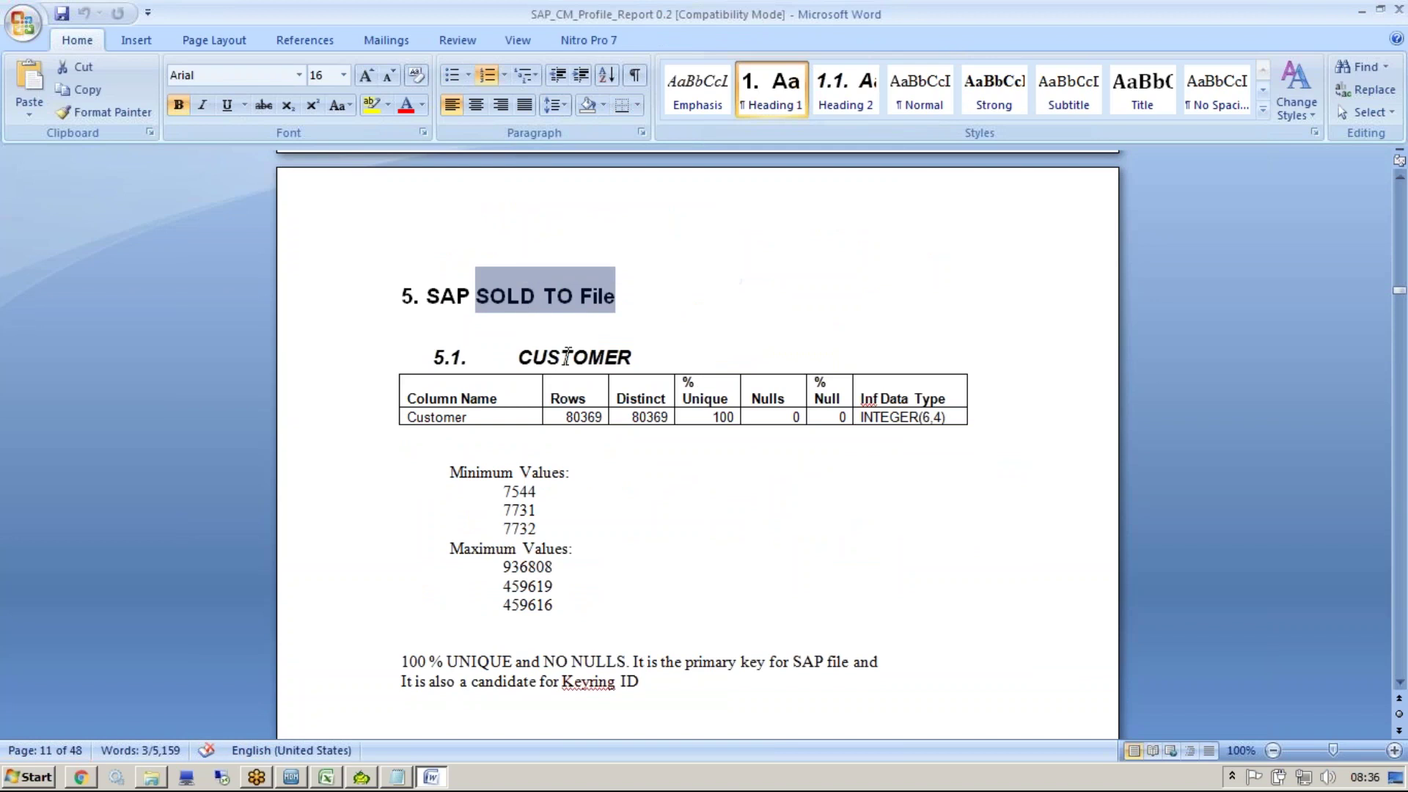
pyautogui.doubleClick(574, 358)
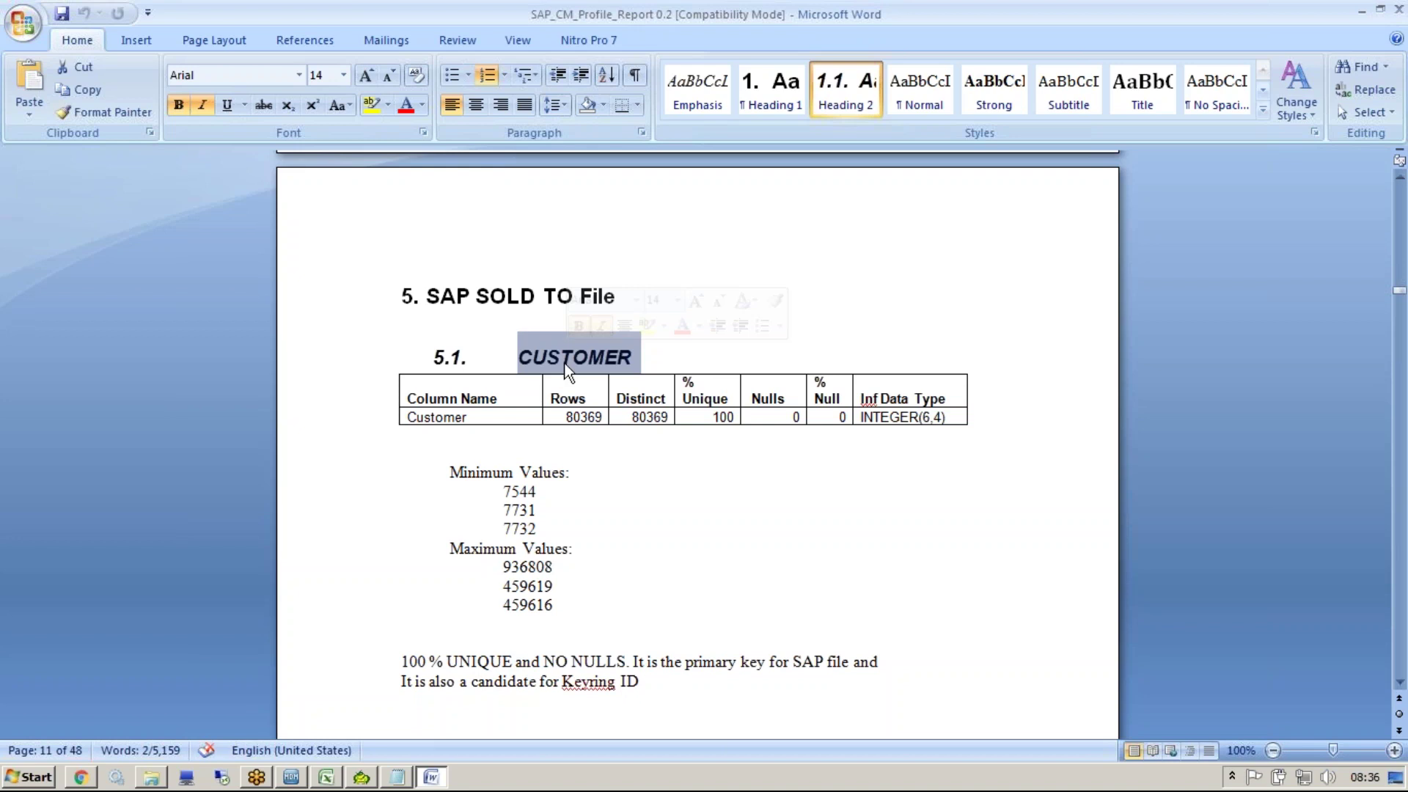
pyautogui.doubleClick(588, 417)
pyautogui.doubleClick(650, 417)
pyautogui.click(734, 418)
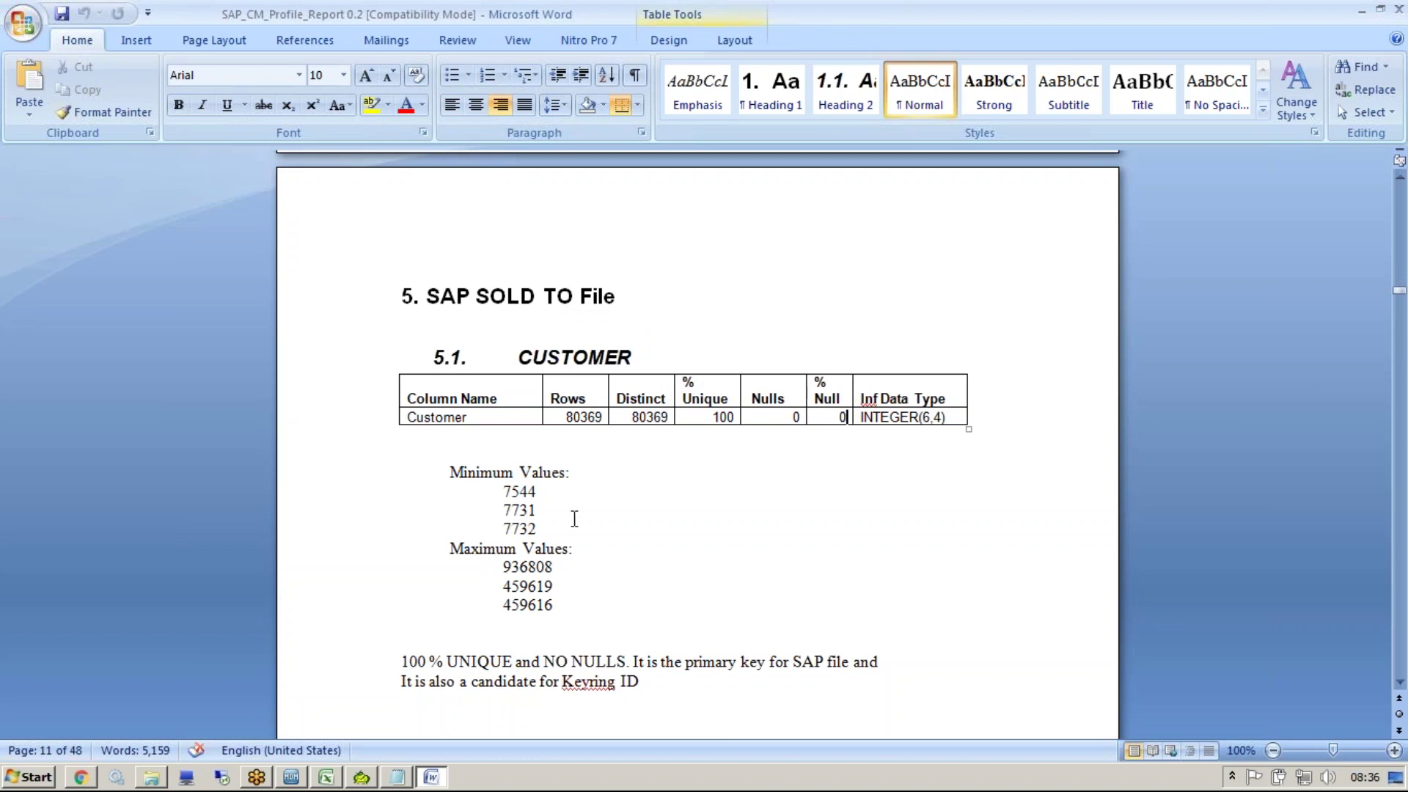
# Highlight the CUSTOMER minimum and maximum values and the '100 % UNIQUE, NO NULLS' summary
pyautogui.moveTo(569, 519); pyautogui.dragTo(528, 493)
pyautogui.moveTo(585, 597); pyautogui.dragTo(578, 558)
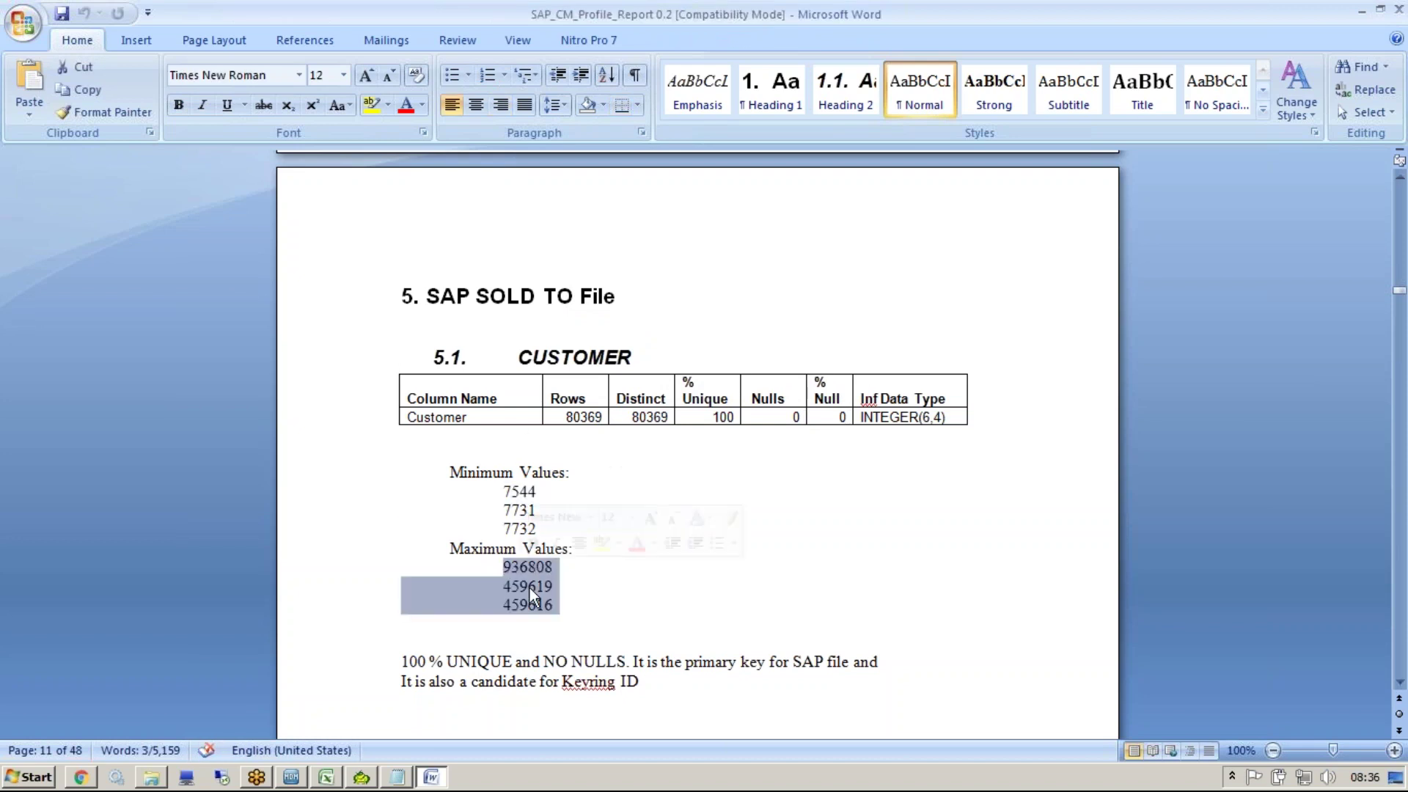
pyautogui.click(403, 663)
pyautogui.moveTo(577, 664); pyautogui.dragTo(600, 663)
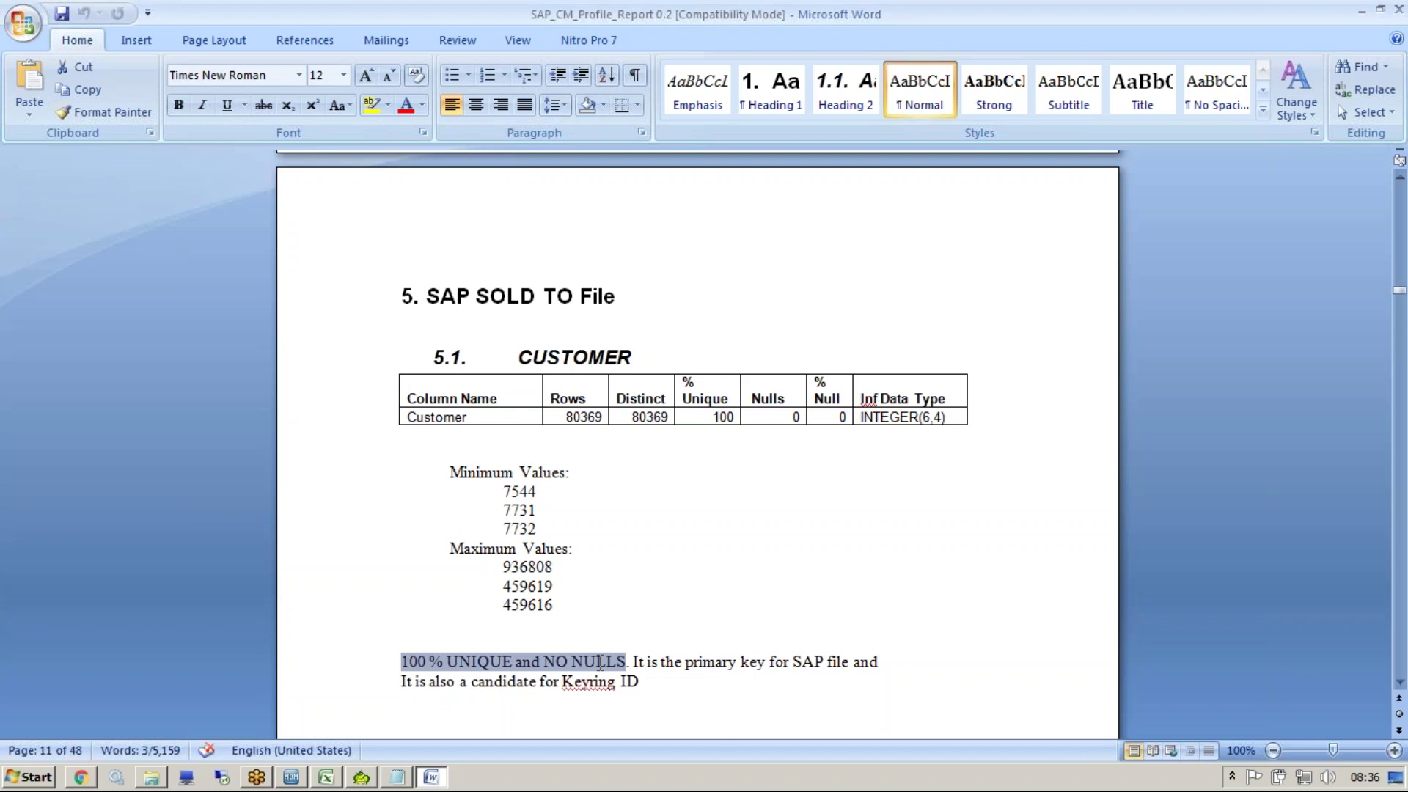
pyautogui.press('Down')
pyautogui.press('Down')
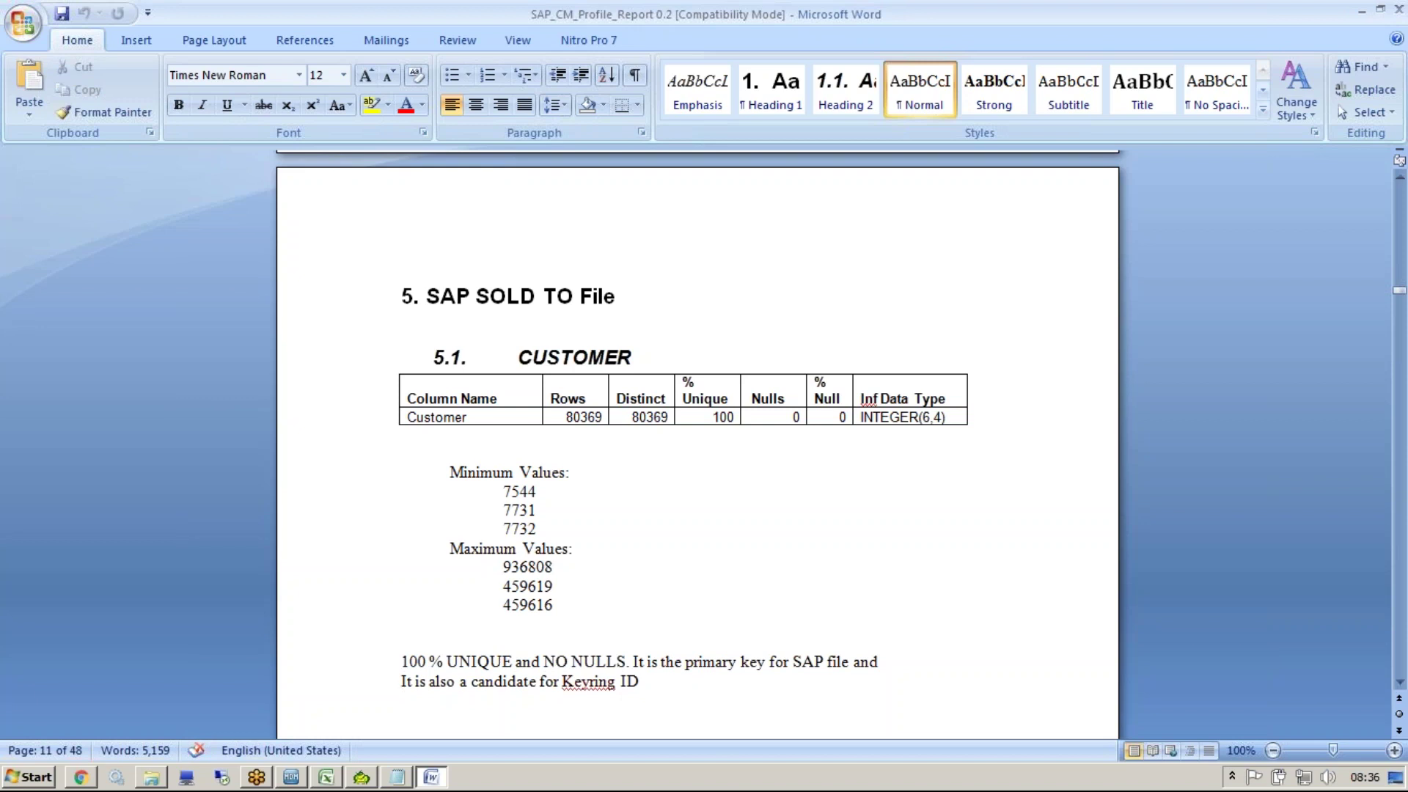
# Highlight the 5.2 COMPANY CODE NL heading and page down to the STATUS NL section
pyautogui.hotkey('ctrl', 'pagedown')
pyautogui.hotkey('ctrl', 'pagedown')
pyautogui.hotkey('ctrl', 'pagedown')
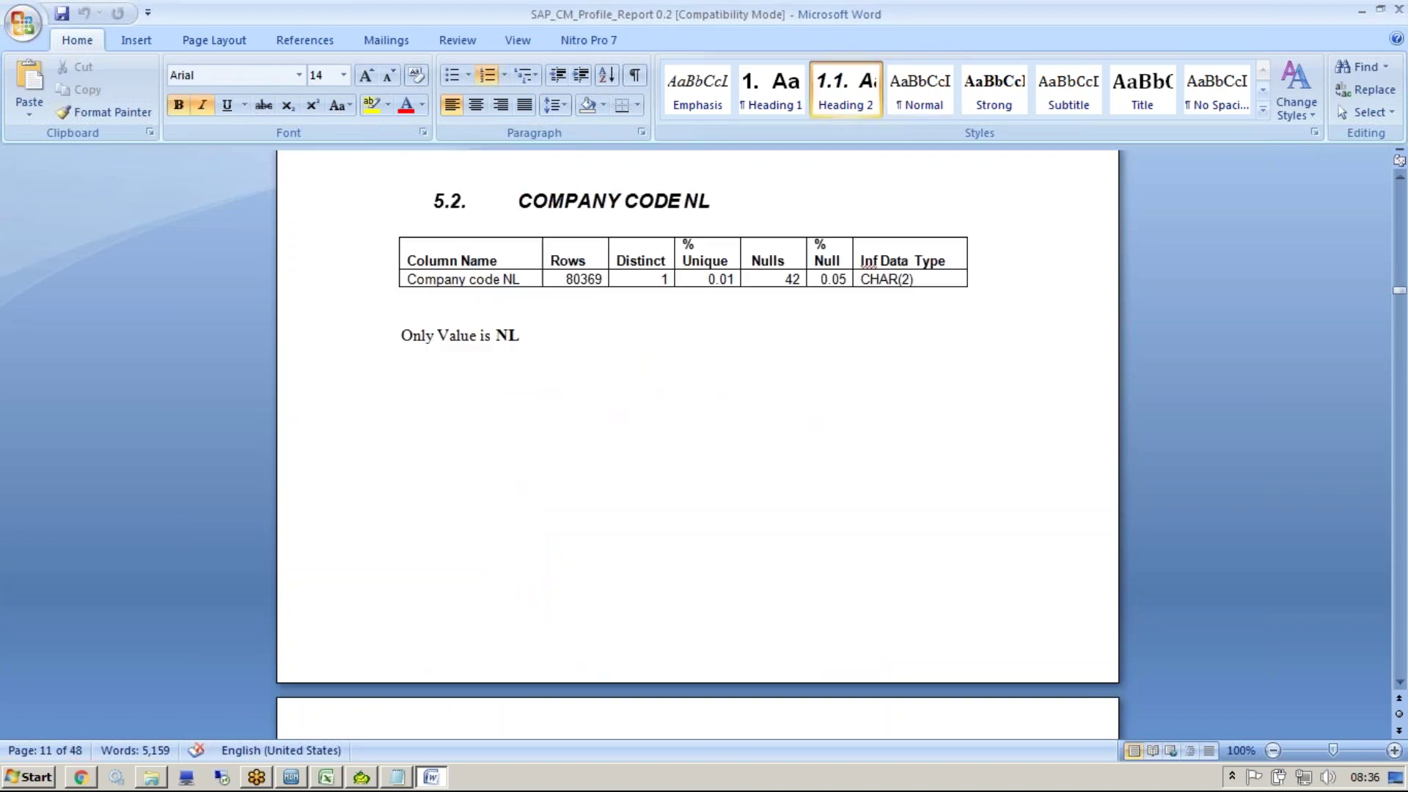
pyautogui.hotkey('ctrl', 'pageup')
pyautogui.hotkey('ctrl', 'pageup')
pyautogui.click(556, 383)
pyautogui.hotkey('shift', 'Home')
pyautogui.press('Down')
pyautogui.press('pagedown')
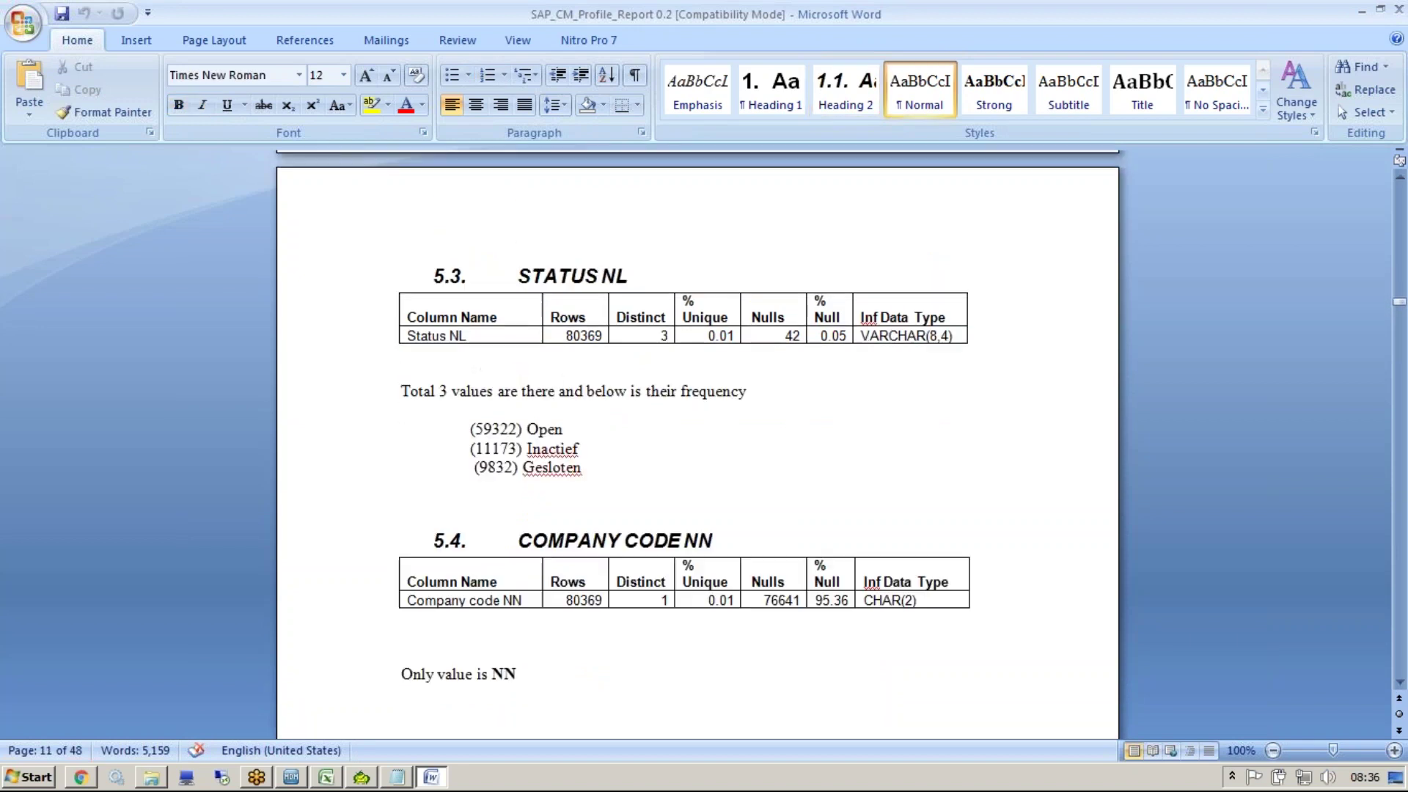
# Point out the STATUS NL values Gesloten and Inactief, then read STATUS NN's only value, NN
pyautogui.moveTo(584, 468); pyautogui.dragTo(523, 468)
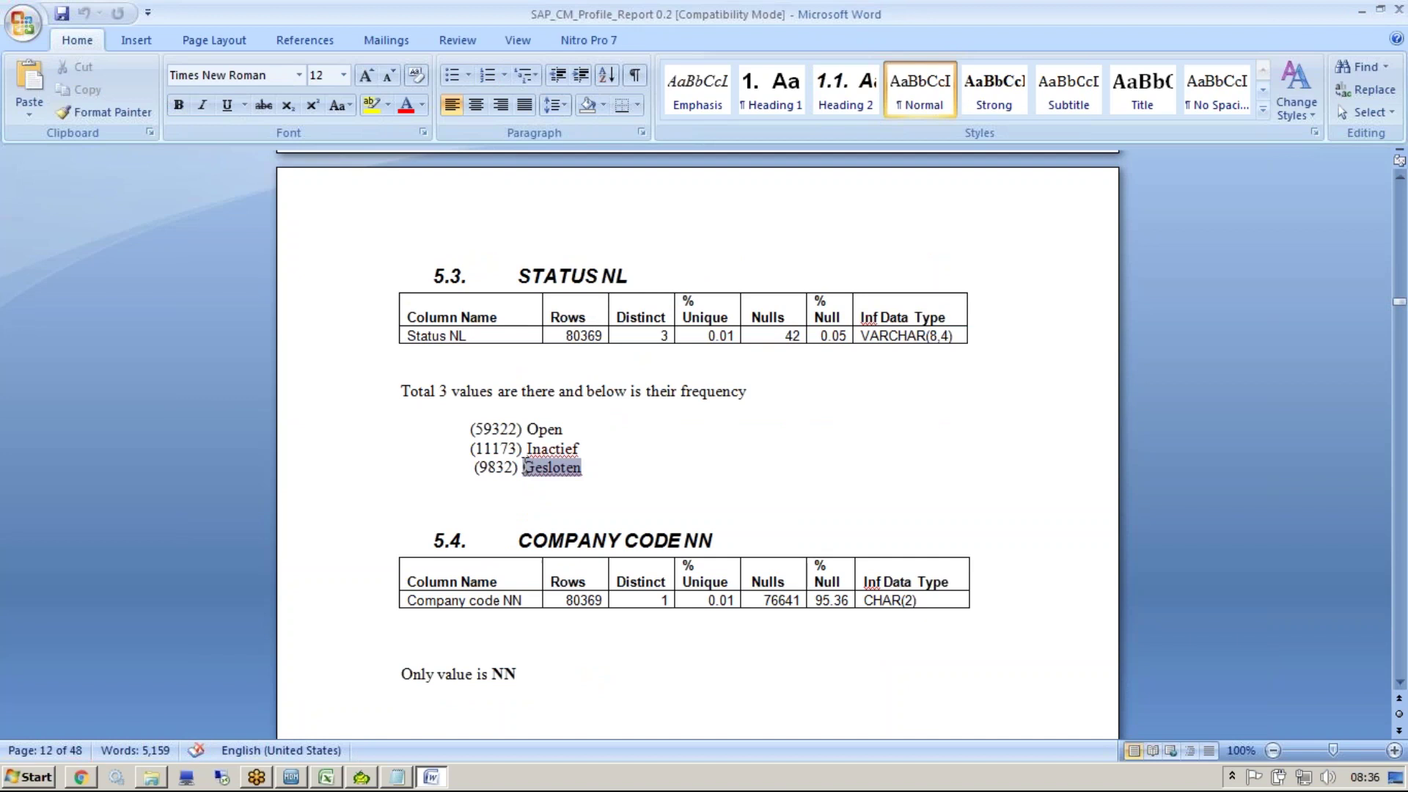
pyautogui.click(549, 465)
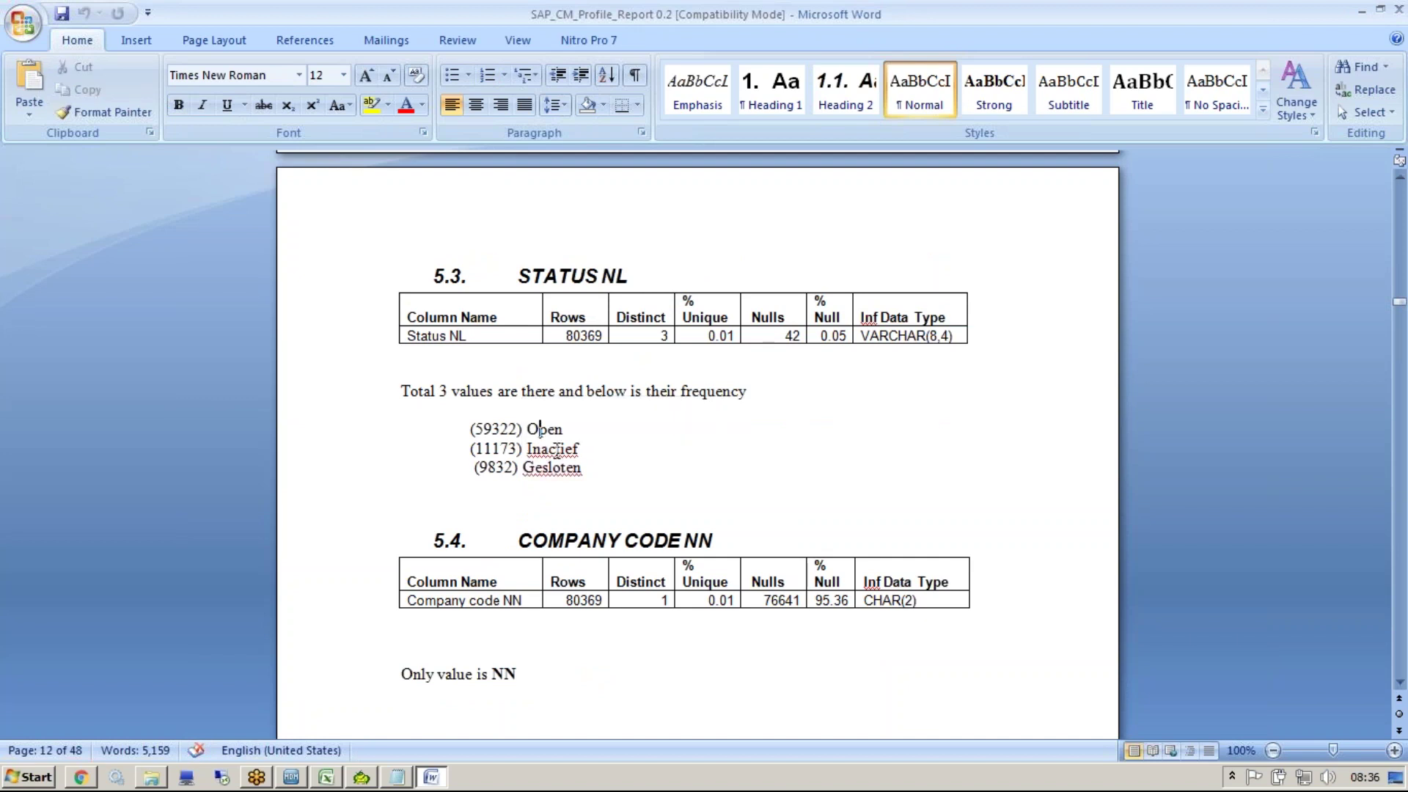
pyautogui.doubleClick(557, 448)
pyautogui.click(579, 448)
pyautogui.moveTo(590, 470); pyautogui.dragTo(524, 473)
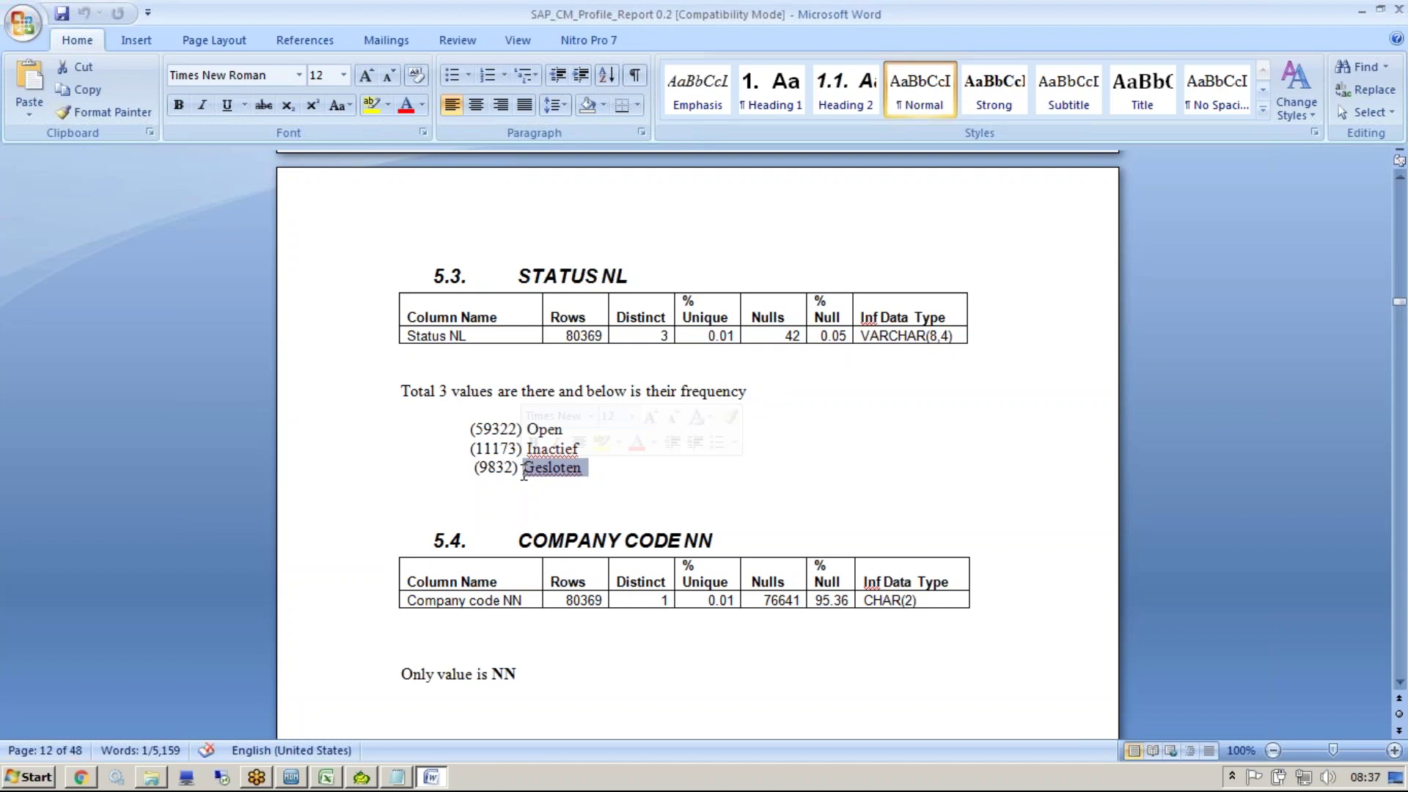
pyautogui.click(524, 473)
pyautogui.doubleClick(585, 469)
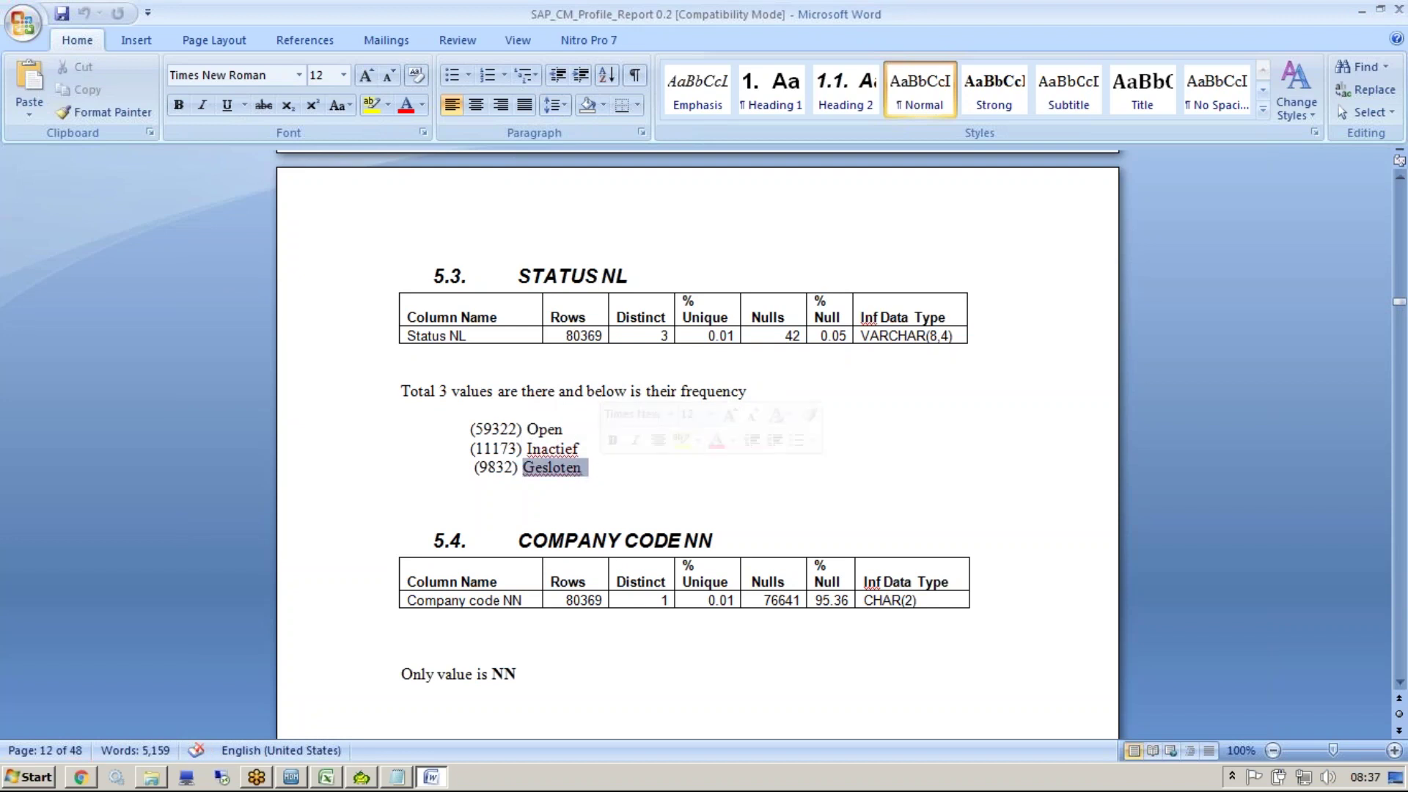
pyautogui.press('Down')
pyautogui.press('Down')
pyautogui.press('Down')
pyautogui.press('Down')
pyautogui.press('Down')
pyautogui.press('Down')
pyautogui.press('Down')
pyautogui.press('Down')
pyautogui.press('Down')
pyautogui.press('Down')
pyautogui.press('Down')
pyautogui.press('Down')
pyautogui.press('Down')
pyautogui.press('Down')
pyautogui.press('Down')
pyautogui.press('Down')
pyautogui.press('Down')
pyautogui.press('Down')
pyautogui.press('Down')
pyautogui.press('Down')
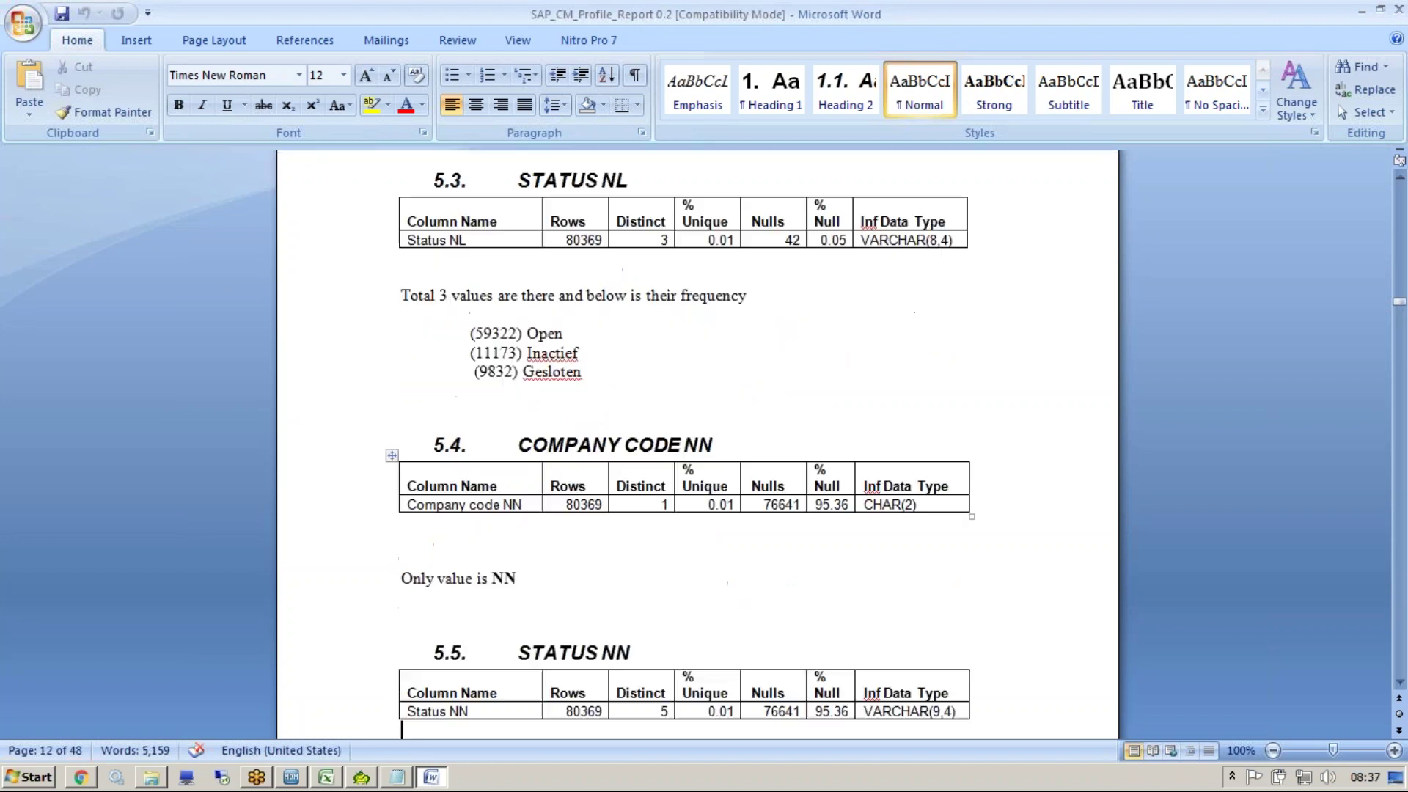
pyautogui.press('Down')
pyautogui.press('Down')
pyautogui.press('Down')
pyautogui.press('Down')
pyautogui.press('Down')
pyautogui.press('Down')
pyautogui.press('Up')
pyautogui.press('Up')
pyautogui.press('Up')
pyautogui.press('Up')
pyautogui.press('Up')
pyautogui.press('Up')
pyautogui.press('Up')
pyautogui.press('Up')
pyautogui.press('Up')
pyautogui.press('Up')
pyautogui.press('Up')
pyautogui.press('Up')
pyautogui.press('Up')
pyautogui.press('Up')
pyautogui.press('Up')
pyautogui.press('Up')
pyautogui.press('Up')
pyautogui.press('Up')
pyautogui.press('Up')
pyautogui.press('Up')
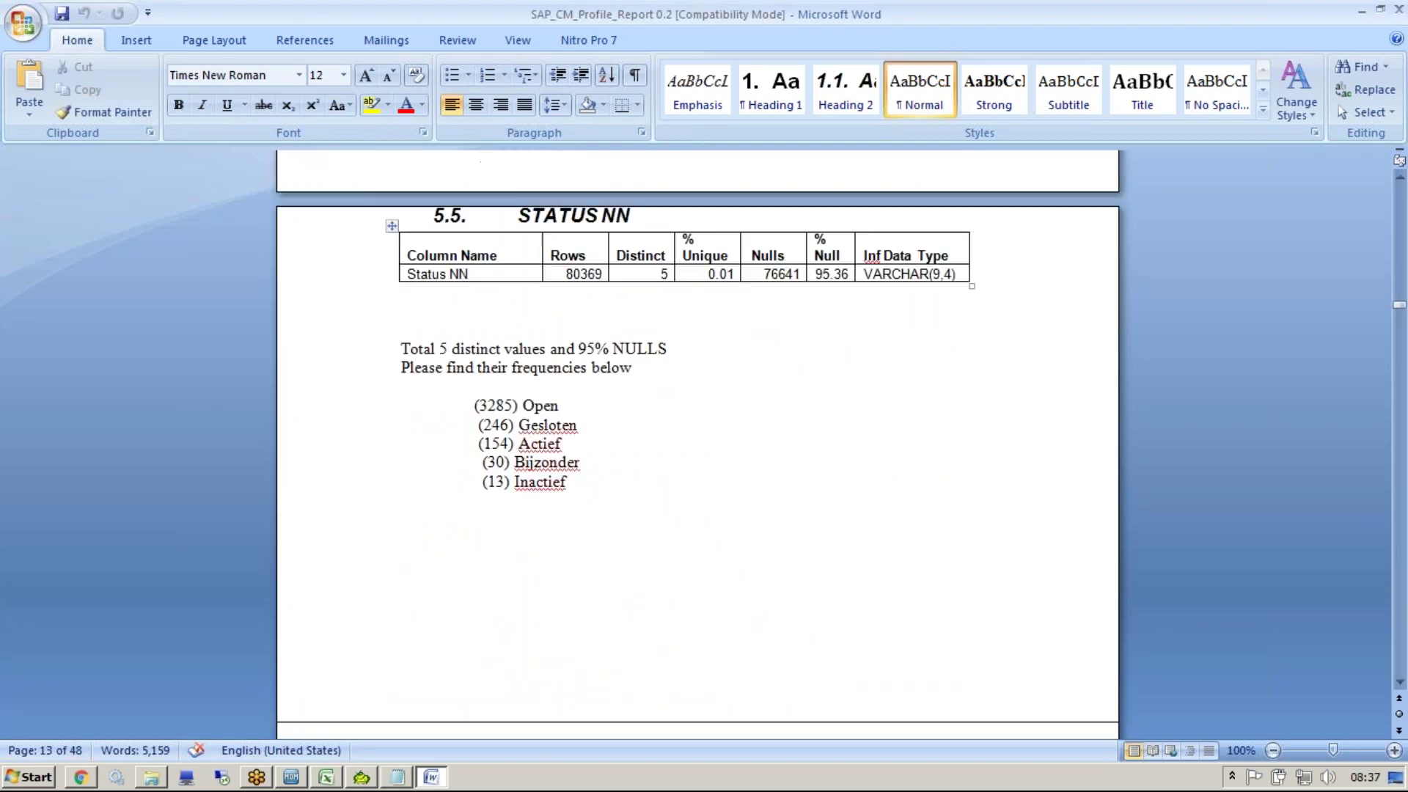
# Page back to the table of contents and go to its end (6.25–6.43)
pyautogui.press('pageup')
pyautogui.press('pageup')
pyautogui.press('pageup')
pyautogui.press('pageup')
pyautogui.press('pageup')
pyautogui.press('pageup')
pyautogui.press('pageup')
pyautogui.press('pageup')
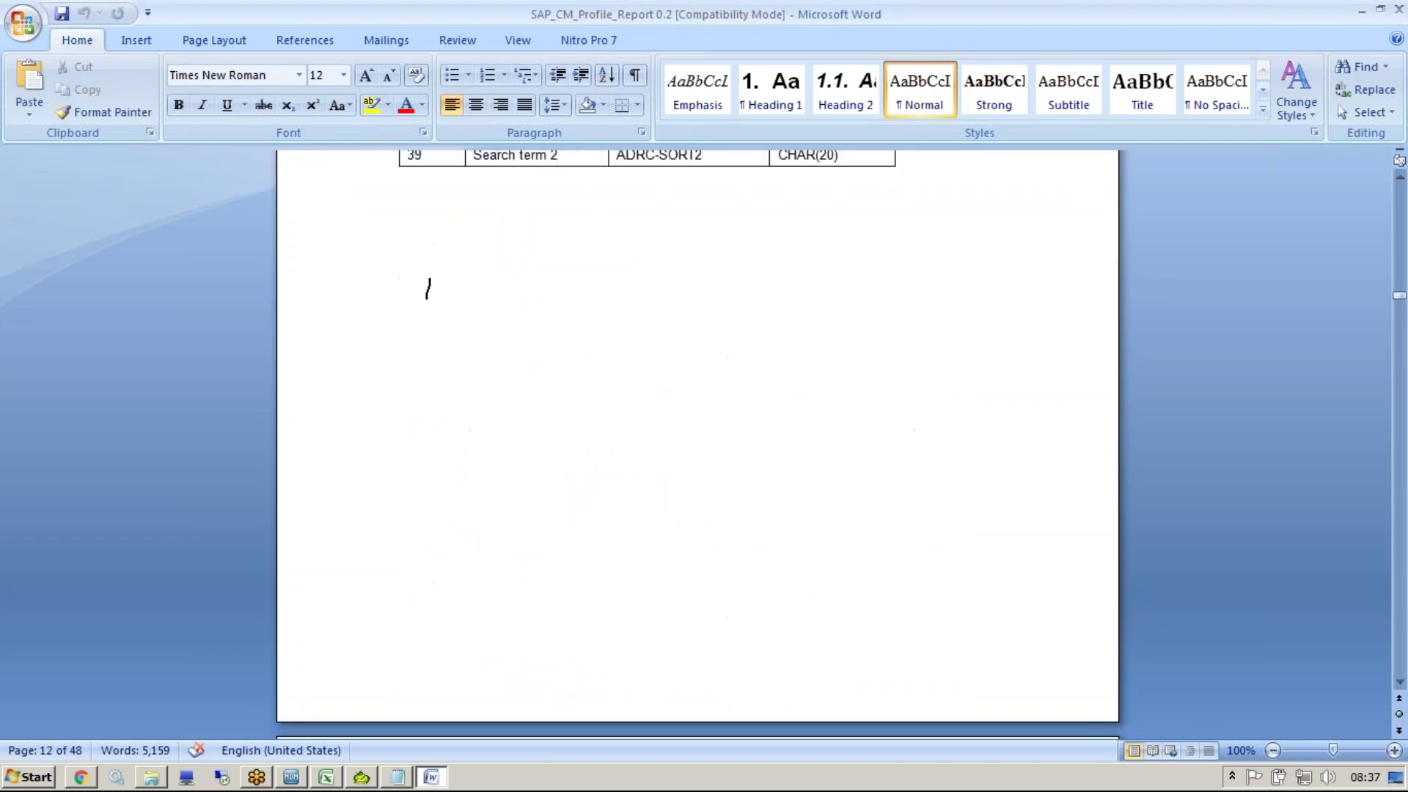
pyautogui.press('pageup')
pyautogui.press('pageup')
pyautogui.press('pageup')
pyautogui.press('pageup')
pyautogui.press('pageup')
pyautogui.press('pagedown')
pyautogui.press('pagedown')
pyautogui.press('pagedown')
pyautogui.press('pagedown')
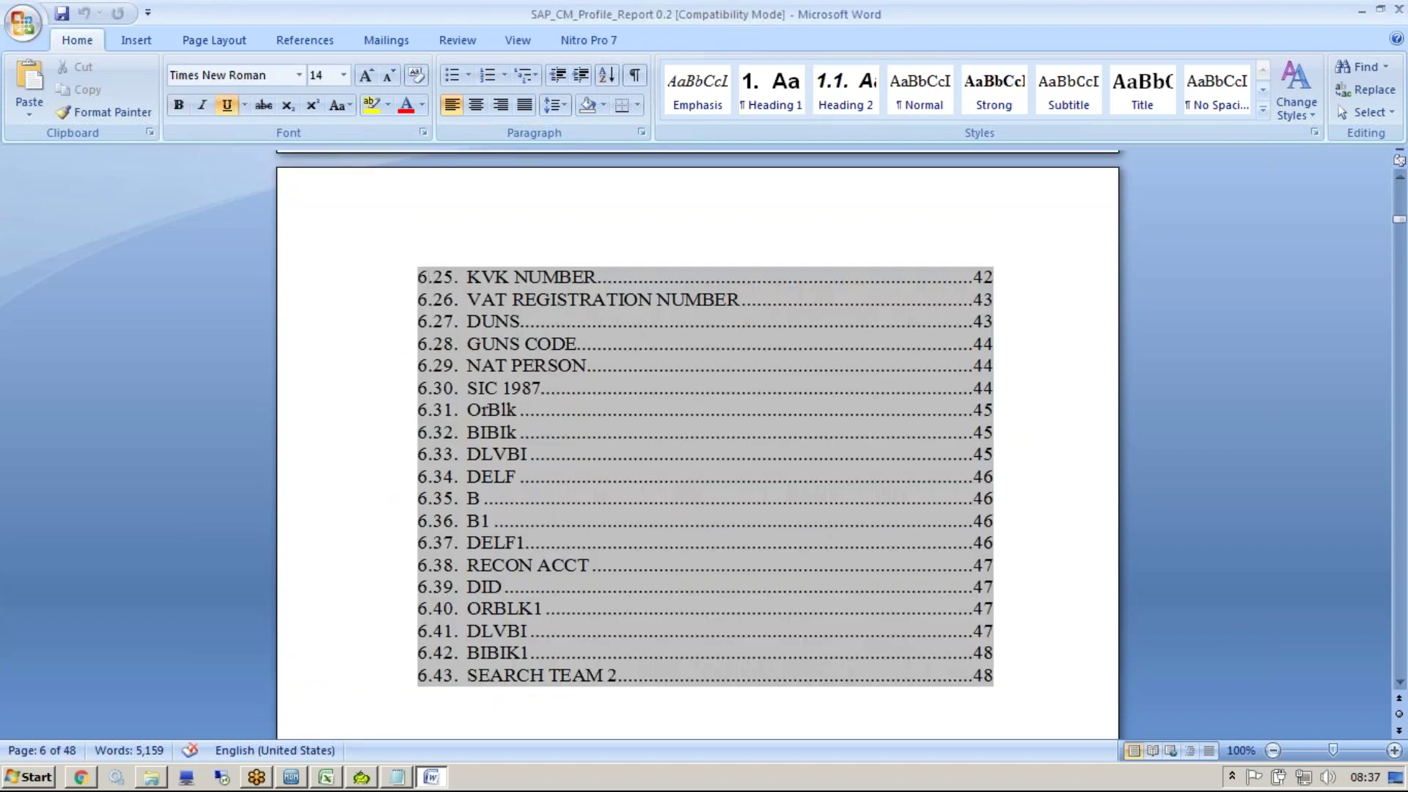
# Highlight the 1% of customers failing ZIPCODE + HOUSE_NO validation in section 4, then continue to Match Results
pyautogui.press('pagedown')
pyautogui.press('pagedown')
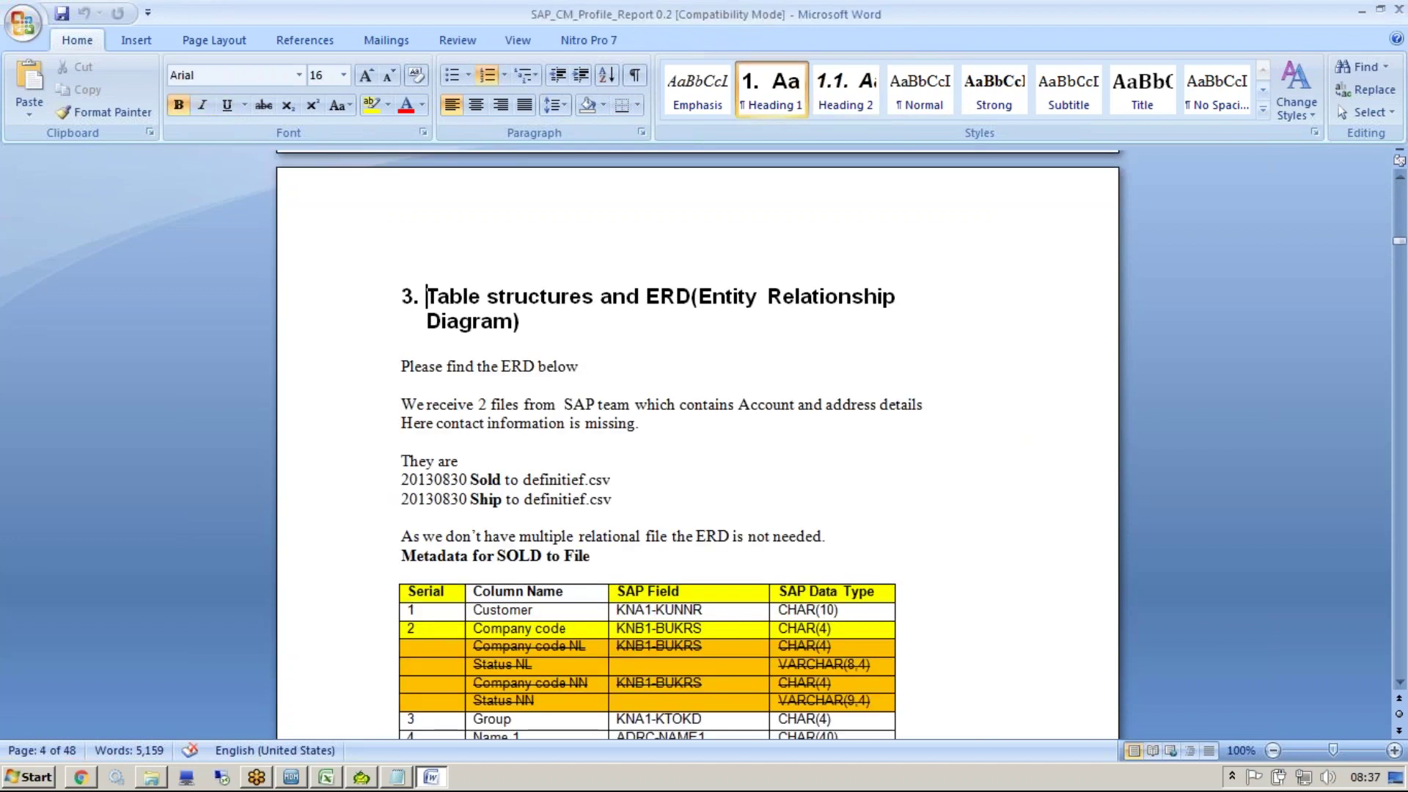
pyautogui.press('pagedown')
pyautogui.press('pagedown')
pyautogui.press('pagedown')
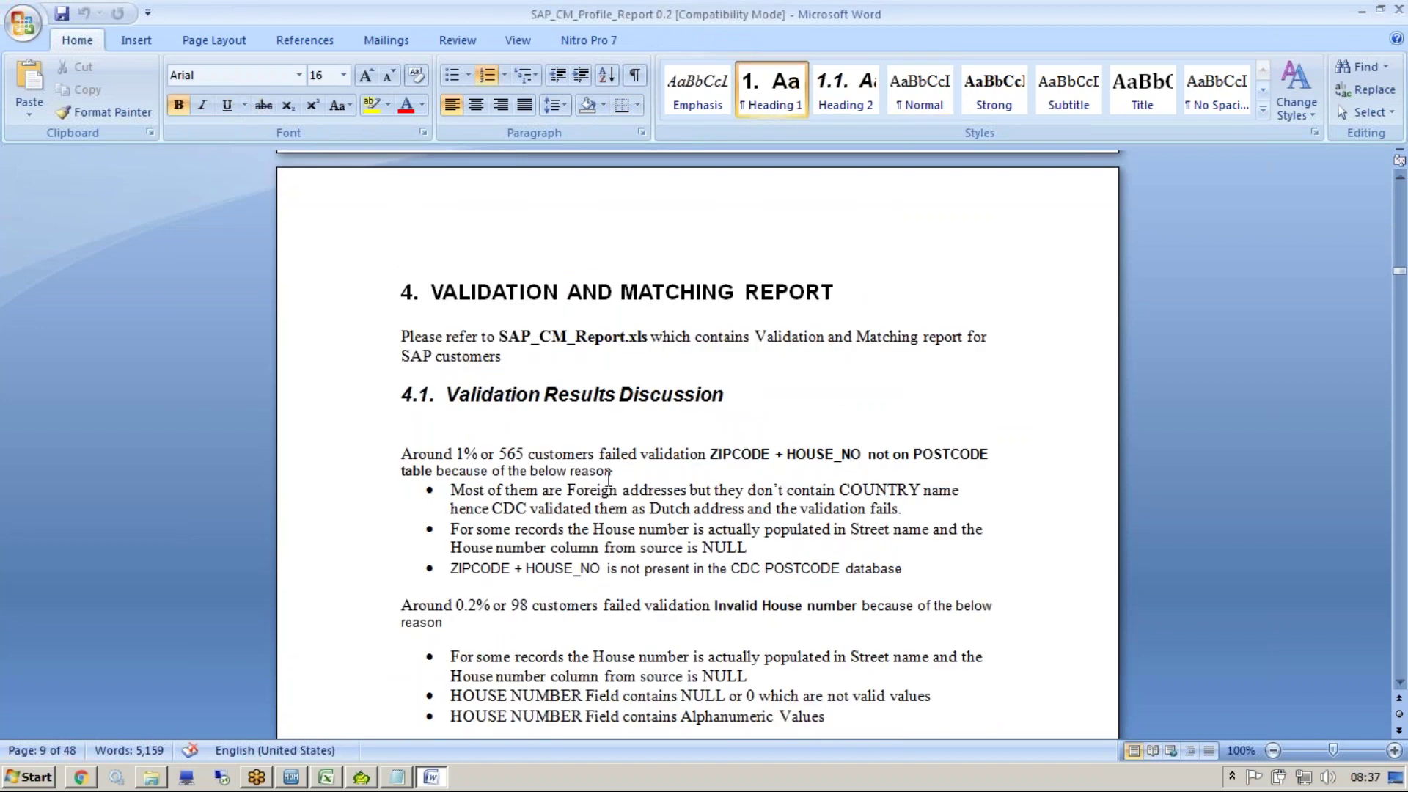
pyautogui.click(863, 526)
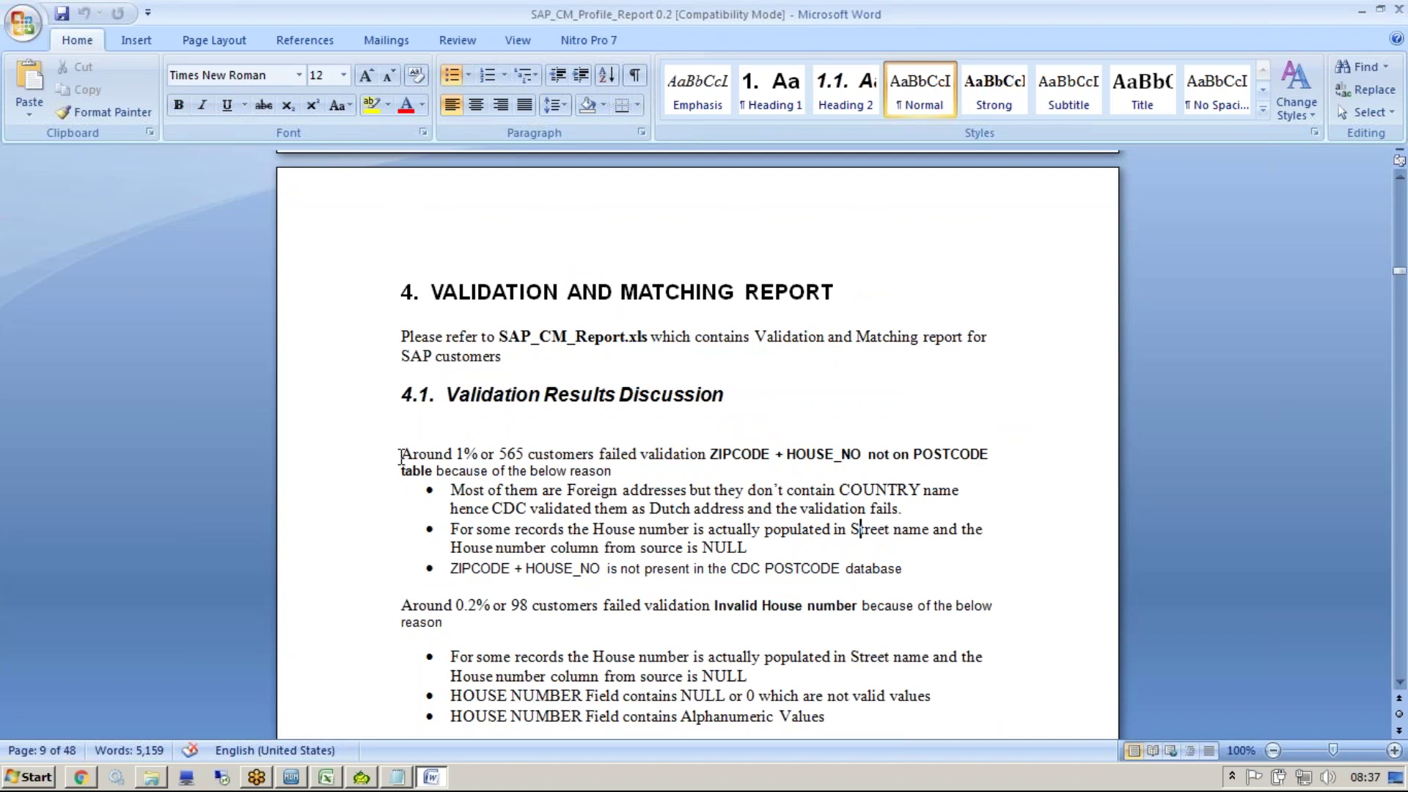
pyautogui.moveTo(454, 454)
pyautogui.mouseDown()
pyautogui.moveTo(481, 462)
pyautogui.moveTo(456, 454)
pyautogui.mouseUp()
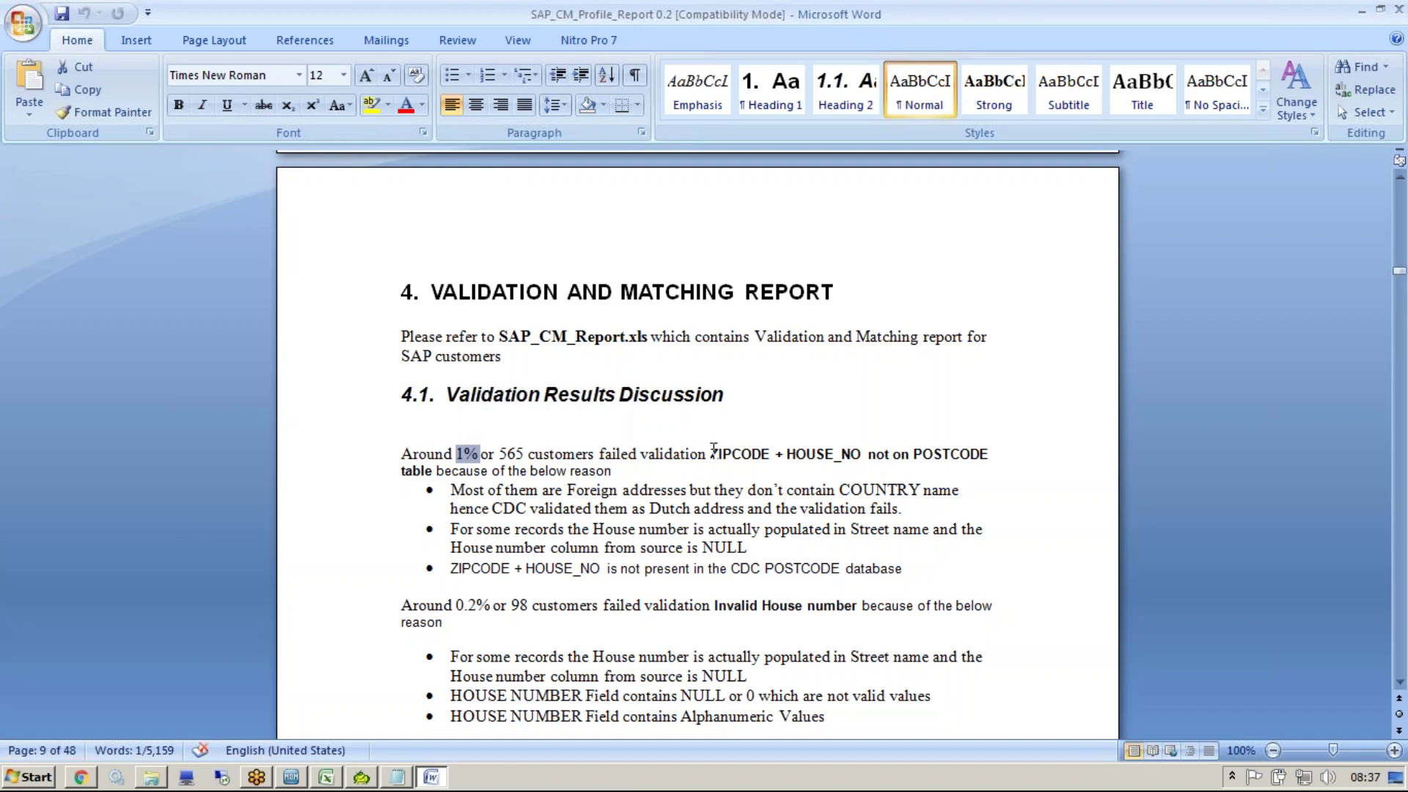
pyautogui.moveTo(868, 454); pyautogui.dragTo(710, 455)
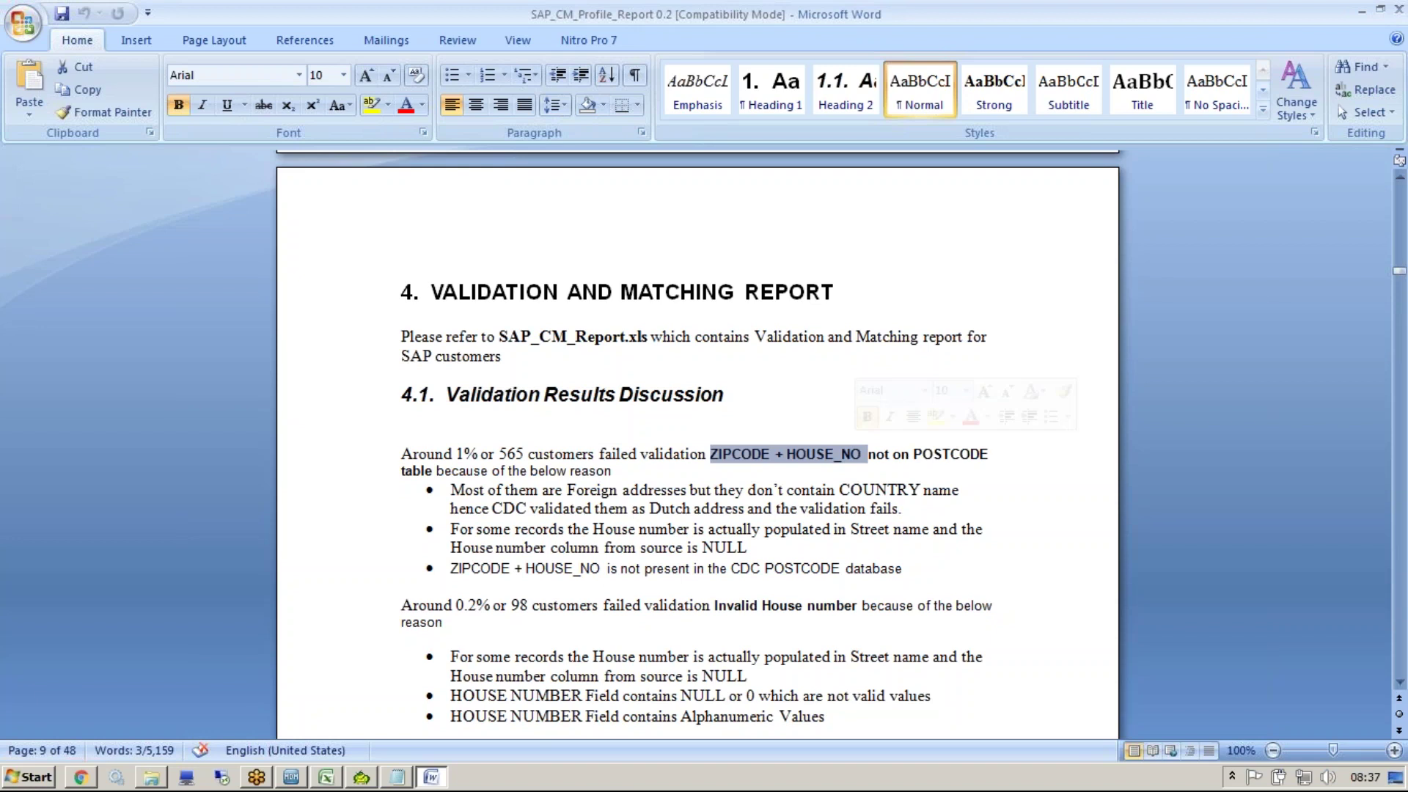
pyautogui.press('Down')
pyautogui.press('Down')
pyautogui.press('Down')
pyautogui.press('Down')
pyautogui.press('Down')
pyautogui.press('Down')
pyautogui.press('Down')
pyautogui.press('Down')
pyautogui.press('Down')
pyautogui.press('Down')
pyautogui.press('Down')
pyautogui.press('Down')
pyautogui.press('Down')
pyautogui.press('Down')
pyautogui.press('Down')
pyautogui.press('Down')
pyautogui.press('Down')
pyautogui.press('Down')
pyautogui.press('Down')
pyautogui.press('Down')
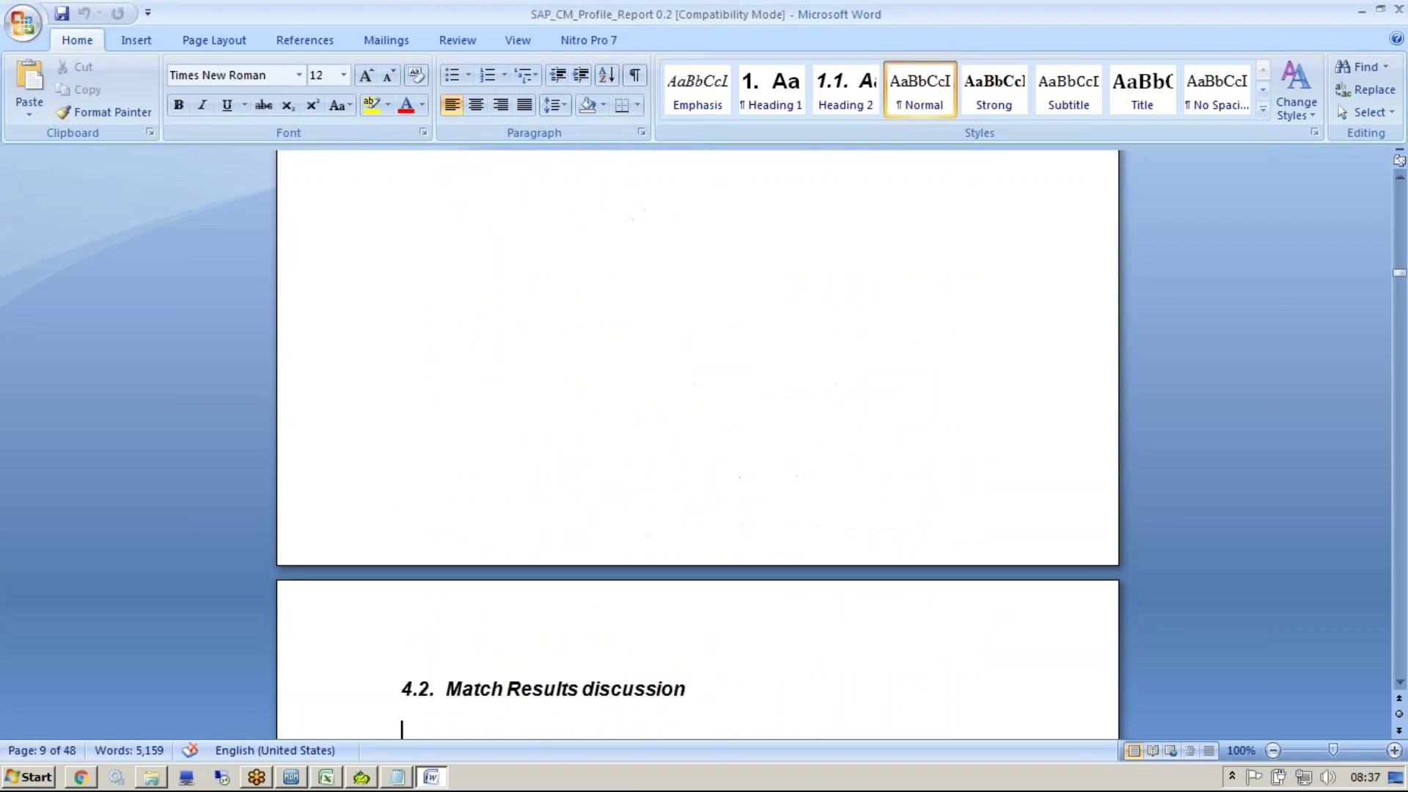
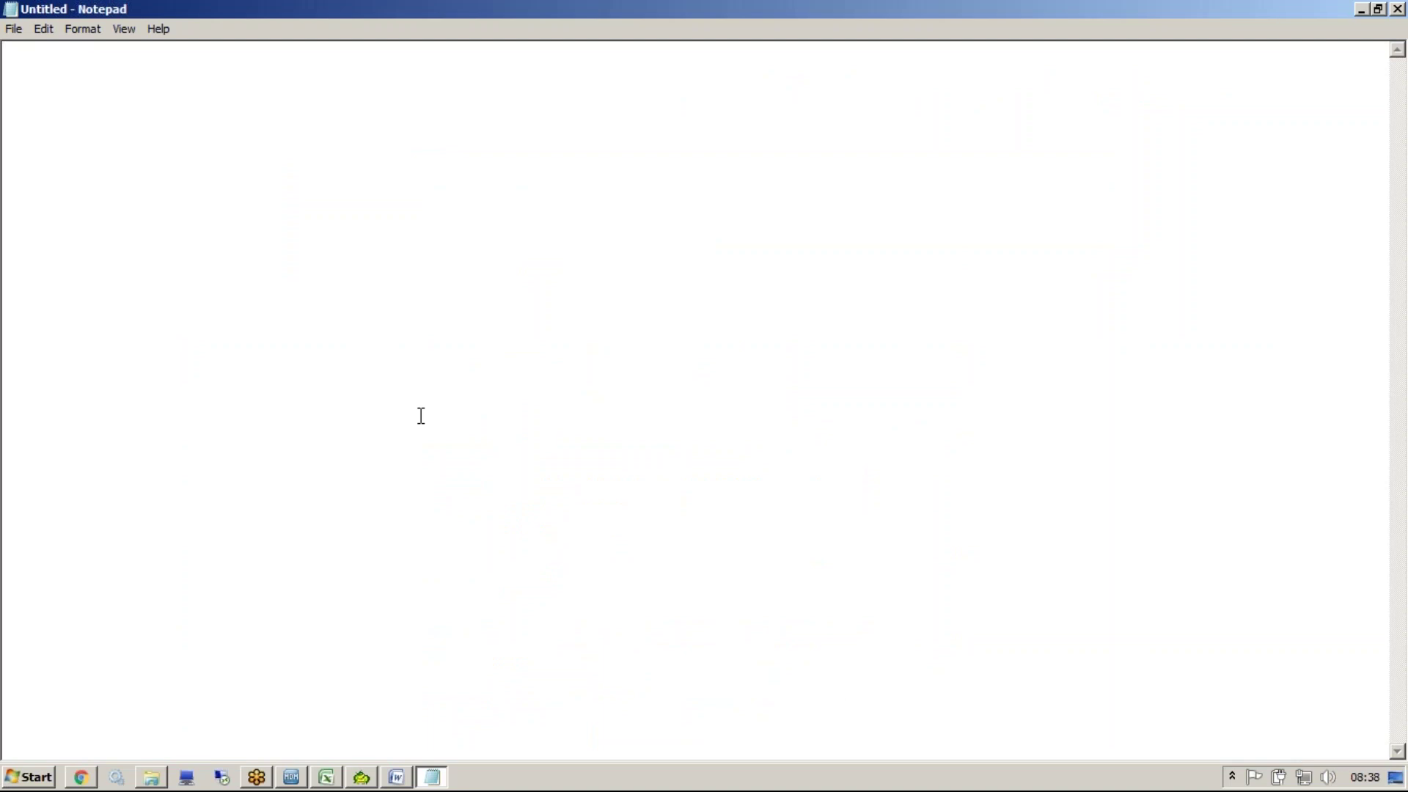
# Type NAME, then CKR, MLO, MCCS, FIBER and FACT, one per line in Notepad
pyautogui.press('Return')
pyautogui.press('Return')
pyautogui.press('Return')
pyautogui.press('Return')
pyautogui.press('Return')
pyautogui.press('Return')
pyautogui.write('NAME')
pyautogui.press('Return')
pyautogui.write('CKR')
pyautogui.press('Return')
pyautogui.write('MLO')
pyautogui.press('Return')
pyautogui.write('MCCS')
pyautogui.press('Return')
pyautogui.write('FIBER')
pyautogui.press('Return')
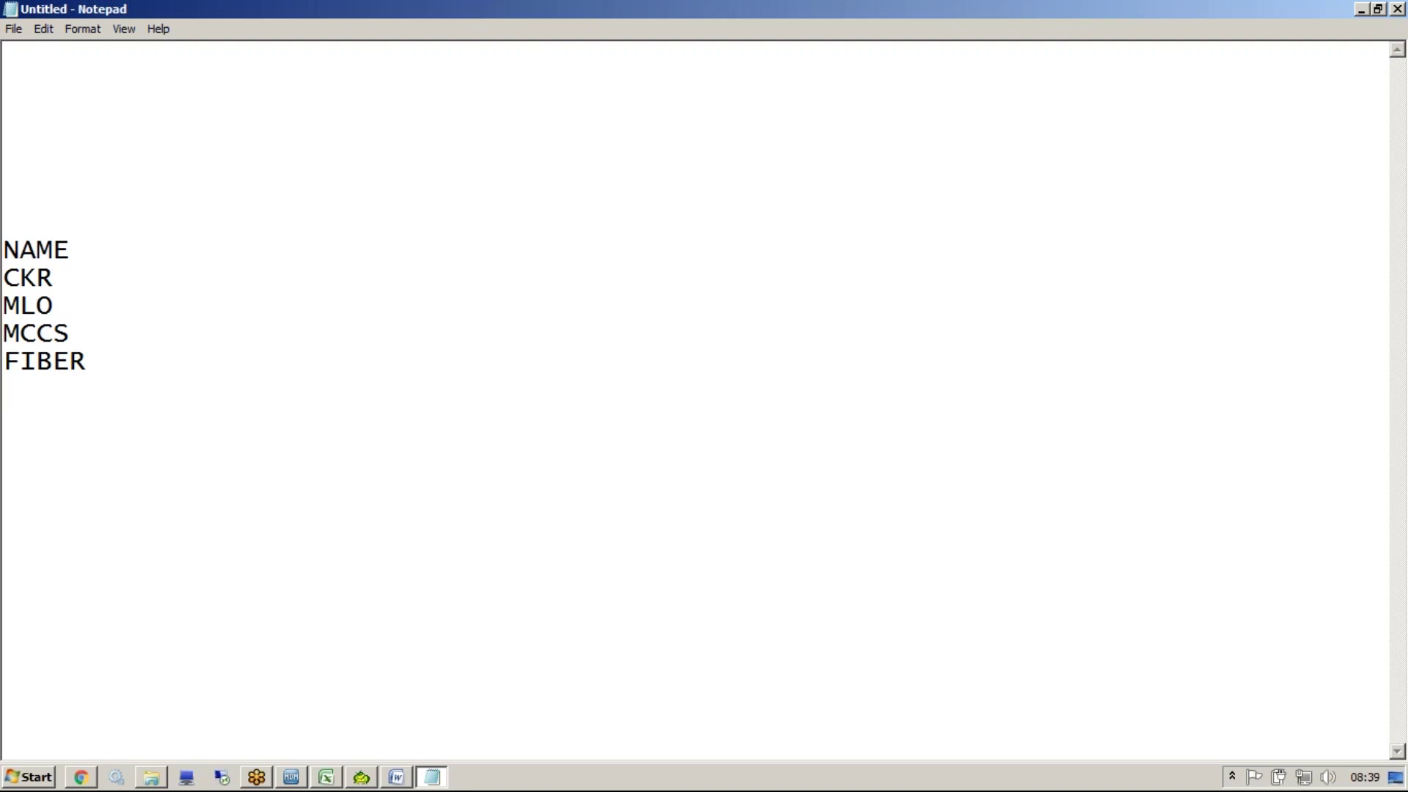
pyautogui.write('E')
pyautogui.press('BackSpace')
pyautogui.write('FACT')
# Highlight CKR and MLO in the list to point them out
pyautogui.moveTo(4, 277); pyautogui.dragTo(82, 279)
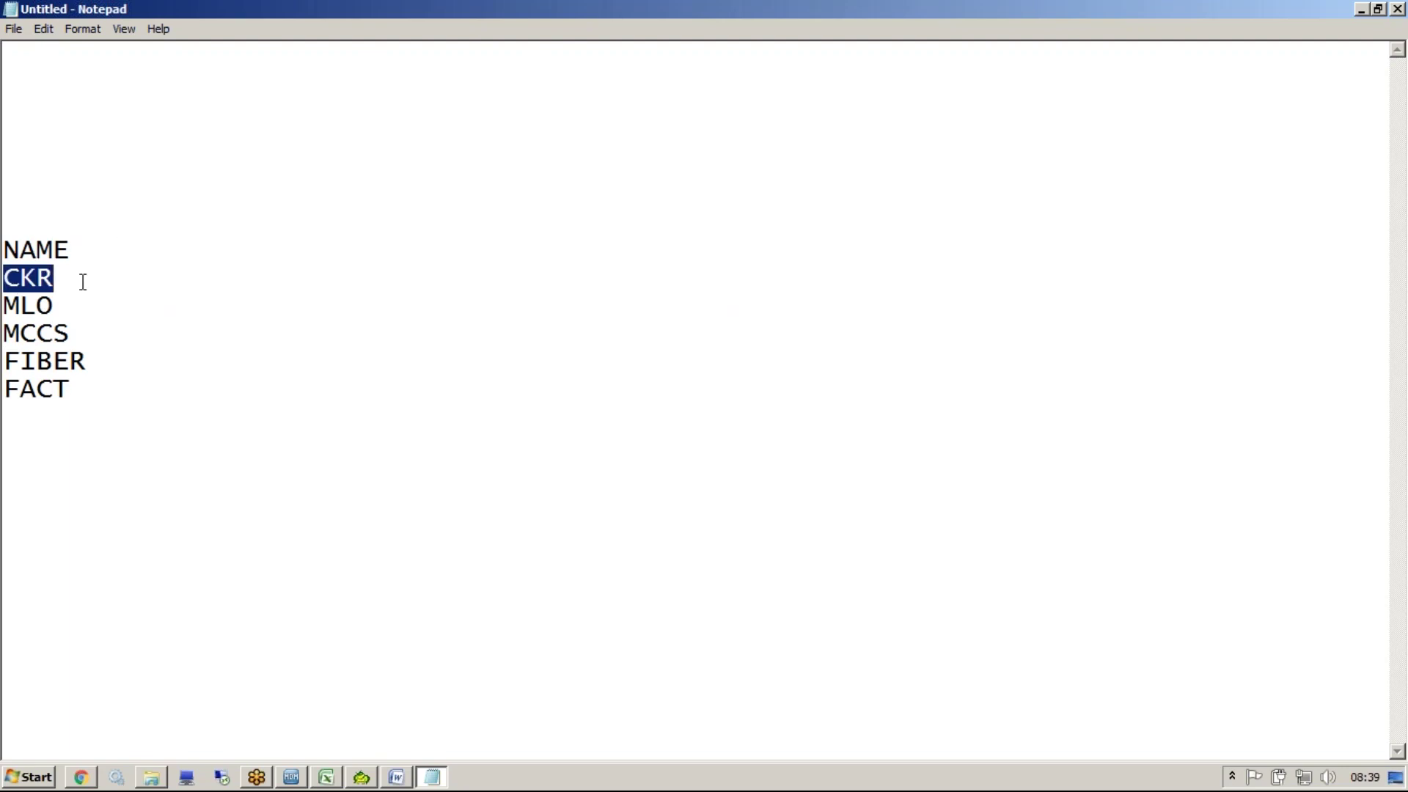
pyautogui.click(72, 297)
pyautogui.doubleClick(10, 312)
pyautogui.click(76, 288)
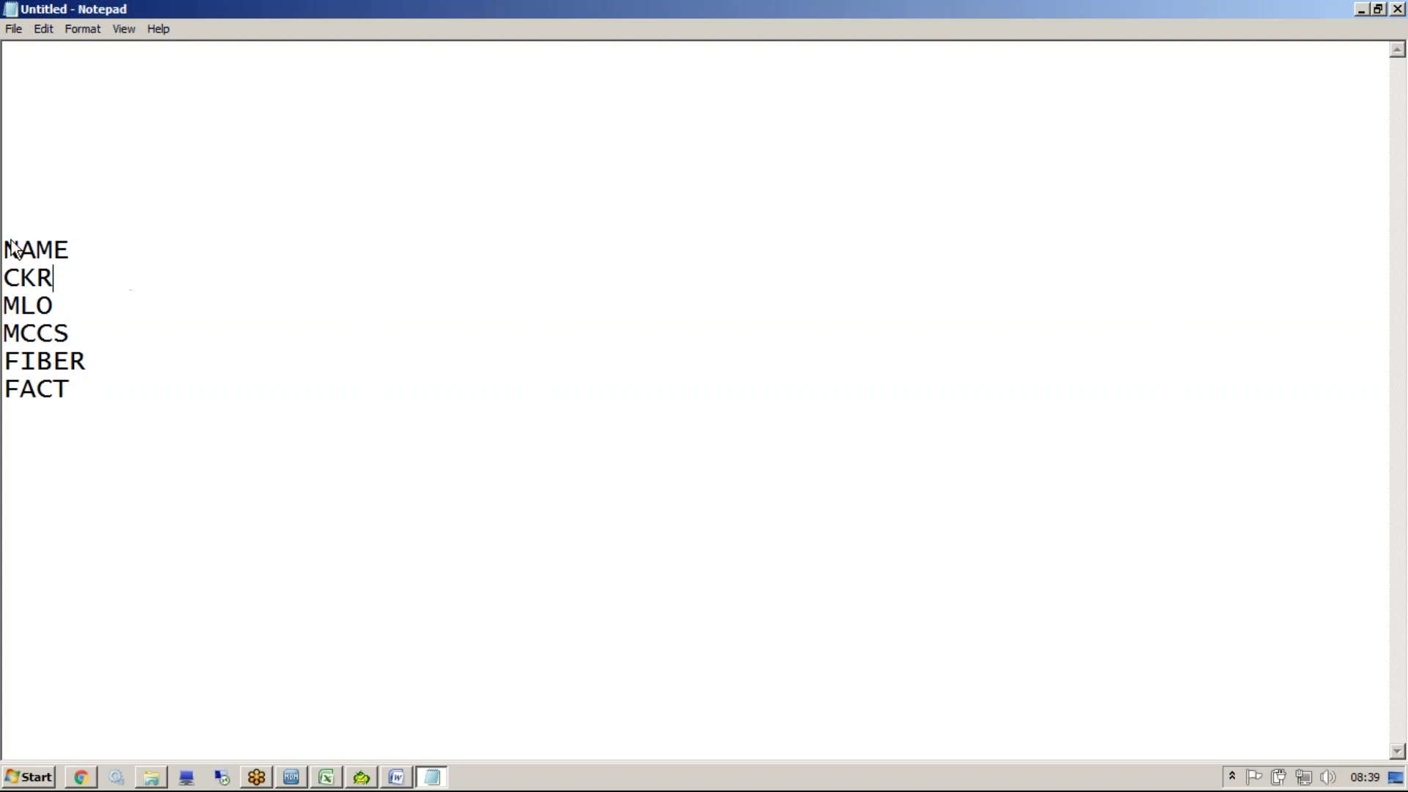
pyautogui.moveTo(54, 277); pyautogui.dragTo(4, 277)
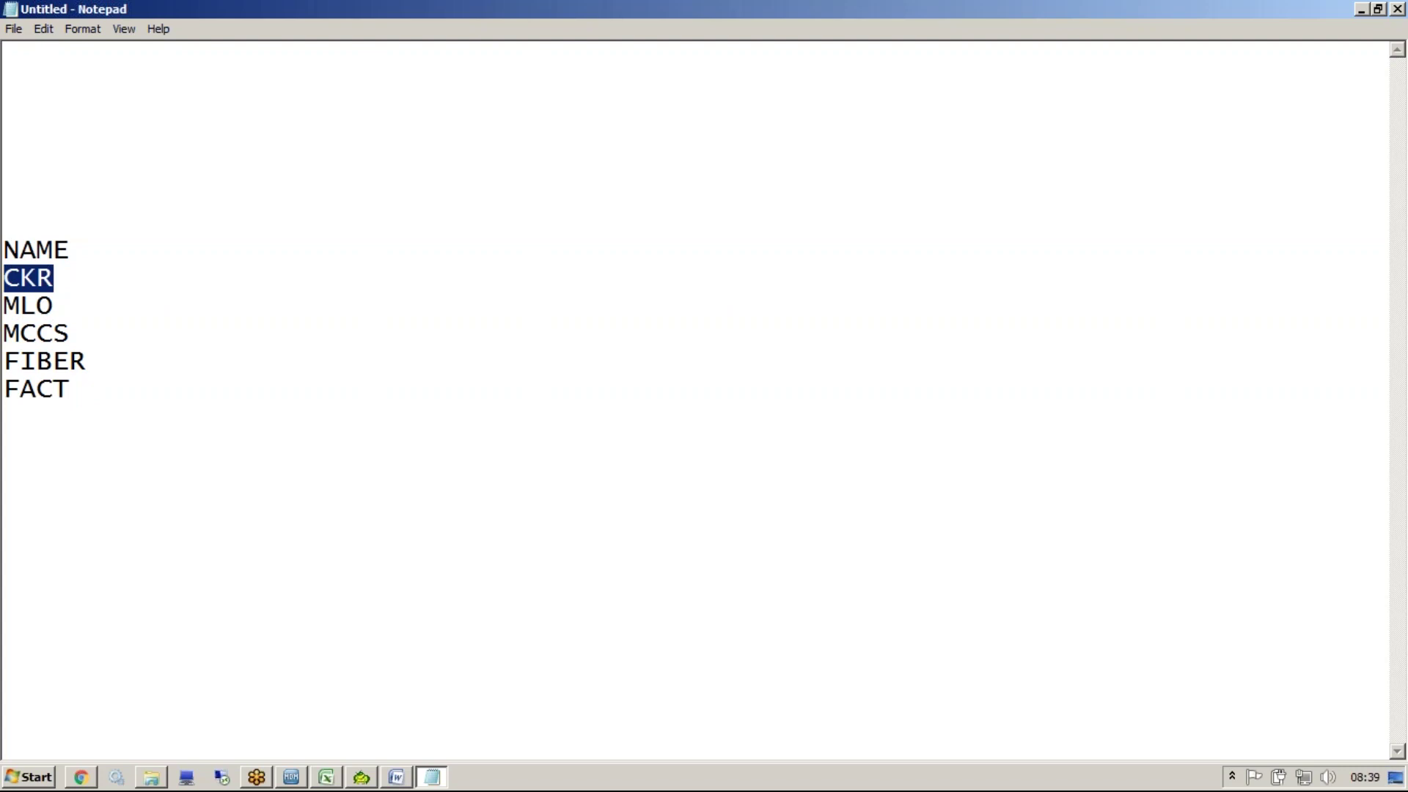
pyautogui.moveTo(70, 288); pyautogui.dragTo(10, 275)
# Add the notes '1>data Profiling' and '2>Input from DS' above the list
pyautogui.click(22, 143)
pyautogui.write('1')
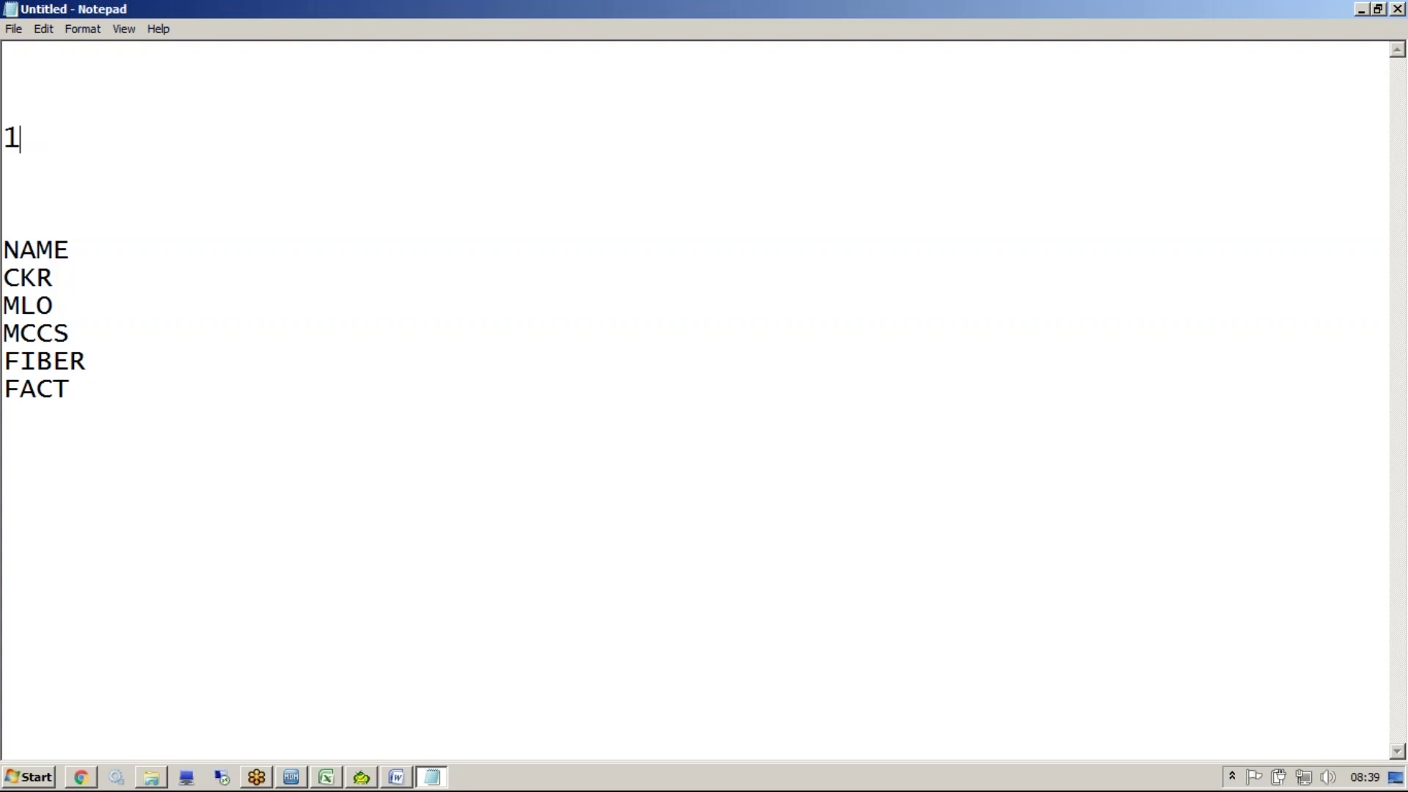
pyautogui.write('>data Pro')
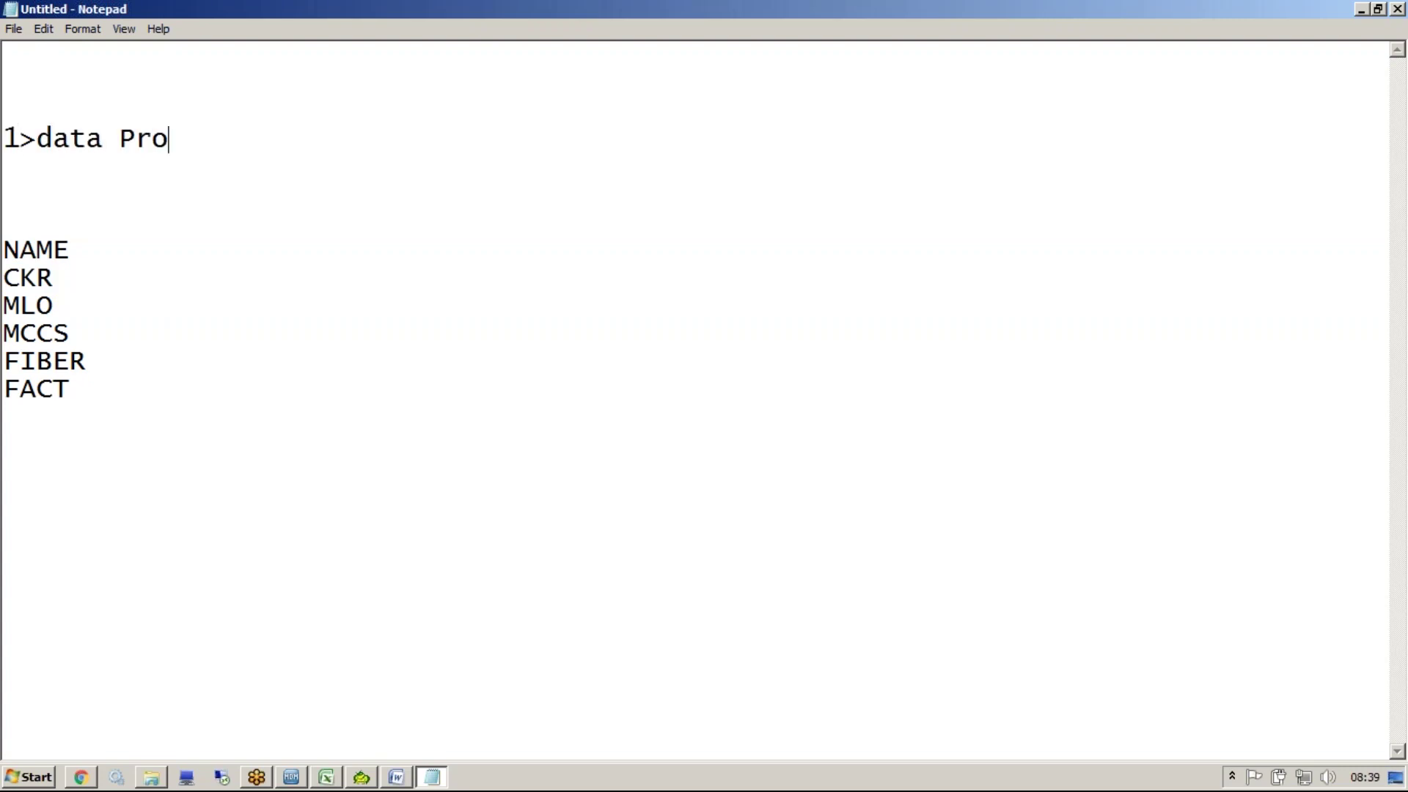
pyautogui.write('filing')
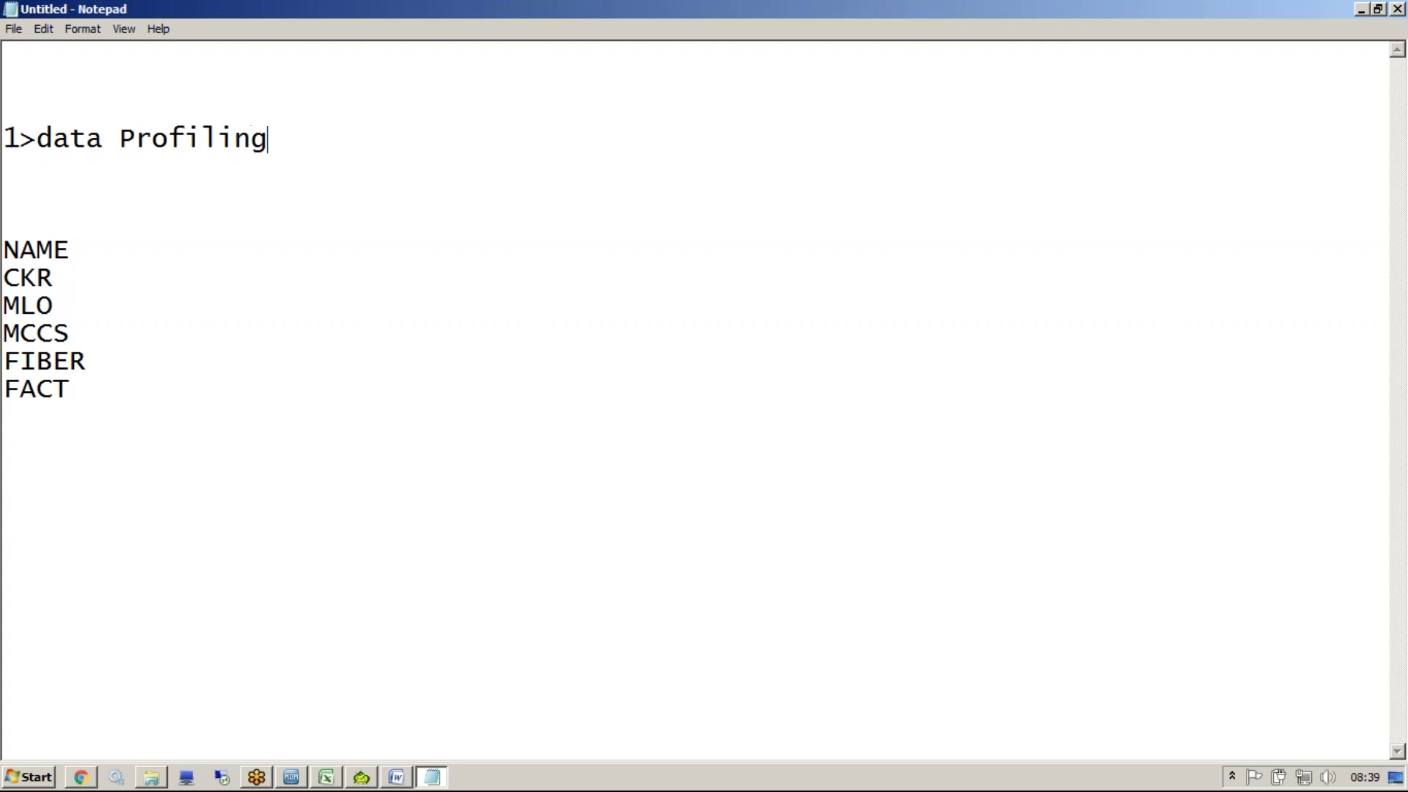
pyautogui.press('Return')
pyautogui.write('2>')
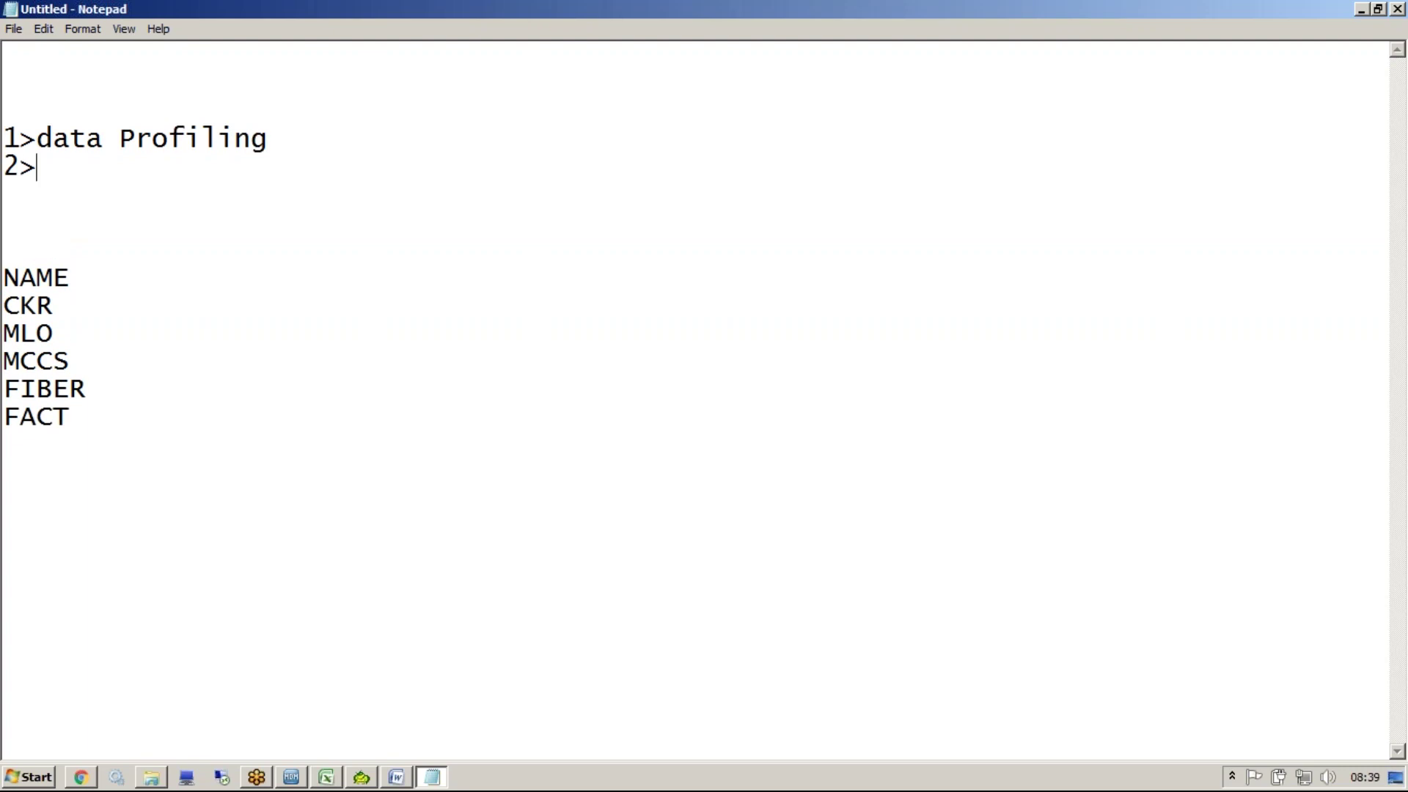
pyautogui.write('Input from Bus')
pyautogui.write('iness')
pyautogui.press('BackSpace')
pyautogui.press('BackSpace')
pyautogui.press('BackSpace')
pyautogui.press('BackSpace')
pyautogui.press('BackSpace')
pyautogui.press('BackSpace')
pyautogui.press('BackSpace')
pyautogui.press('BackSpace')
pyautogui.write('DS')
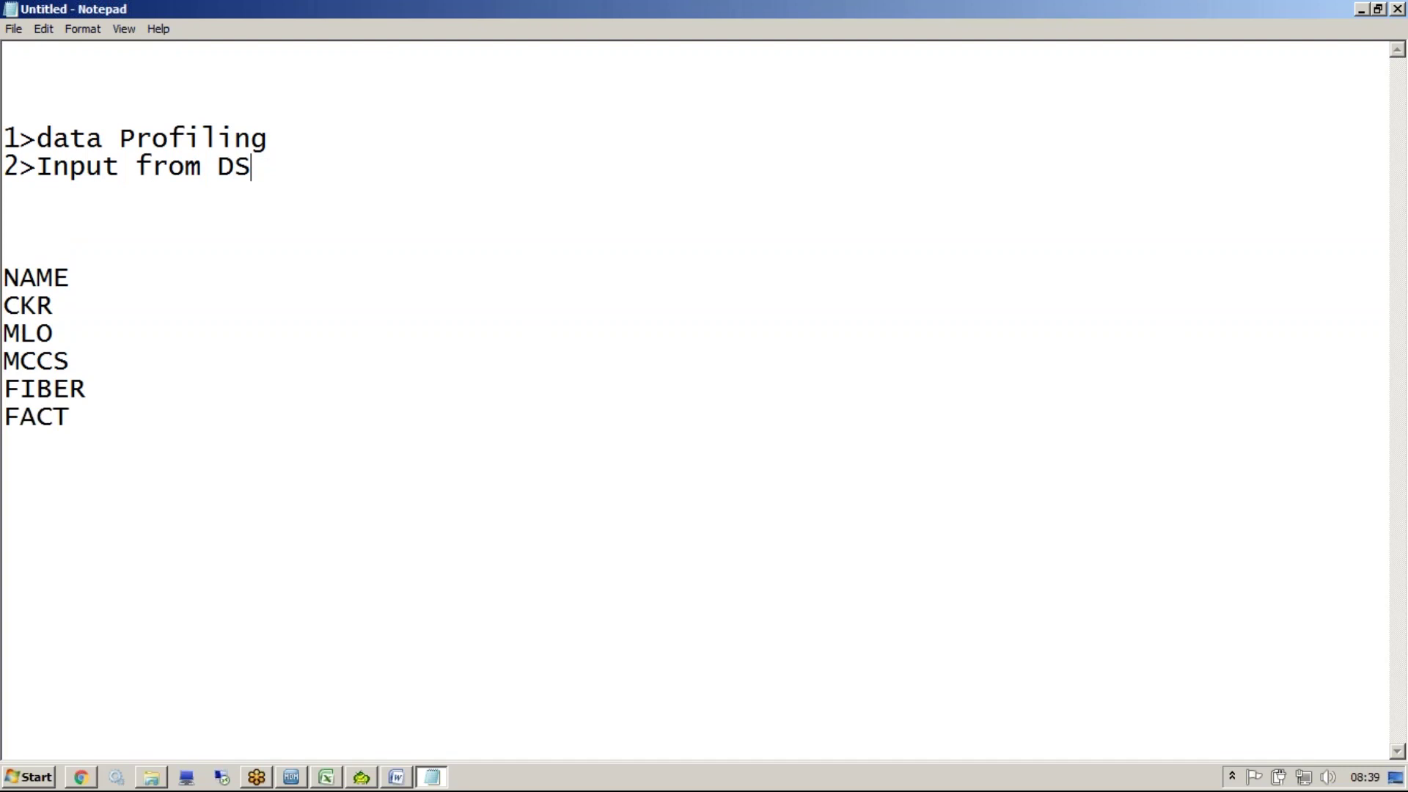
pyautogui.click(336, 148)
pyautogui.doubleClick(219, 173)
# Highlight CKR, MLO and the full system list, then trim the spaces after CKR
pyautogui.moveTo(60, 304); pyautogui.dragTo(10, 306)
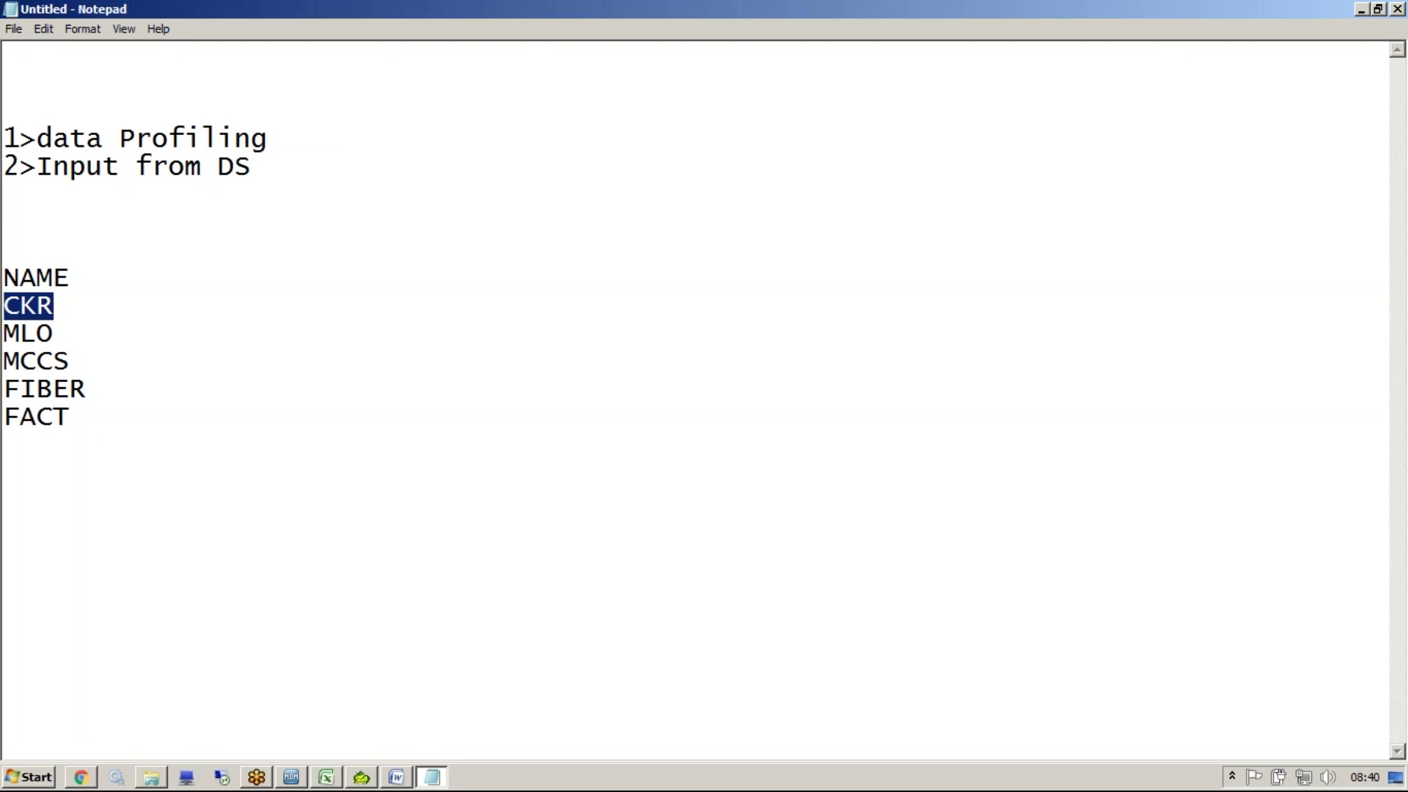
pyautogui.moveTo(67, 339); pyautogui.dragTo(4, 336)
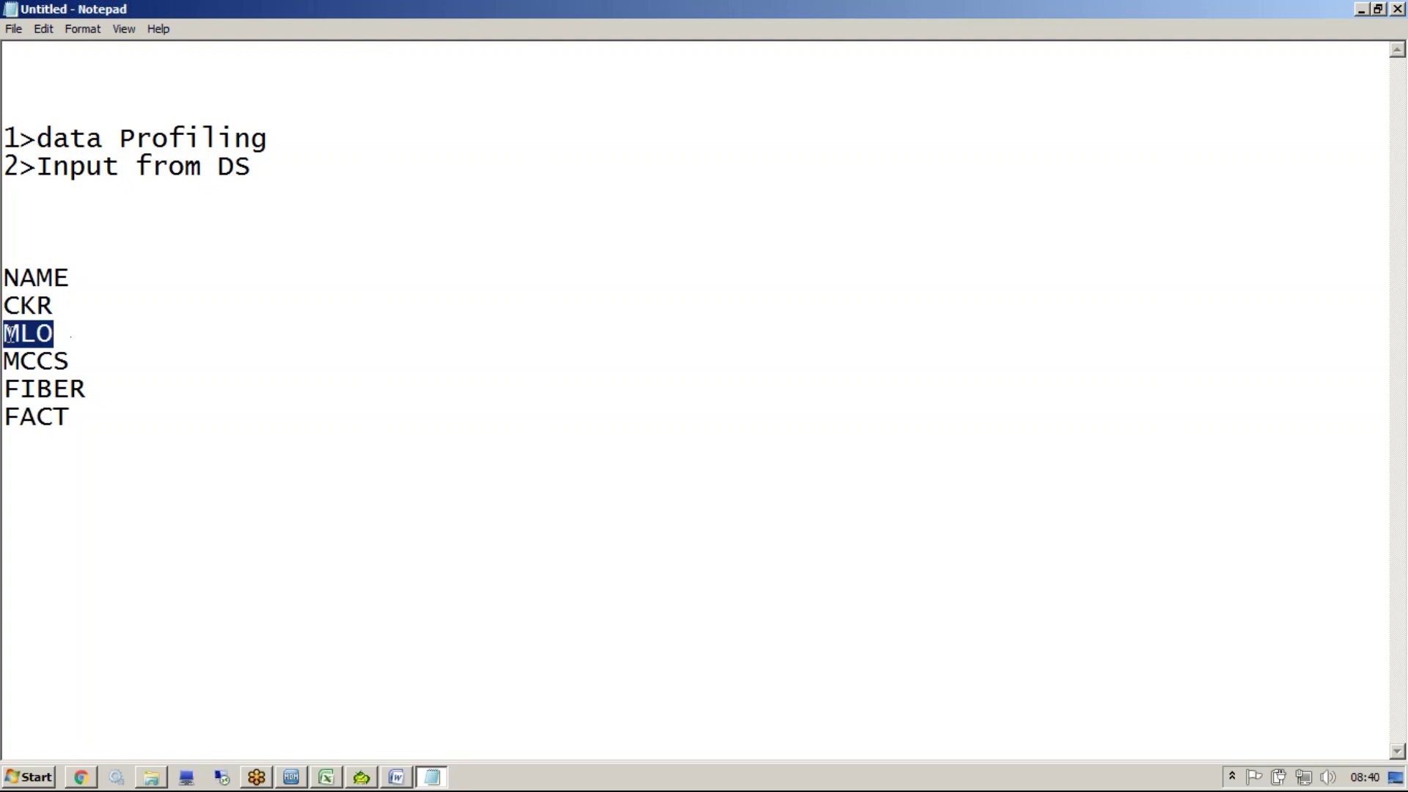
pyautogui.click(93, 447)
pyautogui.moveTo(93, 447); pyautogui.dragTo(6, 302)
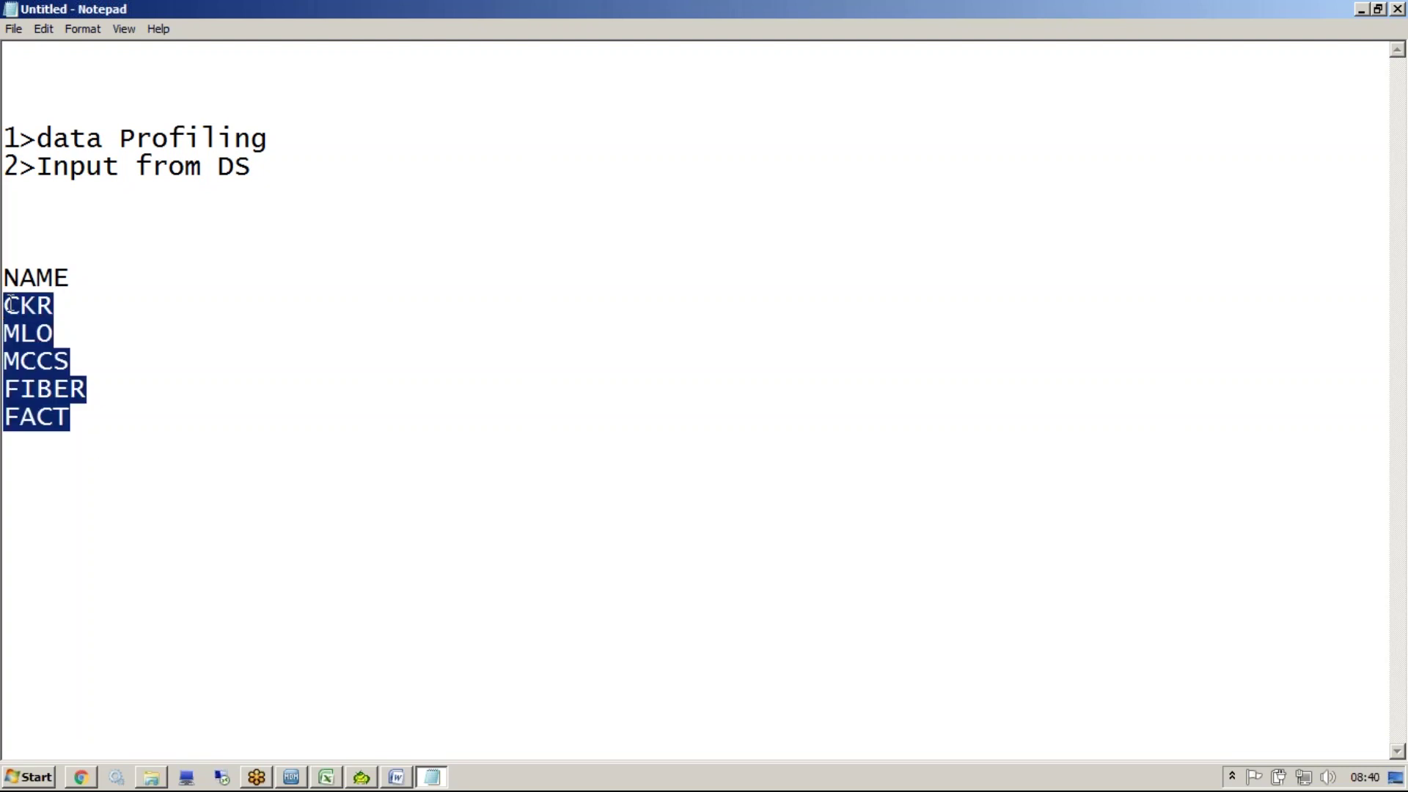
pyautogui.click(86, 310)
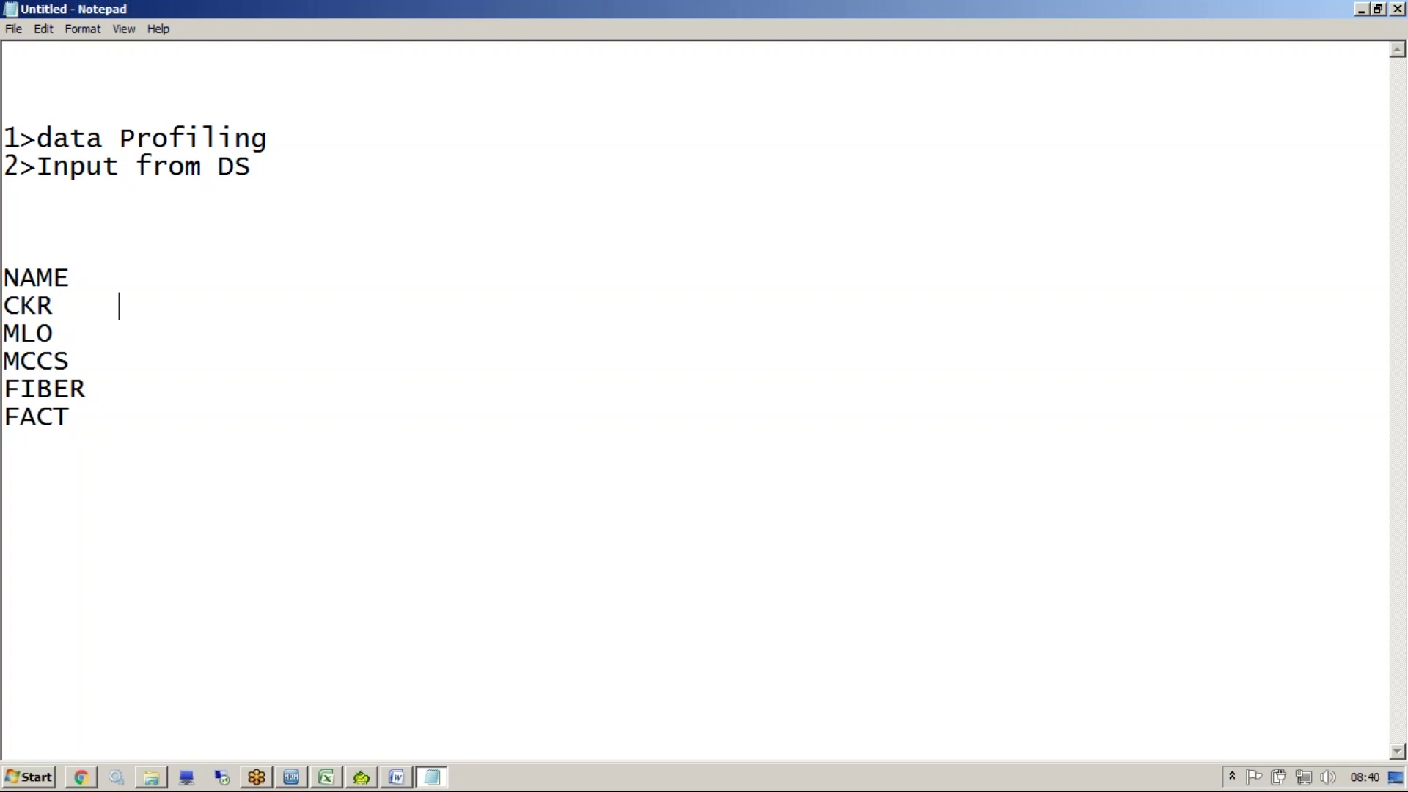
pyautogui.press('BackSpace')
pyautogui.press('BackSpace')
pyautogui.press('BackSpace')
pyautogui.press('BackSpace')
pyautogui.press('BackSpace')
pyautogui.press('BackSpace')
# Give CKR a score of 90, MLO 80 and MCCS 70
pyautogui.press('Tab')
pyautogui.write('90')
pyautogui.press('Left')
pyautogui.press('Down')
pyautogui.press('Tab')
pyautogui.write('80')
pyautogui.press('Left')
pyautogui.press('Down')
pyautogui.press('Tab')
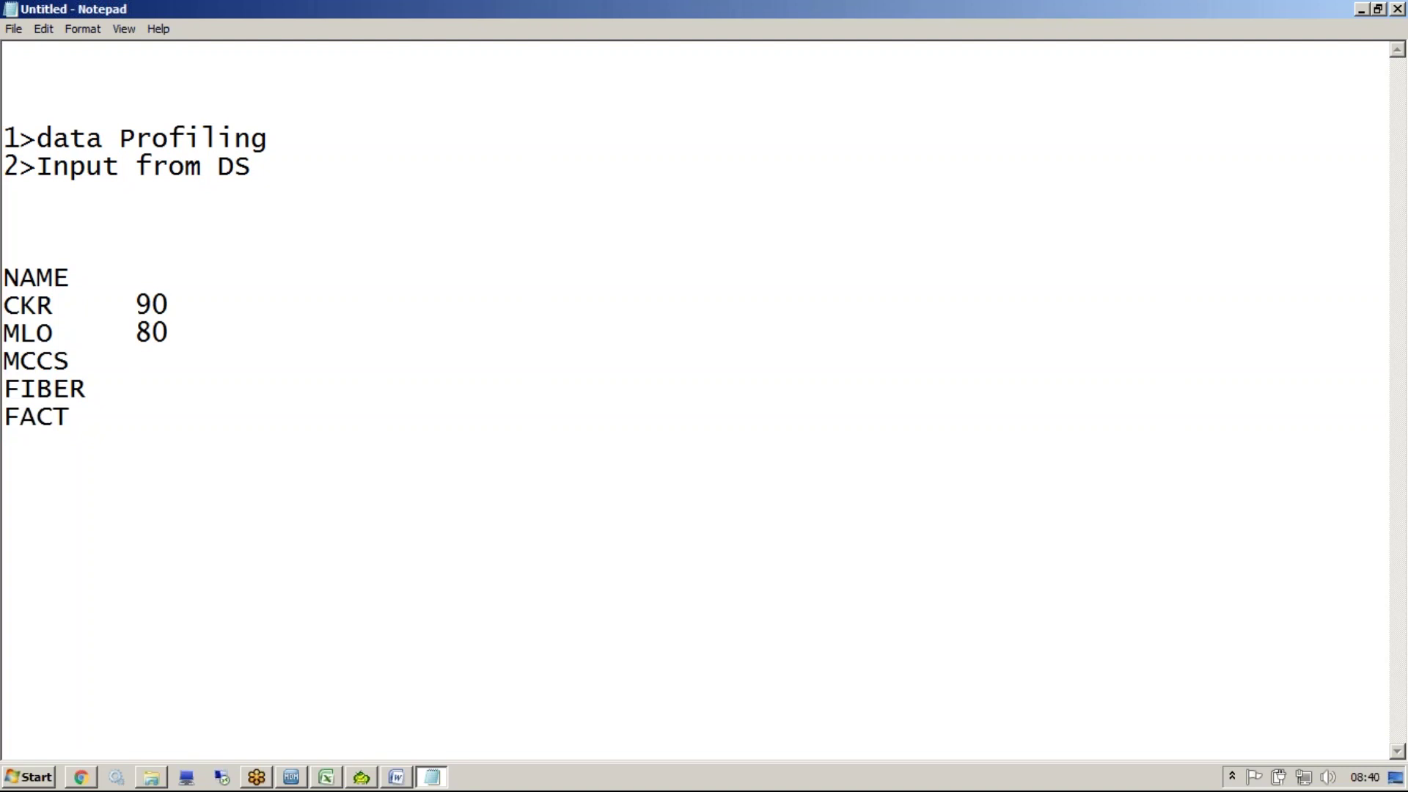
pyautogui.write('70')
# View the Telecom PARTY Trust Sheet in the MDM data model workbook, then open Downloads
pyautogui.click(328, 779)
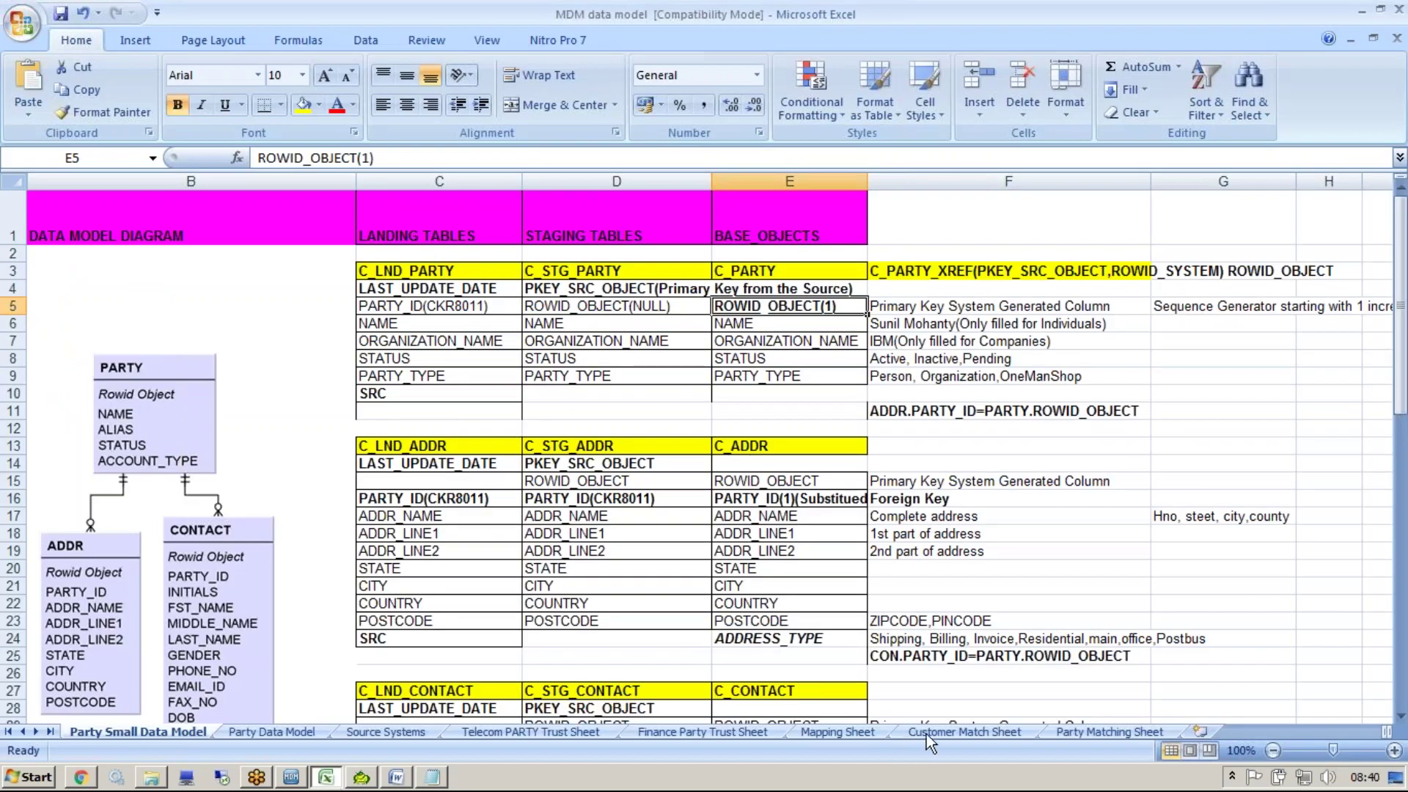
pyautogui.click(716, 733)
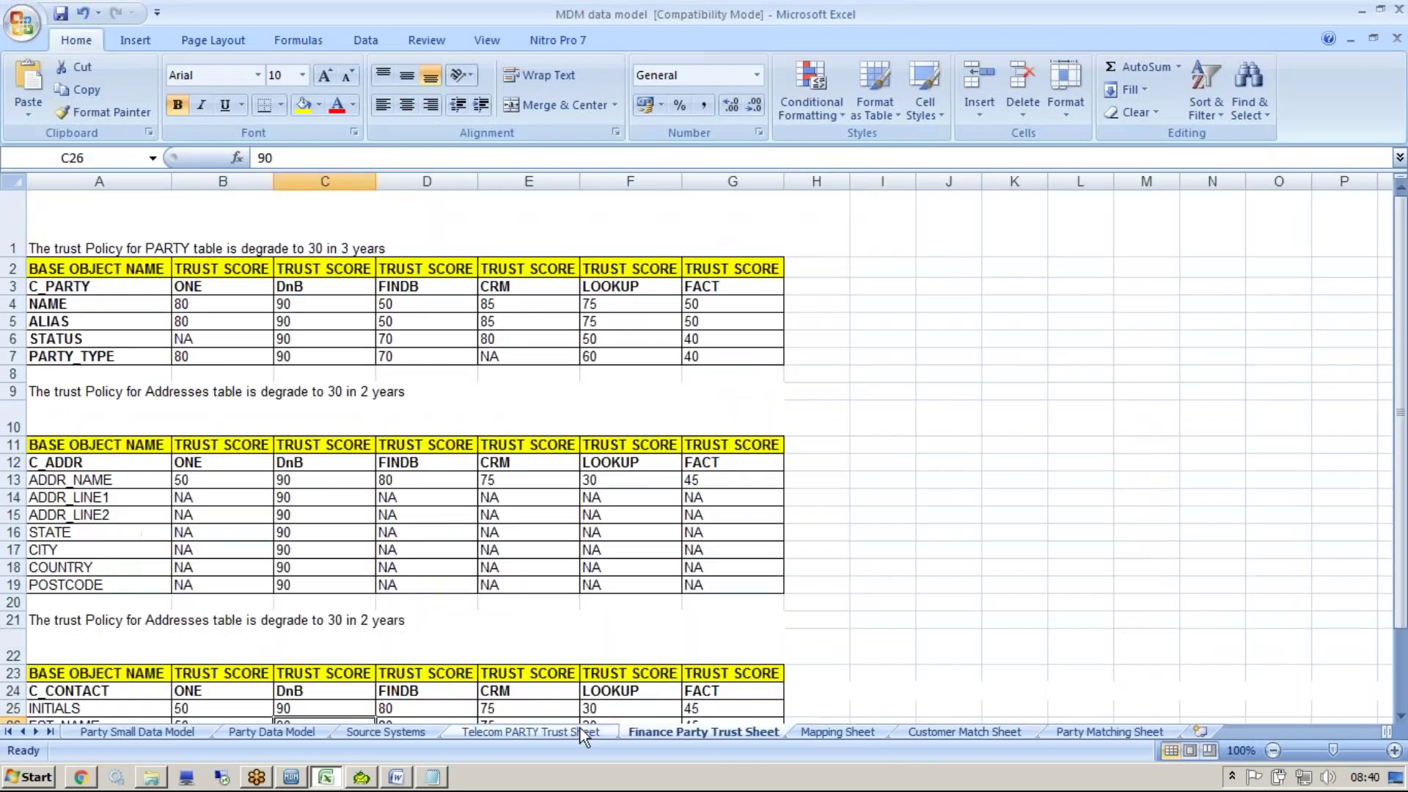
pyautogui.click(583, 734)
pyautogui.click(399, 459)
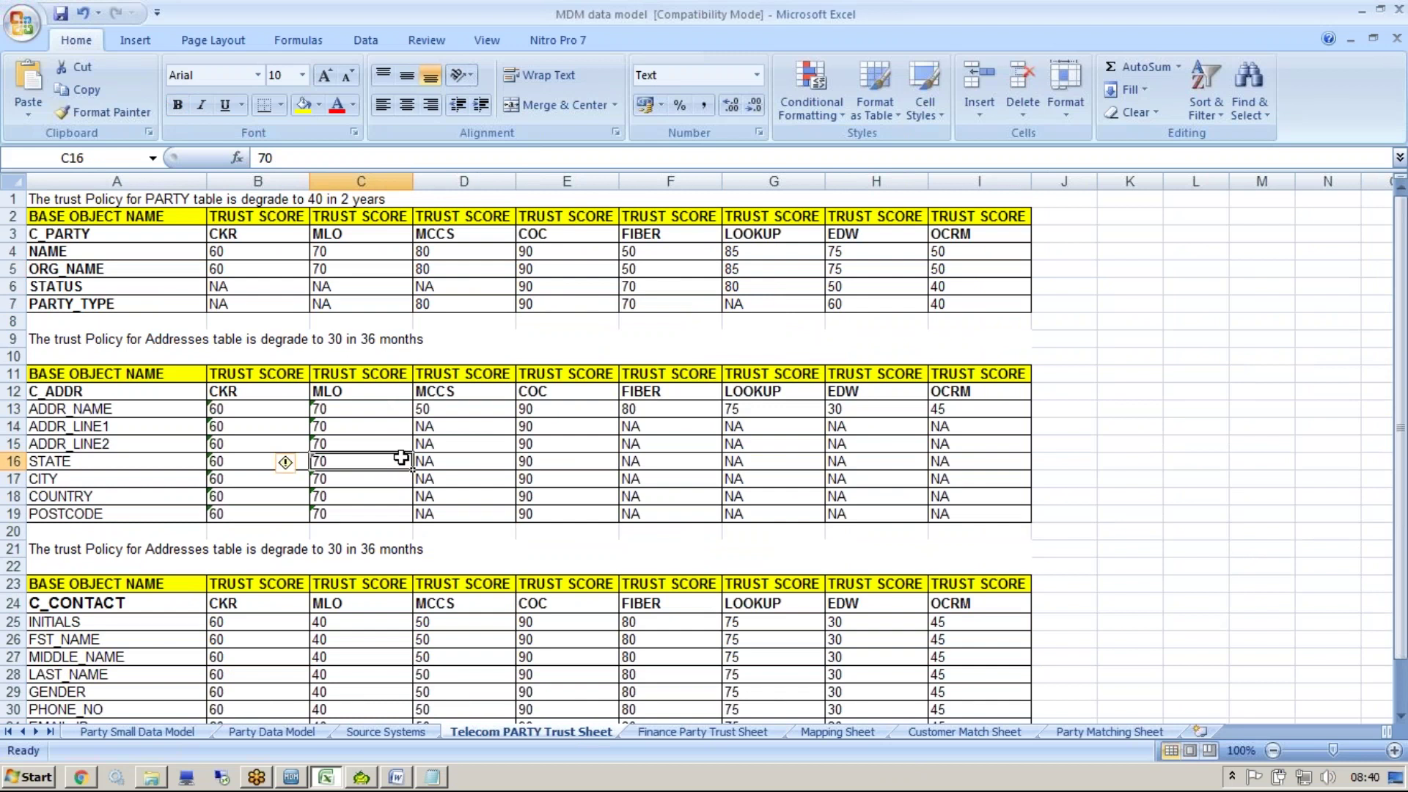
pyautogui.click(153, 780)
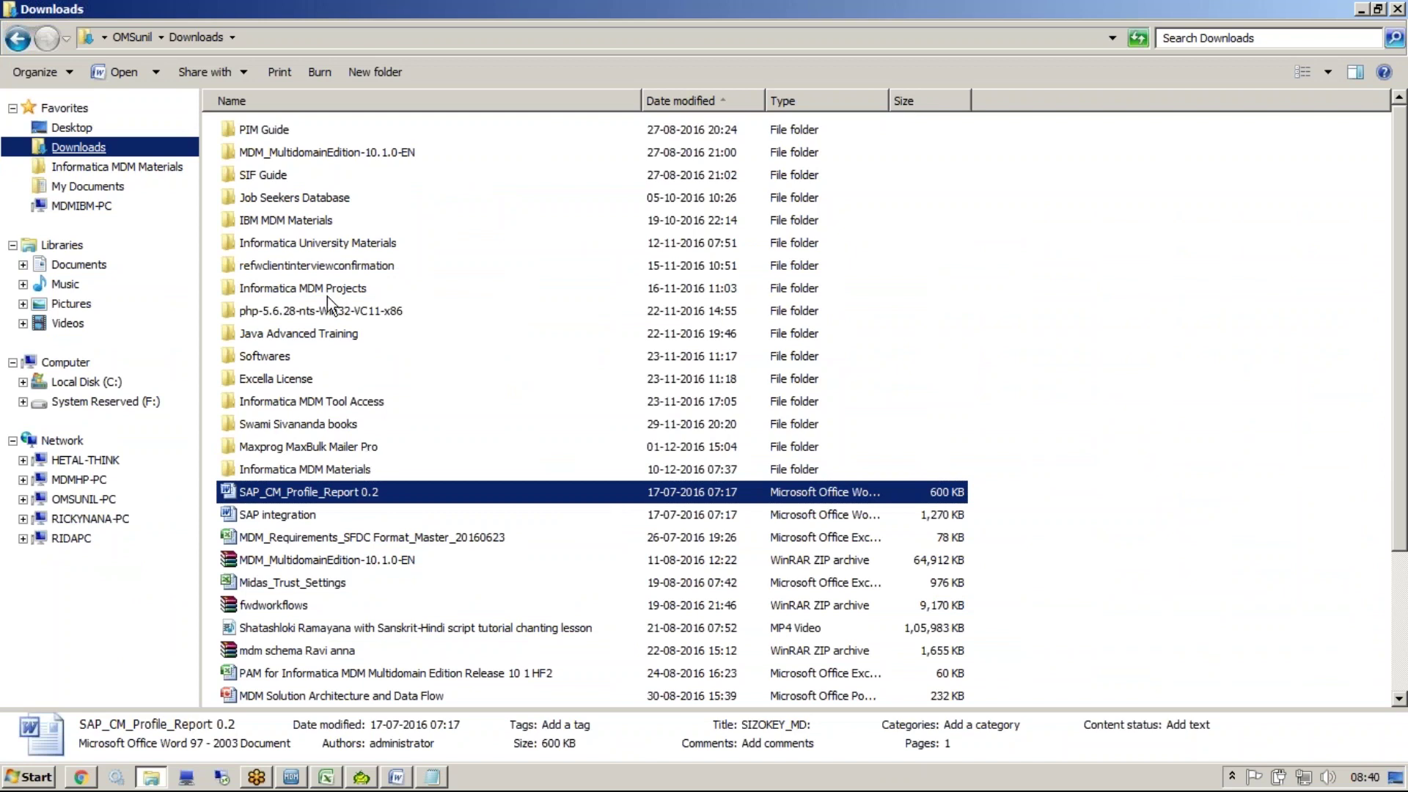
# Search Lilly_Project_docs_MDM-2015-12-09 for 'trust' and open Midas_Trust_Settings
pyautogui.doubleClick(317, 287)
pyautogui.doubleClick(289, 172)
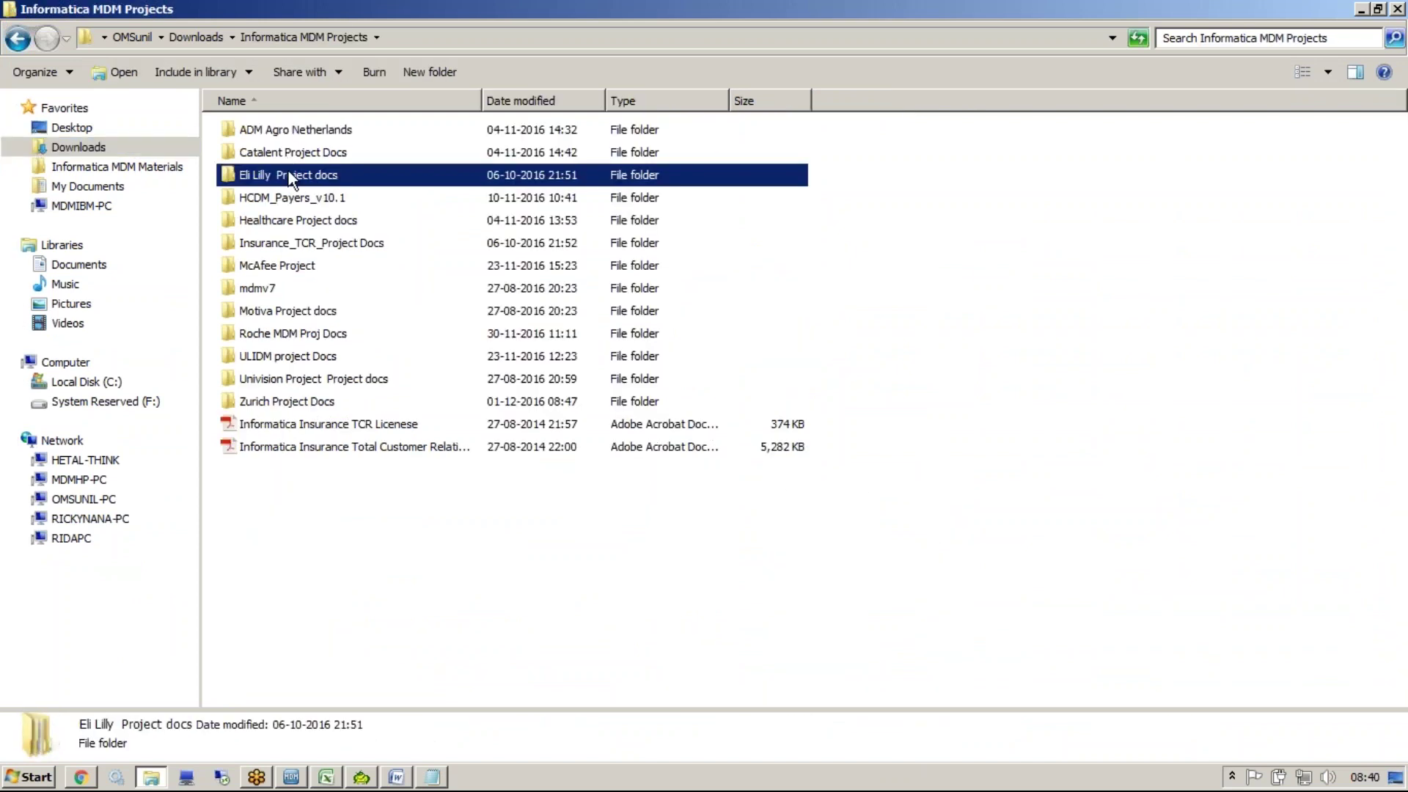
pyautogui.doubleClick(280, 138)
pyautogui.click(358, 356)
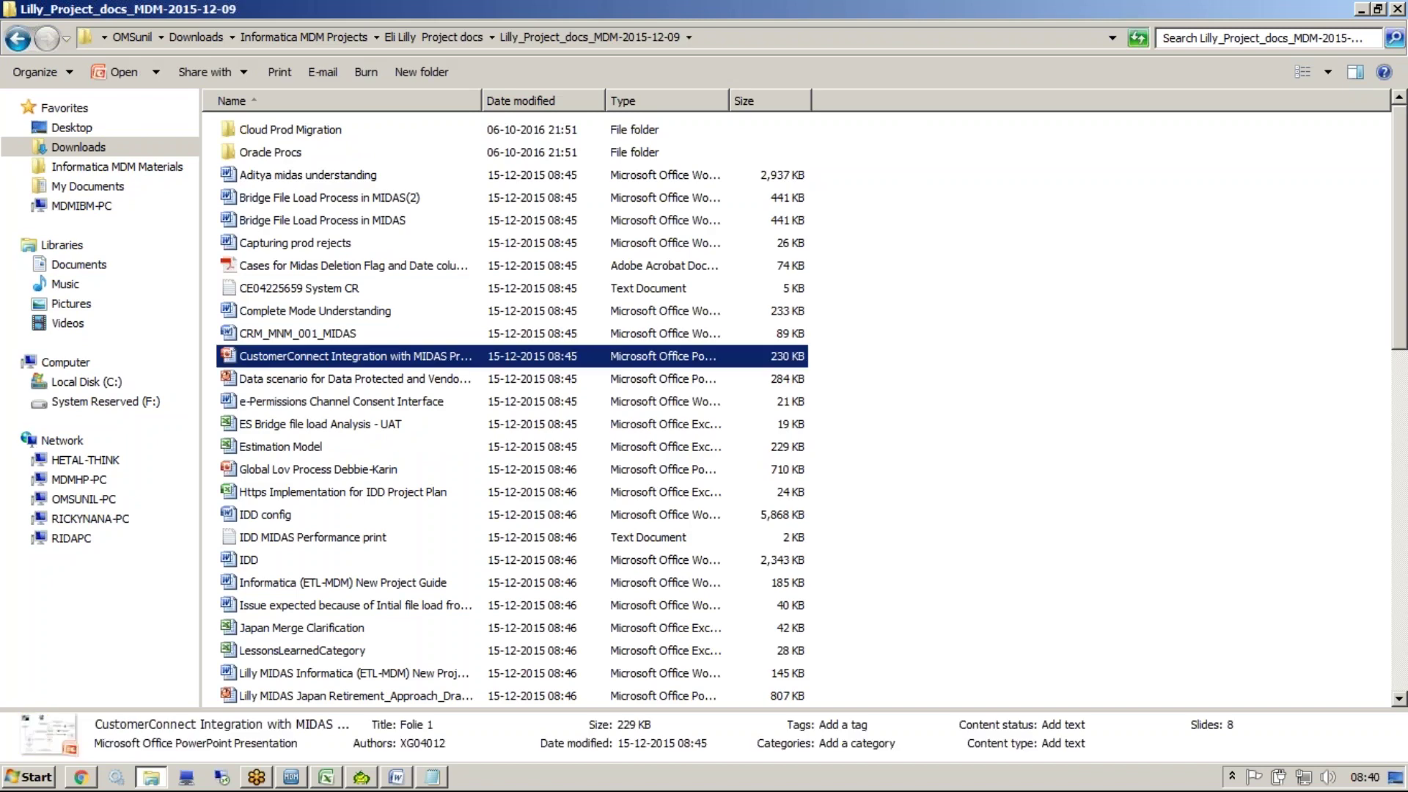
pyautogui.click(1261, 38)
pyautogui.write('trust')
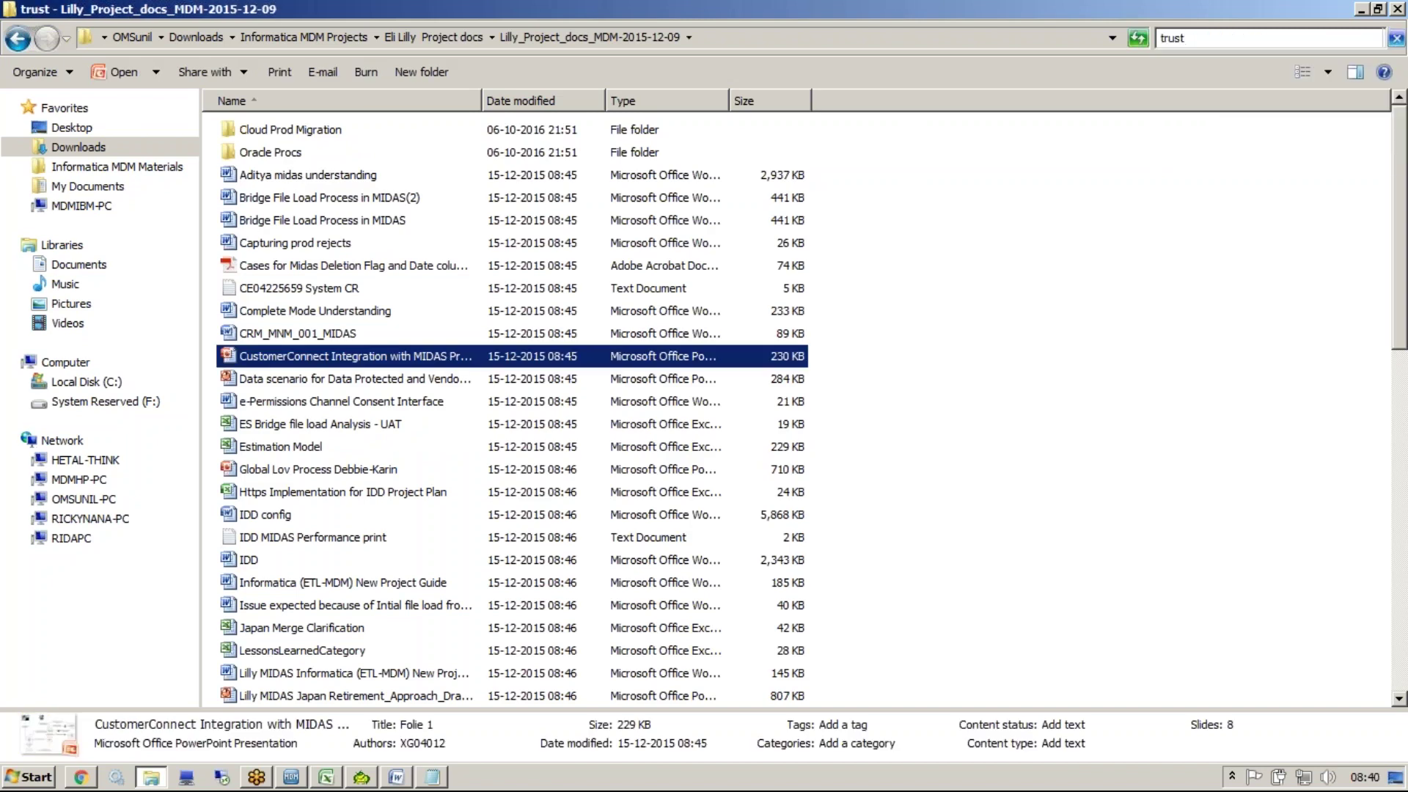
pyautogui.doubleClick(362, 136)
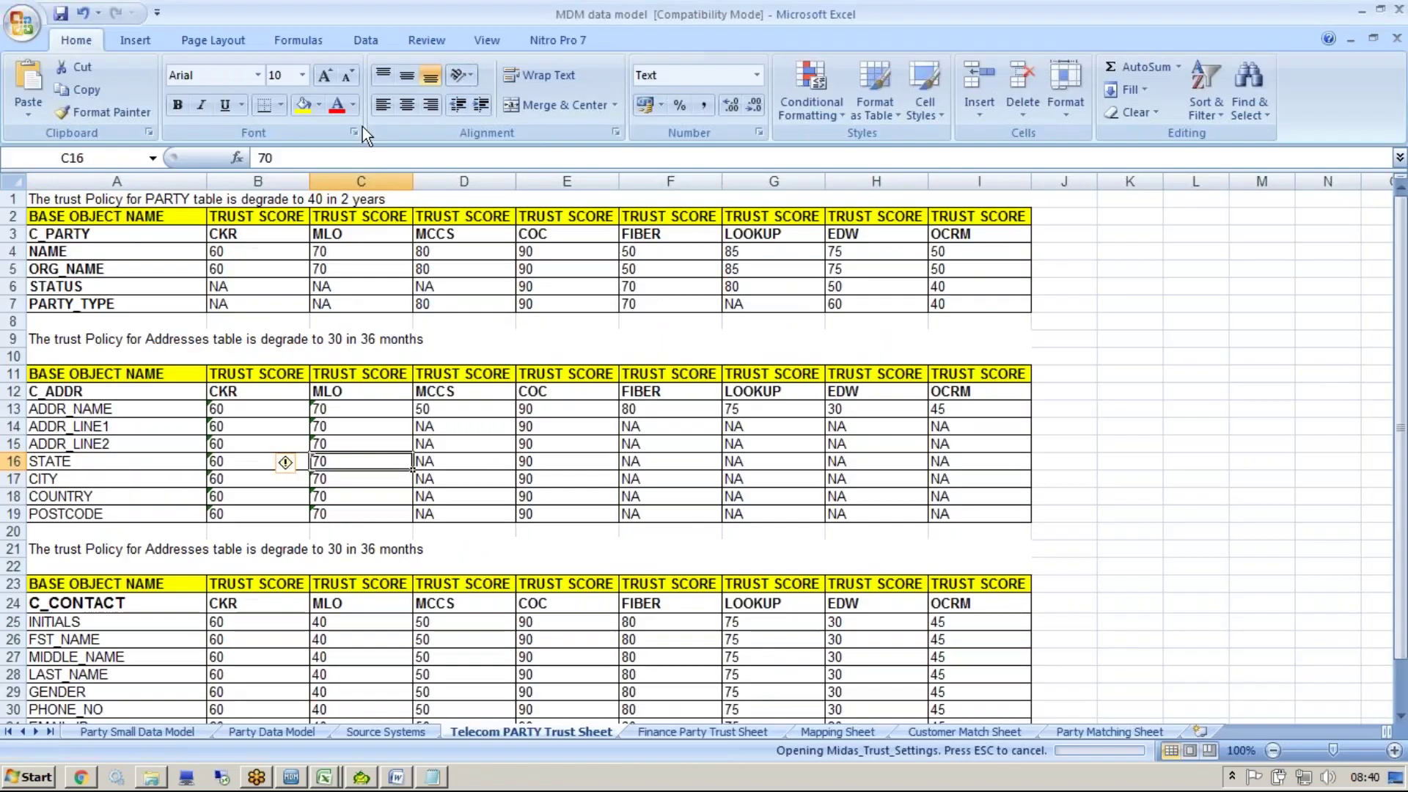
# Filter the TABLE_NAME column to show only C_PARTY rows
pyautogui.click(349, 301)
pyautogui.click(198, 284)
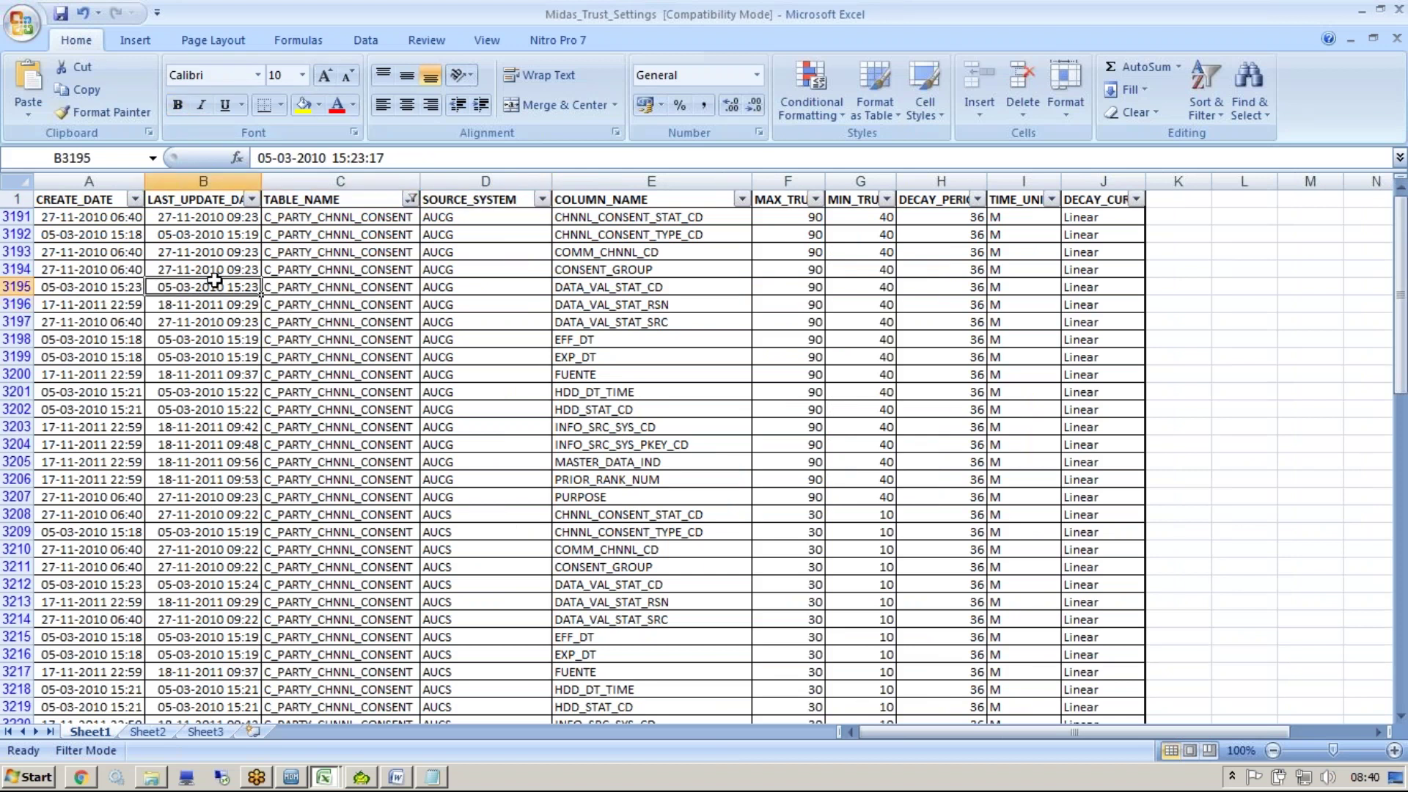
pyautogui.press('Left')
pyautogui.click(254, 371)
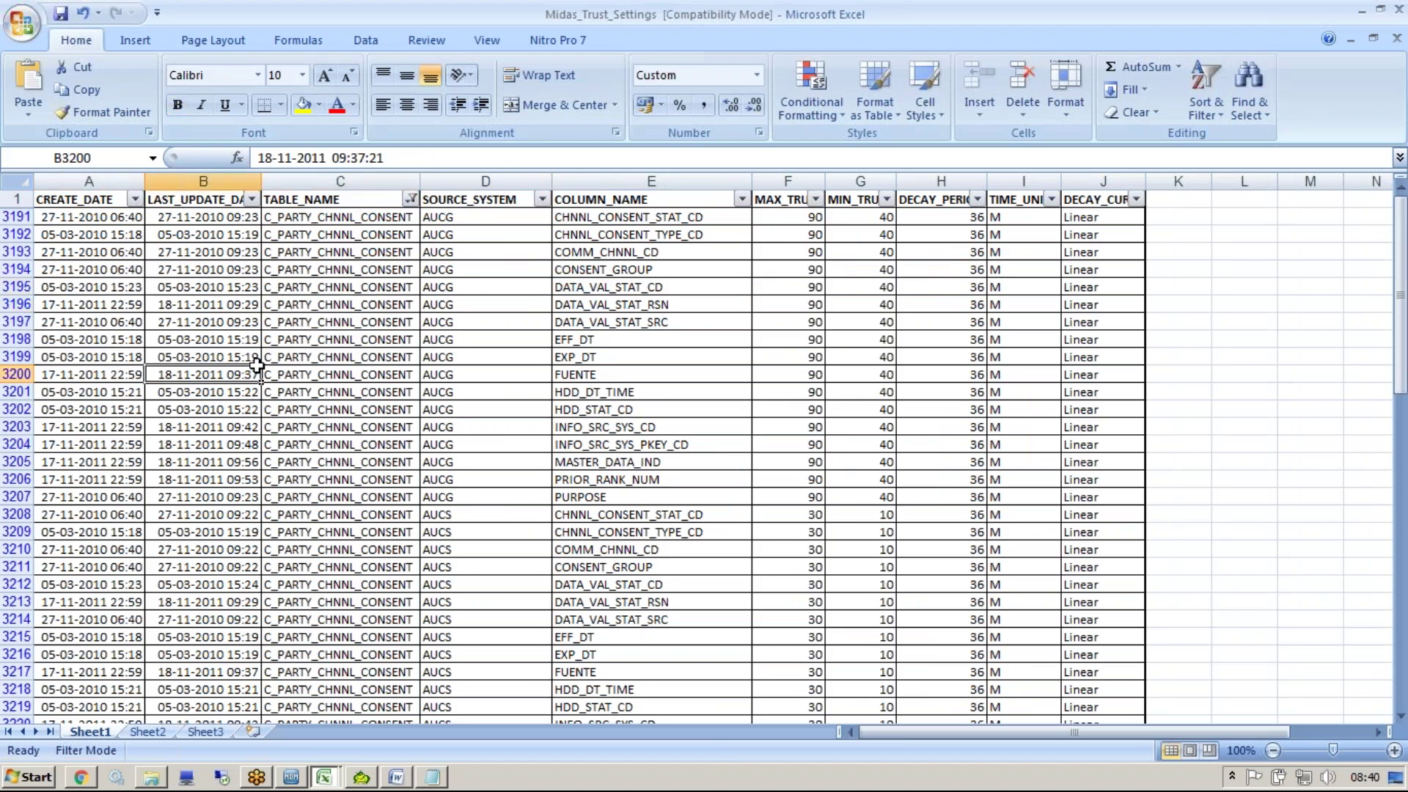
pyautogui.click(278, 337)
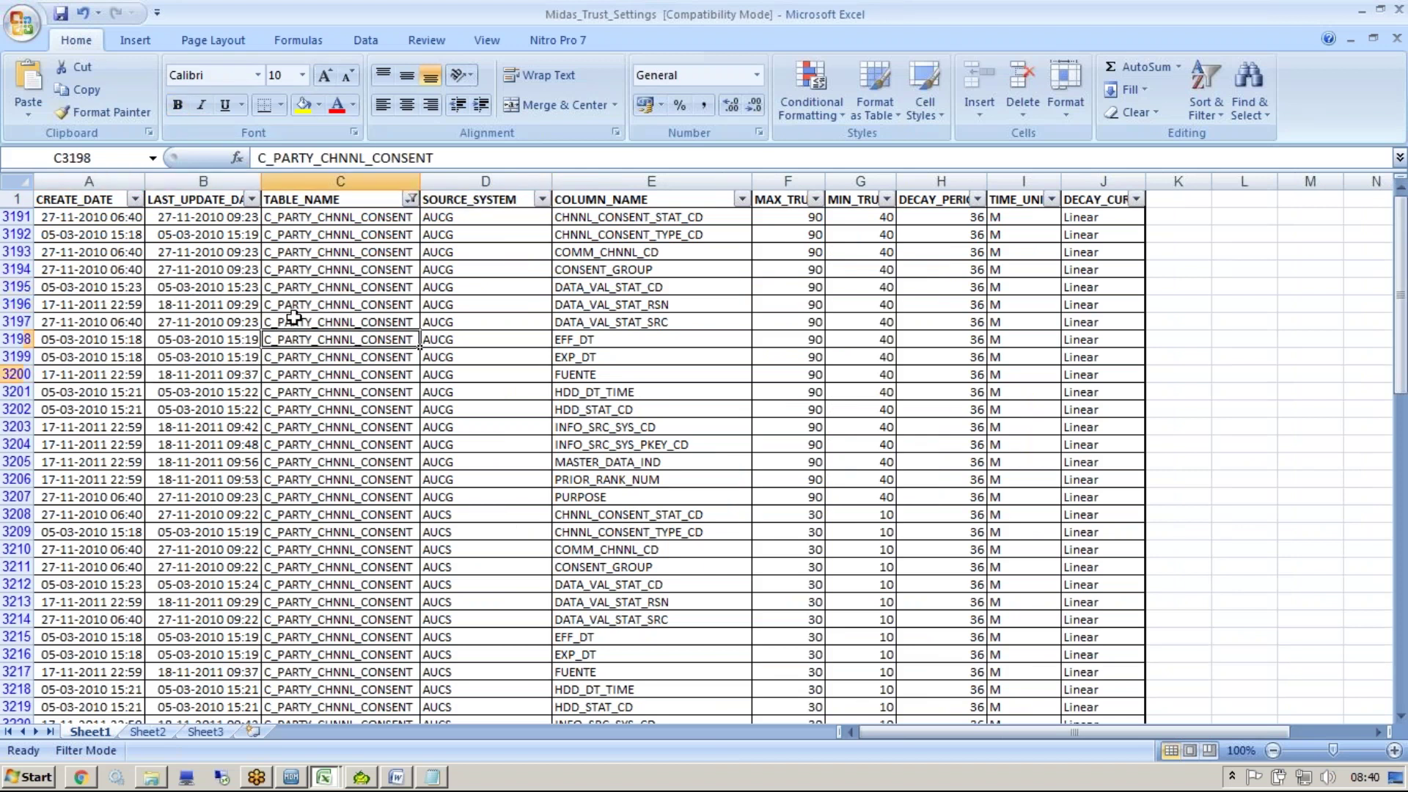
pyautogui.click(409, 199)
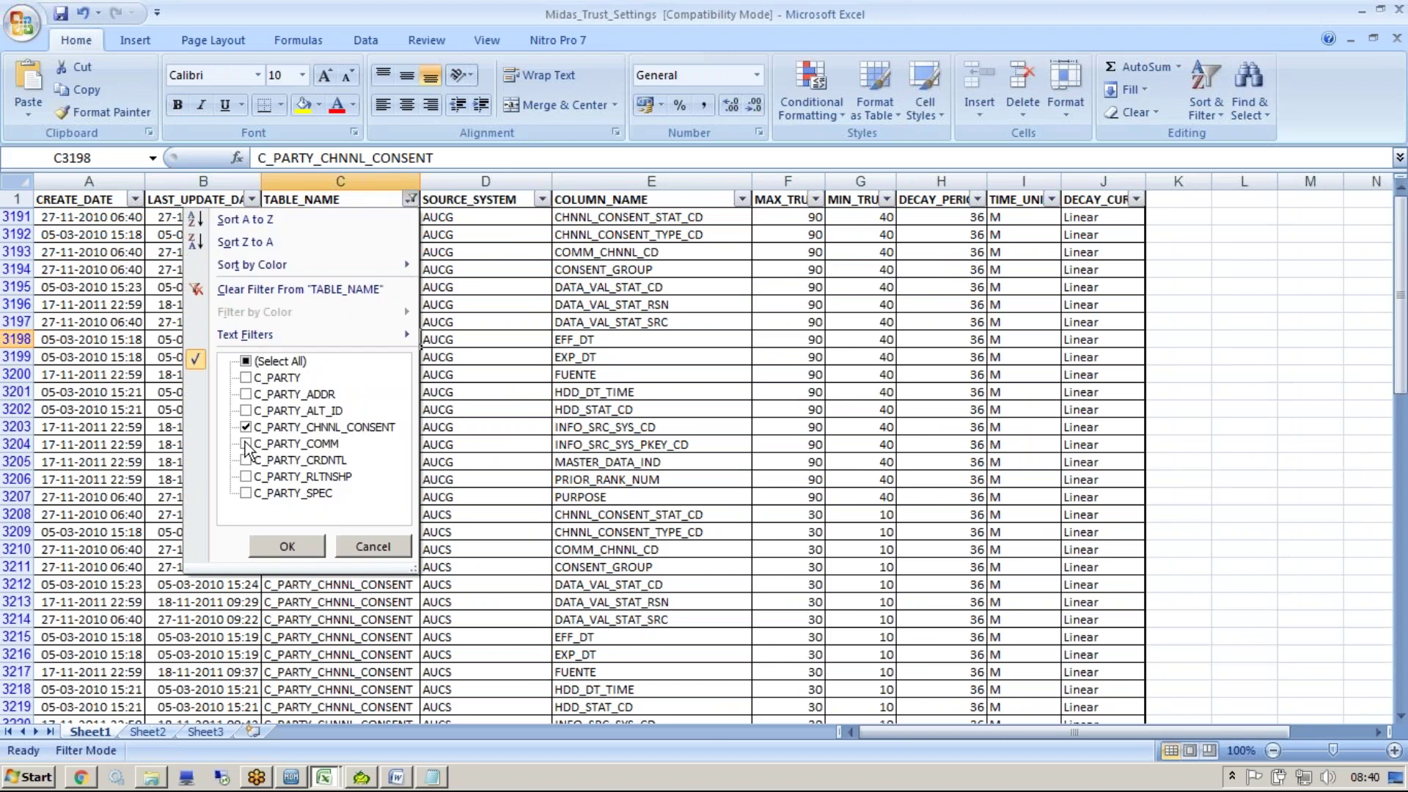
pyautogui.click(247, 377)
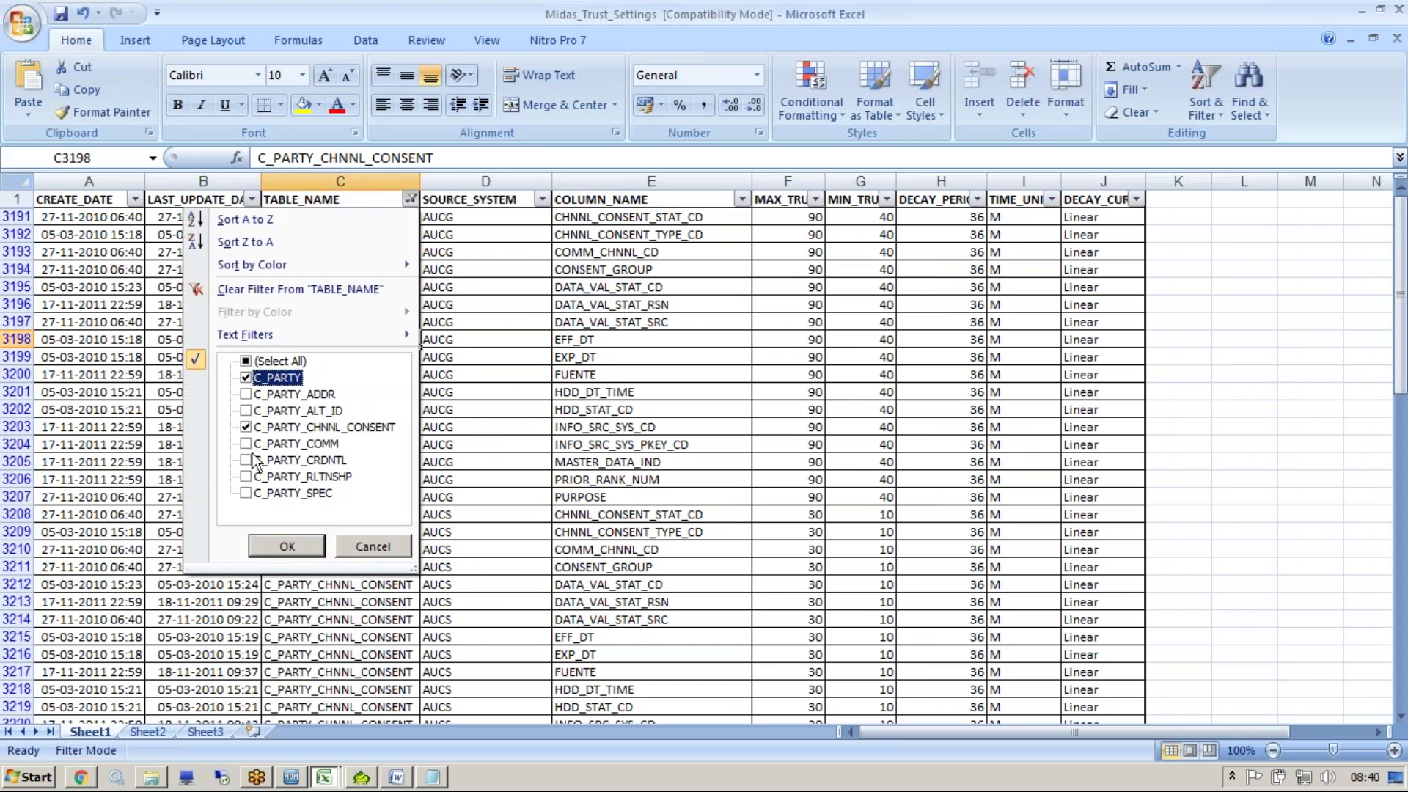
pyautogui.click(247, 427)
pyautogui.click(287, 546)
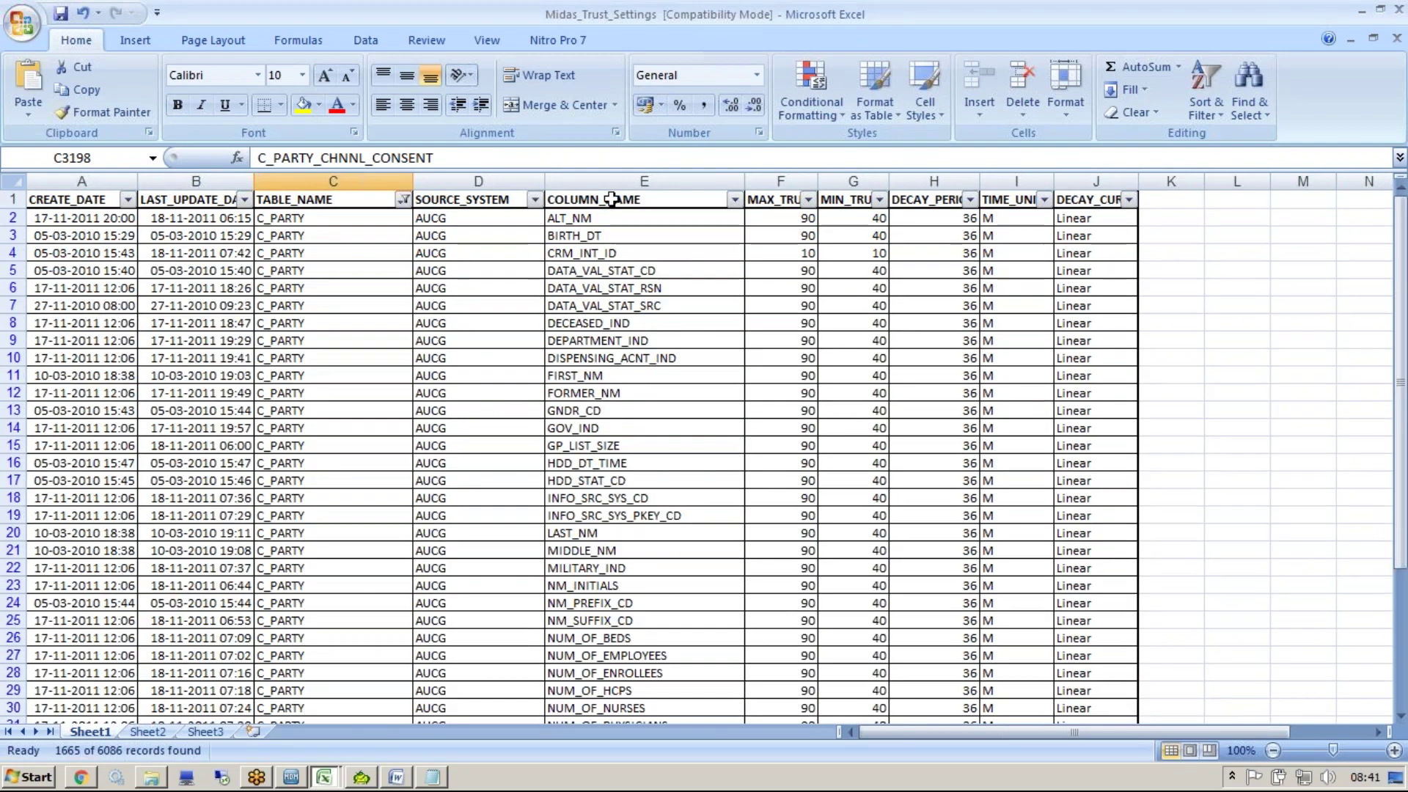
# Filter the COLUMN_NAME column down to only the BIRTH_DT rows
pyautogui.click(735, 199)
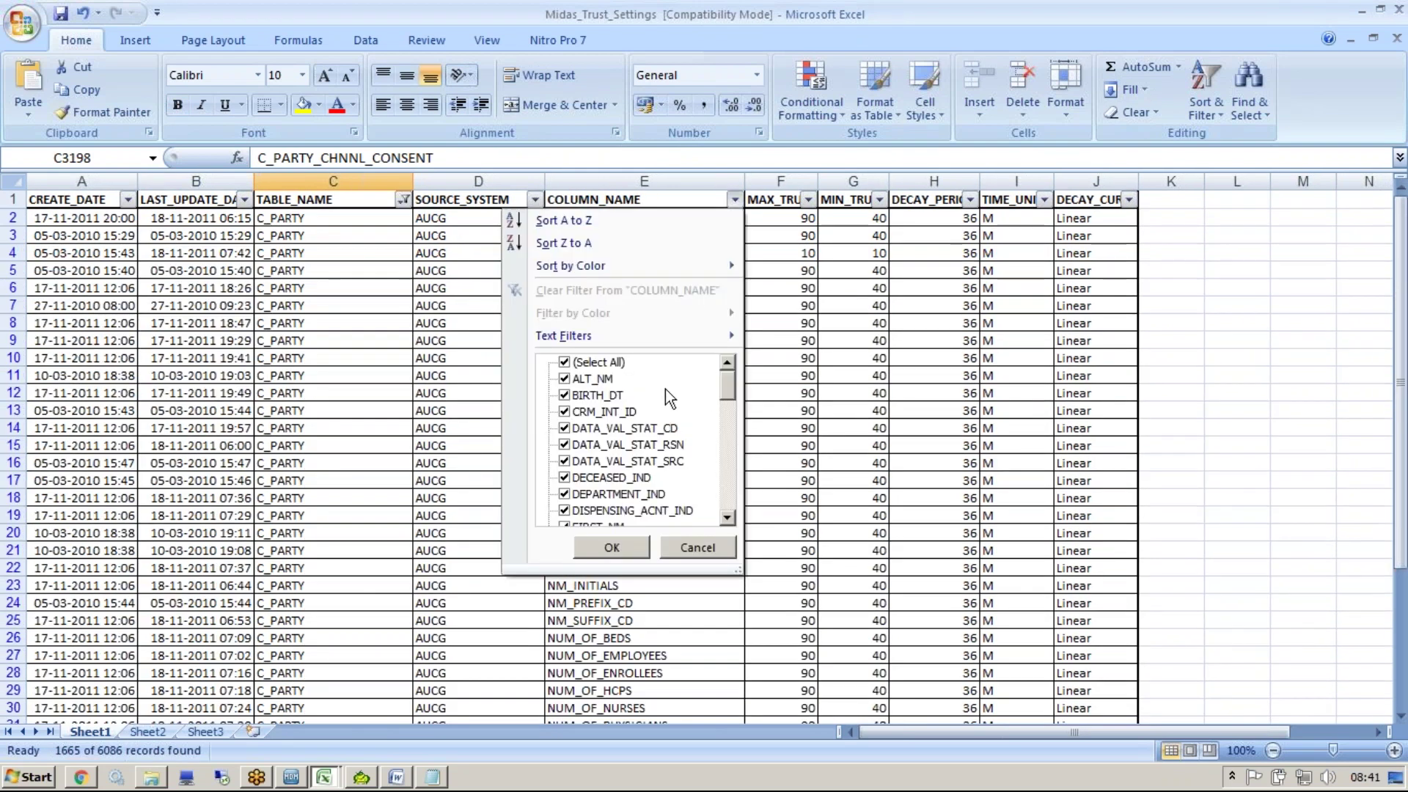
pyautogui.click(570, 362)
pyautogui.press('space')
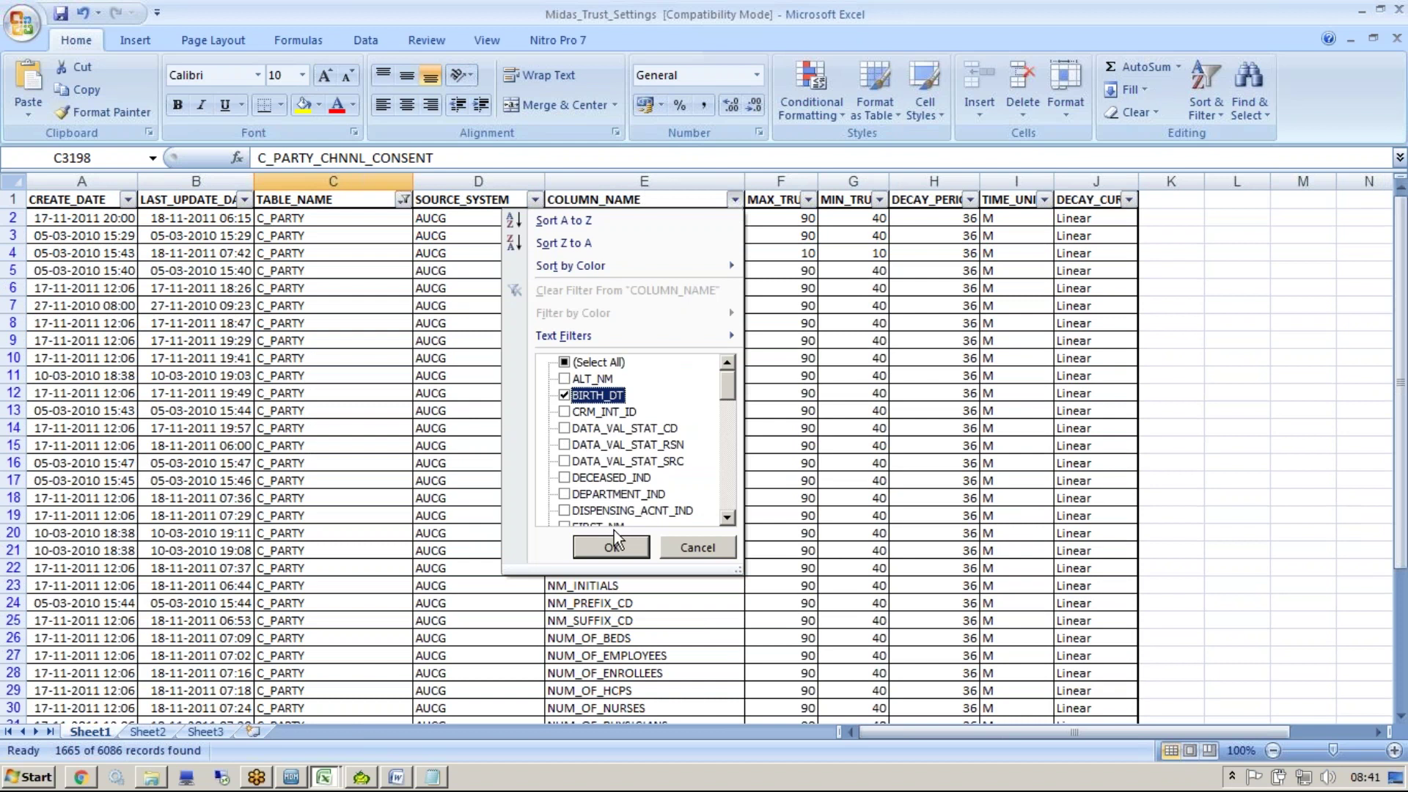
pyautogui.click(611, 548)
pyautogui.click(646, 339)
# Compare BIRTH_DT maximum trust by source: AUCG 90, AUCS 30, AUOL 50
pyautogui.moveTo(467, 220); pyautogui.dragTo(464, 430)
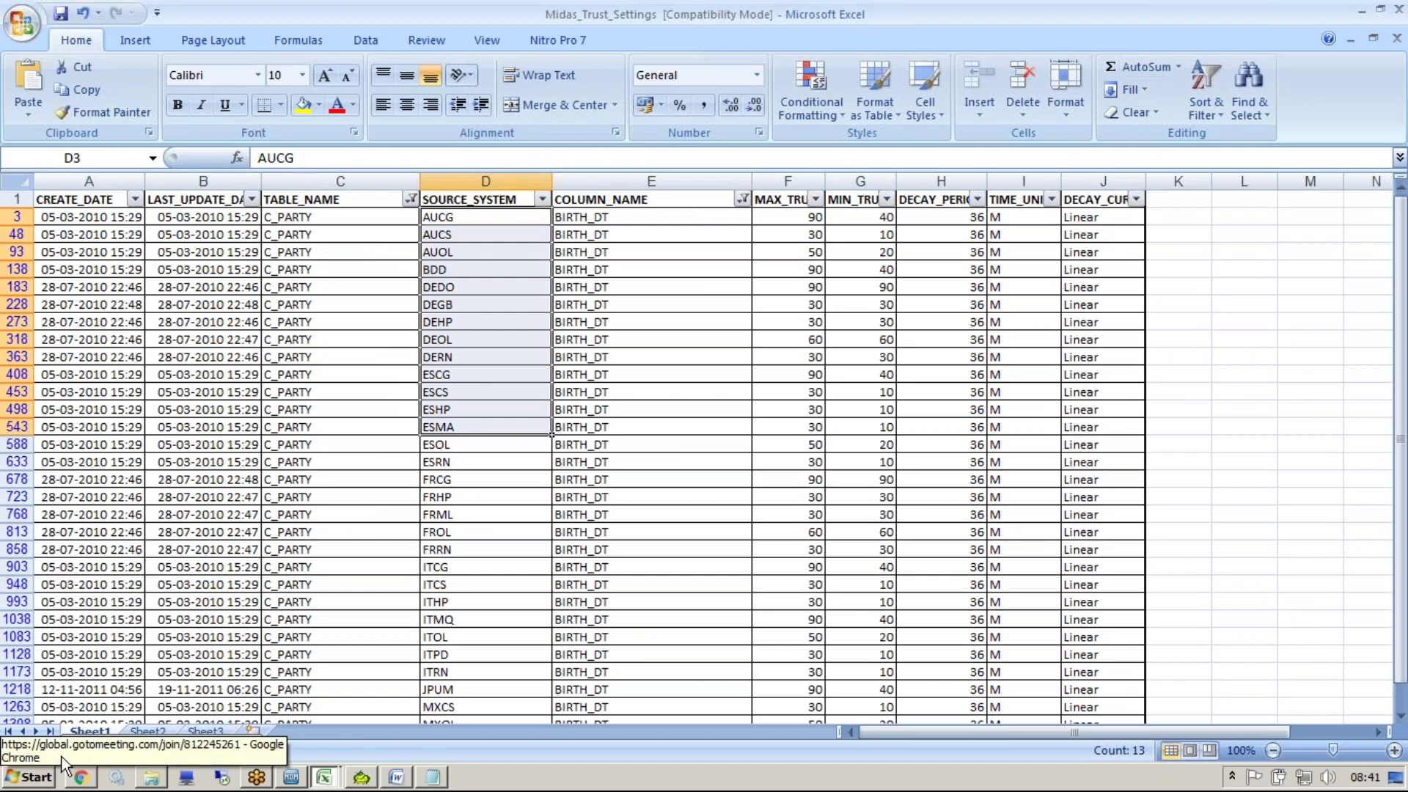
pyautogui.click(447, 530)
pyautogui.click(464, 220)
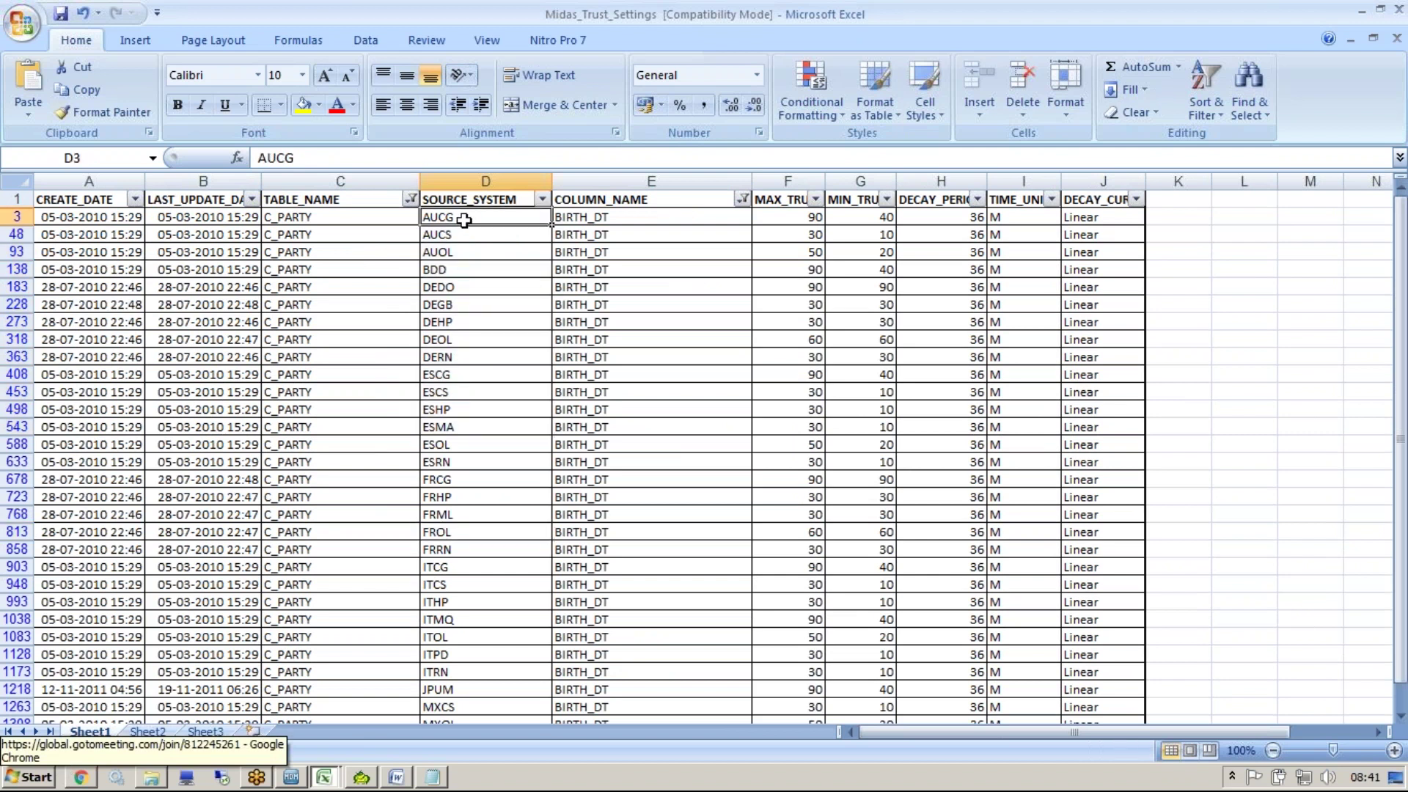
pyautogui.click(804, 217)
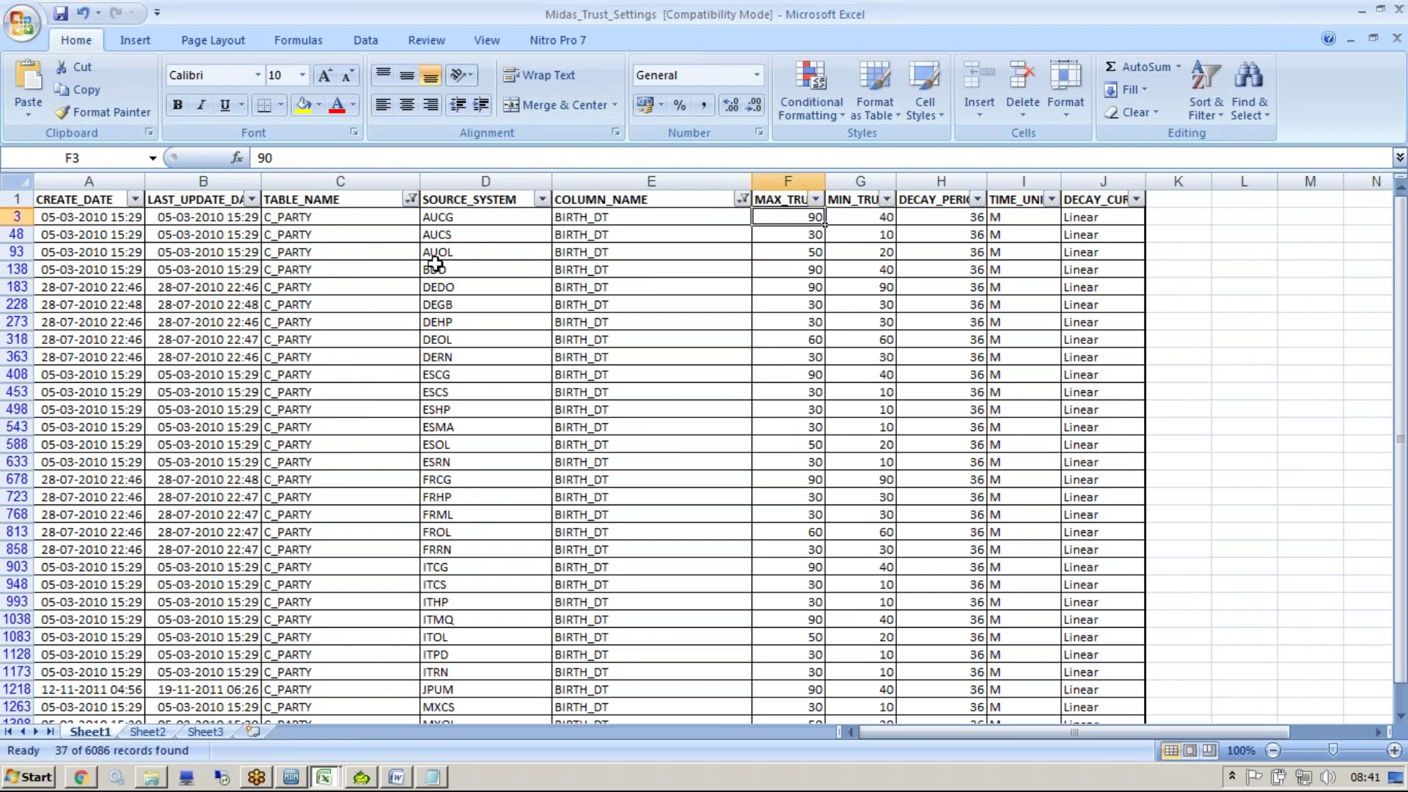
pyautogui.click(443, 234)
pyautogui.click(818, 231)
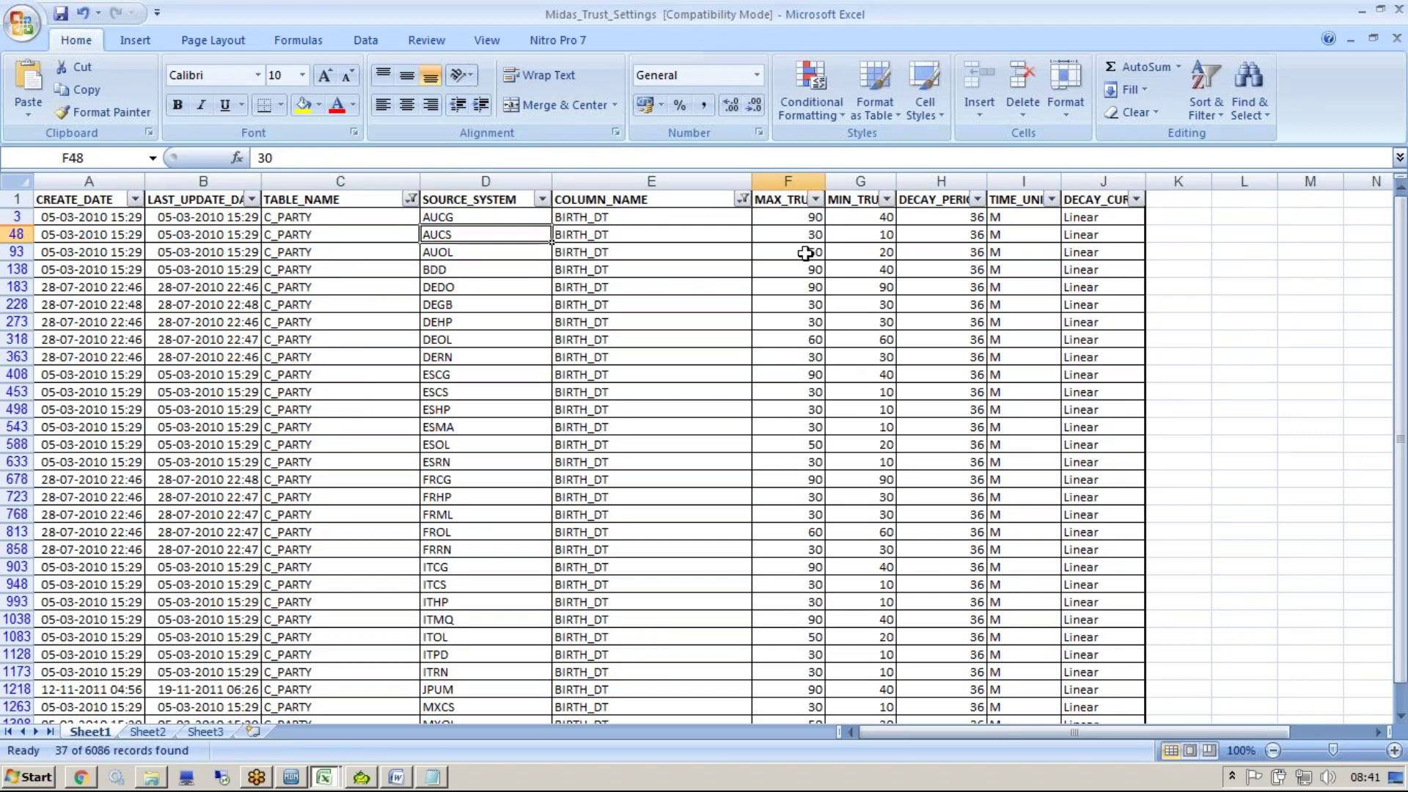
pyautogui.click(509, 253)
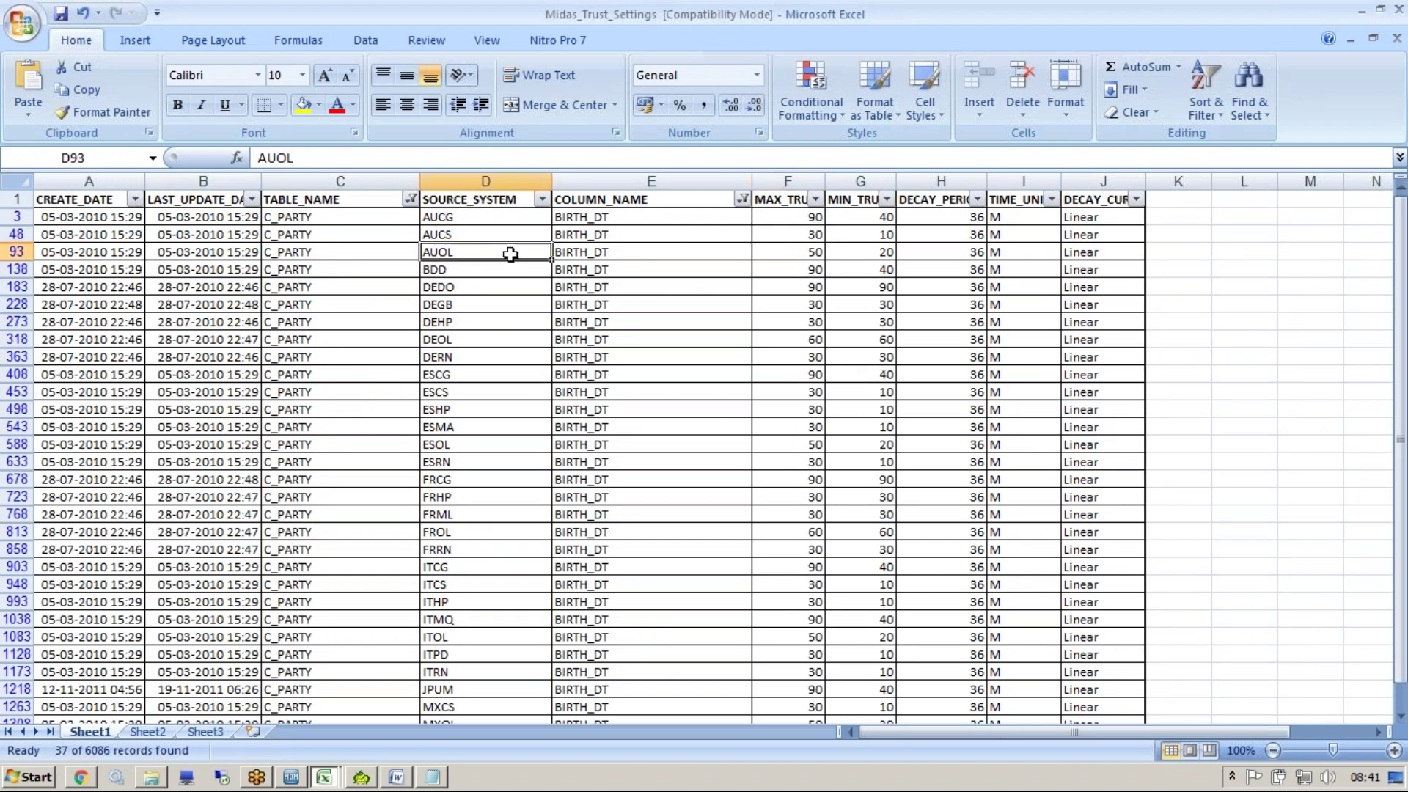
pyautogui.click(810, 250)
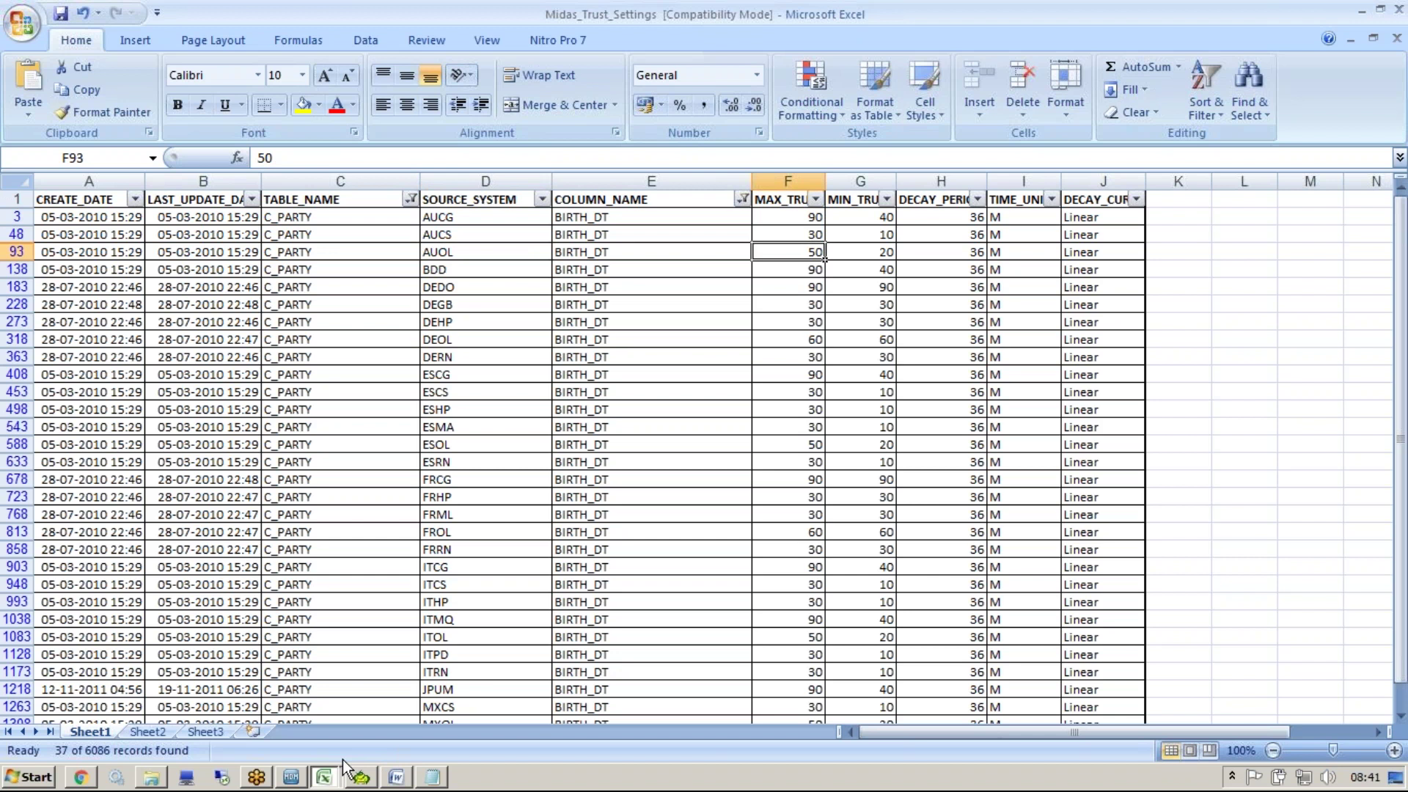
pyautogui.hotkey('alt', 'Tab')
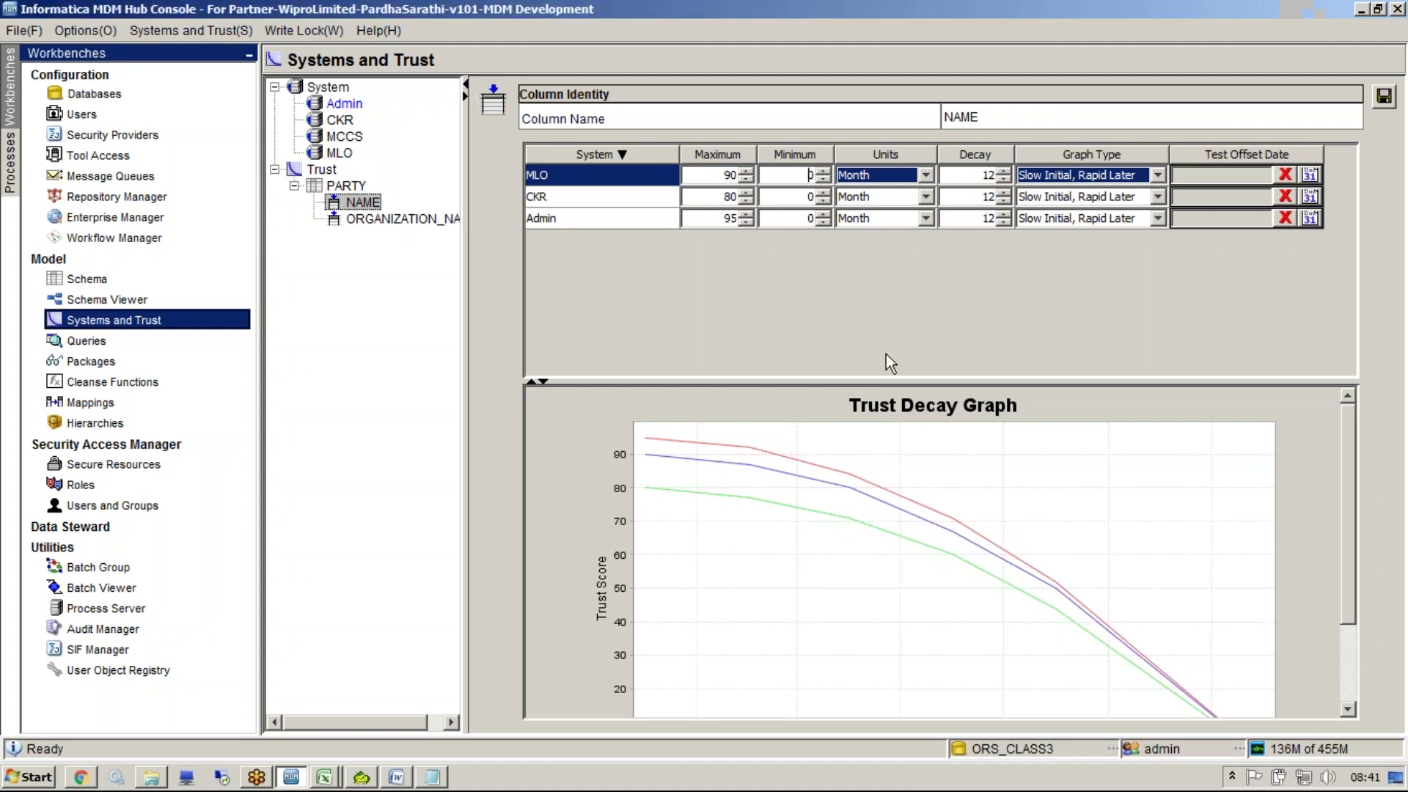
# After reviewing MLO, CKR and Admin NAME trust, bring up Toad's Schema Browser
pyautogui.click(359, 779)
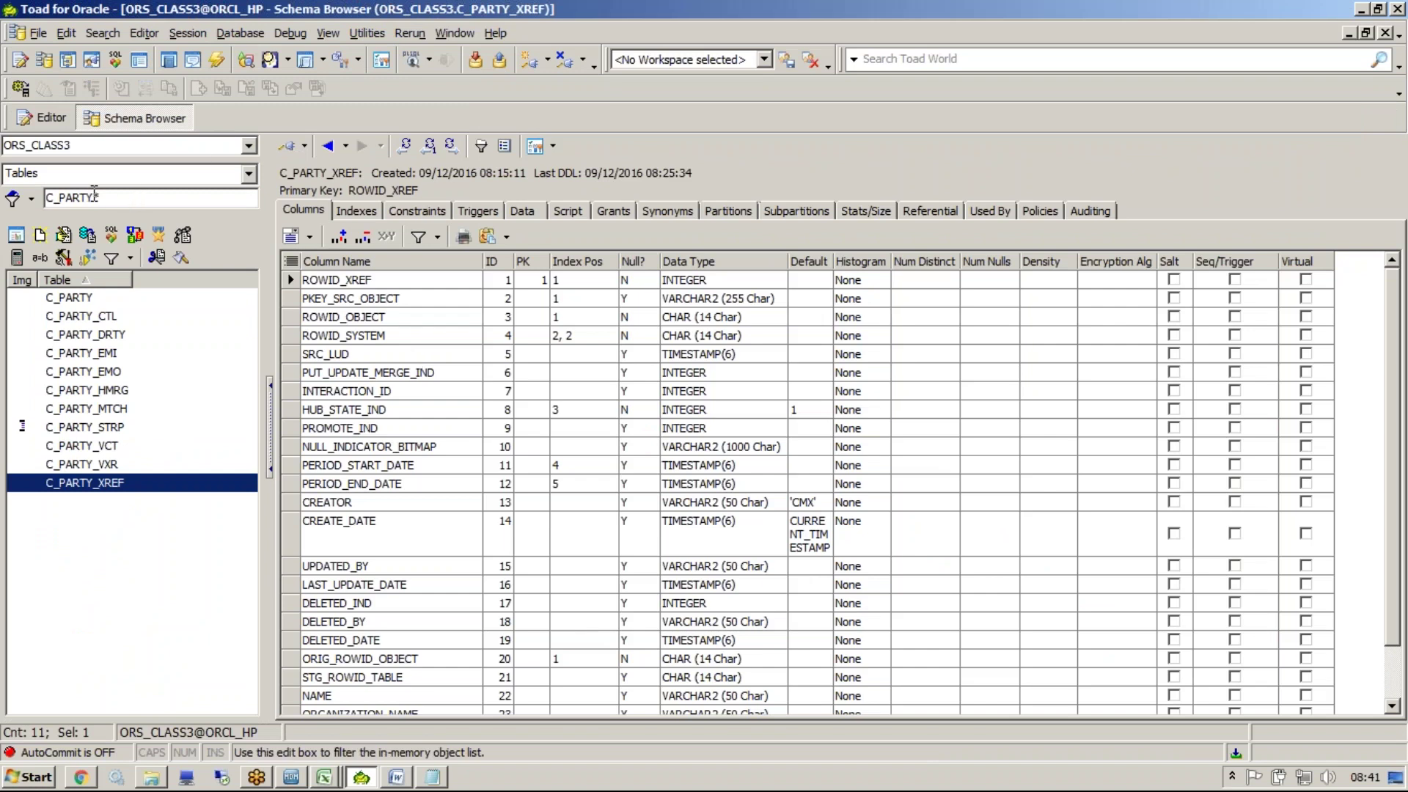
# Filter the Schema Browser table list to C_REPOS_SYS_COL
pyautogui.moveTo(95, 196); pyautogui.dragTo(63, 190)
pyautogui.write('REPOS+S')
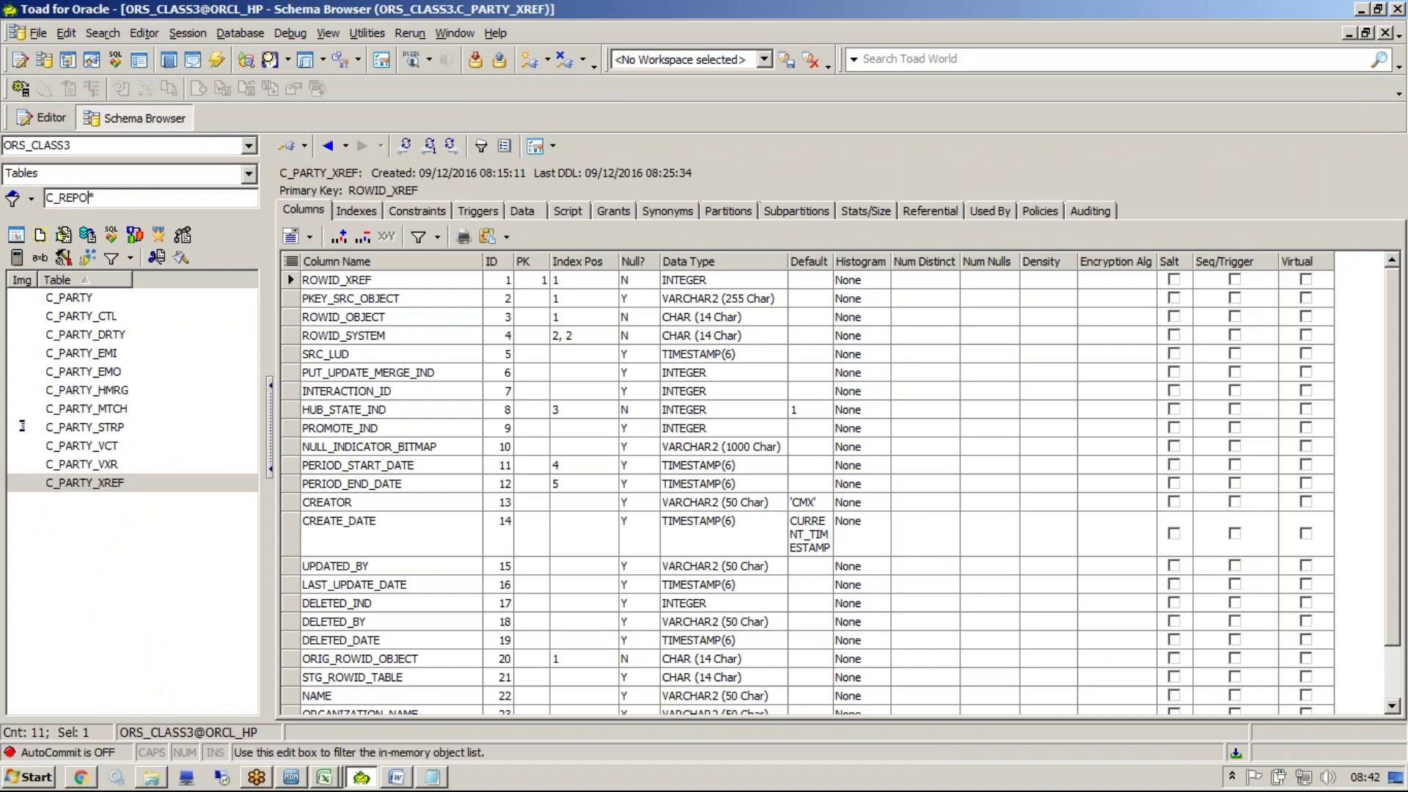
pyautogui.press('BackSpace')
pyautogui.press('BackSpace')
pyautogui.write('_SYS_COL')
pyautogui.press('Return')
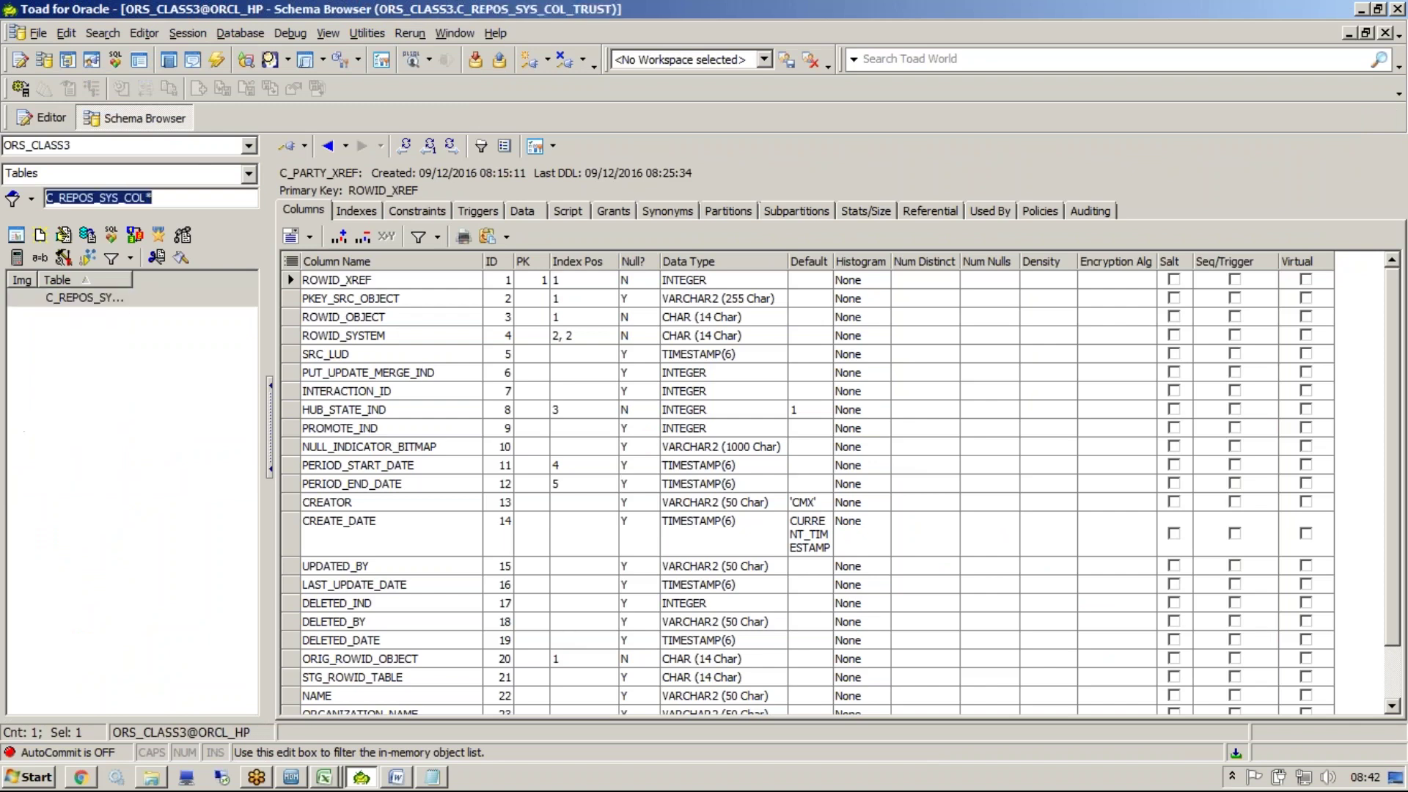
# Show the data of C_REPOS_SYS_COL_TRUST, six trust rows all at 0
pyautogui.click(113, 298)
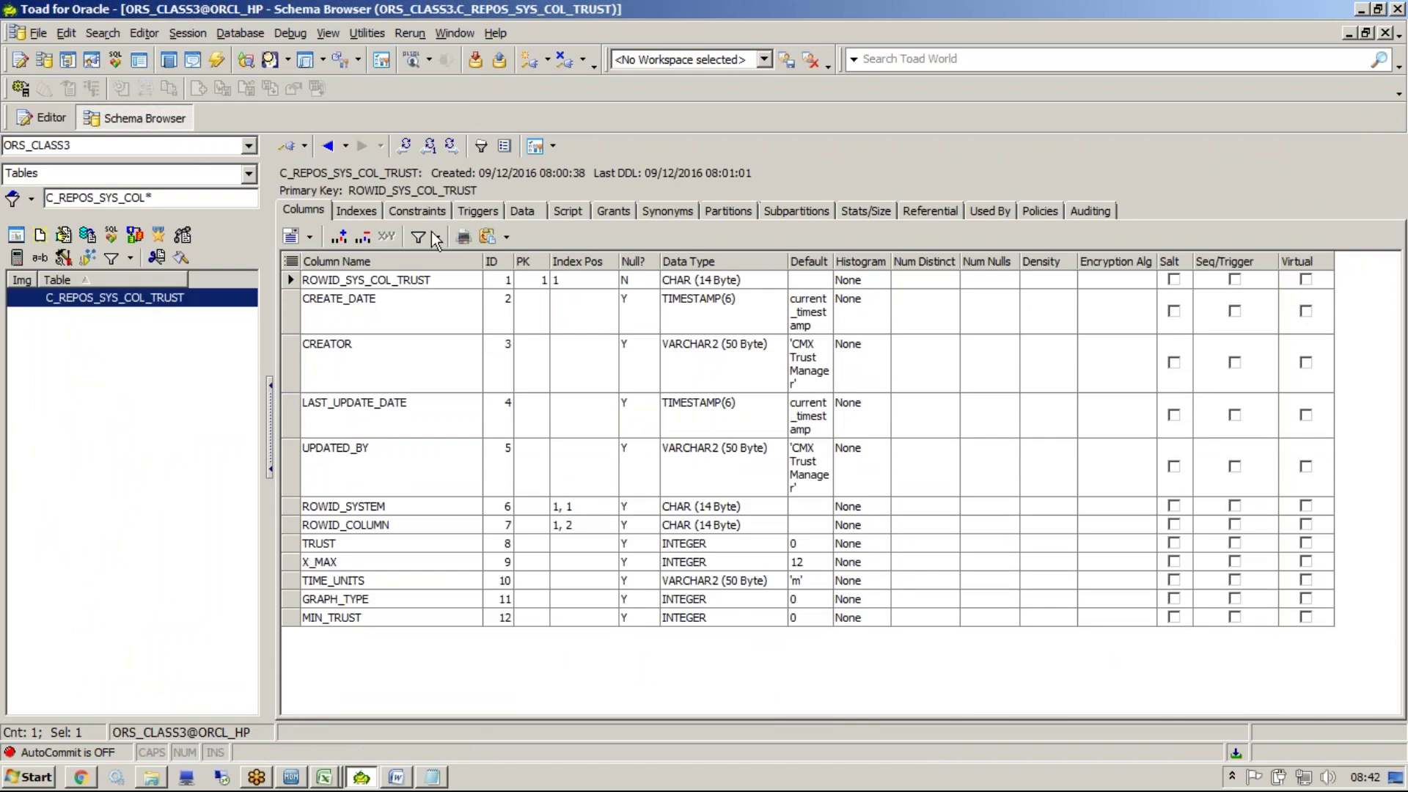
pyautogui.click(524, 211)
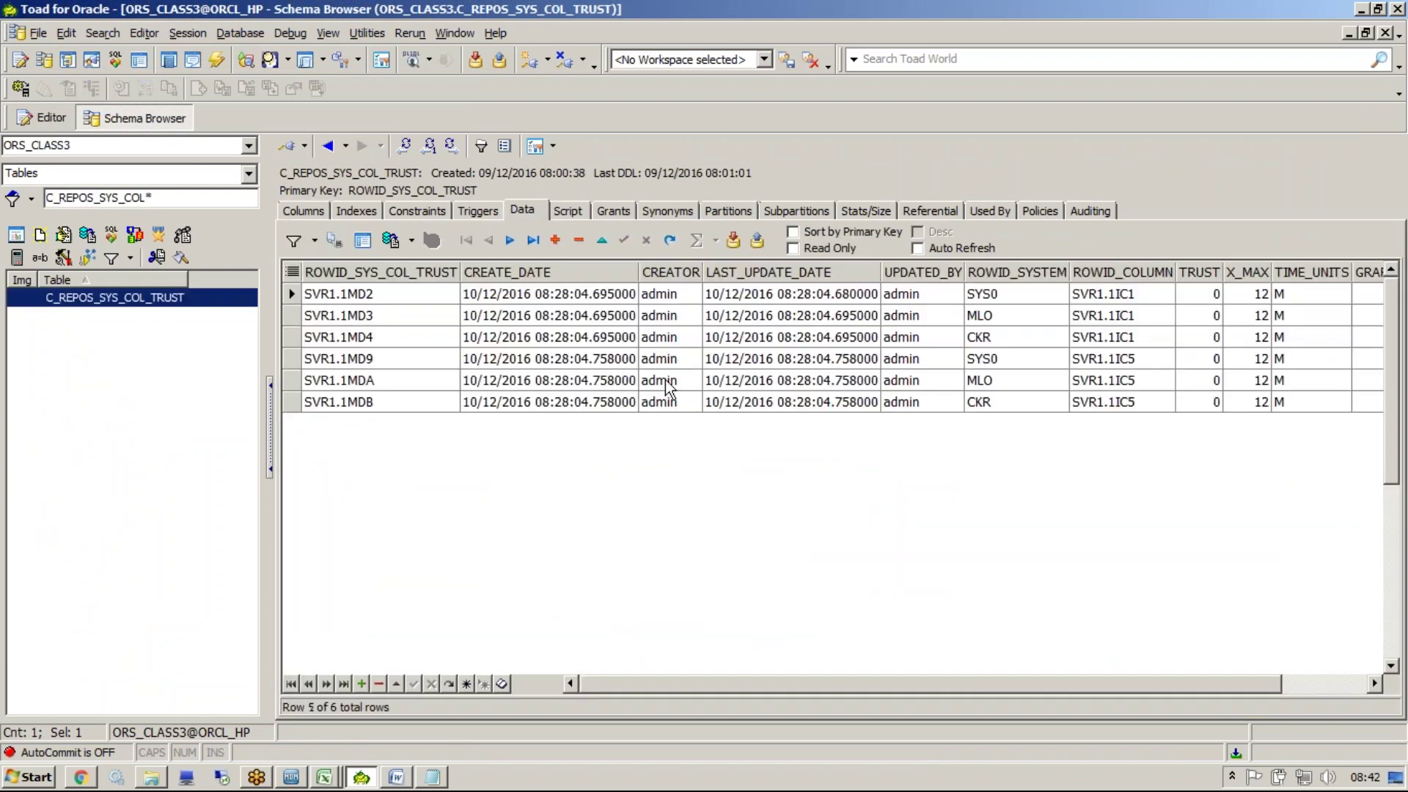
pyautogui.click(660, 380)
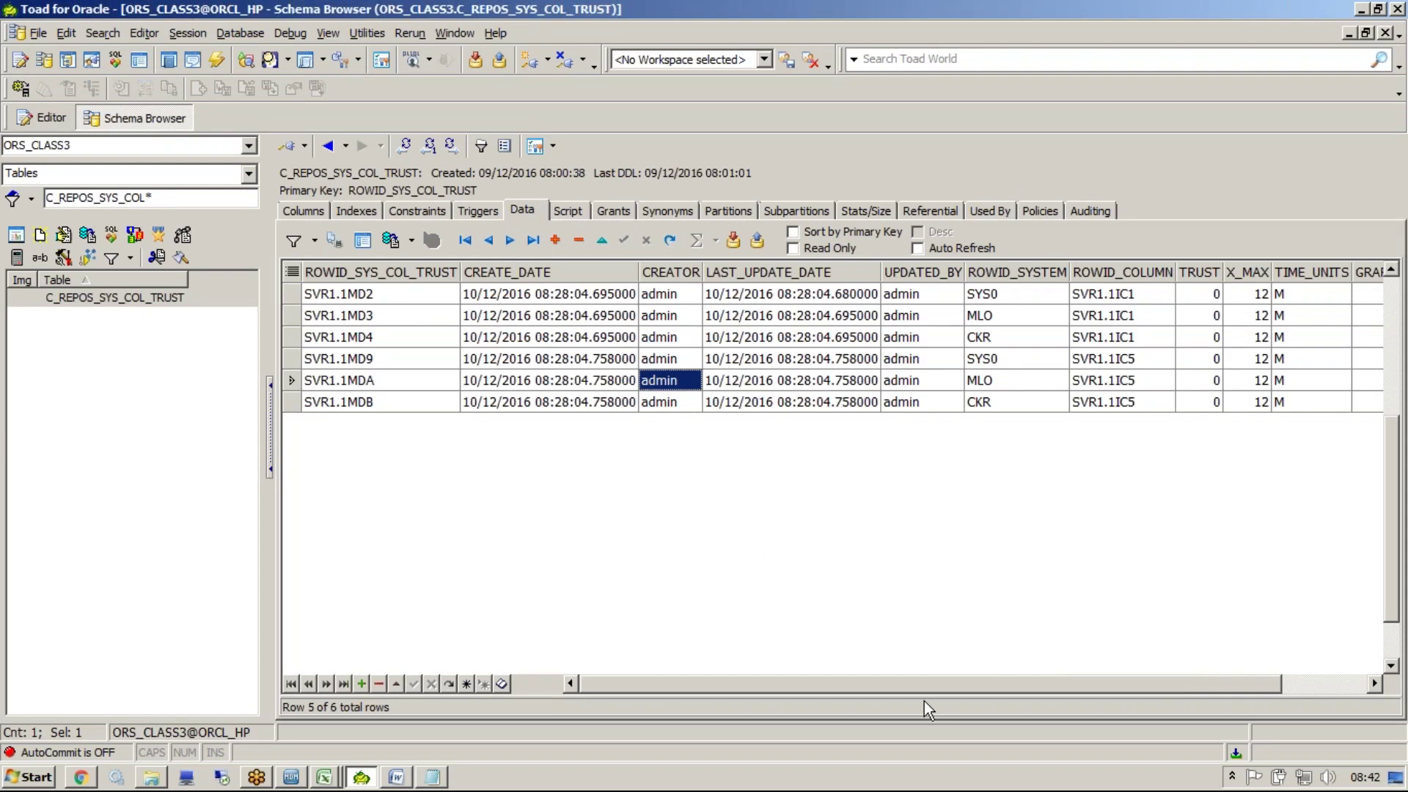
pyautogui.moveTo(910, 687); pyautogui.dragTo(1160, 672)
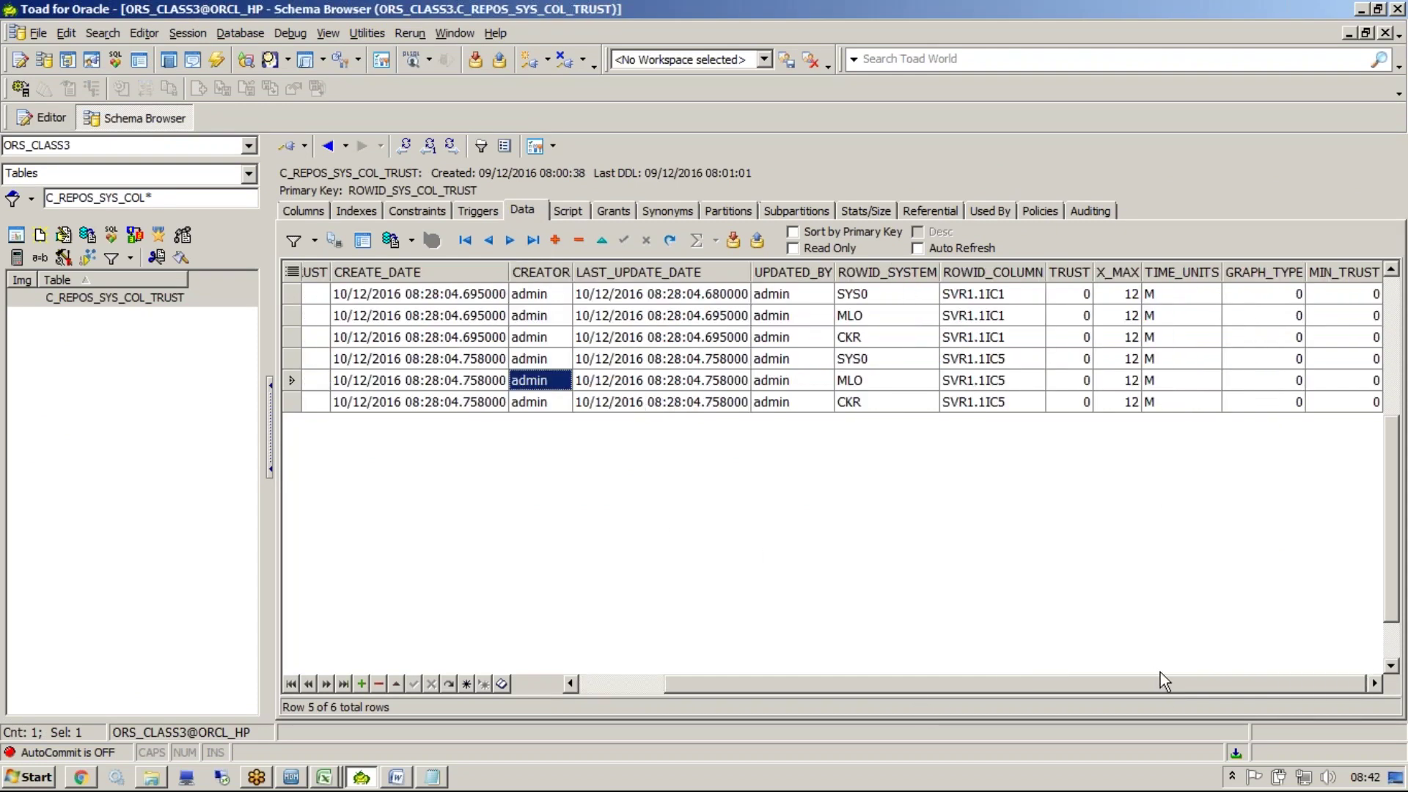
pyautogui.hotkey('alt', 'Tab')
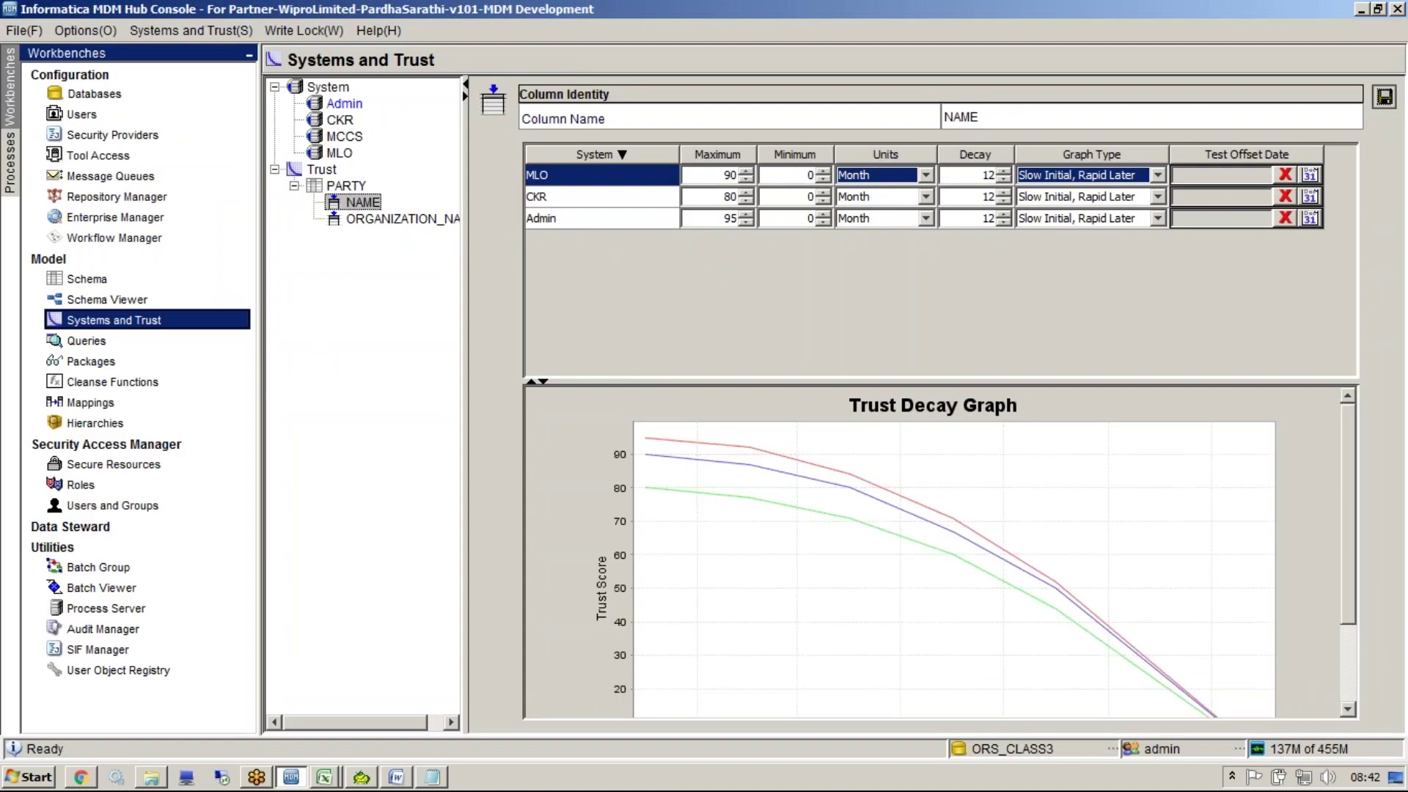
# Save the NAME trust and refresh Toad to show TRUST 95, 90, 80
pyautogui.click(1385, 98)
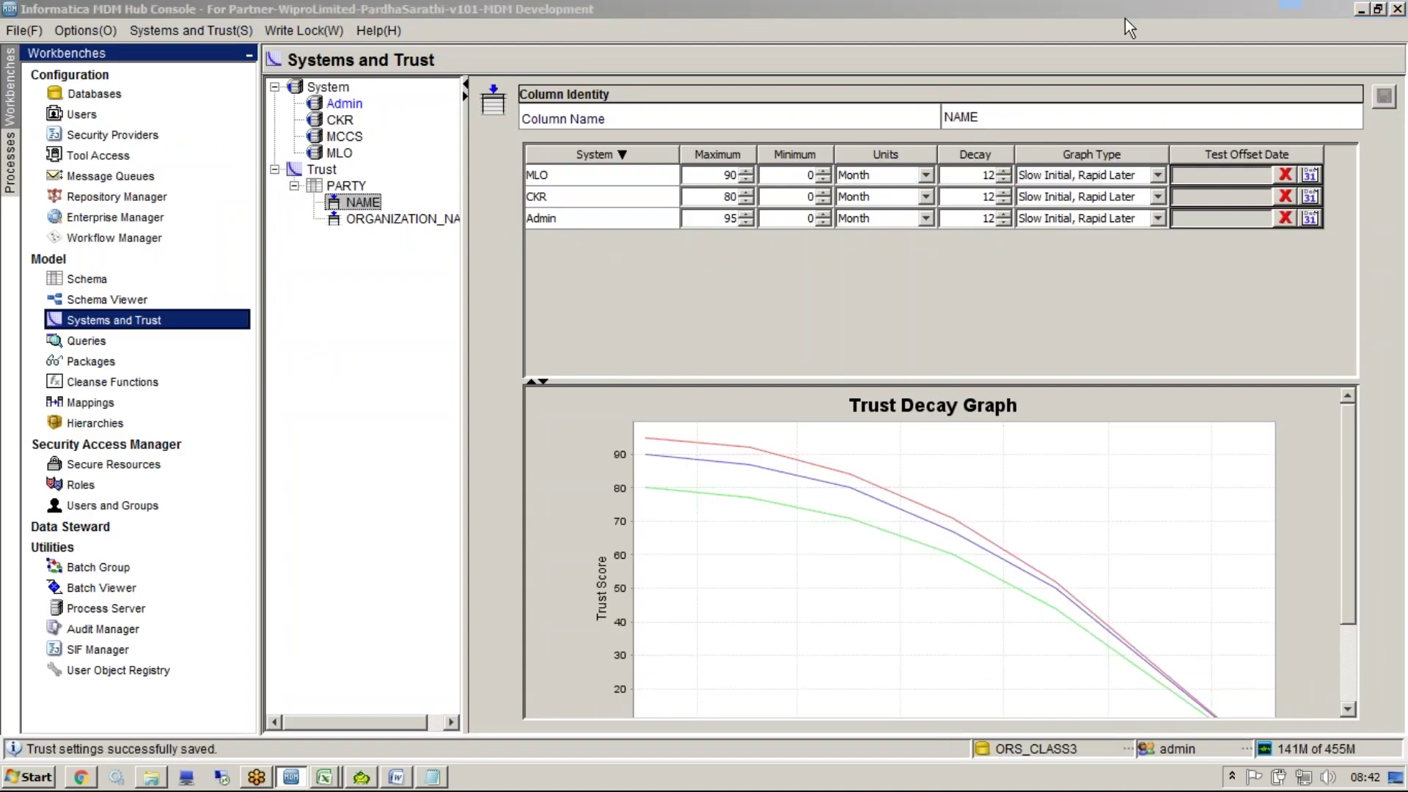
pyautogui.hotkey('alt', 'Tab')
pyautogui.press('F5')
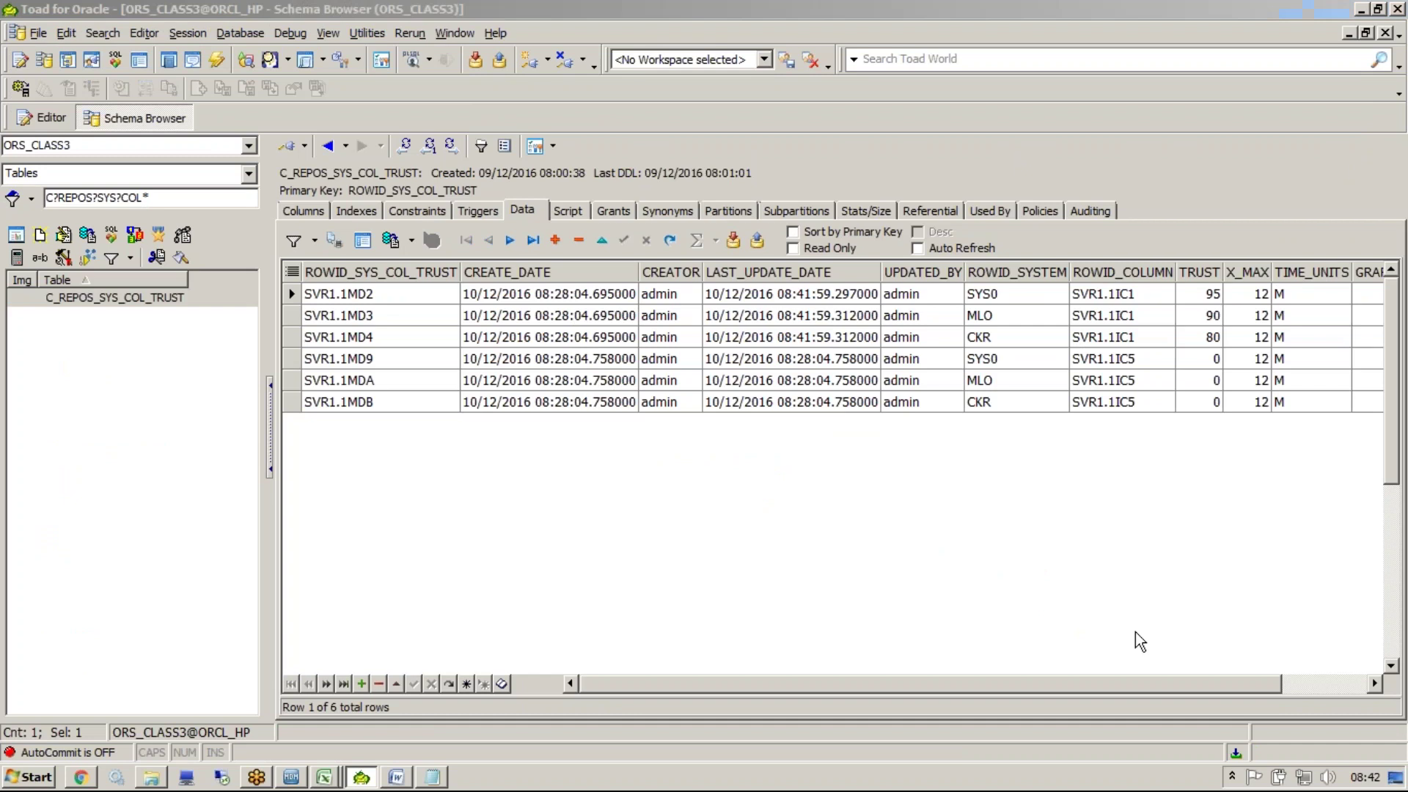
pyautogui.moveTo(1212, 294); pyautogui.dragTo(1214, 339)
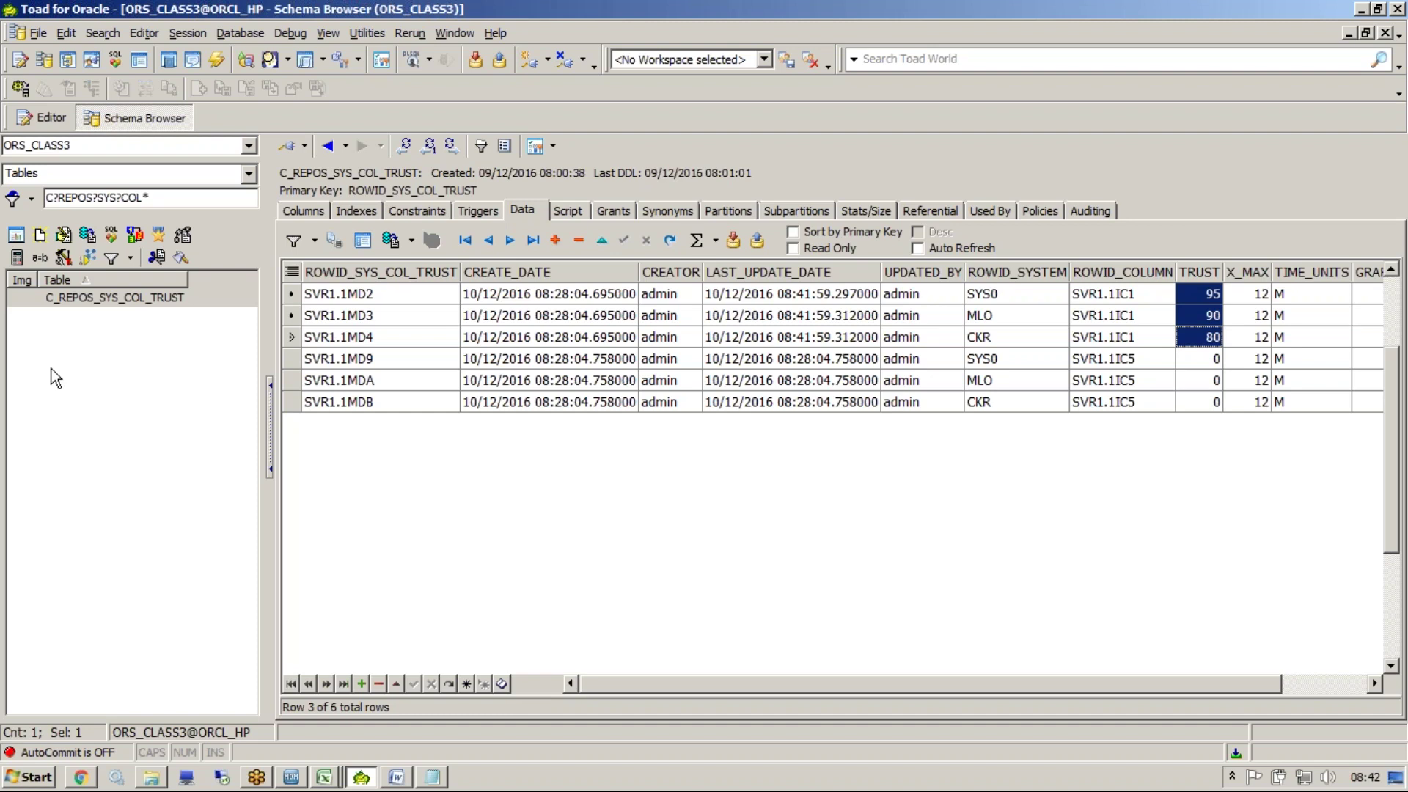
# Reselect the trust table in Toad, then select the CKR trust row in the Hub
pyautogui.click(86, 302)
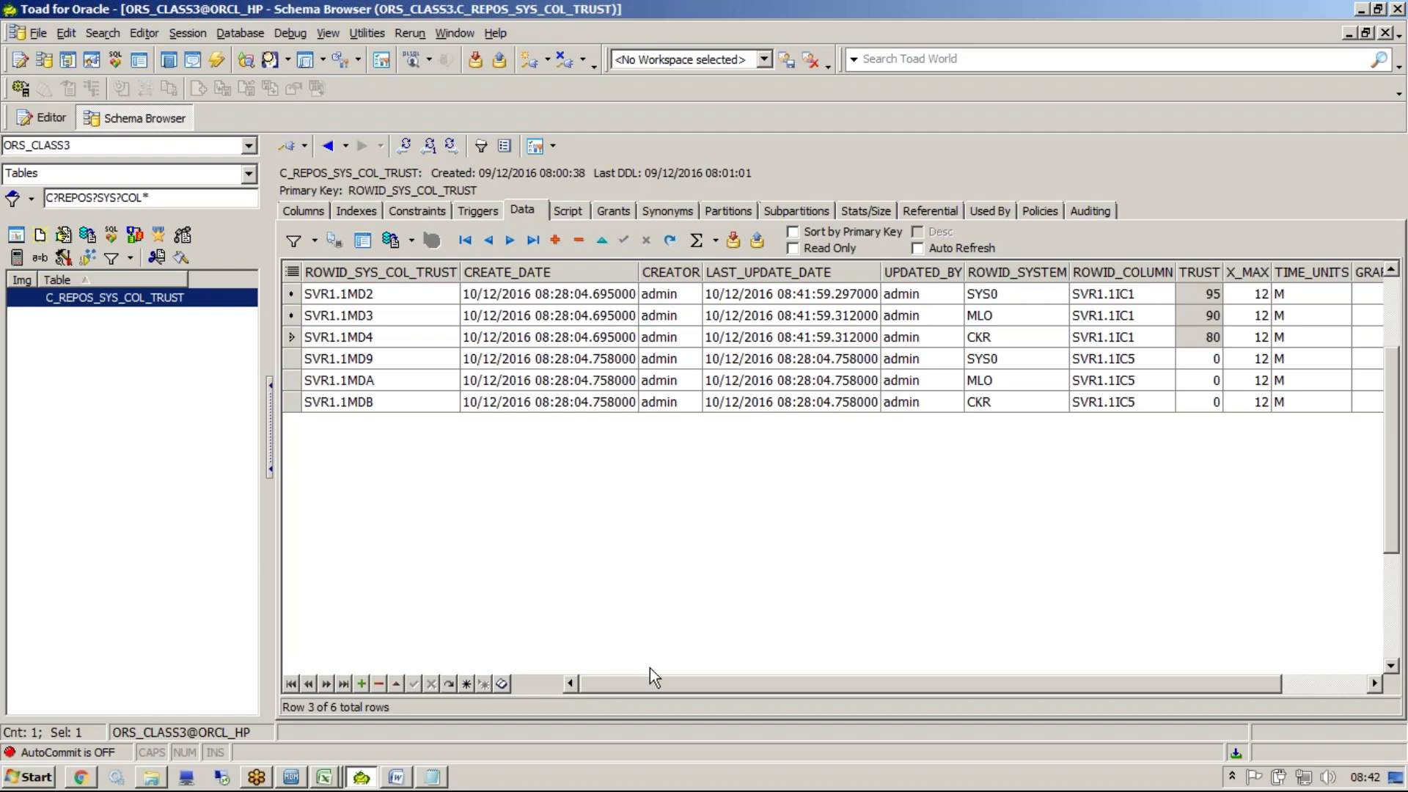
pyautogui.moveTo(653, 681); pyautogui.dragTo(620, 612)
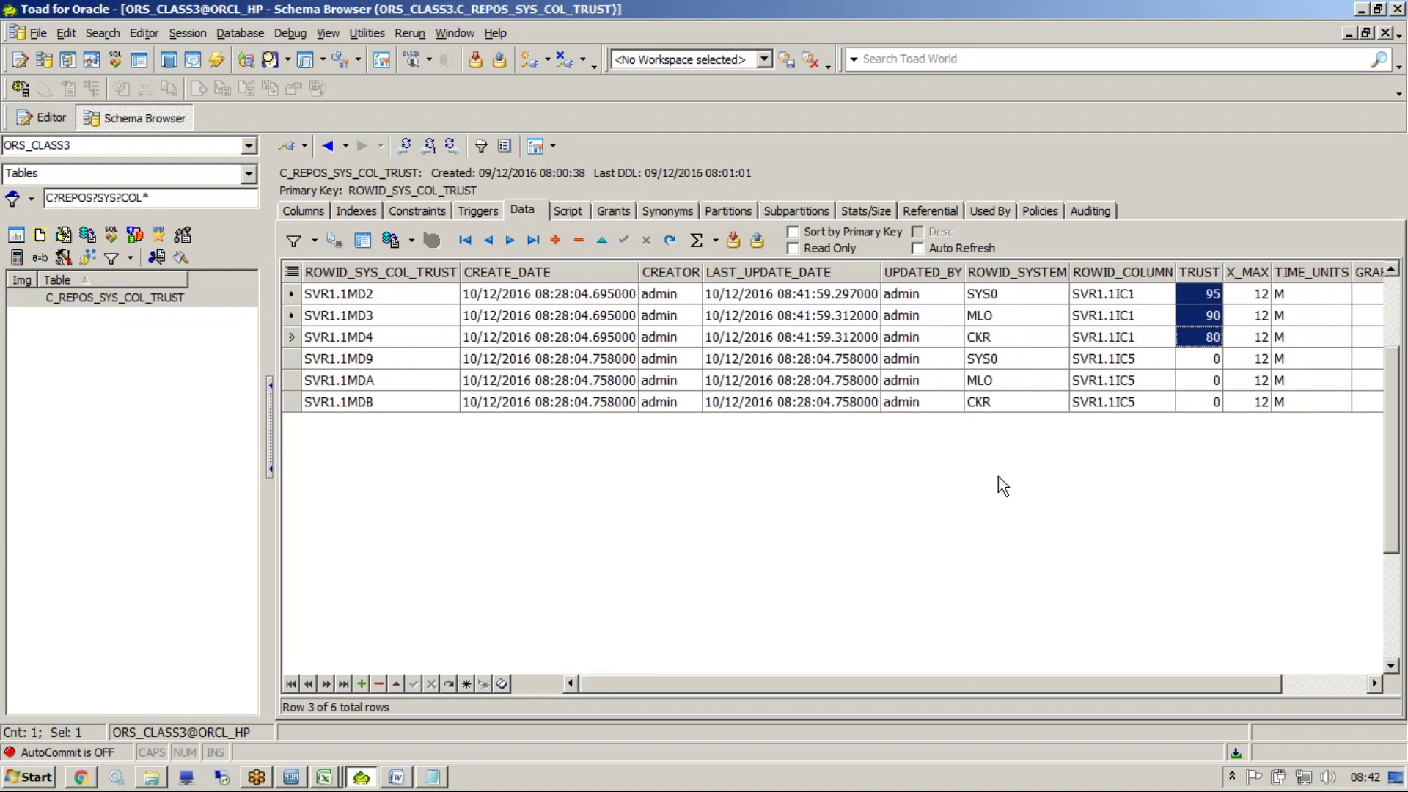
pyautogui.hotkey('alt', 'Tab')
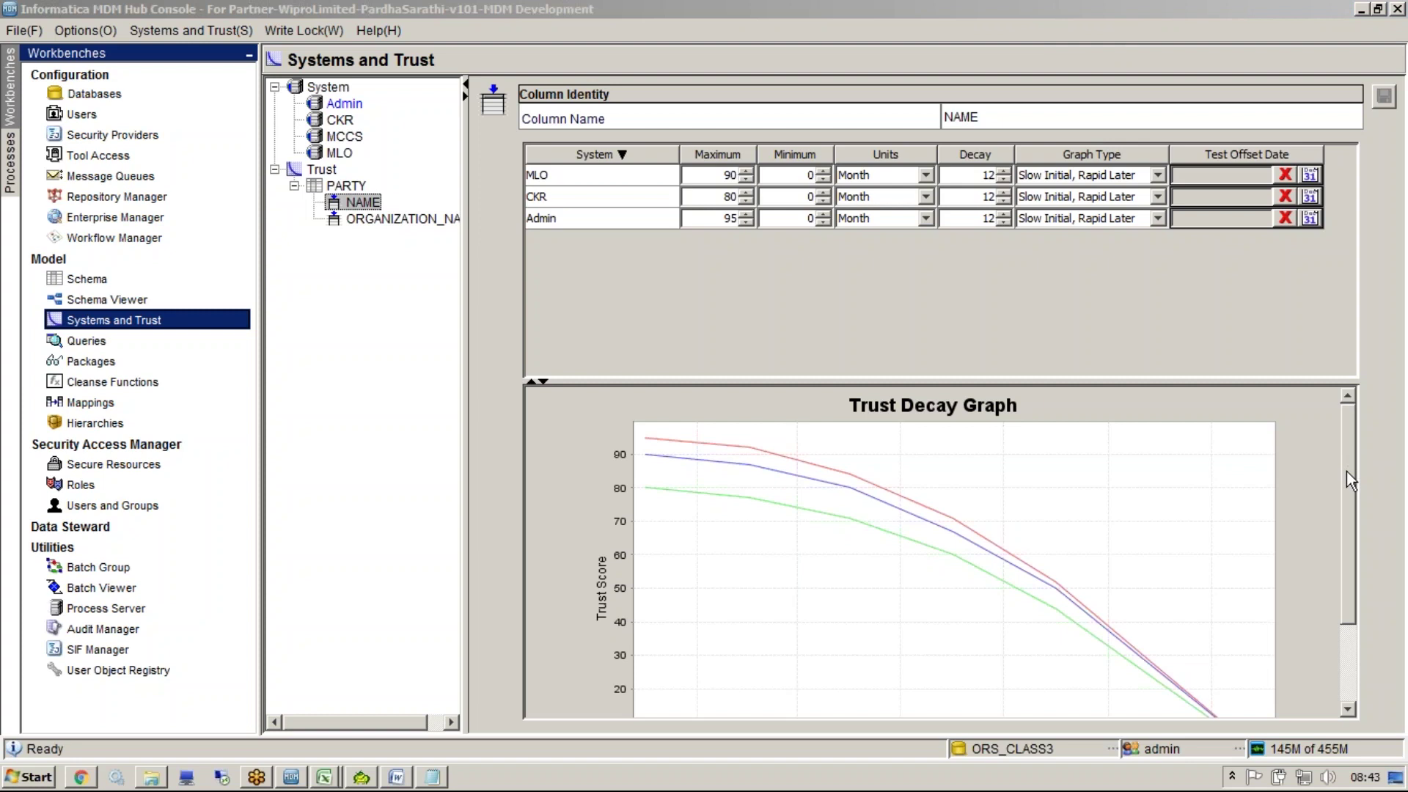
pyautogui.click(734, 251)
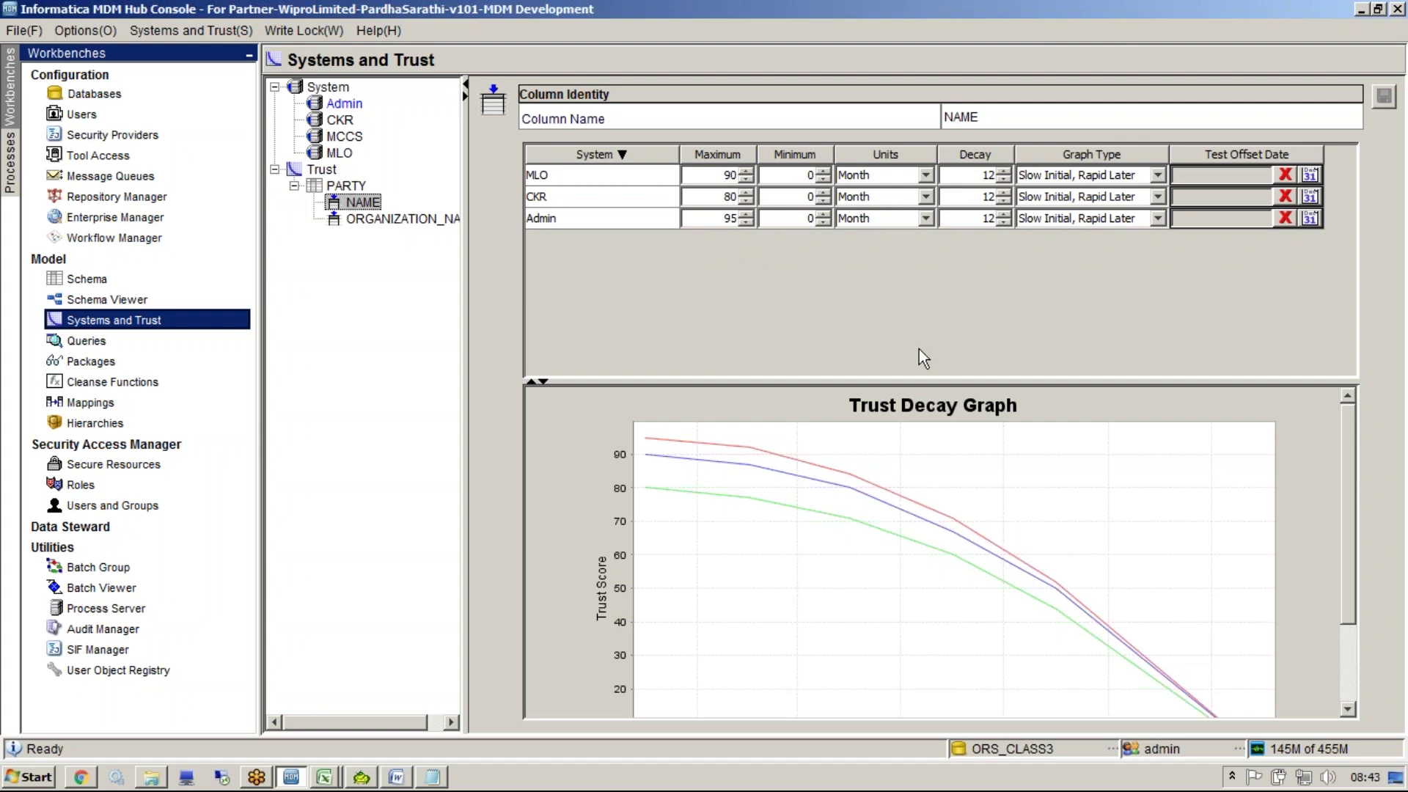
pyautogui.hotkey('alt', 'Tab')
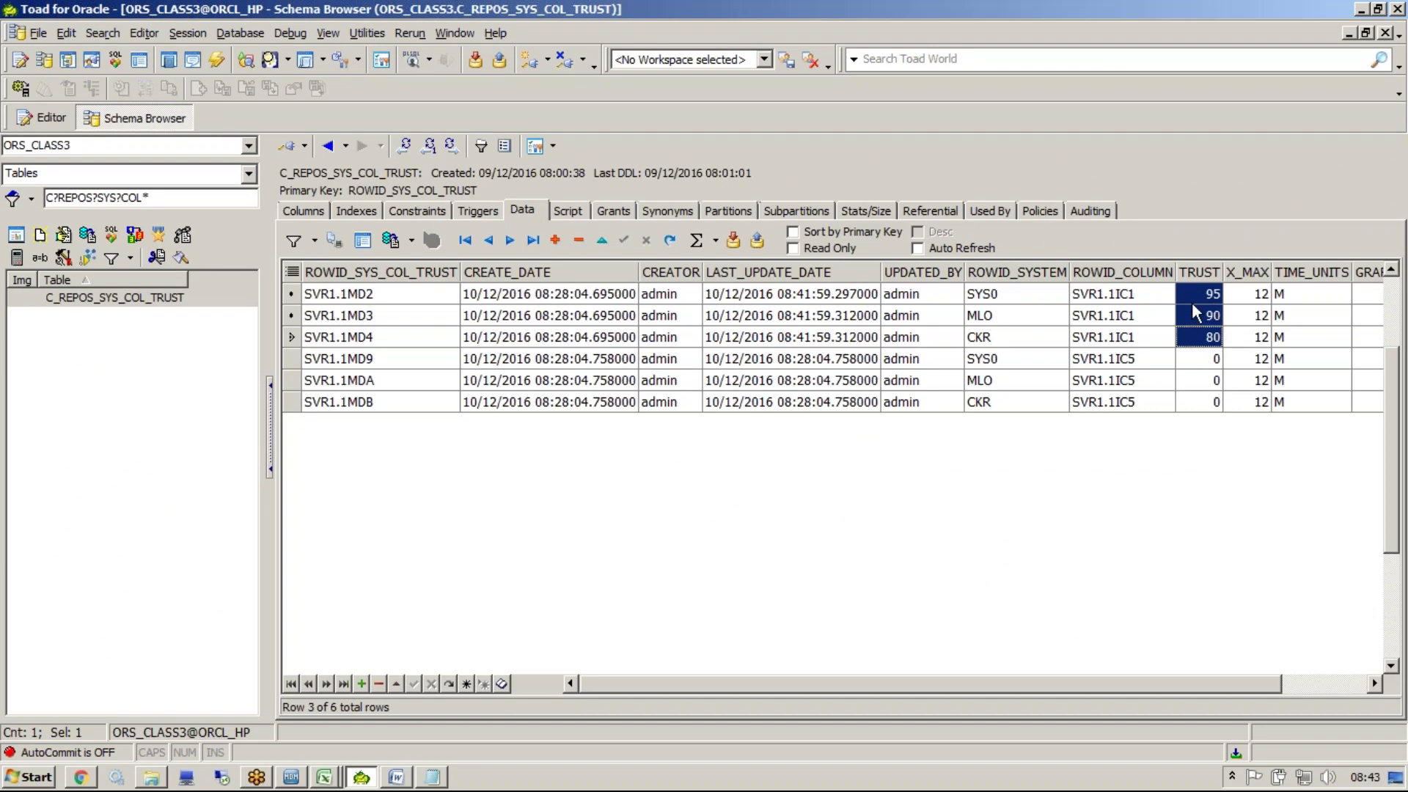
pyautogui.hotkey('alt', 'Tab')
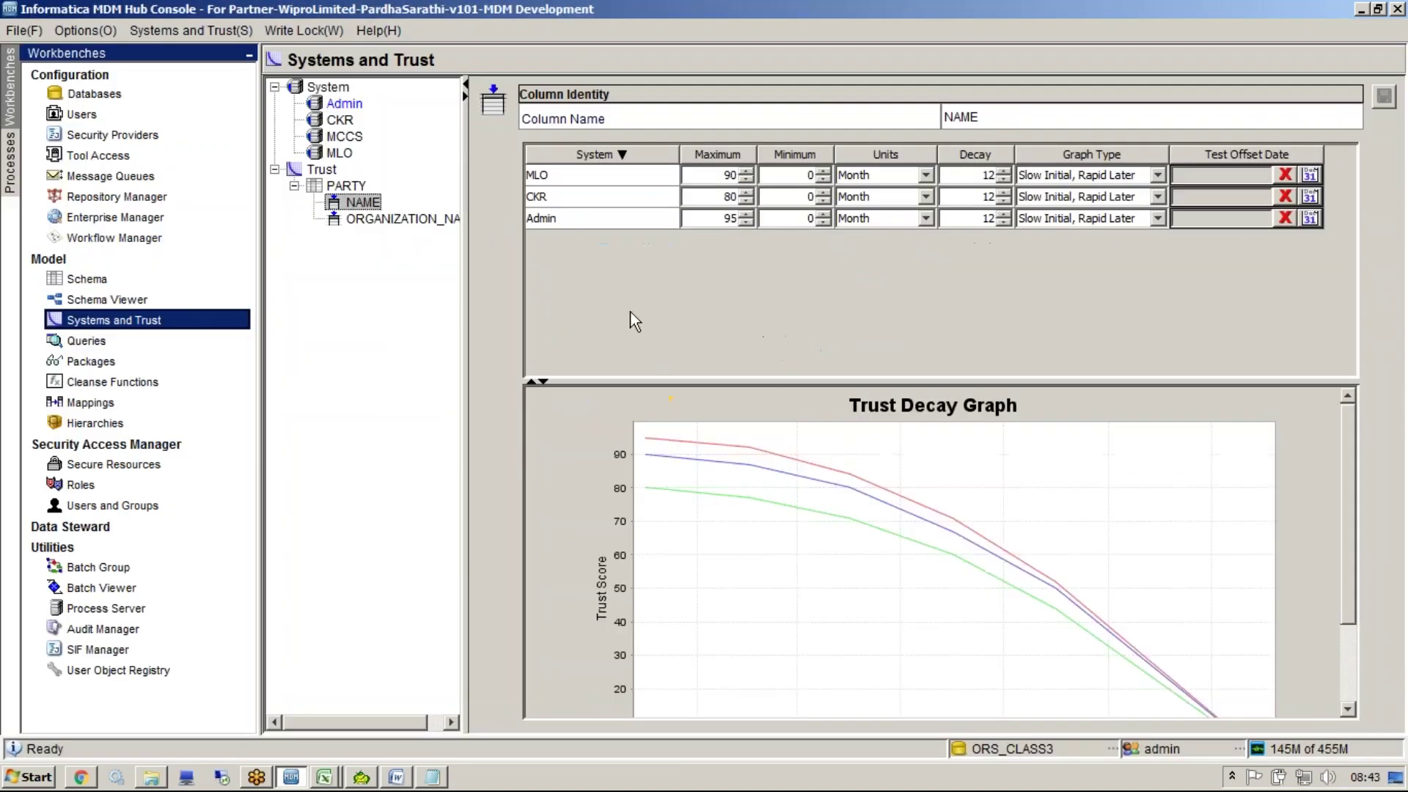
pyautogui.click(701, 202)
# Change CKR's TRUST from 80 to 85 in C_REPOS_SYS_COL_TRUST and commit it
pyautogui.hotkey('alt', 'Tab')
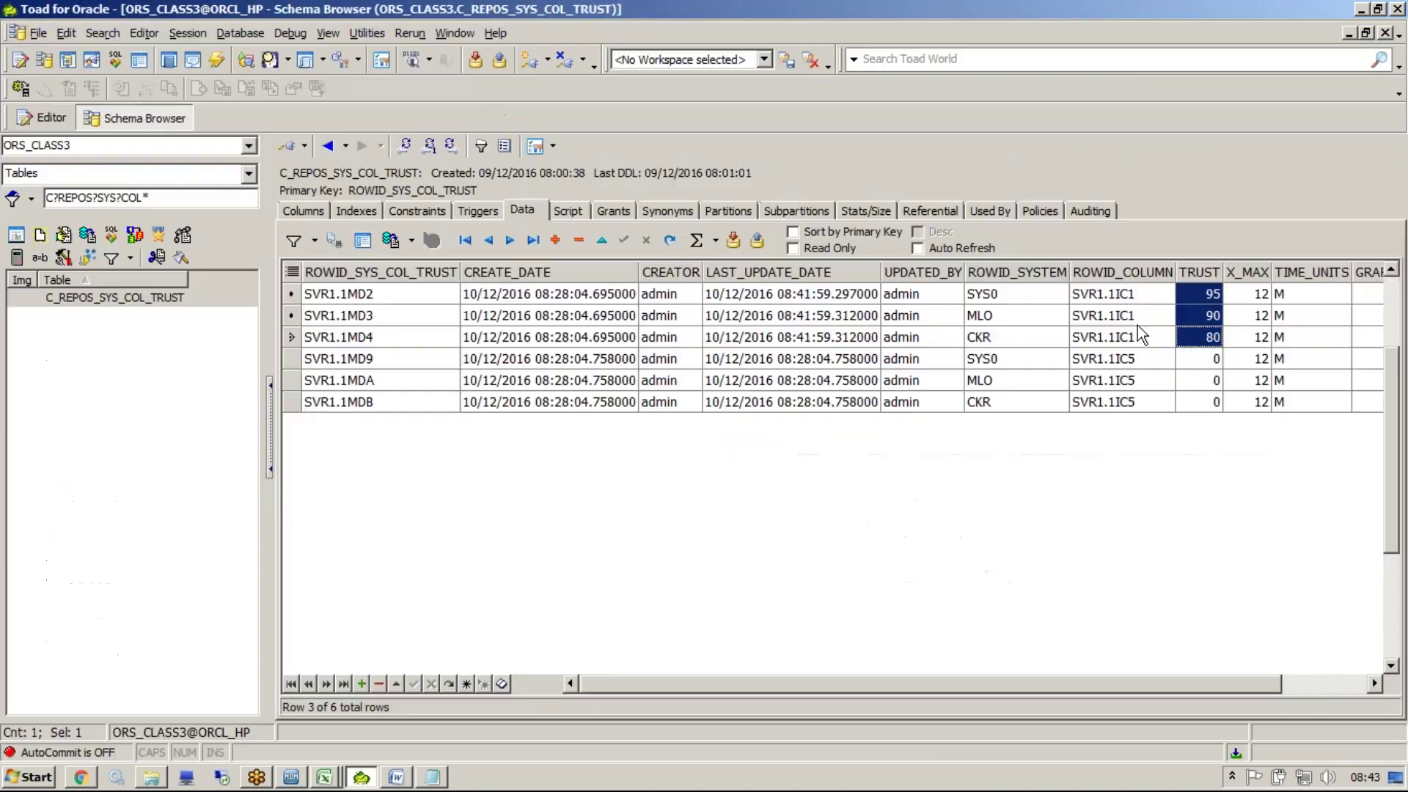
pyautogui.click(1191, 339)
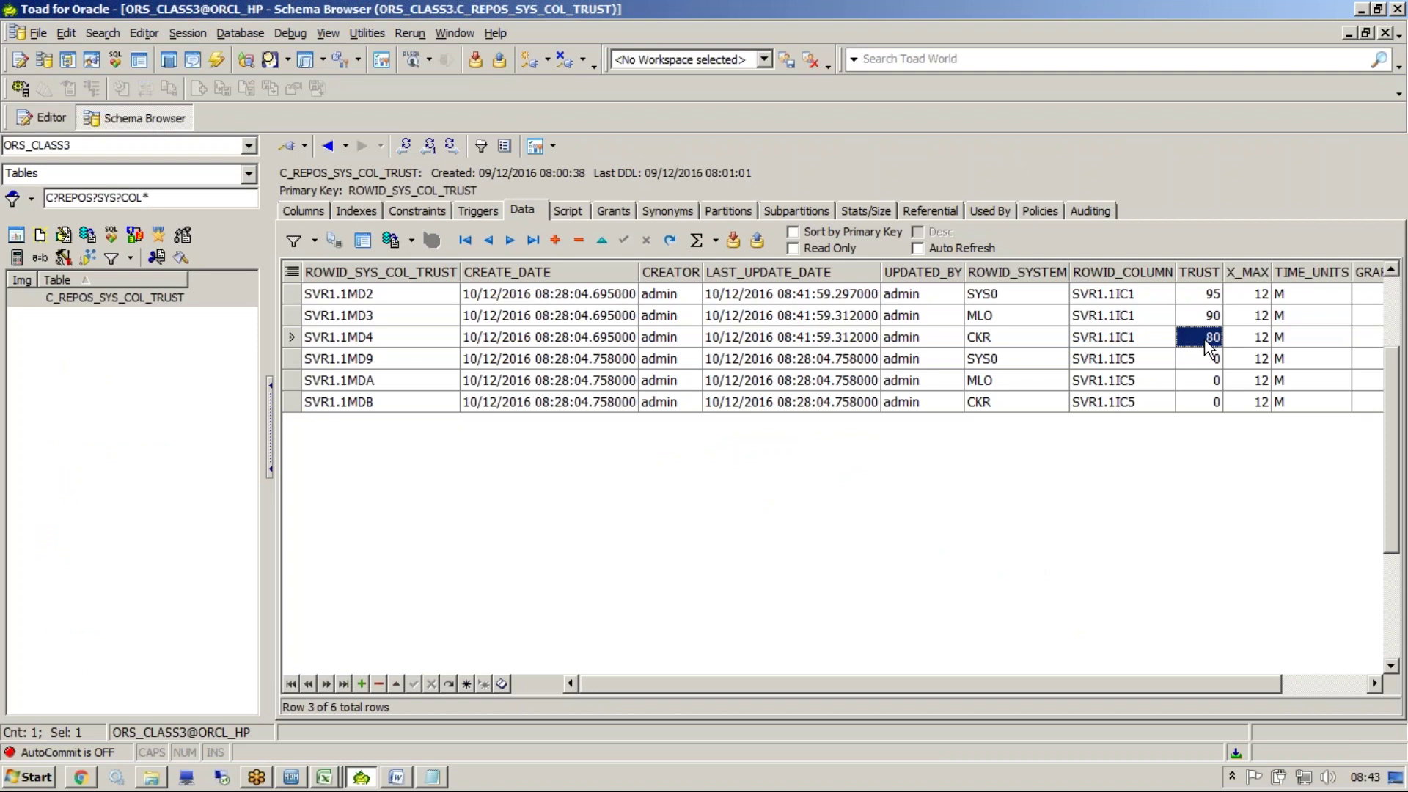
pyautogui.click(1209, 341)
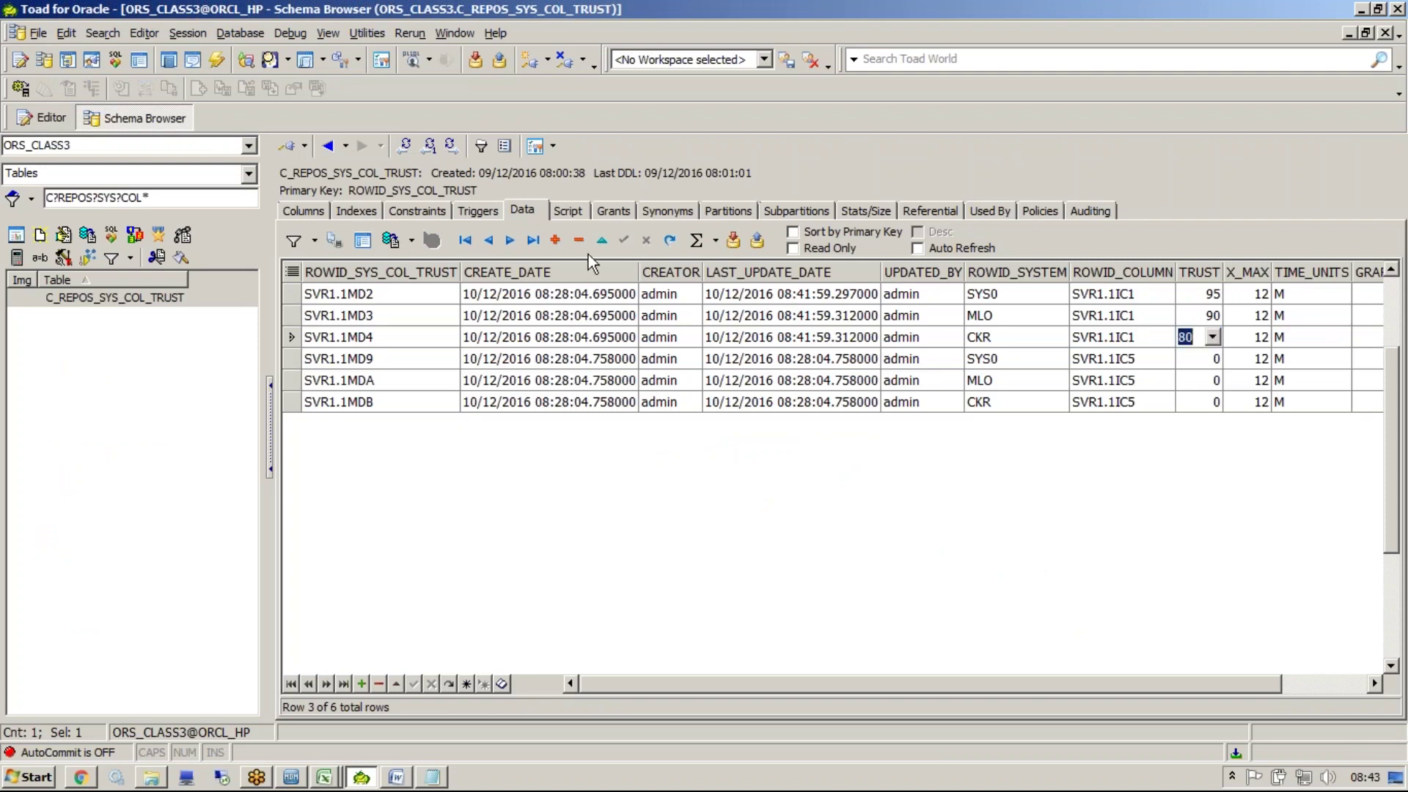
pyautogui.write('85')
pyautogui.click(1076, 357)
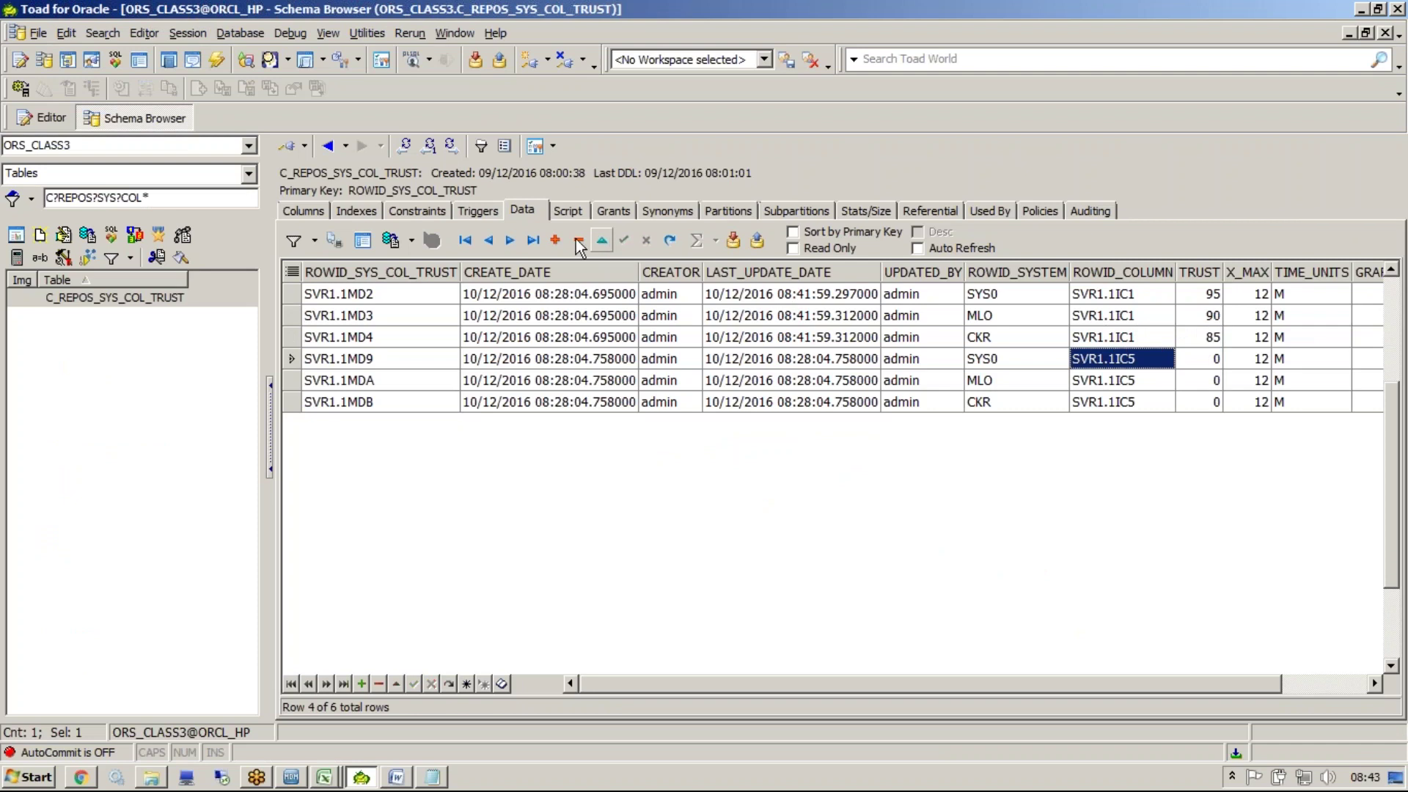
pyautogui.click(731, 240)
pyautogui.hotkey('alt', 'Tab')
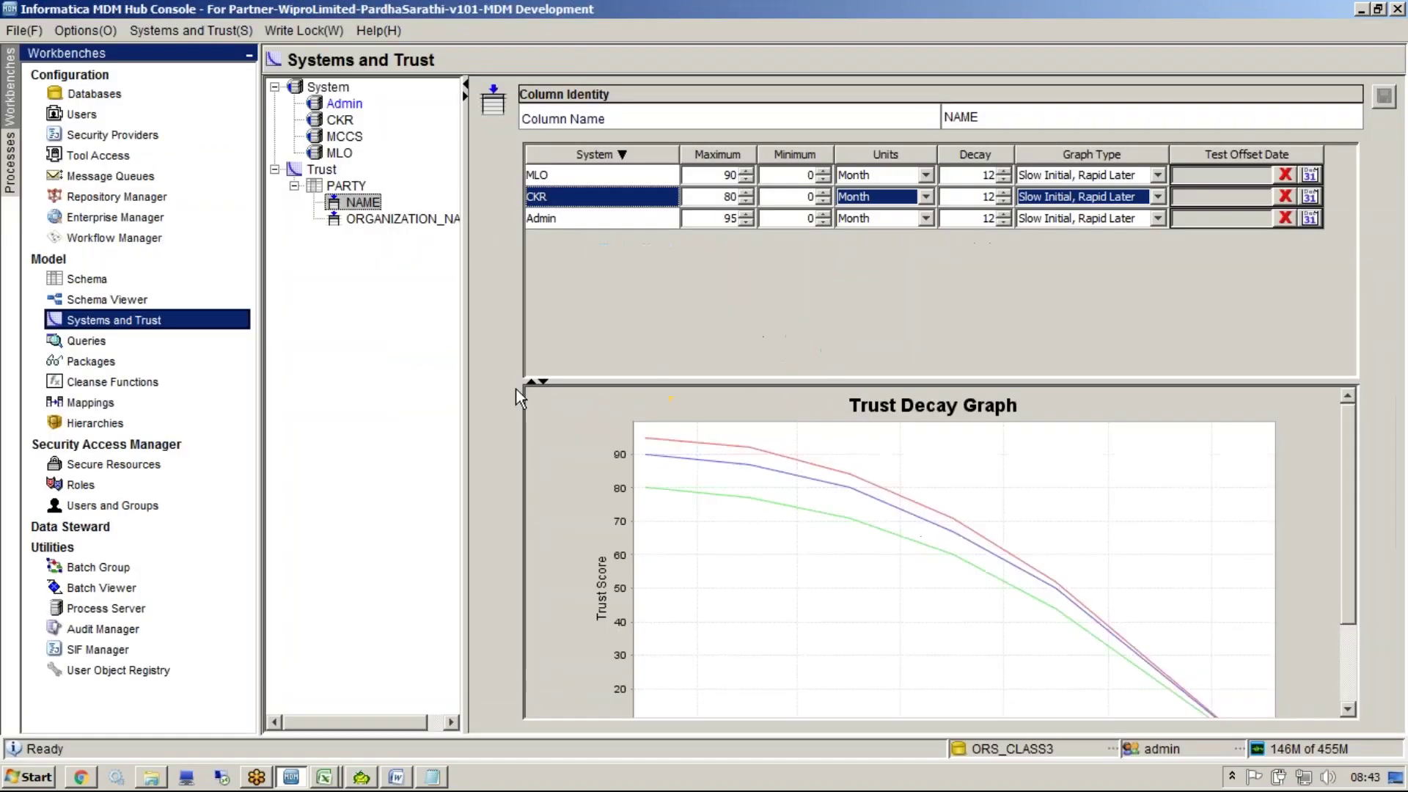
# Release and reacquire the write lock to reload the NAME trust settings
pyautogui.click(290, 31)
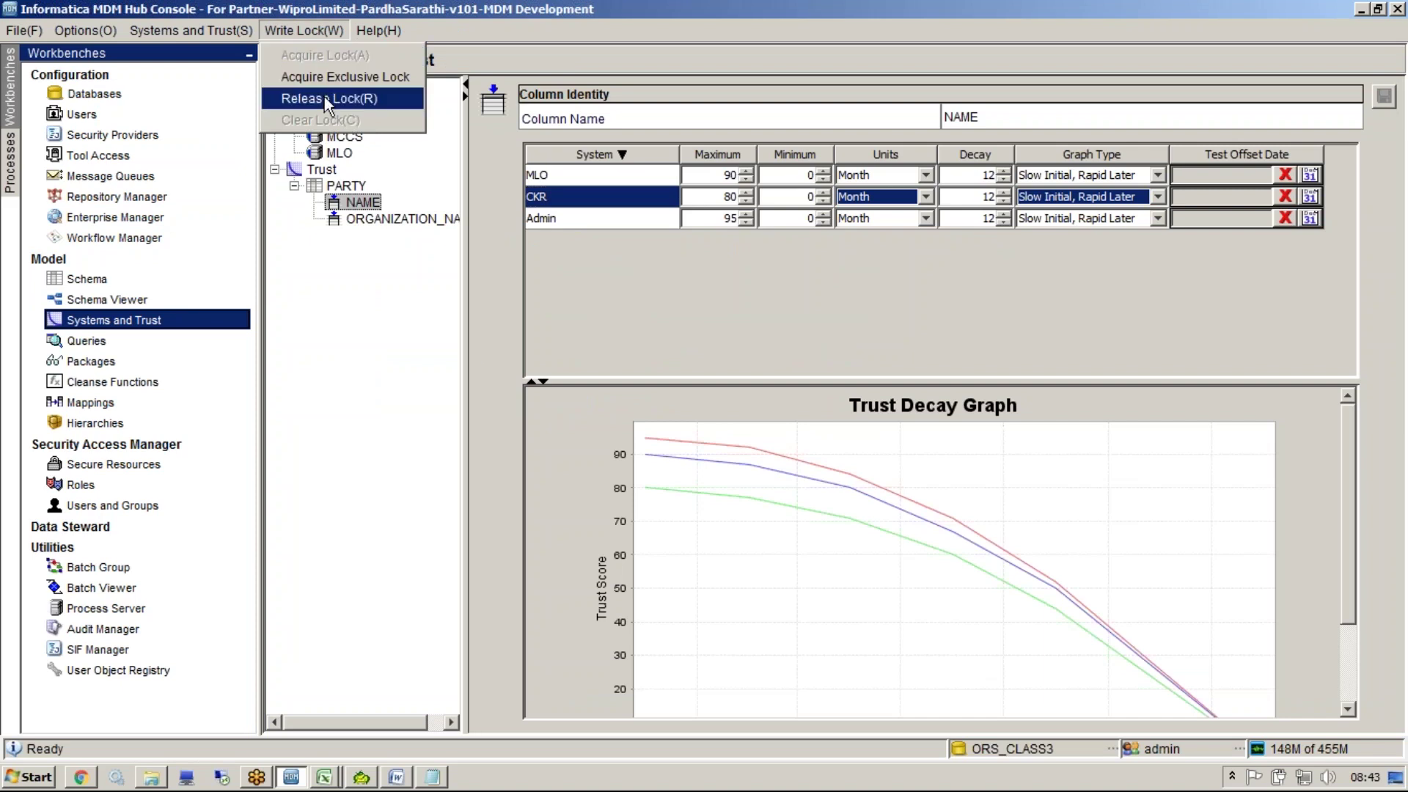
pyautogui.click(324, 97)
pyautogui.click(311, 30)
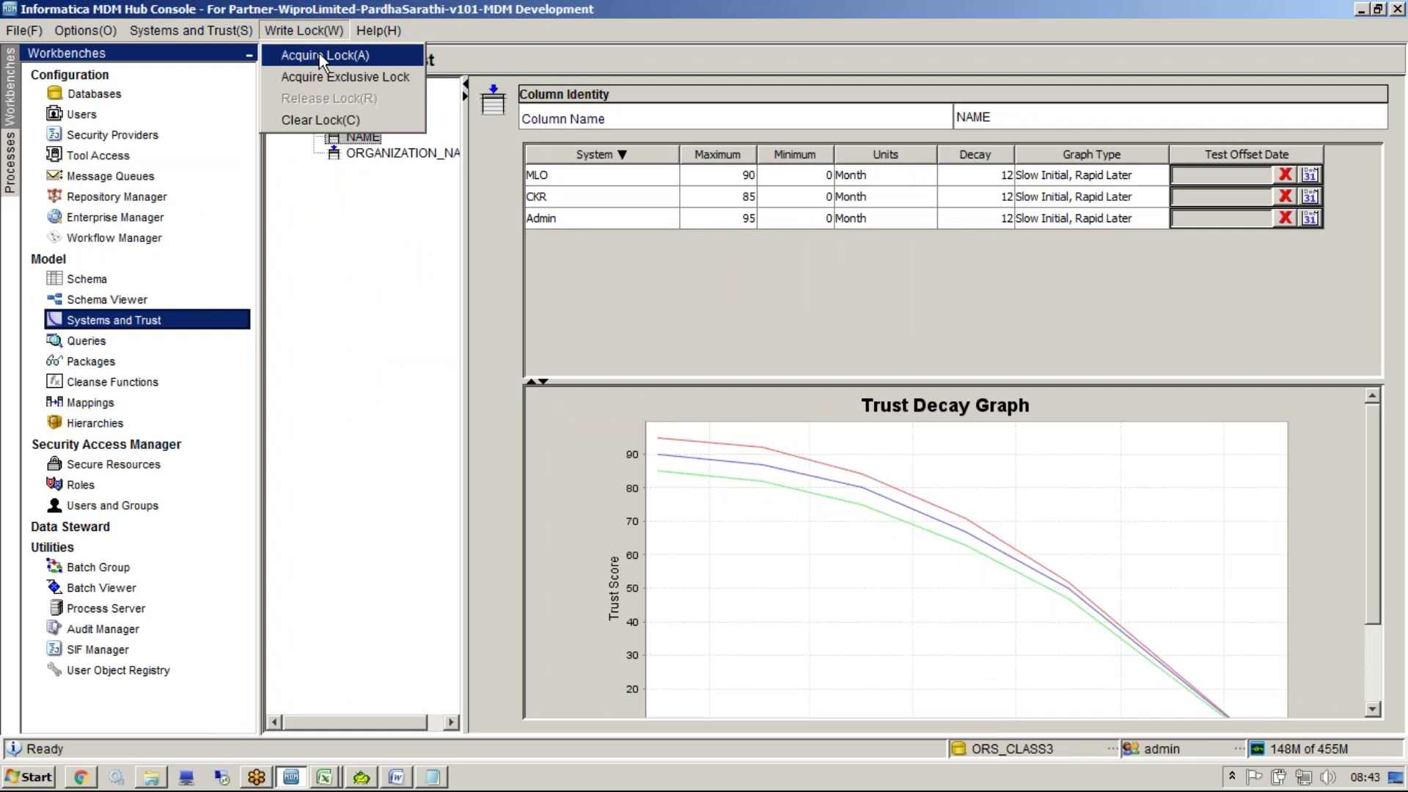
pyautogui.click(319, 54)
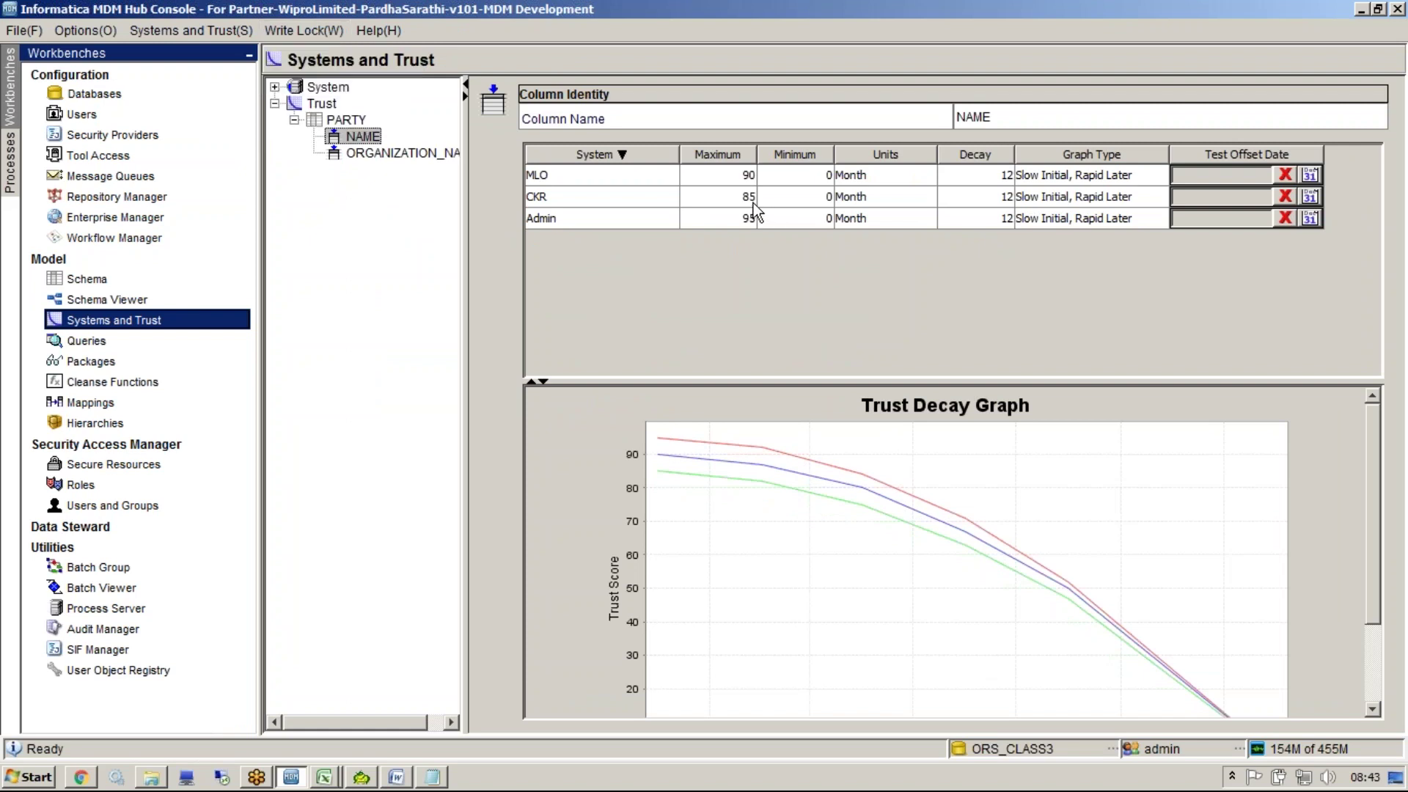
pyautogui.click(749, 203)
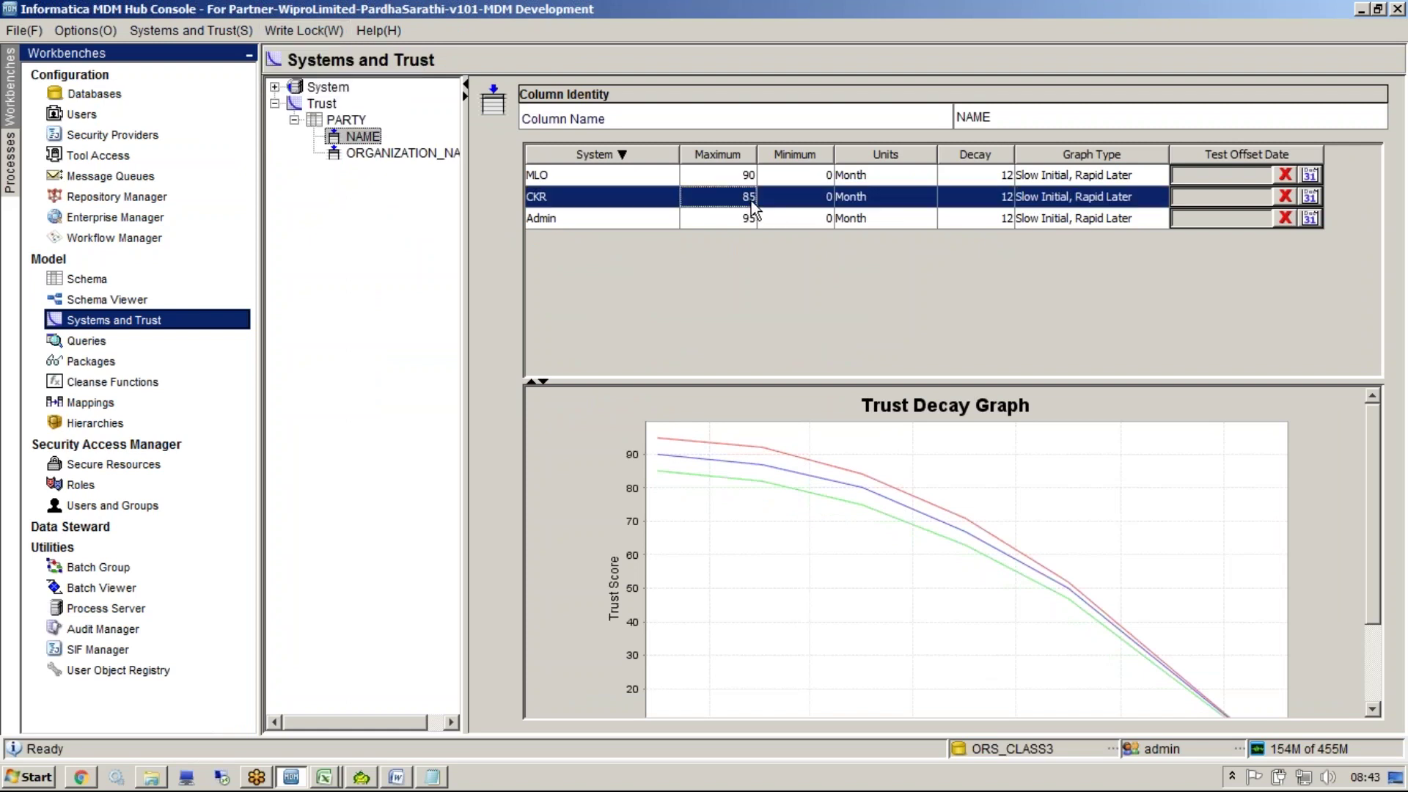
pyautogui.click(296, 29)
pyautogui.click(305, 47)
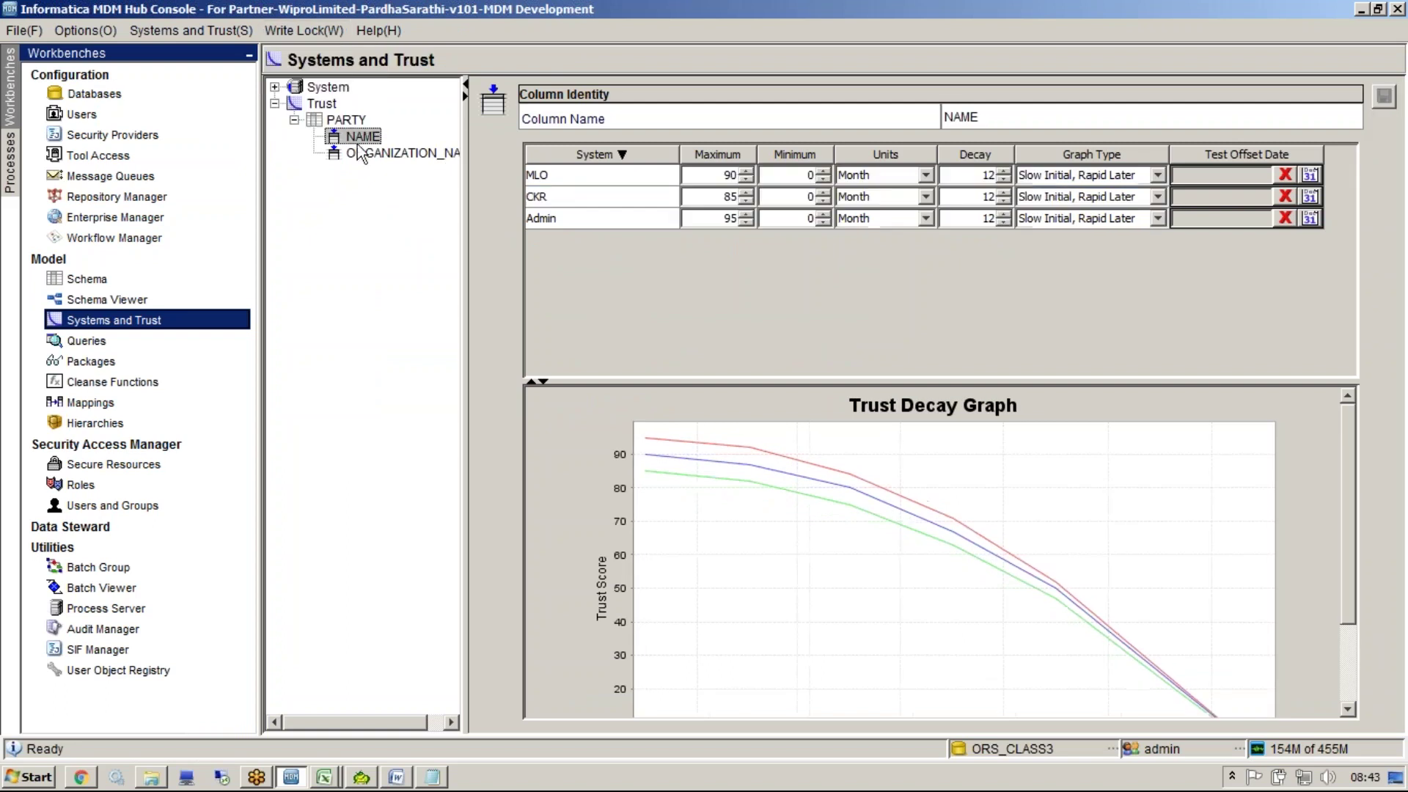
pyautogui.click(591, 205)
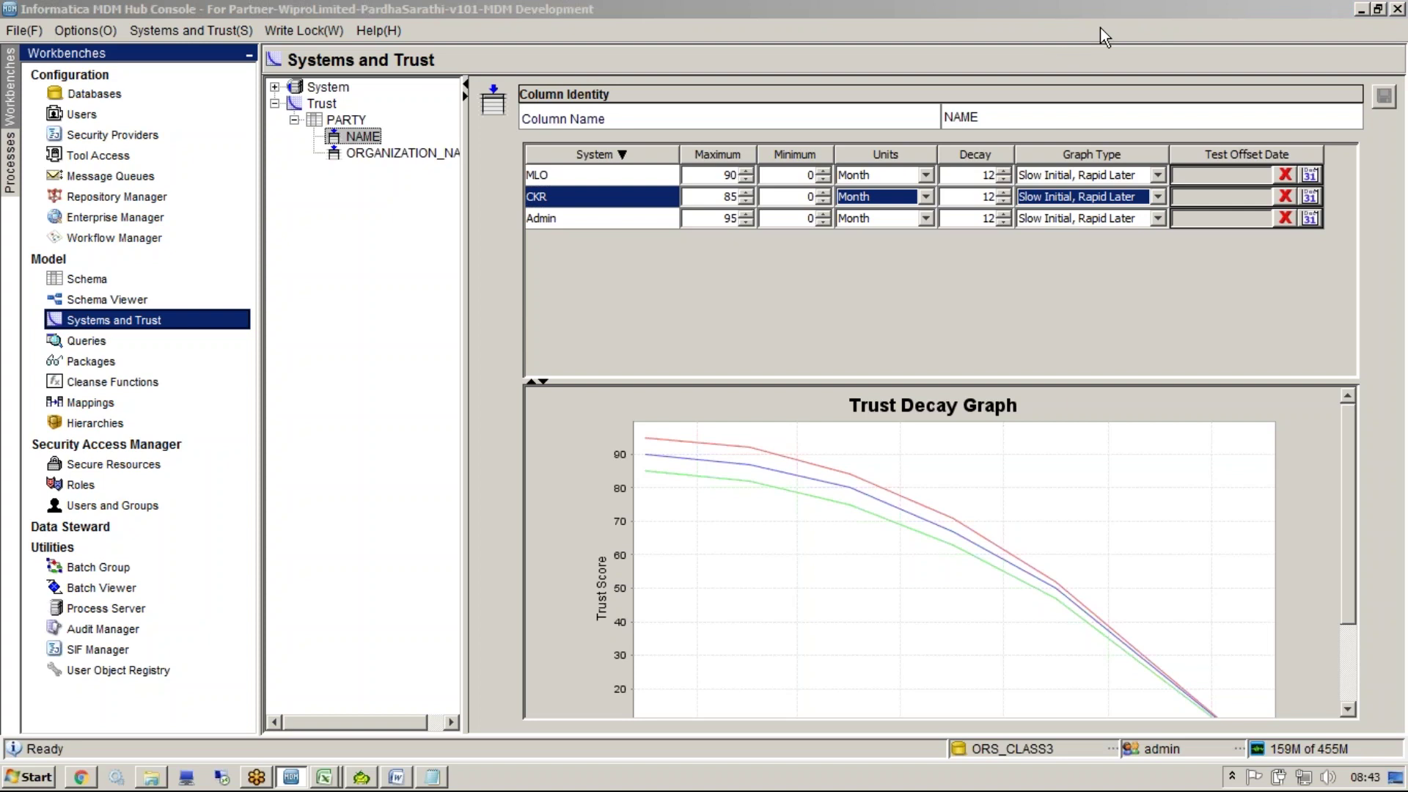
pyautogui.click(1078, 288)
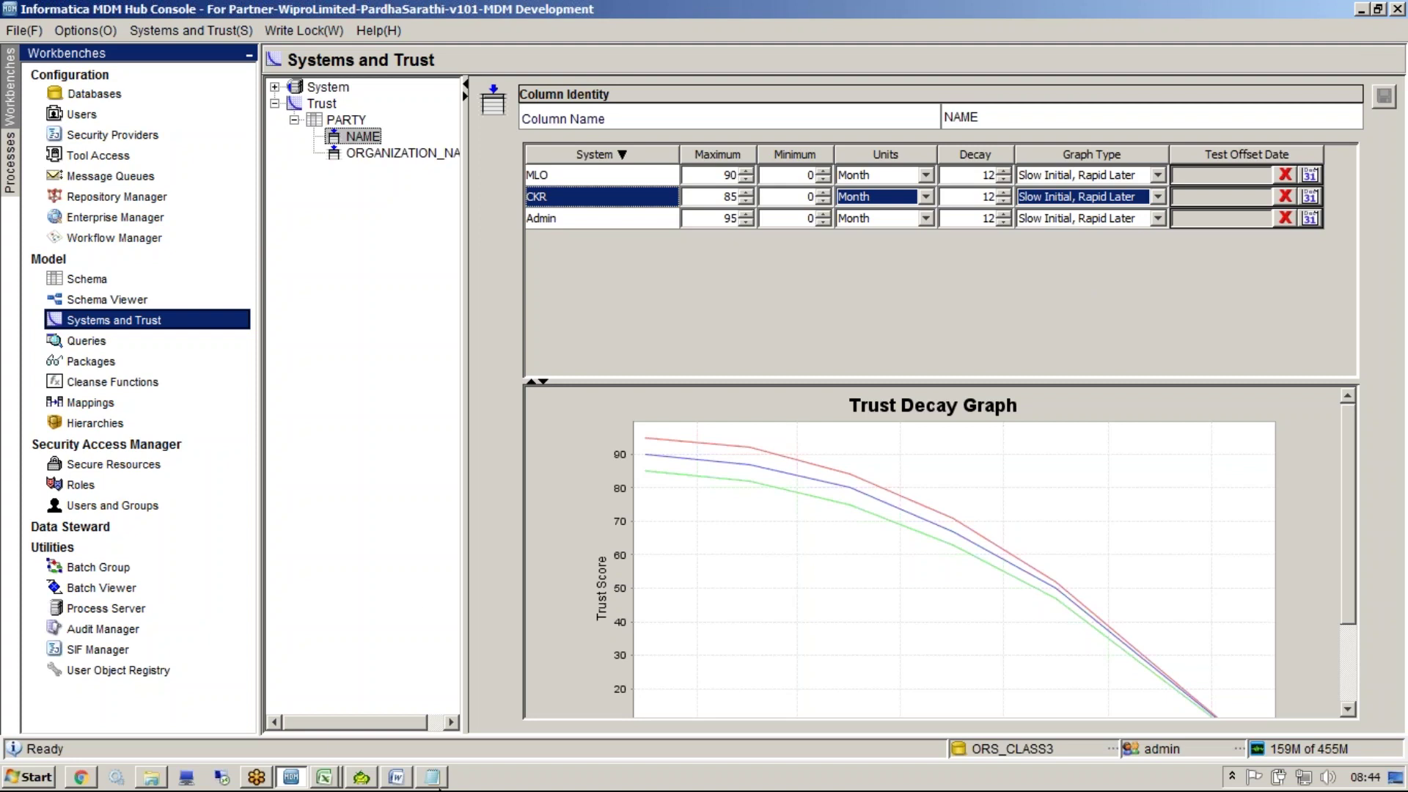
# Confirm CKR's maximum trust now reads 85 beside MLO's 90, and open the Batch Viewer
pyautogui.doubleClick(729, 197)
pyautogui.doubleClick(732, 175)
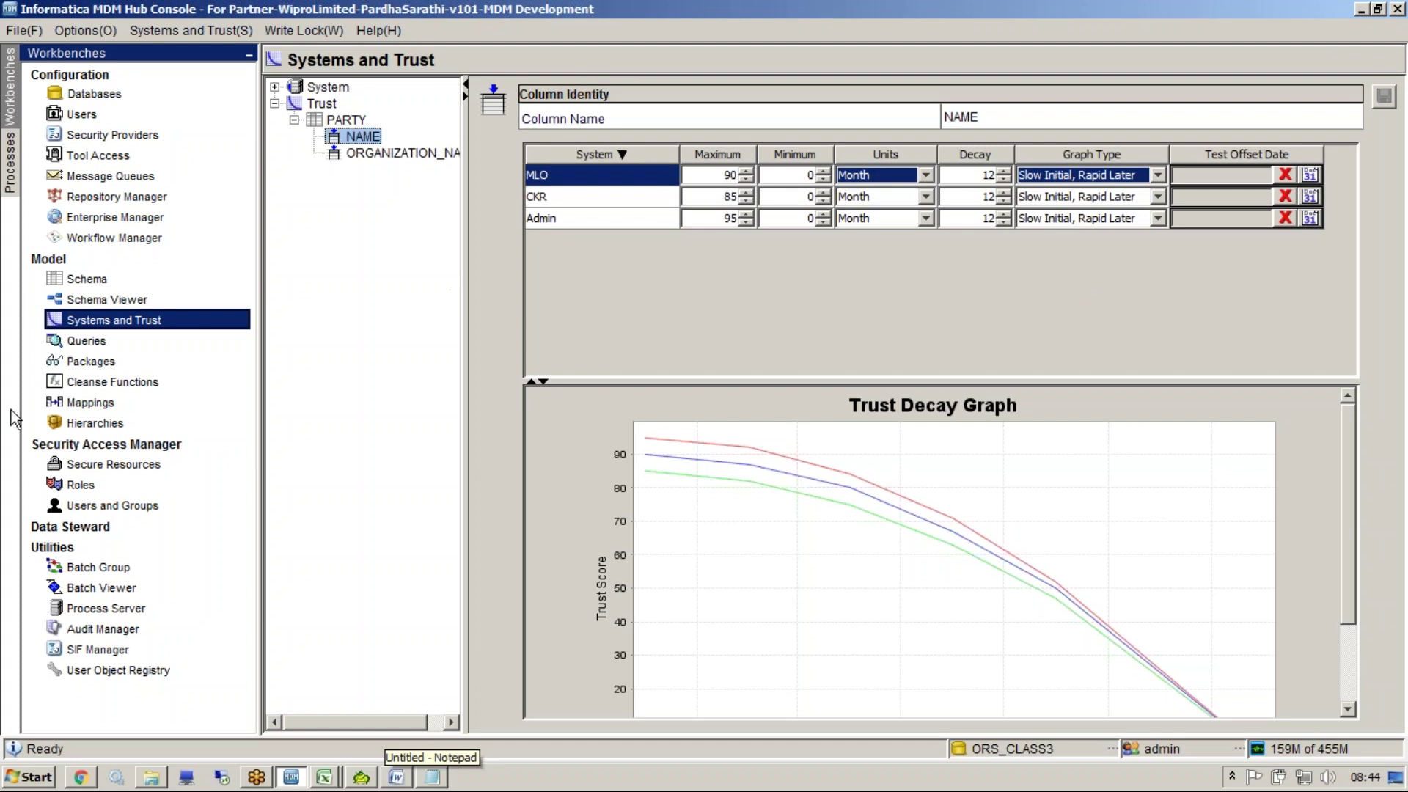
pyautogui.click(103, 591)
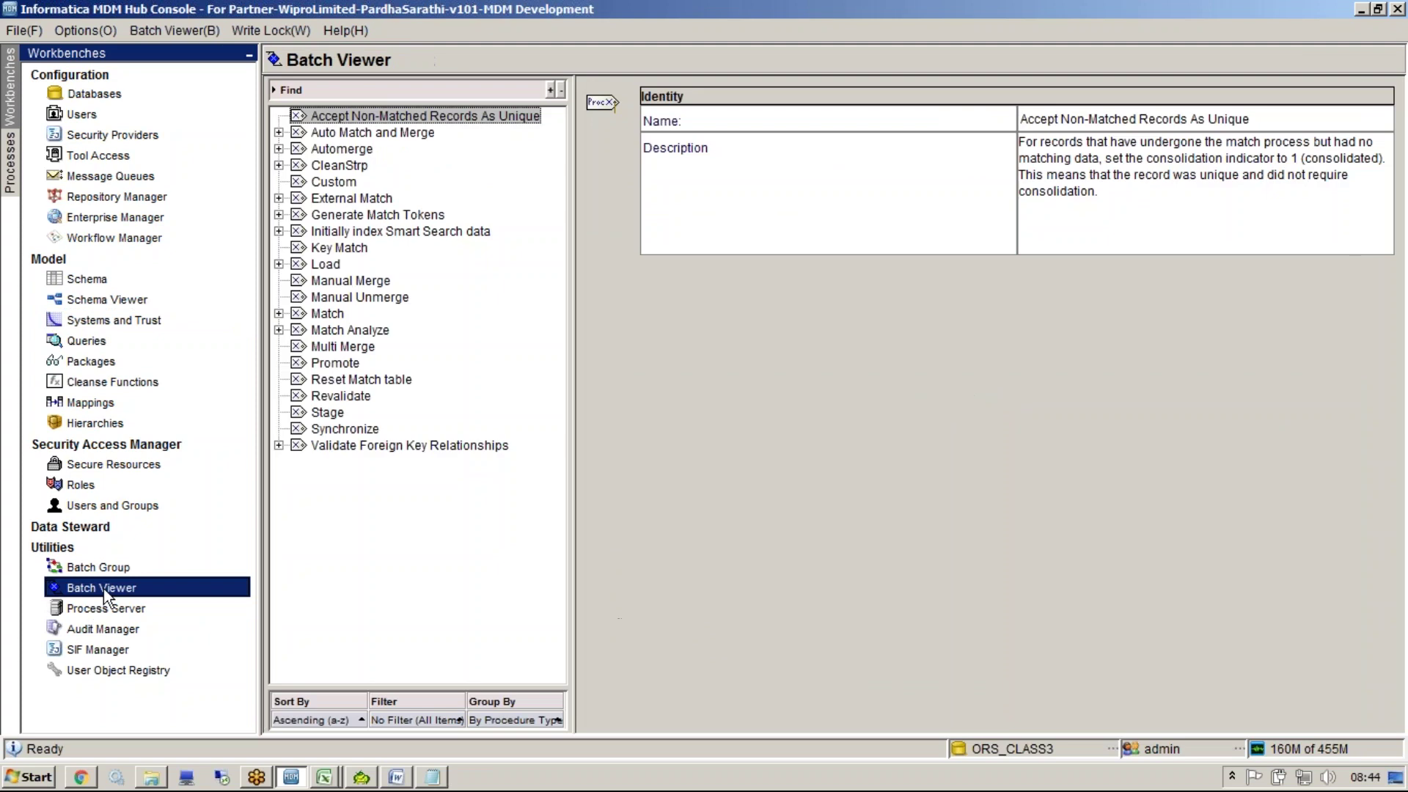
# Read the Synchronize batch job's description, then continue the Notepad notes below the FACT line
pyautogui.click(370, 429)
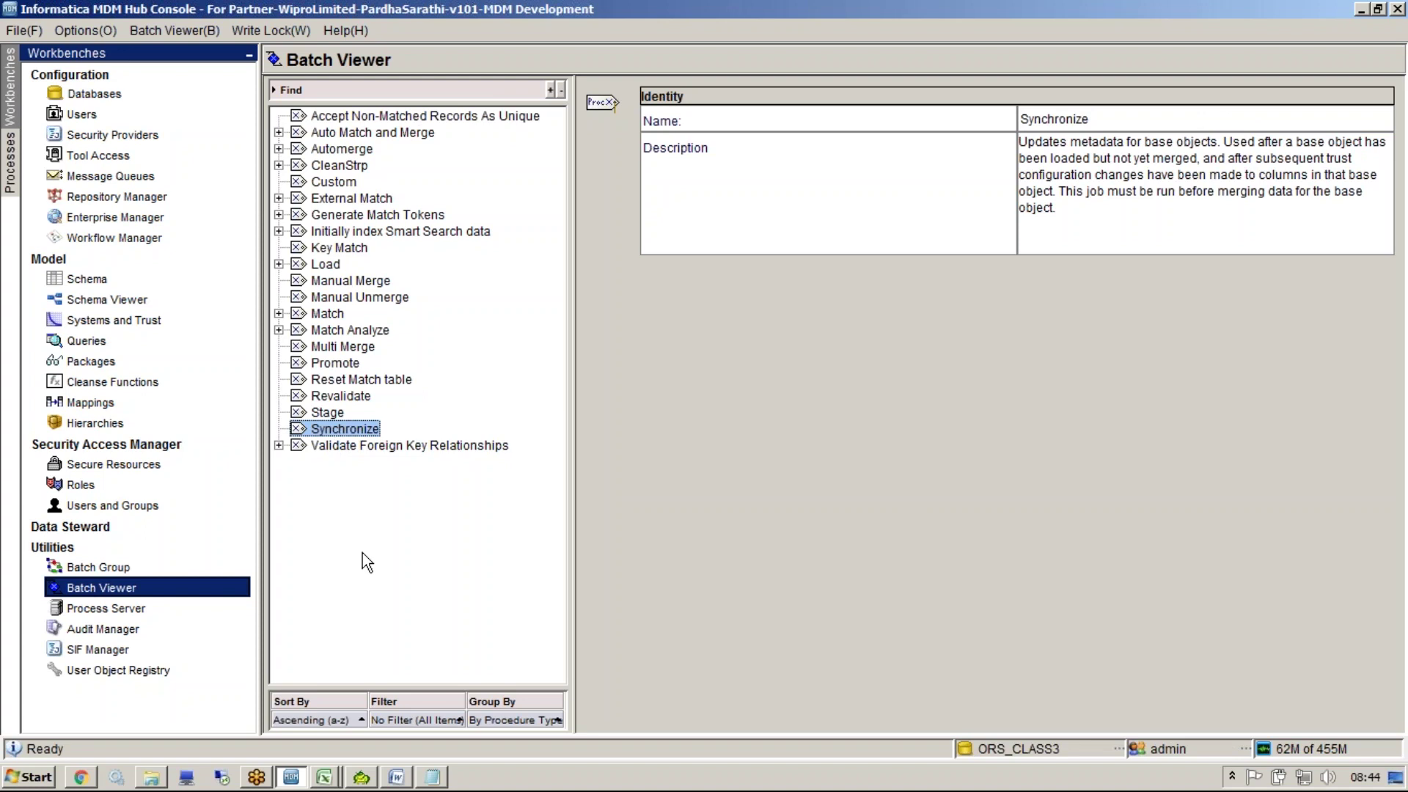
pyautogui.click(433, 776)
pyautogui.click(506, 497)
pyautogui.press('Return')
pyautogui.press('Return')
pyautogui.press('Return')
pyautogui.press('Return')
# Type CKR and MLO entries, each with a sample customer's name beneath it
pyautogui.write('CKR')
pyautogui.press('Return')
pyautogui.write('Sunil')
pyautogui.press('Return')
pyautogui.write('MLO')
pyautogui.press('Return')
pyautogui.write('Sun')
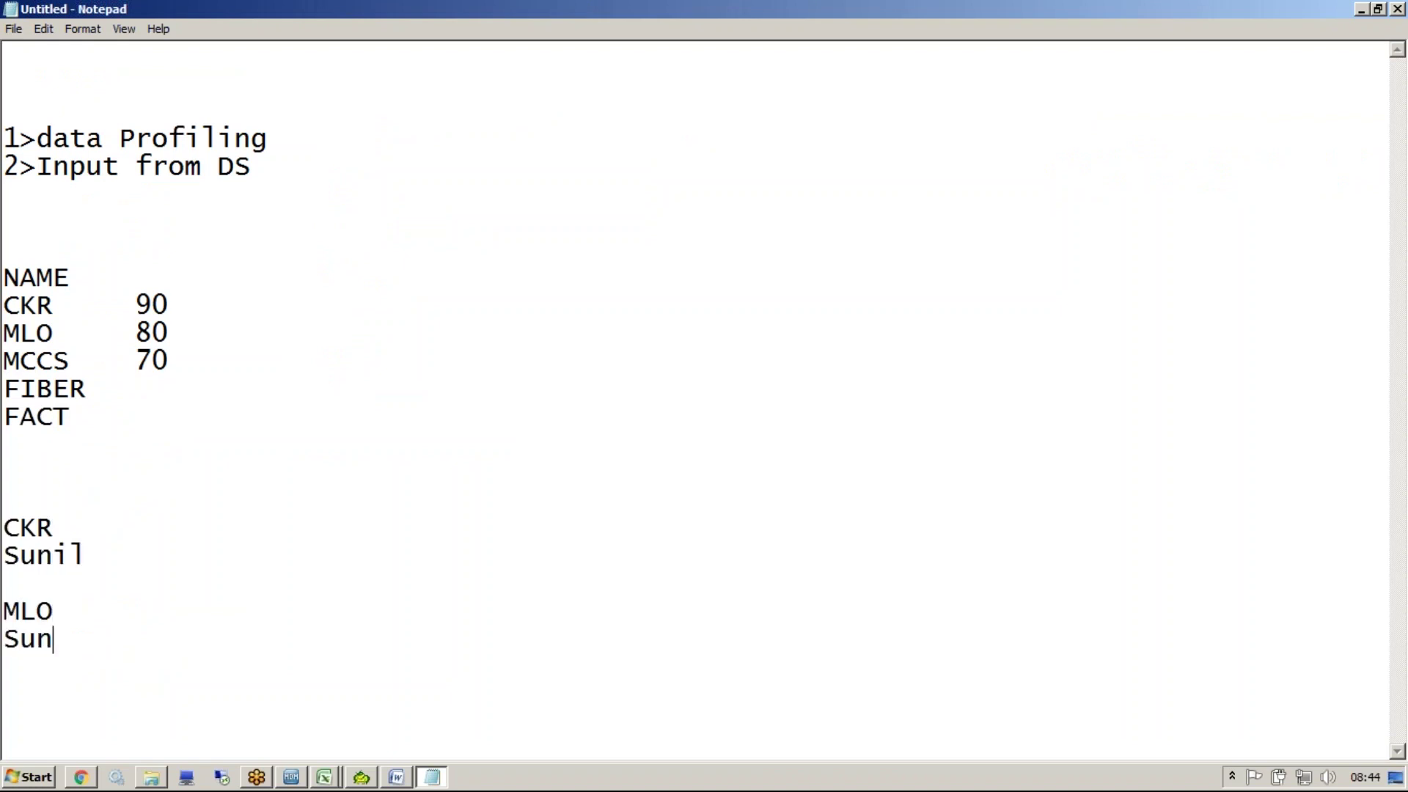
pyautogui.write('il K')
# Score the CKR name entry 90 and the MLO name entry 100
pyautogui.click(344, 534)
pyautogui.click(319, 558)
pyautogui.press('Tab')
pyautogui.write('90')
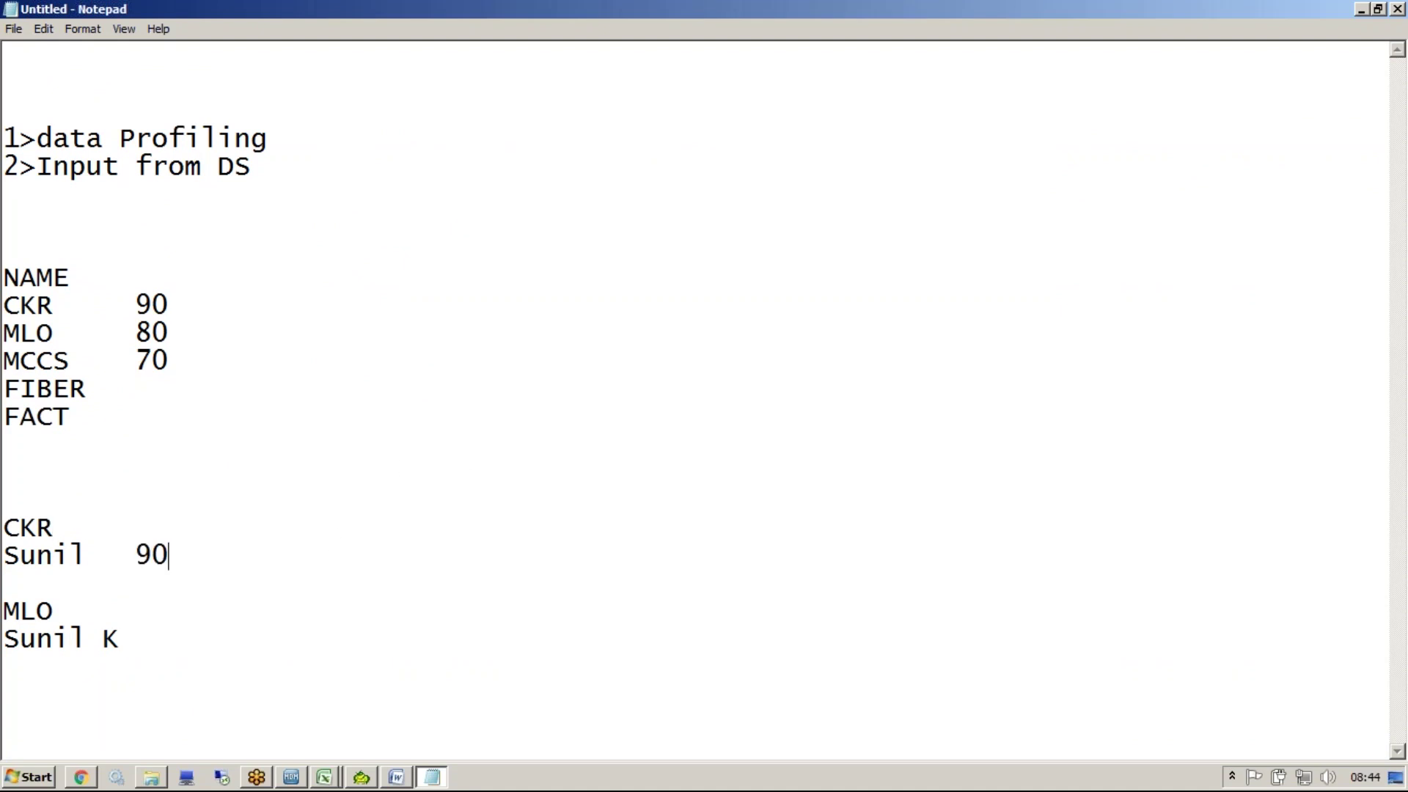
pyautogui.click(167, 636)
pyautogui.write('100')
# Add an MDM entry with the sample customer's name below the MLO entry
pyautogui.press('Return')
pyautogui.press('Return')
pyautogui.write('S')
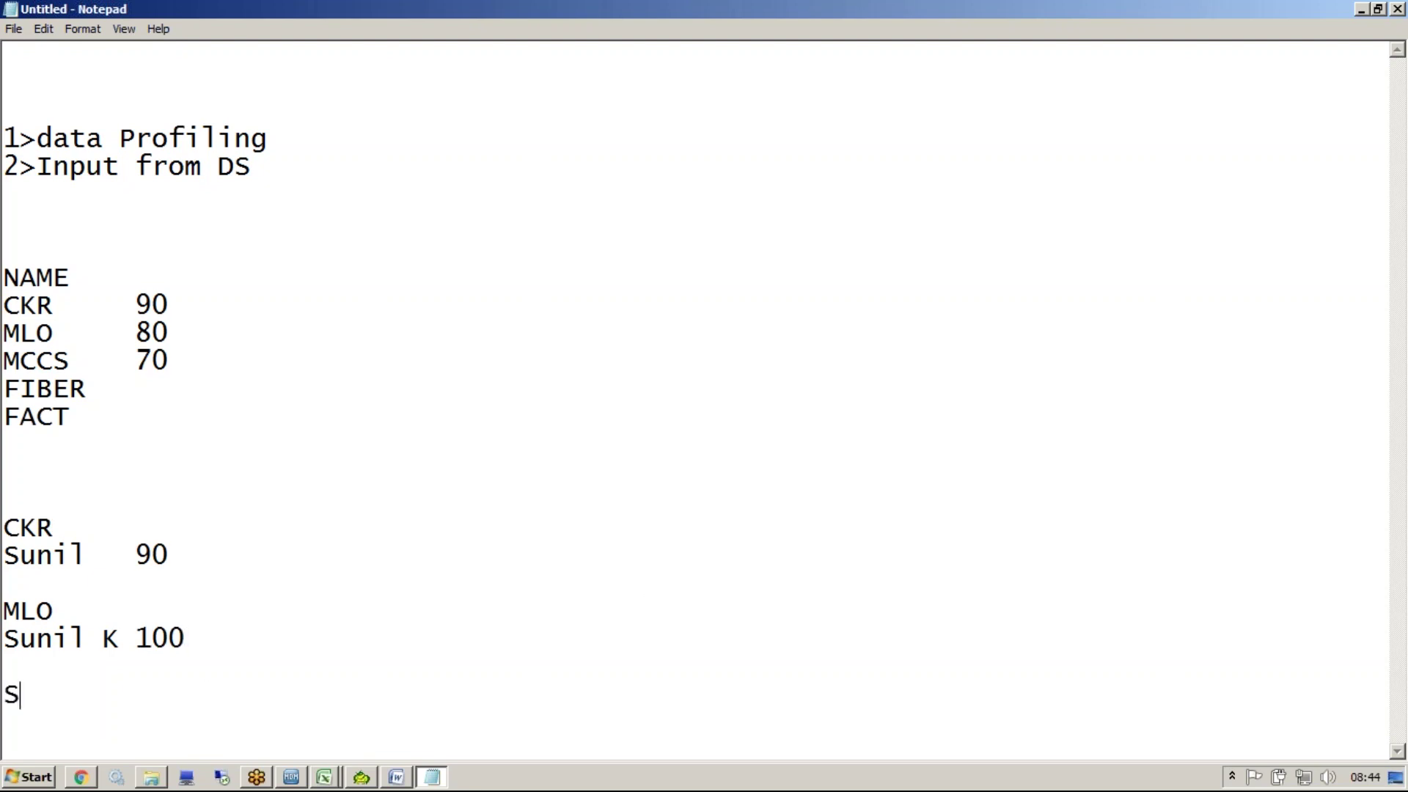
pyautogui.write('unil K')
pyautogui.click(3, 668)
pyautogui.write('MDM')
pyautogui.press('Home')
pyautogui.press('Return')
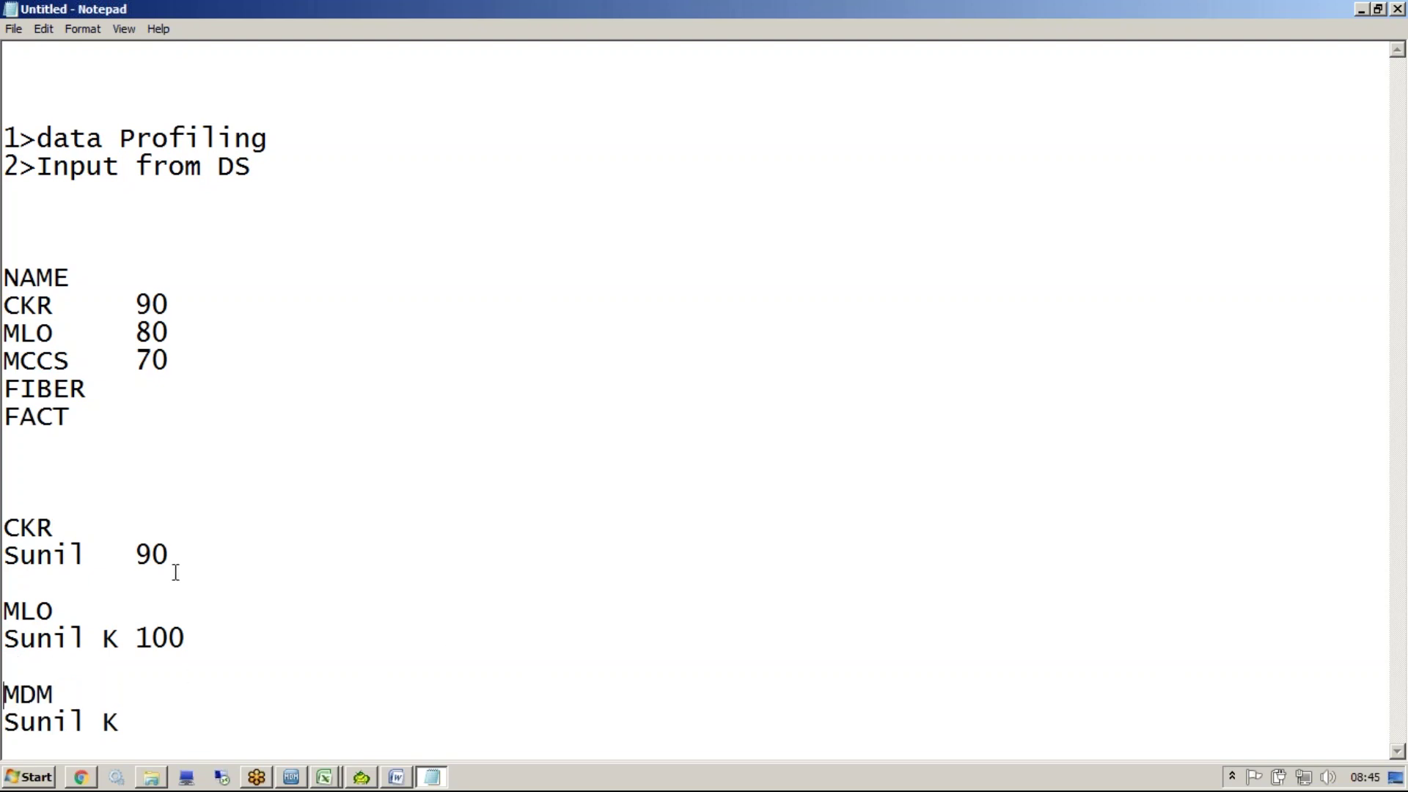
# Swap the scores so the CKR entry has 100 and the MLO entry 90
pyautogui.moveTo(195, 639); pyautogui.dragTo(136, 640)
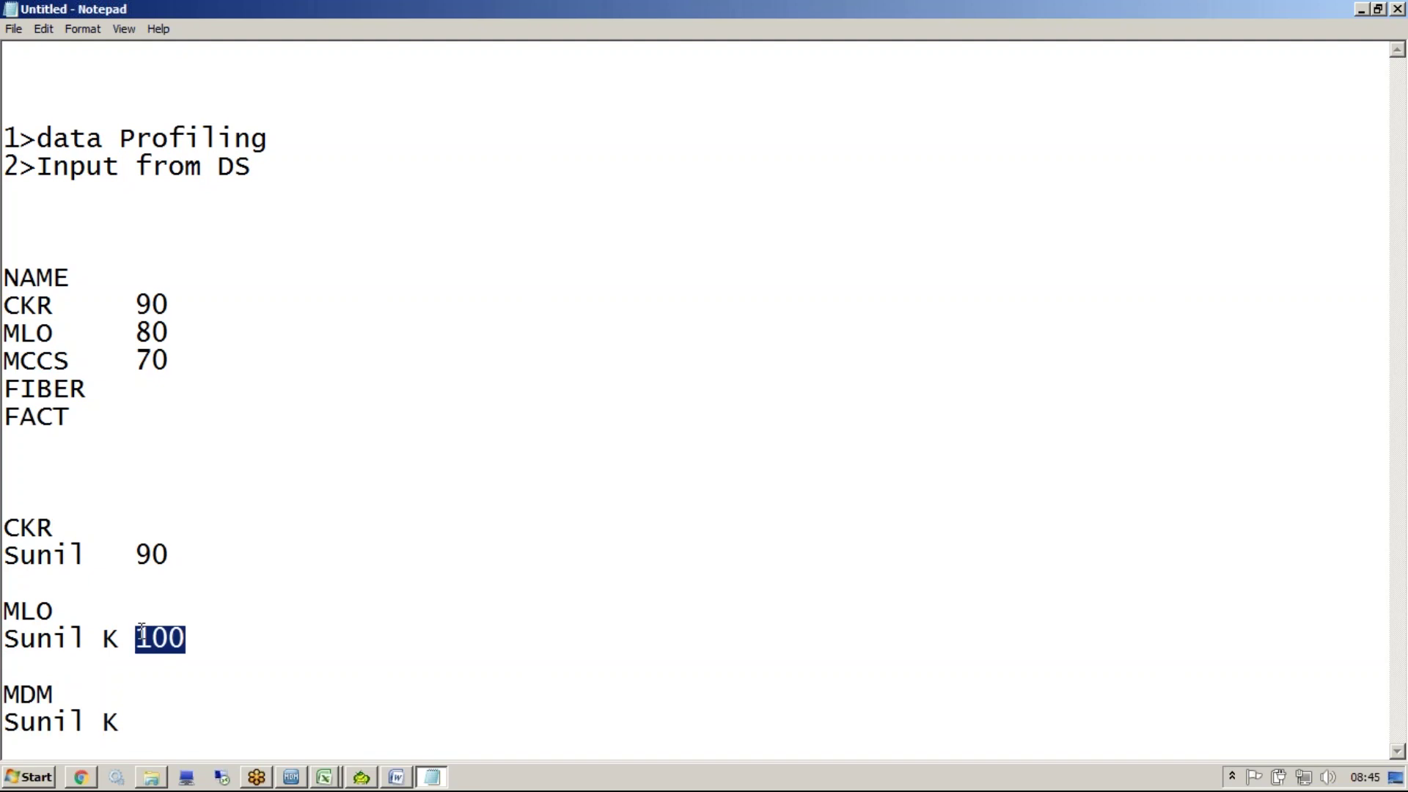
pyautogui.write('90')
pyautogui.moveTo(136, 557); pyautogui.dragTo(184, 561)
pyautogui.write('100')
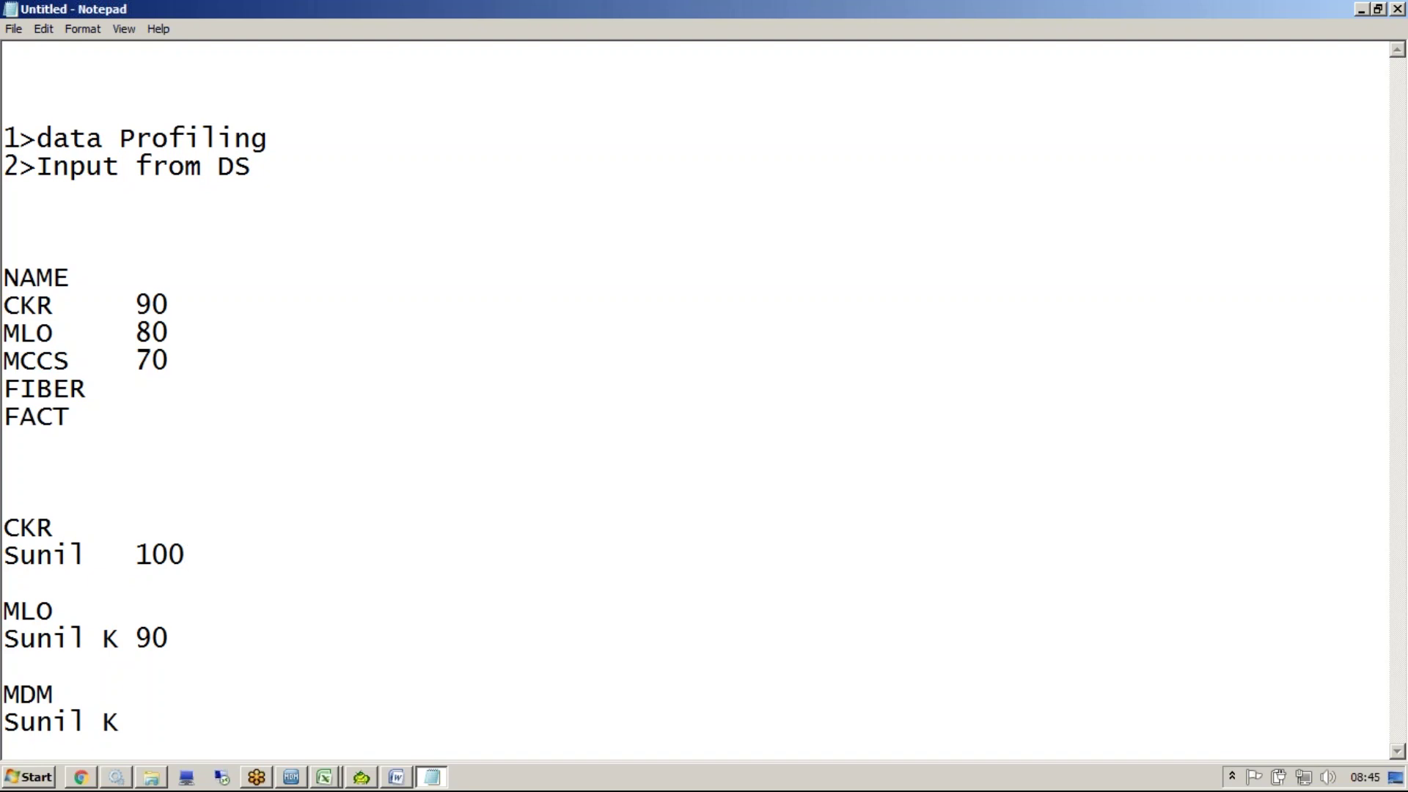
# Add a RecalculateBVT line and the value 10, and trim the MDM entry's name
pyautogui.click(154, 731)
pyautogui.press('Return')
pyautogui.press('Return')
pyautogui.write('RecalculateBVT')
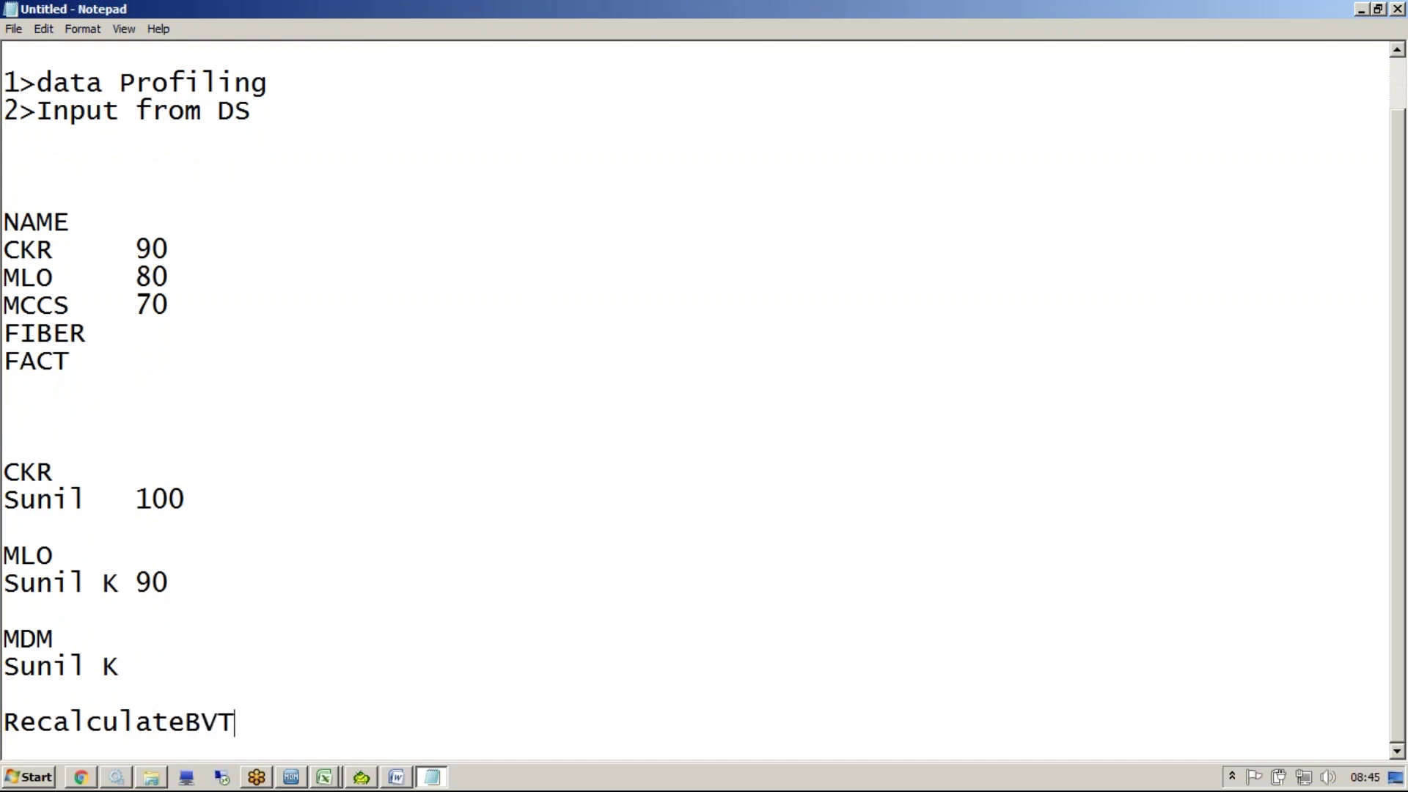
pyautogui.moveTo(177, 583); pyautogui.dragTo(11, 476)
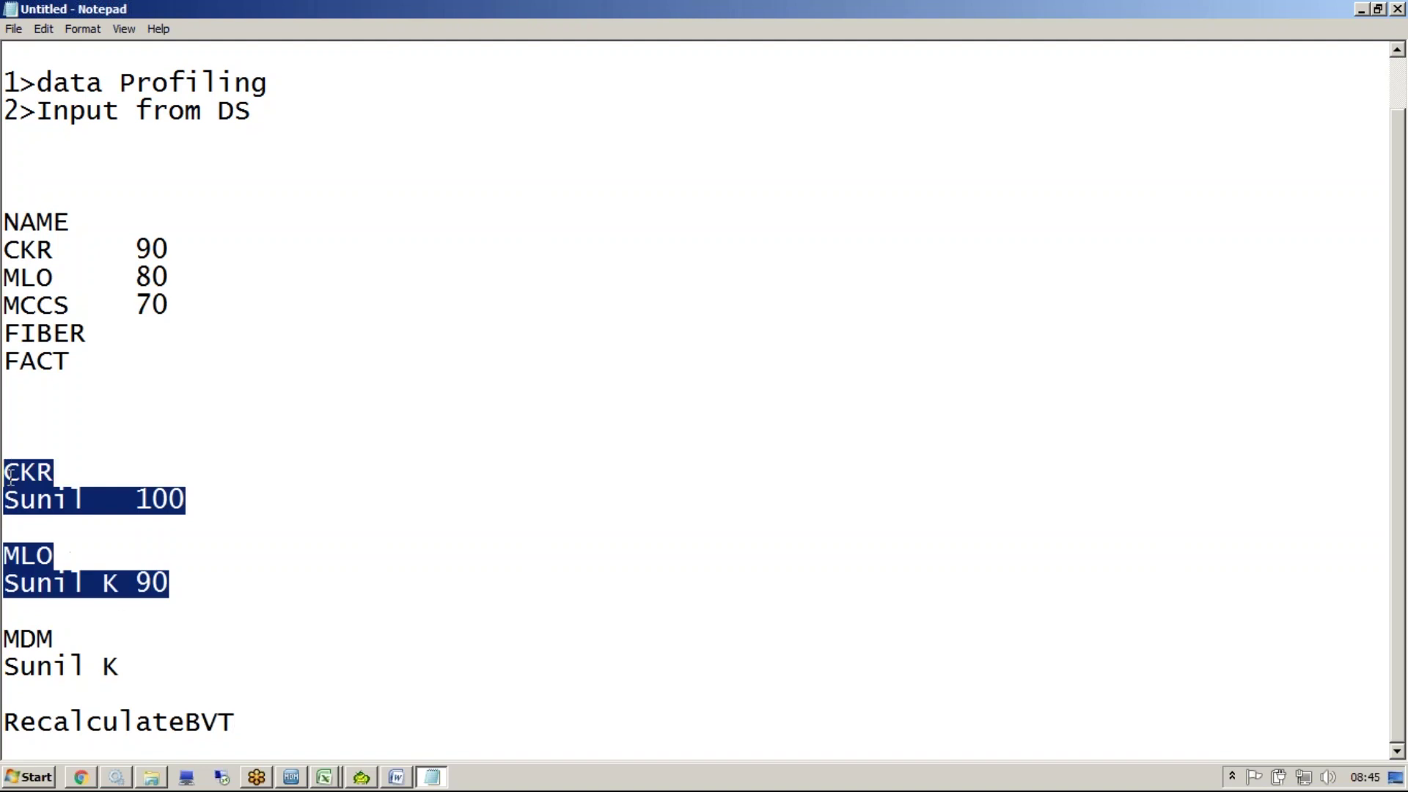
pyautogui.click(137, 660)
pyautogui.press('BackSpace')
pyautogui.press('BackSpace')
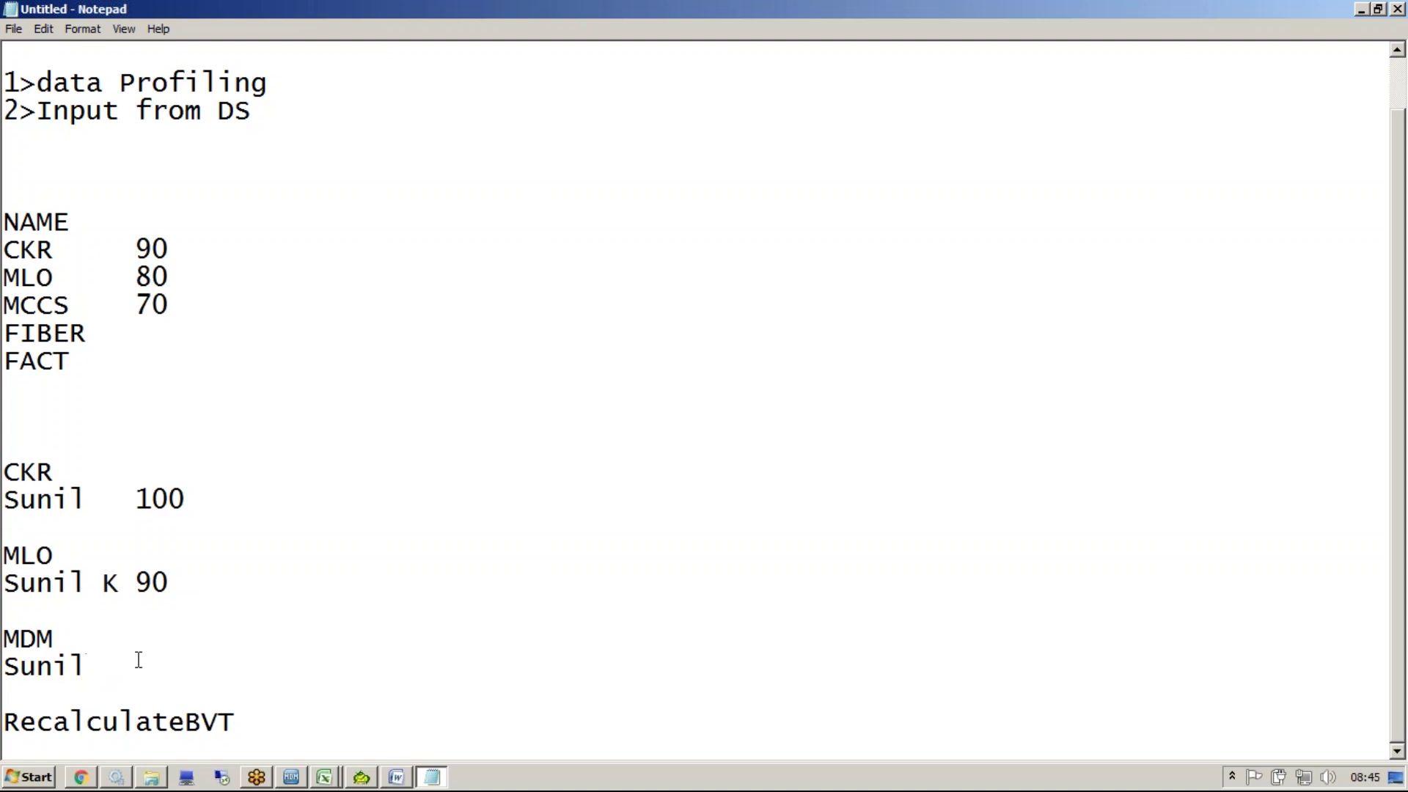
pyautogui.click(284, 732)
pyautogui.press('Return')
pyautogui.press('Return')
pyautogui.write('10')
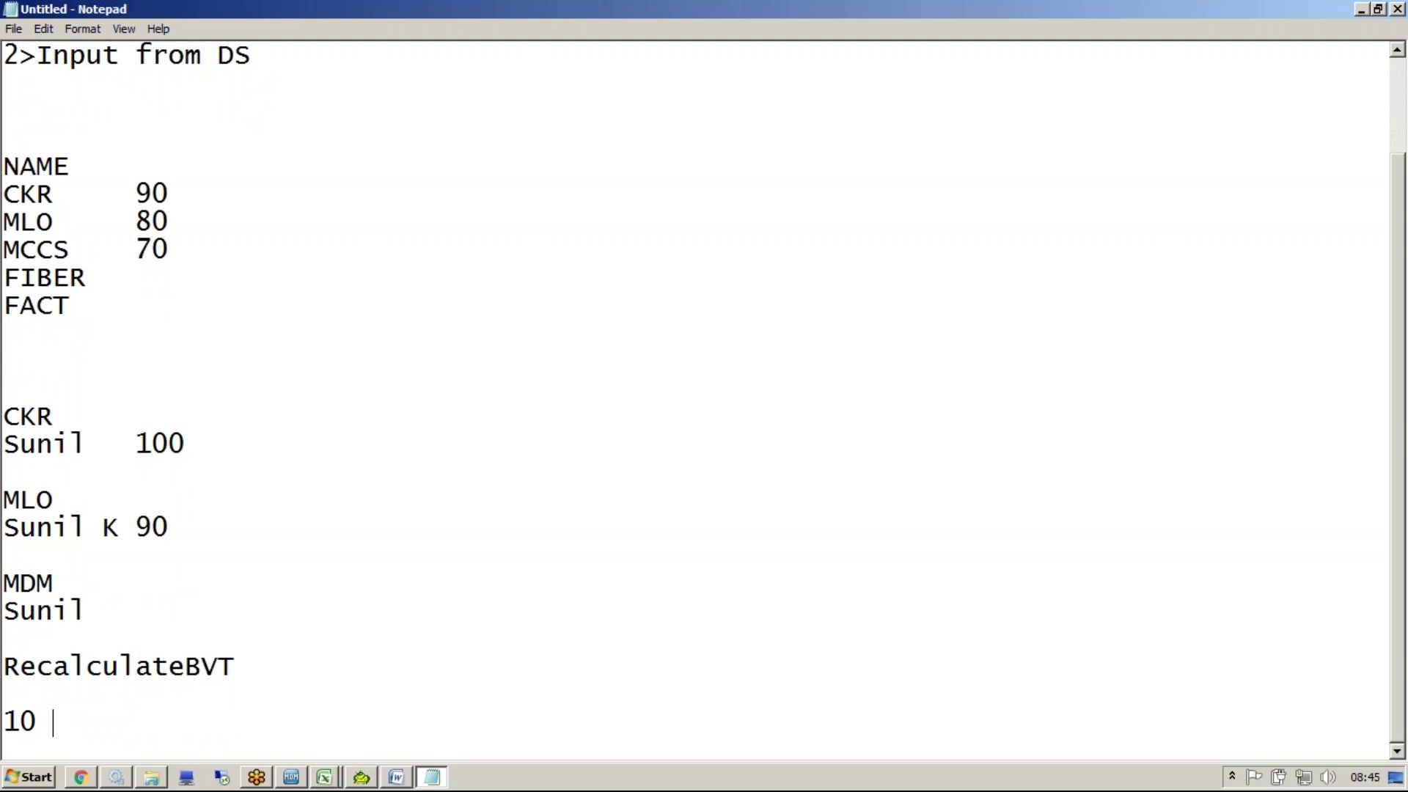
# Switch to the MDM Hub Console and straight back to the Notepad notes
pyautogui.hotkey('alt', 'Tab')
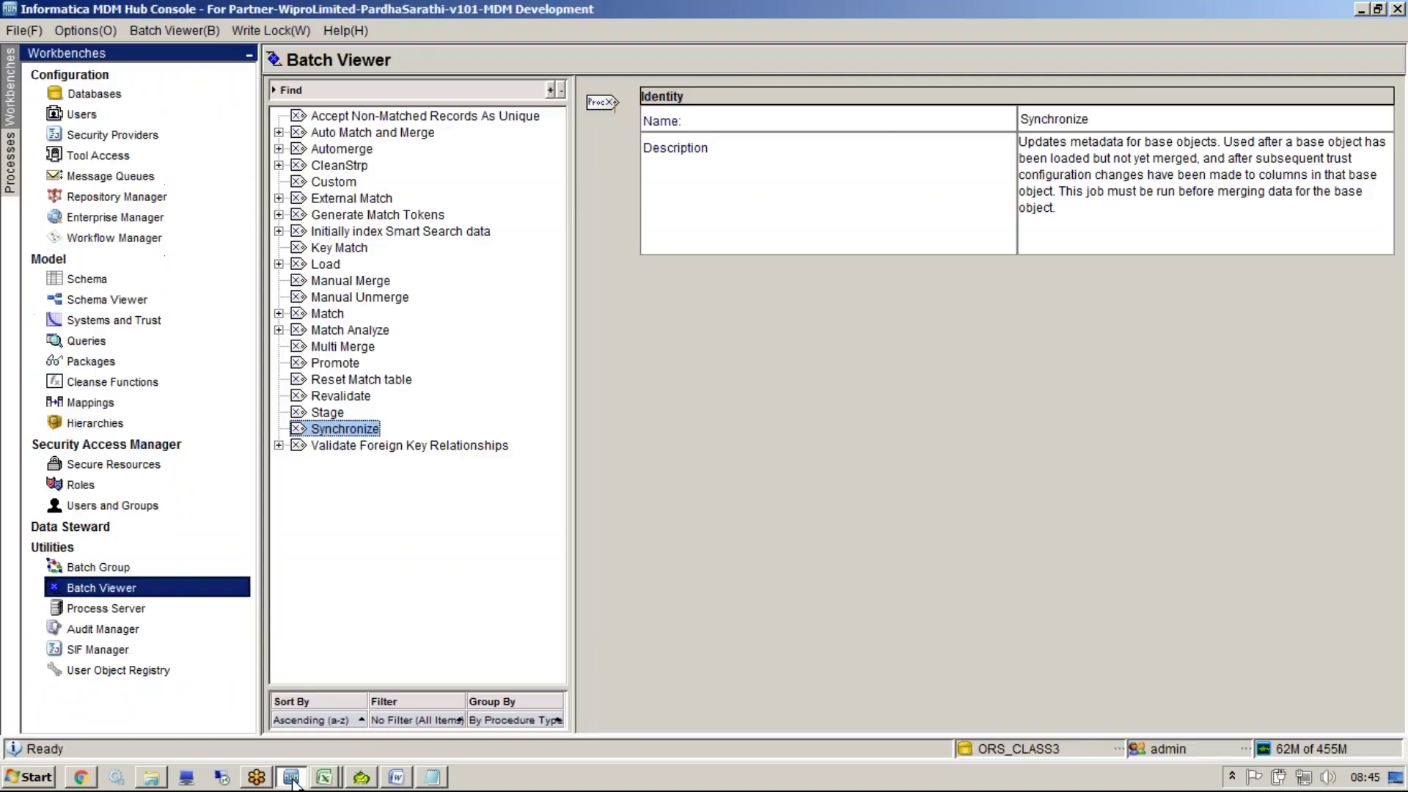
pyautogui.hotkey('alt', 'Tab')
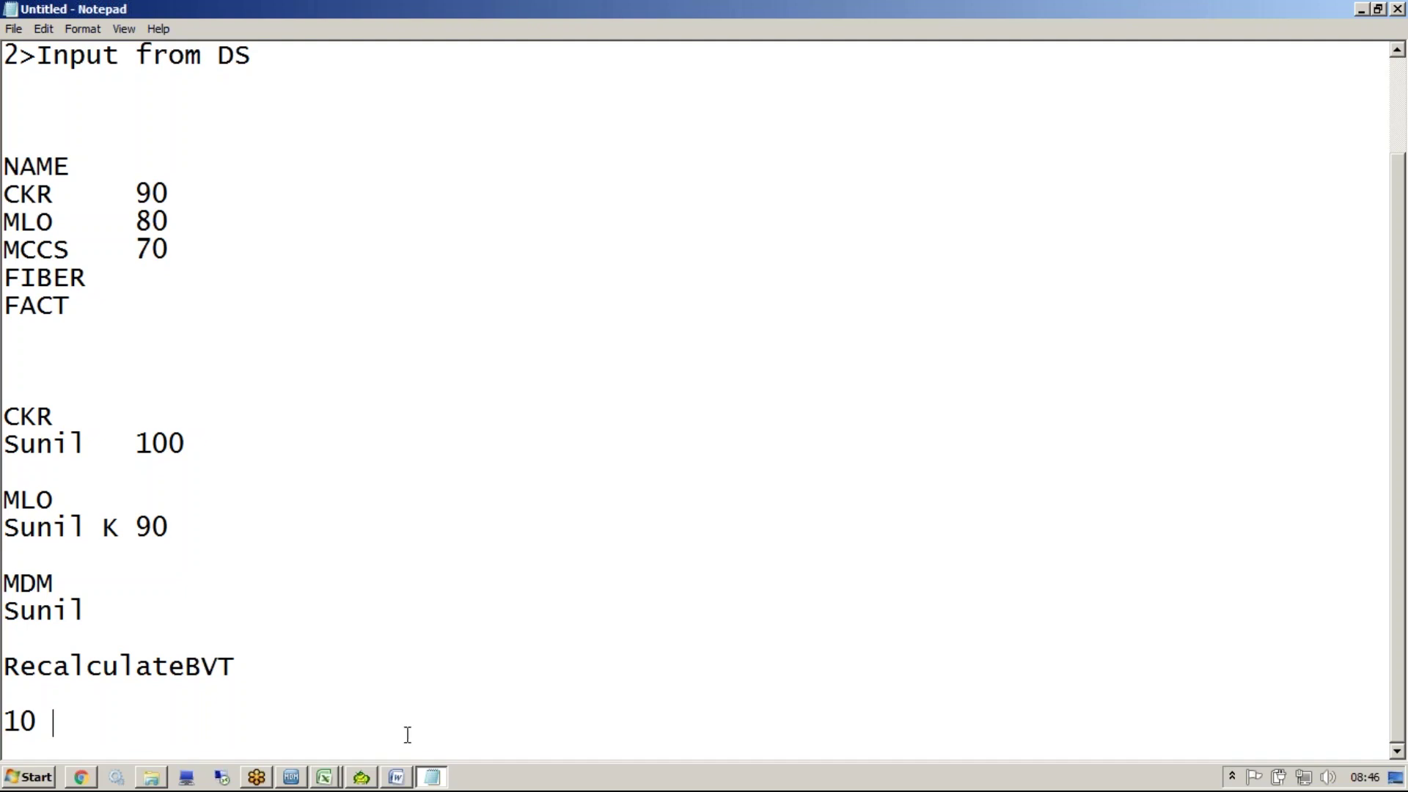
# Minimize Notepad to reveal the MDM Hub Console's Batch Viewer
pyautogui.click(1094, 29)
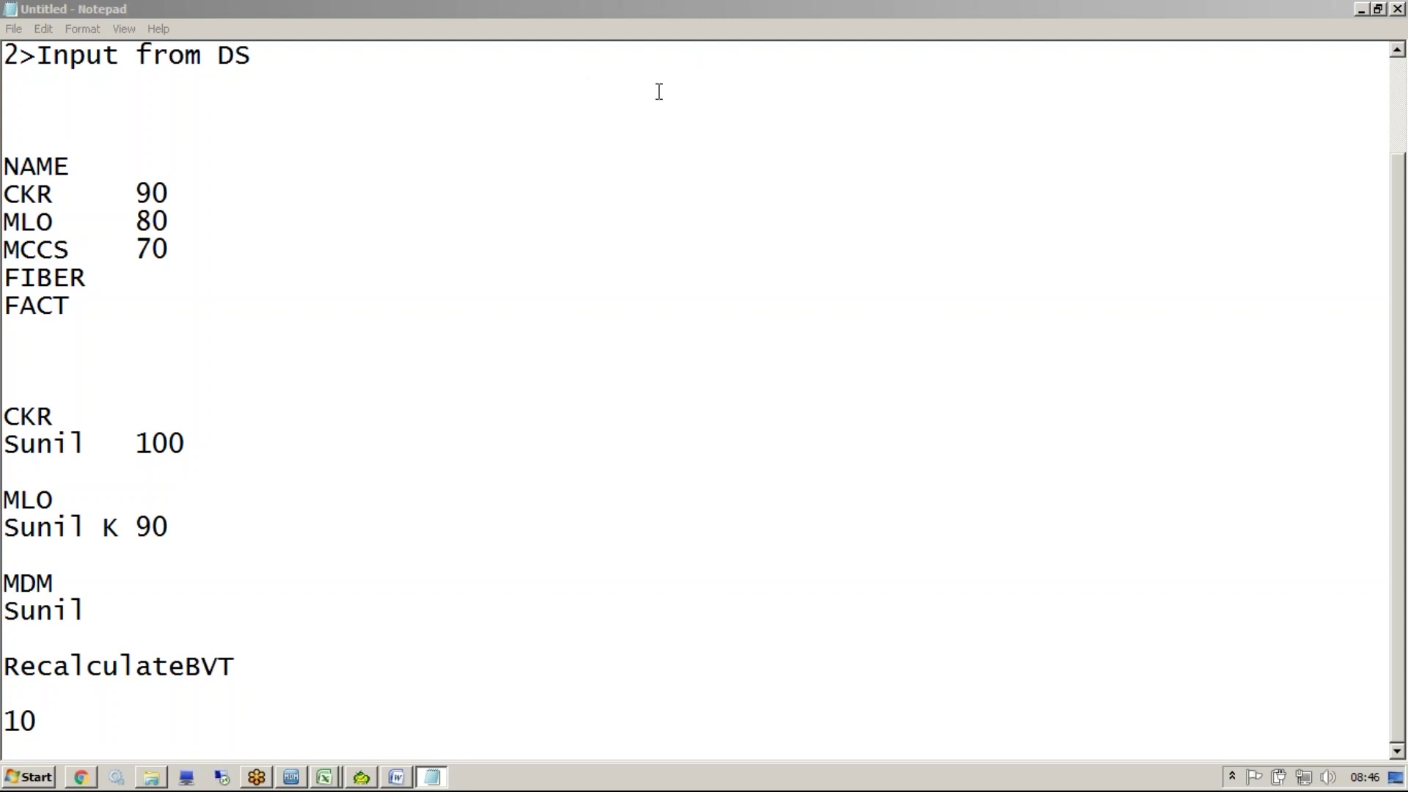
pyautogui.click(1362, 10)
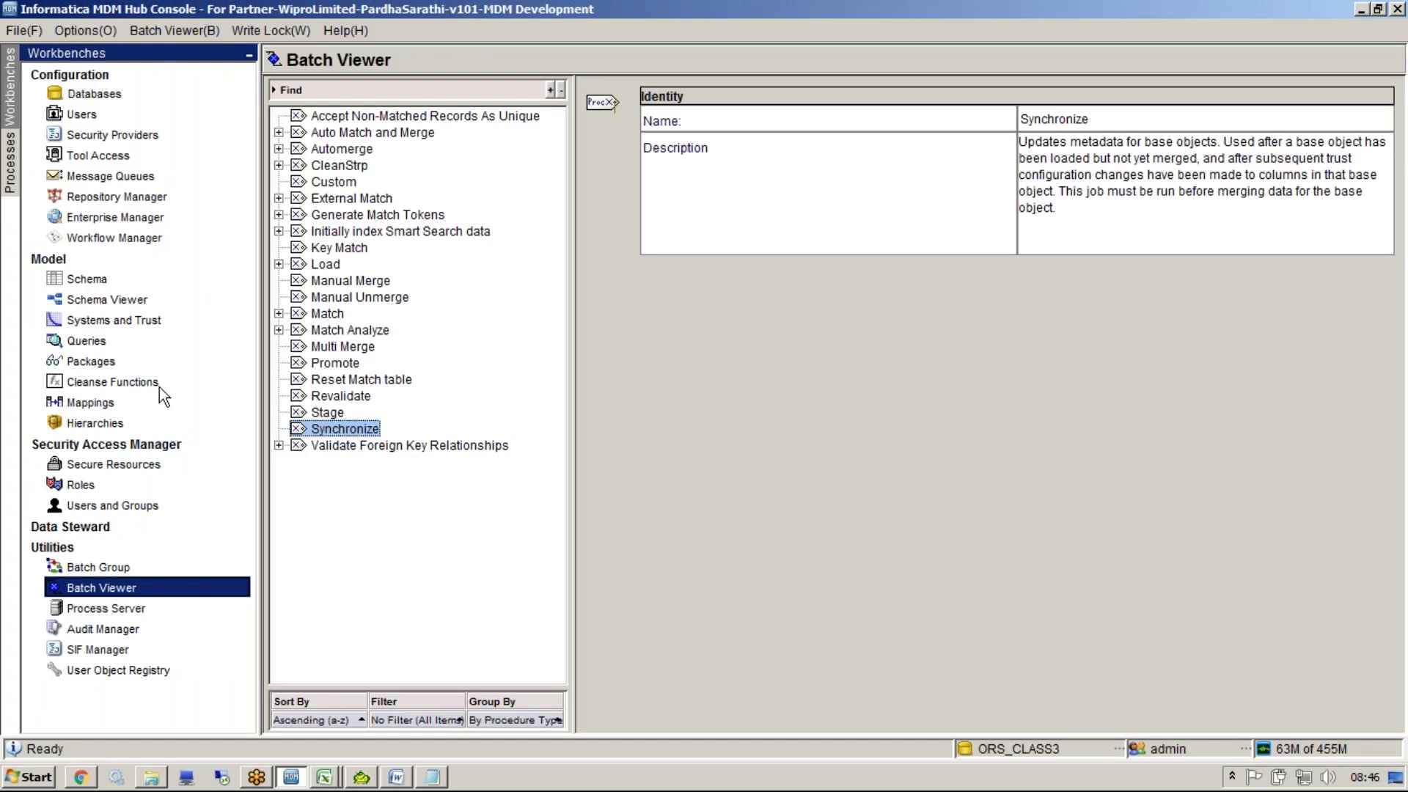
# Show PARTY's ORGANIZATION_NAME trust in Systems and Trust, with MLO, CKR and Admin at 0
pyautogui.click(193, 321)
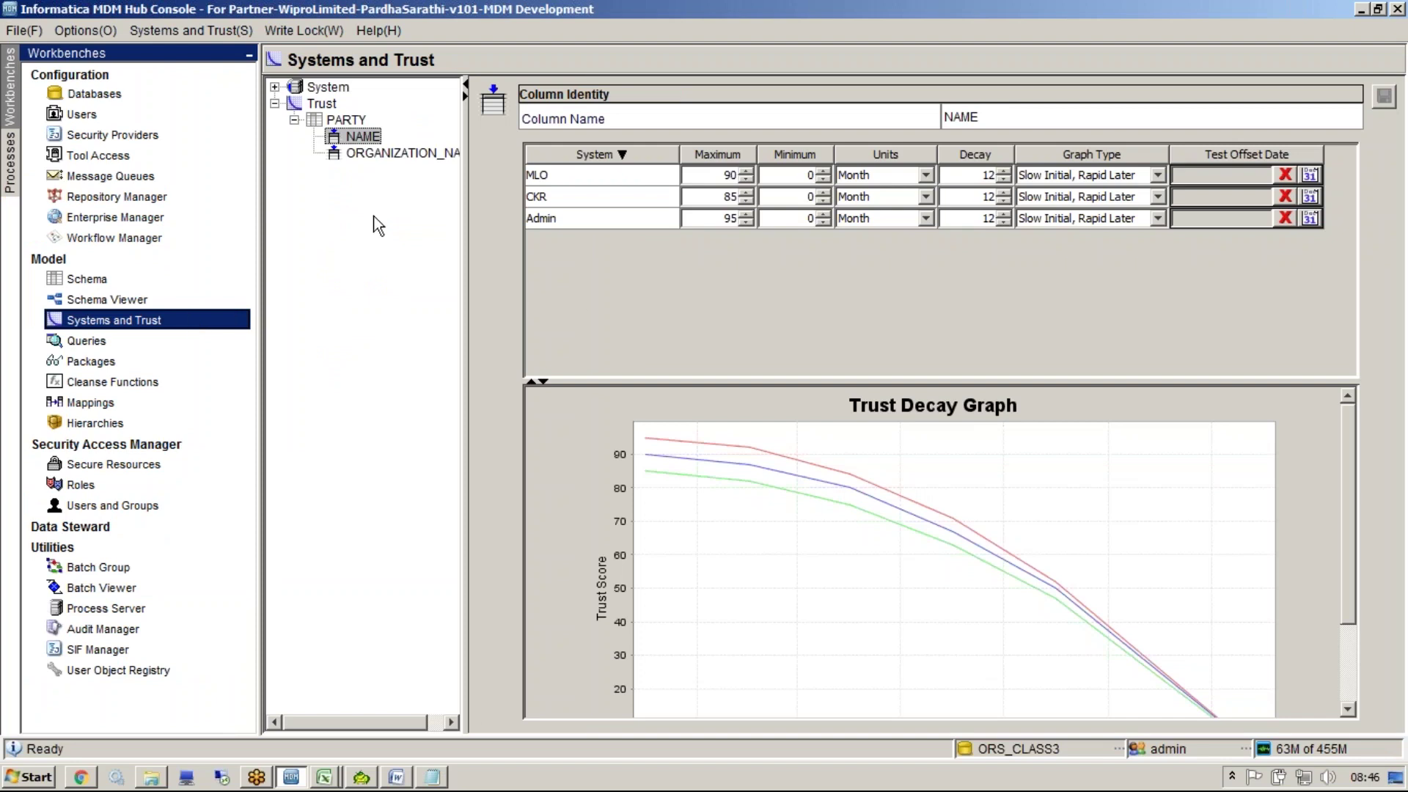
pyautogui.click(374, 155)
pyautogui.click(367, 138)
pyautogui.click(380, 154)
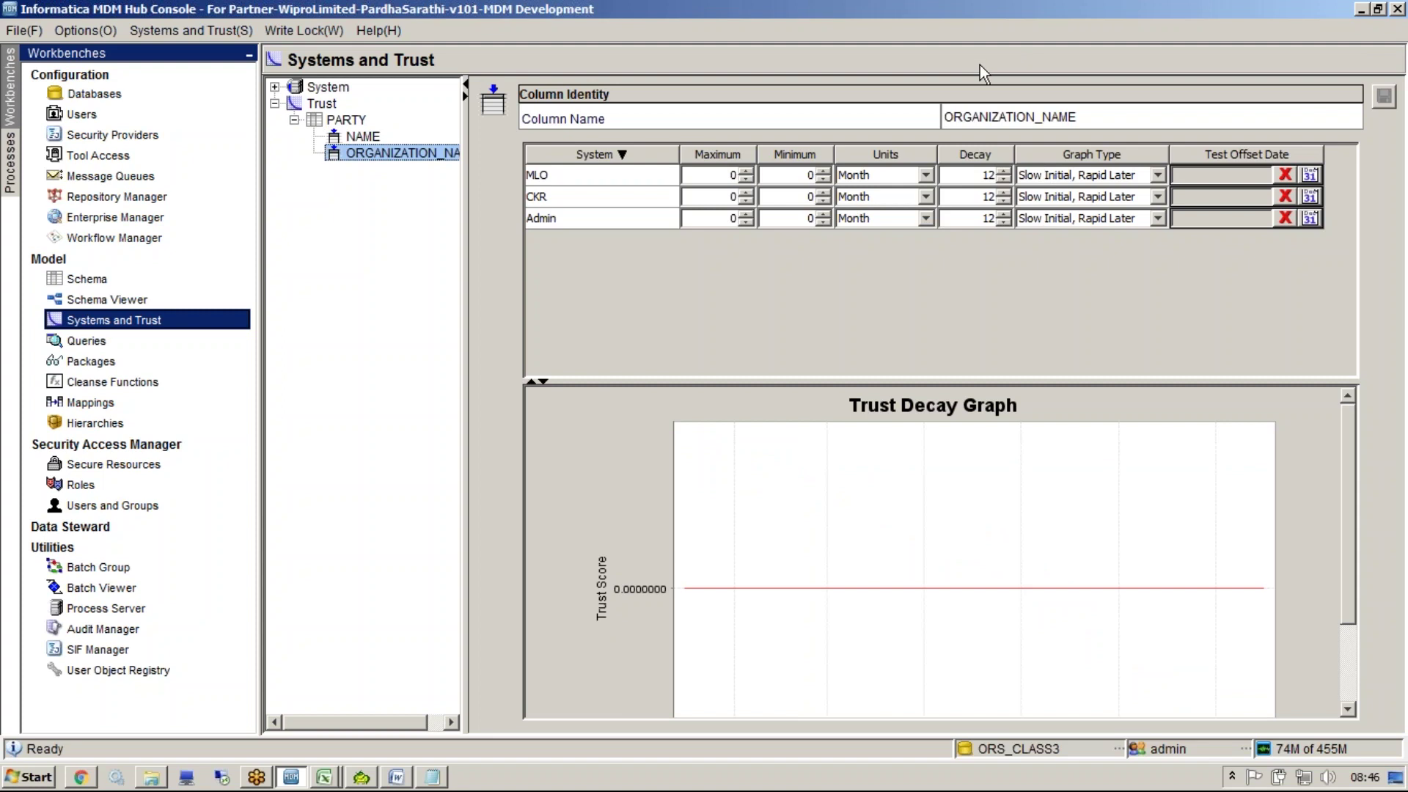
pyautogui.hotkey('ctrl', '2')
pyautogui.moveTo(722, 132)
pyautogui.mouseDown()
pyautogui.moveTo(741, 114)
pyautogui.moveTo(789, 116)
pyautogui.mouseUp()
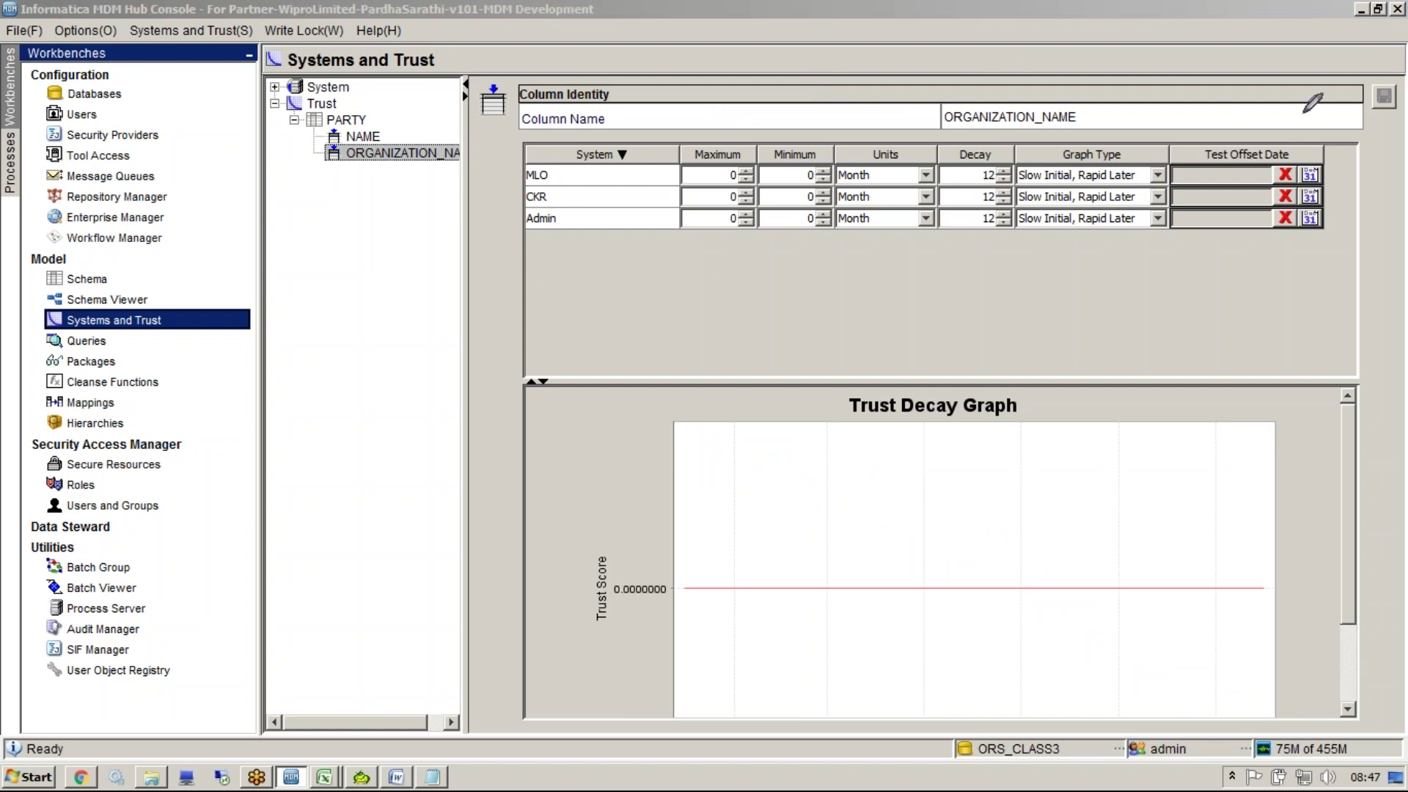
# Clear the old notes and start an Airtel example with a Jan 2016 line
pyautogui.click(439, 776)
pyautogui.hotkey('ctrl', 'a')
pyautogui.press('Delete')
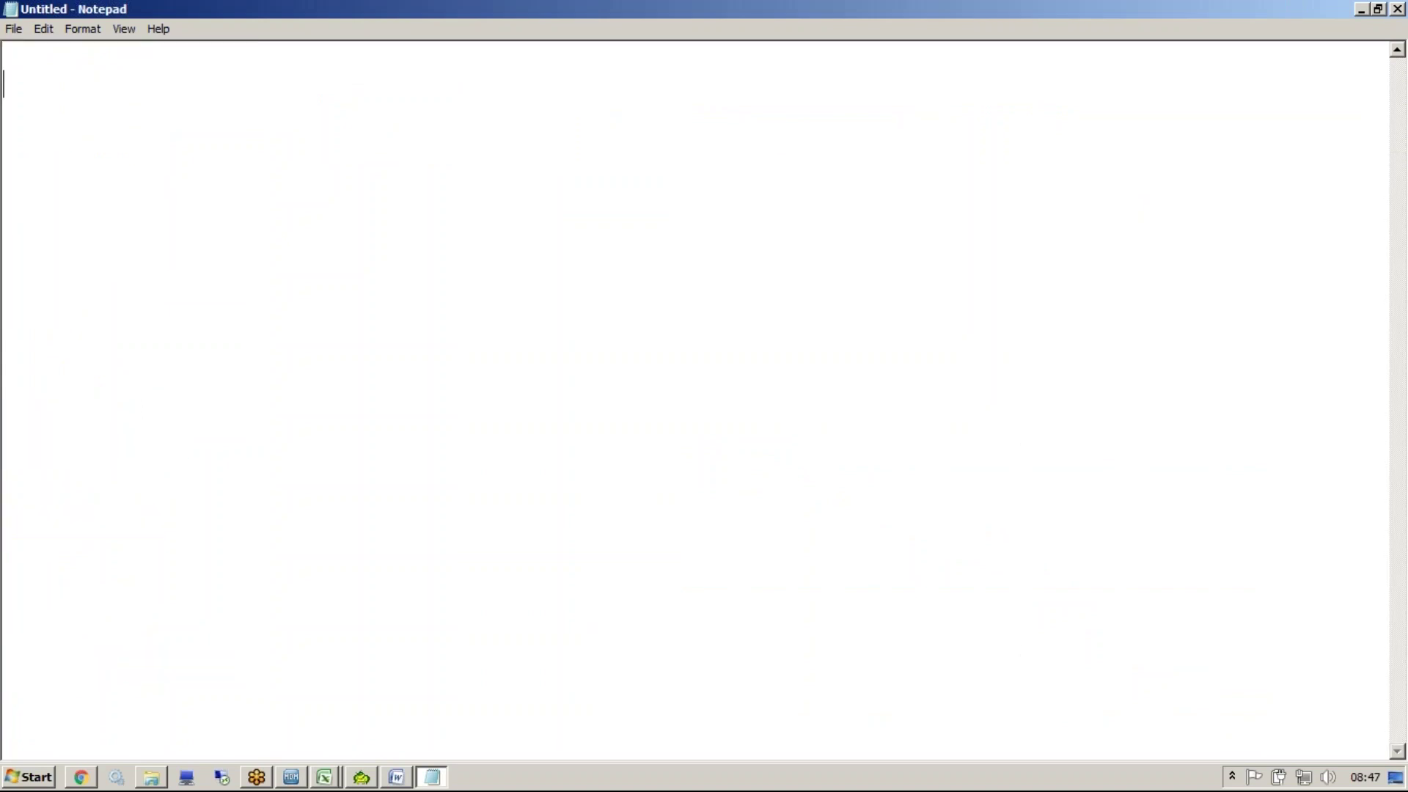
pyautogui.press('Return')
pyautogui.press('Return')
pyautogui.press('Return')
pyautogui.press('Return')
pyautogui.write('Jan ')
pyautogui.write('Ait')
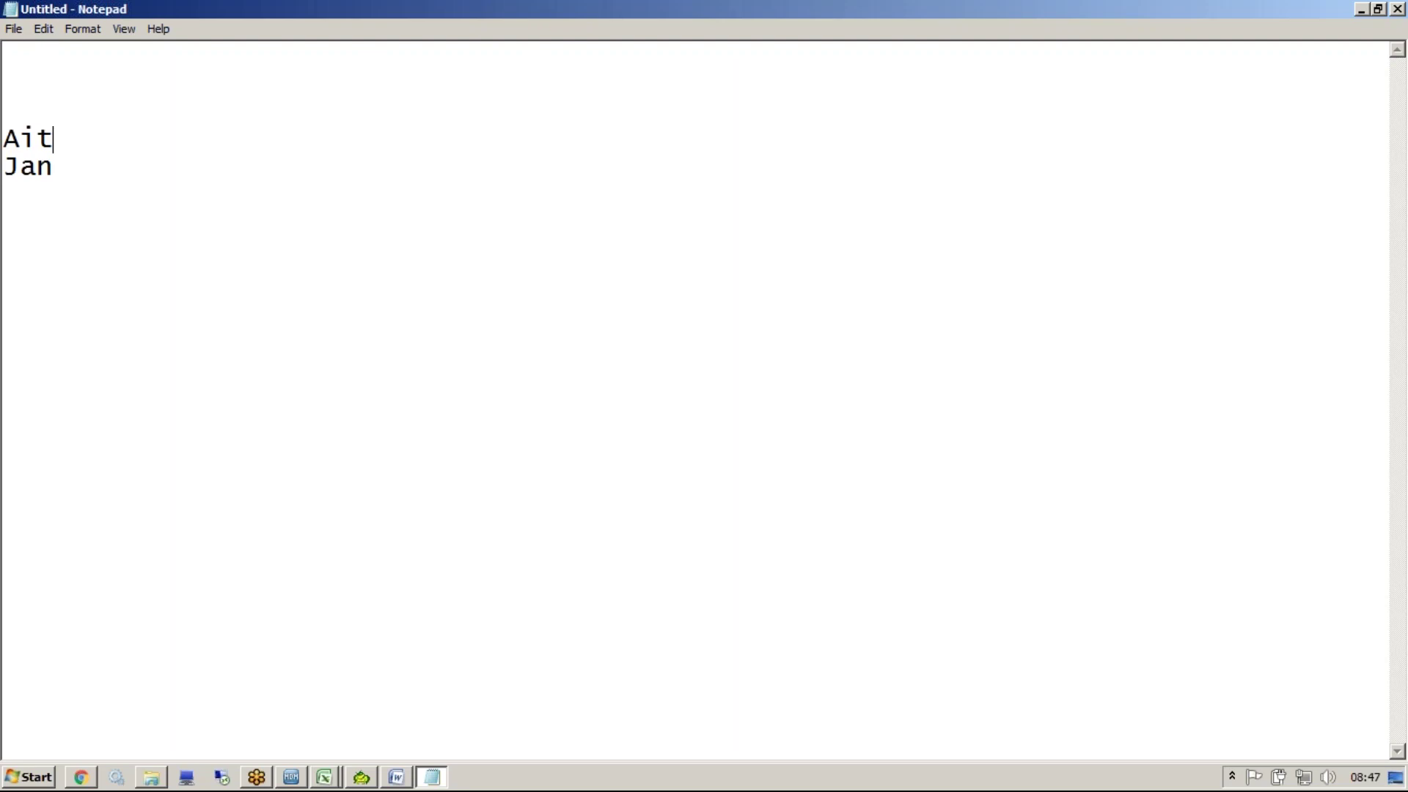
pyautogui.press('BackSpace')
pyautogui.write('rtel')
pyautogui.click(321, 174)
pyautogui.write('2016')
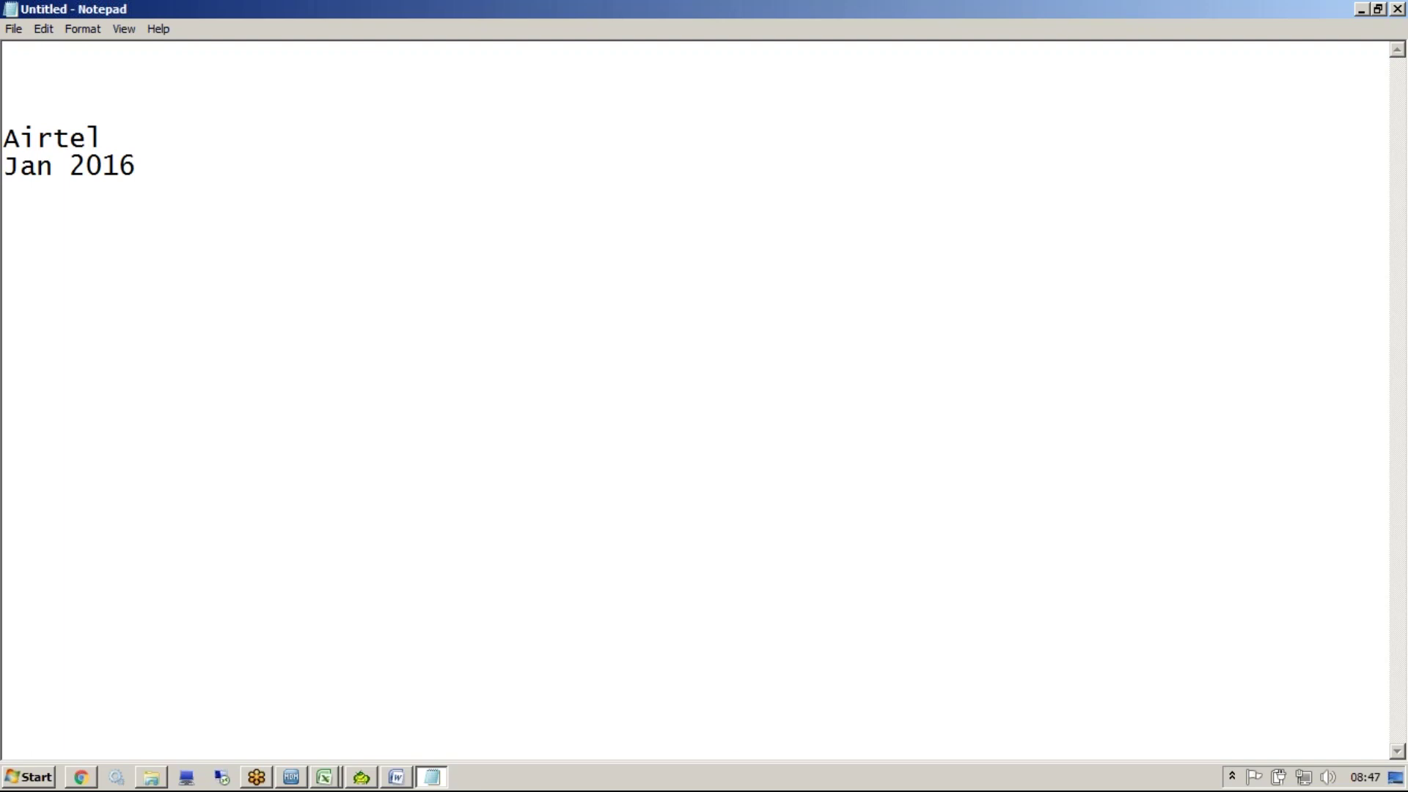
# Add four dotted lines under Jan 2016, replacing a briefly typed sample name
pyautogui.press('Return')
pyautogui.write('SUnil')
pyautogui.click(38, 195)
pyautogui.press('BackSpace')
pyautogui.write('u')
pyautogui.moveTo(120, 194); pyautogui.dragTo(9, 200)
pyautogui.press('Delete')
pyautogui.write('.')
pyautogui.press('Return')
pyautogui.write('.')
pyautogui.press('Return')
pyautogui.write('.')
pyautogui.press('Return')
pyautogui.write('.')
pyautogui.press('Return')
# Add a final 'June 2016 (Deactivate)' line below the dots
pyautogui.click(152, 130)
pyautogui.click(23, 324)
pyautogui.write('.June 2016 (D')
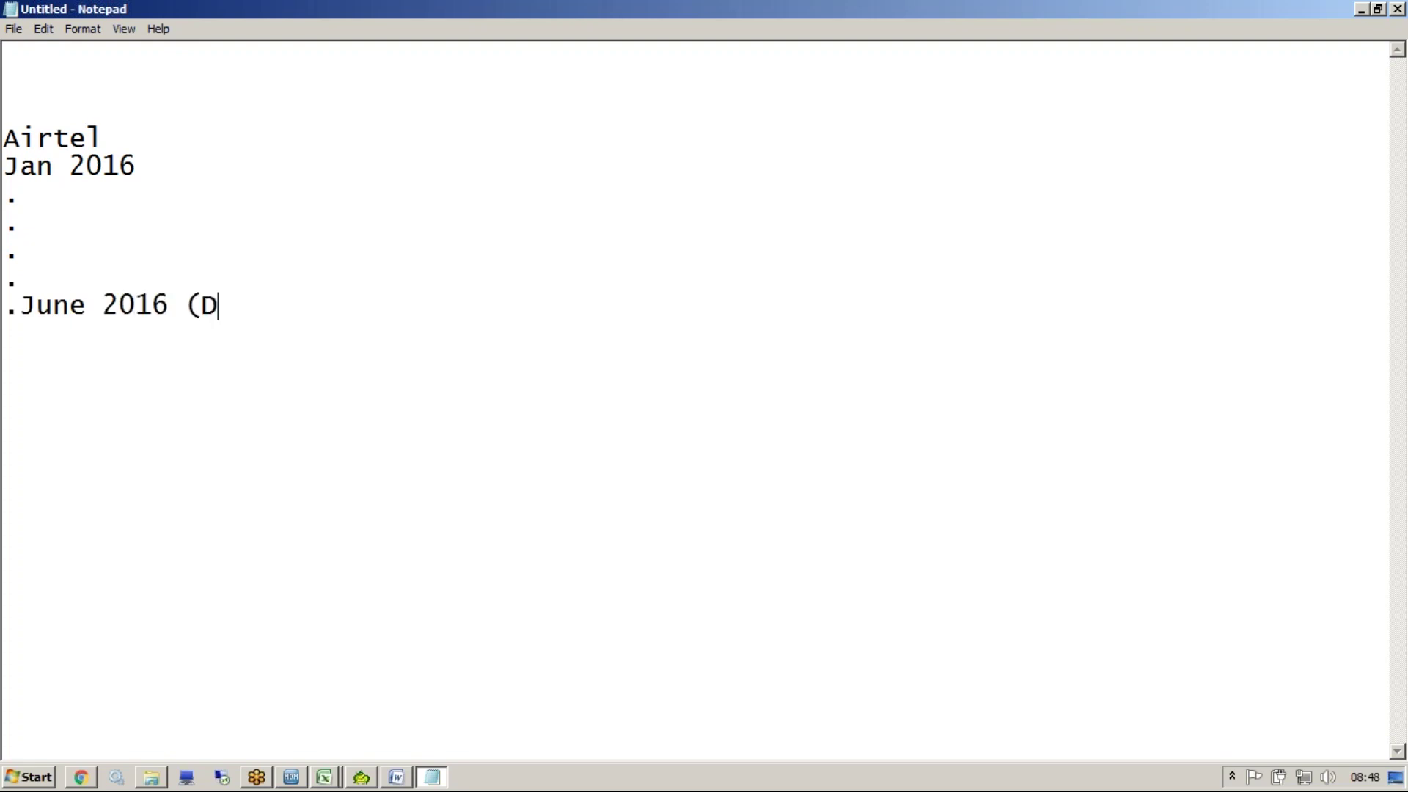
pyautogui.write('eactivate')
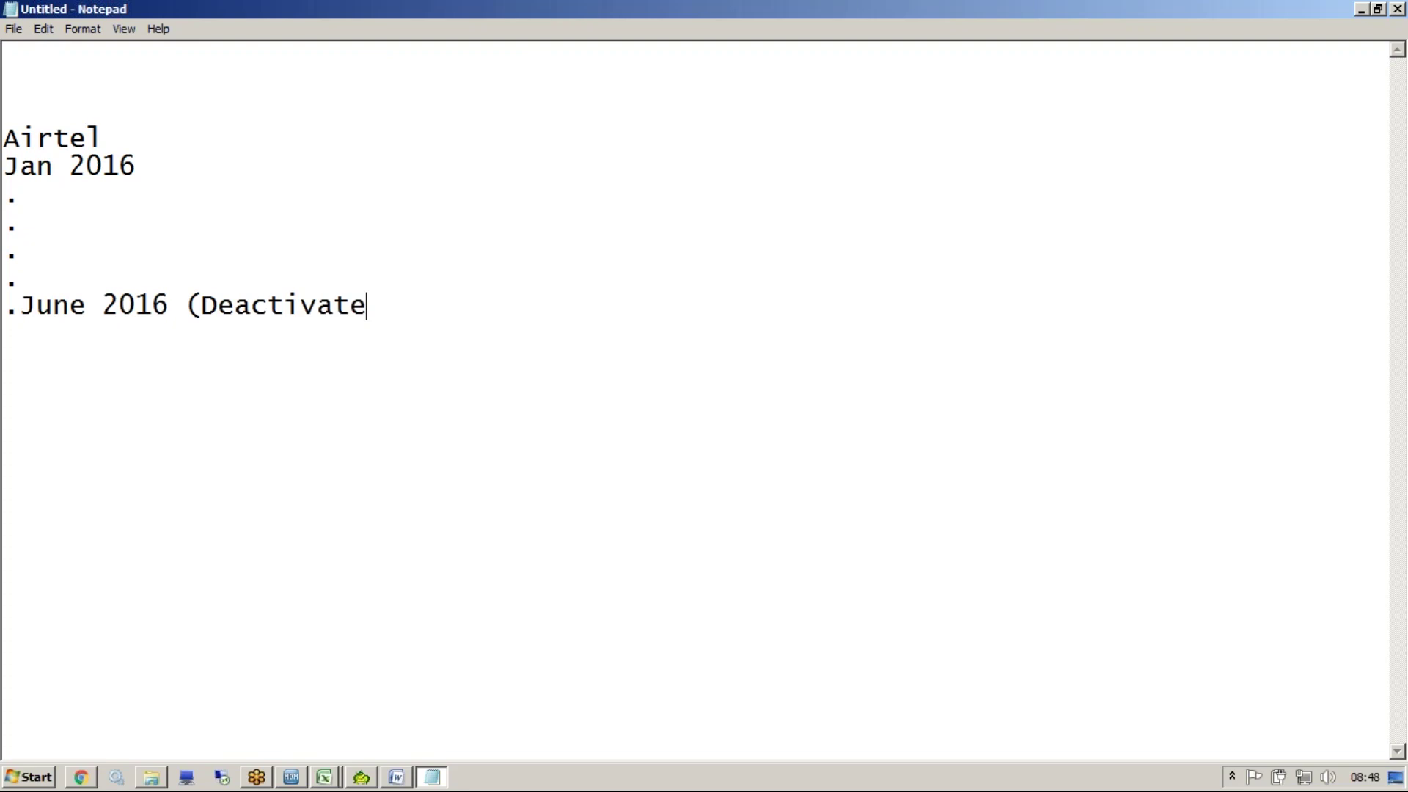
pyautogui.write(')')
pyautogui.click(17, 304)
pyautogui.press('BackSpace')
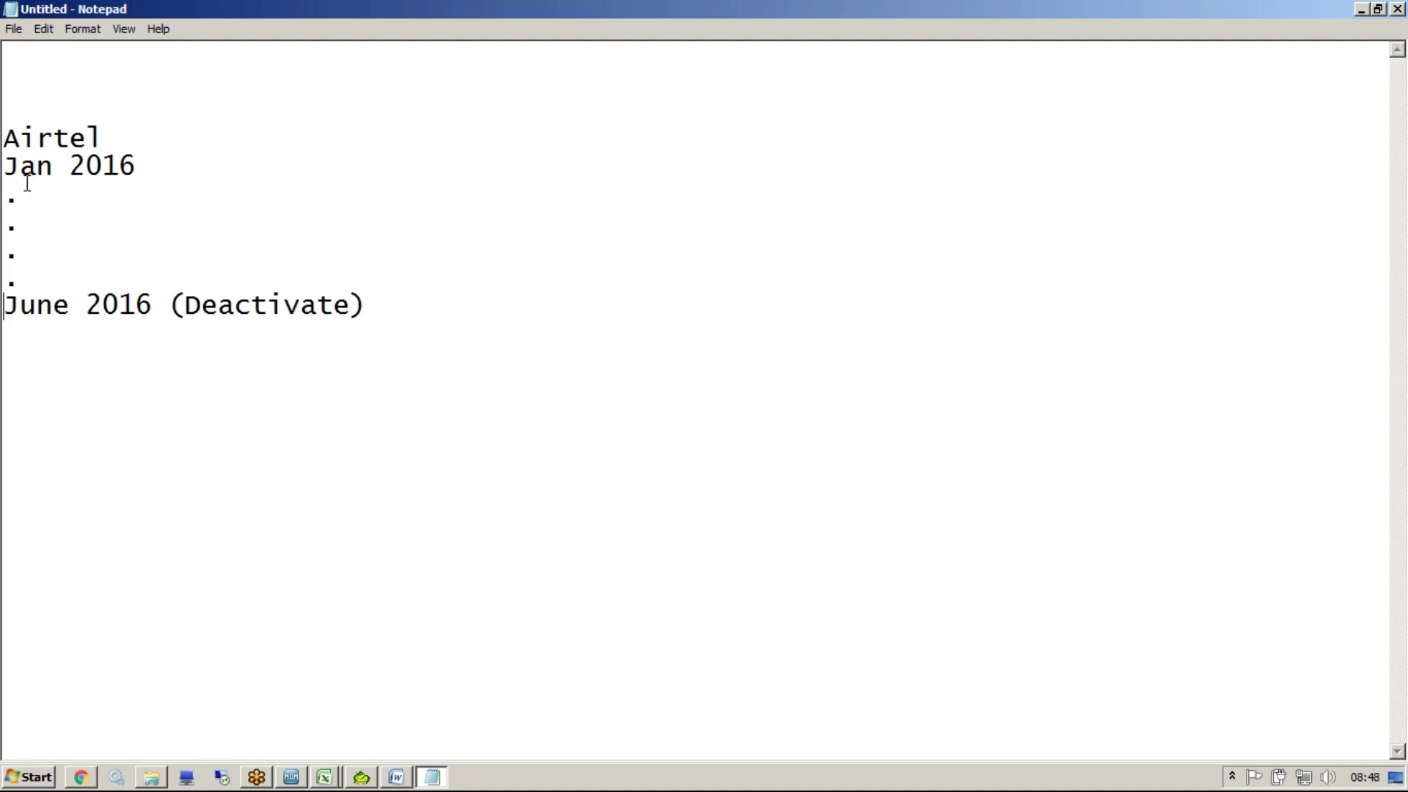
# Append '...very good' to the Jan 2016 line
pyautogui.click(11, 168)
pyautogui.keyDown('shift'); pyautogui.click(152, 164); pyautogui.keyUp('shift')
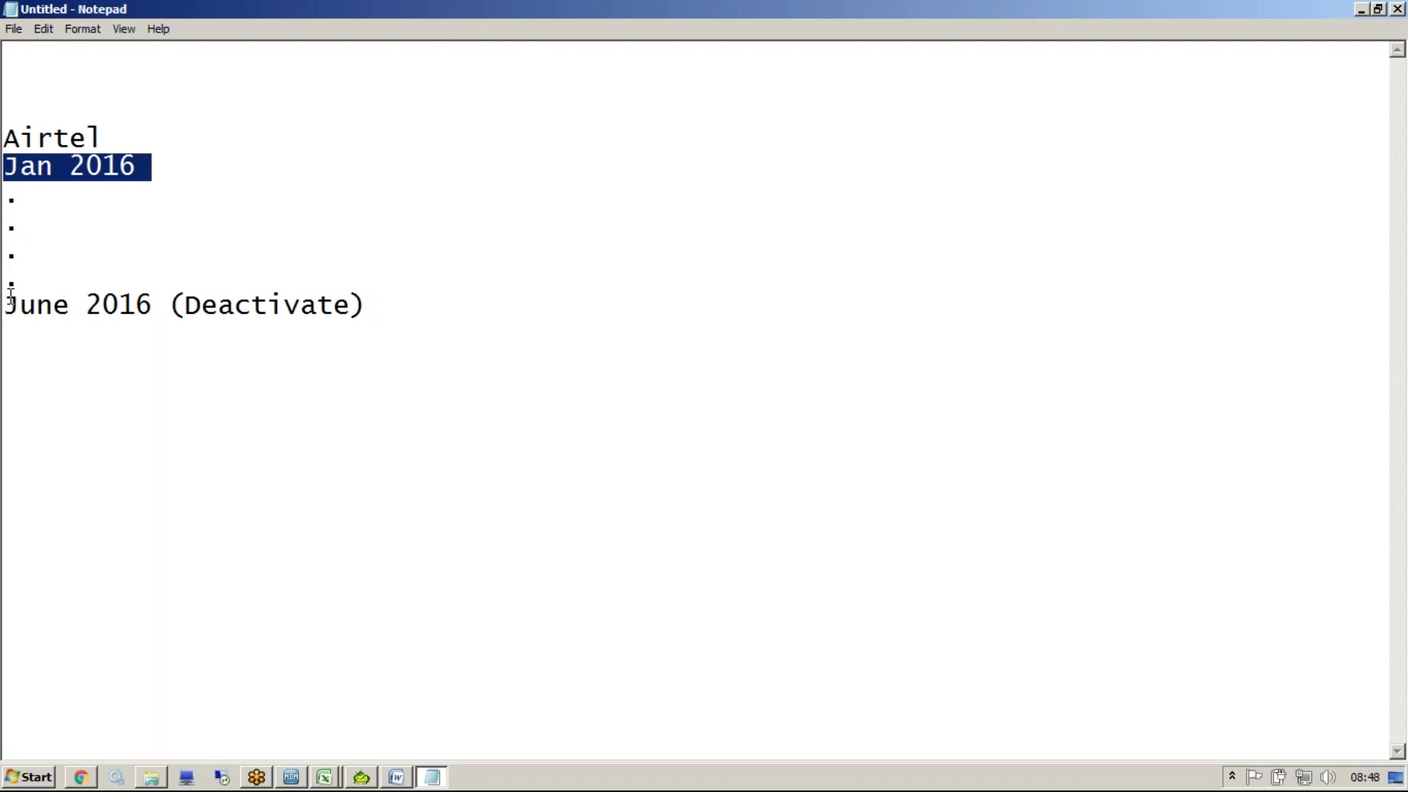
pyautogui.click(144, 162)
pyautogui.write('...ver')
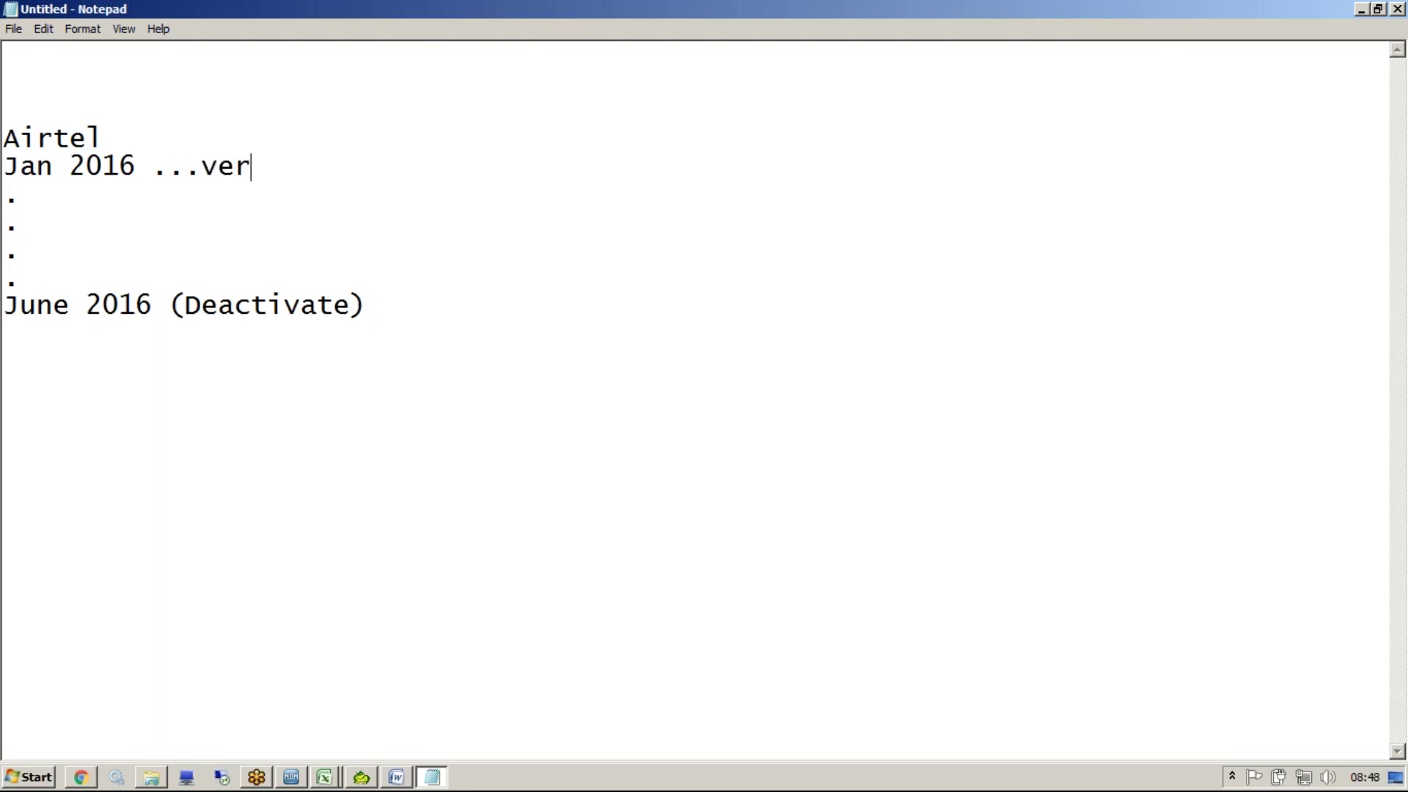
pyautogui.write('y good')
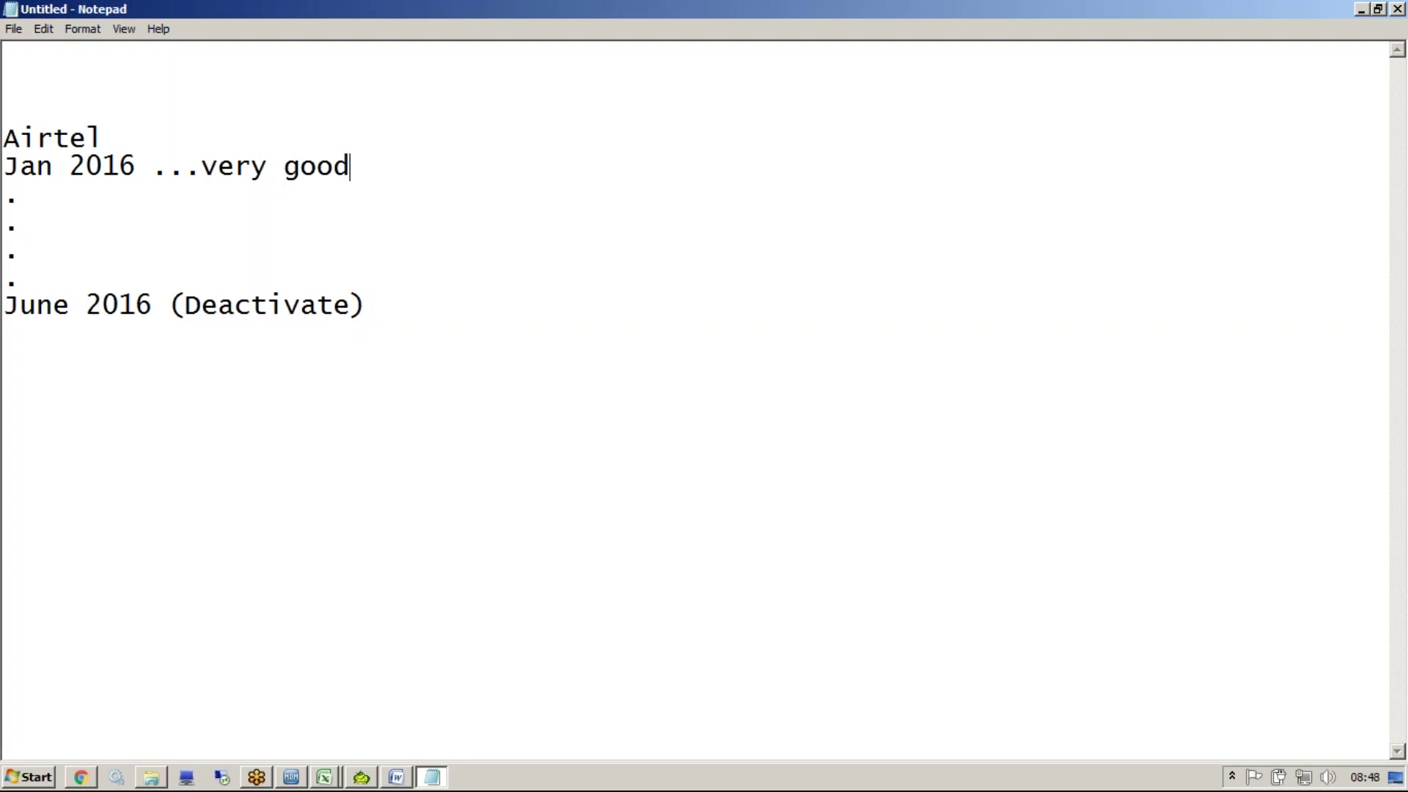
# Highlight (Deactivate), the Jan-to-June span and June 2016 while explaining the timeline
pyautogui.click(22, 193)
pyautogui.moveTo(6, 304); pyautogui.dragTo(382, 307)
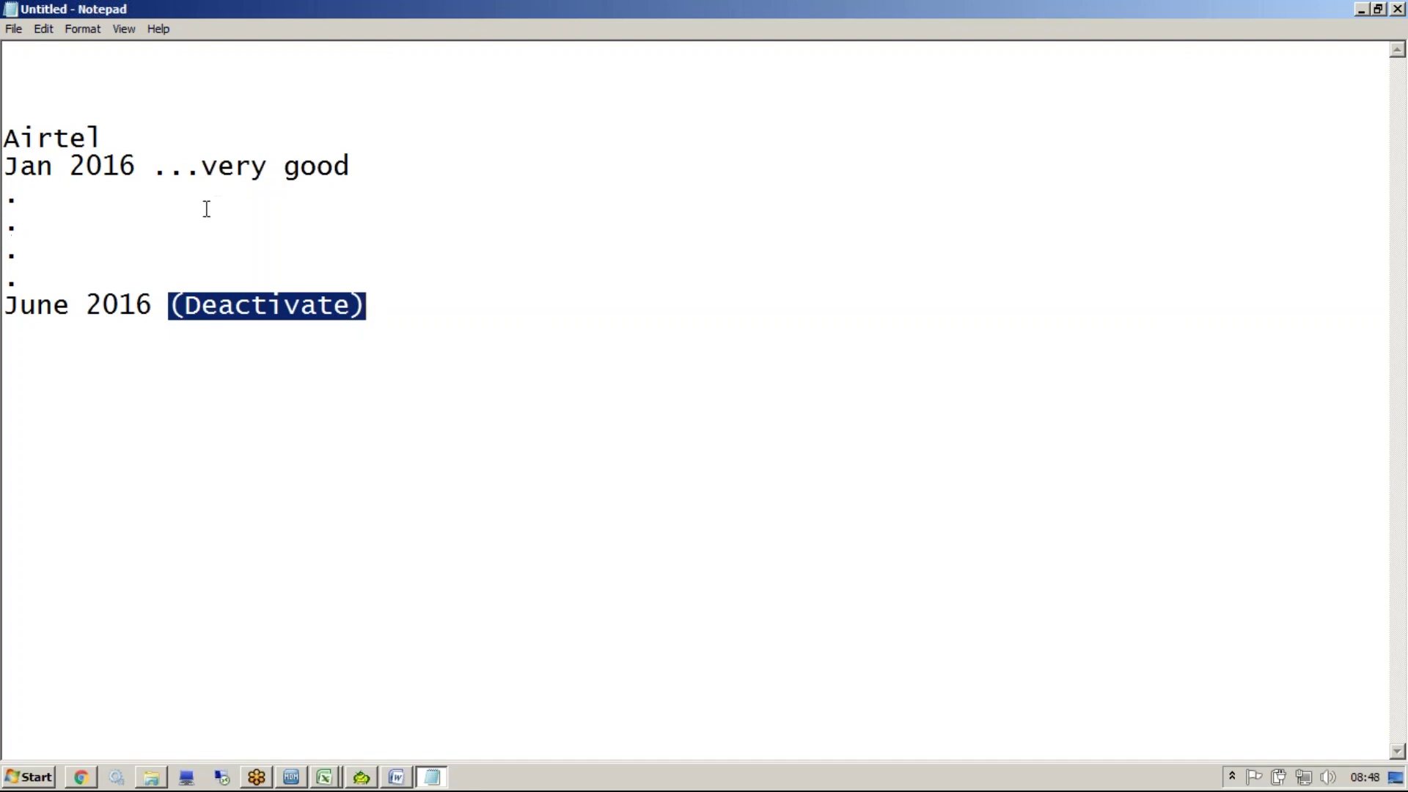
pyautogui.click(157, 171)
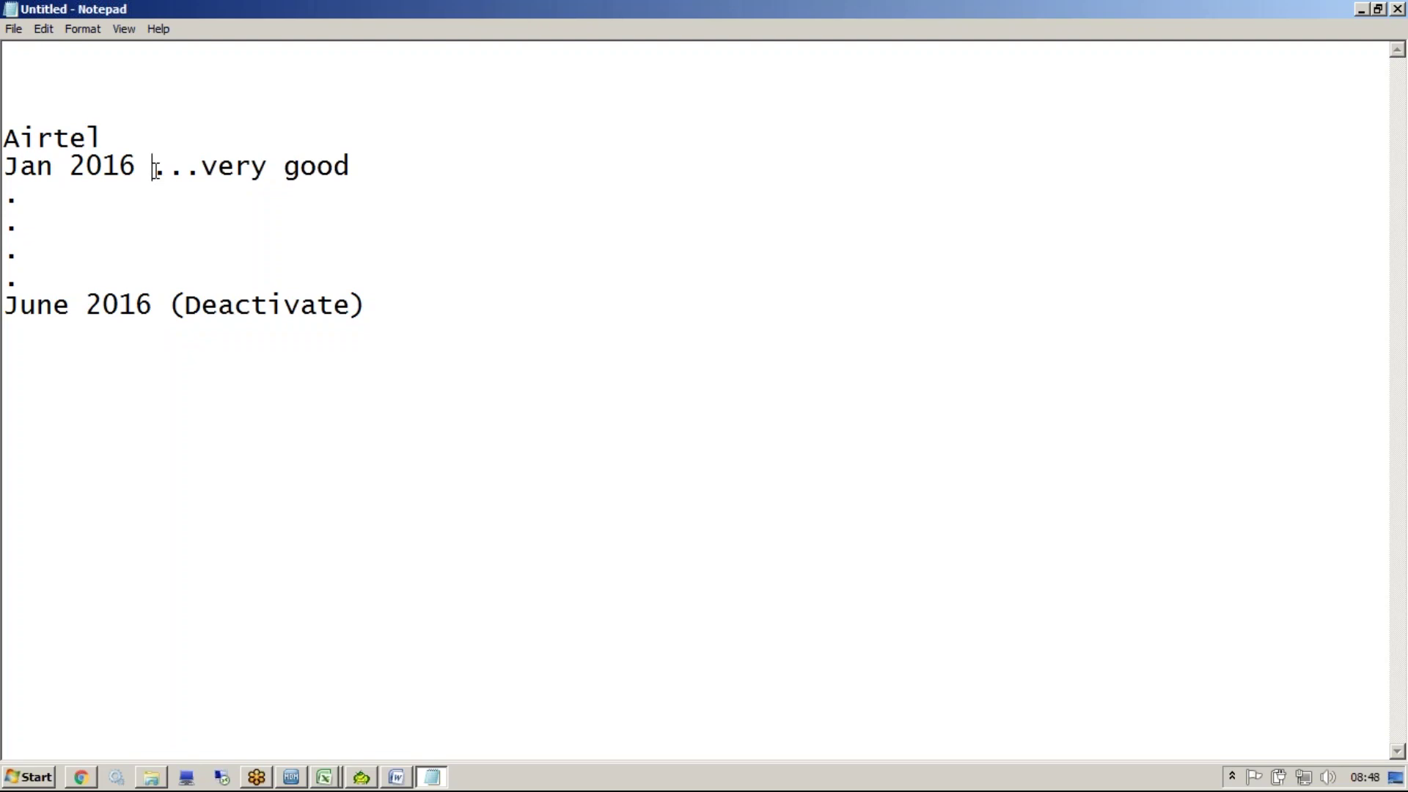
pyautogui.moveTo(402, 337); pyautogui.dragTo(18, 168)
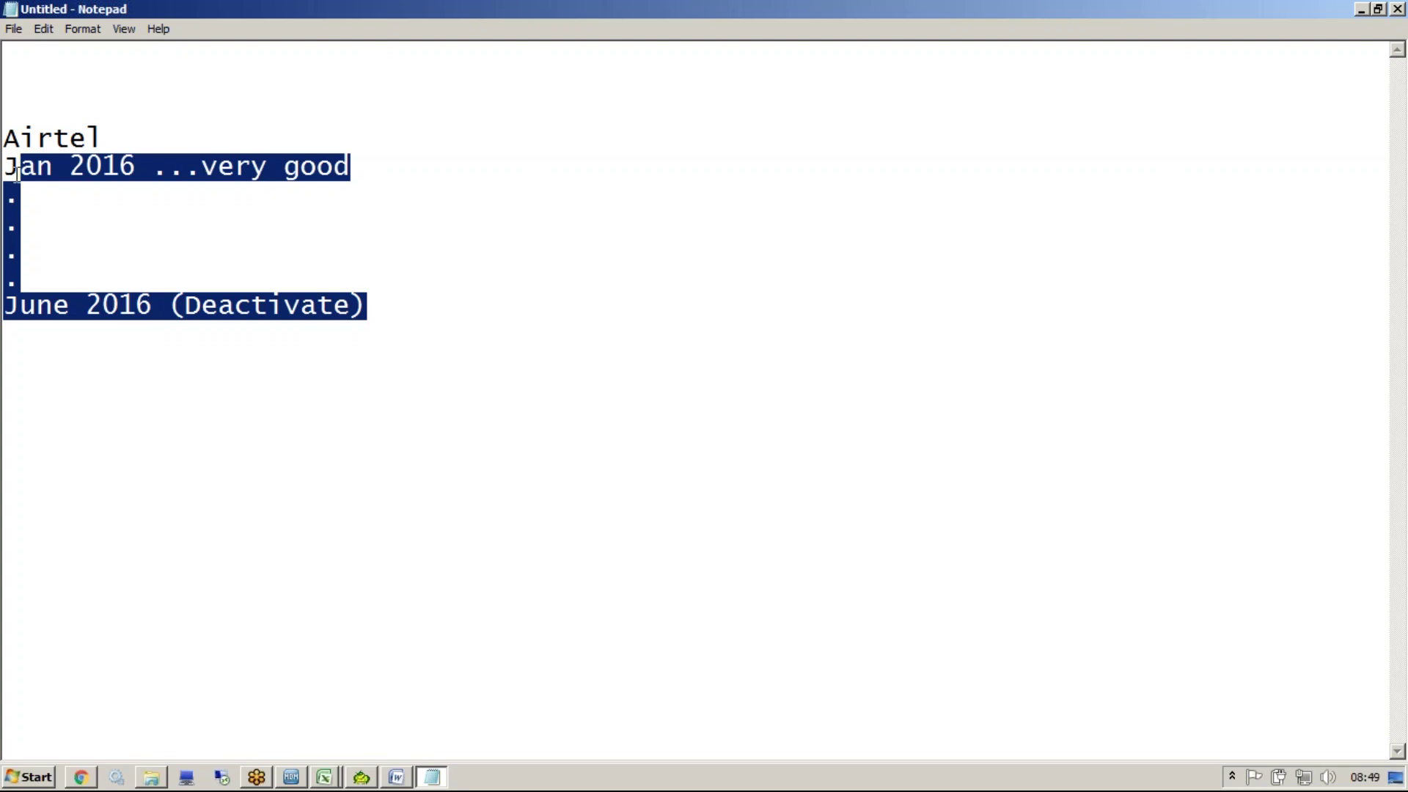
pyautogui.moveTo(153, 304); pyautogui.dragTo(3, 304)
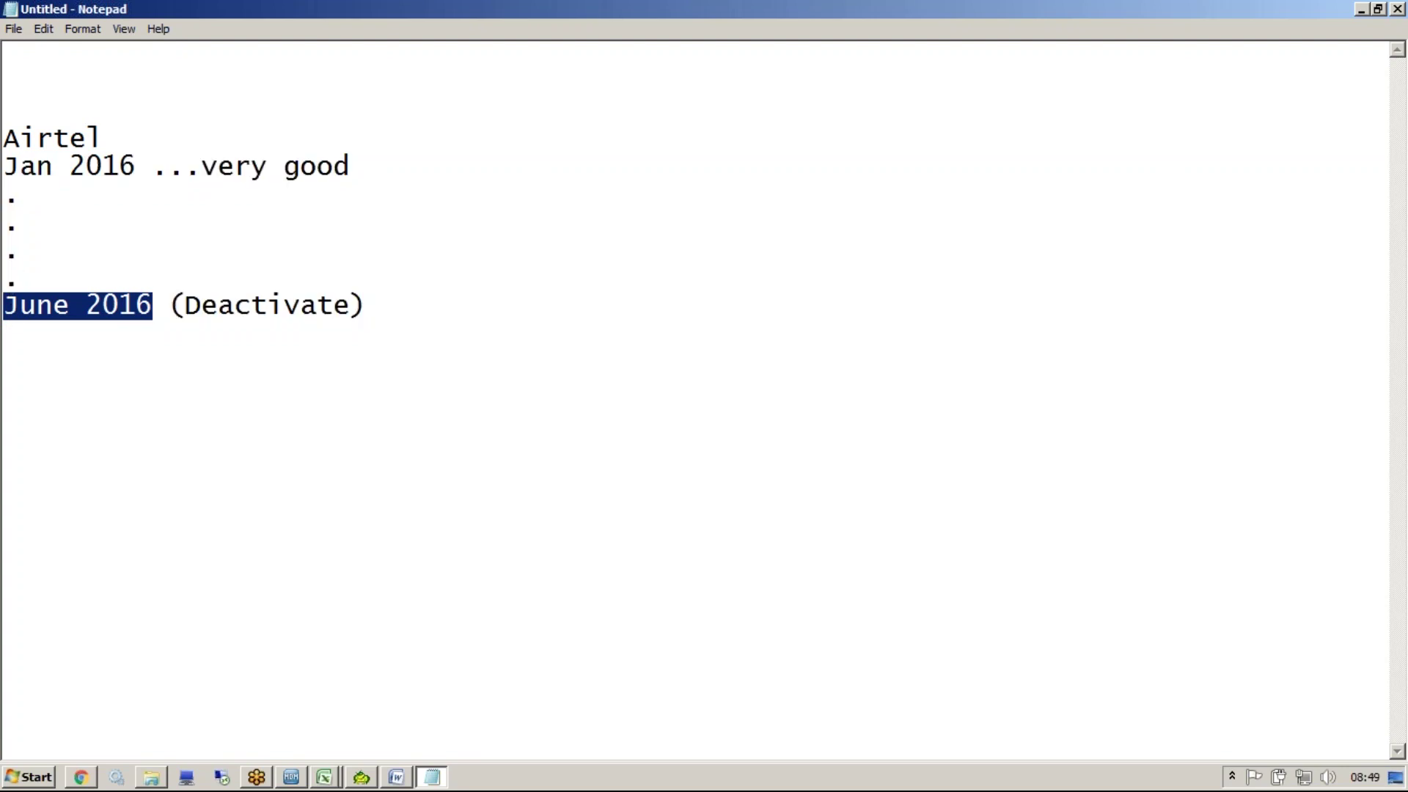
pyautogui.click(11, 170)
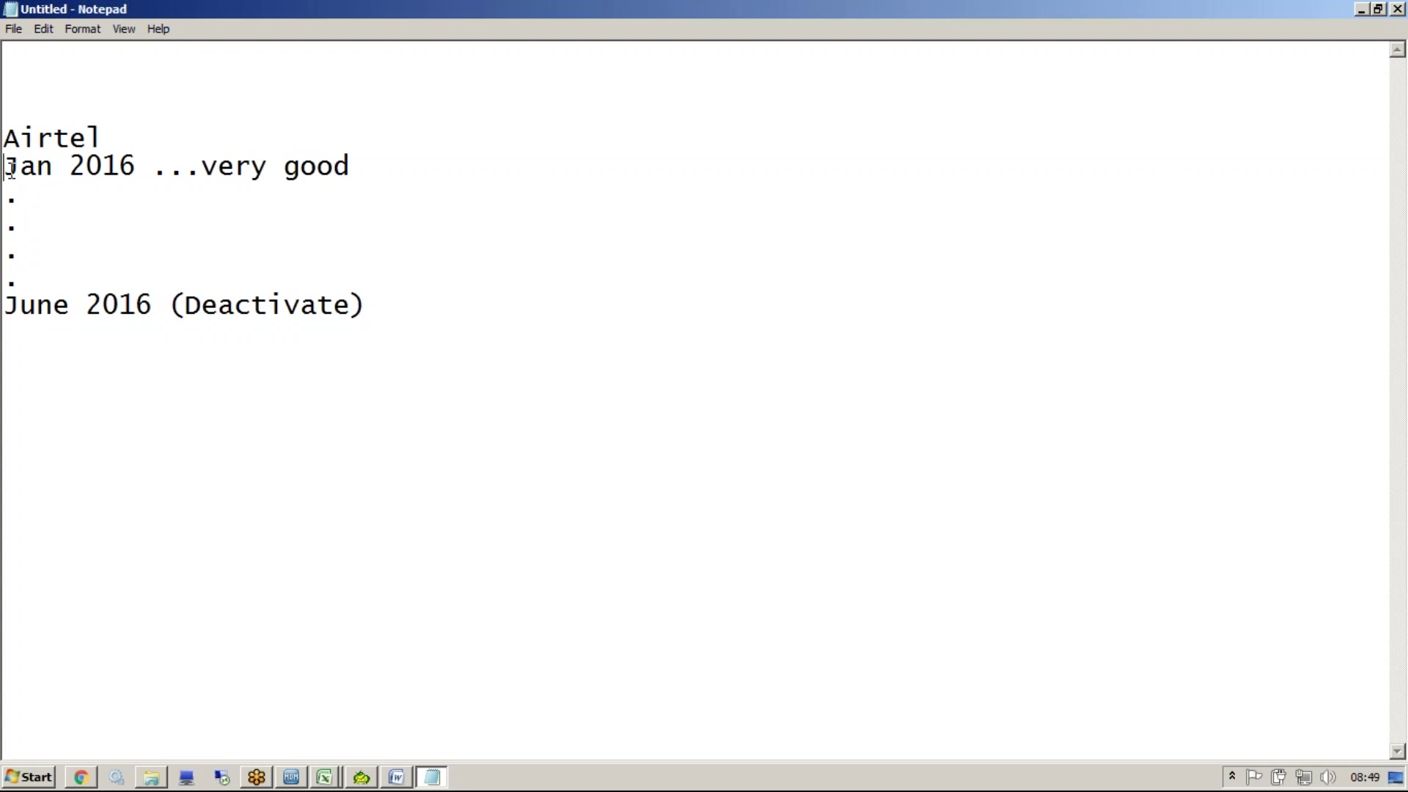
# Below the timeline, add a 2010 line followed by a sample person's name and phone number
pyautogui.click(434, 328)
pyautogui.press('Return')
pyautogui.press('Return')
pyautogui.press('Return')
pyautogui.write('102')
pyautogui.press('BackSpace')
pyautogui.press('BackSpace')
pyautogui.press('BackSpace')
pyautogui.write('2010')
pyautogui.write('Fe')
pyautogui.press('BackSpace')
pyautogui.press('BackSpace')
pyautogui.write('Amit')
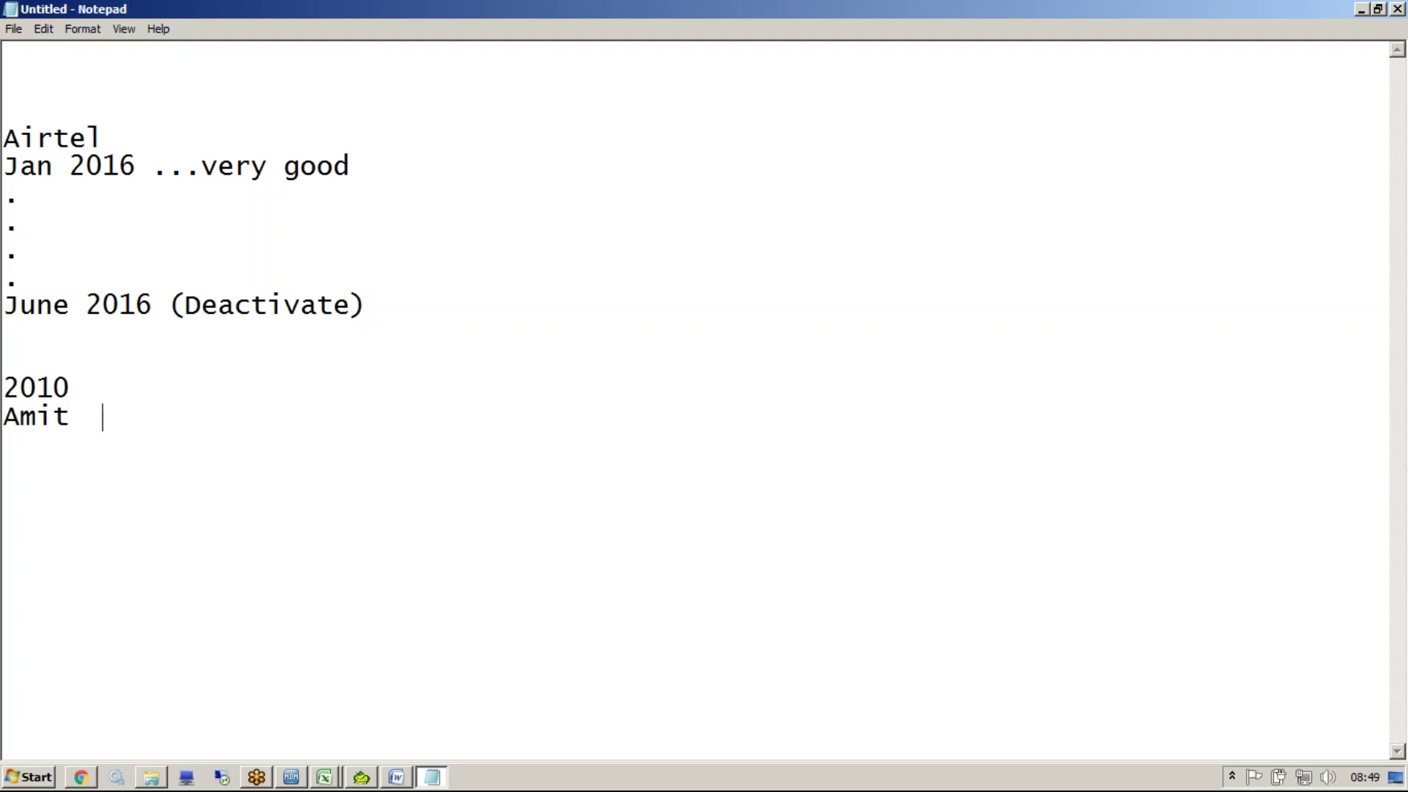
pyautogui.write('  999999999')
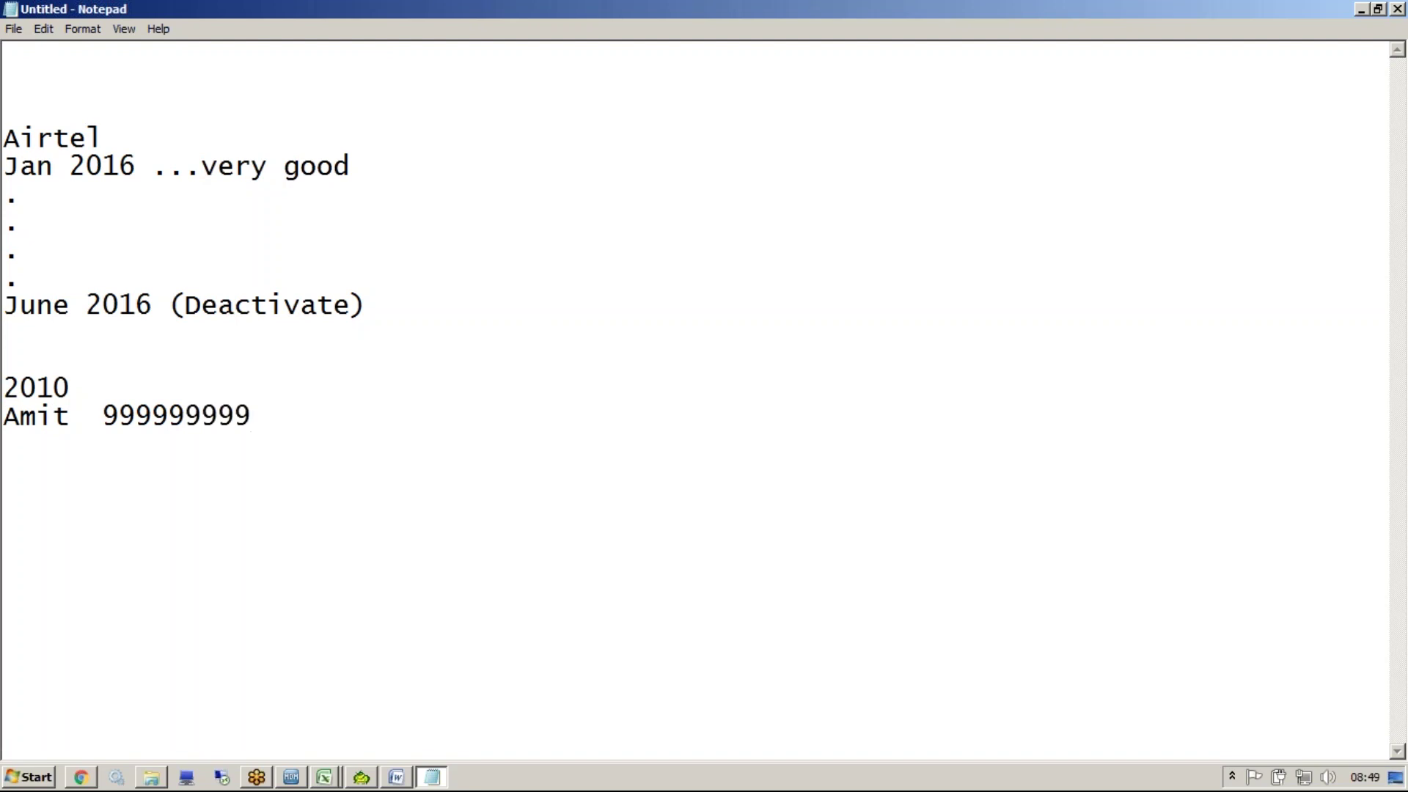
# Add a 2016 line, then highlight the timeline, the 2010 entry and the phone number
pyautogui.press('Return')
pyautogui.press('Return')
pyautogui.press('Return')
pyautogui.write('2016')
pyautogui.moveTo(103, 408); pyautogui.dragTo(88, 137)
pyautogui.moveTo(364, 304); pyautogui.dragTo(289, 210)
pyautogui.moveTo(3, 377); pyautogui.dragTo(203, 415)
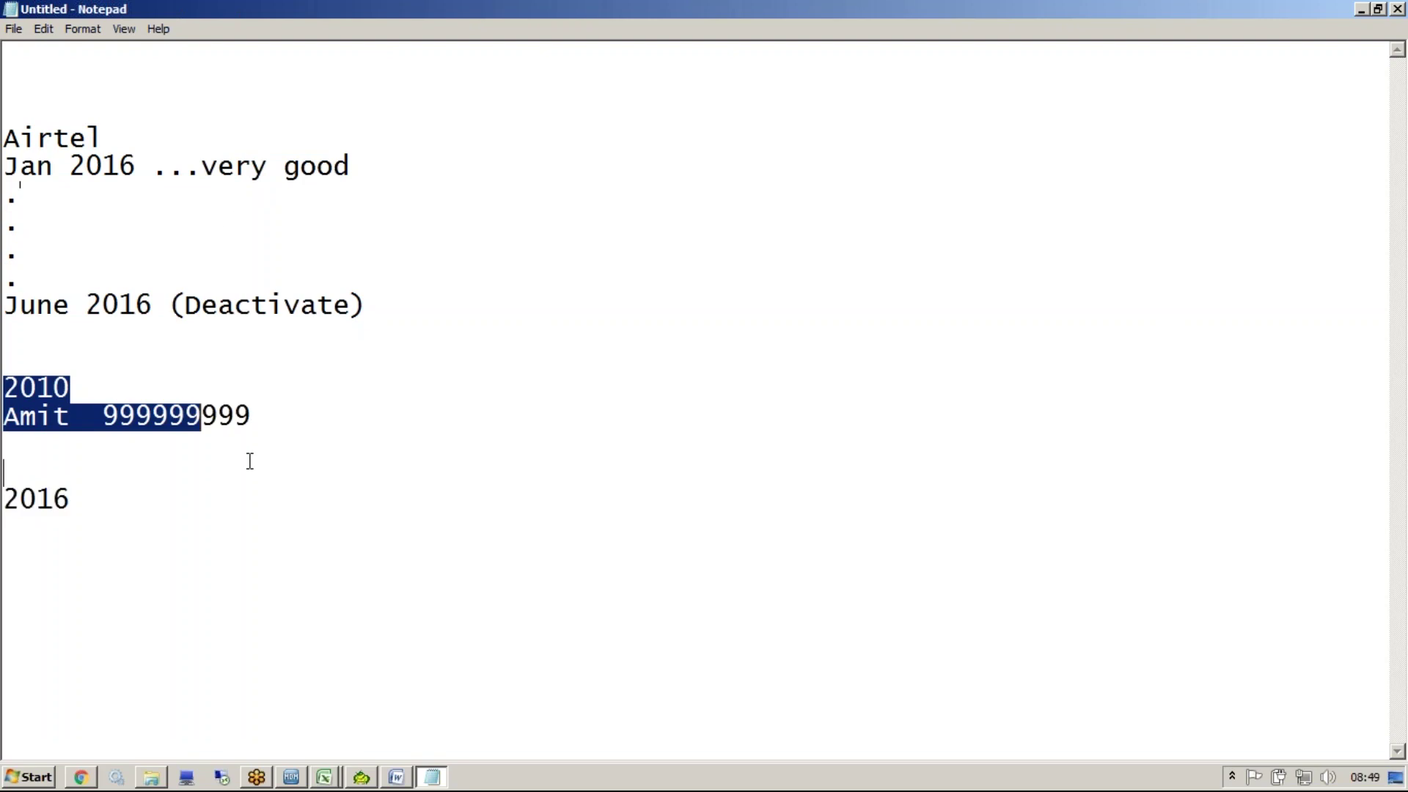
pyautogui.moveTo(249, 461); pyautogui.dragTo(249, 461)
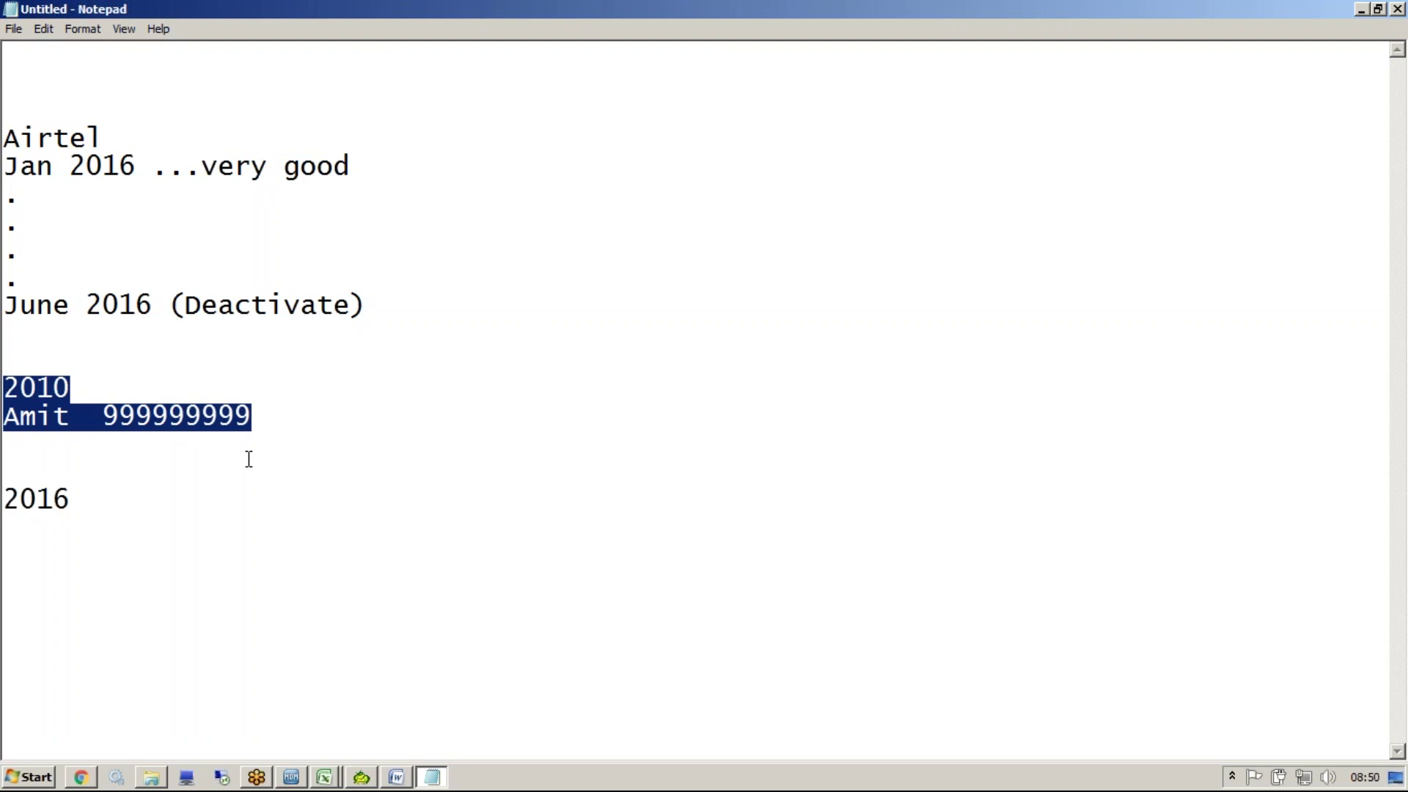
pyautogui.moveTo(103, 416); pyautogui.dragTo(256, 415)
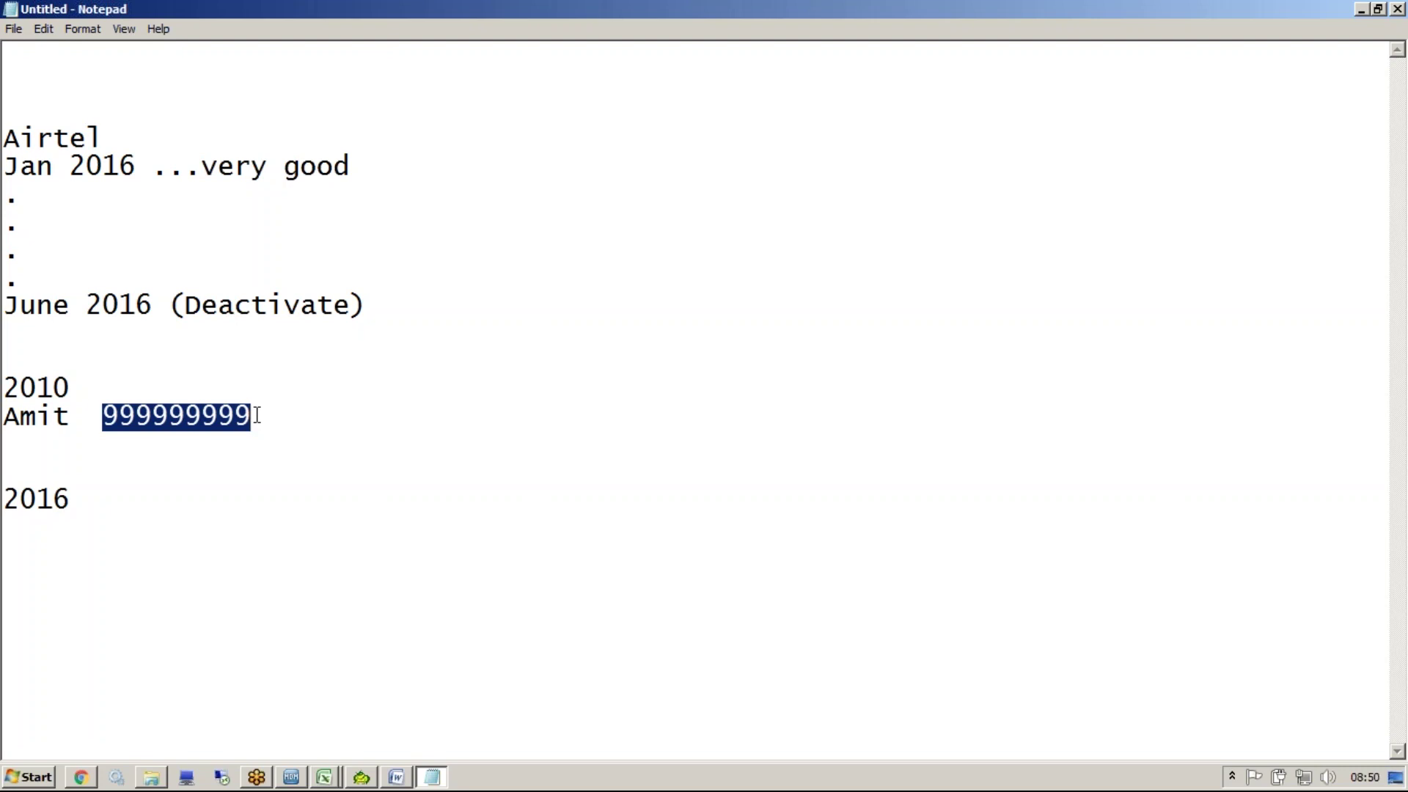
pyautogui.moveTo(257, 416); pyautogui.dragTo(108, 415)
# Add the note 'data that is not regularly updated....trust should degrade' below 2016
pyautogui.click(79, 579)
pyautogui.press('Return')
pyautogui.press('Return')
pyautogui.write('data th')
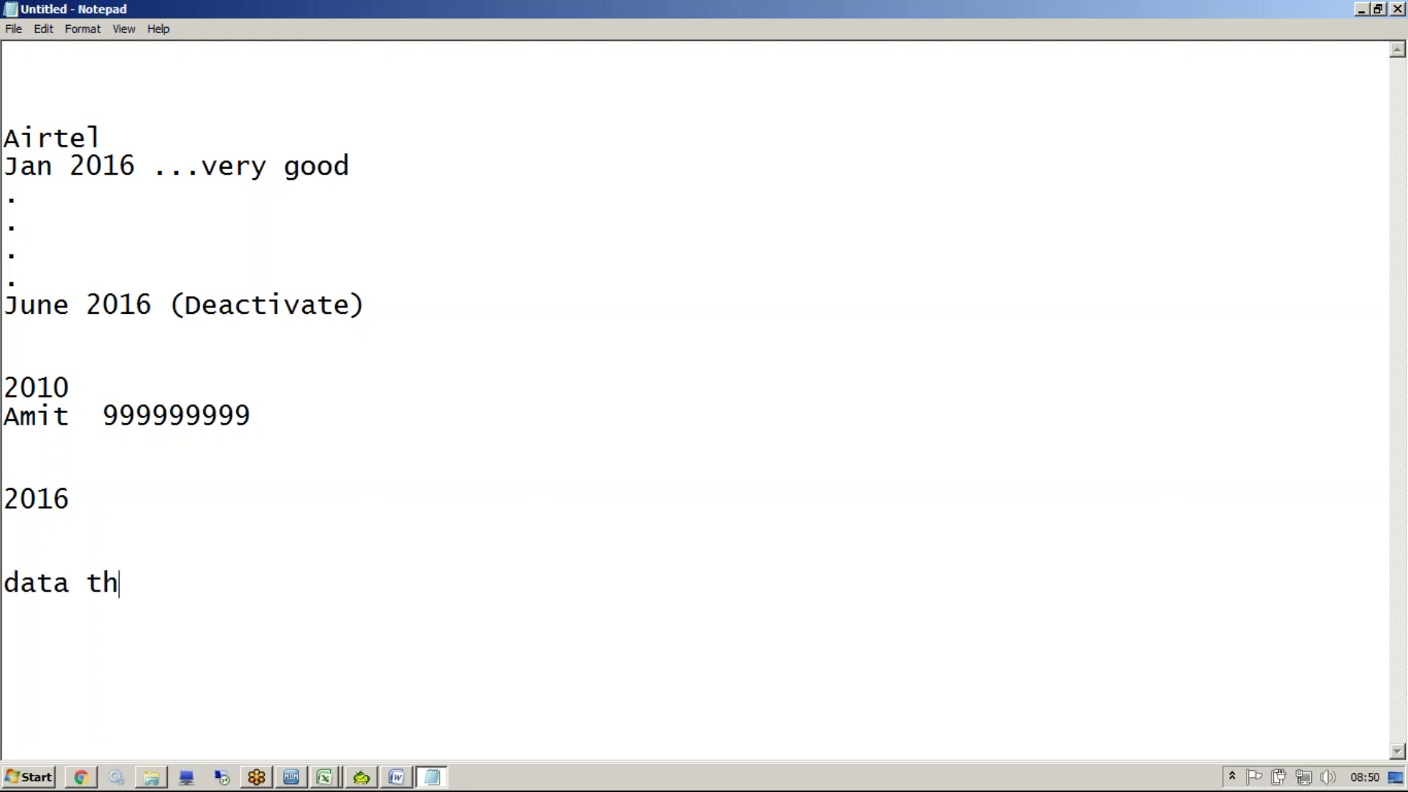
pyautogui.write('at is not ')
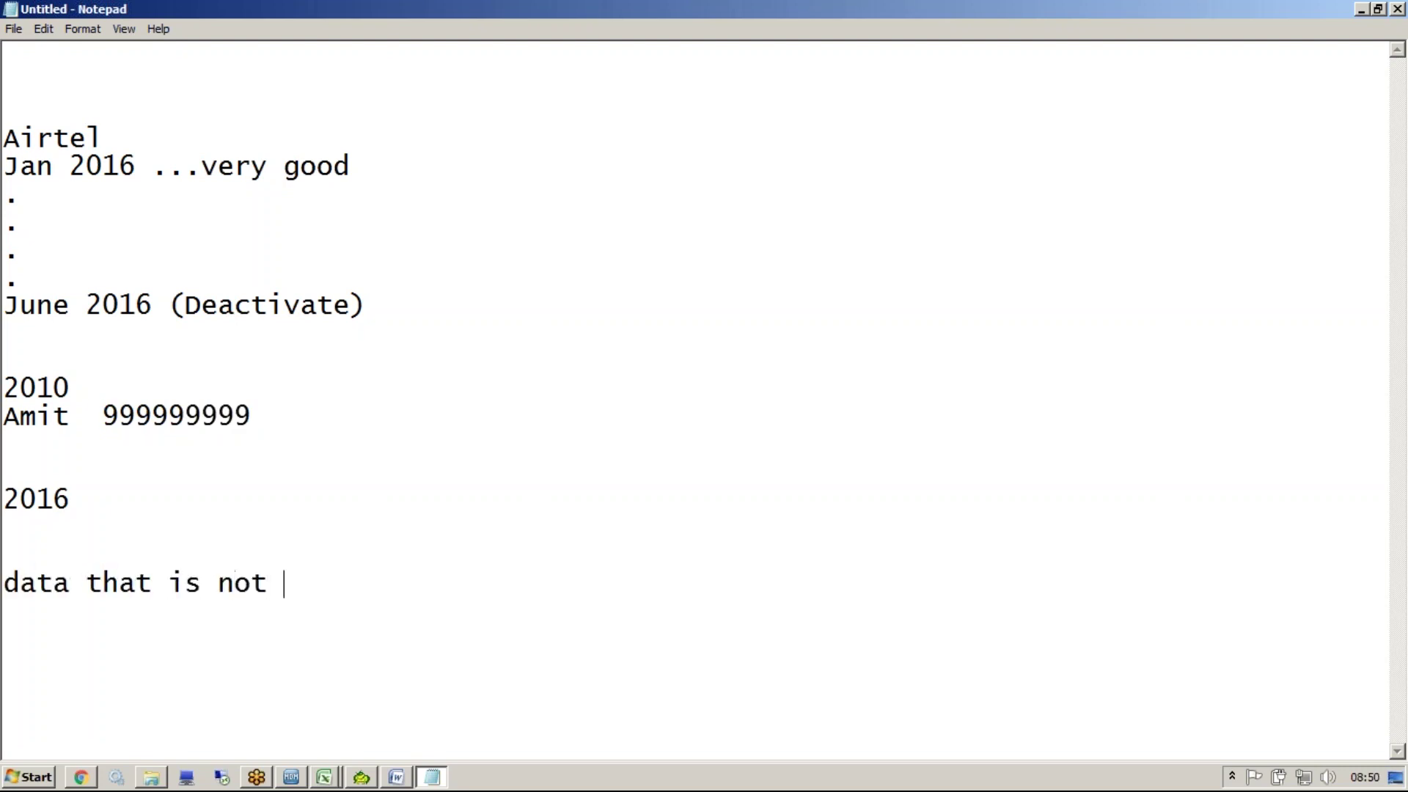
pyautogui.write('regular')
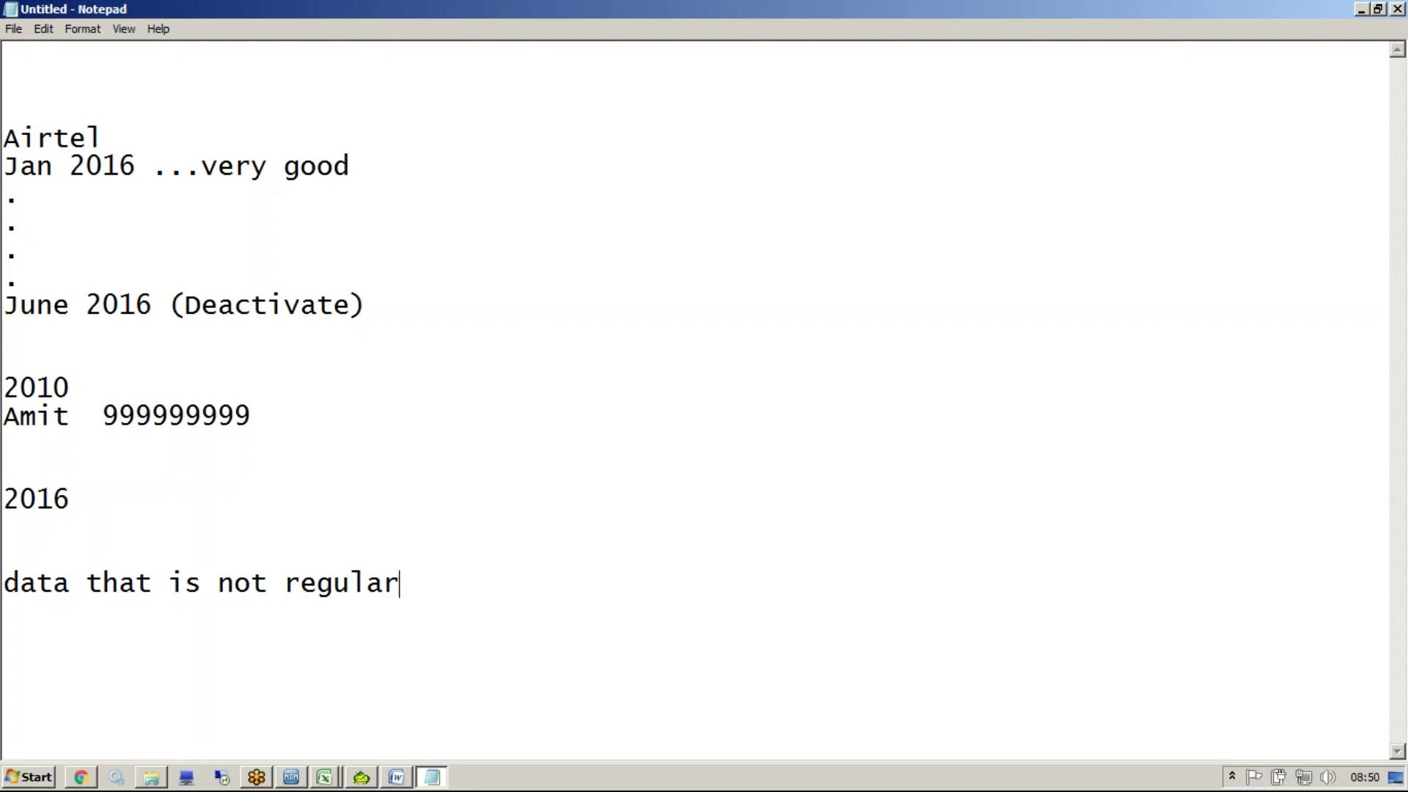
pyautogui.write('ly updated')
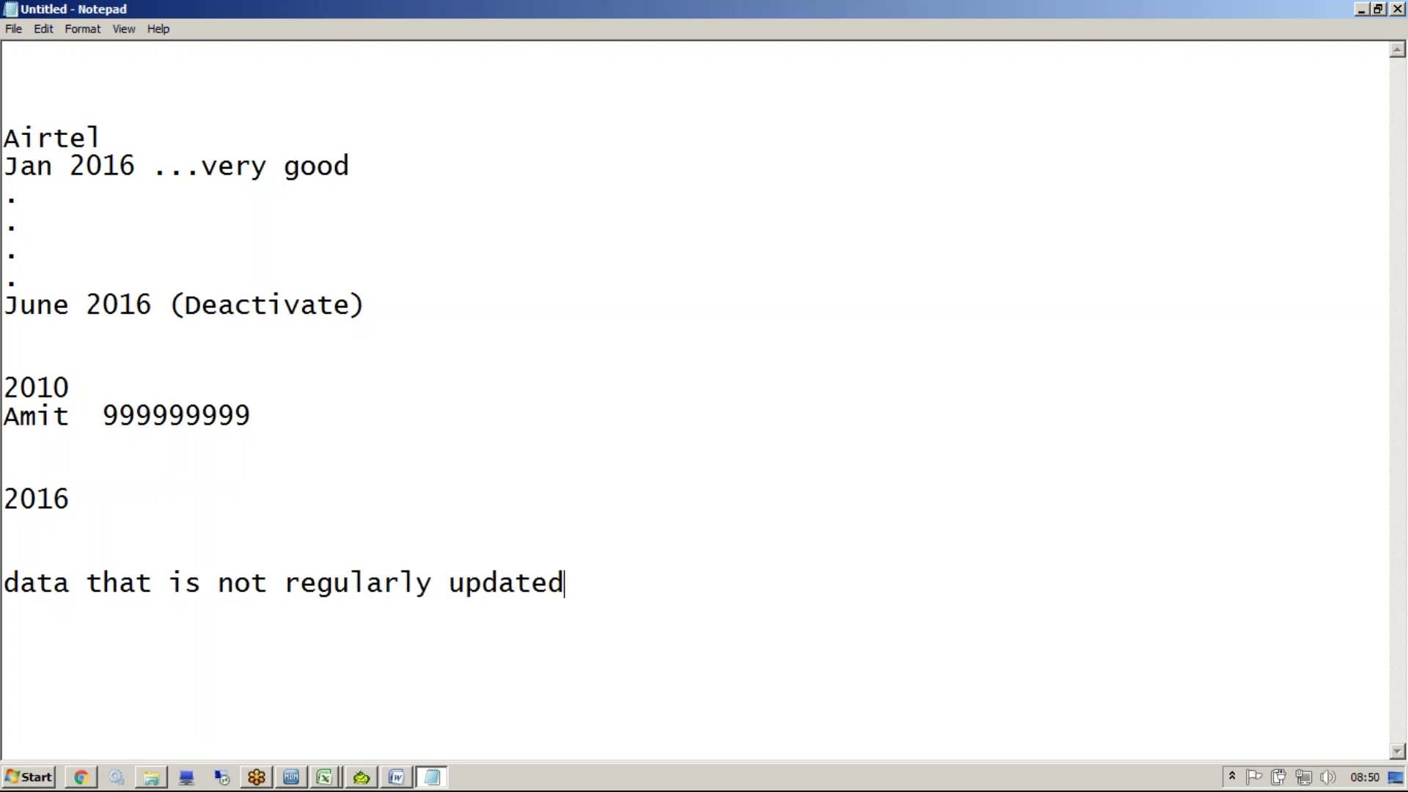
pyautogui.write('....trust shou')
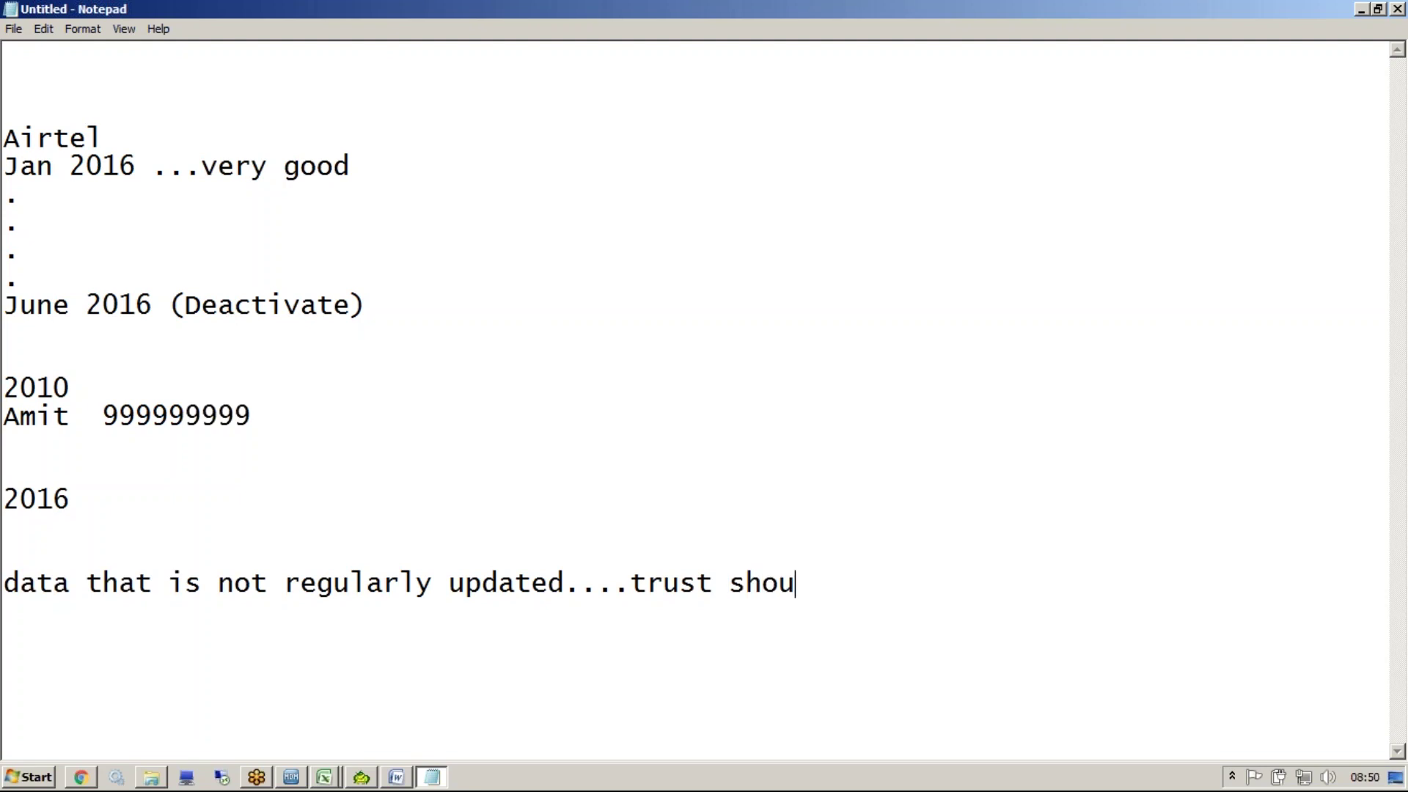
pyautogui.write('ld degrade')
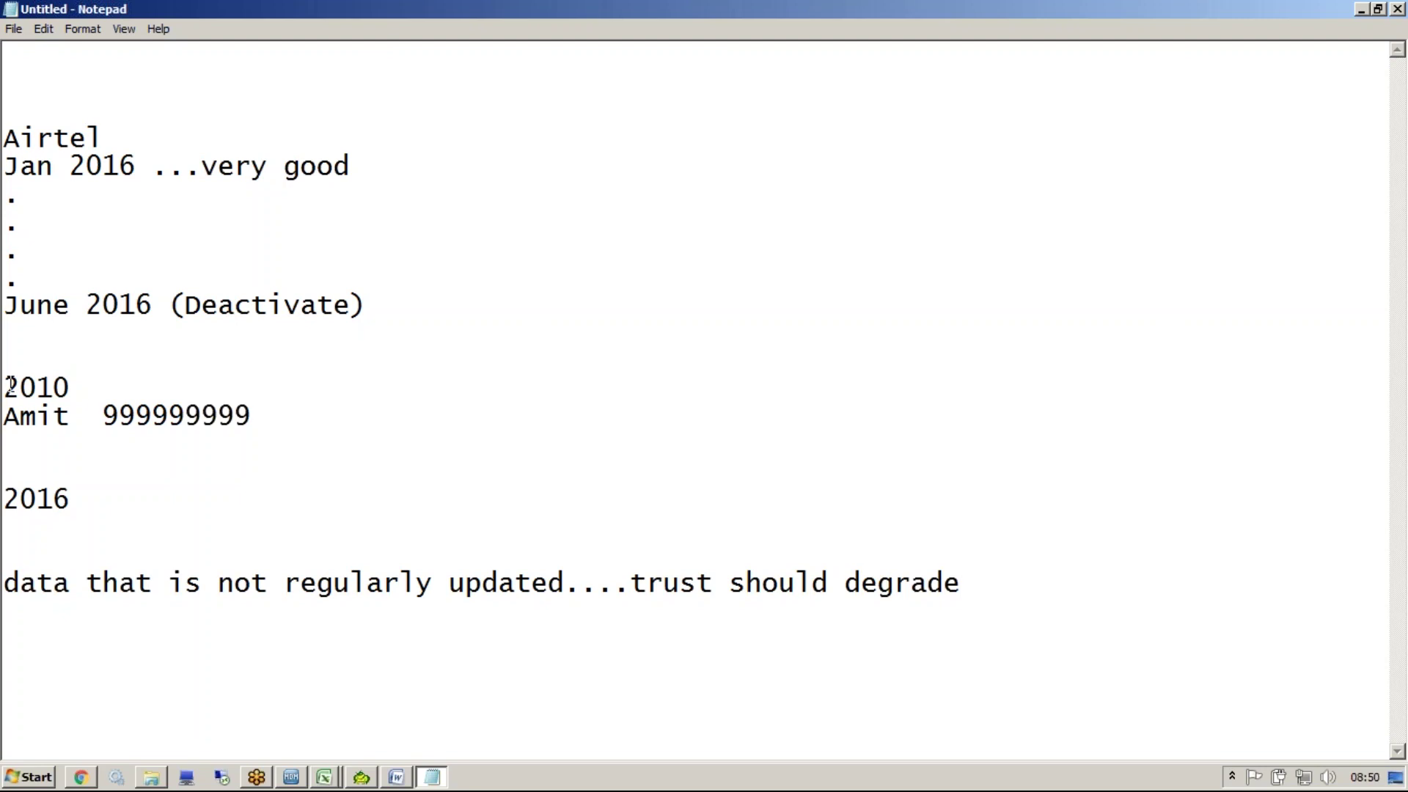
# Score the 2010 name line 100
pyautogui.moveTo(7, 384); pyautogui.dragTo(328, 440)
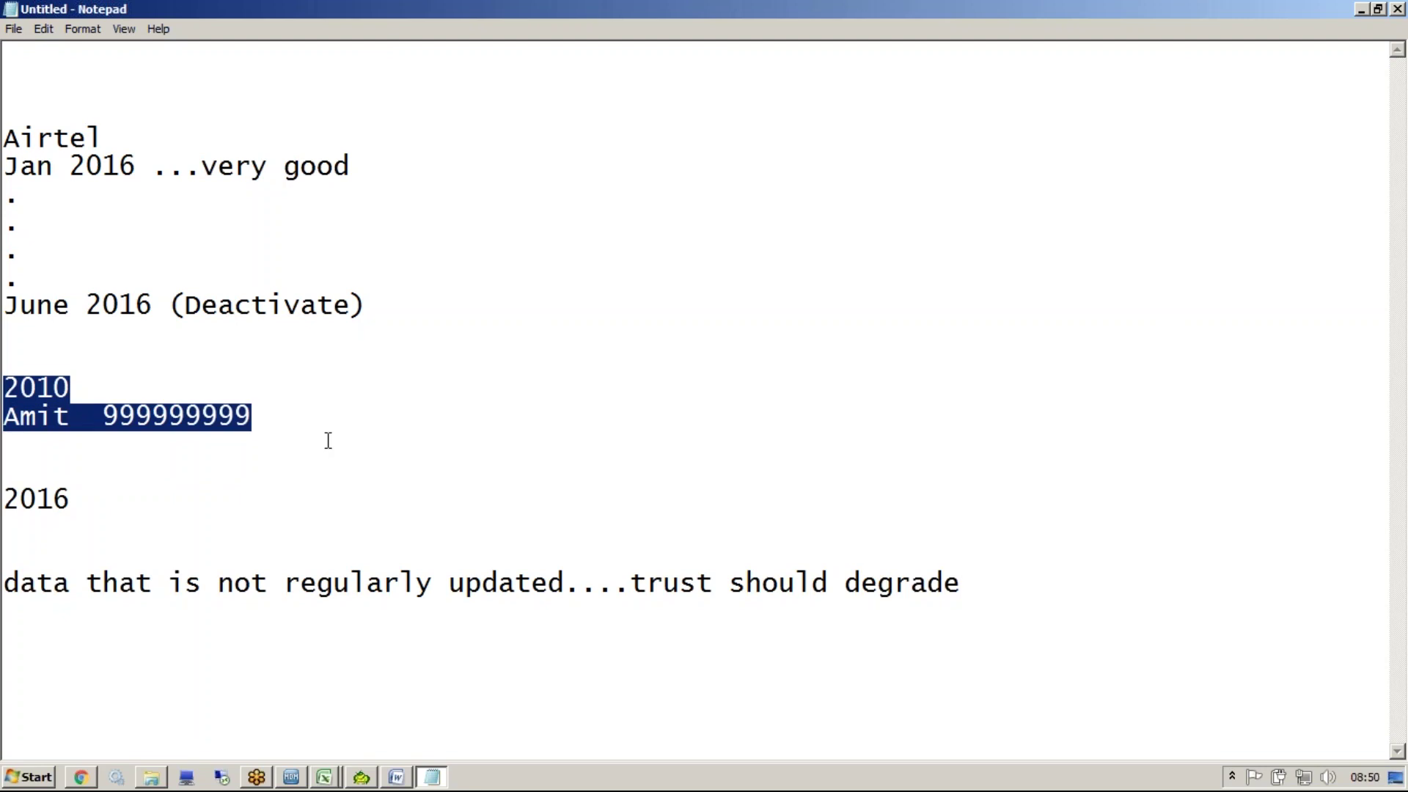
pyautogui.moveTo(288, 425); pyautogui.dragTo(97, 418)
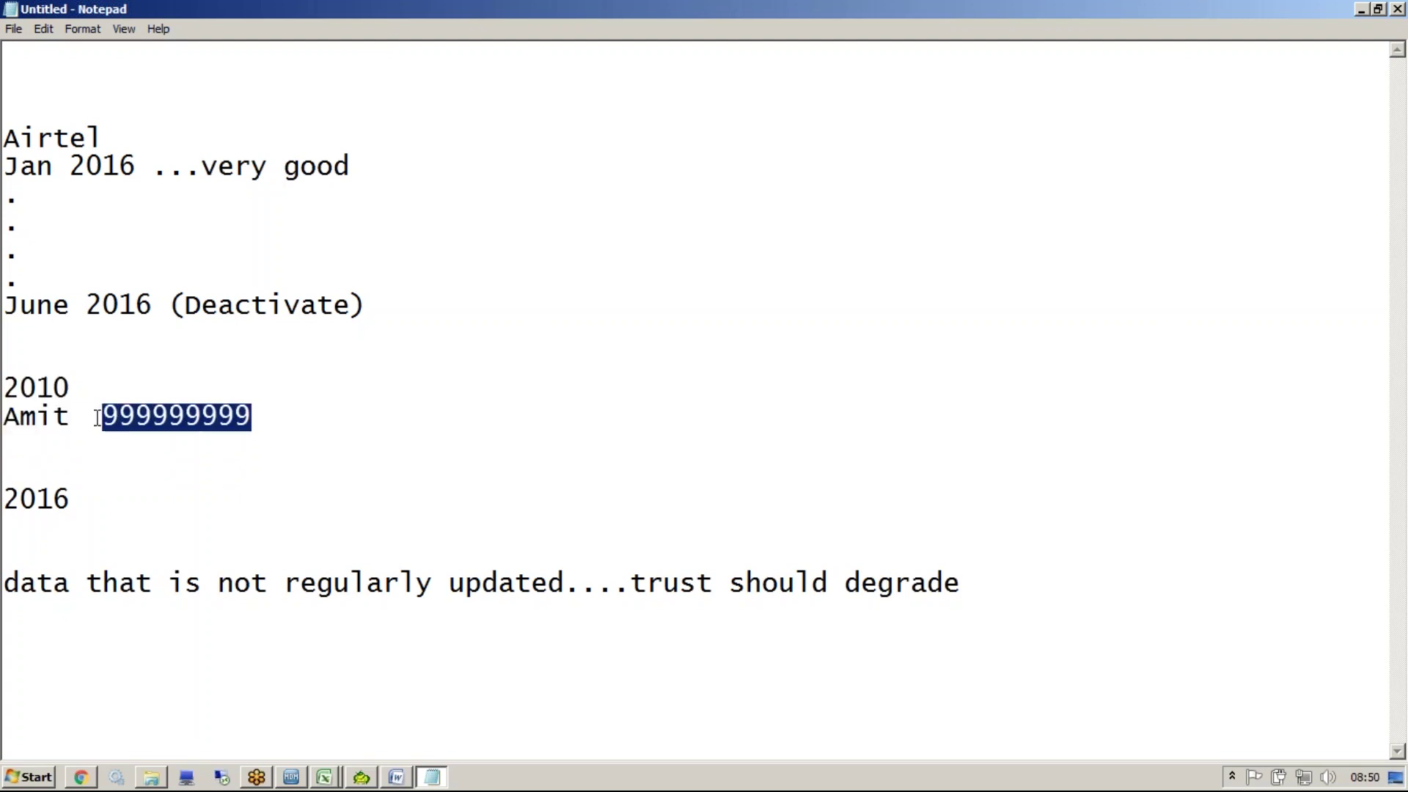
pyautogui.click(331, 424)
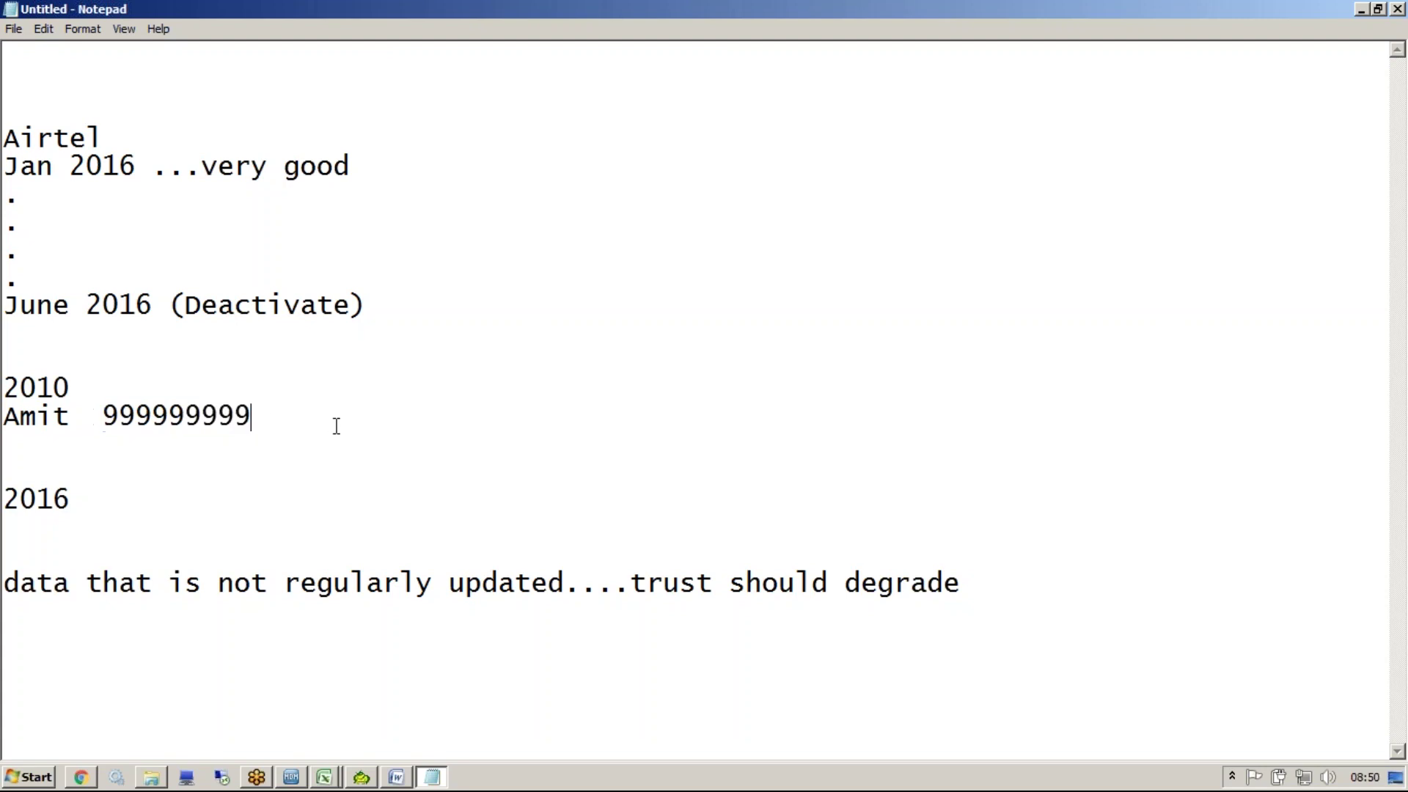
pyautogui.write('100')
# Insert a 2012.....80 line, score 2016 as .....0, and highlight 'trust should degrade'
pyautogui.click(33, 449)
pyautogui.press('Return')
pyautogui.press('Return')
pyautogui.write('20')
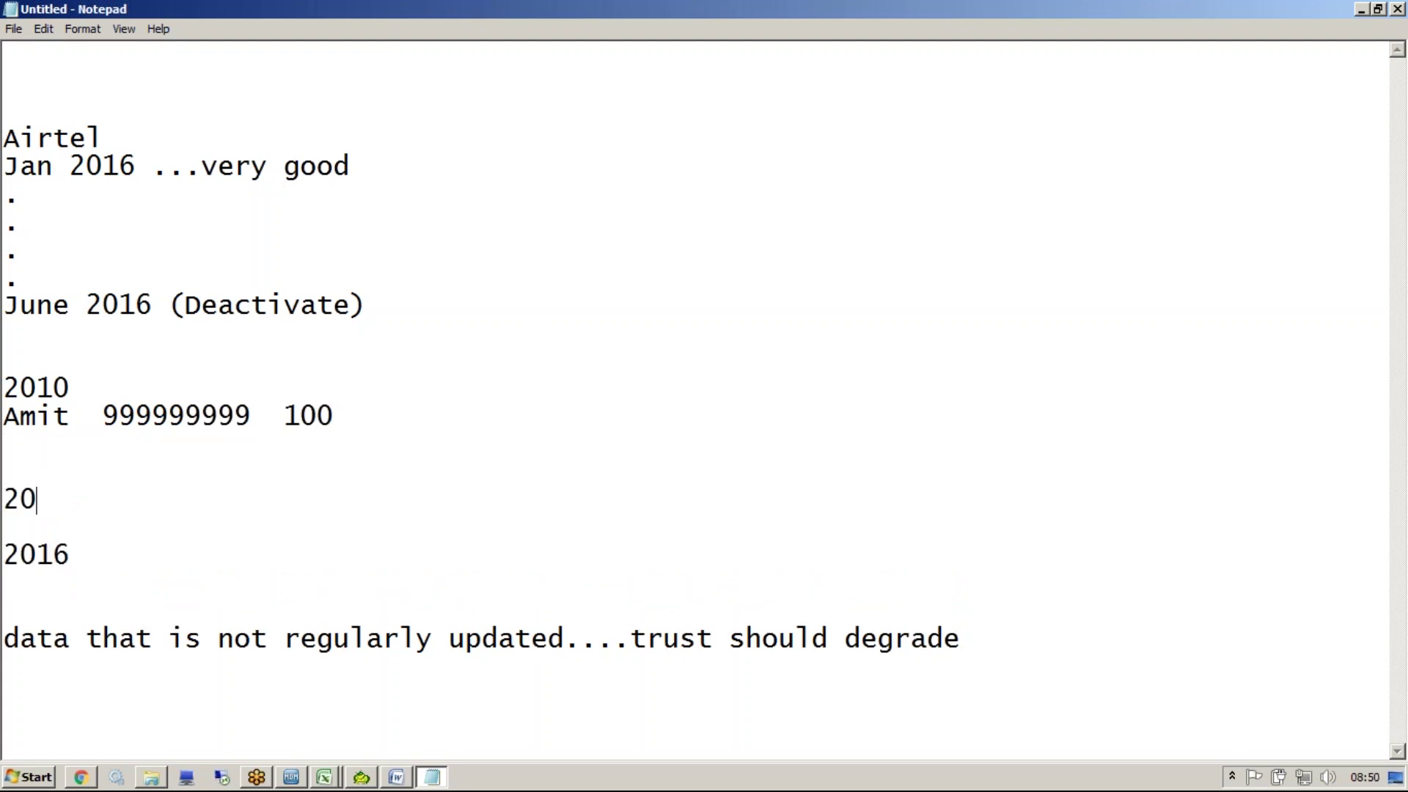
pyautogui.write('11')
pyautogui.press('BackSpace')
pyautogui.write('2.....80')
pyautogui.click(161, 572)
pyautogui.write('.....0')
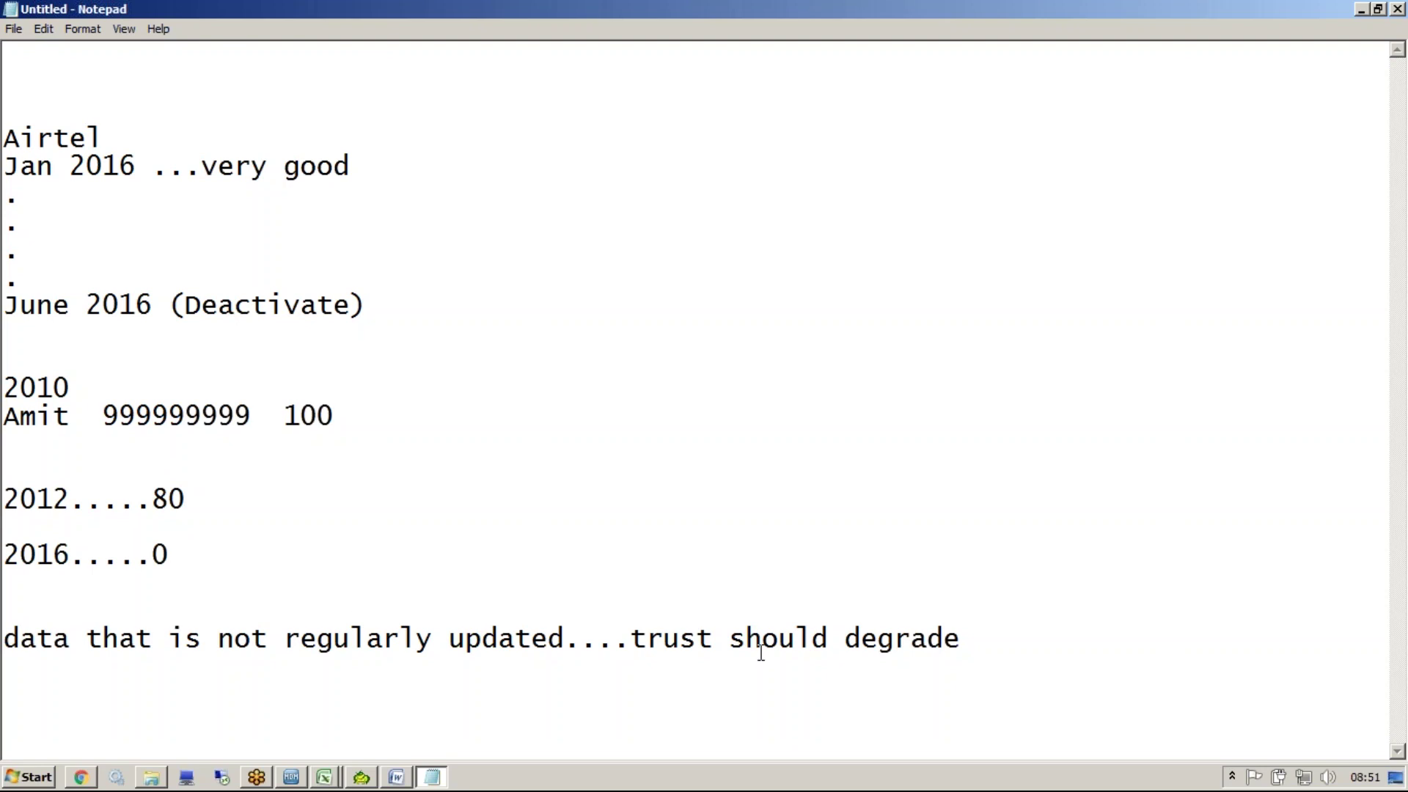
pyautogui.moveTo(632, 640); pyautogui.dragTo(961, 636)
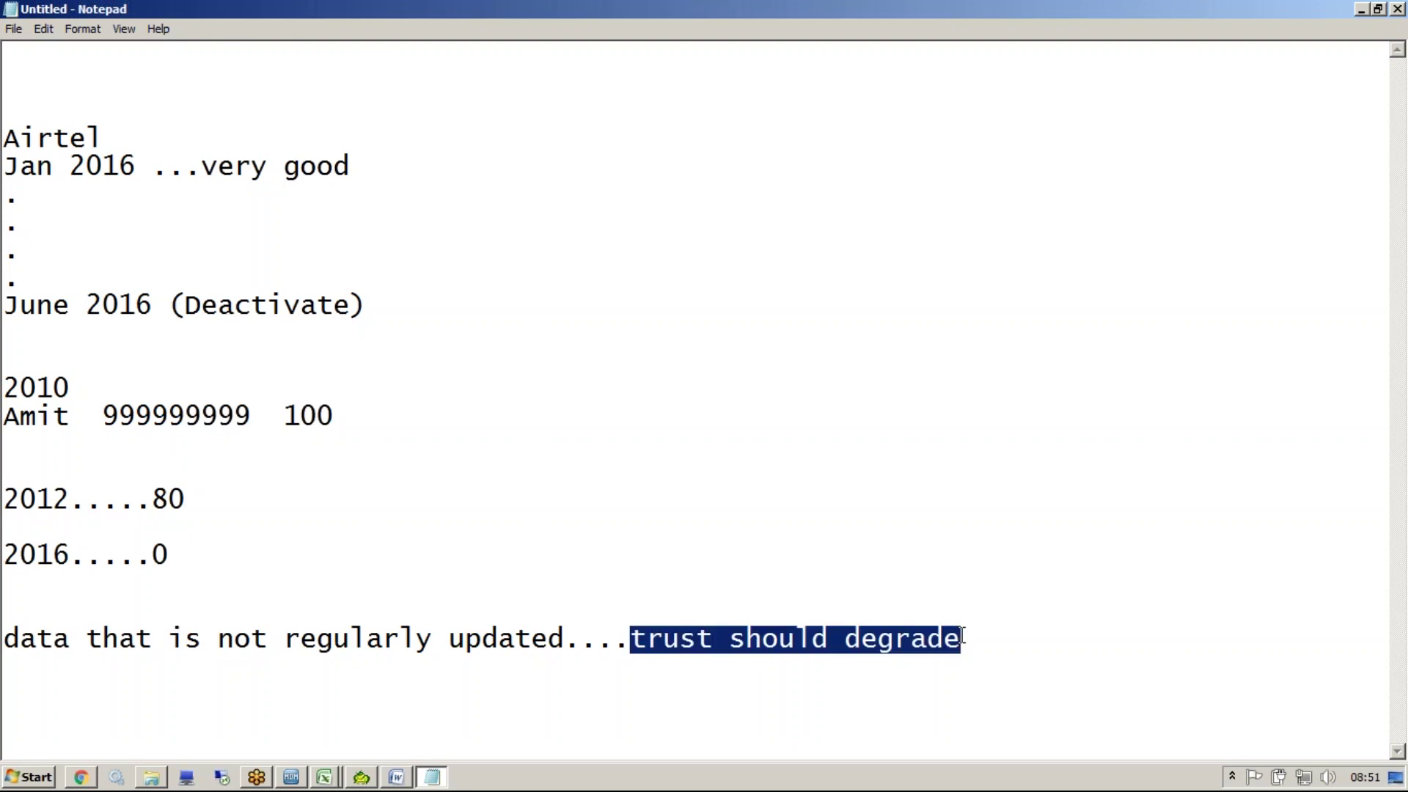
pyautogui.hotkey('alt', 'Tab')
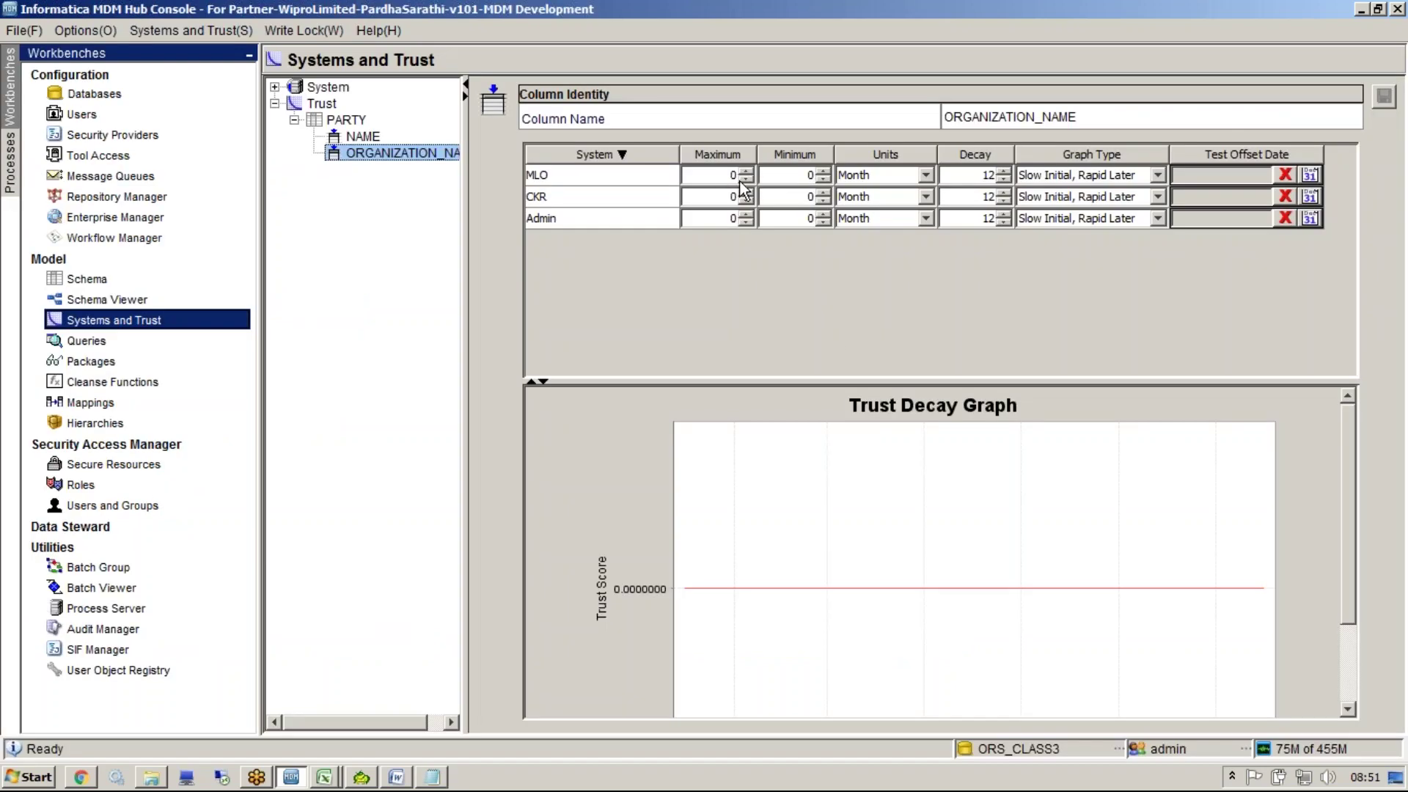
# Set MLO's ORGANIZATION_NAME trust to maximum 90 and minimum 40
pyautogui.click(725, 182)
pyautogui.write('90')
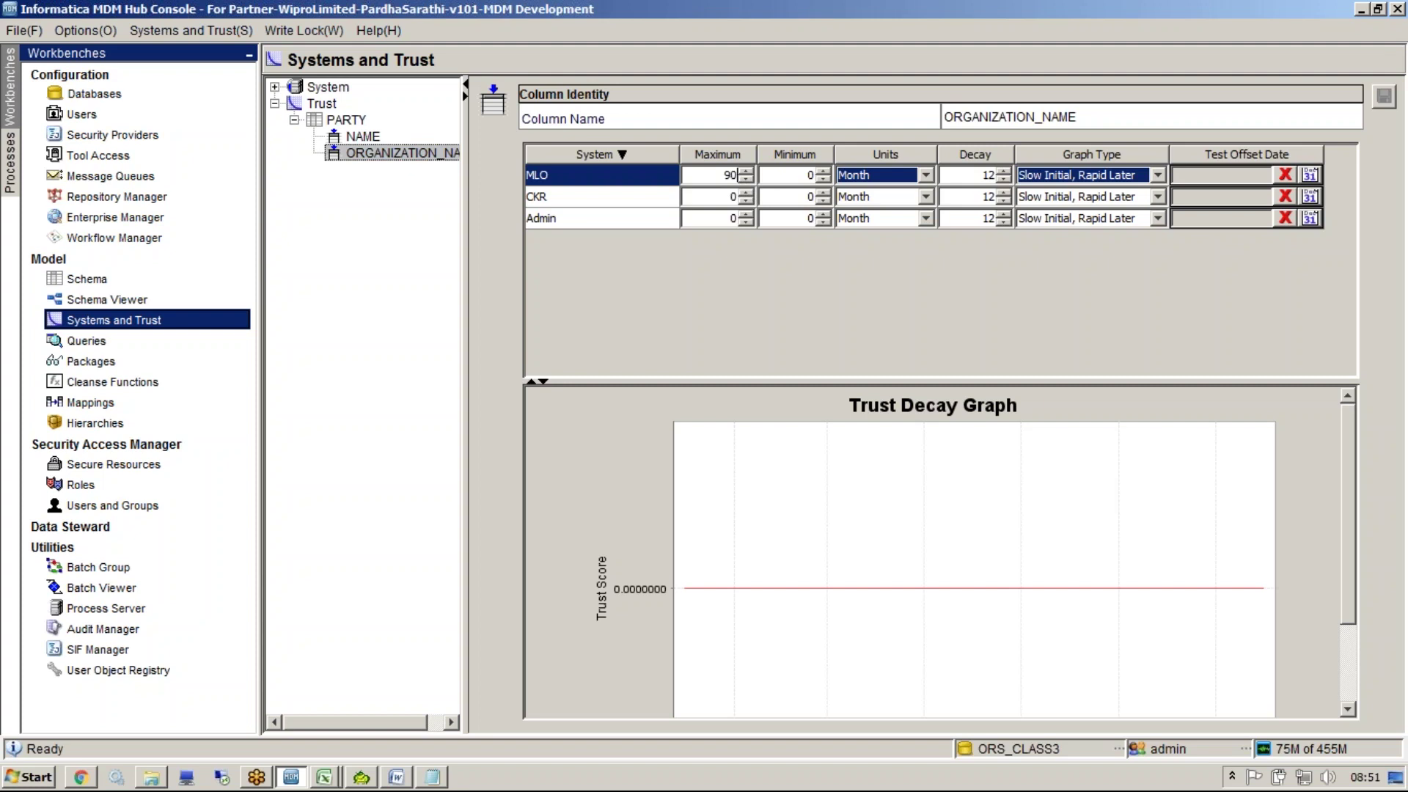
pyautogui.press('Tab')
pyautogui.write('40')
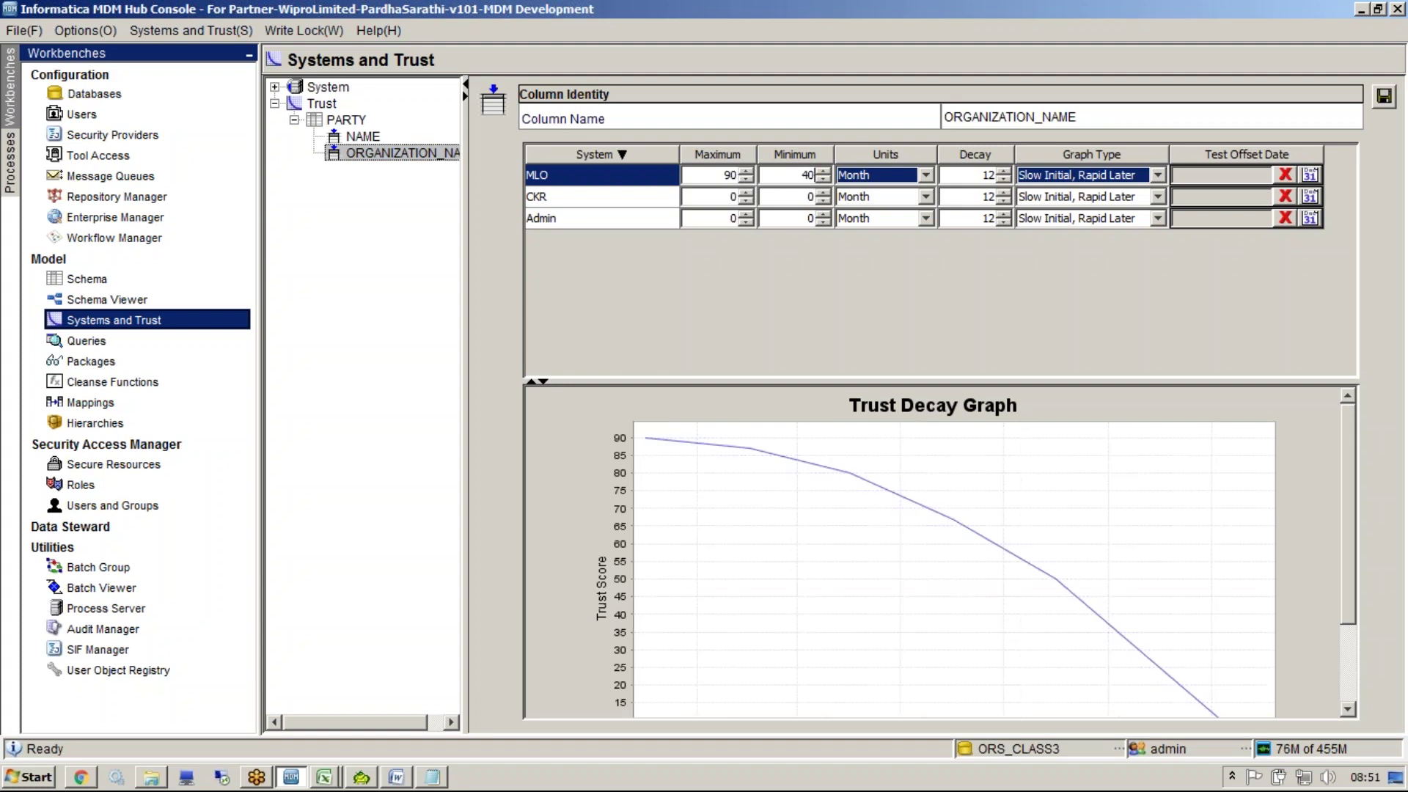
pyautogui.click(967, 183)
# Sort the system rows by maximum trust and check MLO's 90 and 40 values
pyautogui.click(877, 154)
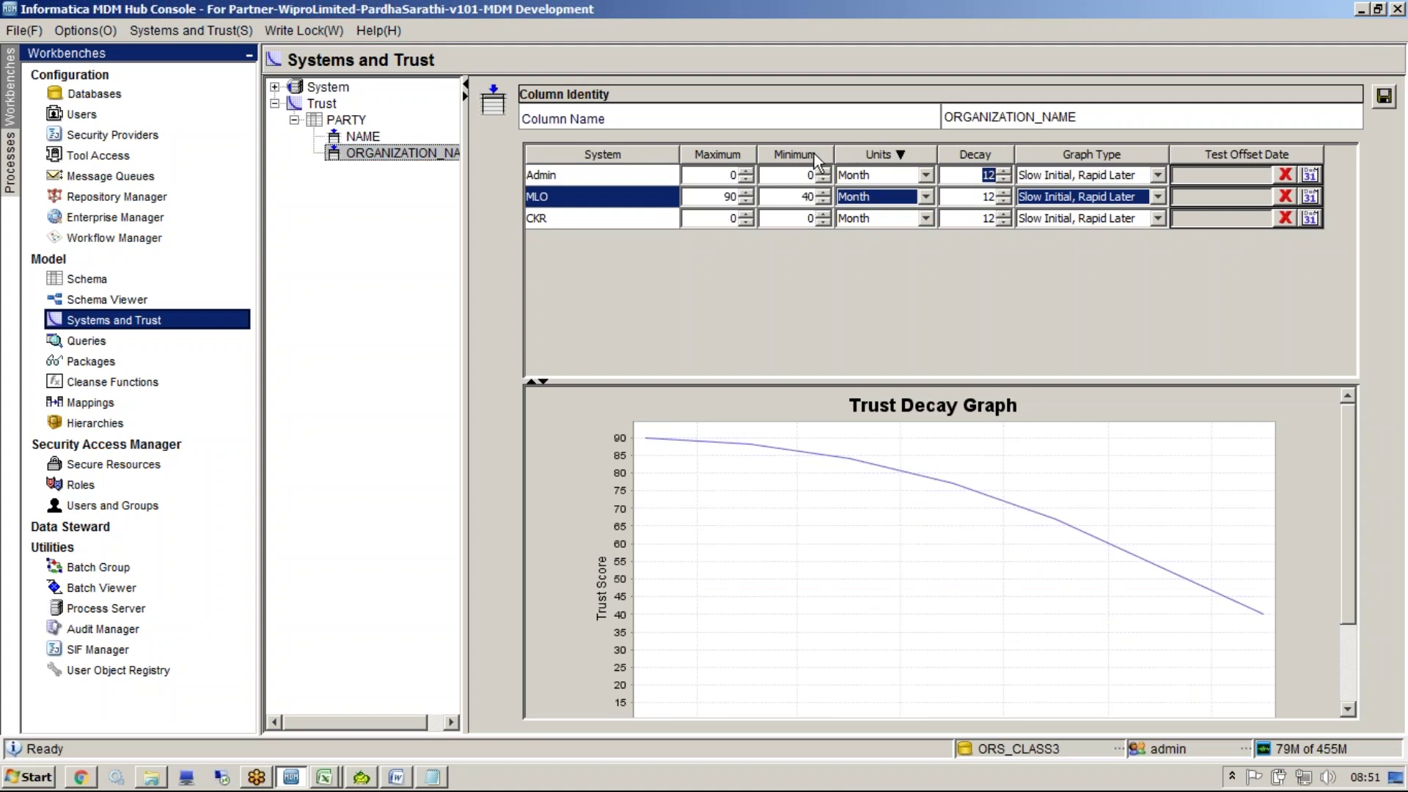
pyautogui.click(867, 154)
pyautogui.click(712, 154)
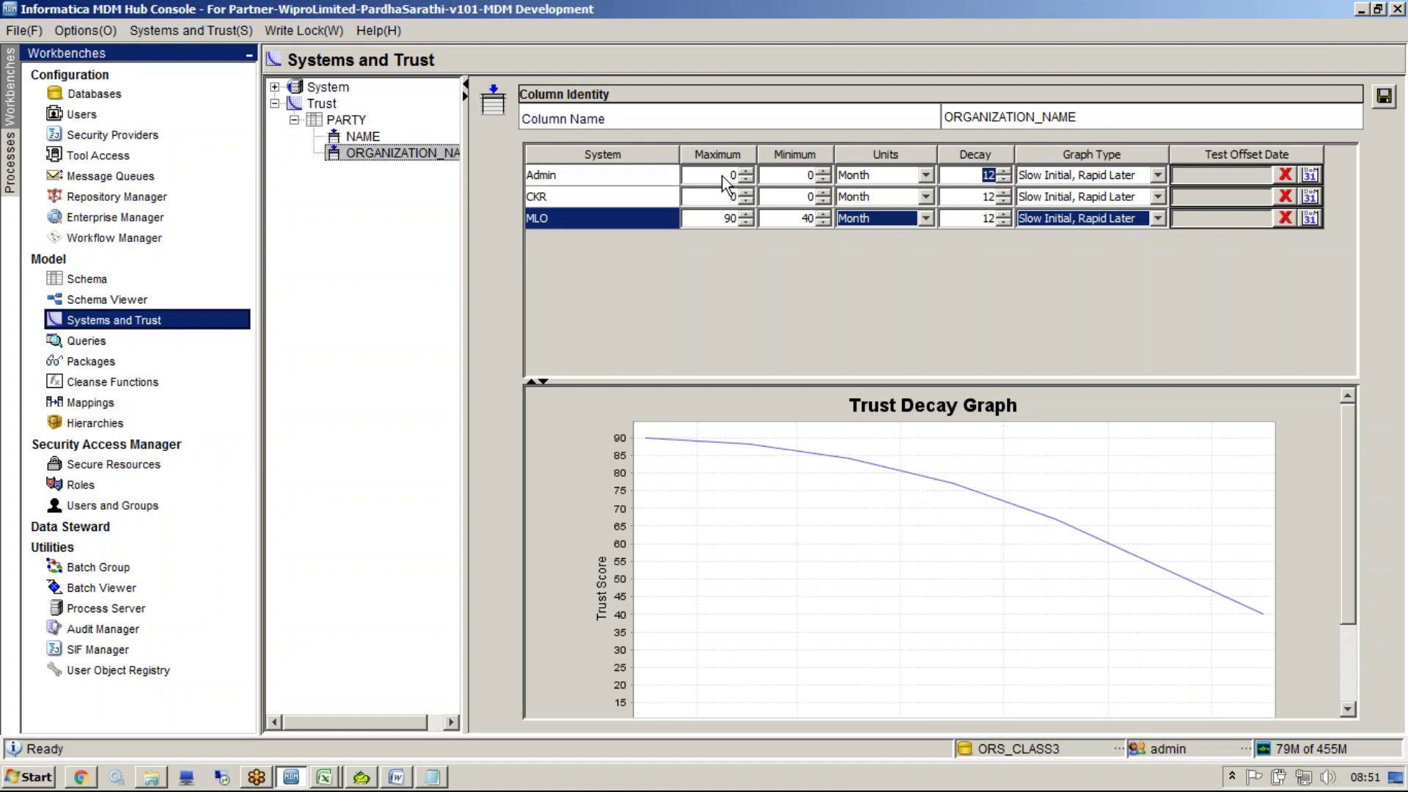
pyautogui.click(716, 154)
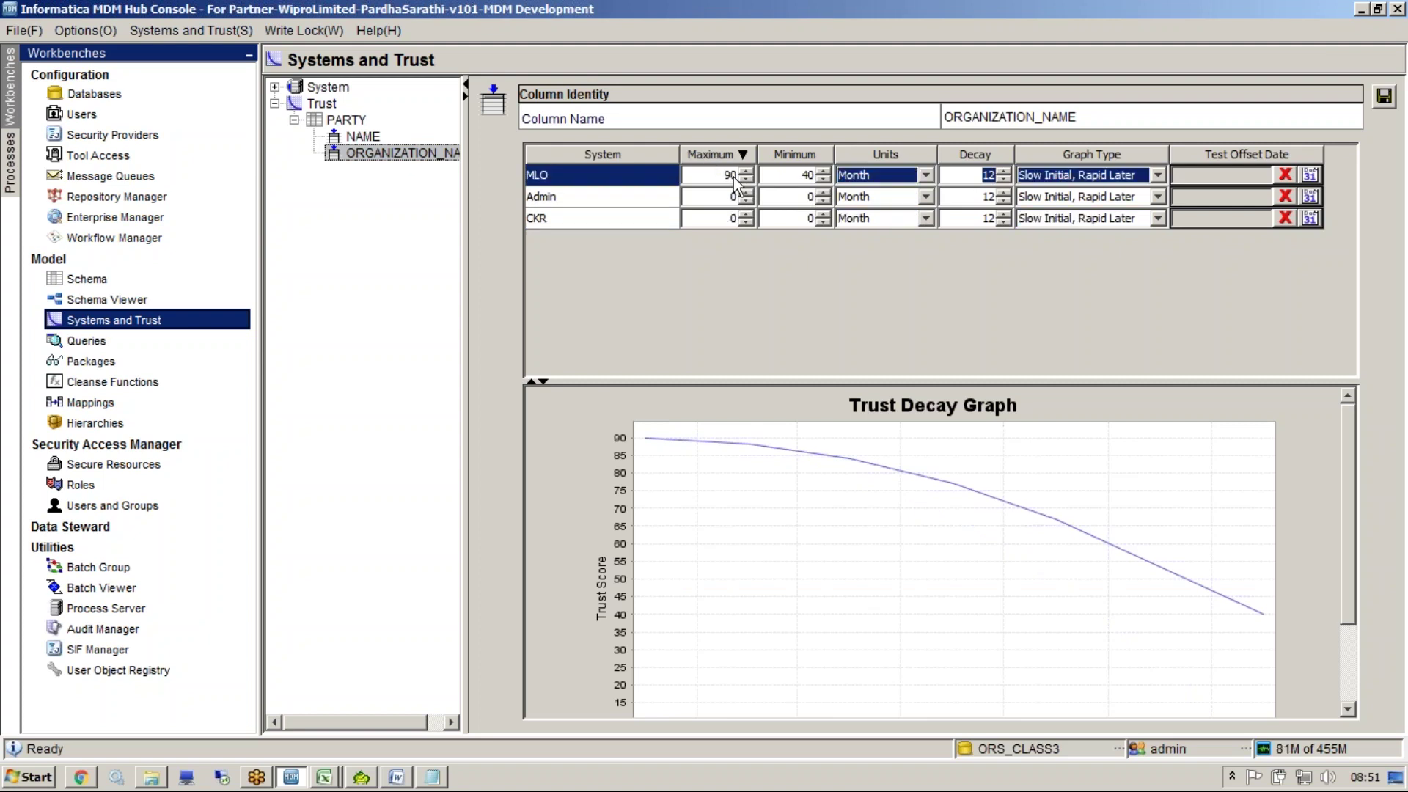
pyautogui.click(730, 176)
pyautogui.click(724, 176)
pyautogui.doubleClick(729, 175)
pyautogui.doubleClick(807, 176)
# Re-check MLO's maximum of 90, then return to the Notepad notes
pyautogui.moveTo(1347, 565)
pyautogui.mouseDown()
pyautogui.moveTo(1353, 593)
pyautogui.moveTo(1361, 561)
pyautogui.mouseUp()
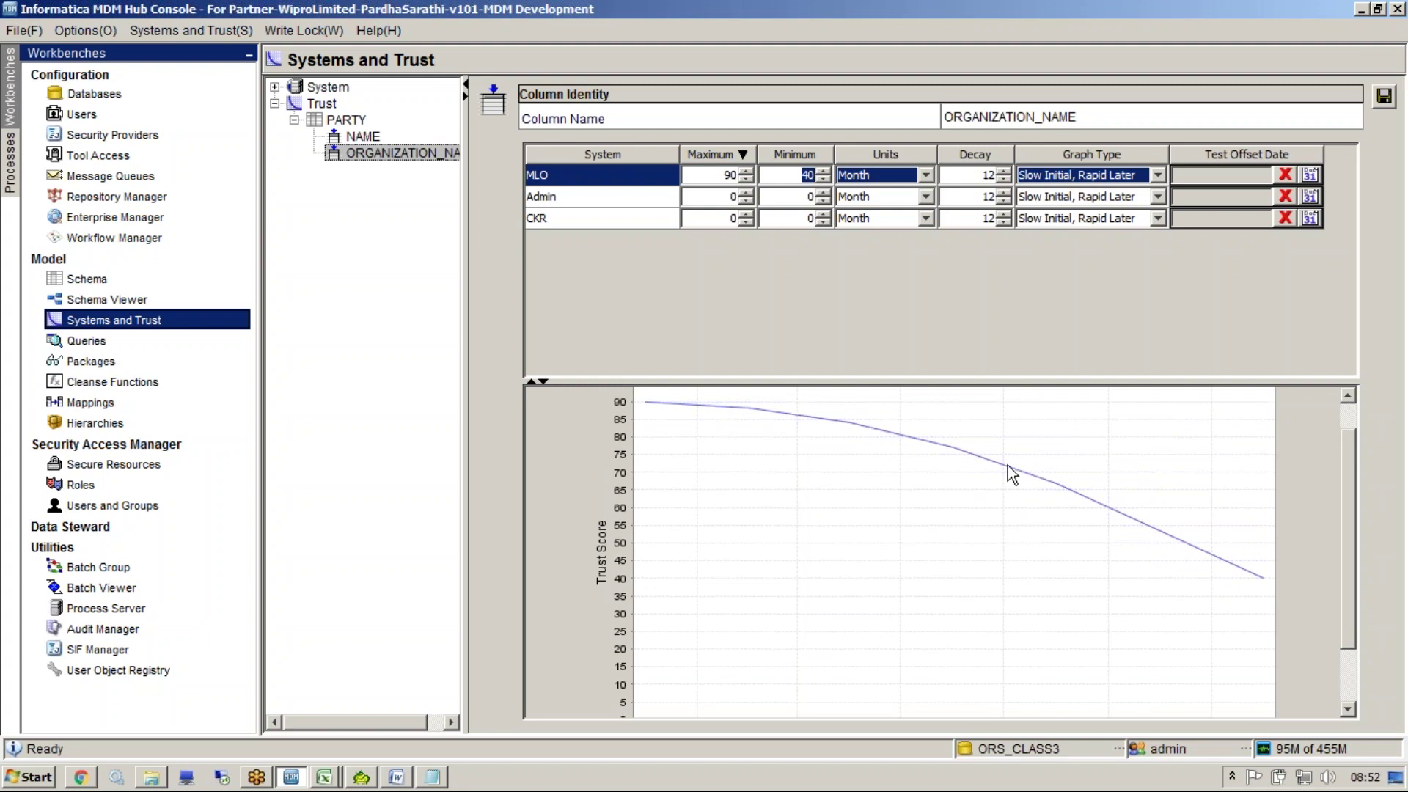
pyautogui.moveTo(1341, 535); pyautogui.dragTo(1343, 619)
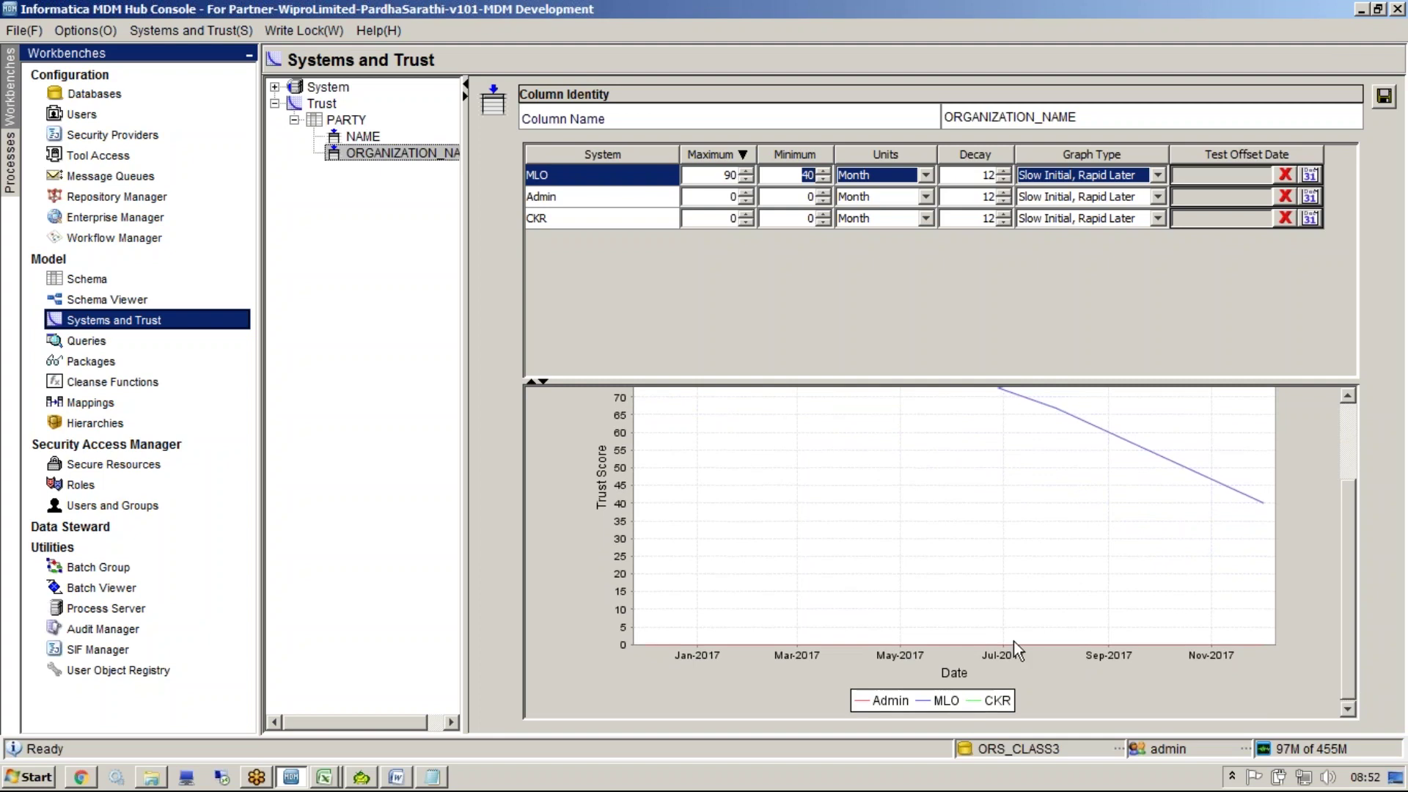
pyautogui.moveTo(1352, 655); pyautogui.dragTo(1354, 583)
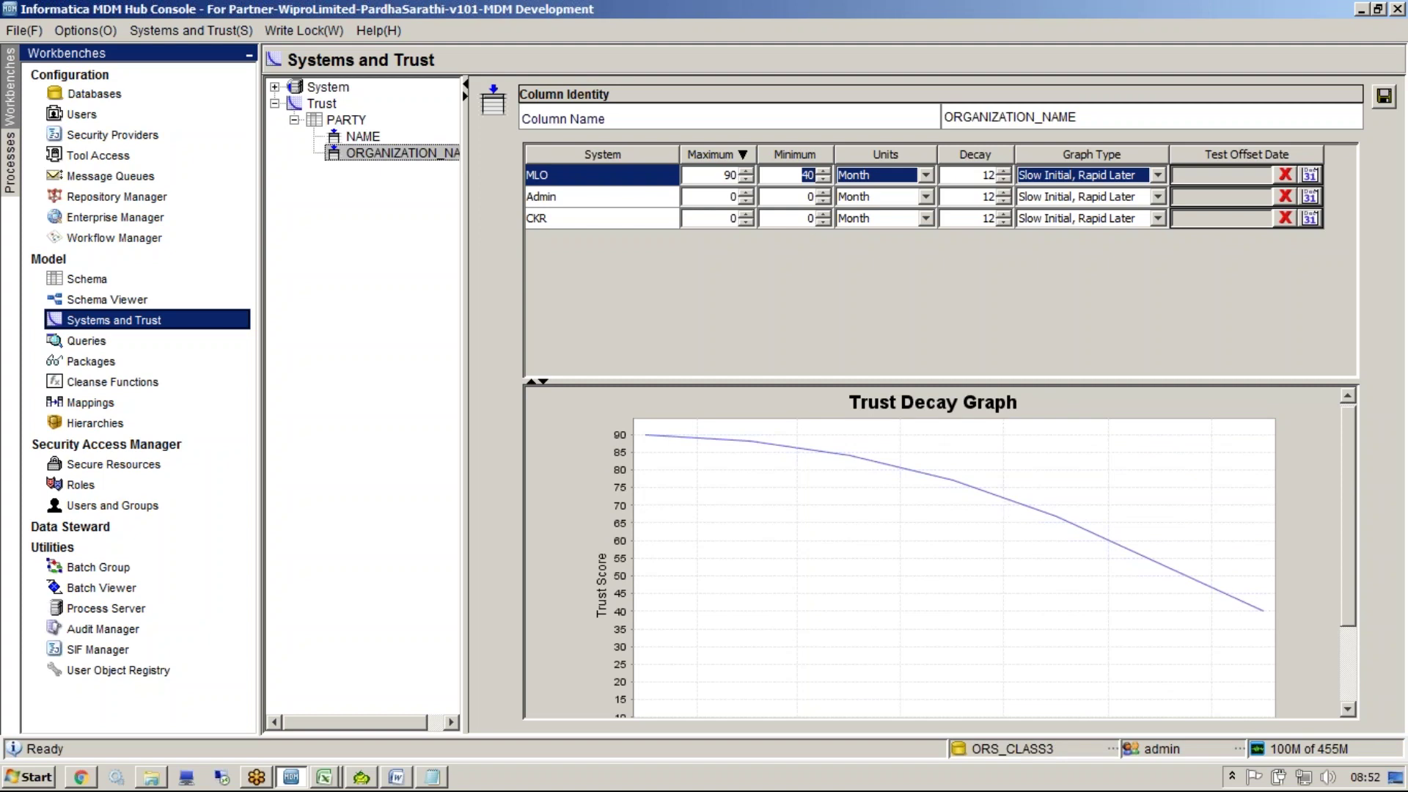
pyautogui.doubleClick(730, 175)
pyautogui.click(440, 779)
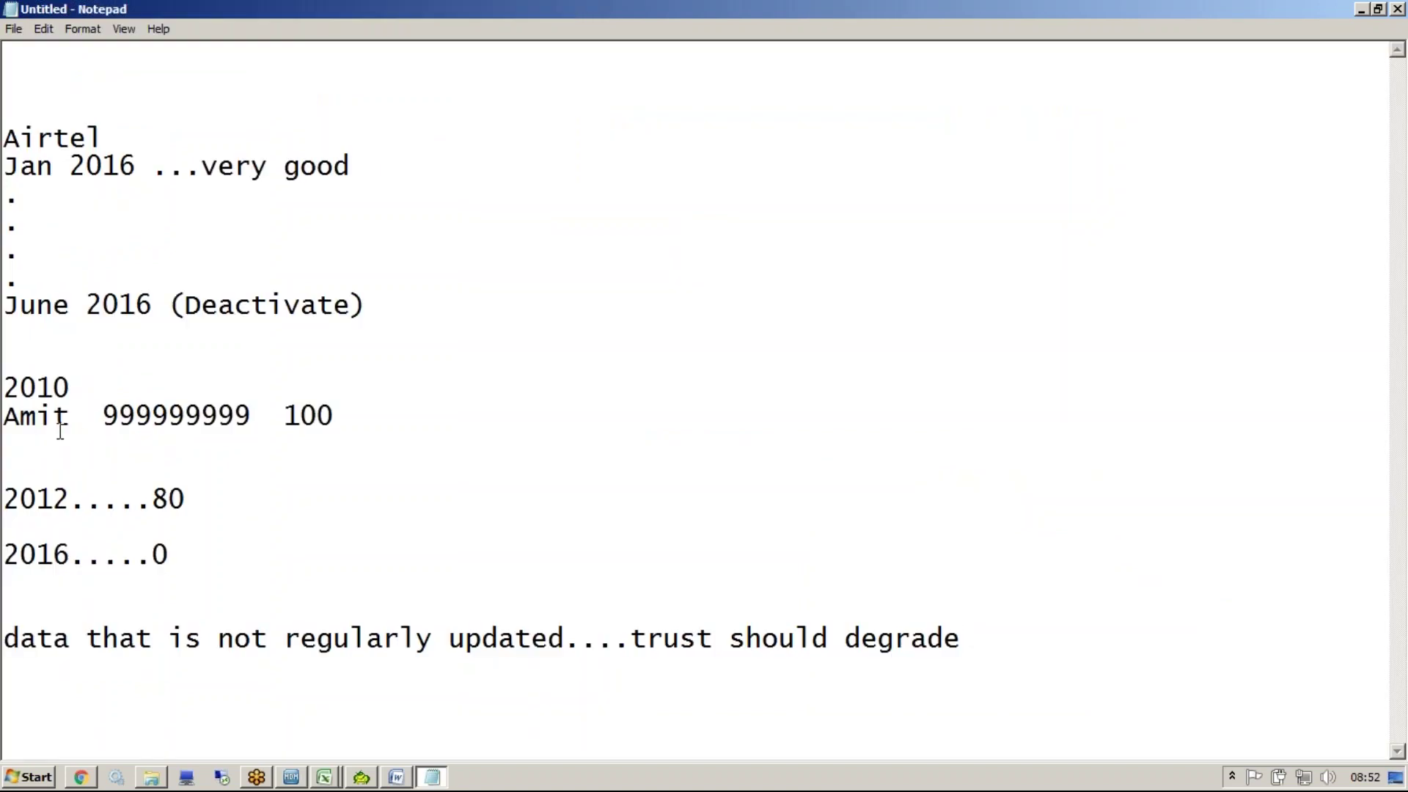
# Insert a new '2014' line below the 2012 note in Notepad
pyautogui.click(11, 417)
pyautogui.moveTo(10, 416); pyautogui.dragTo(285, 416)
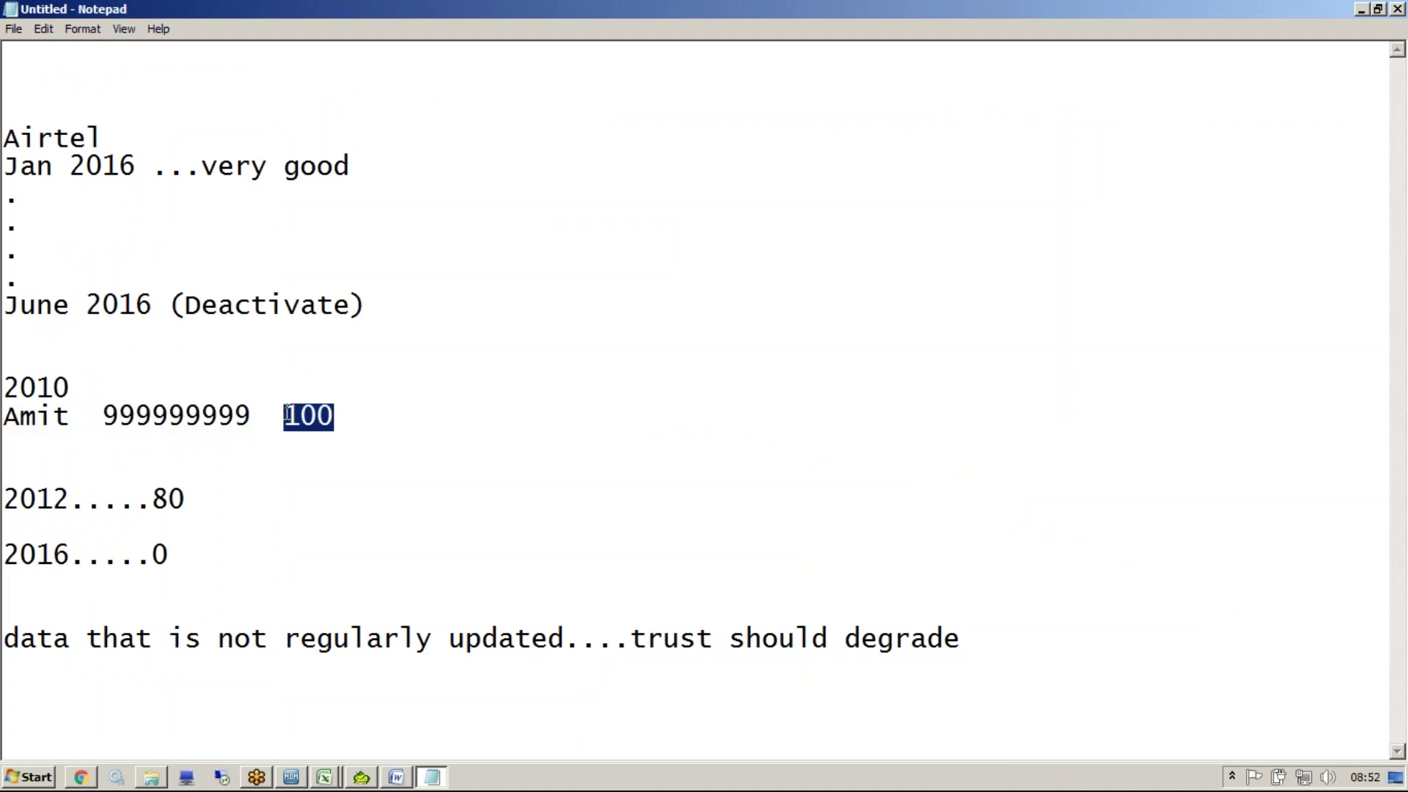
pyautogui.click(220, 506)
pyautogui.press('Return')
pyautogui.press('Return')
pyautogui.write('2014')
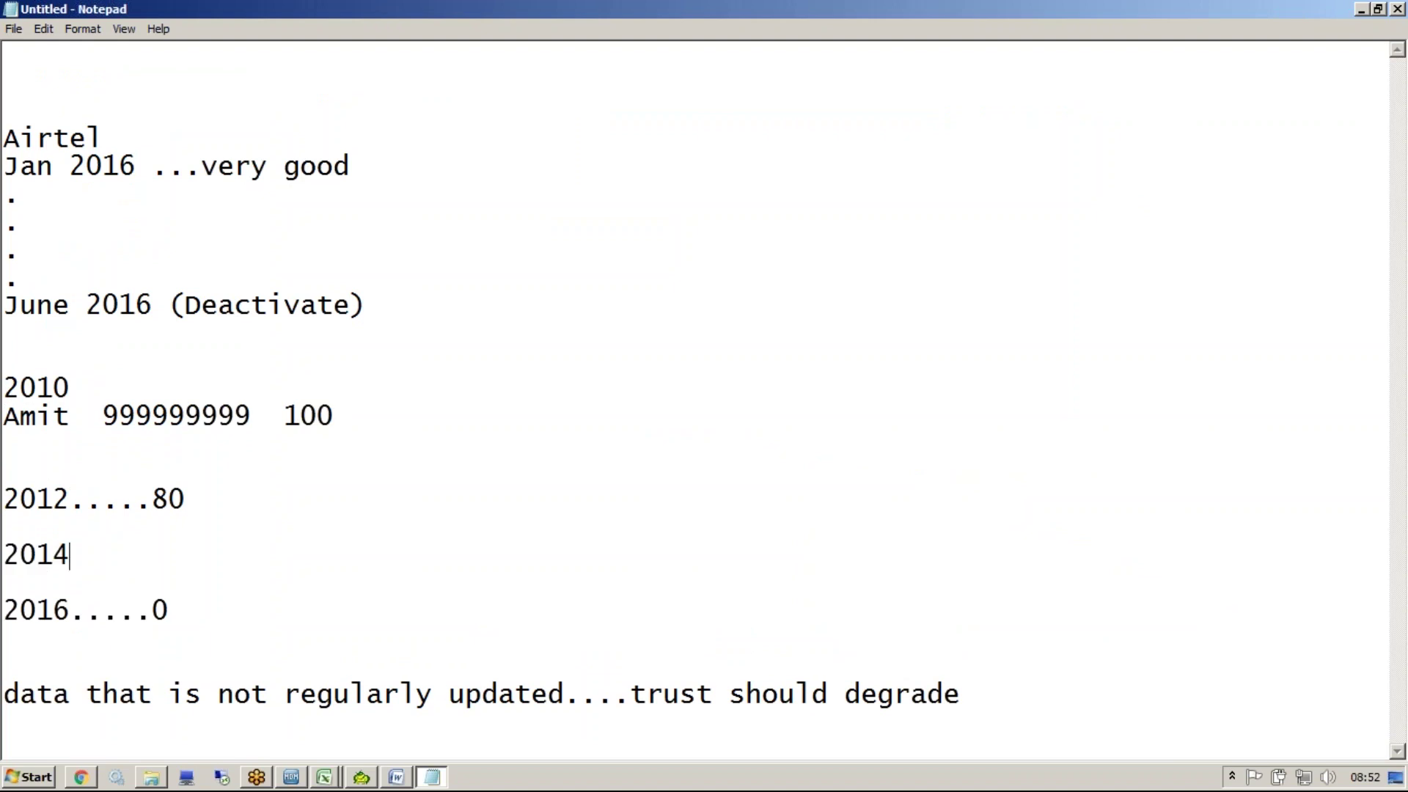
# Complete the 2014 entry with '.....100' and return to the MDM Hub Console
pyautogui.click(104, 415)
pyautogui.moveTo(104, 415); pyautogui.dragTo(247, 429)
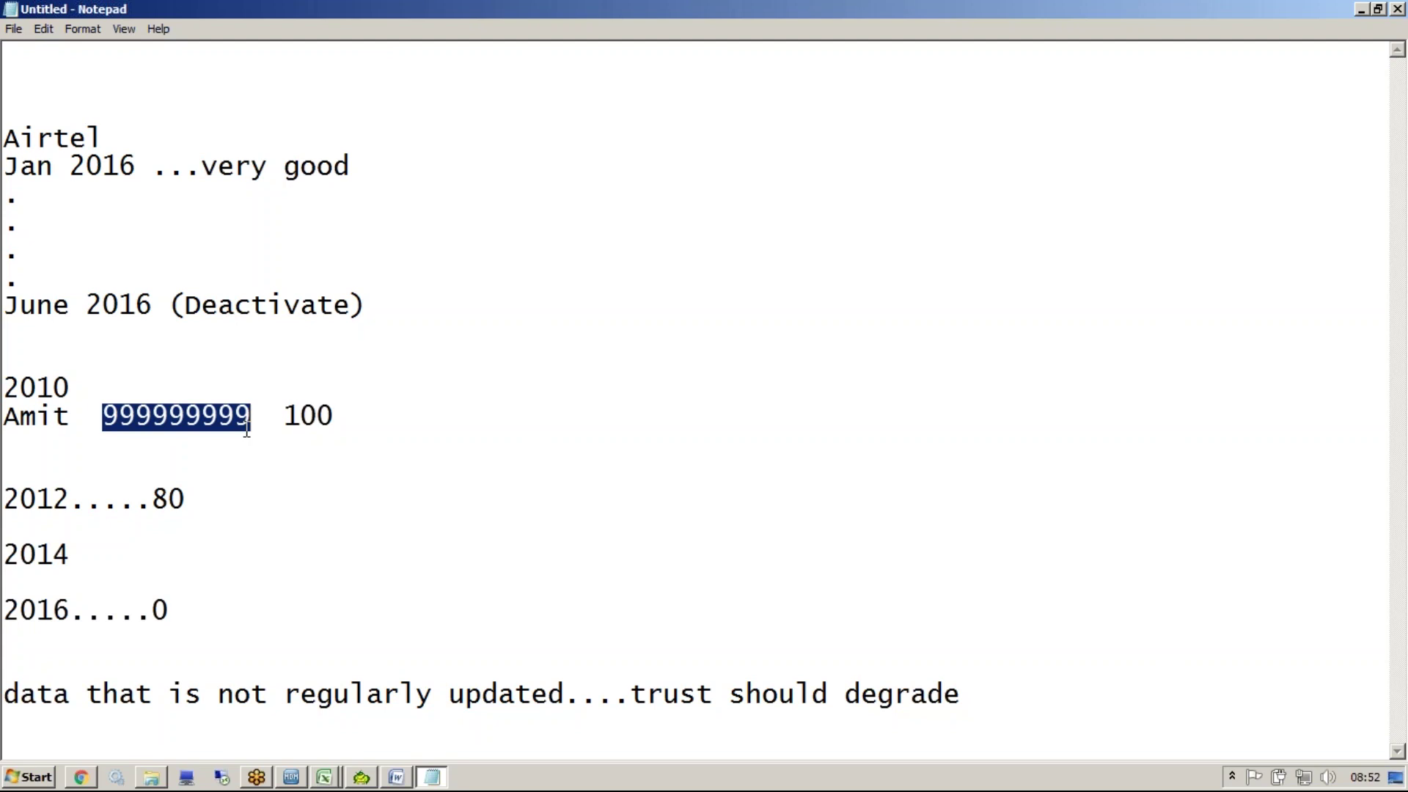
pyautogui.click(129, 557)
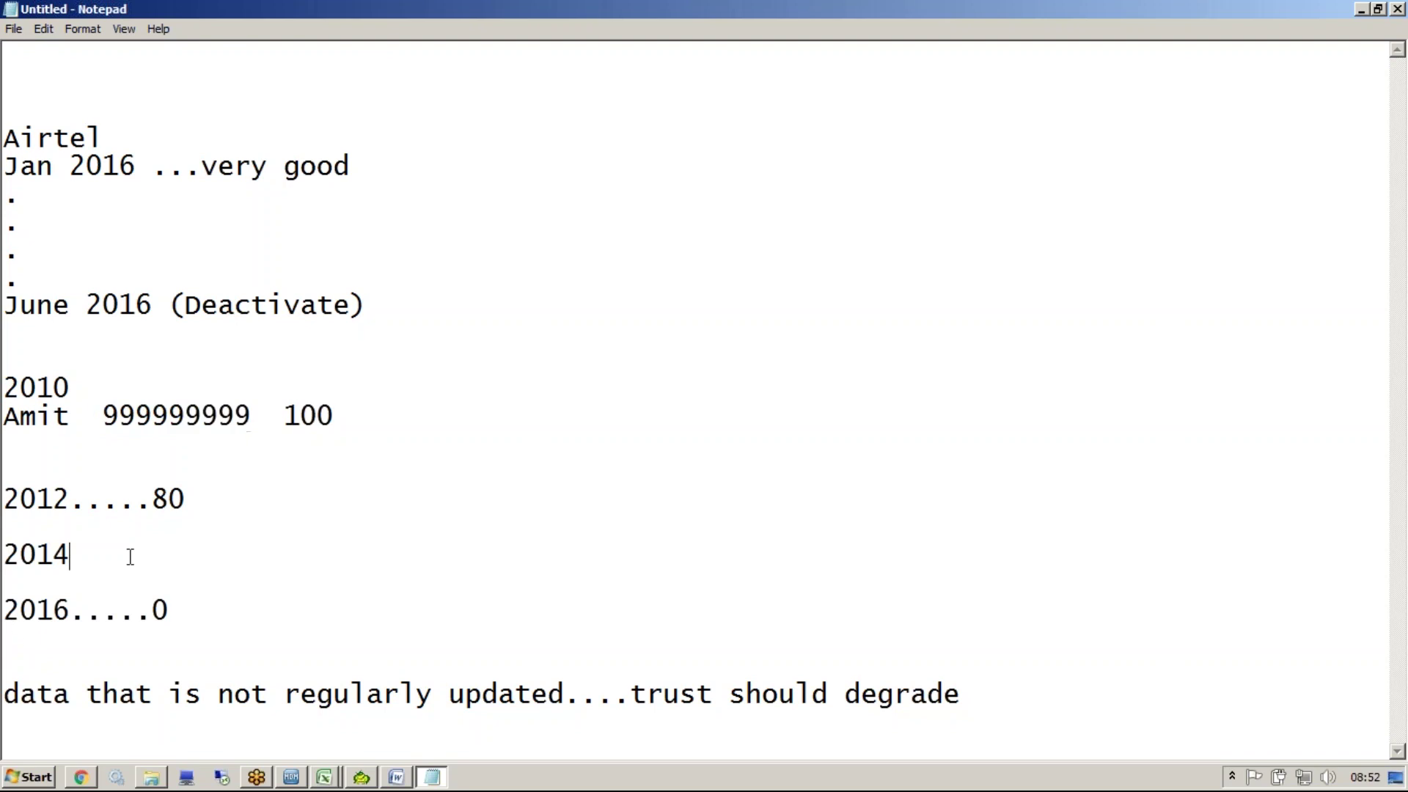
pyautogui.write('.....100')
pyautogui.hotkey('alt', 'Tab')
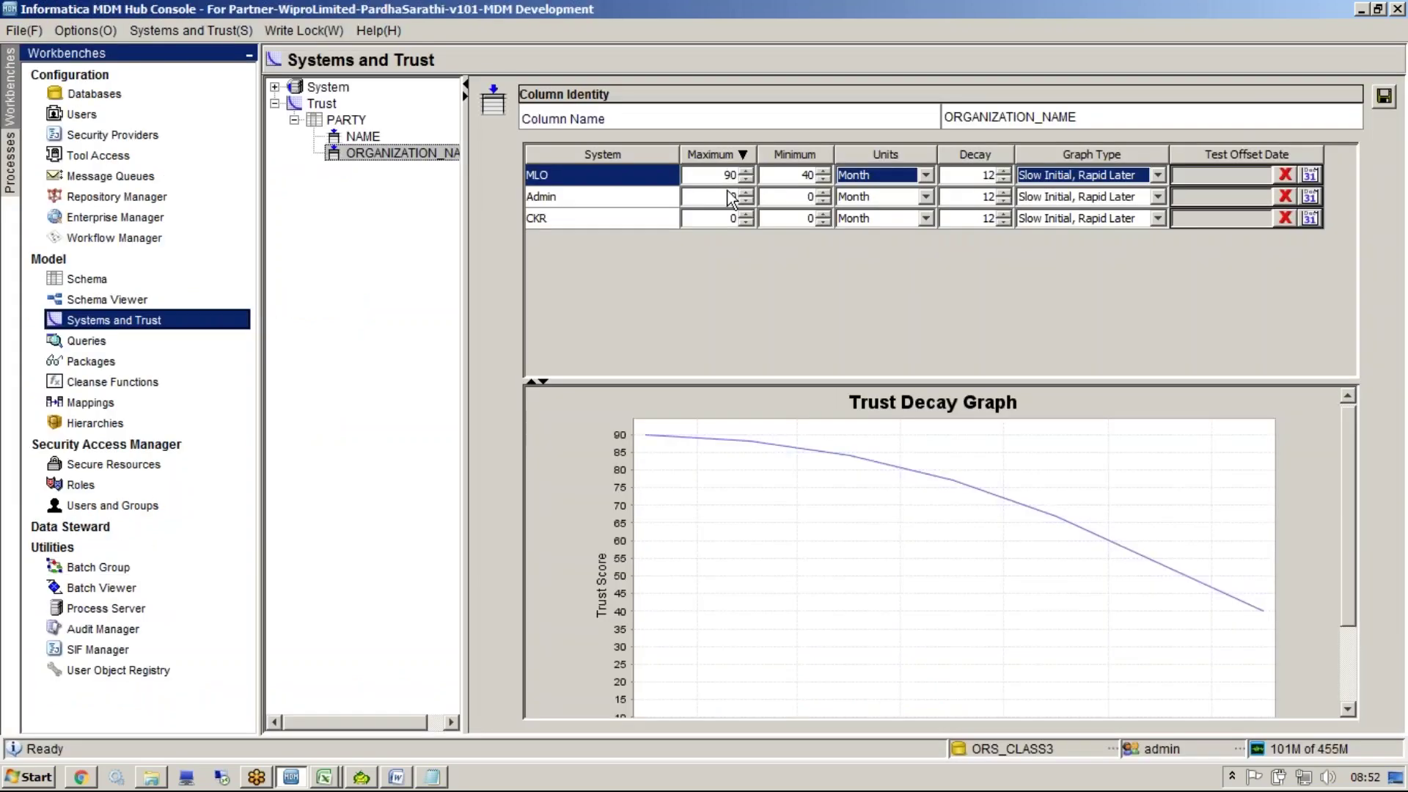
pyautogui.doubleClick(732, 176)
pyautogui.click(1091, 178)
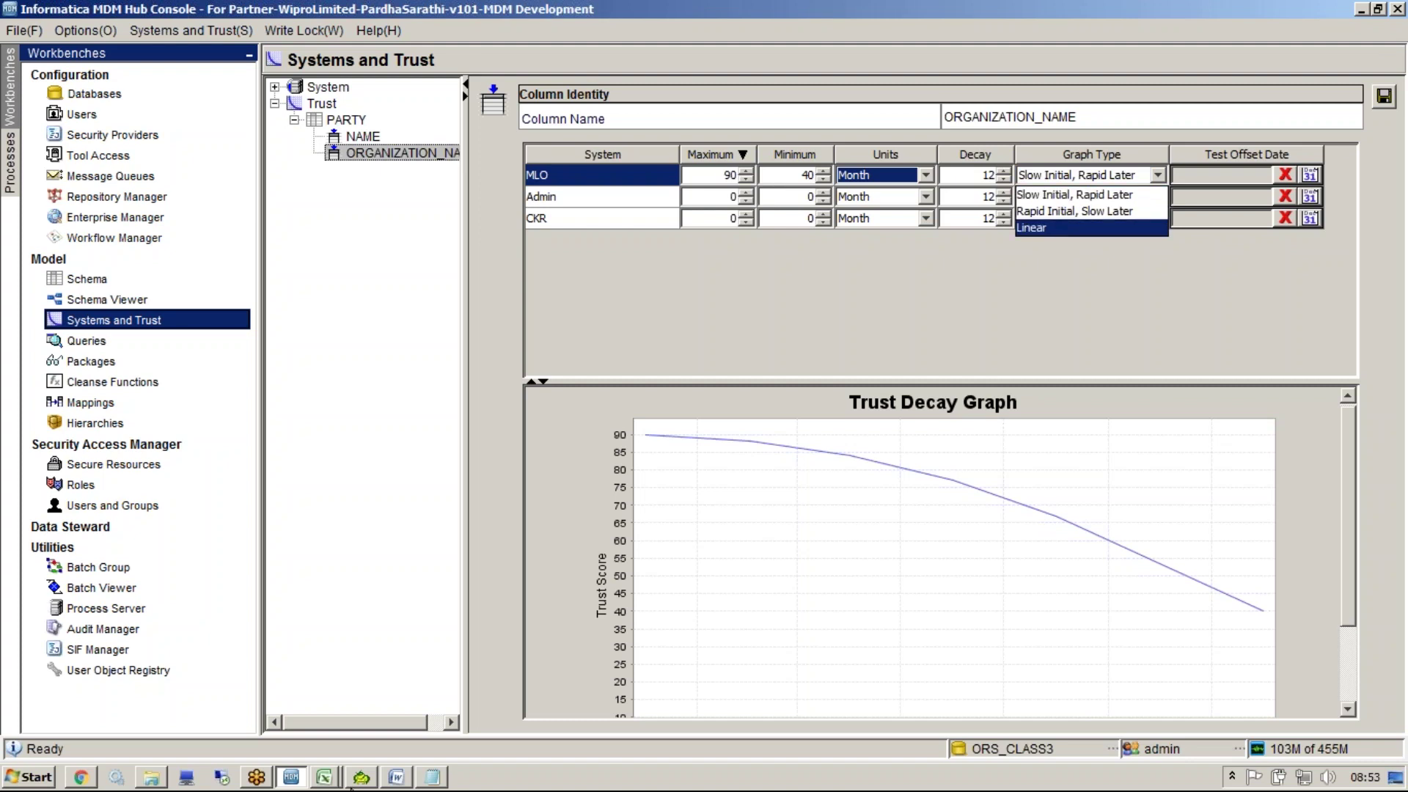
pyautogui.click(325, 779)
pyautogui.click(261, 742)
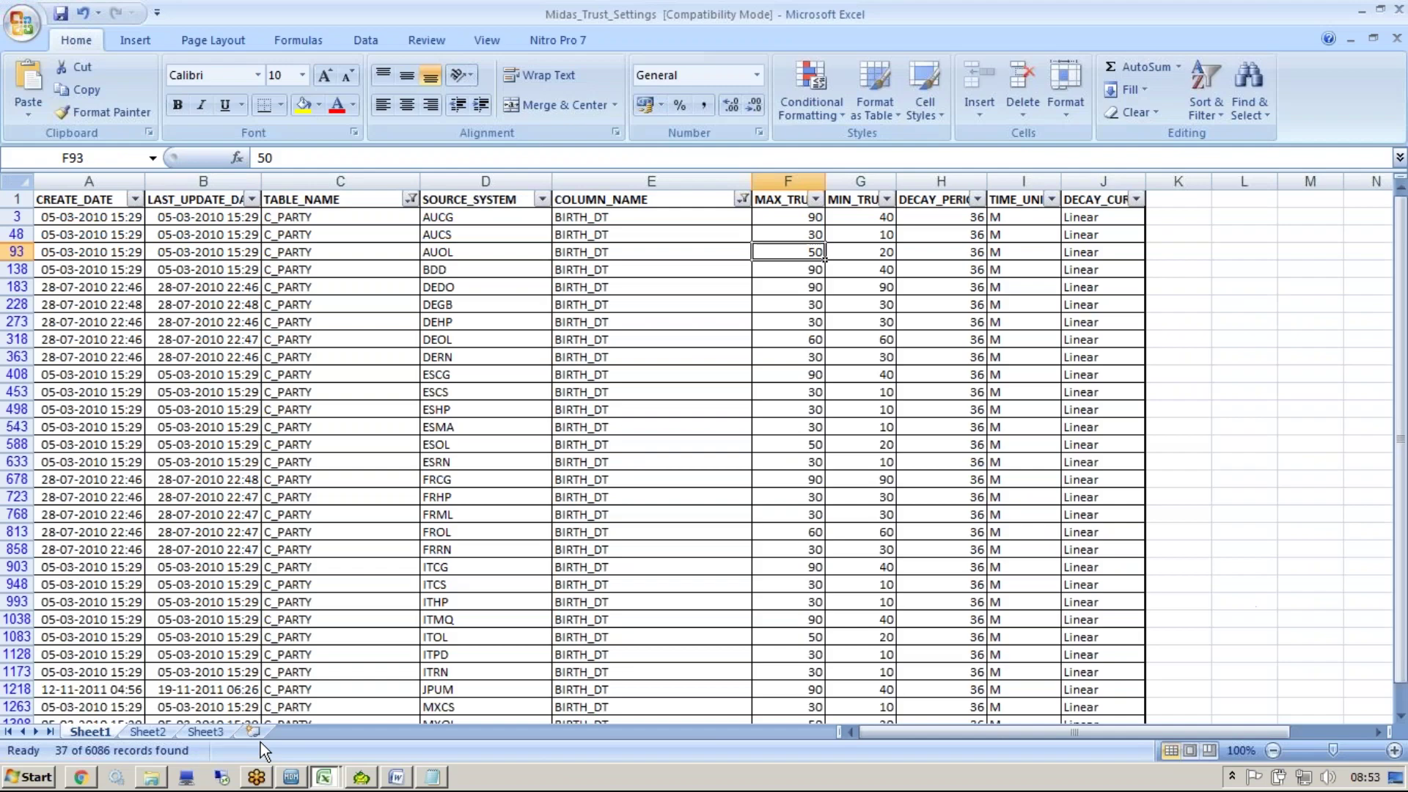
pyautogui.click(919, 413)
pyautogui.click(1013, 215)
pyautogui.click(963, 217)
pyautogui.moveTo(963, 218); pyautogui.dragTo(1014, 217)
pyautogui.click(1098, 218)
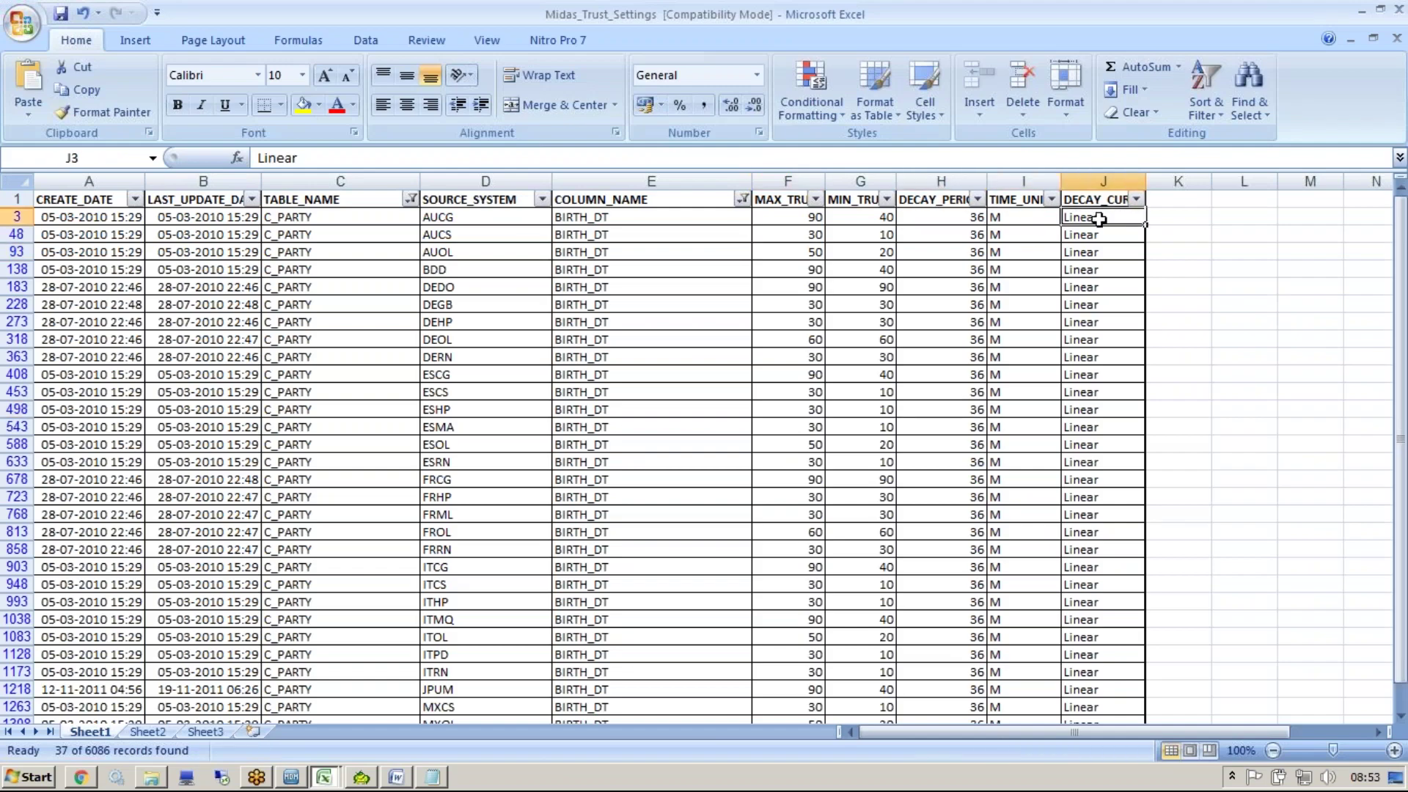
pyautogui.hotkey('alt', 'Tab')
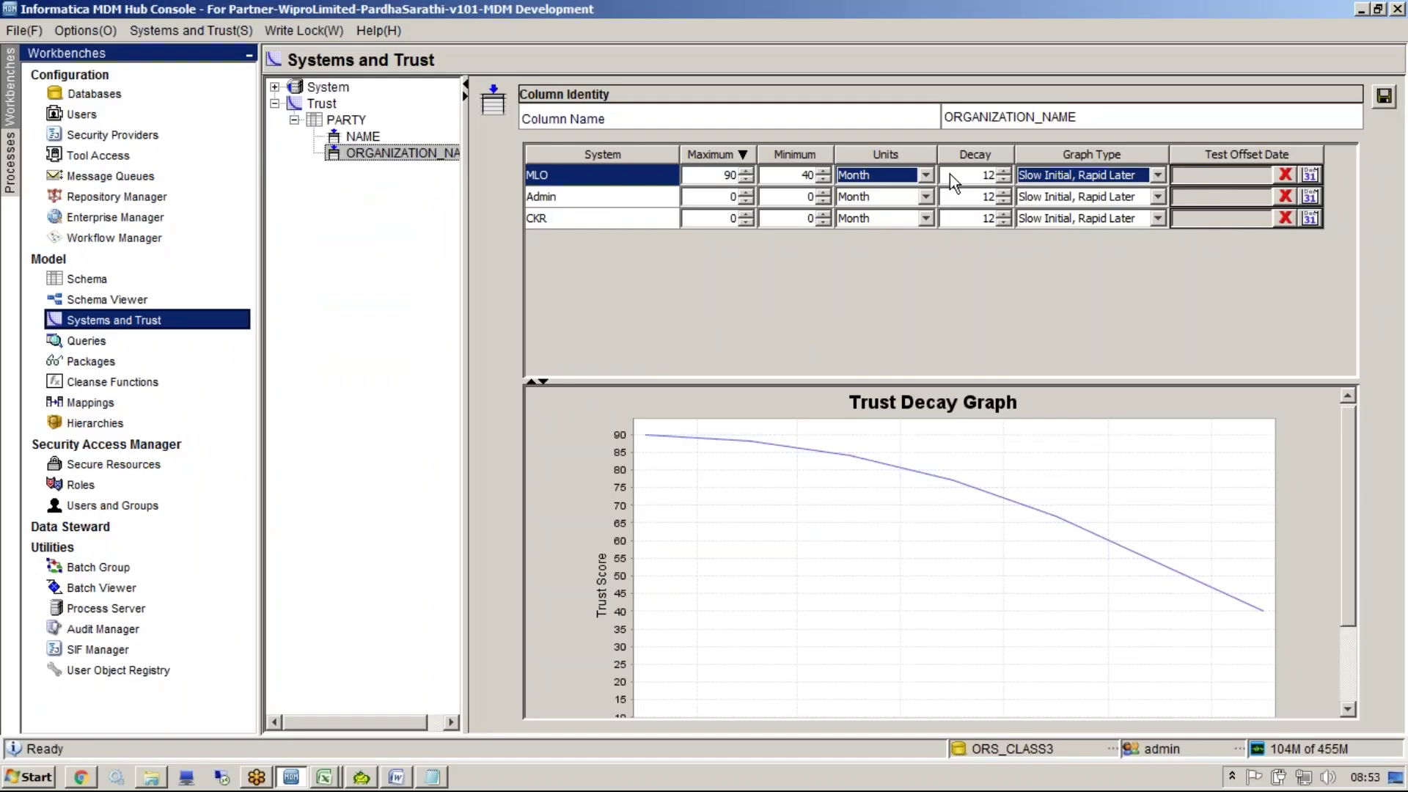
# Set MLO's decay to 36 months and pick the Rapid Initial, Slow Later graph type
pyautogui.doubleClick(974, 177)
pyautogui.write('36')
pyautogui.click(1093, 175)
pyautogui.click(1061, 230)
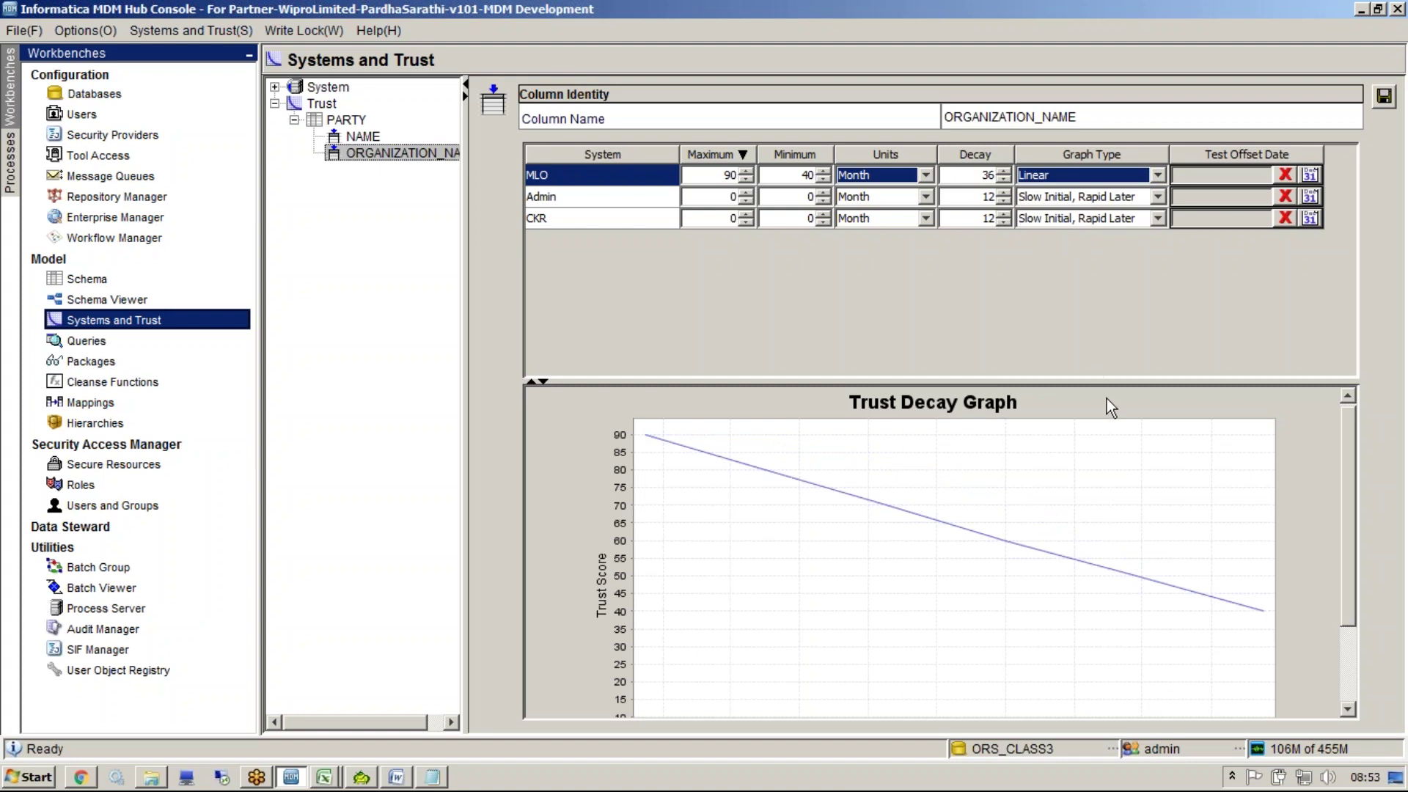
pyautogui.click(1072, 176)
pyautogui.click(1045, 193)
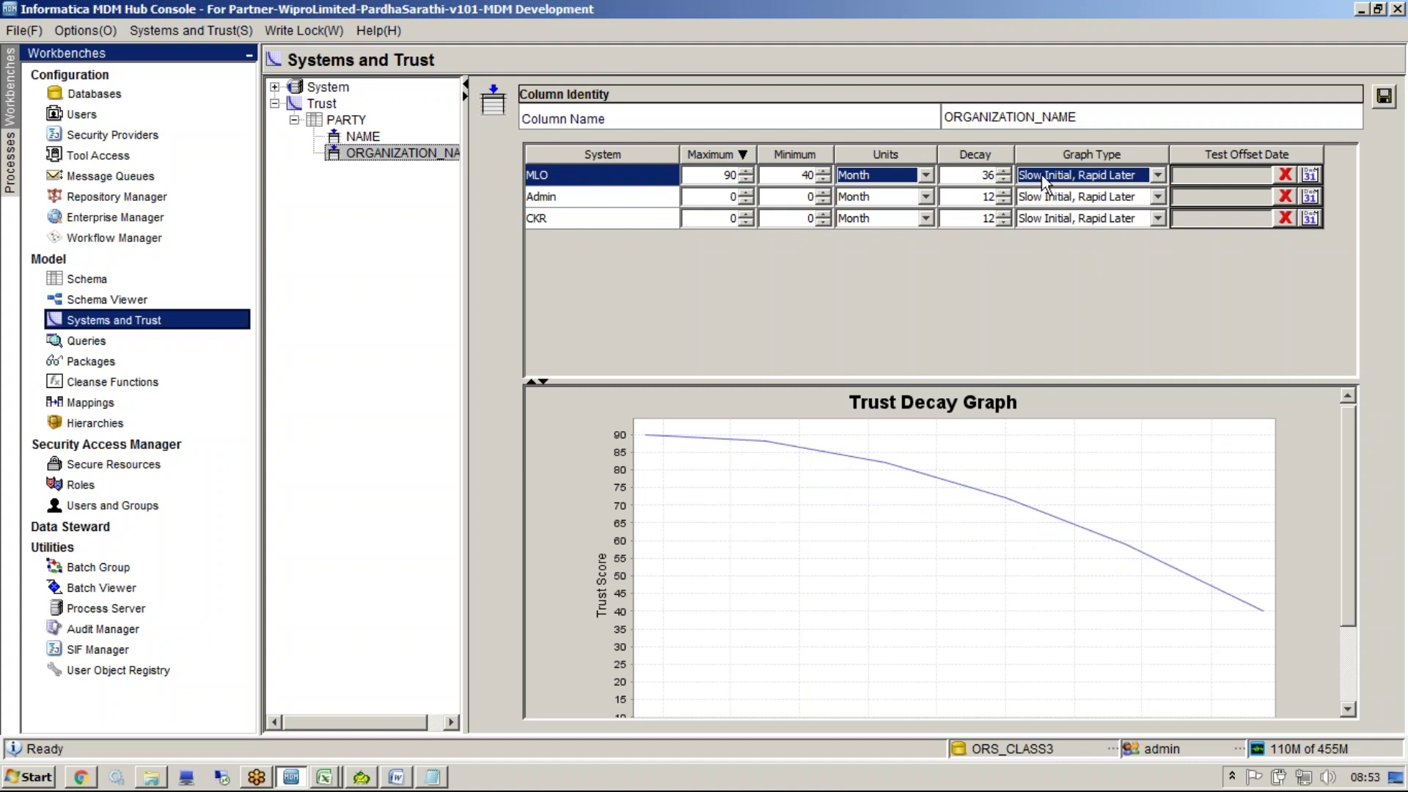
pyautogui.click(1043, 179)
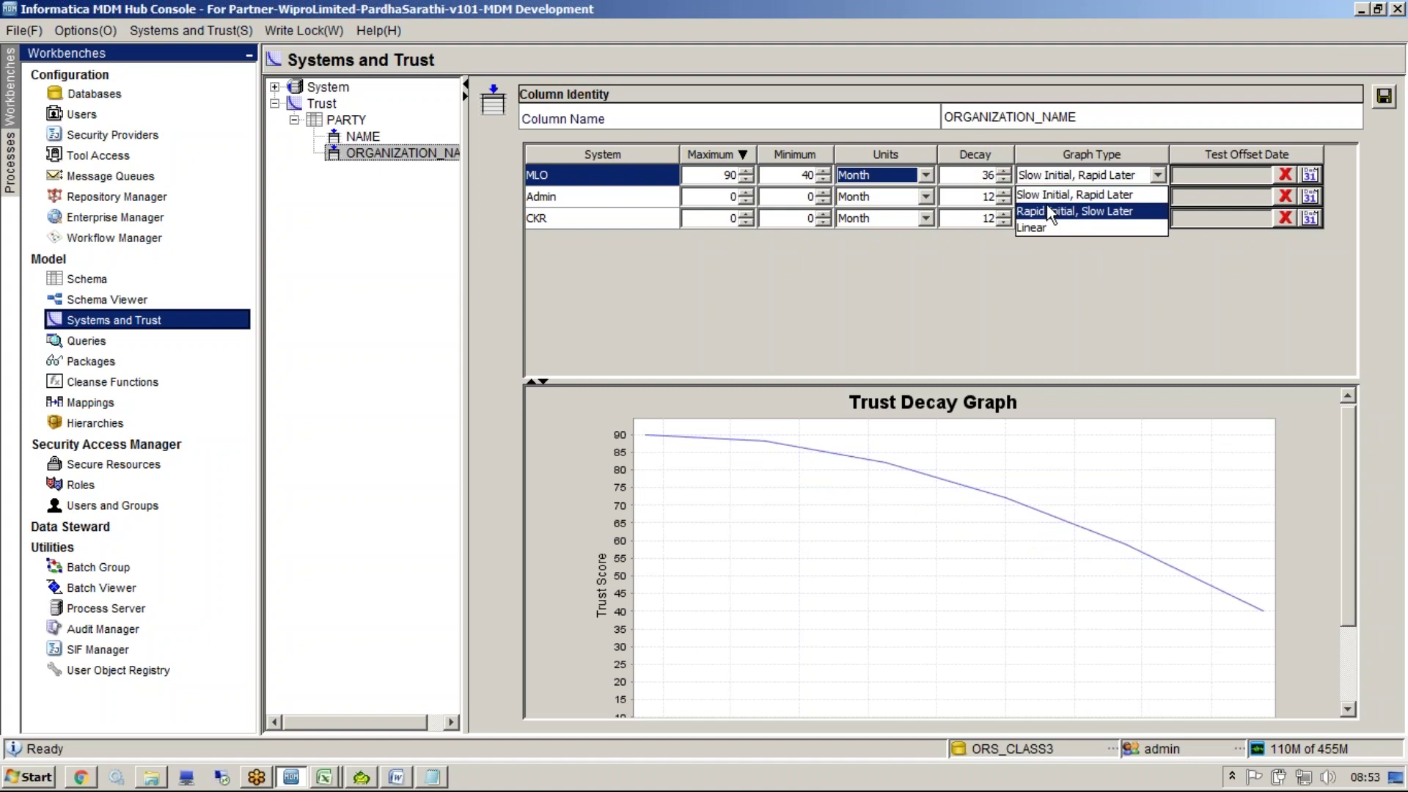
pyautogui.click(1049, 210)
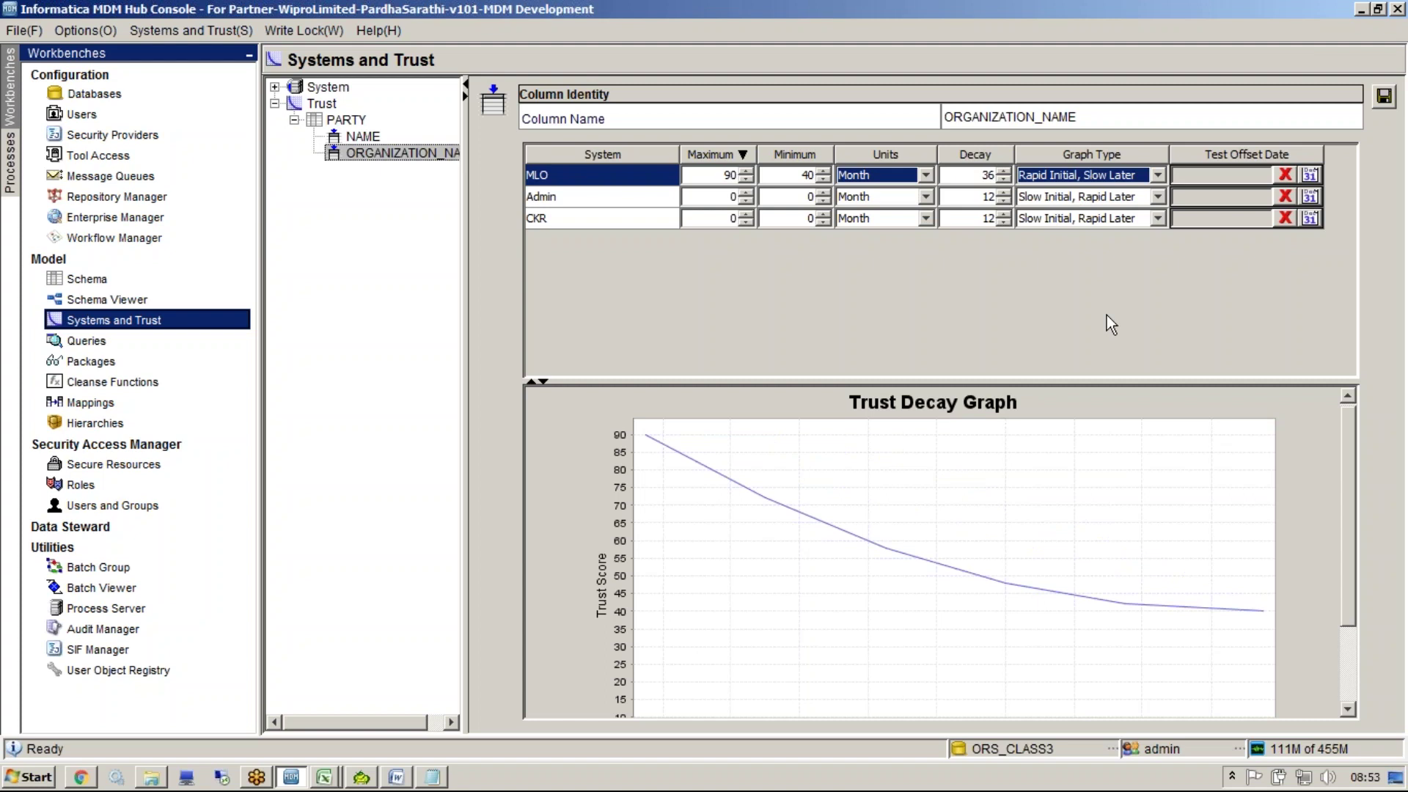
# Widen the trust tree panel and set Admin's maximum trust to 90
pyautogui.moveTo(464, 302); pyautogui.dragTo(603, 323)
pyautogui.click(716, 197)
pyautogui.write('90')
pyautogui.press('Tab')
pyautogui.click(798, 174)
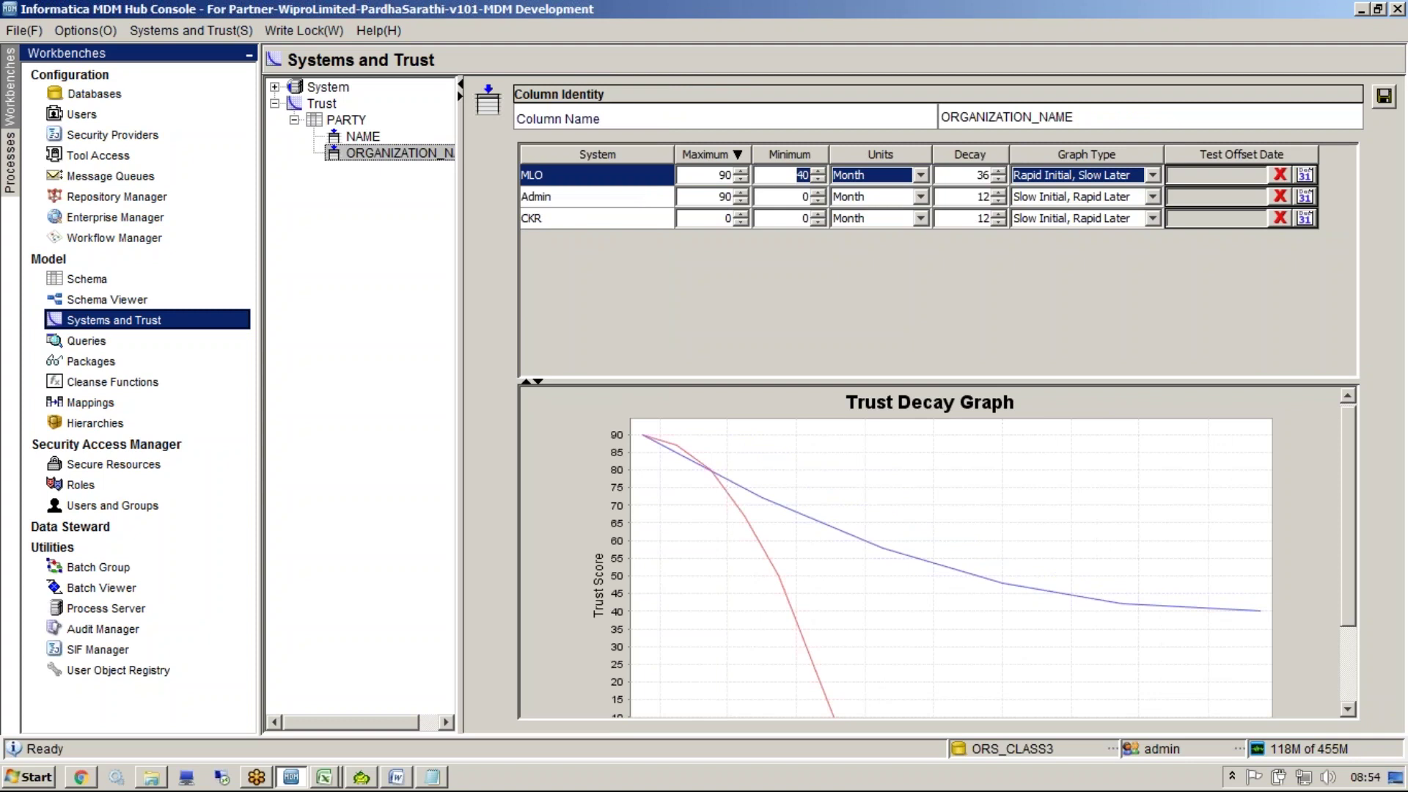
pyautogui.write('90')
pyautogui.click(777, 200)
pyautogui.click(712, 174)
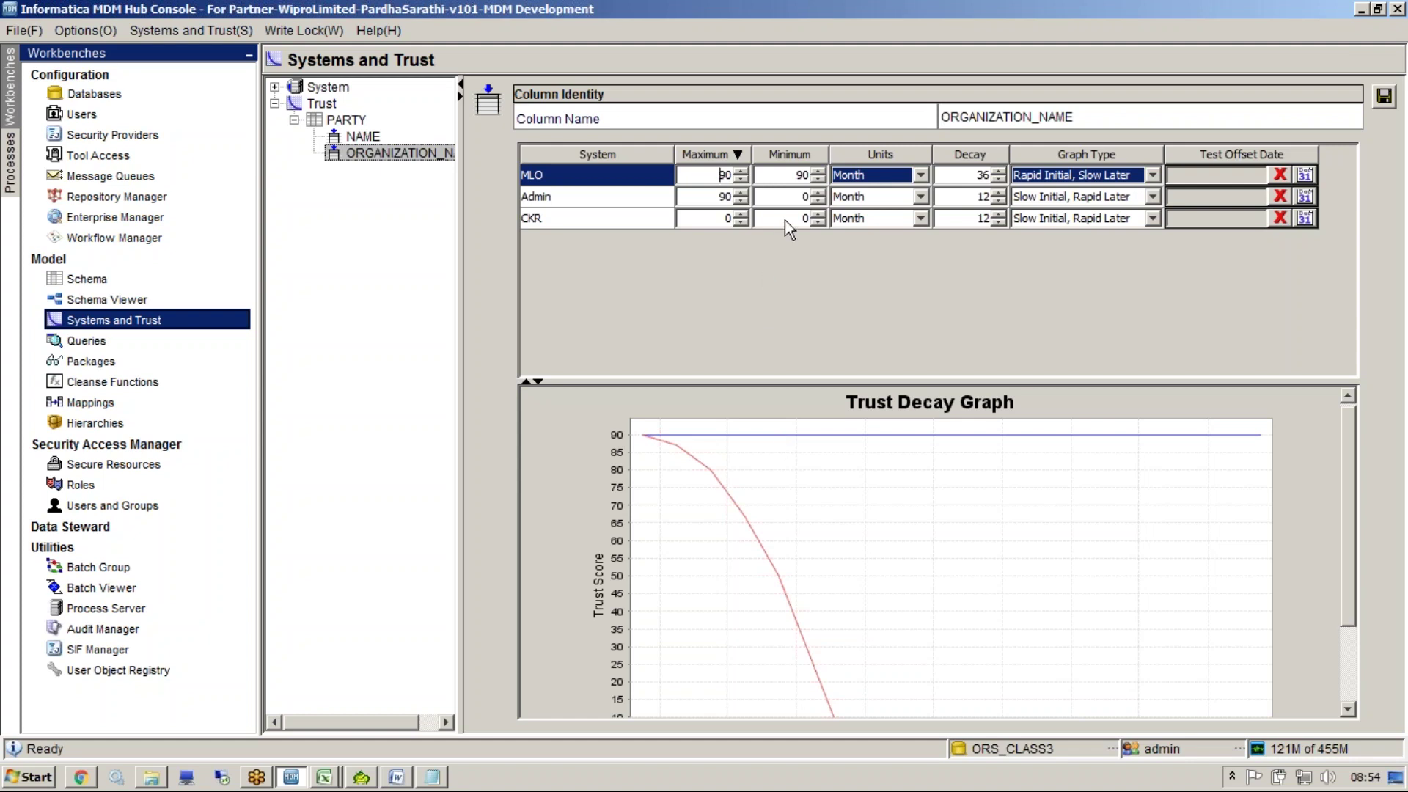
# Set MLO's minimum trust to 0 and CKR's maximum trust to 90
pyautogui.doubleClick(803, 175)
pyautogui.write('0')
pyautogui.click(628, 199)
pyautogui.click(579, 178)
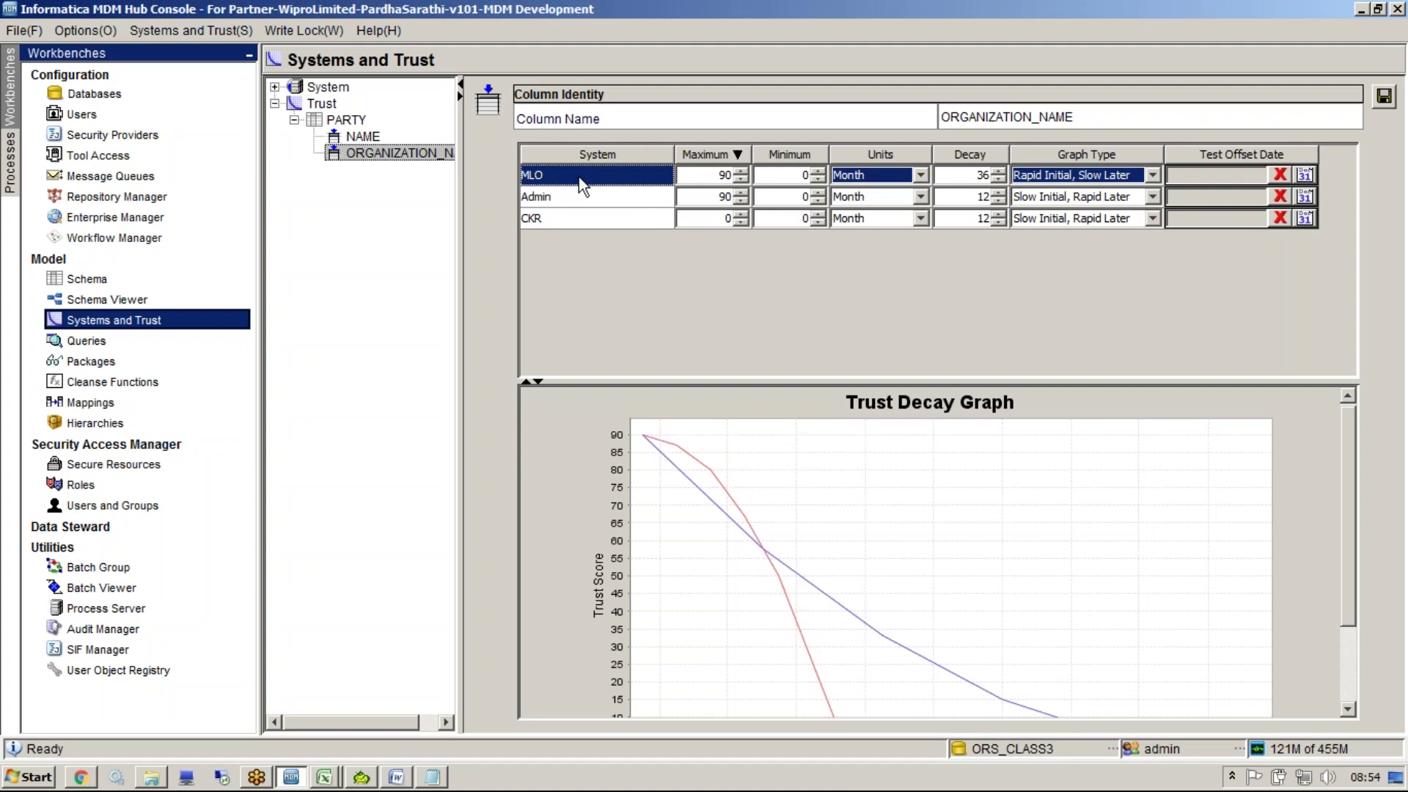
pyautogui.doubleClick(688, 218)
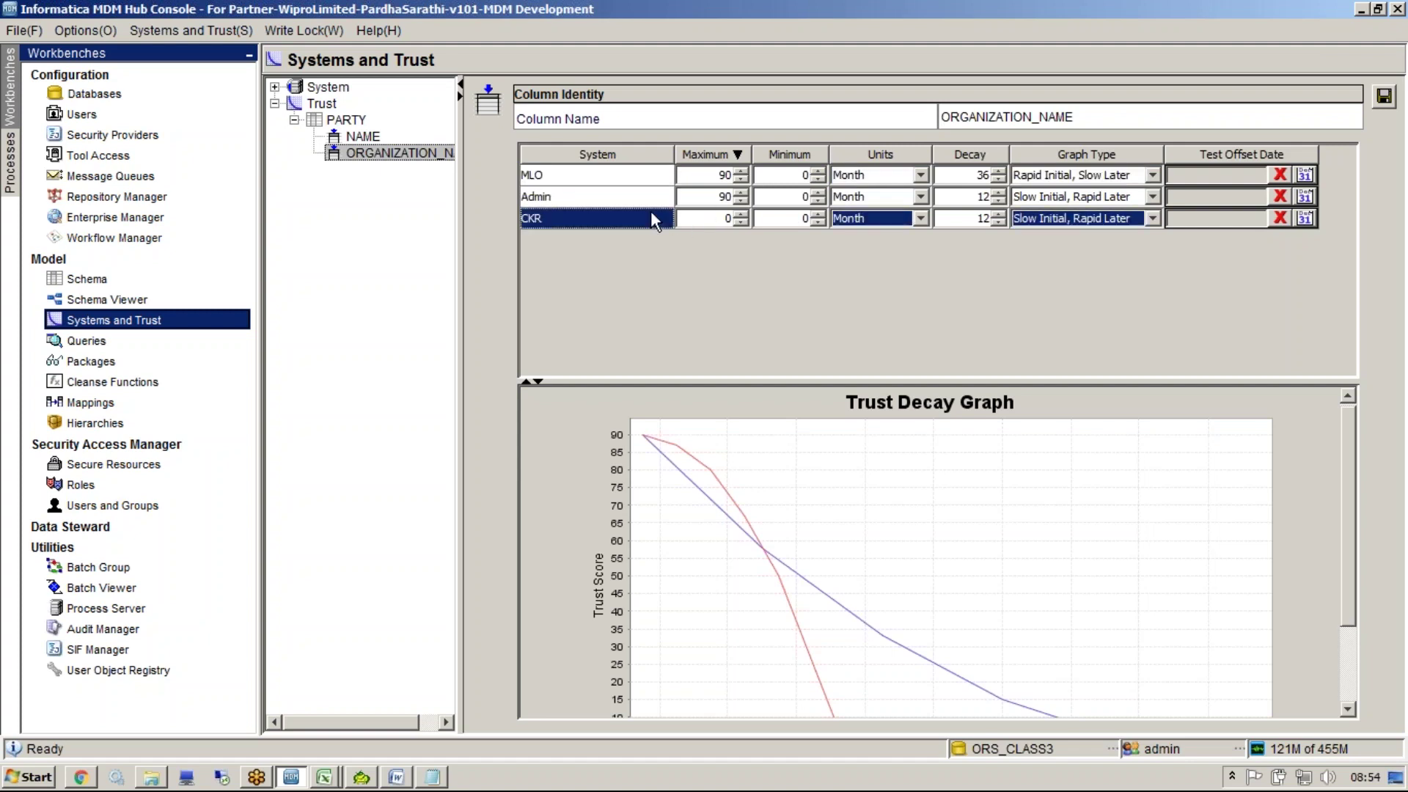
pyautogui.write('90')
# Give MLO a 12-month decay and restore its maximum trust to 90
pyautogui.click(743, 176)
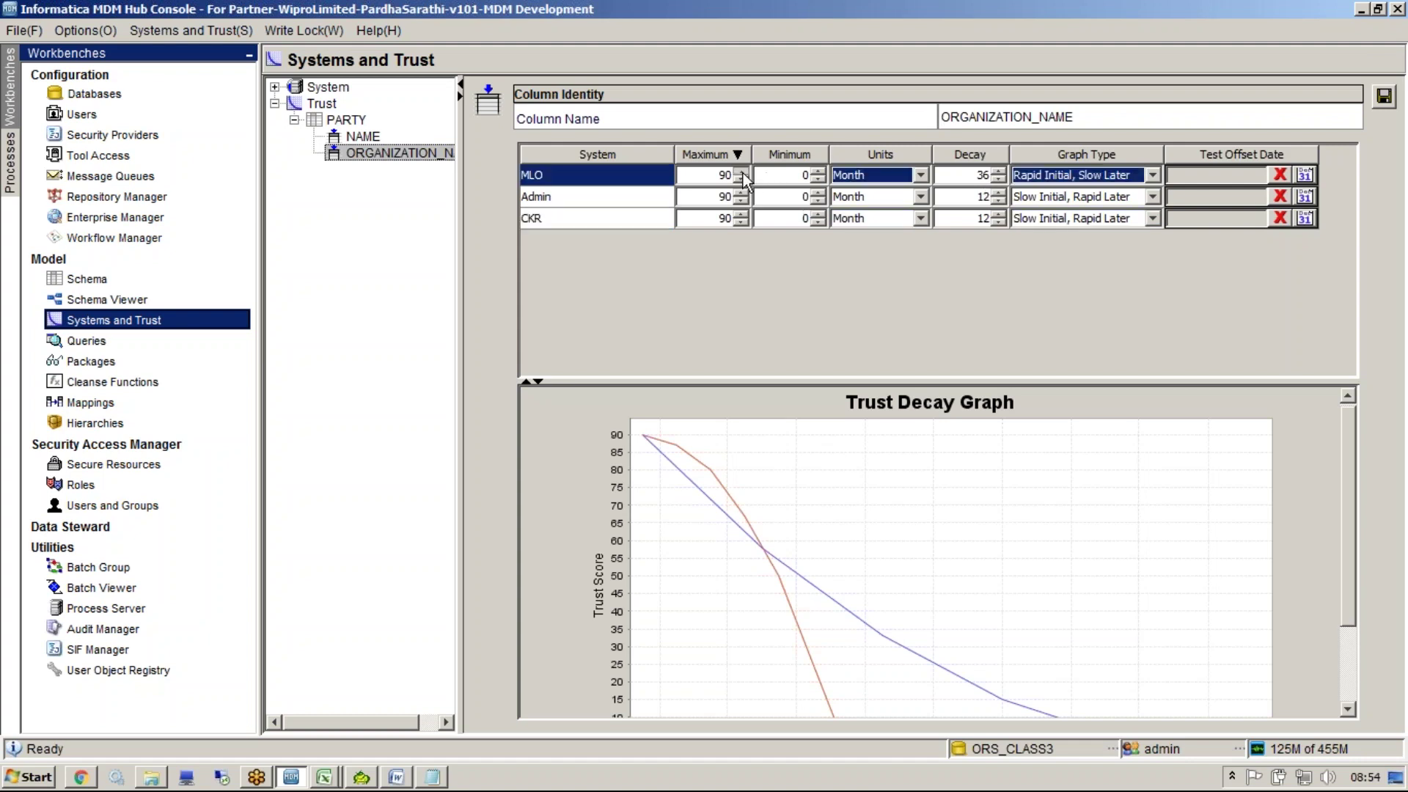
pyautogui.doubleClick(979, 175)
pyautogui.write('12')
pyautogui.click(726, 198)
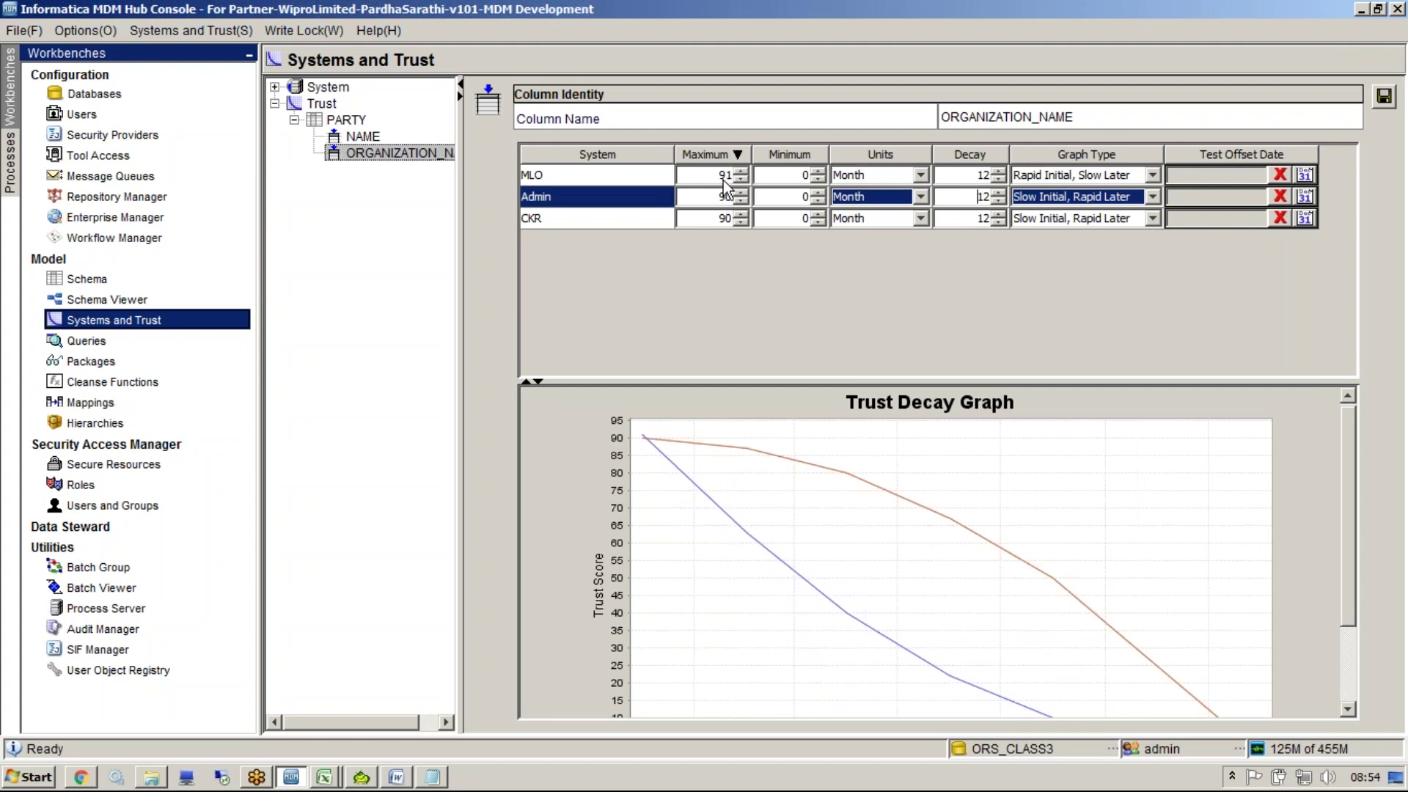
pyautogui.click(724, 177)
pyautogui.write('0')
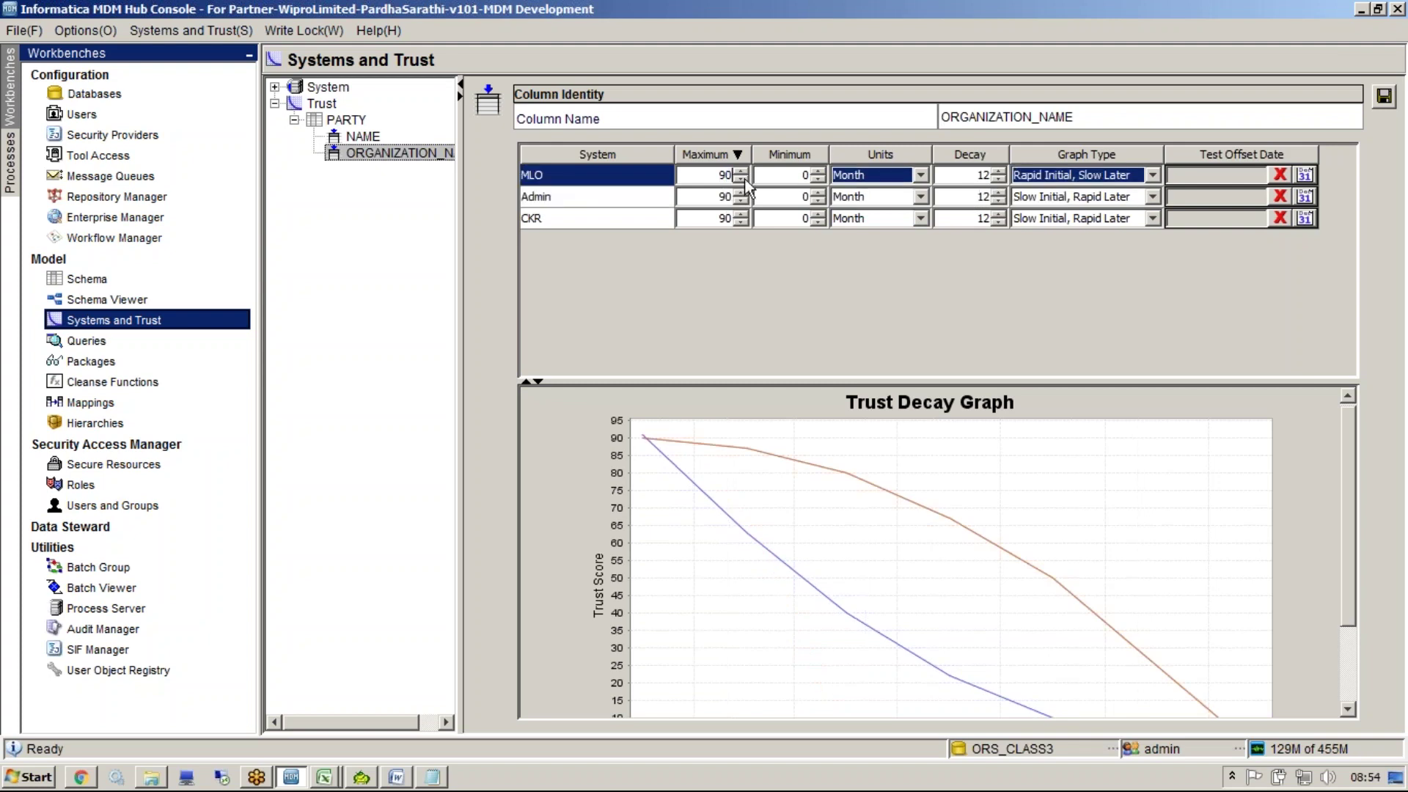
pyautogui.click(657, 198)
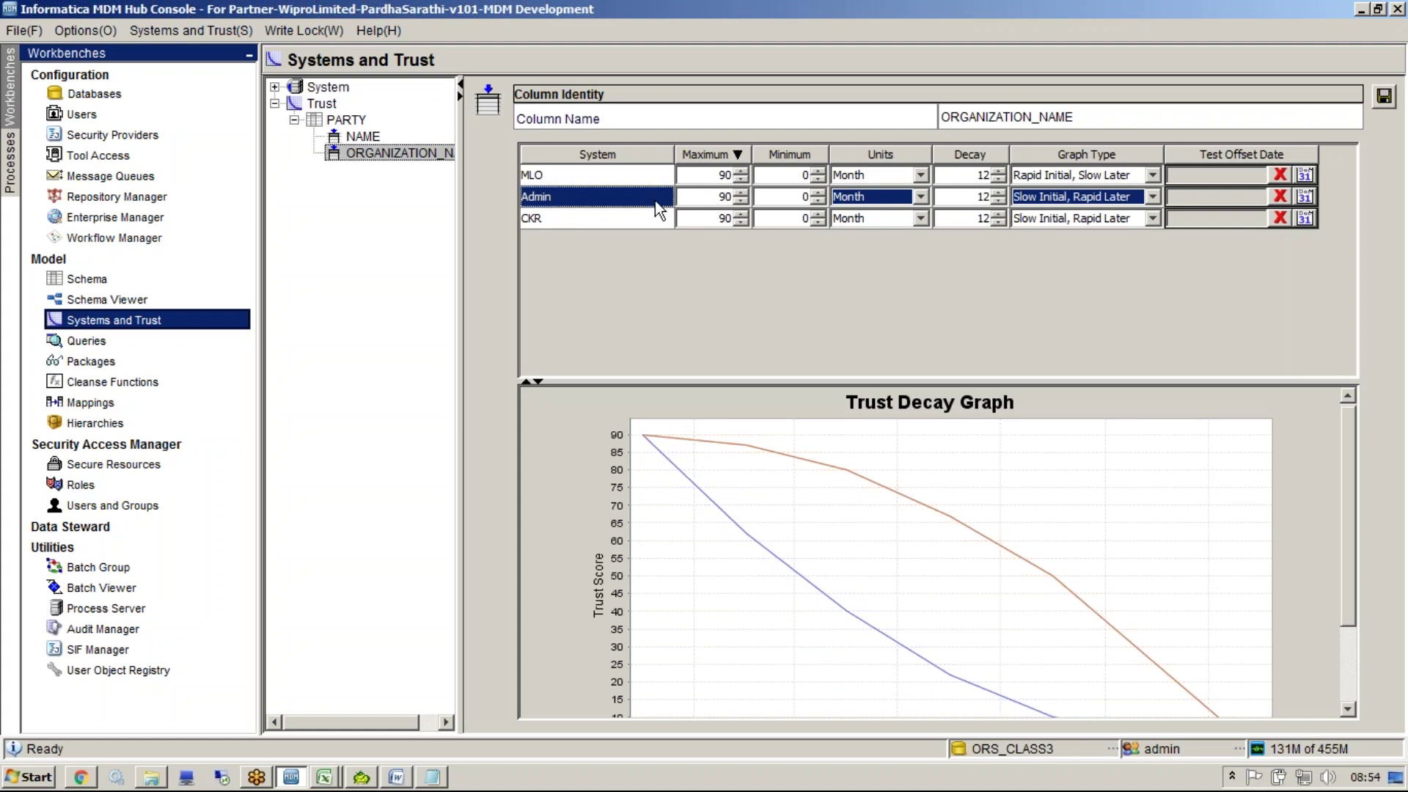
# Switch the MLO and Admin decay graph types to Linear
pyautogui.click(1109, 176)
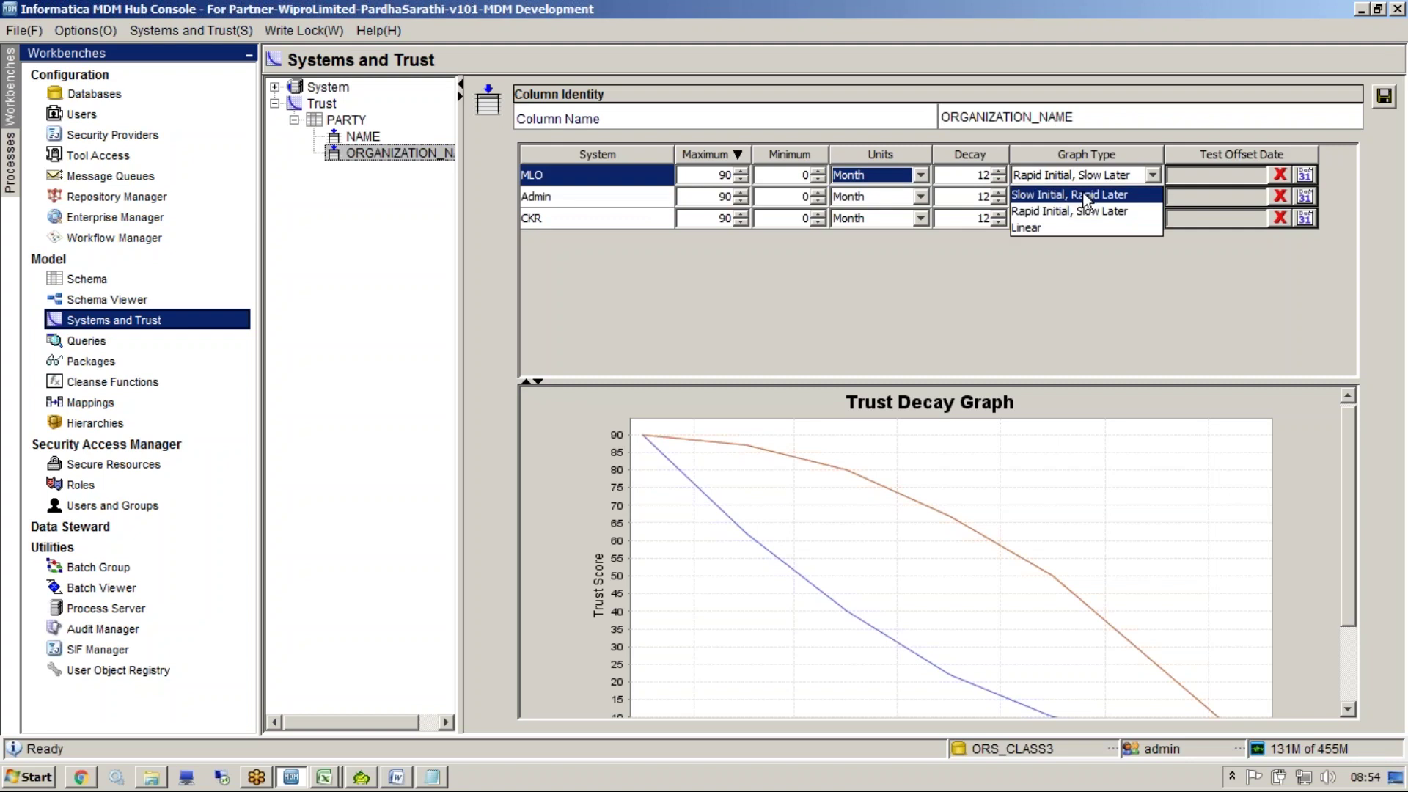
pyautogui.click(1078, 228)
pyautogui.click(1093, 197)
pyautogui.click(1081, 250)
pyautogui.click(1077, 220)
# Choose Linear as CKR's decay graph type
pyautogui.click(1070, 267)
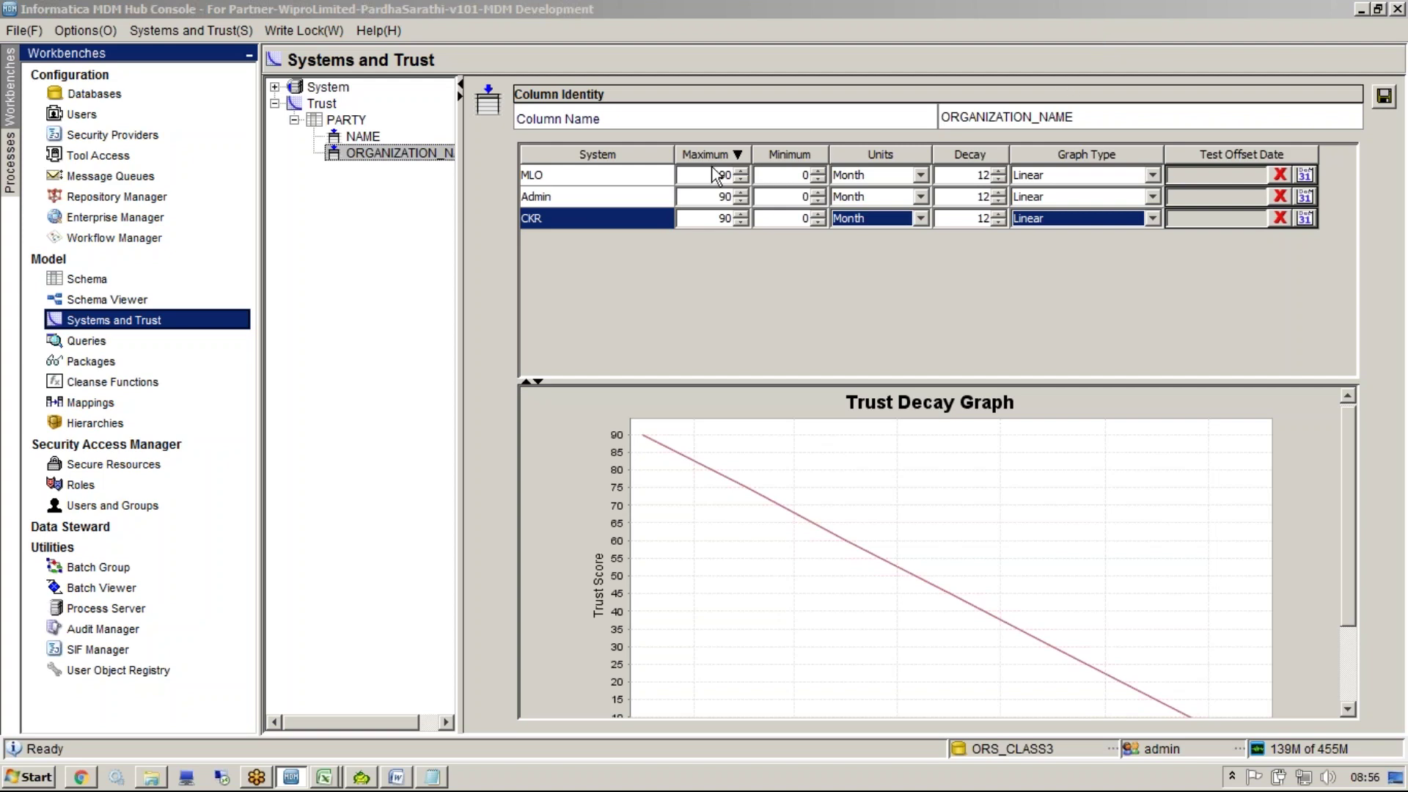
pyautogui.click(607, 210)
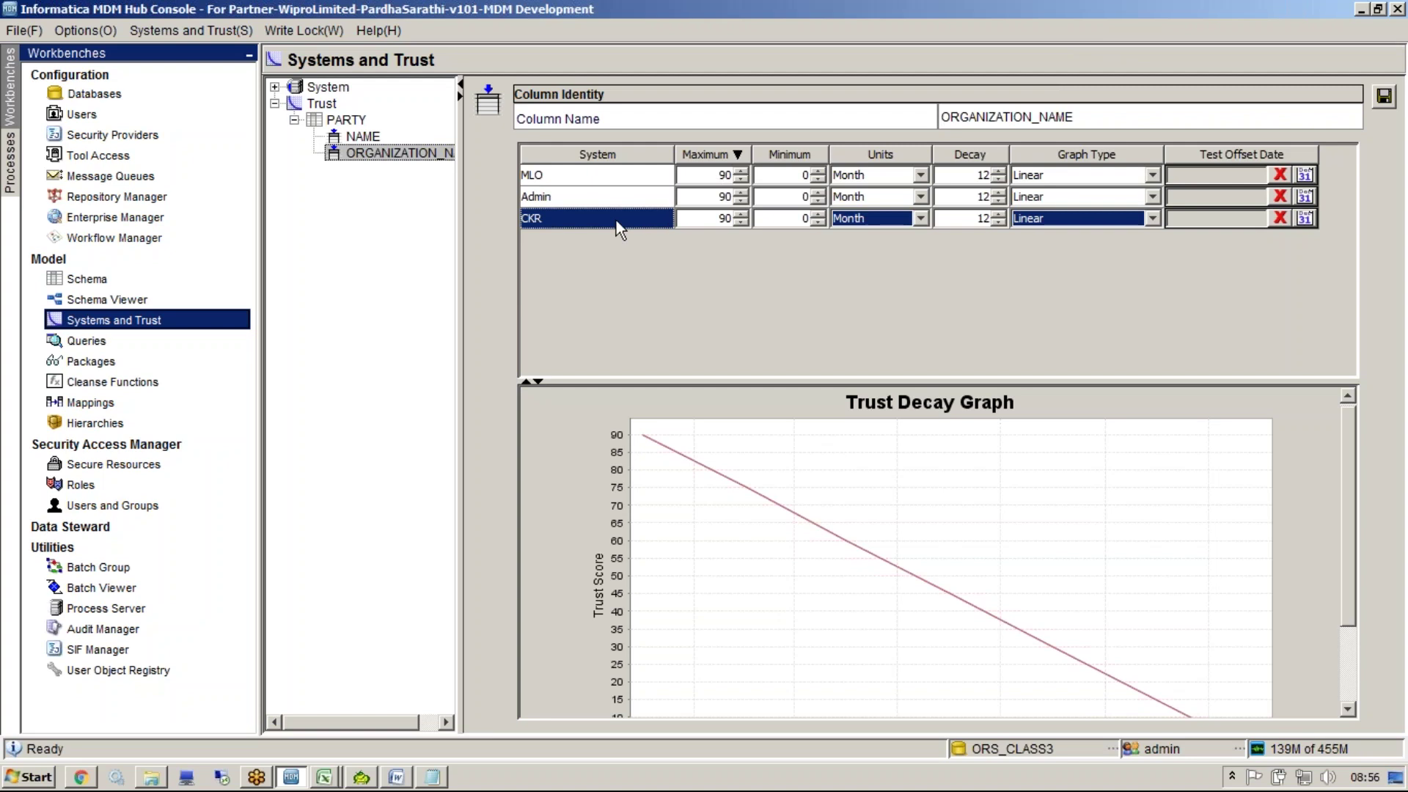
pyautogui.click(625, 197)
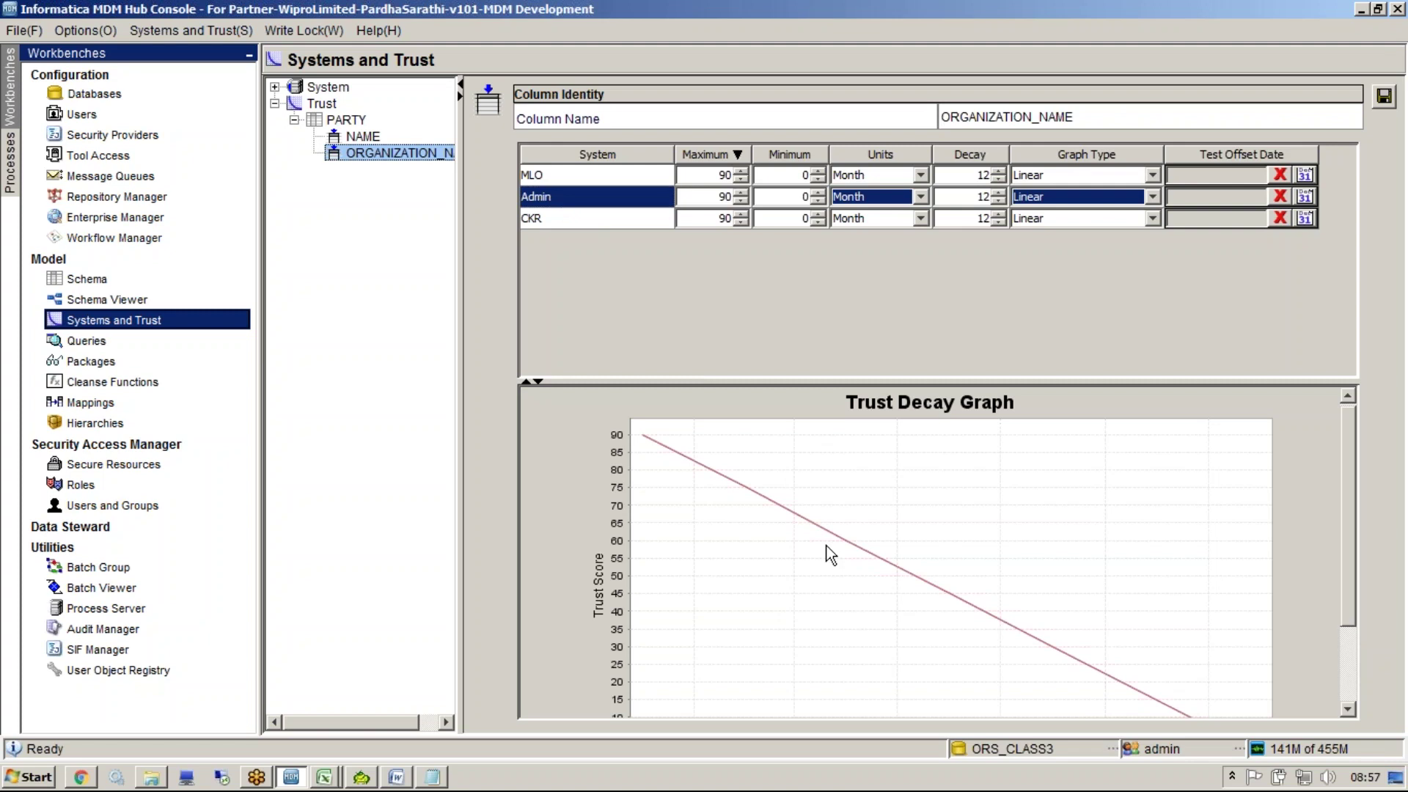
pyautogui.click(625, 176)
pyautogui.click(623, 196)
pyautogui.click(623, 217)
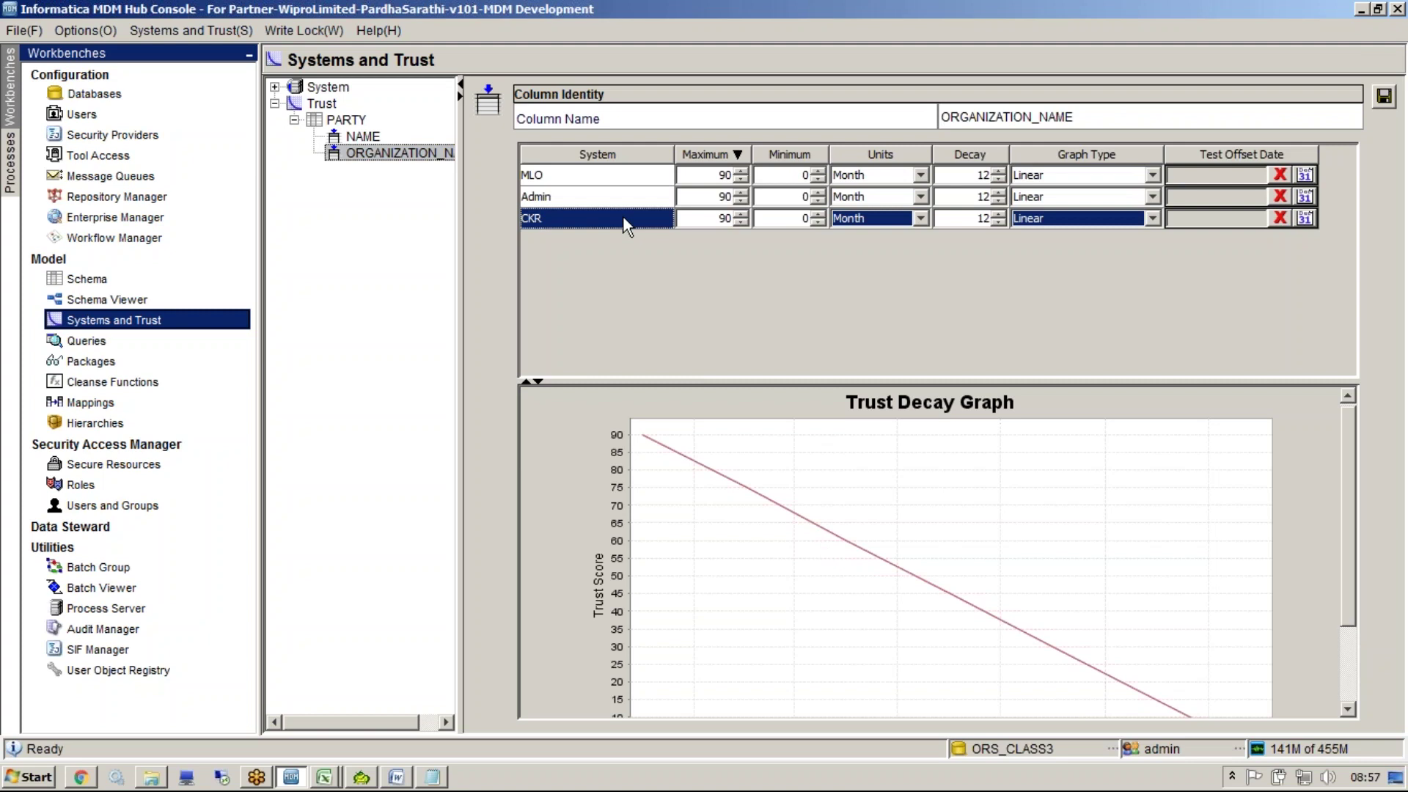
pyautogui.click(553, 180)
pyautogui.click(553, 201)
pyautogui.click(558, 223)
pyautogui.click(708, 176)
pyautogui.click(712, 197)
pyautogui.click(720, 218)
pyautogui.click(598, 178)
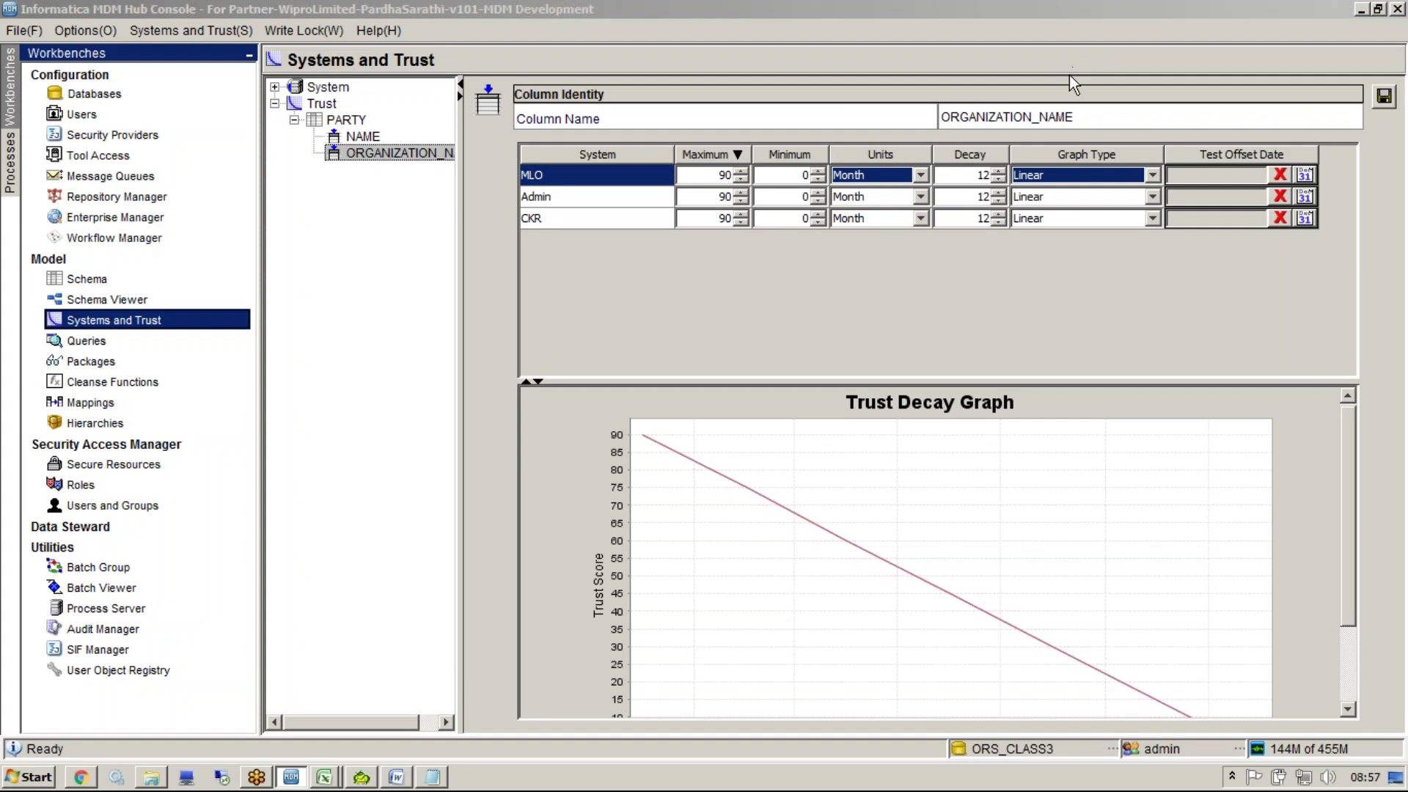
pyautogui.click(1093, 294)
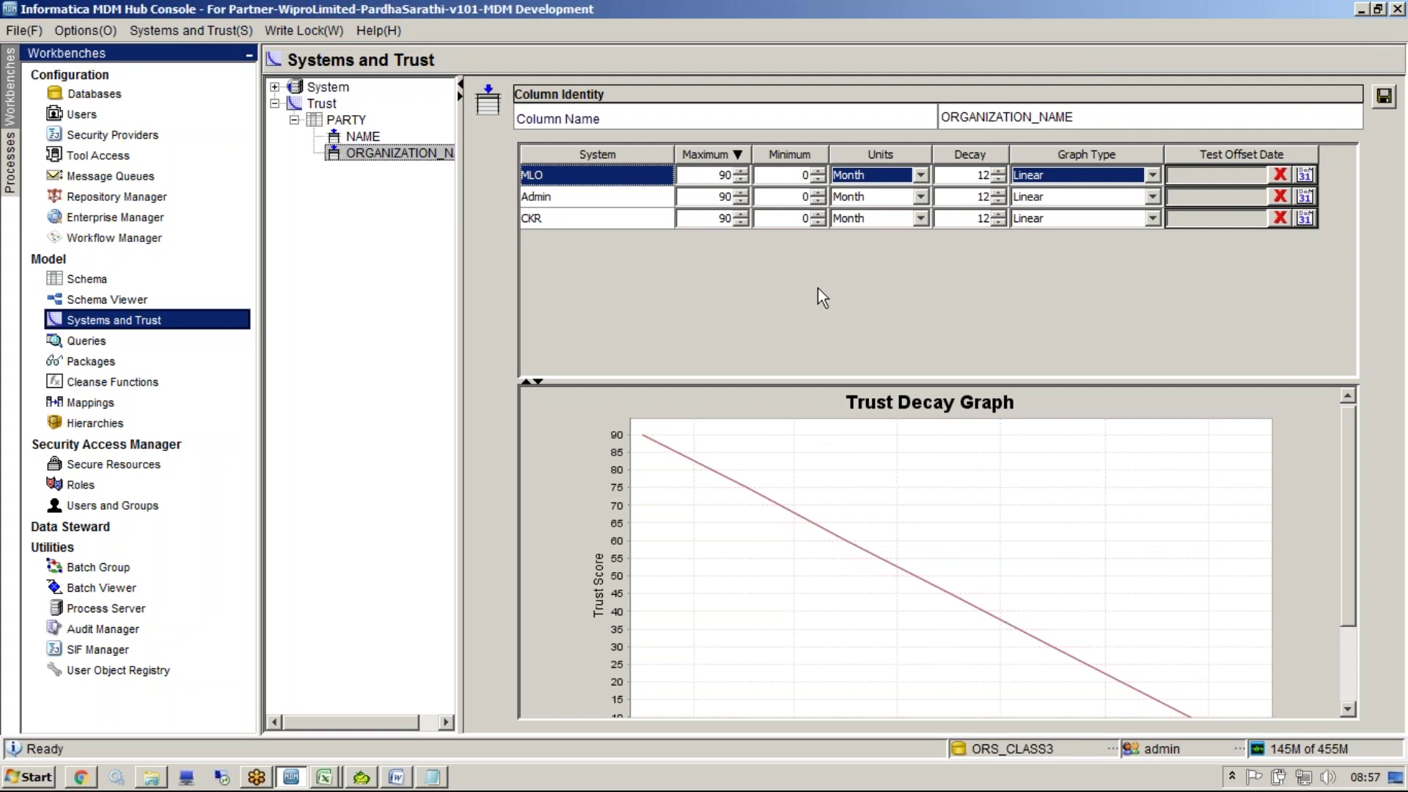
pyautogui.click(722, 196)
pyautogui.moveTo(732, 219); pyautogui.dragTo(719, 219)
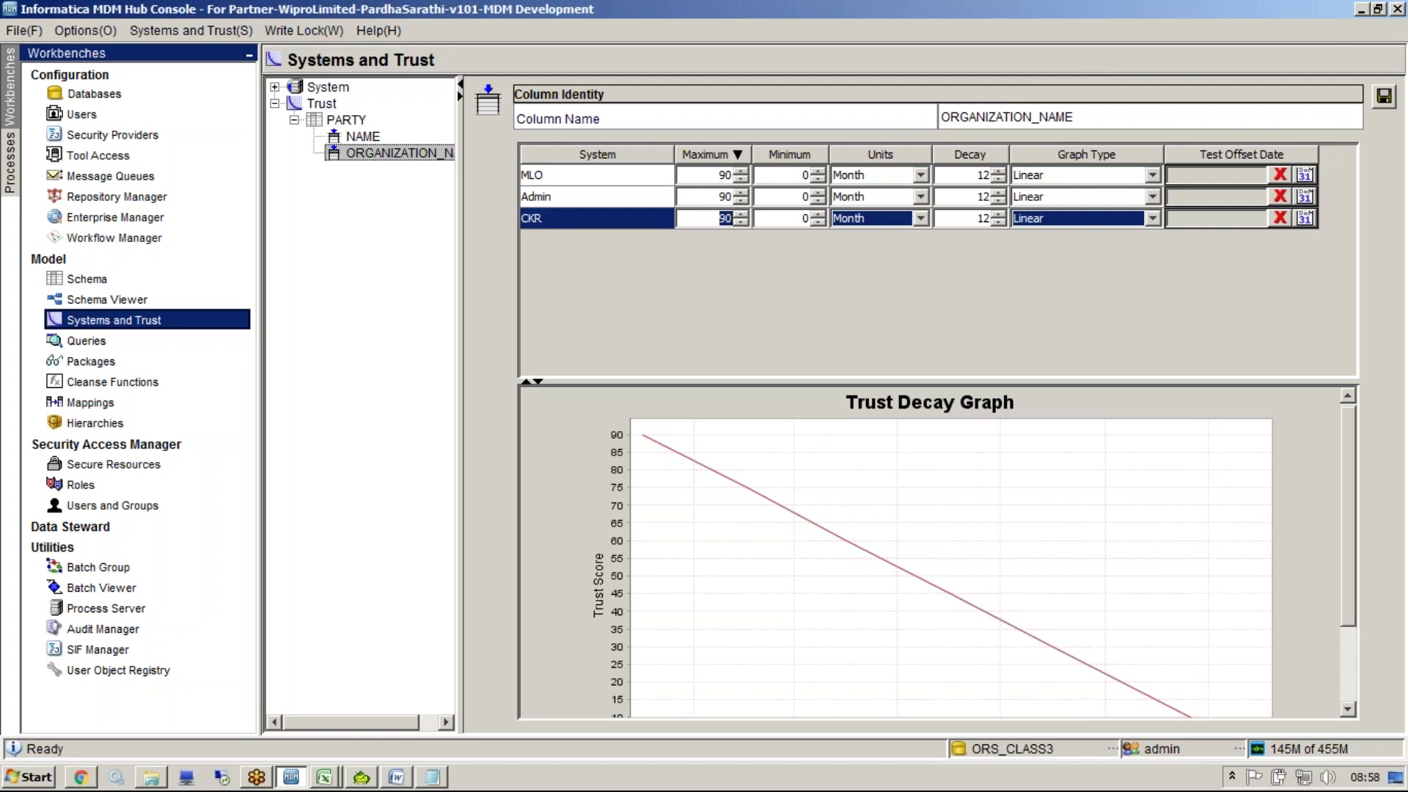
# Append 'LAST_UPDAT_DATE' and 'SRC_LUD in XREF' lines to the Notepad notes, then return to the Hub Console
pyautogui.click(432, 777)
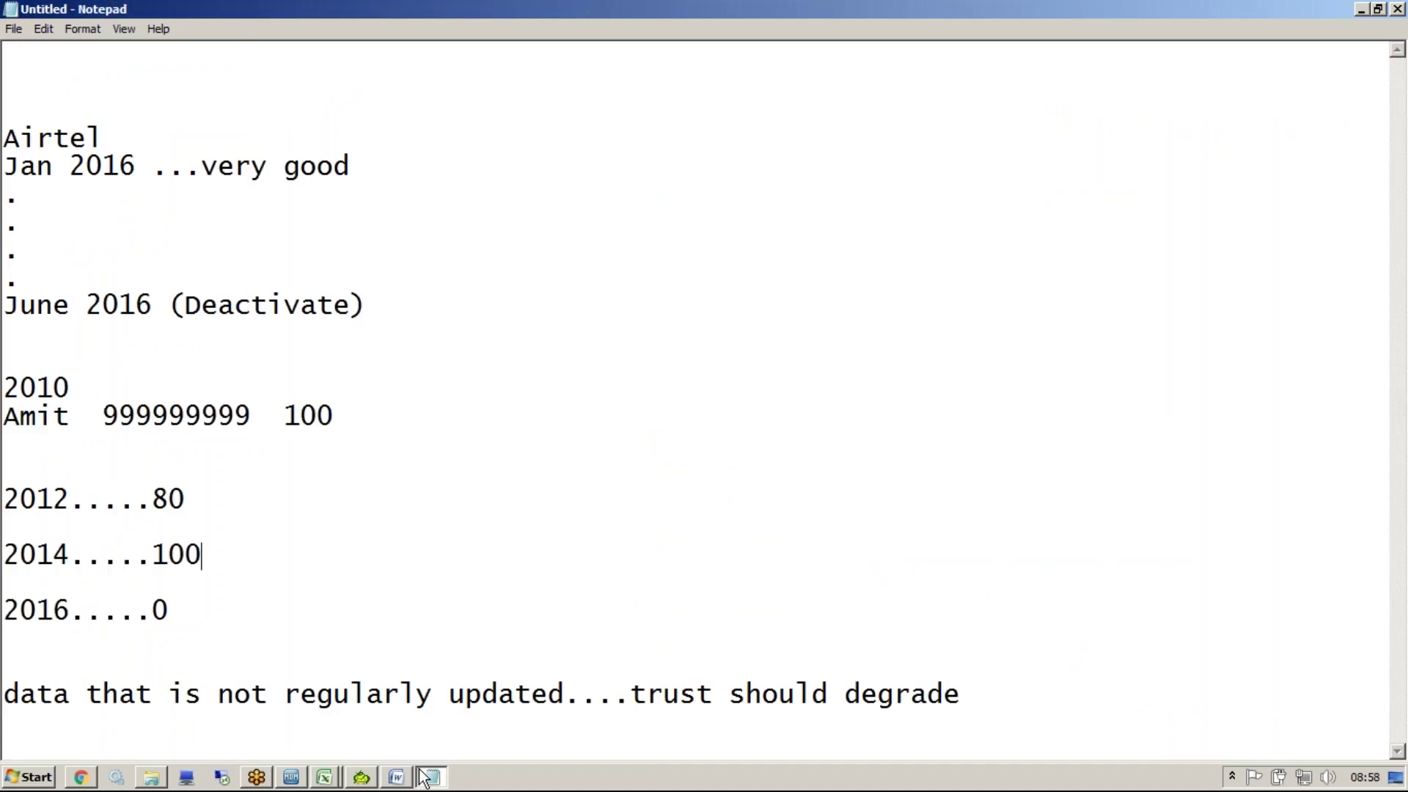
pyautogui.click(1032, 720)
pyautogui.press('Return')
pyautogui.press('Return')
pyautogui.press('Return')
pyautogui.write('LAST)')
pyautogui.press('BackSpace')
pyautogui.write('_')
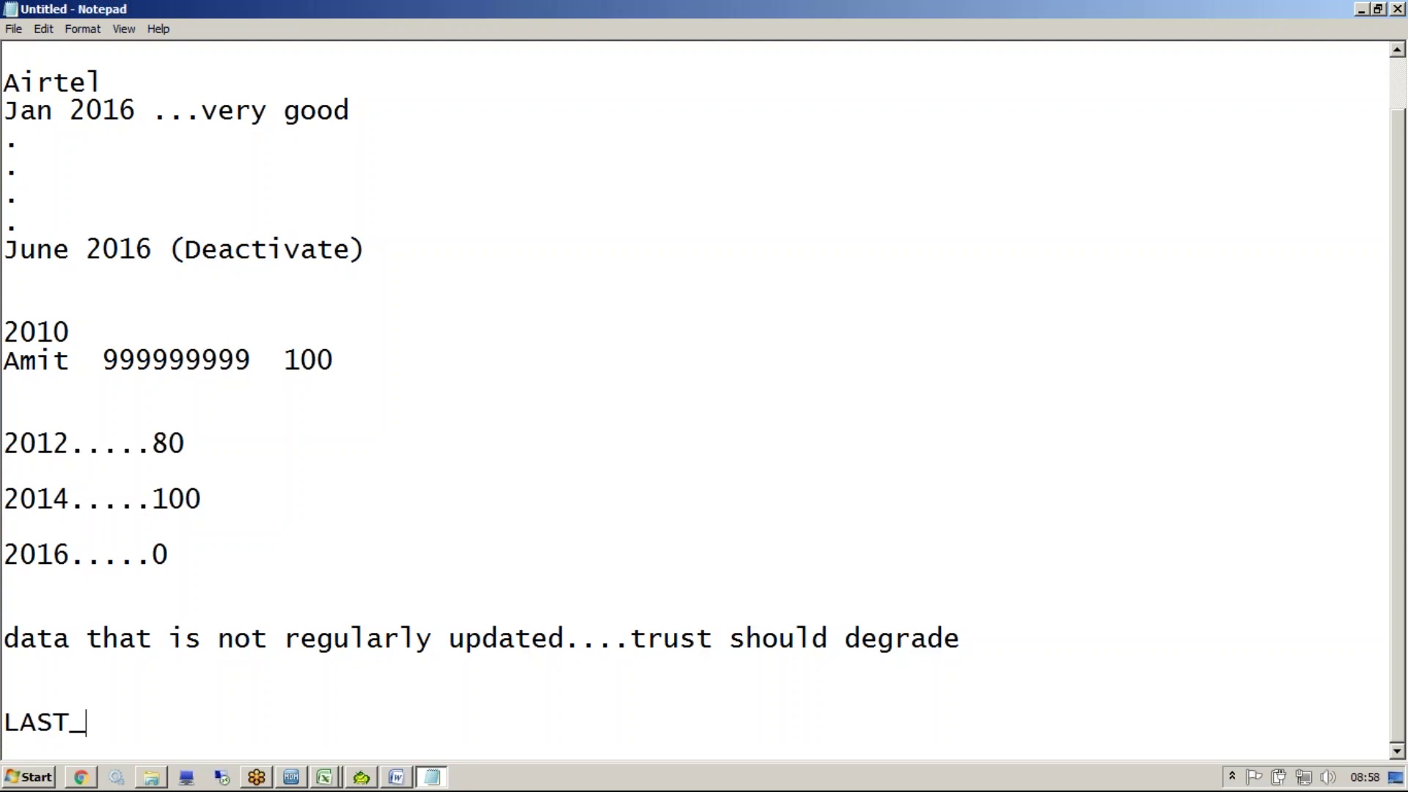
pyautogui.write('UPDAT_DATE')
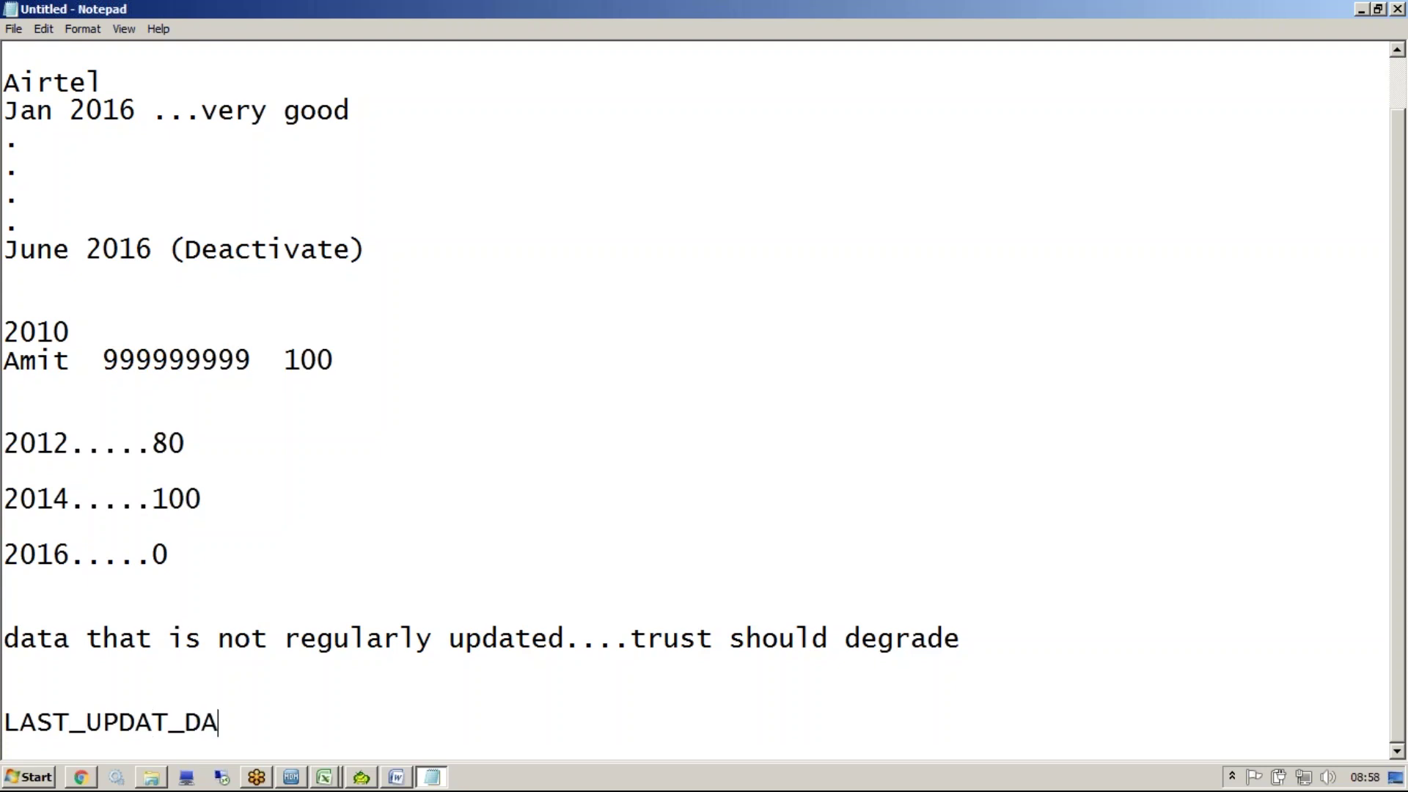
pyautogui.press('Return')
pyautogui.press('Return')
pyautogui.write('S')
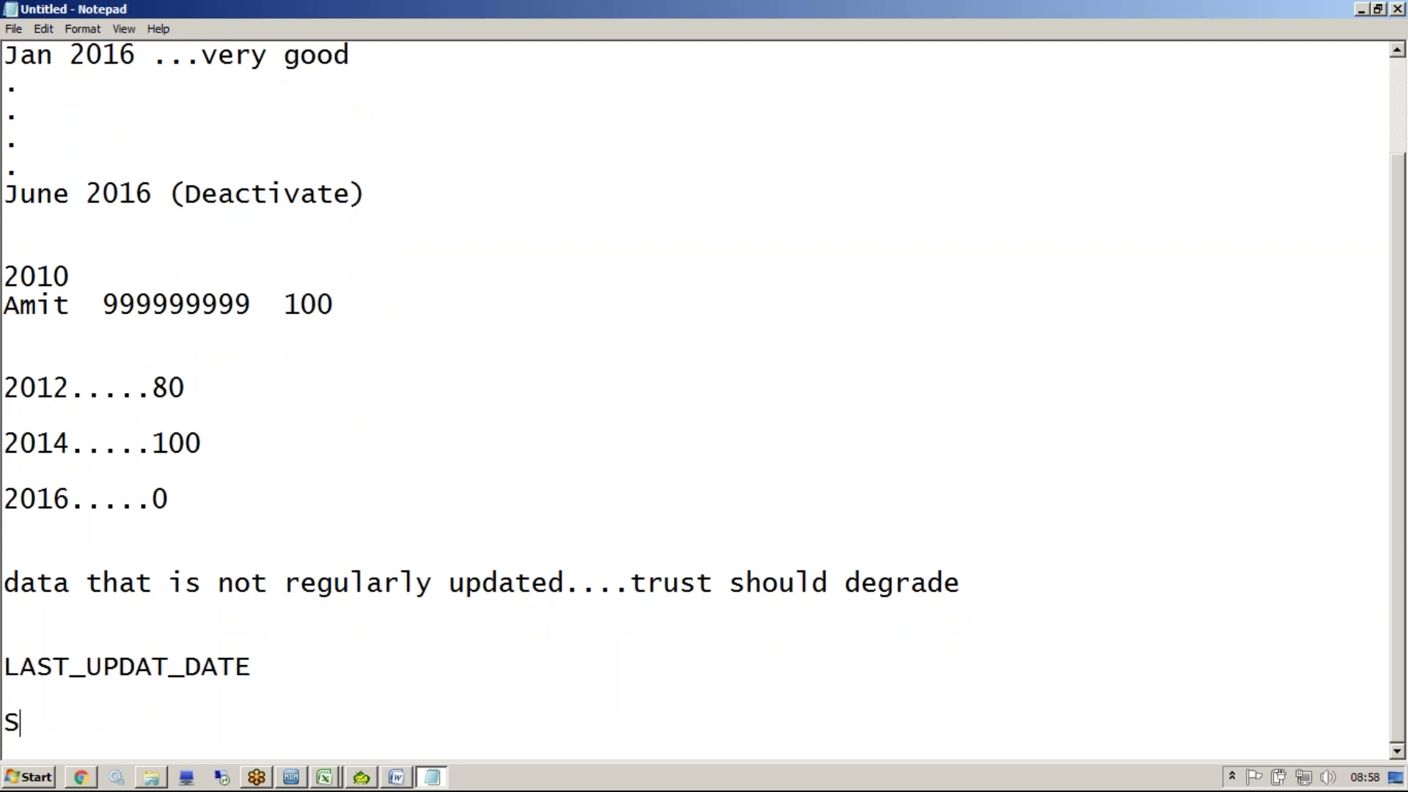
pyautogui.write('RC_LUD i')
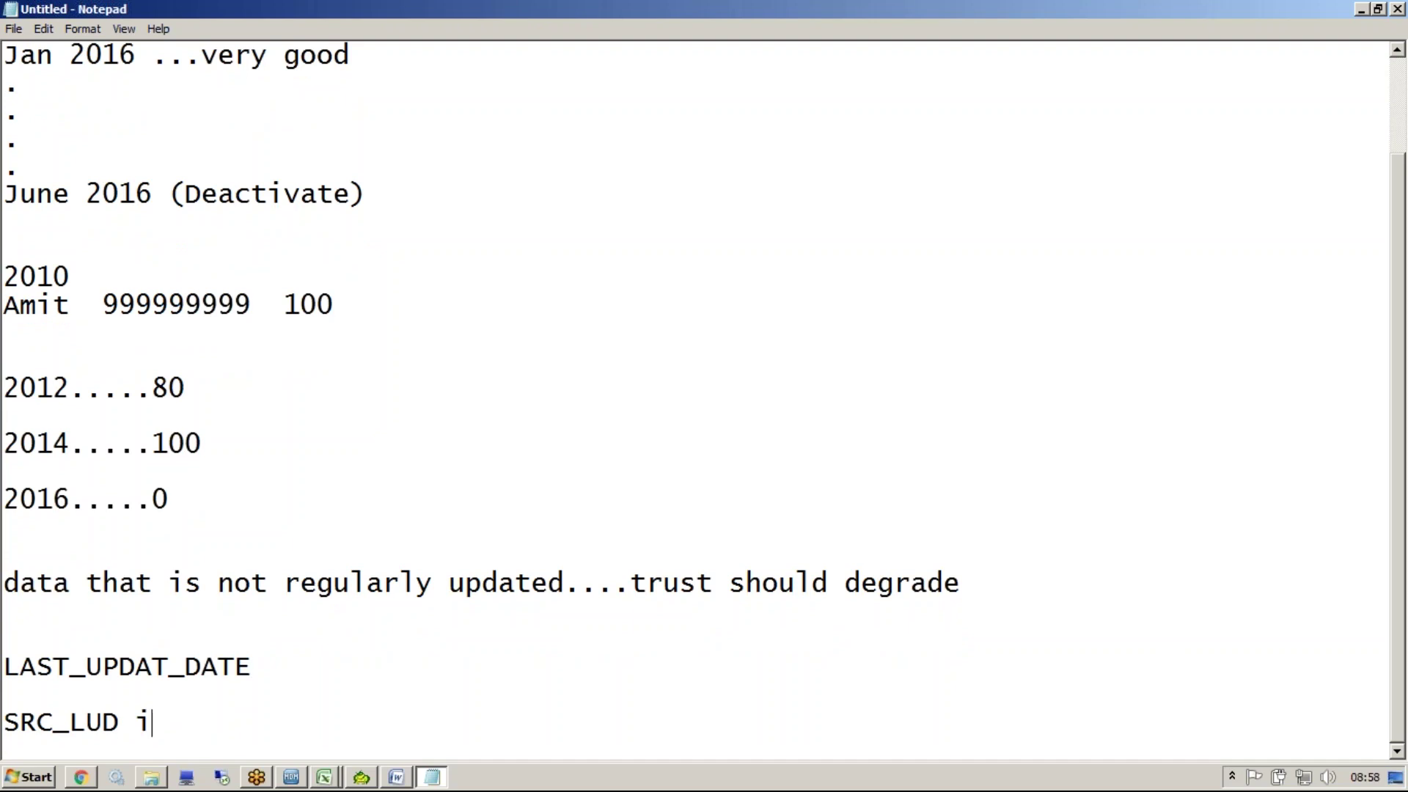
pyautogui.write('n XREF')
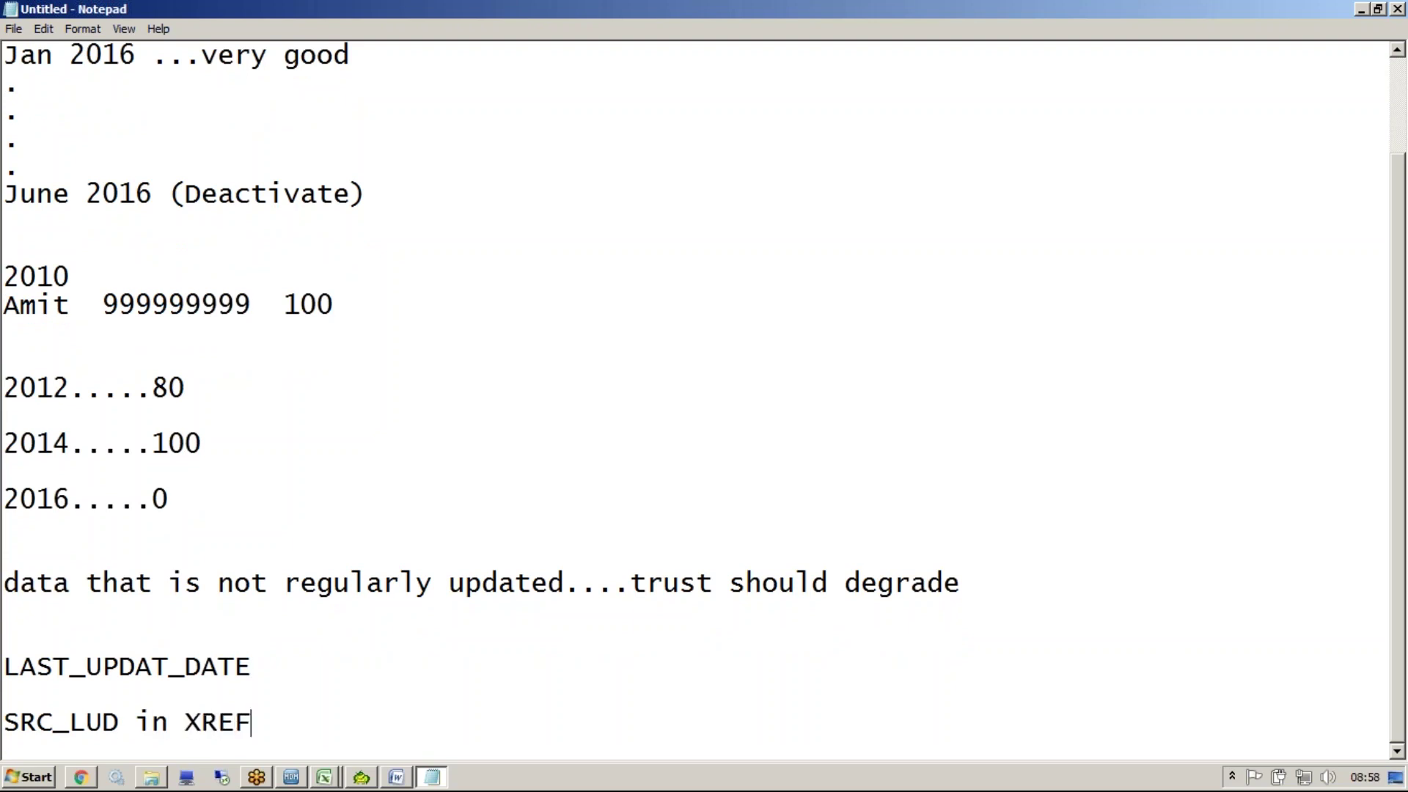
pyautogui.hotkey('shift', 'Home')
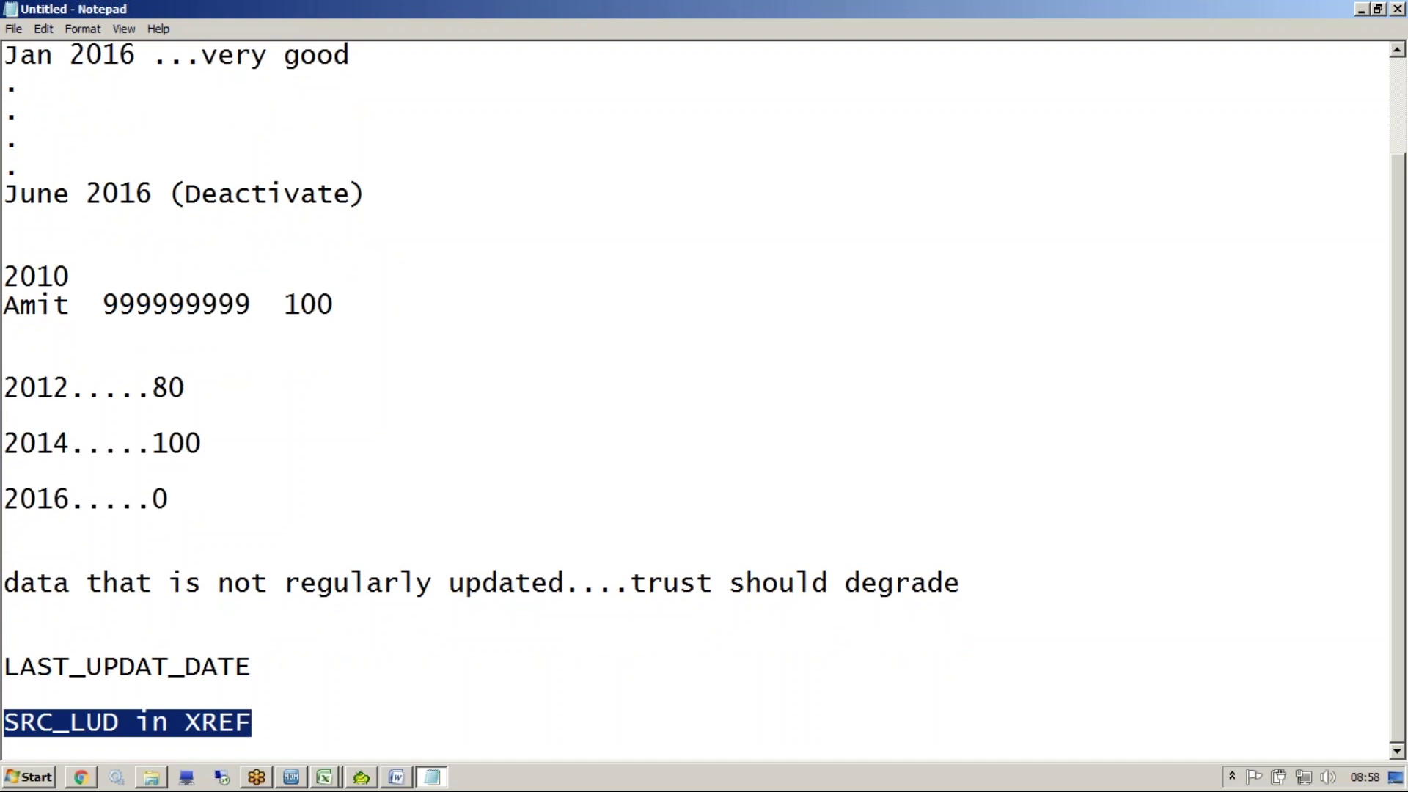
pyautogui.hotkey('alt', 'Tab')
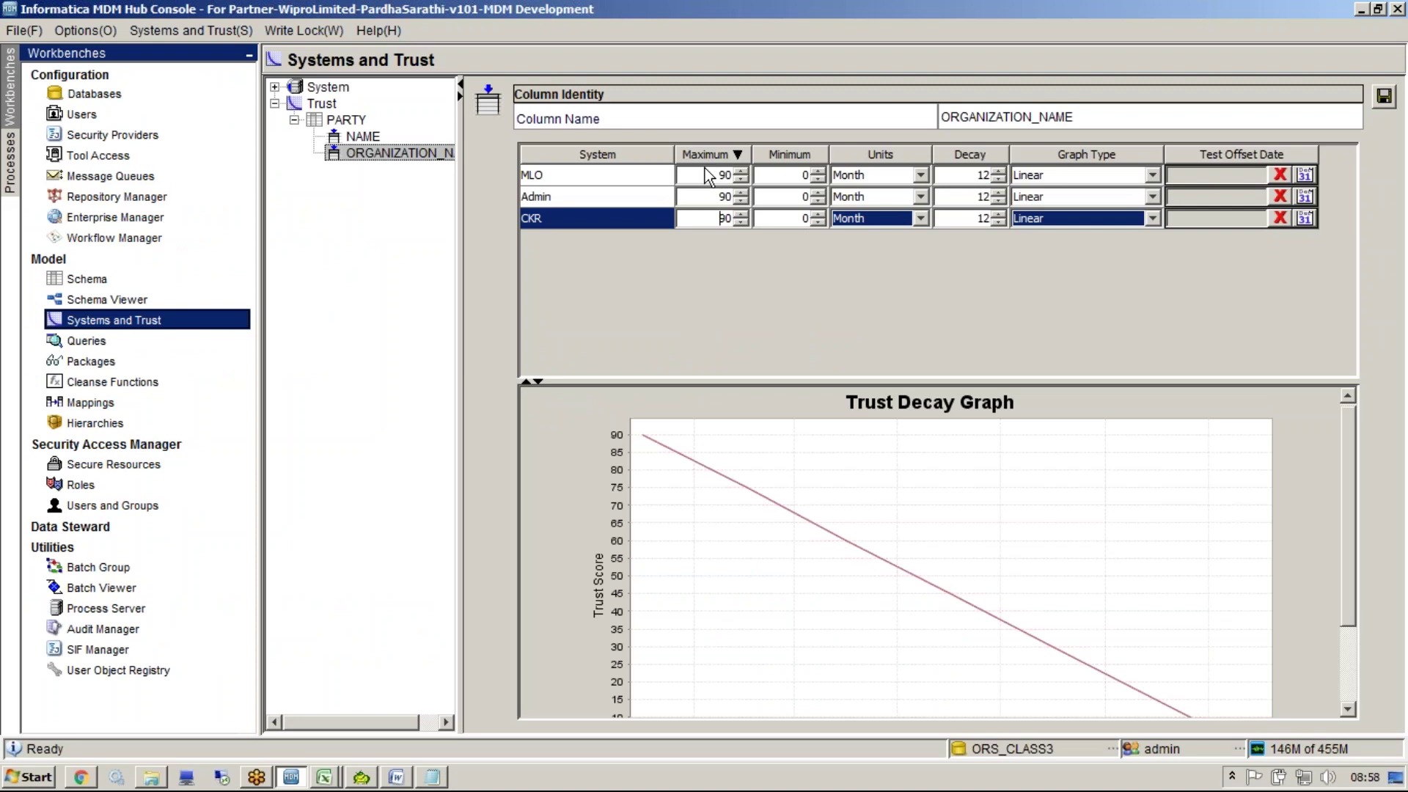
# Enter 70 as the maximum trust for Admin and CKR
pyautogui.click(703, 175)
pyautogui.click(701, 197)
pyautogui.doubleClick(705, 199)
pyautogui.click(646, 218)
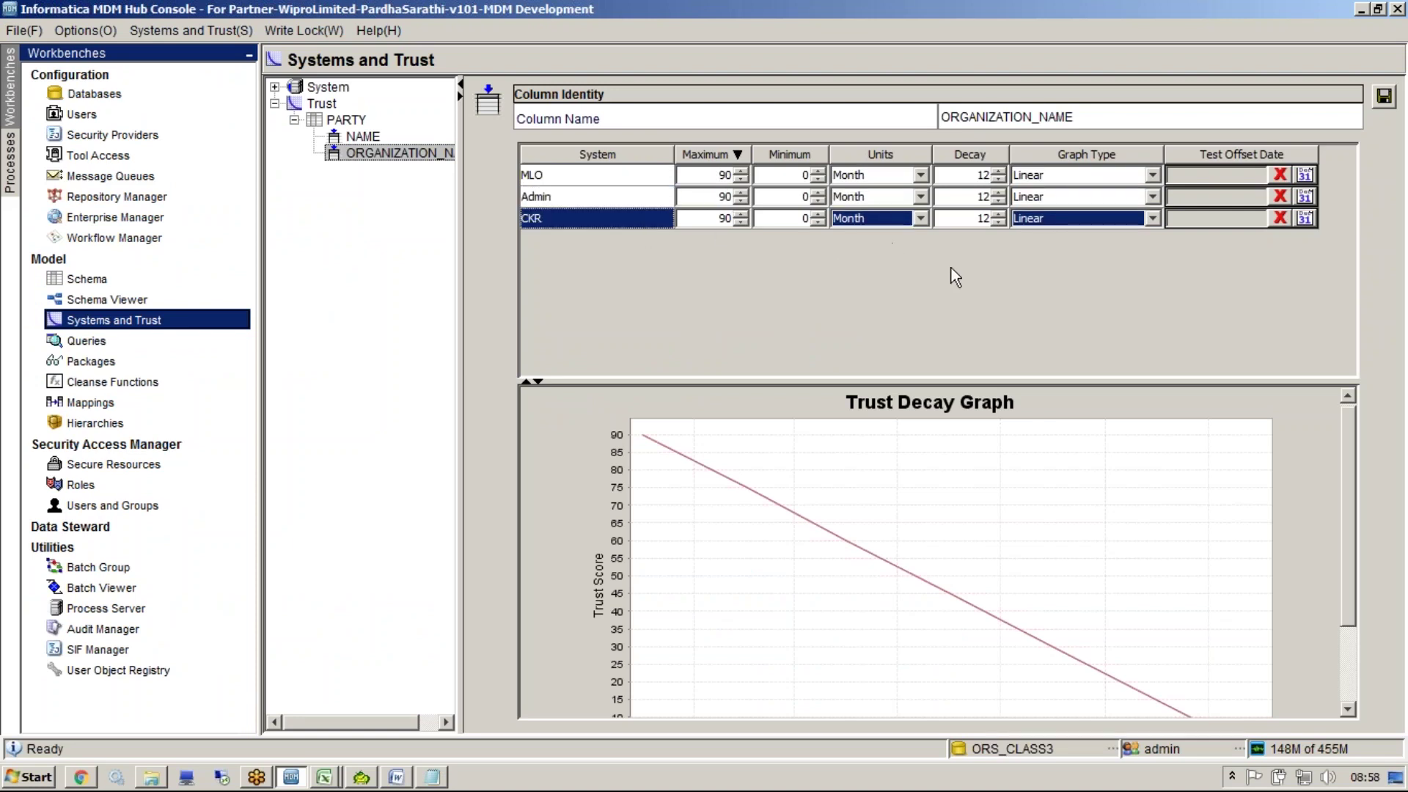
pyautogui.doubleClick(709, 198)
pyautogui.write('70')
pyautogui.doubleClick(713, 219)
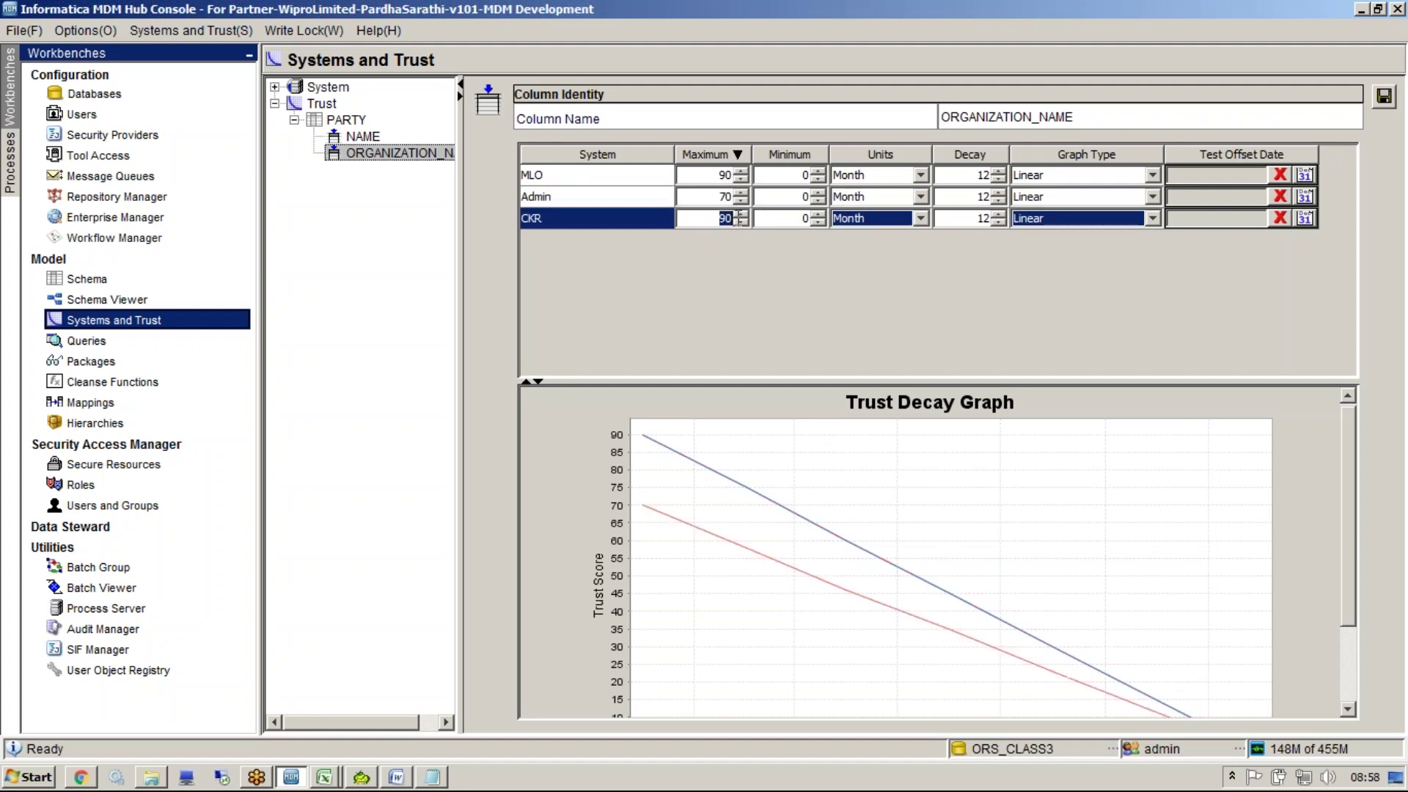
pyautogui.write('70')
pyautogui.click(723, 198)
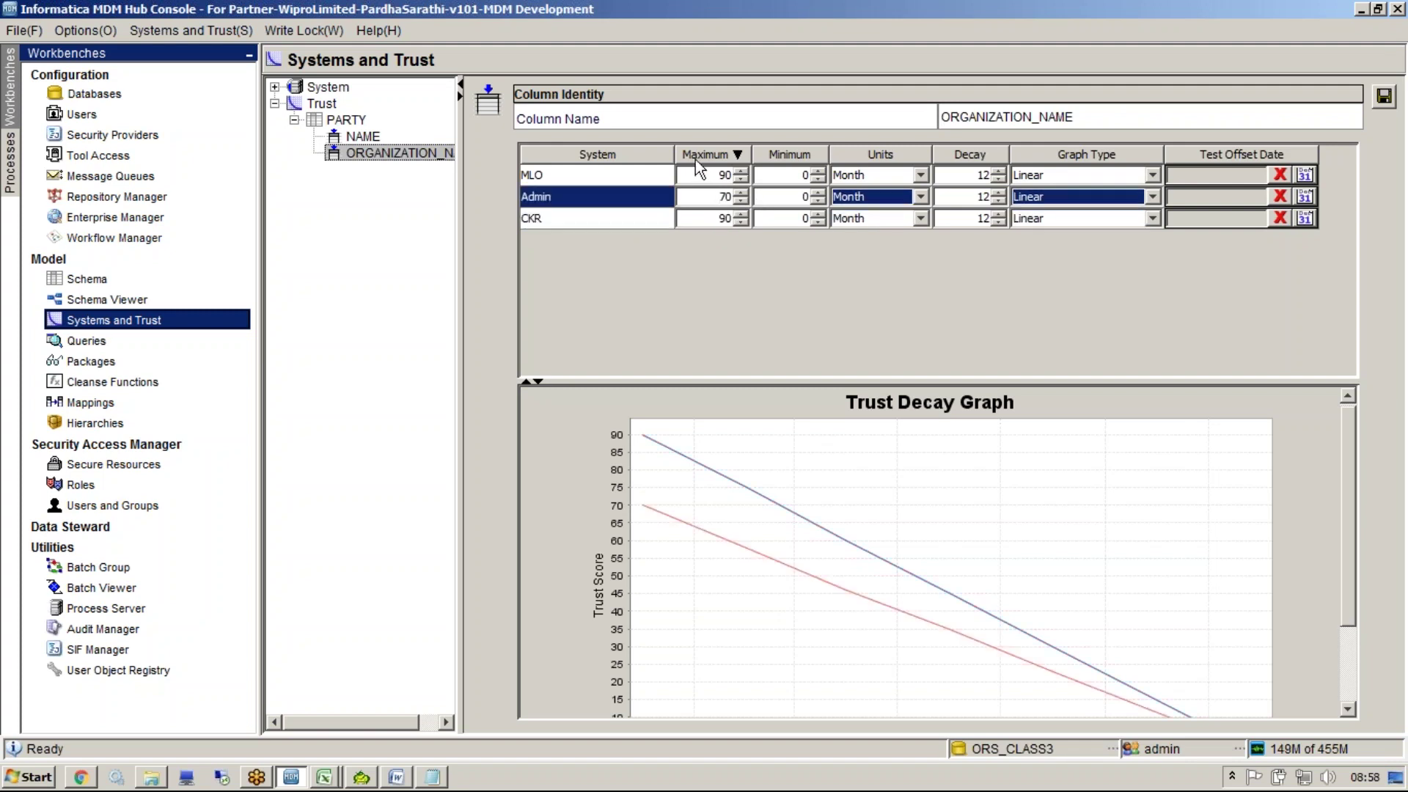
# Sort the systems by name and set CKR's maximum to 90 and MLO's to 80
pyautogui.click(633, 160)
pyautogui.doubleClick(722, 175)
pyautogui.write('9')
pyautogui.click(715, 197)
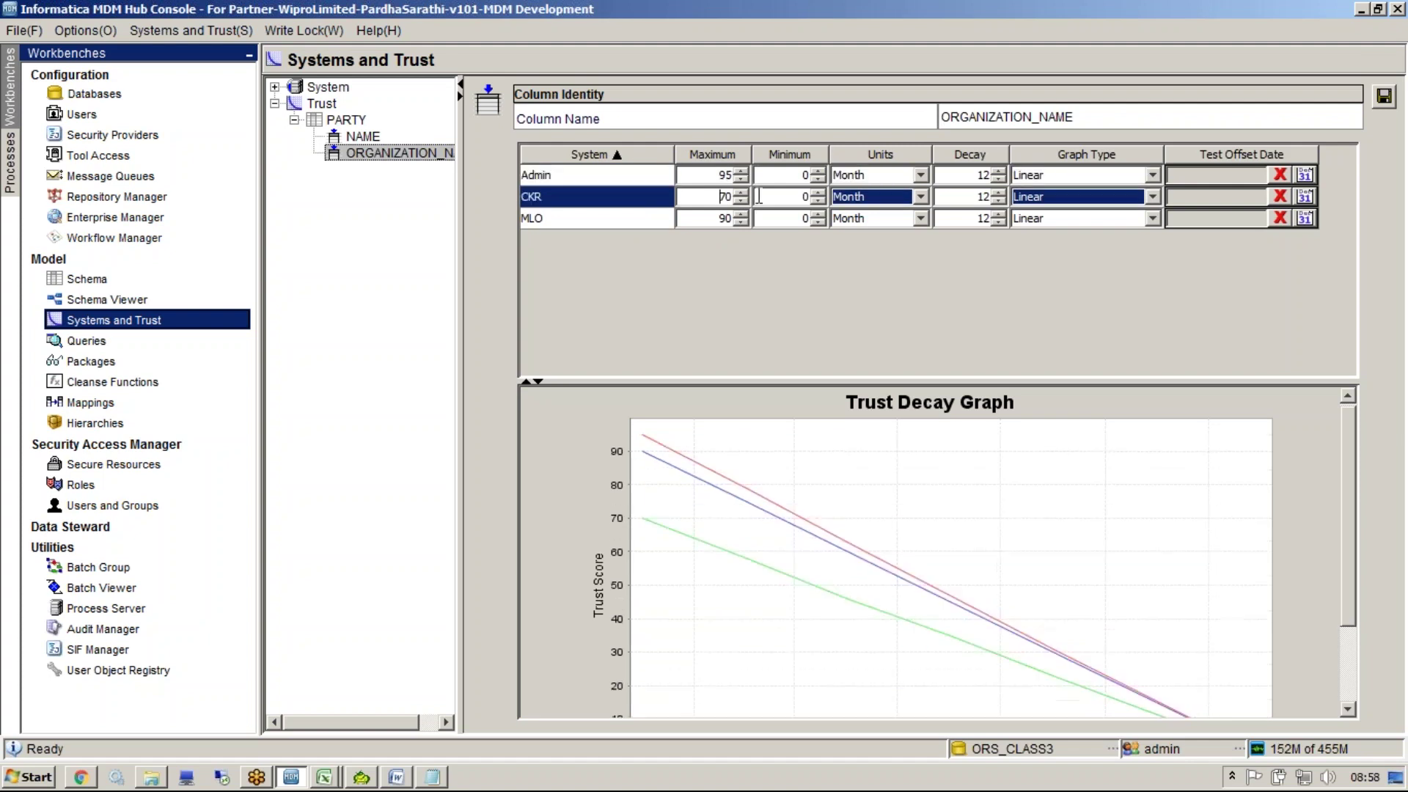
pyautogui.write('90')
pyautogui.click(740, 217)
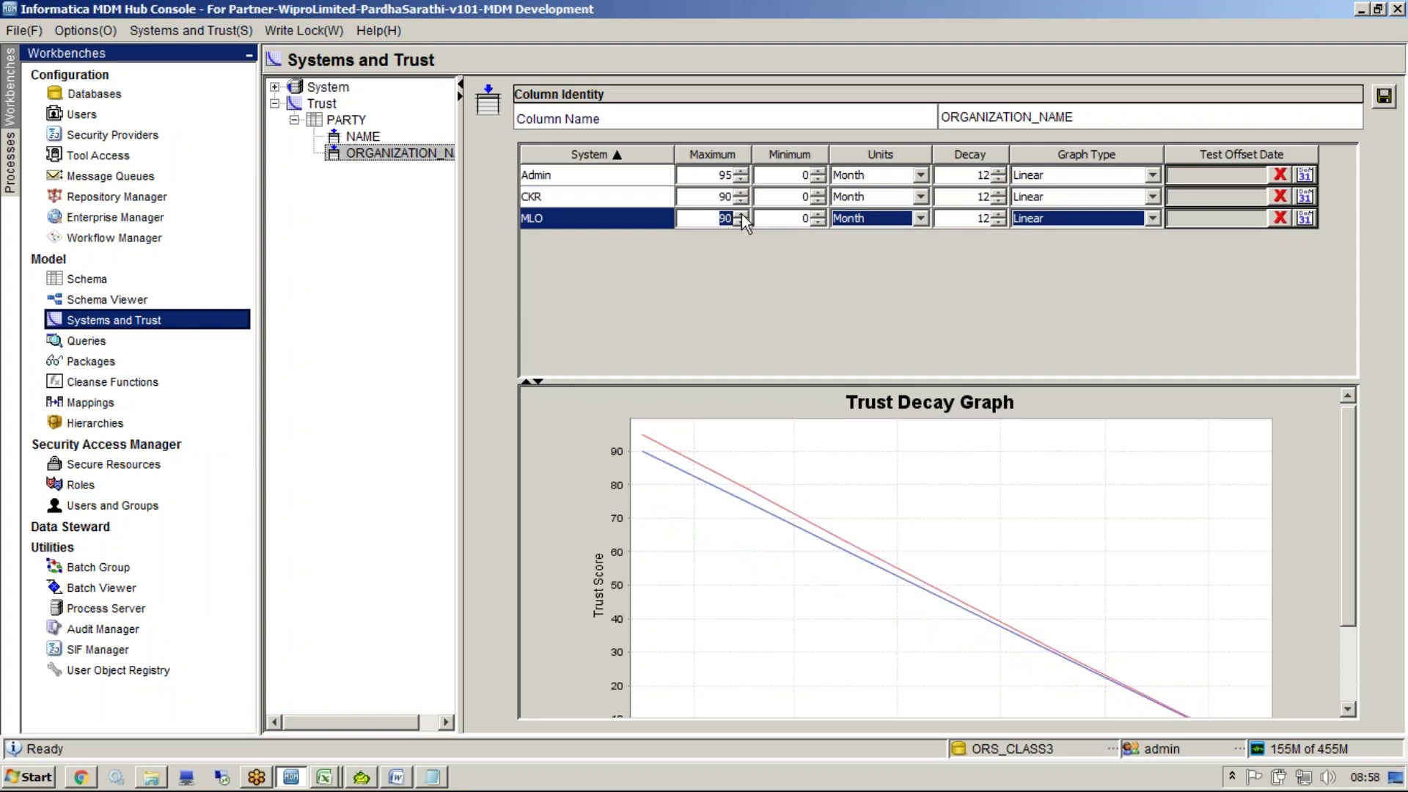
pyautogui.write('80')
pyautogui.click(704, 198)
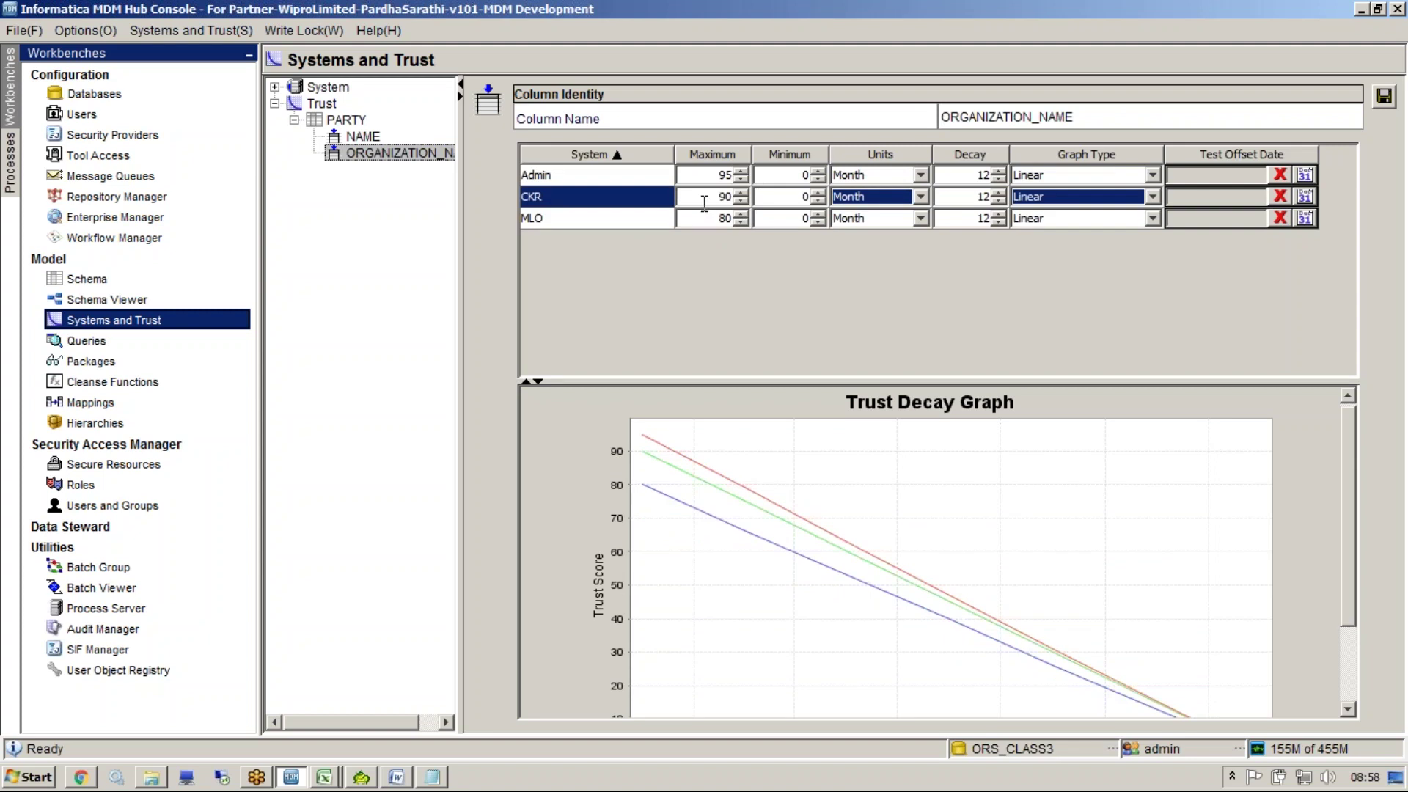
# Set Admin's maximum trust to 95 and save the trust settings
pyautogui.click(613, 178)
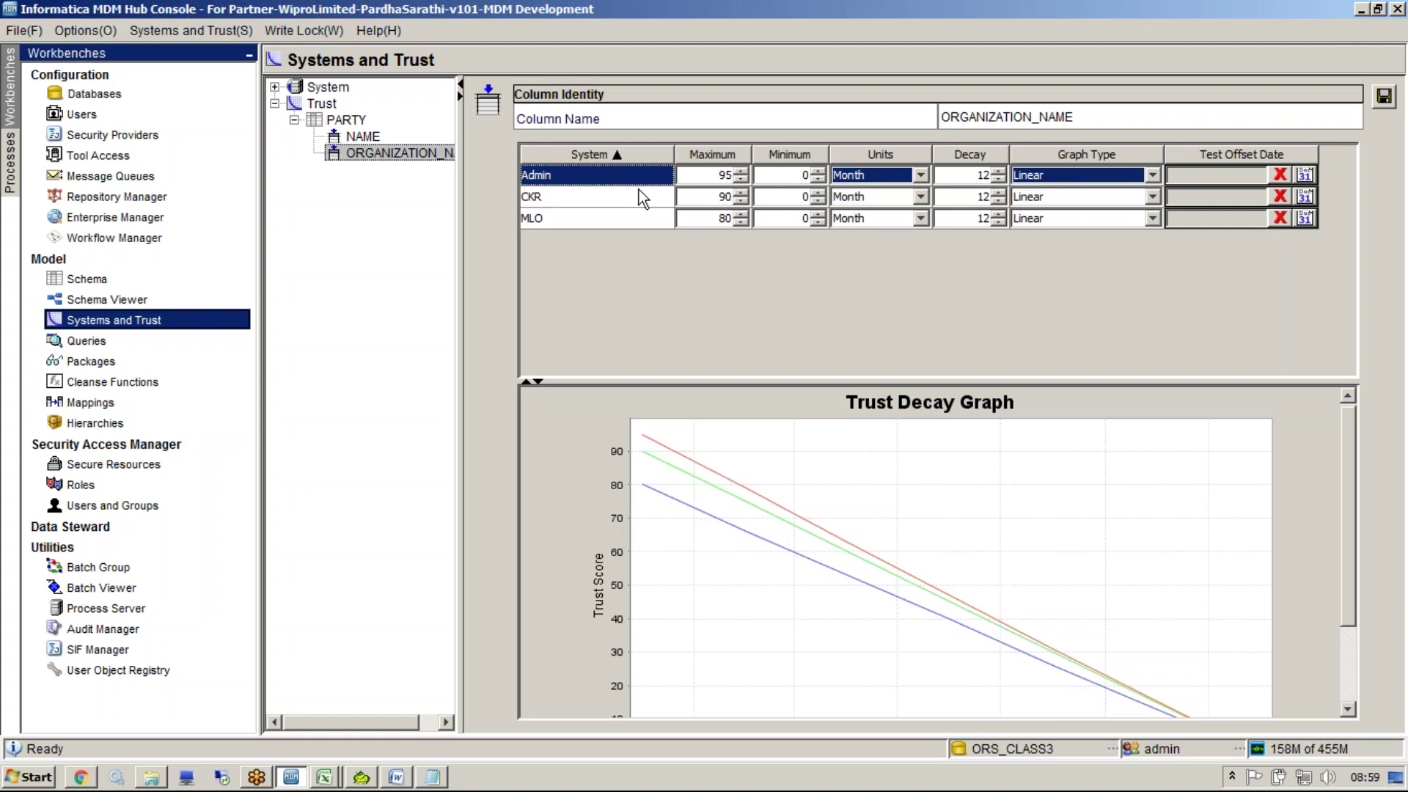
pyautogui.click(704, 176)
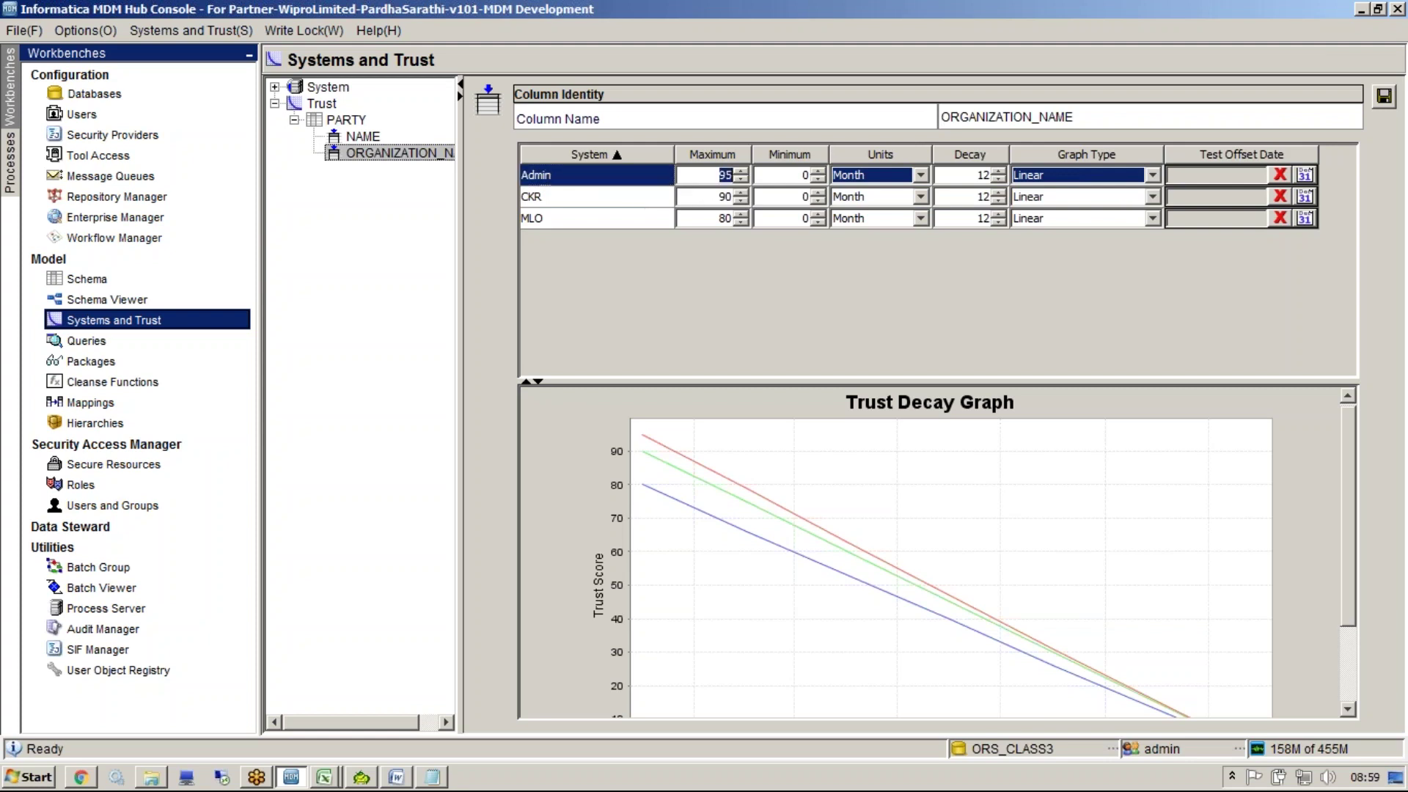
pyautogui.write('50')
pyautogui.click(655, 192)
pyautogui.click(635, 176)
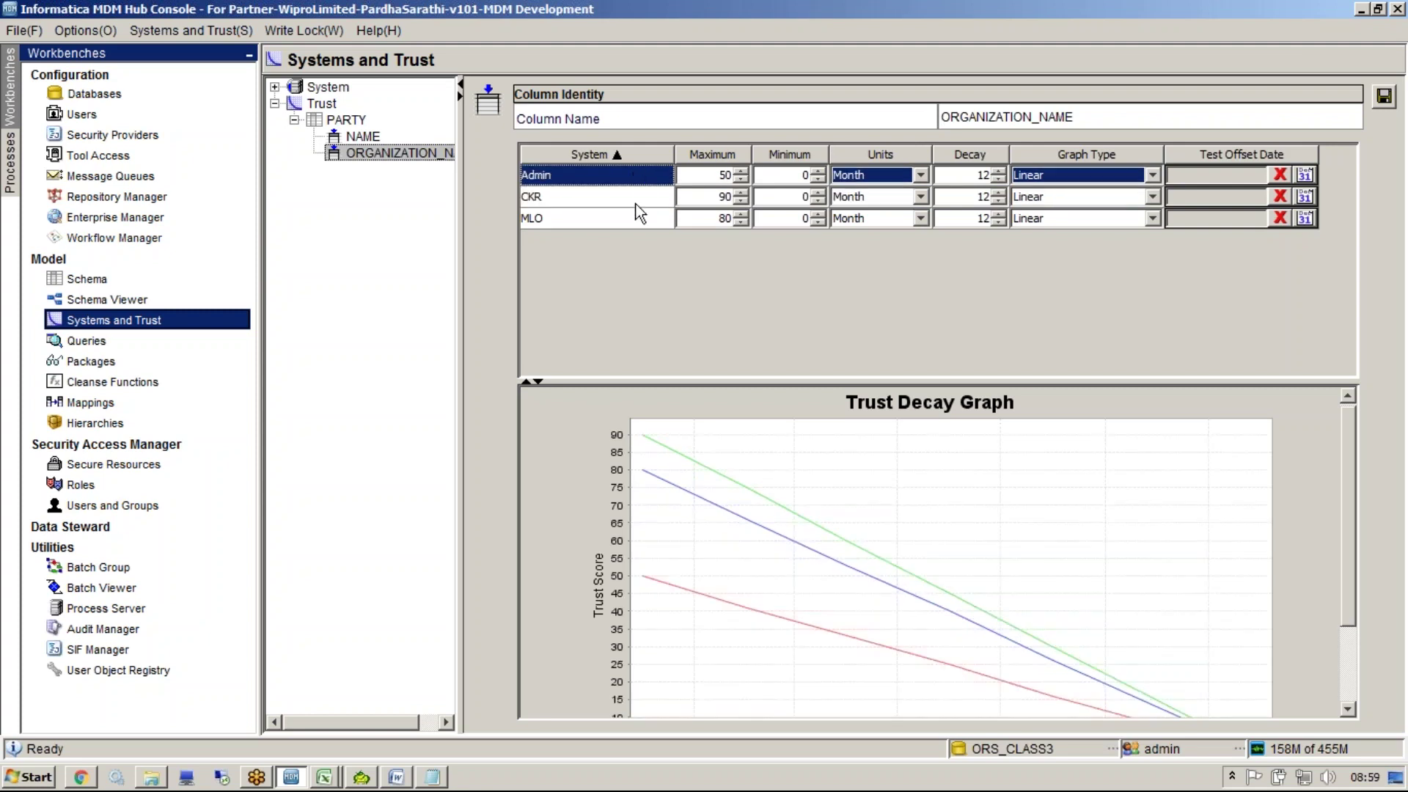
pyautogui.click(586, 200)
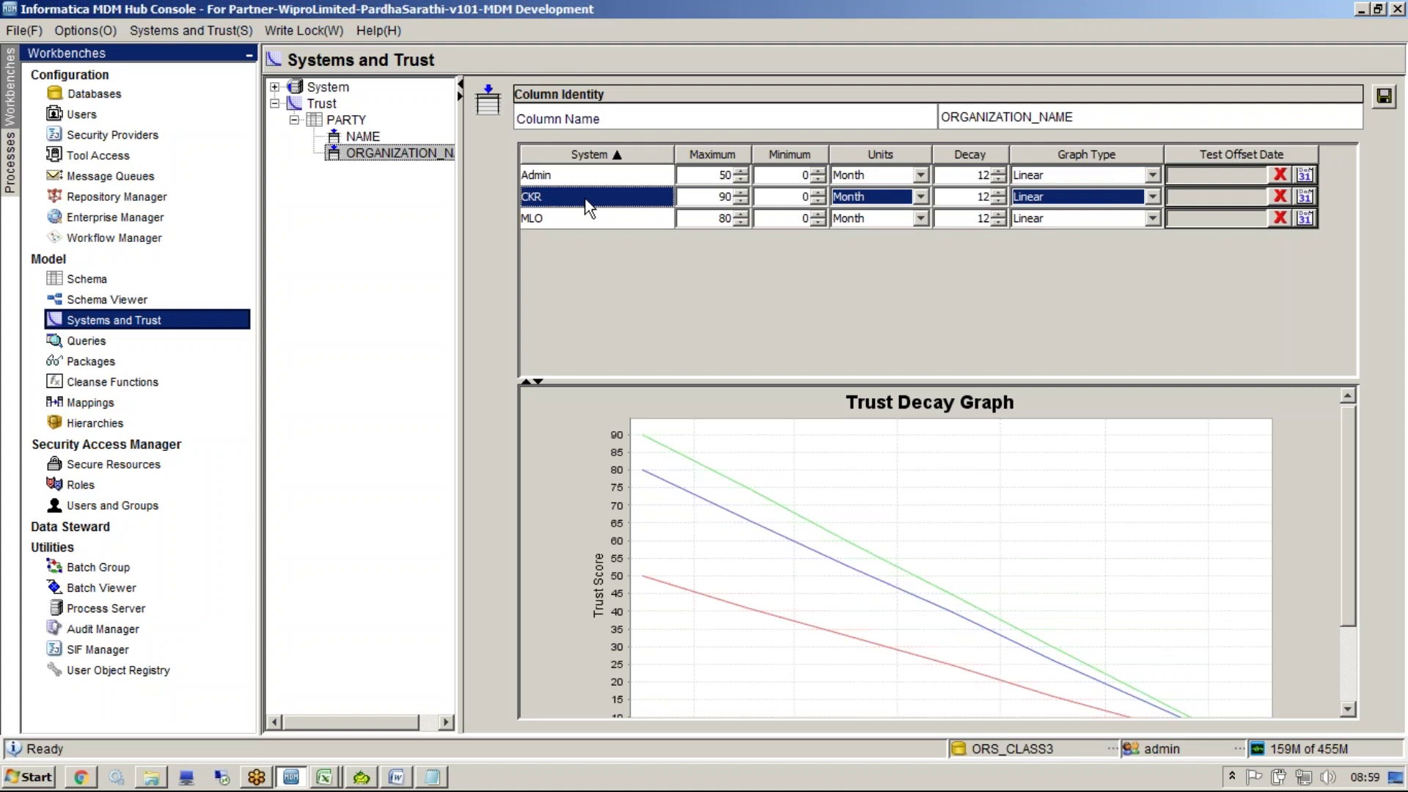
pyautogui.click(734, 176)
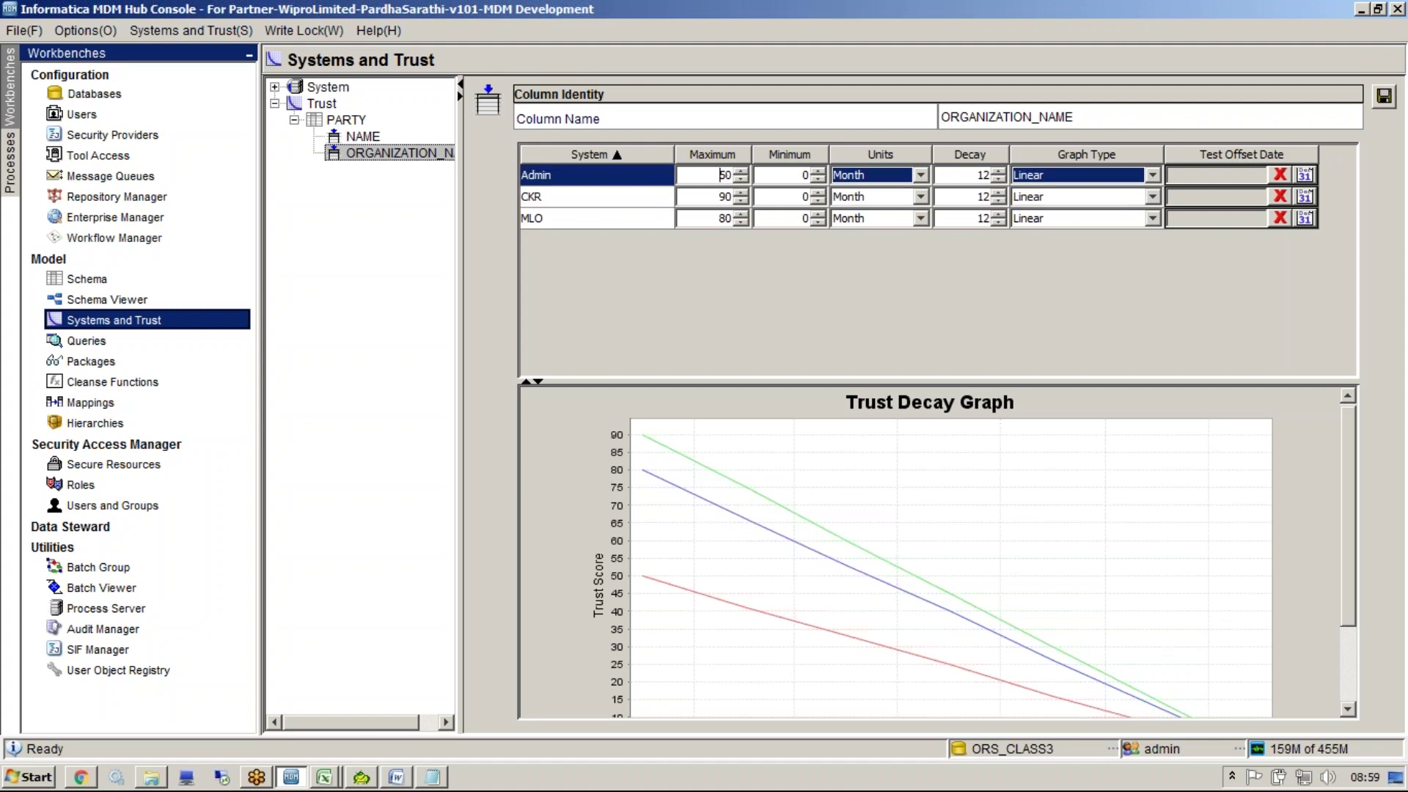
pyautogui.write('95')
pyautogui.click(658, 192)
pyautogui.click(1383, 99)
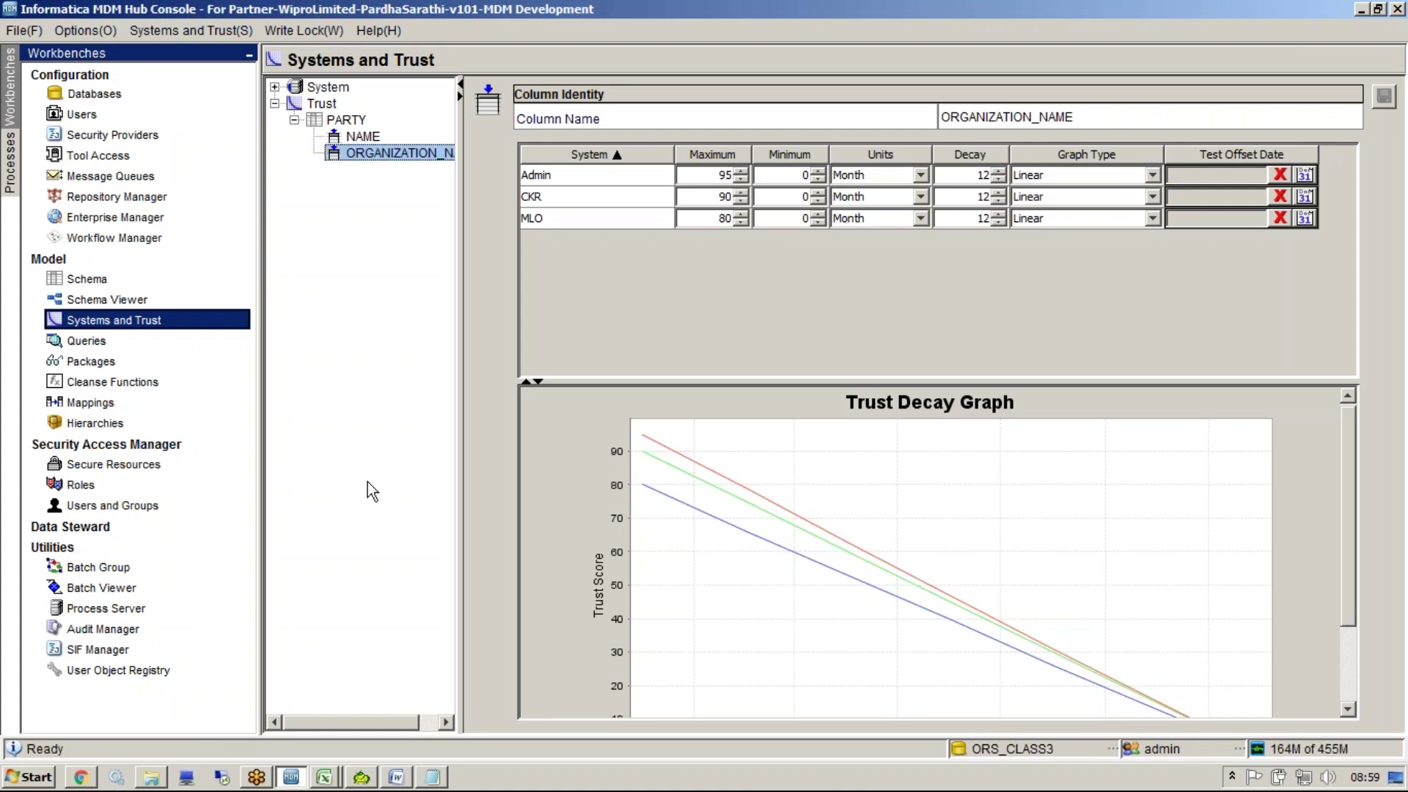
# Close Excel, answering the save prompts for Midas_Trust_Settings and MDM data model
pyautogui.click(324, 777)
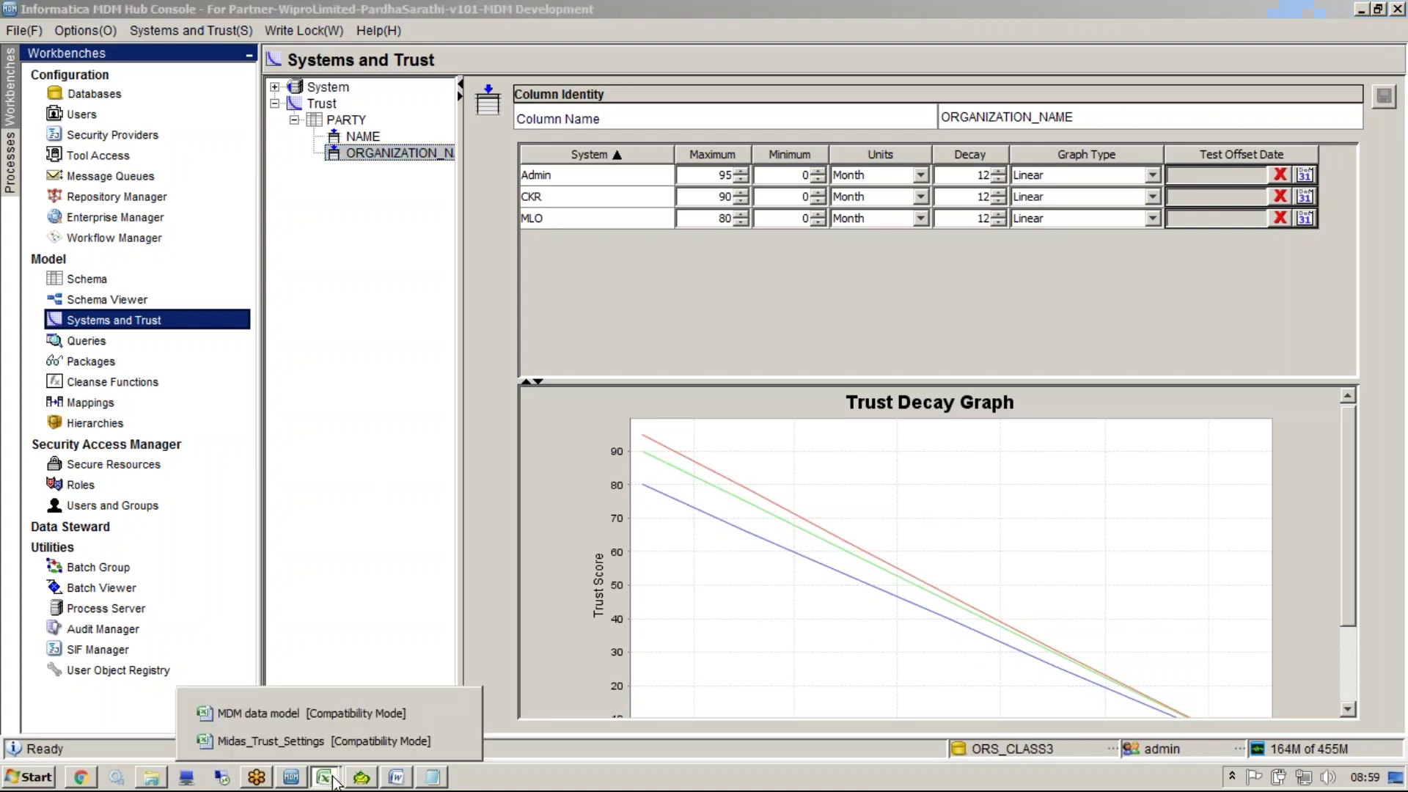
pyautogui.click(346, 740)
pyautogui.hotkey('alt', 'F4')
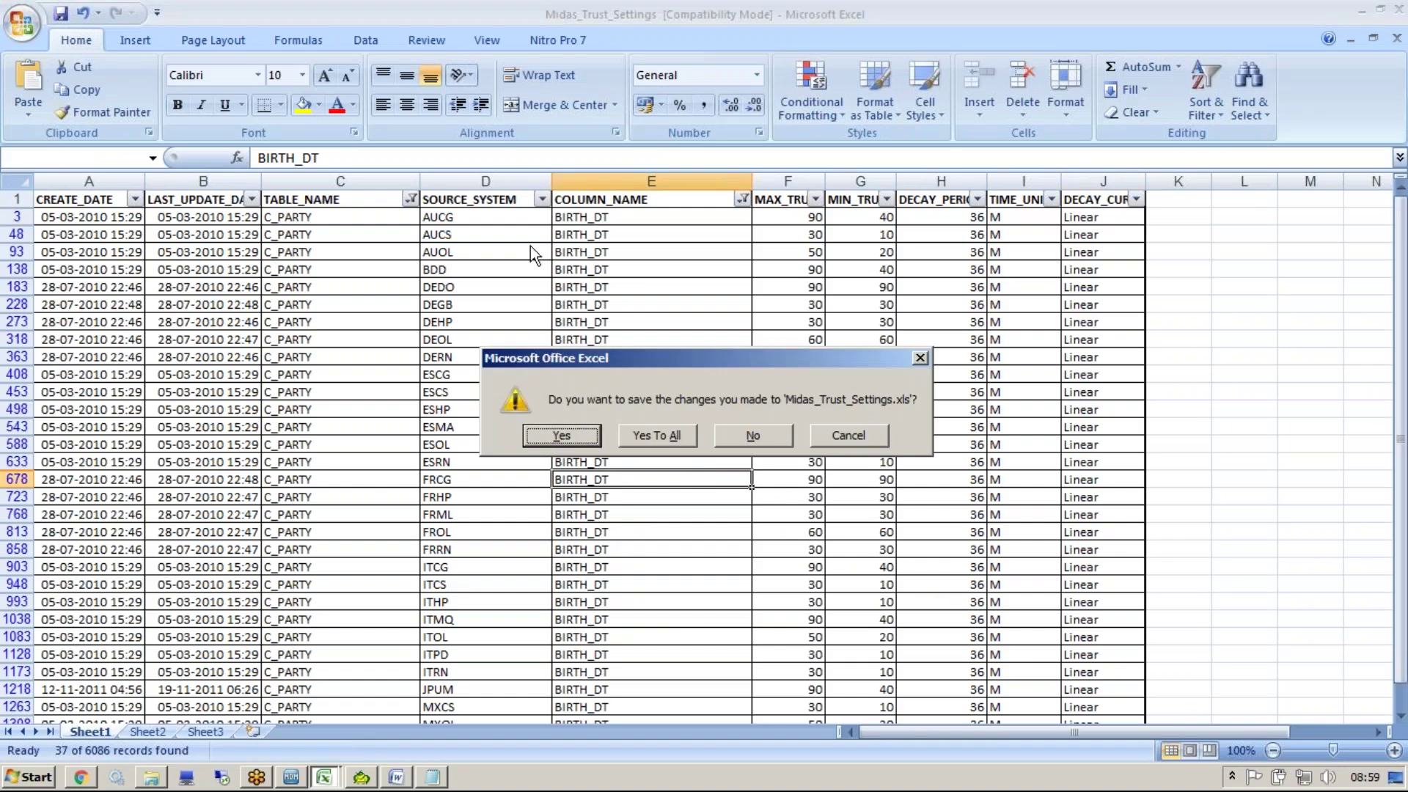
pyautogui.click(770, 435)
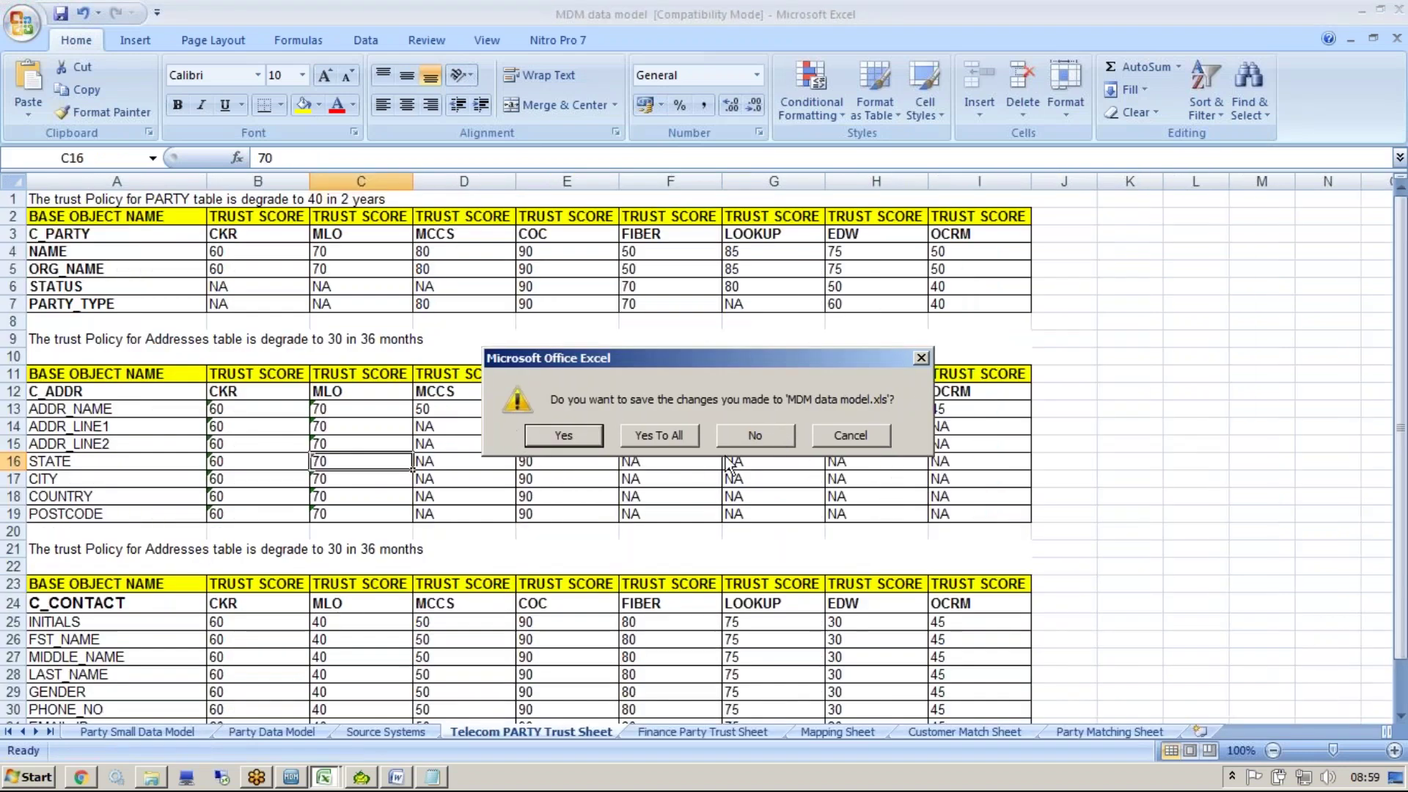
pyautogui.click(757, 435)
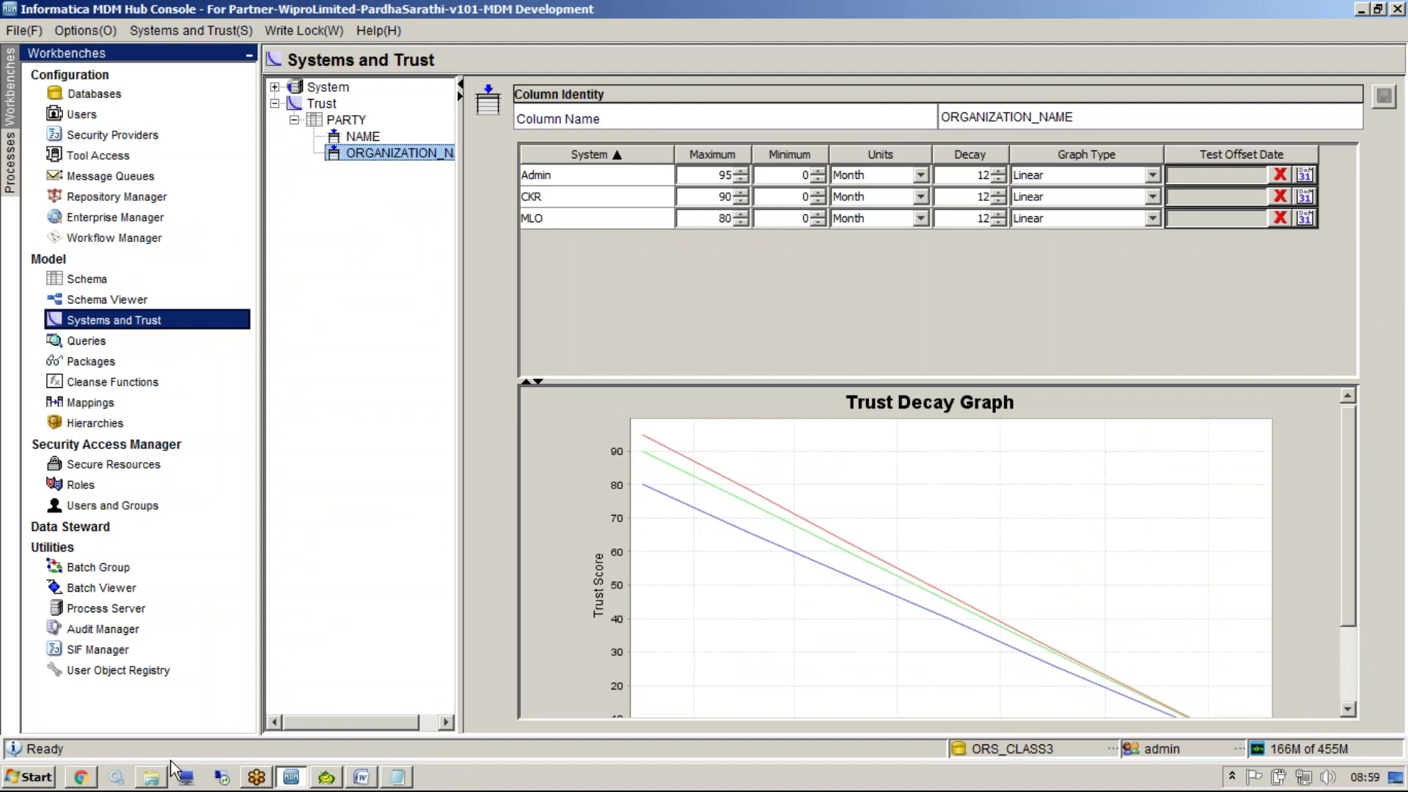
pyautogui.click(165, 782)
# Open 'Informatica MDM Day wise Session Plan' from Downloads > Informatica MDM Materials
pyautogui.click(18, 38)
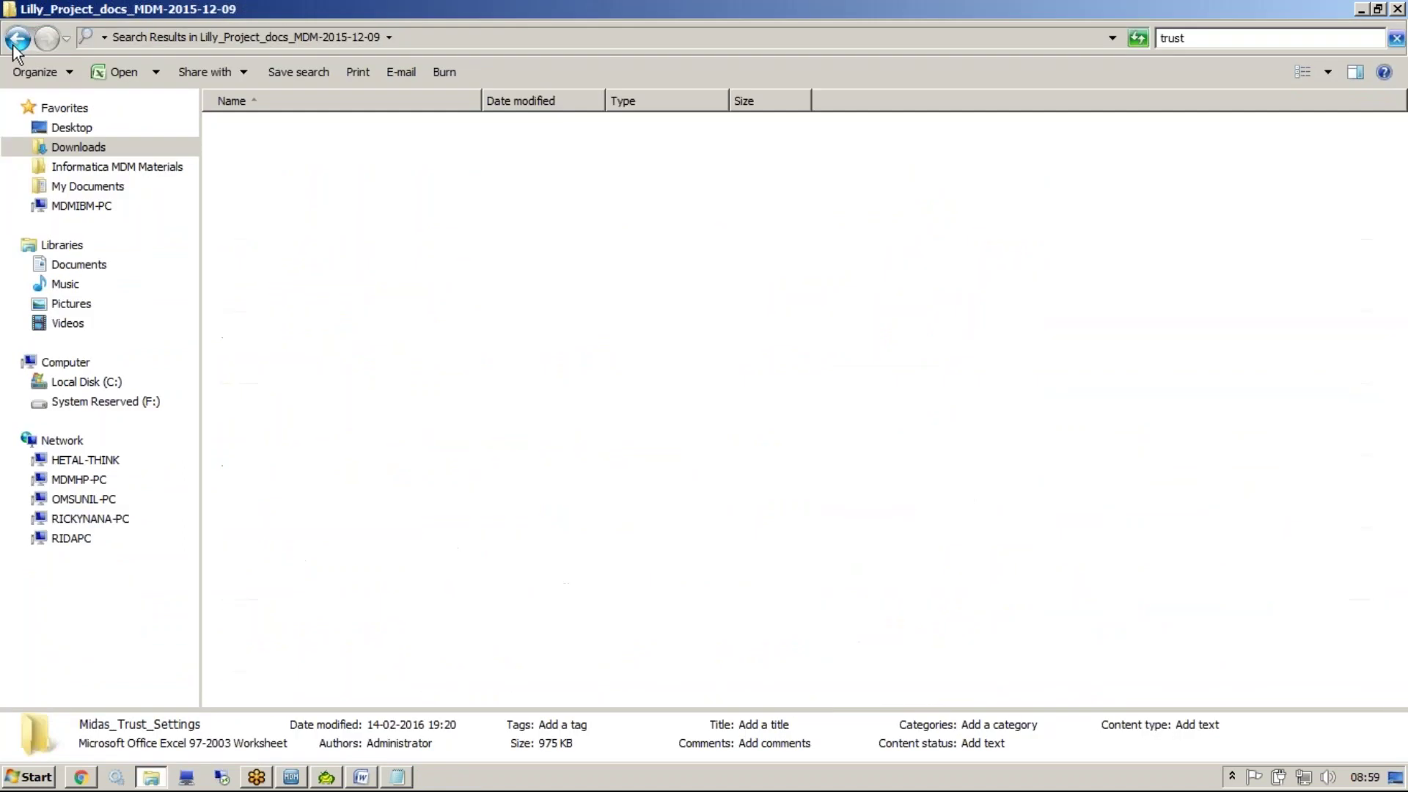
pyautogui.click(60, 150)
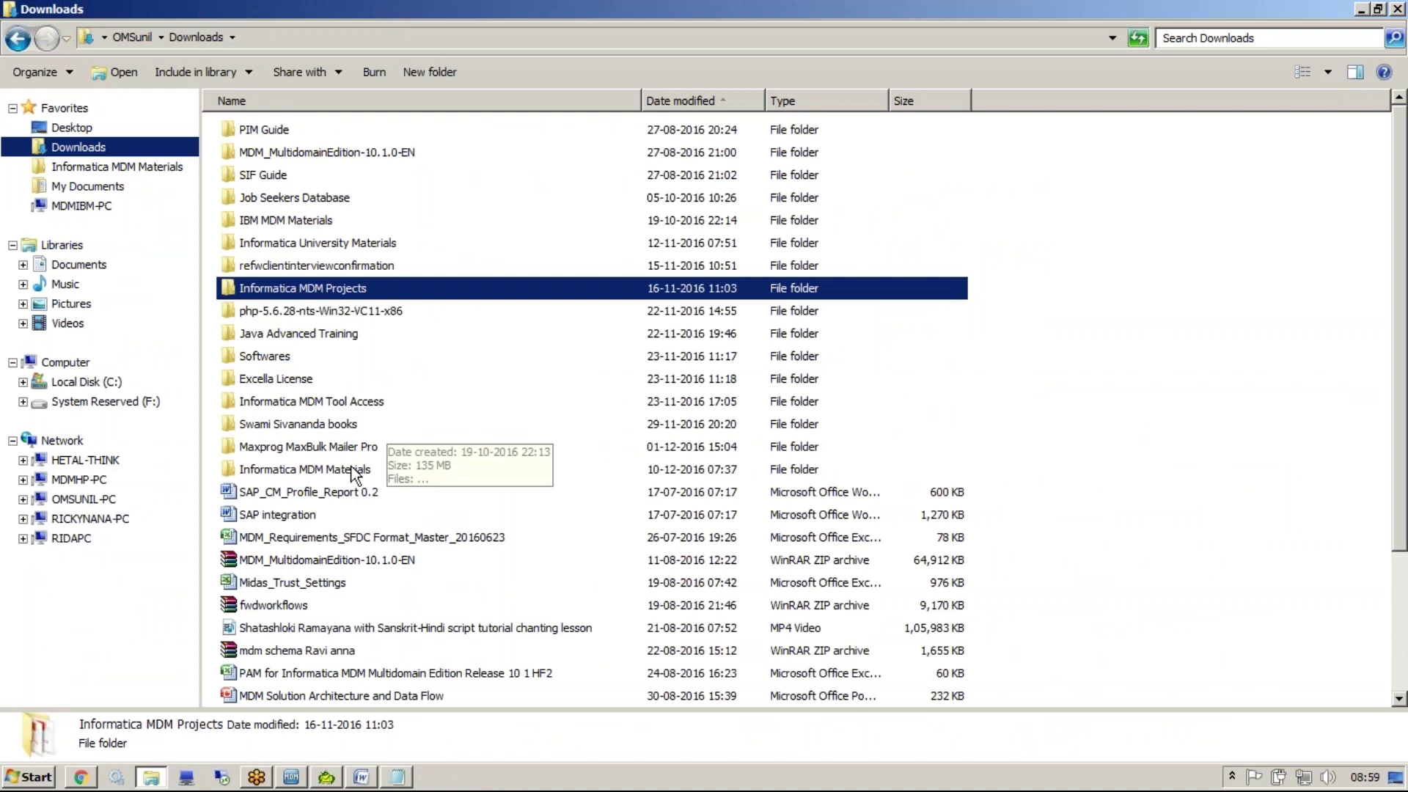
pyautogui.click(103, 168)
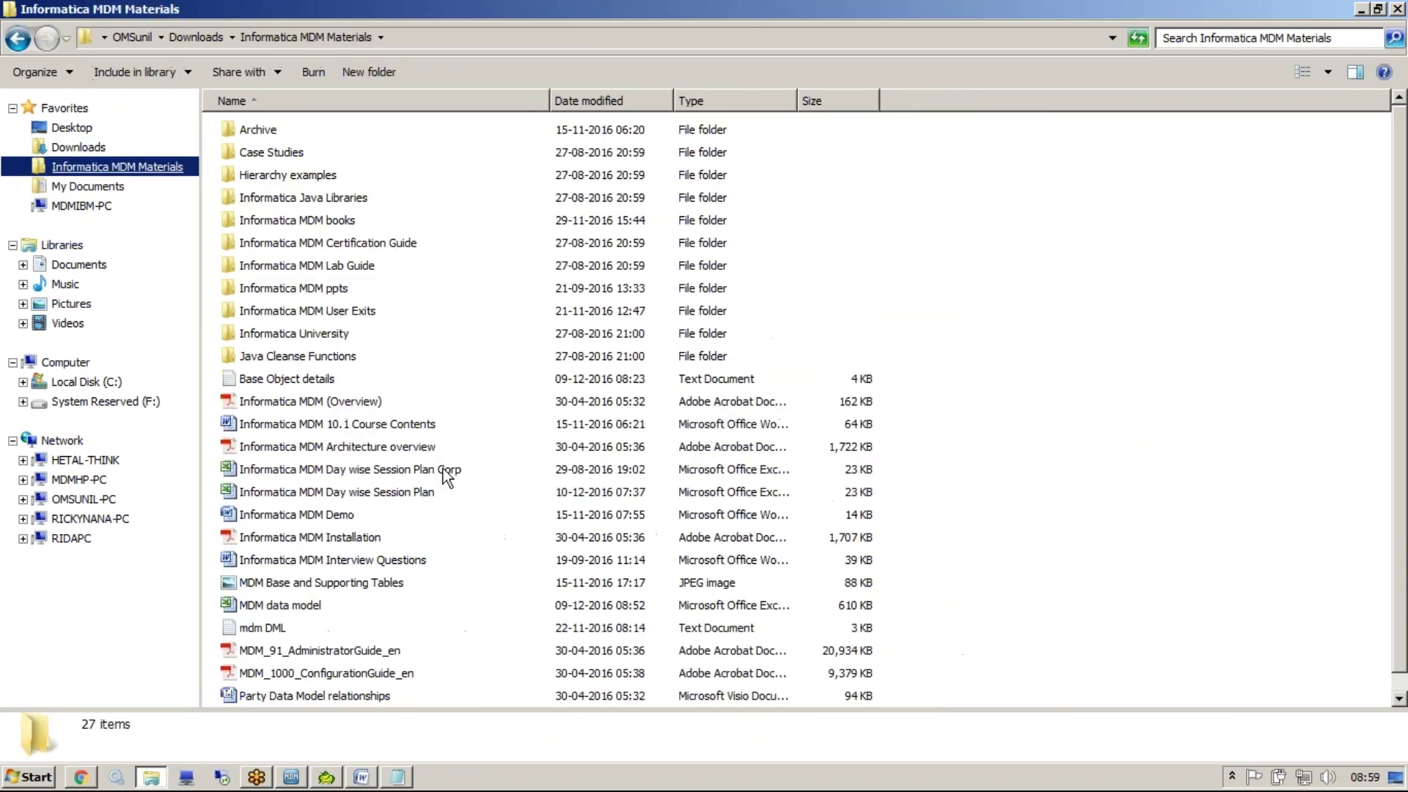
pyautogui.click(327, 493)
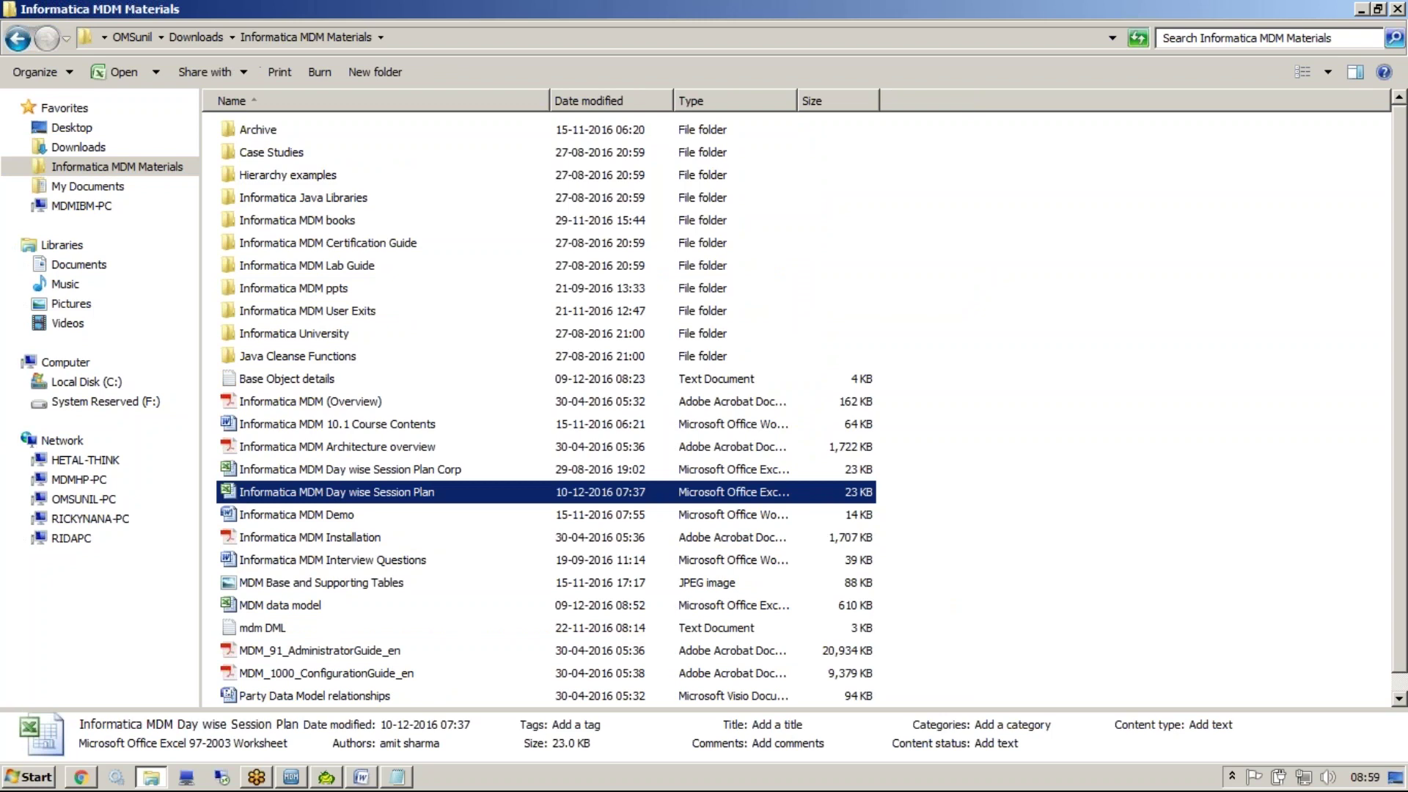
pyautogui.press('Return')
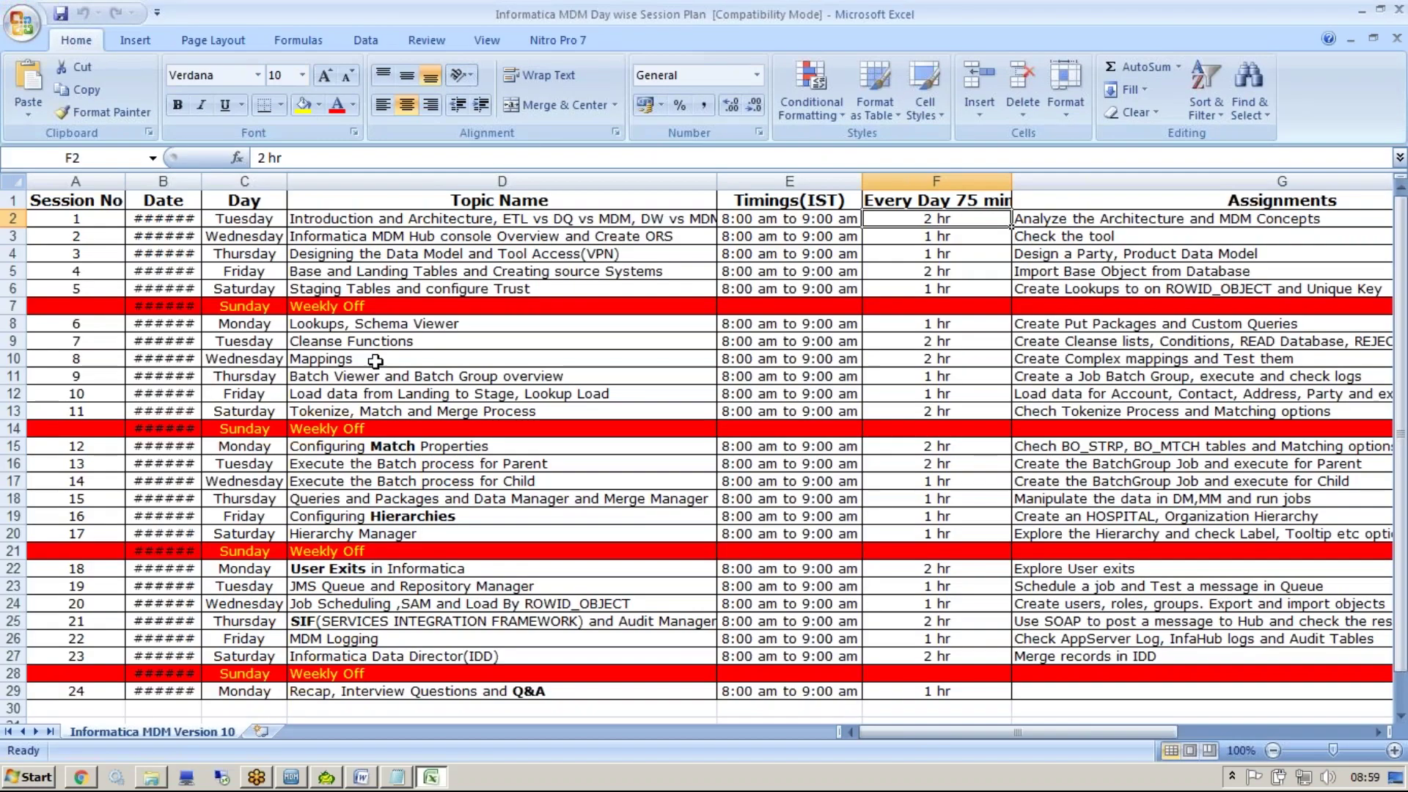
# Select the Cleanse Functions text in cell D9, then return to the MDM Hub Console
pyautogui.click(384, 343)
pyautogui.press('F2')
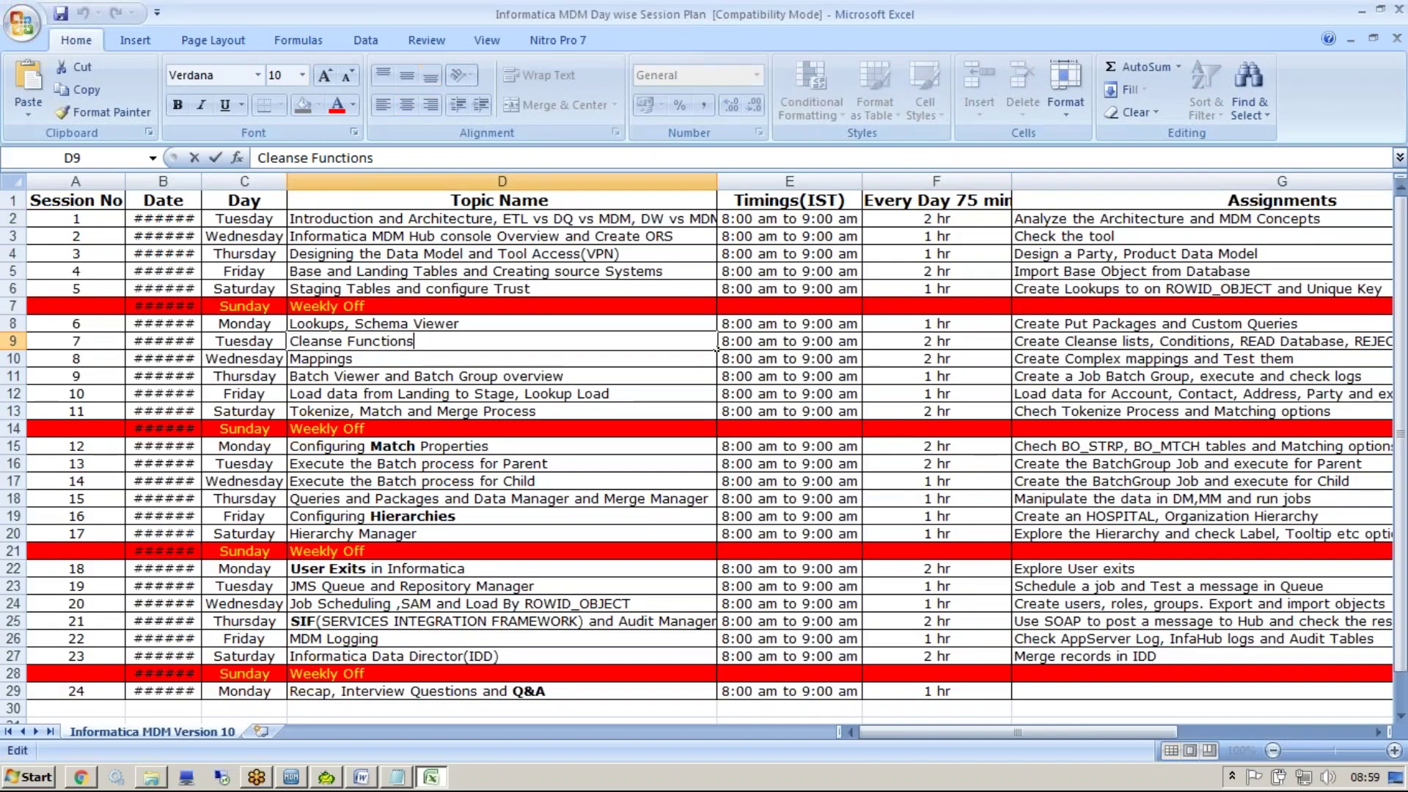
pyautogui.click(342, 341)
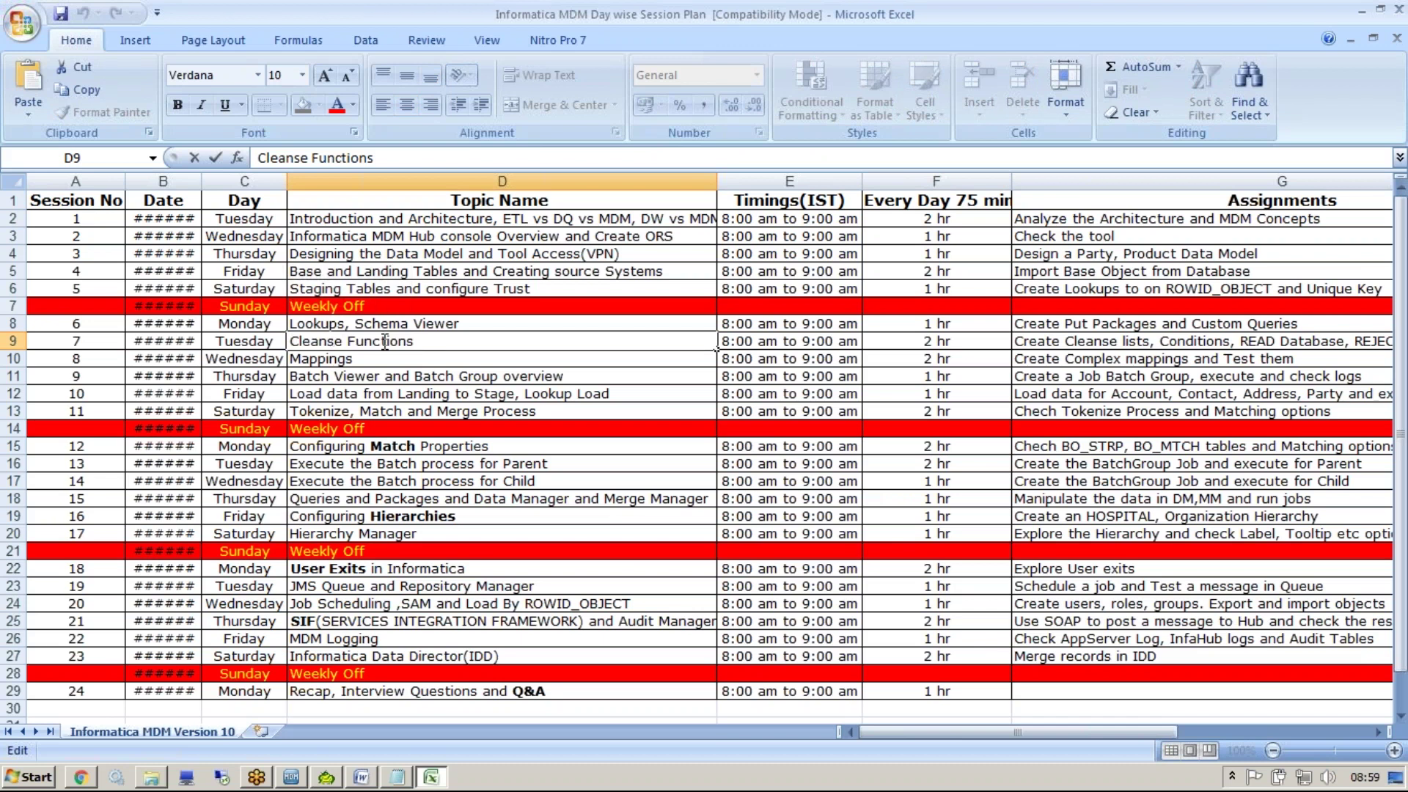
pyautogui.moveTo(429, 343); pyautogui.dragTo(219, 348)
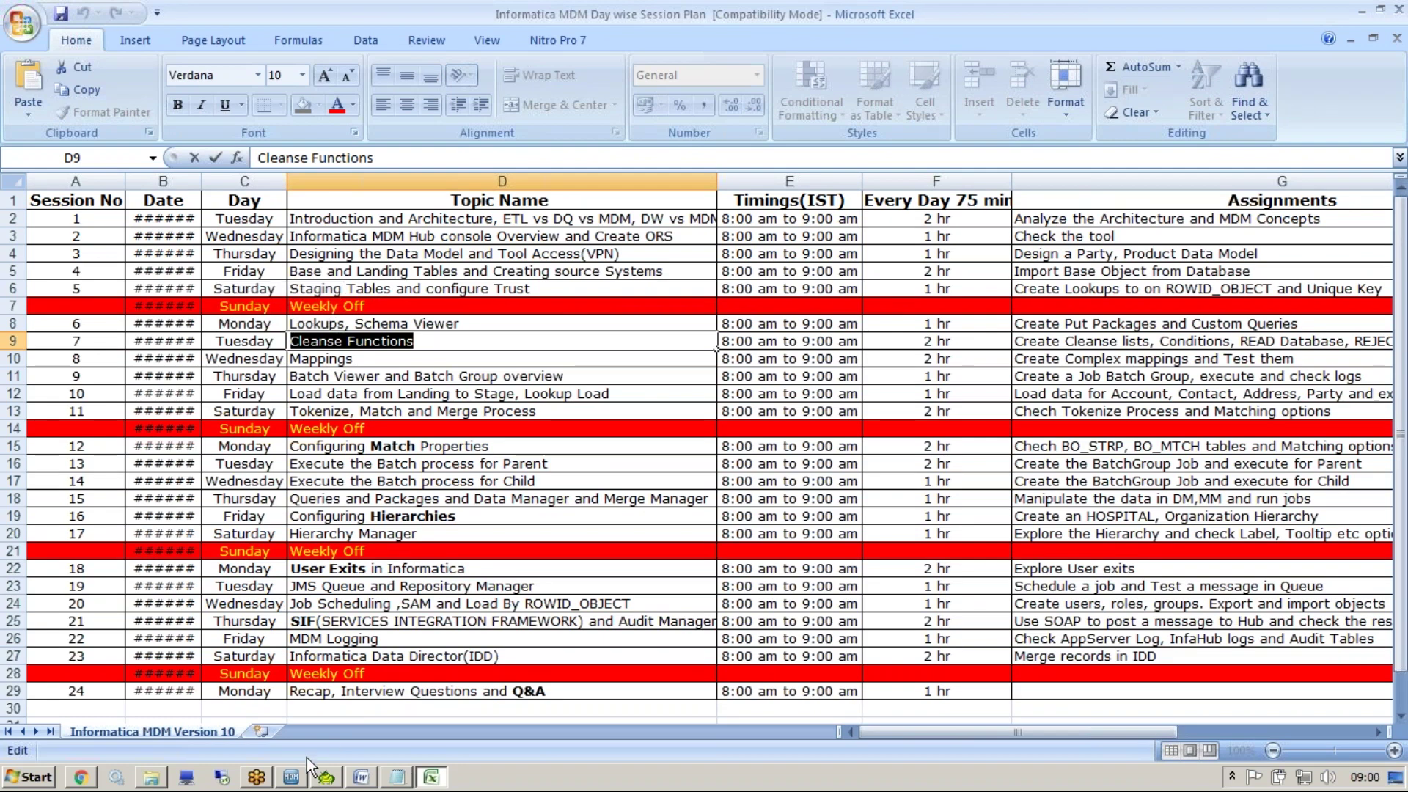
pyautogui.click(291, 776)
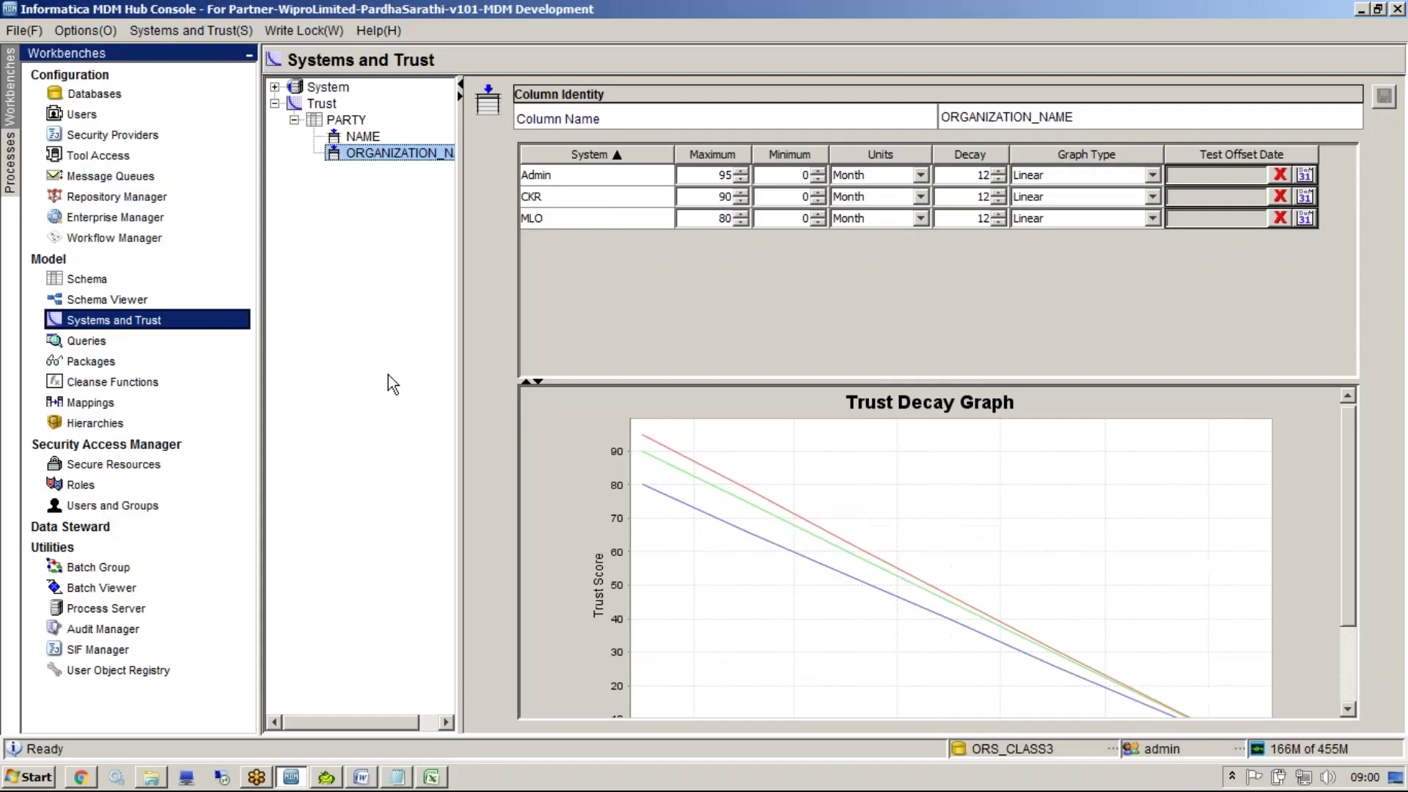
# In the Mappings tool, add a new mapping named 'm_PARTY_CKR'
pyautogui.click(121, 401)
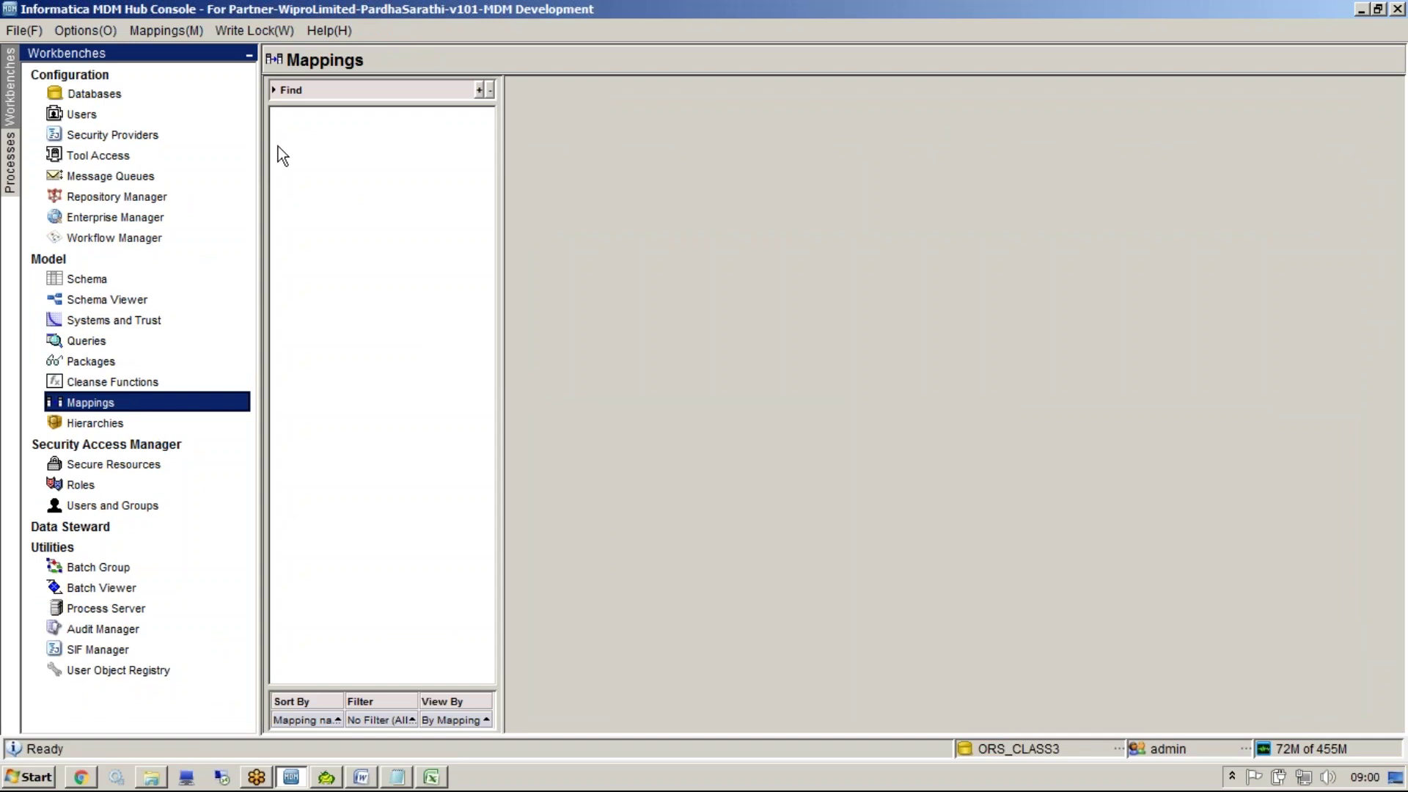
pyautogui.rightClick(328, 185)
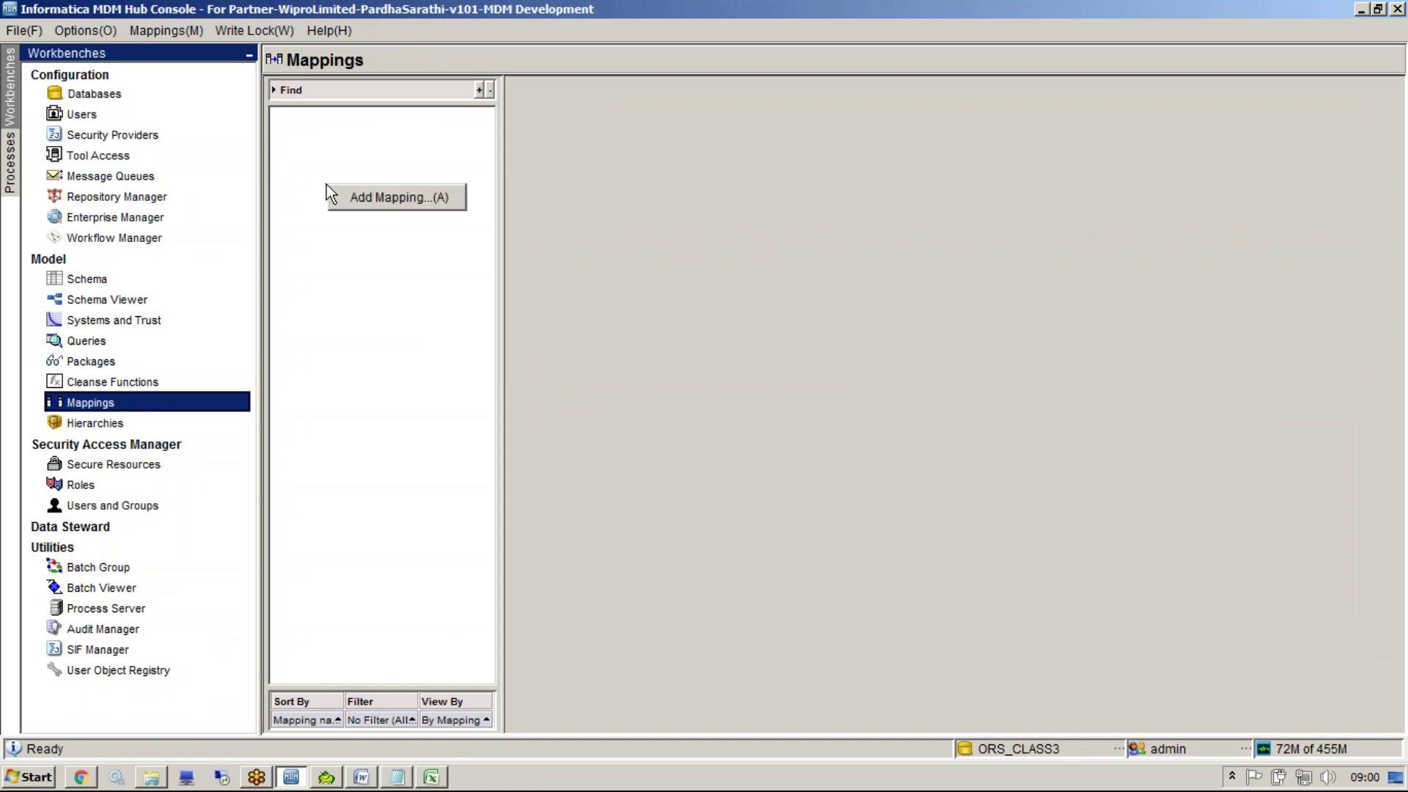
pyautogui.click(367, 197)
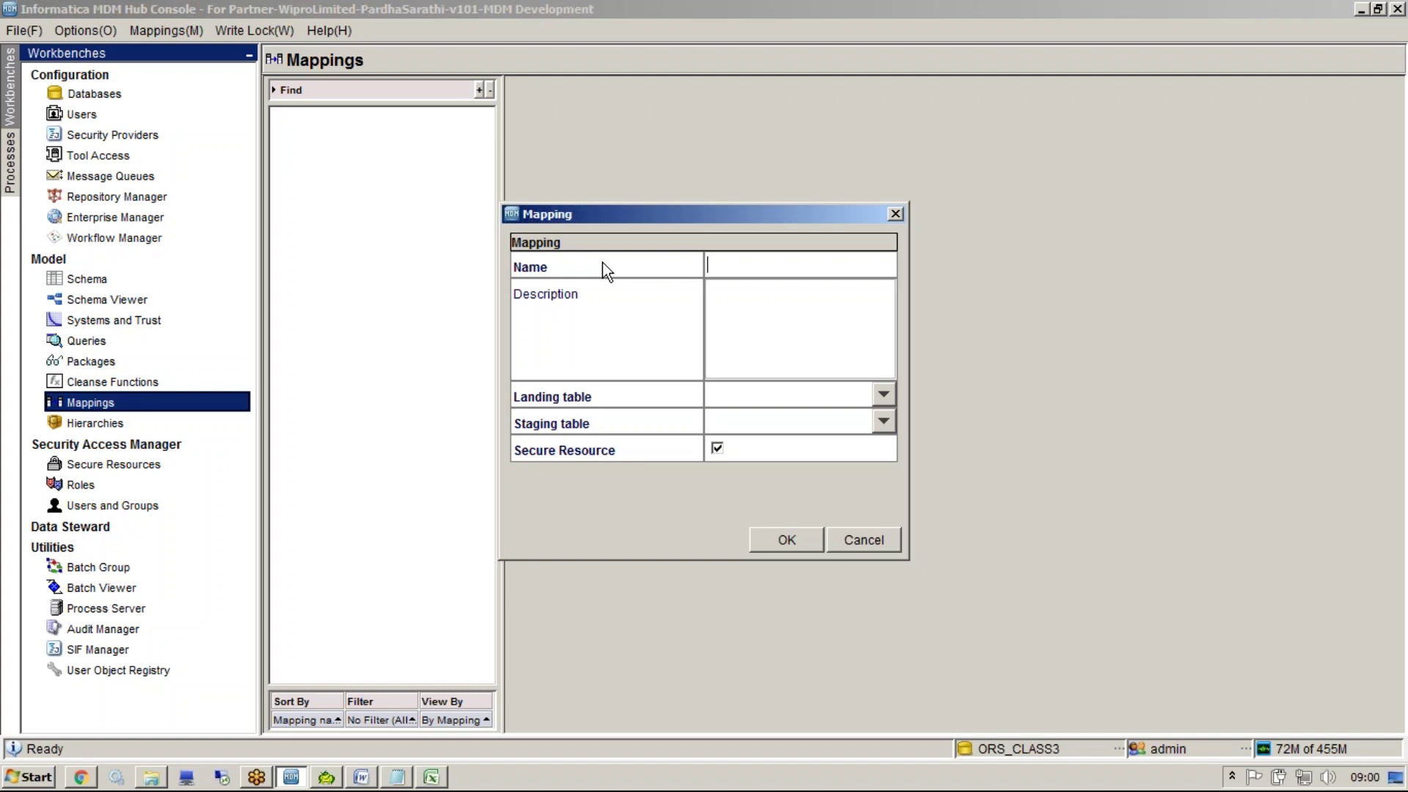
pyautogui.write('m_PARTY_CKR')
pyautogui.moveTo(801, 265); pyautogui.dragTo(619, 257)
pyautogui.click(722, 263)
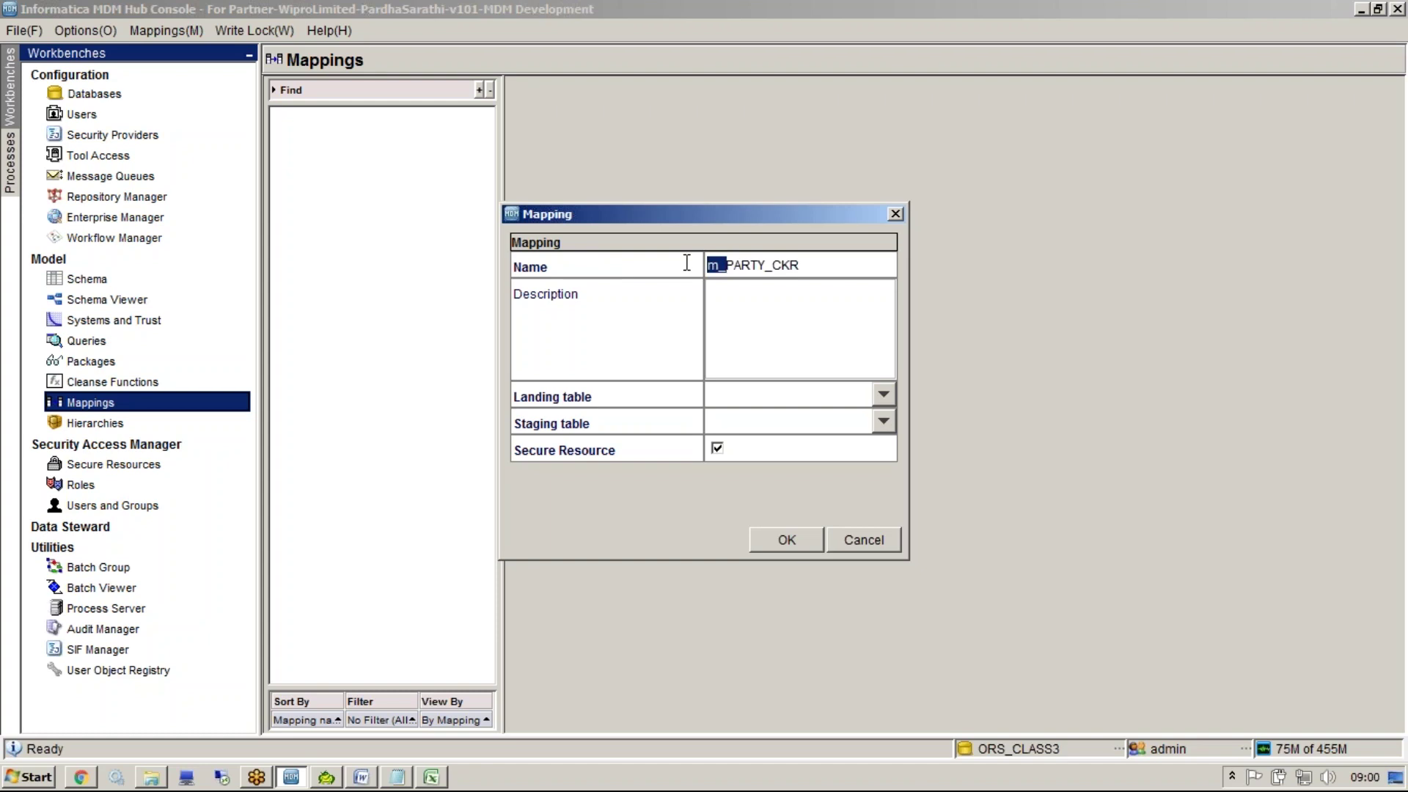
pyautogui.moveTo(733, 265); pyautogui.dragTo(834, 261)
pyautogui.click(829, 261)
pyautogui.moveTo(852, 264); pyautogui.dragTo(567, 238)
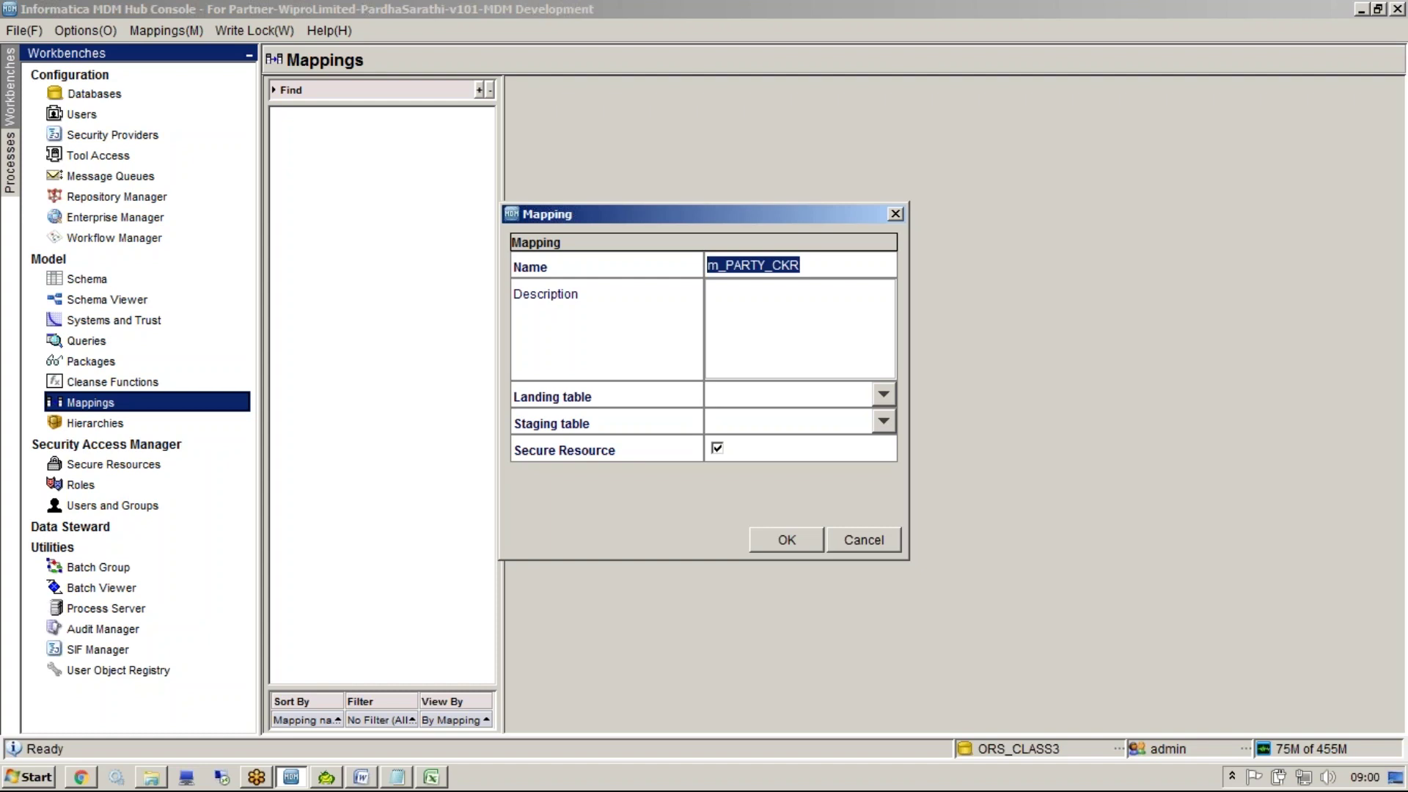
# Map landing table LND_PARTY to staging table STG_PARTY_CKR and create the mapping
pyautogui.click(776, 397)
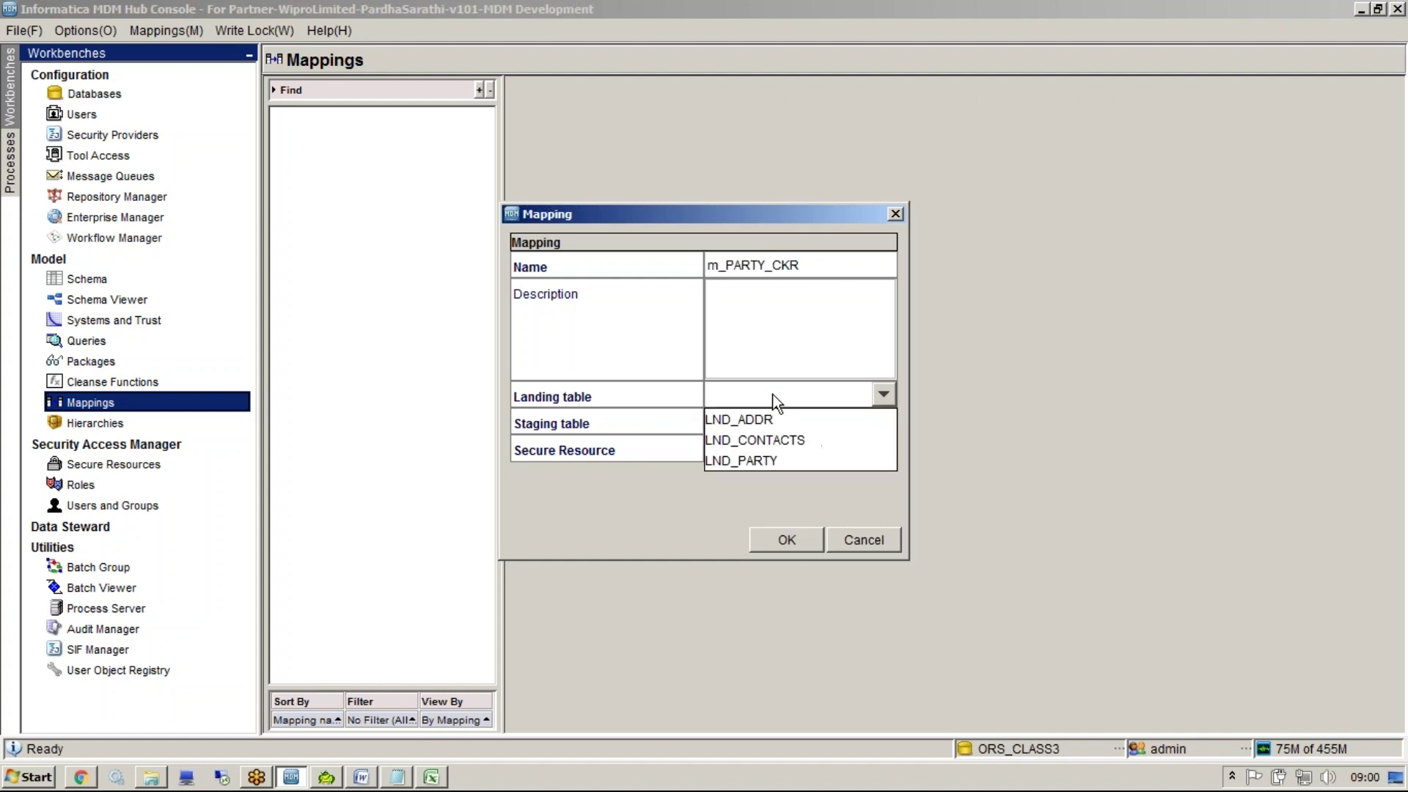
pyautogui.click(765, 459)
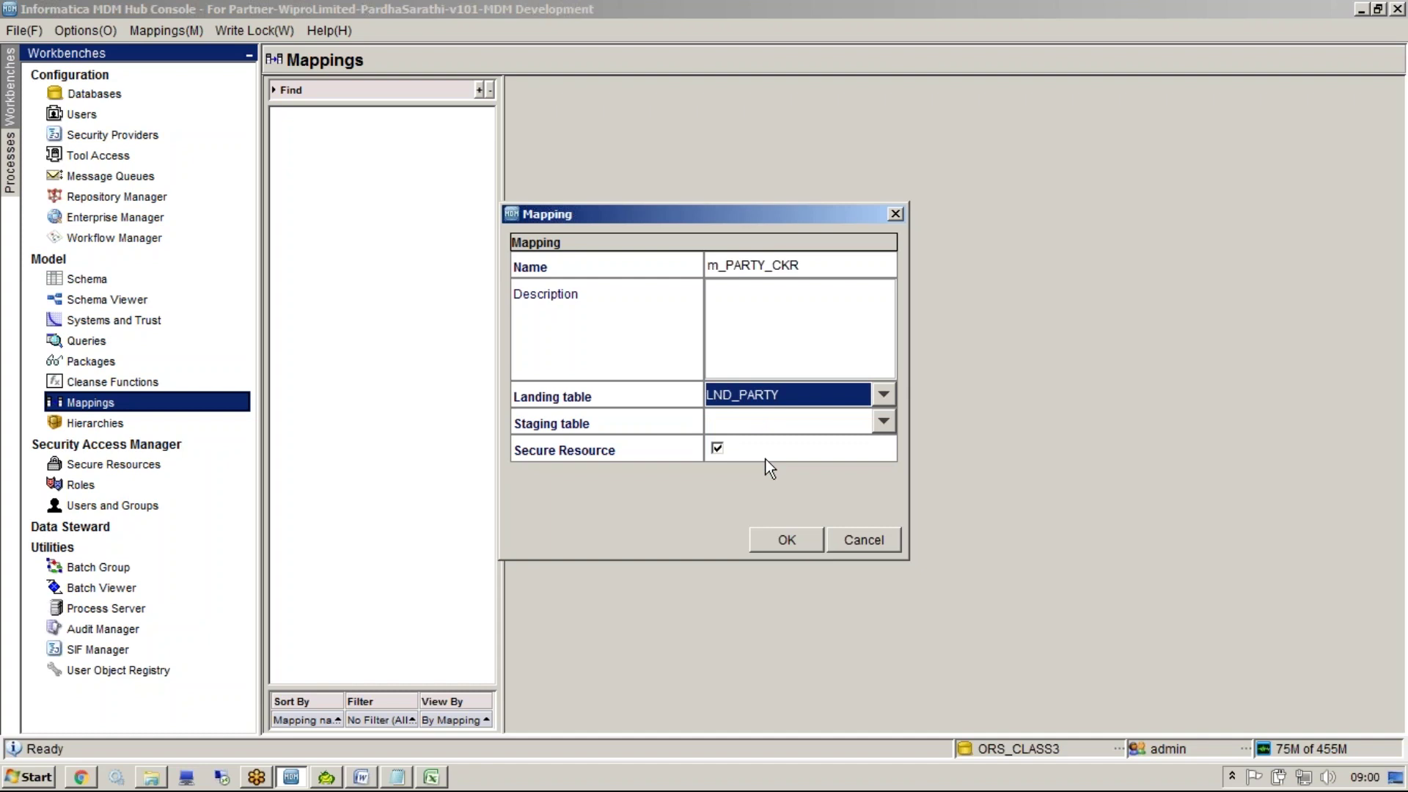
pyautogui.click(1095, 32)
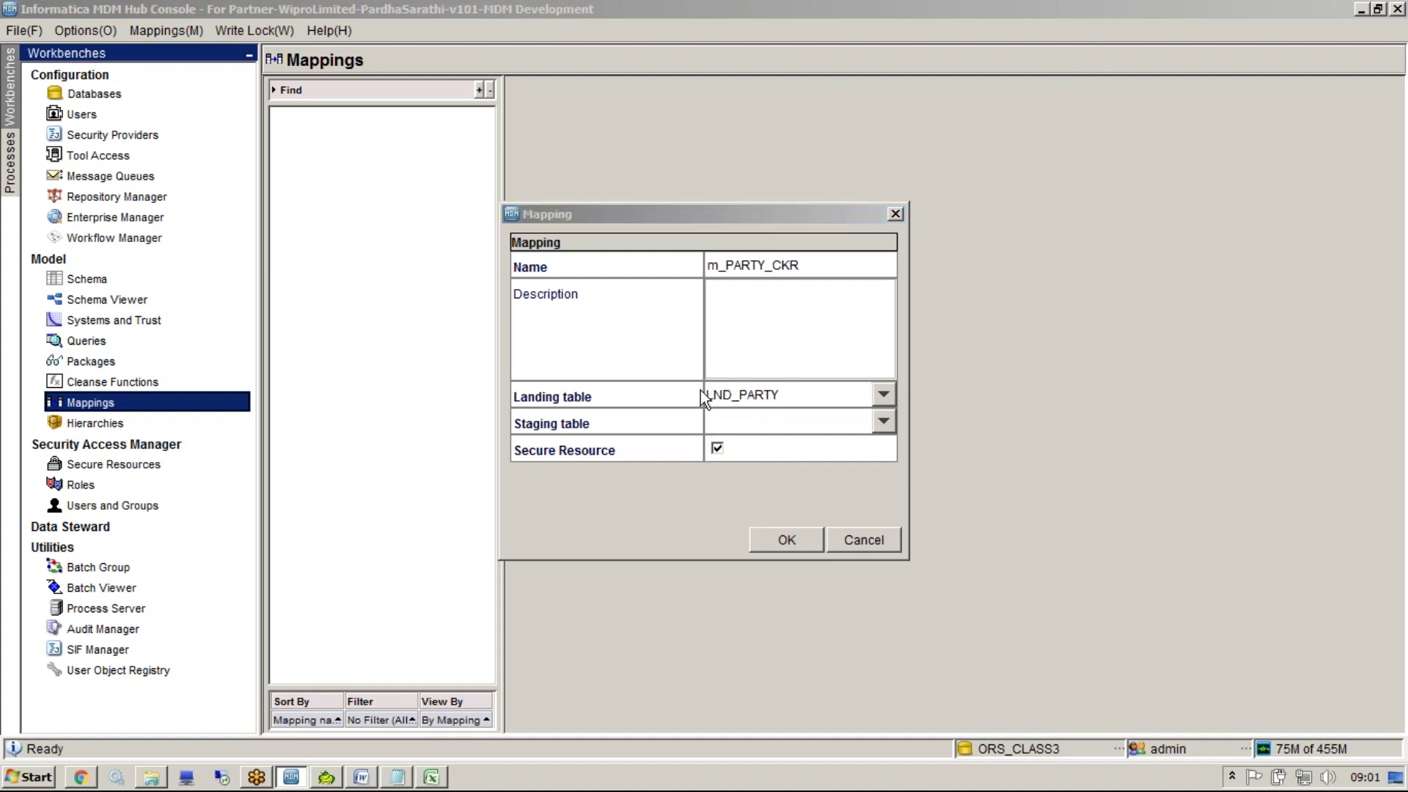
pyautogui.click(734, 418)
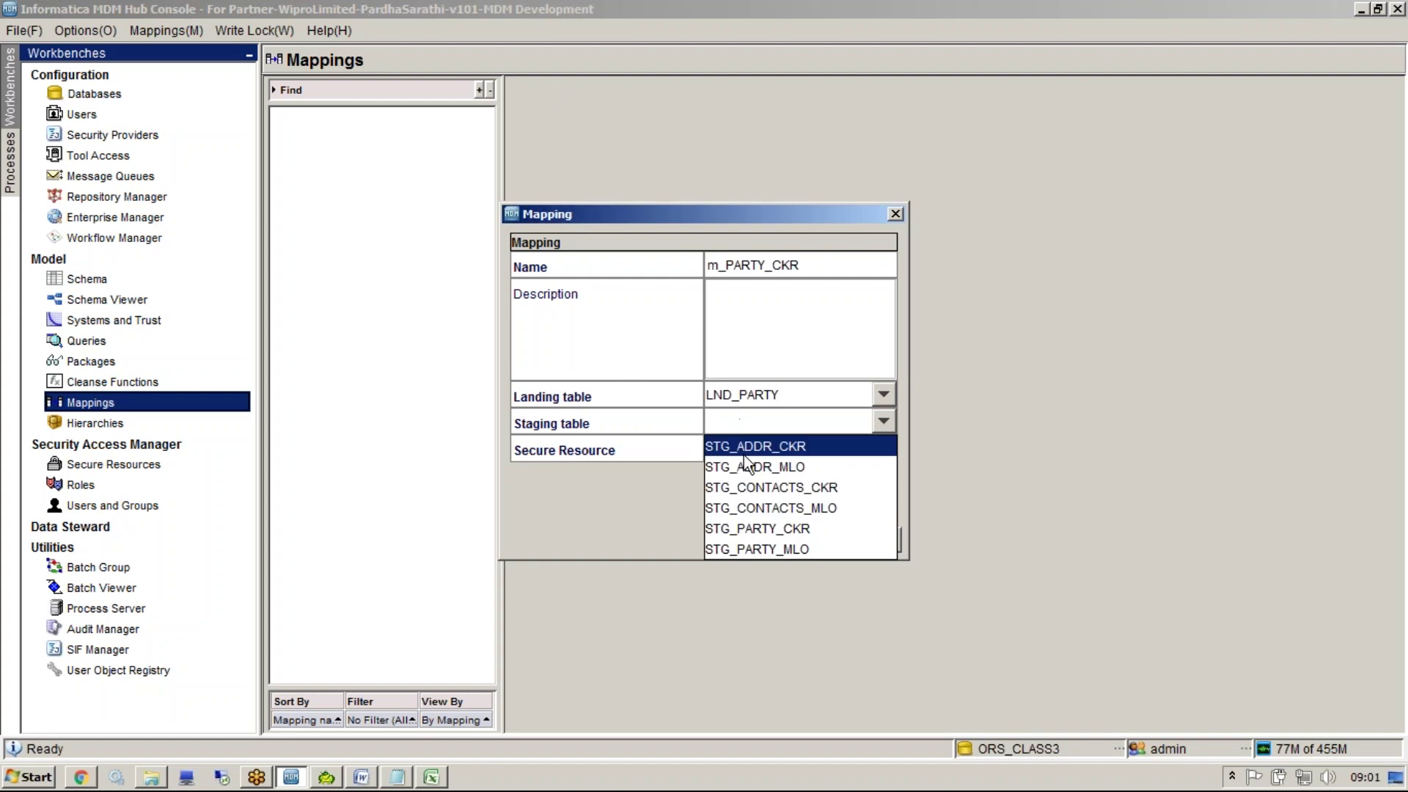
pyautogui.click(754, 529)
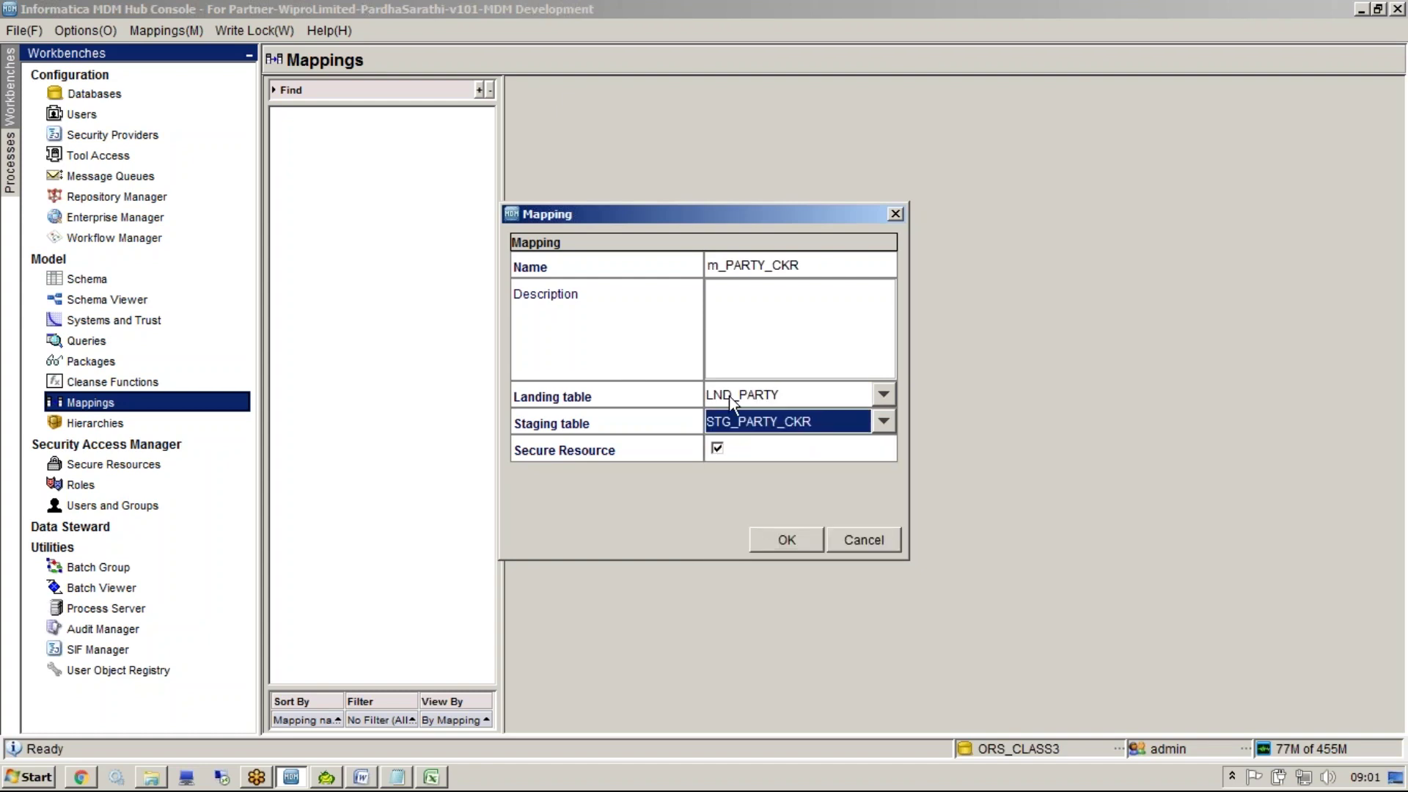
pyautogui.click(794, 423)
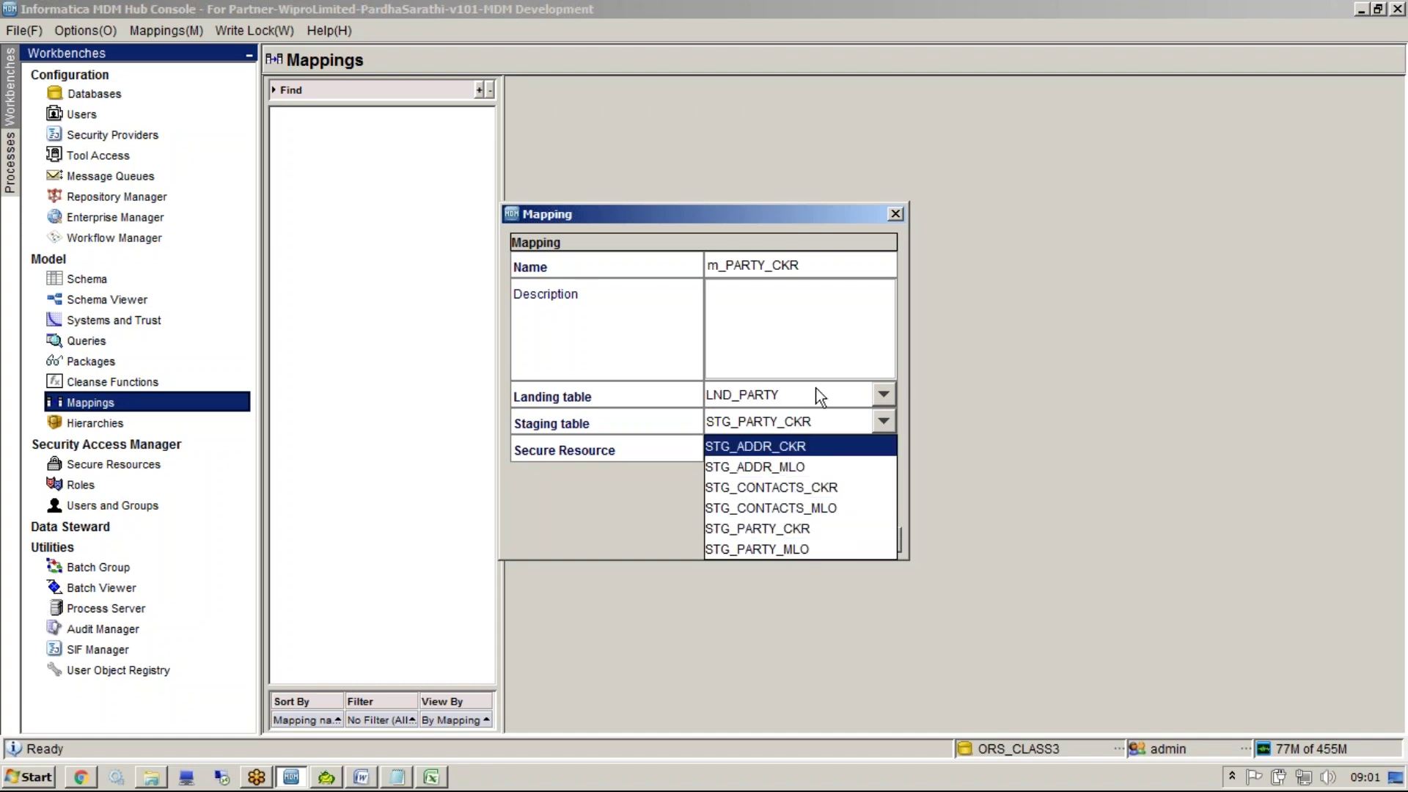
pyautogui.click(800, 313)
pyautogui.click(788, 546)
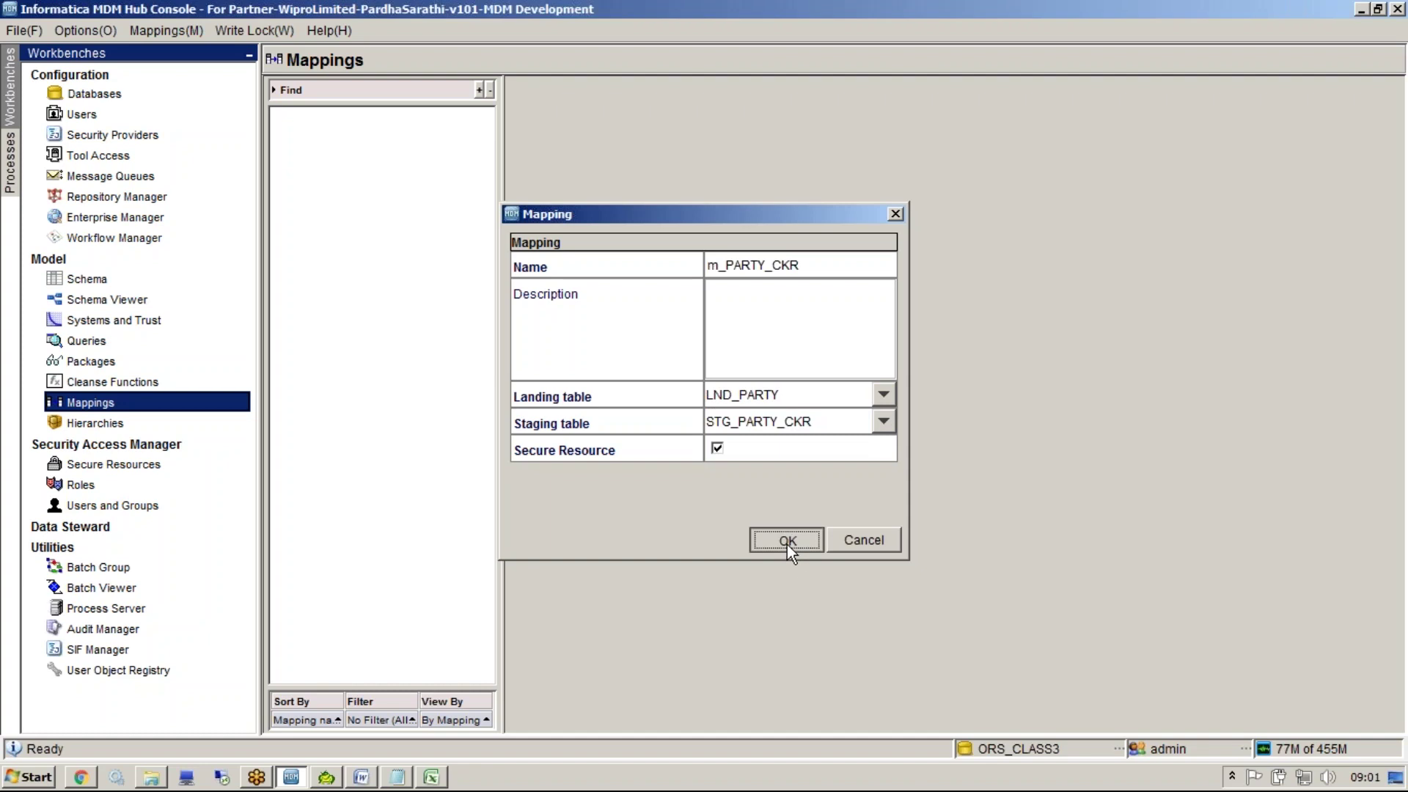
# Start another new mapping and list its staging table choices
pyautogui.rightClick(416, 274)
pyautogui.click(439, 280)
pyautogui.click(801, 424)
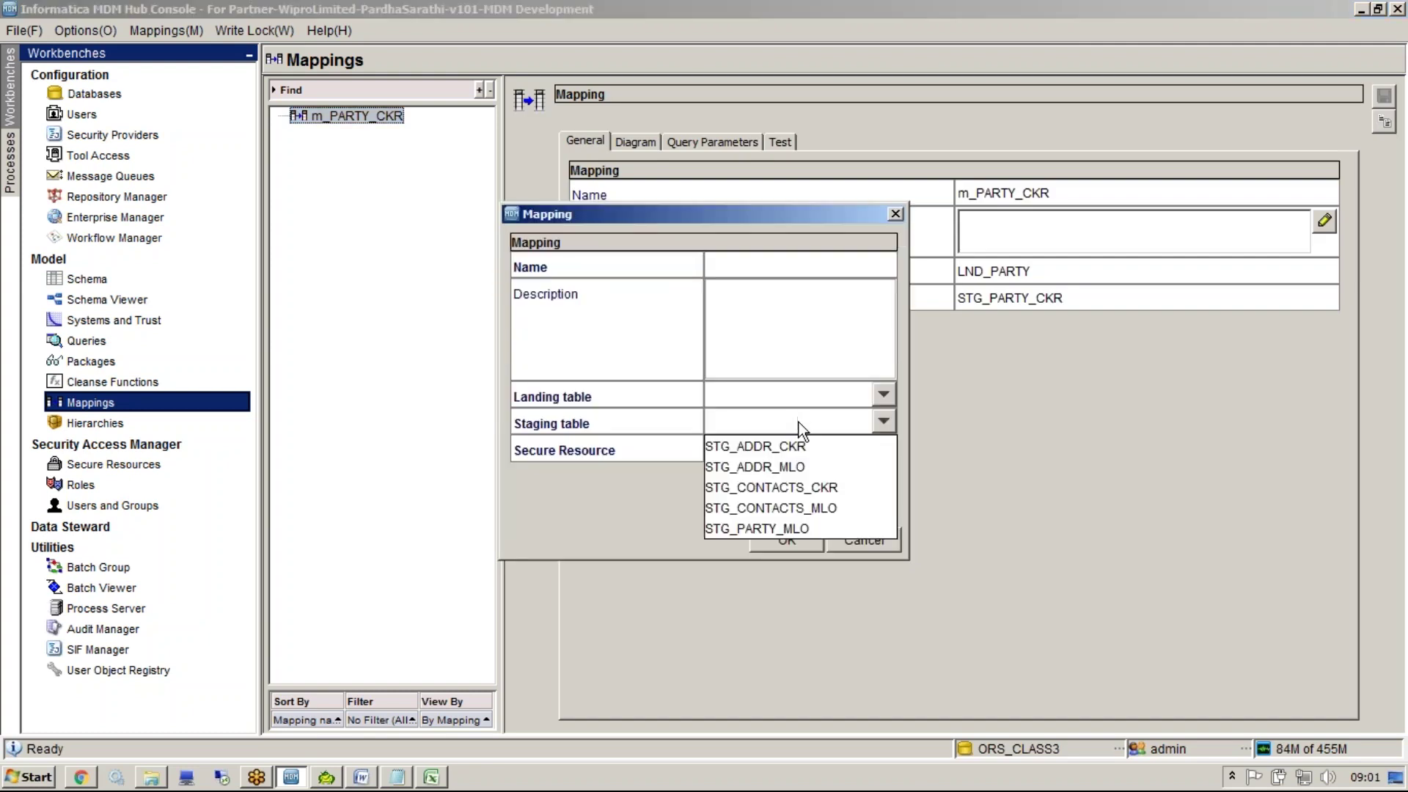
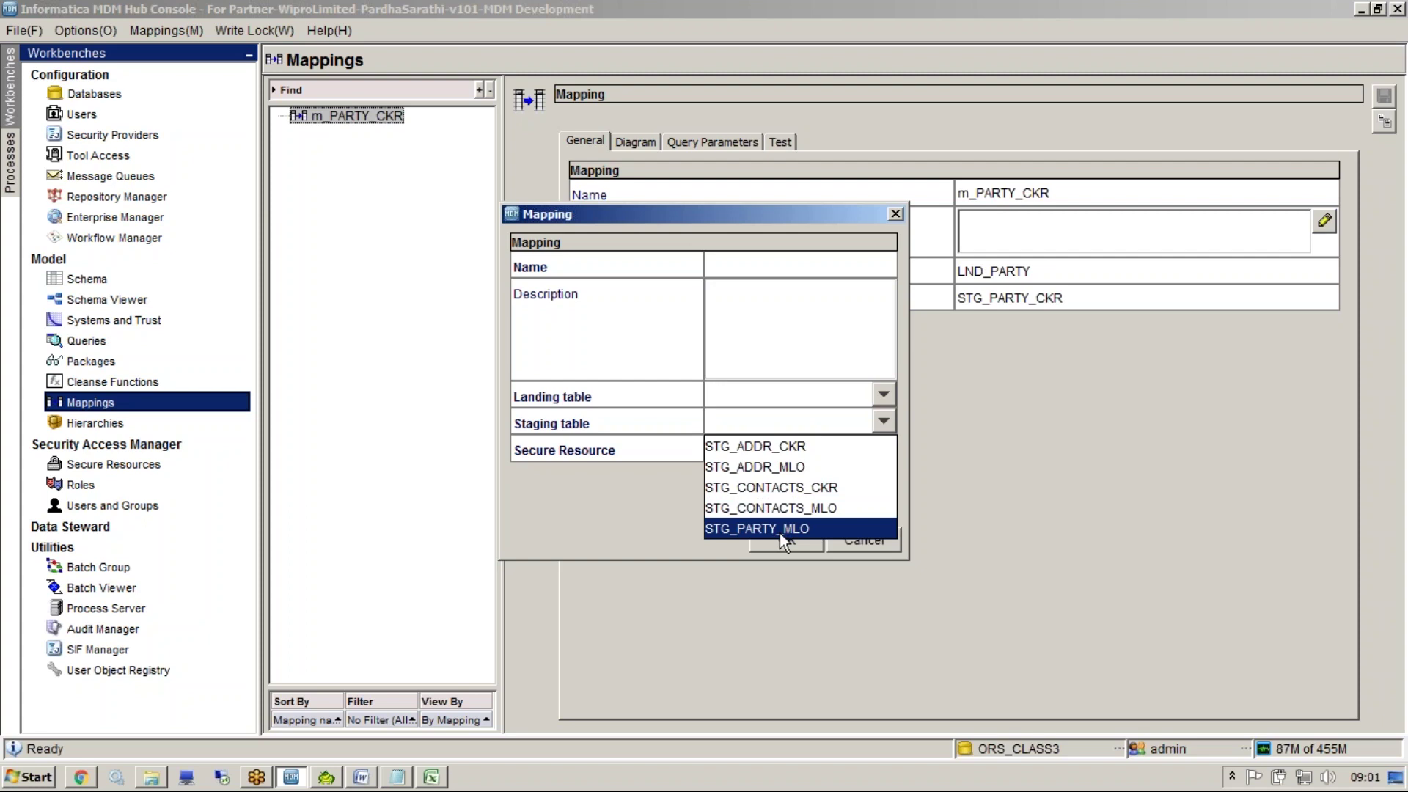
# Check the landing table choices, then cancel the second new mapping
pyautogui.click(882, 395)
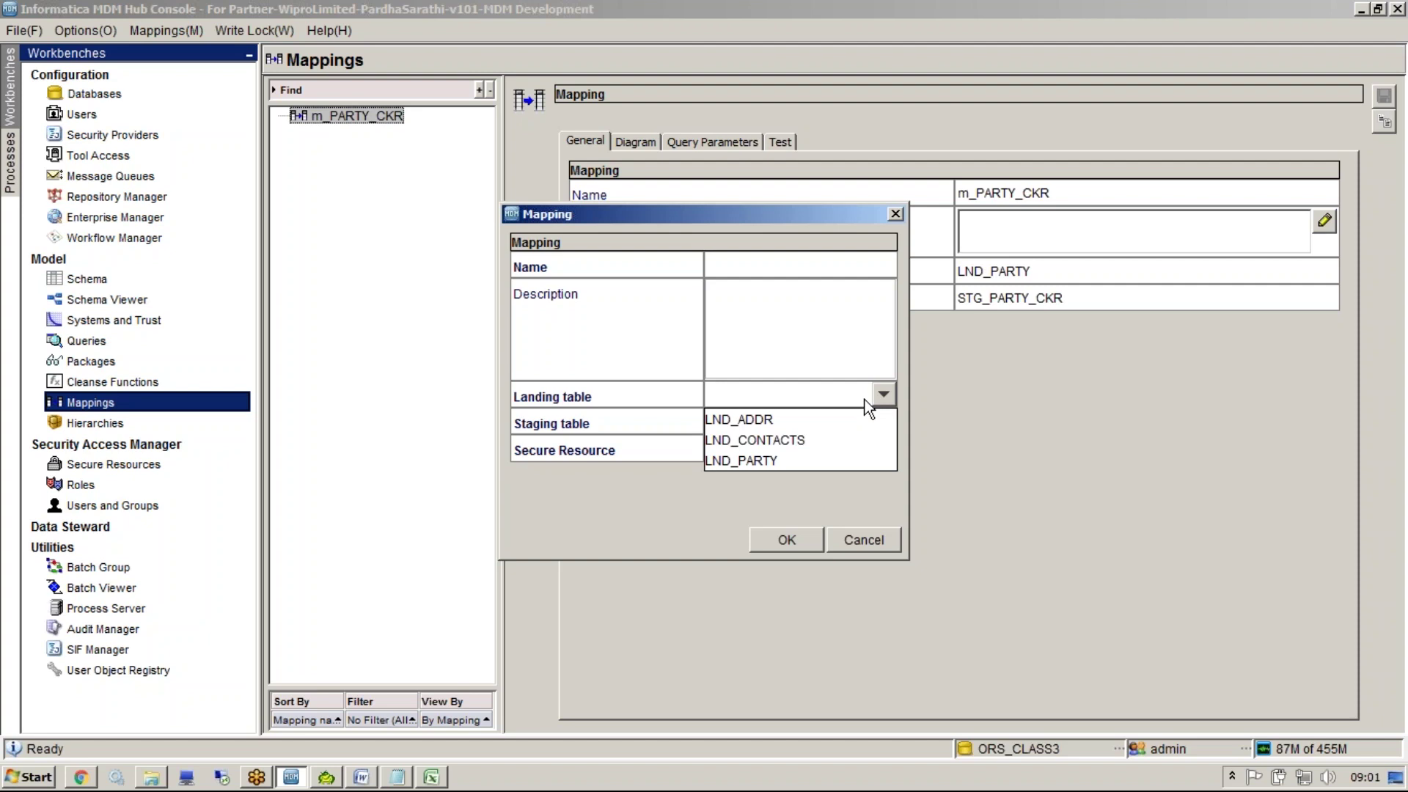
pyautogui.click(862, 550)
pyautogui.click(856, 542)
# Show the m_PARTY_CKR diagram, widening its area and moving LND_PARTY down and right
pyautogui.click(627, 140)
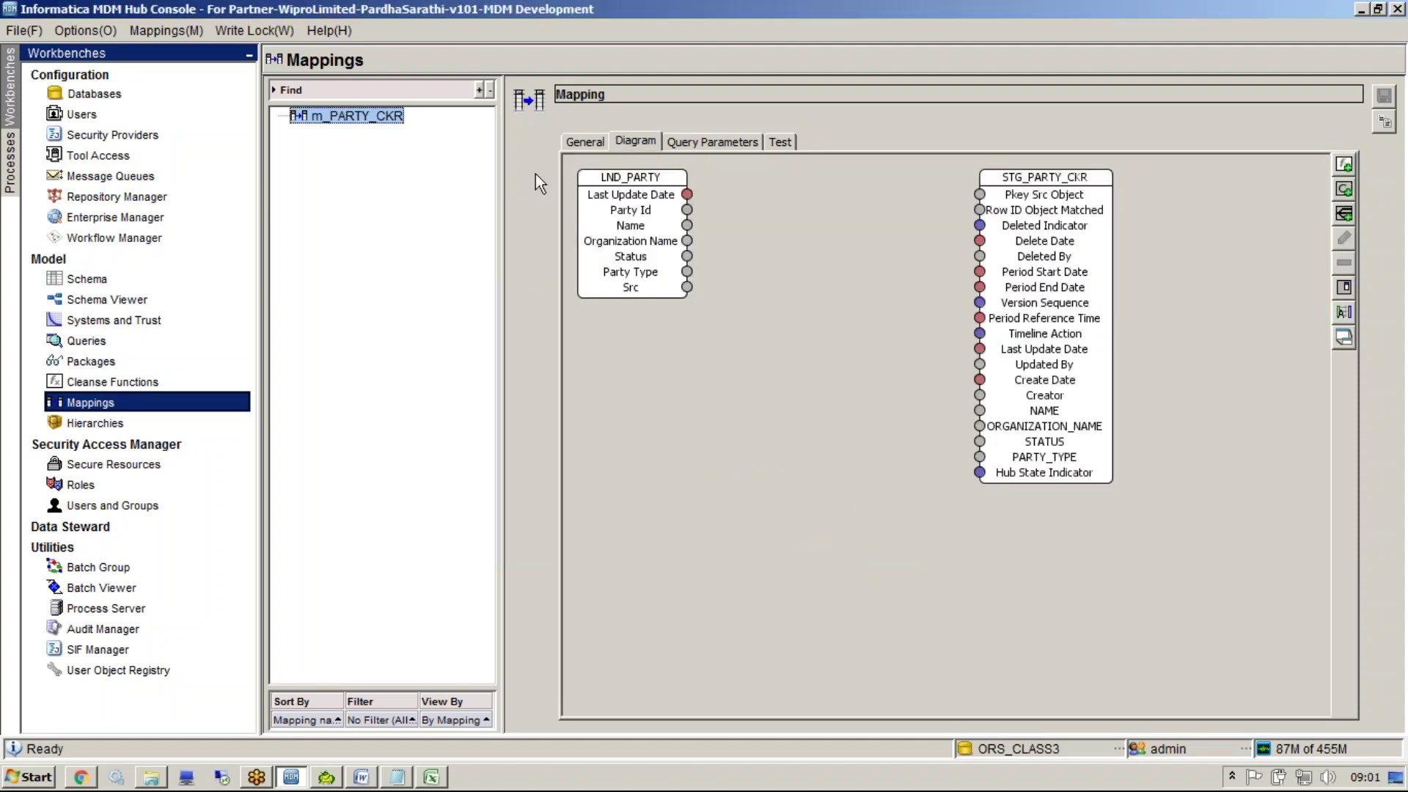
pyautogui.moveTo(500, 188); pyautogui.dragTo(462, 187)
pyautogui.moveTo(587, 196); pyautogui.dragTo(618, 289)
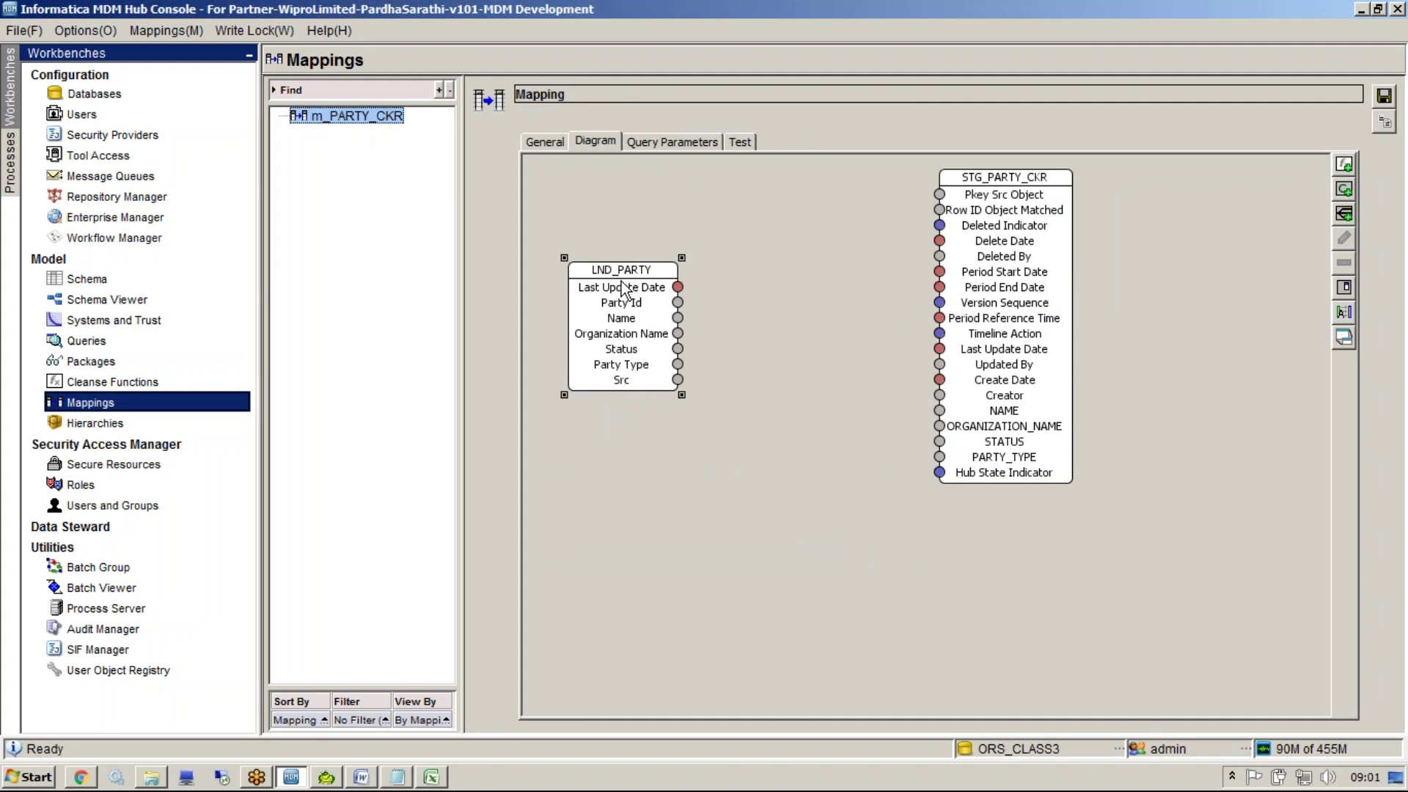
# Link LND_PARTY's Name field to STG_PARTY_CKR's NAME column, then switch to Excel
pyautogui.click(954, 303)
pyautogui.click(601, 293)
pyautogui.moveTo(680, 318); pyautogui.dragTo(940, 411)
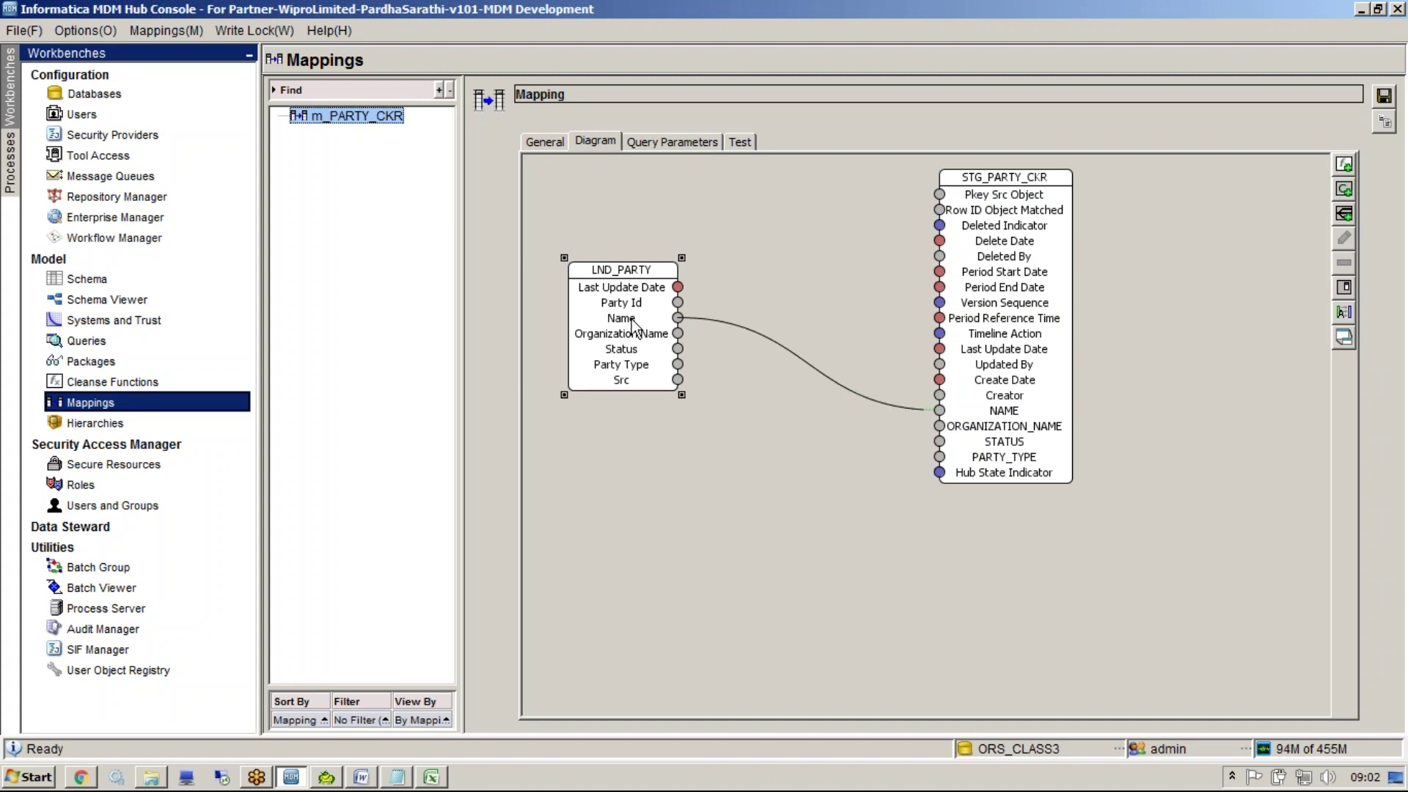
pyautogui.click(841, 381)
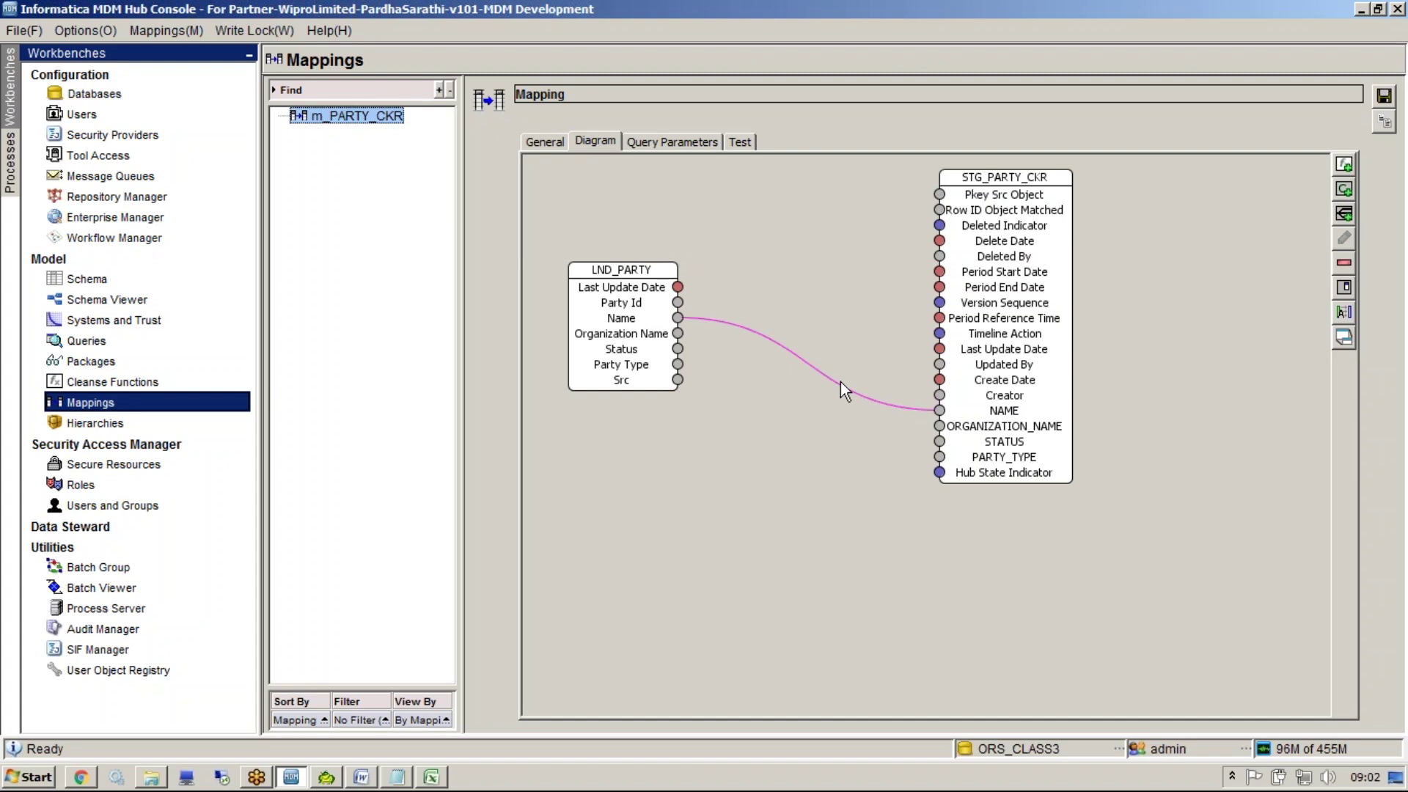
pyautogui.click(432, 778)
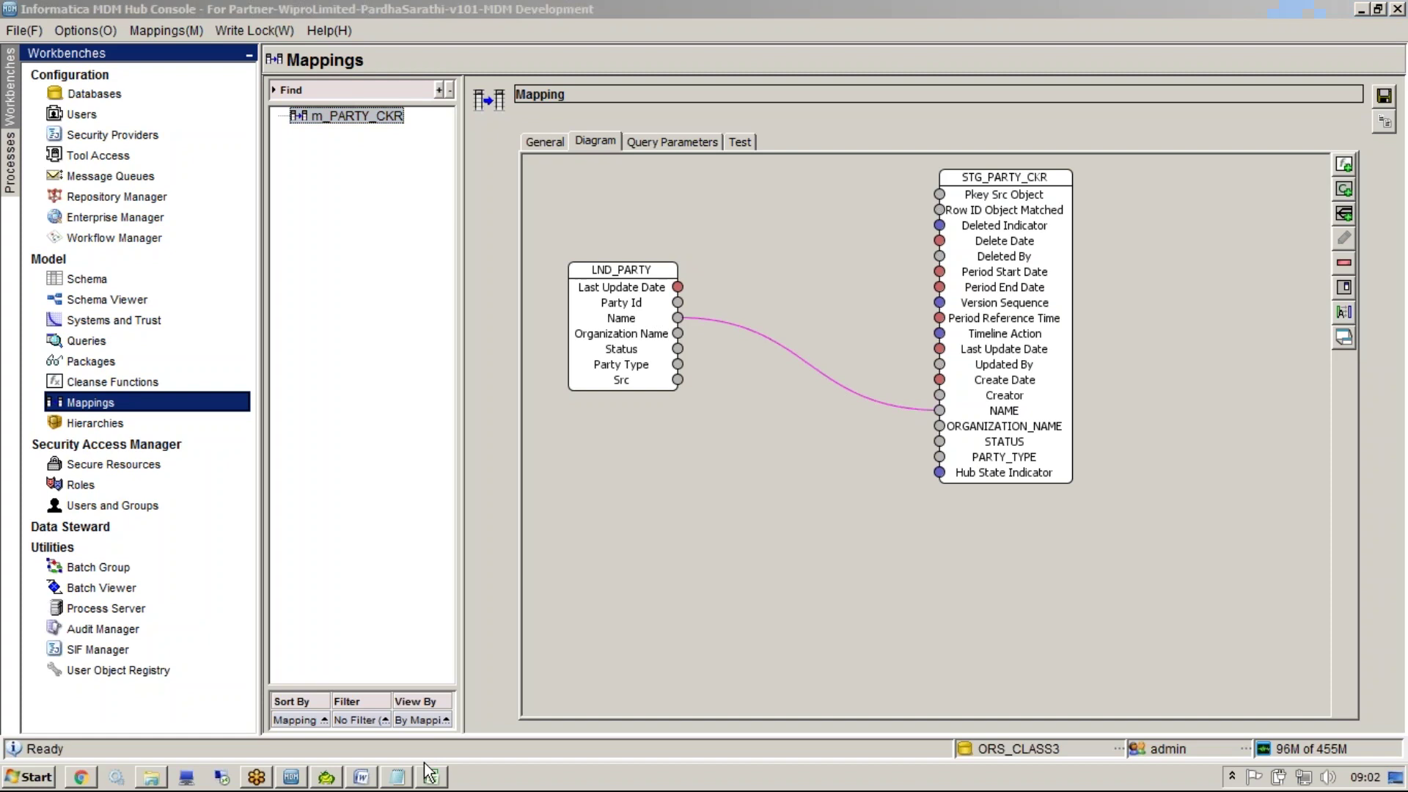
# Close the session plan workbook without saving and open the MDM data model workbook
pyautogui.click(1397, 10)
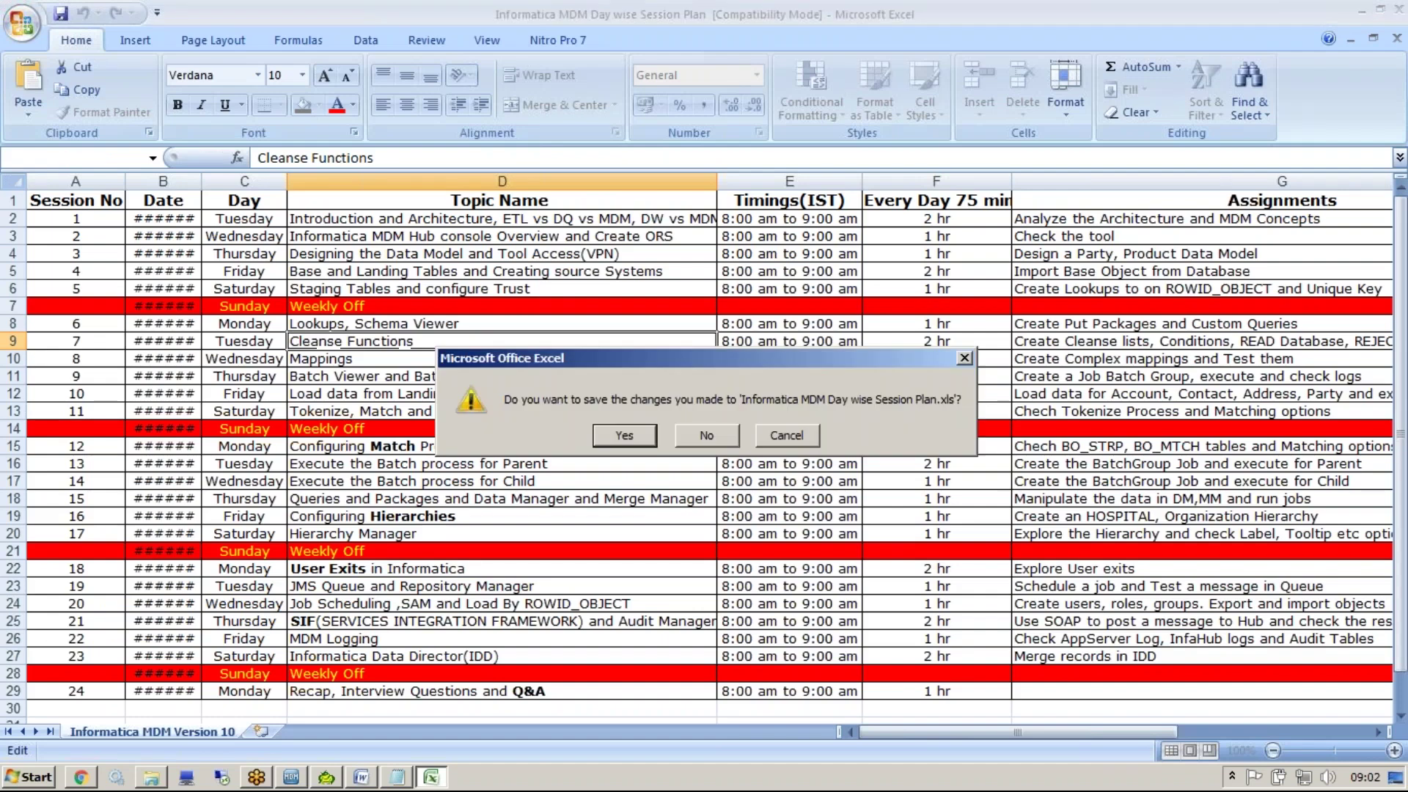
pyautogui.press('n')
pyautogui.click(151, 778)
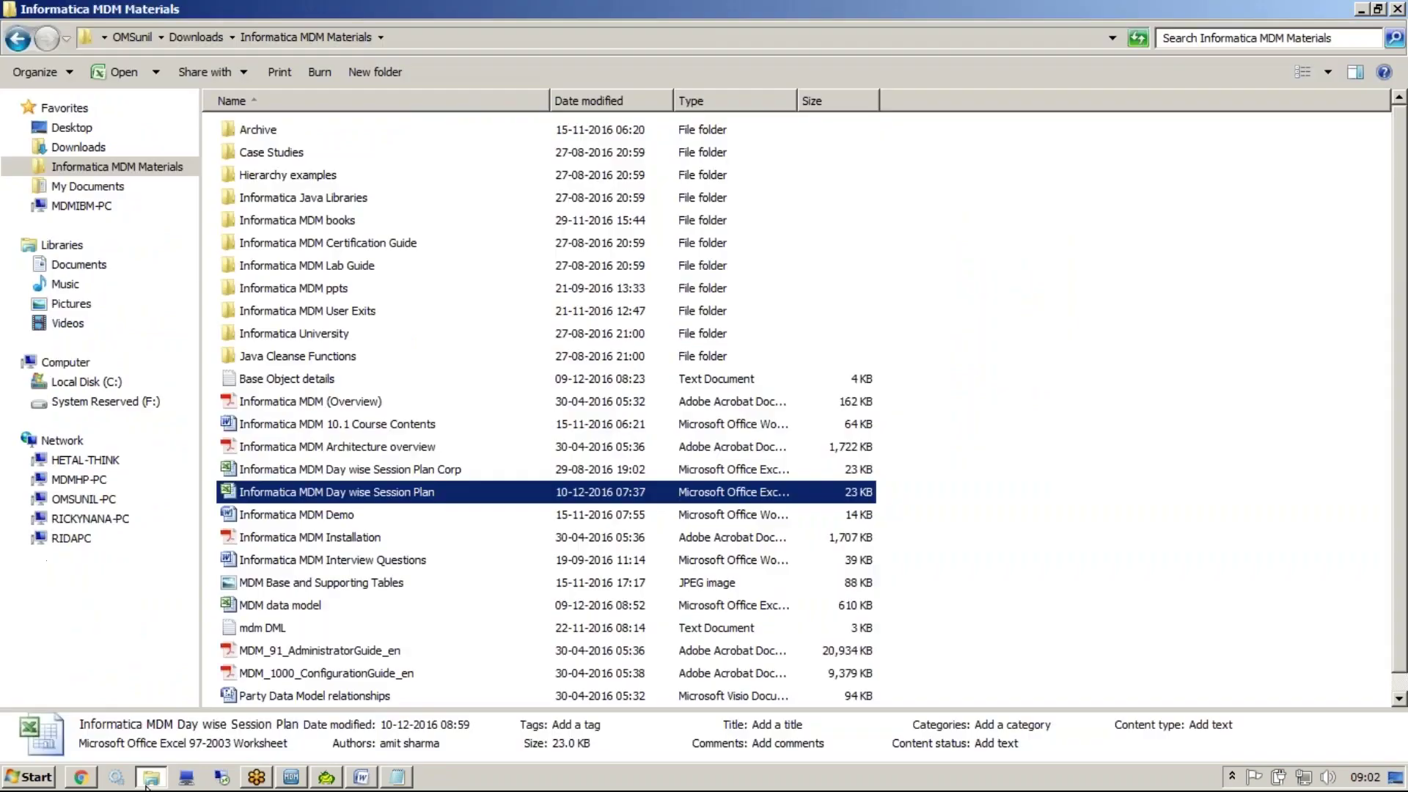
pyautogui.click(323, 604)
pyautogui.doubleClick(323, 604)
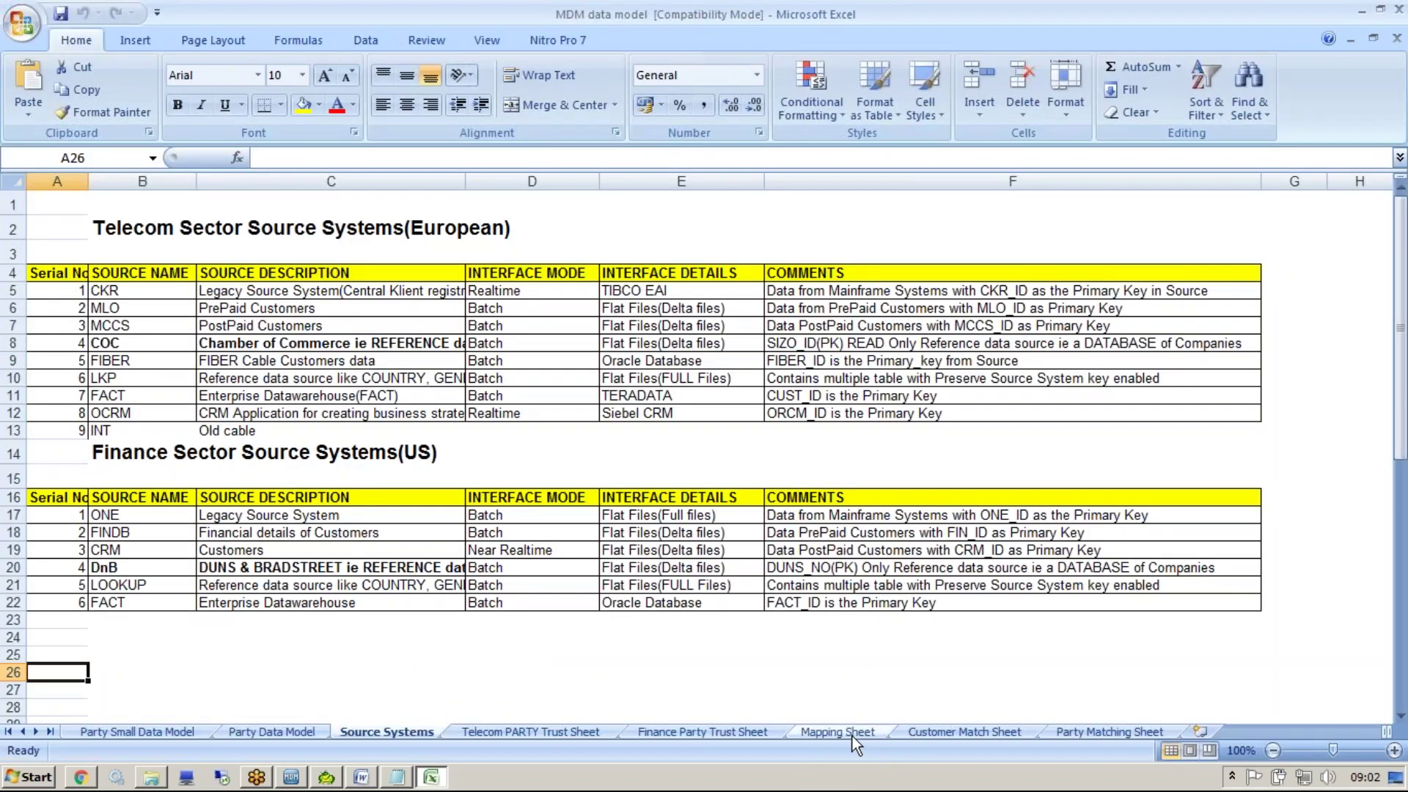
# On the Mapping Sheet, review the C_STG_PARTY cleanse expressions for STATE, STATUS, NAME and others
pyautogui.click(848, 732)
pyautogui.click(715, 526)
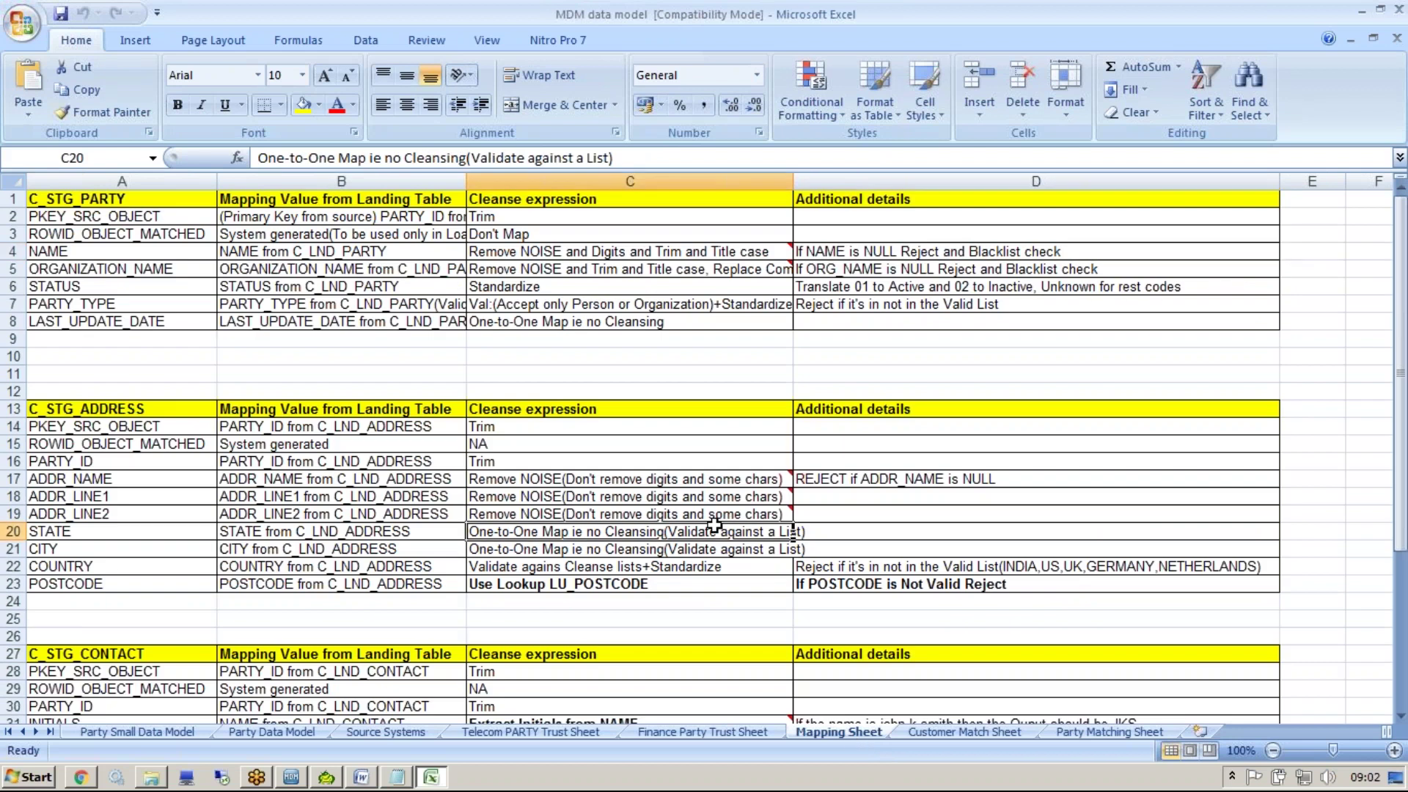
pyautogui.click(506, 323)
pyautogui.click(688, 286)
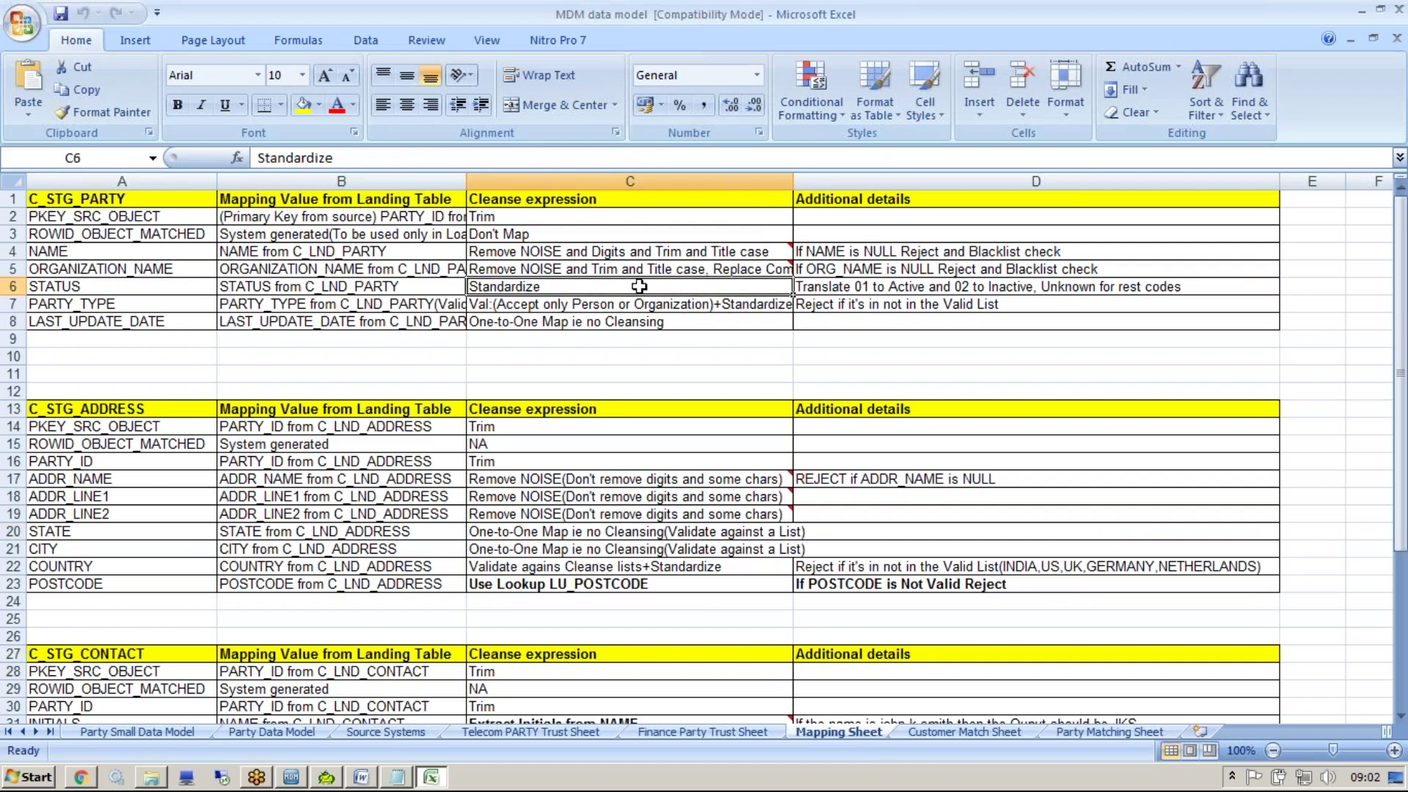
pyautogui.click(716, 269)
pyautogui.click(744, 251)
pyautogui.click(790, 199)
pyautogui.click(440, 199)
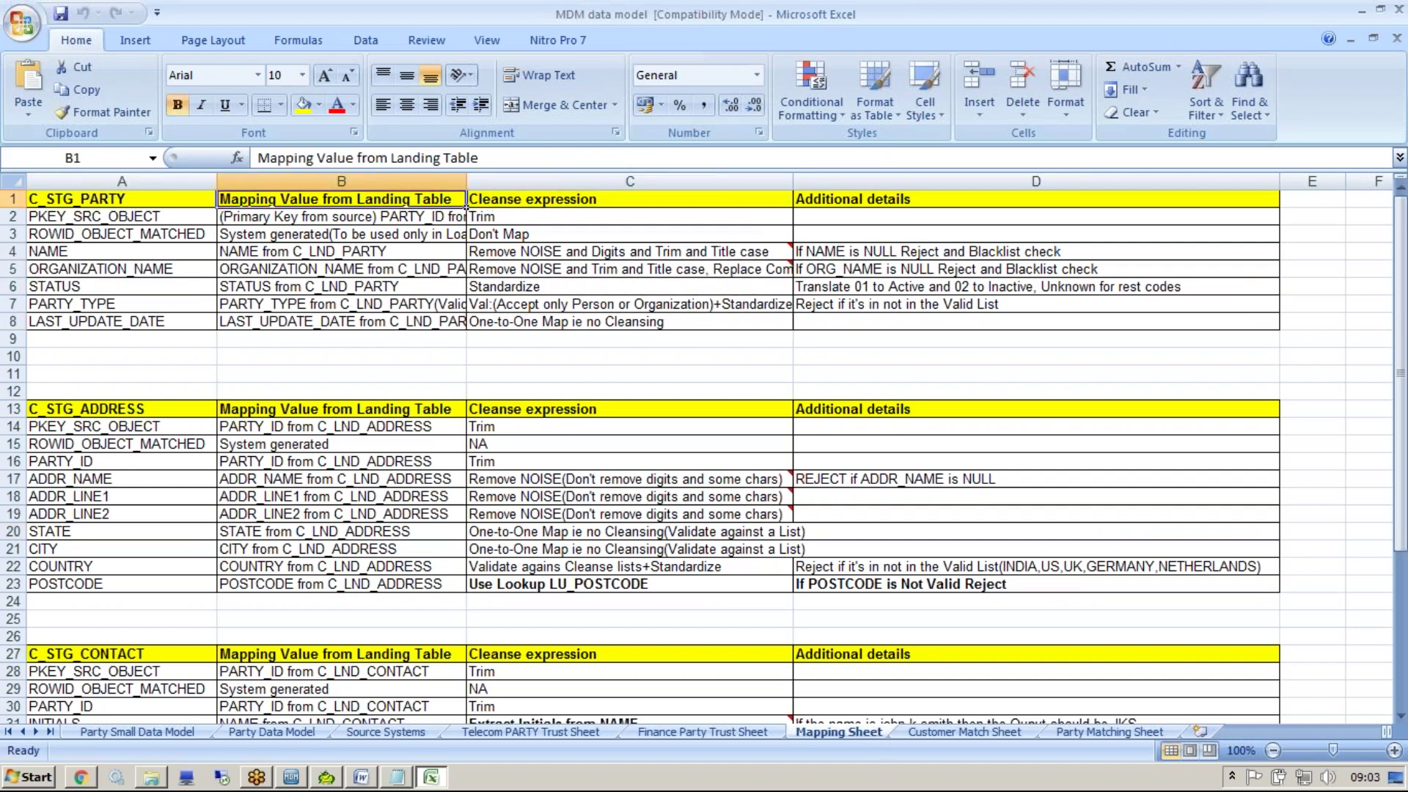
pyautogui.click(205, 199)
pyautogui.click(211, 217)
pyautogui.click(215, 235)
# Browse the C_STG_ADDRESS and C_STG_CONTACT rows, read the NAME comment, then minimise Excel
pyautogui.click(217, 374)
pyautogui.click(217, 462)
pyautogui.click(217, 636)
pyautogui.click(217, 706)
pyautogui.scroll(-3, 217, 706)
pyautogui.click(217, 715)
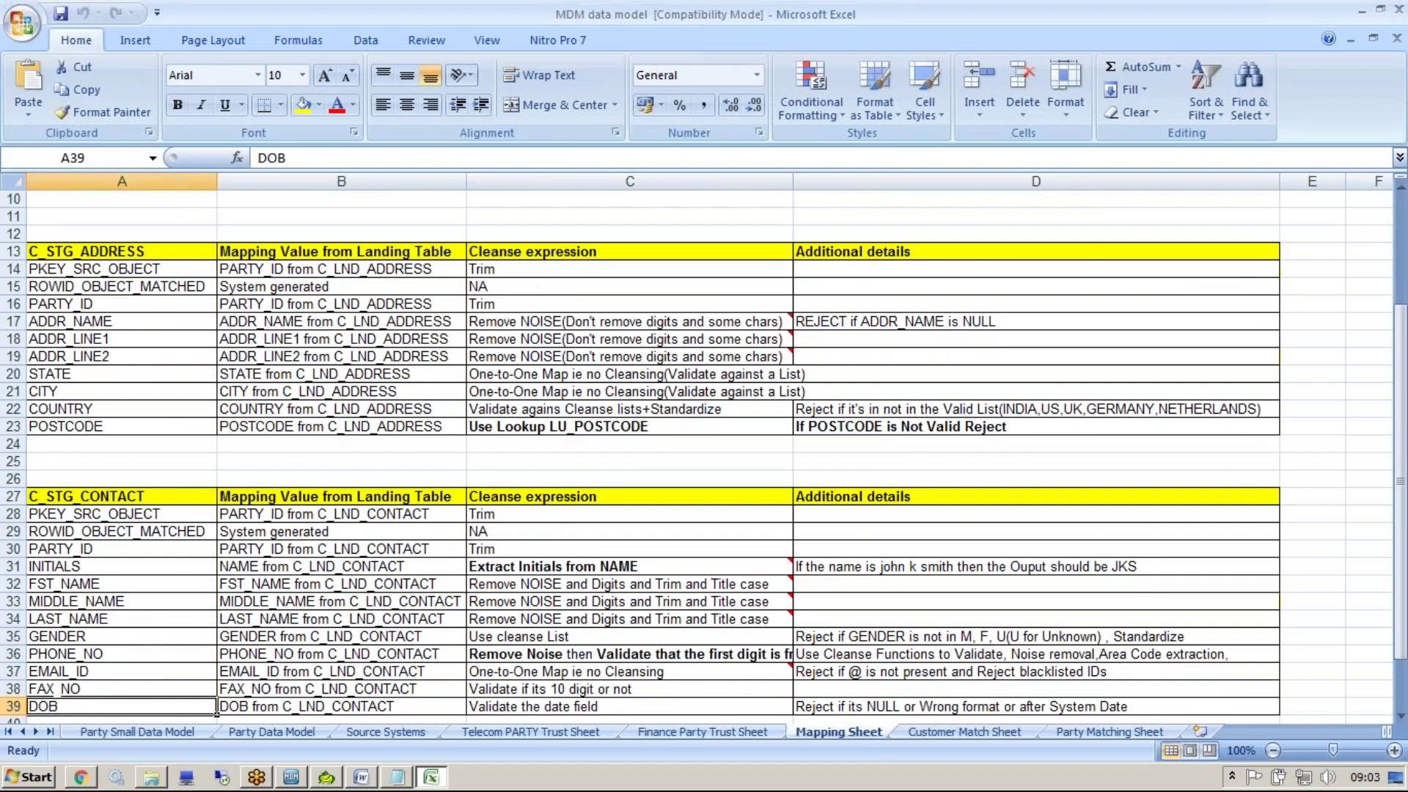
pyautogui.scroll(3, 217, 716)
pyautogui.click(653, 252)
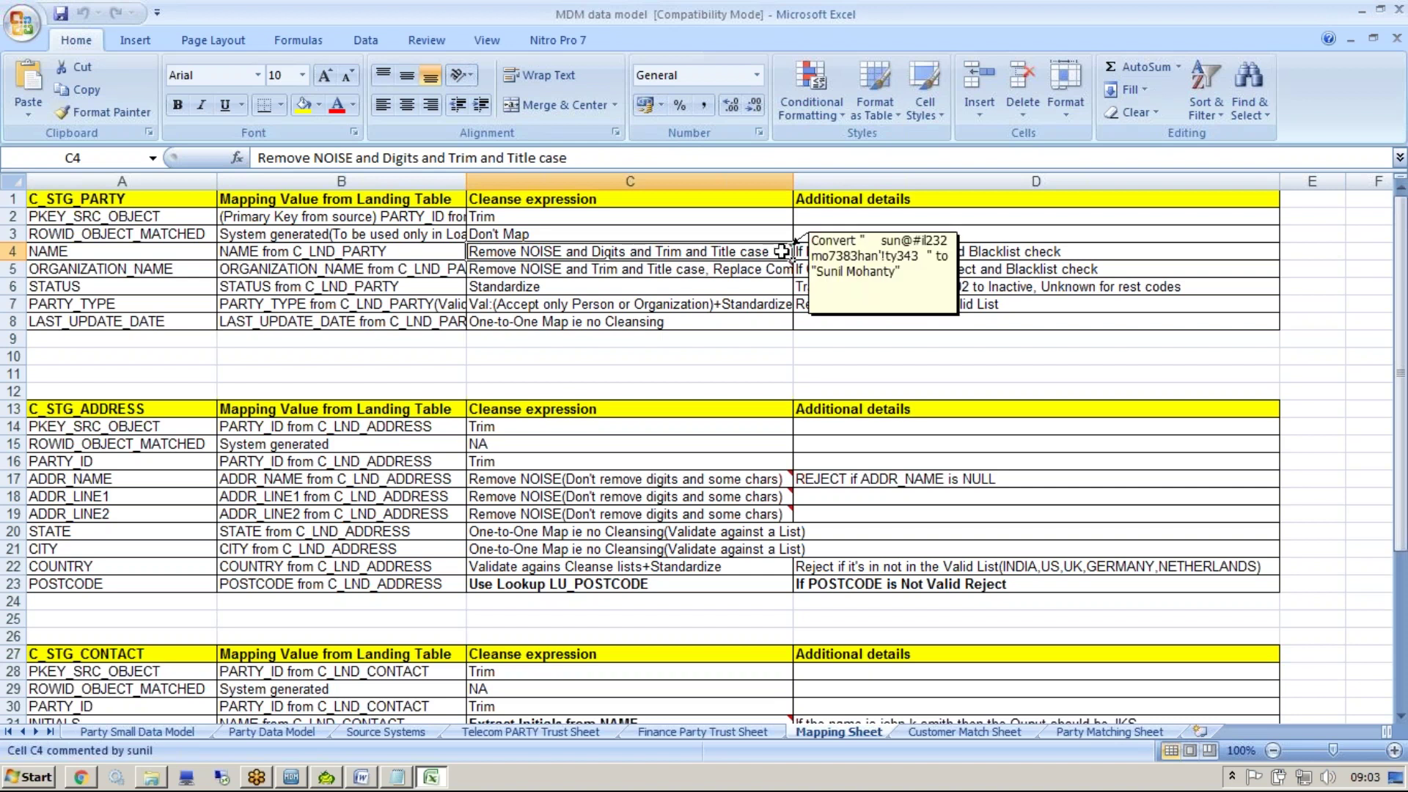
pyautogui.click(1067, 356)
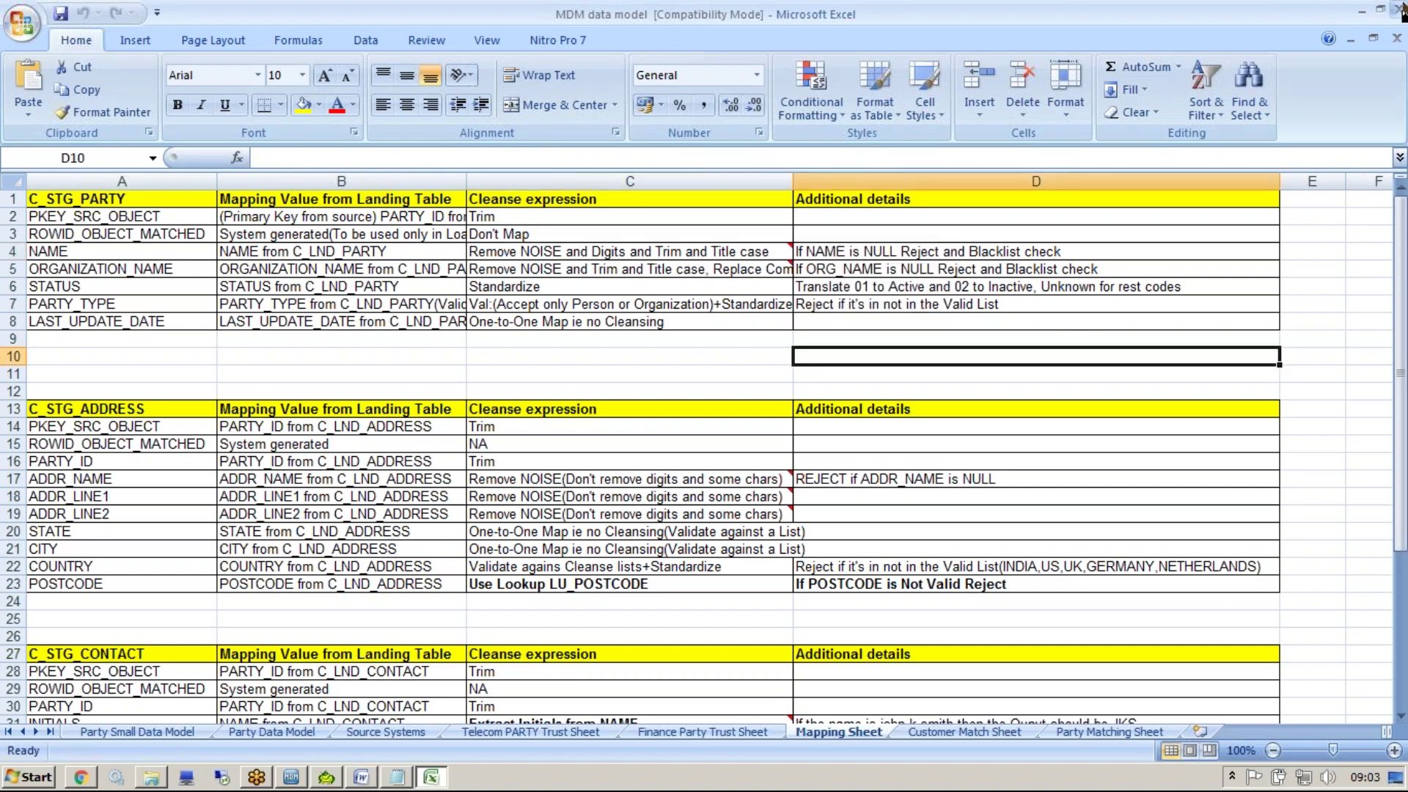
pyautogui.click(1366, 10)
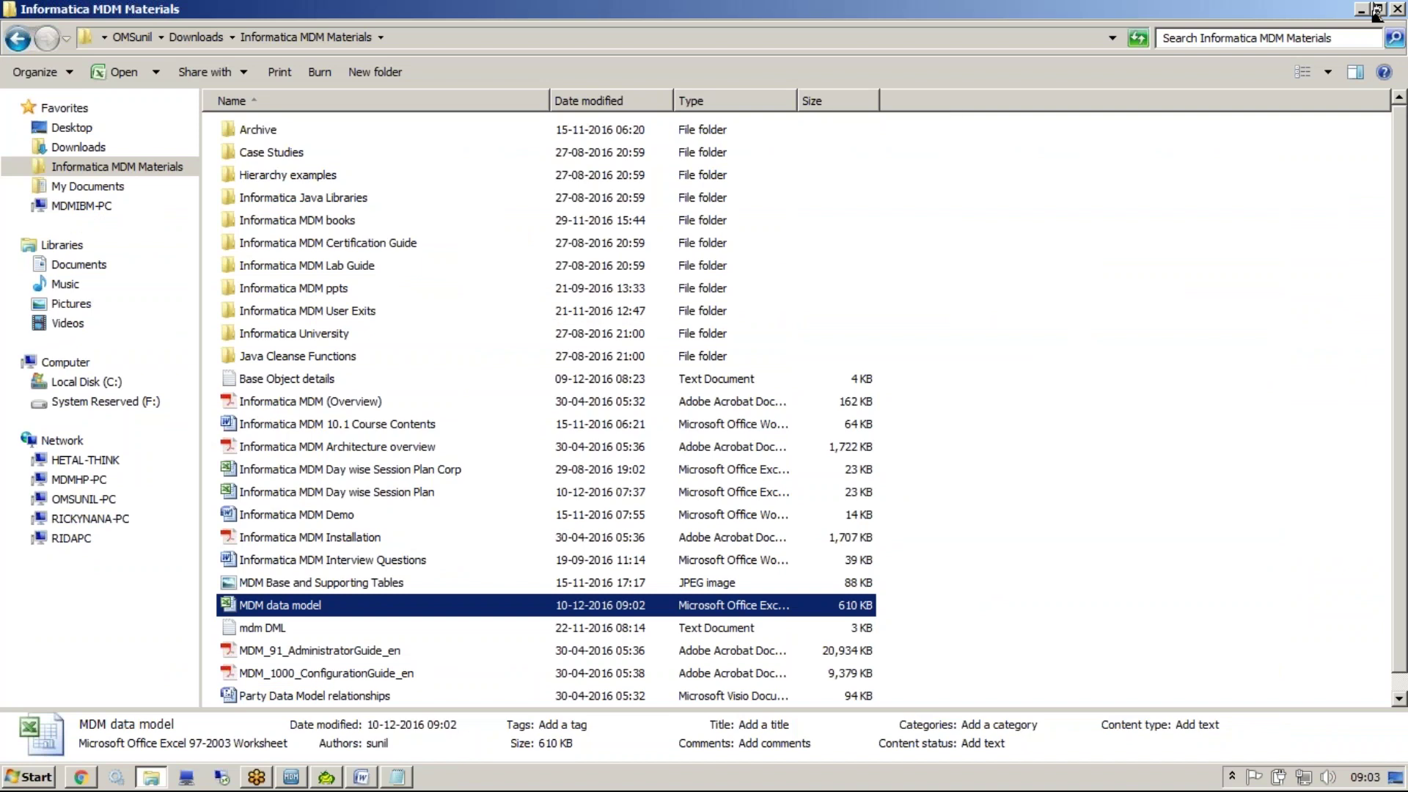
# Return to the Hub Console and move STG_PARTY_CKR further right on the diagram
pyautogui.click(1364, 10)
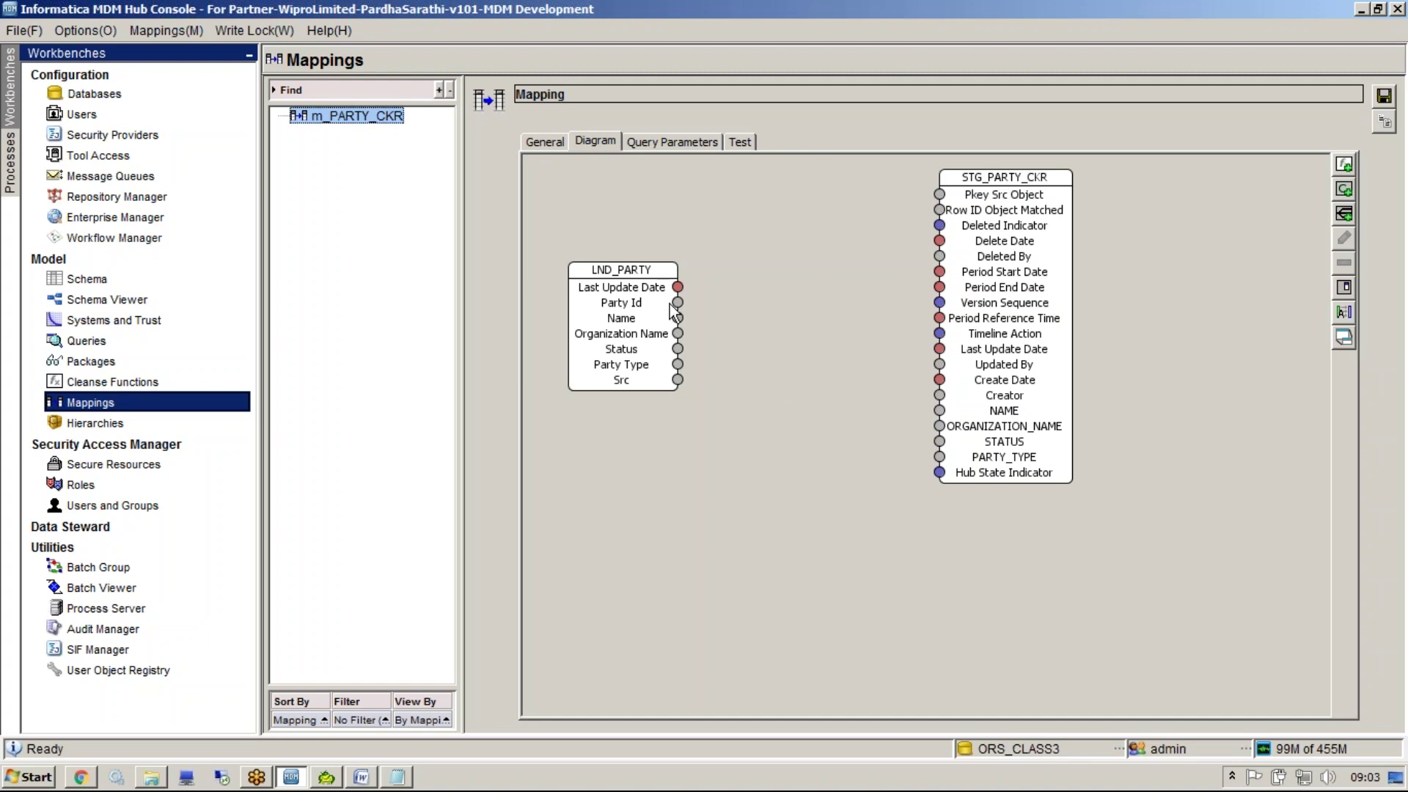
pyautogui.moveTo(678, 316); pyautogui.dragTo(739, 340)
pyautogui.click(940, 410)
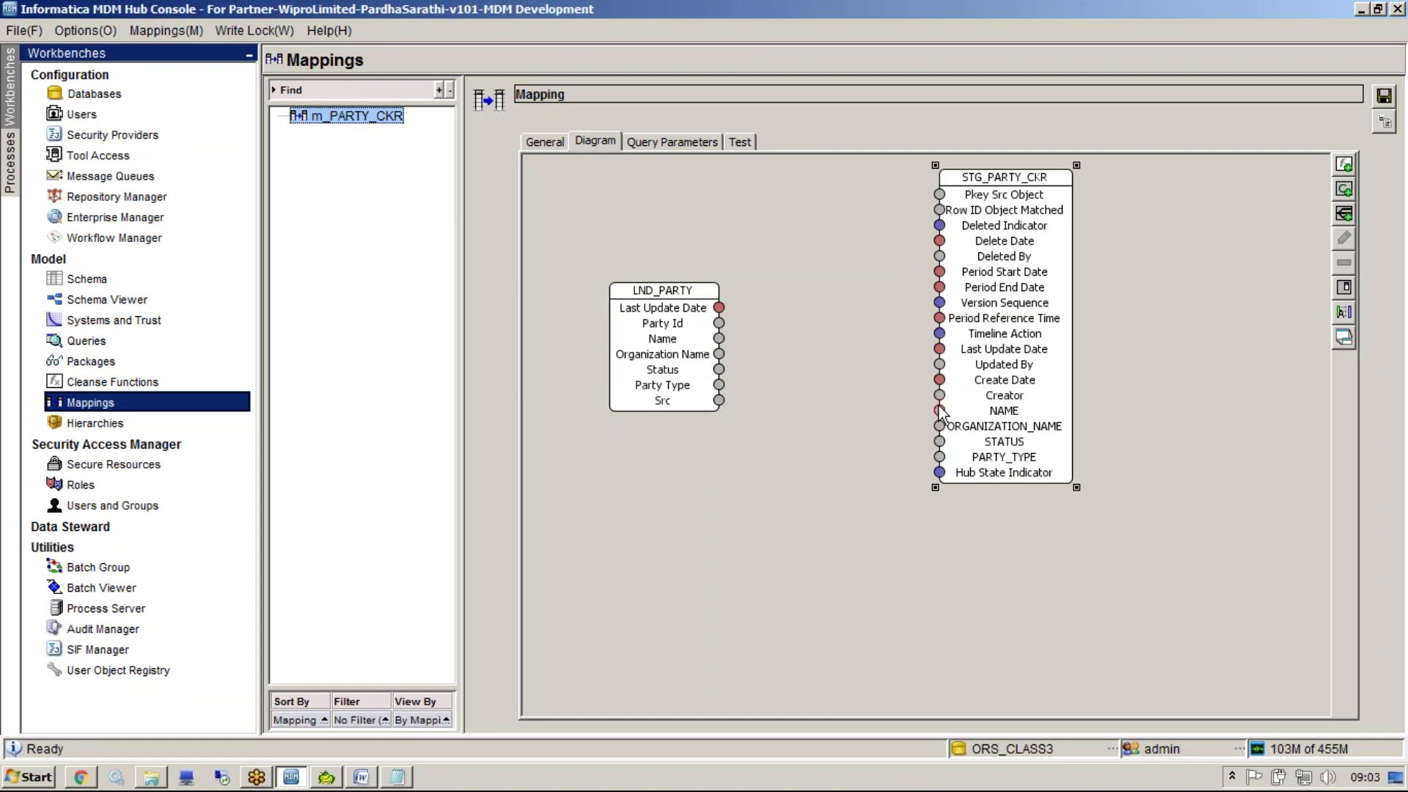
pyautogui.moveTo(939, 410); pyautogui.dragTo(1084, 421)
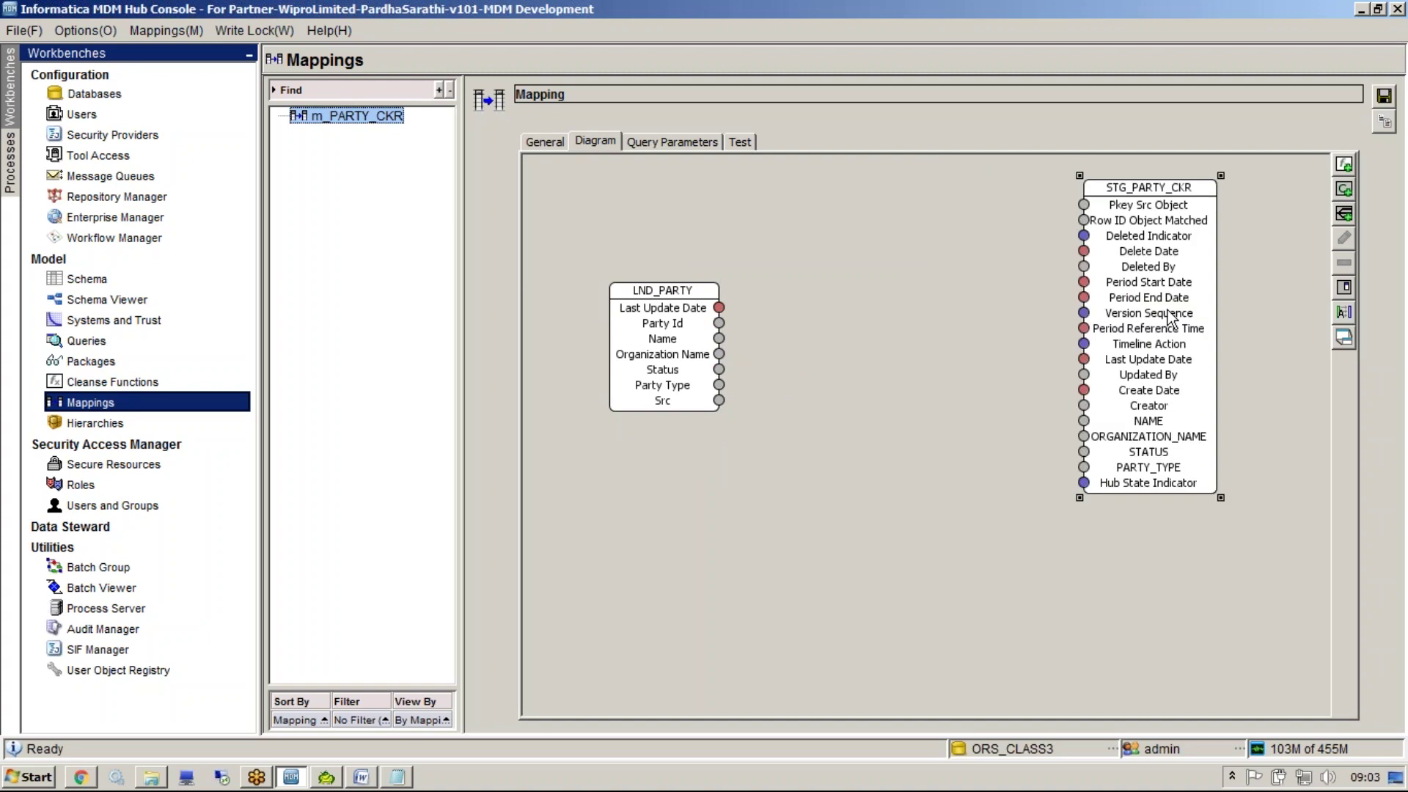
# Browse the cleanse function chooser from the canvas menu and close it without adding anything
pyautogui.rightClick(973, 423)
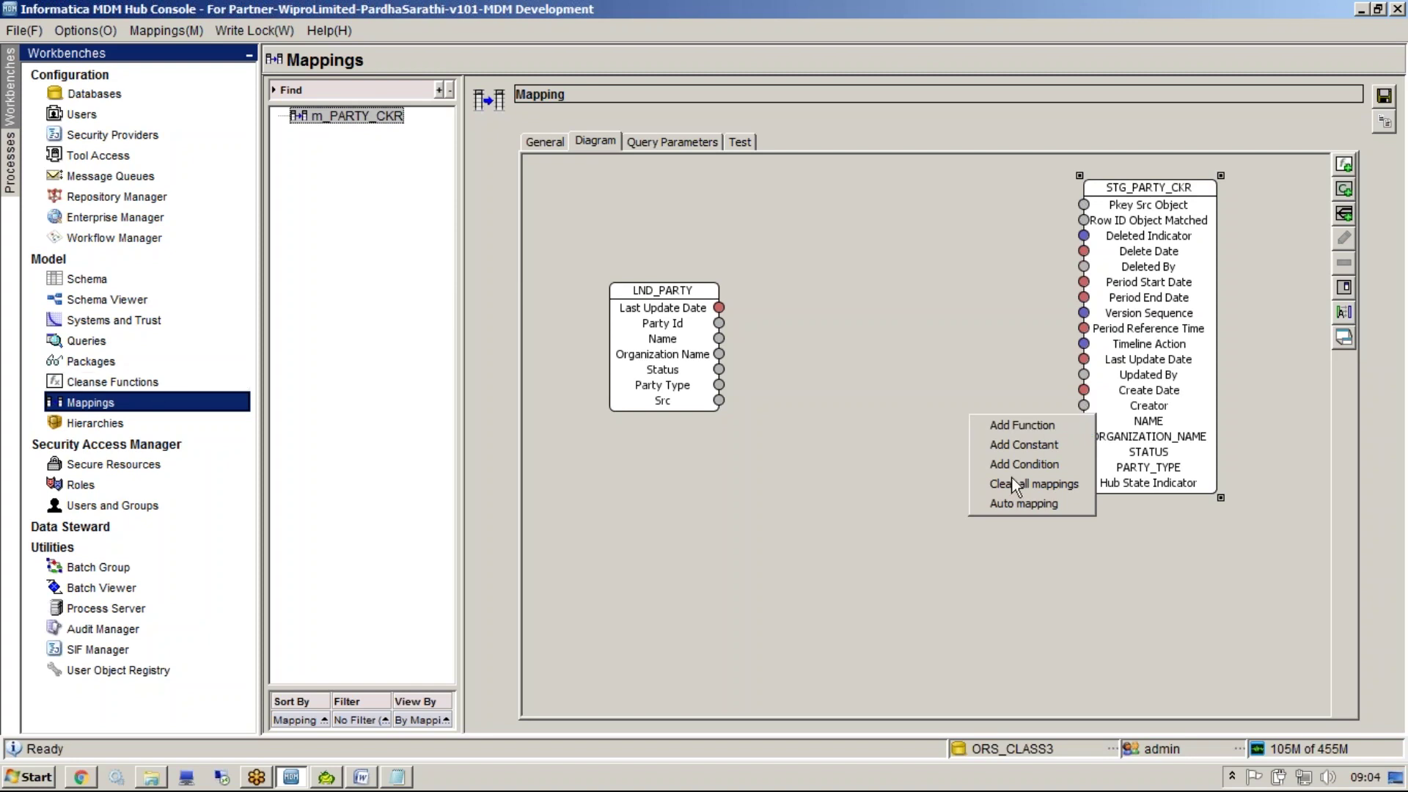
pyautogui.click(996, 430)
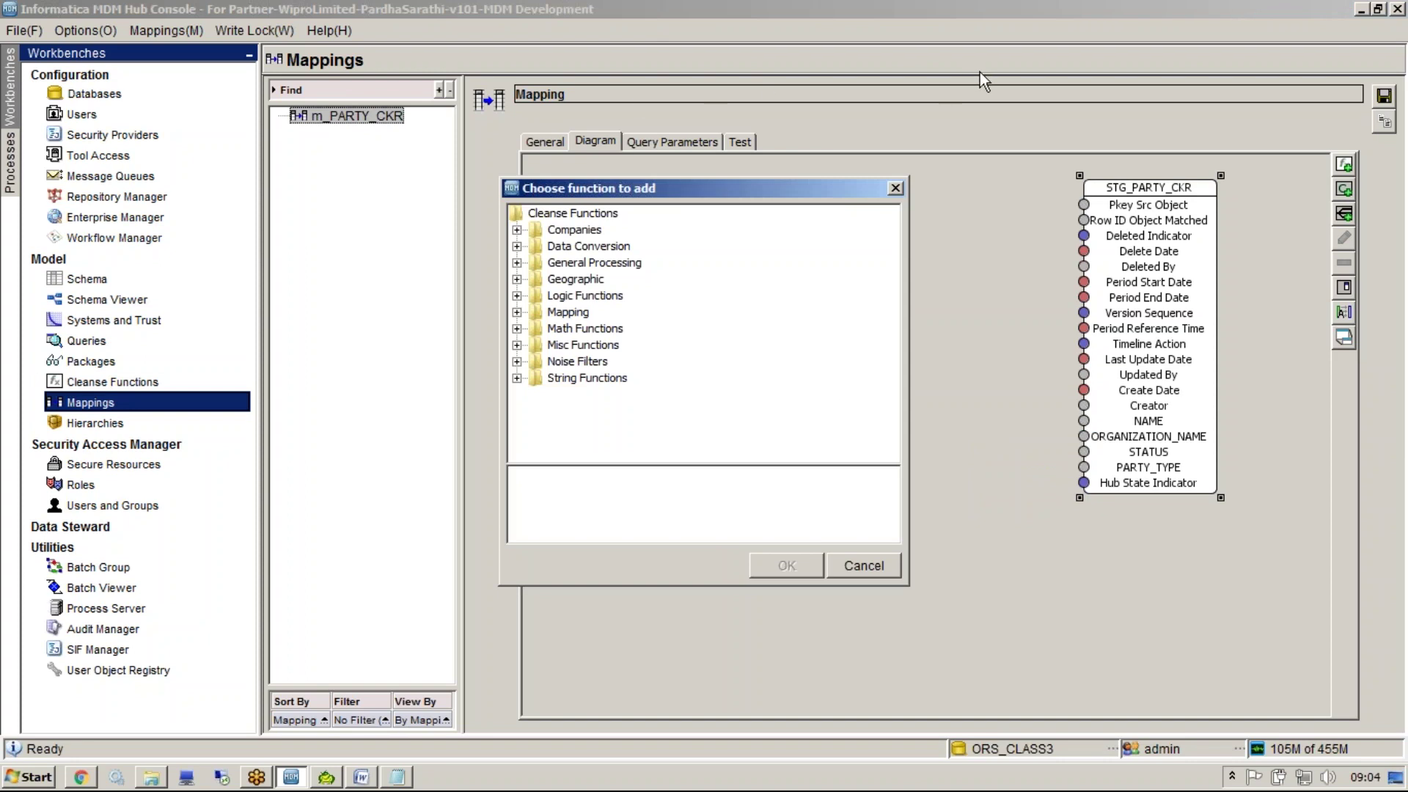
pyautogui.moveTo(518, 217)
pyautogui.mouseDown()
pyautogui.moveTo(471, 185)
pyautogui.moveTo(327, 350)
pyautogui.moveTo(161, 382)
pyautogui.mouseUp()
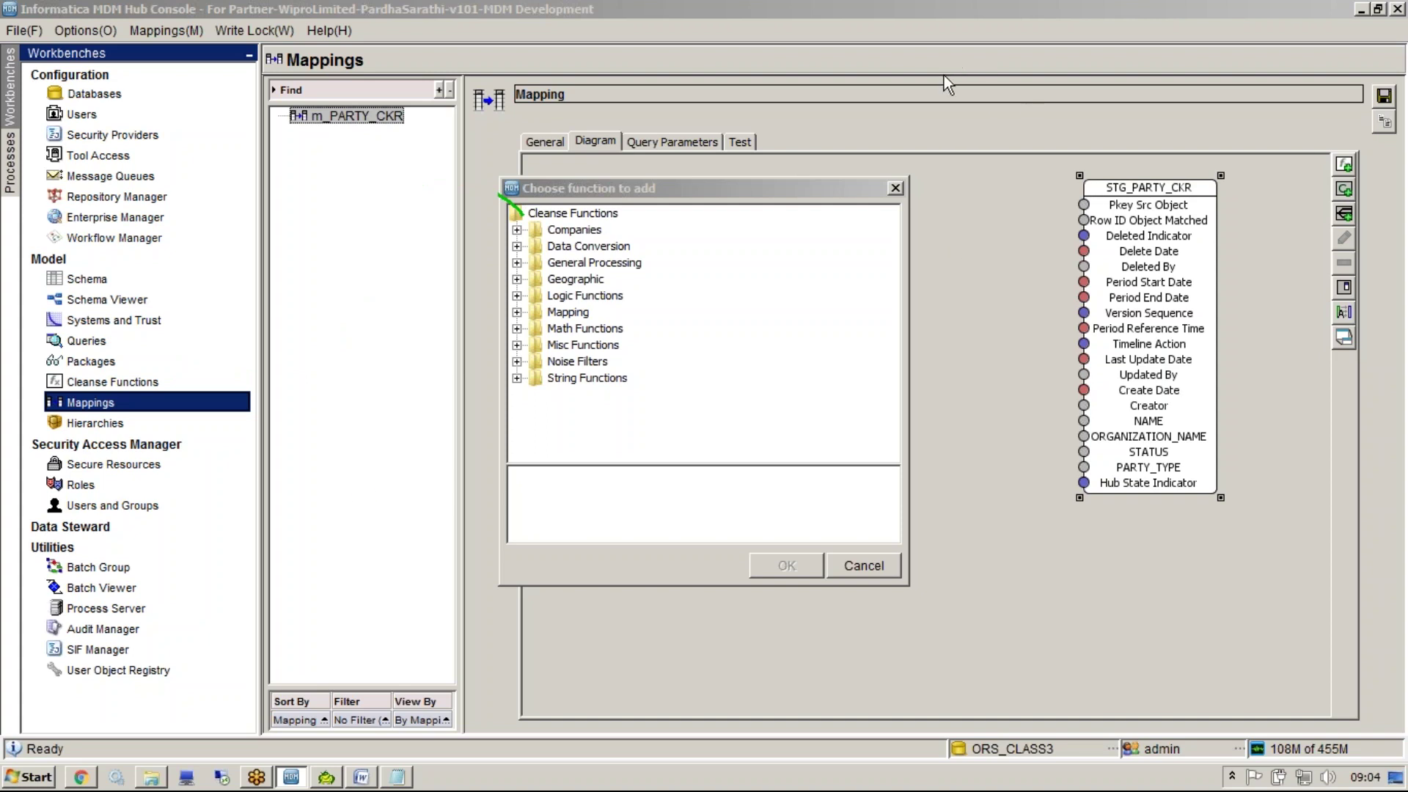
pyautogui.click(895, 189)
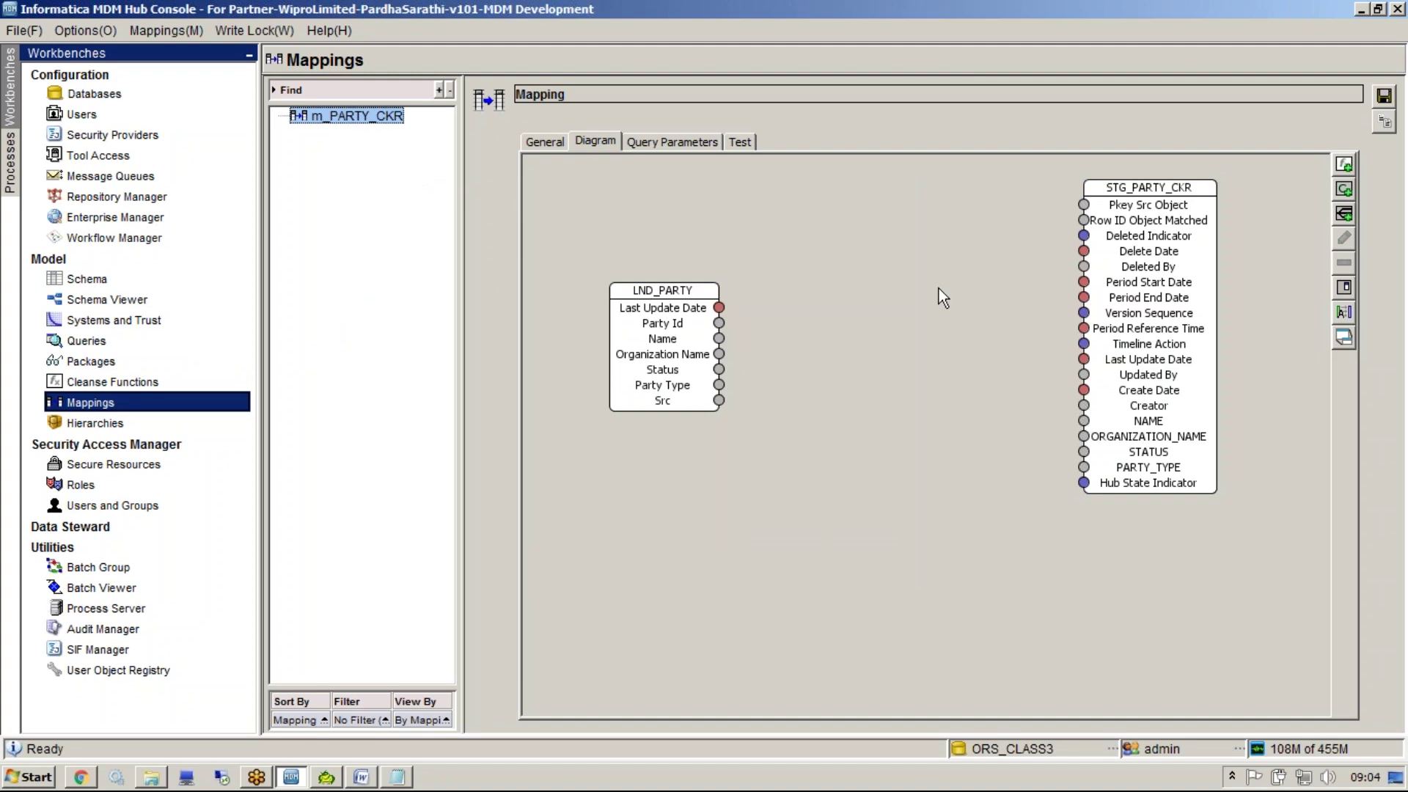
pyautogui.rightClick(905, 372)
# Add the Uppercase string function, wire Name through it into NAME, and save the mapping
pyautogui.click(928, 381)
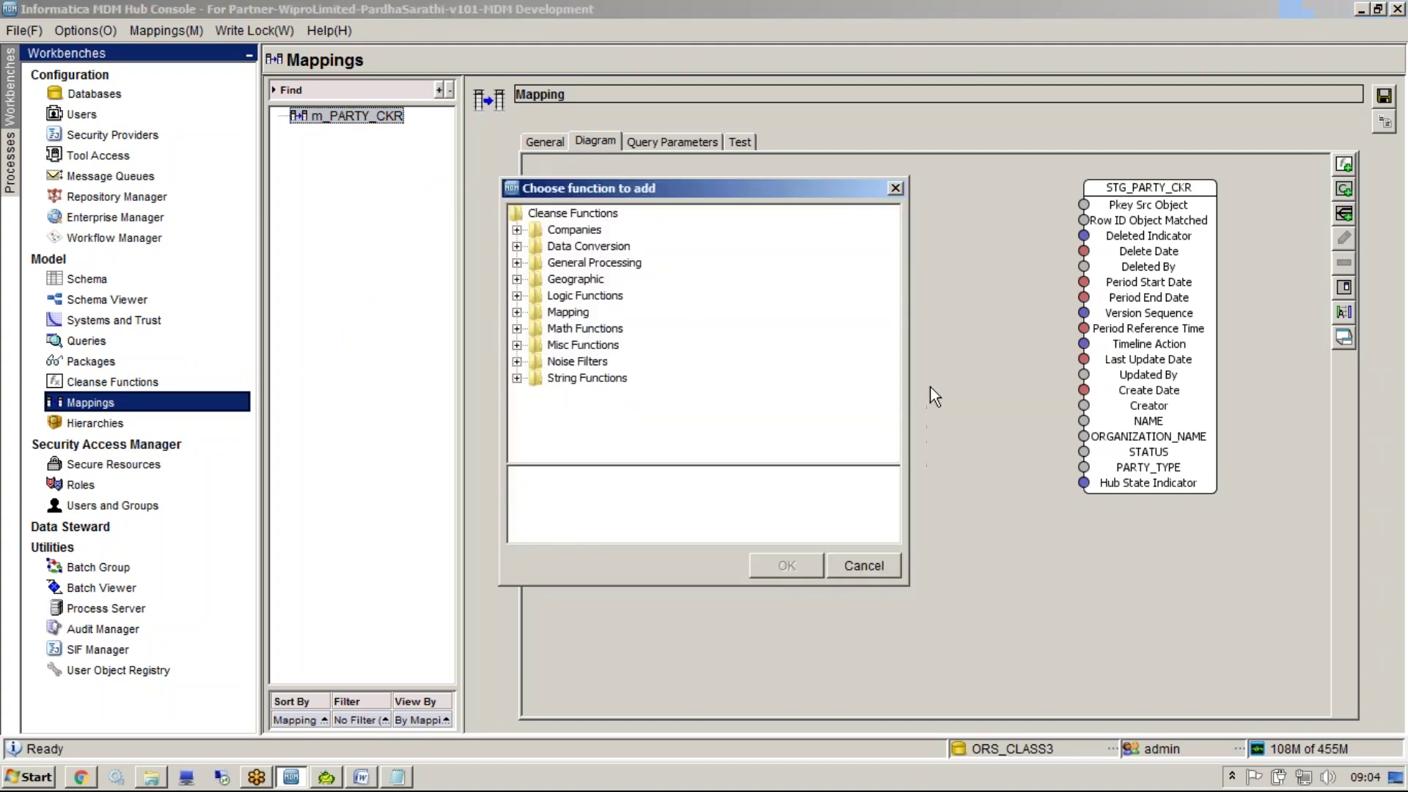
pyautogui.doubleClick(587, 378)
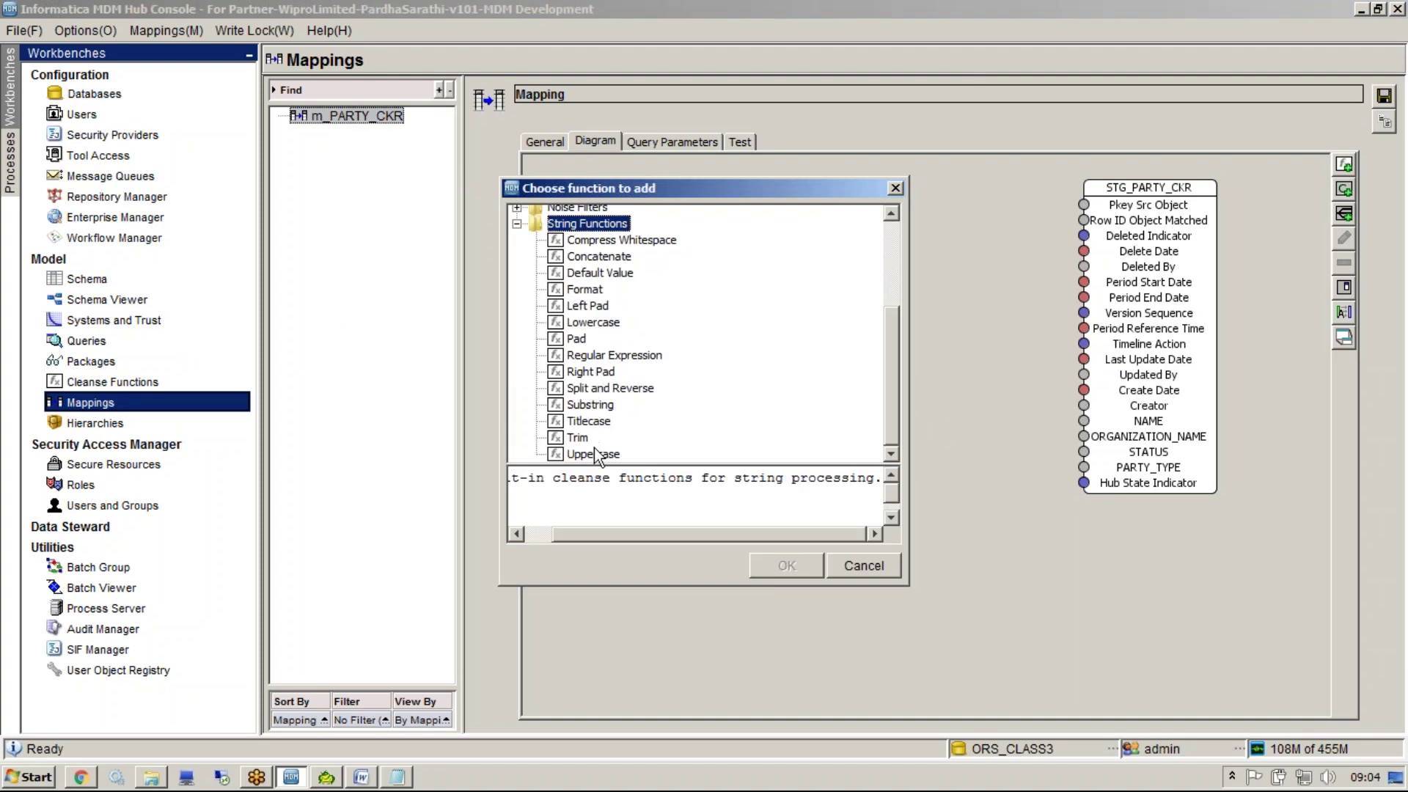
pyautogui.click(594, 453)
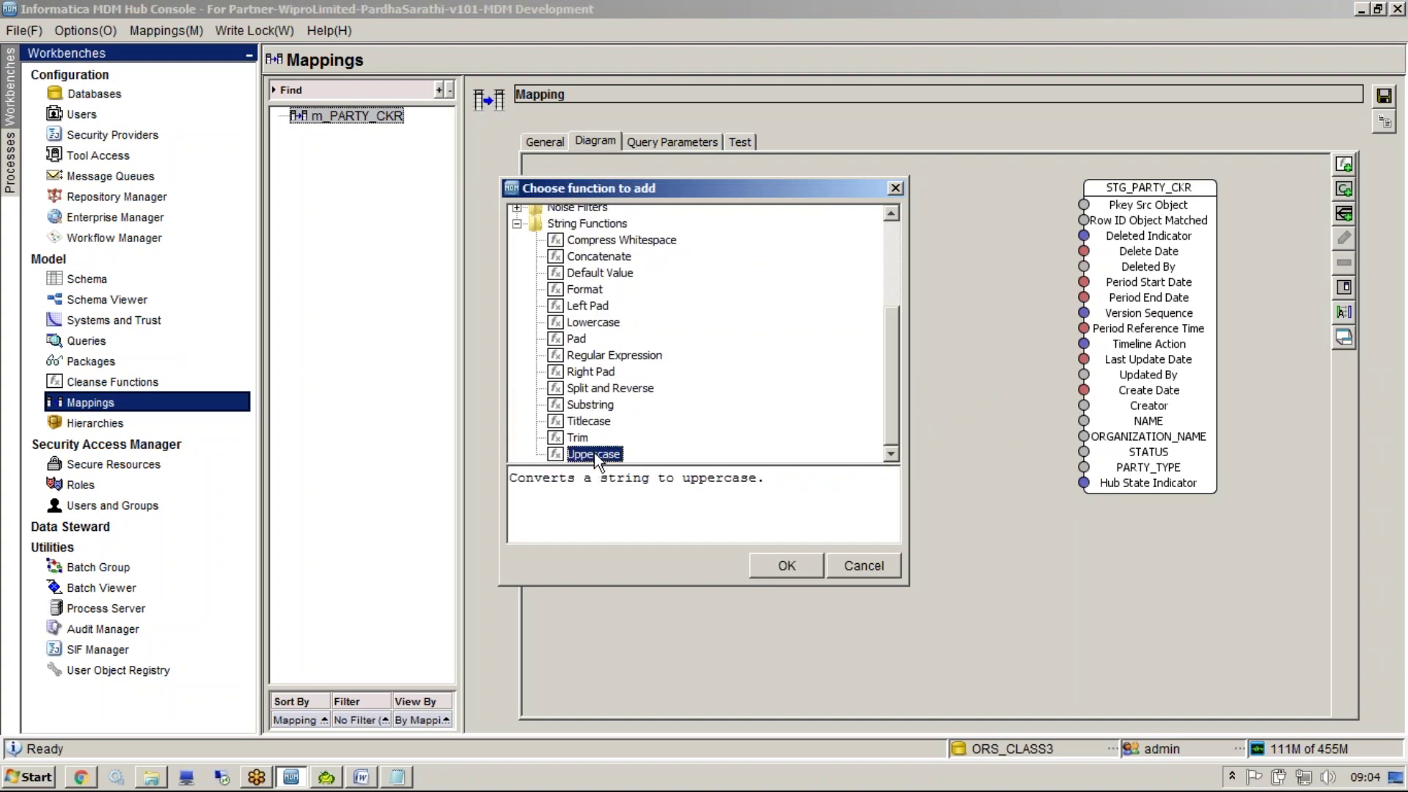
pyautogui.click(763, 566)
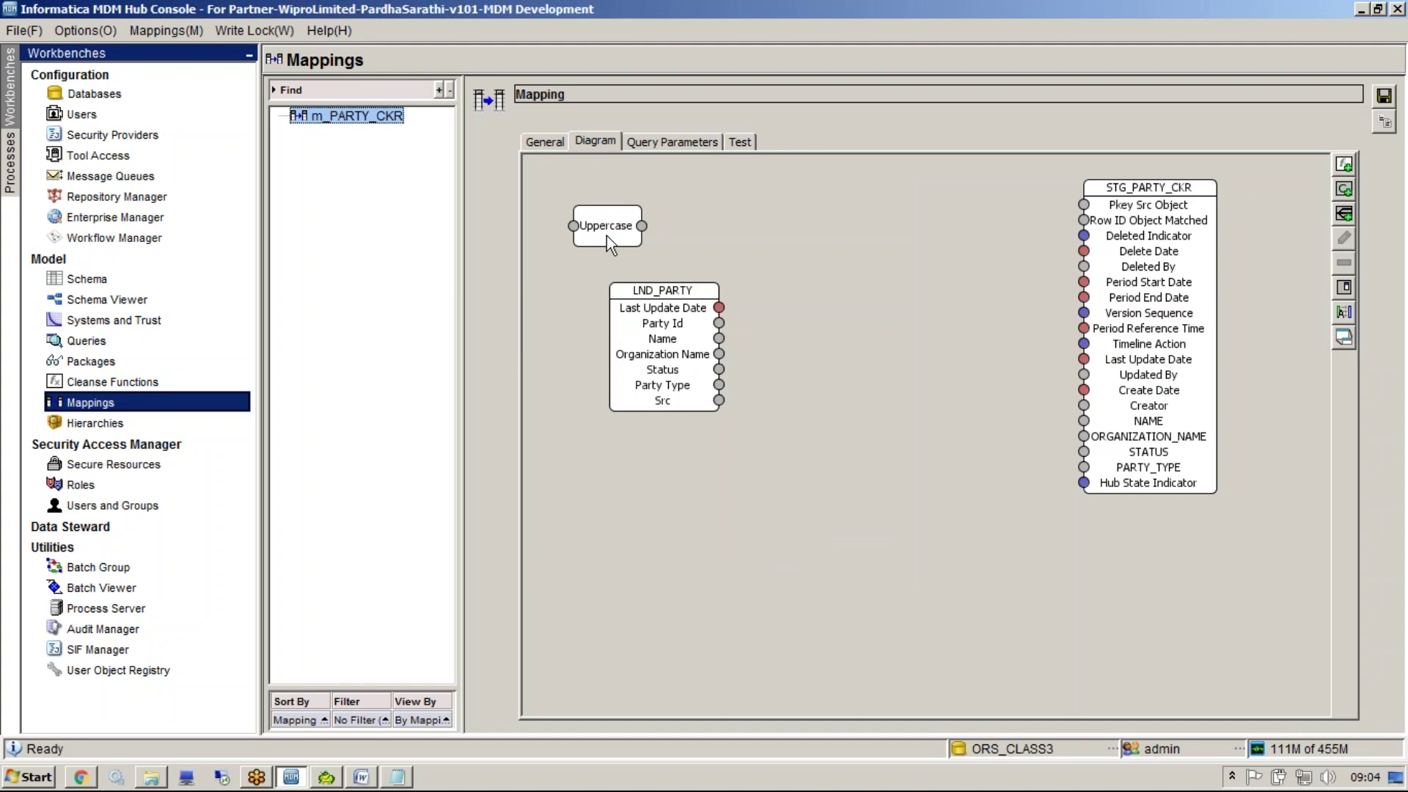
pyautogui.moveTo(606, 235); pyautogui.dragTo(852, 336)
pyautogui.moveTo(719, 338)
pyautogui.mouseDown()
pyautogui.moveTo(815, 324)
pyautogui.moveTo(980, 341)
pyautogui.moveTo(941, 381)
pyautogui.moveTo(864, 403)
pyautogui.moveTo(1005, 366)
pyautogui.moveTo(1089, 425)
pyautogui.mouseUp()
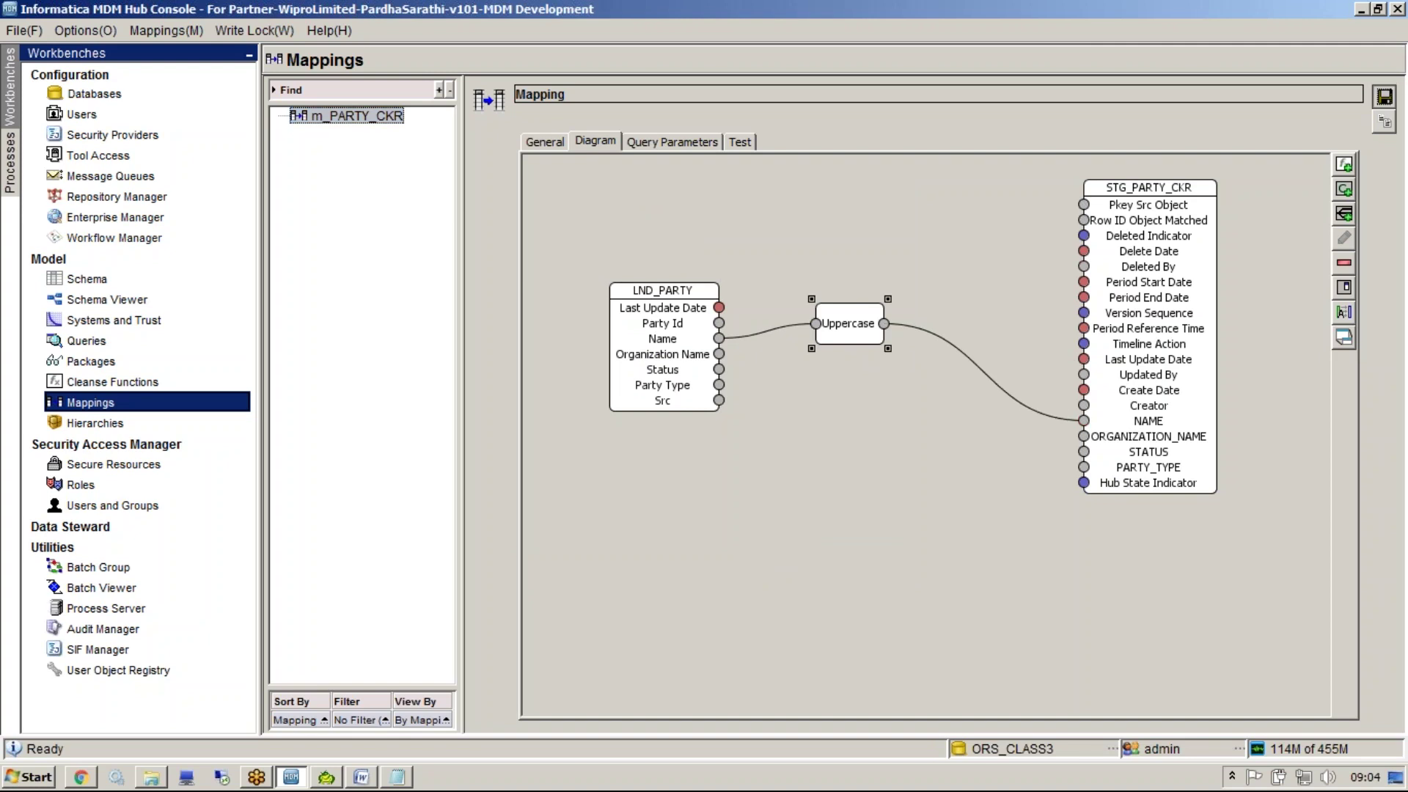
pyautogui.click(1384, 96)
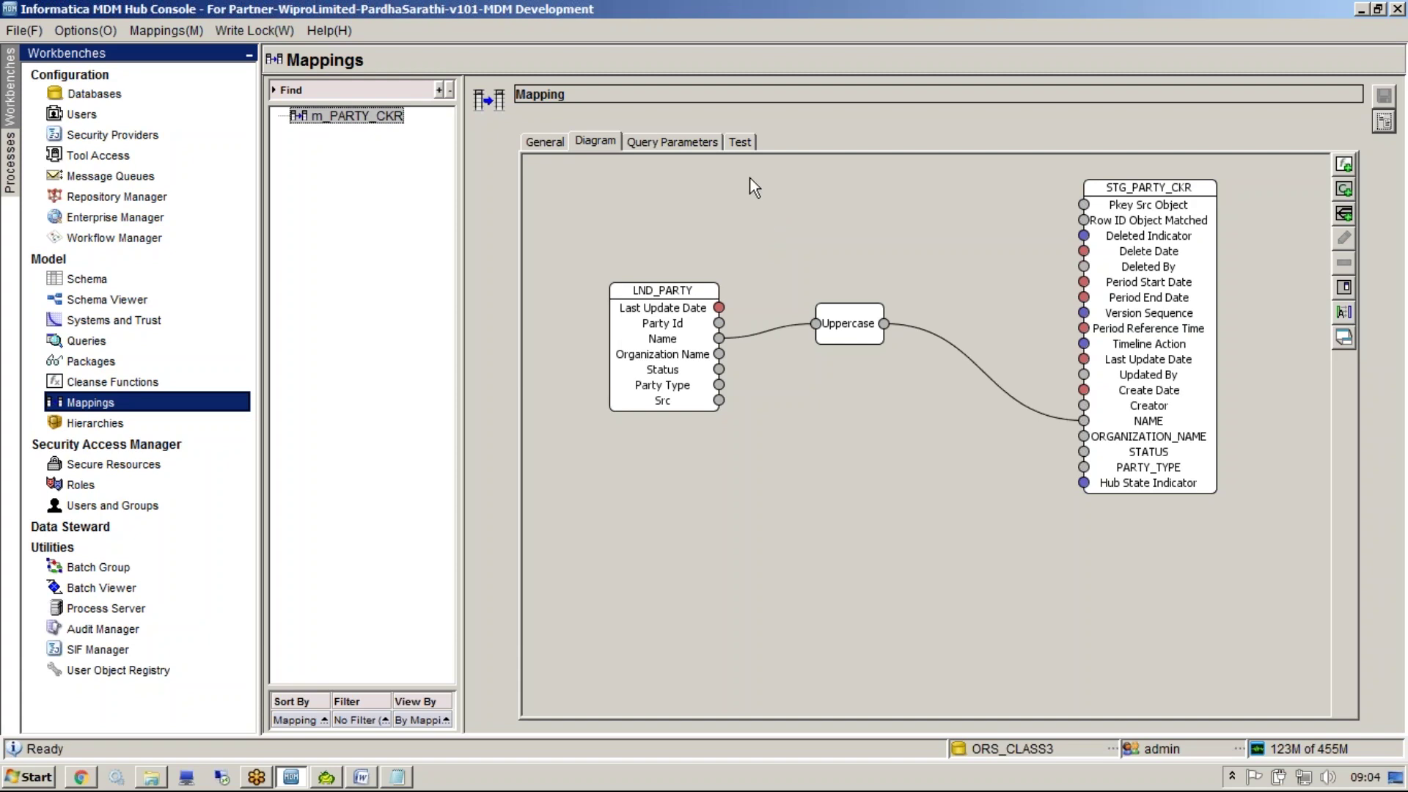
pyautogui.click(741, 144)
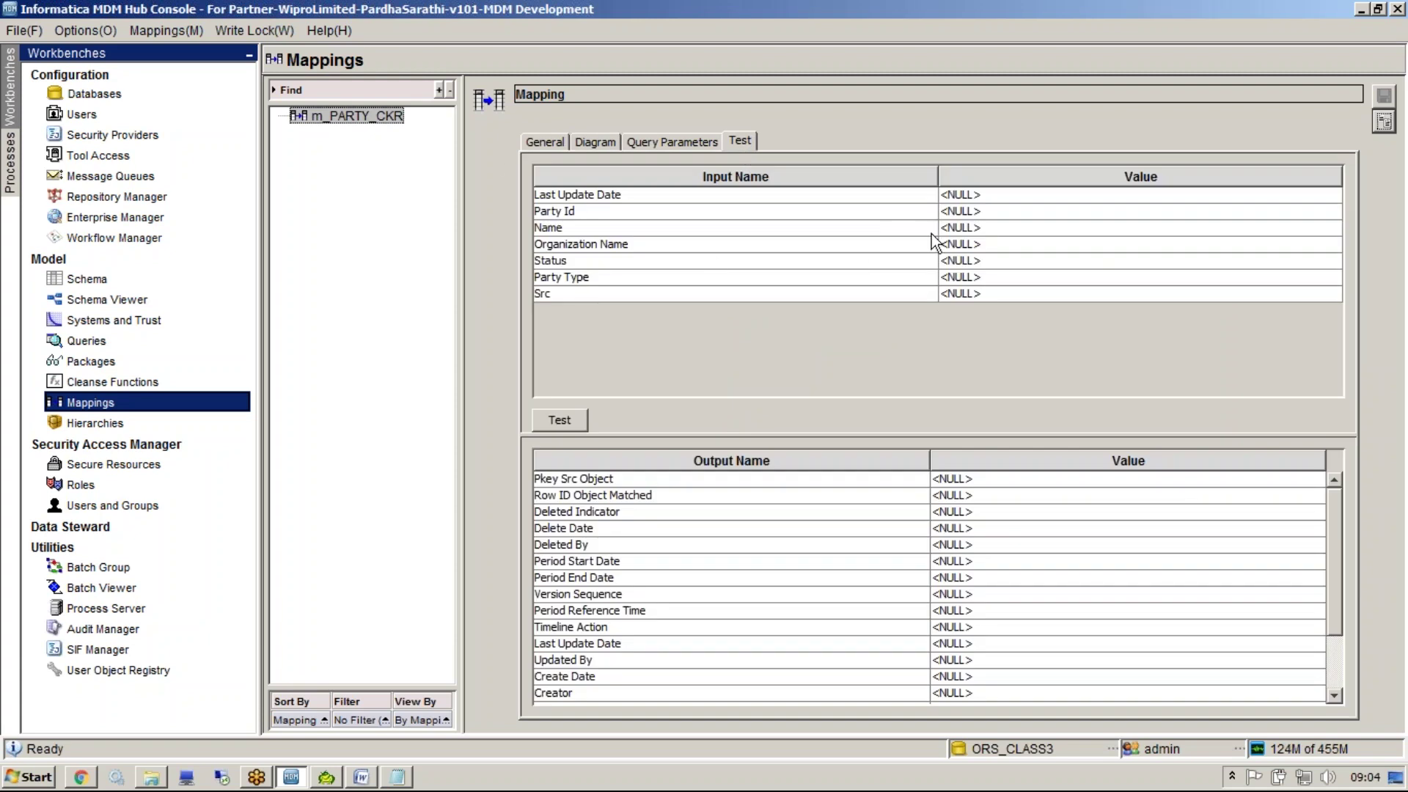
# Test the mapping with a sample Name value and review the offline cleanse server exception
pyautogui.doubleClick(951, 231)
pyautogui.write('sunill')
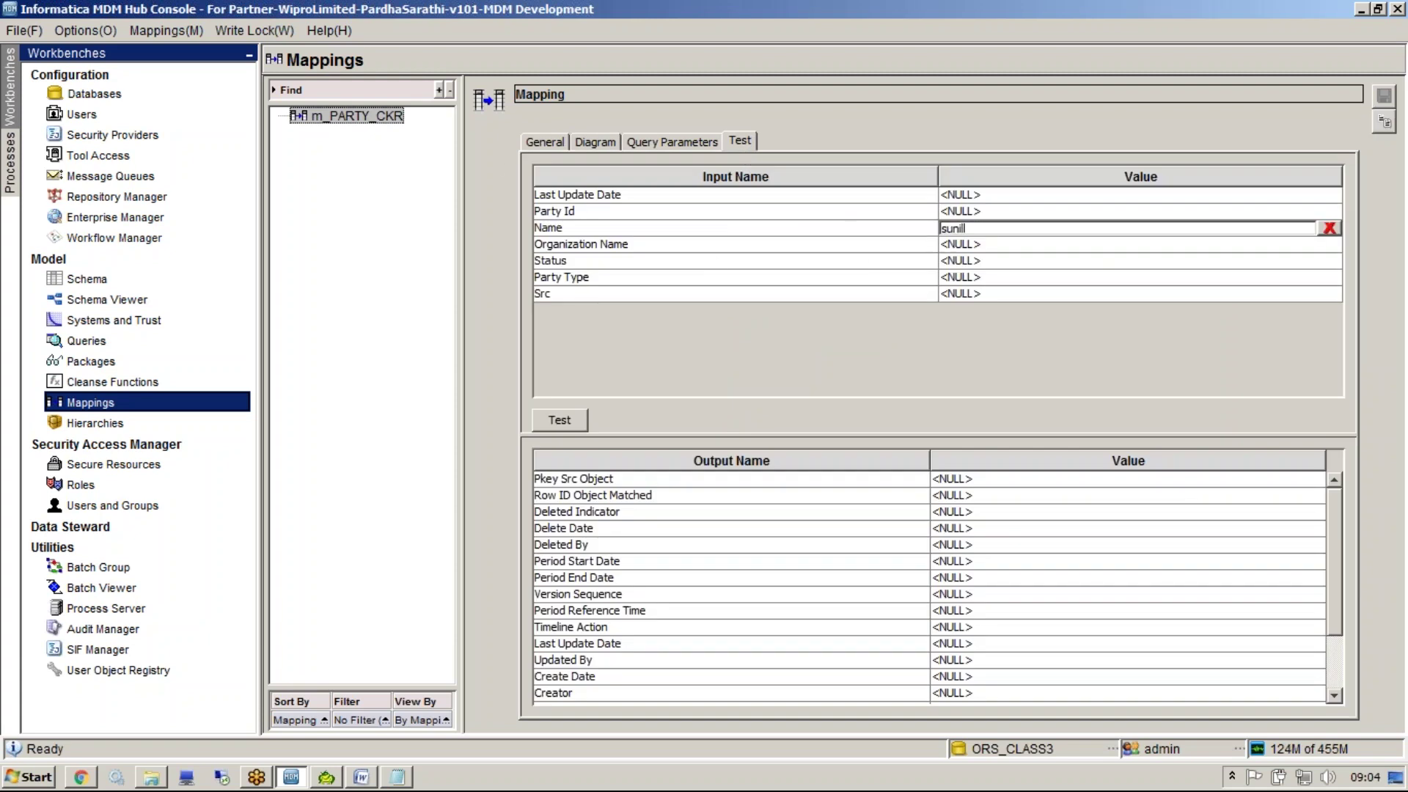
pyautogui.click(587, 421)
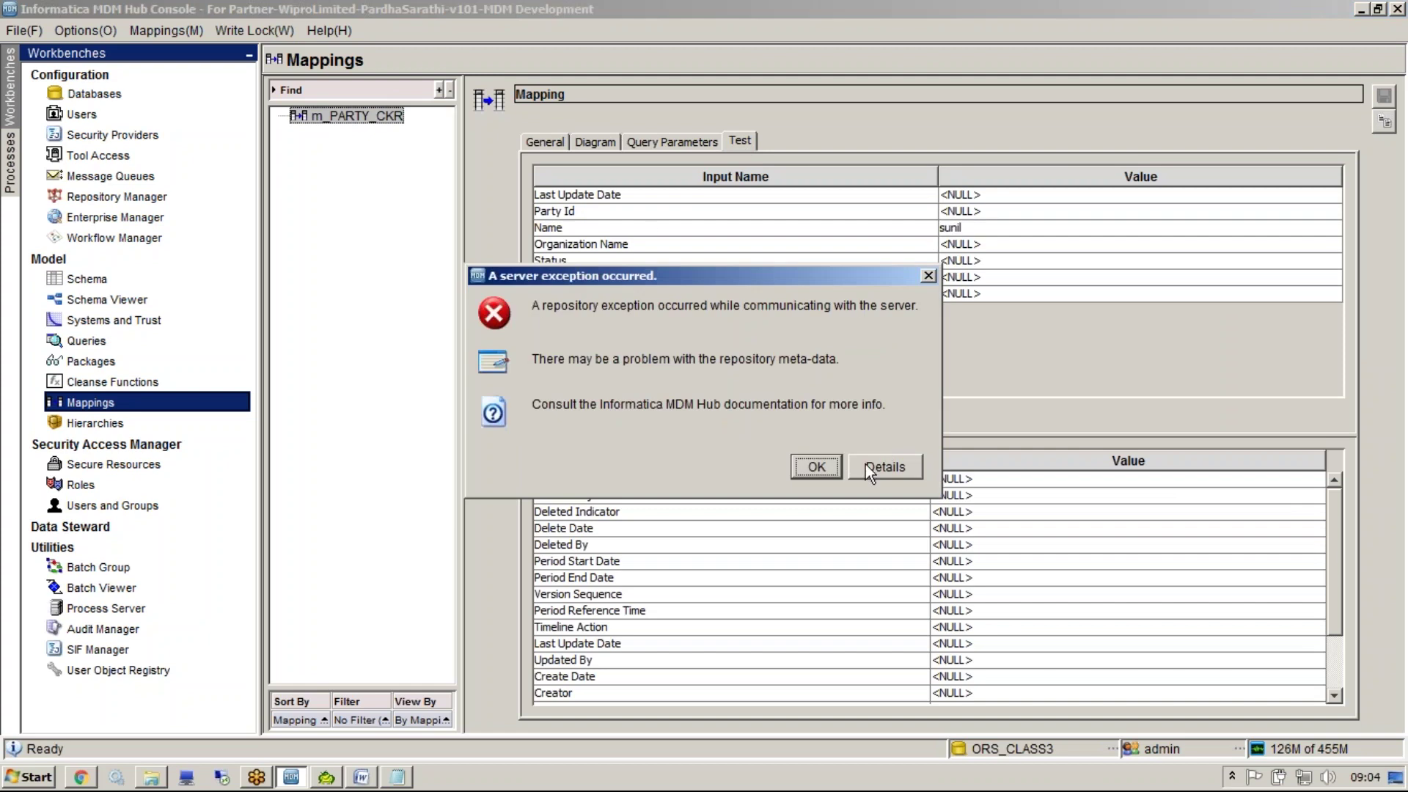
pyautogui.click(867, 466)
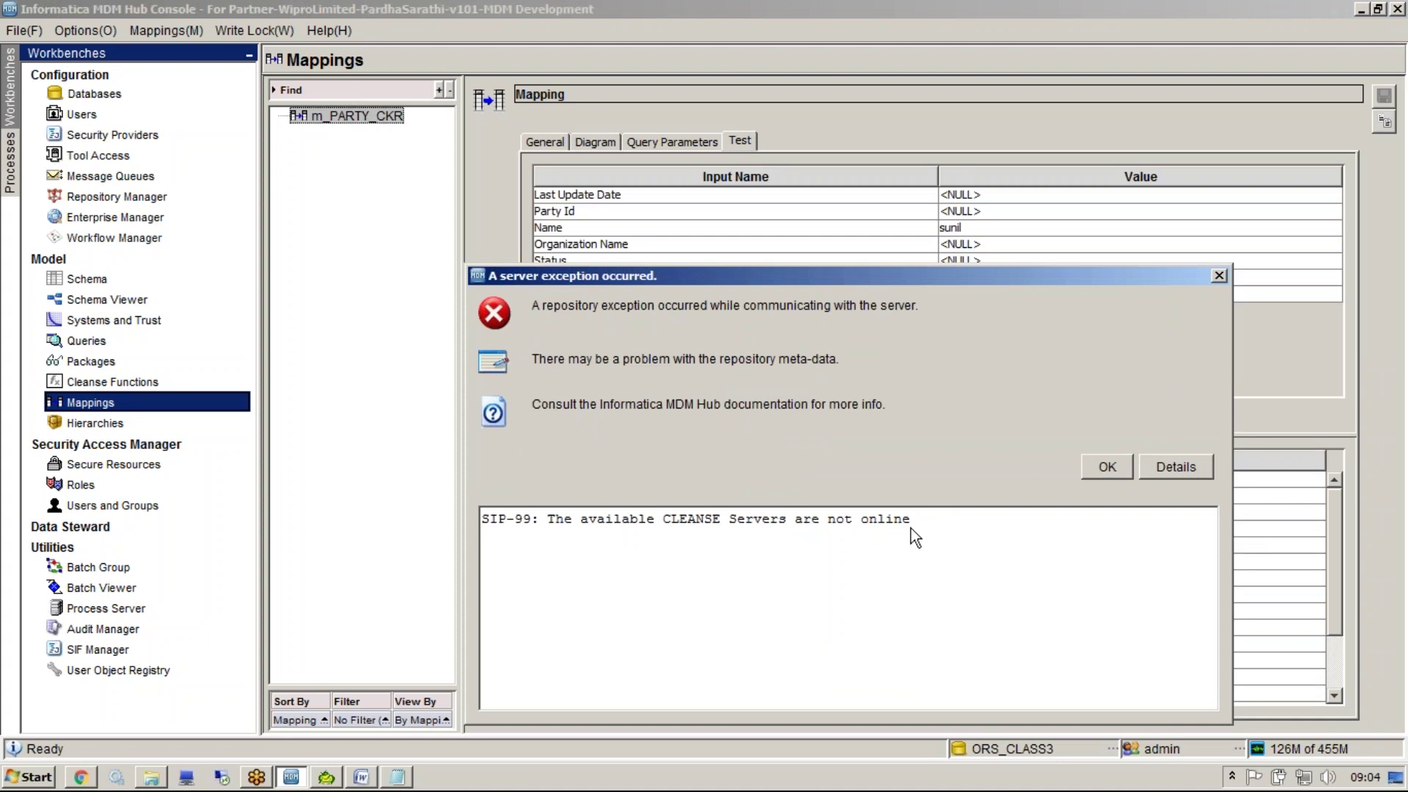
pyautogui.click(1095, 467)
# Add a process server with Server set to localhost in Process Server settings
pyautogui.click(157, 610)
pyautogui.click(1384, 136)
pyautogui.write('localhost')
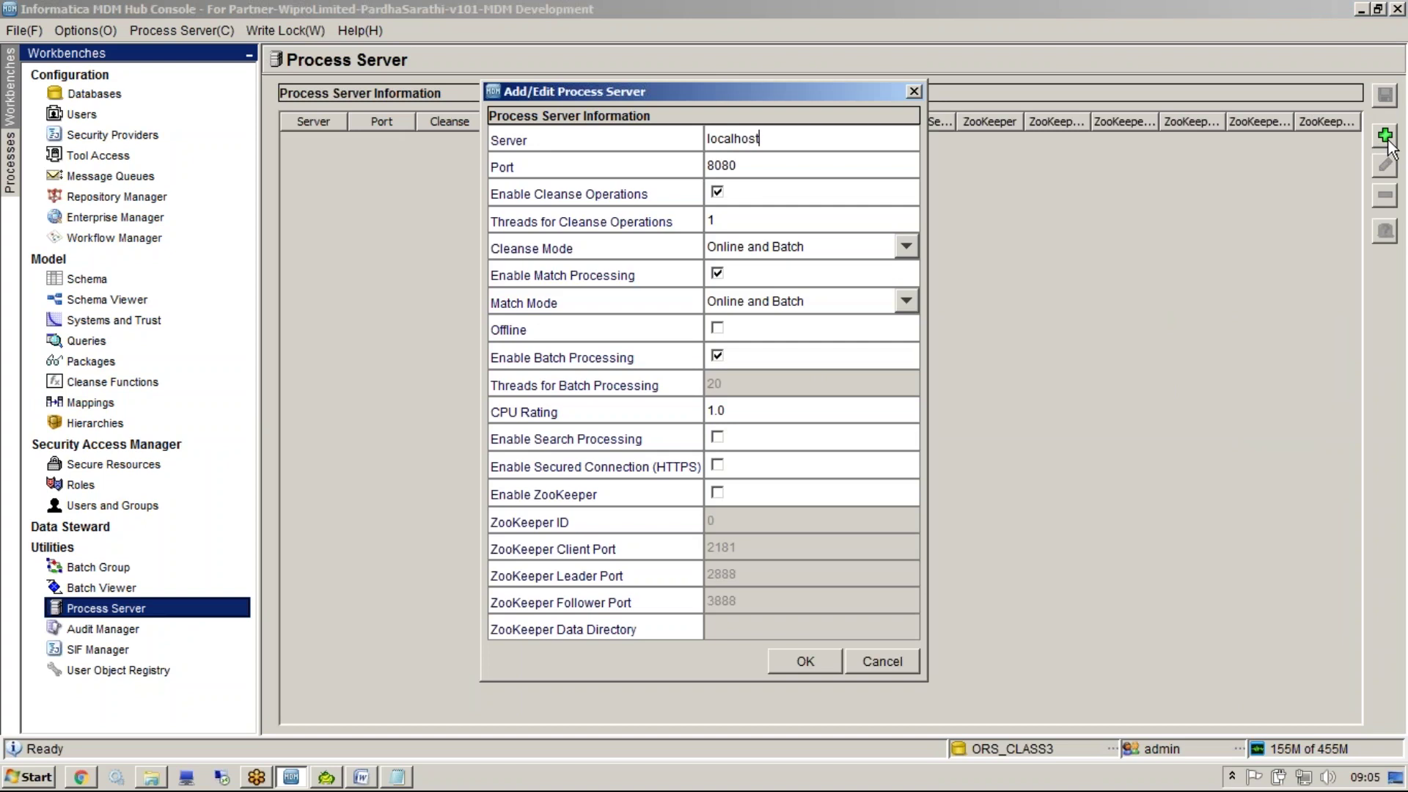
pyautogui.click(831, 664)
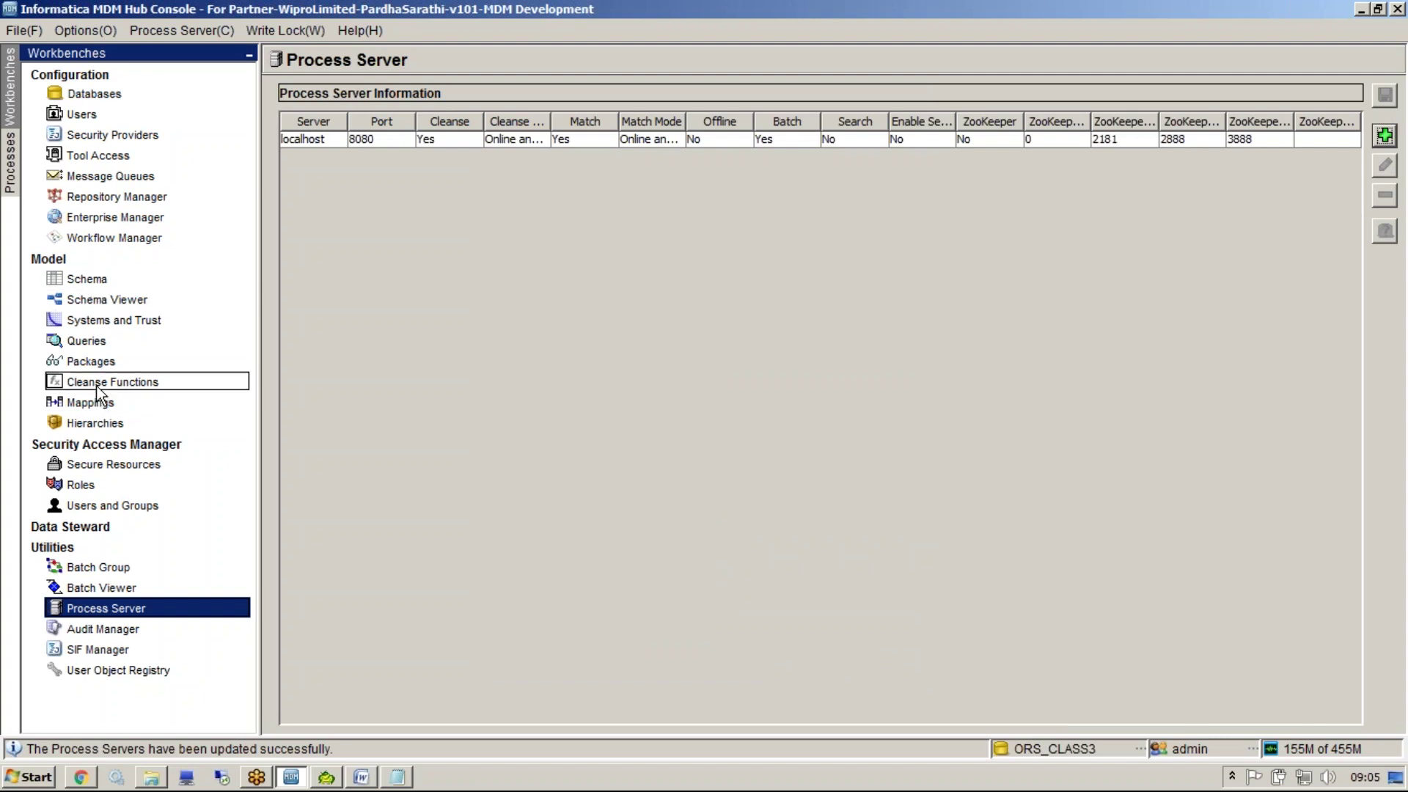
pyautogui.click(100, 405)
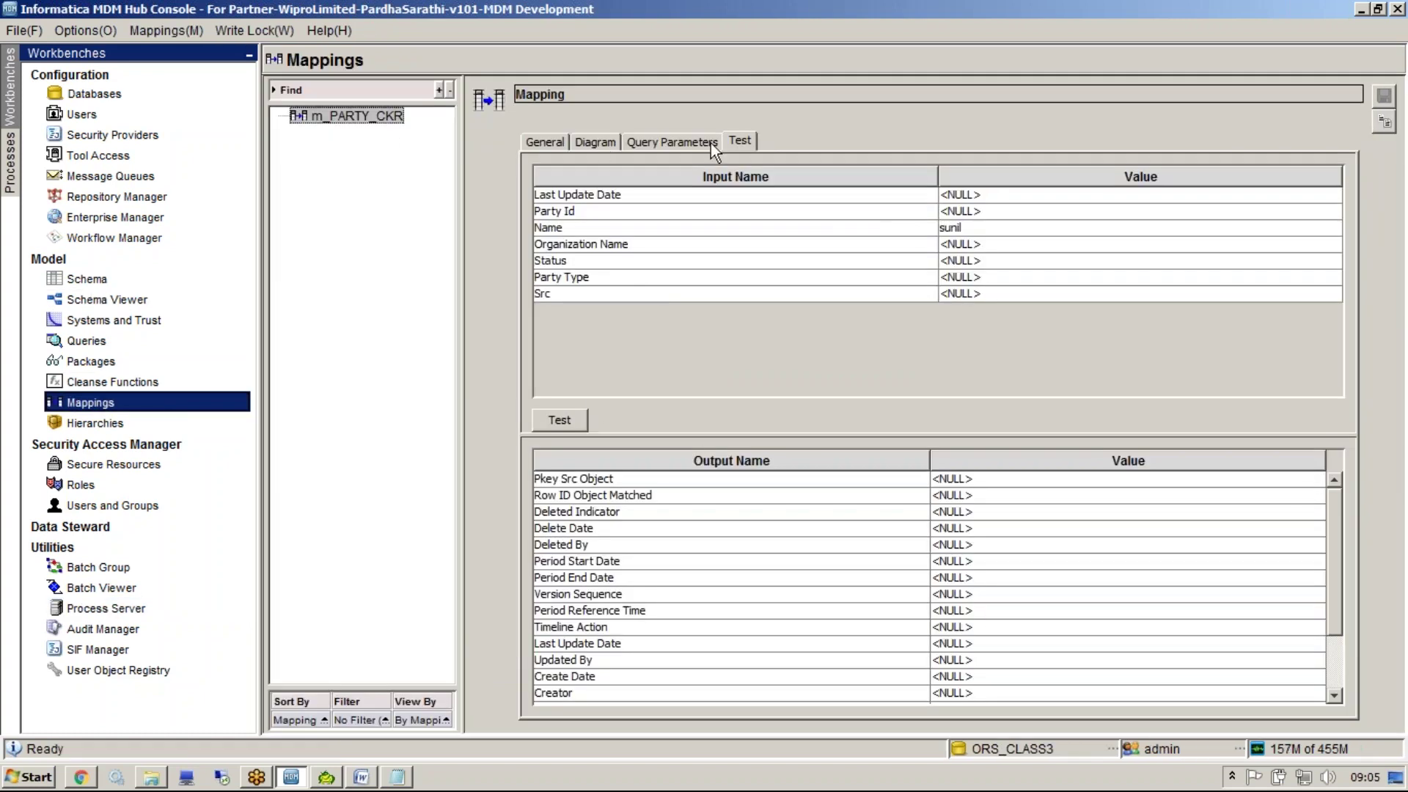
# Verify the test outputs NAME in uppercase, correct the test name input, and return to the diagram's Uppercase node
pyautogui.moveTo(1335, 578); pyautogui.dragTo(1282, 644)
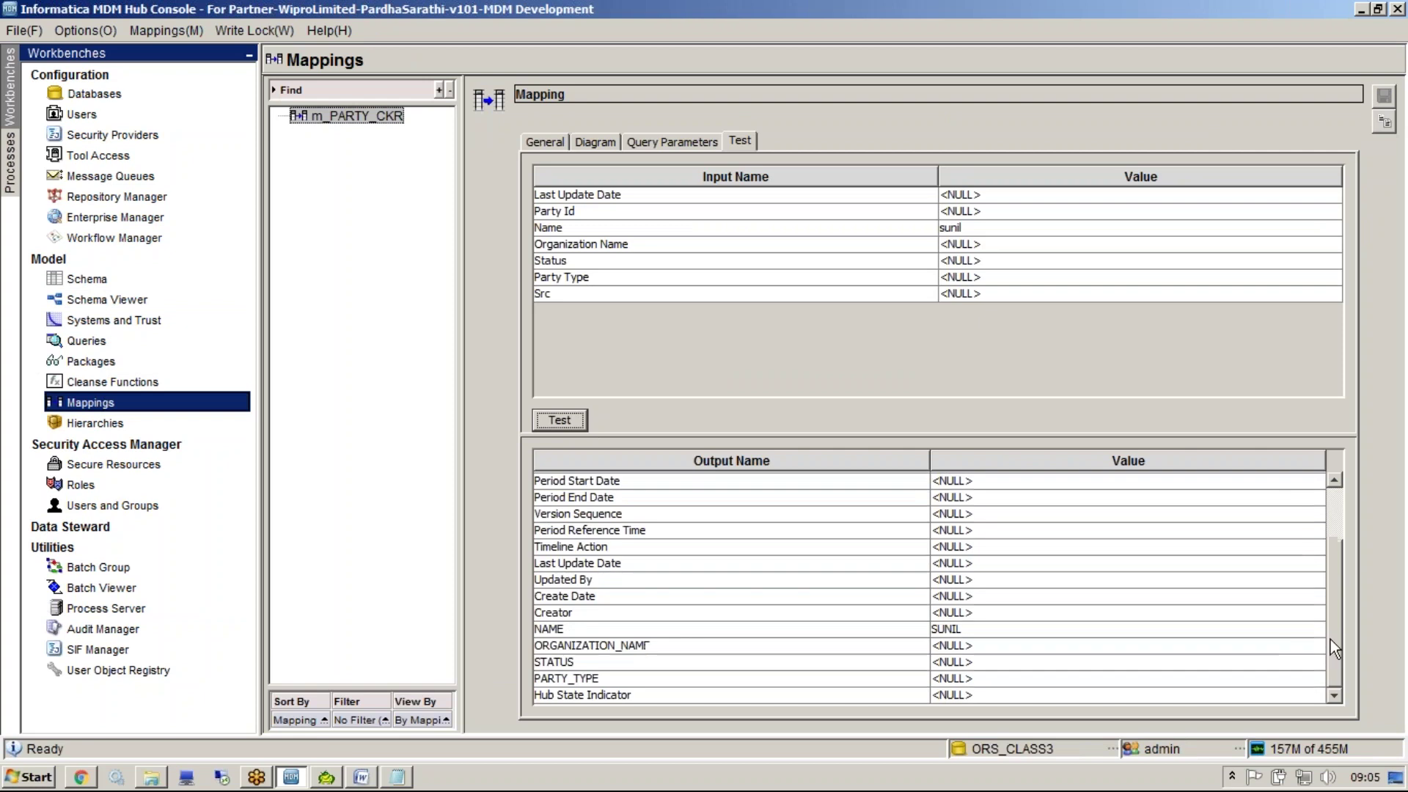
pyautogui.click(962, 636)
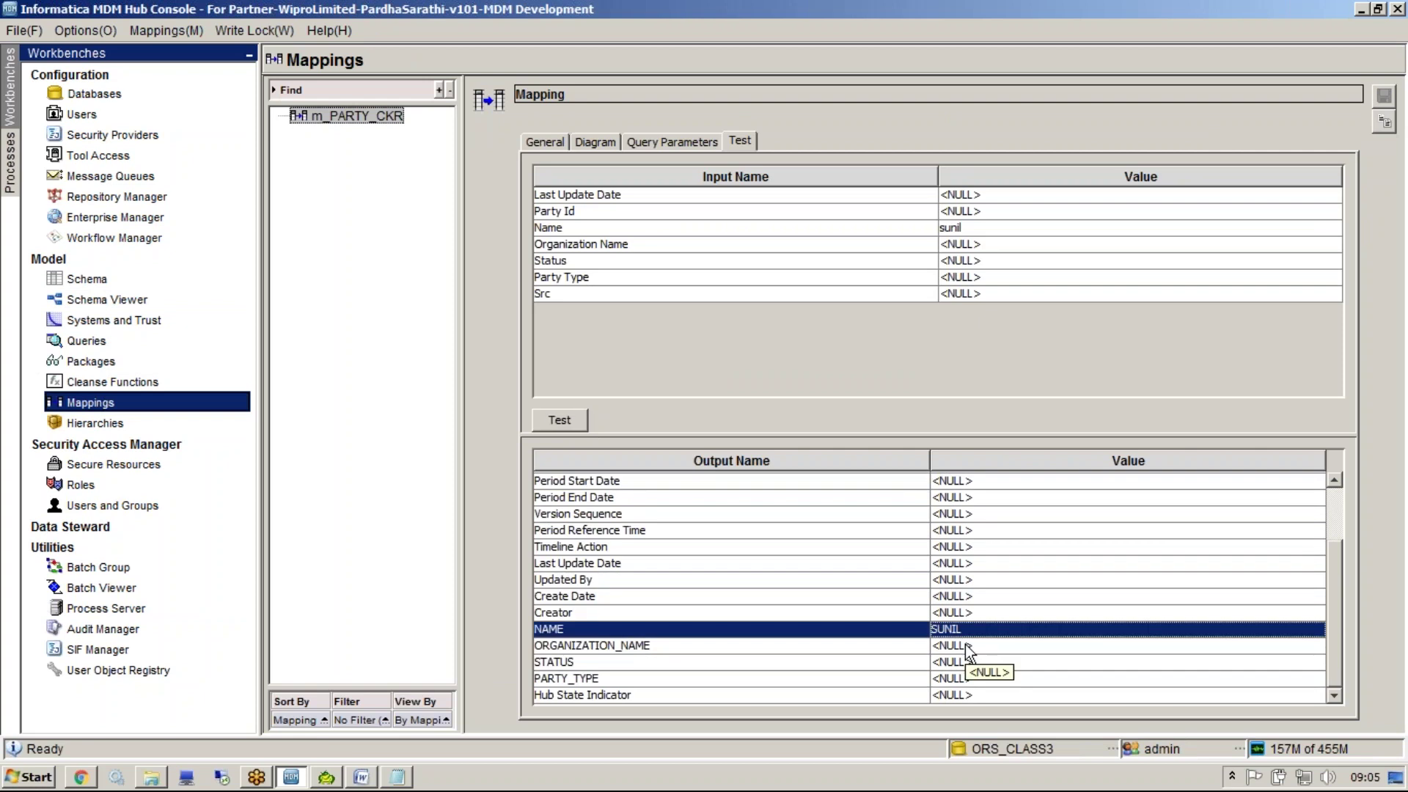
pyautogui.click(903, 229)
pyautogui.write('l')
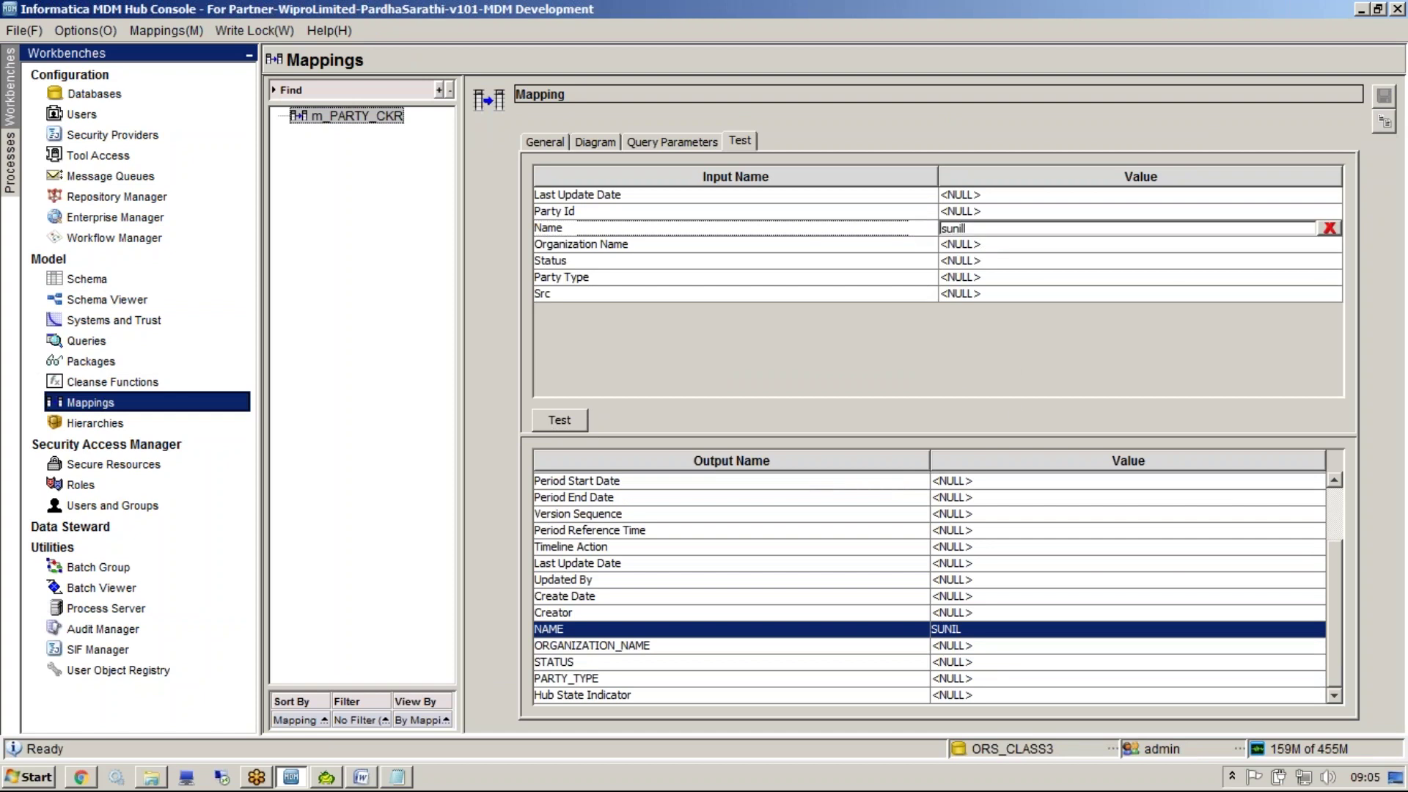
pyautogui.press('BackSpace')
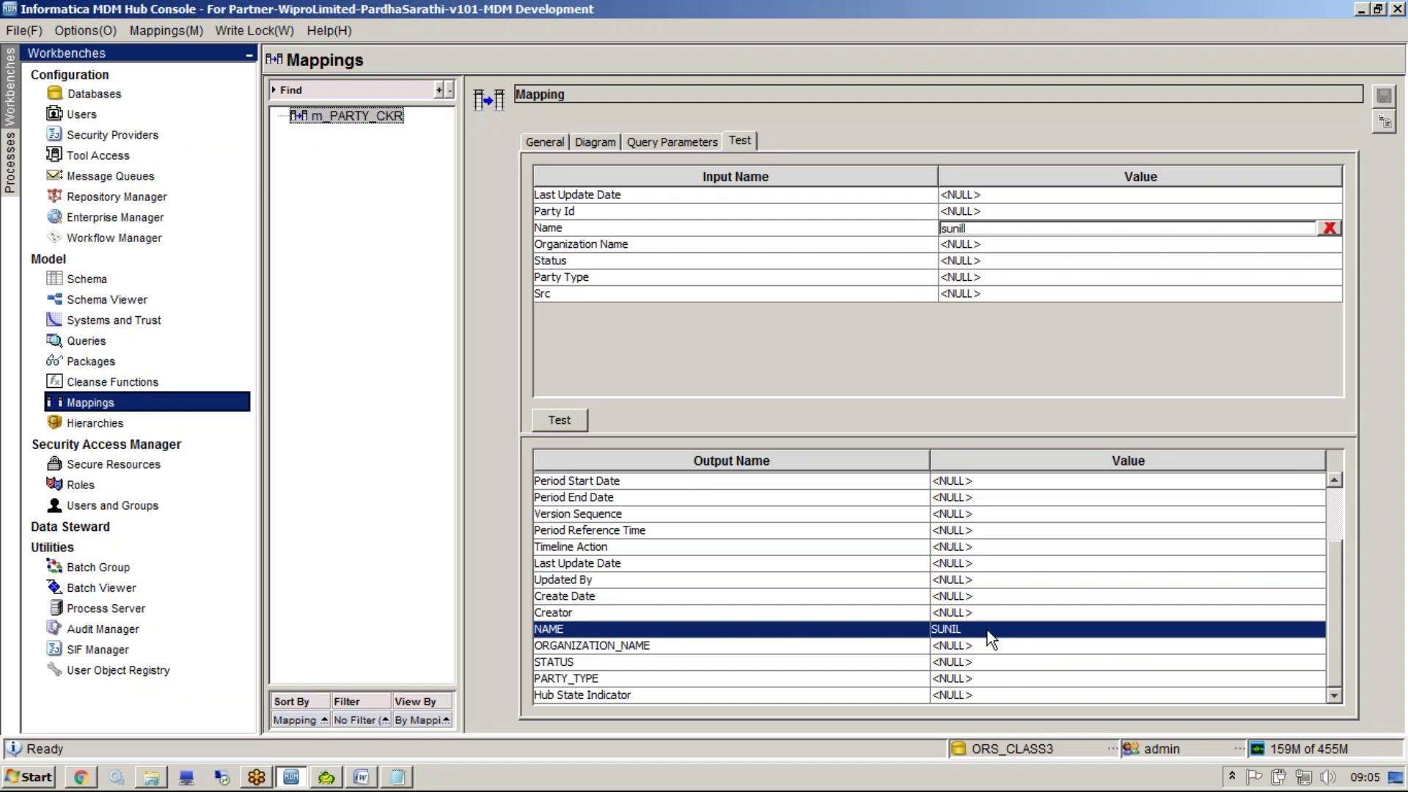
pyautogui.write('l')
pyautogui.click(594, 141)
pyautogui.click(854, 334)
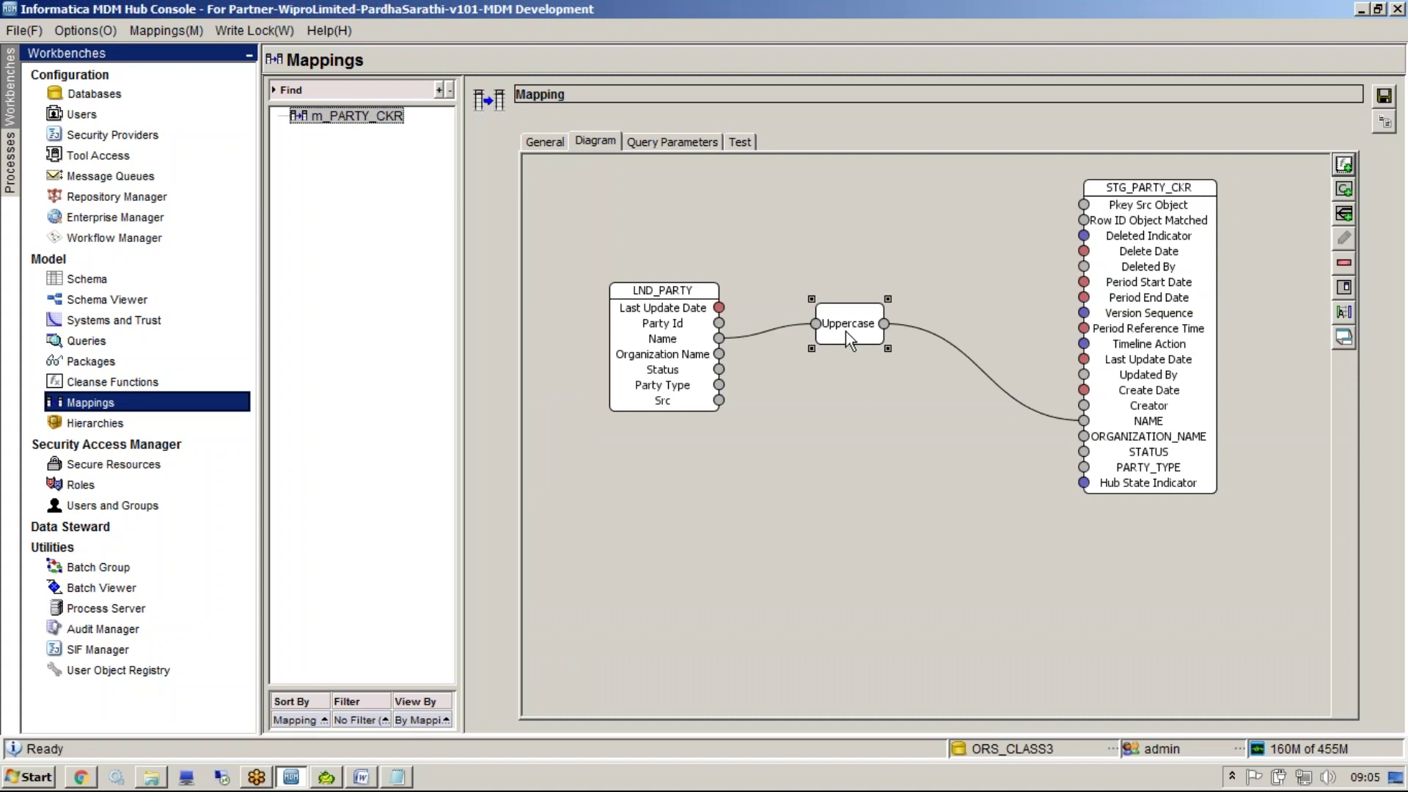
# Browse the cleanse function libraries in the Add Function chooser, then move to the Cleanse Functions workbench
pyautogui.rightClick(782, 283)
pyautogui.click(797, 287)
pyautogui.doubleClick(560, 379)
pyautogui.press('Up')
pyautogui.press('Up')
pyautogui.press('Up')
pyautogui.press('Up')
pyautogui.press('Up')
pyautogui.press('Up')
pyautogui.press('Up')
pyautogui.press('Up')
pyautogui.press('Up')
pyautogui.press('Up')
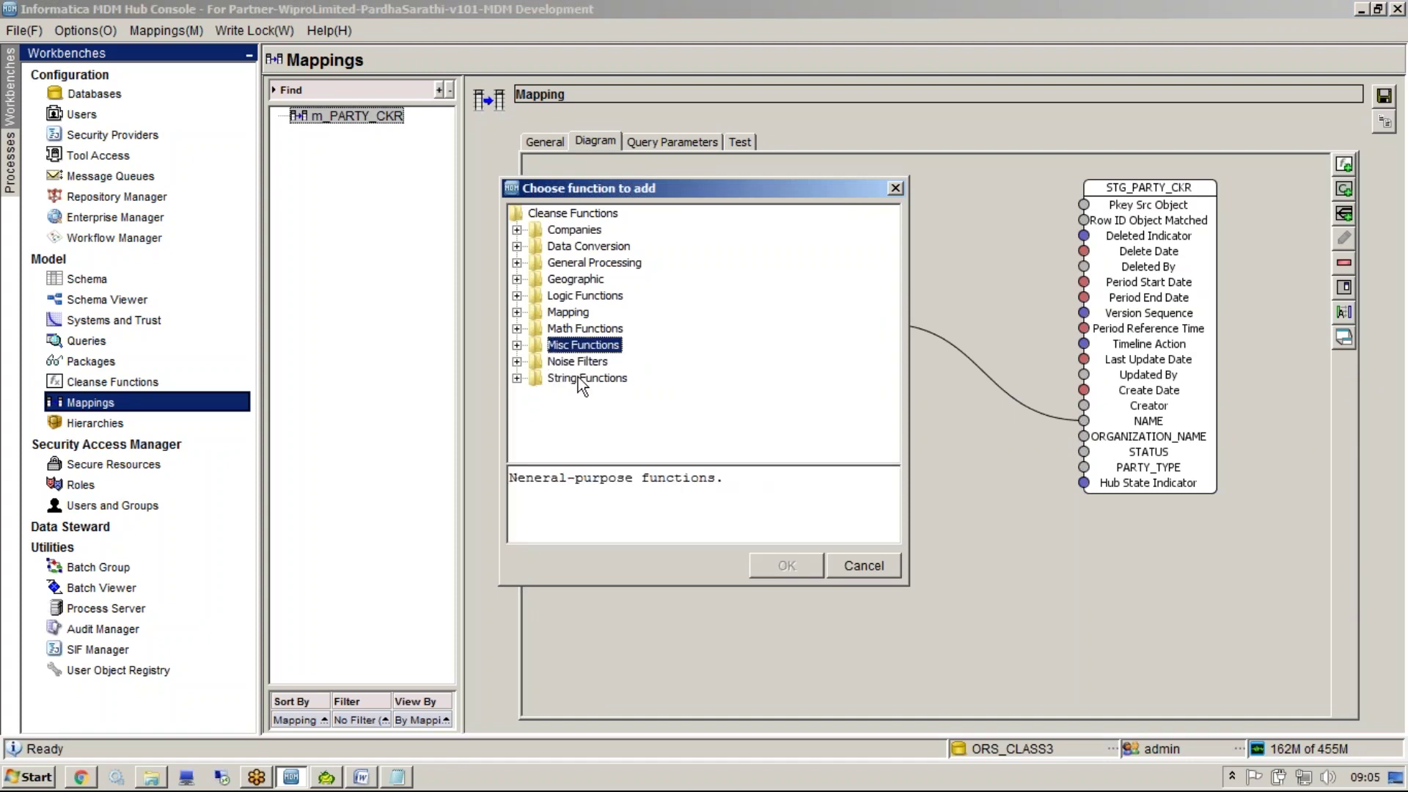
pyautogui.press('Down')
pyautogui.press('Down')
pyautogui.press('Down')
pyautogui.press('Down')
pyautogui.press('Down')
pyautogui.press('Down')
pyautogui.press('Down')
pyautogui.press('Down')
pyautogui.press('Down')
pyautogui.press('Down')
pyautogui.press('Up')
pyautogui.press('Up')
pyautogui.press('Up')
pyautogui.press('Up')
pyautogui.press('Up')
pyautogui.press('Up')
pyautogui.press('Up')
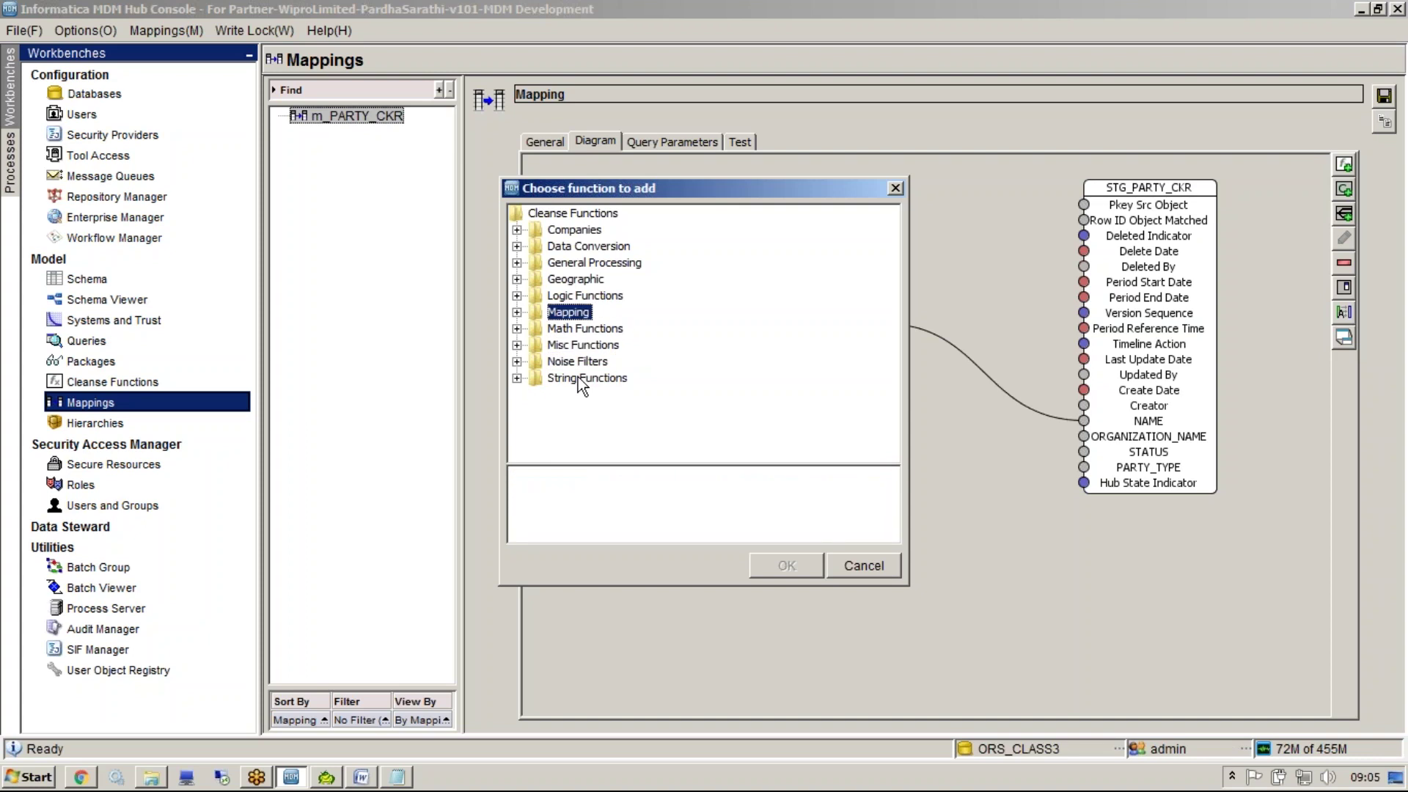
pyautogui.press('Up')
pyautogui.press('Up')
pyautogui.press('Up')
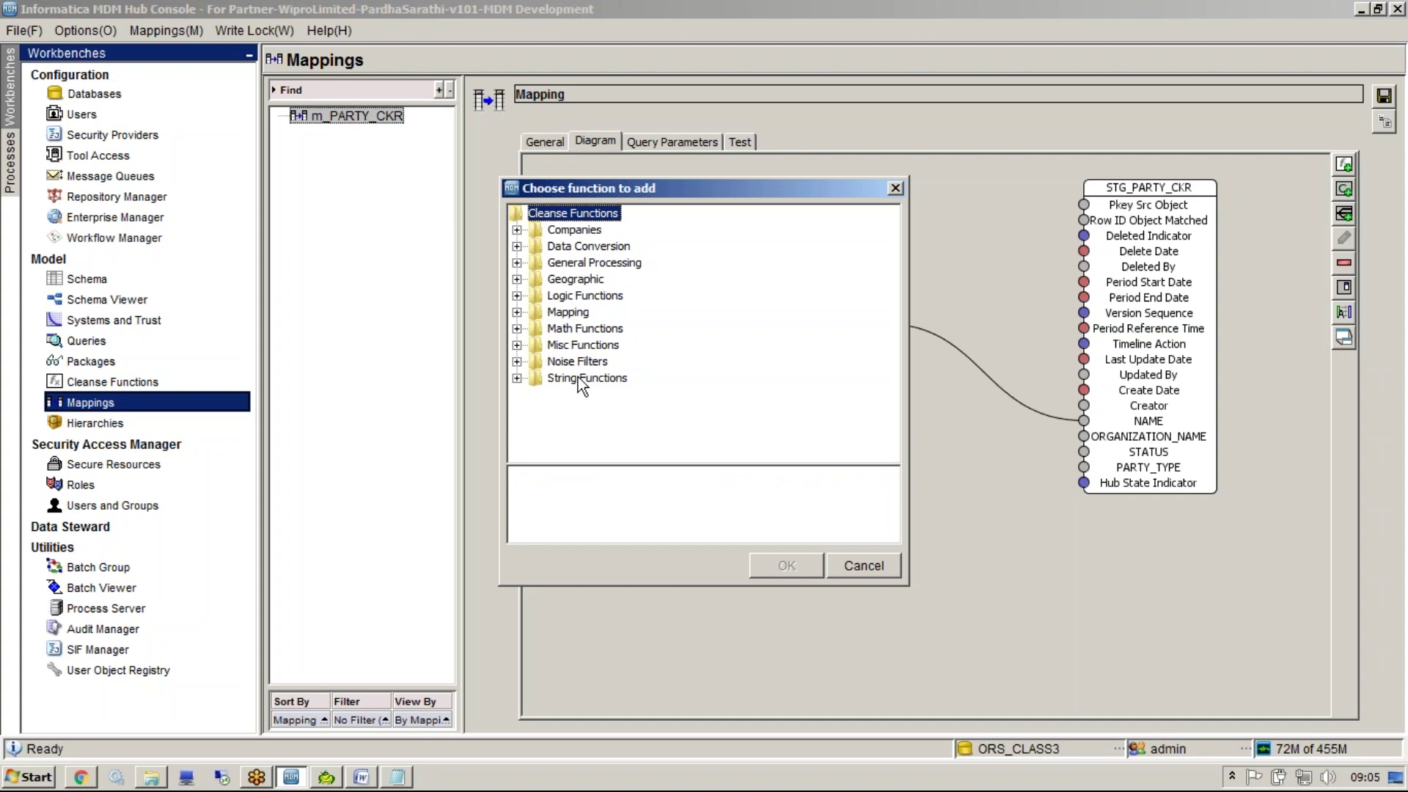
pyautogui.click(895, 190)
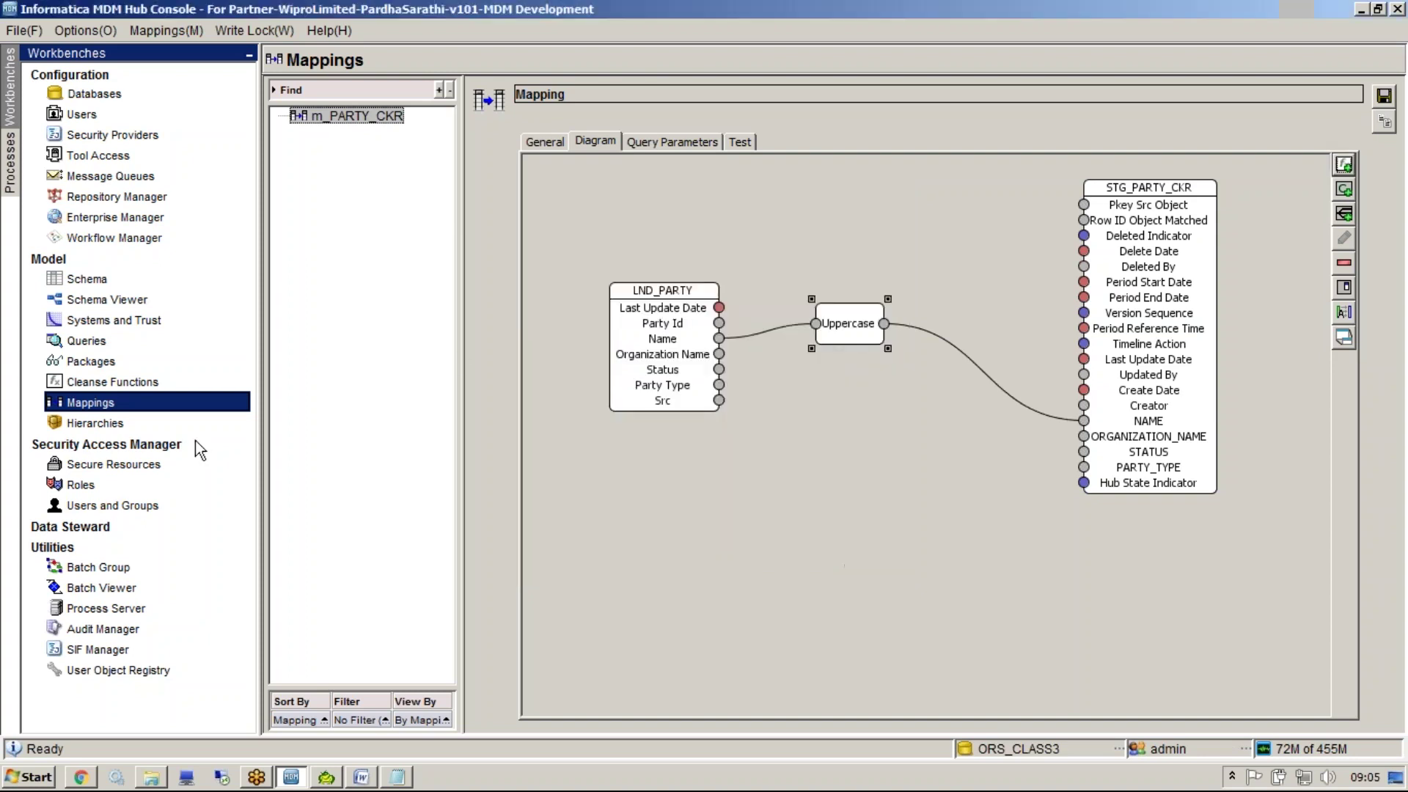
pyautogui.click(121, 386)
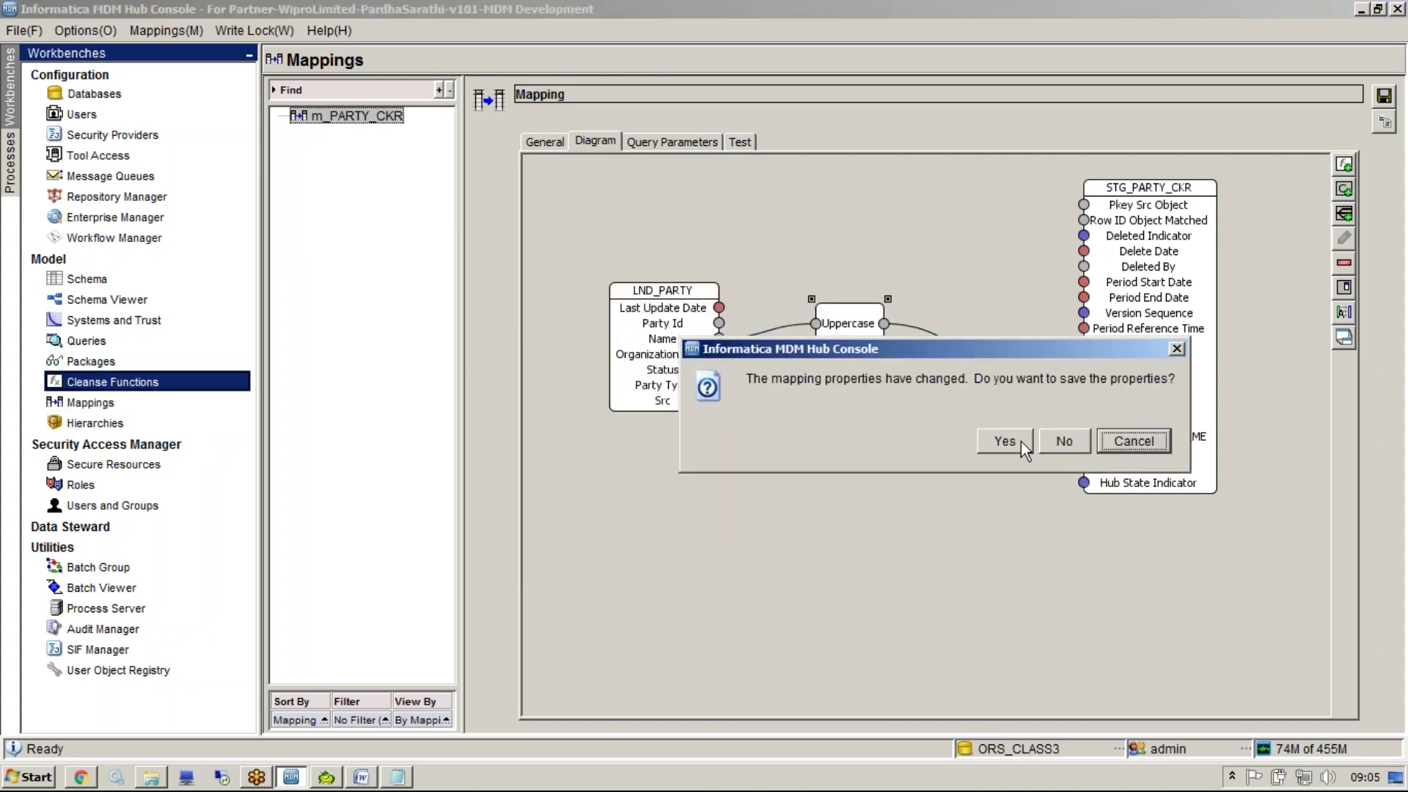
pyautogui.click(1062, 442)
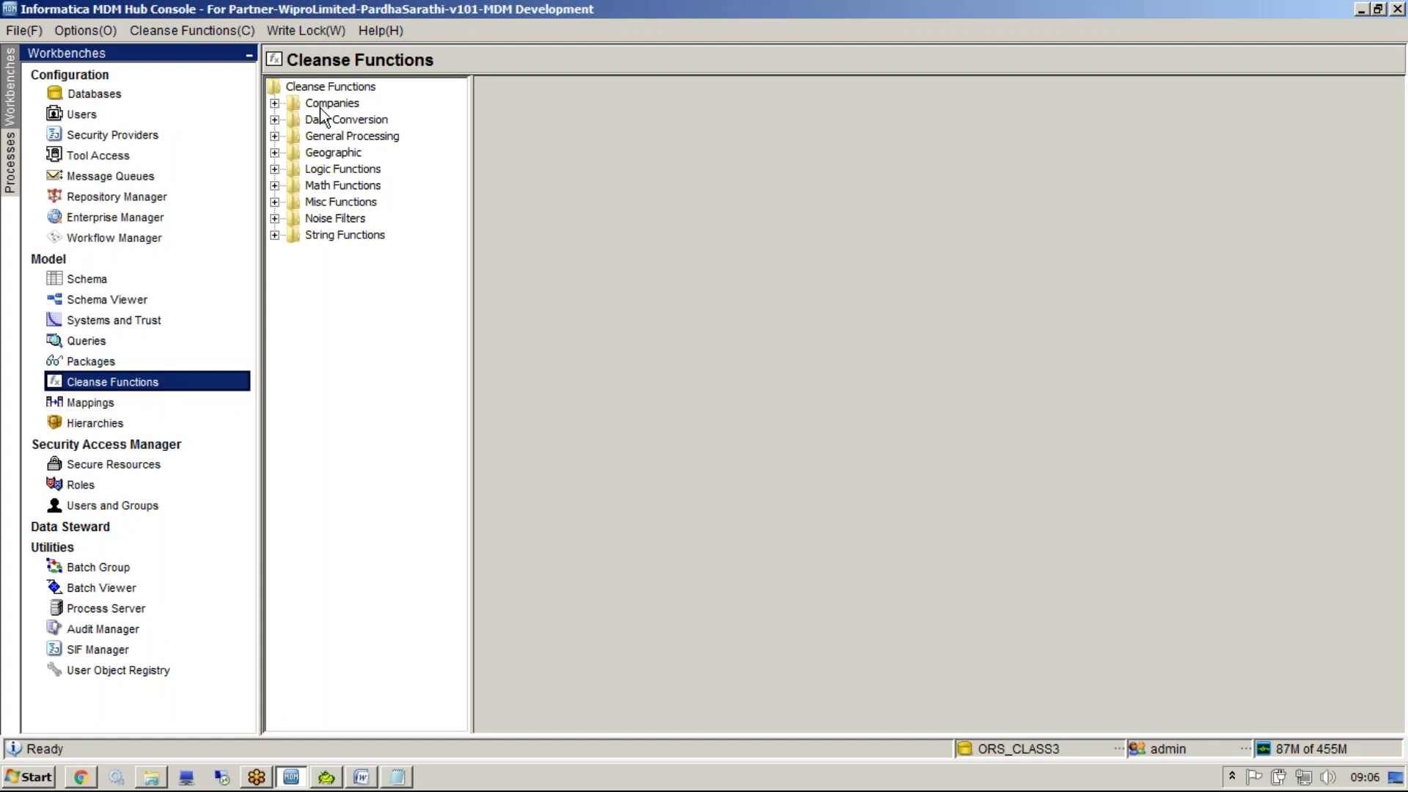
# Expand the String Functions library to list its functions, then go back to the m_PARTY_CKR diagram
pyautogui.click(334, 236)
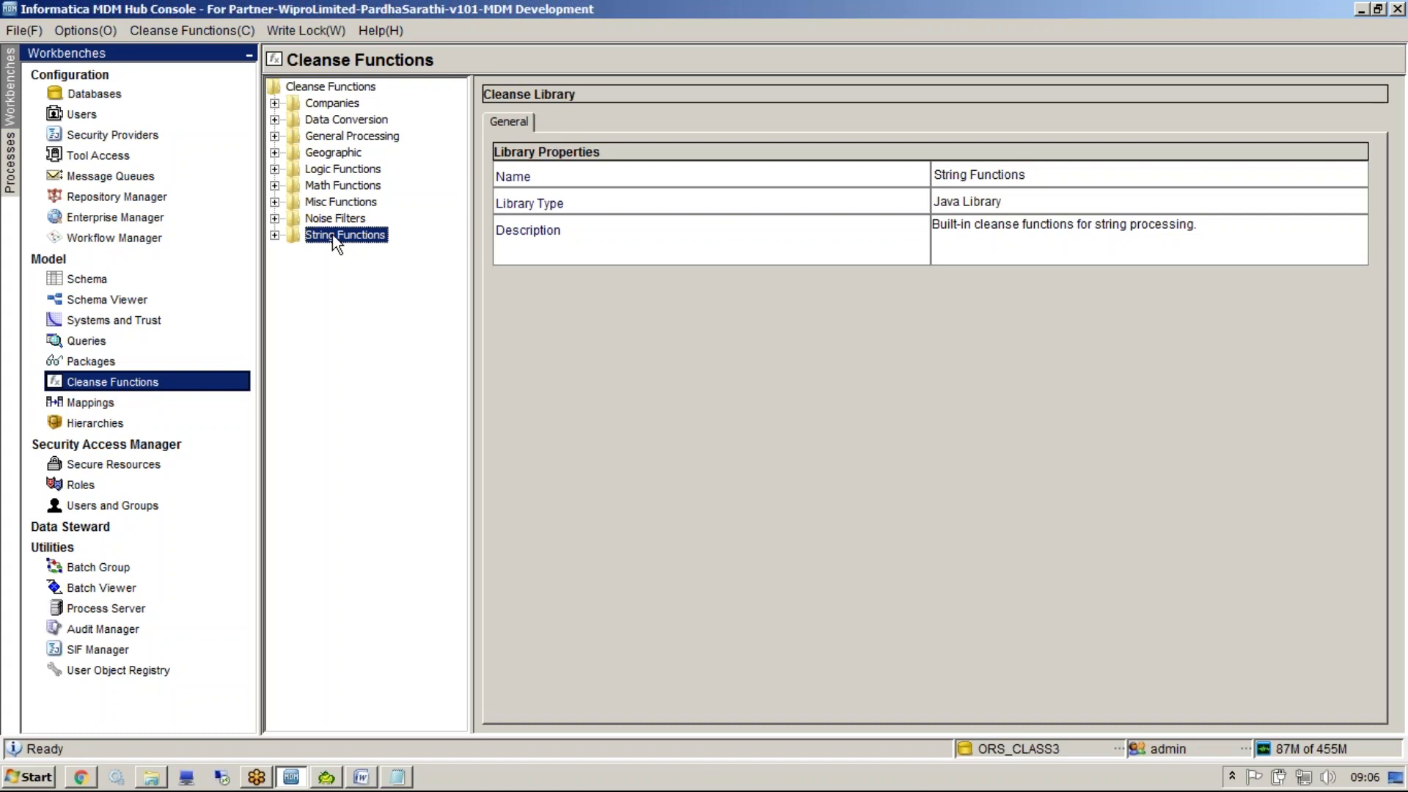
pyautogui.doubleClick(333, 236)
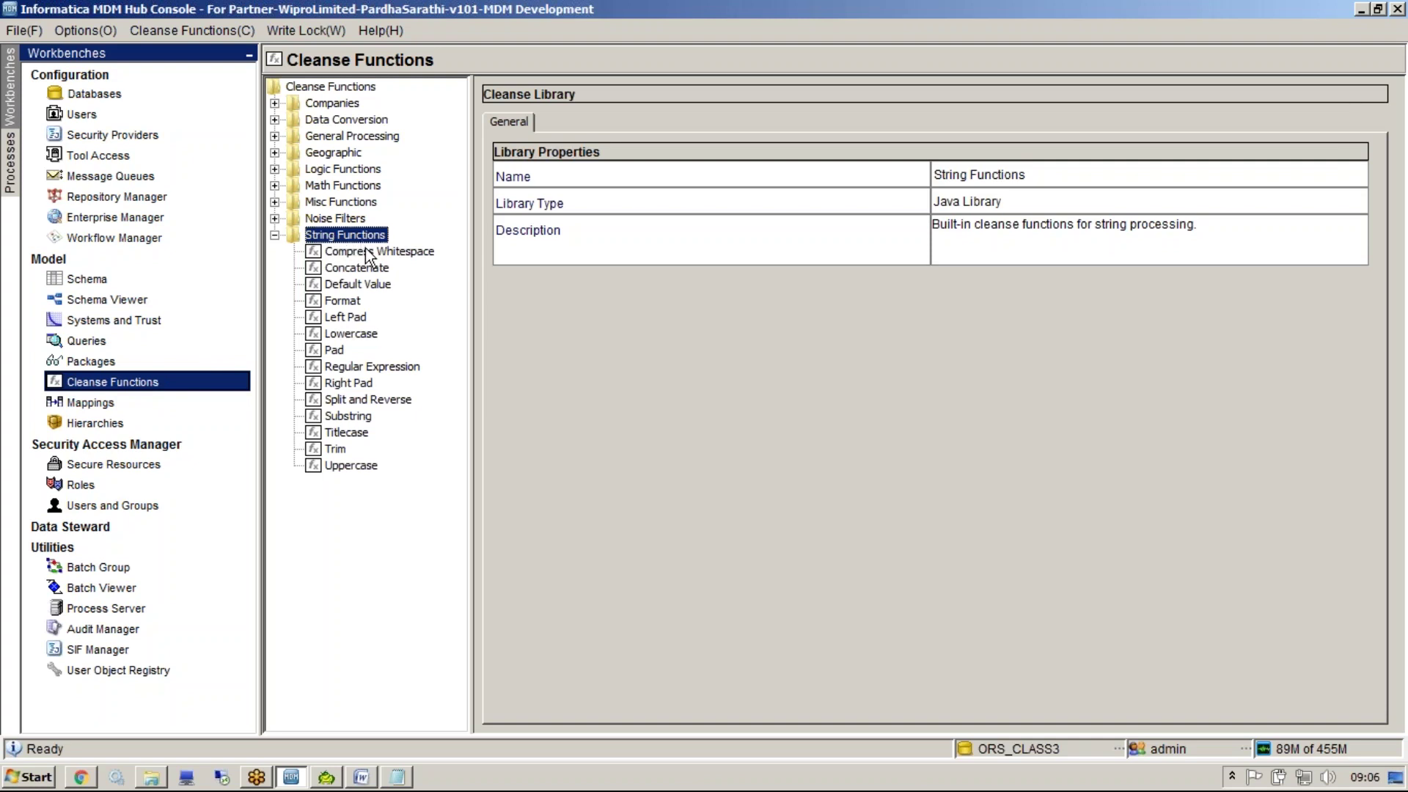
pyautogui.click(192, 402)
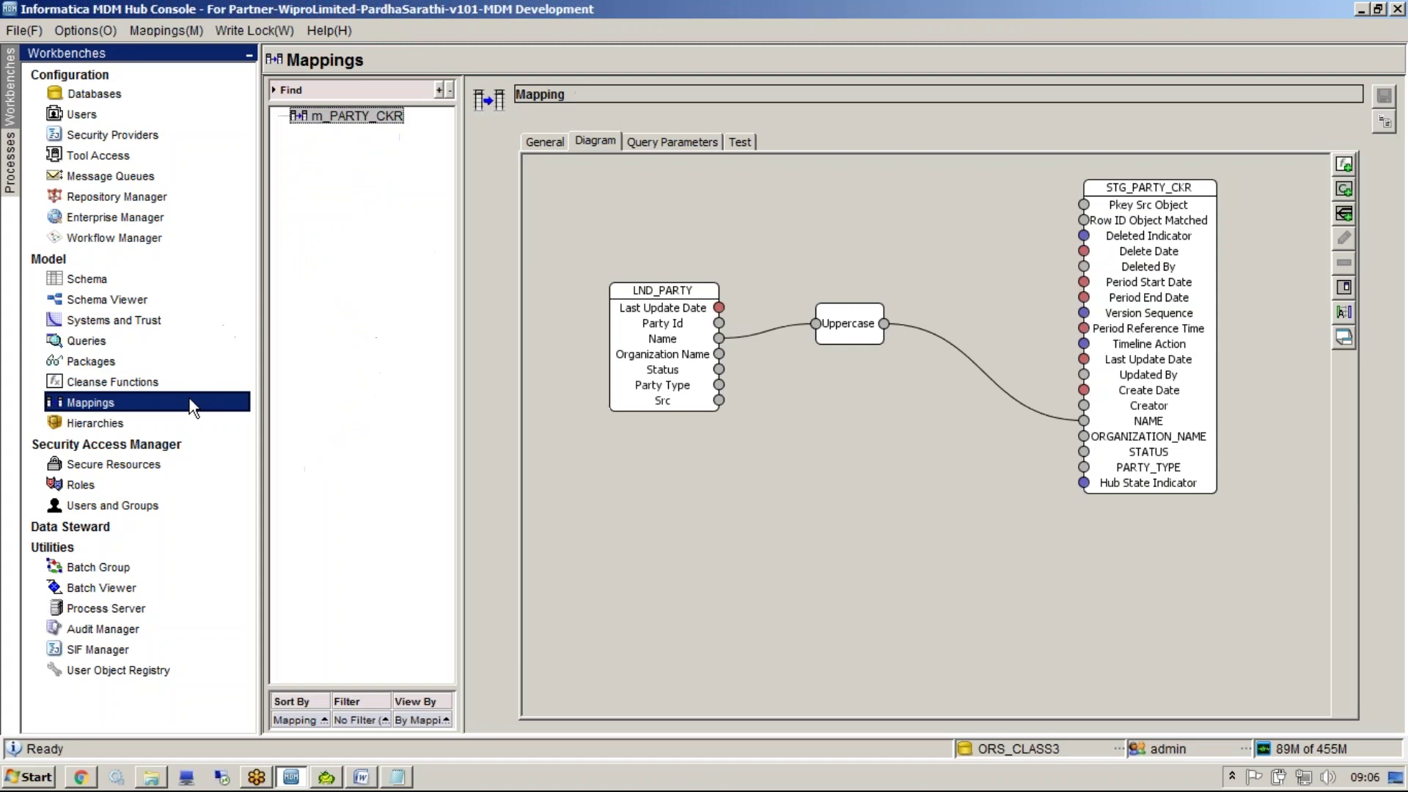
# Select the Uppercase node, then reopen the Cleanse Functions workbench showing String Functions
pyautogui.click(858, 332)
pyautogui.click(218, 382)
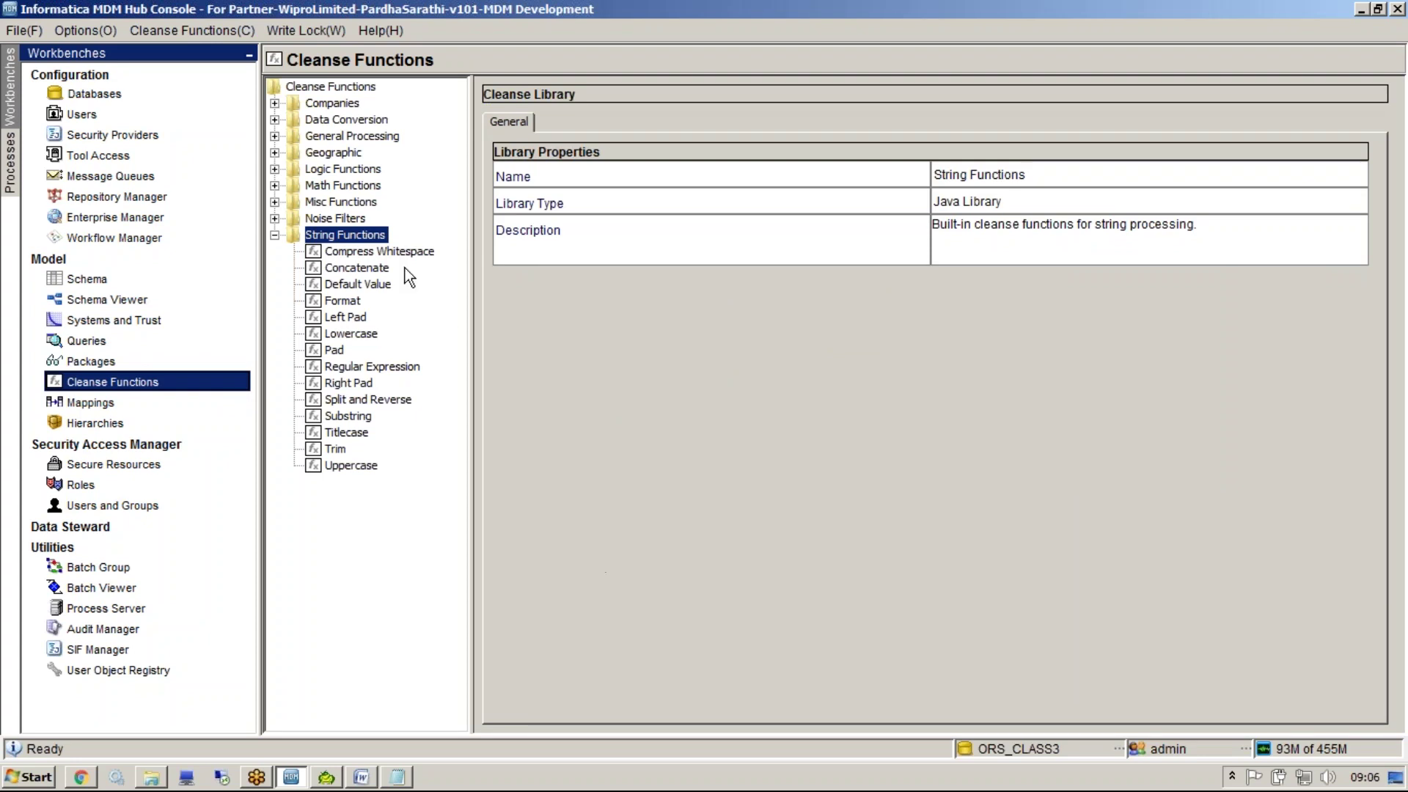
# Read the Compress Whitespace description, then move through Titlecase to the Trim function
pyautogui.click(378, 252)
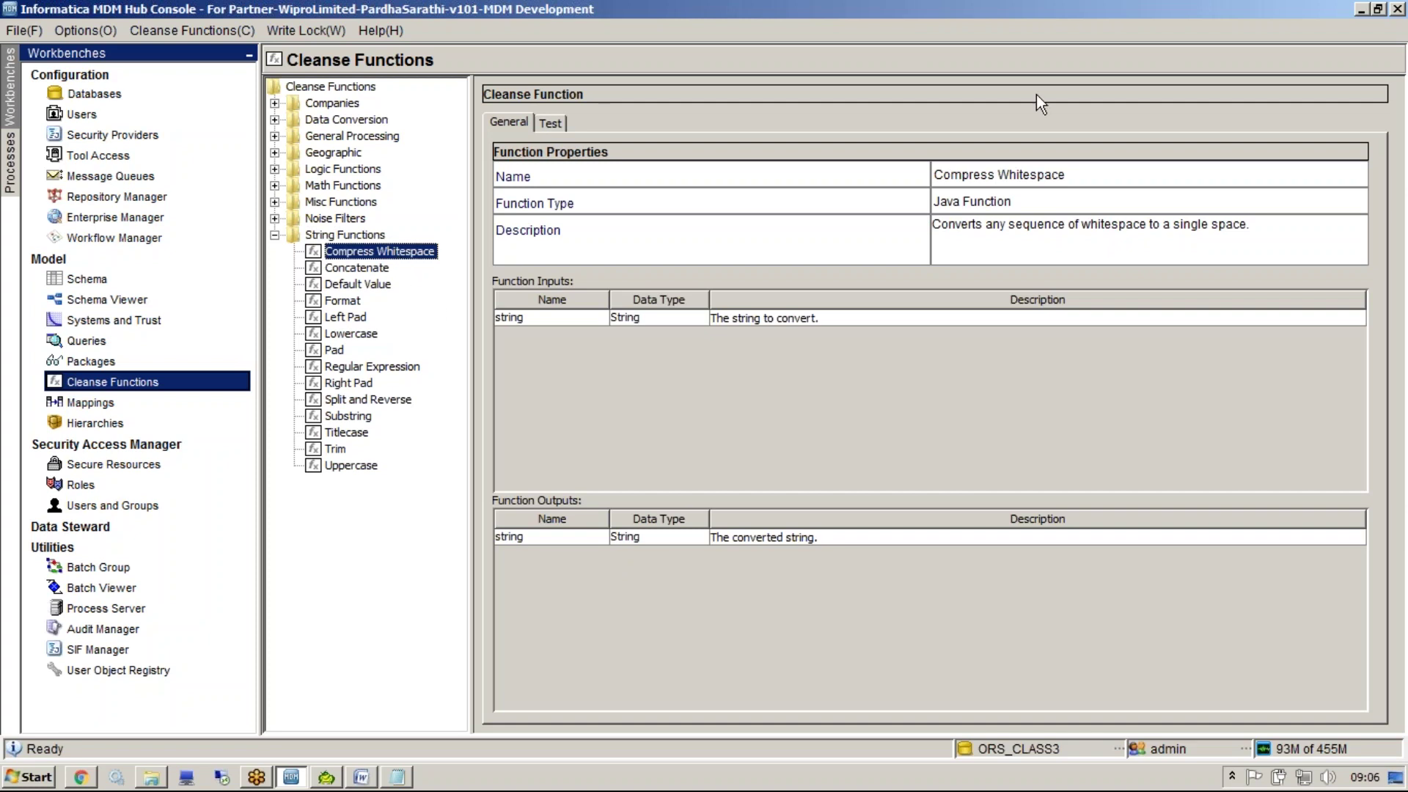
pyautogui.hotkey('ctrl', '2')
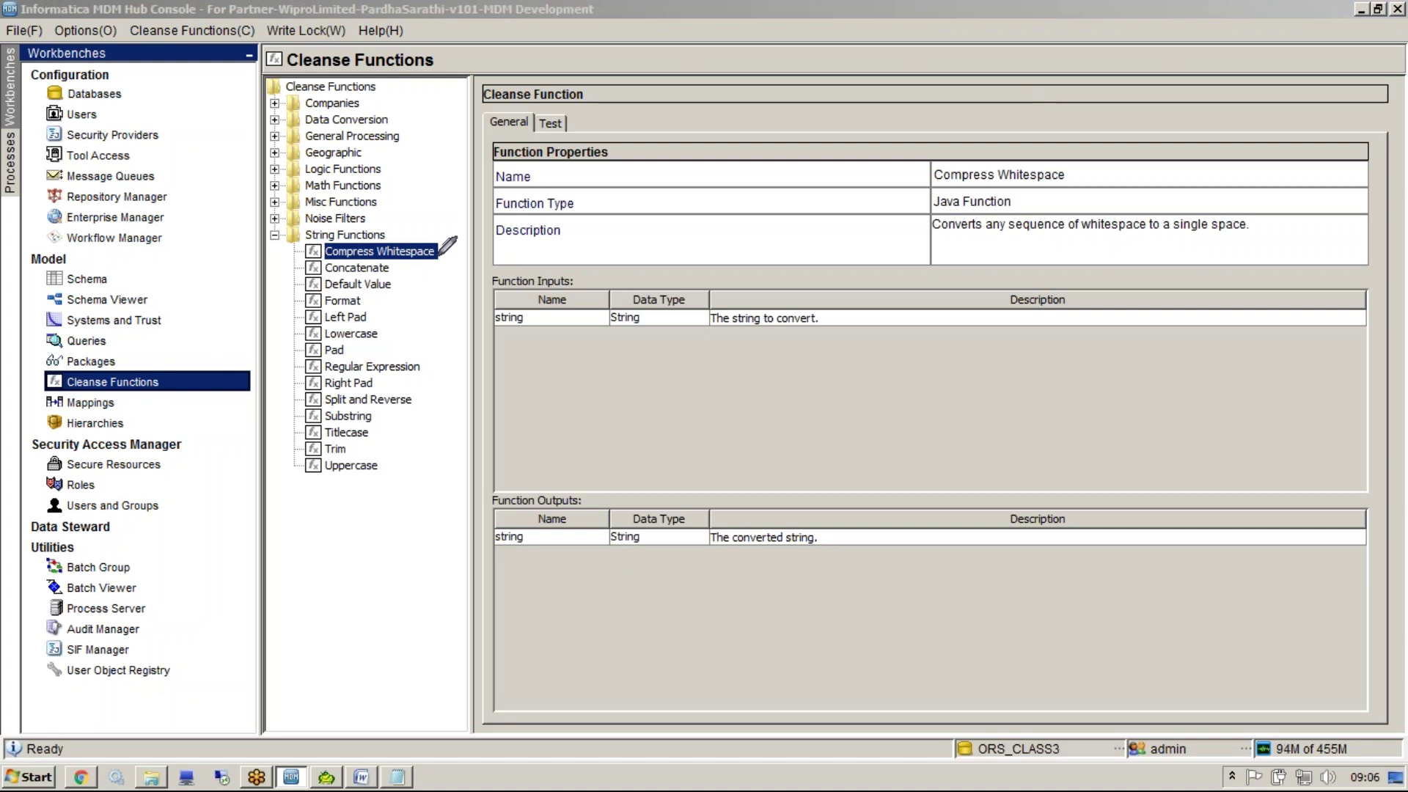
pyautogui.moveTo(439, 255)
pyautogui.mouseDown()
pyautogui.moveTo(484, 440)
pyautogui.moveTo(414, 457)
pyautogui.moveTo(342, 450)
pyautogui.mouseUp()
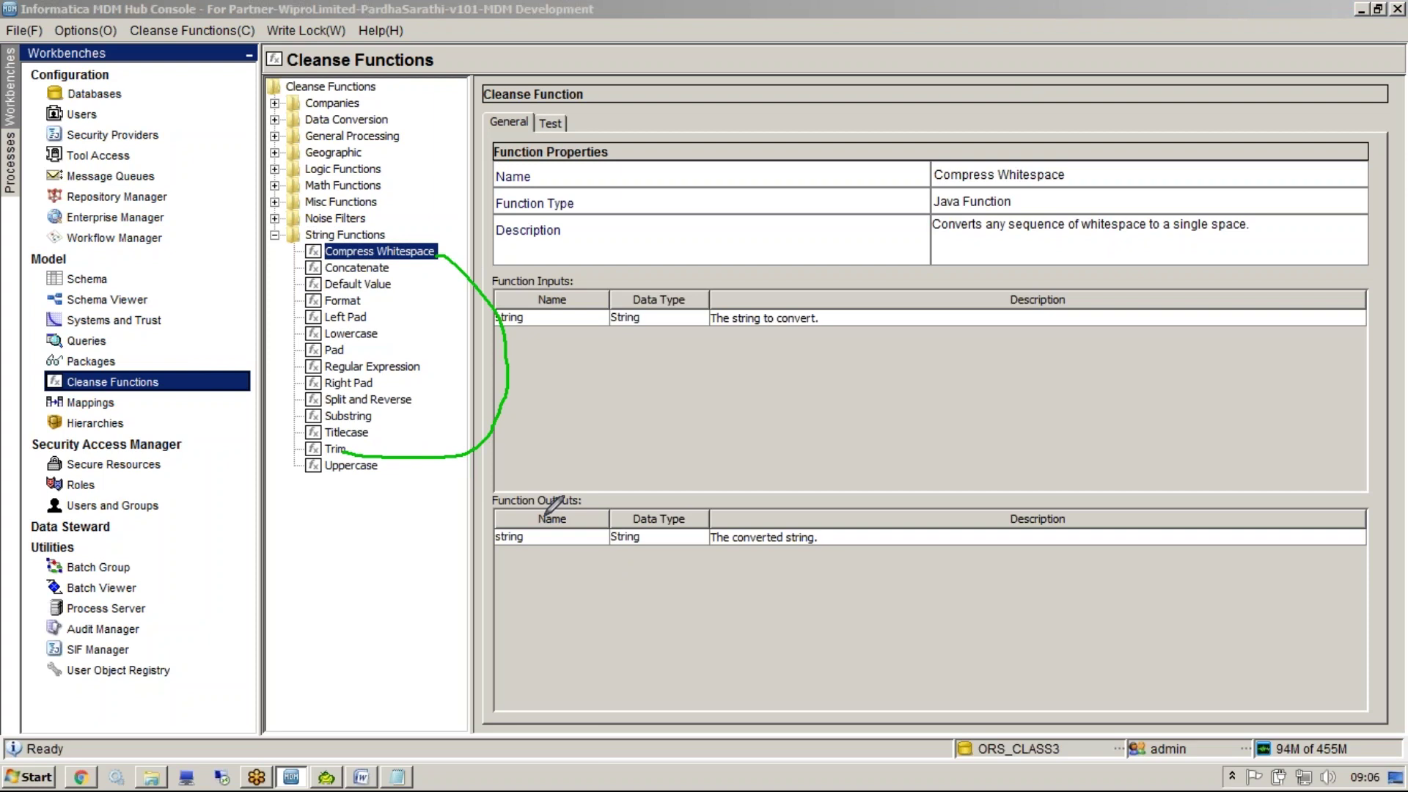
pyautogui.press('Escape')
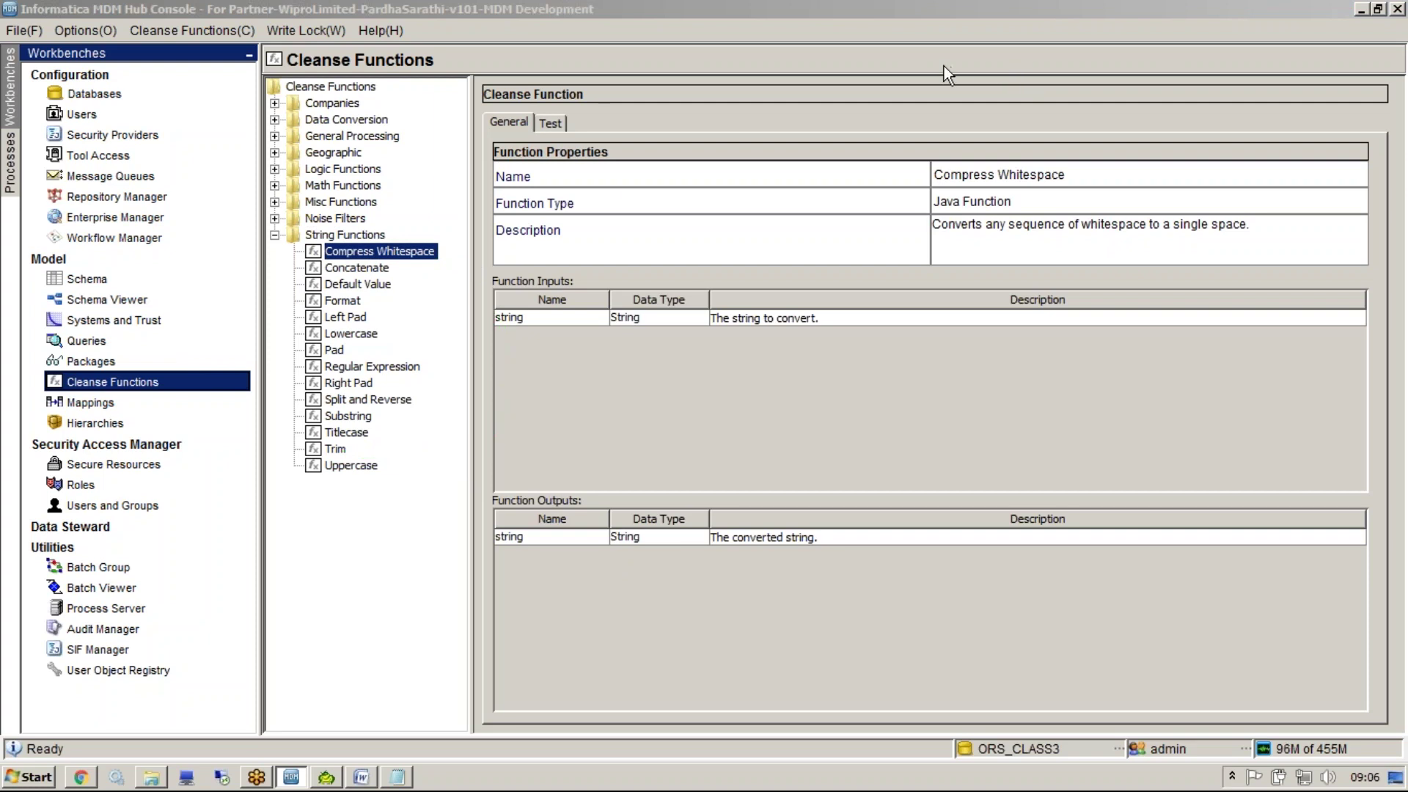
pyautogui.click(401, 251)
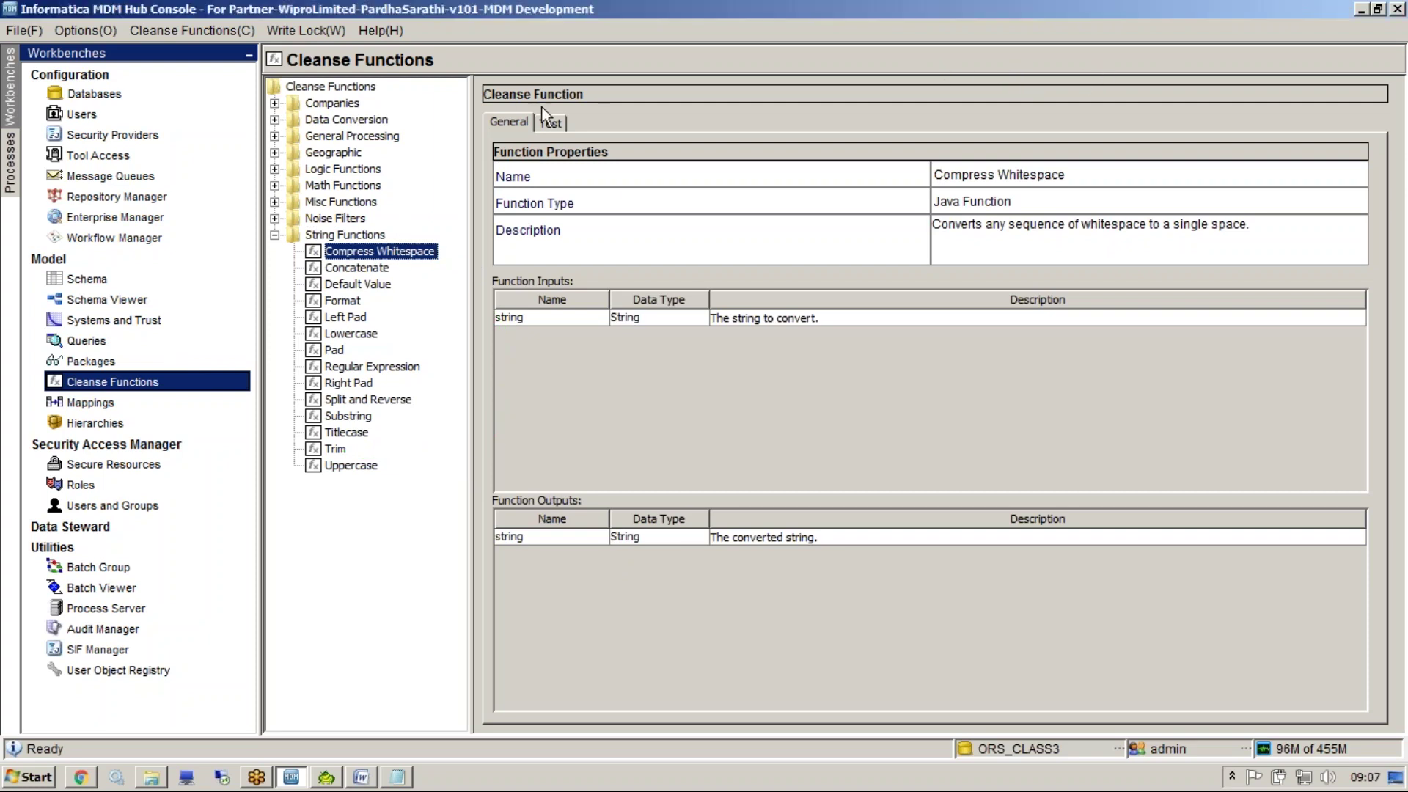
pyautogui.click(346, 432)
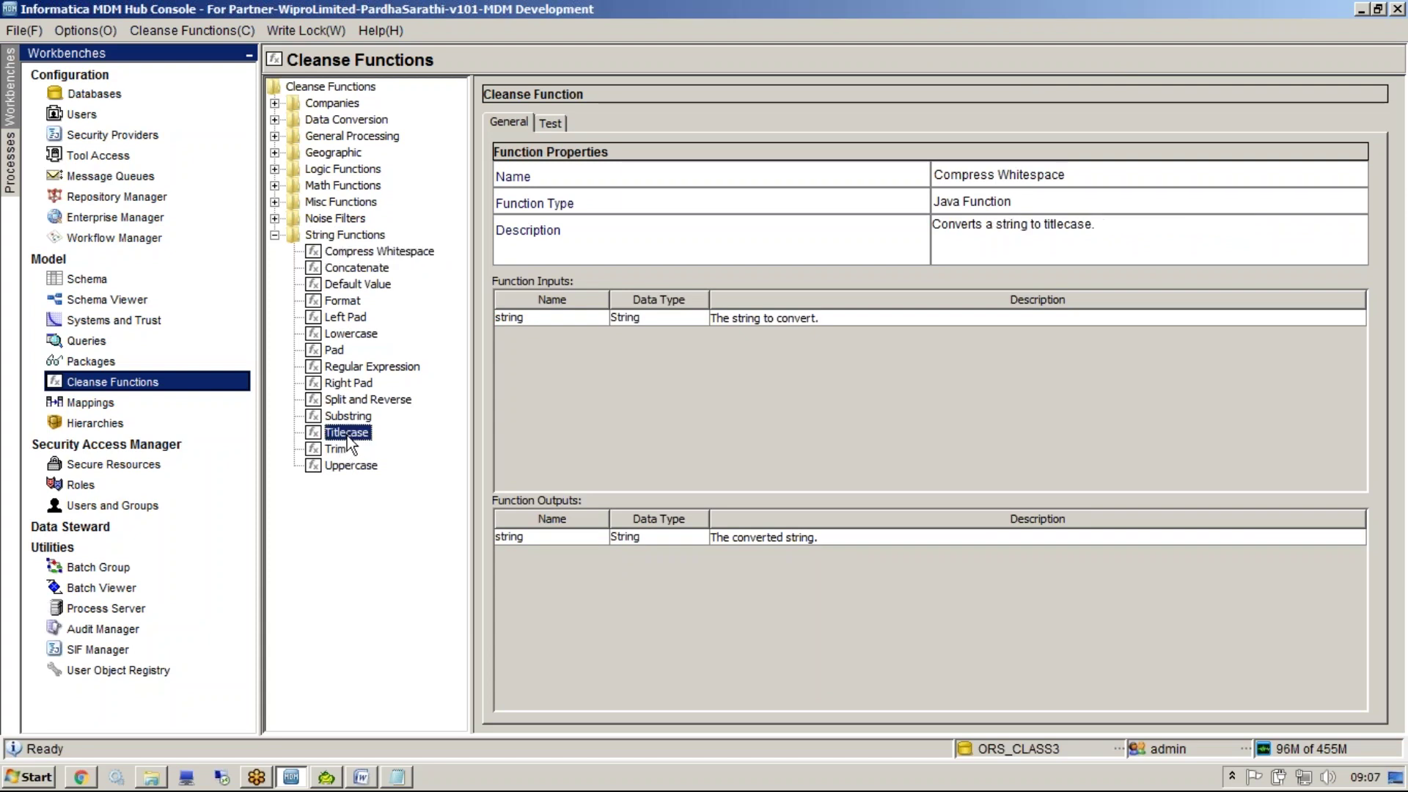
pyautogui.click(341, 447)
# Test Trim on a space-padded sample name, then highlight the entered input value
pyautogui.click(557, 126)
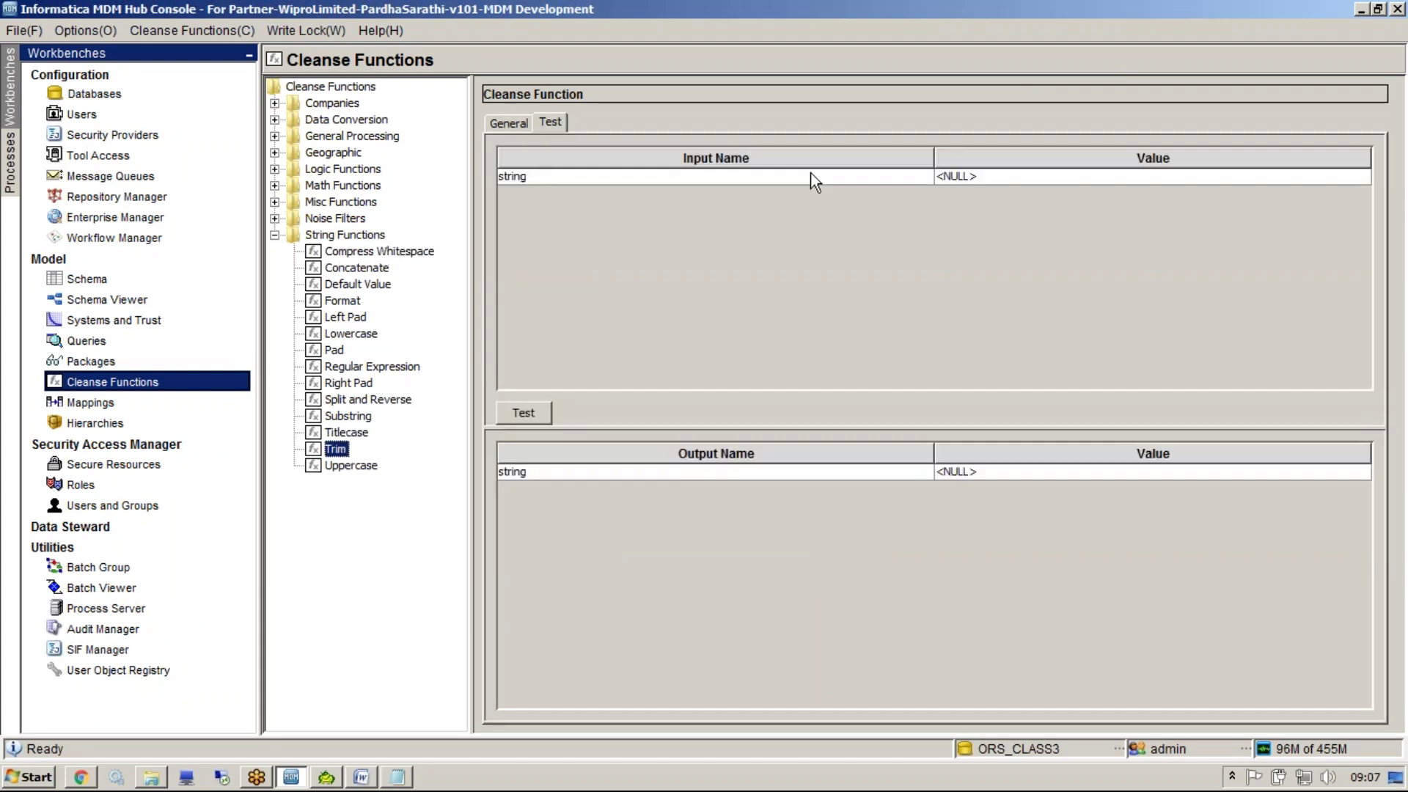
pyautogui.click(965, 176)
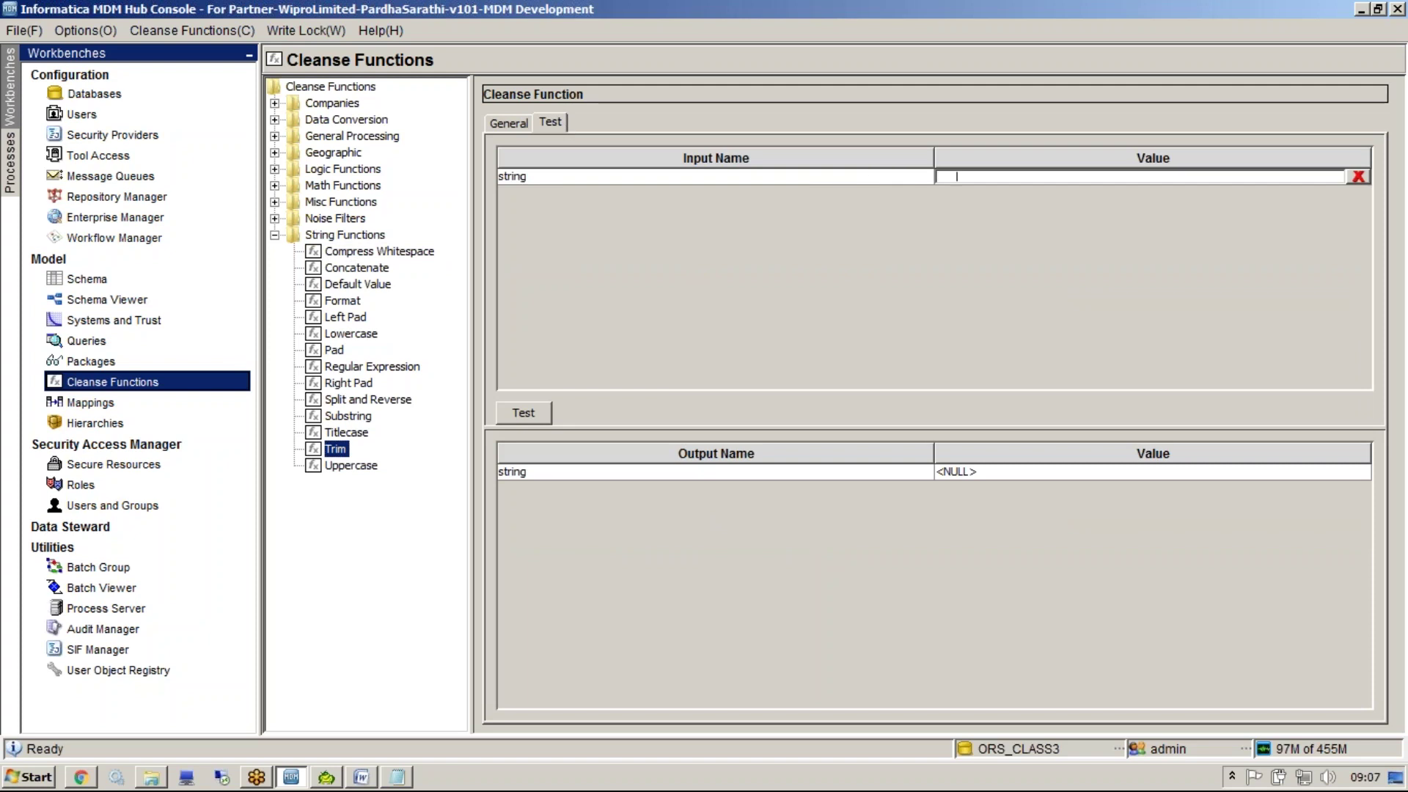
pyautogui.click(523, 411)
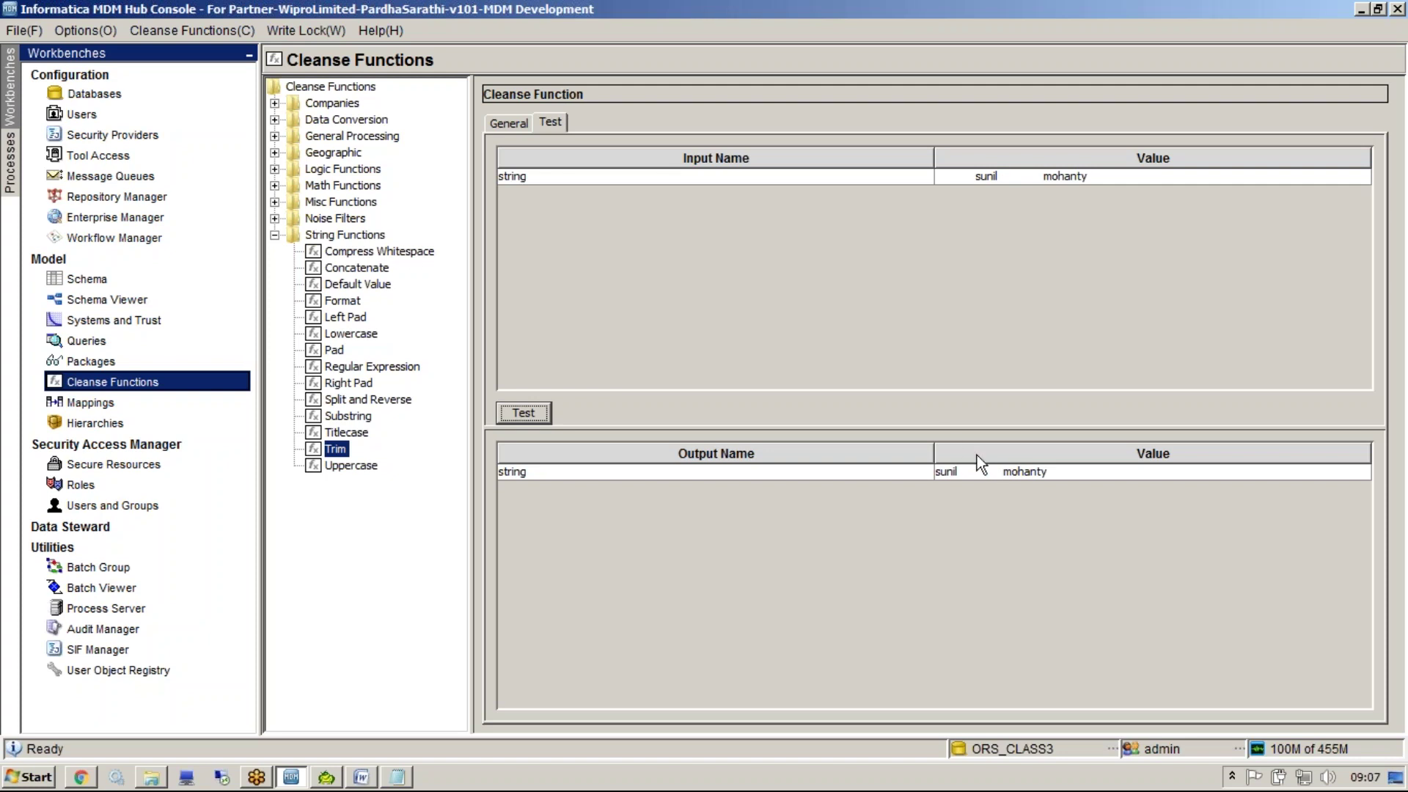
pyautogui.doubleClick(1191, 179)
pyautogui.moveTo(1191, 179); pyautogui.dragTo(797, 142)
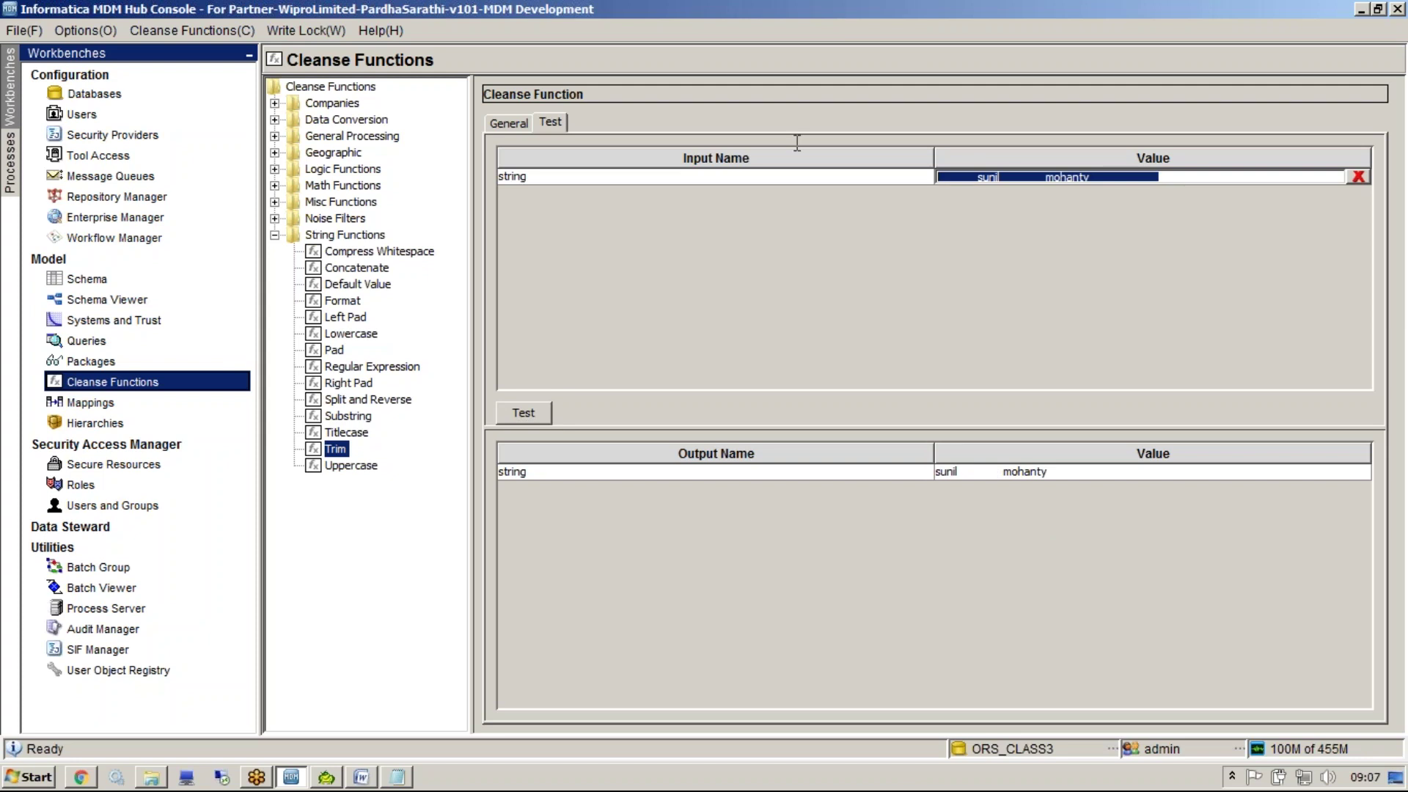
# Run the Compress Whitespace test so the sample name's extra spaces collapse
pyautogui.click(385, 251)
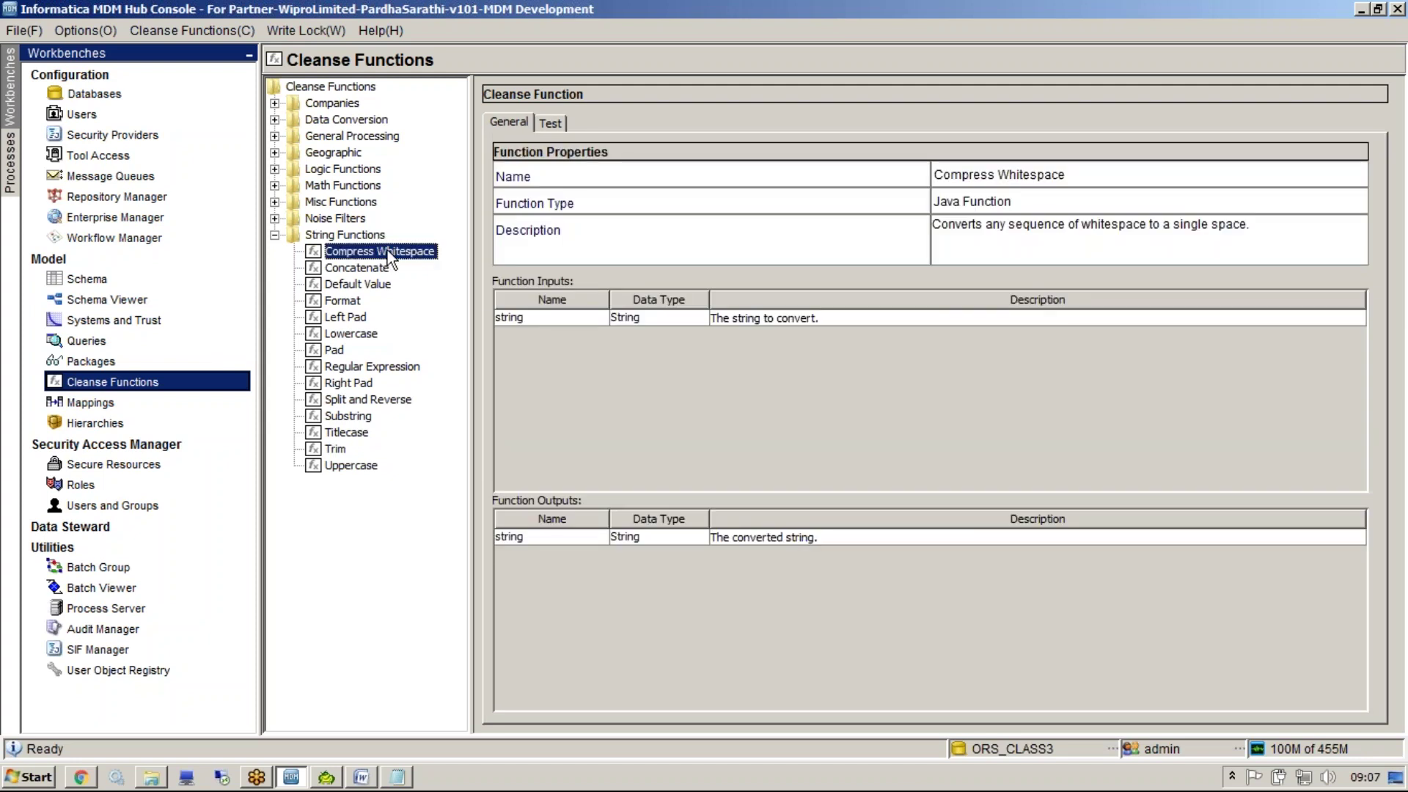
pyautogui.click(551, 123)
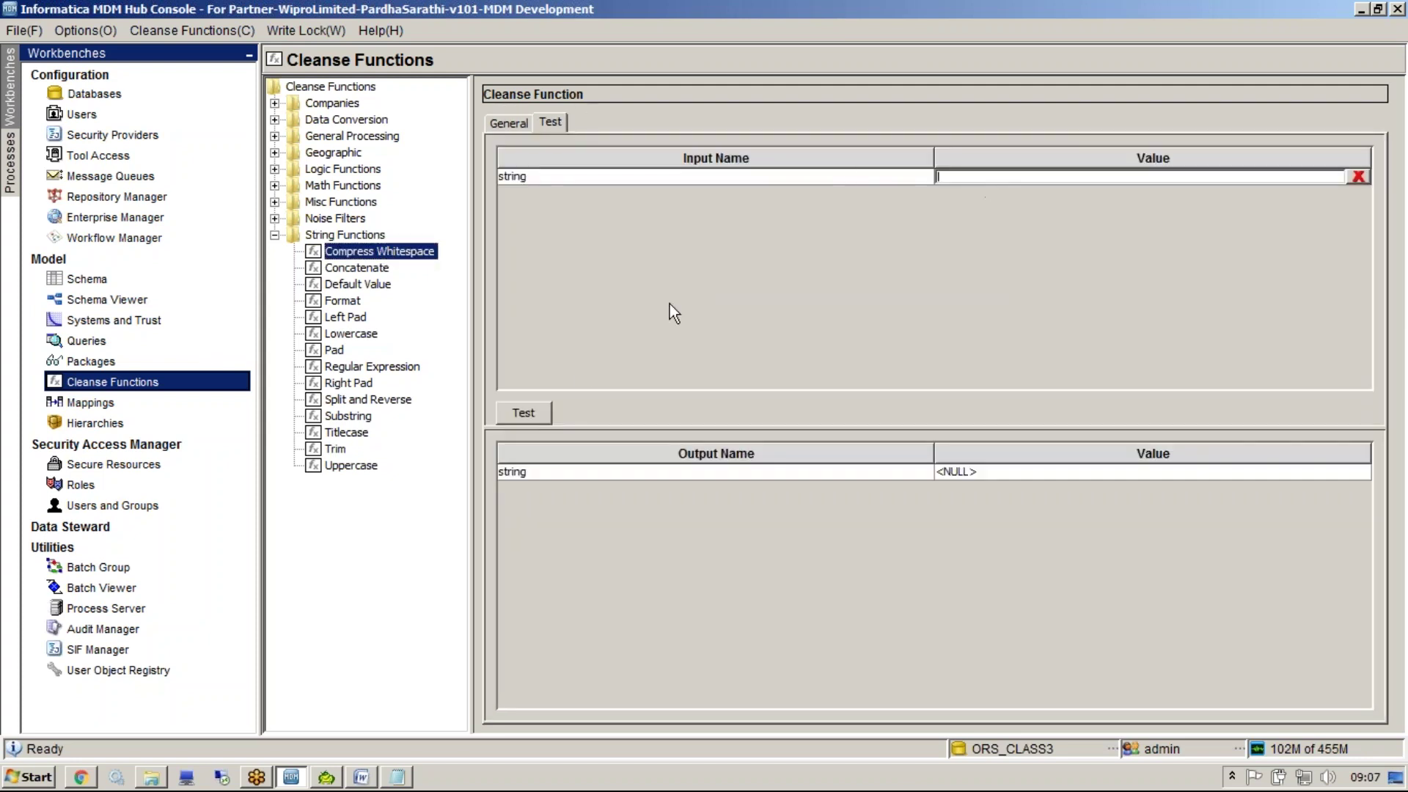
pyautogui.click(526, 413)
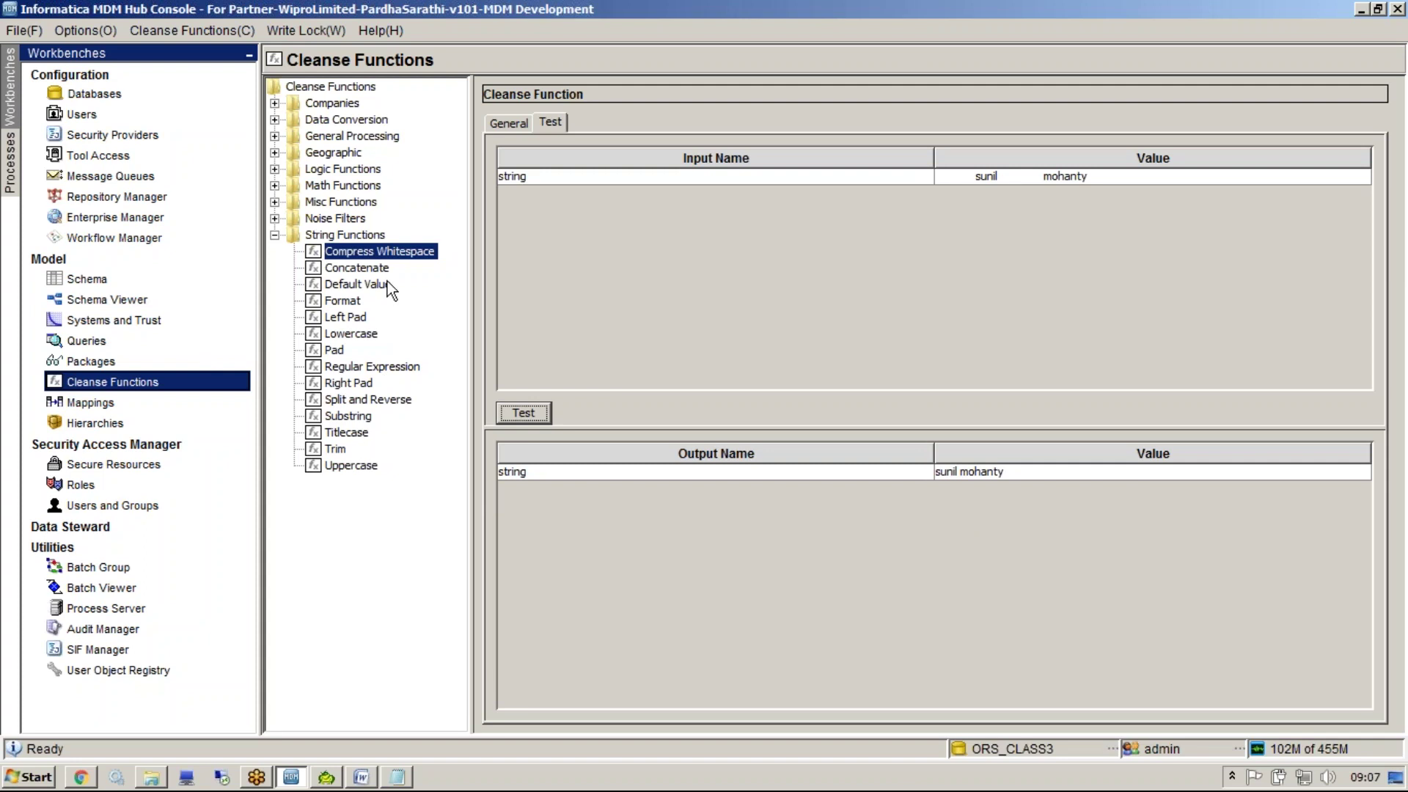
# Review Compress Whitespace's string input, string output and description, returning to its test inputs
pyautogui.click(342, 449)
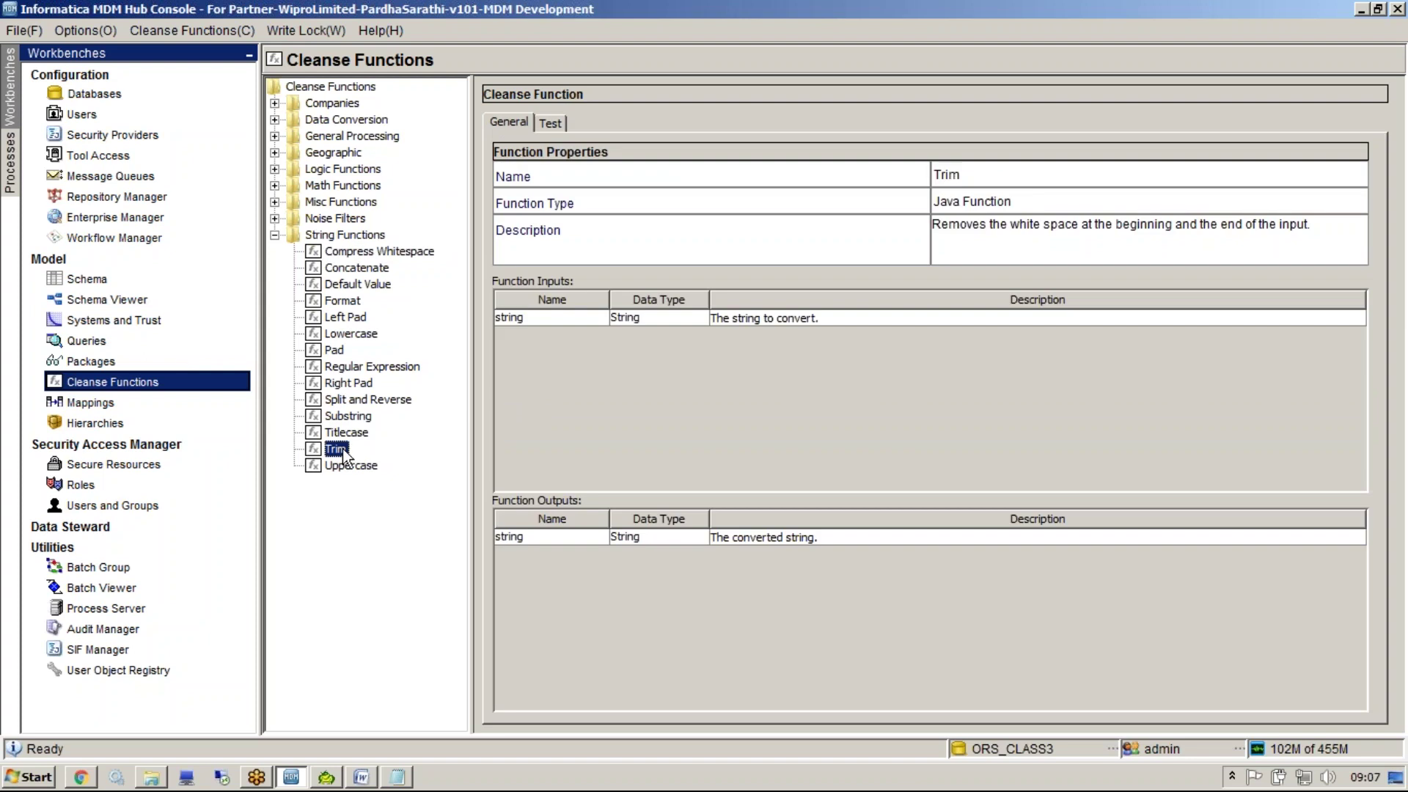
pyautogui.click(358, 251)
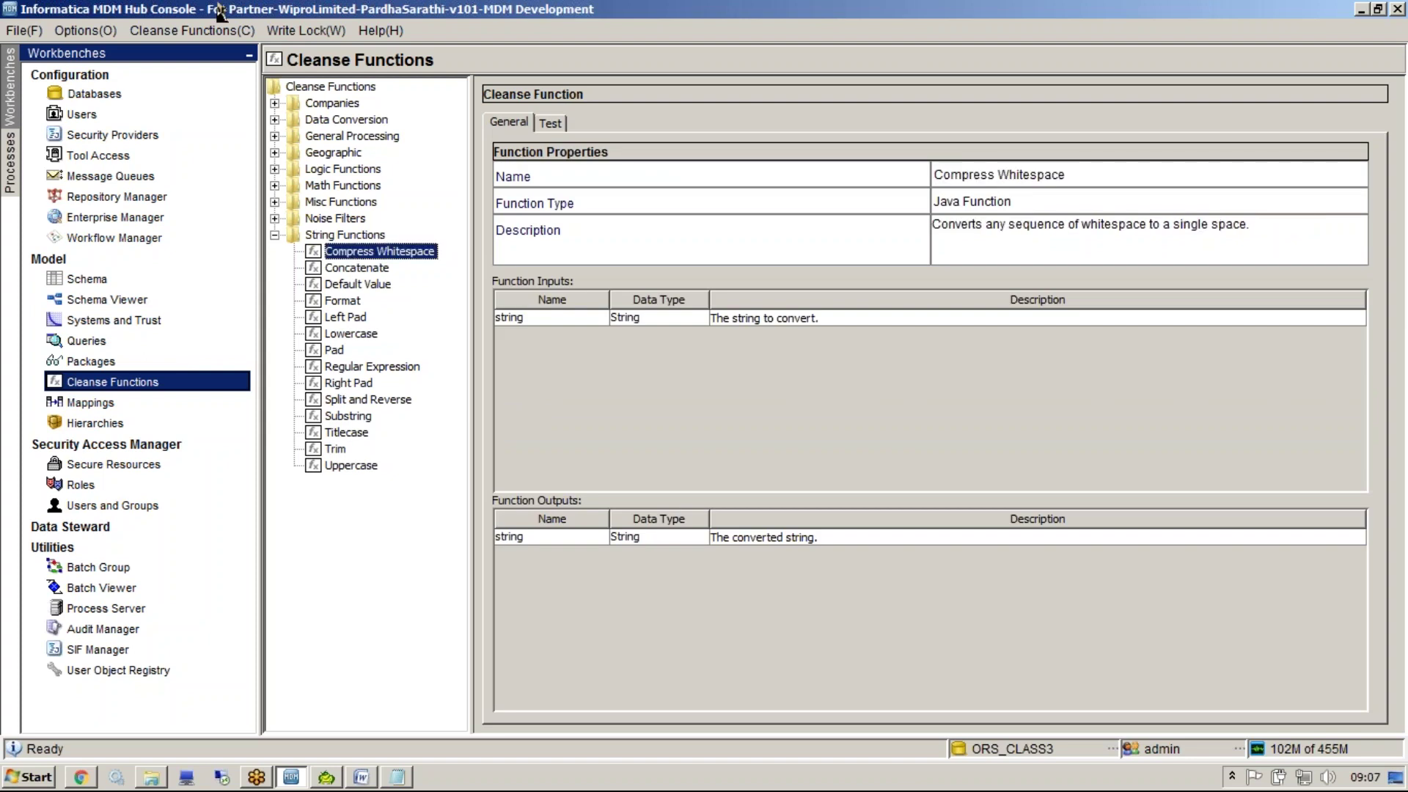
pyautogui.click(354, 234)
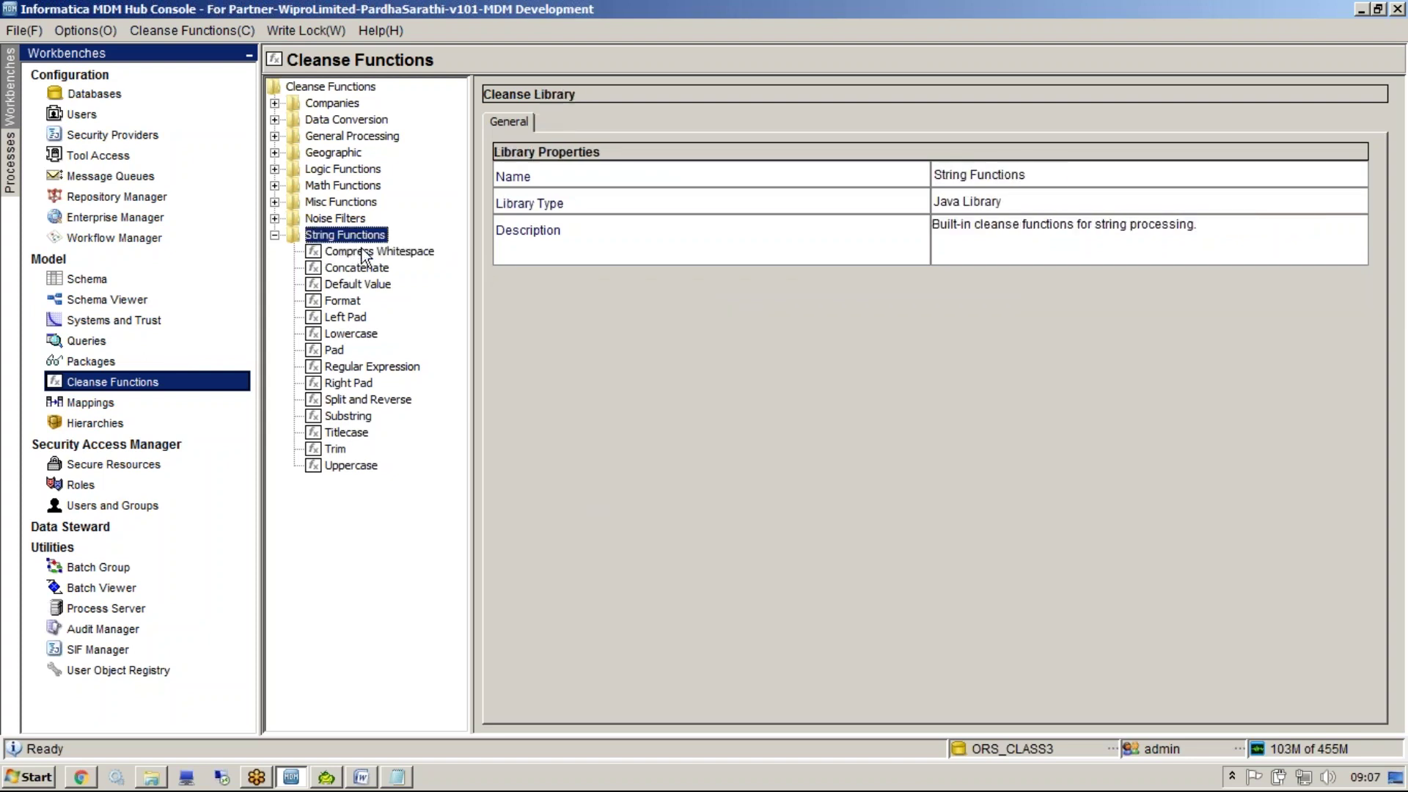
pyautogui.click(362, 253)
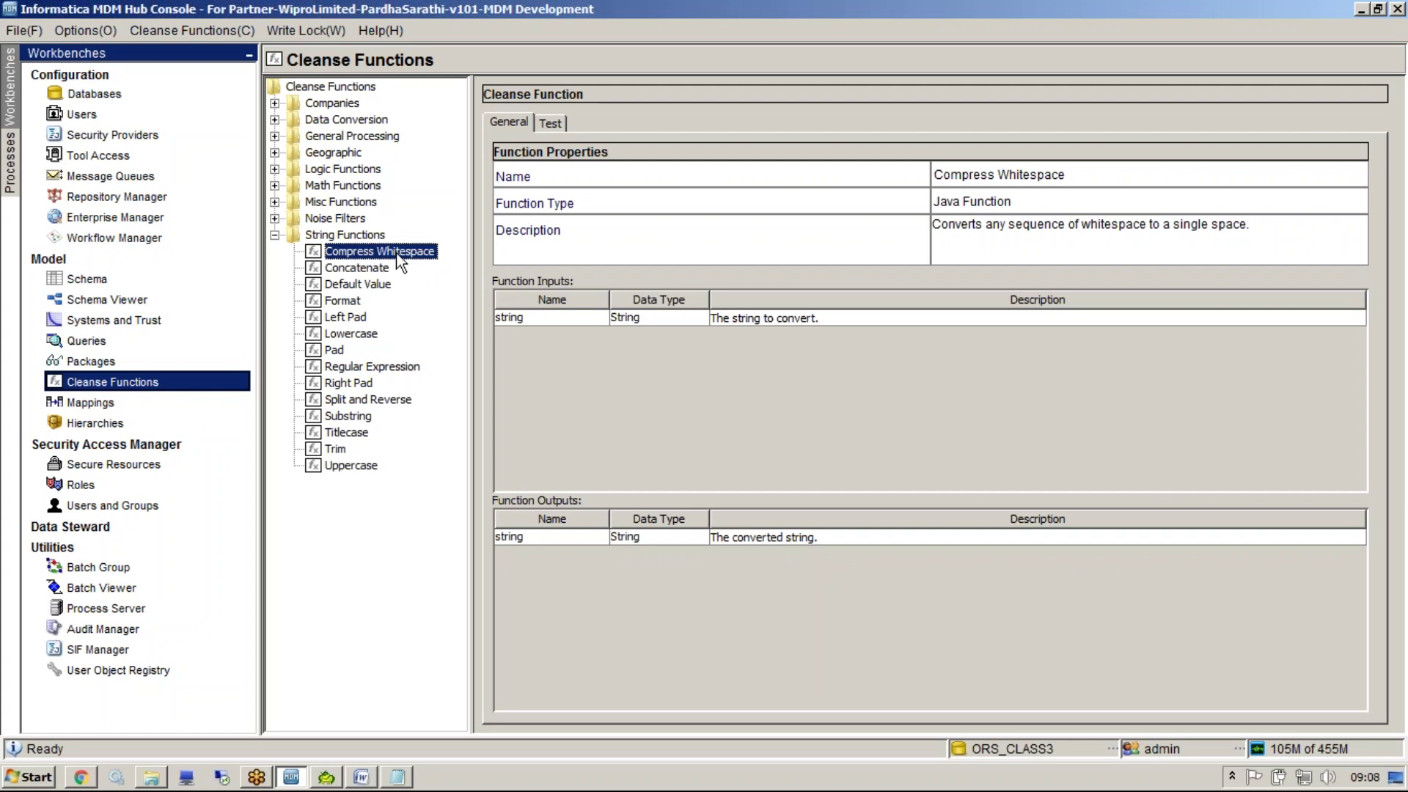
pyautogui.click(619, 324)
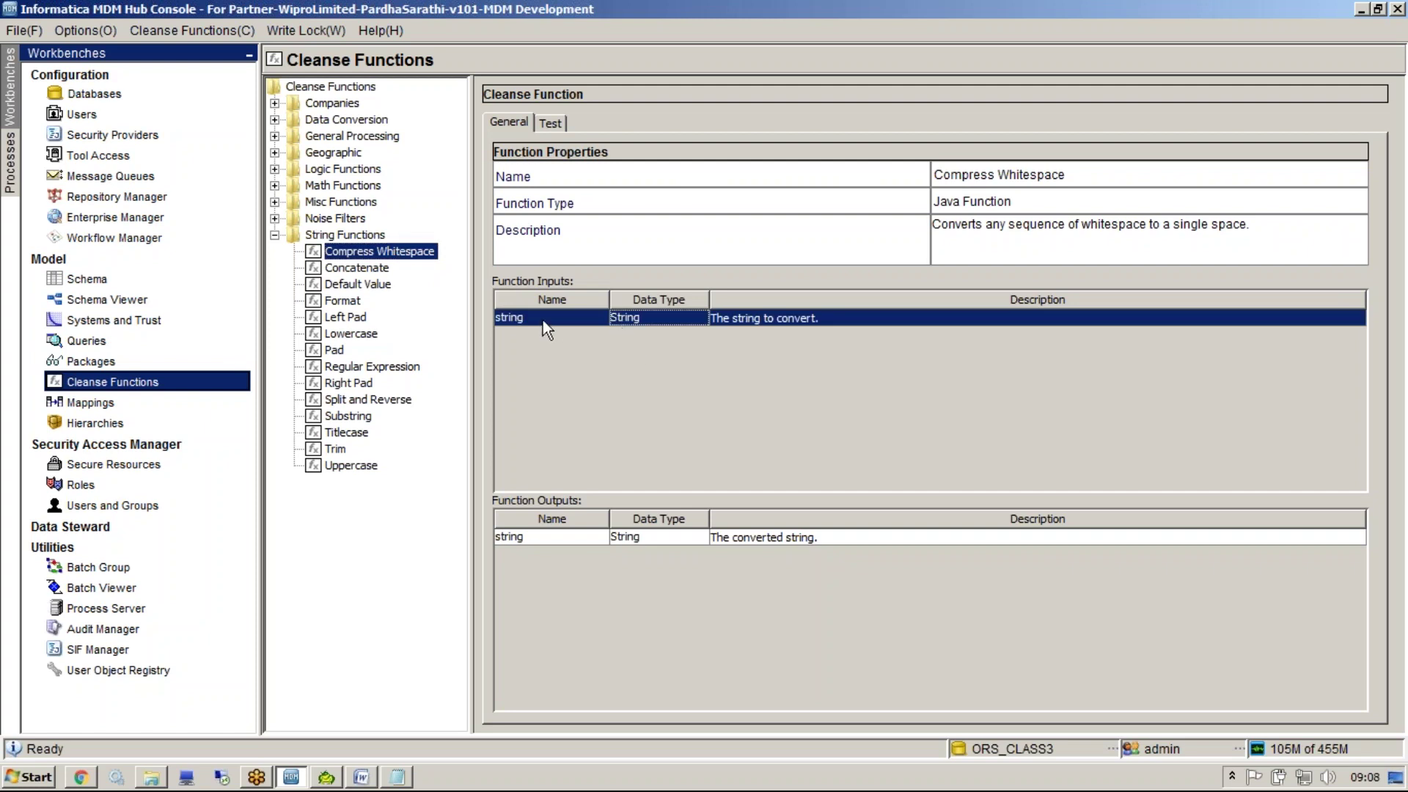
pyautogui.click(591, 543)
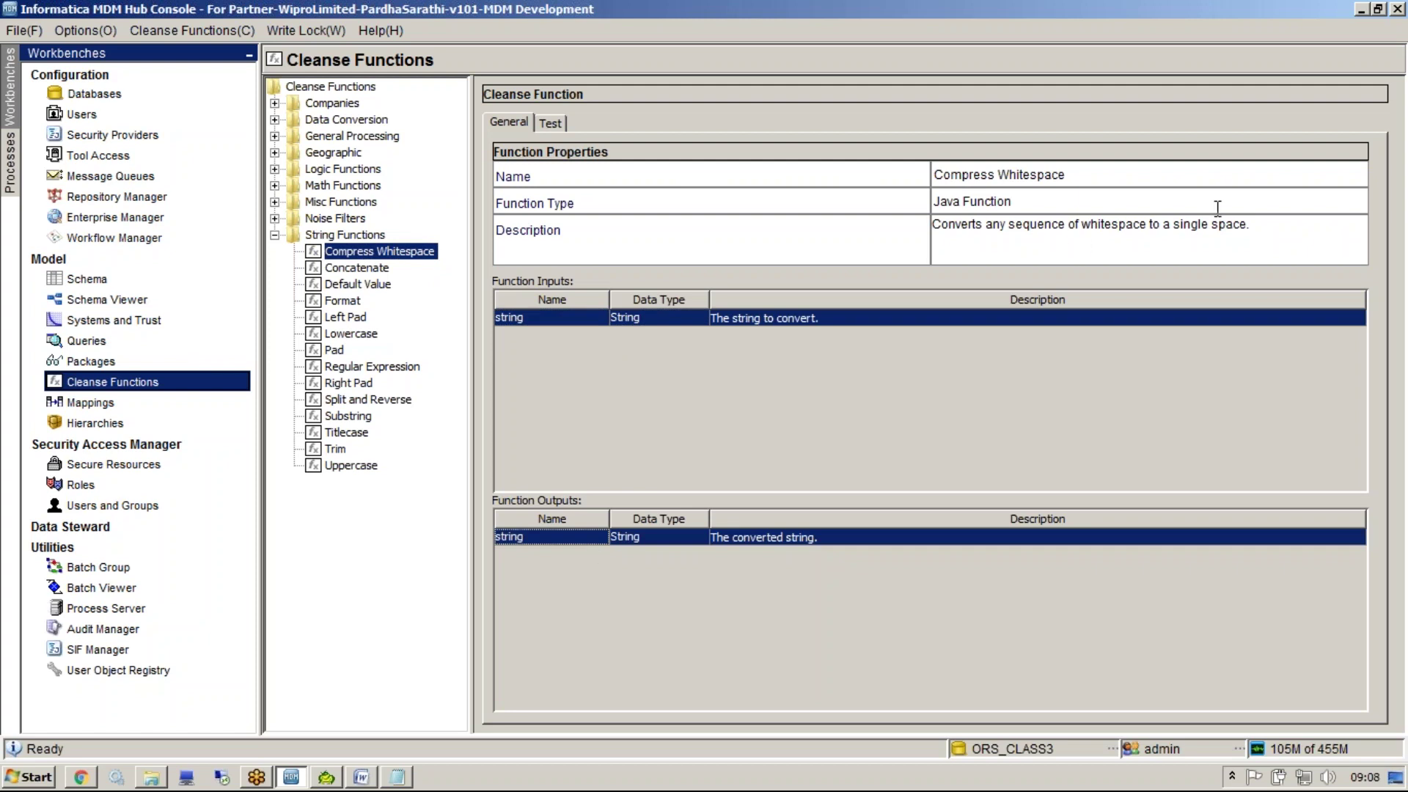
pyautogui.moveTo(1251, 225); pyautogui.dragTo(902, 239)
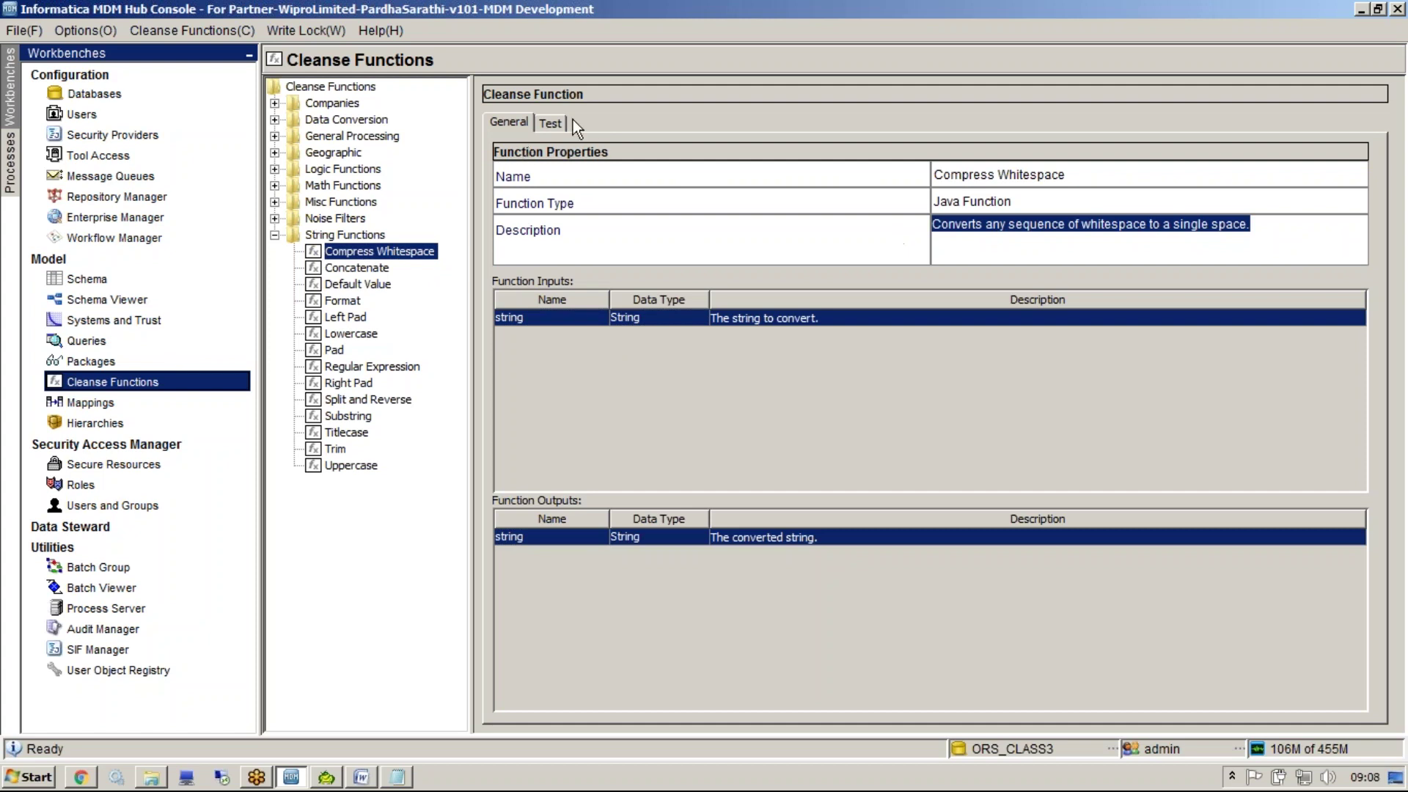
pyautogui.click(549, 124)
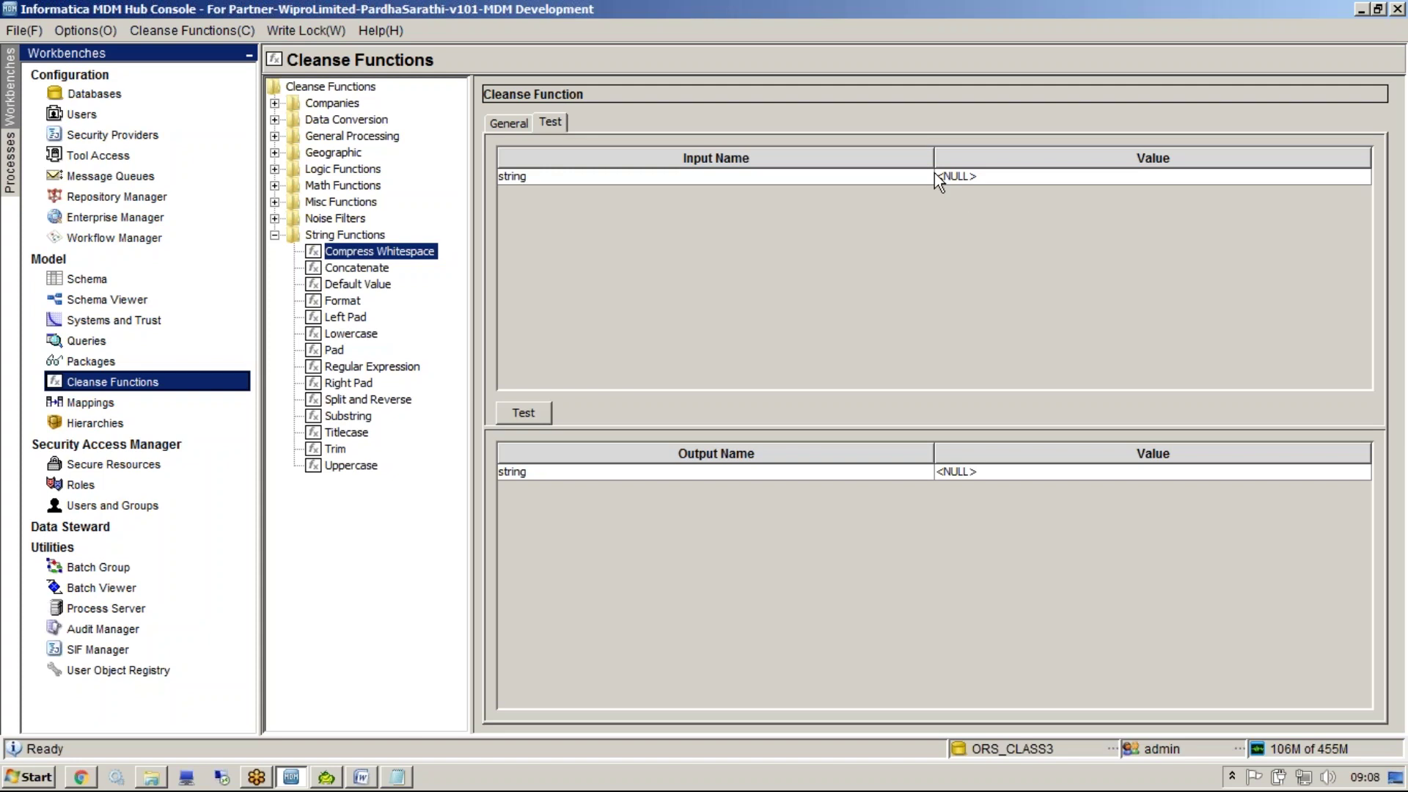
# Concatenate a sample first name (string1) and last name (string2) into one string, then select Default Value
pyautogui.click(380, 269)
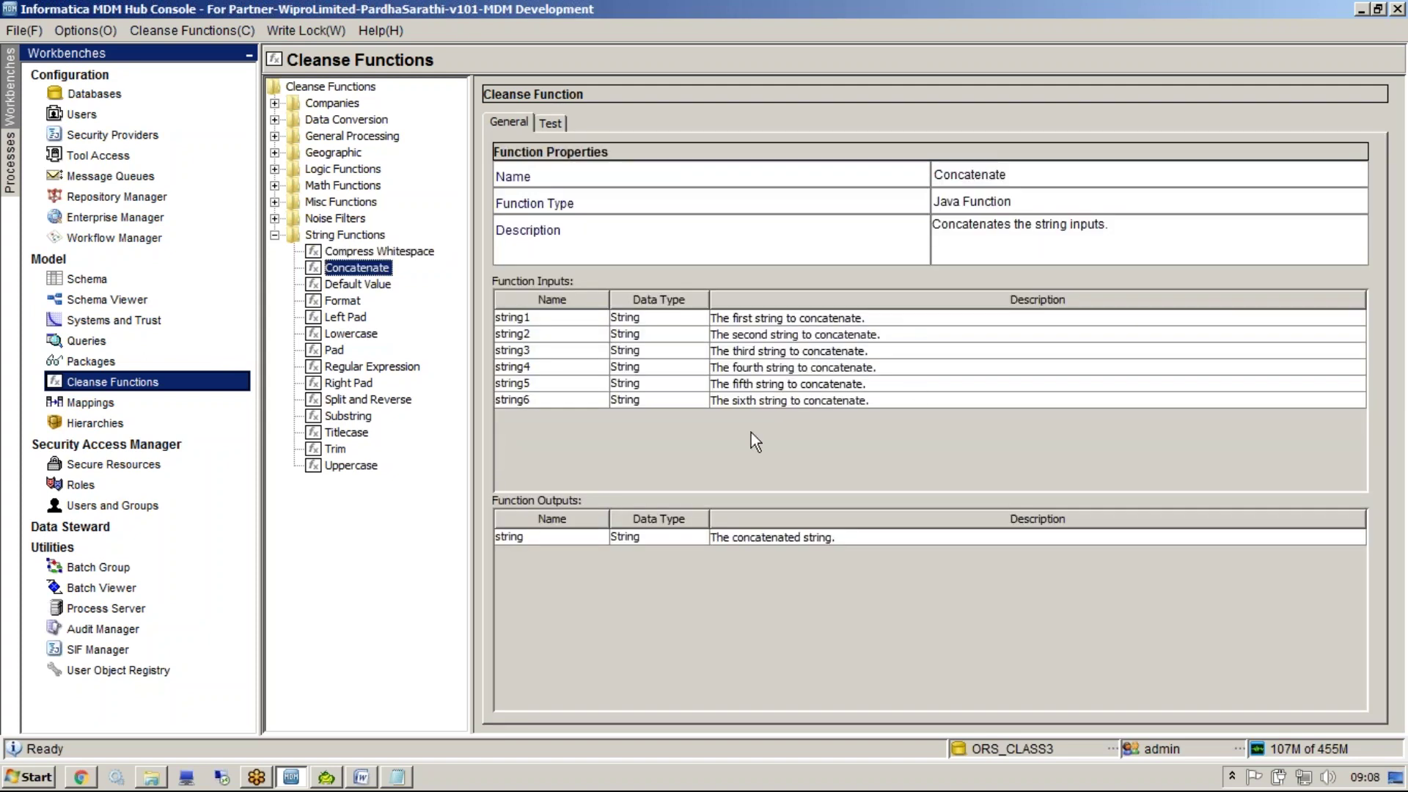
pyautogui.click(553, 123)
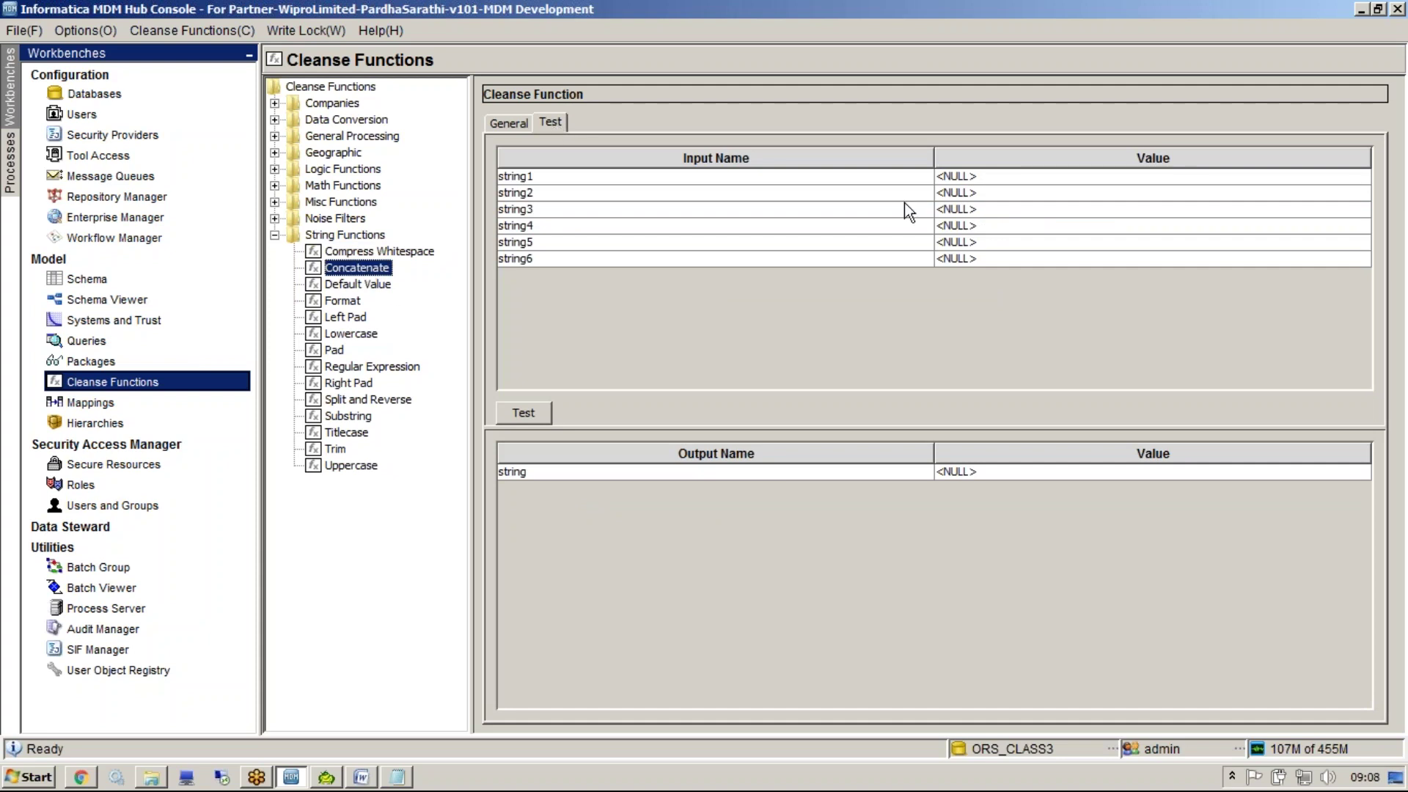
pyautogui.click(953, 176)
pyautogui.write('suhl')
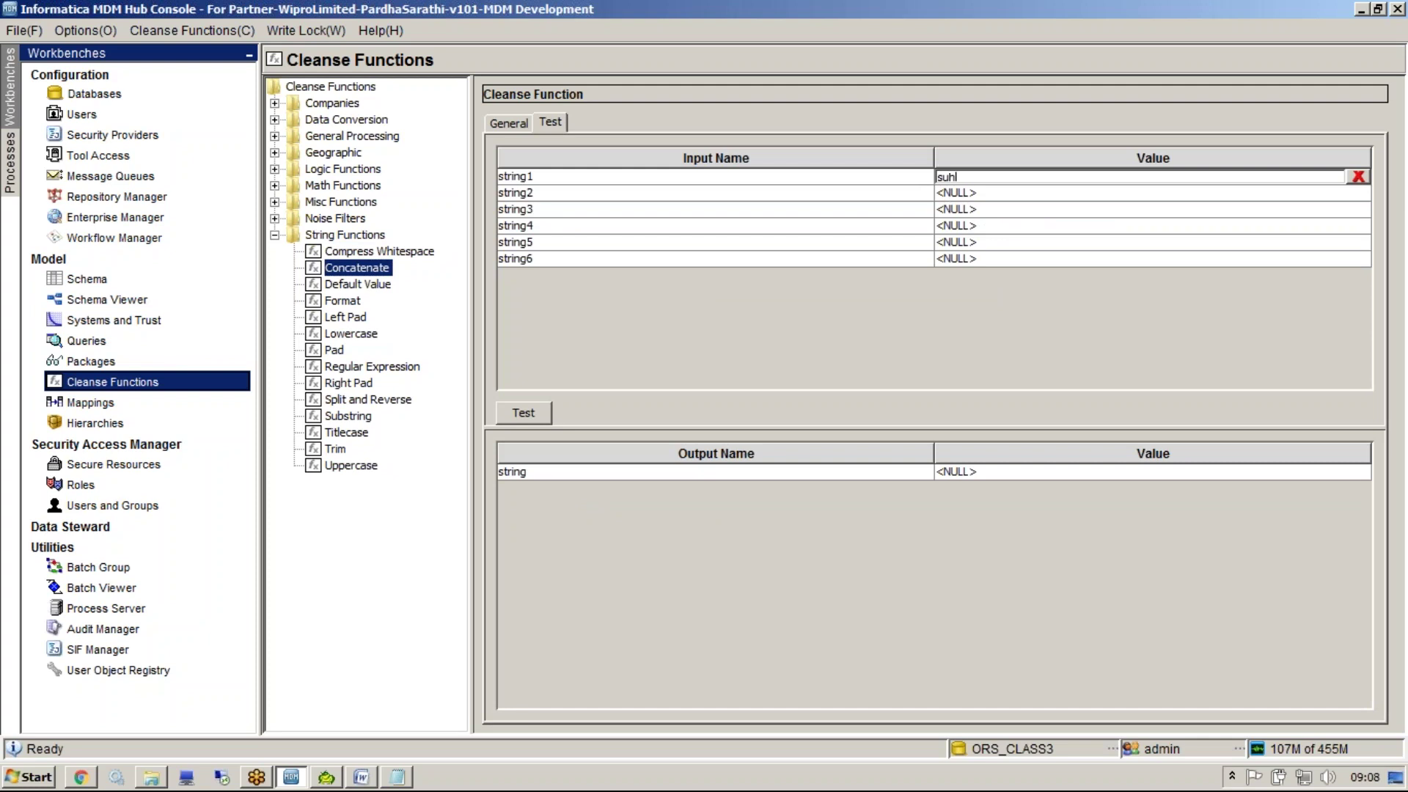
pyautogui.click(954, 192)
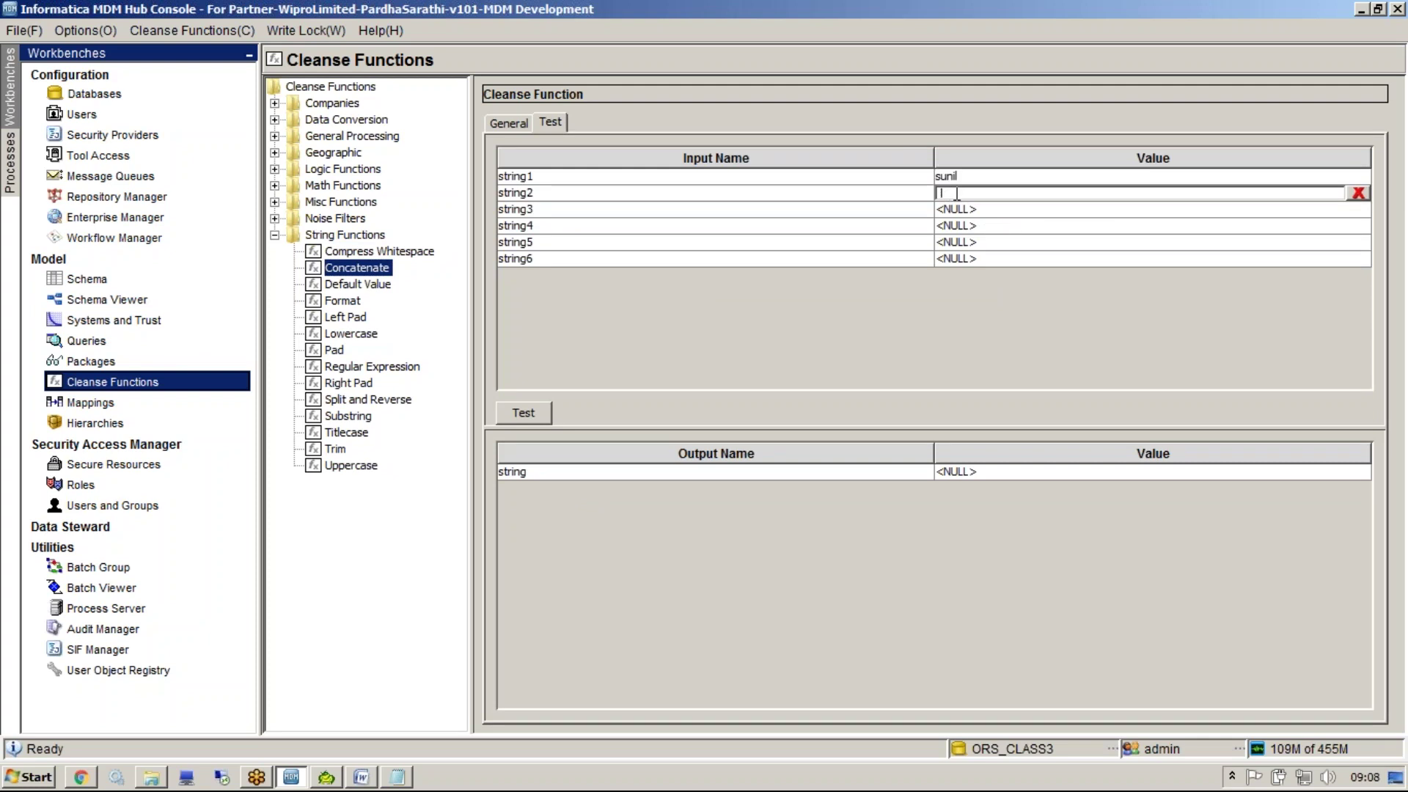
pyautogui.write('mohan tvl')
pyautogui.click(533, 415)
pyautogui.click(1029, 473)
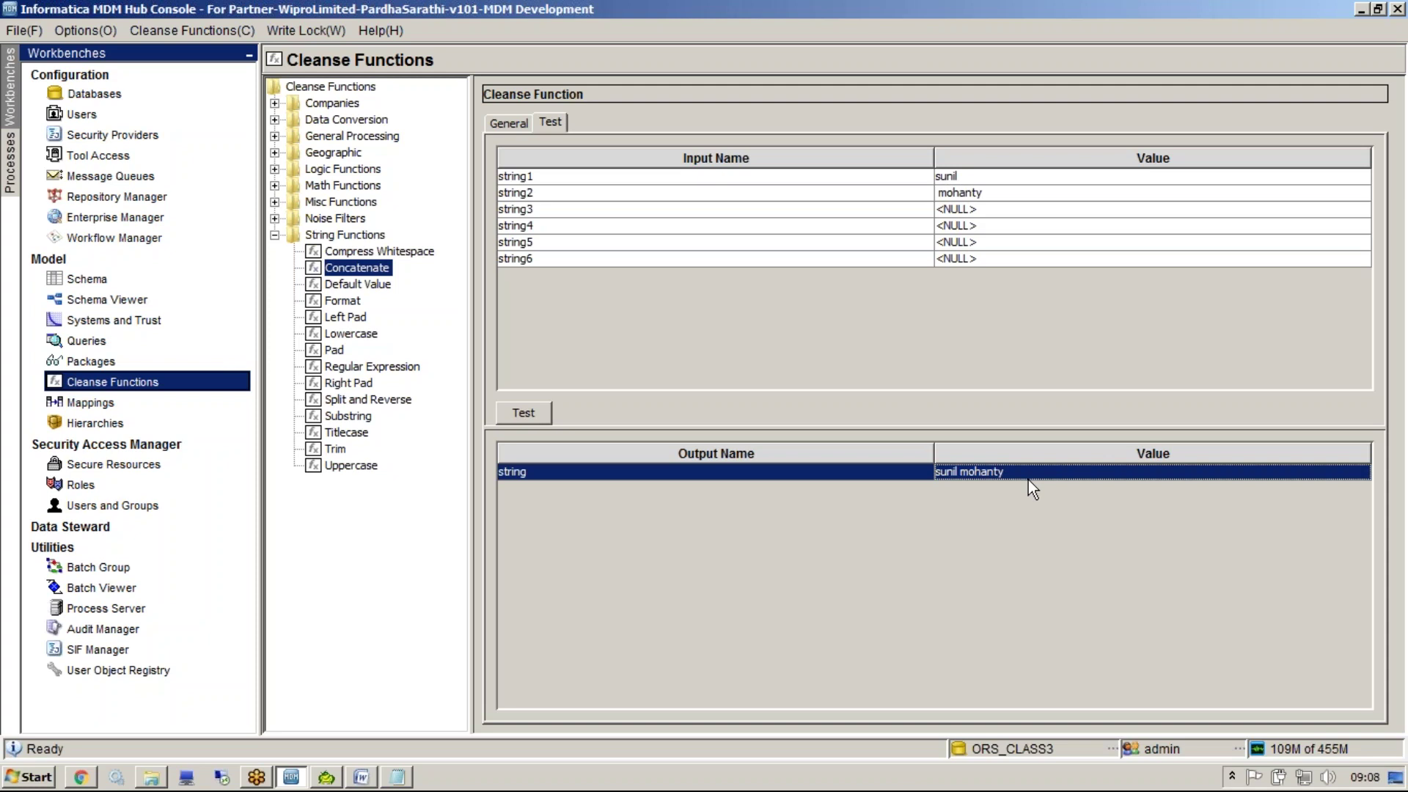
pyautogui.click(586, 190)
pyautogui.click(602, 285)
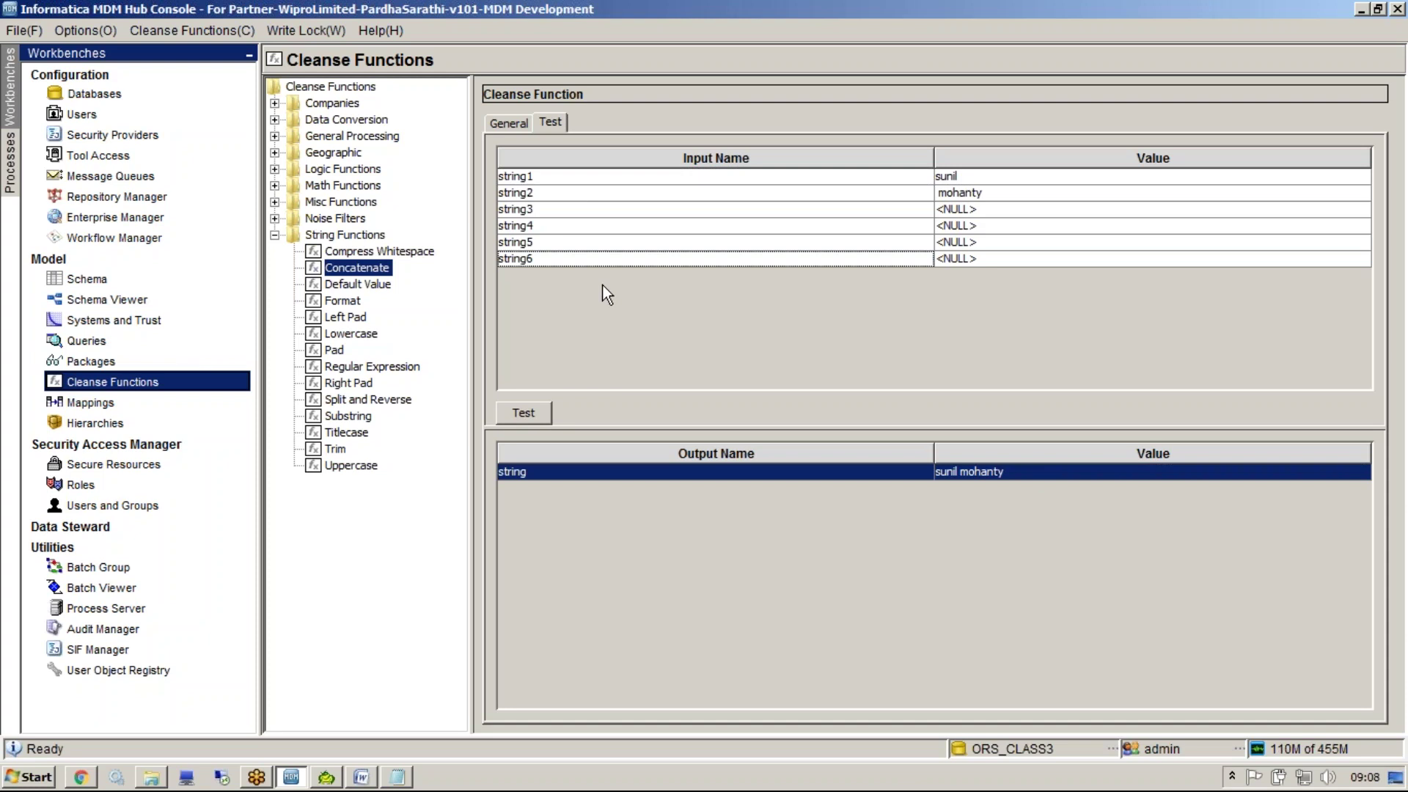
pyautogui.click(392, 284)
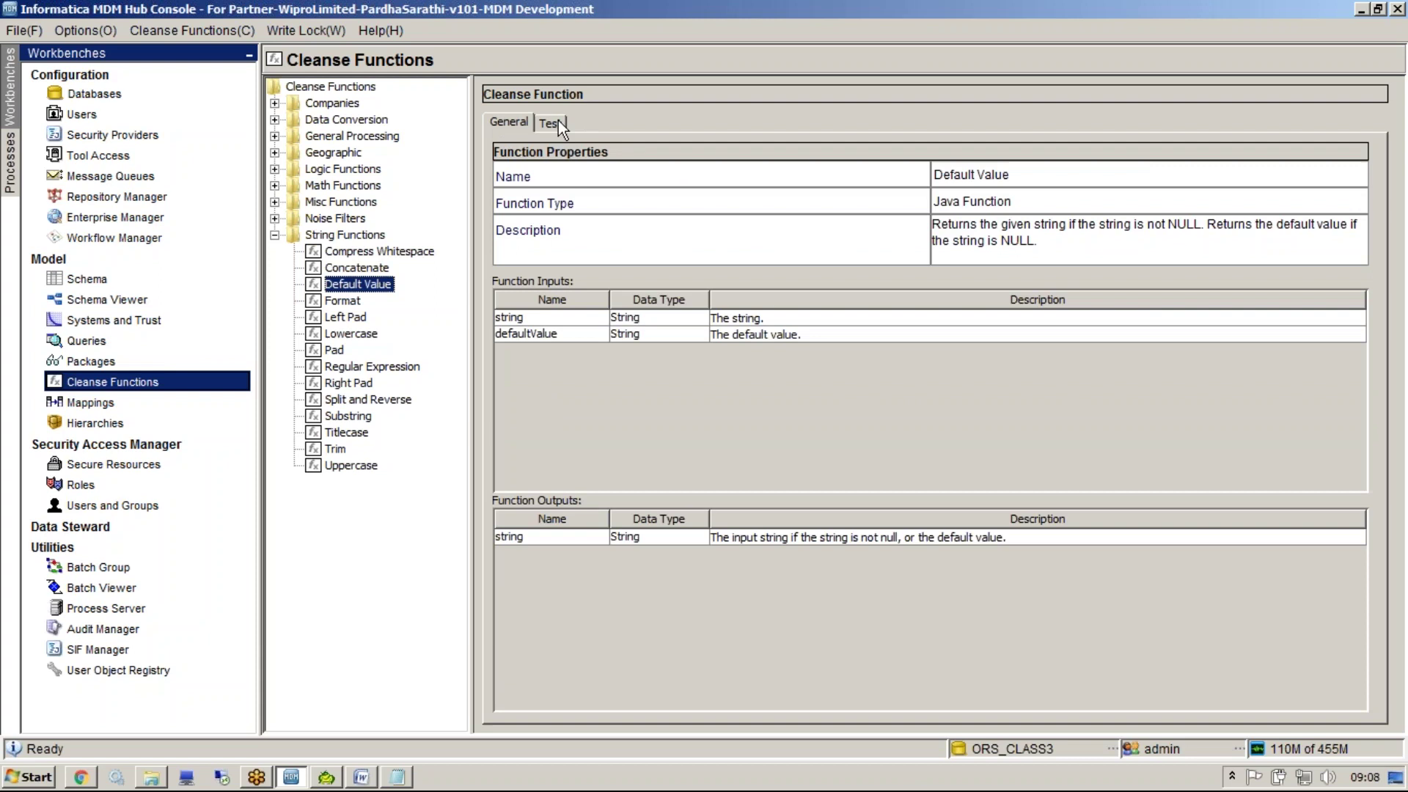
# Test Default Value with a sample name and defaultValue 'unknown', getting the name back
pyautogui.click(559, 126)
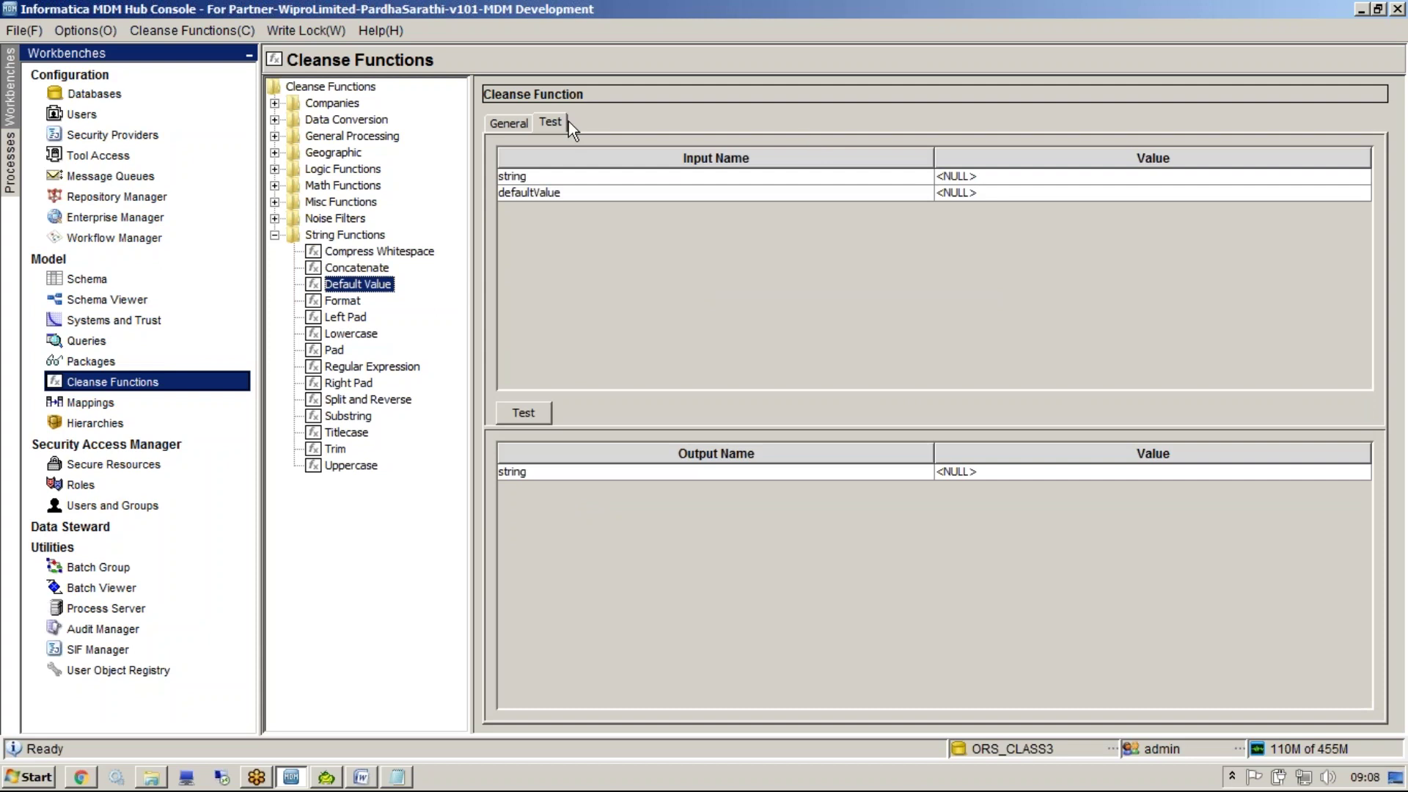
pyautogui.click(956, 176)
pyautogui.write('sunil')
pyautogui.press('Tab')
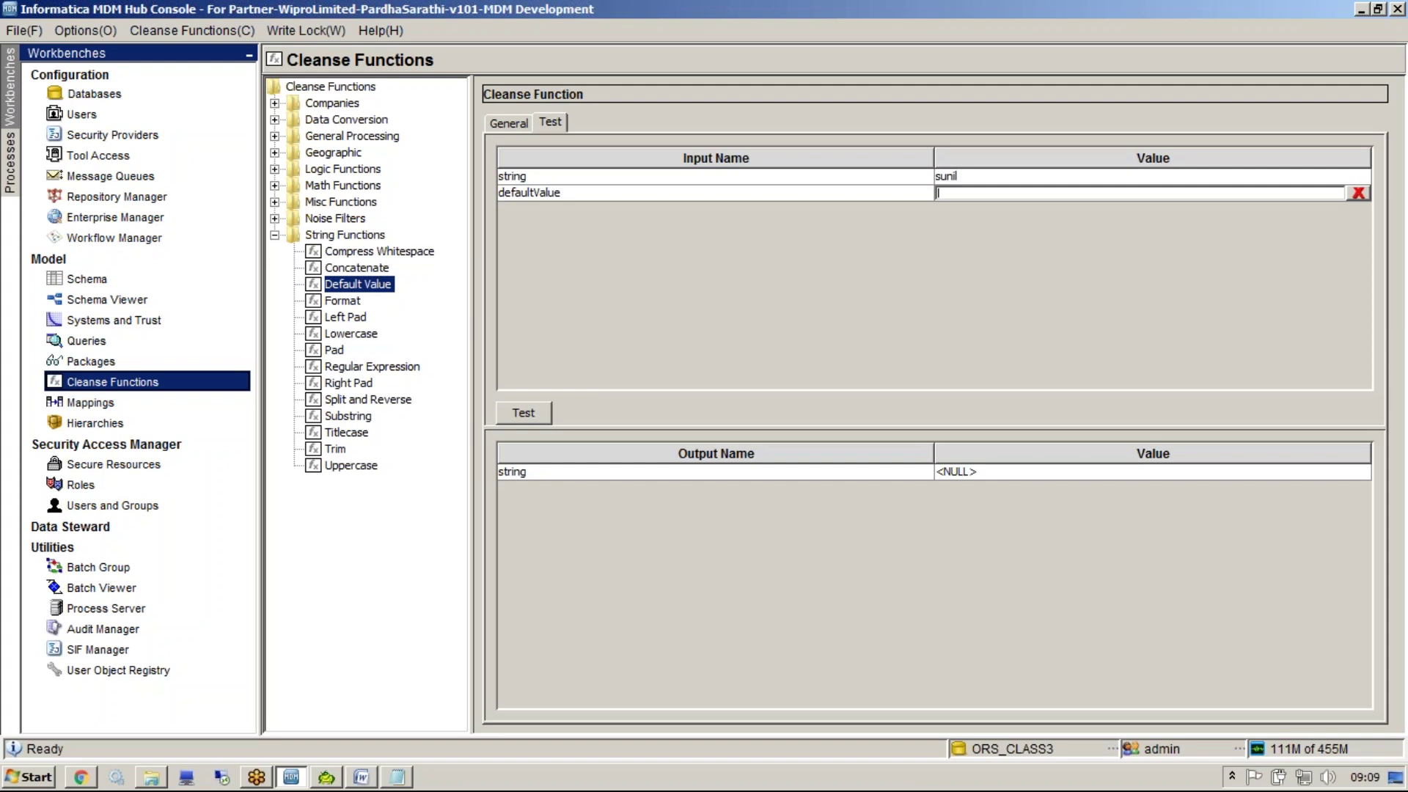
pyautogui.write('unknown')
pyautogui.click(543, 408)
pyautogui.click(957, 472)
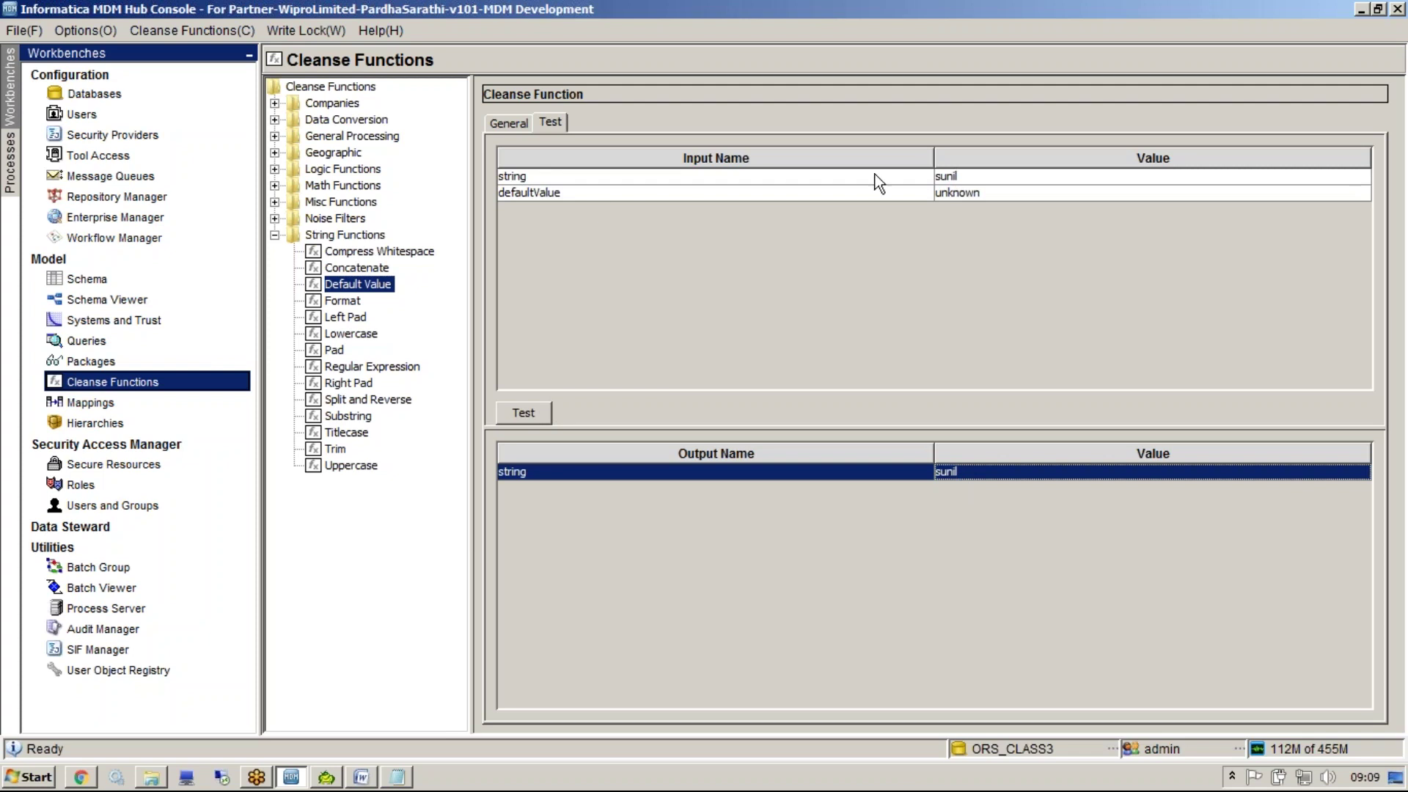
# Clear the string to null and retest to get 'unknown', then select Format
pyautogui.click(1371, 179)
pyautogui.press('Delete')
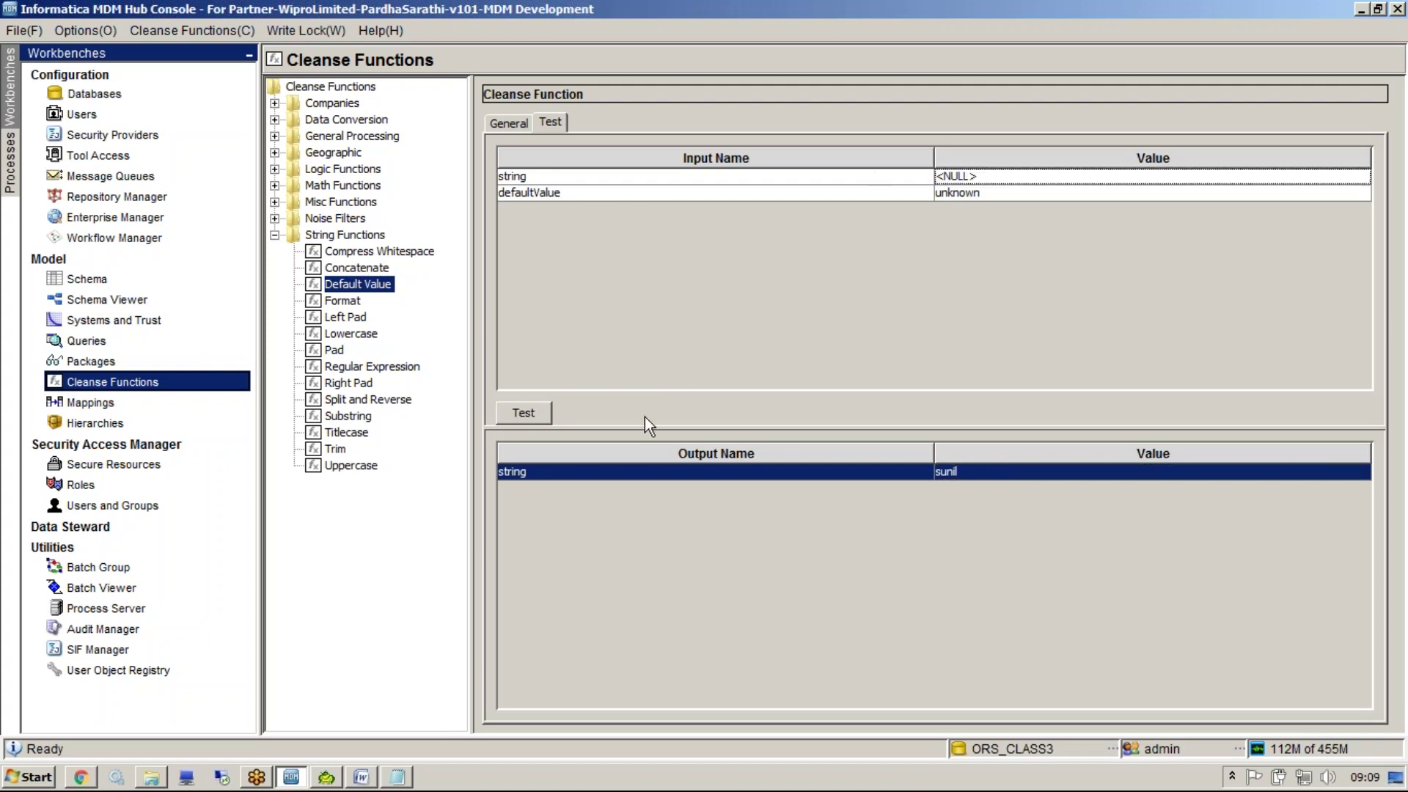
pyautogui.click(543, 413)
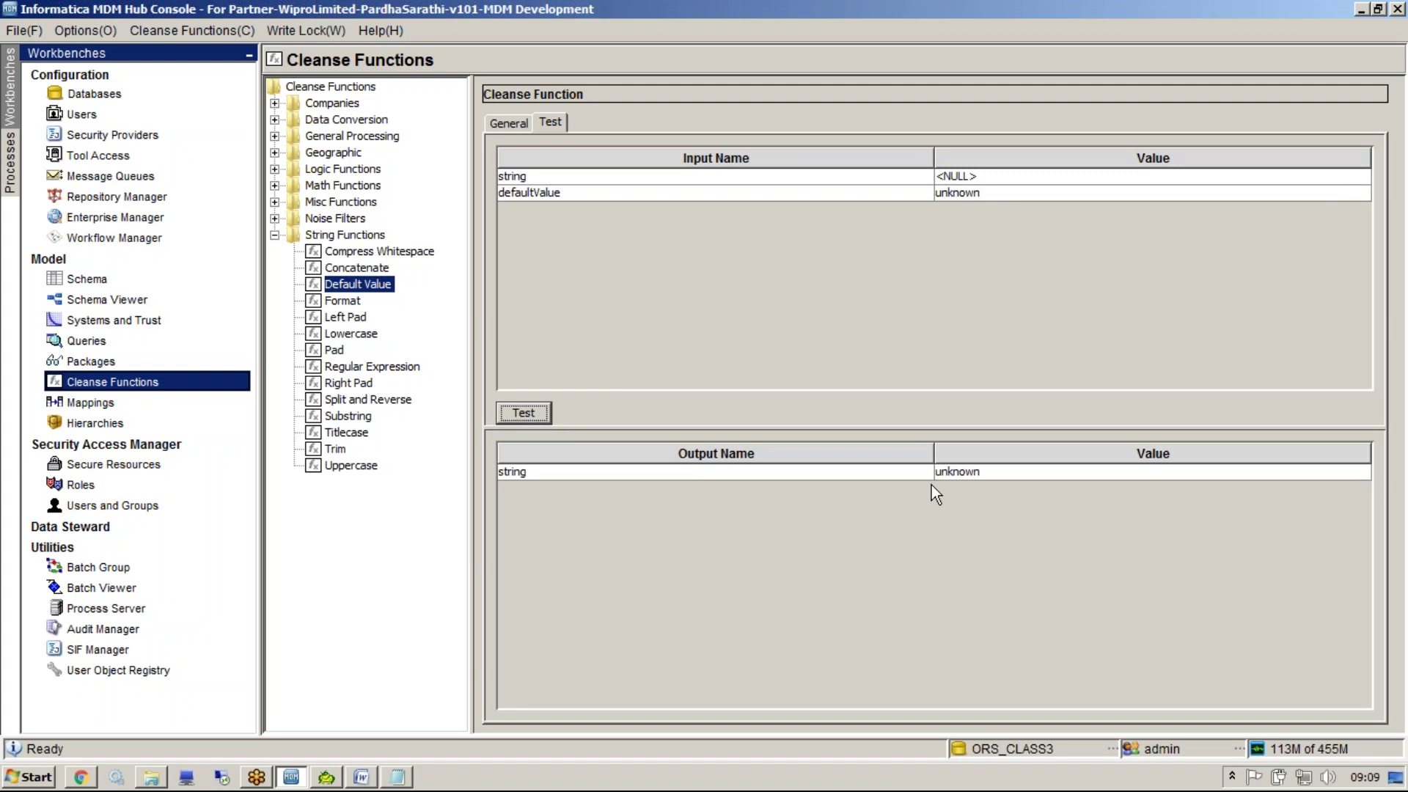
pyautogui.click(339, 300)
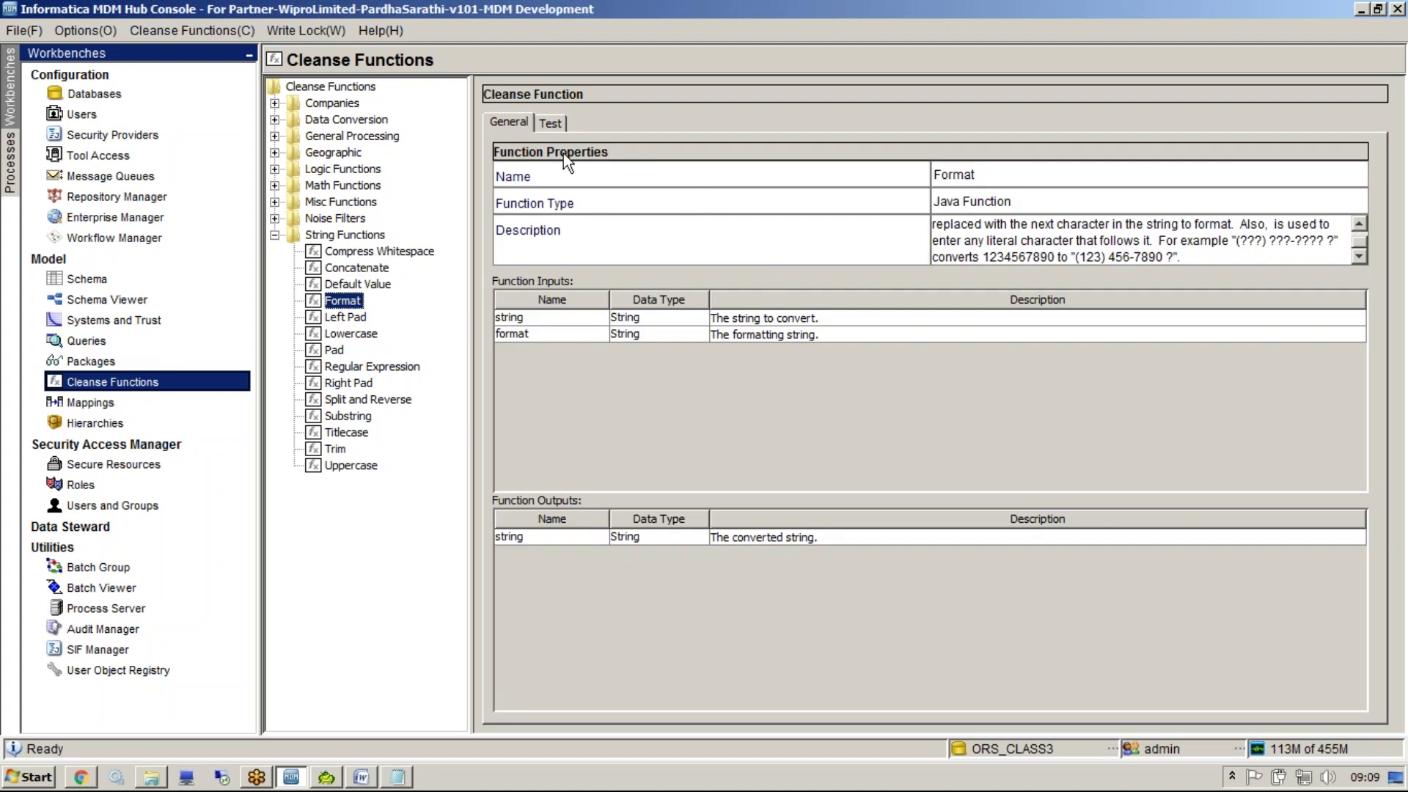
pyautogui.click(550, 124)
pyautogui.click(961, 176)
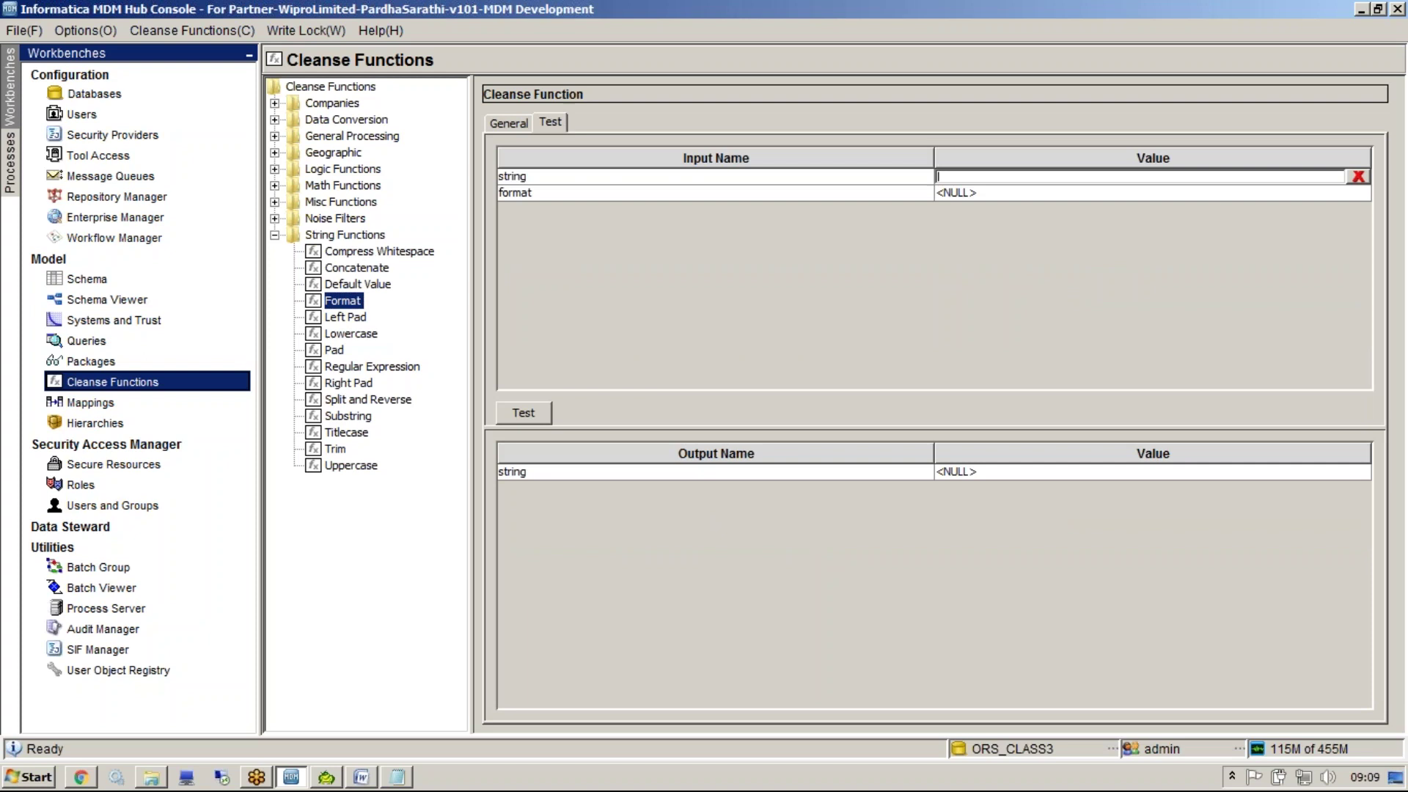
pyautogui.write('9999999999')
pyautogui.press('Return')
pyautogui.write('(???')
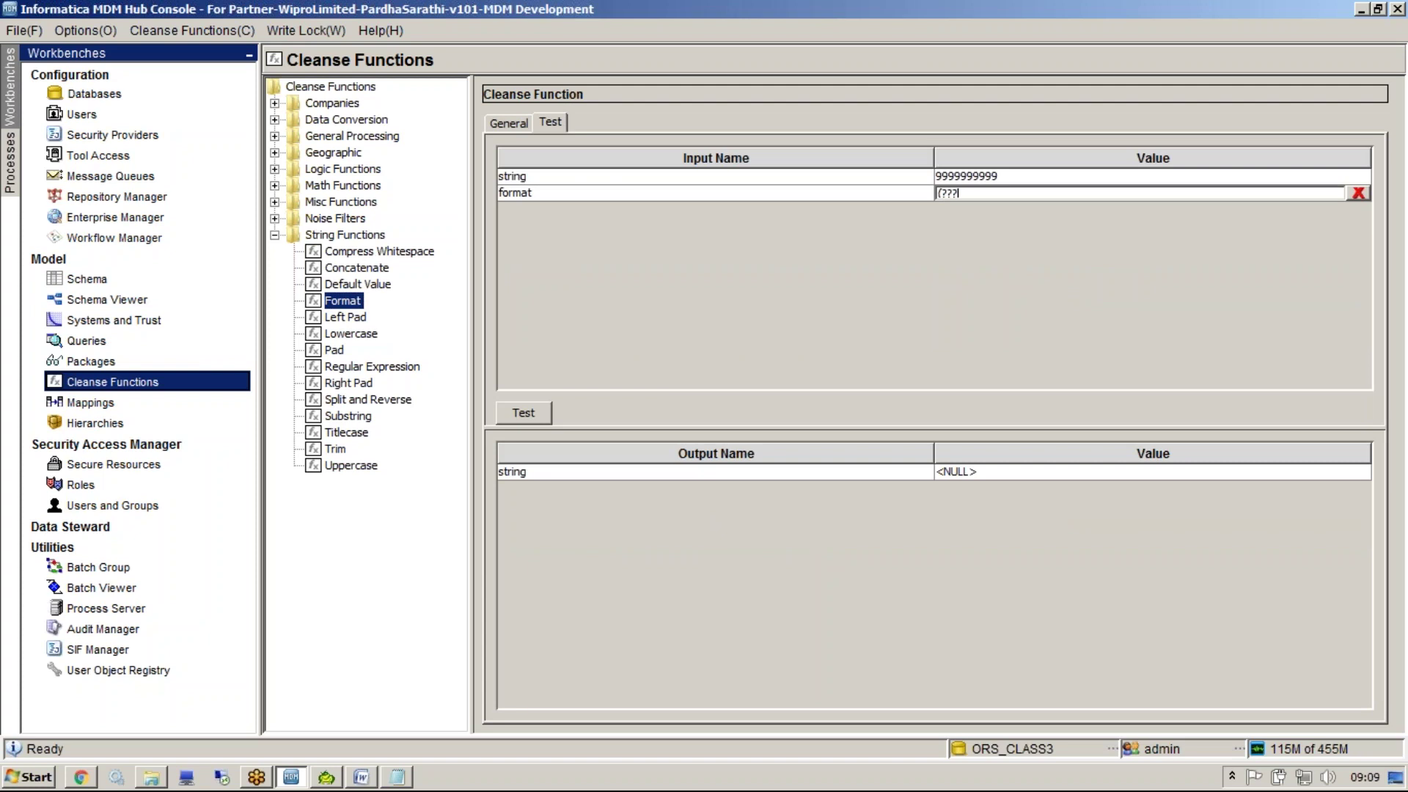
pyautogui.write(')-????-???')
pyautogui.click(538, 415)
pyautogui.click(1008, 475)
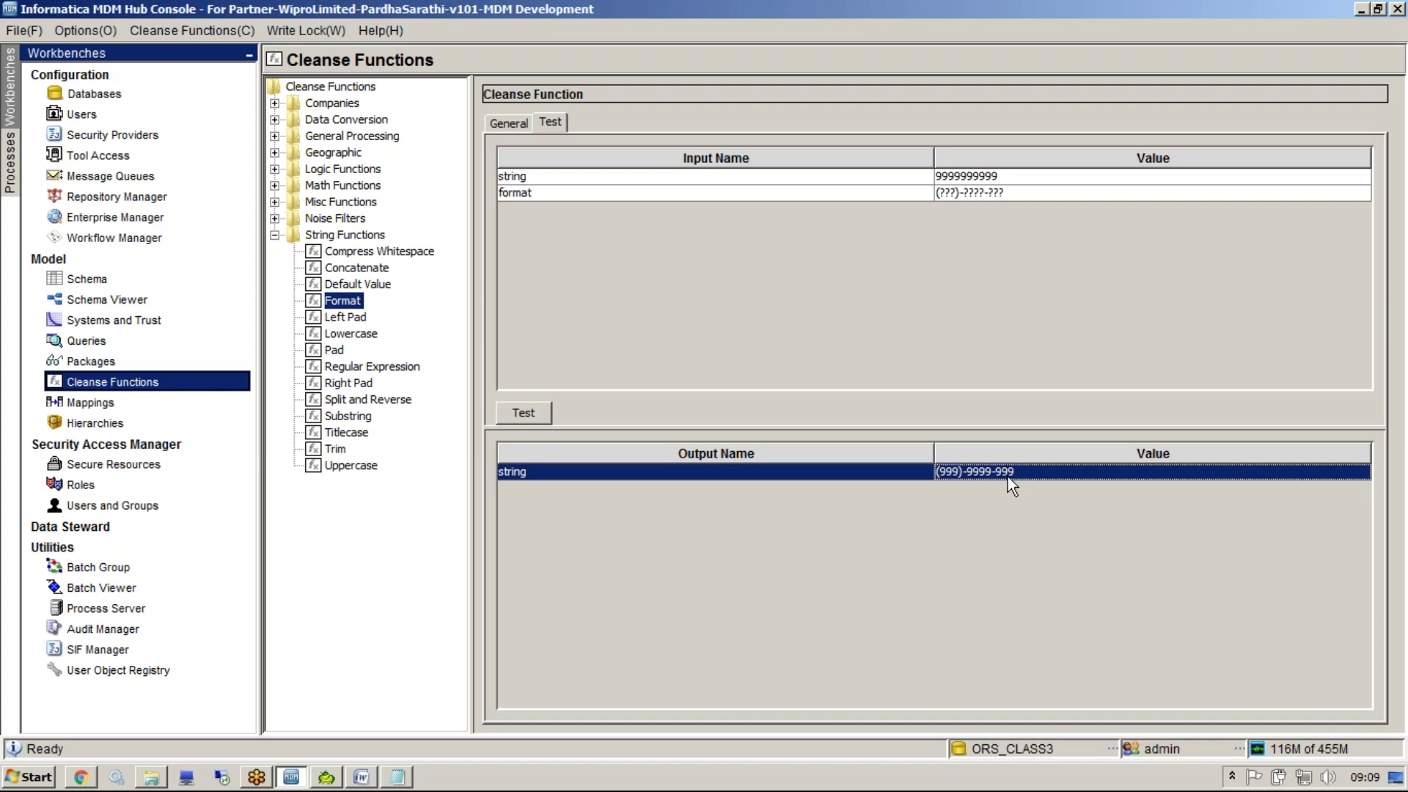
pyautogui.click(346, 317)
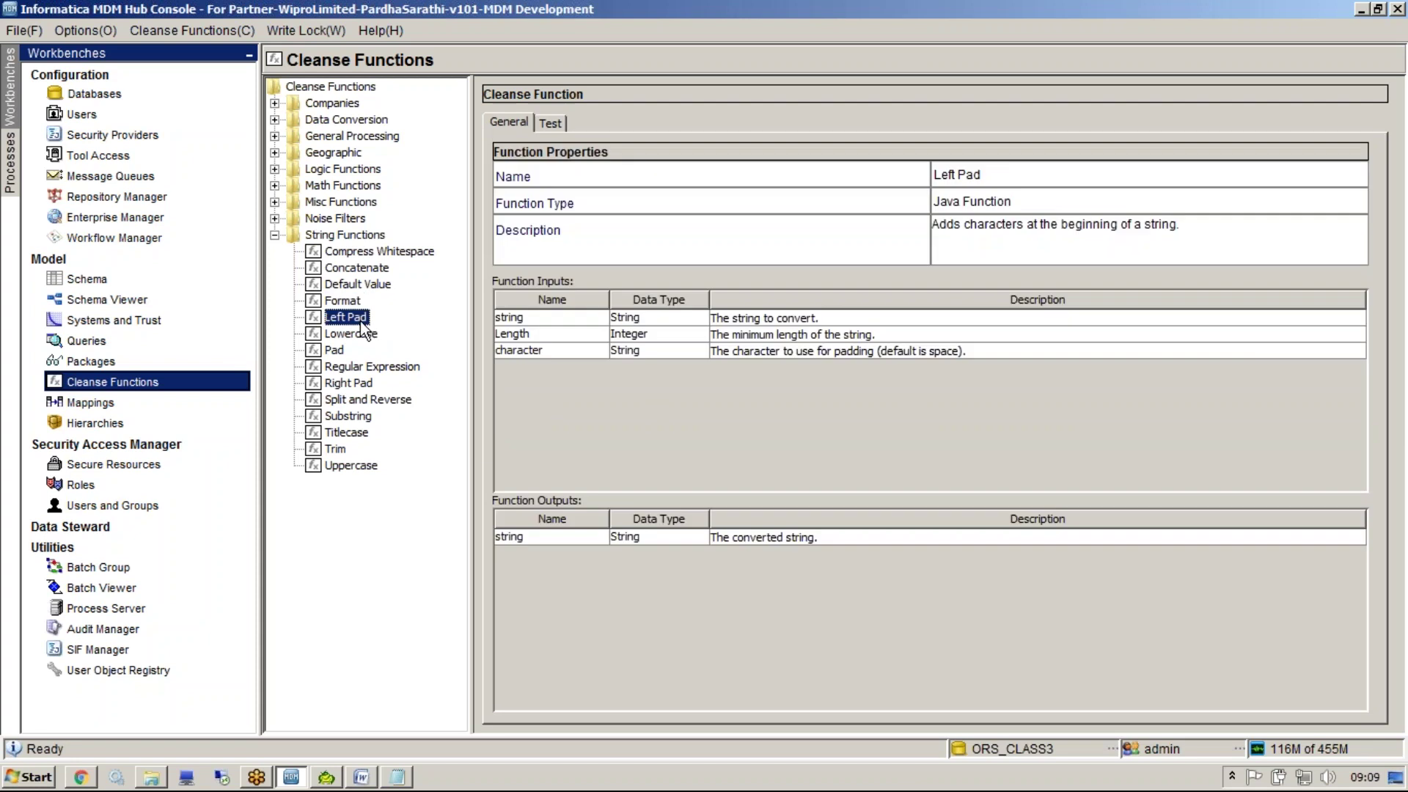
# Test Left Pad on a sample name with Length 10 and padding character #
pyautogui.click(556, 124)
pyautogui.click(971, 178)
pyautogui.write('sunill')
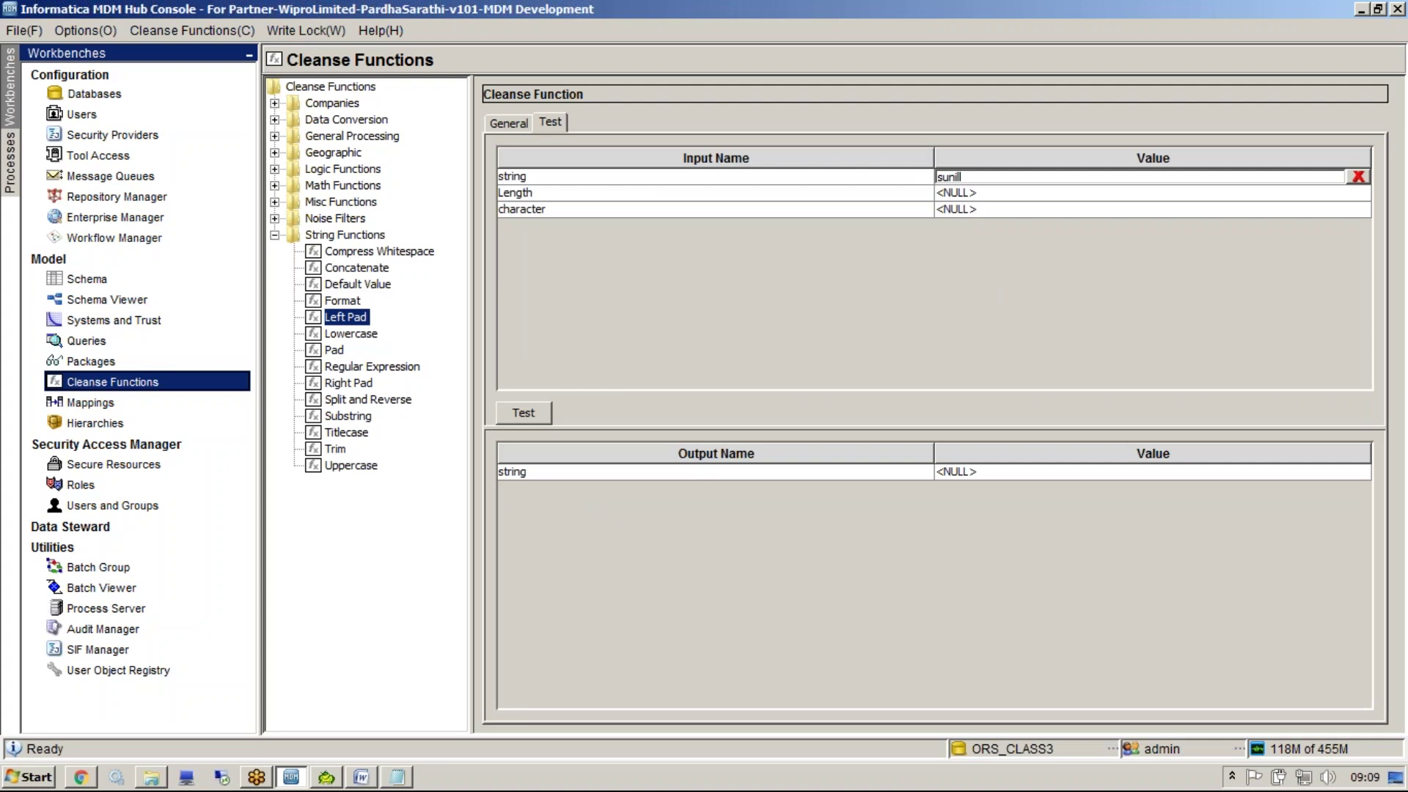
pyautogui.press('BackSpace')
pyautogui.click(973, 208)
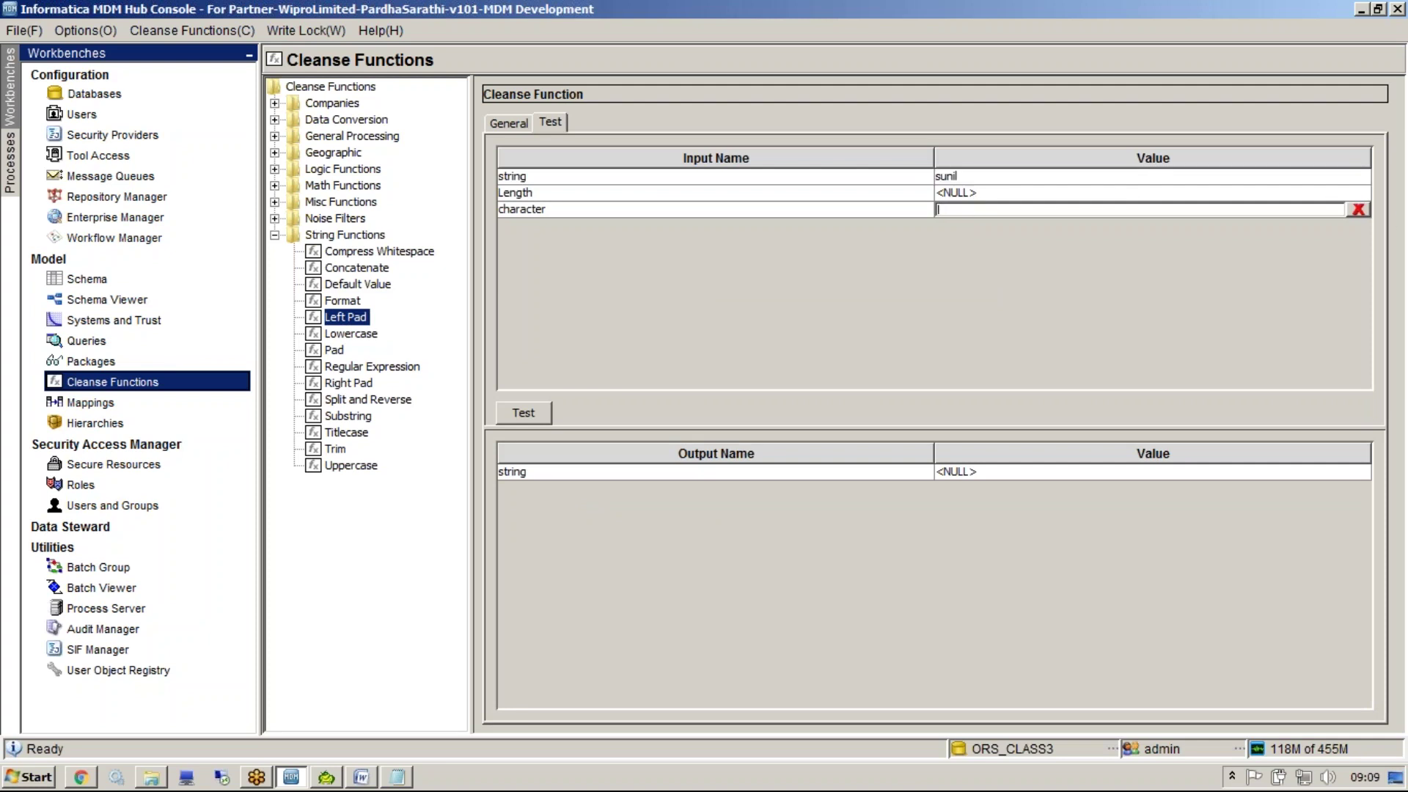
pyautogui.click(1292, 192)
pyautogui.write('10')
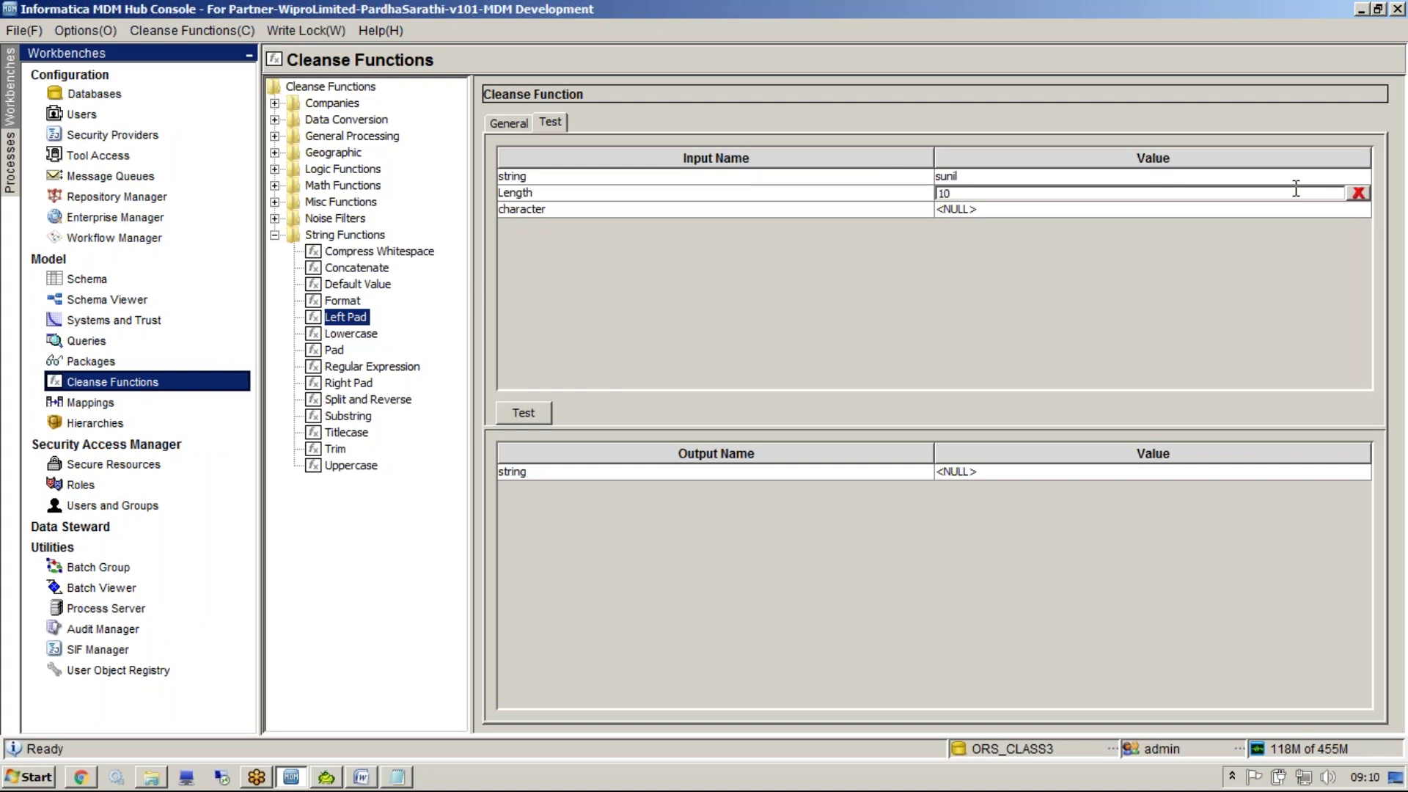
pyautogui.click(1287, 209)
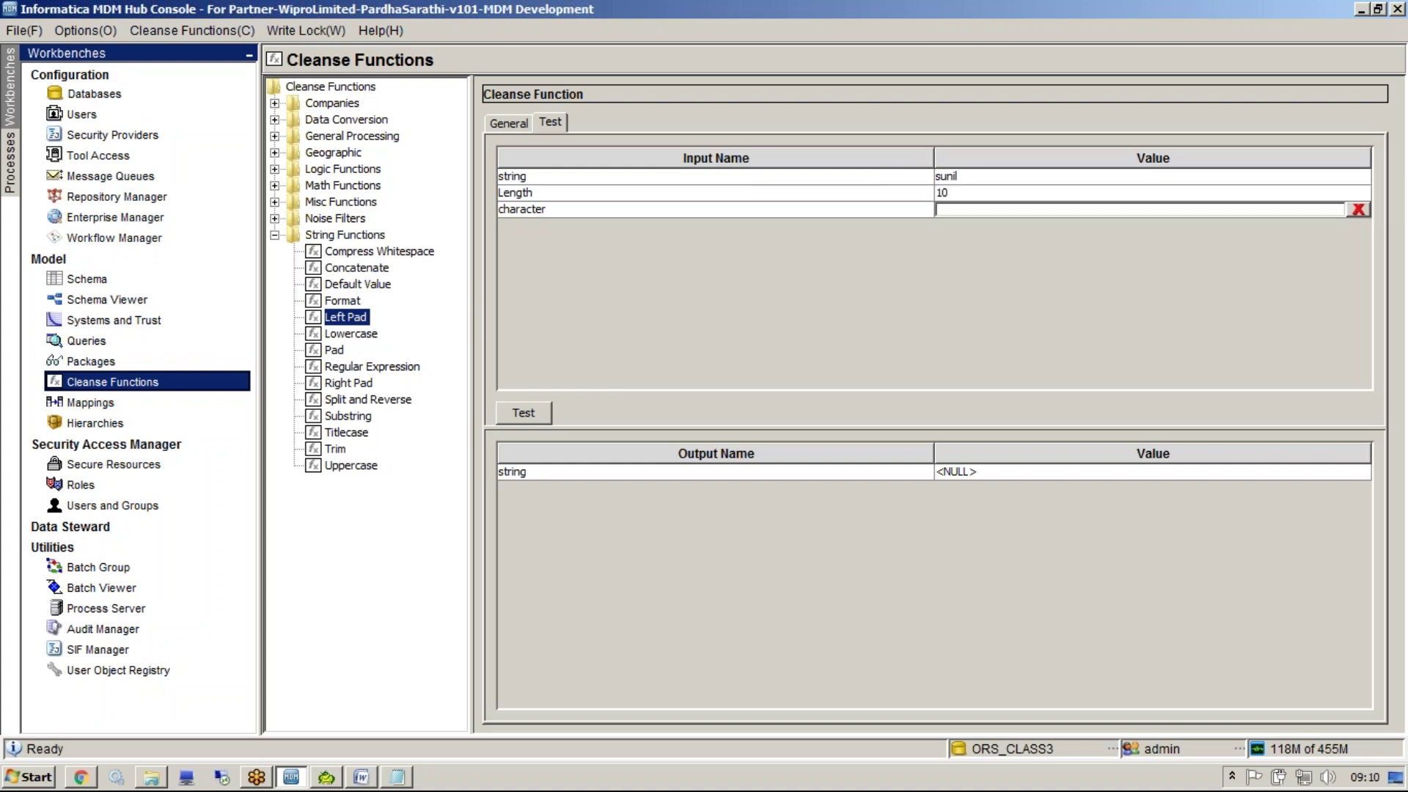
pyautogui.write('#')
pyautogui.click(519, 415)
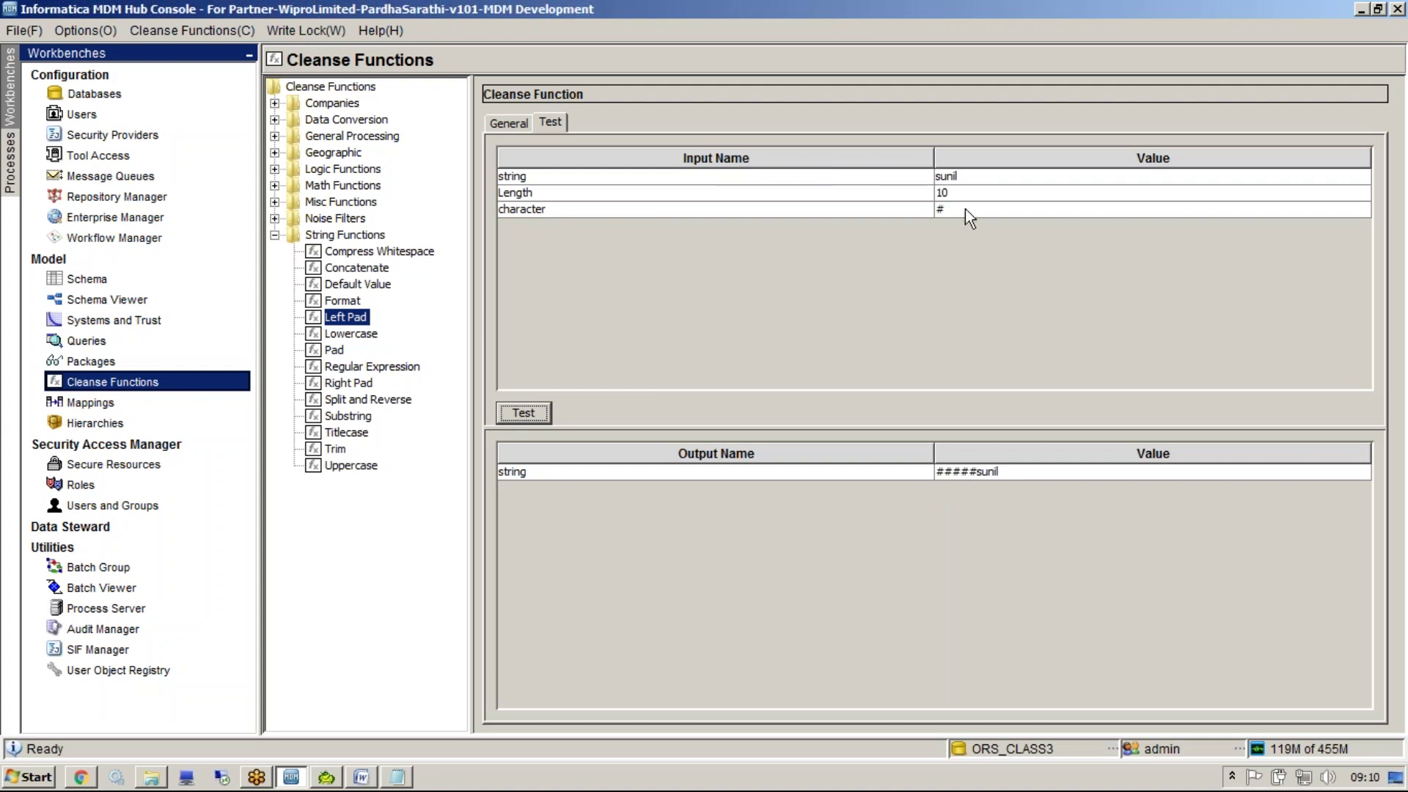
# Change Length to 15 and rerun the Left Pad test
pyautogui.click(981, 192)
pyautogui.write('5')
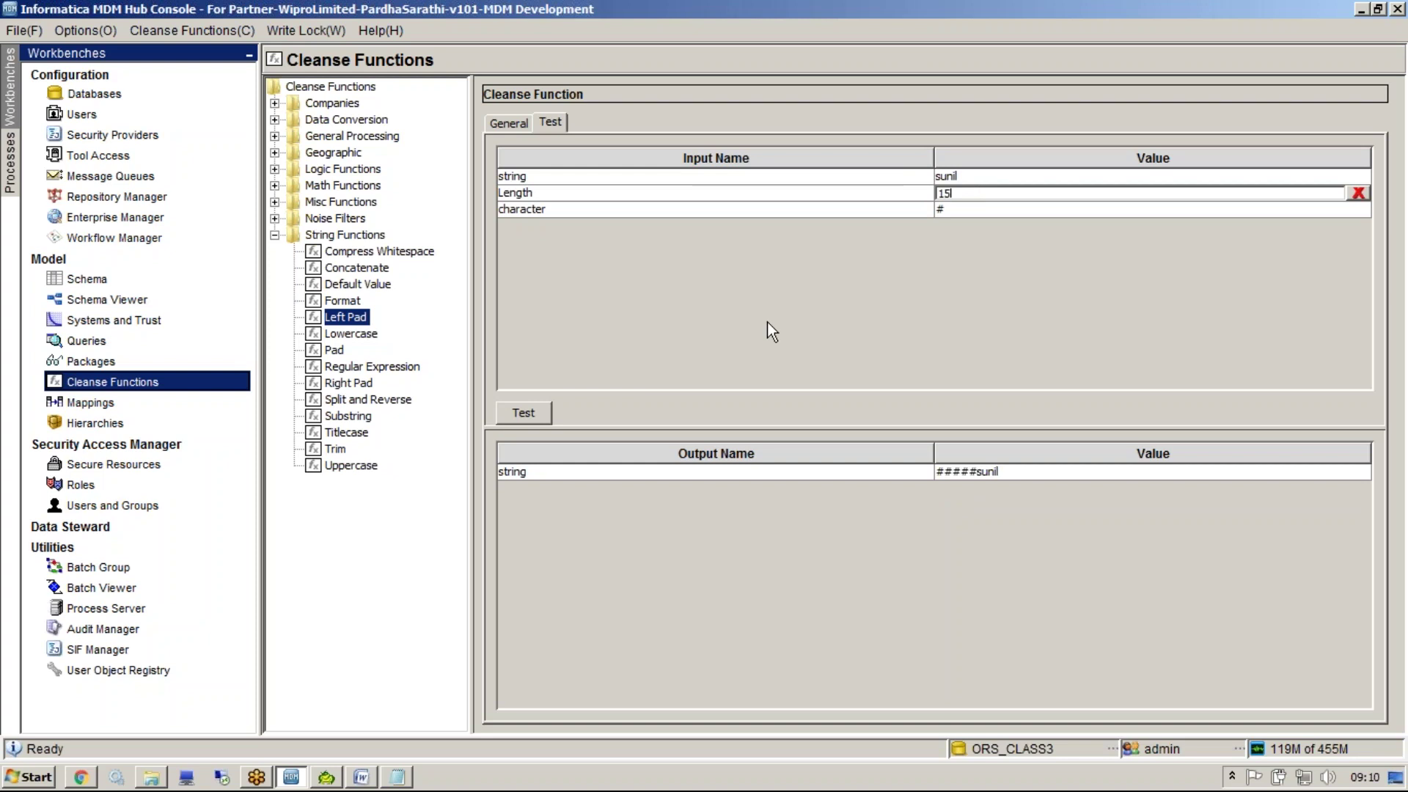
pyautogui.click(534, 411)
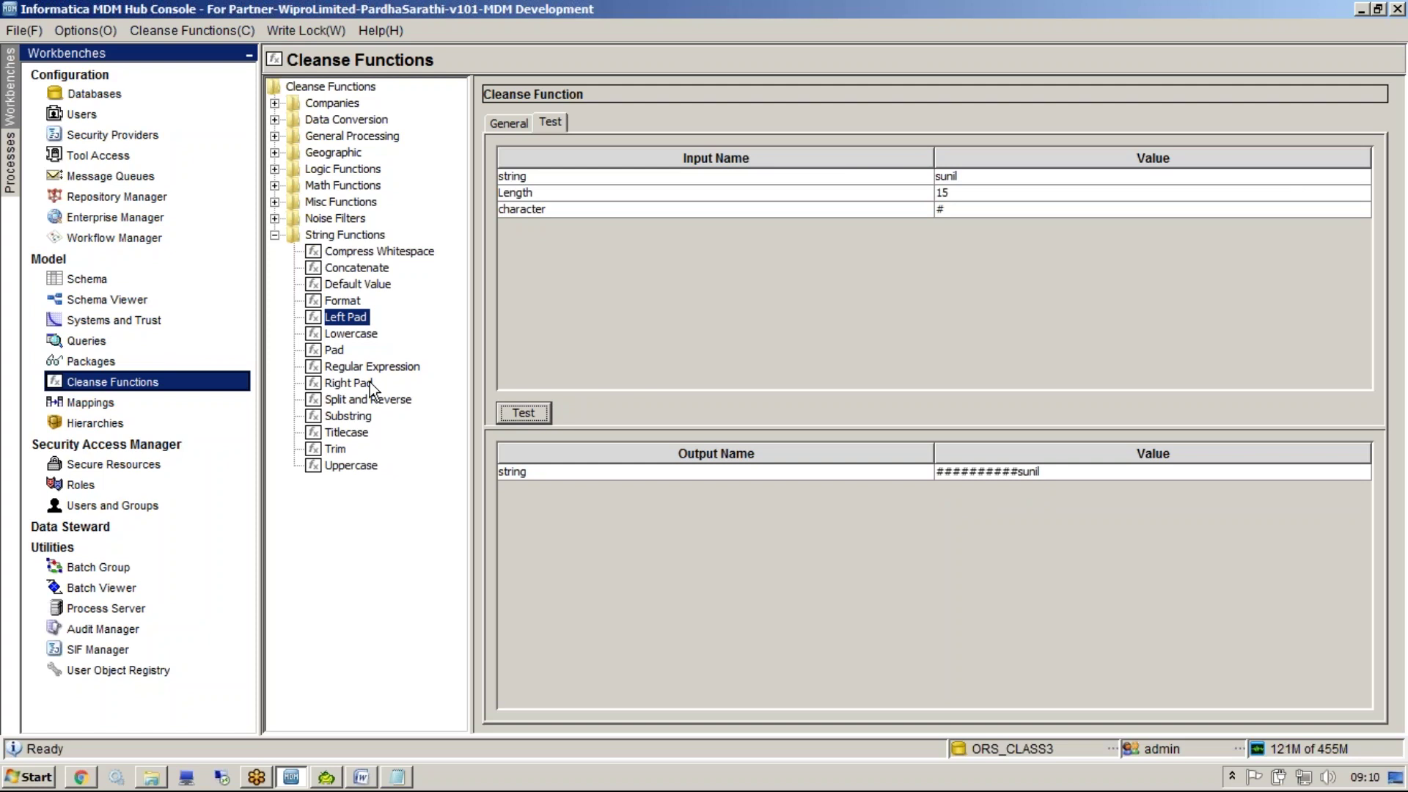
# Review the Lowercase, Pad, Regular Expression and Right Pad function properties
pyautogui.click(360, 332)
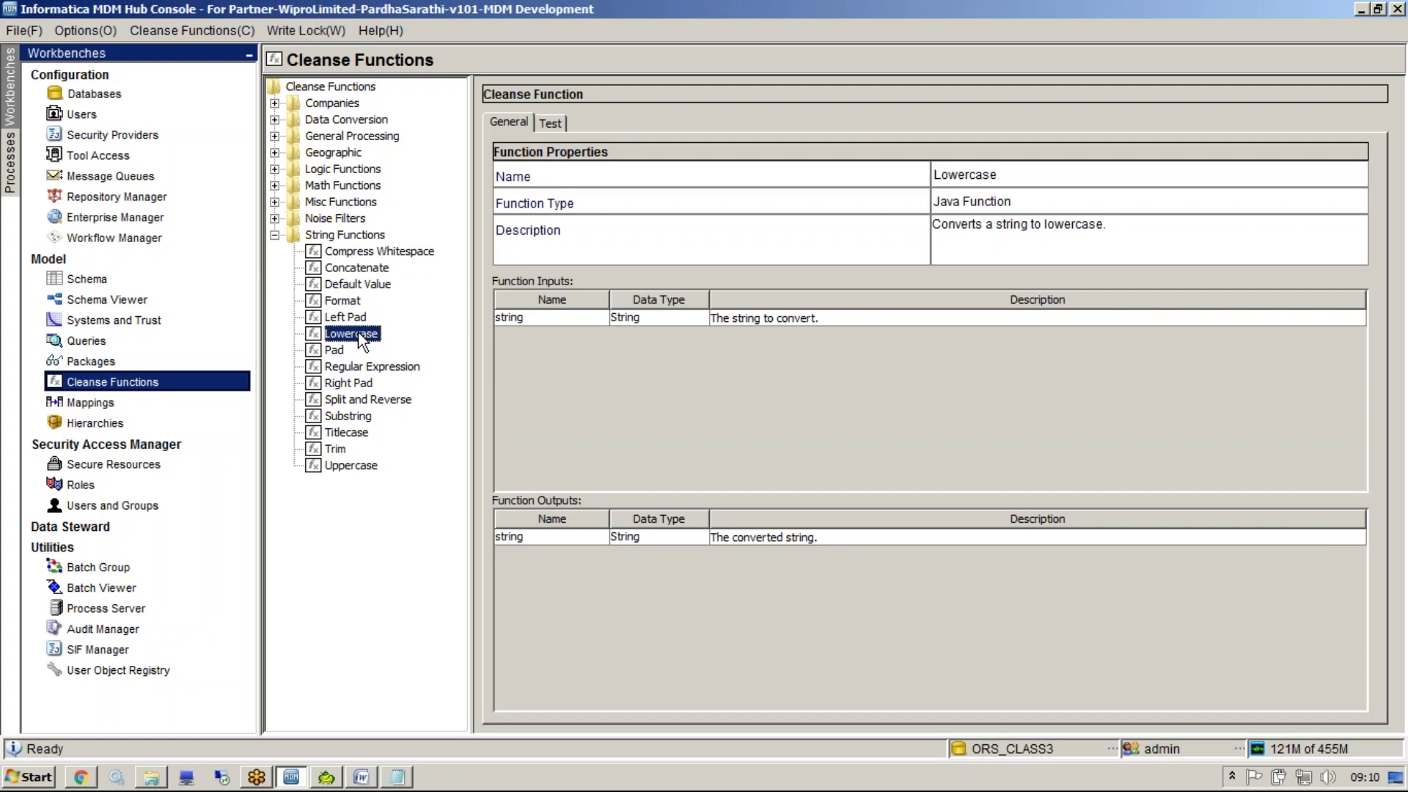
pyautogui.click(337, 351)
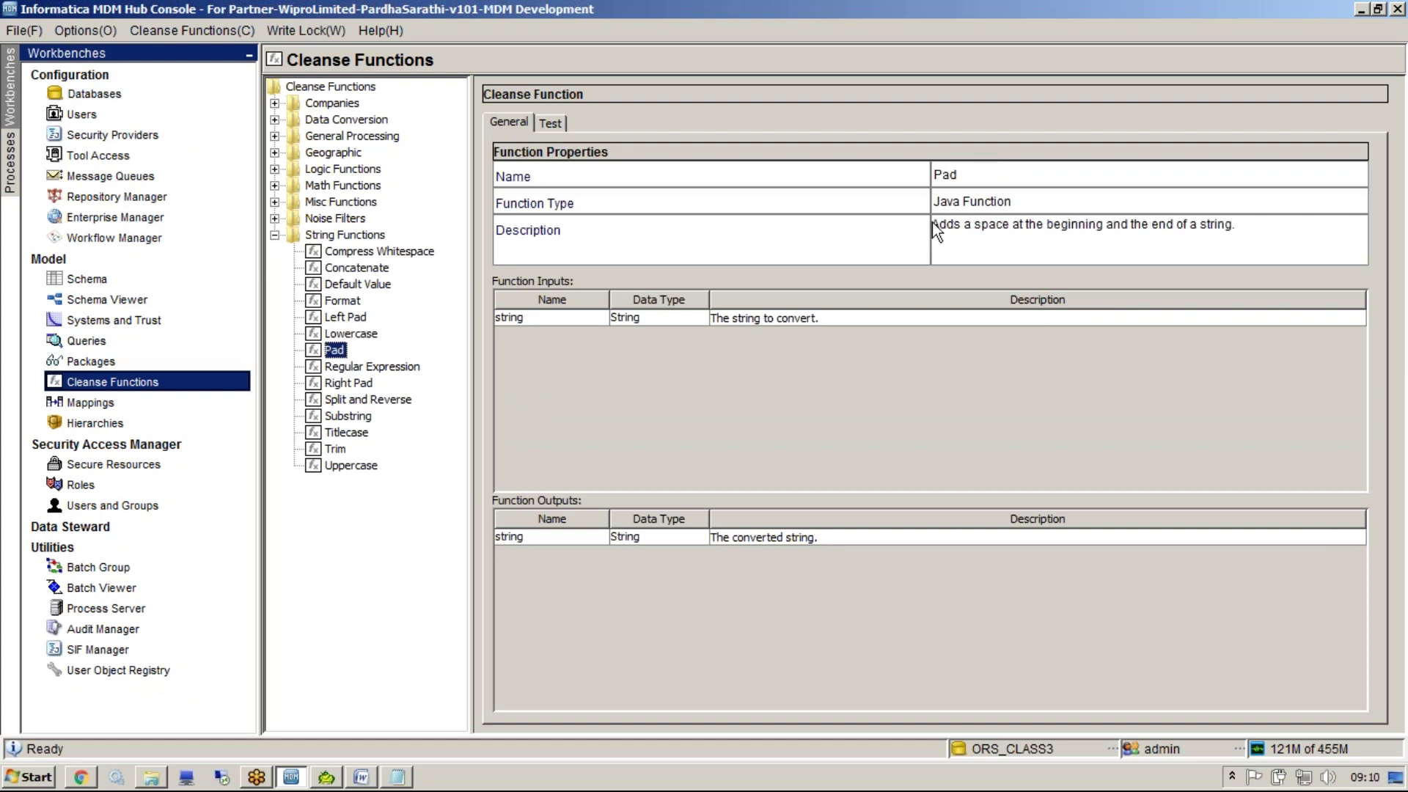
pyautogui.moveTo(932, 222); pyautogui.dragTo(1116, 245)
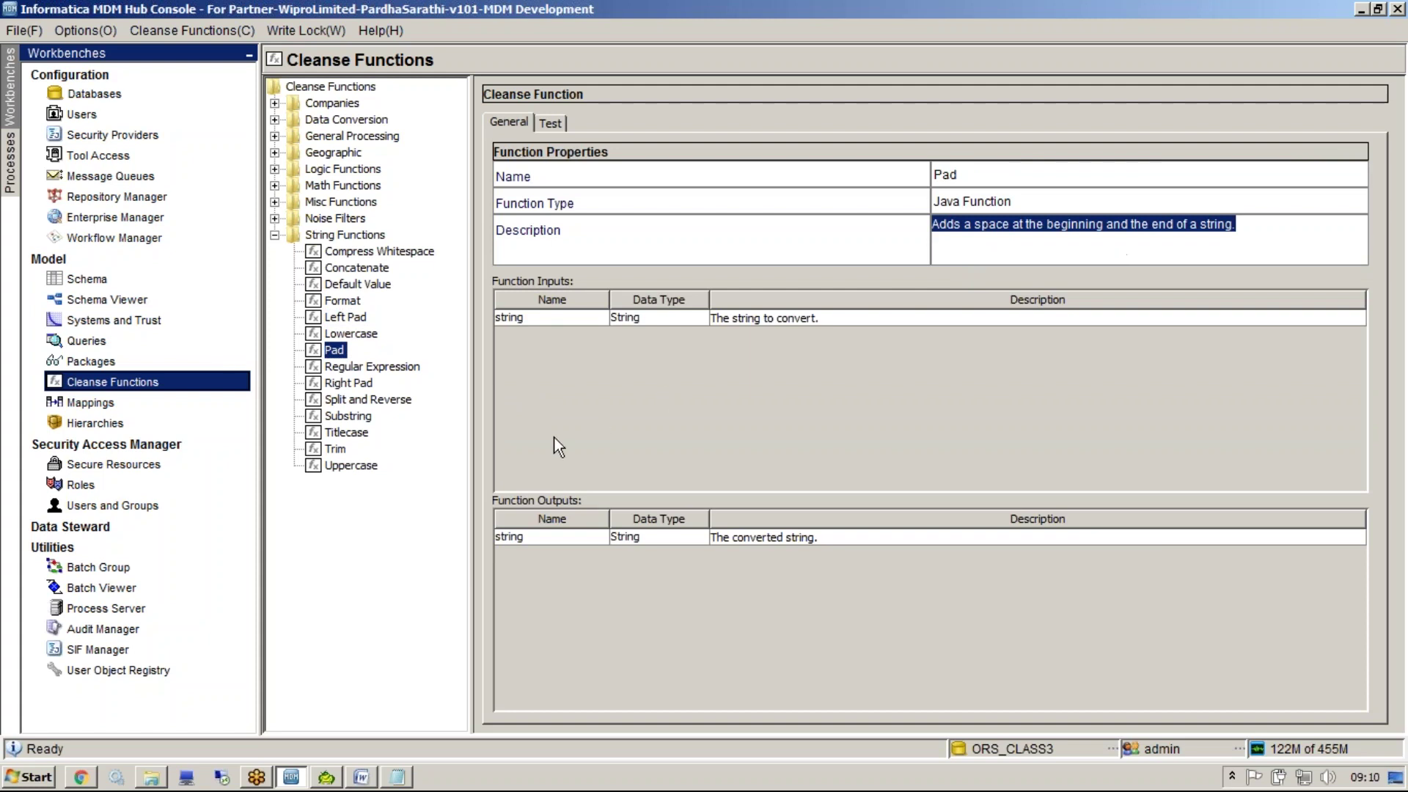
pyautogui.click(372, 367)
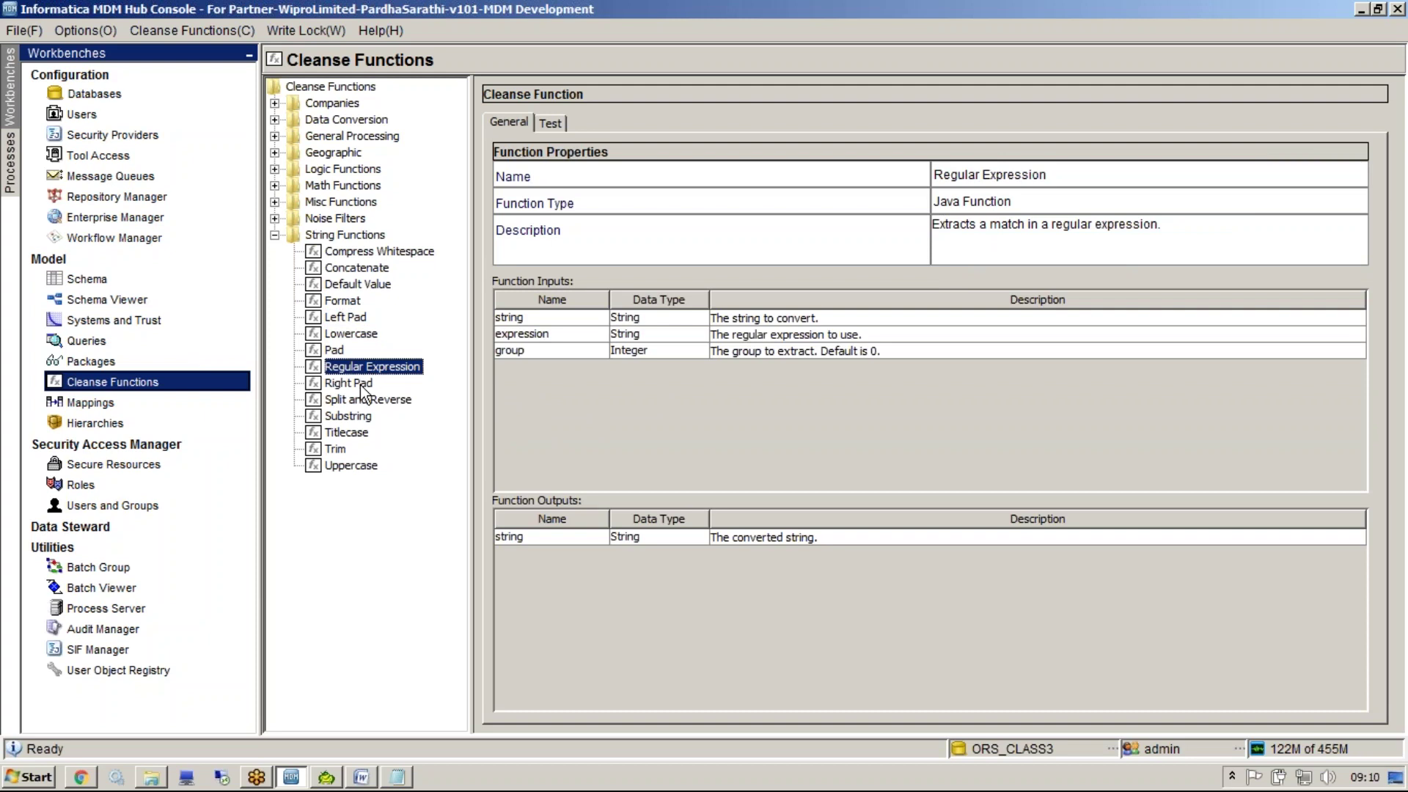
pyautogui.click(361, 390)
# Test Split and Reverse on a two-word sample name, then select Substring
pyautogui.click(365, 400)
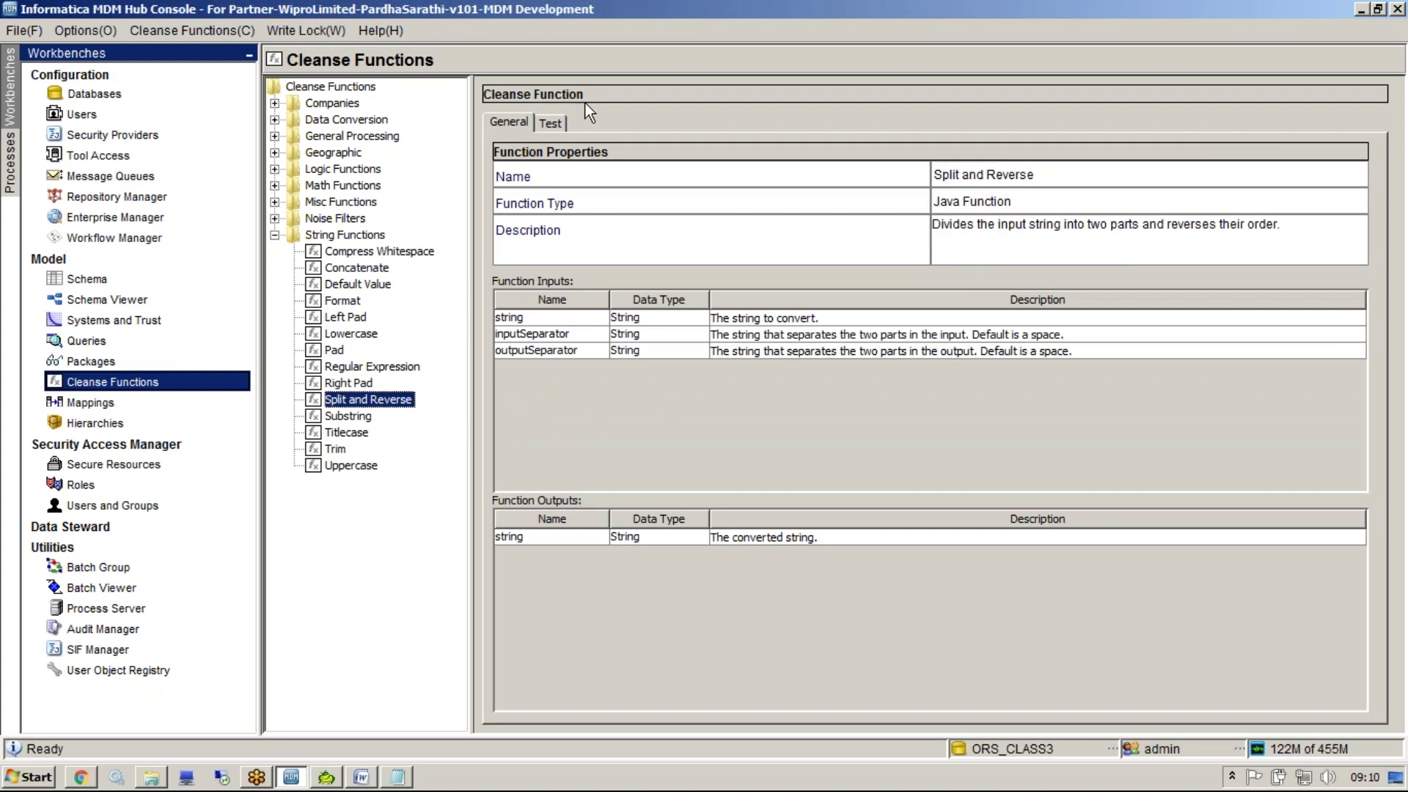
pyautogui.click(551, 122)
pyautogui.click(1012, 177)
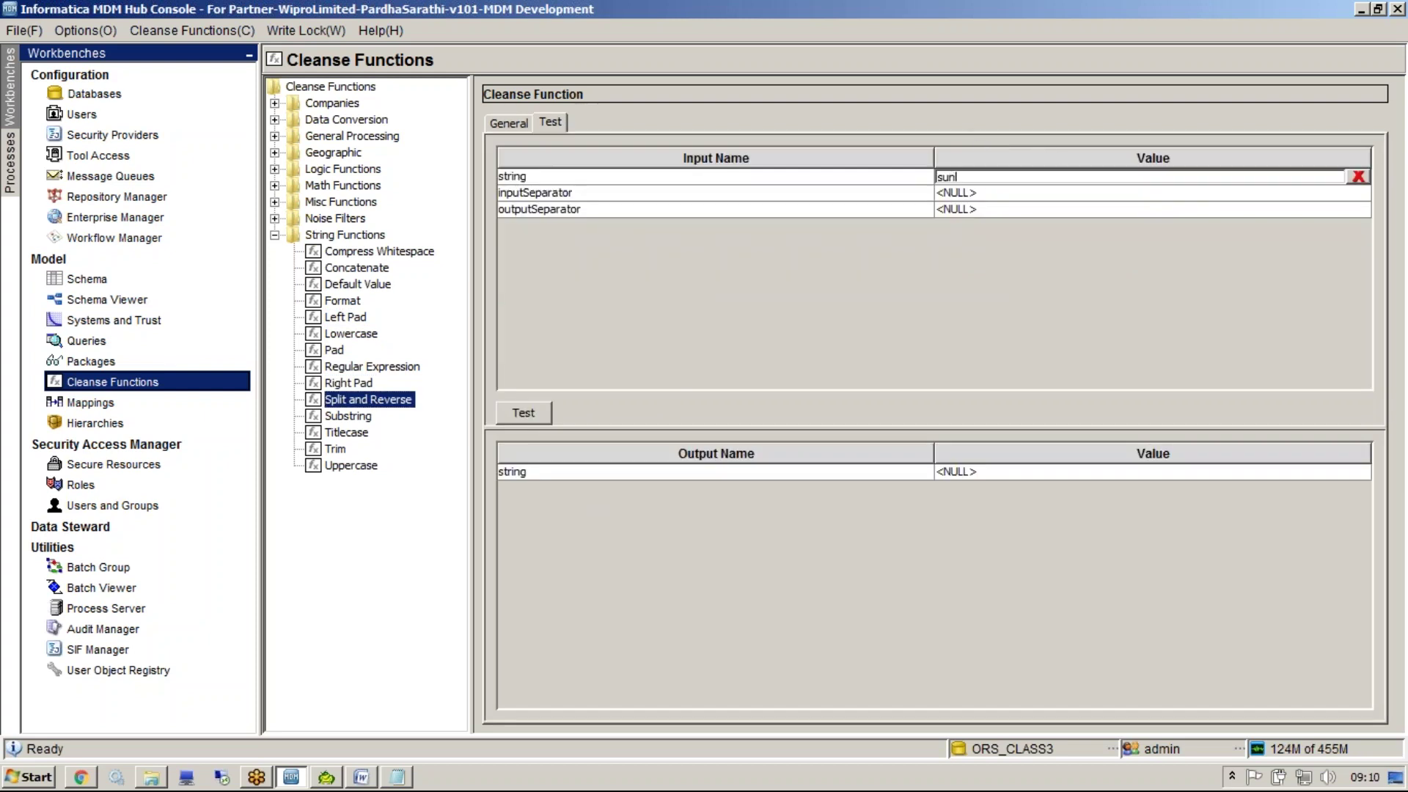
pyautogui.click(510, 422)
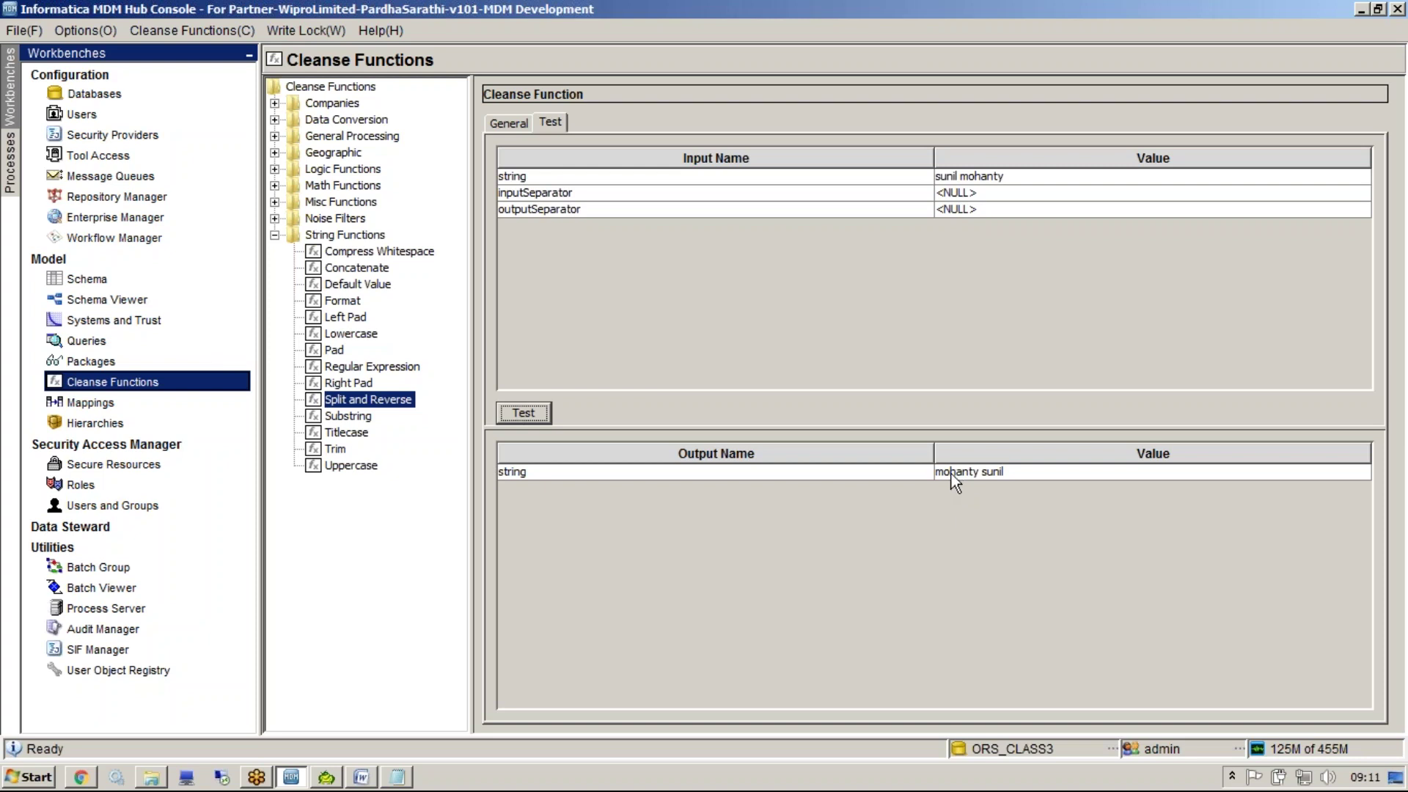
pyautogui.click(349, 416)
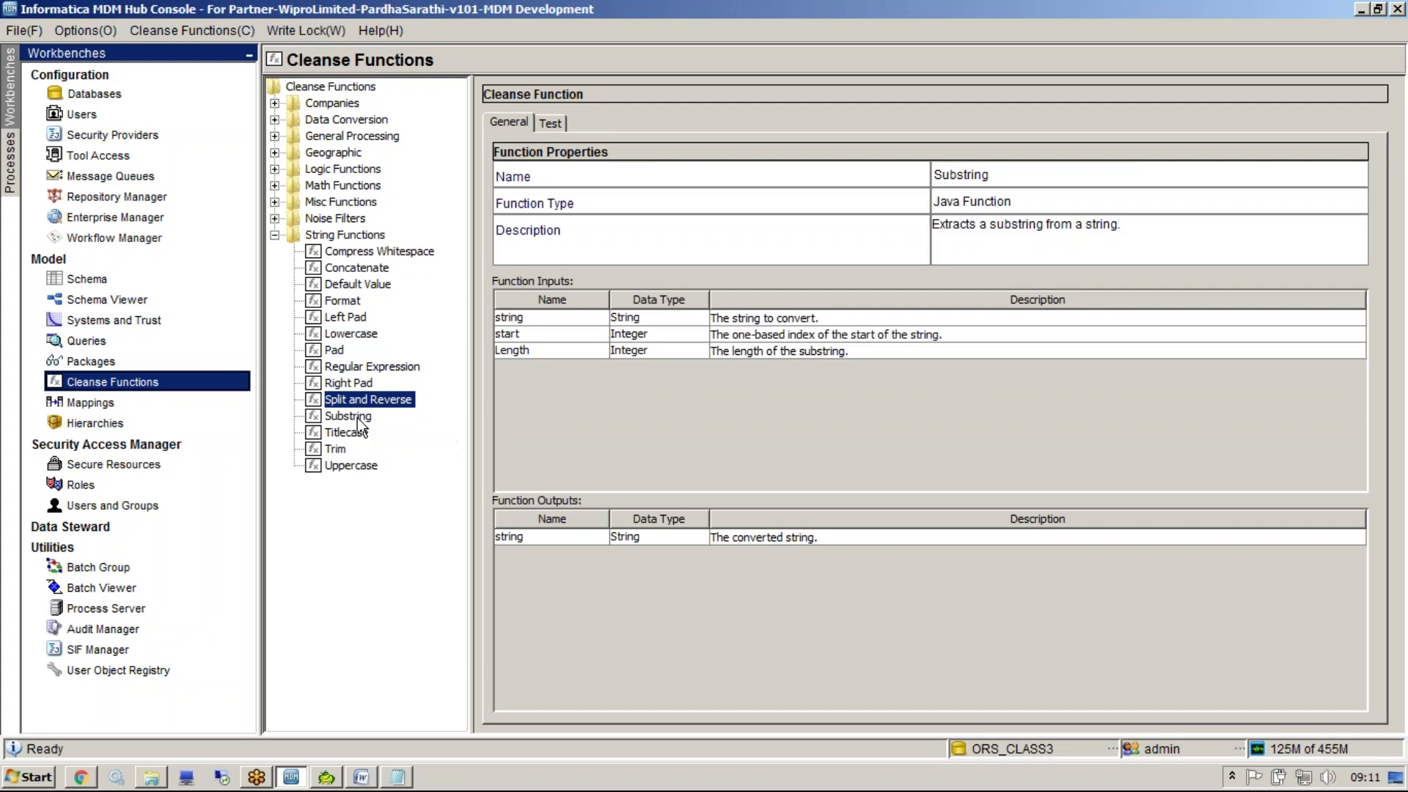
# Test Substring on a sample name with start 3 and Length 2
pyautogui.click(552, 124)
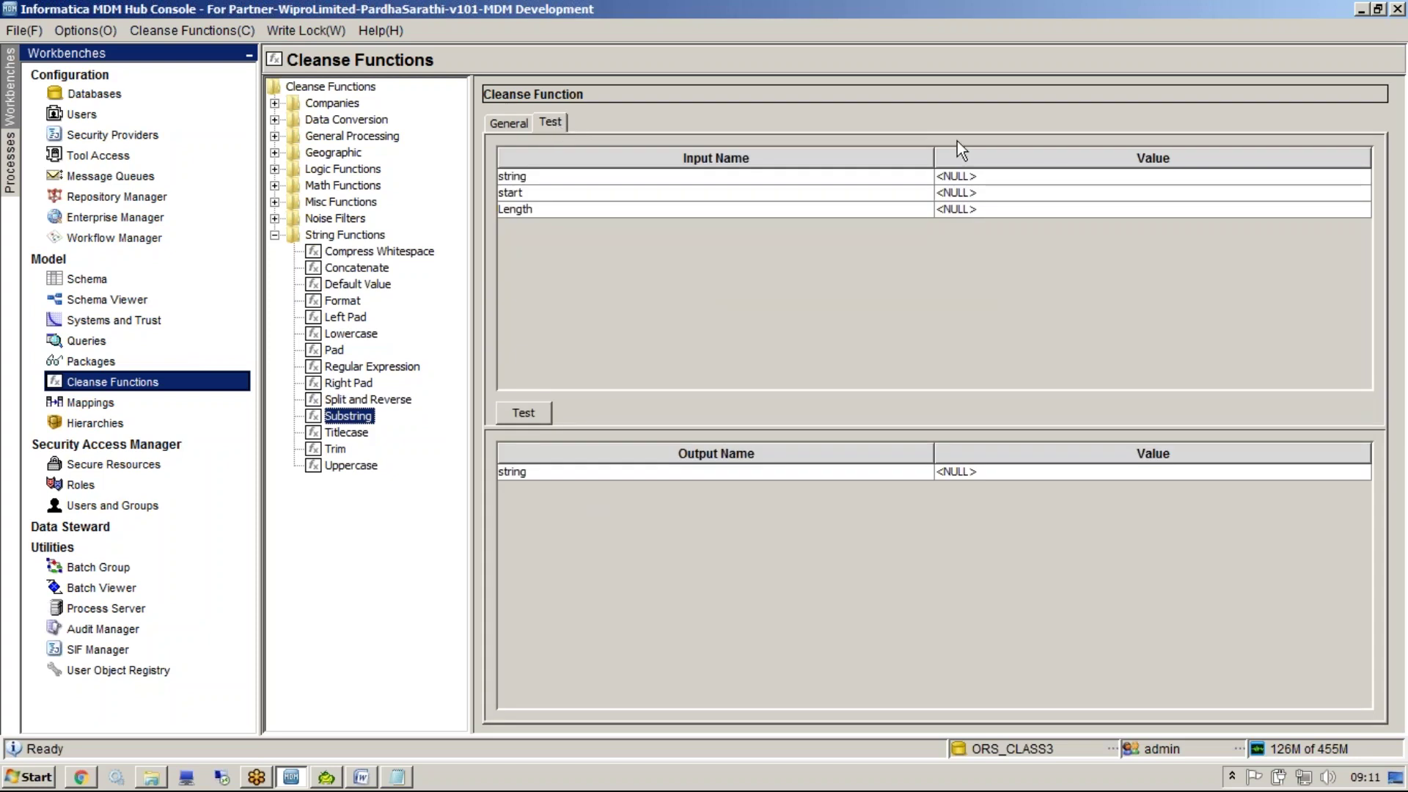
pyautogui.click(957, 176)
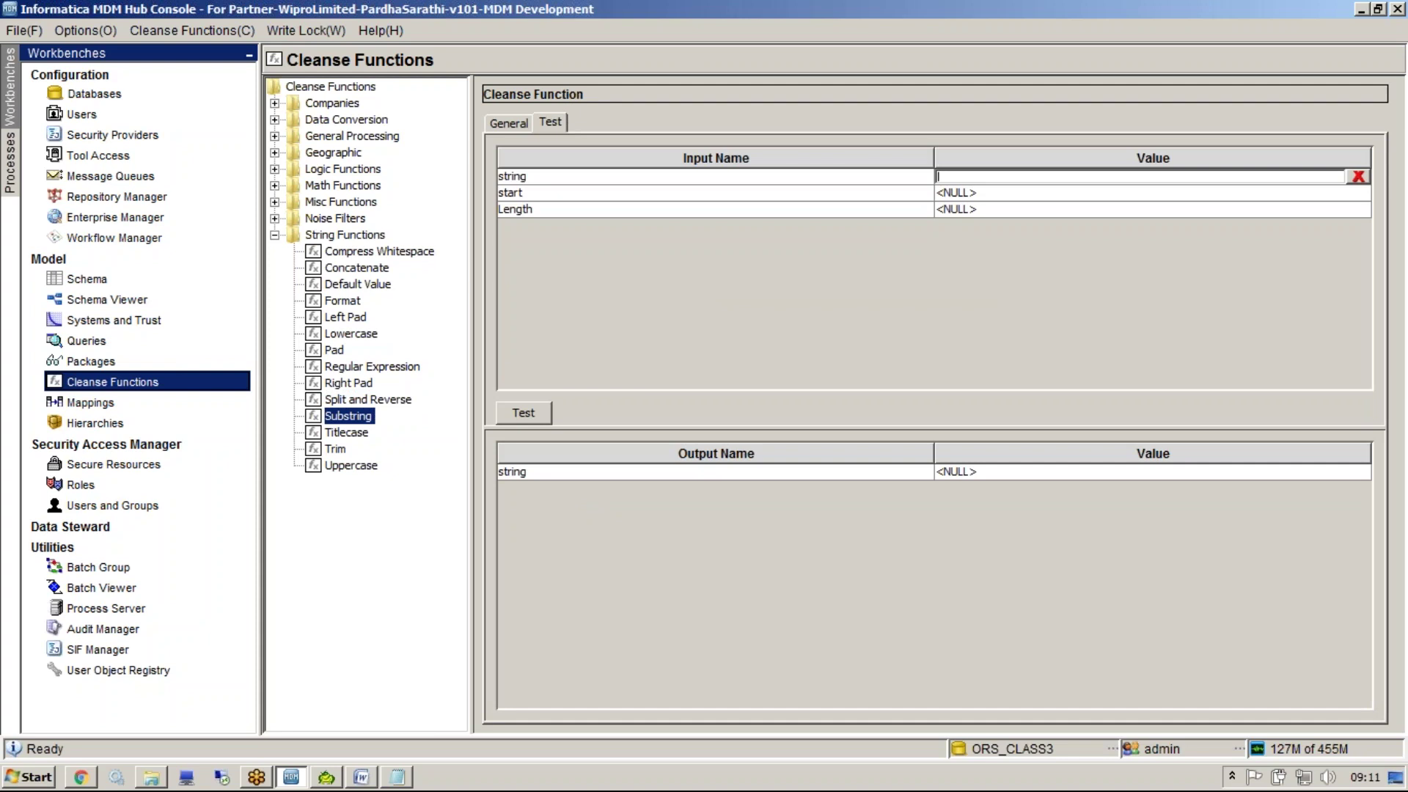
pyautogui.click(971, 194)
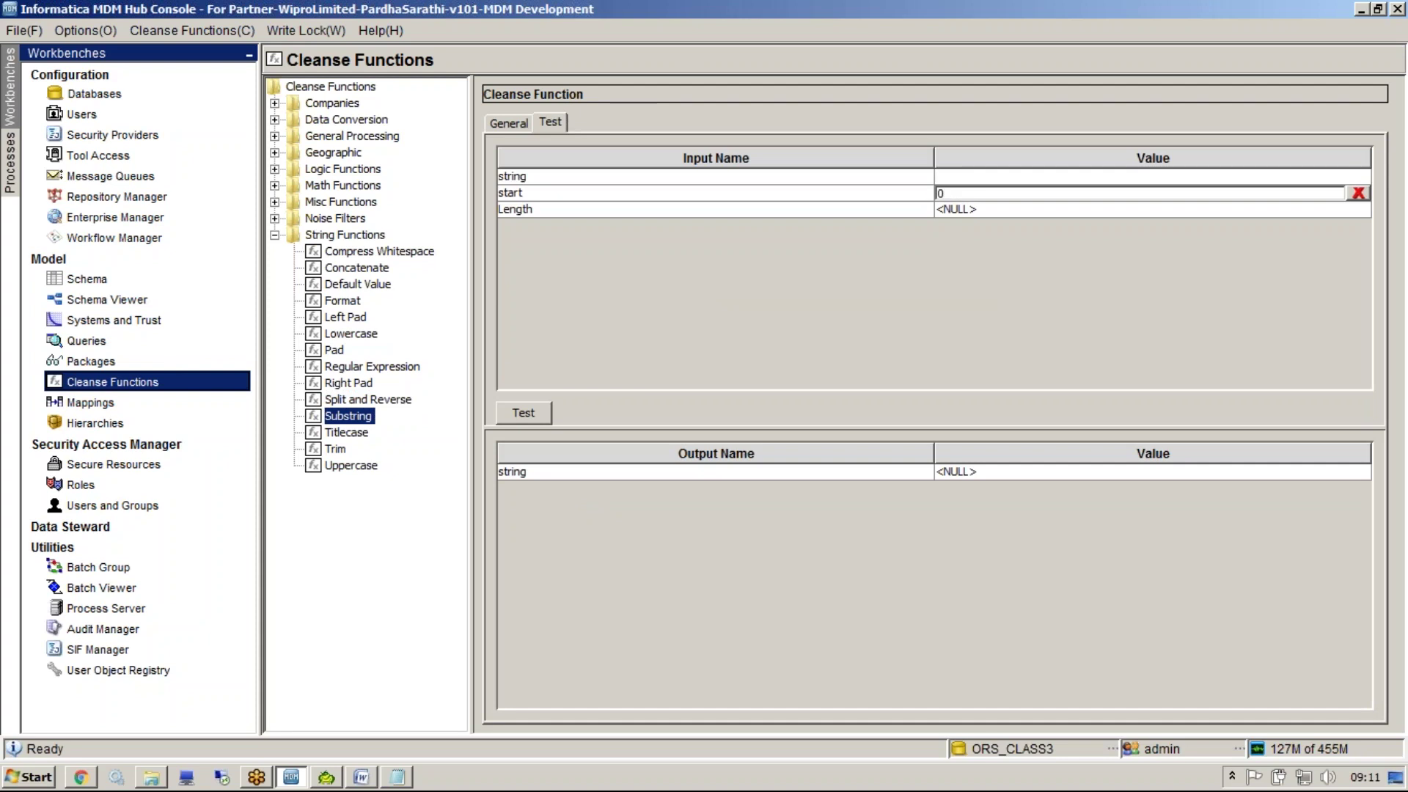
pyautogui.write('22')
pyautogui.press('BackSpace')
pyautogui.press('BackSpace')
pyautogui.click(960, 177)
pyautogui.write('sunil')
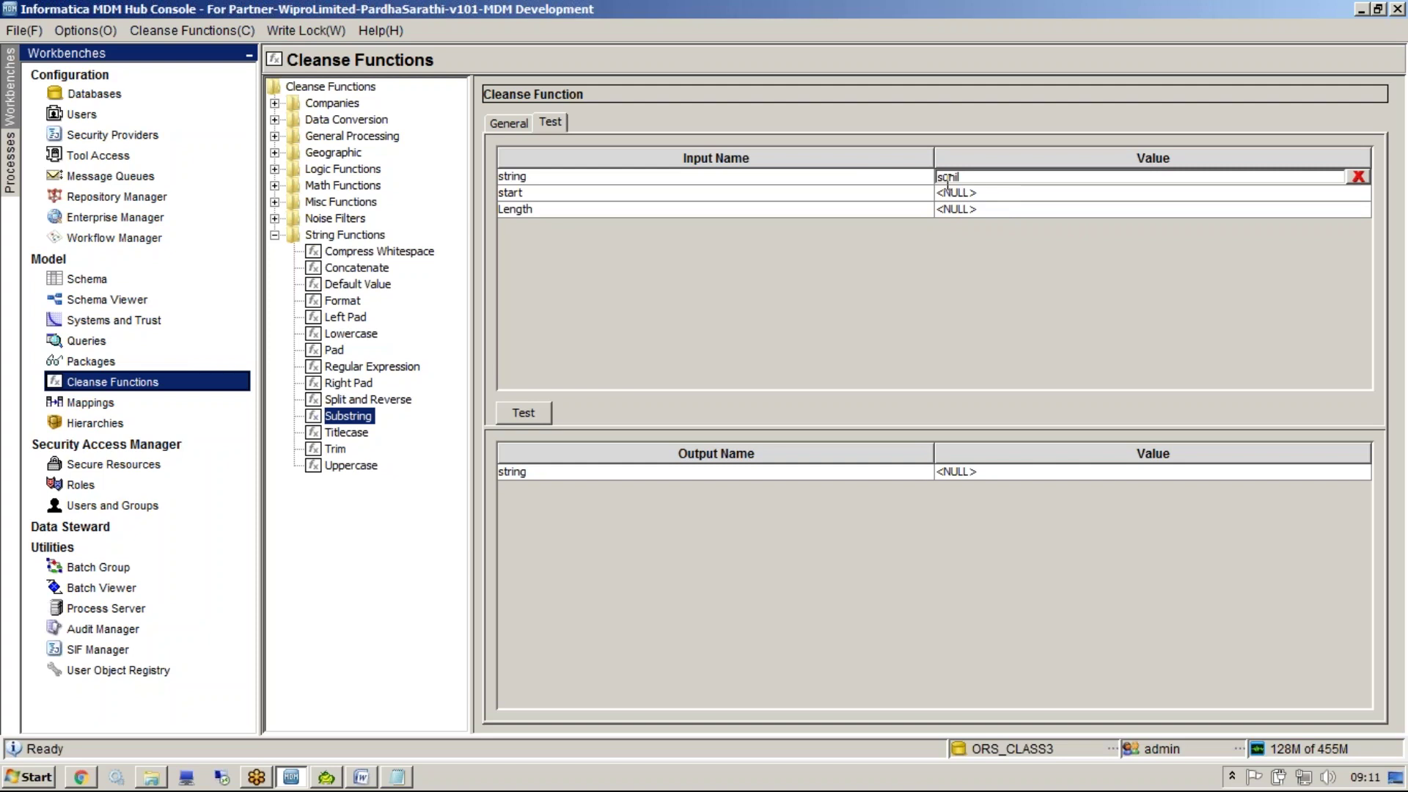
pyautogui.click(983, 192)
pyautogui.write('0')
pyautogui.press('BackSpace')
pyautogui.write('3')
pyautogui.press('Return')
pyautogui.write('0')
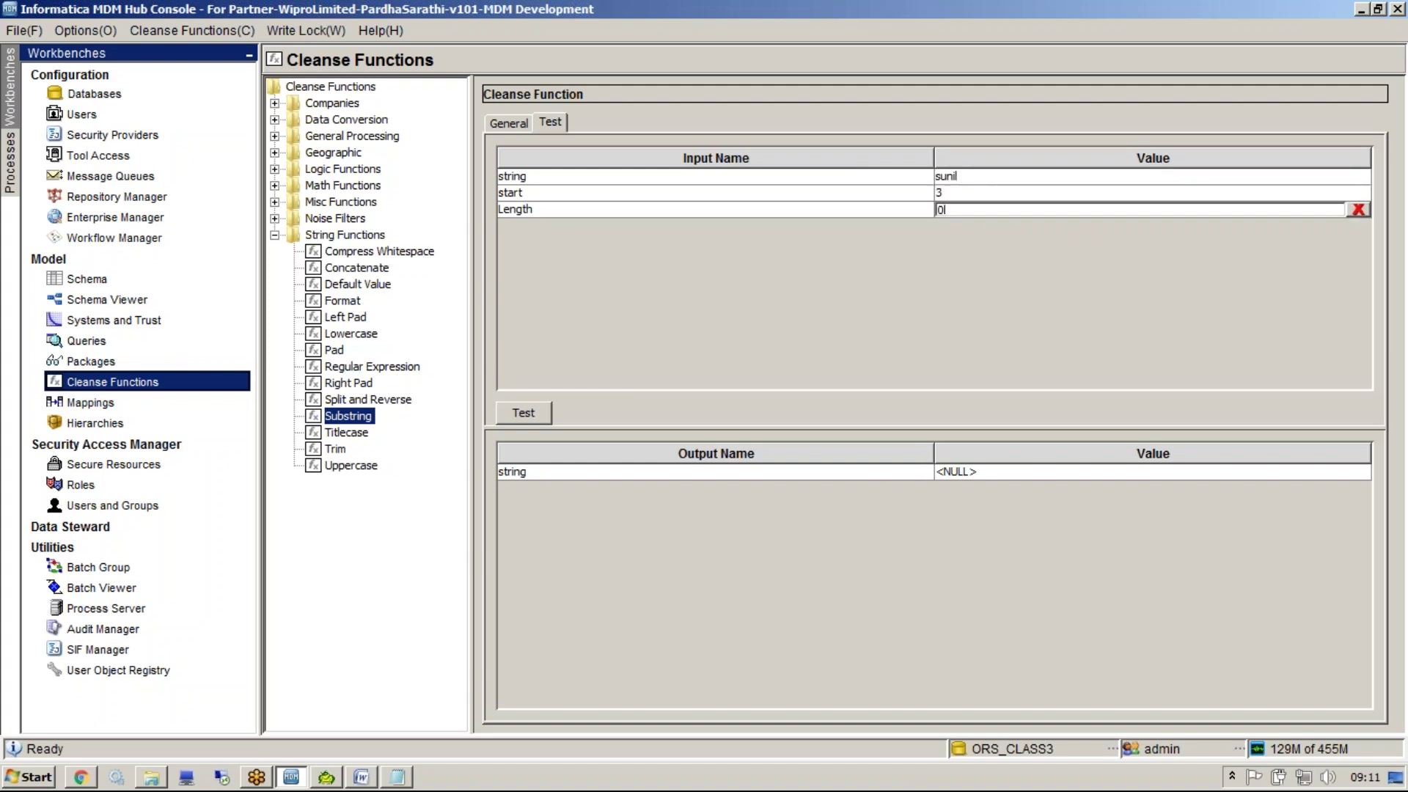
pyautogui.press('BackSpace')
pyautogui.write('2')
pyautogui.click(524, 413)
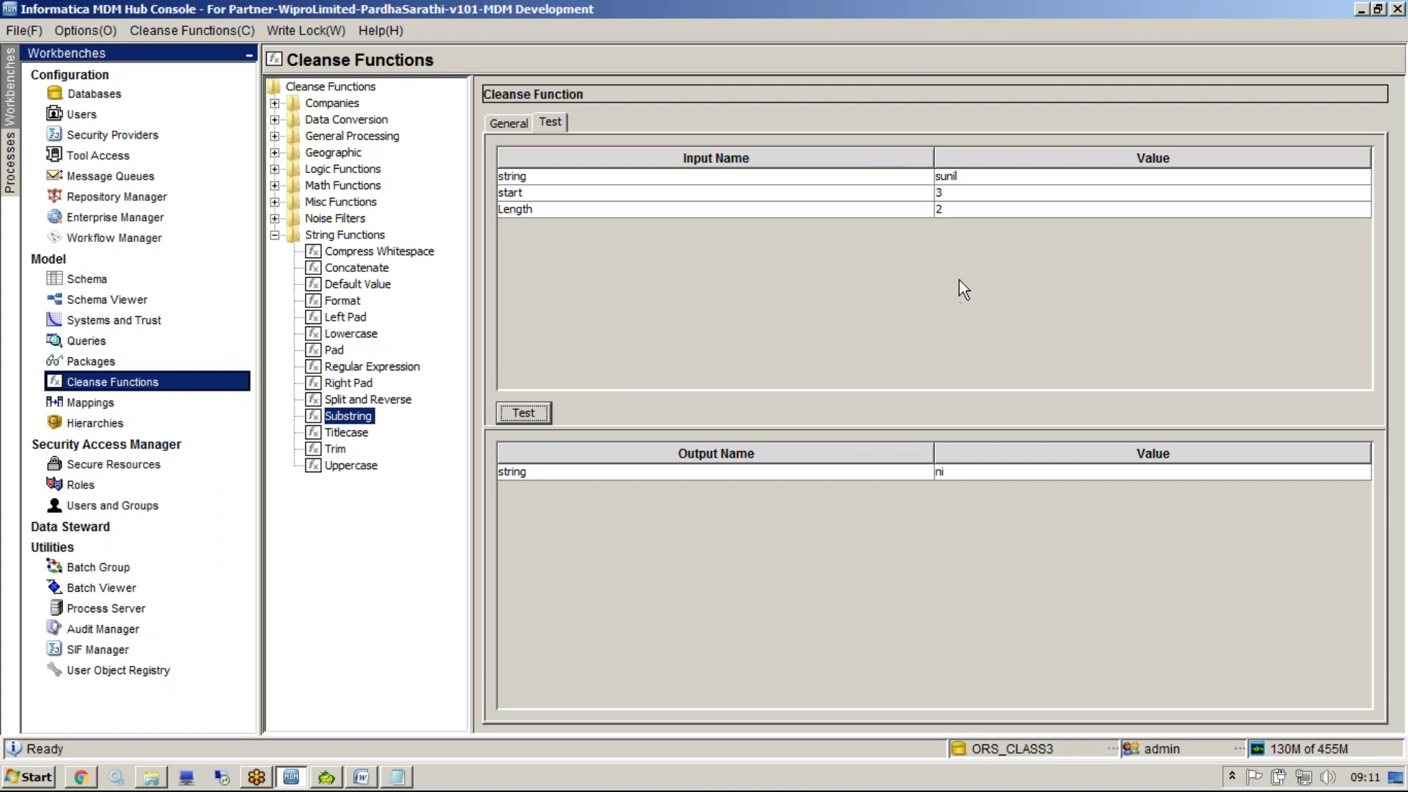
# Retest Substring with start 2 and Length 3, then select Titlecase
pyautogui.click(947, 192)
pyautogui.press('BackSpace')
pyautogui.write('2')
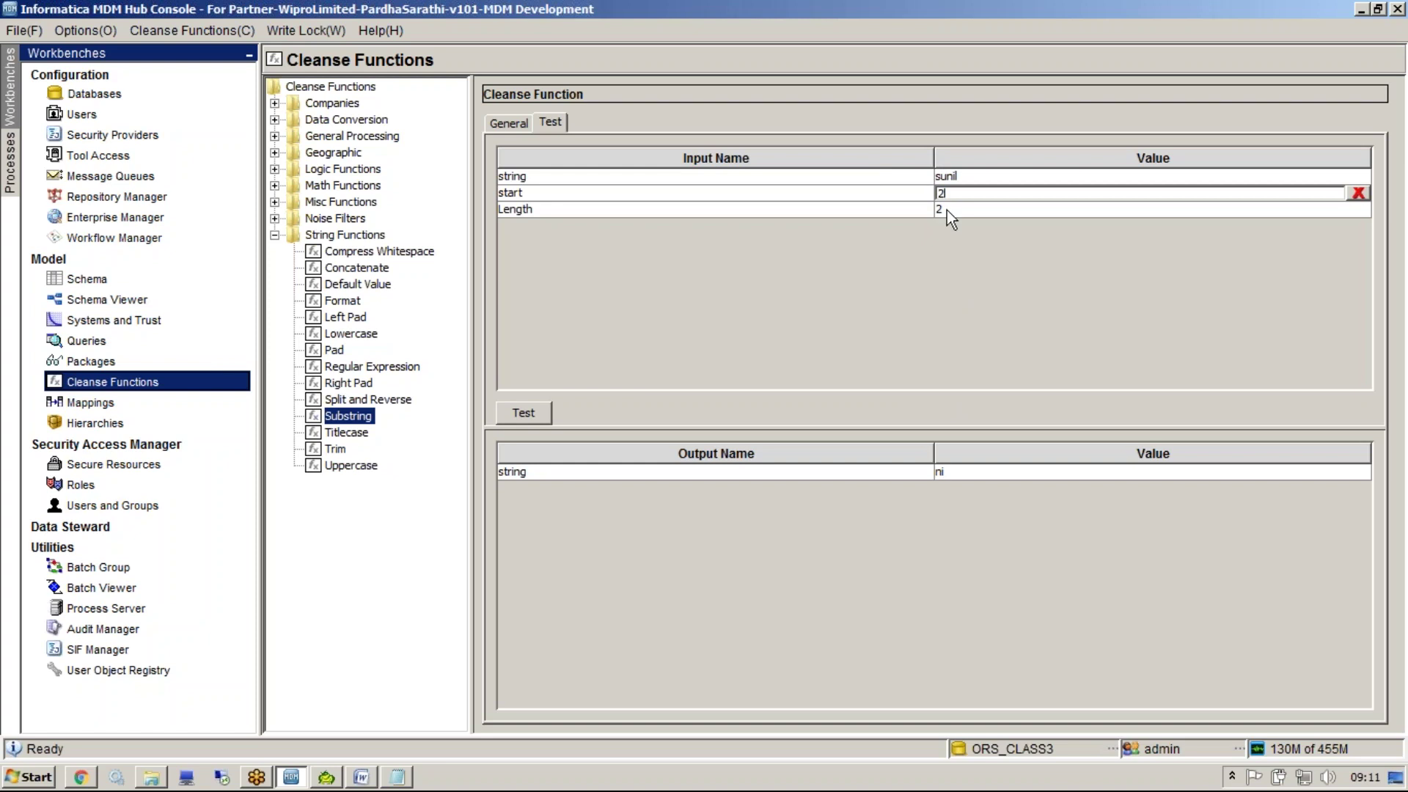
pyautogui.click(948, 210)
pyautogui.press('BackSpace')
pyautogui.write('3')
pyautogui.click(513, 413)
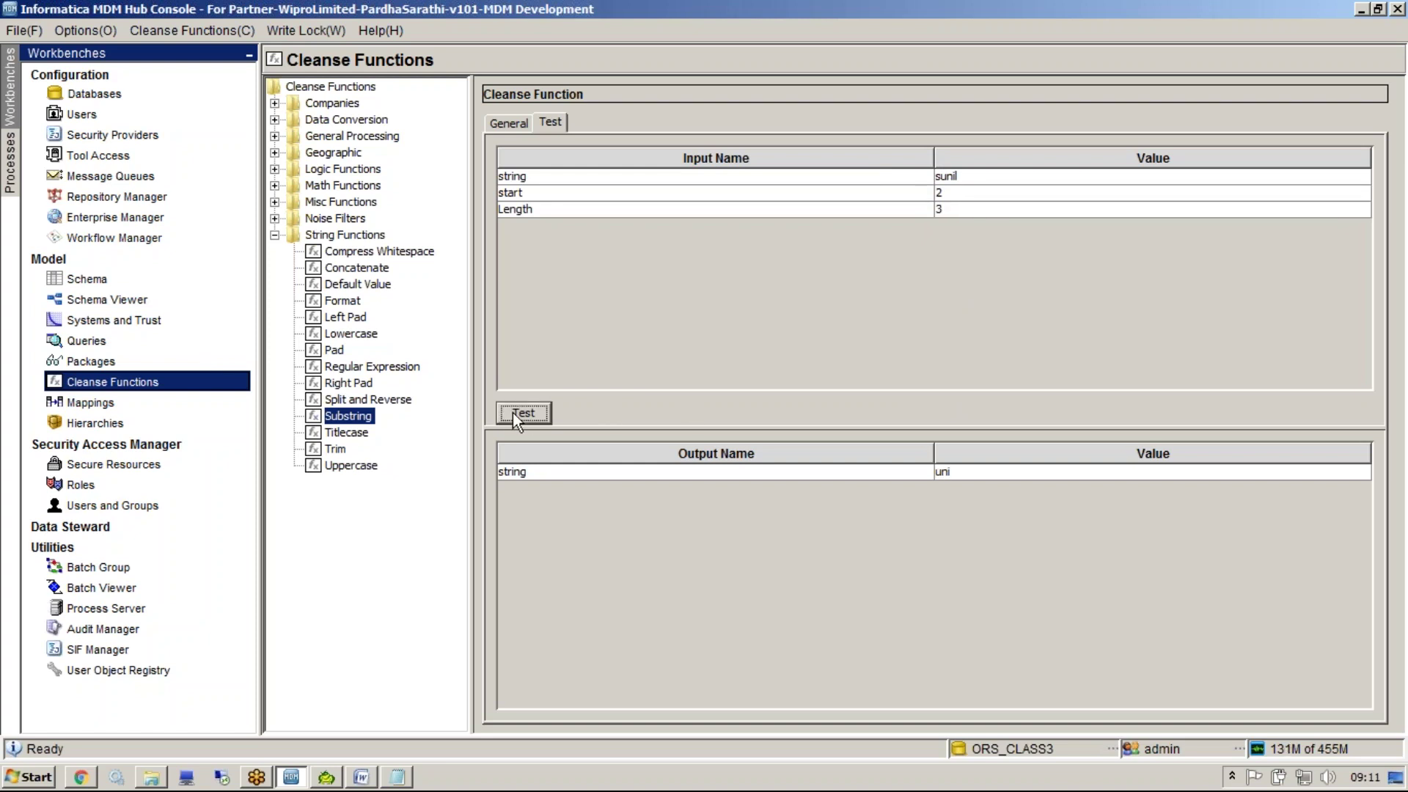
pyautogui.click(346, 433)
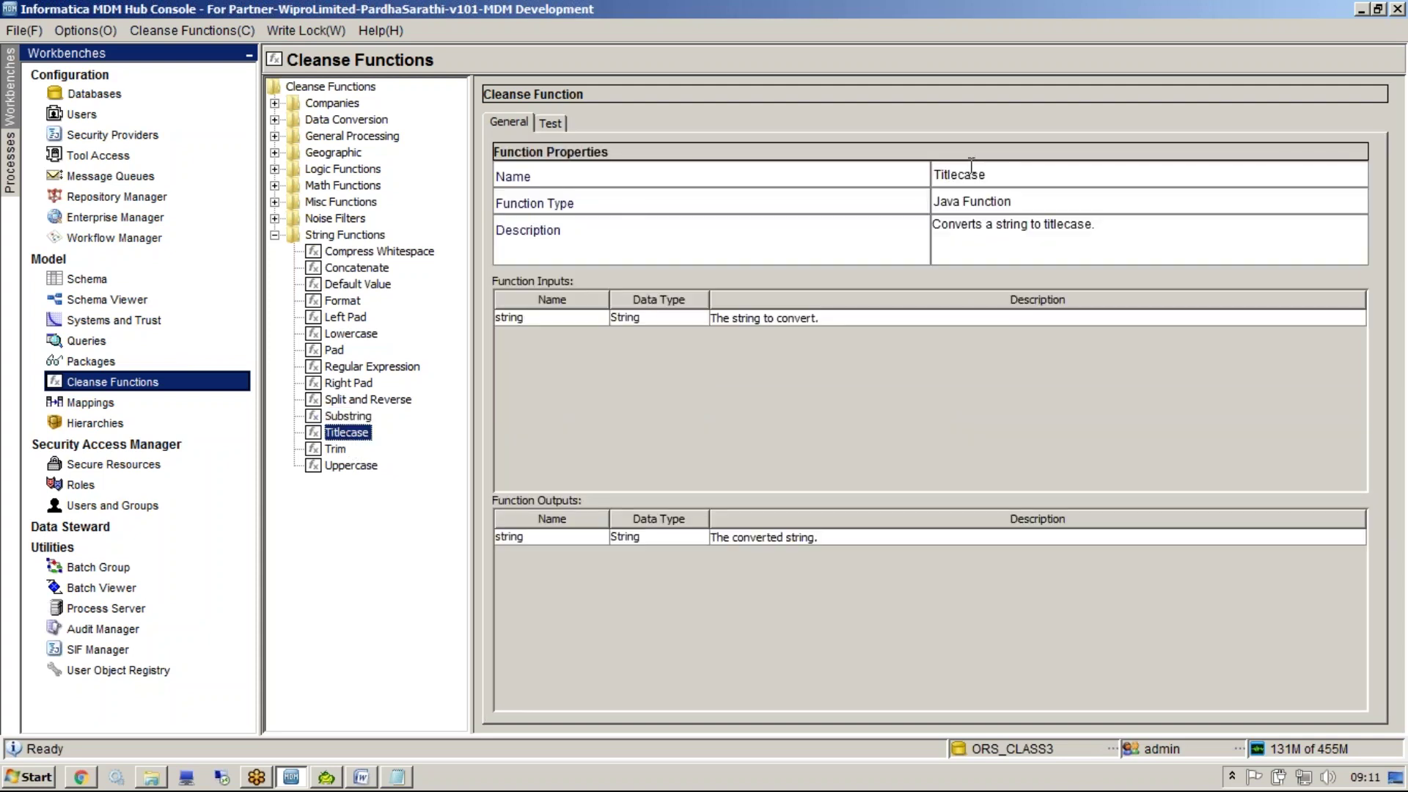
# Run Titlecase on a lowercase sample full name to capitalise each word
pyautogui.click(549, 123)
pyautogui.click(993, 176)
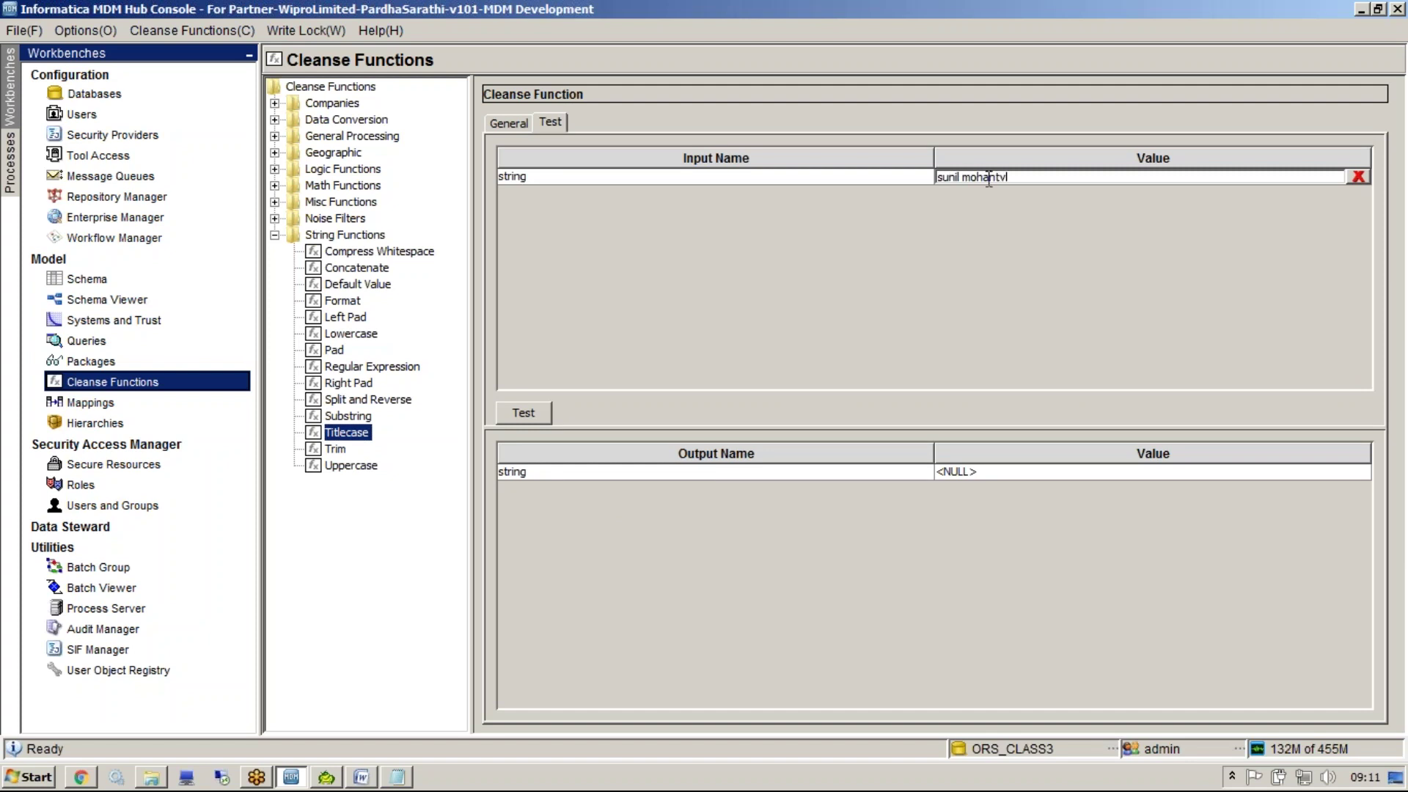
pyautogui.click(514, 414)
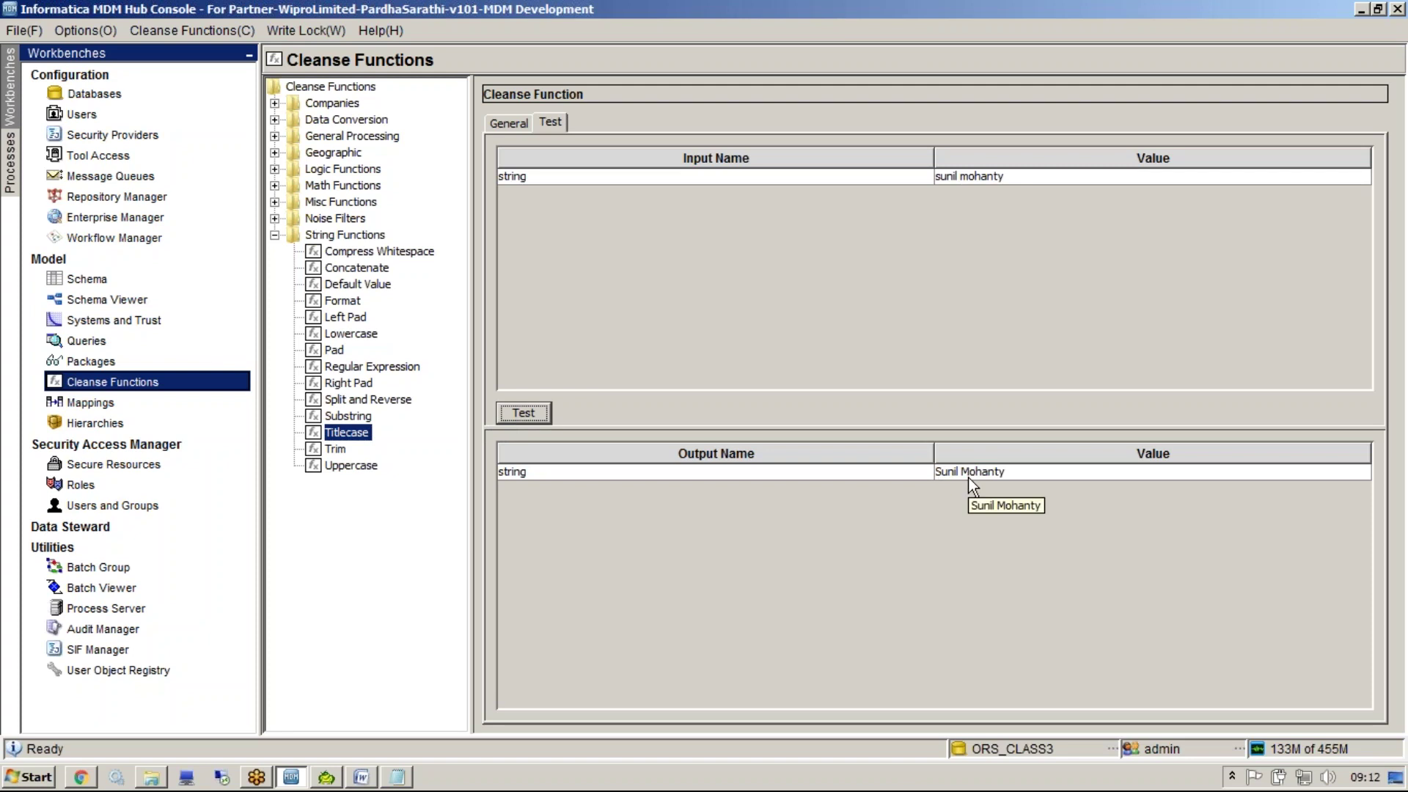
# View Trim and Uppercase, ending on the String Functions library properties
pyautogui.click(338, 450)
pyautogui.click(350, 463)
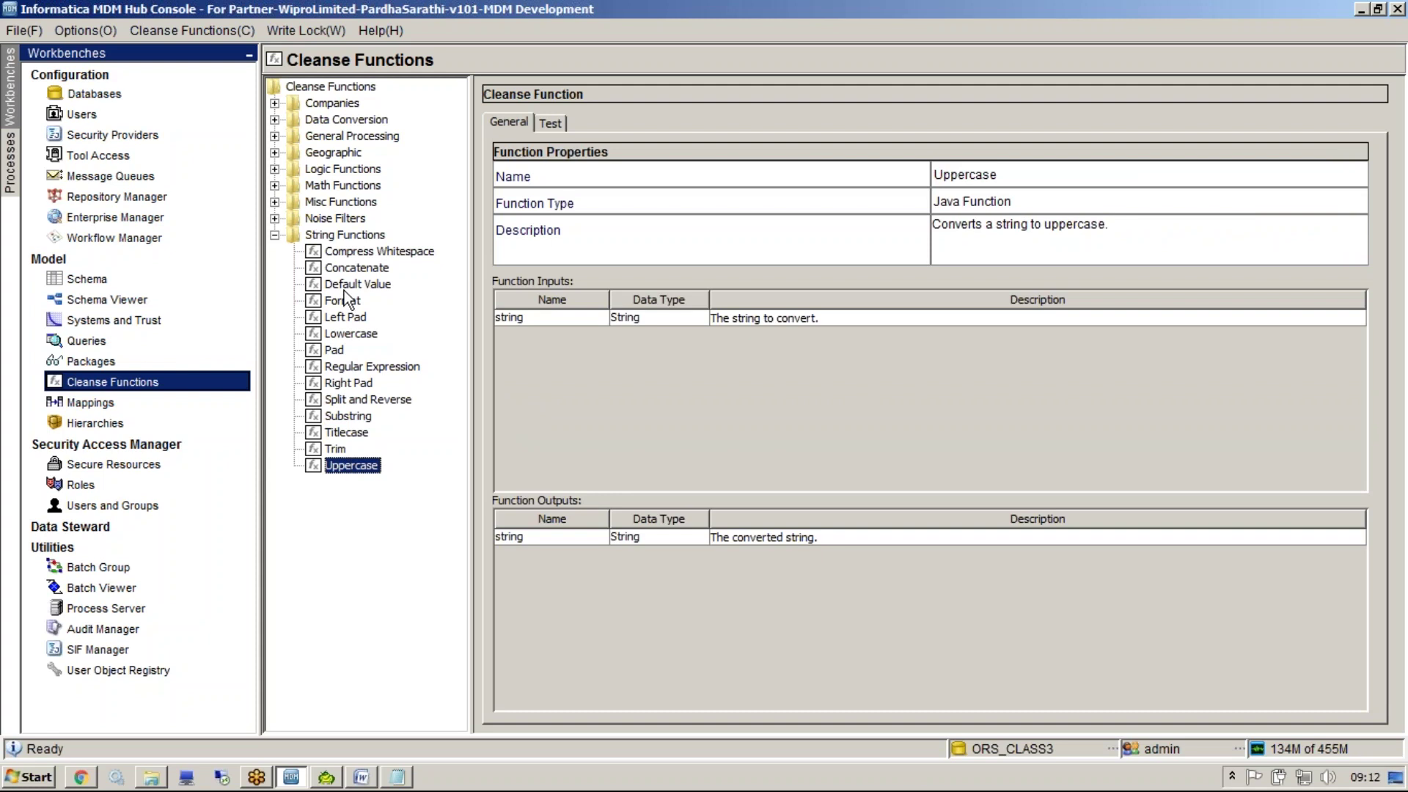
pyautogui.click(353, 235)
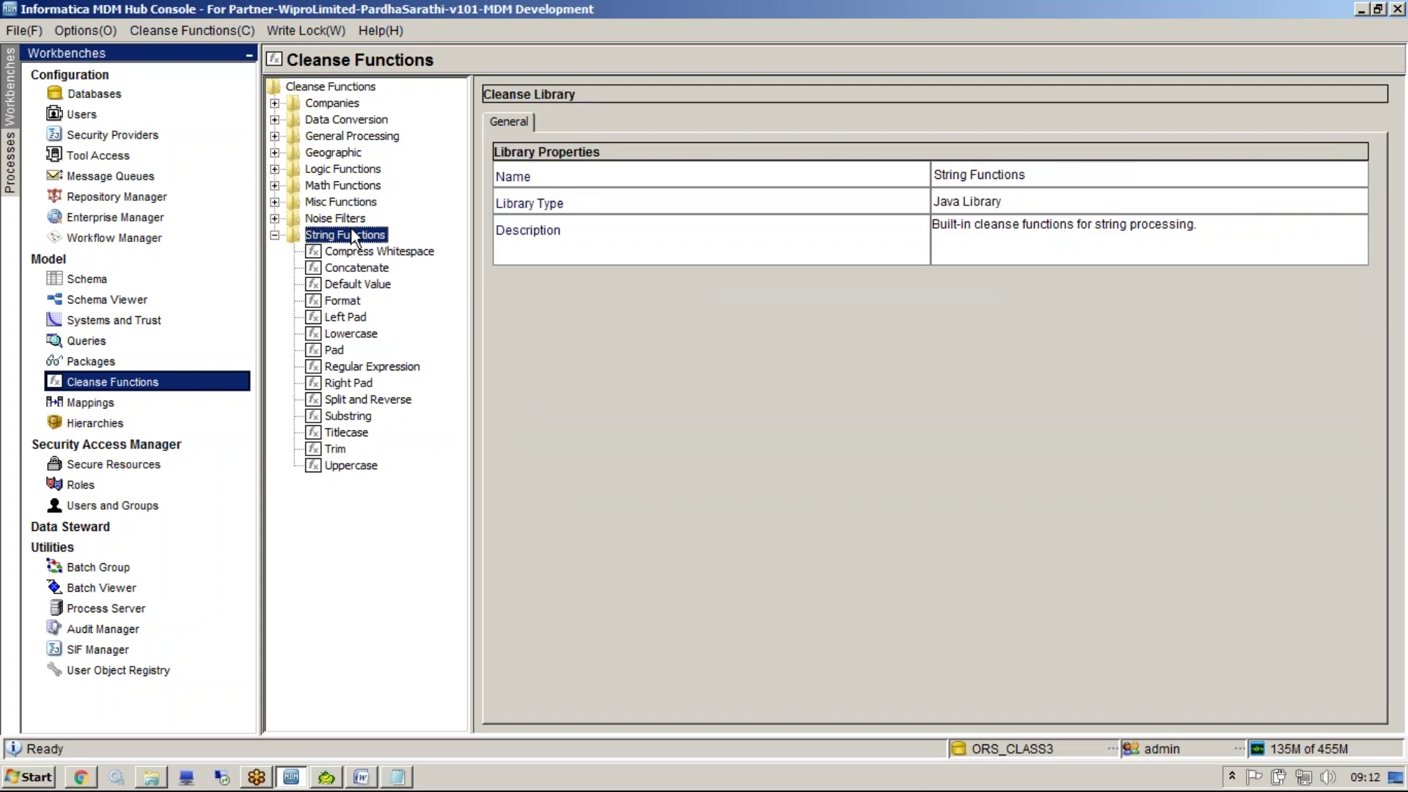
# Expand Noise Filters and review the CL-Company Noise and CL-General Noise cleanse lists
pyautogui.doubleClick(350, 235)
pyautogui.doubleClick(349, 219)
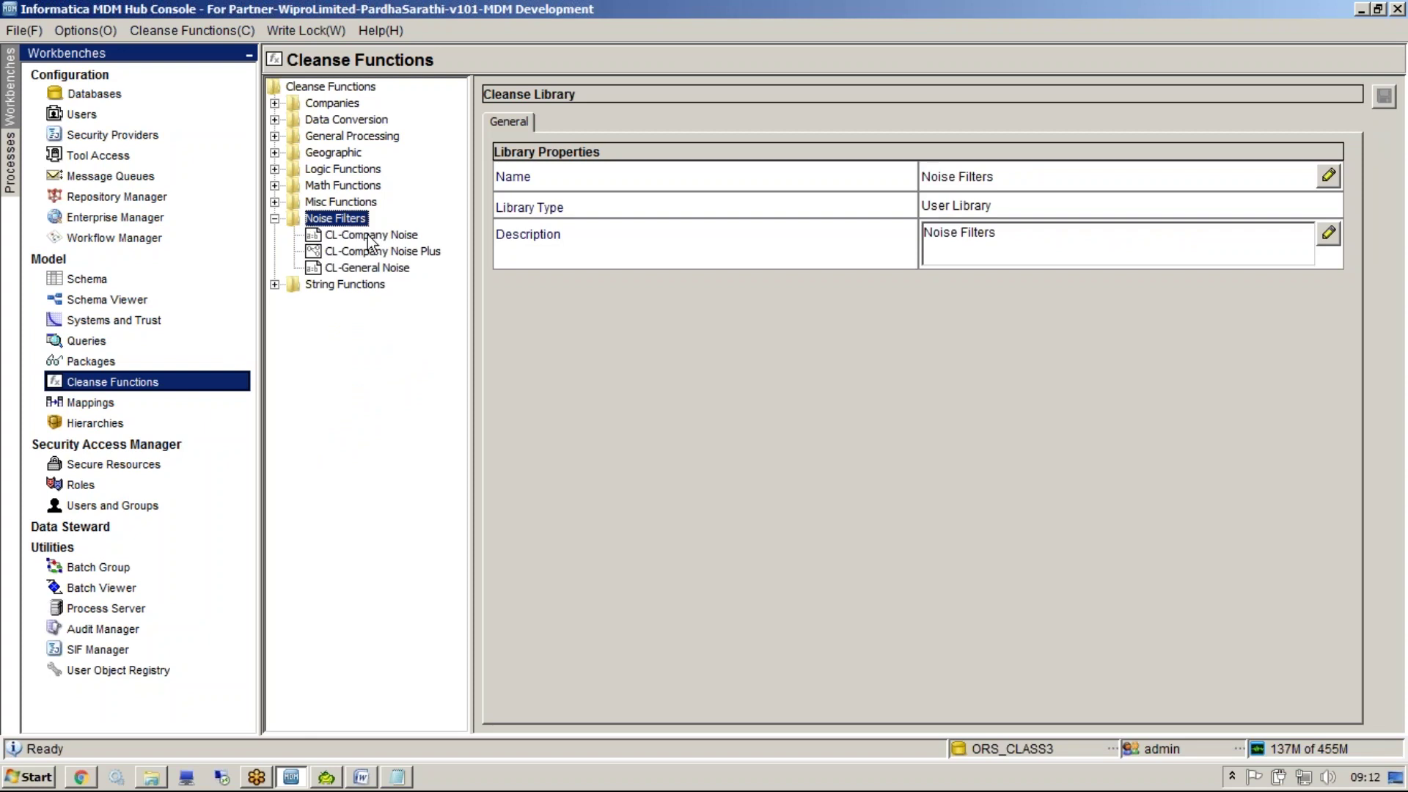
pyautogui.click(370, 237)
pyautogui.click(555, 122)
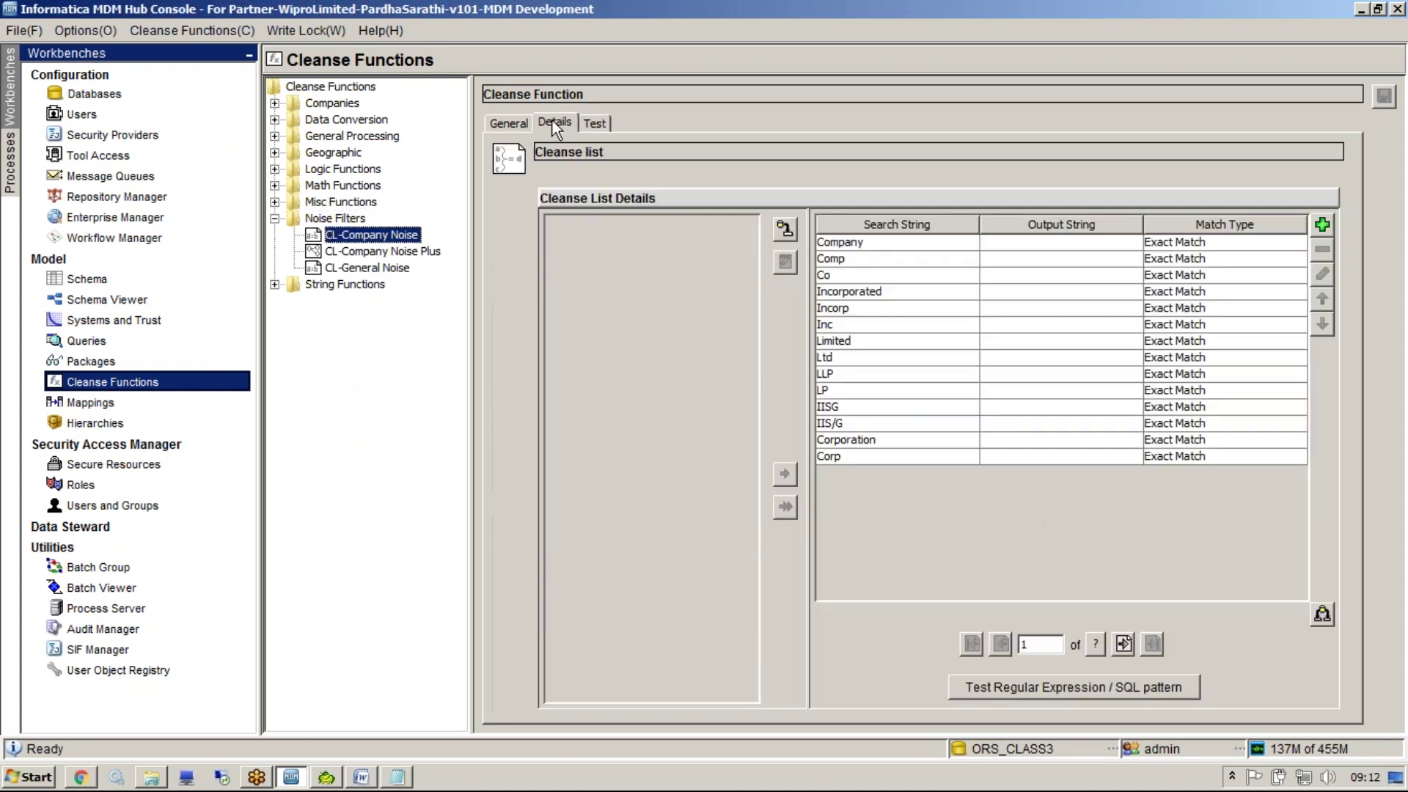
pyautogui.click(399, 268)
pyautogui.click(570, 122)
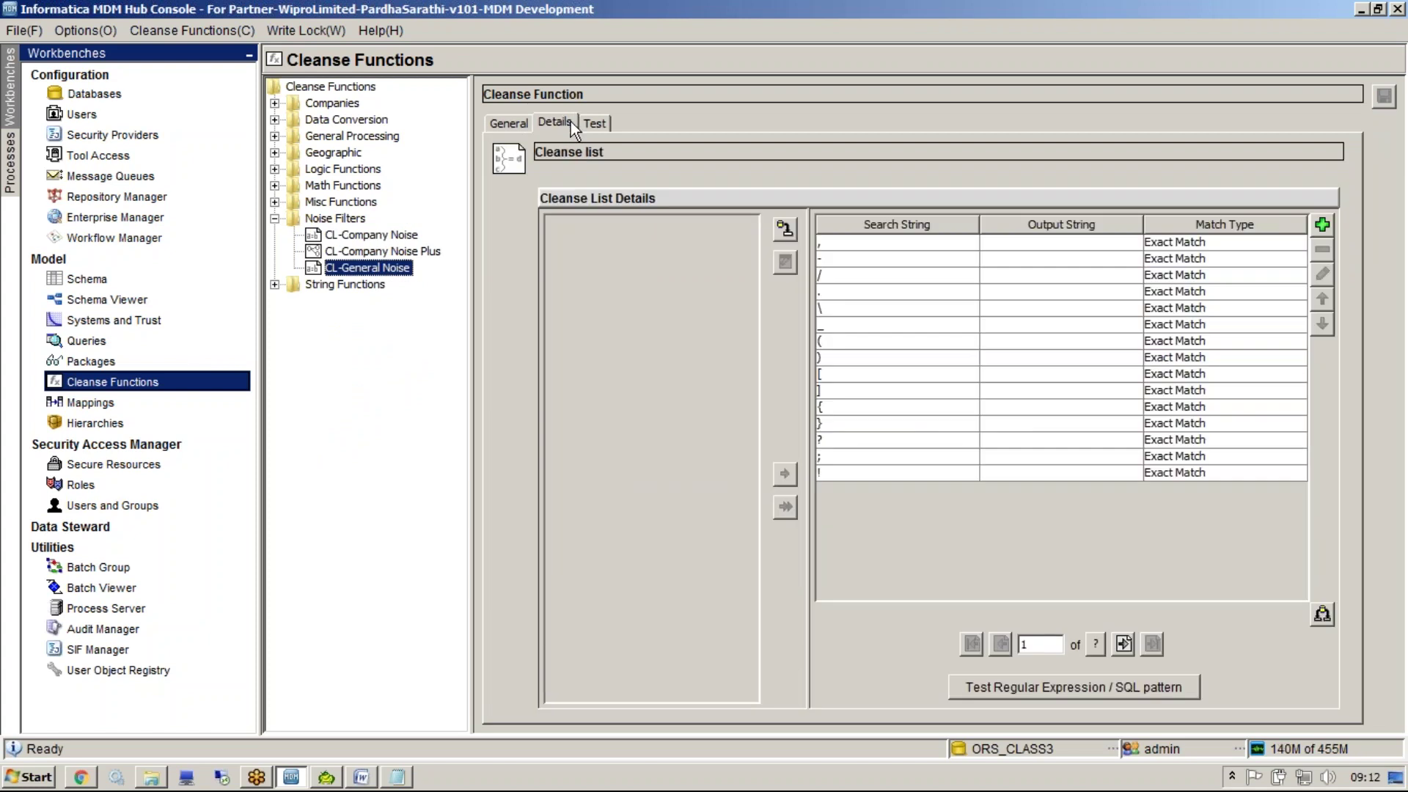
pyautogui.click(595, 123)
# Test CL-General Noise with input sun()\il, searchType ANYWHERE, strip null and stopOnHit false
pyautogui.click(984, 177)
pyautogui.write('sul')
pyautogui.write('n()')
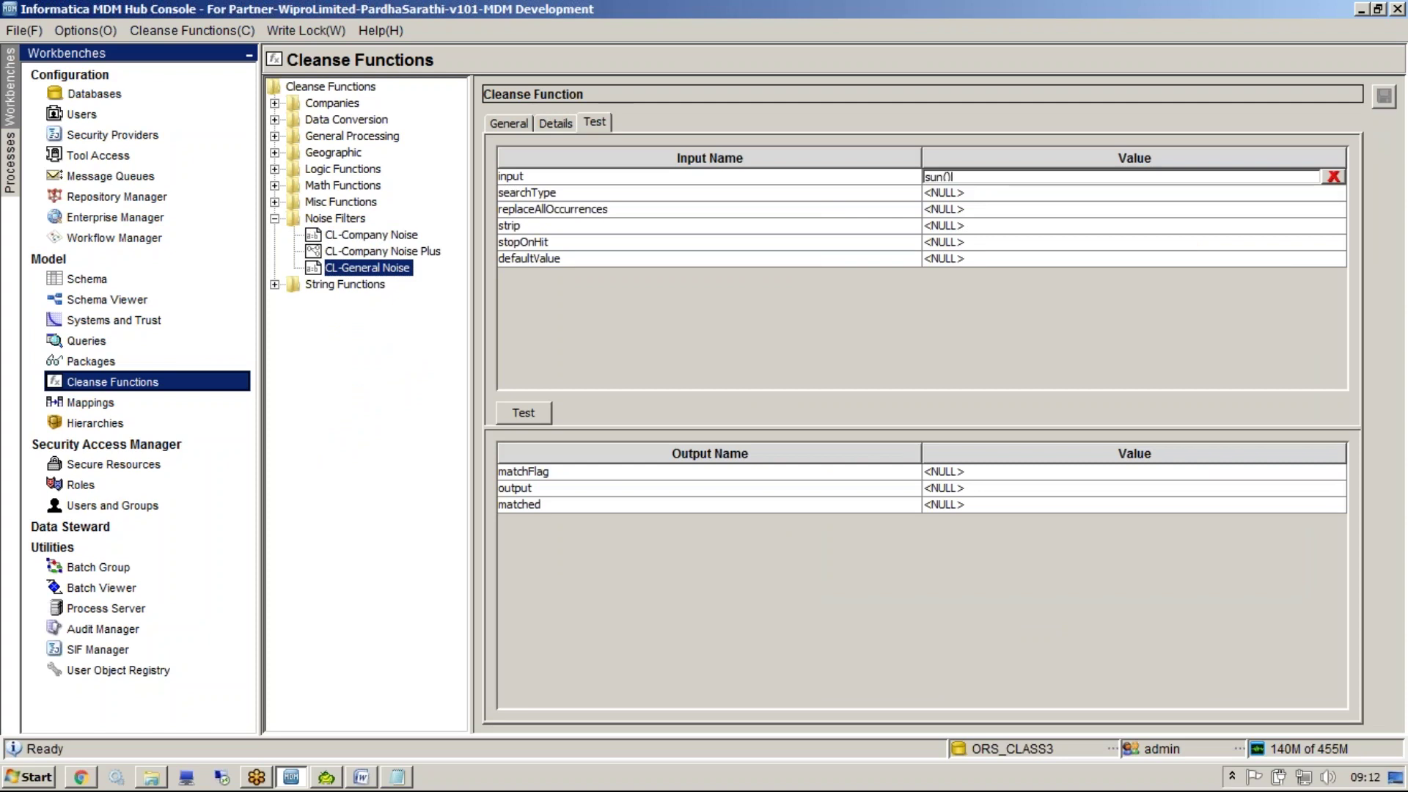
pyautogui.write('\\il')
pyautogui.click(960, 194)
pyautogui.write('ANYEH')
pyautogui.press('BackSpace')
pyautogui.press('BackSpace')
pyautogui.write('WHERE')
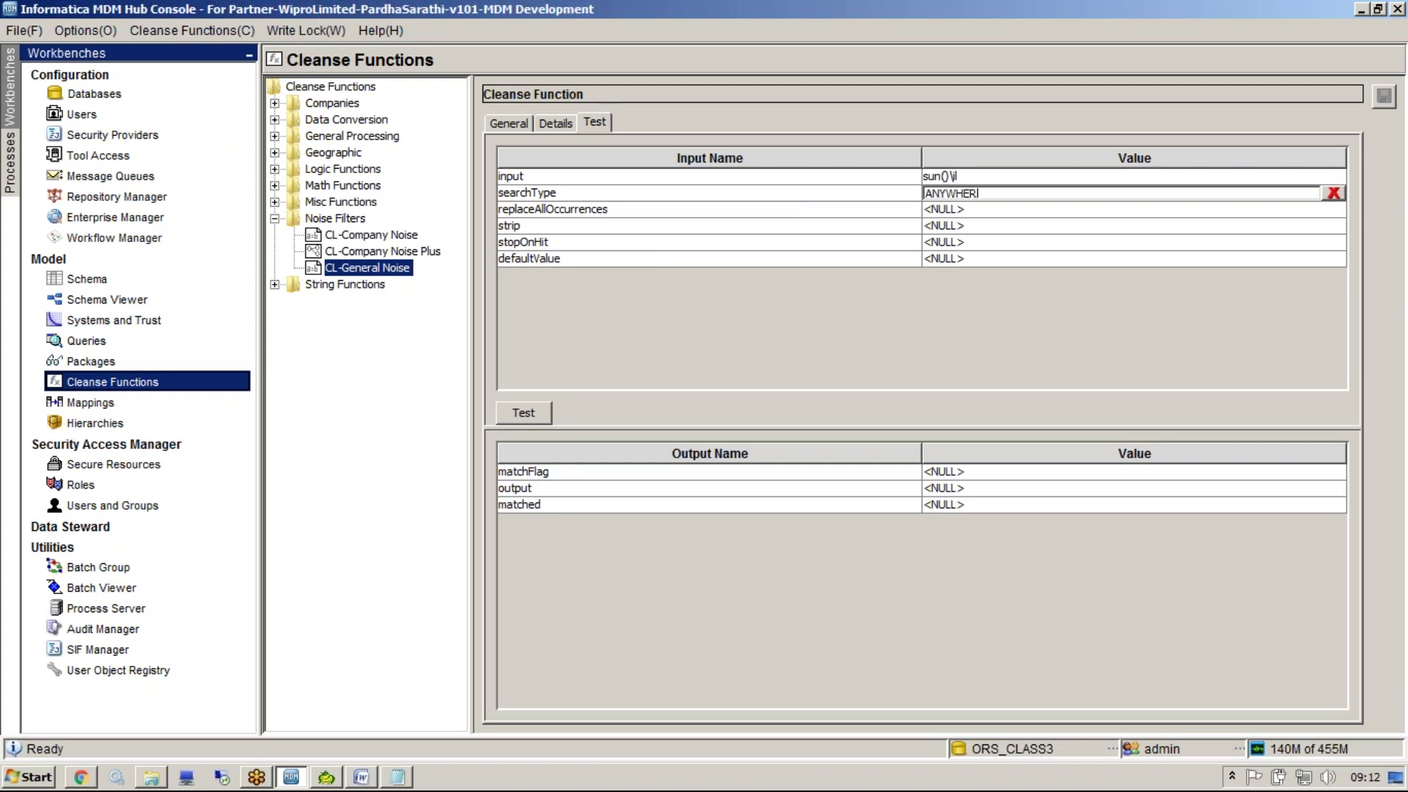
pyautogui.click(946, 227)
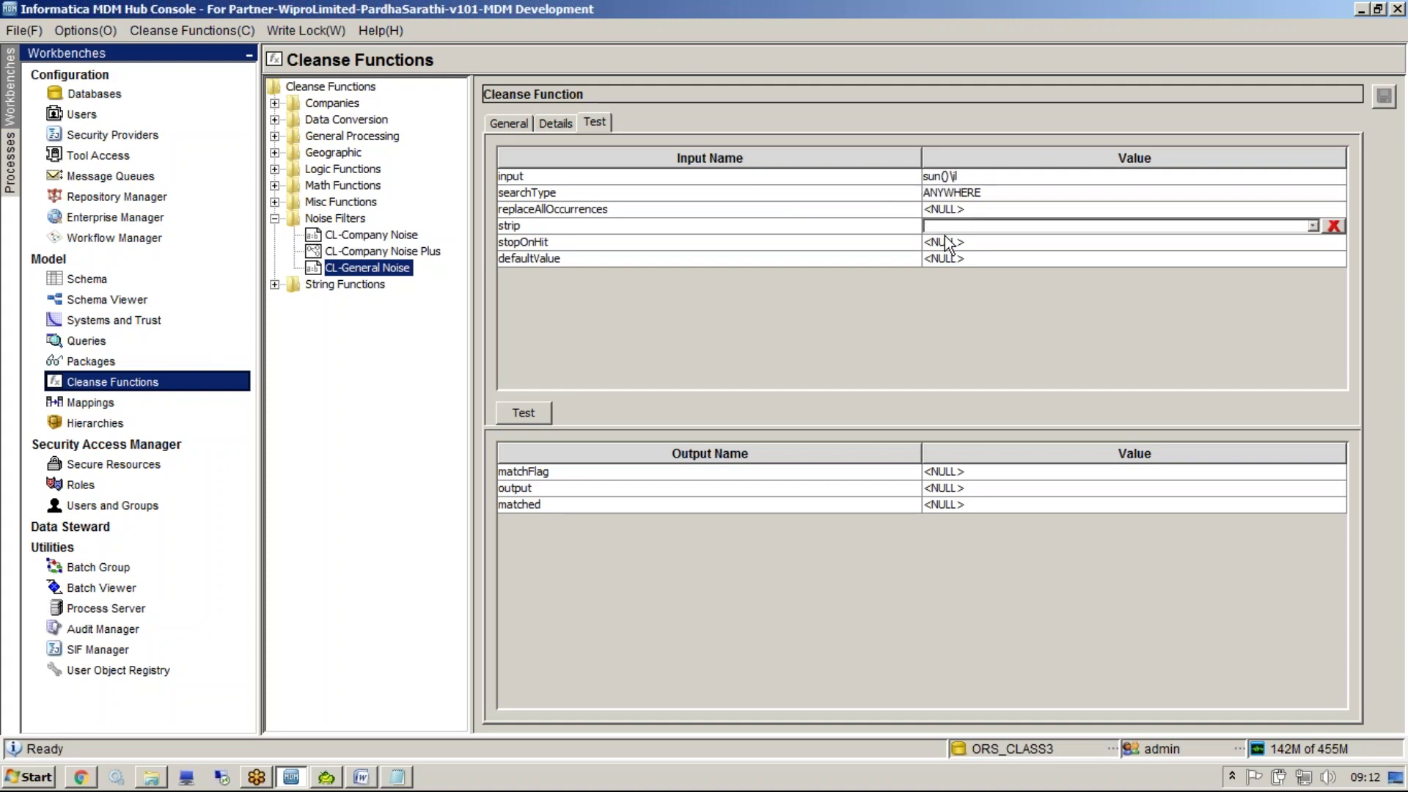
pyautogui.click(949, 229)
pyautogui.click(1334, 225)
pyautogui.click(1231, 243)
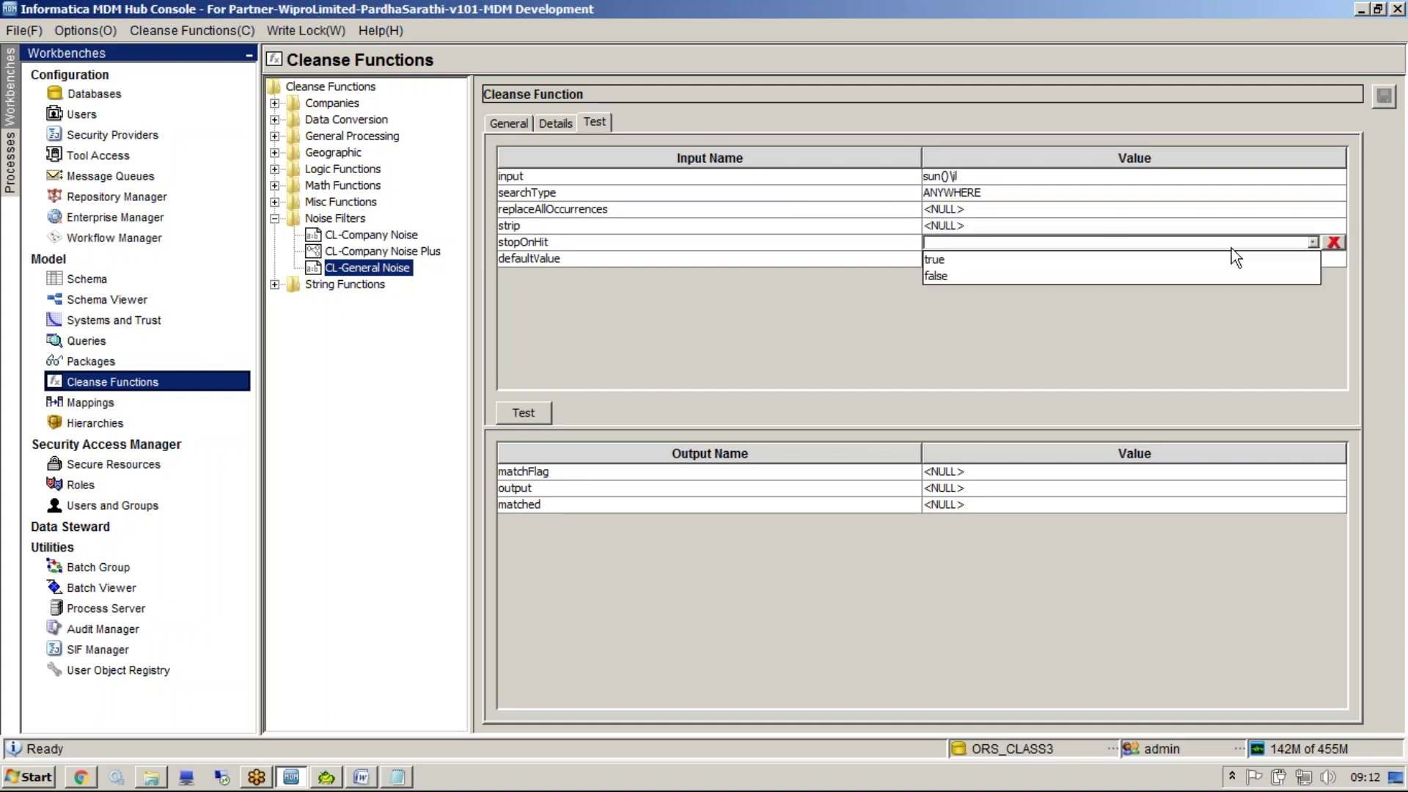
pyautogui.click(1058, 277)
pyautogui.click(522, 412)
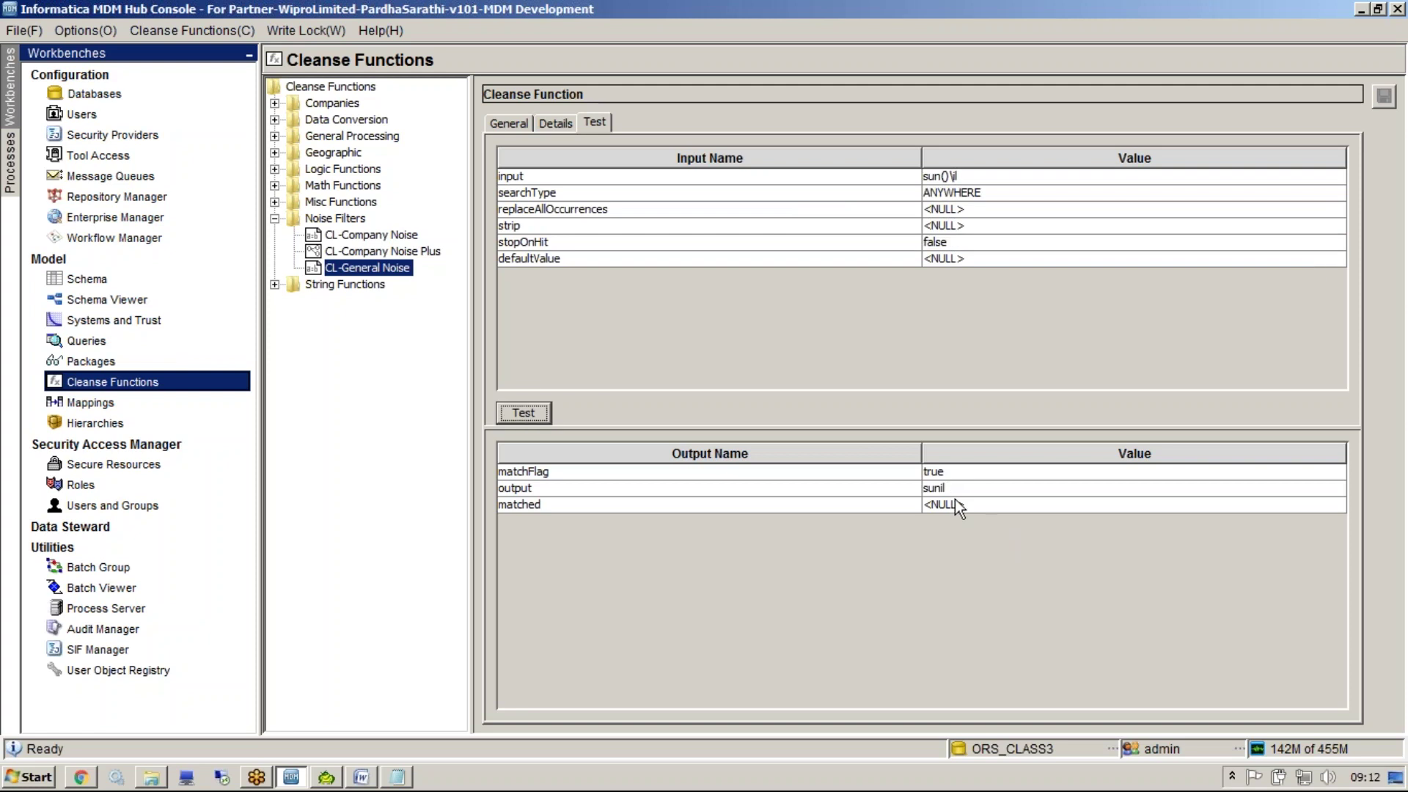
# Mark the returned sunil output on screen with ctrl+2, then dismiss the marking
pyautogui.hotkey('ctrl', '2')
pyautogui.moveTo(972, 171); pyautogui.dragTo(1012, 135)
pyautogui.moveTo(916, 180)
pyautogui.mouseDown()
pyautogui.moveTo(851, 253)
pyautogui.moveTo(867, 459)
pyautogui.moveTo(921, 501)
pyautogui.mouseUp()
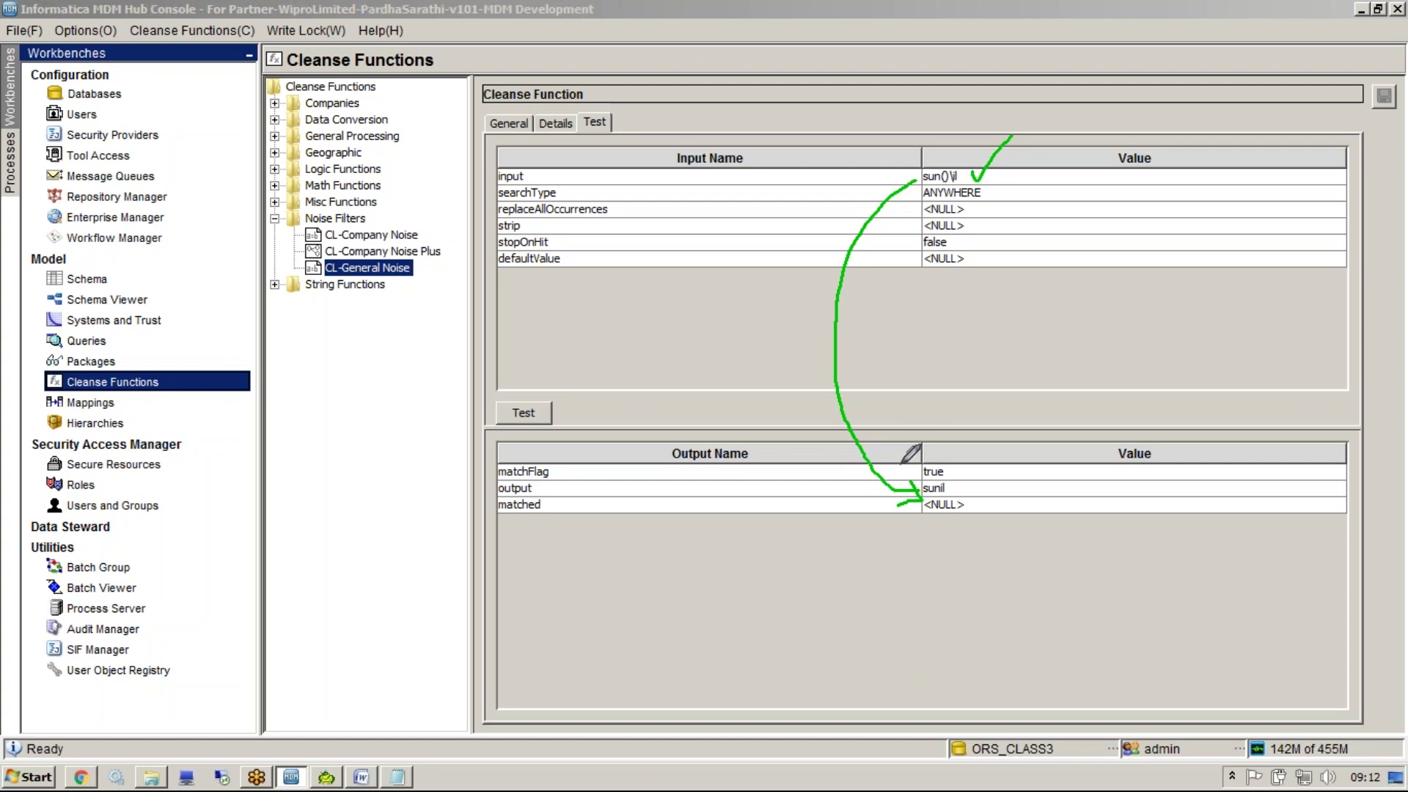
pyautogui.moveTo(891, 473)
pyautogui.mouseDown()
pyautogui.moveTo(921, 491)
pyautogui.moveTo(888, 543)
pyautogui.mouseUp()
pyautogui.press('Escape')
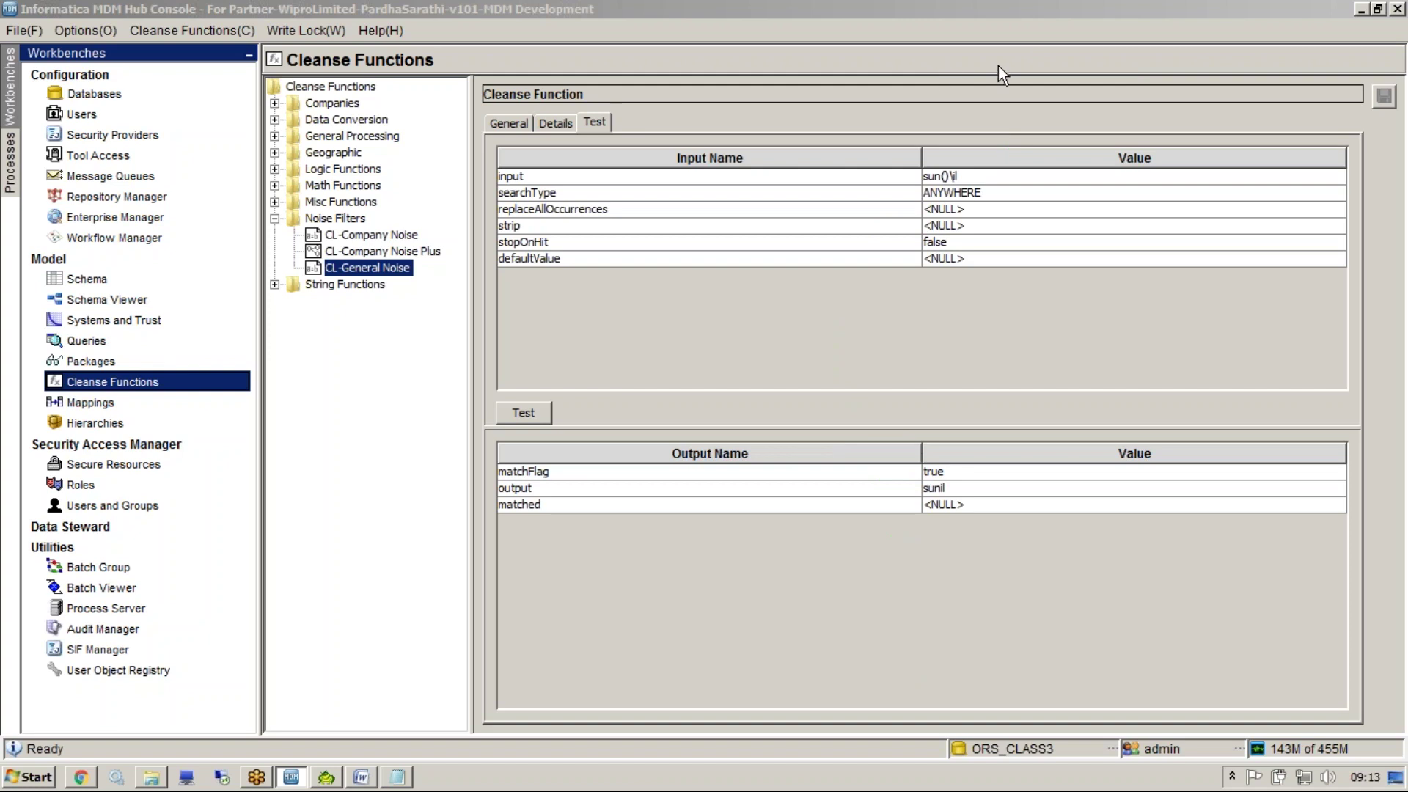
# Browse CL-Company Noise Plus and CL-Company Noise, then Misc Functions' Now, Read Database and Reject
pyautogui.click(399, 256)
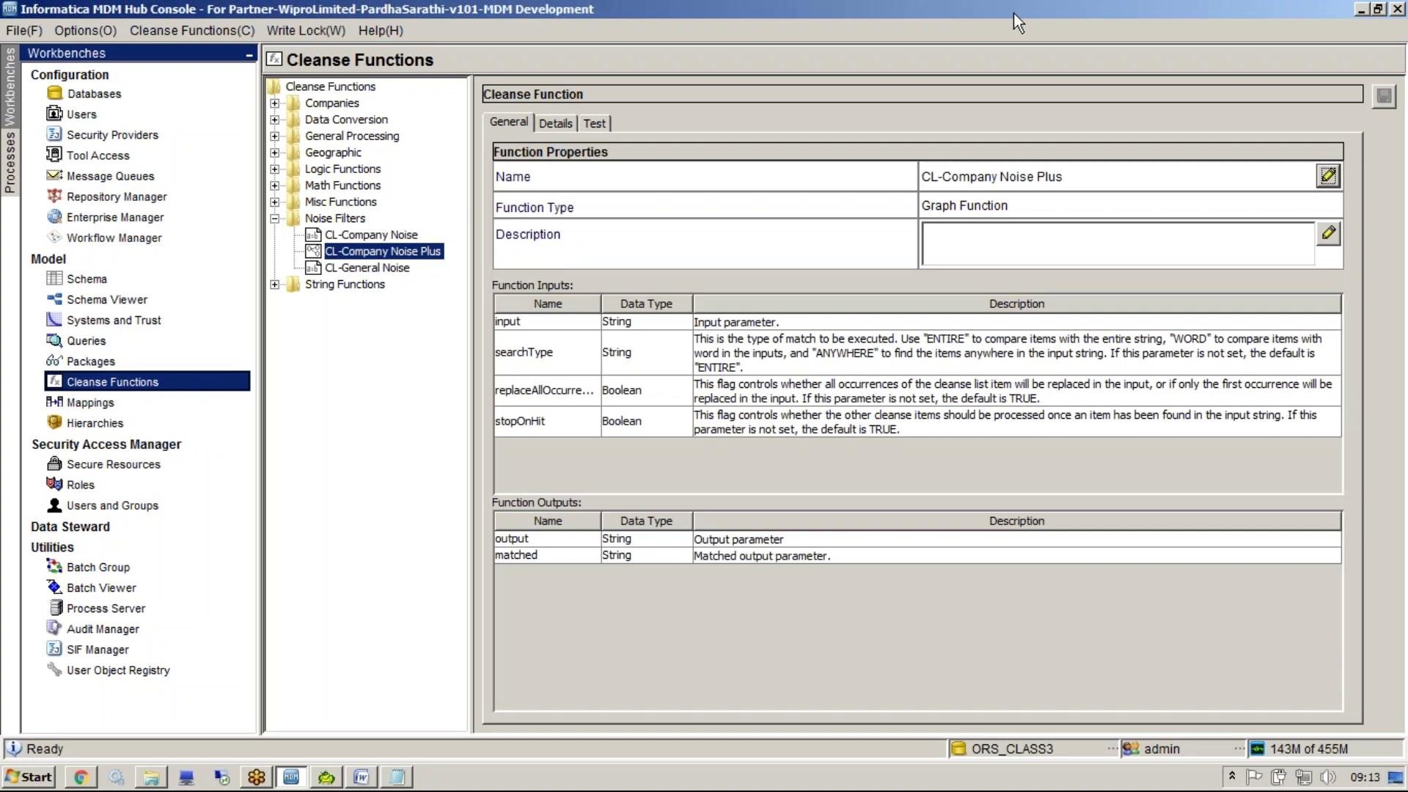
pyautogui.click(348, 232)
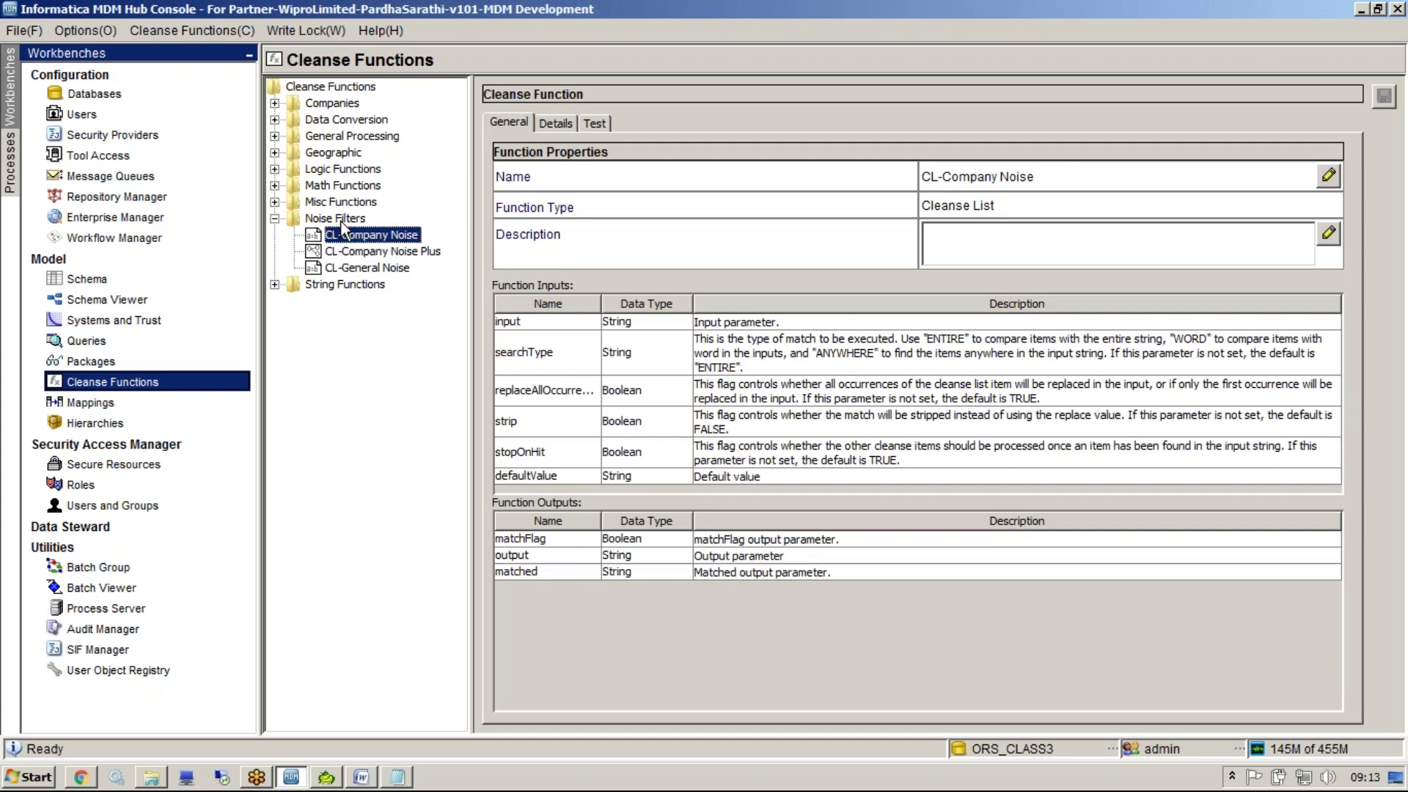
pyautogui.click(340, 221)
pyautogui.click(341, 220)
pyautogui.doubleClick(336, 201)
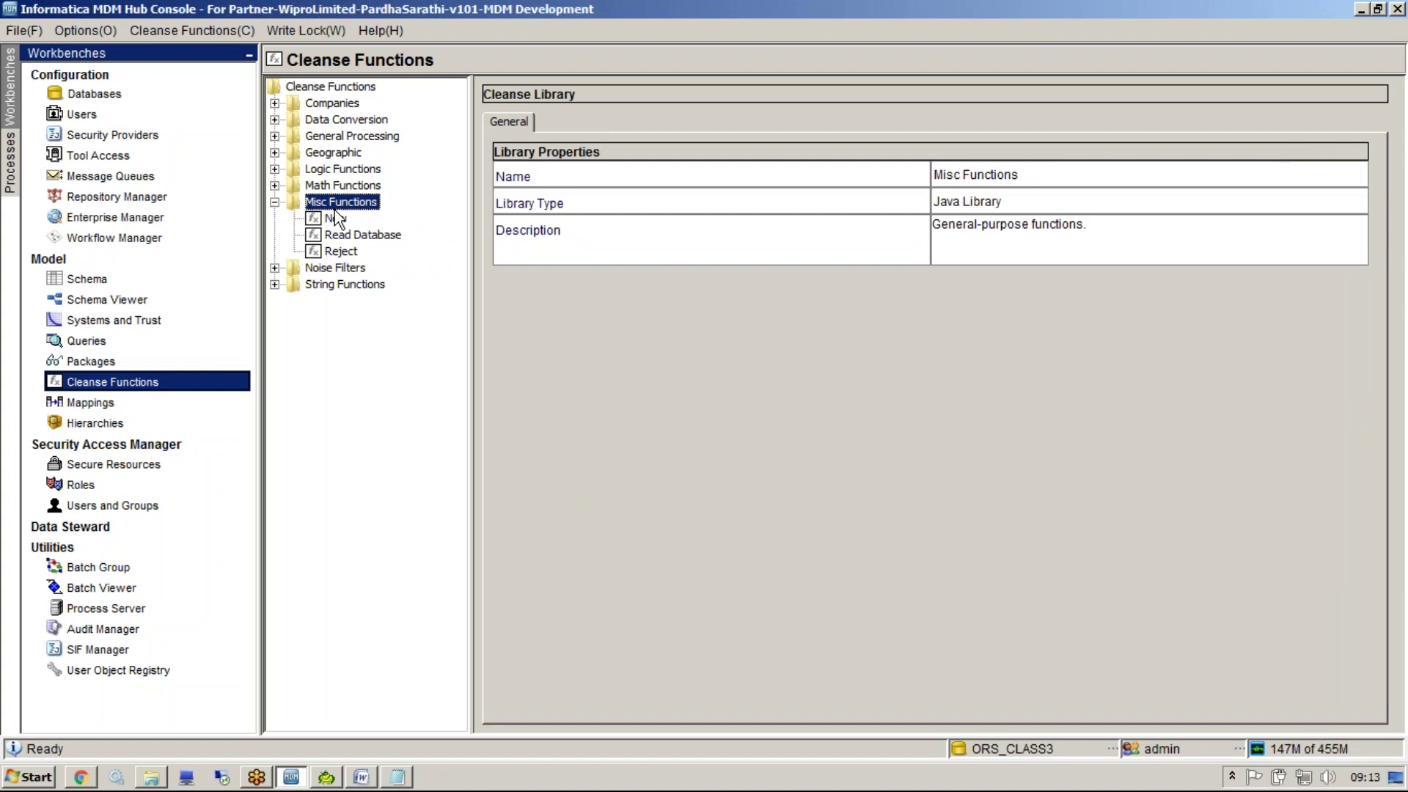
pyautogui.click(335, 218)
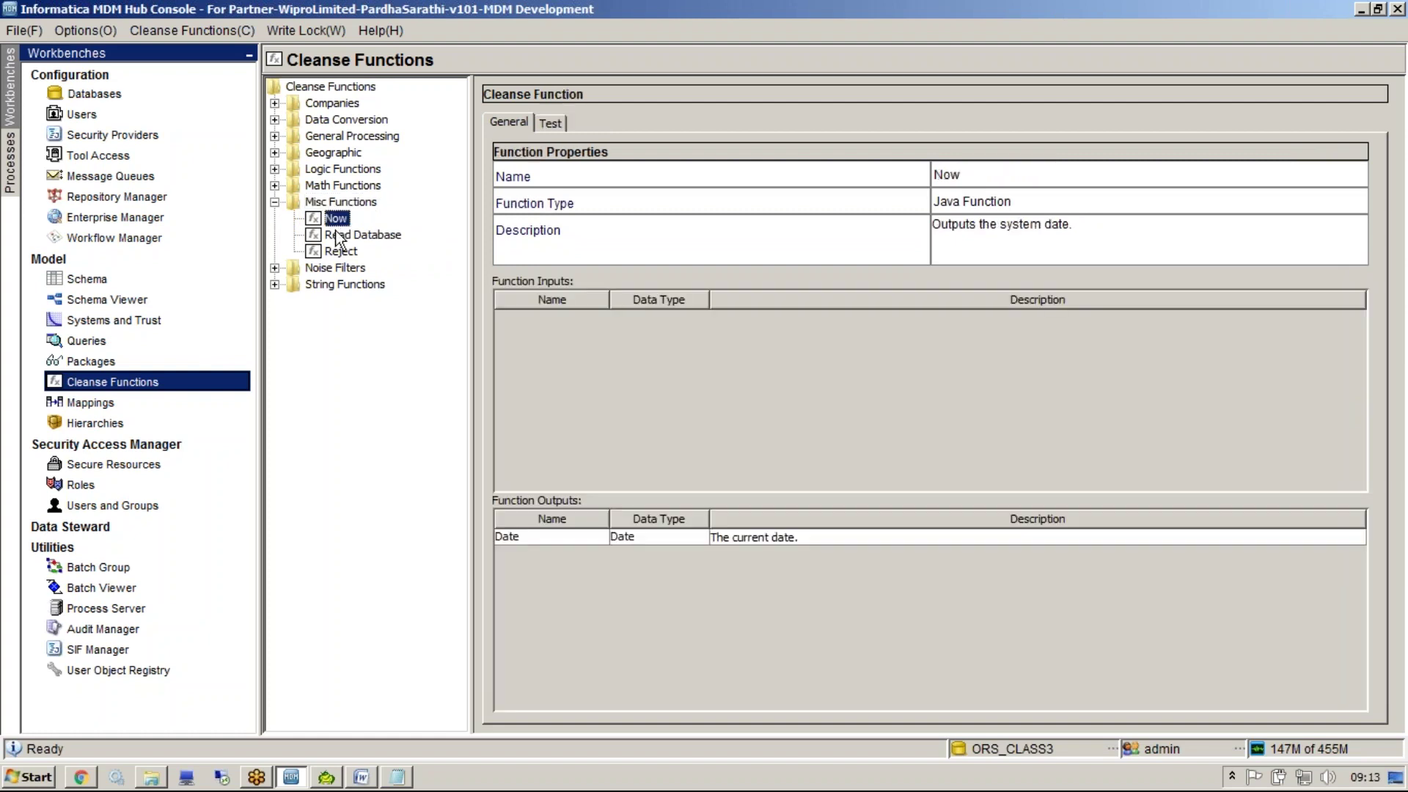
pyautogui.click(337, 236)
pyautogui.click(343, 250)
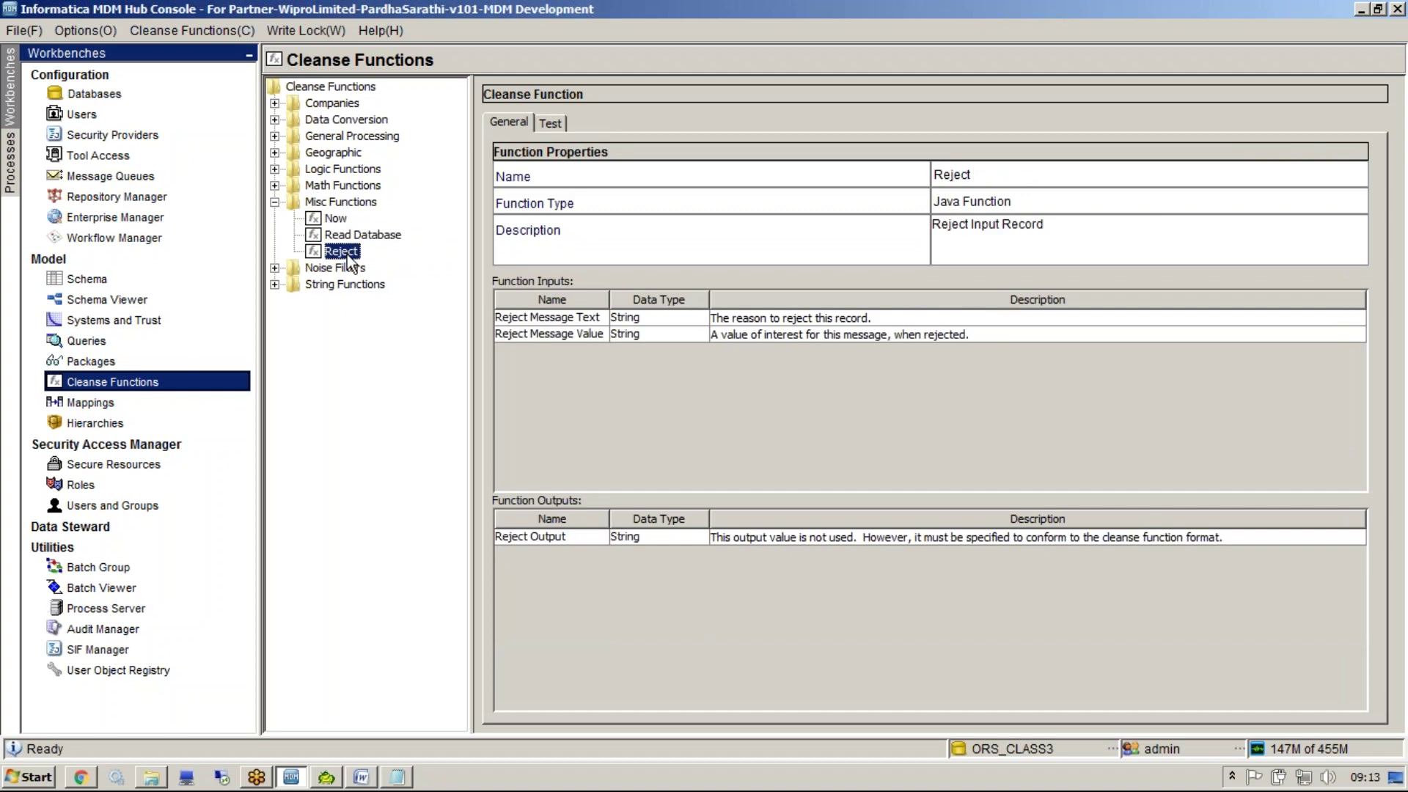
pyautogui.click(345, 239)
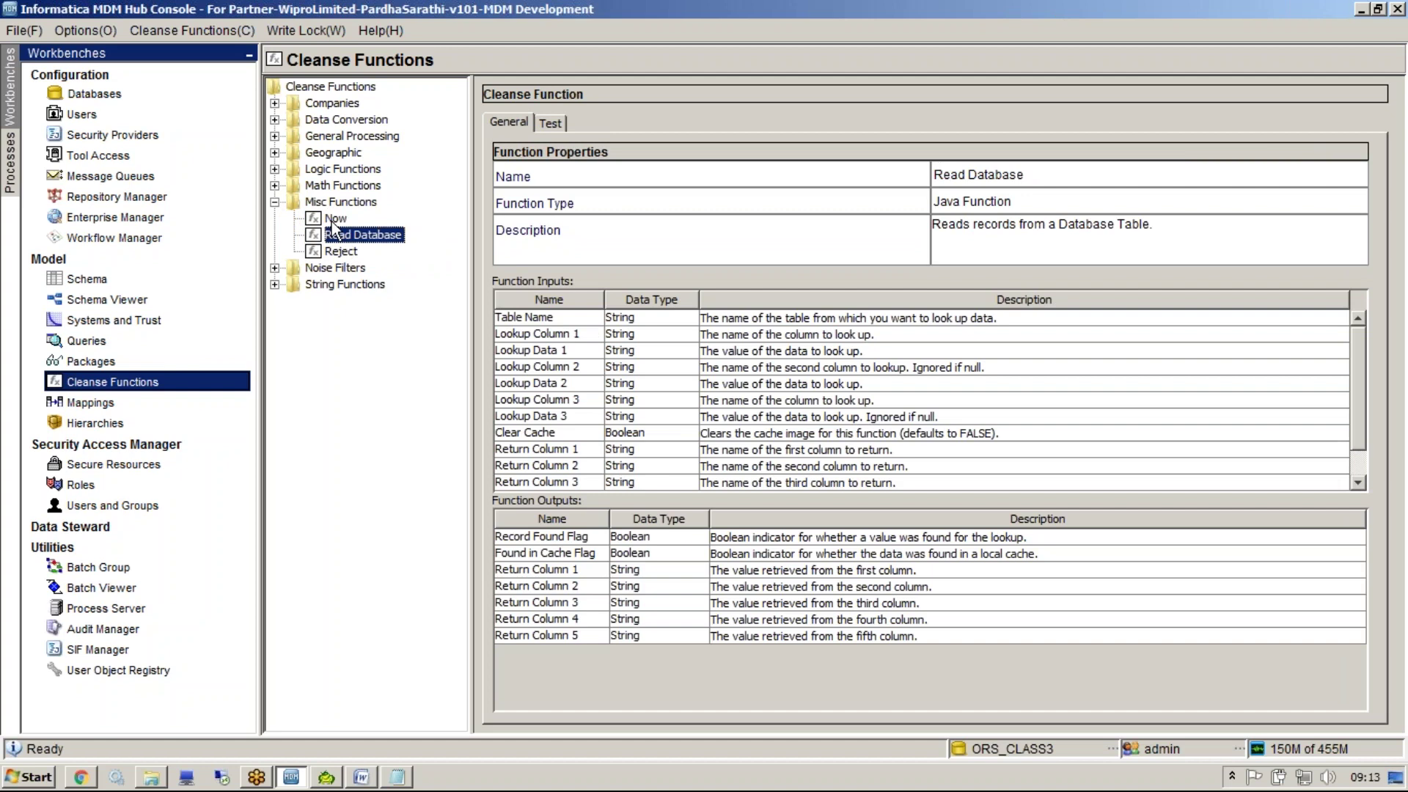
pyautogui.doubleClick(337, 205)
# Expand Math Functions and view the Add Integers and Divide Floats details
pyautogui.doubleClick(317, 188)
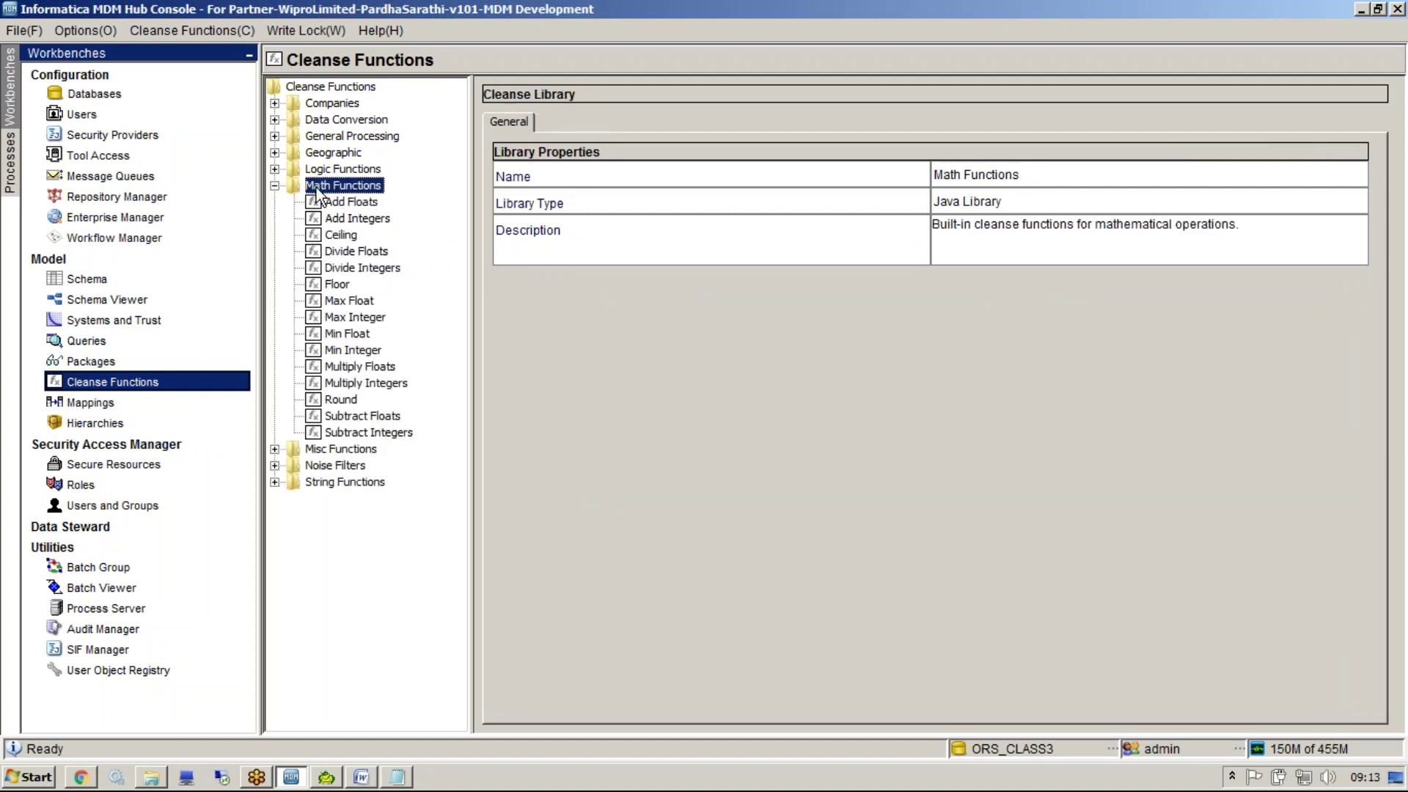
pyautogui.click(357, 219)
pyautogui.click(356, 252)
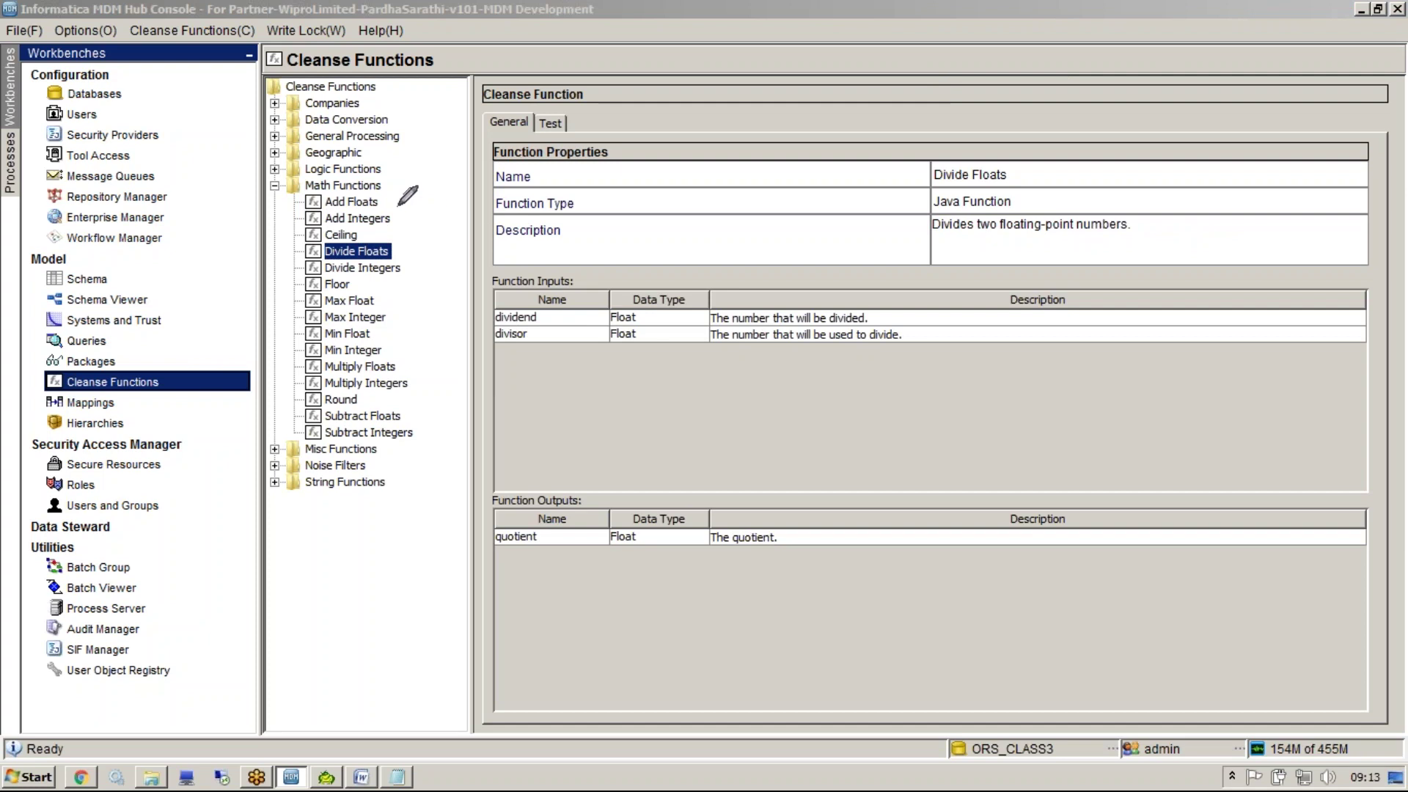
pyautogui.moveTo(391, 199)
pyautogui.mouseDown()
pyautogui.moveTo(429, 383)
pyautogui.moveTo(415, 435)
pyautogui.mouseUp()
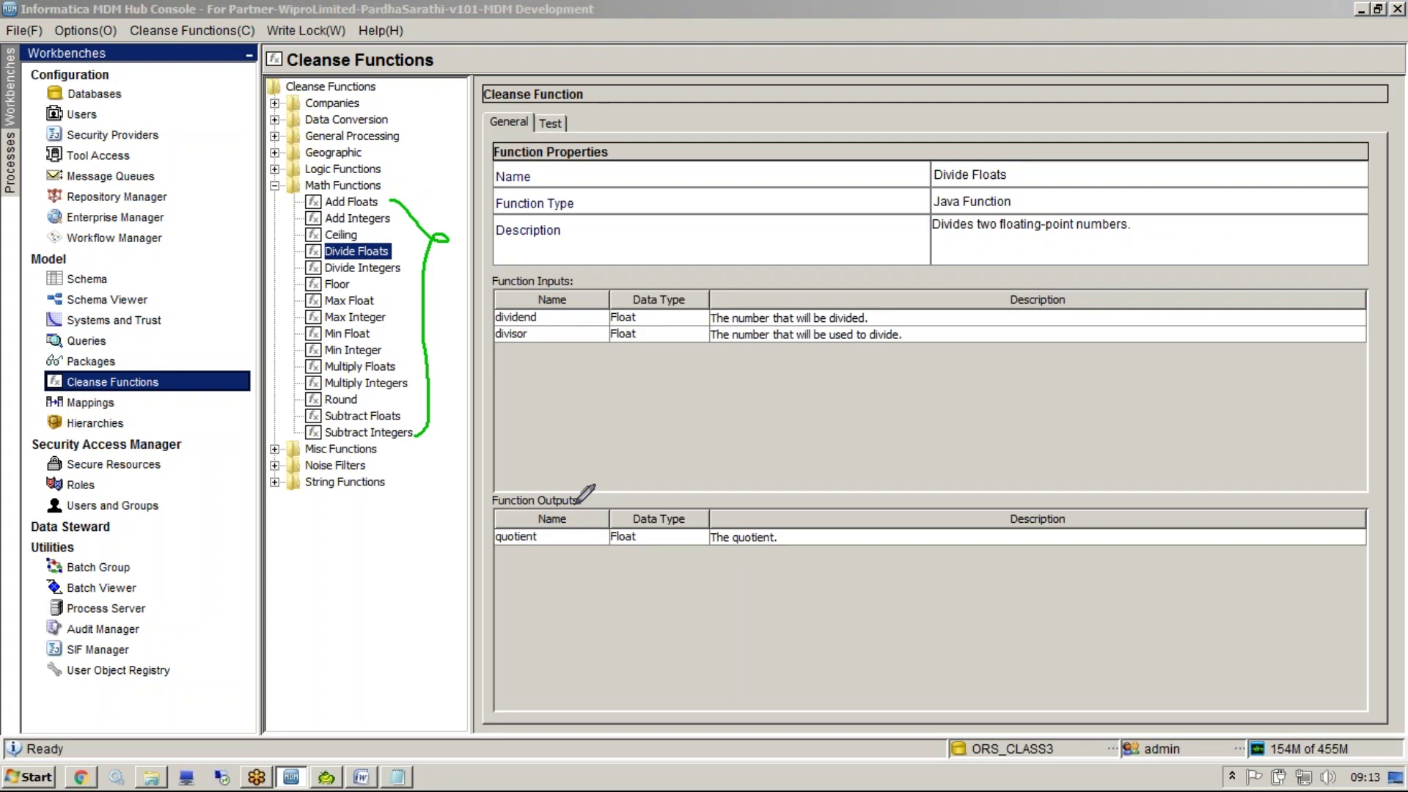
pyautogui.press('Escape')
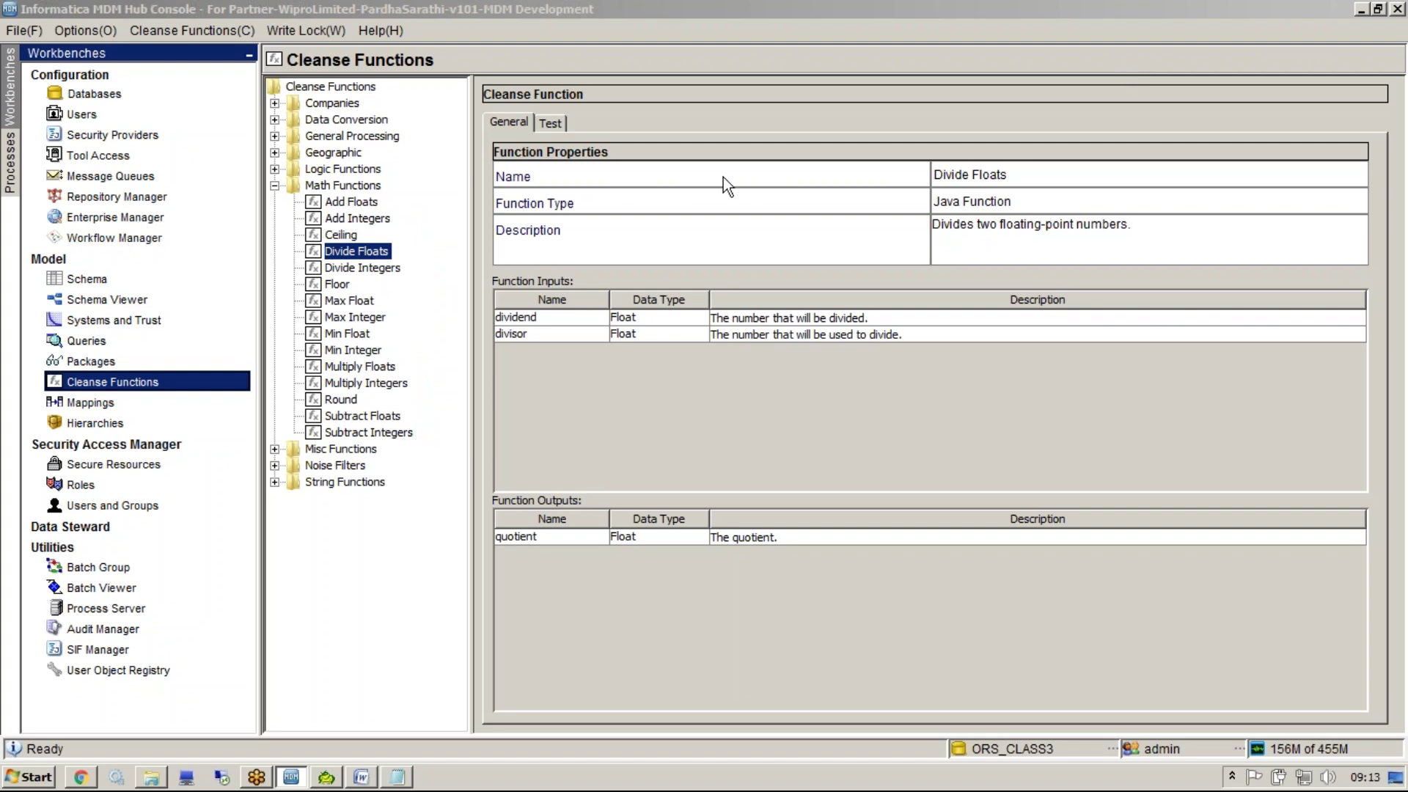
# Select several entries down the Math Functions list
pyautogui.moveTo(380, 192)
pyautogui.mouseDown()
pyautogui.moveTo(385, 207)
pyautogui.moveTo(407, 183)
pyautogui.moveTo(417, 199)
pyautogui.mouseUp()
pyautogui.moveTo(358, 234); pyautogui.dragTo(405, 236)
pyautogui.press('e')
pyautogui.click(406, 260)
pyautogui.click(406, 277)
pyautogui.click(406, 316)
pyautogui.click(409, 351)
pyautogui.click(416, 416)
pyautogui.click(418, 432)
# Reopen the Math Functions library and settle on the Add Integers function
pyautogui.doubleClick(345, 185)
pyautogui.doubleClick(339, 168)
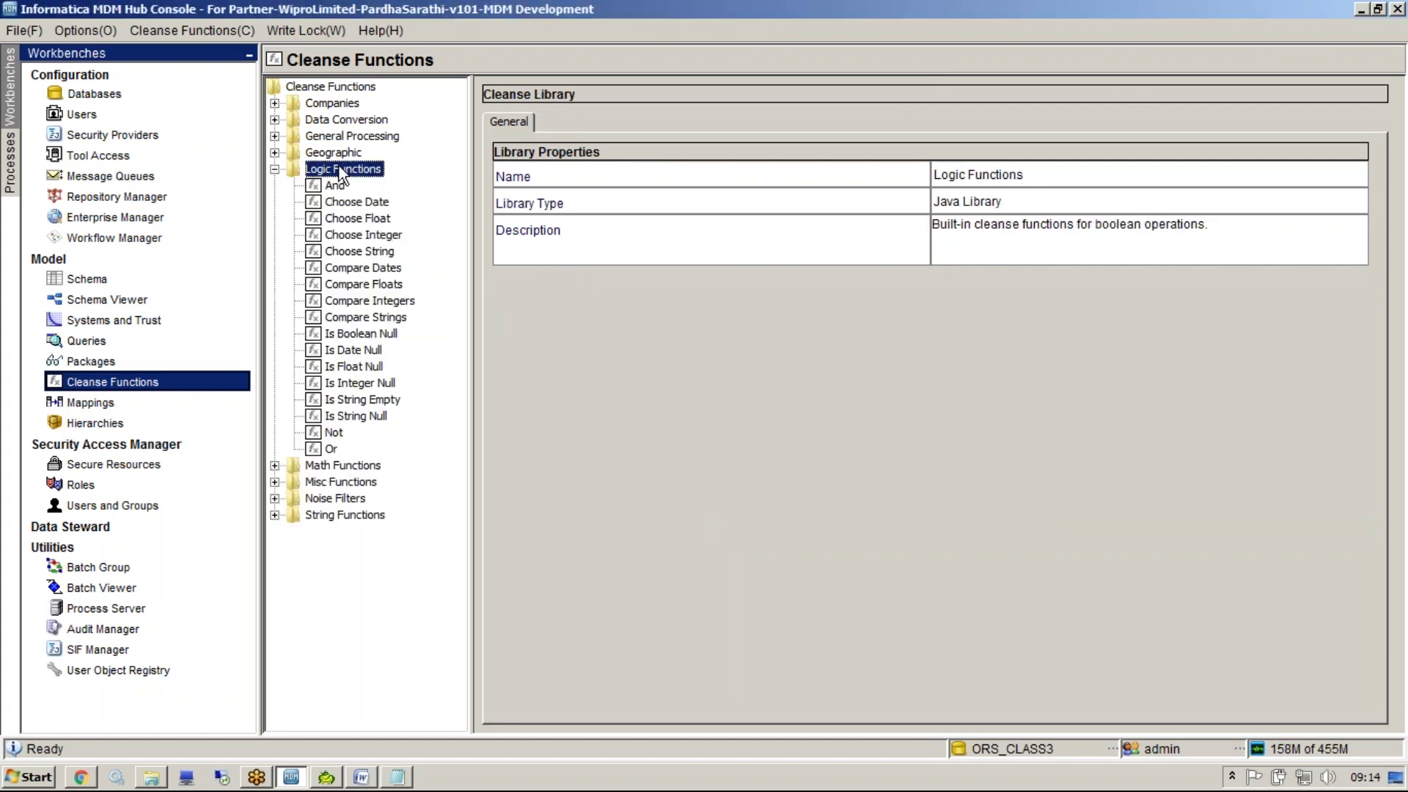
pyautogui.doubleClick(339, 167)
pyautogui.doubleClick(342, 186)
pyautogui.click(355, 220)
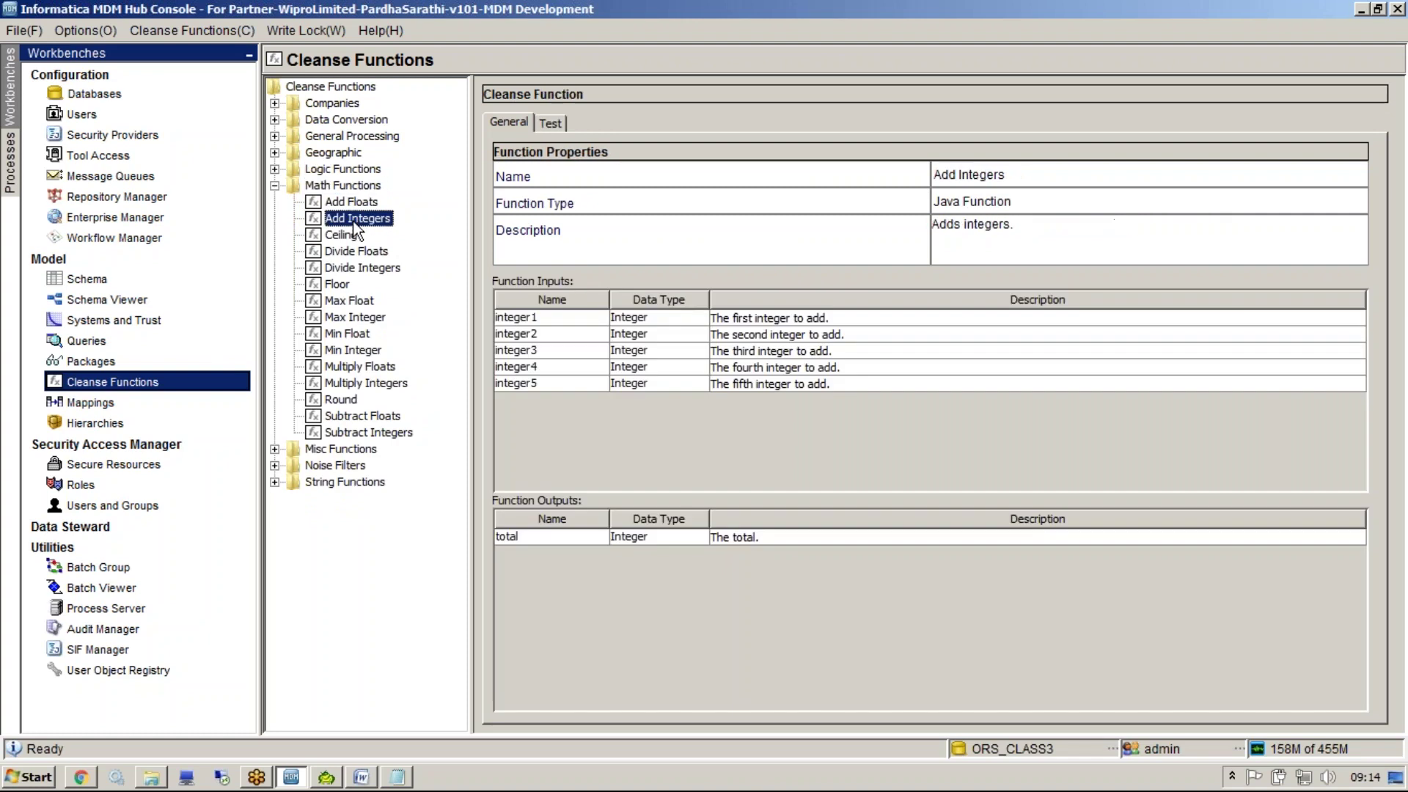
pyautogui.click(353, 251)
pyautogui.click(354, 220)
# Test Add Integers with integer1 1 and integer2 2, getting 3, then expand Logic Functions
pyautogui.click(547, 124)
pyautogui.click(953, 176)
pyautogui.write('1')
pyautogui.click(953, 193)
pyautogui.write('0')
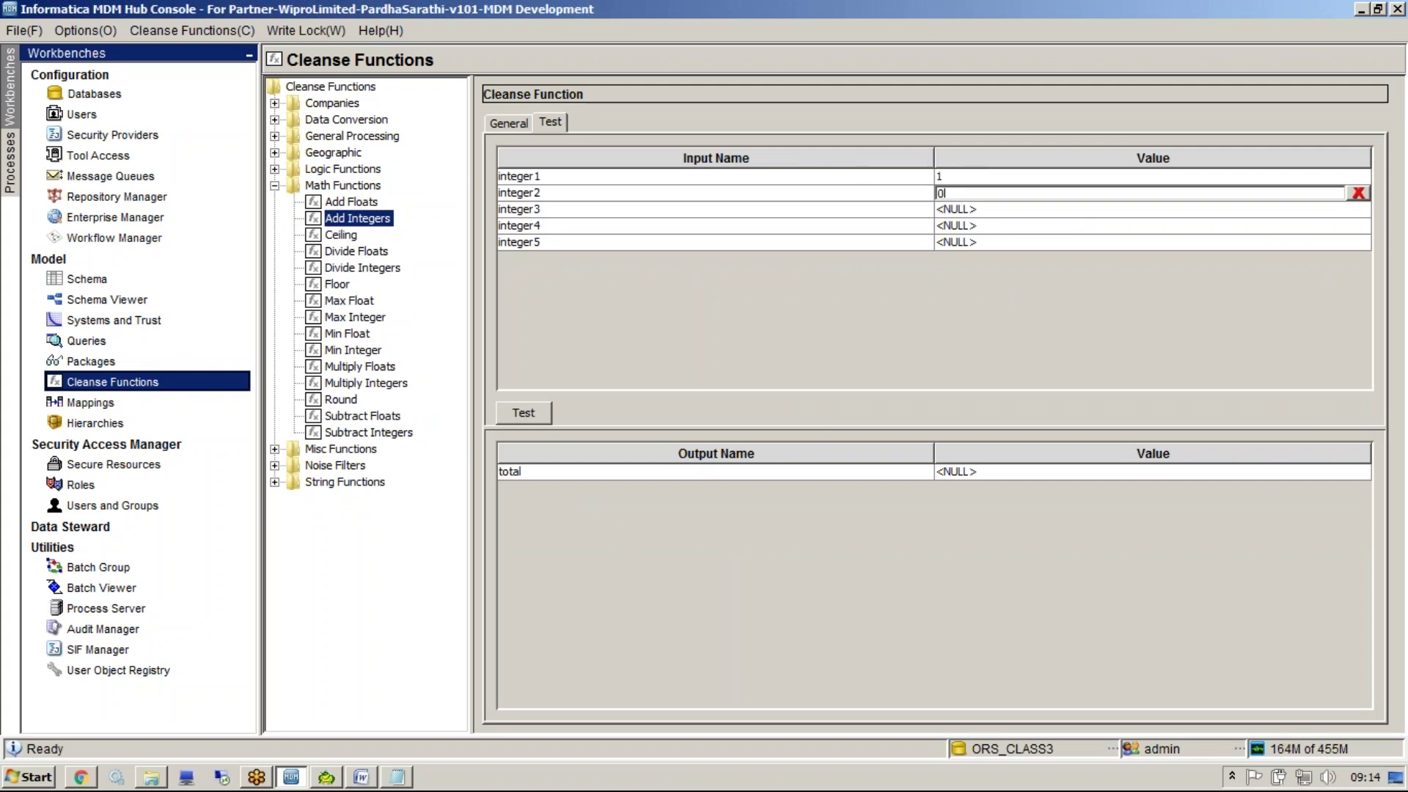
pyautogui.press('BackSpace')
pyautogui.write('2')
pyautogui.click(960, 478)
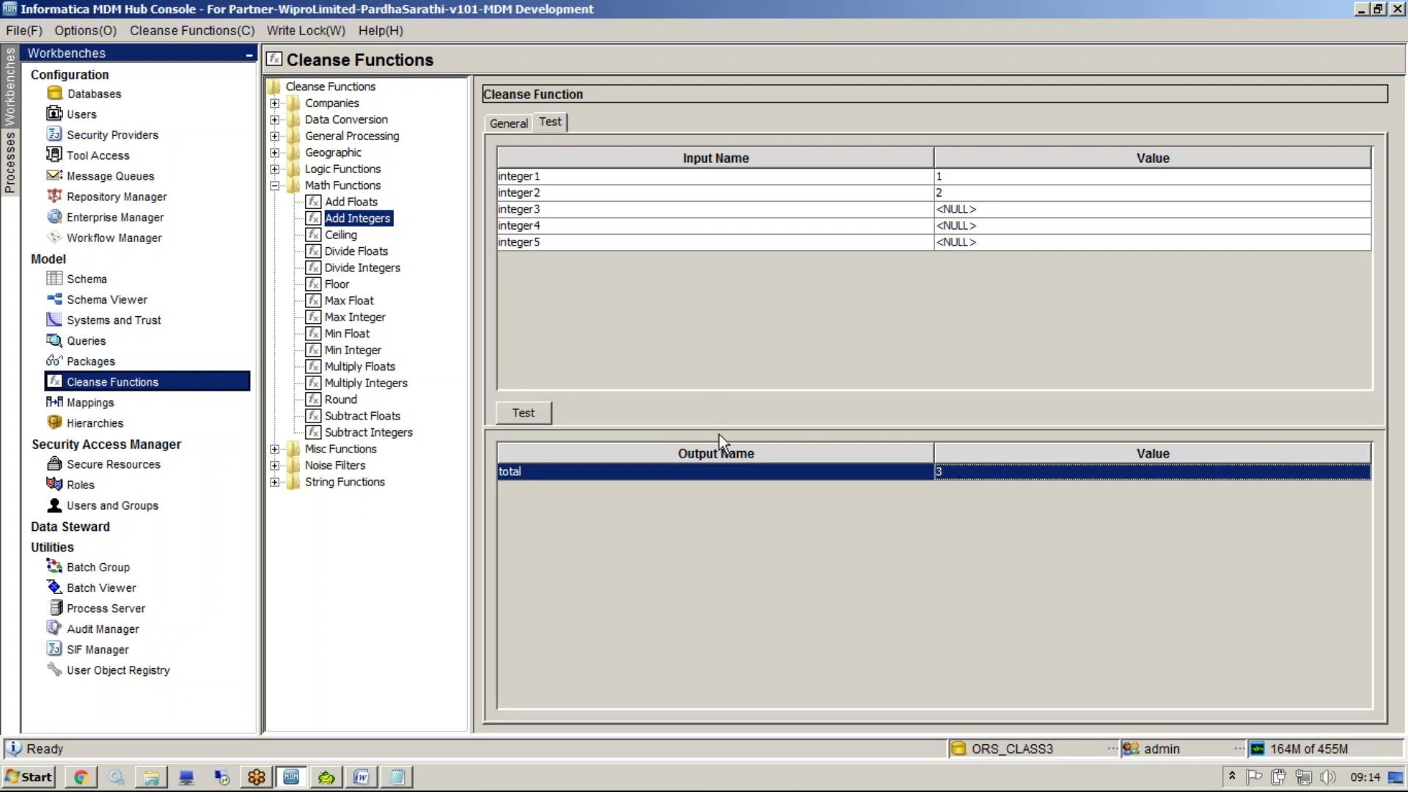
pyautogui.doubleClick(326, 184)
pyautogui.doubleClick(346, 172)
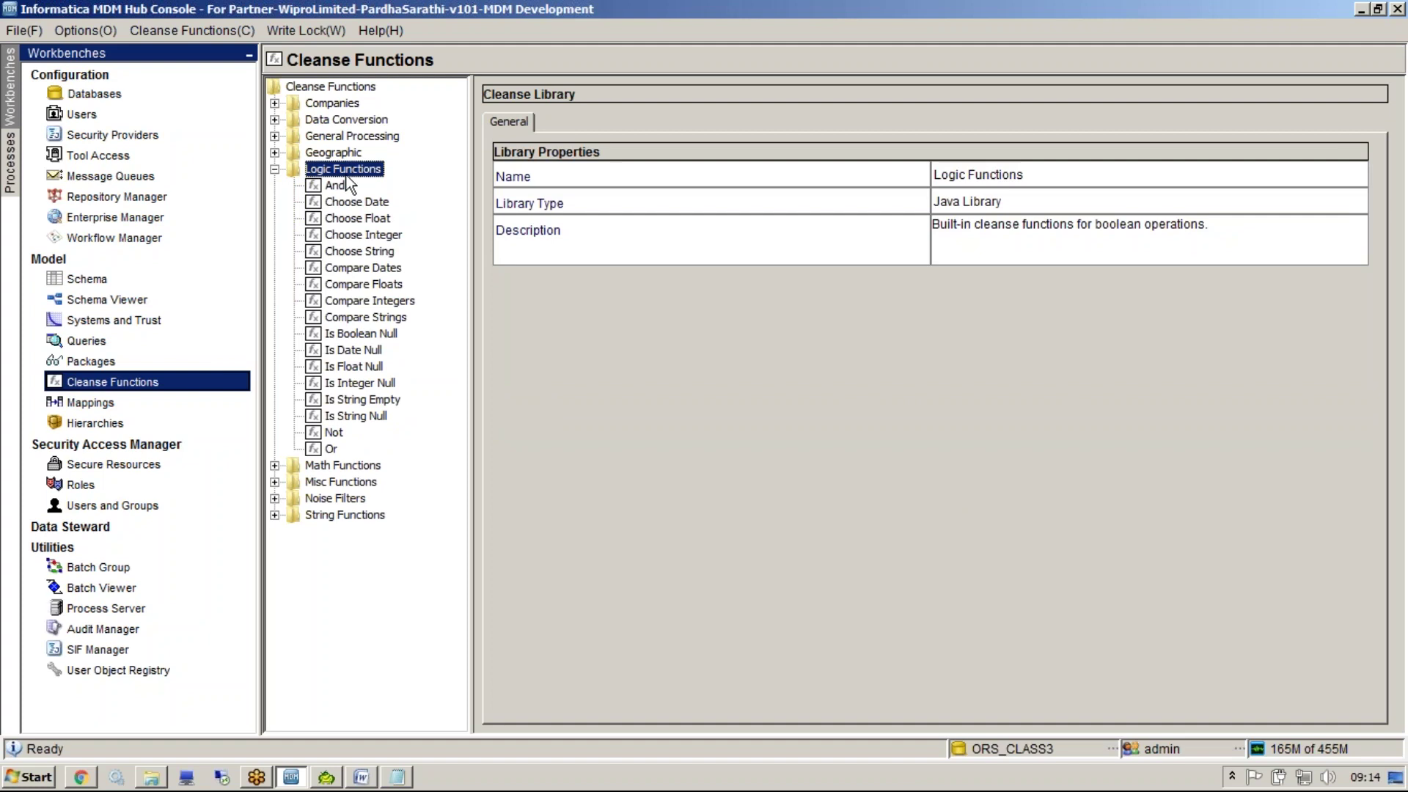
# Test the And function with value1 and value2 both true
pyautogui.click(342, 188)
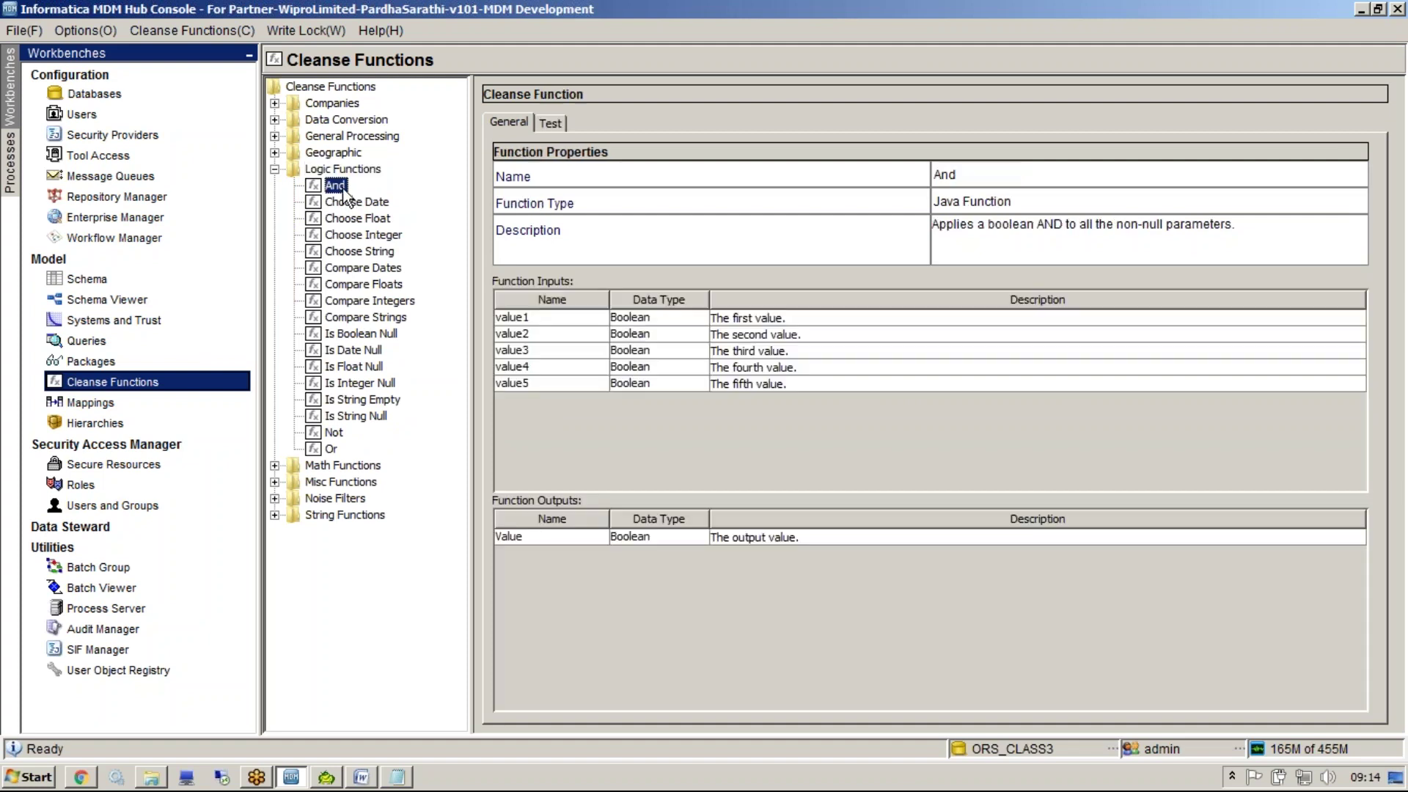
pyautogui.click(554, 125)
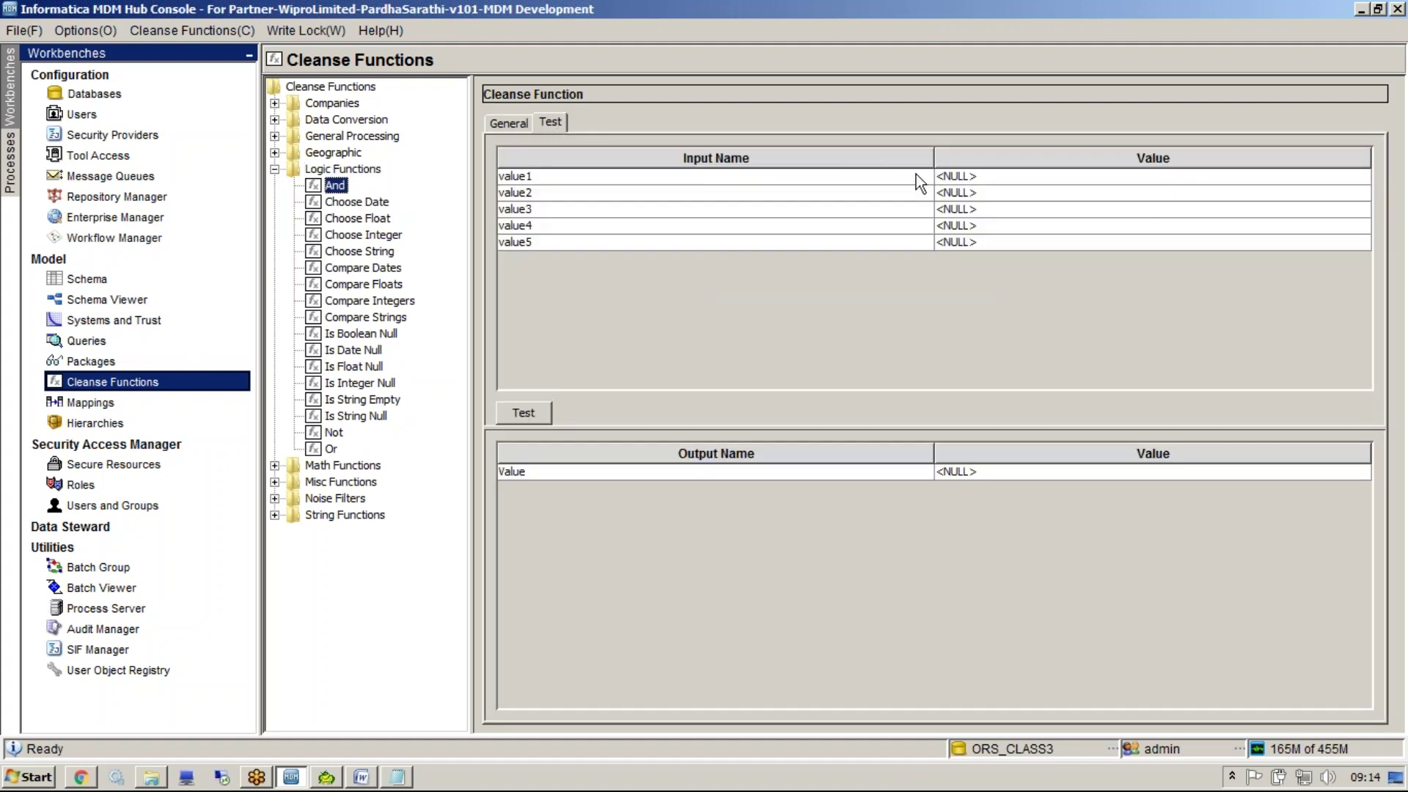
pyautogui.click(945, 176)
pyautogui.click(954, 193)
pyautogui.click(953, 195)
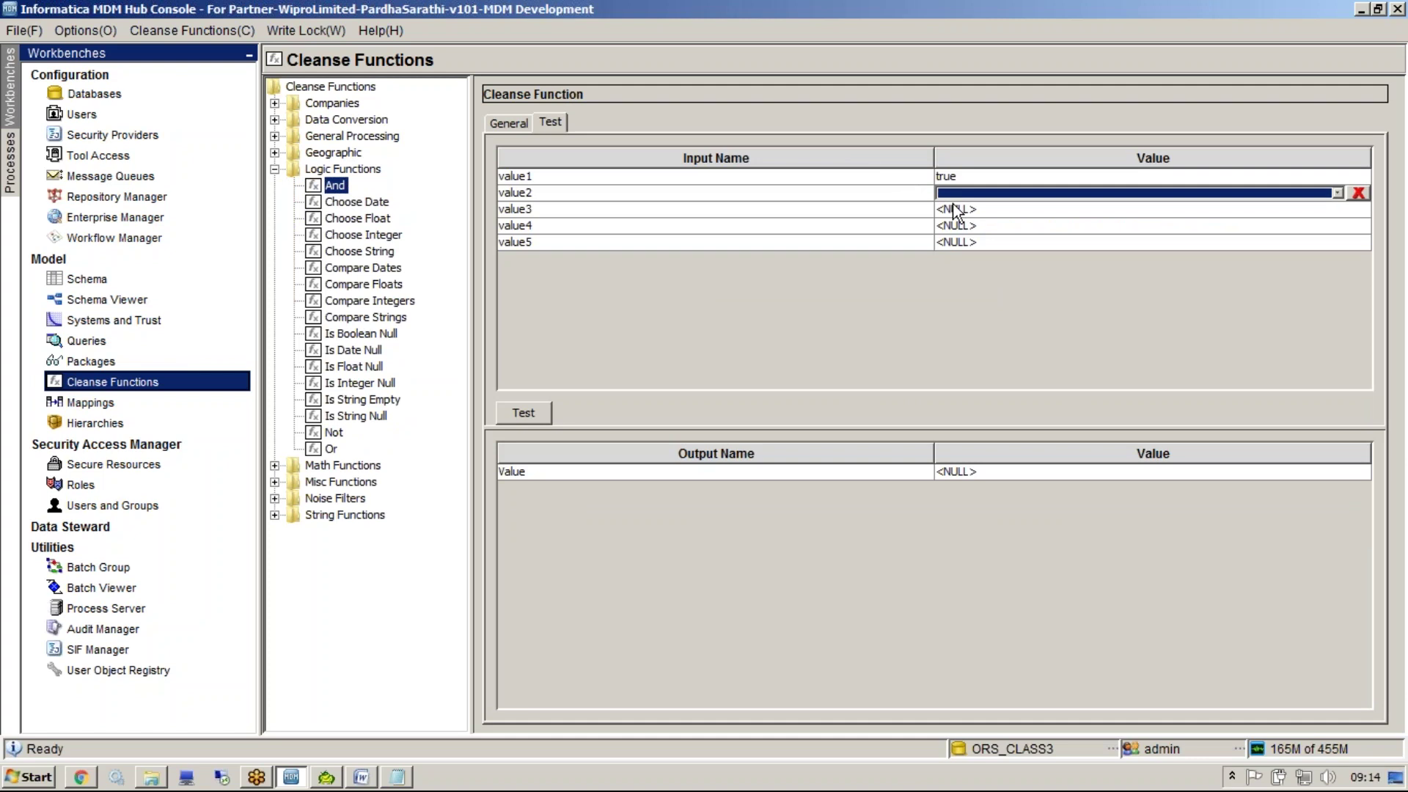
pyautogui.click(953, 209)
pyautogui.click(522, 413)
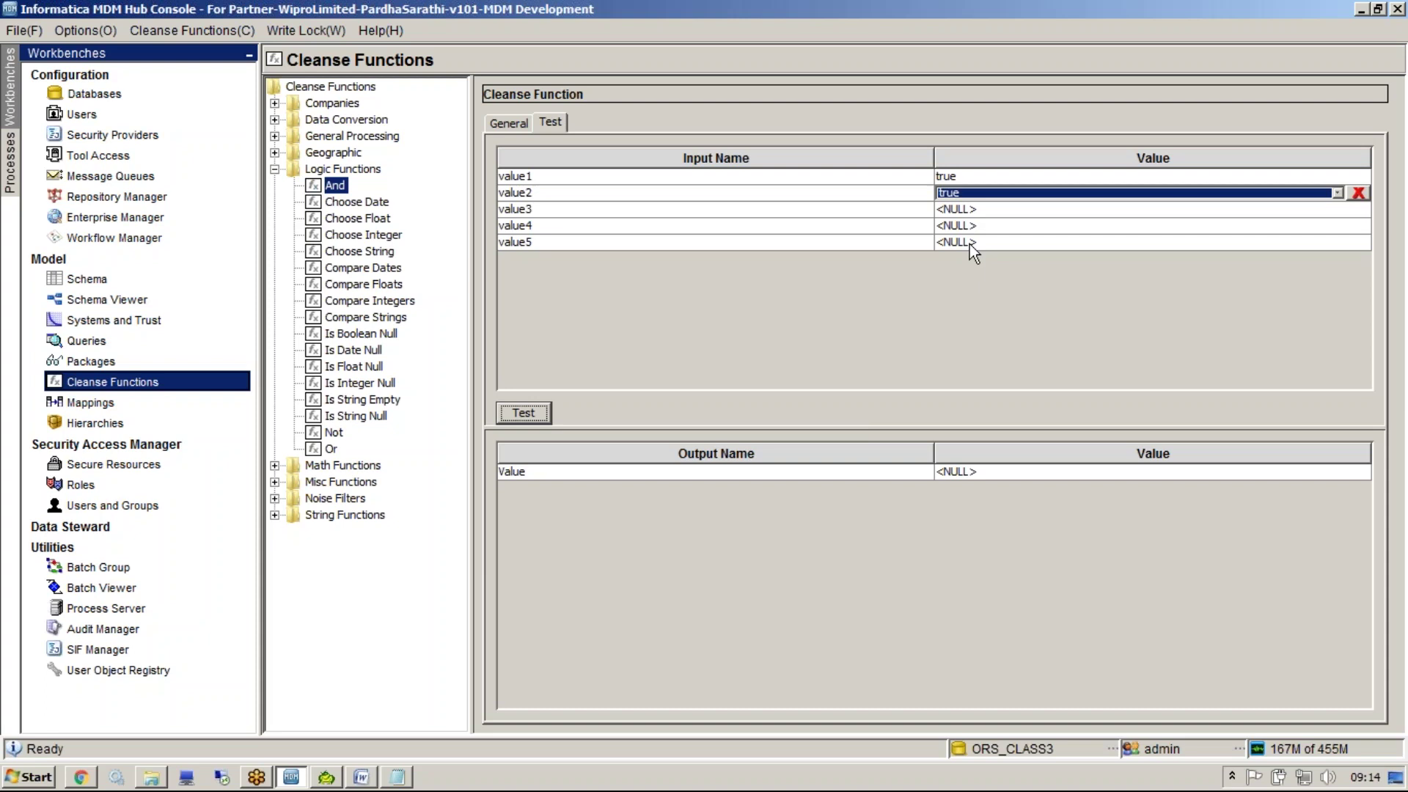
# Rerun the And test with true and false, then with both values false
pyautogui.click(953, 192)
pyautogui.click(954, 226)
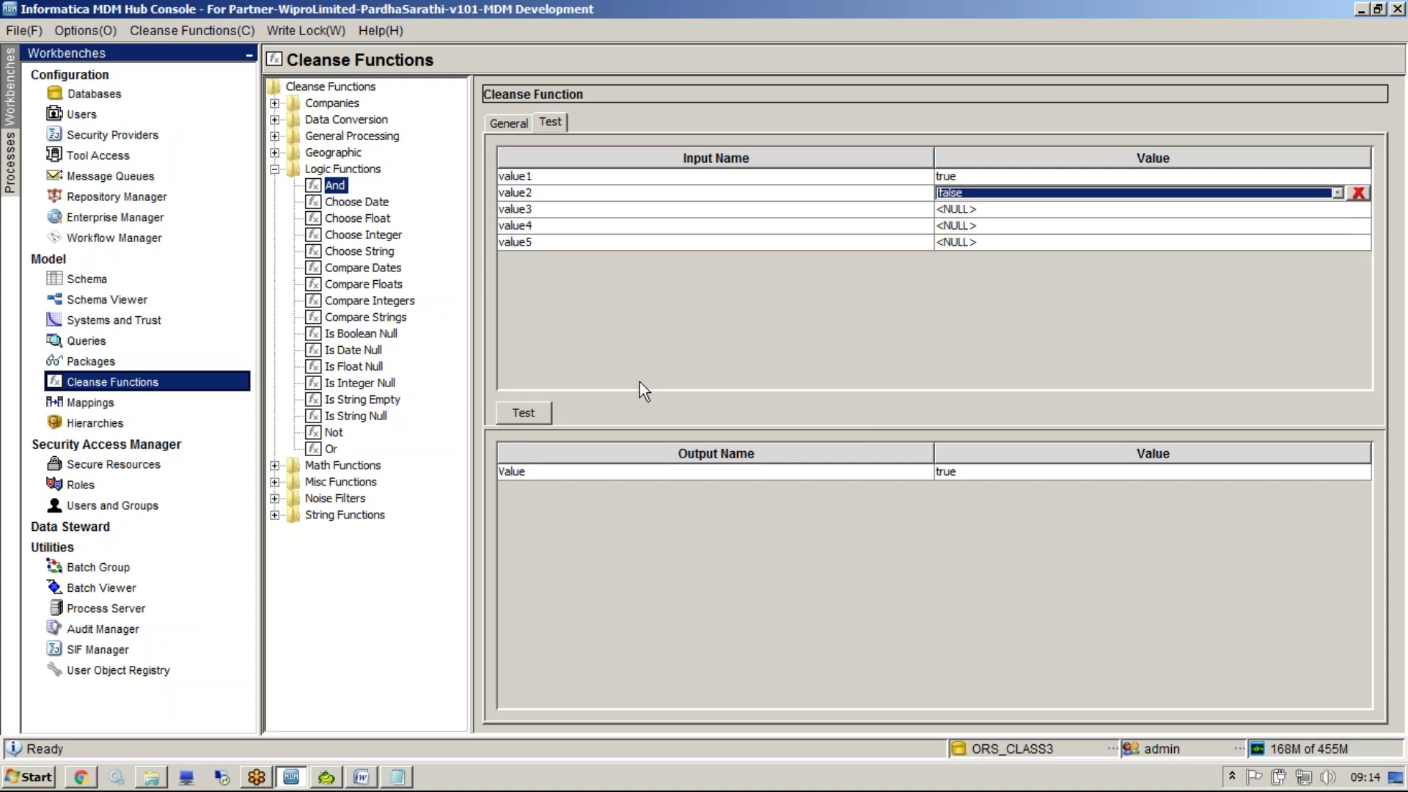
pyautogui.click(535, 418)
pyautogui.click(938, 472)
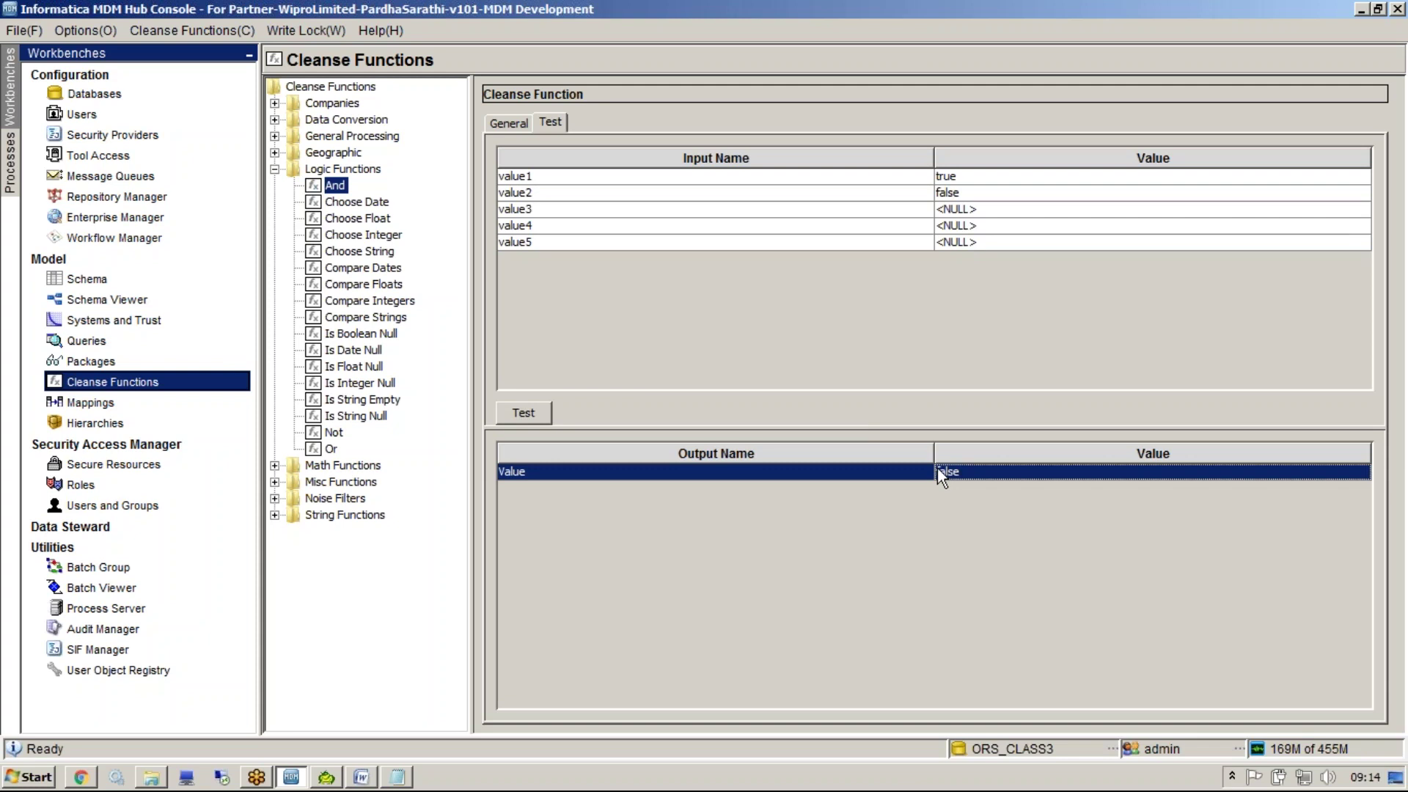
pyautogui.moveTo(934, 453); pyautogui.dragTo(926, 453)
pyautogui.click(954, 176)
pyautogui.click(957, 202)
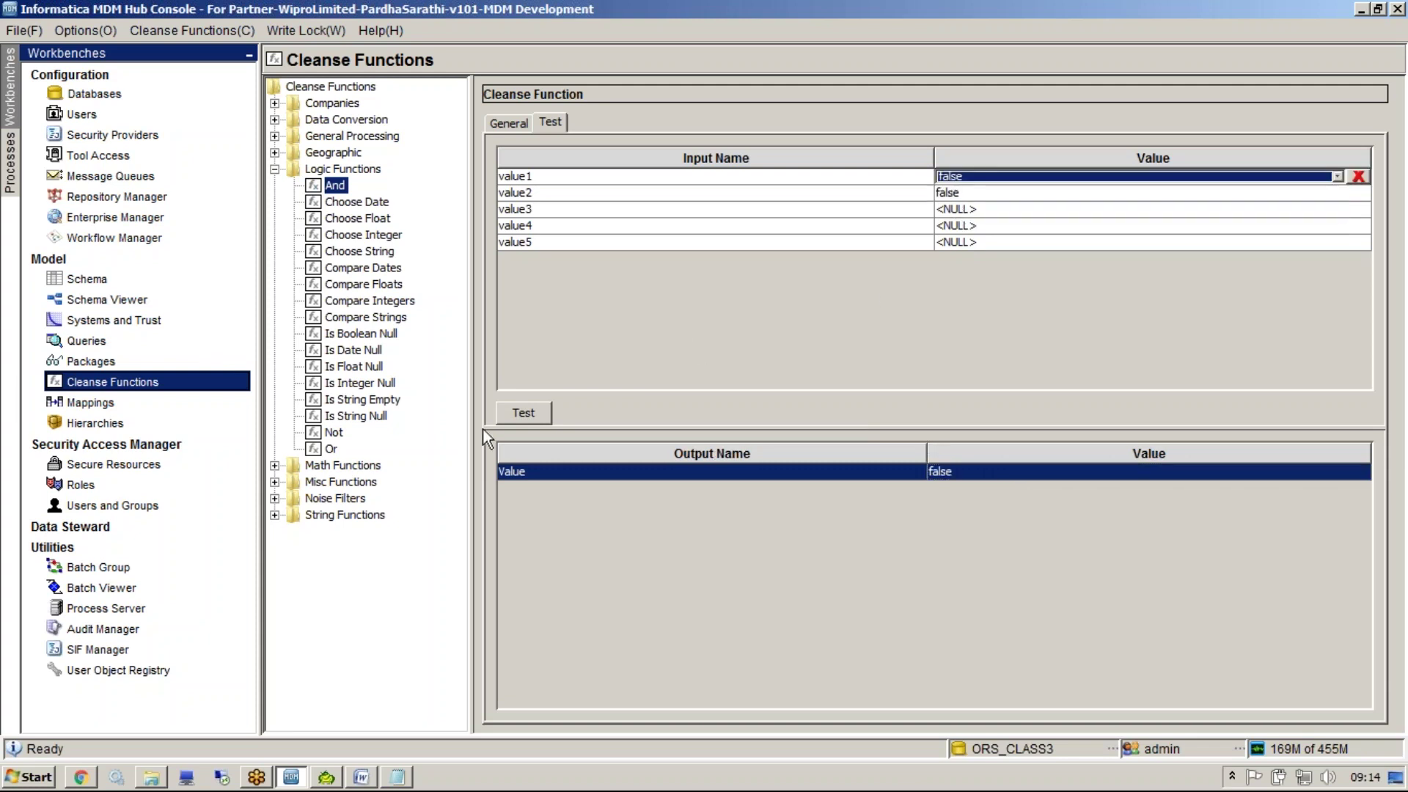
pyautogui.click(520, 415)
# Test the Or function with value1 true and value2 false, returning true
pyautogui.click(331, 449)
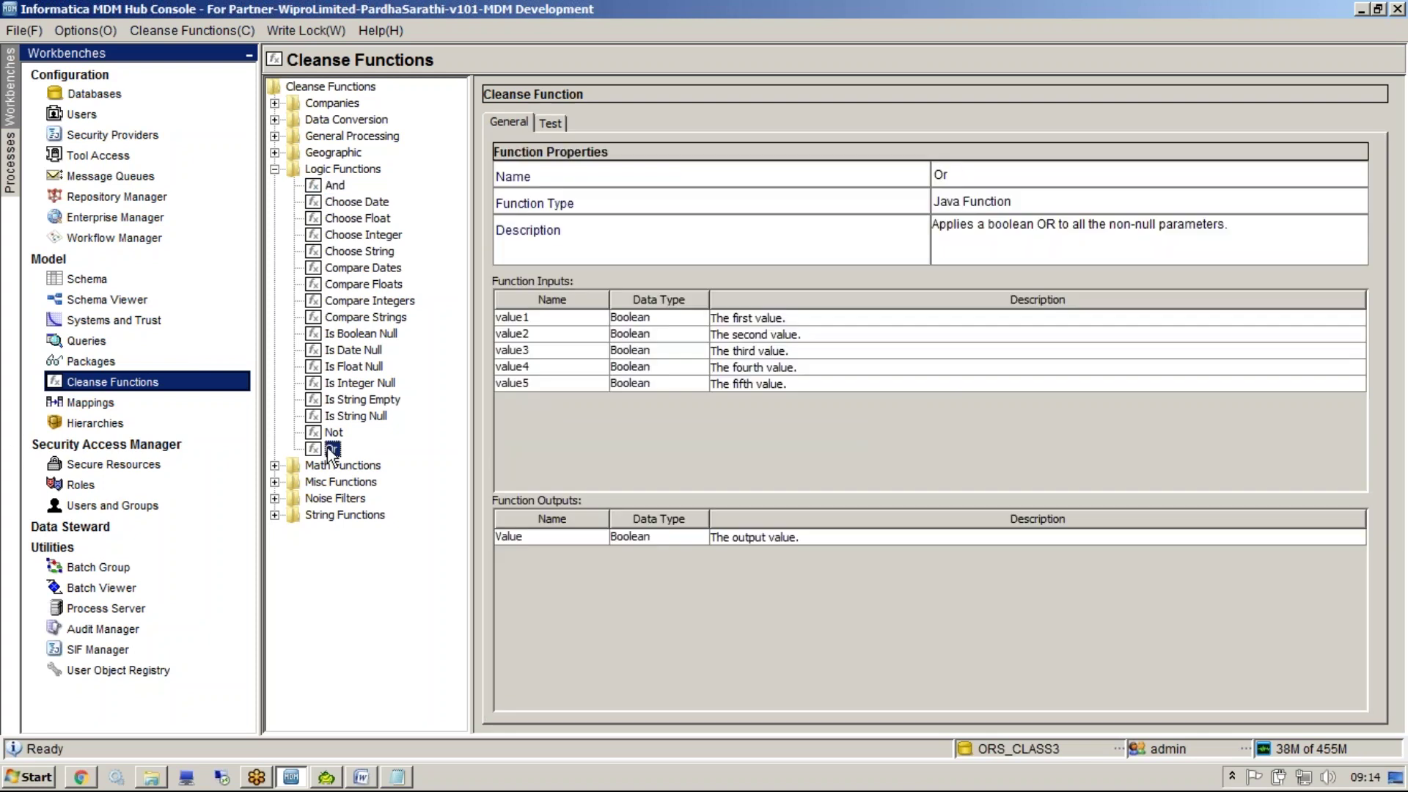
pyautogui.click(551, 123)
pyautogui.click(947, 183)
pyautogui.click(949, 194)
pyautogui.click(952, 198)
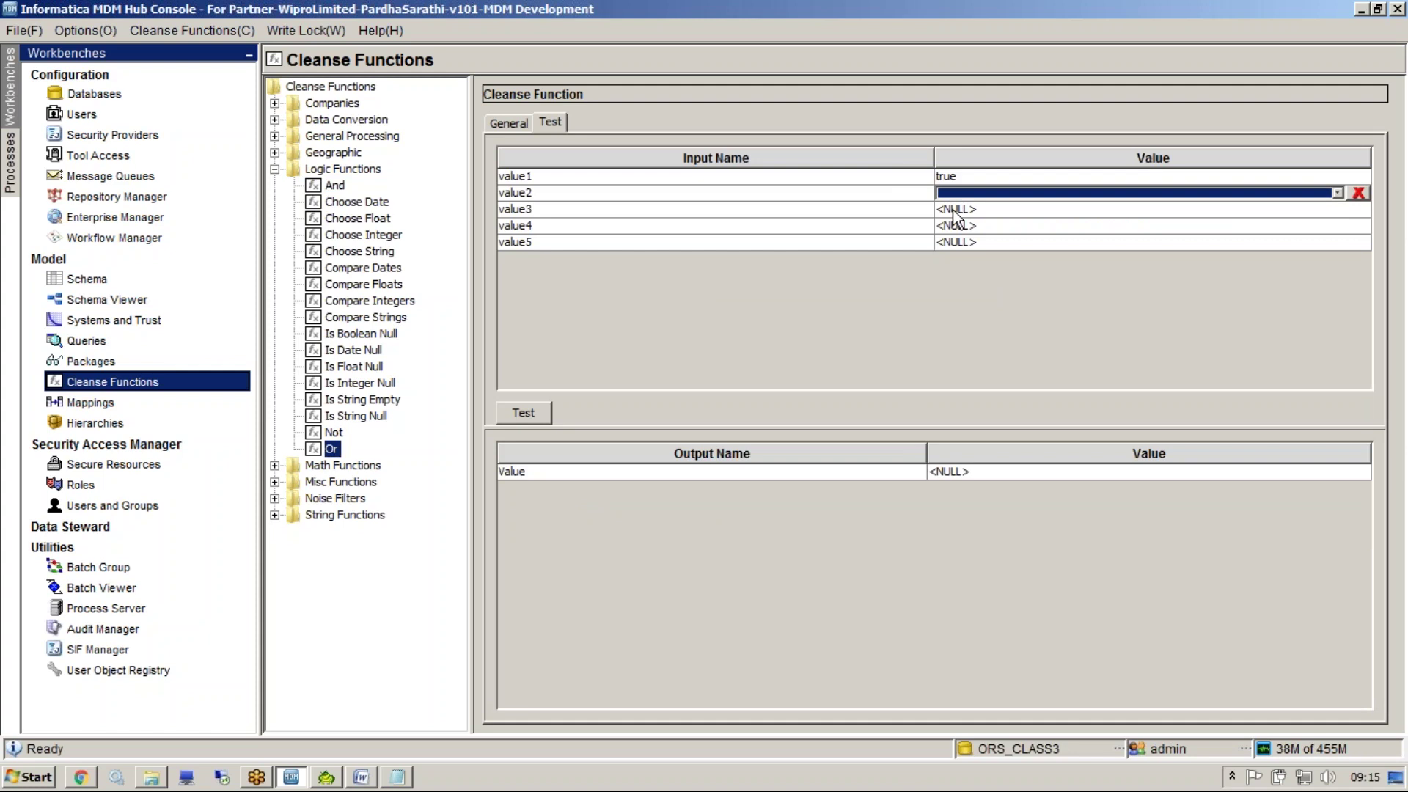
pyautogui.click(949, 196)
pyautogui.click(944, 229)
pyautogui.click(532, 413)
pyautogui.click(975, 477)
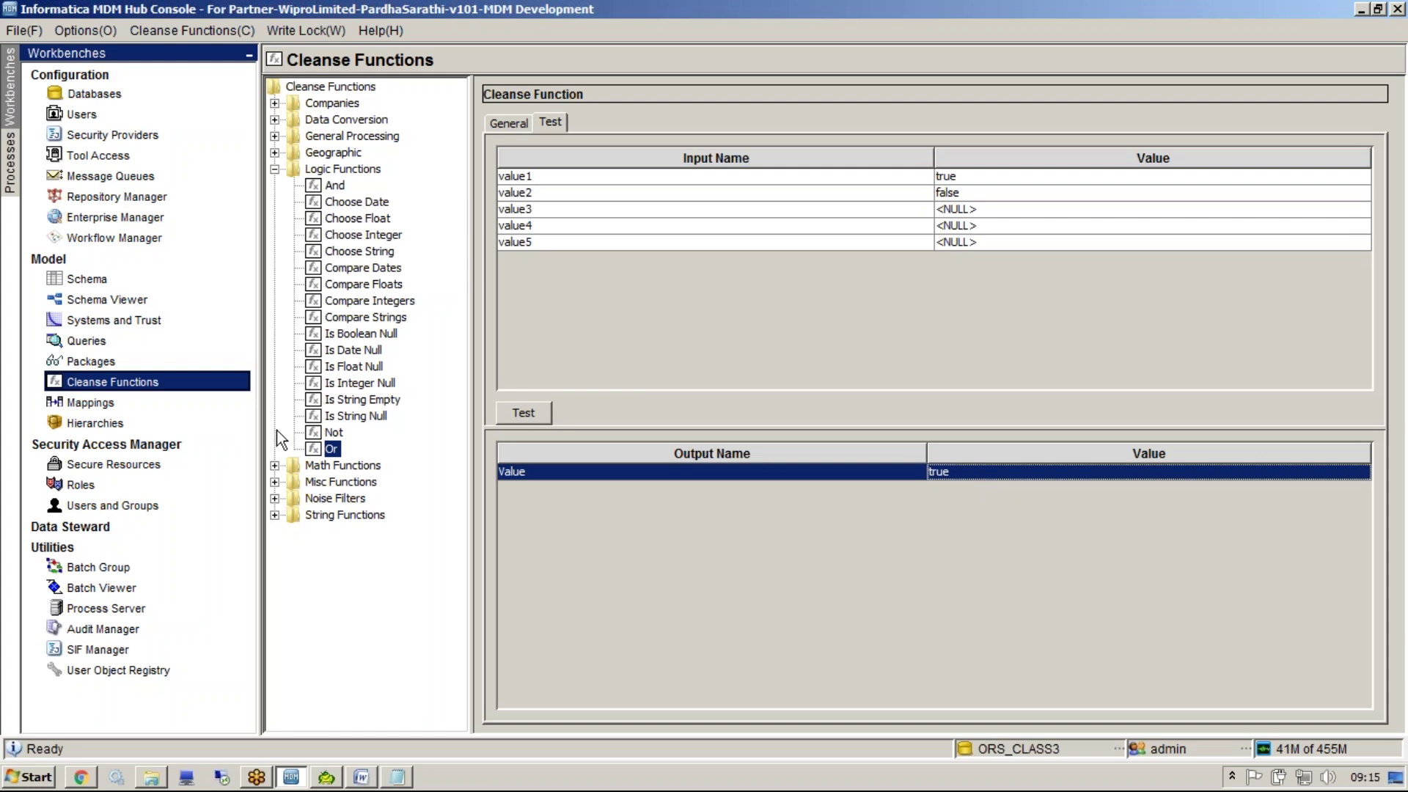
# Test the Not function with input false, returning true
pyautogui.click(331, 433)
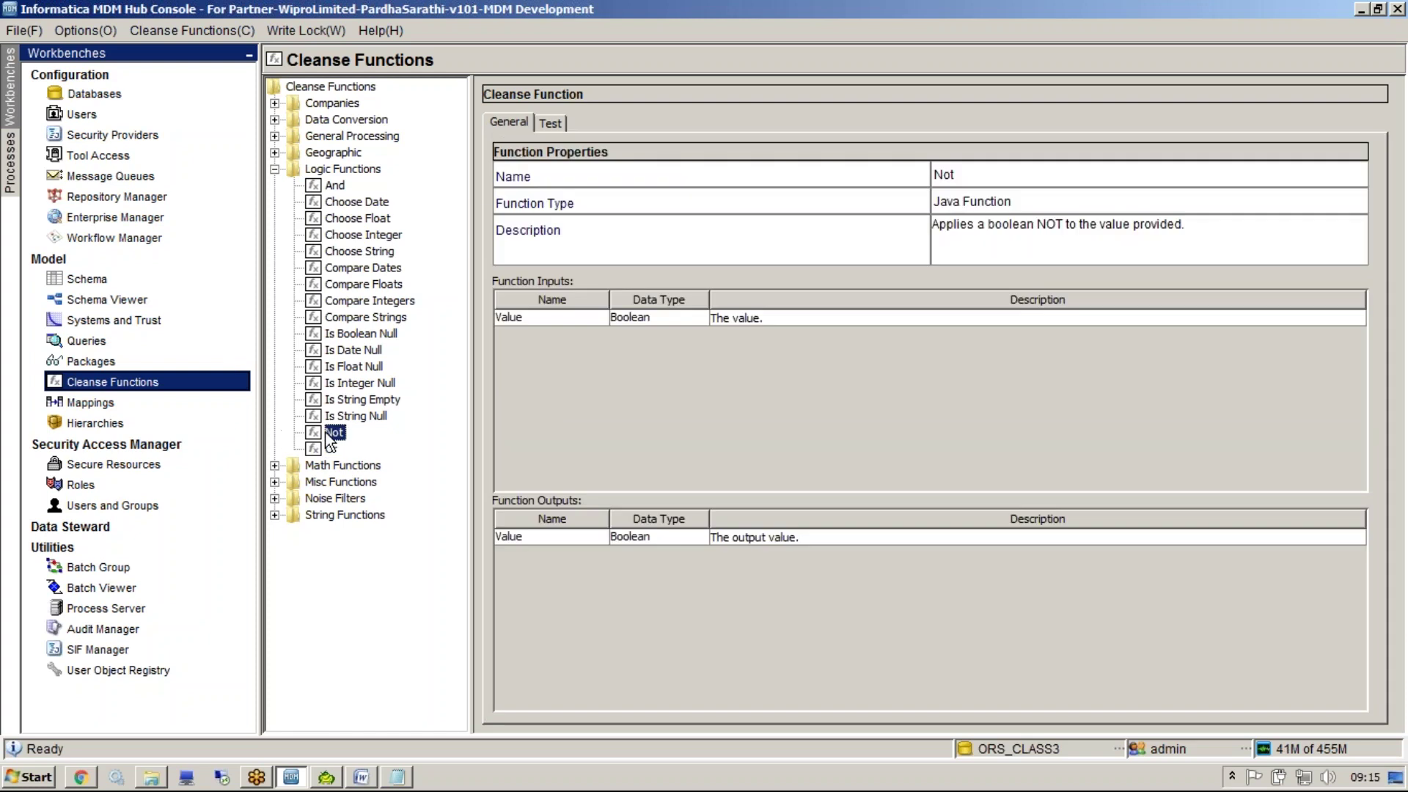
pyautogui.click(553, 125)
pyautogui.click(956, 177)
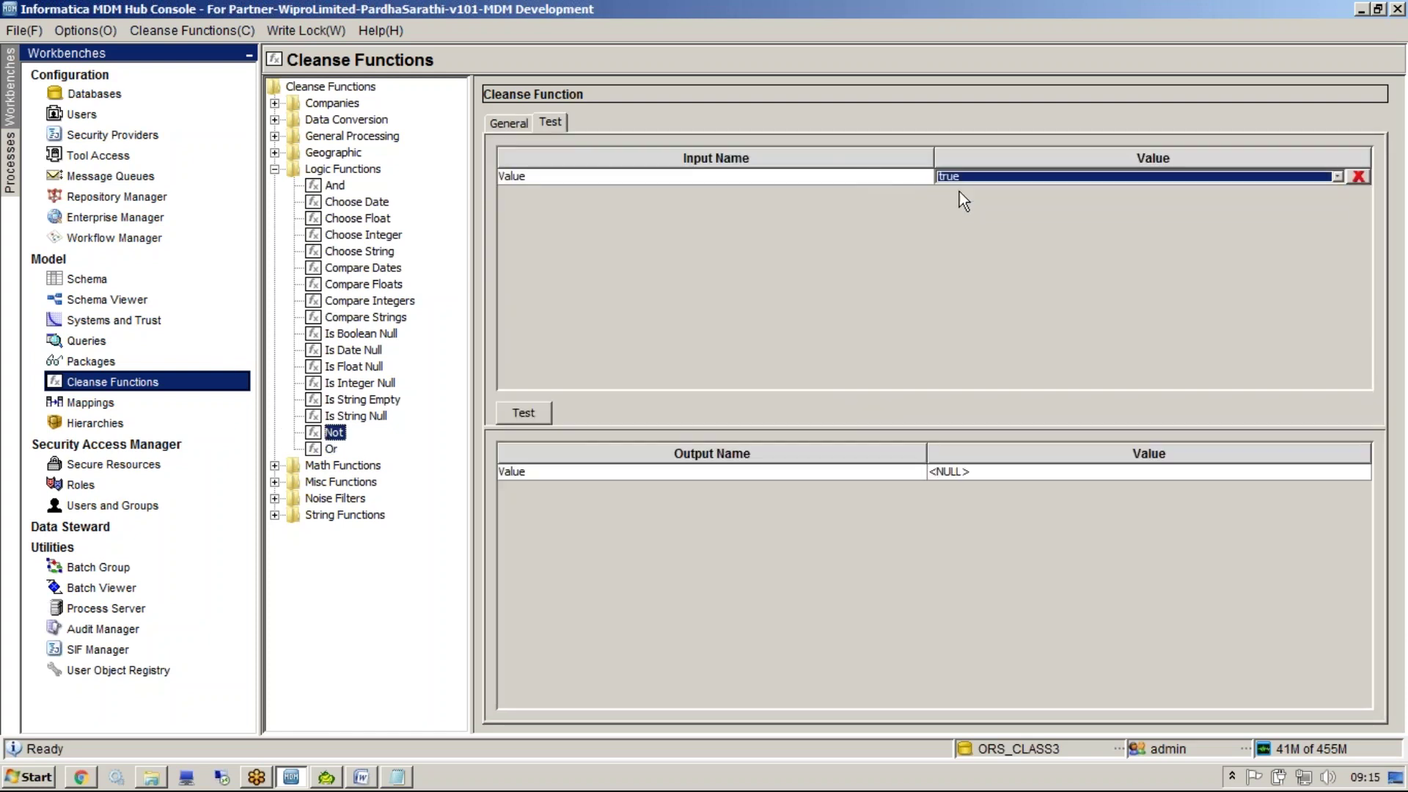
pyautogui.click(539, 411)
pyautogui.click(943, 181)
pyautogui.click(949, 209)
pyautogui.click(543, 411)
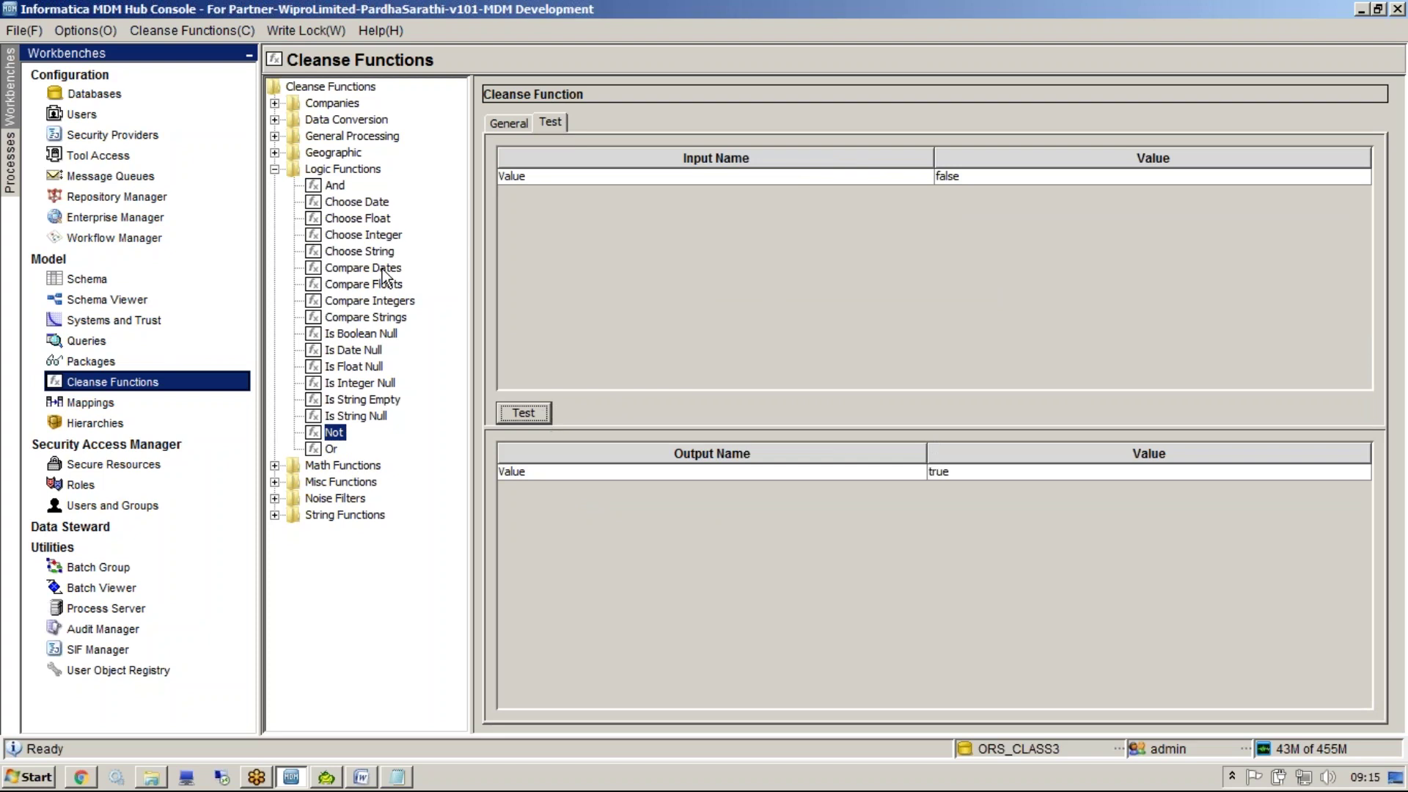
# Set up Choose Date with boolean true, trueDate December 1, 2016 and falseDate December 31, 2016
pyautogui.click(343, 205)
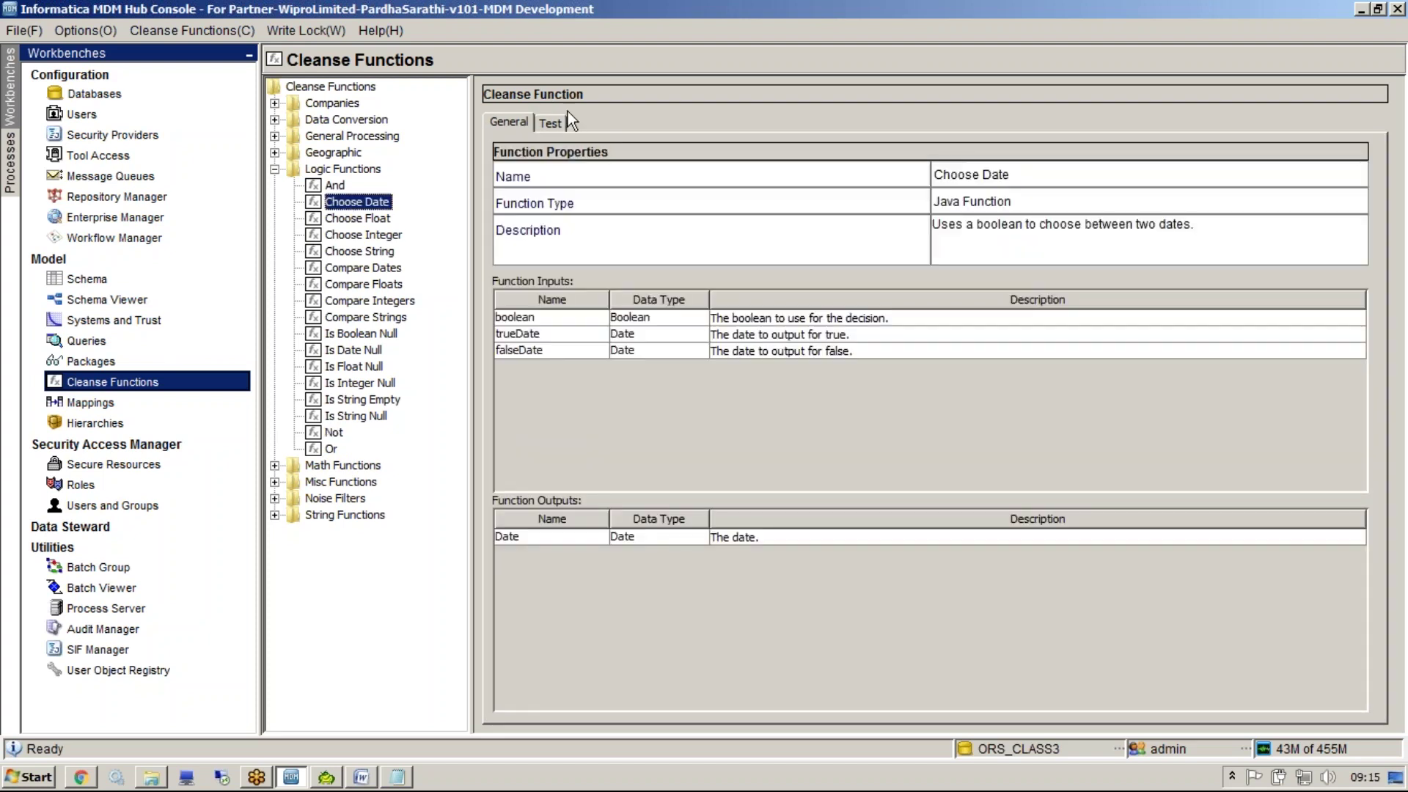
pyautogui.click(558, 123)
pyautogui.click(997, 176)
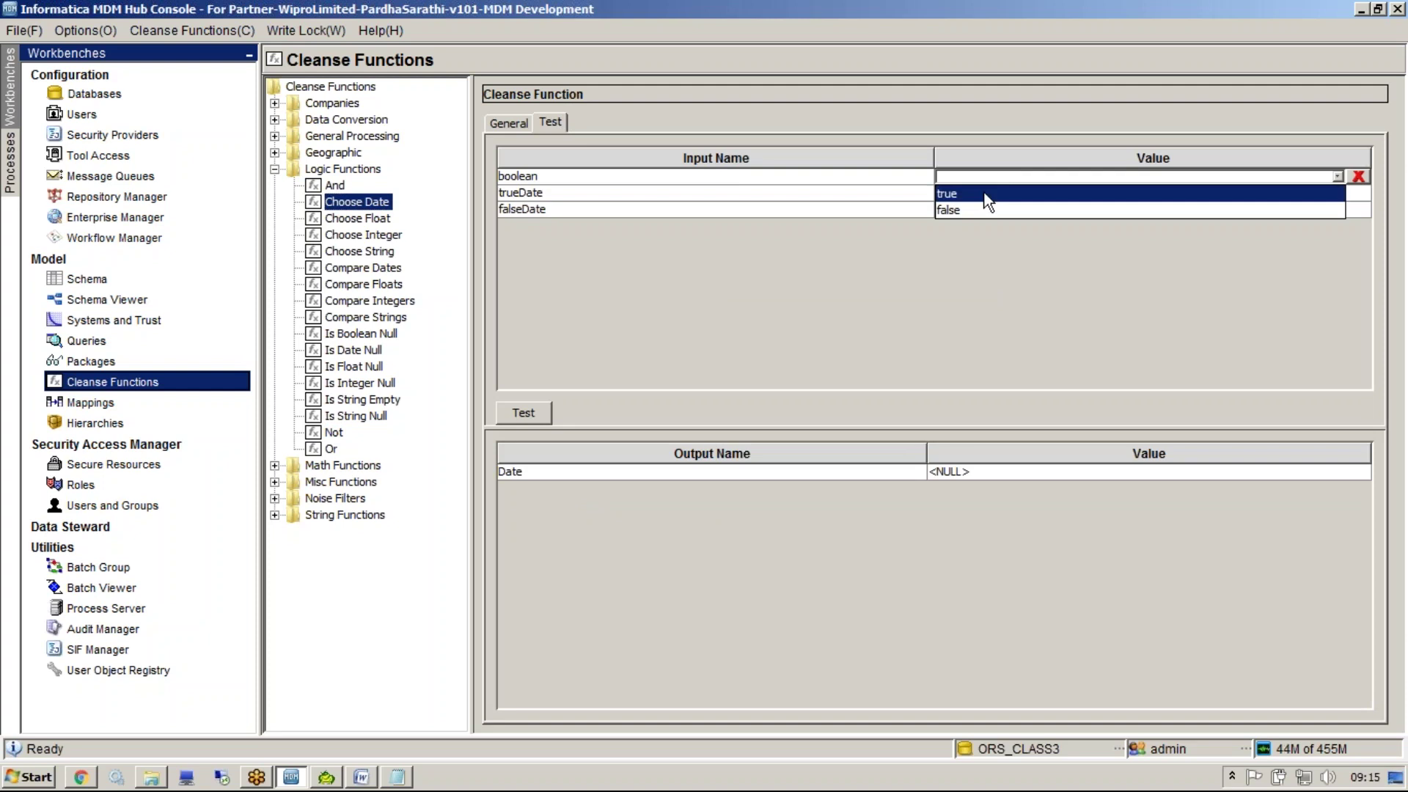
pyautogui.click(984, 191)
pyautogui.click(982, 192)
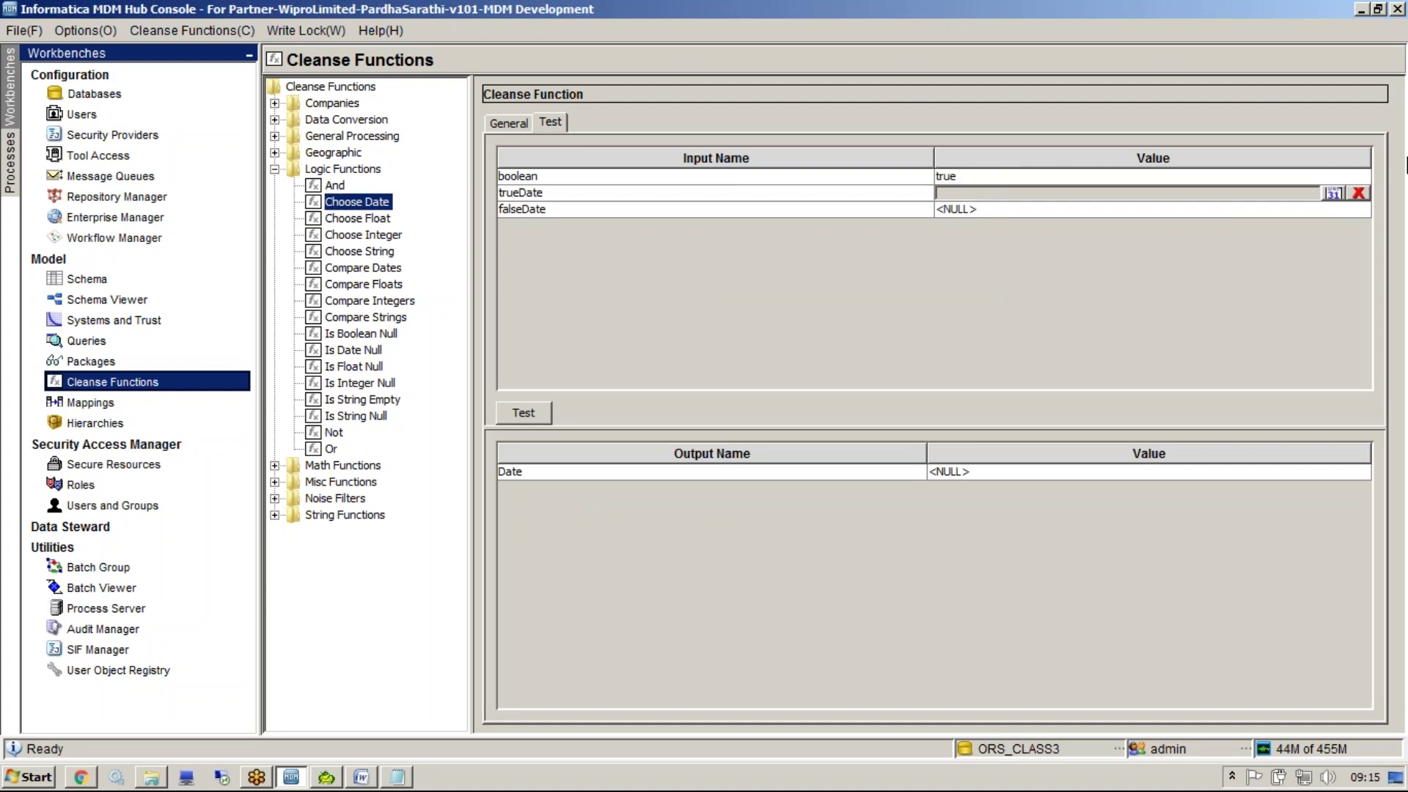
pyautogui.click(1333, 194)
pyautogui.click(732, 356)
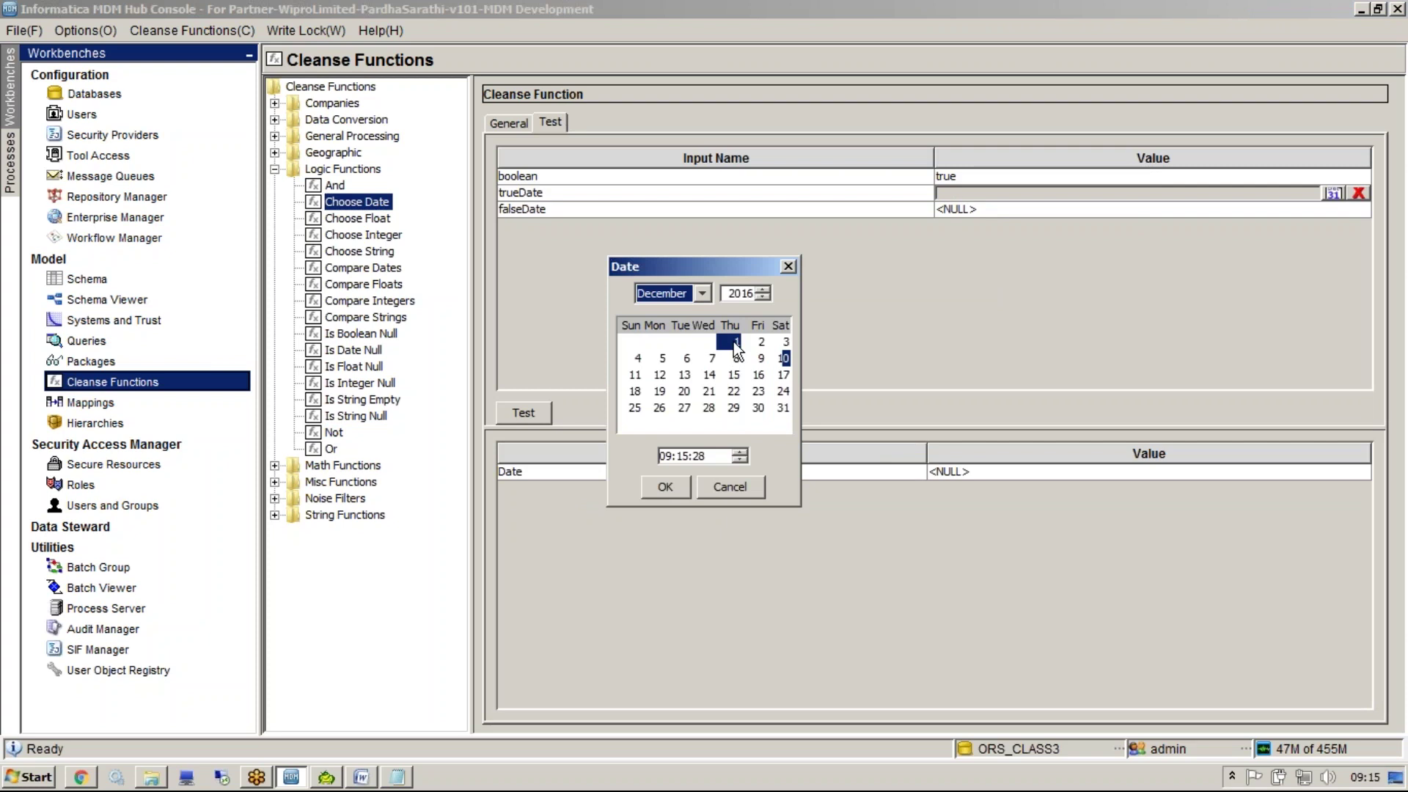
pyautogui.click(673, 488)
pyautogui.click(1334, 211)
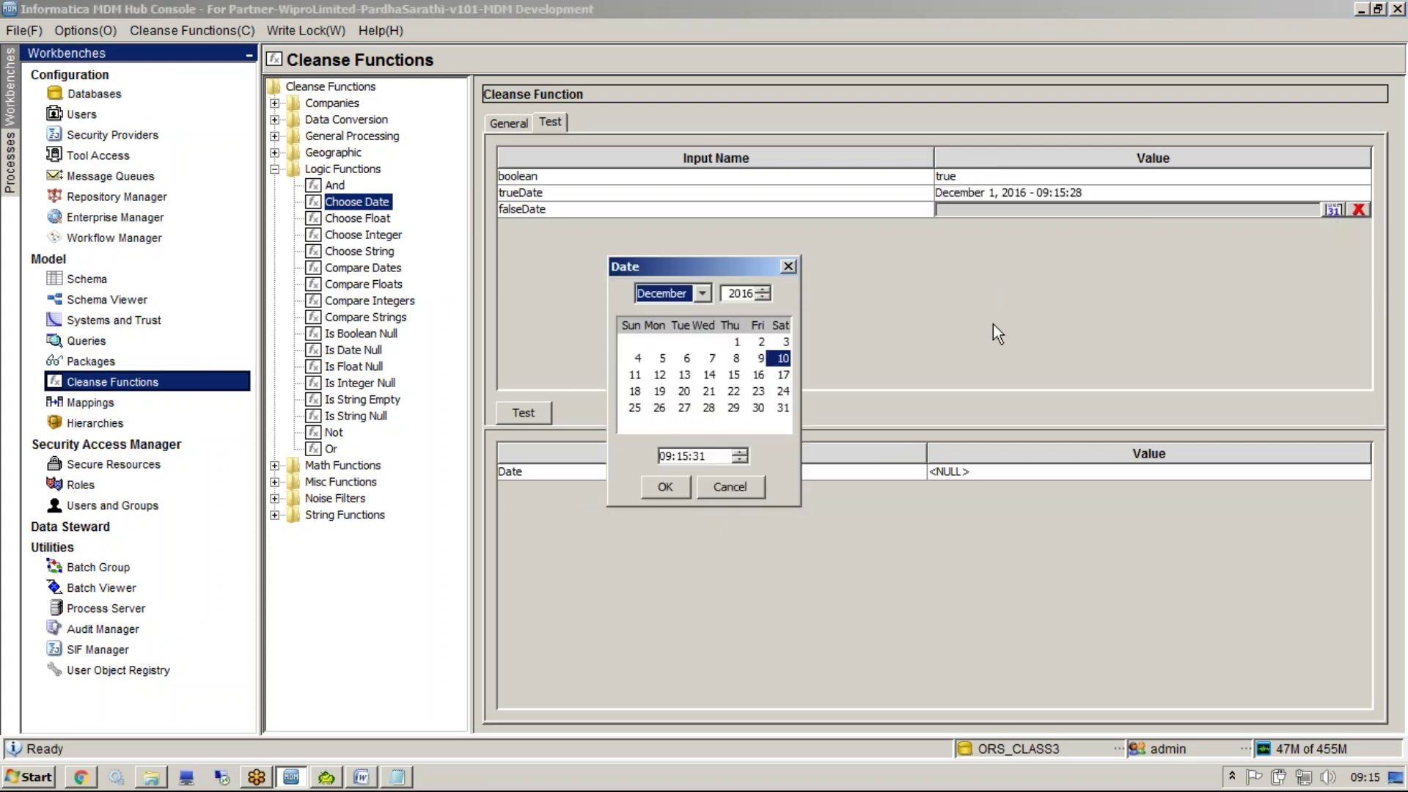
pyautogui.click(781, 408)
pyautogui.click(660, 490)
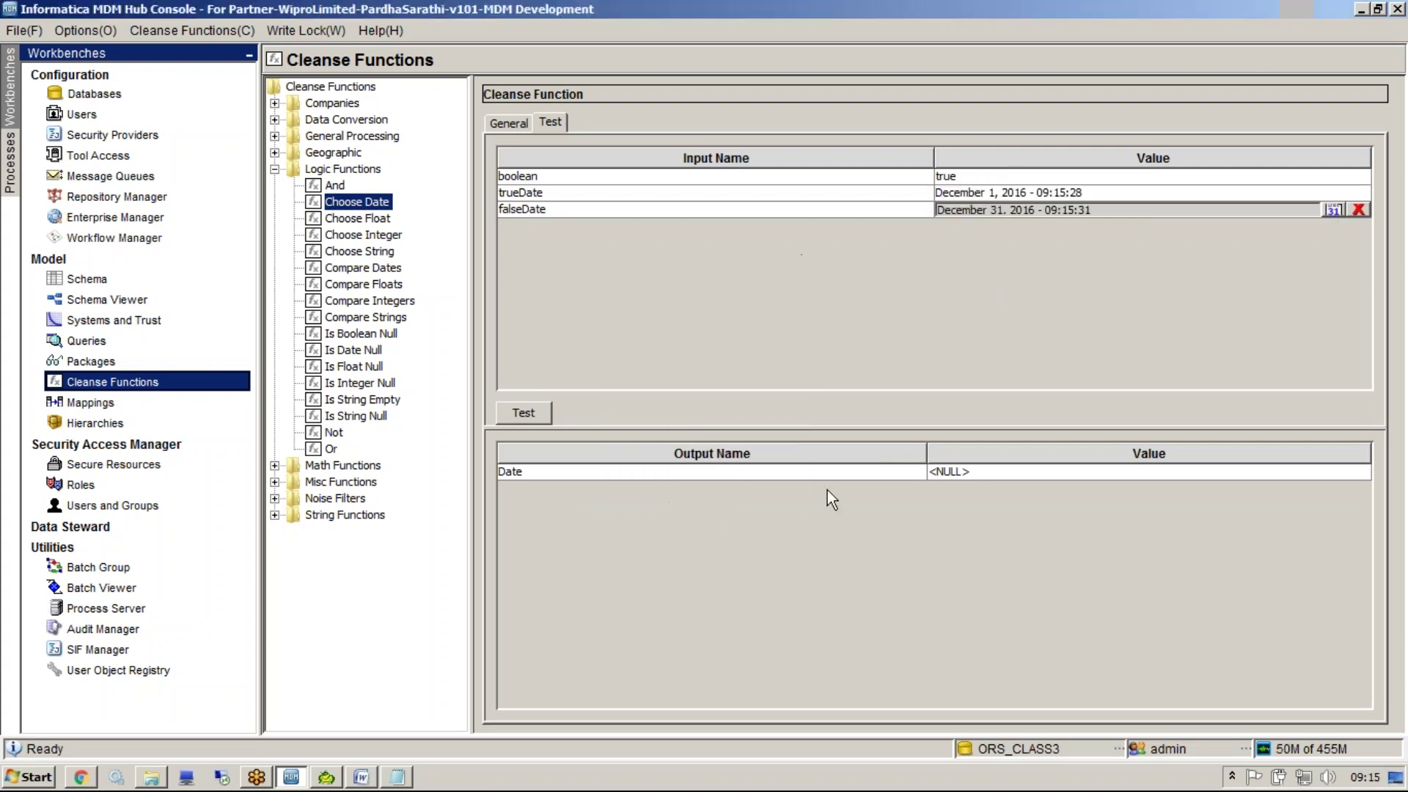
# Run Choose Date with boolean true, then false, then view Choose Float
pyautogui.click(945, 178)
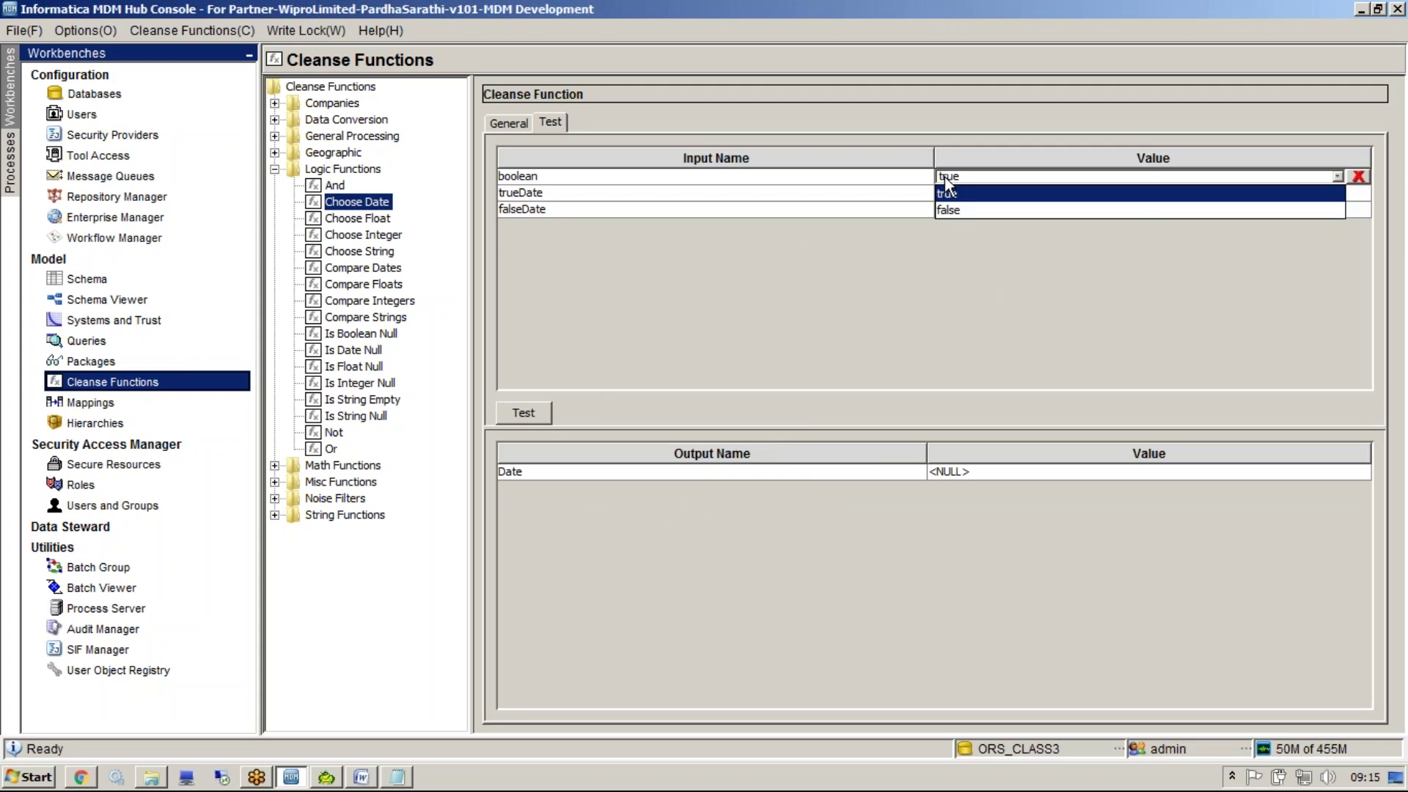
pyautogui.click(947, 191)
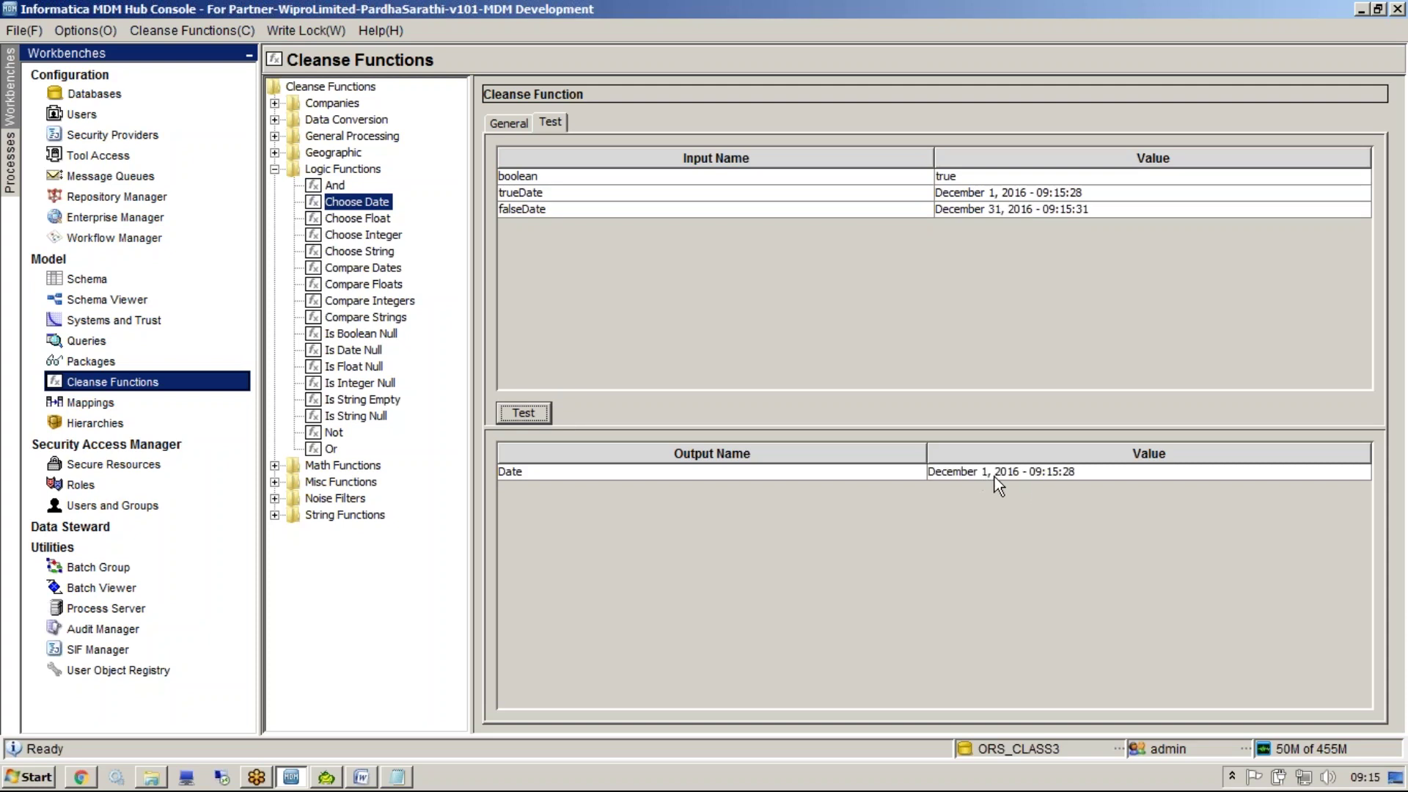
pyautogui.click(952, 176)
pyautogui.click(953, 205)
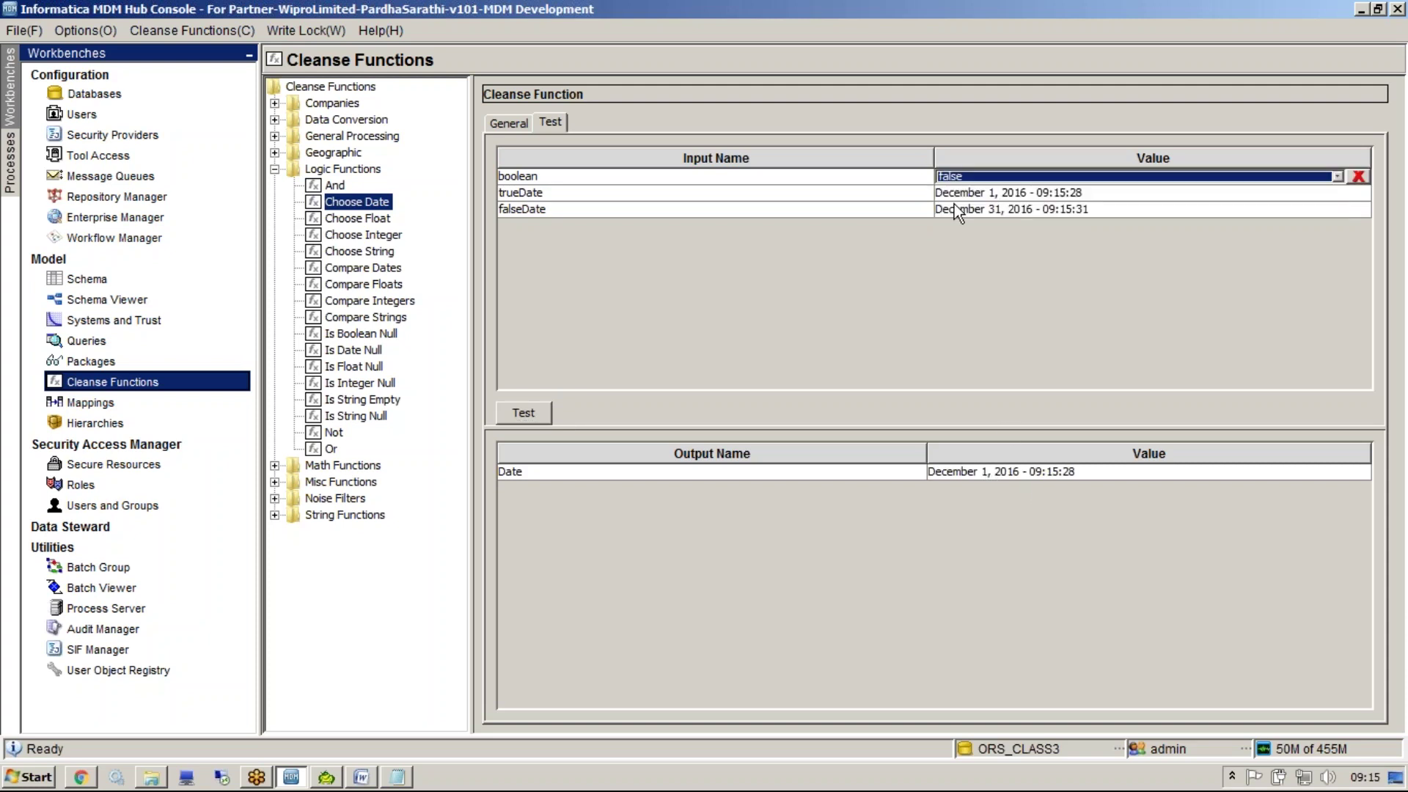
pyautogui.click(524, 413)
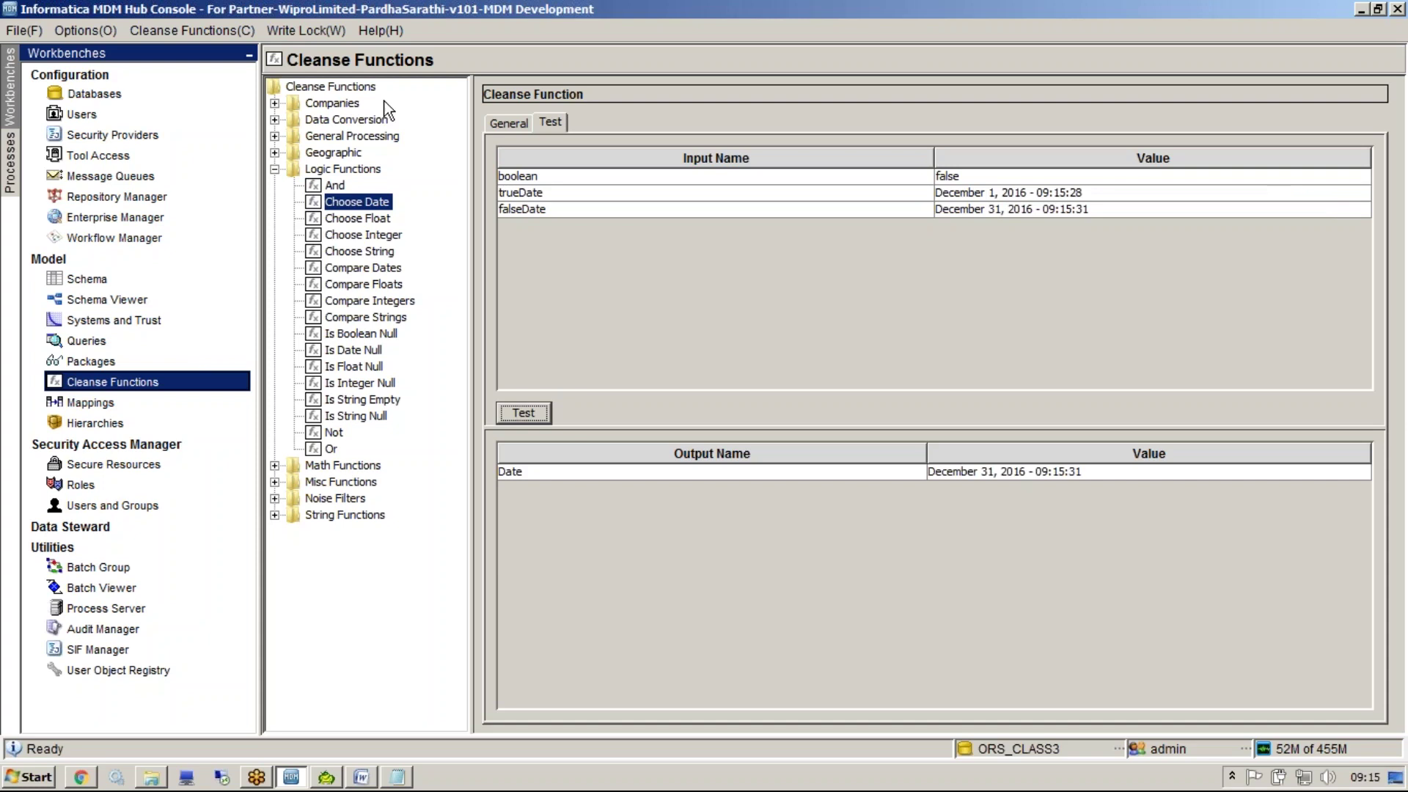
pyautogui.click(377, 220)
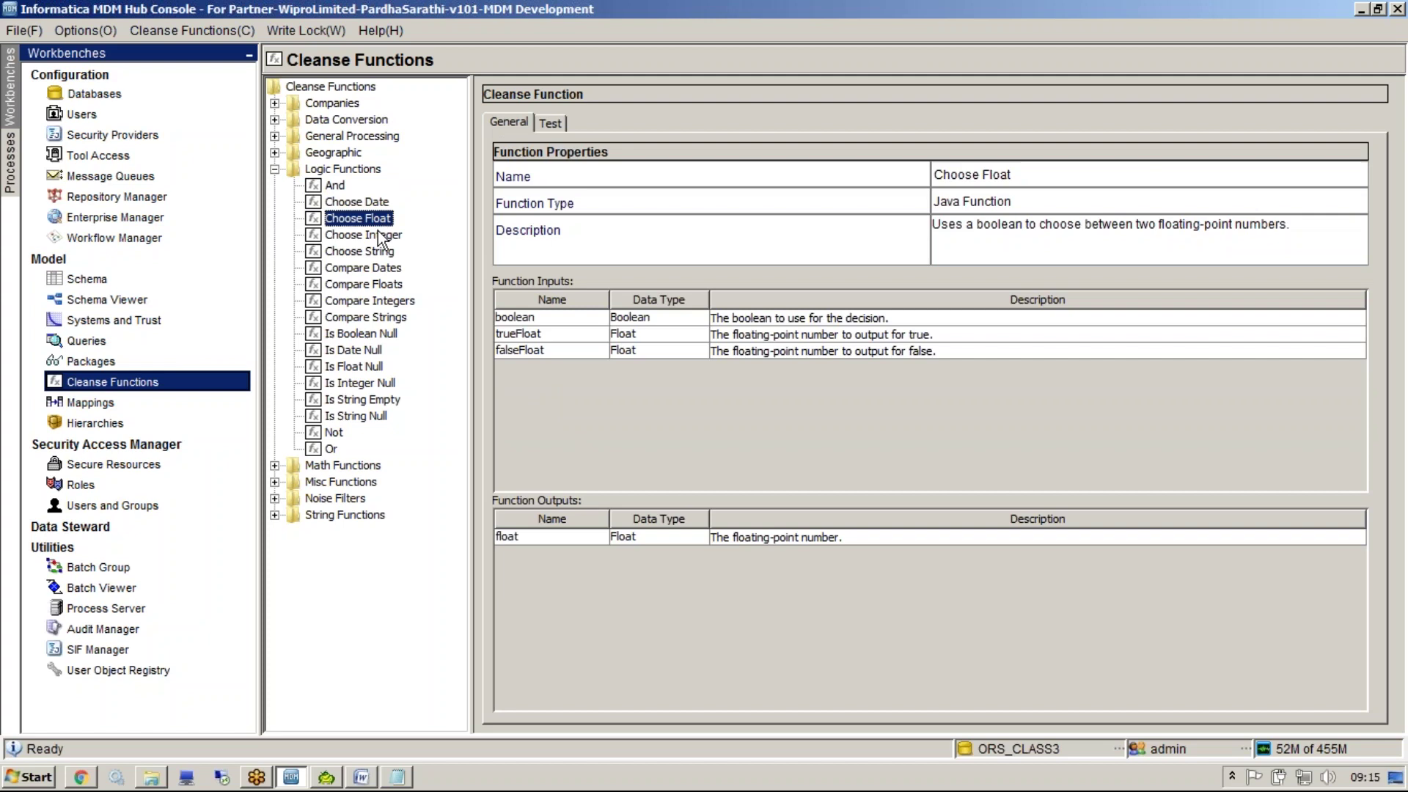
# Browse Choose Integer, Choose String and Compare Dates through Compare Strings, returning to Compare Dates
pyautogui.click(377, 233)
pyautogui.click(380, 252)
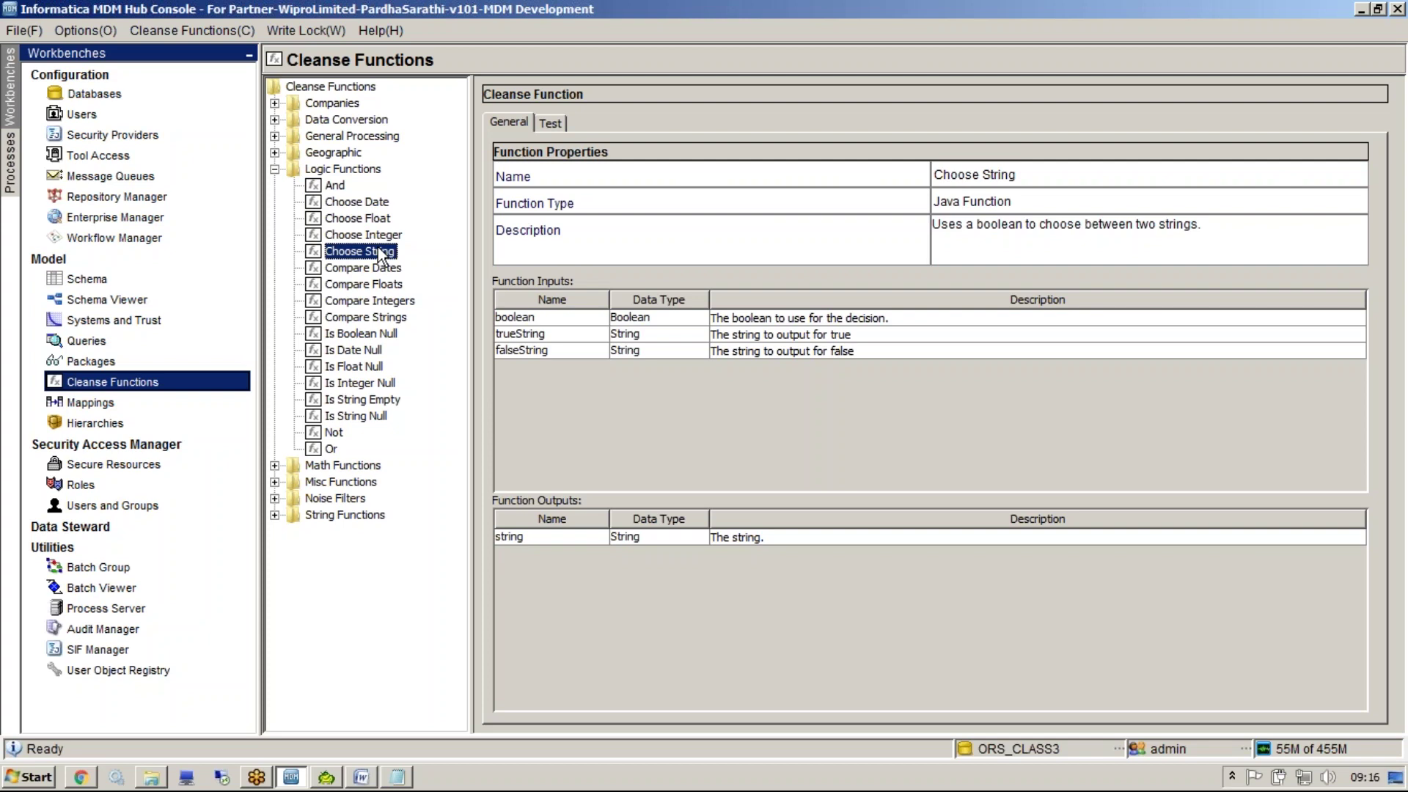
pyautogui.click(385, 269)
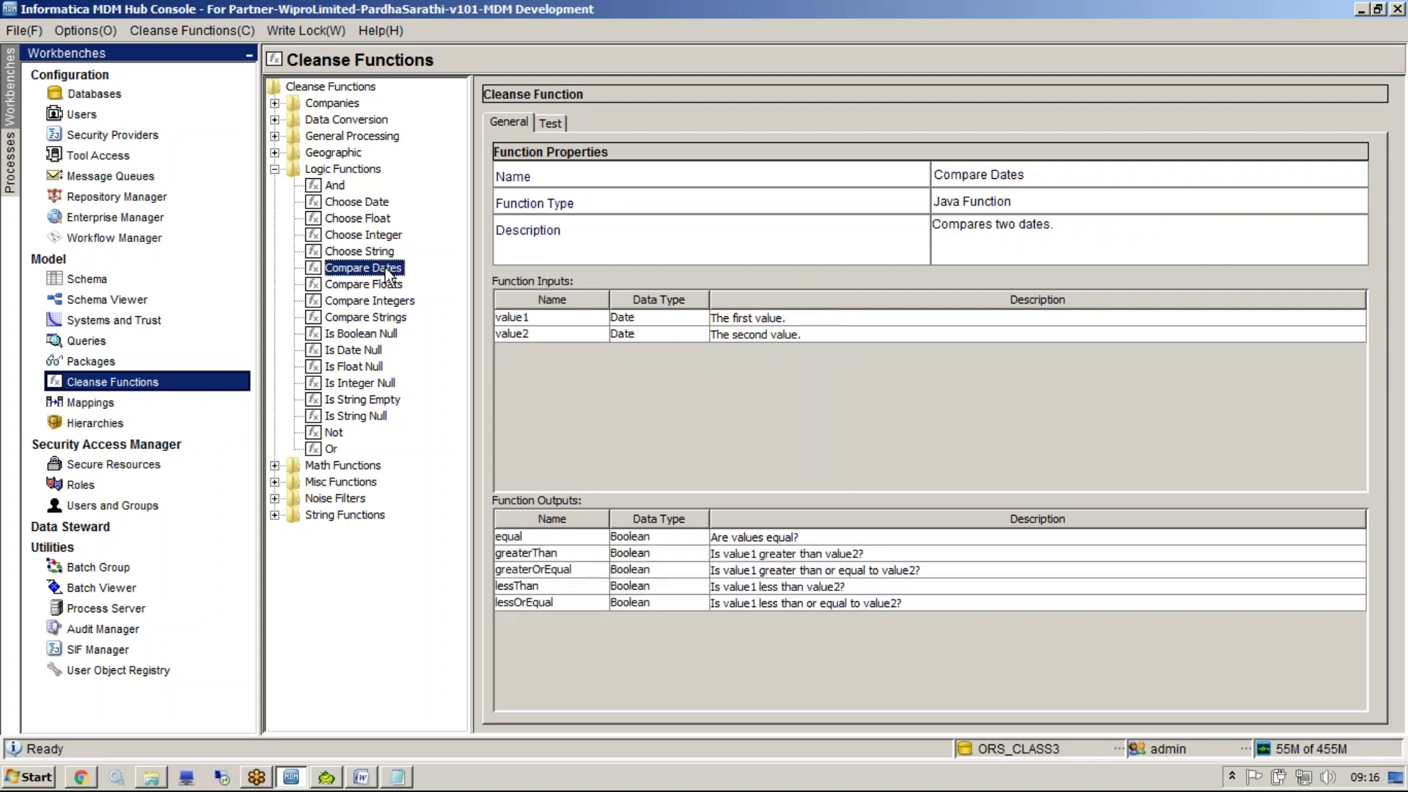
pyautogui.click(388, 286)
pyautogui.click(392, 302)
pyautogui.click(393, 317)
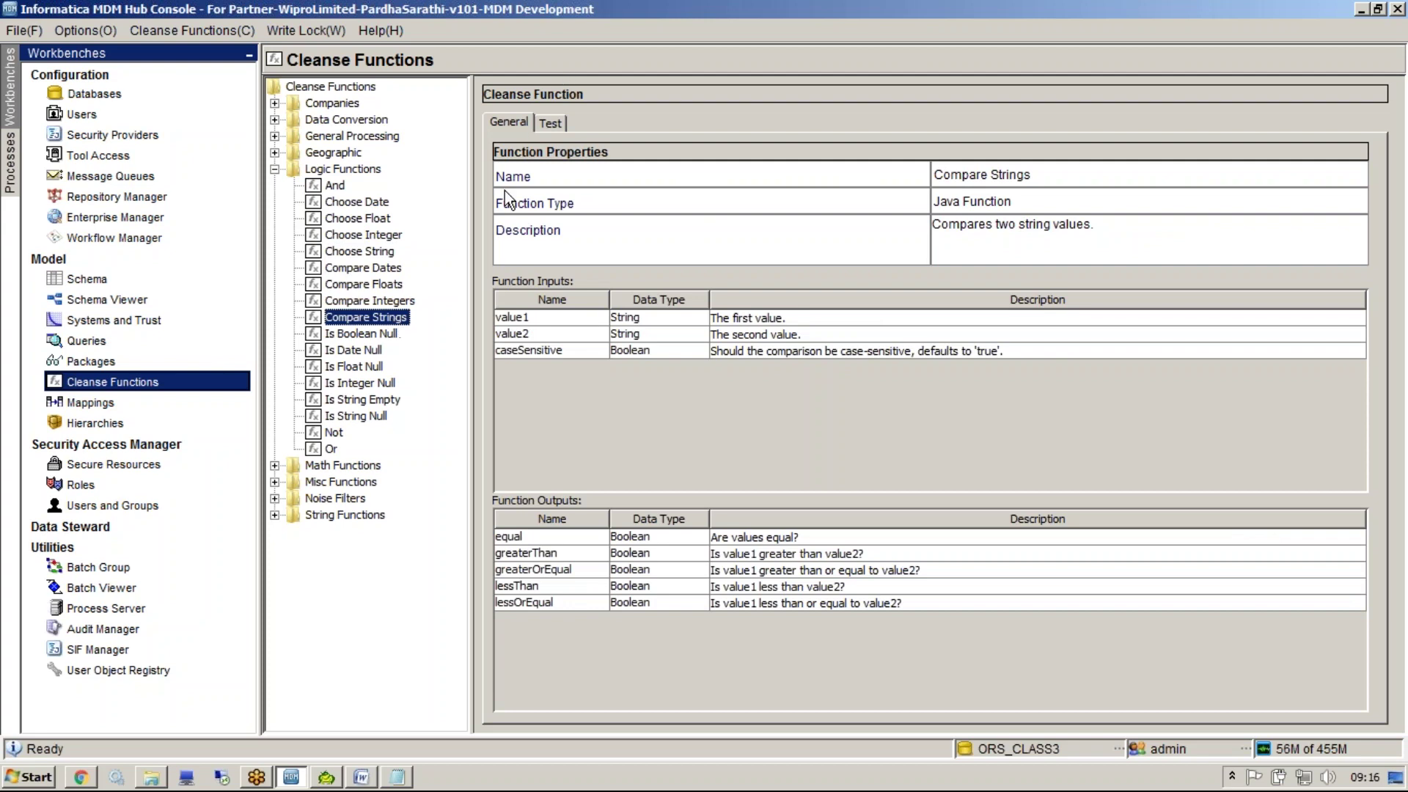
pyautogui.click(551, 124)
pyautogui.click(956, 177)
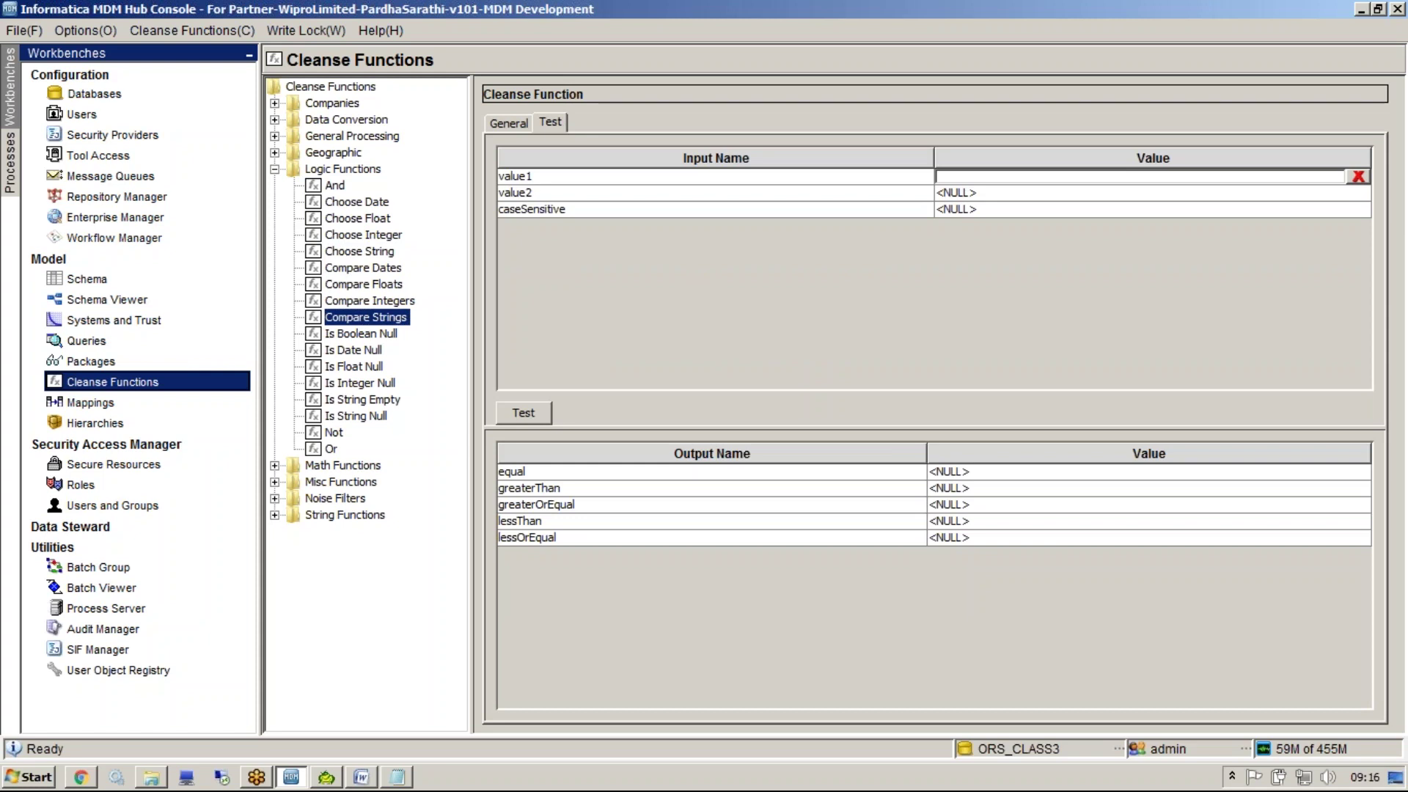
pyautogui.click(381, 268)
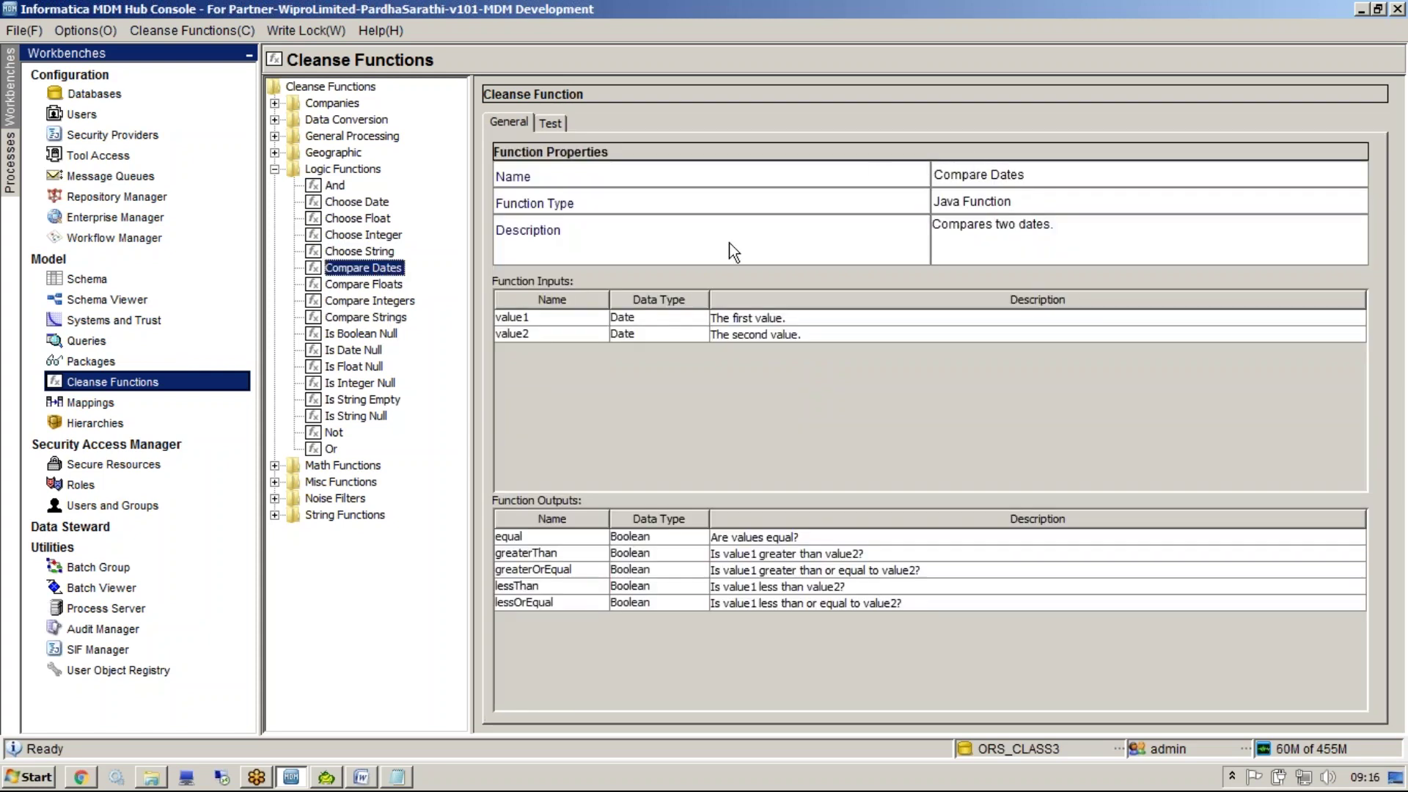
# Test Compare Dates with value1 December 1, 2016 and value2 December 31, 2016
pyautogui.click(551, 123)
pyautogui.click(1001, 181)
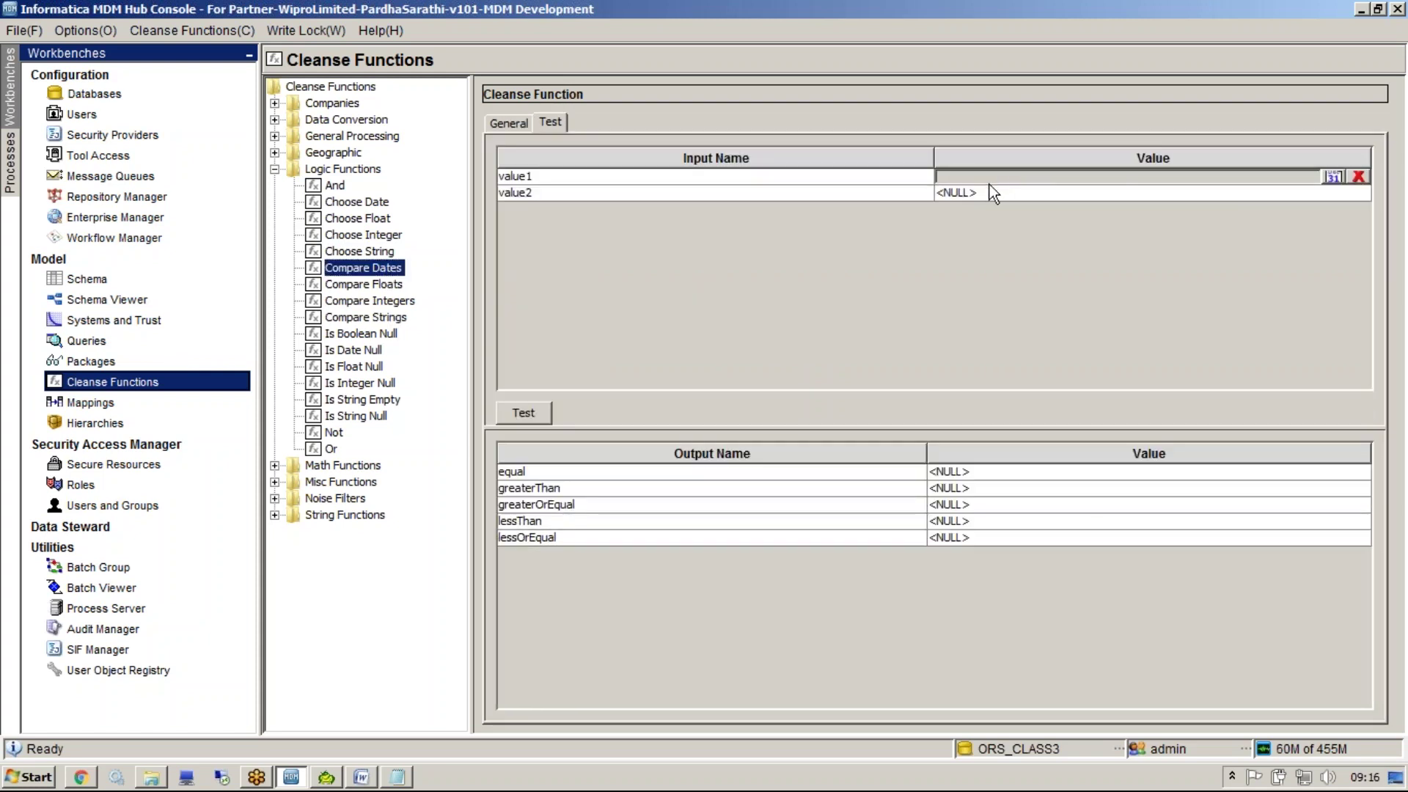
pyautogui.click(1333, 177)
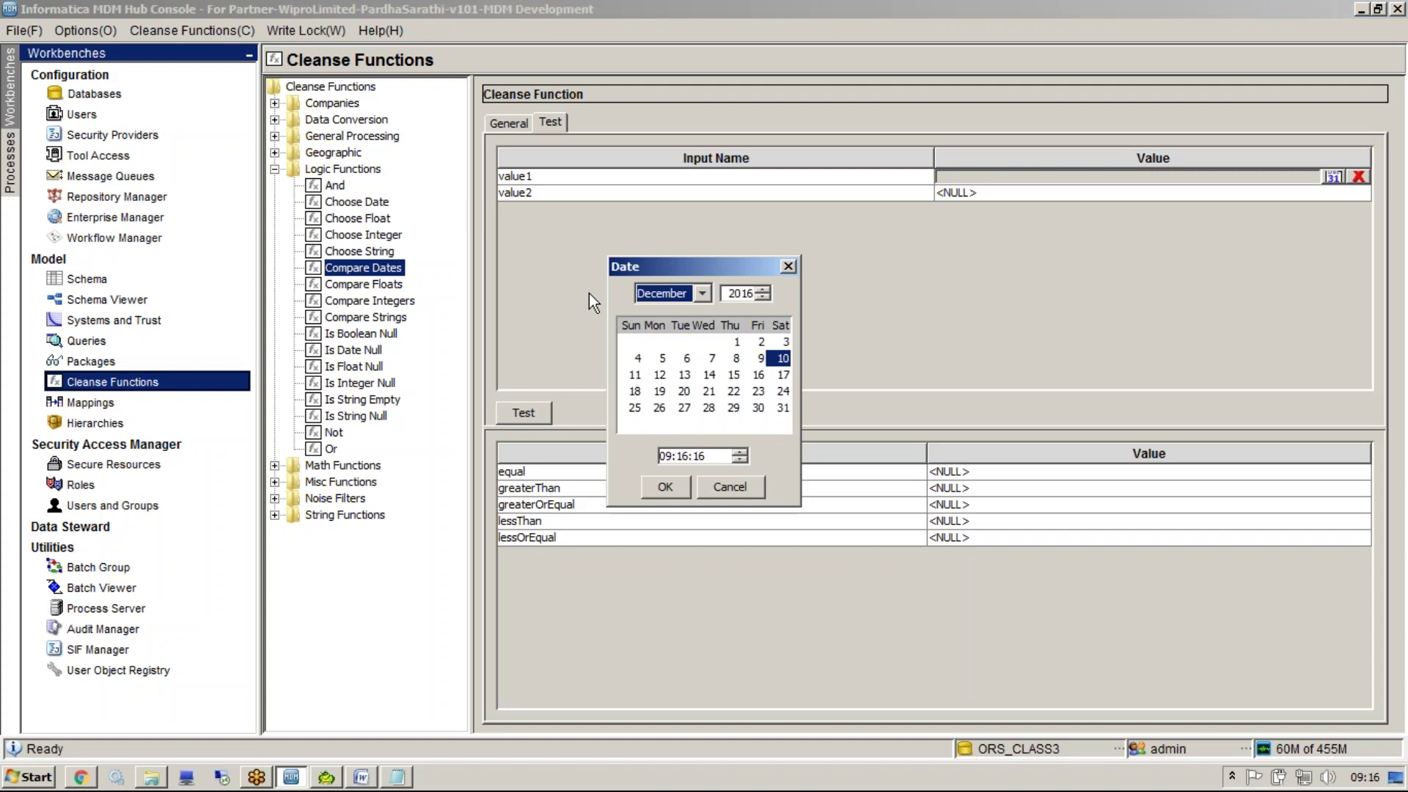
pyautogui.click(737, 342)
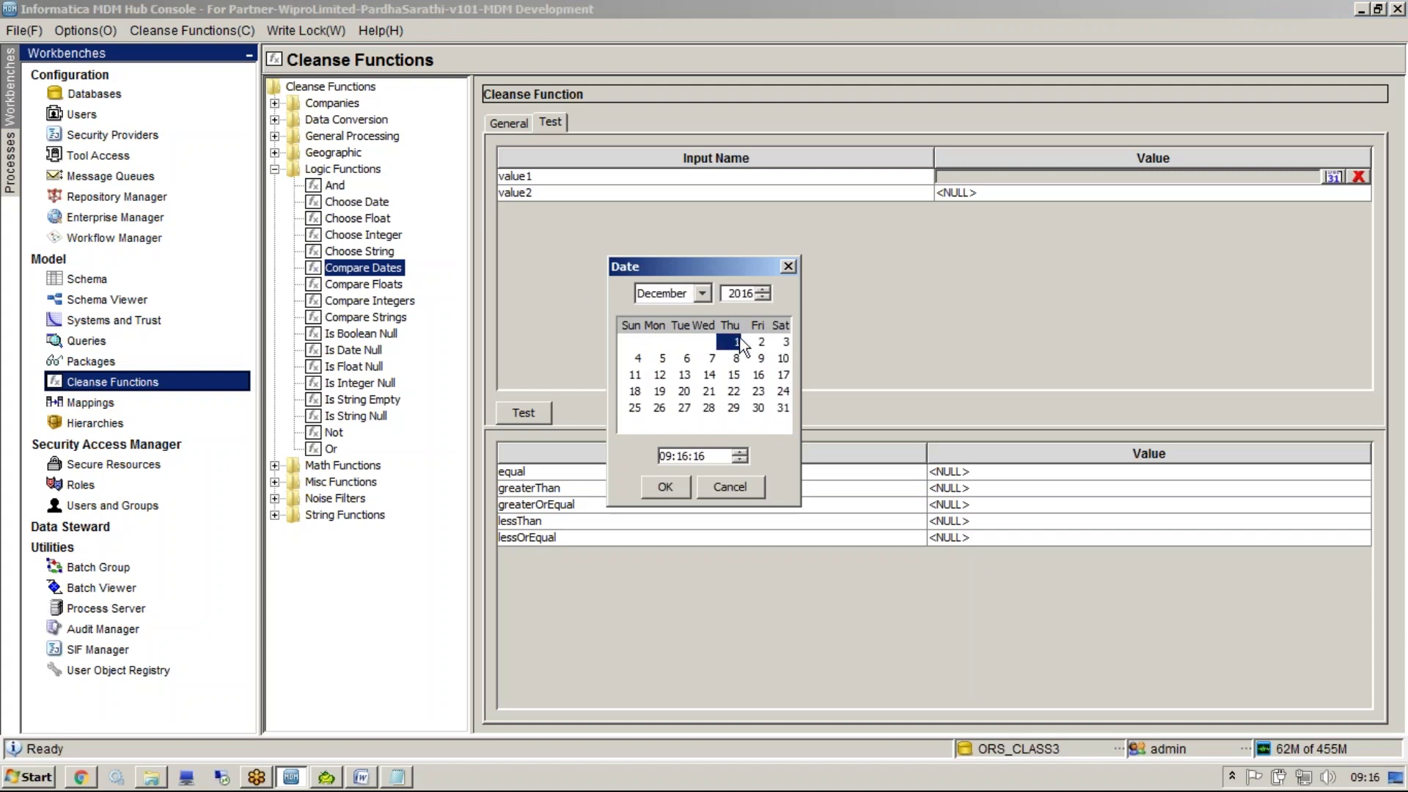
pyautogui.click(665, 487)
pyautogui.click(1328, 196)
pyautogui.click(1331, 194)
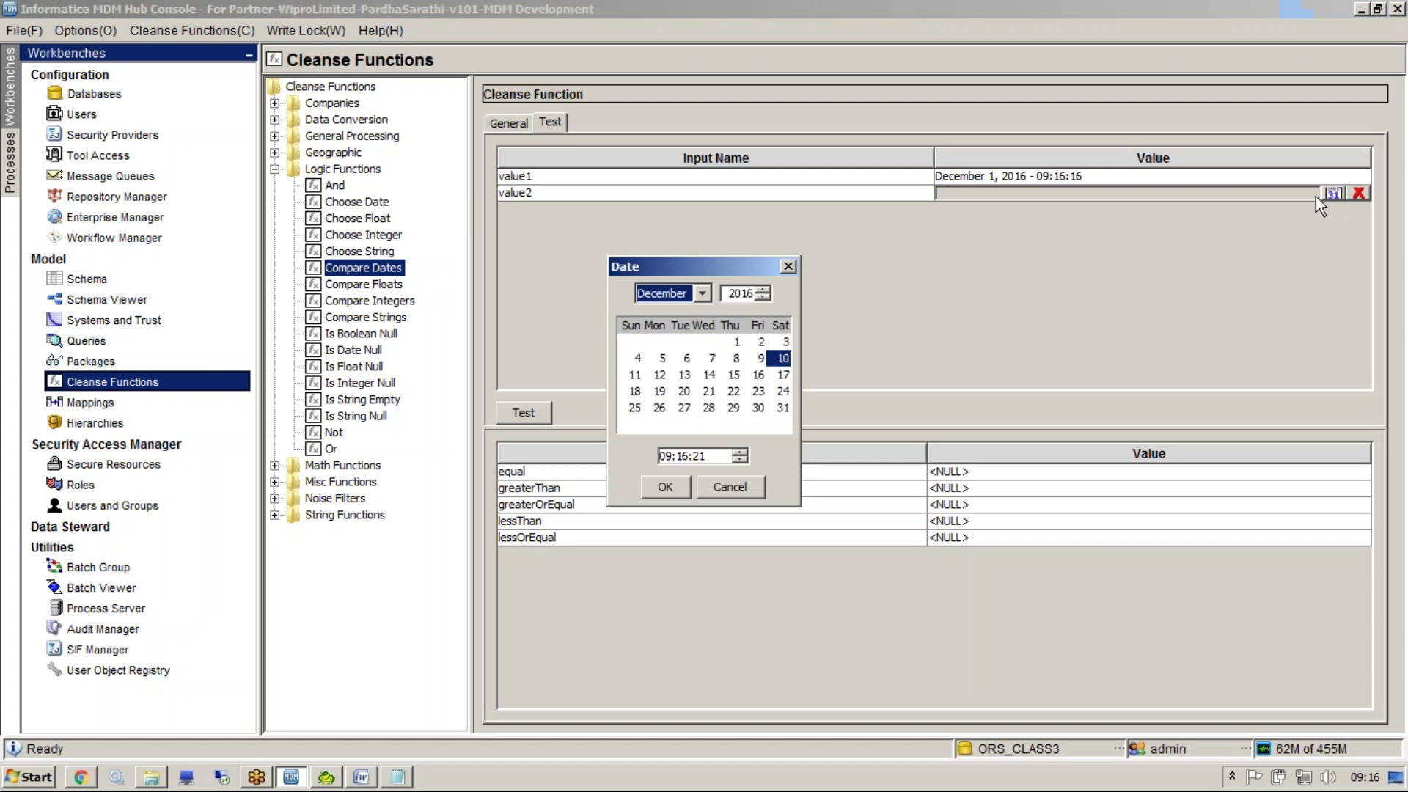
pyautogui.click(782, 408)
pyautogui.click(664, 489)
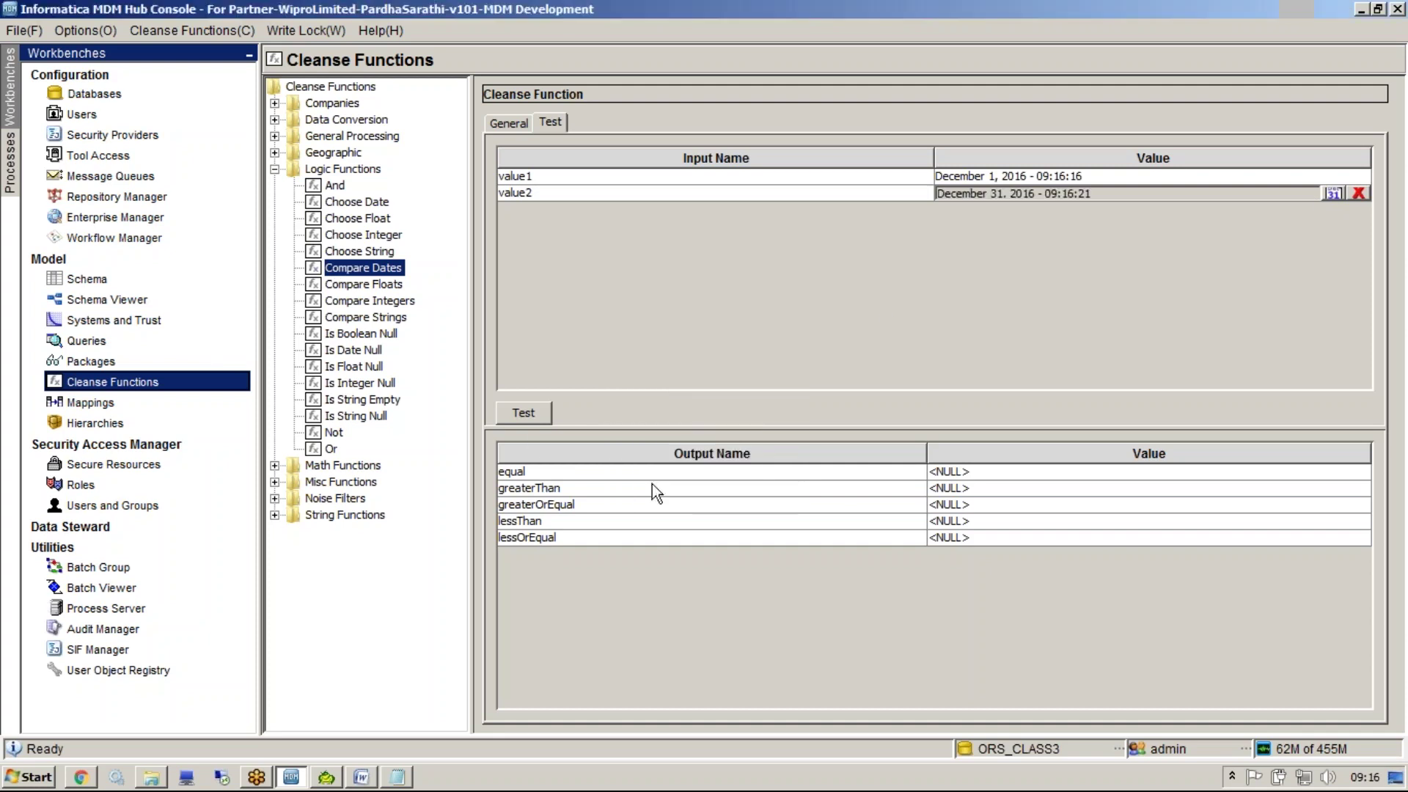
pyautogui.click(529, 414)
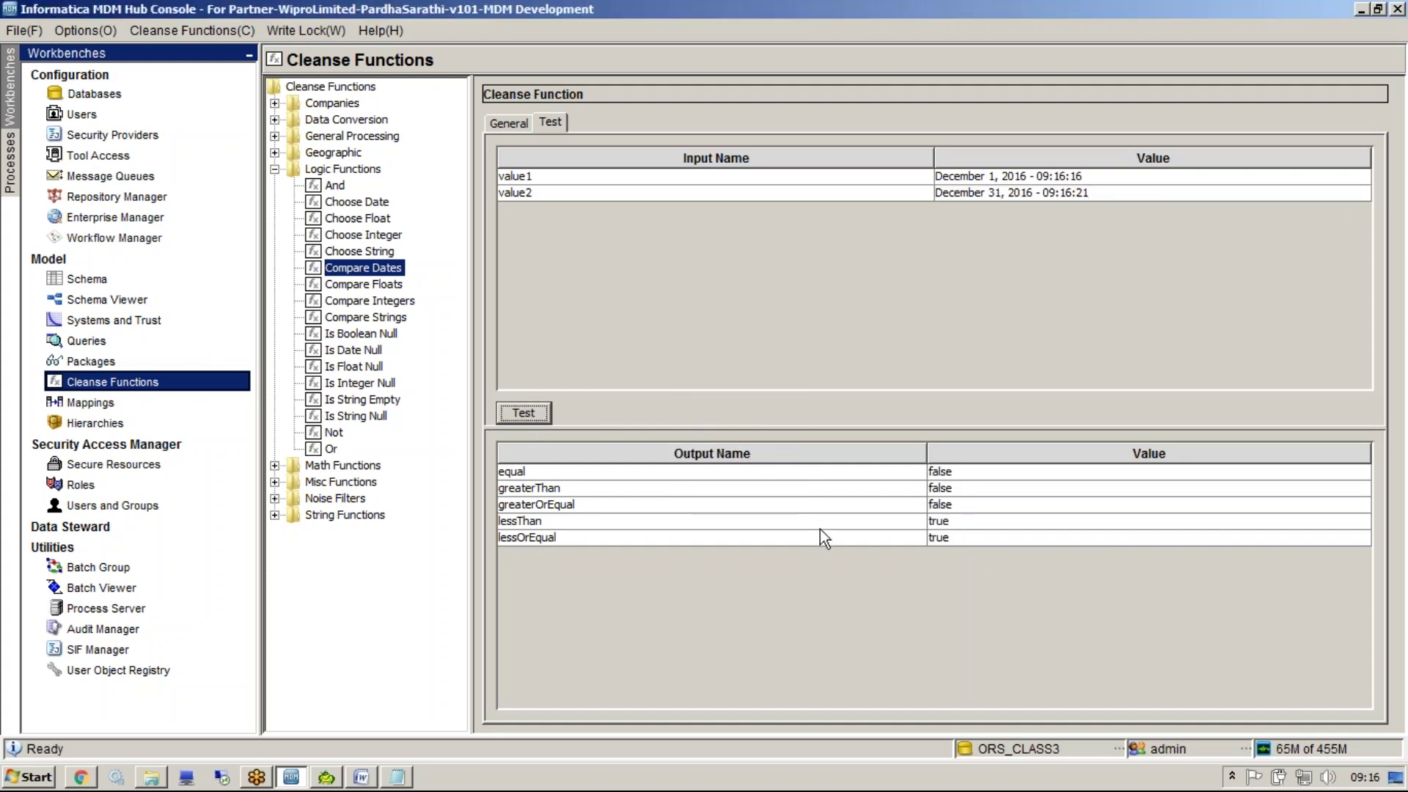
# Mark the lessThan and lessOrEqual results on screen with ctrl+2, then dismiss the marking
pyautogui.hotkey('ctrl', '2')
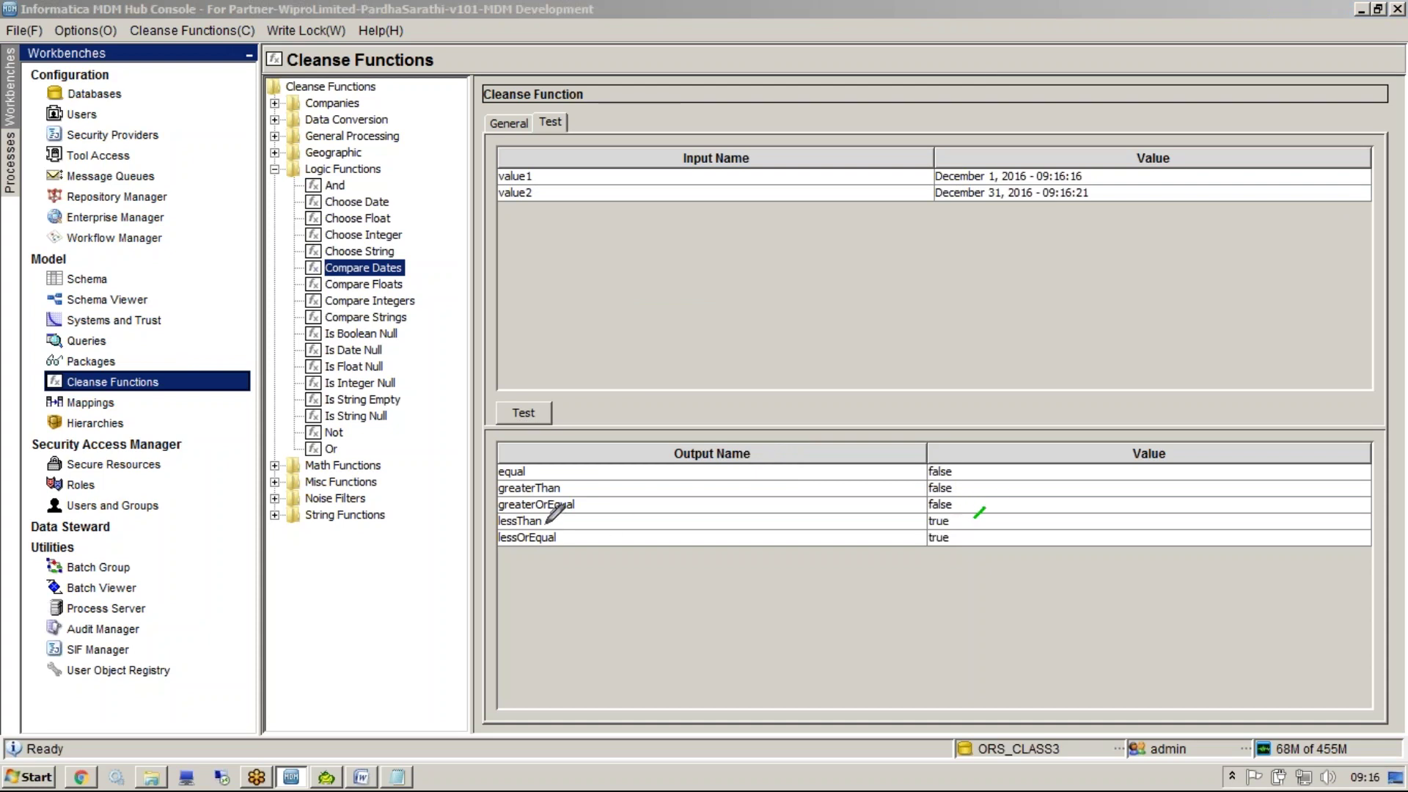
pyautogui.moveTo(546, 518)
pyautogui.mouseDown()
pyautogui.moveTo(576, 503)
pyautogui.moveTo(567, 540)
pyautogui.moveTo(596, 506)
pyautogui.mouseUp()
pyautogui.press('Escape')
# Look through the Compare Floats, Compare Integers and Compare Strings functions in Logic Functions
pyautogui.click(371, 284)
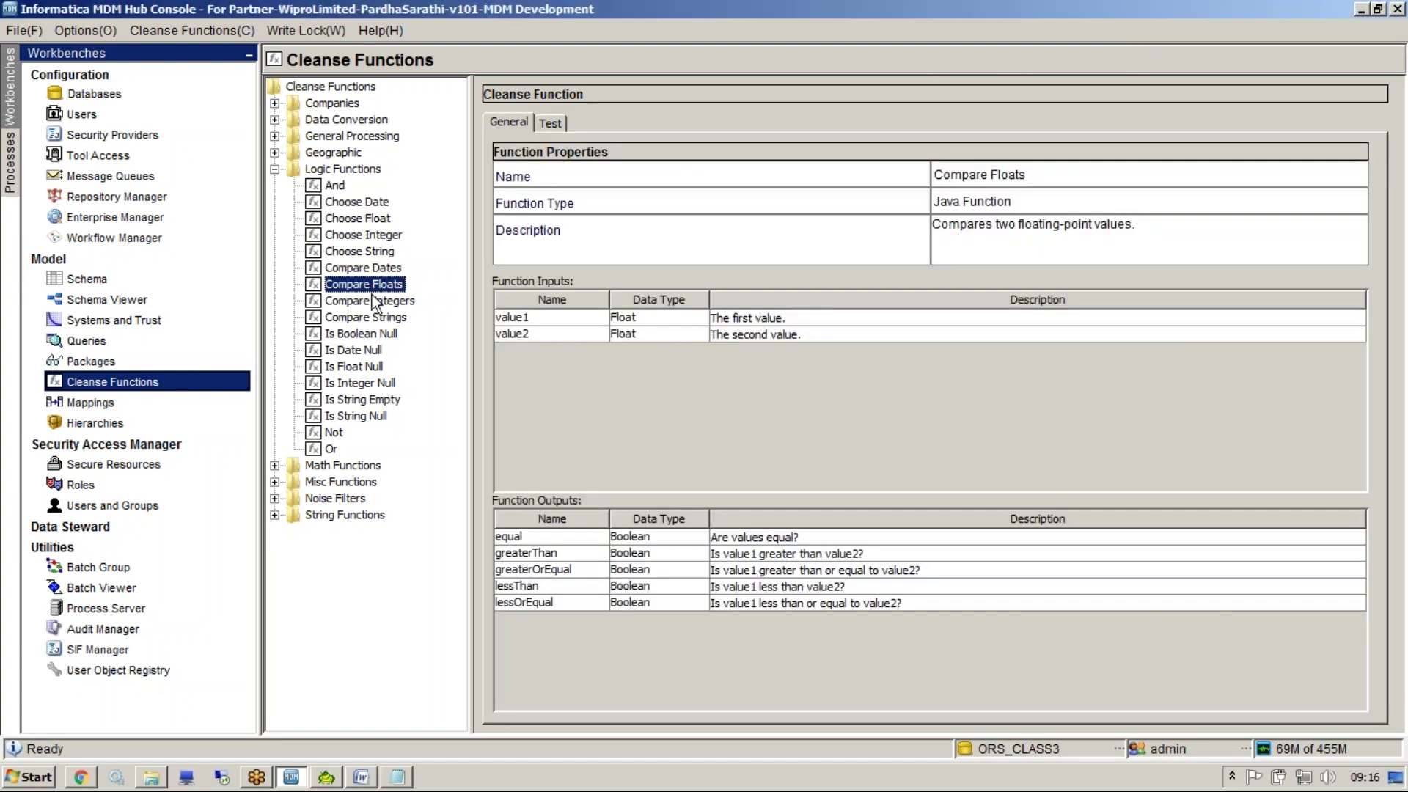
pyautogui.click(373, 301)
pyautogui.click(369, 317)
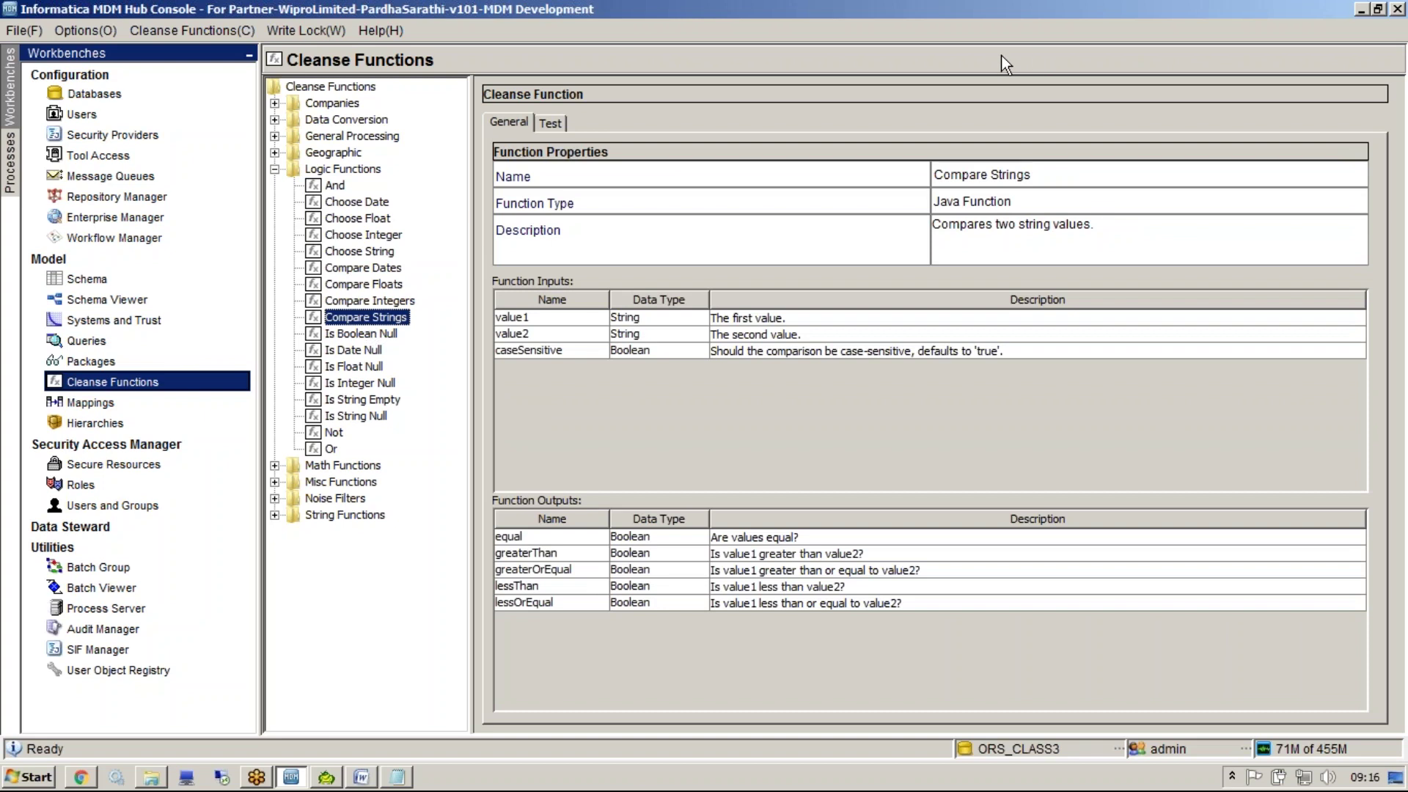
pyautogui.moveTo(404, 331)
pyautogui.mouseDown()
pyautogui.moveTo(428, 354)
pyautogui.moveTo(425, 402)
pyautogui.moveTo(399, 424)
pyautogui.mouseUp()
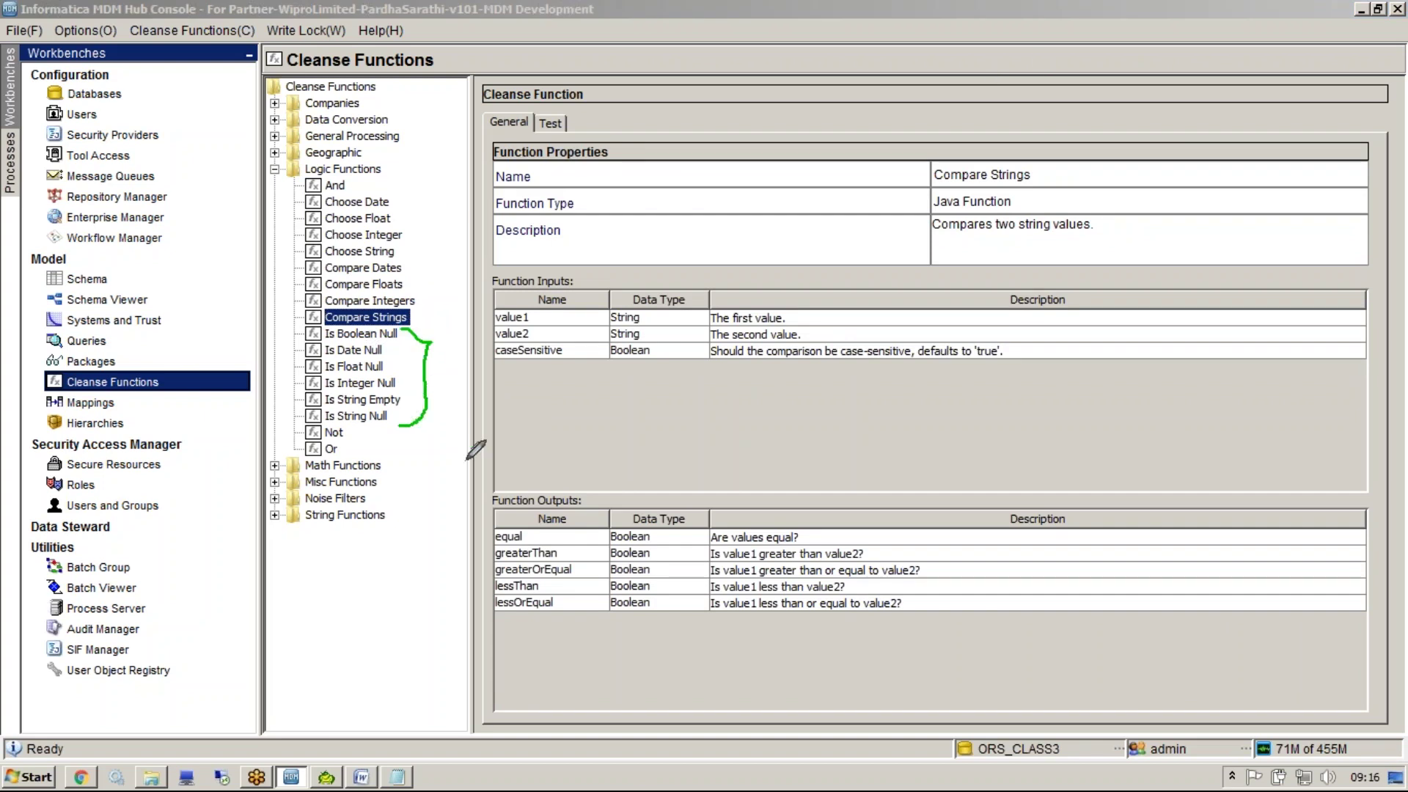
pyautogui.press('e')
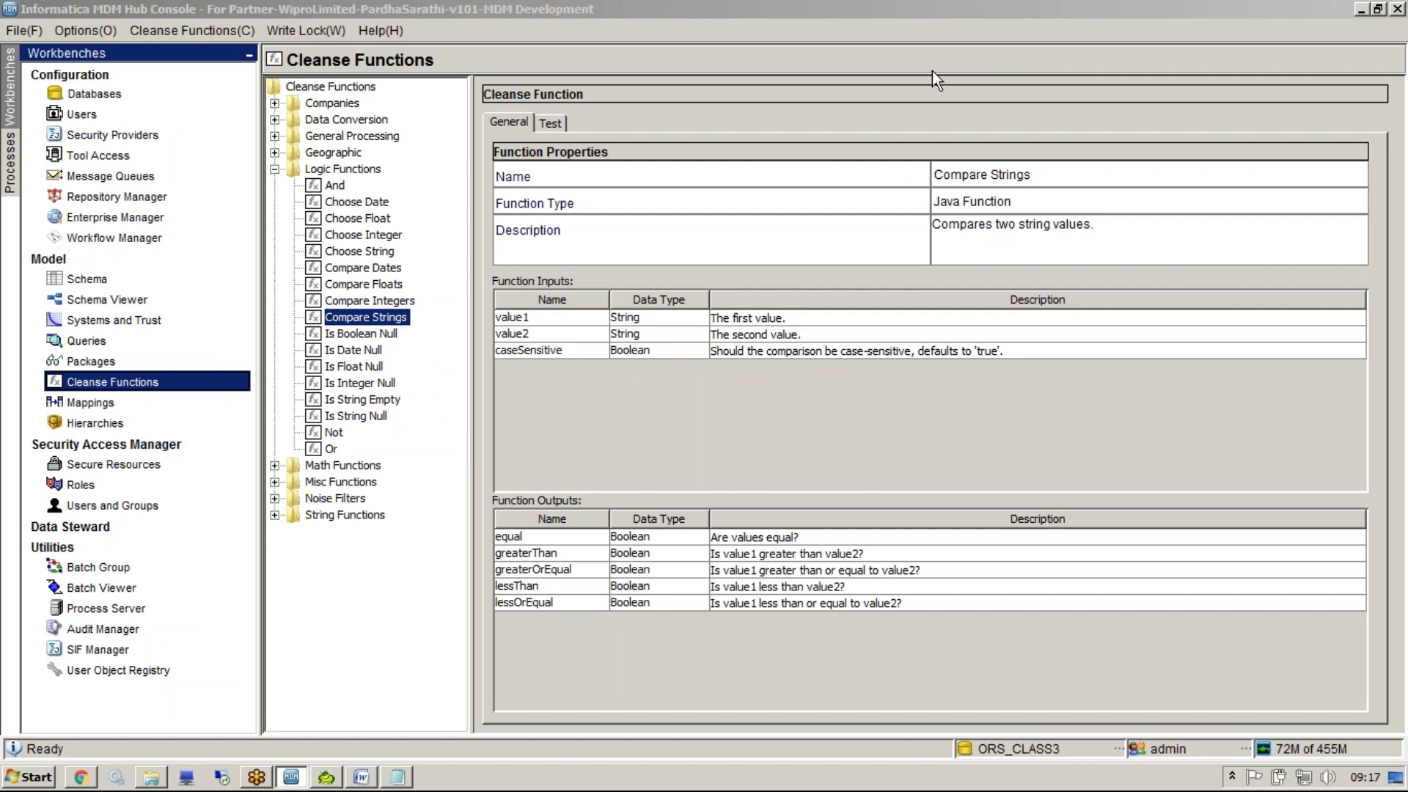
# Test Is String Null: a sample name returns false and null returns true; then collapse Logic Functions
pyautogui.click(372, 415)
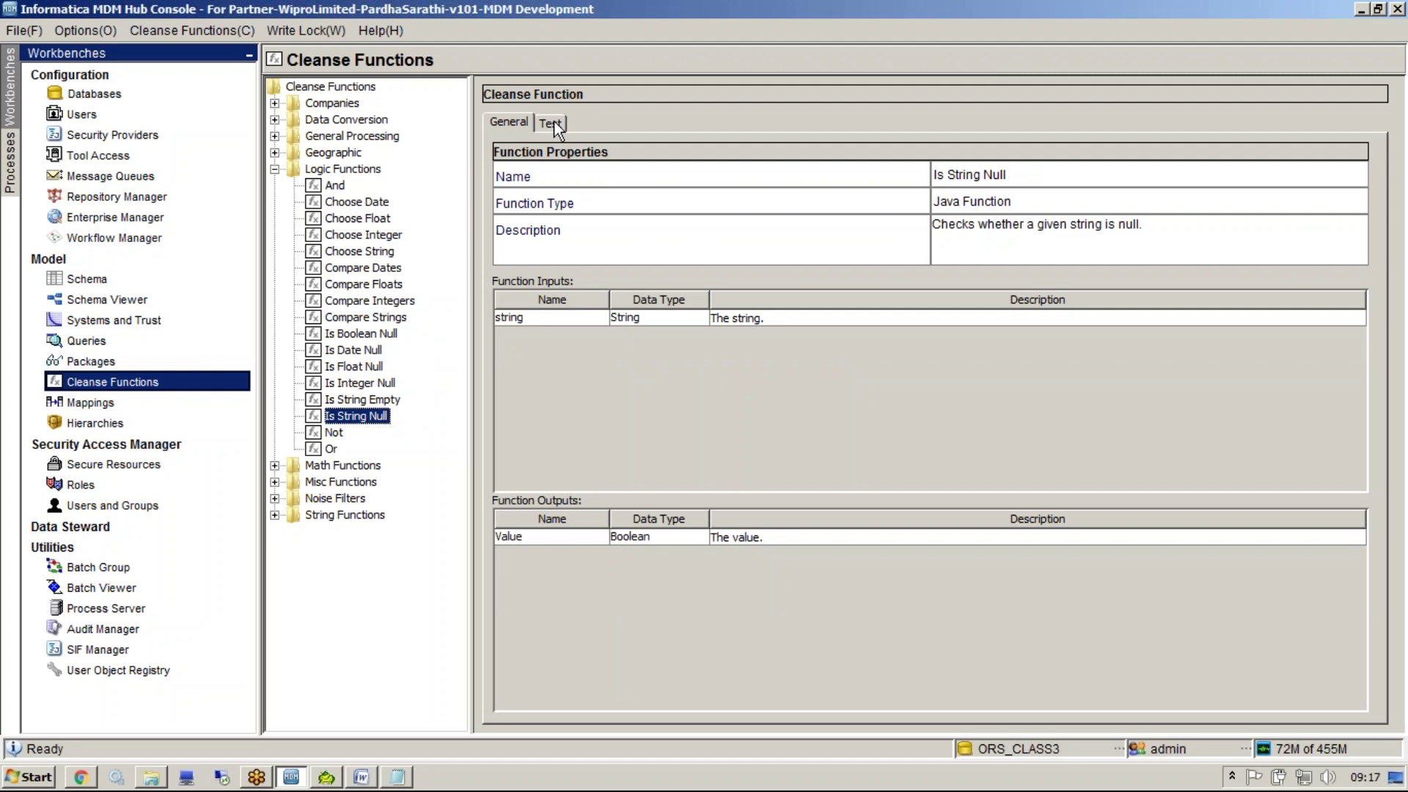
pyautogui.click(551, 122)
pyautogui.click(979, 181)
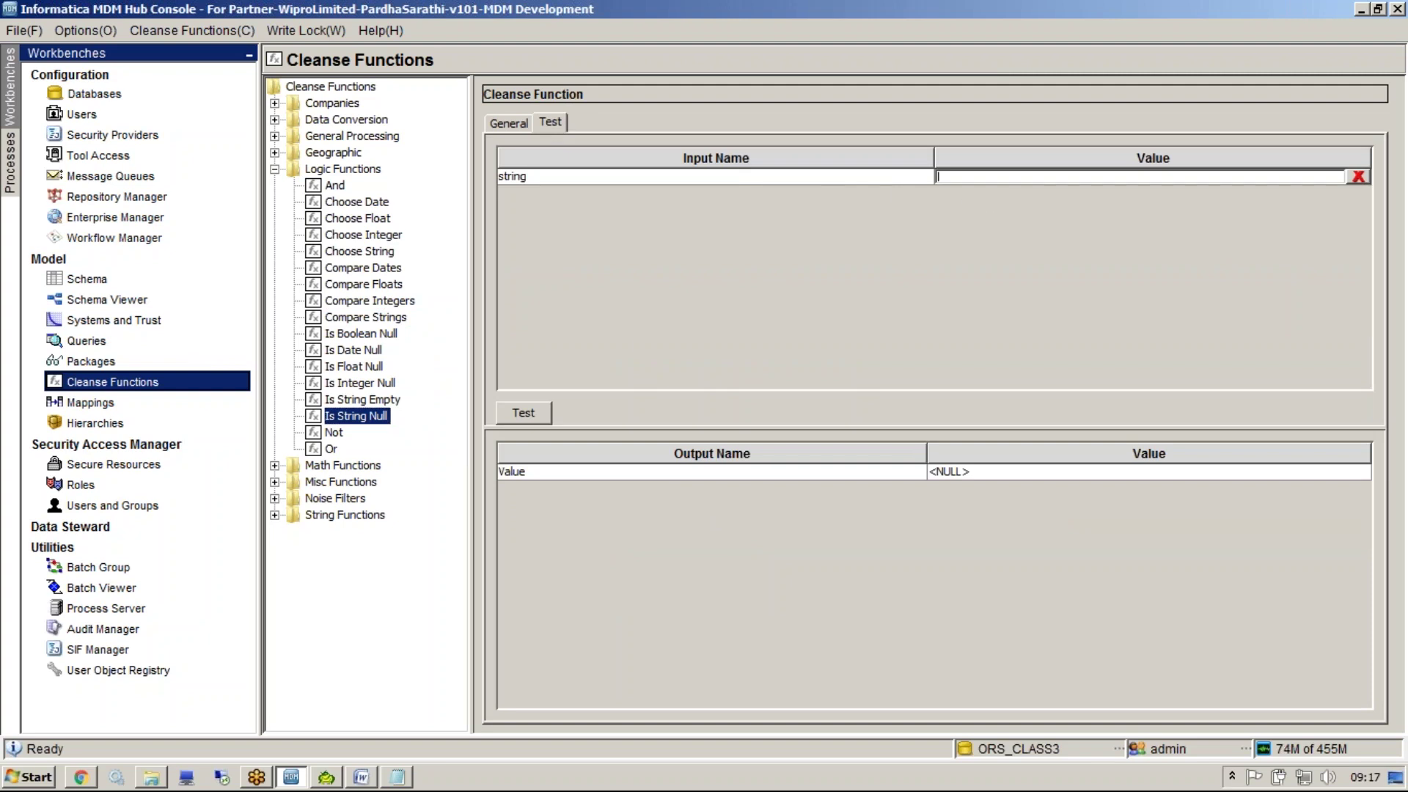
pyautogui.write('suhl')
pyautogui.click(535, 418)
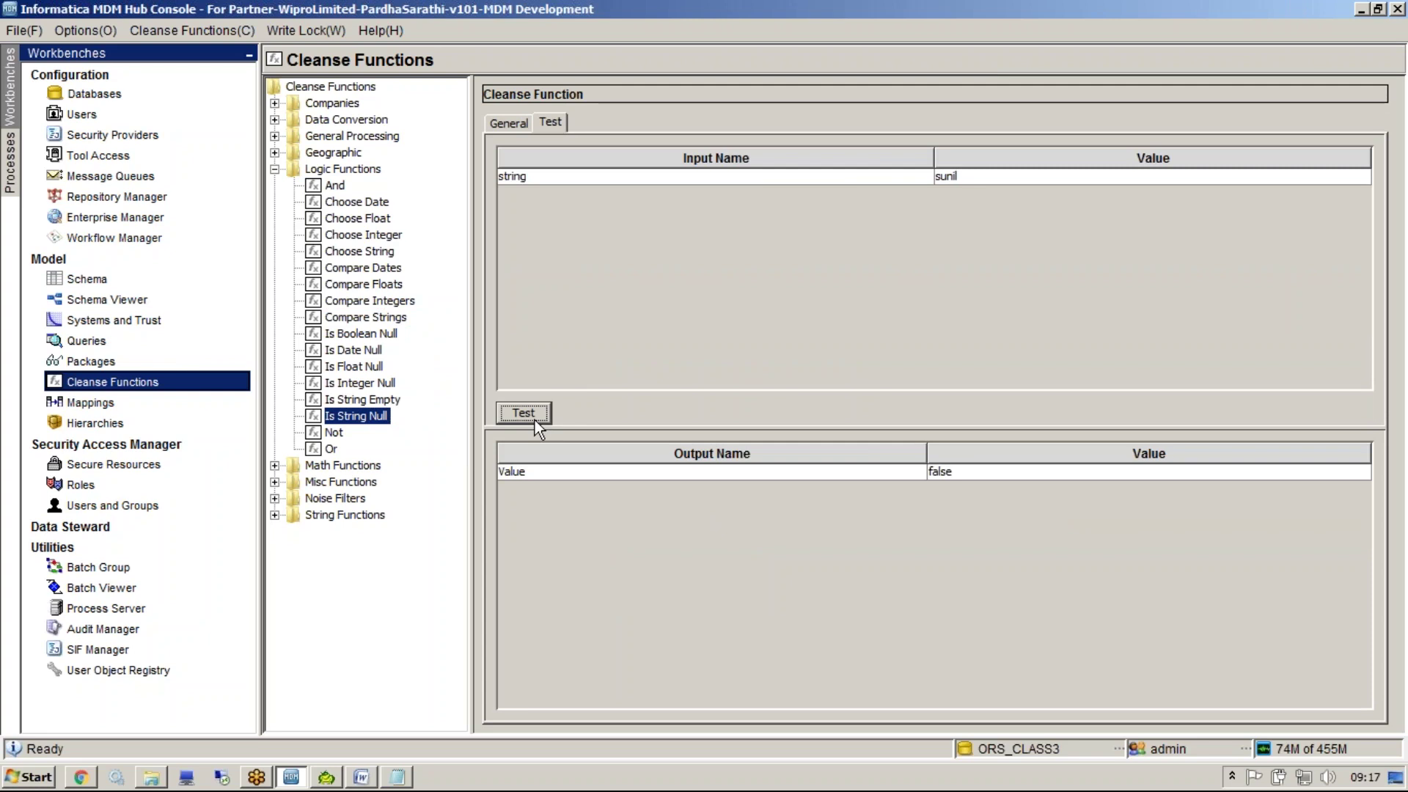
pyautogui.click(588, 474)
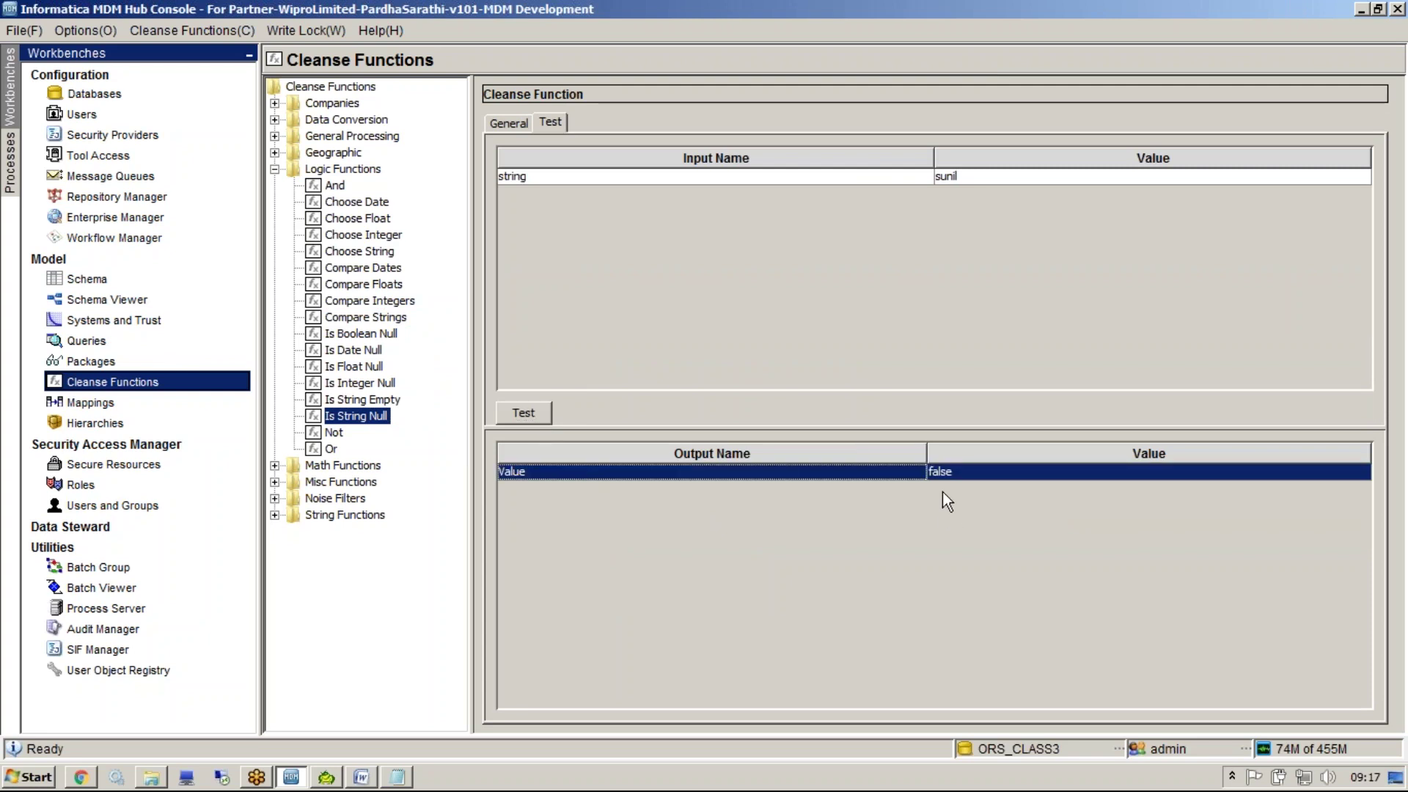
pyautogui.click(1361, 179)
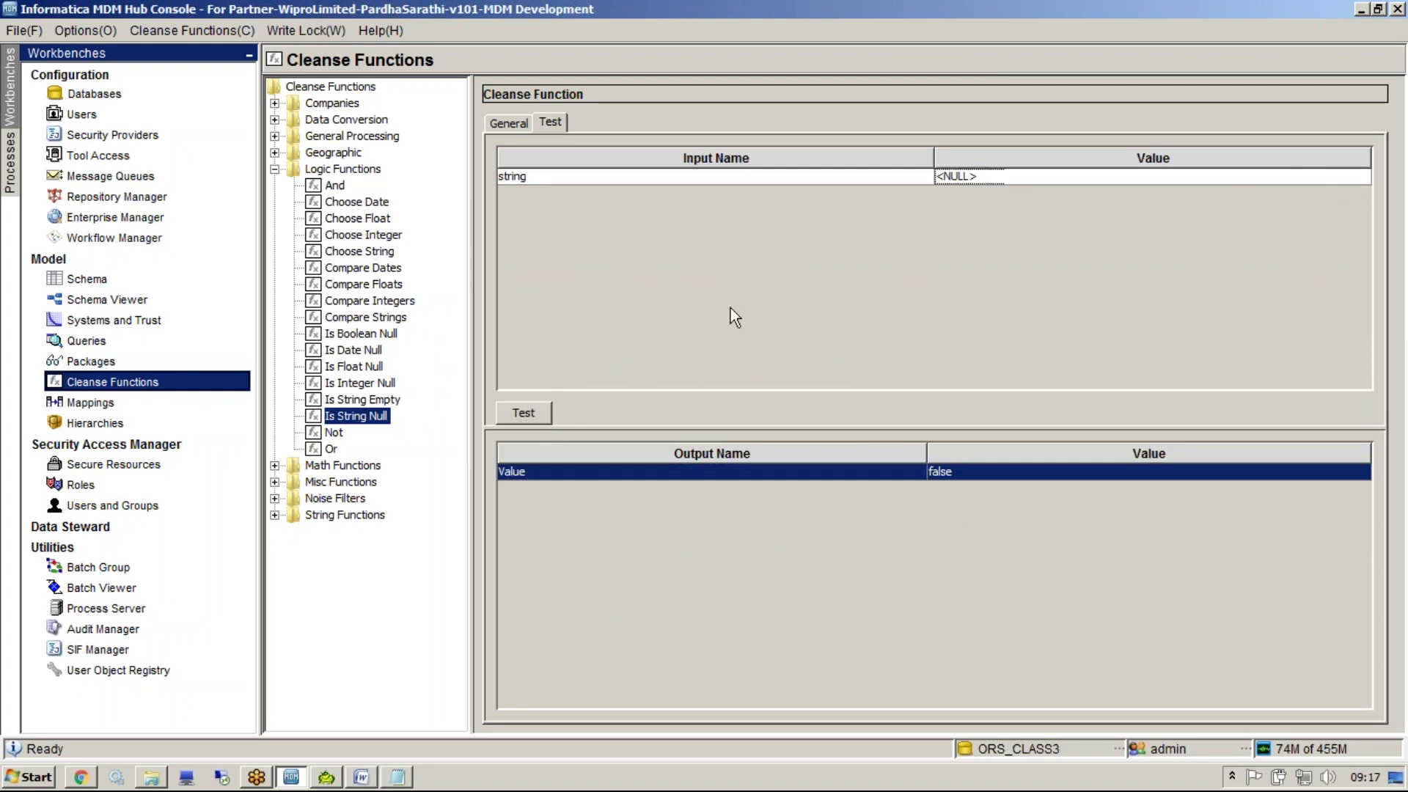
pyautogui.click(533, 412)
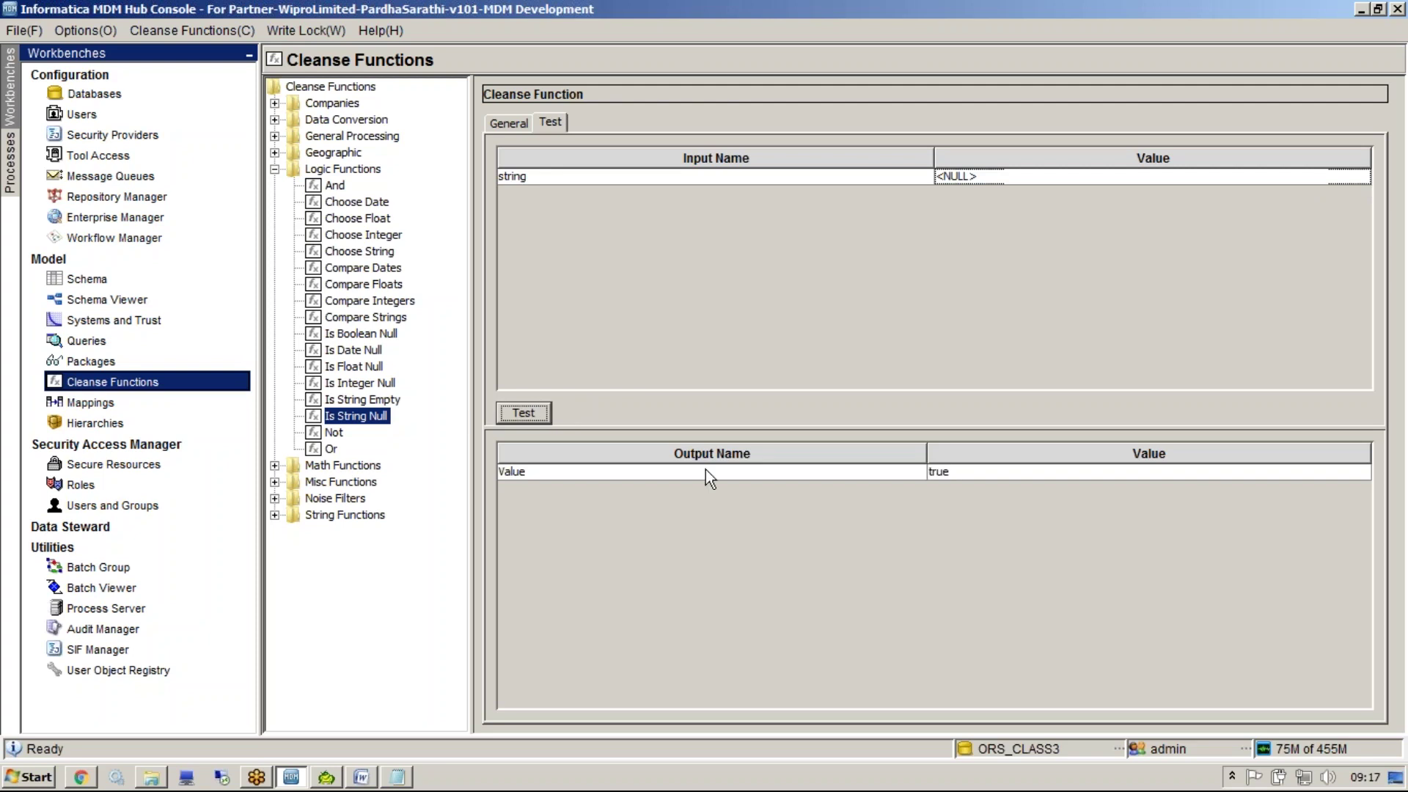
pyautogui.click(952, 478)
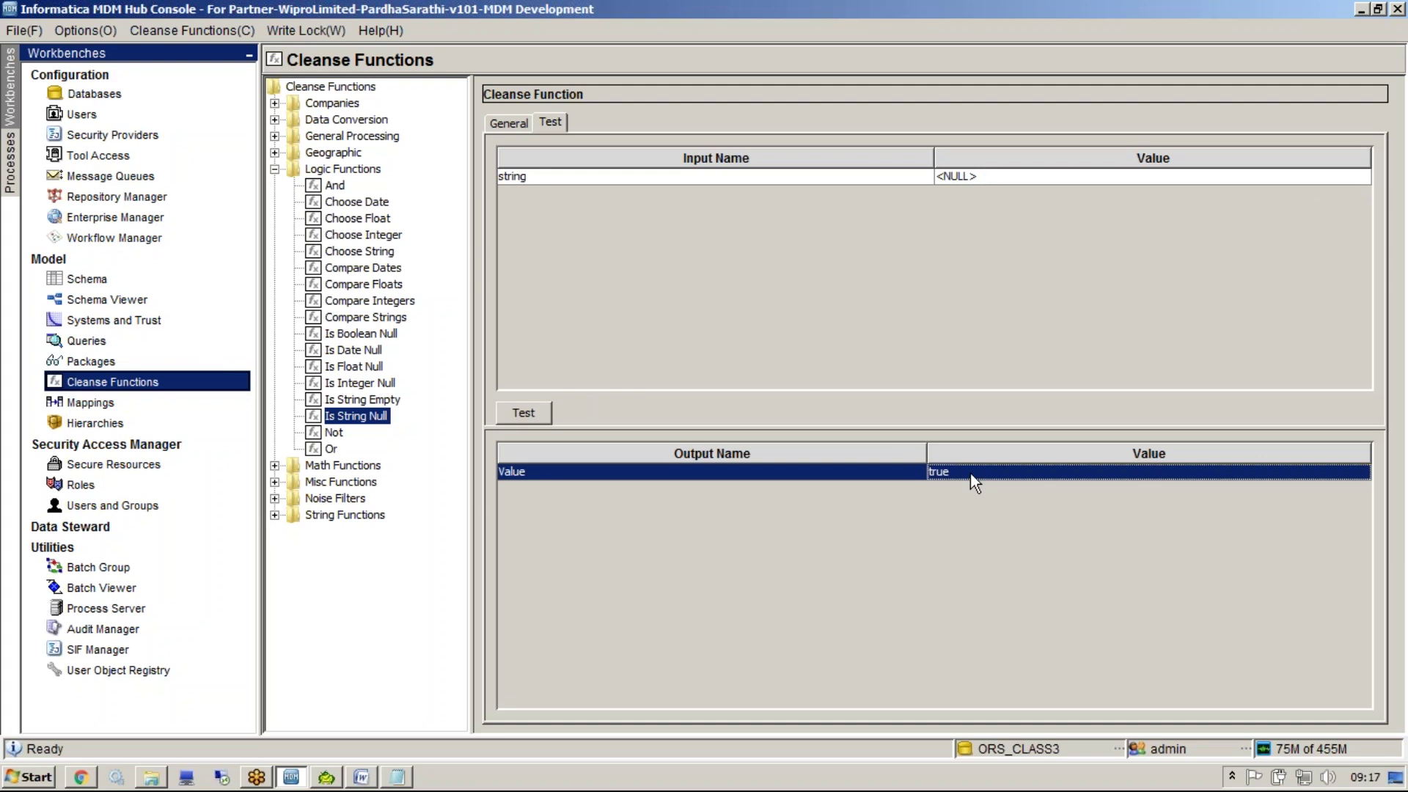
pyautogui.doubleClick(345, 171)
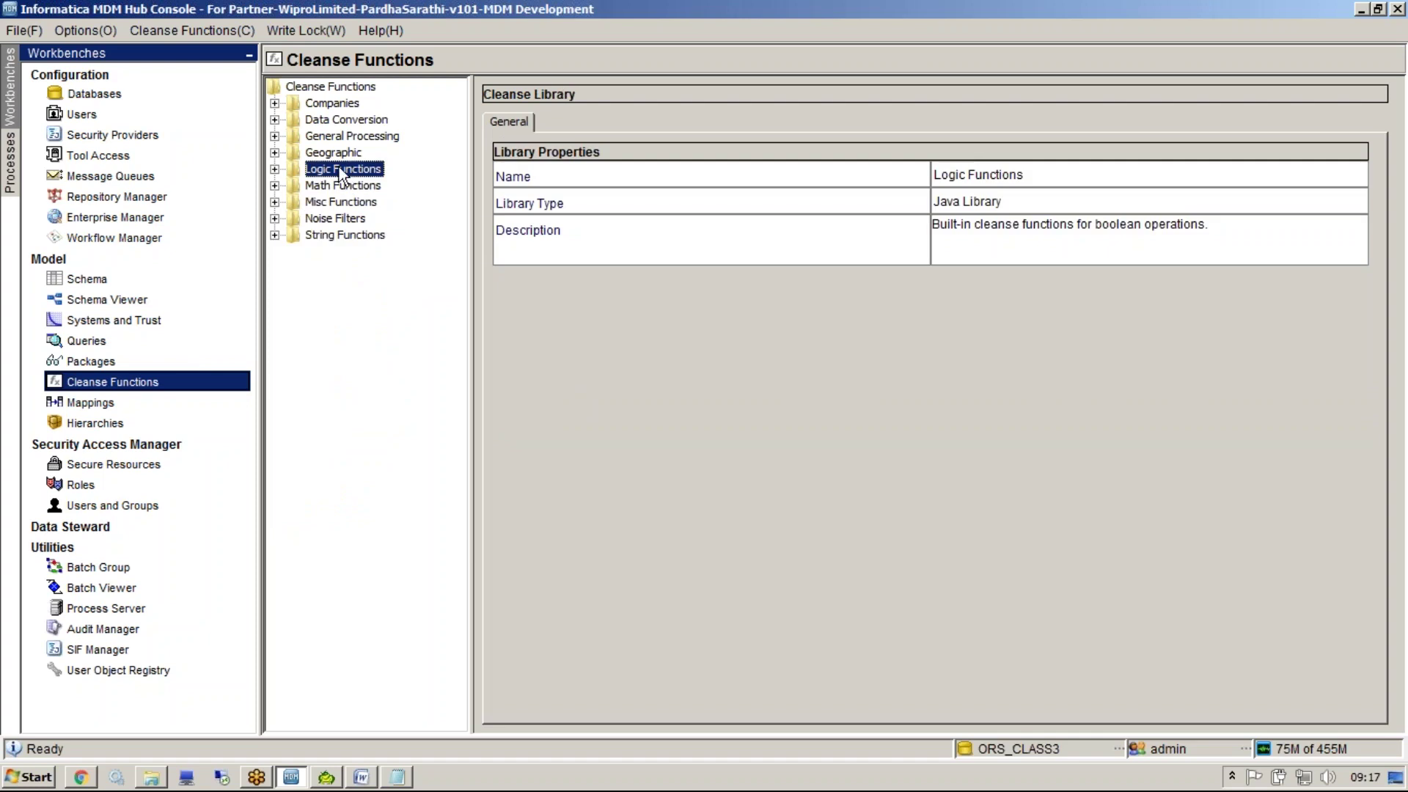
# Expand Geographic and review the CL-Street cleanse list's test inputs and search/output strings
pyautogui.doubleClick(335, 154)
pyautogui.rightClick(334, 156)
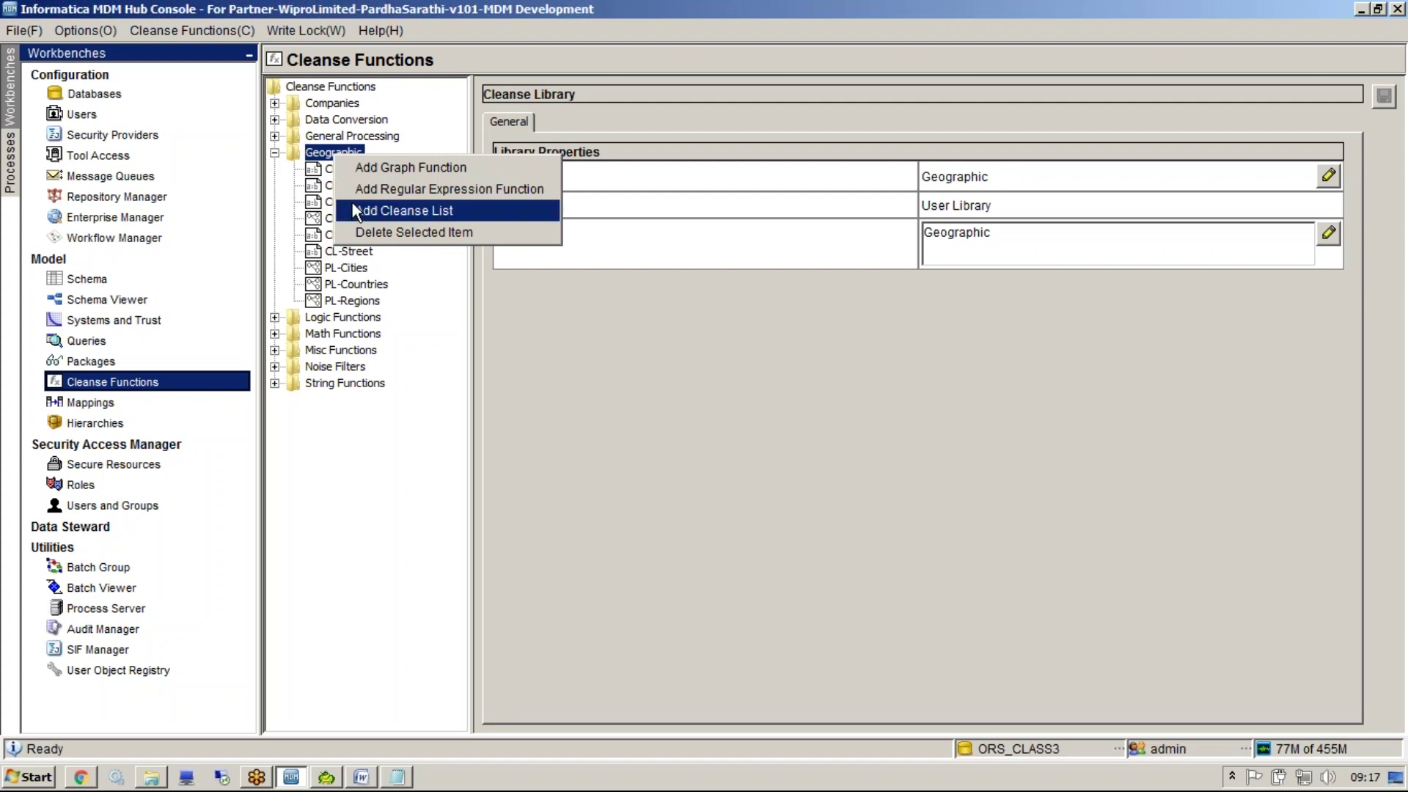
pyautogui.click(350, 255)
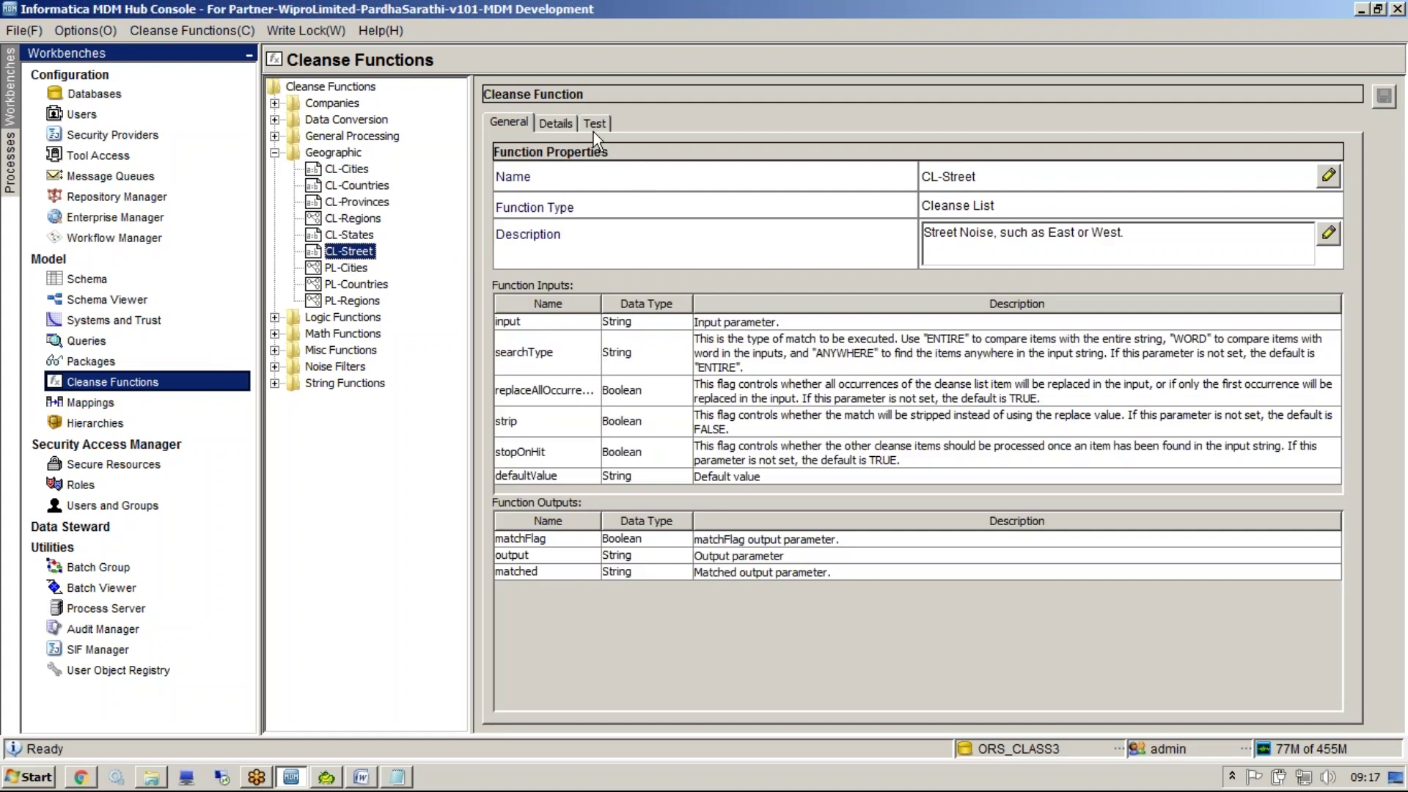
pyautogui.click(592, 128)
pyautogui.click(565, 127)
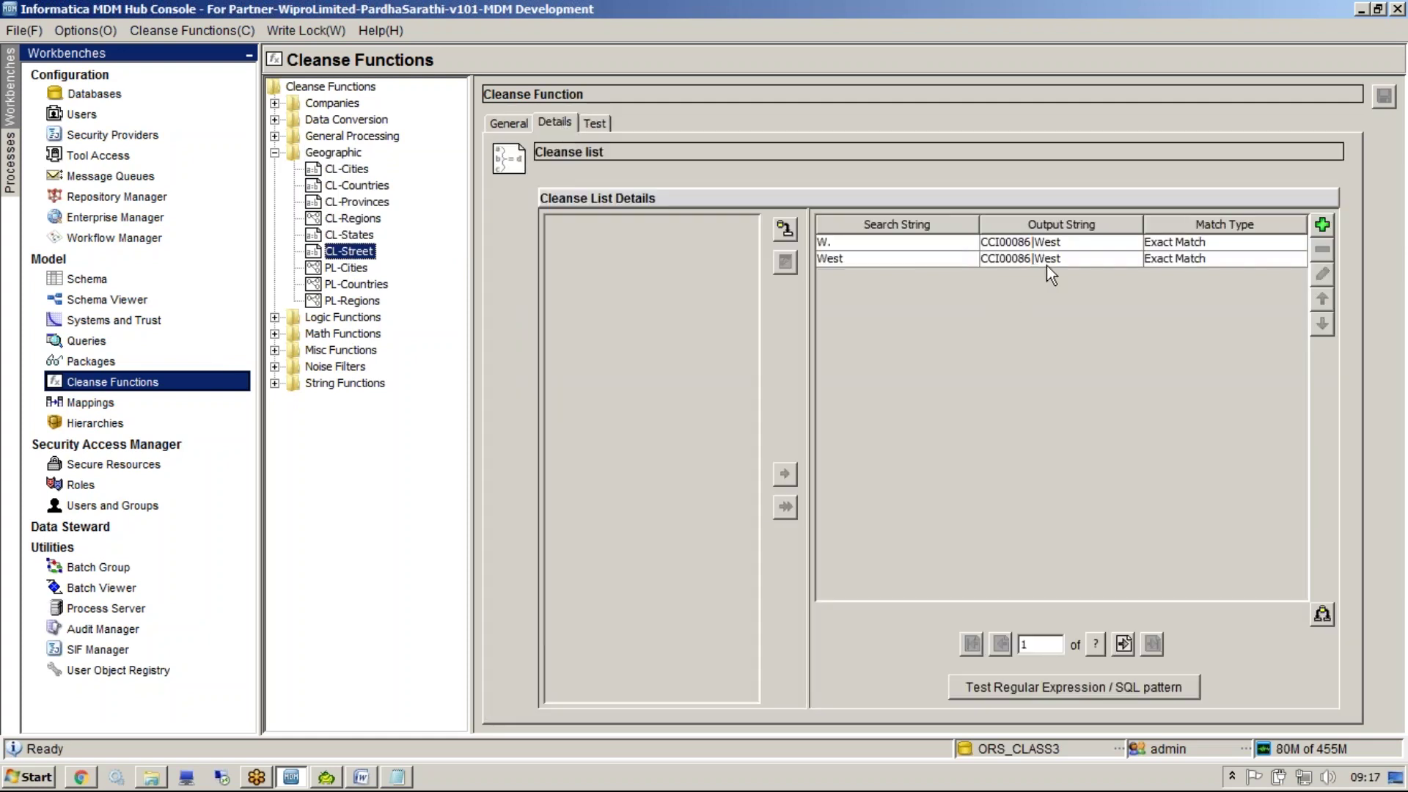
pyautogui.click(838, 262)
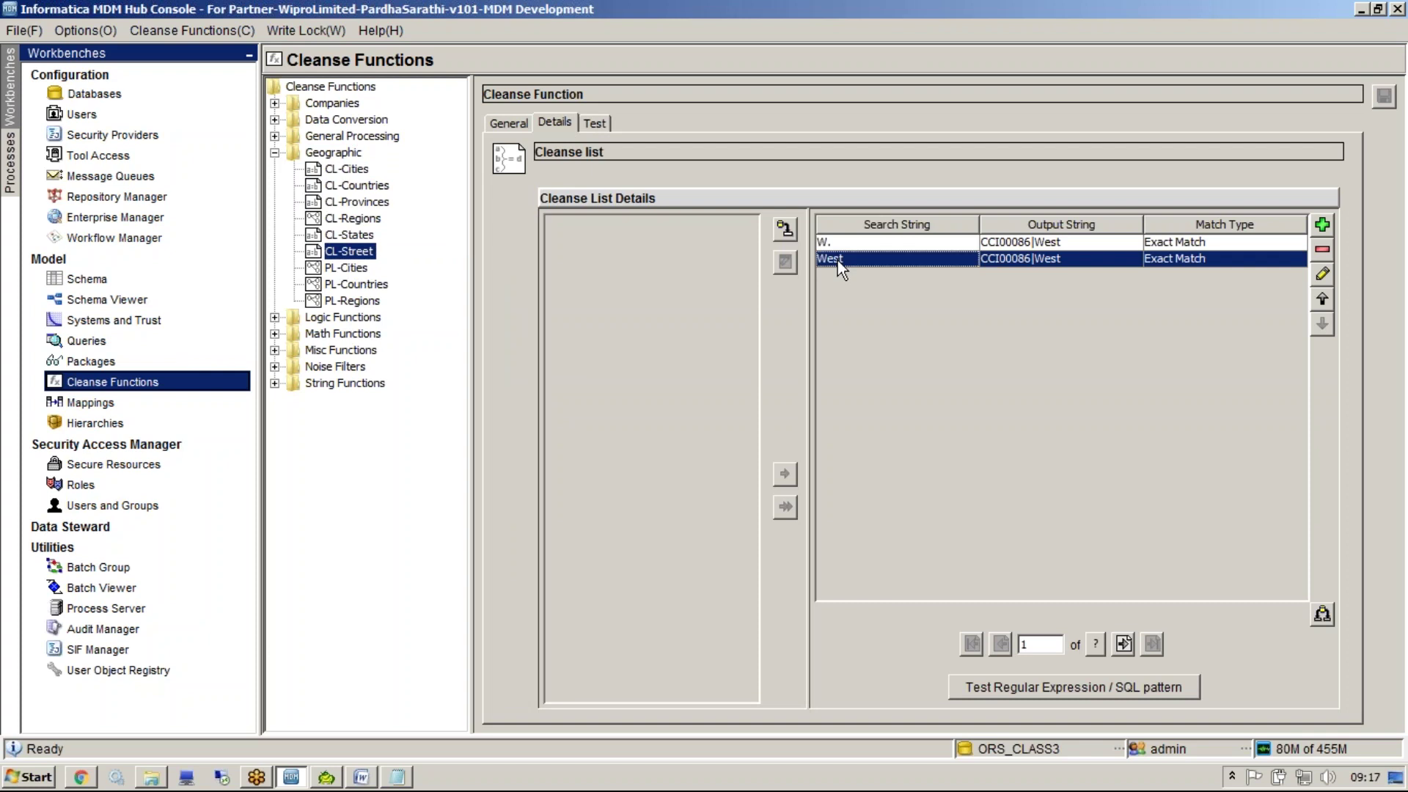
# View the PL-Countries graph and the twelve CL-Countries entries, then collapse Geographic
pyautogui.click(374, 285)
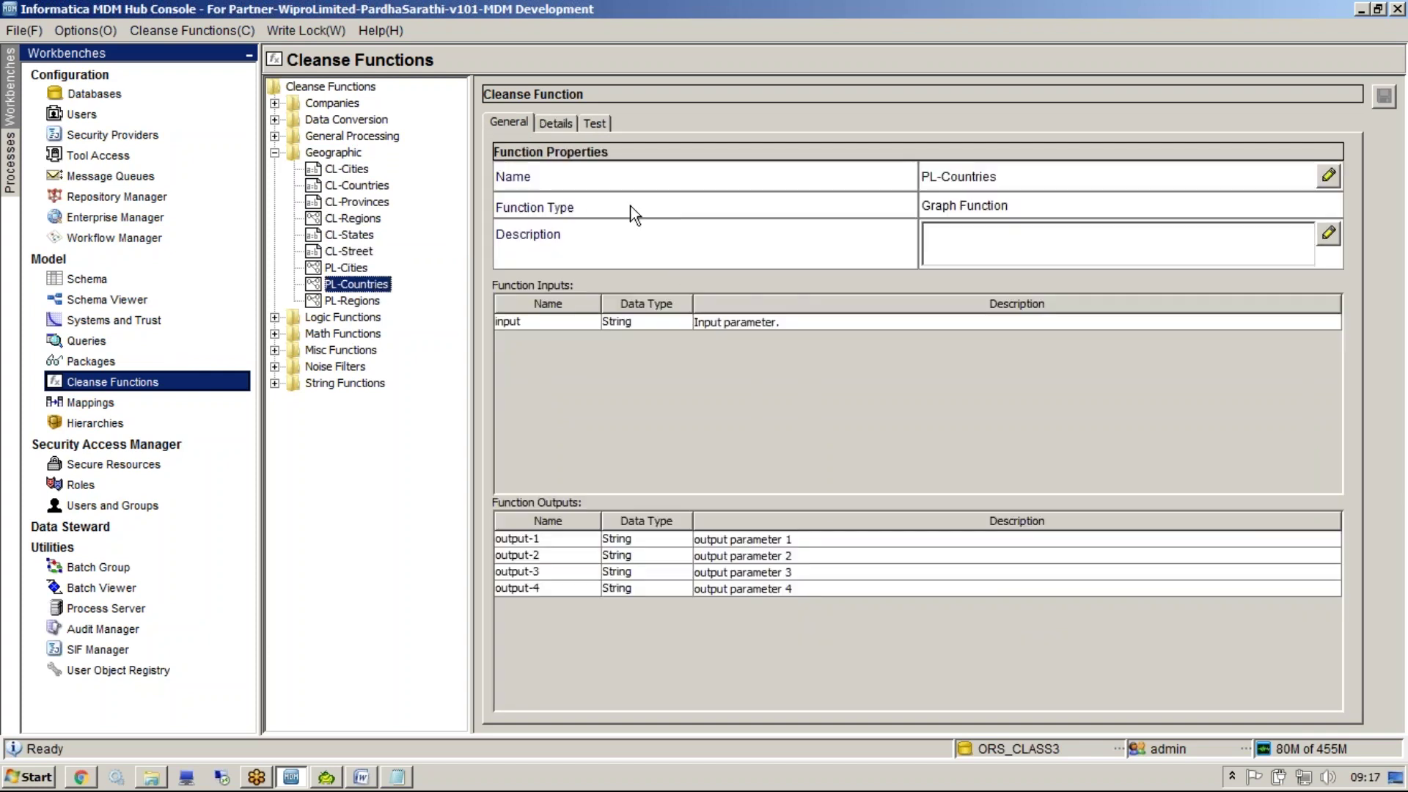
pyautogui.click(555, 124)
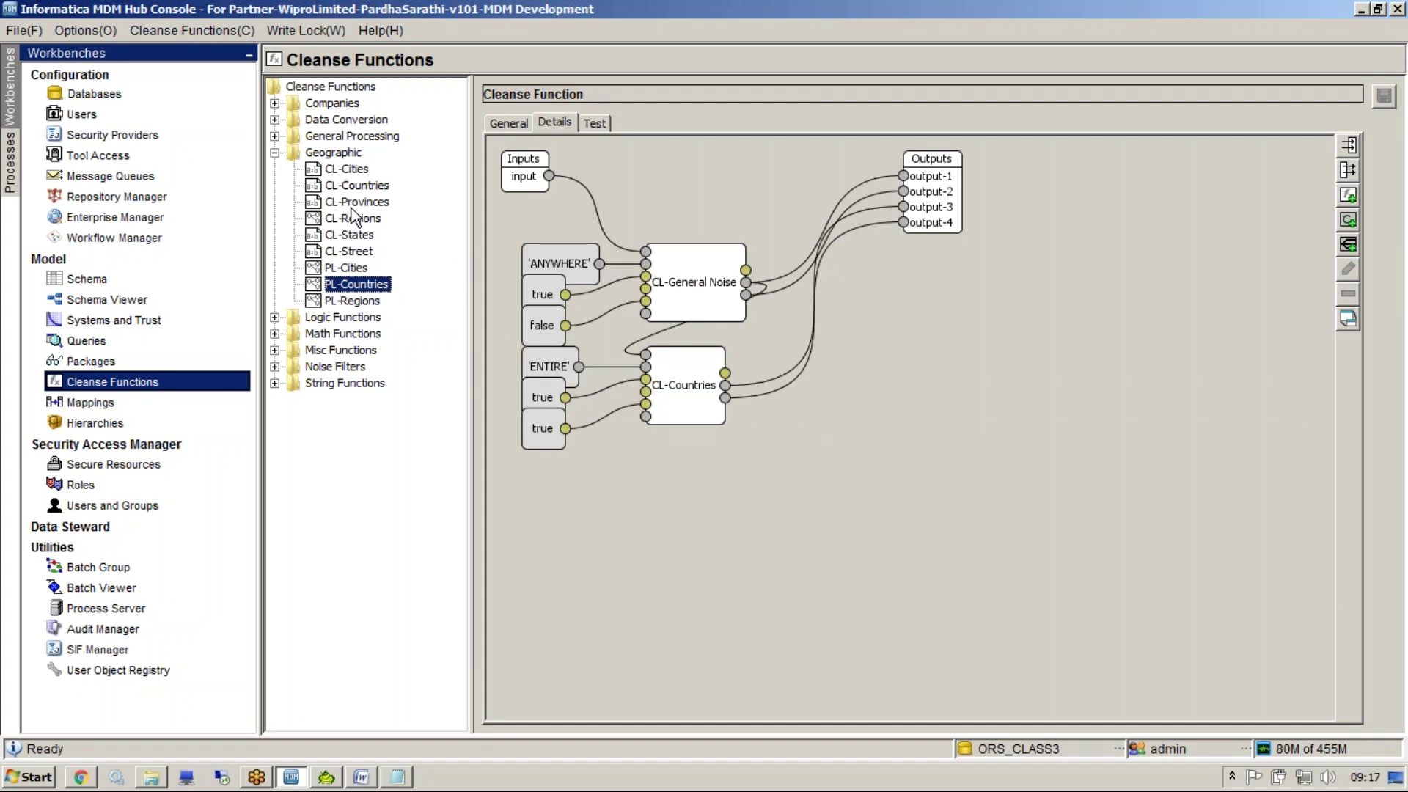
pyautogui.click(357, 186)
pyautogui.click(551, 125)
pyautogui.moveTo(879, 244); pyautogui.dragTo(886, 449)
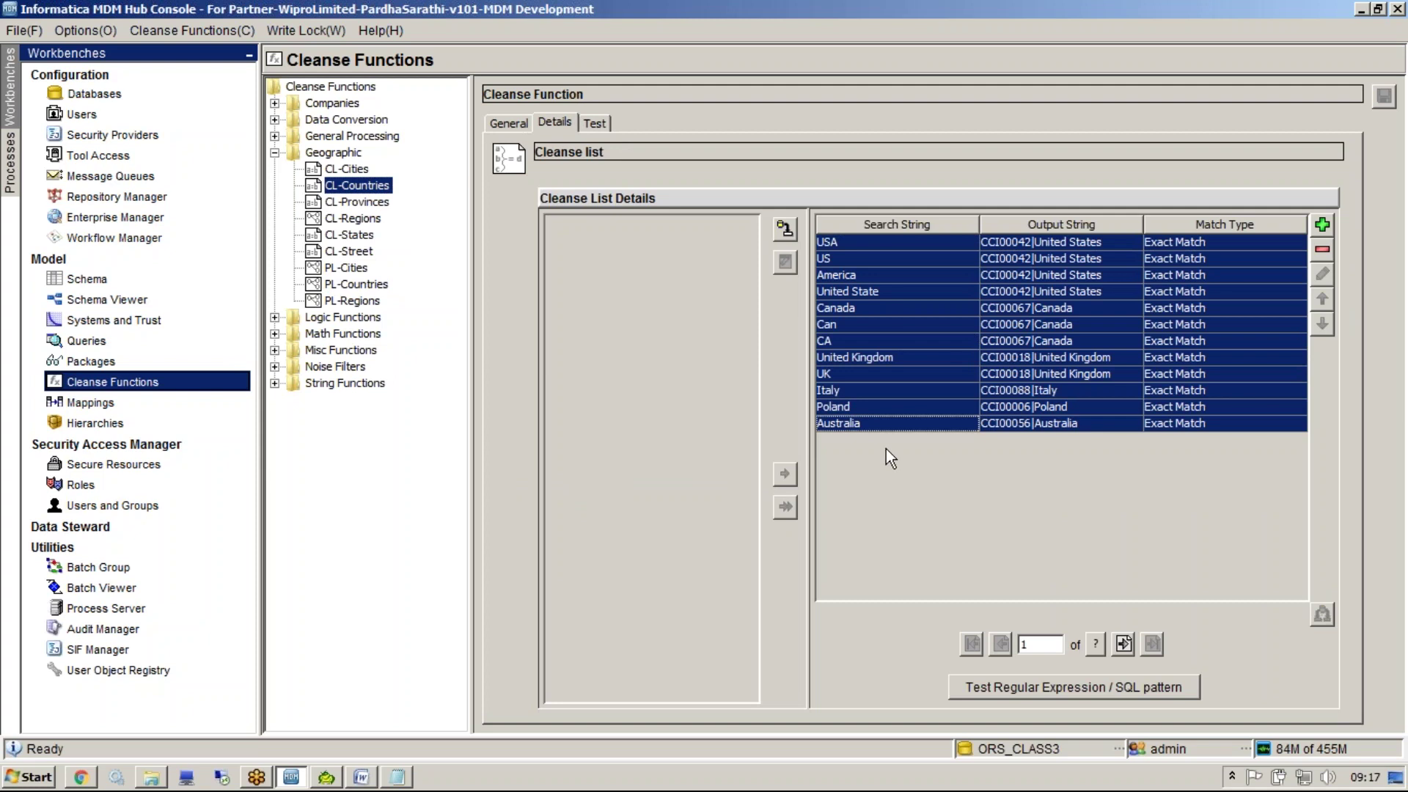
pyautogui.moveTo(861, 241); pyautogui.dragTo(891, 433)
pyautogui.doubleClick(344, 152)
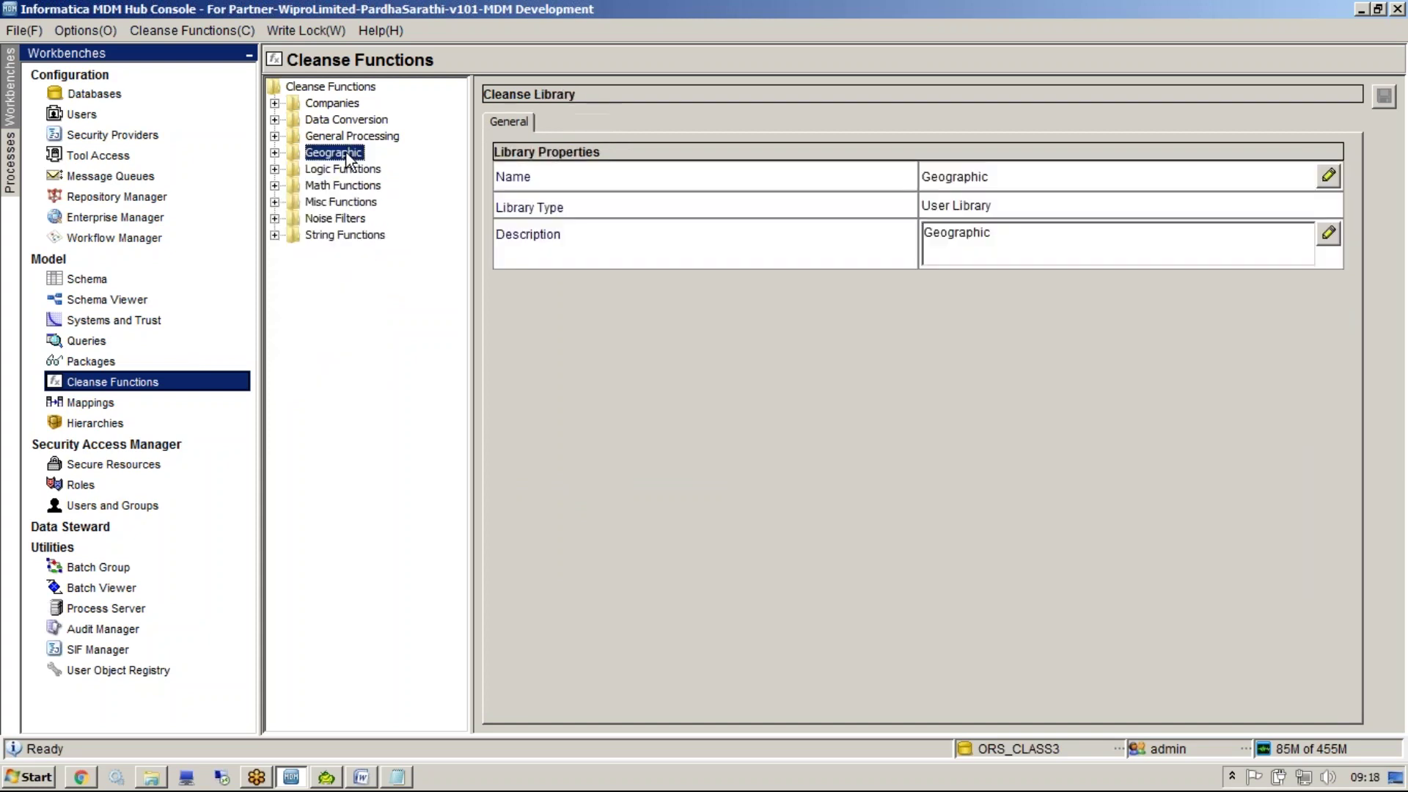
# Delete the Companies user library
pyautogui.click(345, 137)
pyautogui.doubleClick(348, 121)
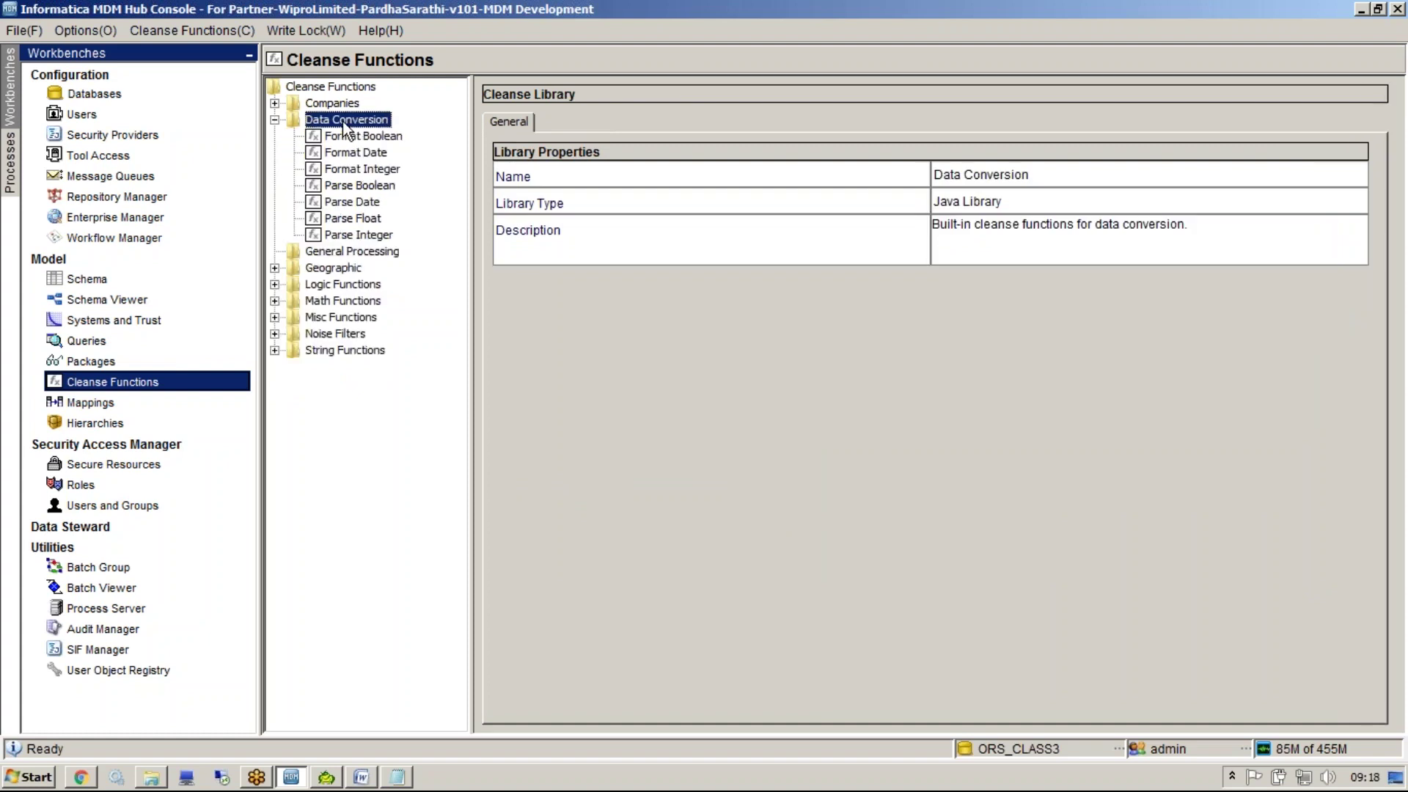
pyautogui.click(331, 103)
pyautogui.rightClick(332, 105)
pyautogui.click(382, 176)
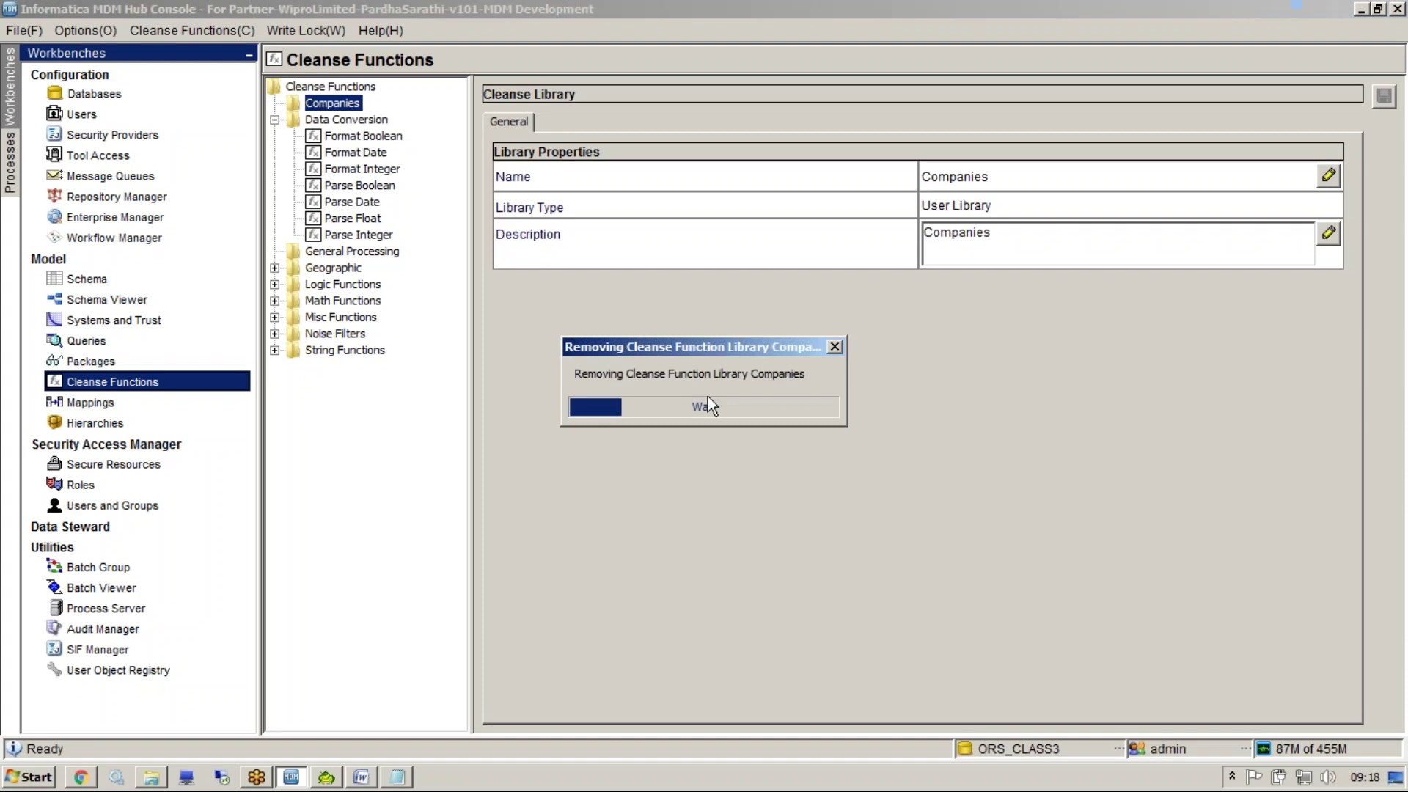
pyautogui.click(978, 442)
# Delete the General Processing library and expand Data Conversion
pyautogui.click(348, 120)
pyautogui.rightClick(348, 120)
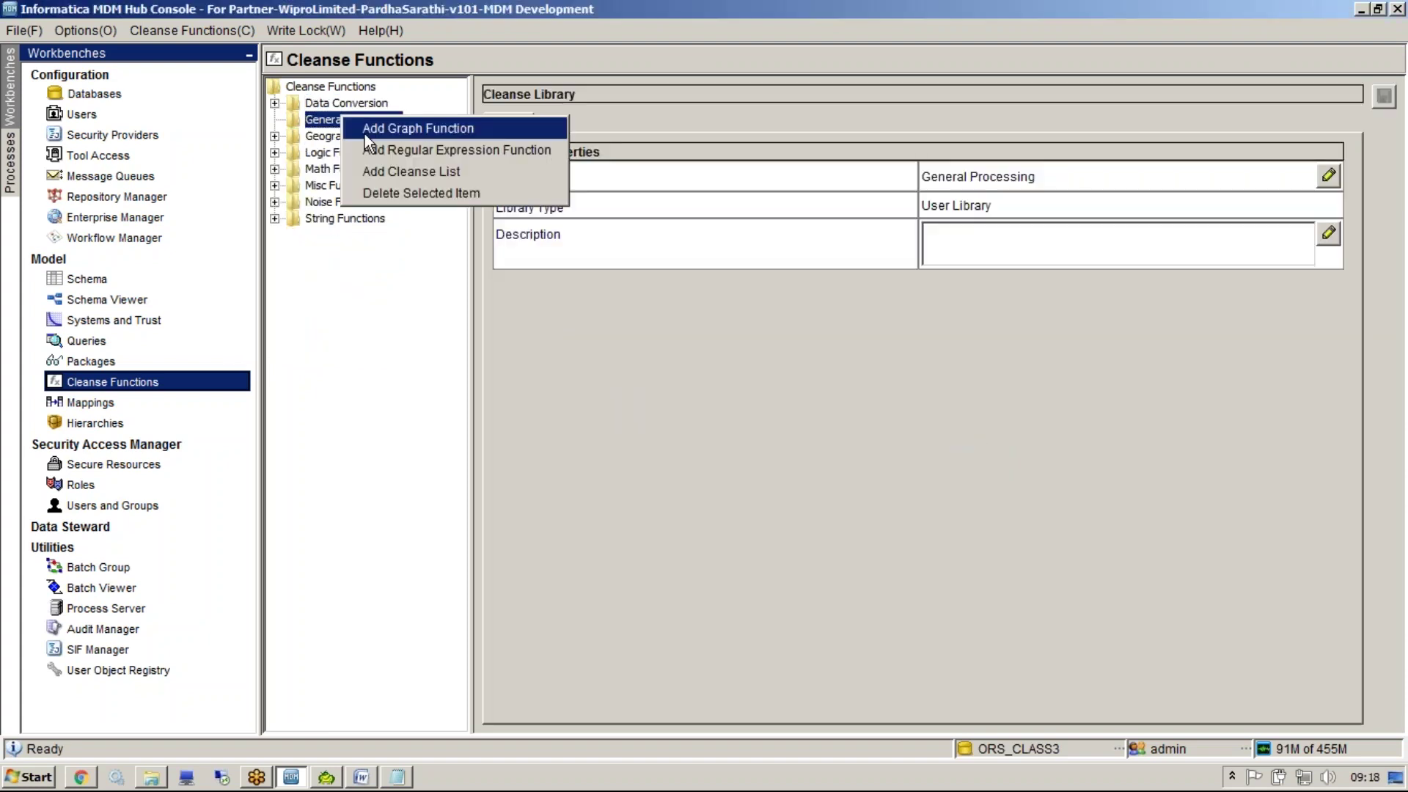
pyautogui.click(386, 187)
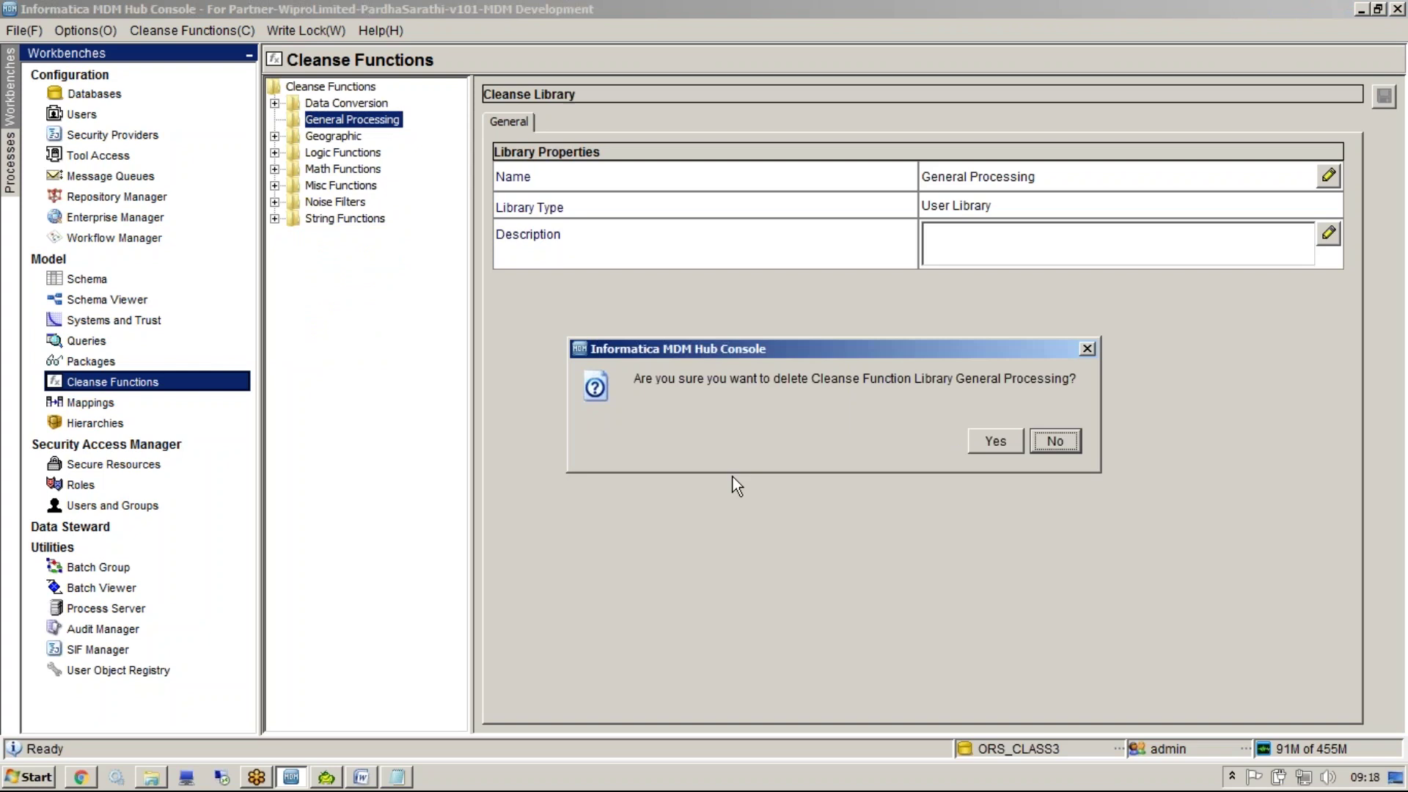
pyautogui.click(972, 444)
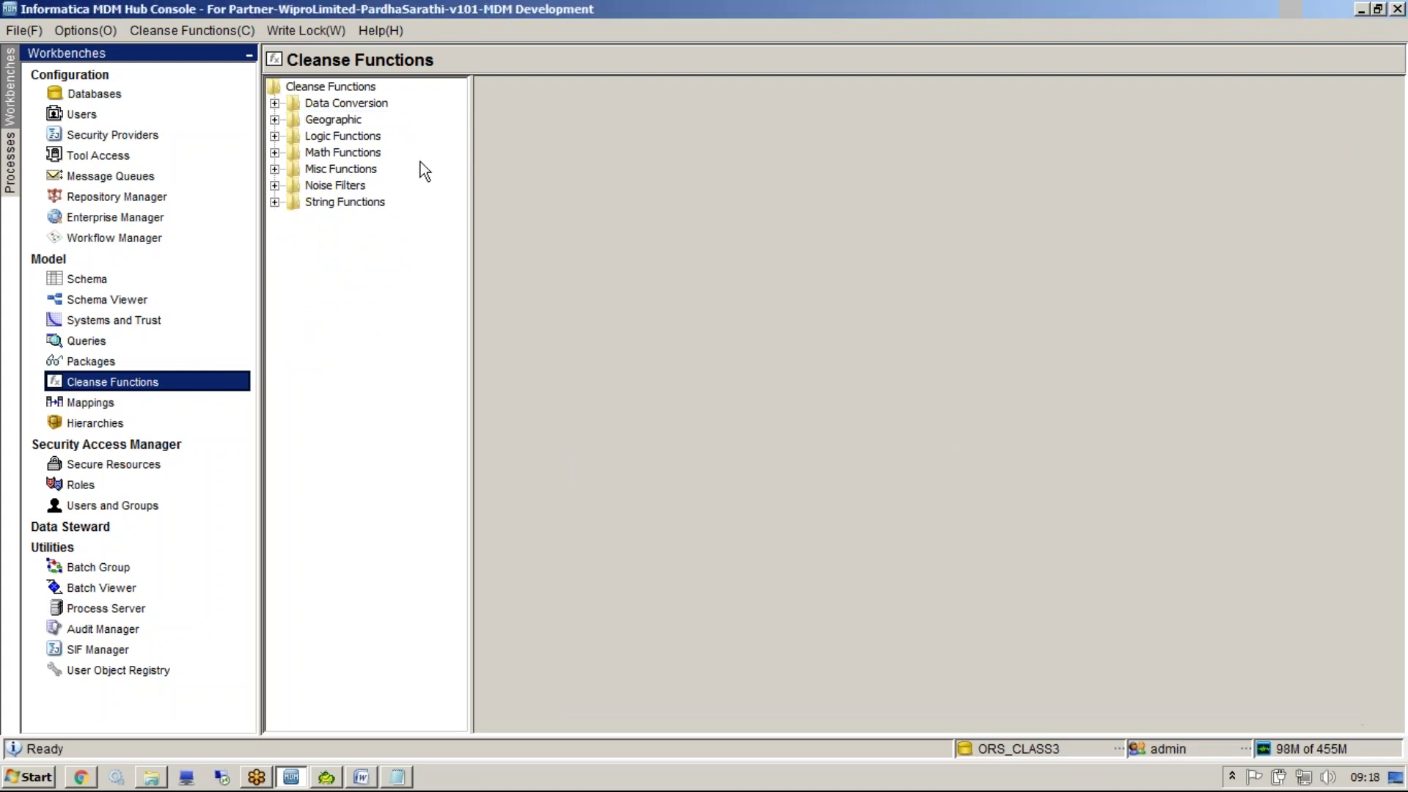
pyautogui.doubleClick(339, 104)
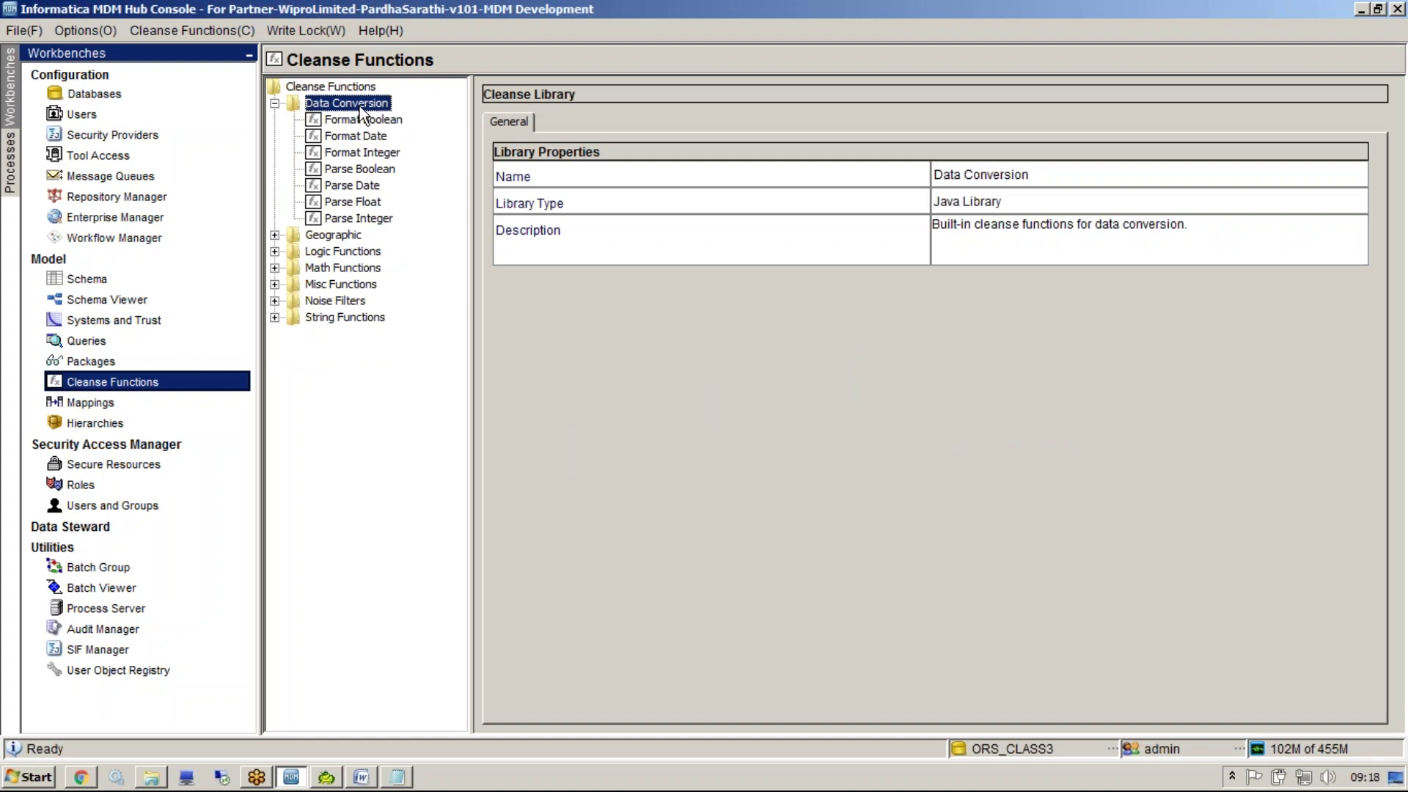
# Open Format Boolean and read its description
pyautogui.click(360, 117)
pyautogui.click(546, 121)
pyautogui.click(521, 122)
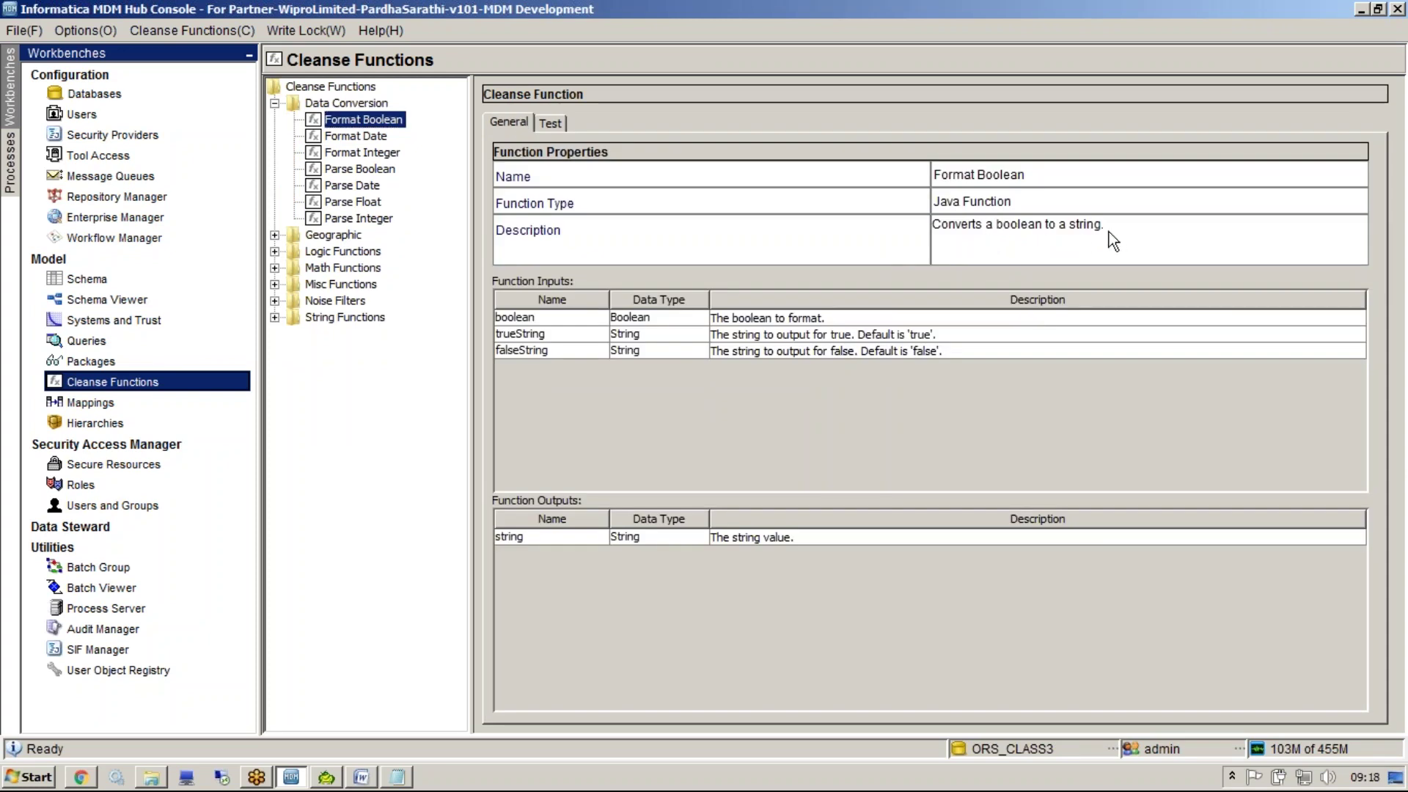
pyautogui.moveTo(1109, 232); pyautogui.dragTo(804, 205)
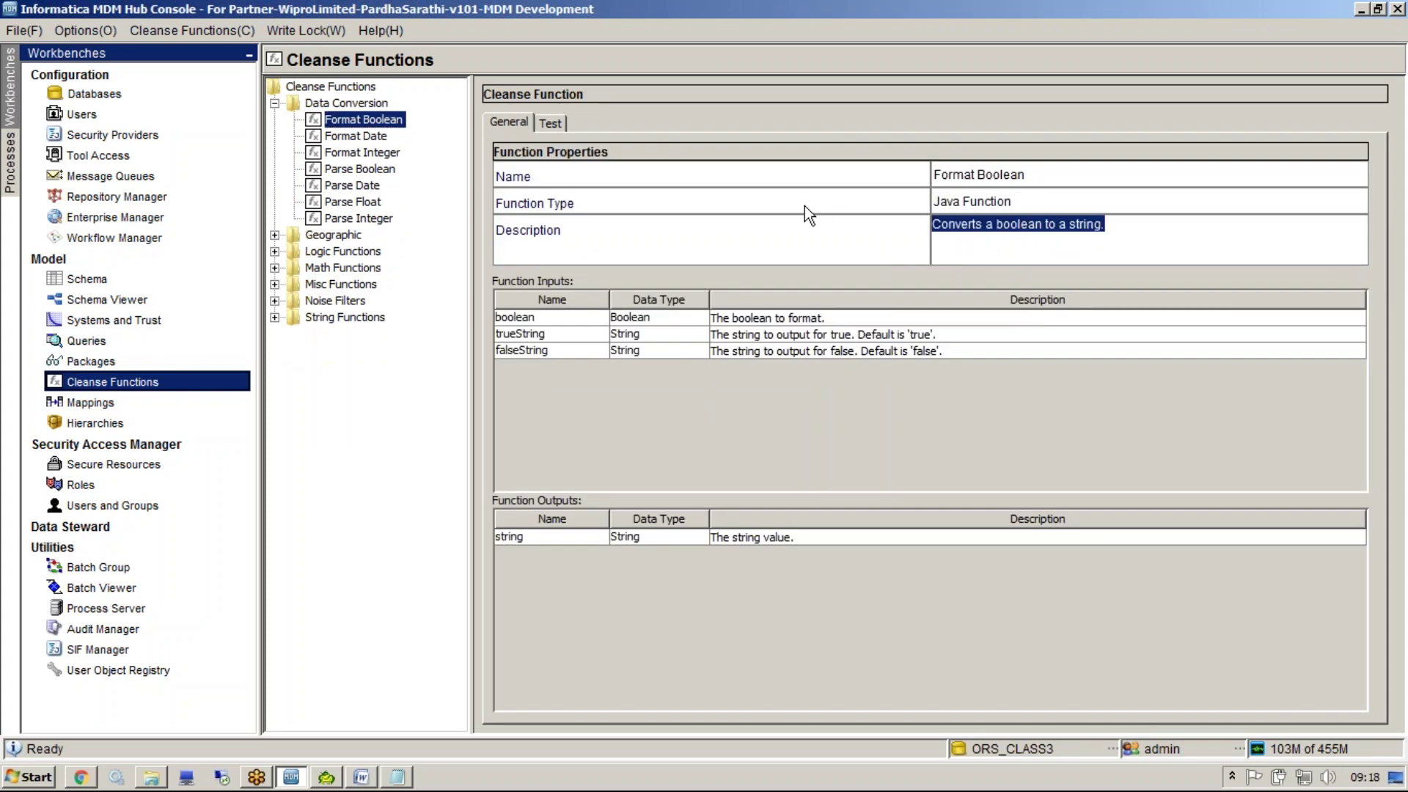
# Test Format Boolean with boolean true, trueString VALID and falseString INVALID, getting VALID
pyautogui.click(550, 123)
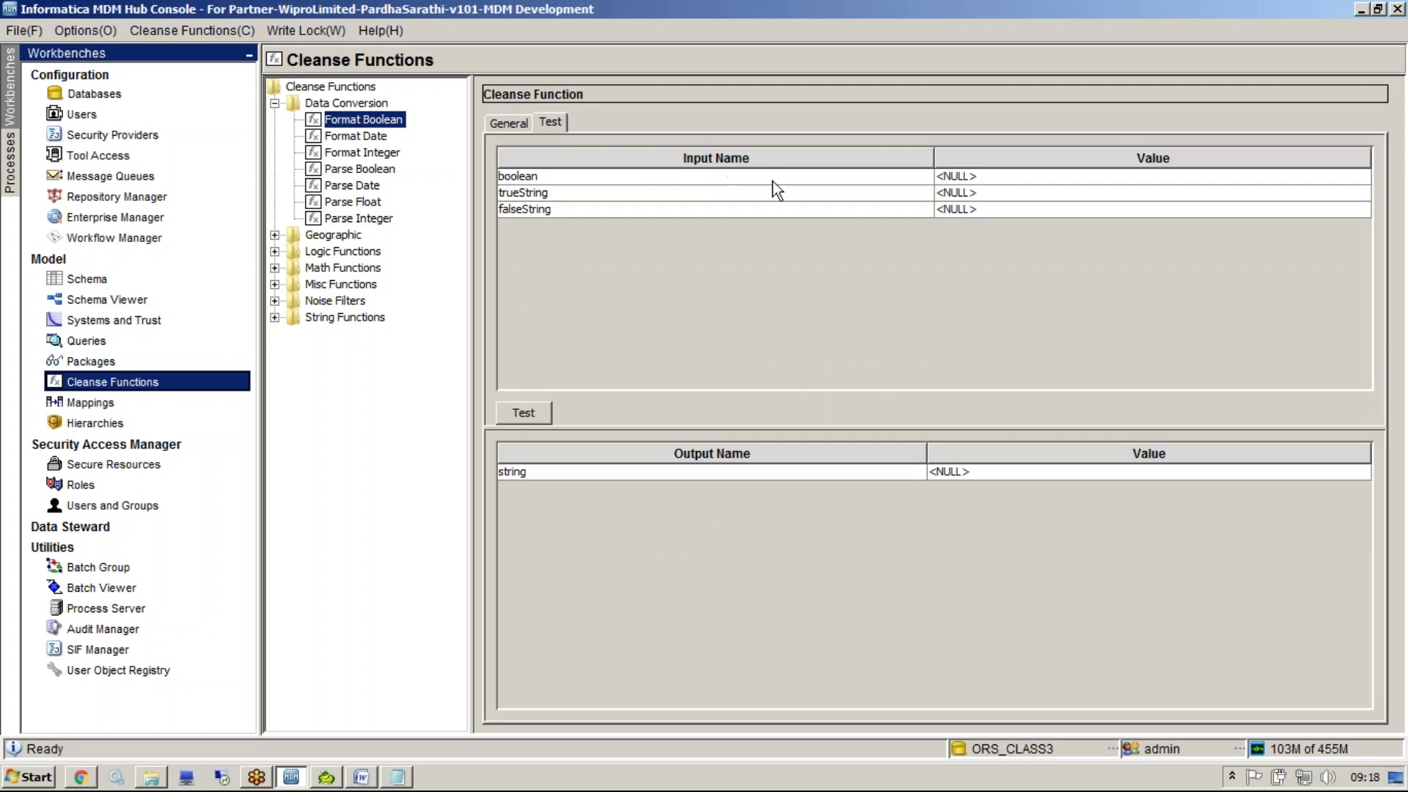
pyautogui.click(950, 176)
pyautogui.click(949, 176)
pyautogui.click(947, 194)
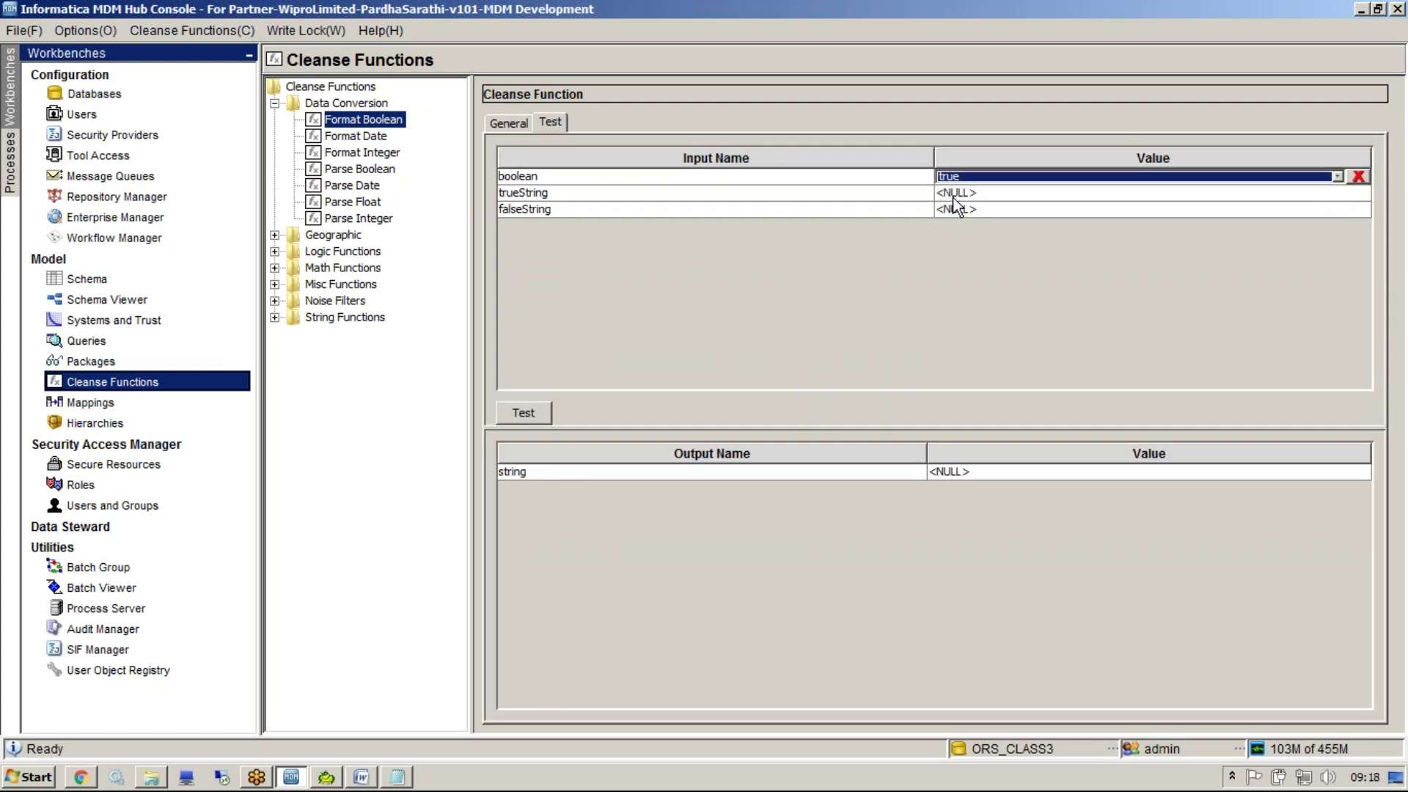
pyautogui.click(943, 193)
pyautogui.write('VALID')
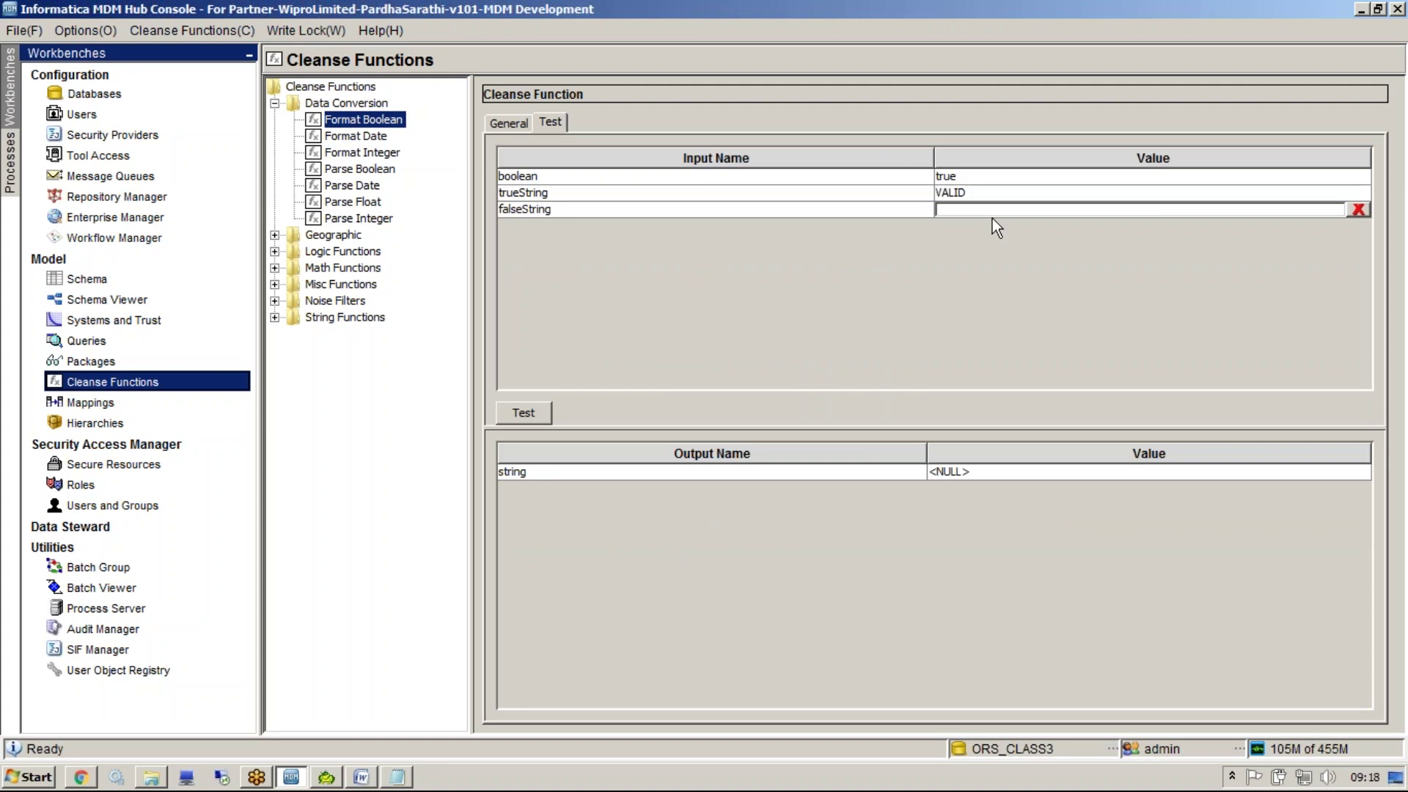
pyautogui.write('INVALID')
pyautogui.click(573, 182)
pyautogui.click(517, 412)
pyautogui.click(960, 471)
# Switch boolean to false and rerun the test, getting INVALID
pyautogui.click(976, 176)
pyautogui.click(962, 207)
pyautogui.click(543, 414)
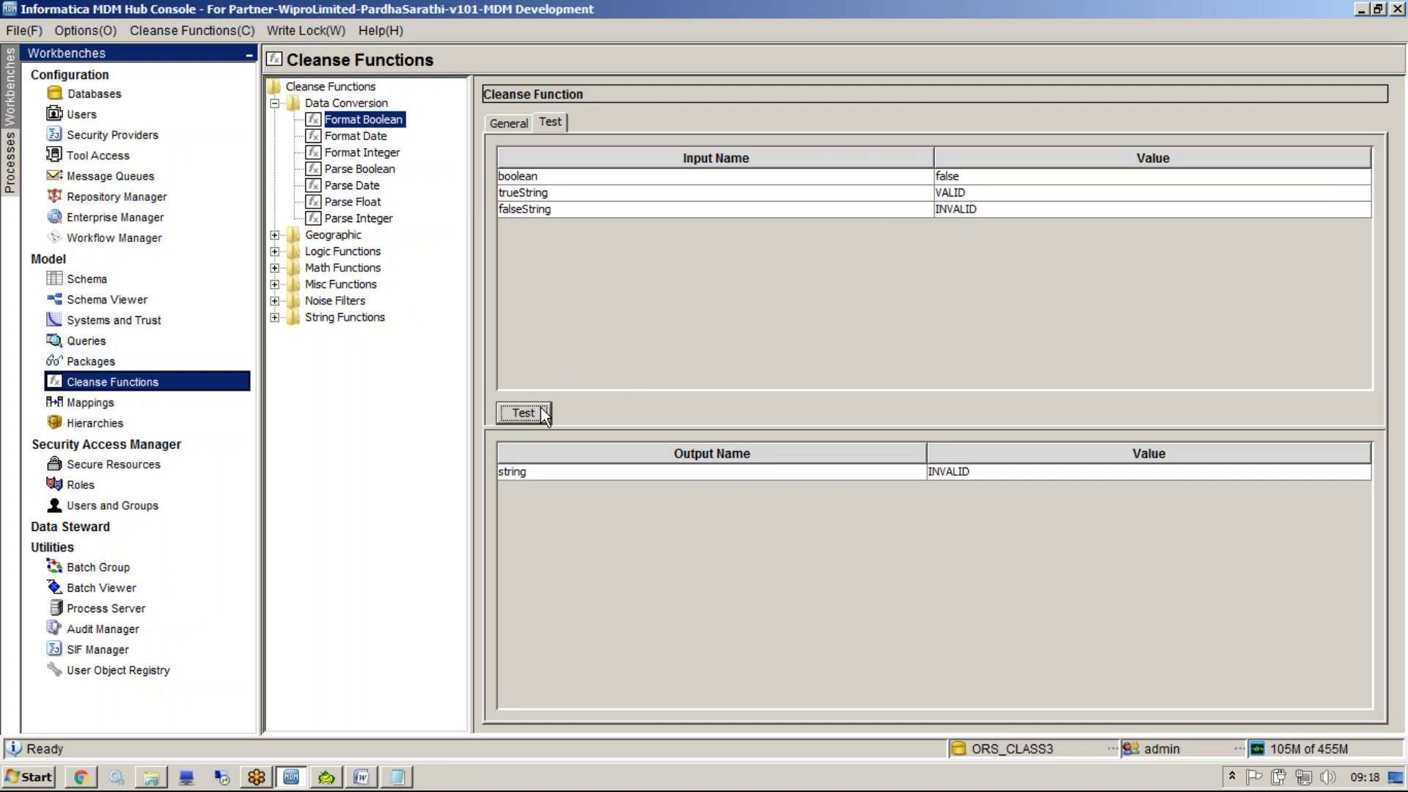
pyautogui.click(981, 471)
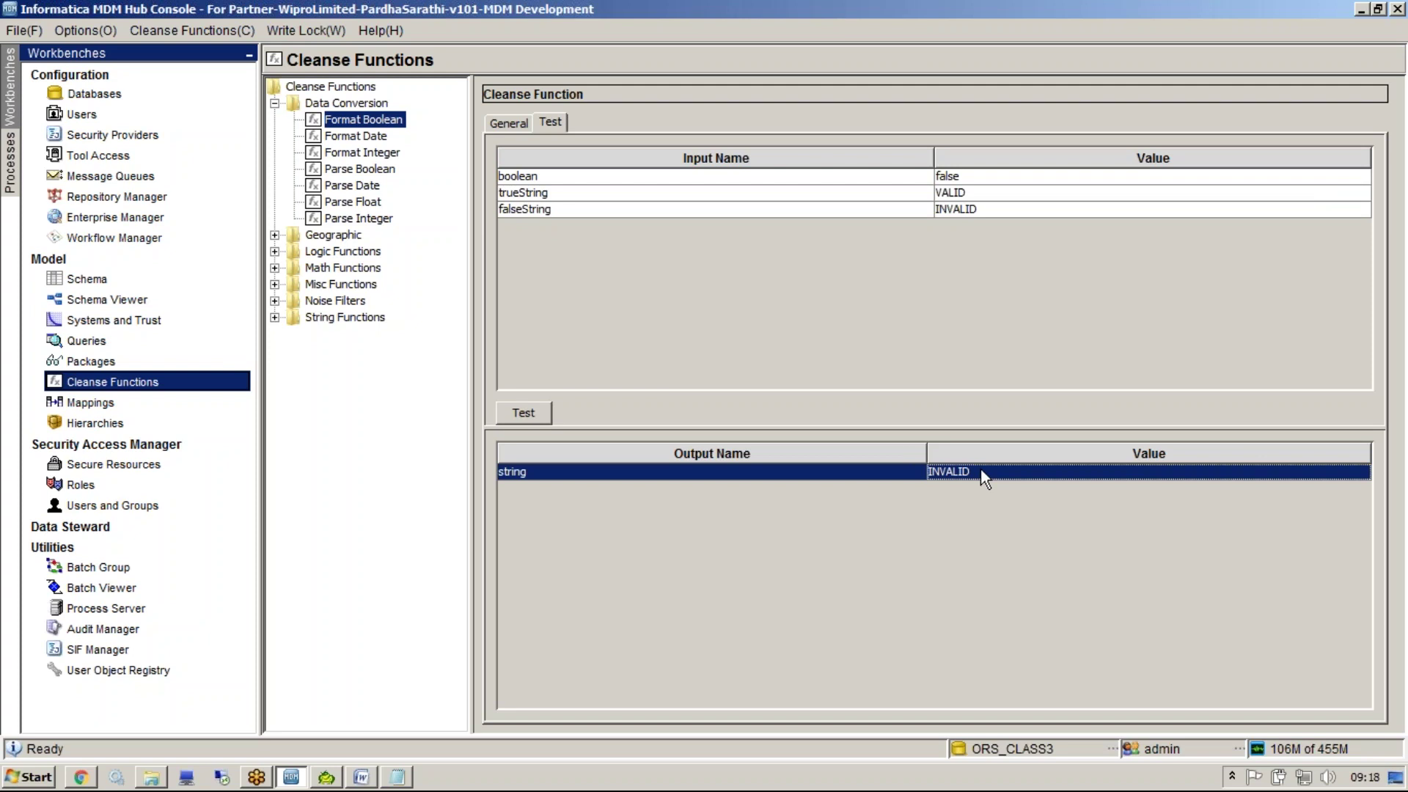
# Read the Parse Date and Format Date descriptions, then collapse the tree to the Cleanse Functions root
pyautogui.click(348, 185)
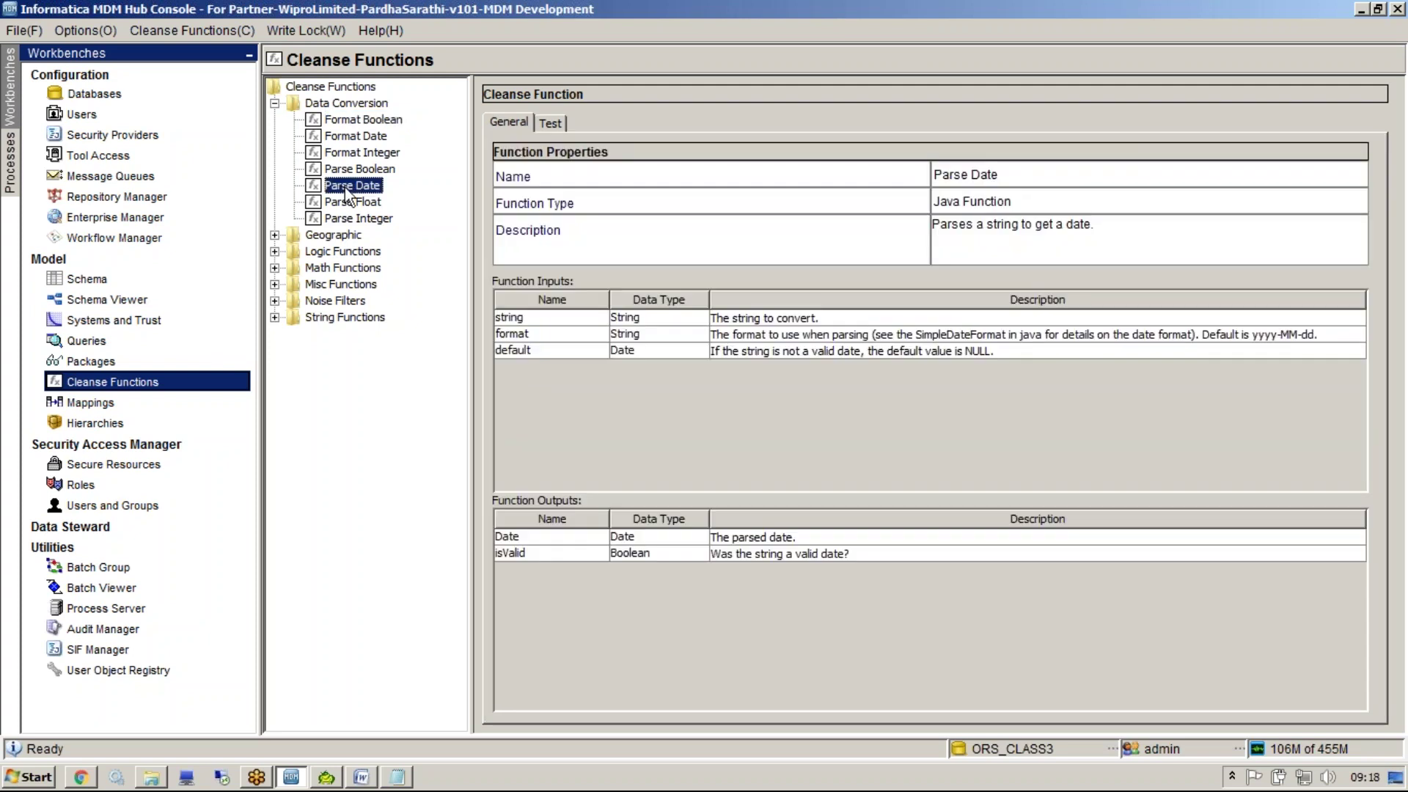
pyautogui.moveTo(1067, 231); pyautogui.dragTo(772, 222)
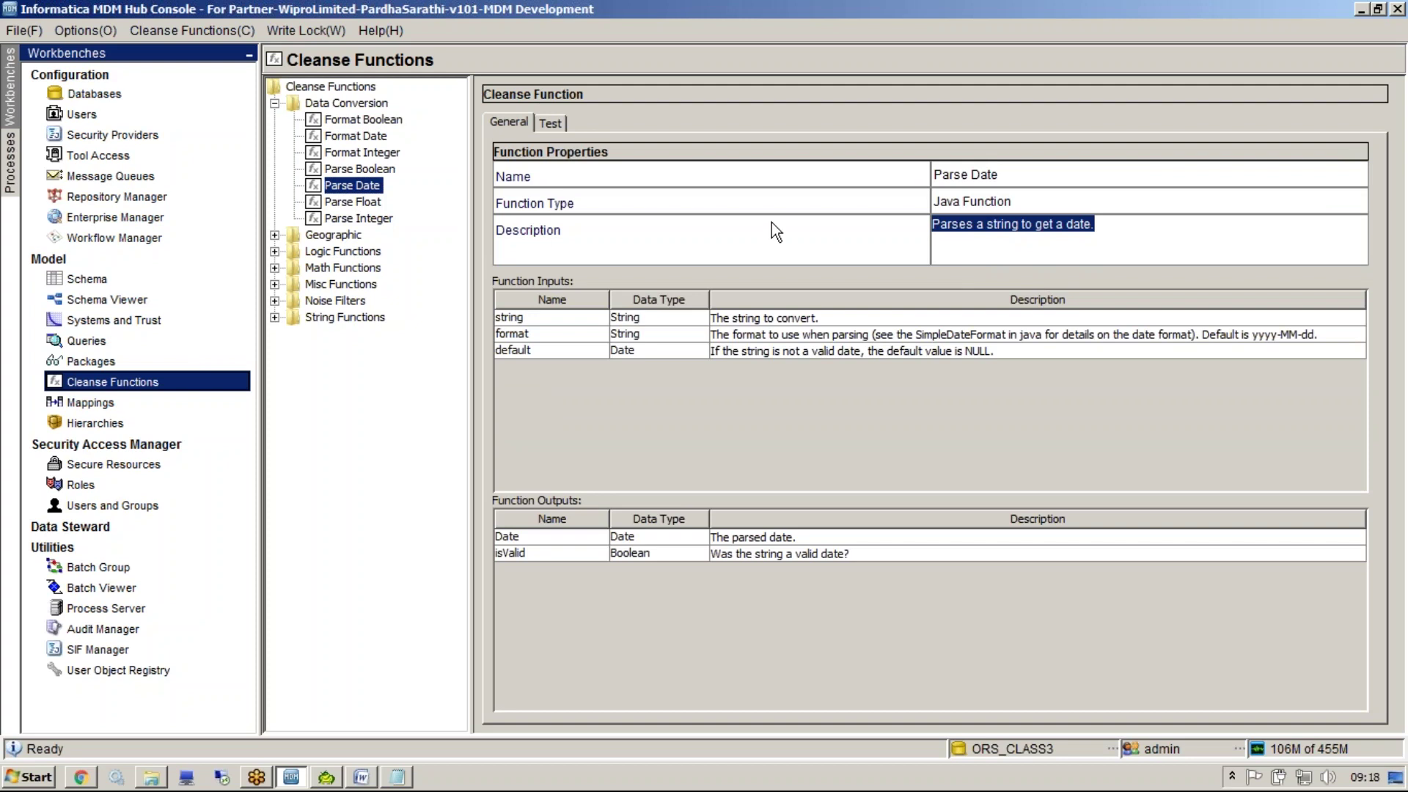
pyautogui.click(352, 136)
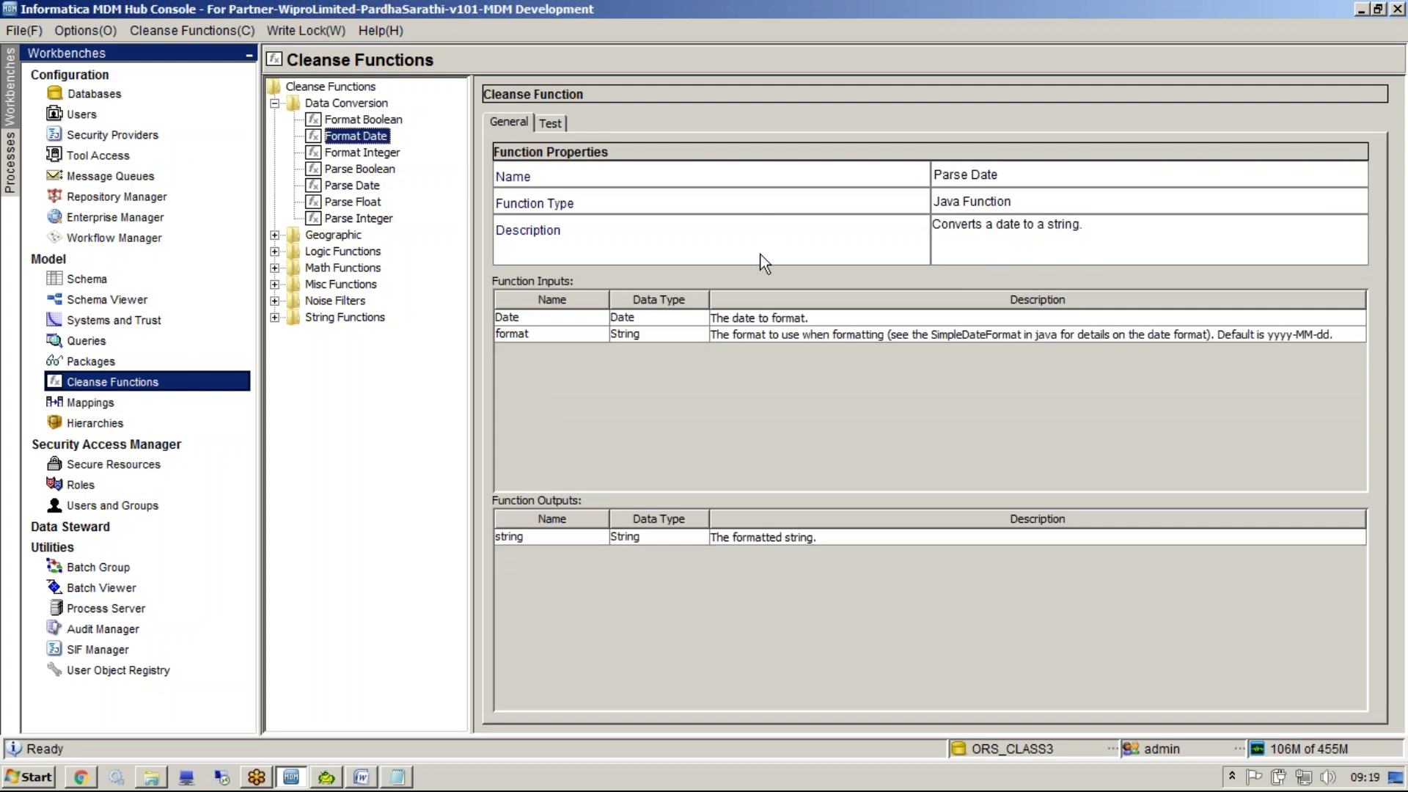
pyautogui.moveTo(1165, 248); pyautogui.dragTo(799, 194)
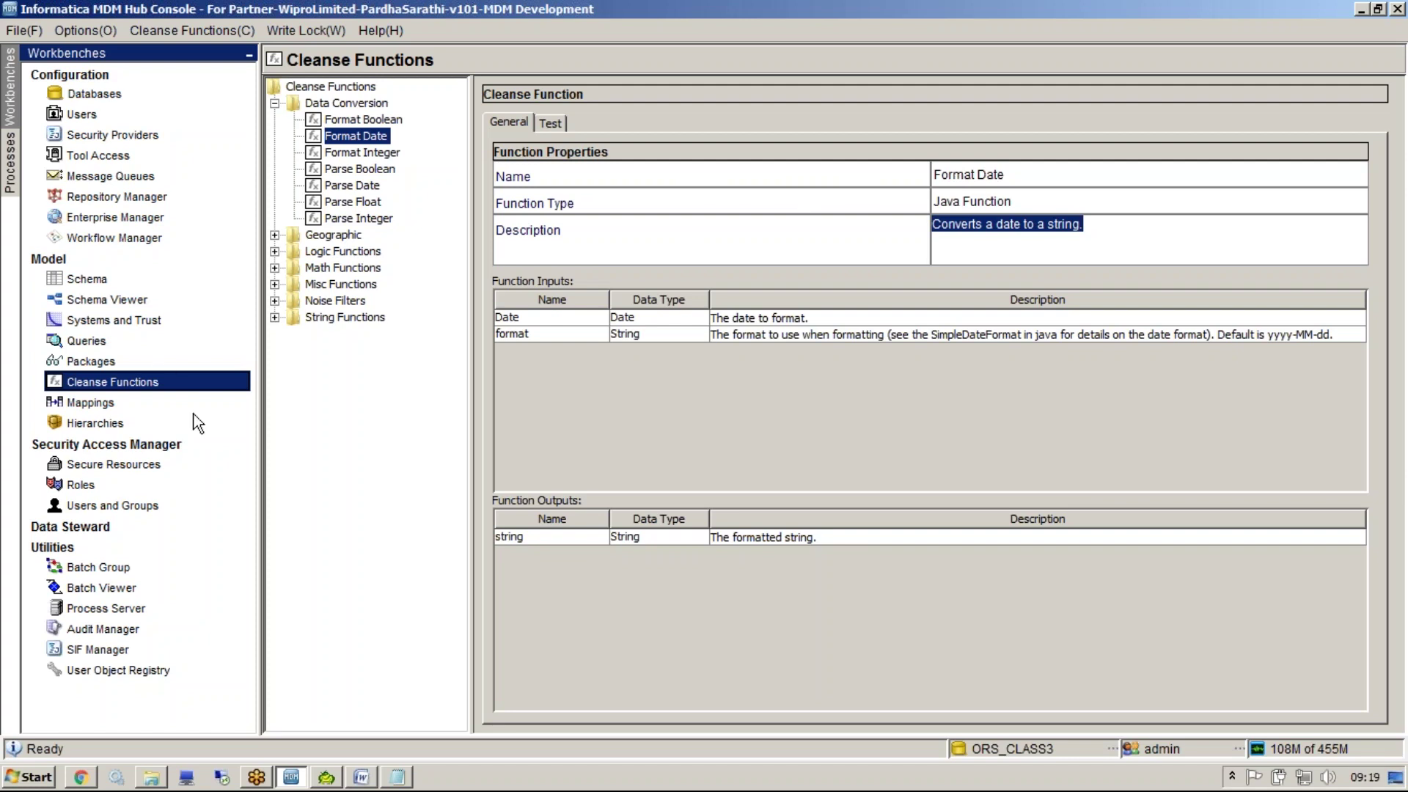
pyautogui.click(350, 119)
pyautogui.click(350, 135)
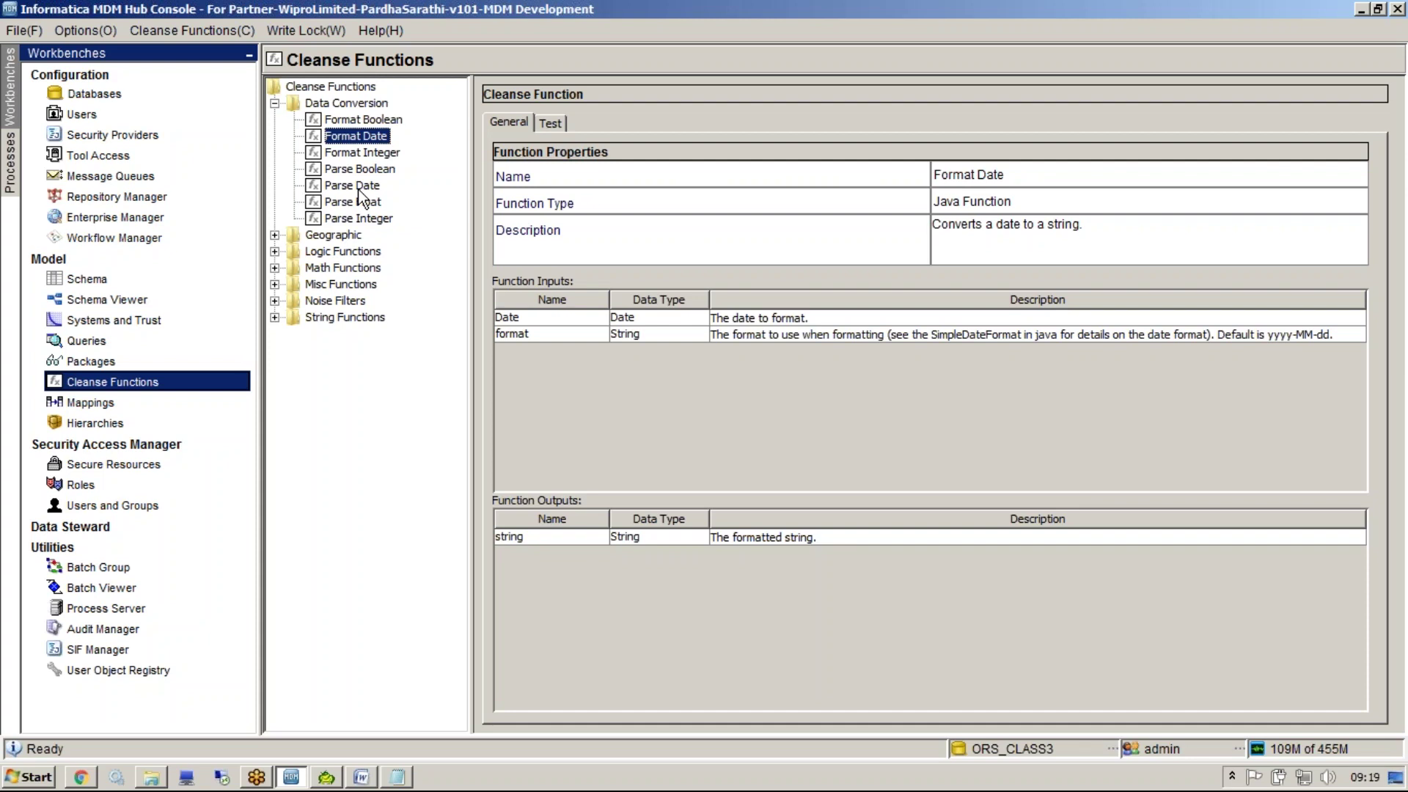
pyautogui.doubleClick(332, 88)
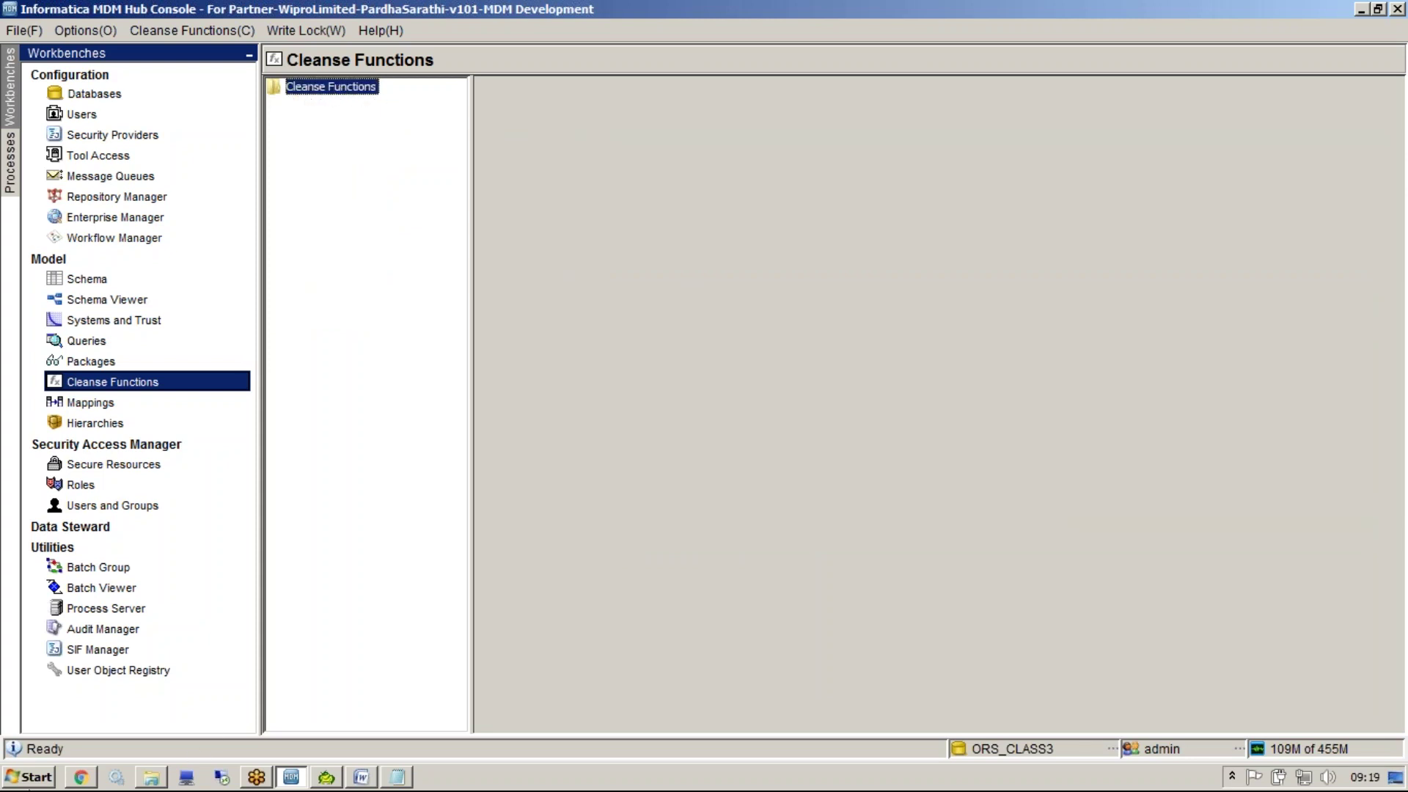
# Launch PowerCenter Designer from the Start menu, dismiss the tip, and go to the Help menu
pyautogui.click(30, 777)
pyautogui.click(99, 633)
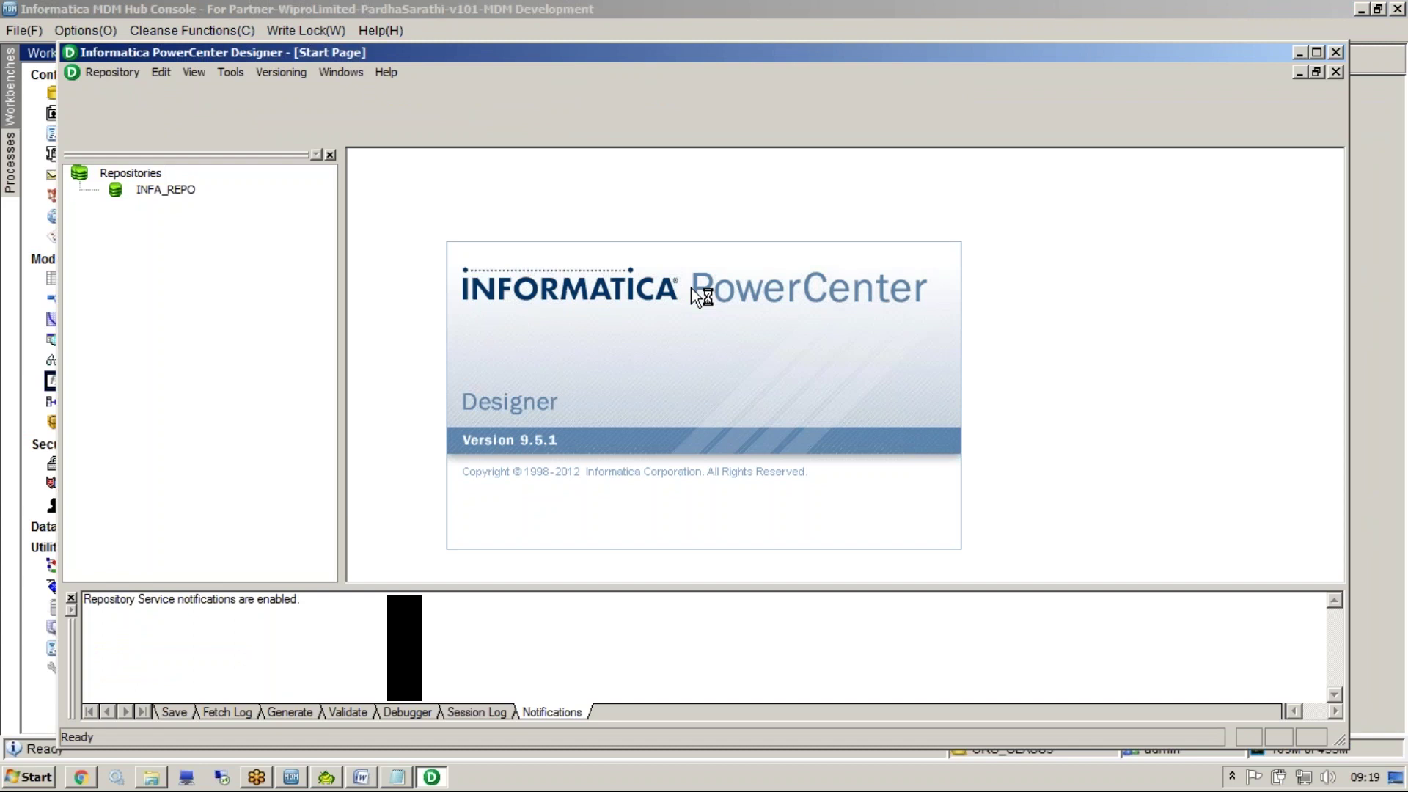
pyautogui.click(842, 318)
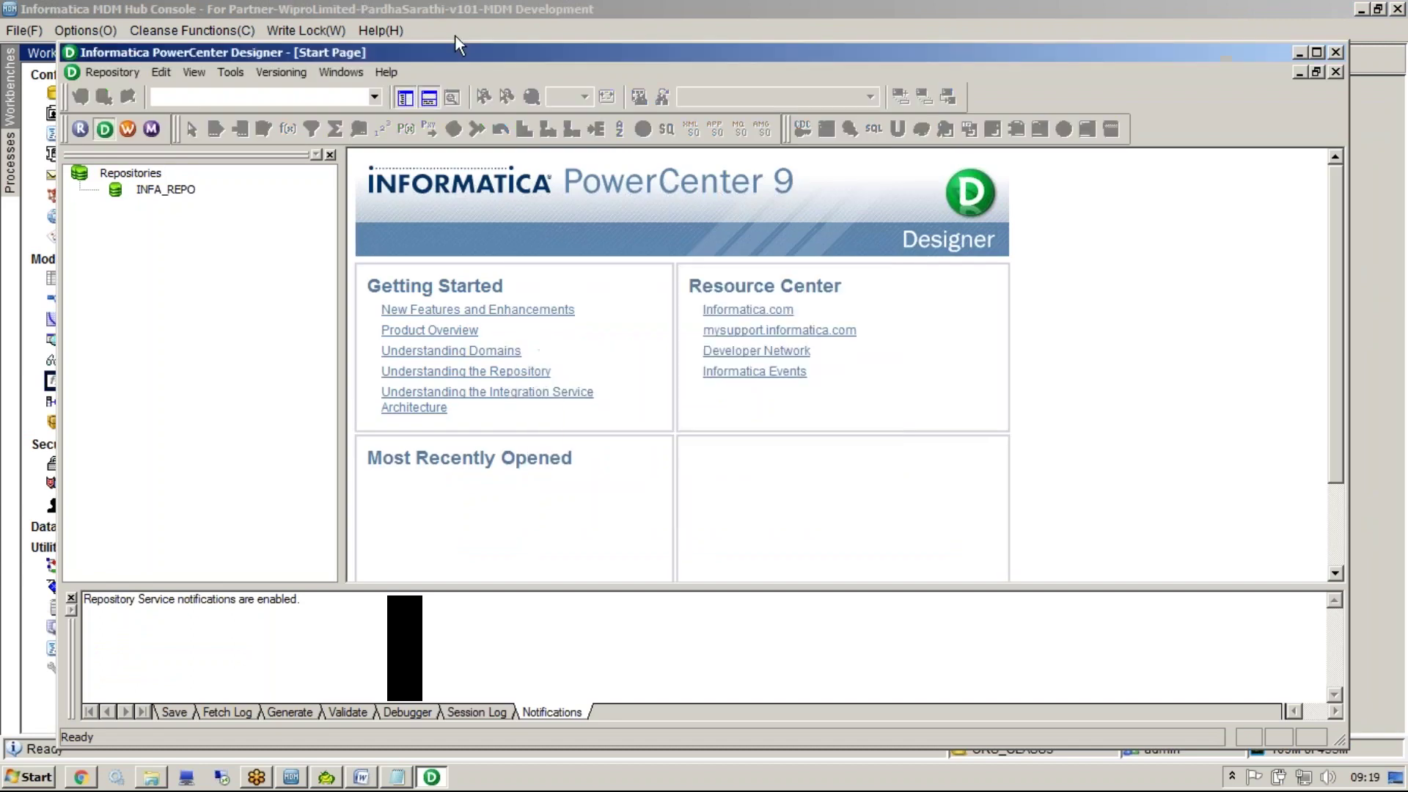
pyautogui.click(386, 72)
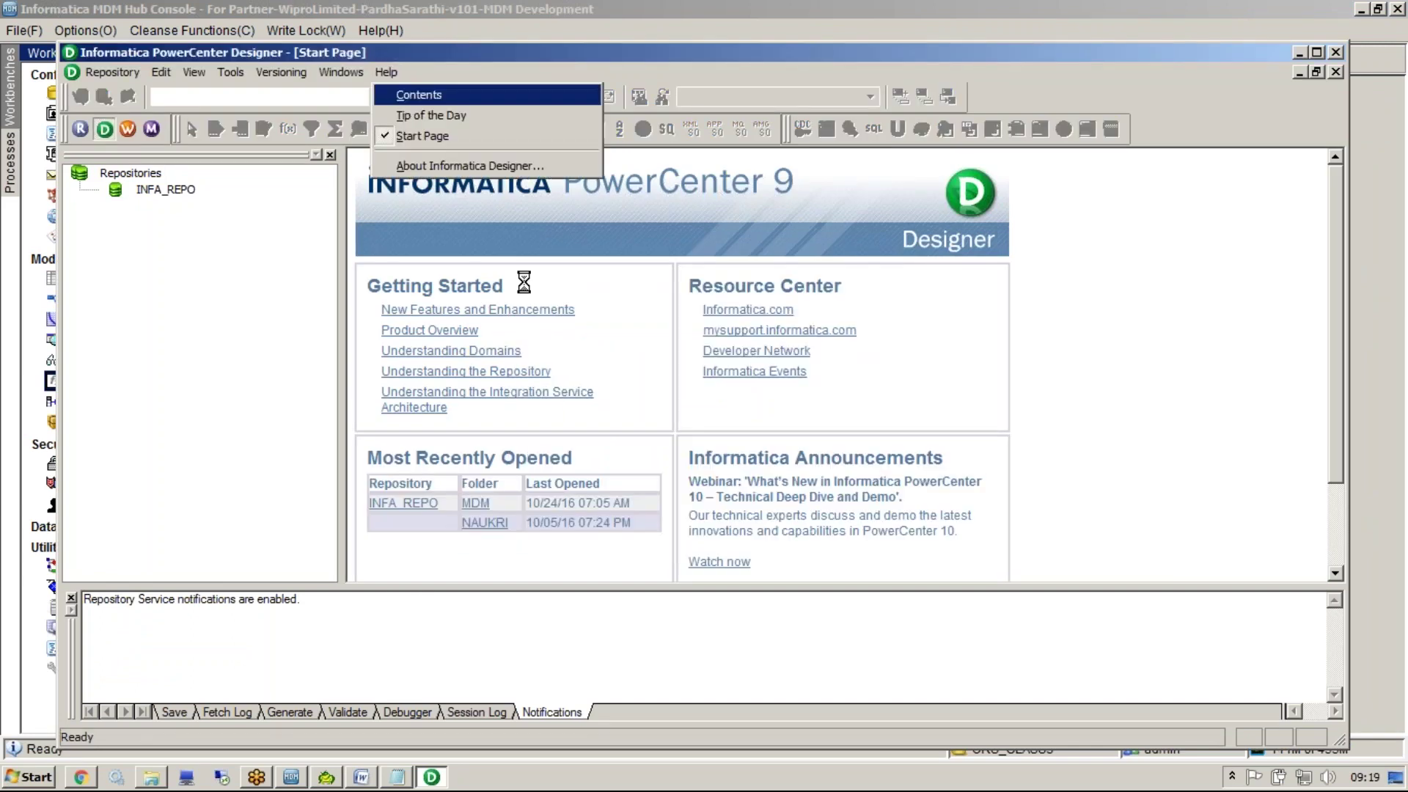
# Maximize Help and open CONVERT_BASE under Transformation Language Reference > Functions
pyautogui.doubleClick(449, 261)
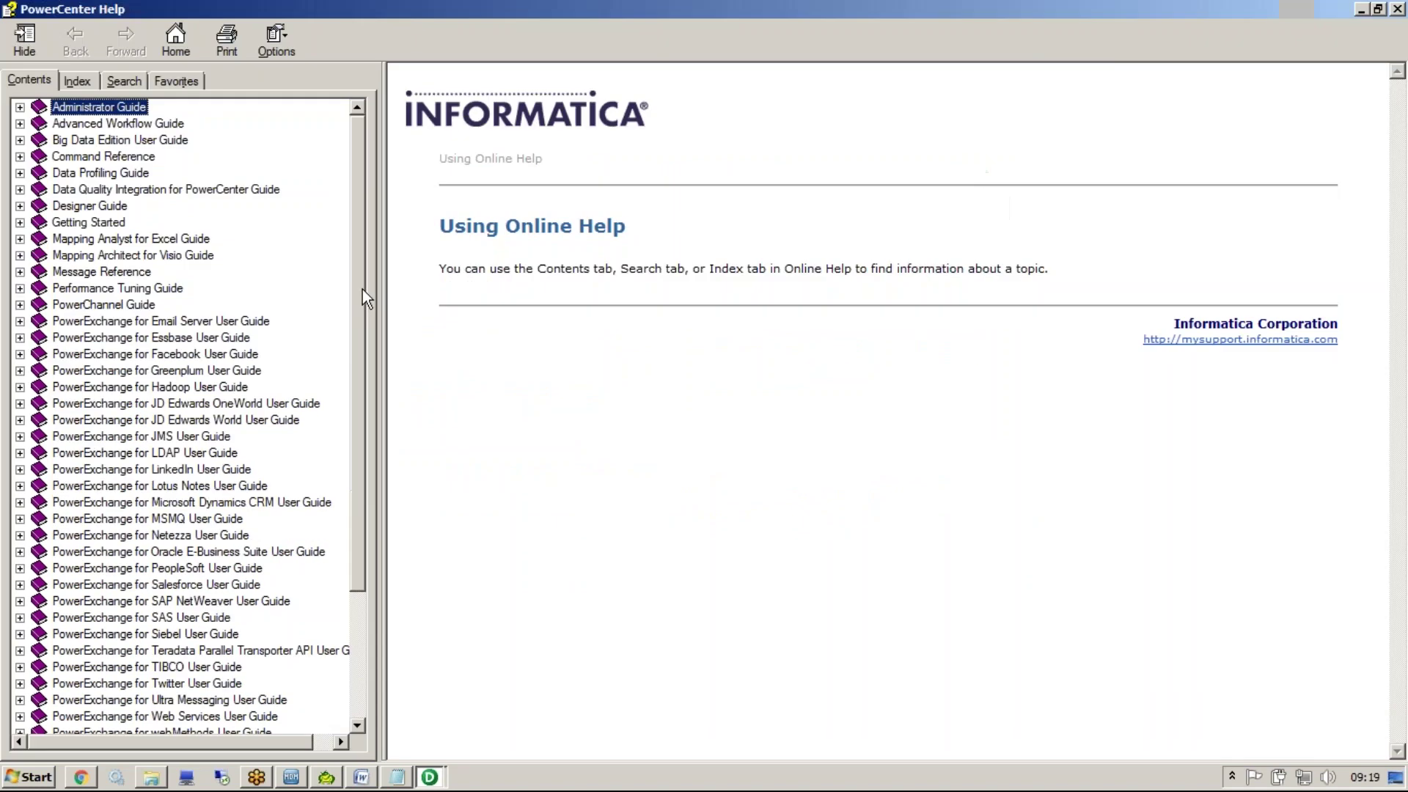
pyautogui.moveTo(360, 290); pyautogui.dragTo(363, 446)
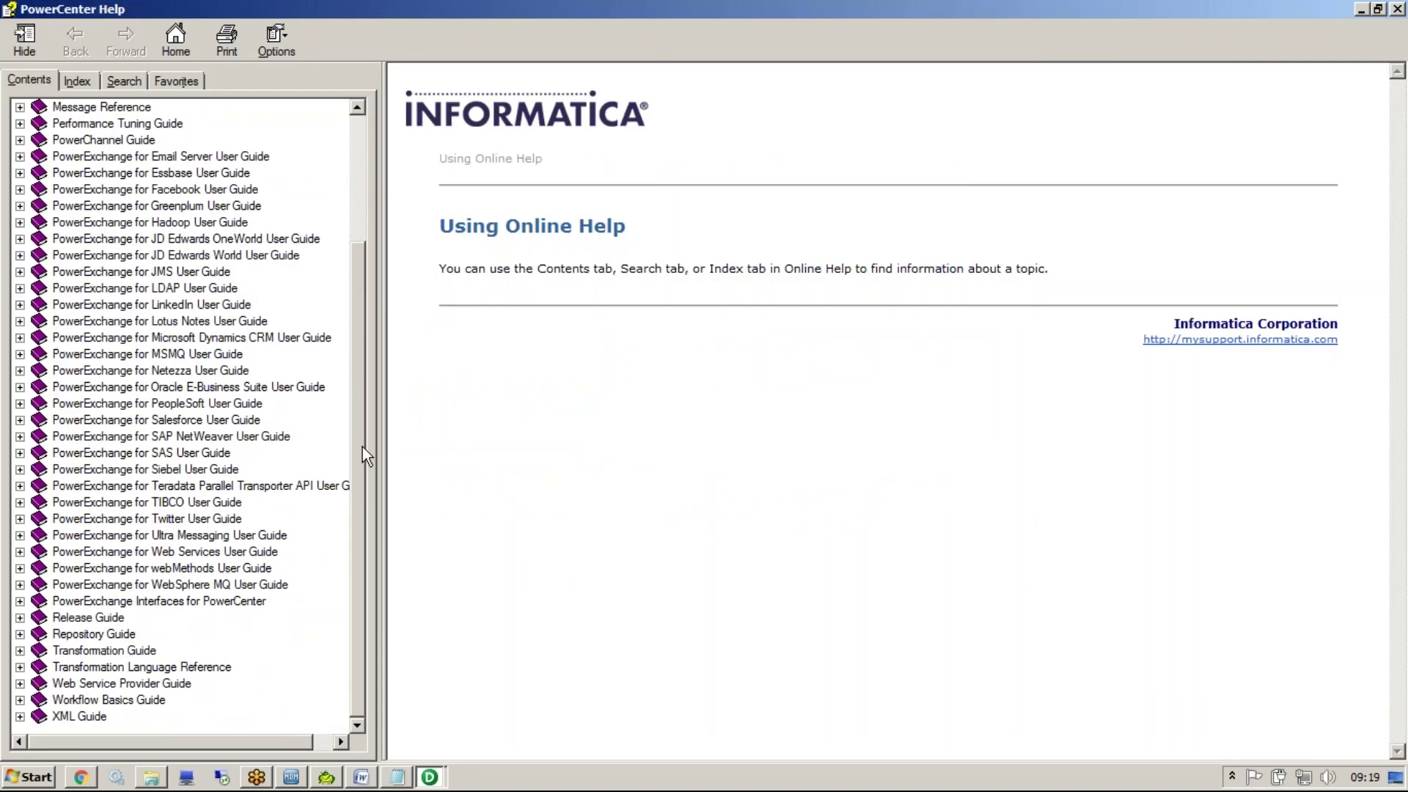
pyautogui.doubleClick(179, 667)
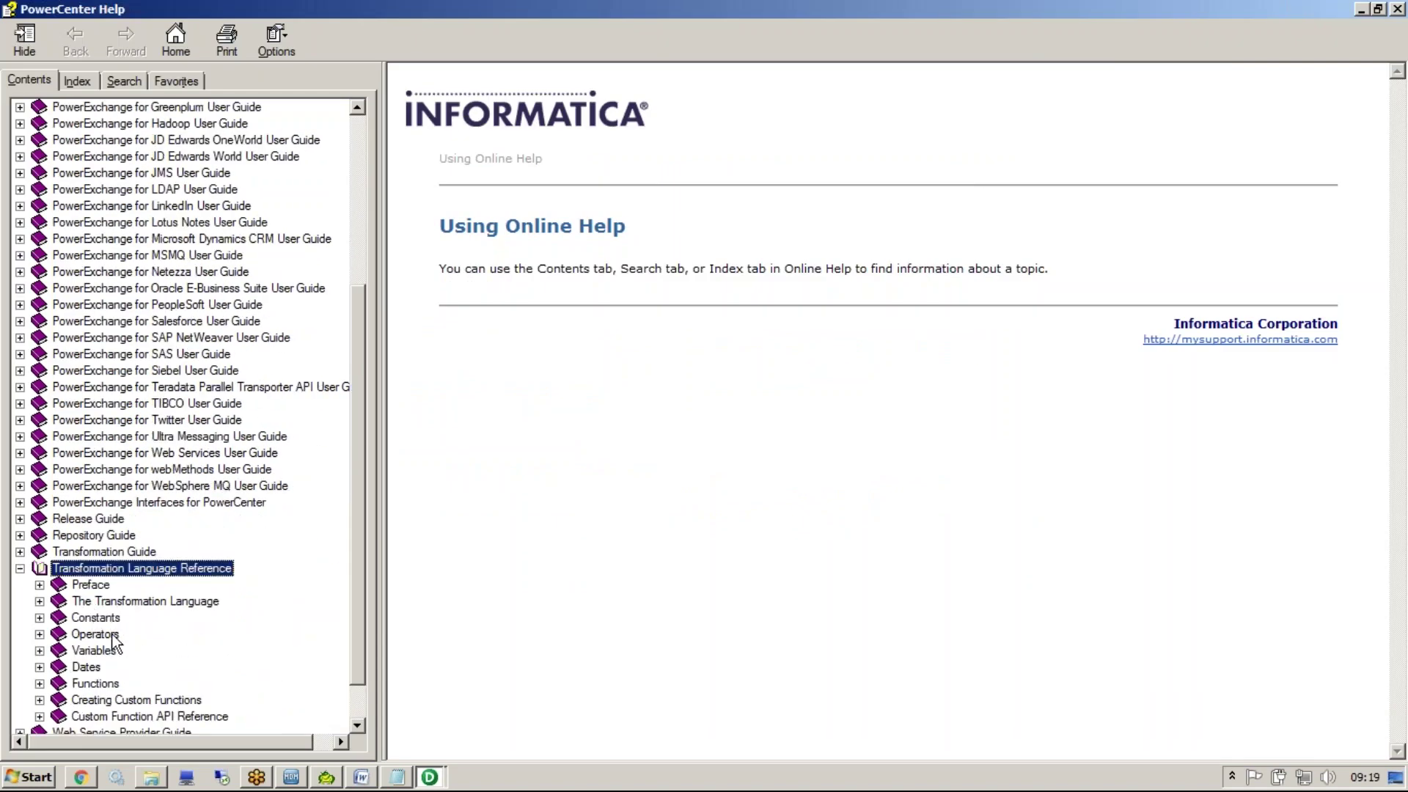
pyautogui.click(123, 603)
pyautogui.click(124, 603)
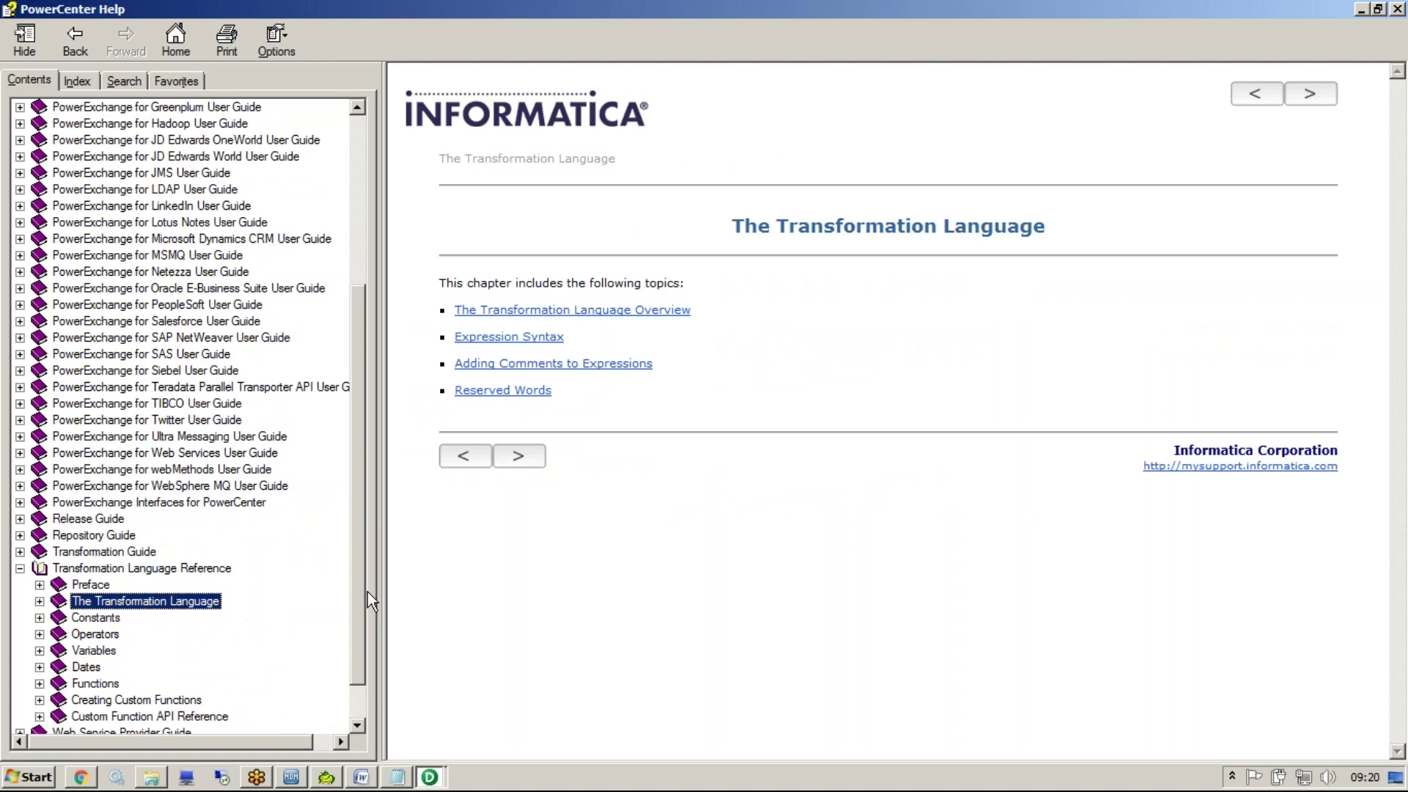
pyautogui.scroll(-1, 362, 588)
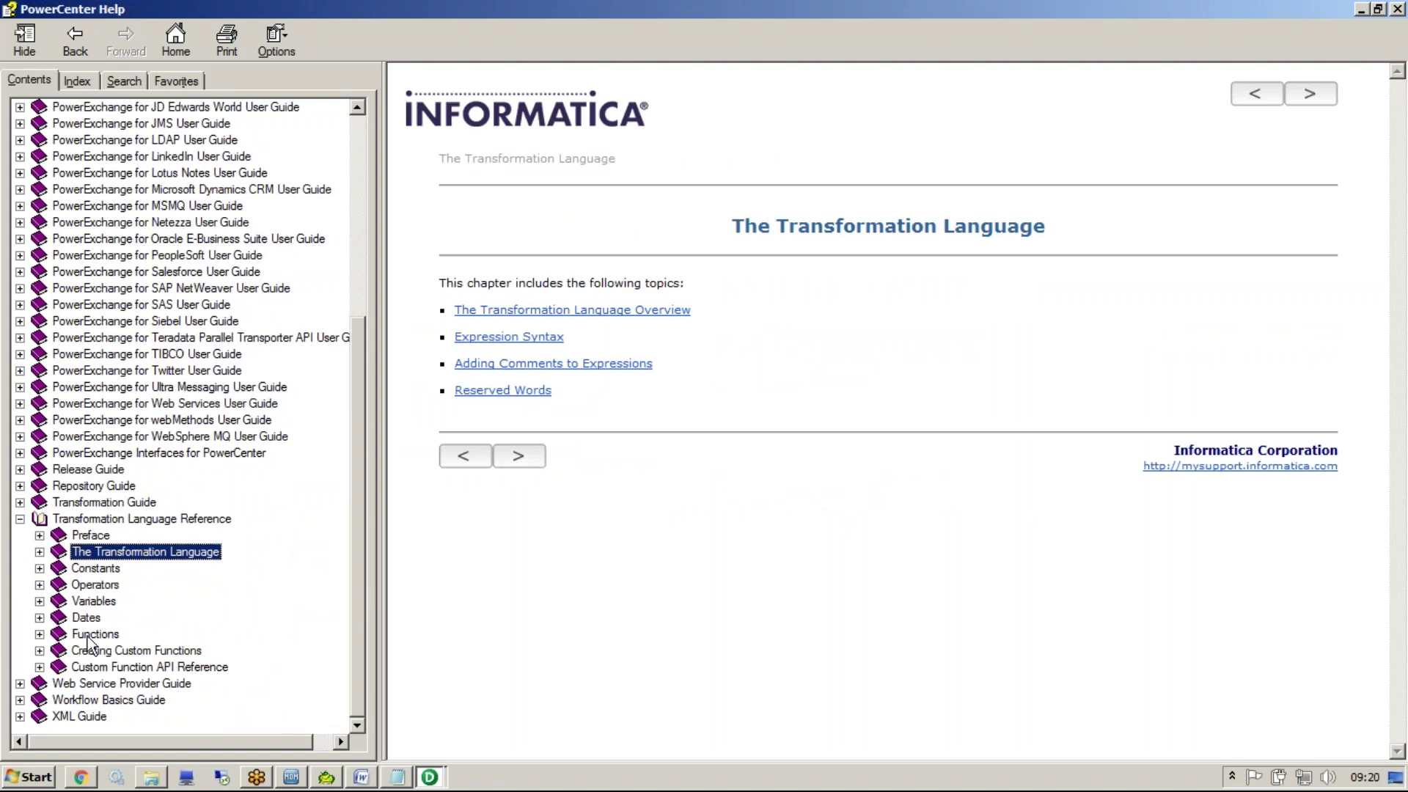
pyautogui.click(88, 634)
pyautogui.click(113, 352)
# Step down the function list to MIN (Numbers), then return to the MDM Hub Console
pyautogui.press('Down')
pyautogui.press('Down')
pyautogui.press('Down')
pyautogui.press('Down')
pyautogui.press('Down')
pyautogui.press('Down')
pyautogui.press('Down')
pyautogui.press('Down')
pyautogui.press('Down')
pyautogui.press('Down')
pyautogui.press('Down')
pyautogui.press('Down')
pyautogui.press('Down')
pyautogui.press('Down')
pyautogui.press('Down')
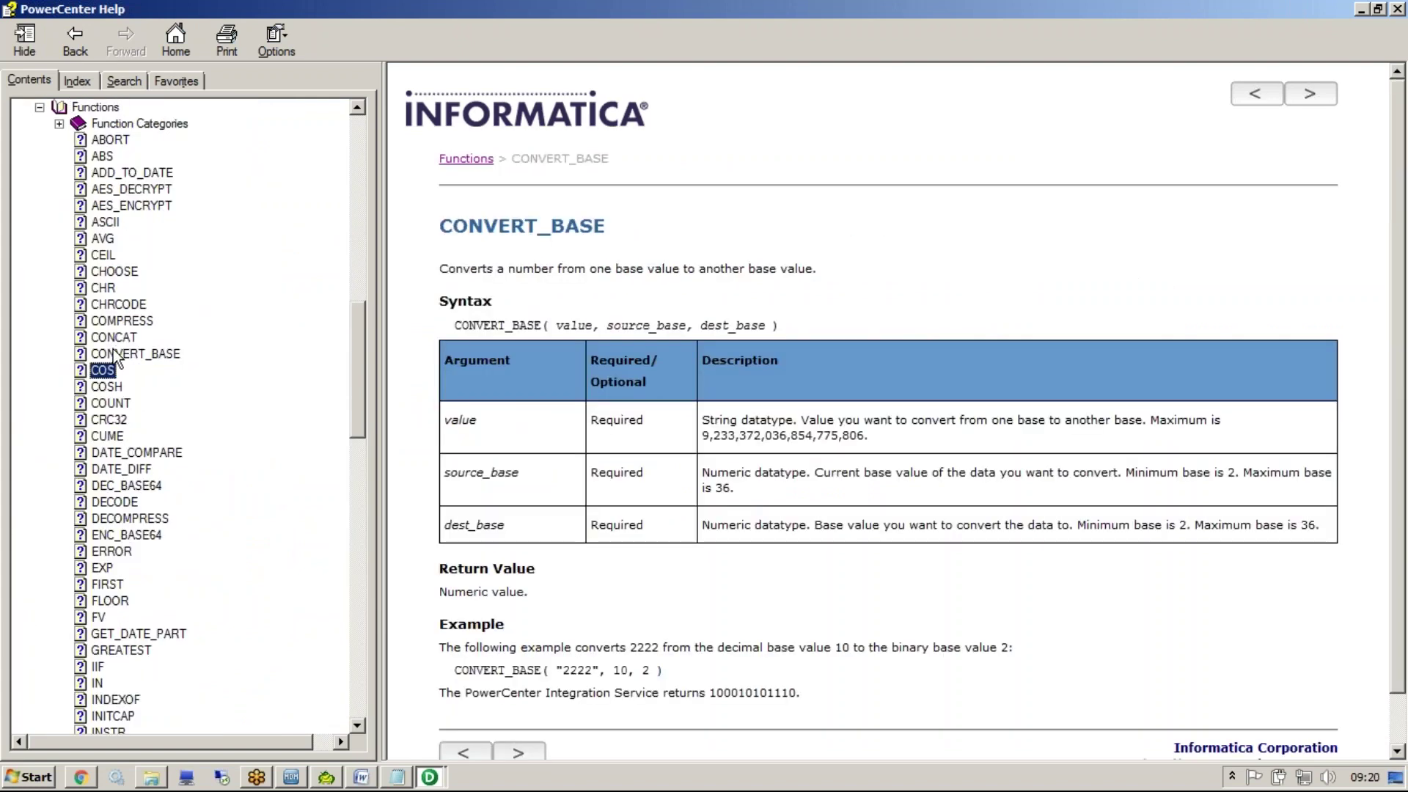
pyautogui.press('Down')
pyautogui.press('Down')
pyautogui.press('Down')
pyautogui.press('Down')
pyautogui.press('Down')
pyautogui.press('Down')
pyautogui.press('Down')
pyautogui.press('Down')
pyautogui.press('Down')
pyautogui.press('Down')
pyautogui.press('Down')
pyautogui.press('Down')
pyautogui.press('Down')
pyautogui.press('Down')
pyautogui.press('Down')
pyautogui.press('Down')
pyautogui.press('Down')
pyautogui.press('Down')
pyautogui.press('Down')
pyautogui.press('Down')
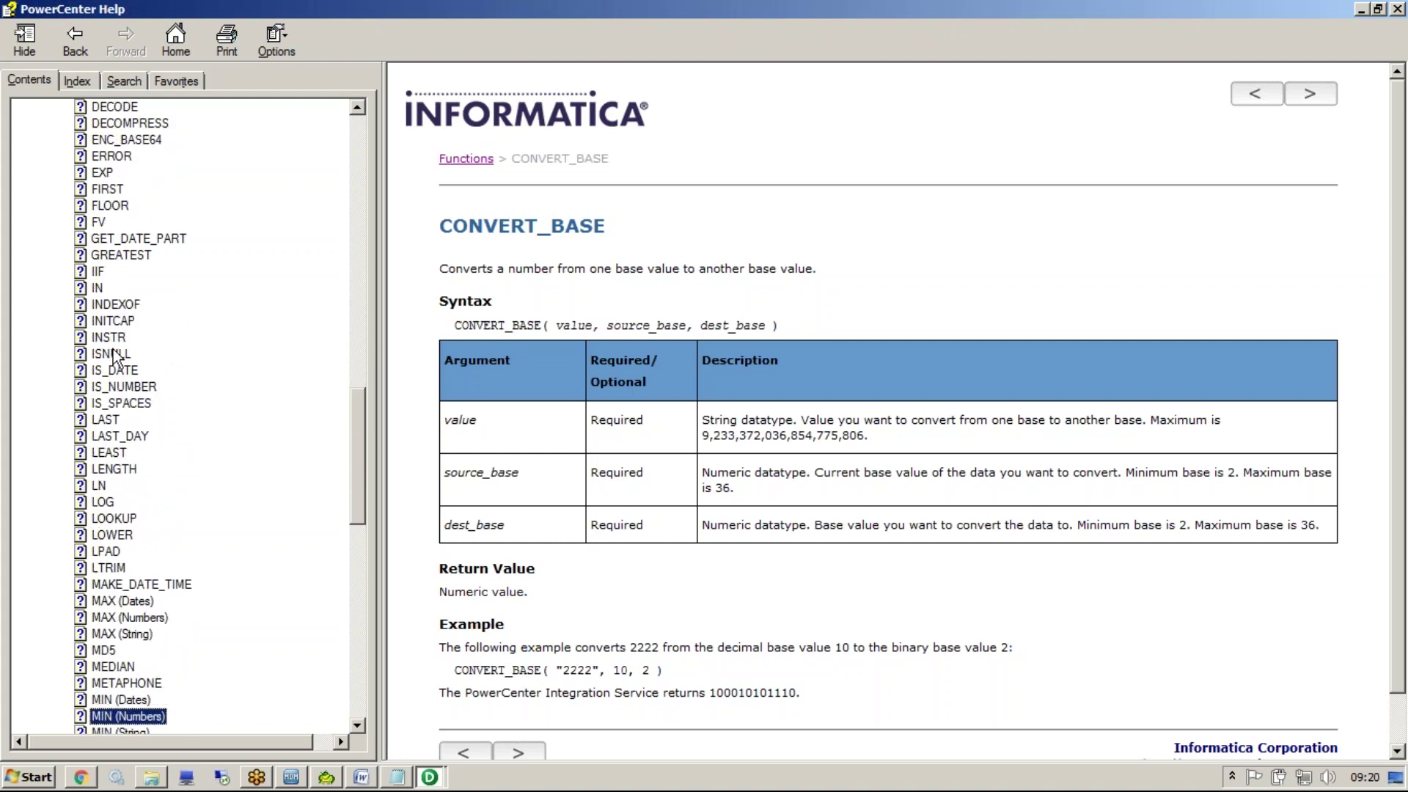
pyautogui.click(291, 777)
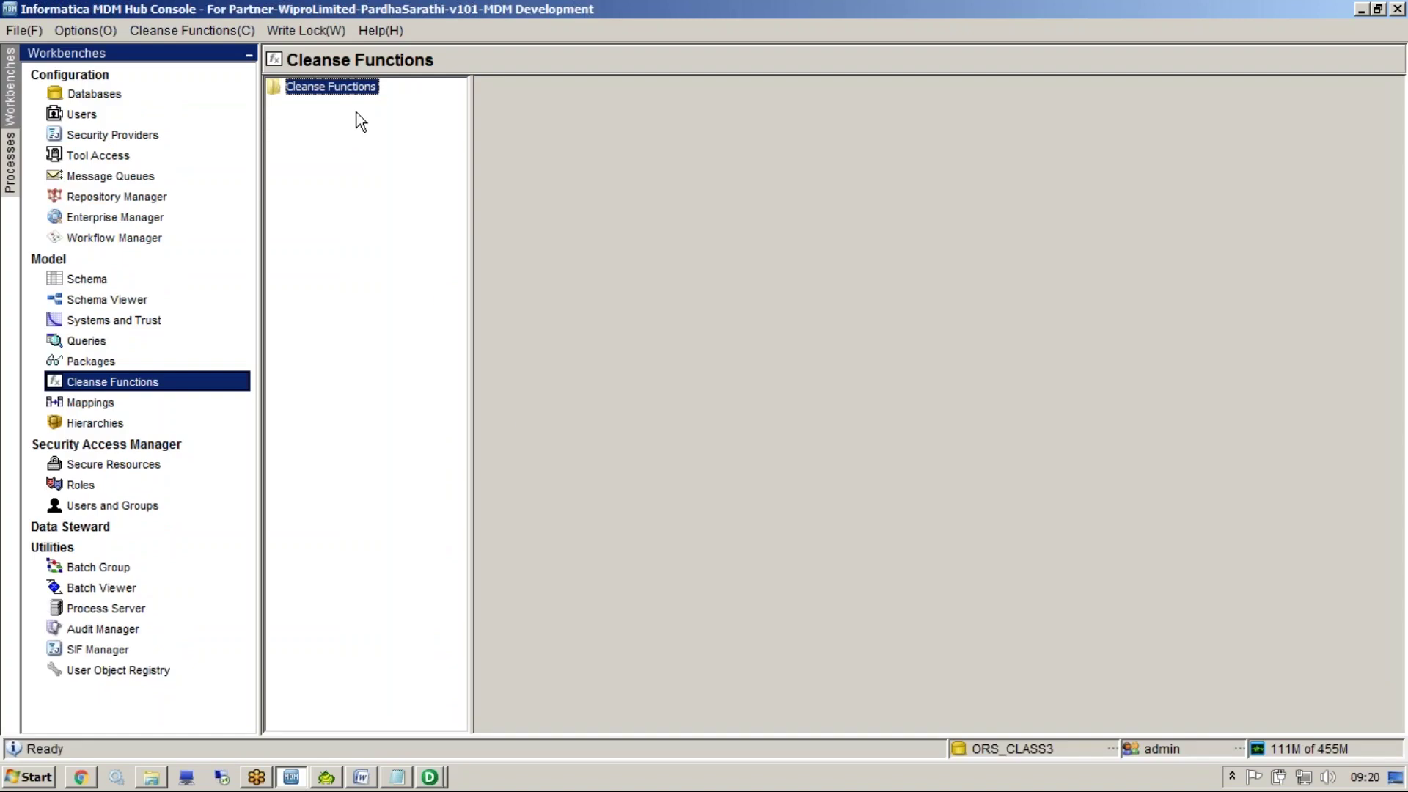
pyautogui.doubleClick(345, 101)
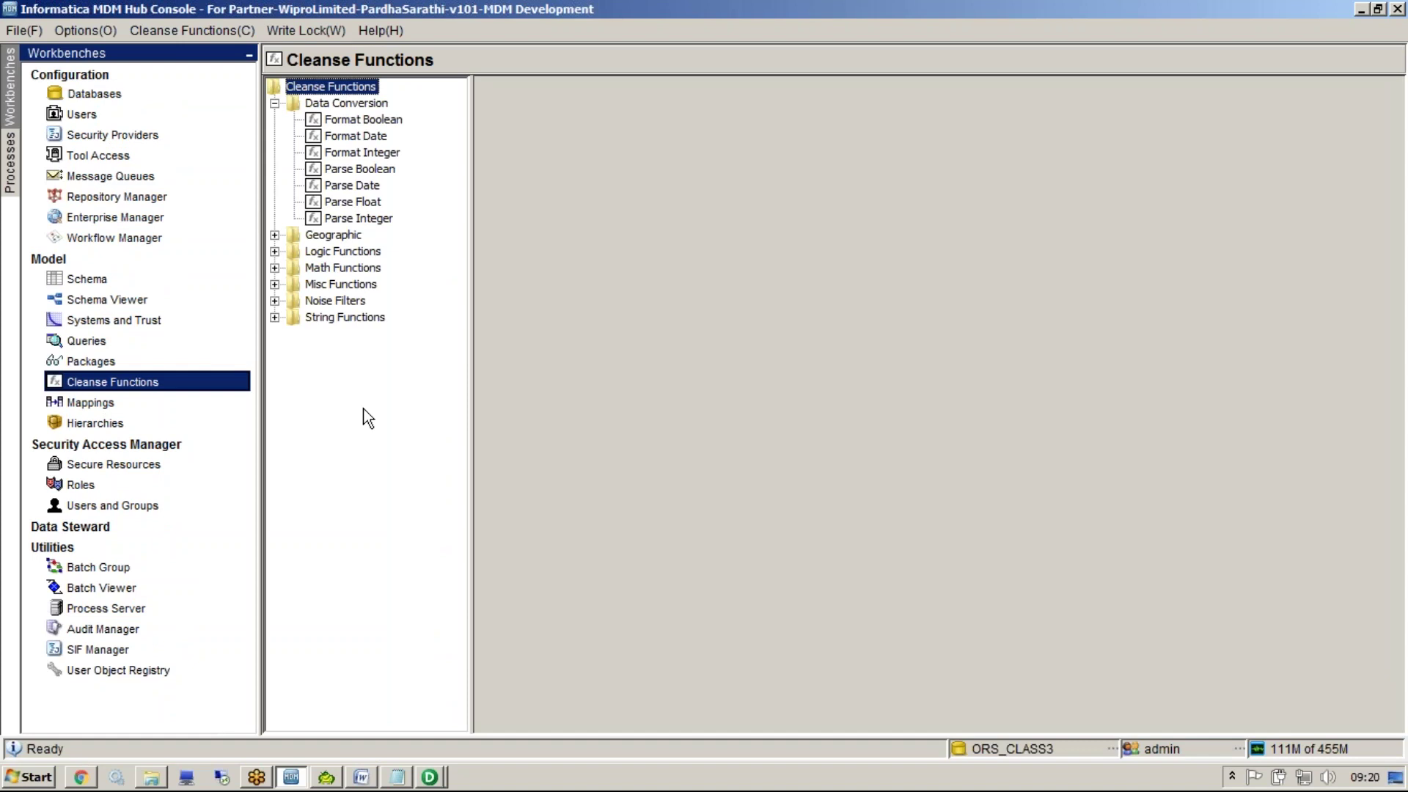
pyautogui.click(364, 107)
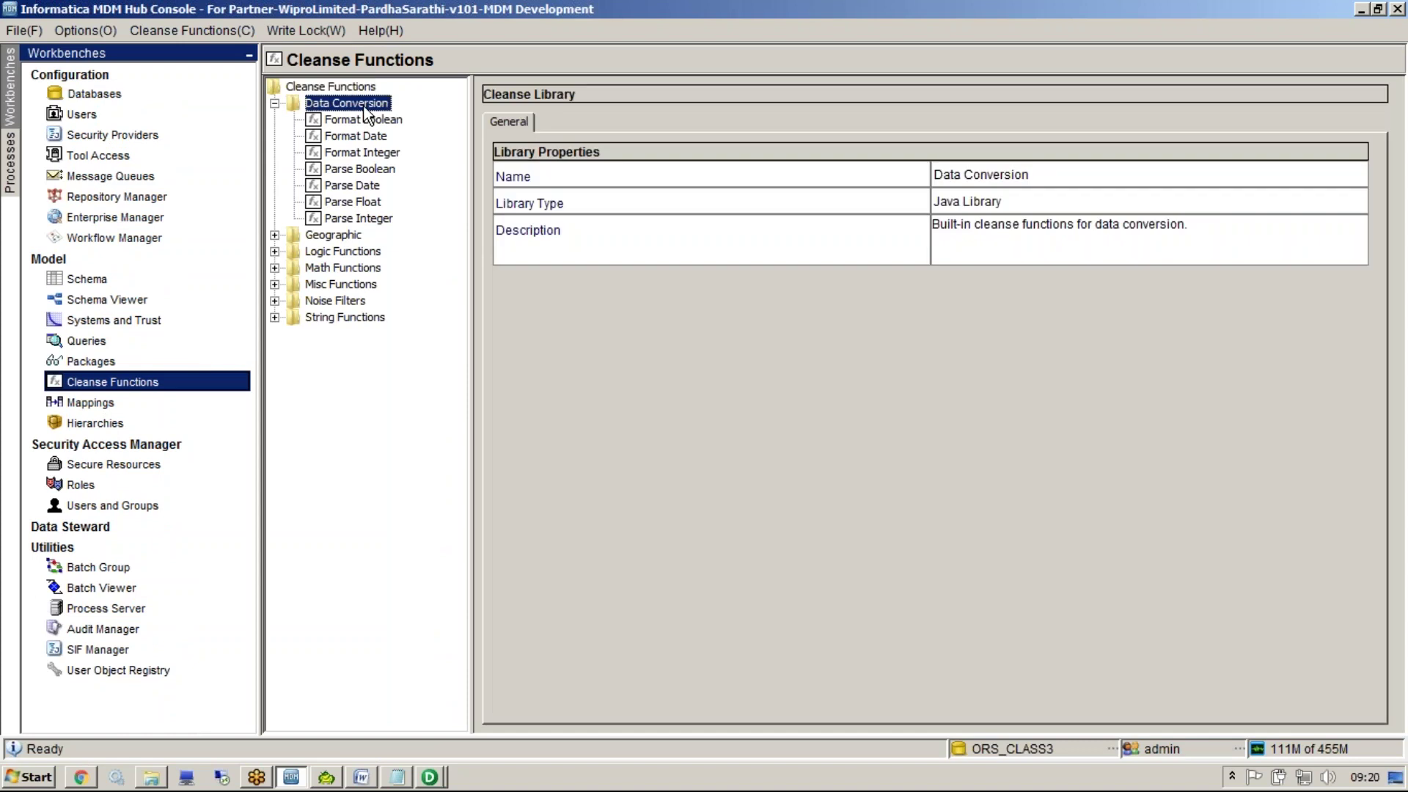
pyautogui.click(334, 236)
pyautogui.rightClick(335, 239)
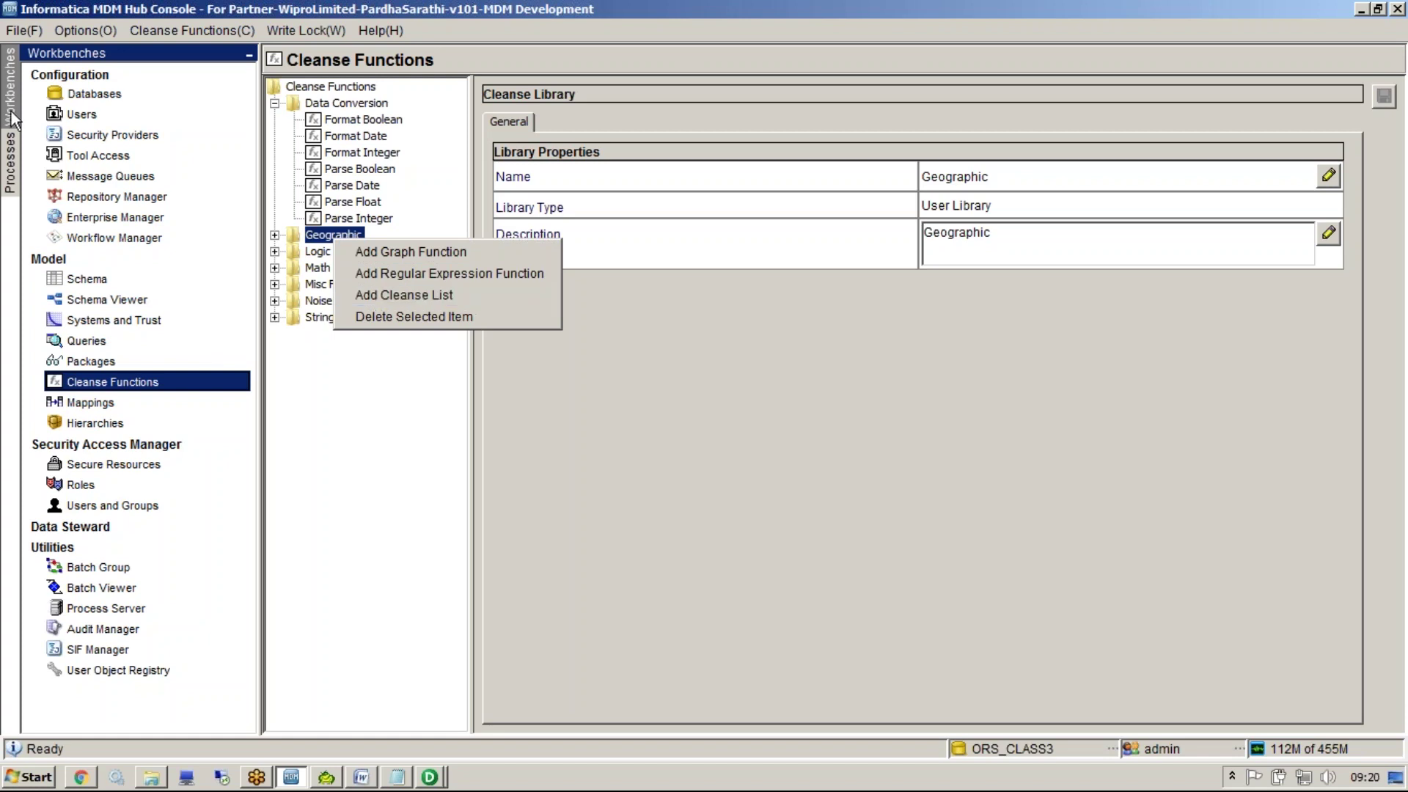
pyautogui.click(359, 86)
pyautogui.rightClick(359, 86)
pyautogui.click(358, 86)
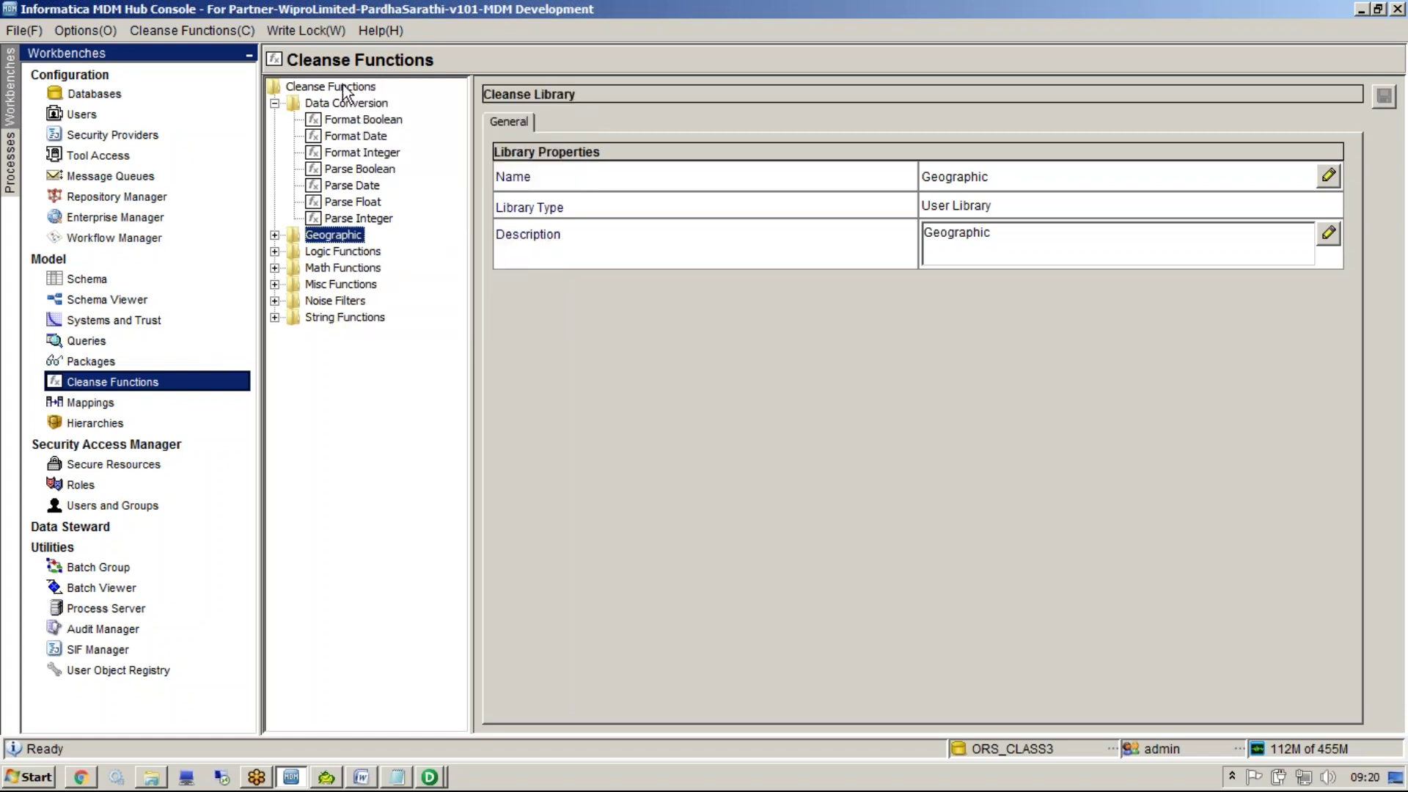
pyautogui.doubleClick(341, 83)
pyautogui.rightClick(345, 85)
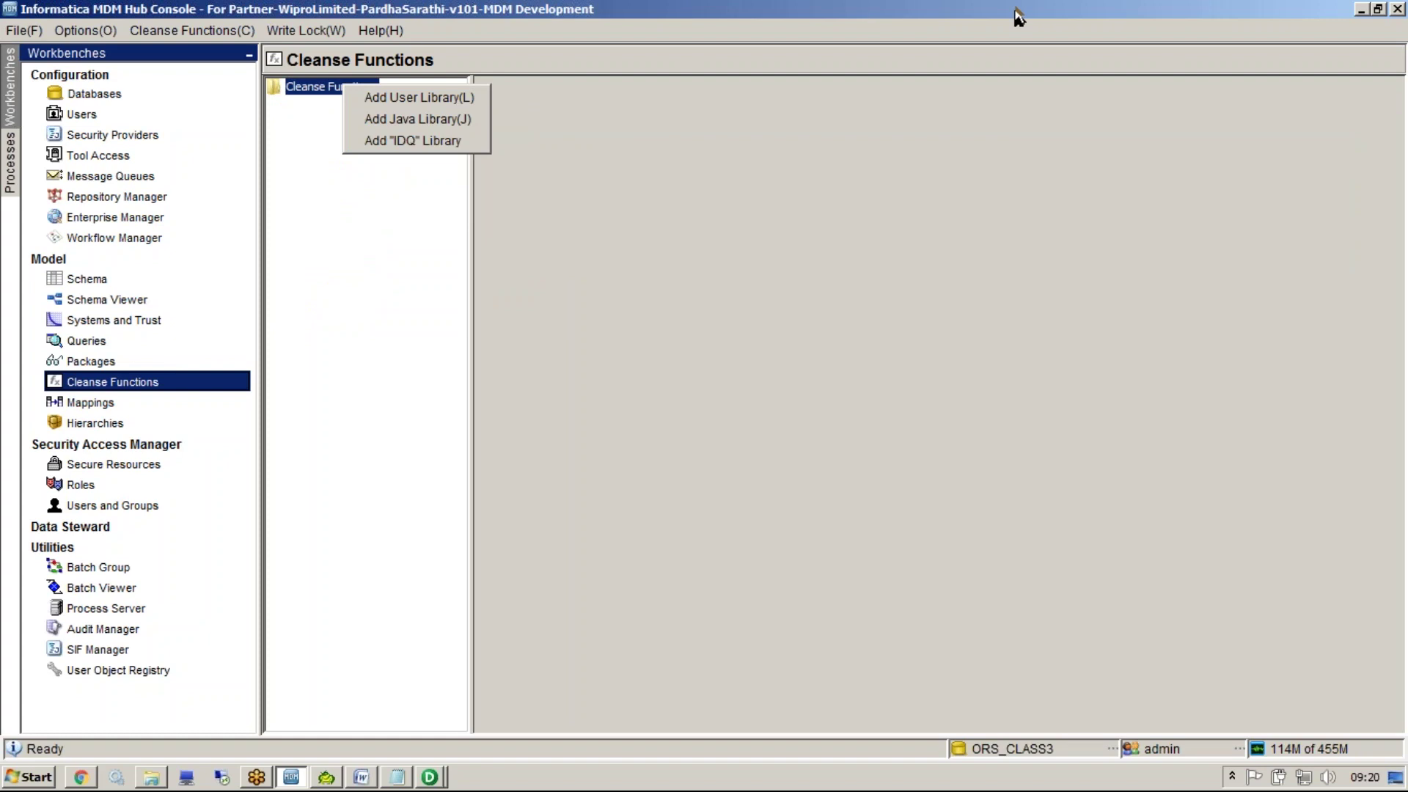
pyautogui.click(1165, 195)
pyautogui.click(1130, 16)
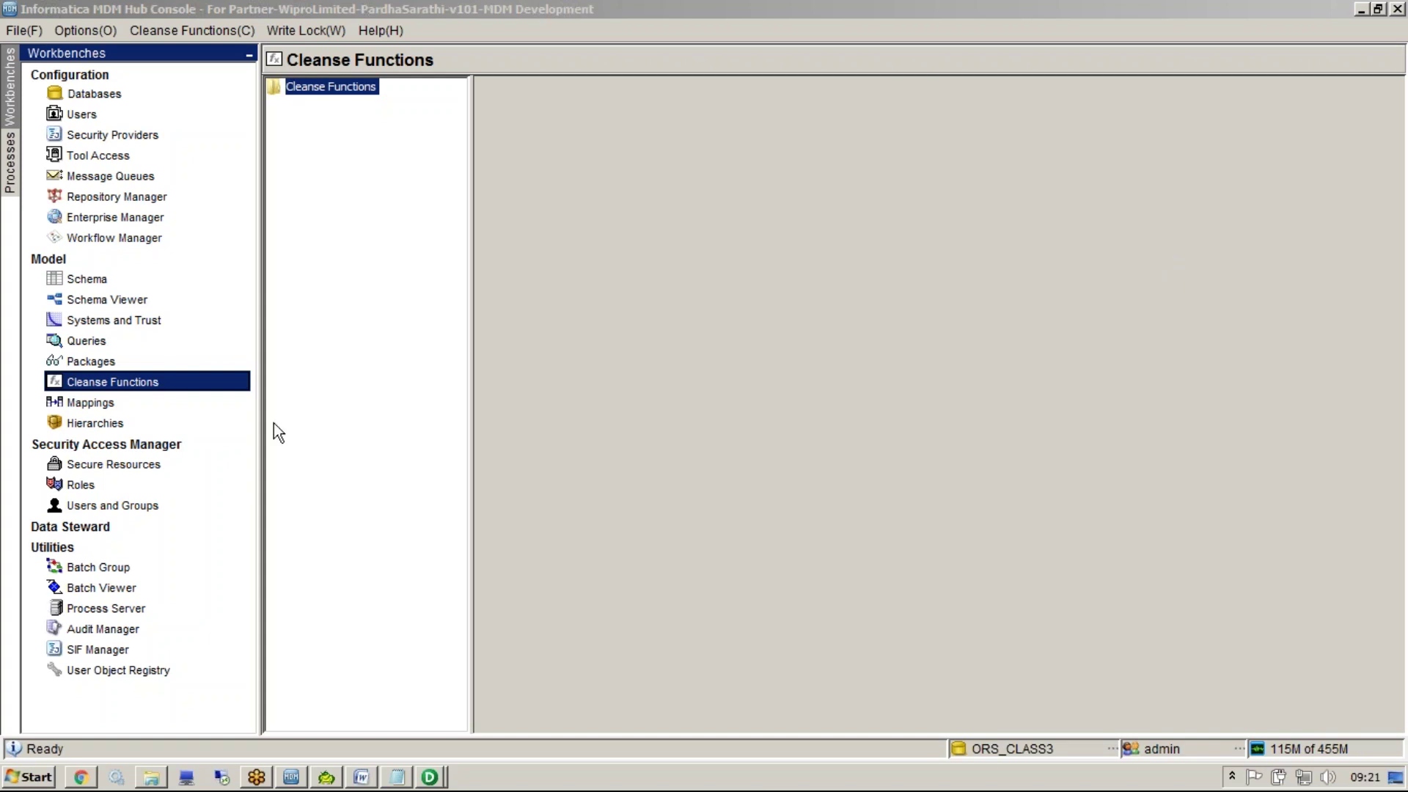
# Add 'ckr' and '90' on new lines below the existing Notepad notes
pyautogui.click(397, 776)
pyautogui.click(346, 720)
pyautogui.press('Return')
pyautogui.press('Return')
pyautogui.press('Return')
pyautogui.press('Return')
pyautogui.press('Return')
pyautogui.press('Return')
pyautogui.press('Return')
pyautogui.press('Return')
pyautogui.press('Return')
pyautogui.press('Return')
pyautogui.press('Return')
pyautogui.press('Return')
pyautogui.press('Return')
pyautogui.press('Return')
pyautogui.press('Return')
pyautogui.press('Return')
pyautogui.press('Return')
pyautogui.press('Return')
pyautogui.press('Return')
pyautogui.press('Return')
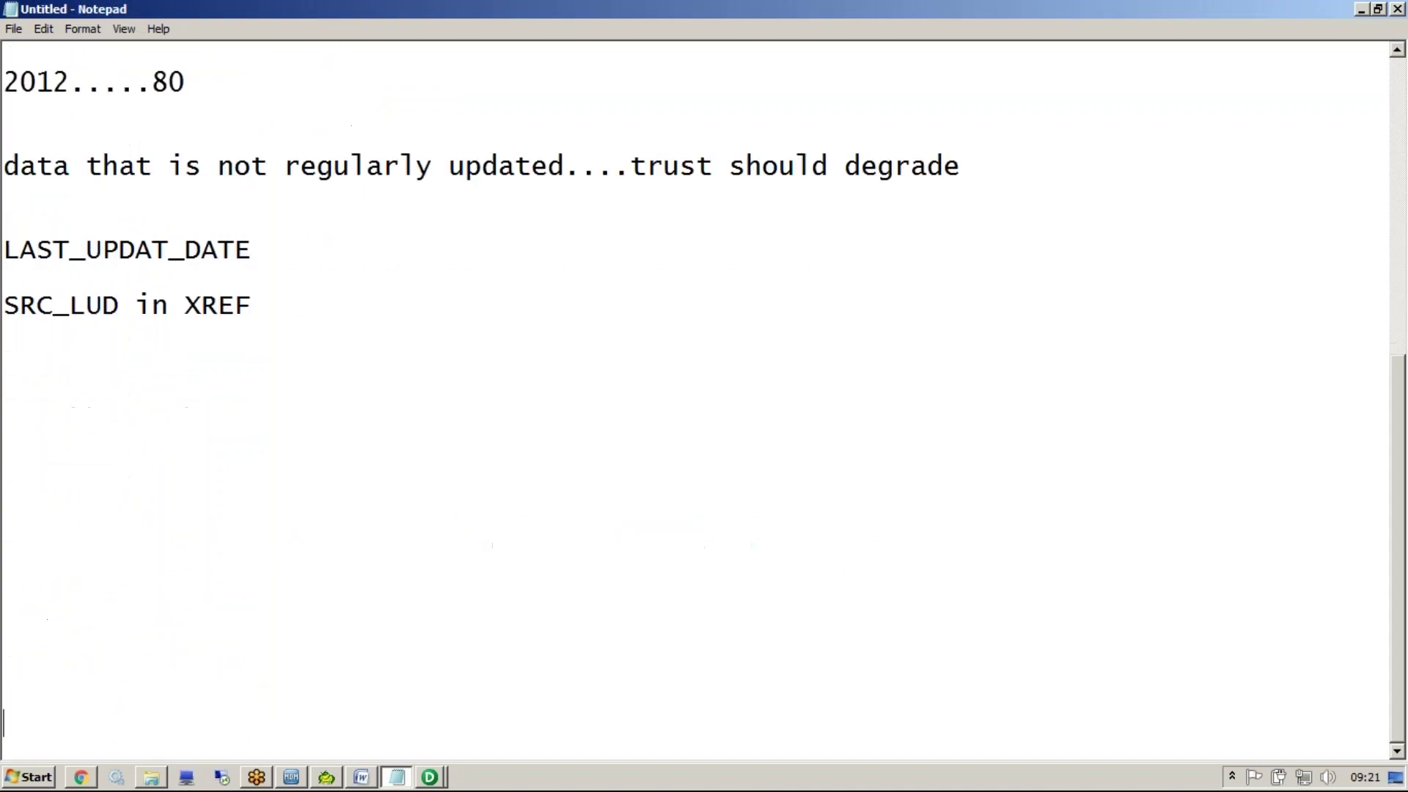
pyautogui.click(76, 197)
pyautogui.write('c')
pyautogui.press('BackSpace')
pyautogui.write('ckr')
pyautogui.press('Return')
pyautogui.write('90')
pyautogui.press('Return')
pyautogui.press('Return')
# Add 'mlo' and '80', then the note 'if name is null.......50%'
pyautogui.press('Return')
pyautogui.write('mlo')
pyautogui.press('Return')
pyautogui.write('80')
pyautogui.press('Return')
pyautogui.press('Return')
pyautogui.press('Return')
pyautogui.press('Return')
pyautogui.write('if n')
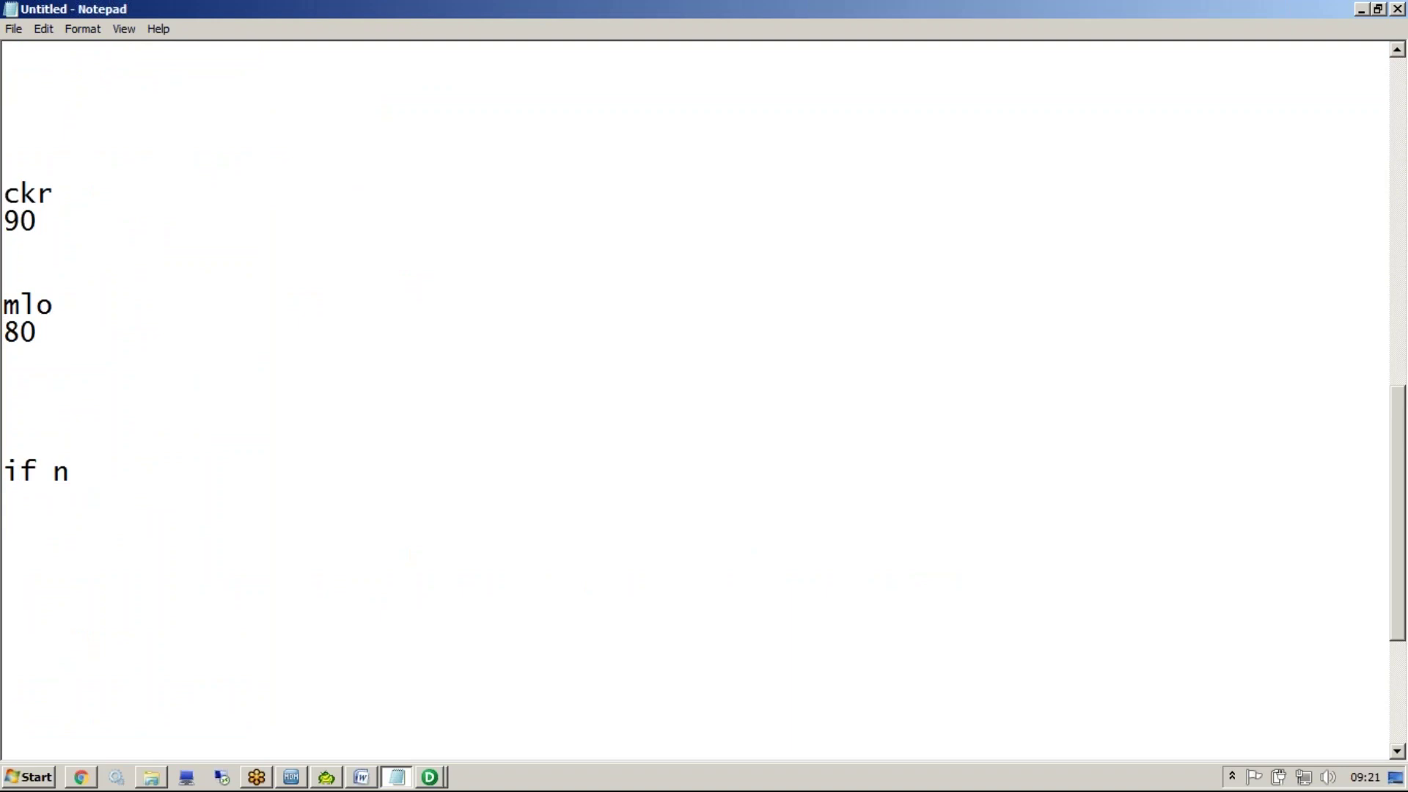
pyautogui.write('ame is nul')
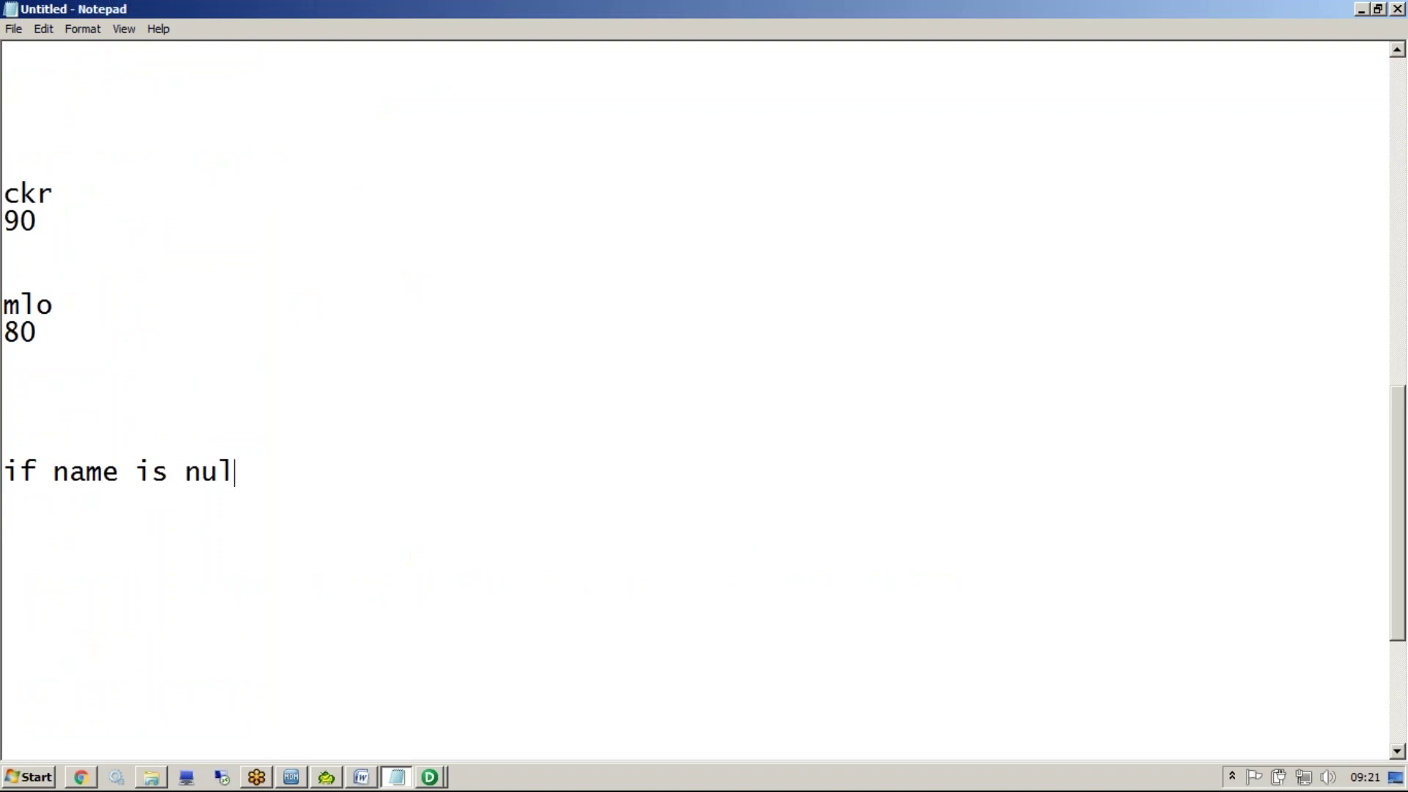
pyautogui.write('l.......50%')
# Tick Validate on PARTY's NAME column, save the table, and open Validation Rules Setup
pyautogui.click(77, 279)
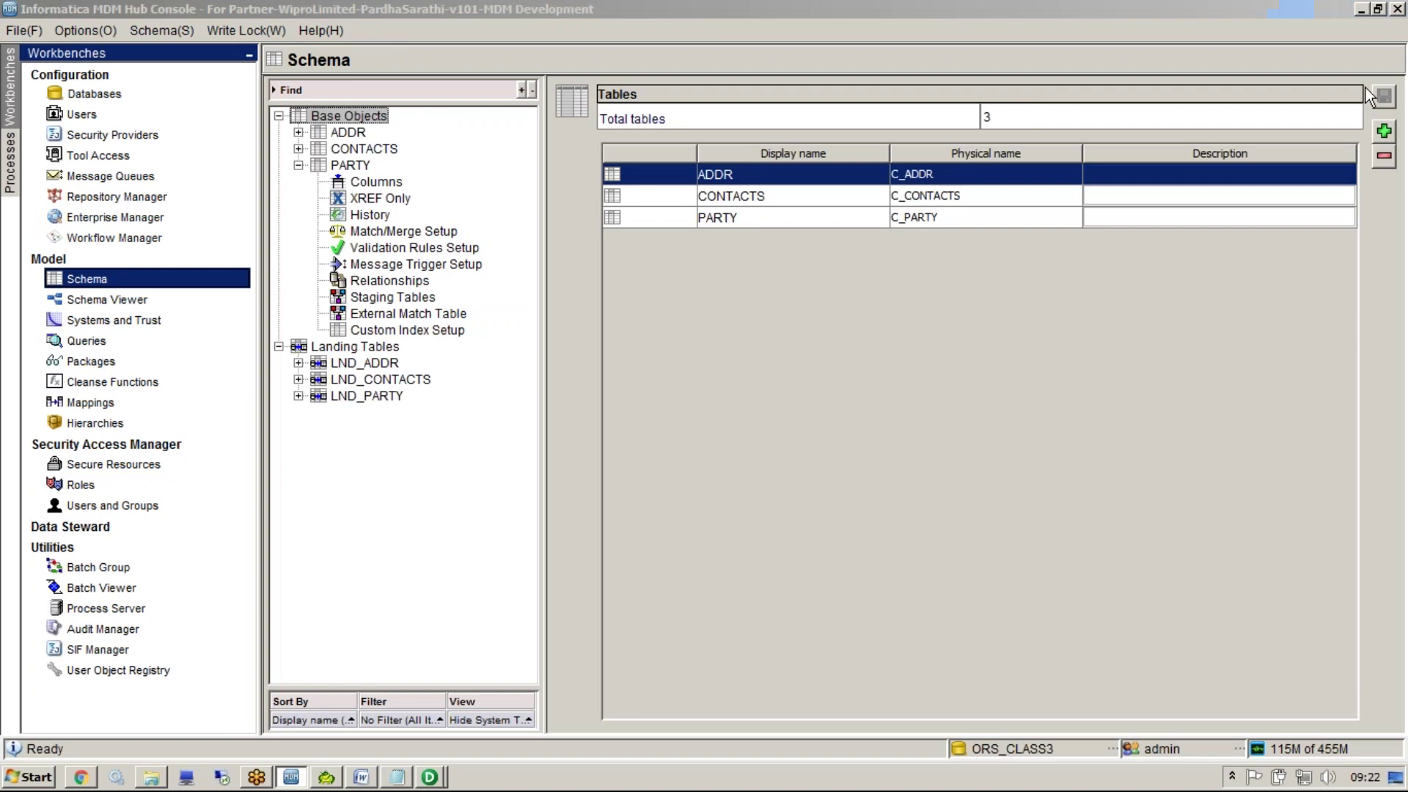
pyautogui.doubleClick(725, 215)
pyautogui.click(771, 225)
pyautogui.moveTo(994, 716); pyautogui.dragTo(1207, 718)
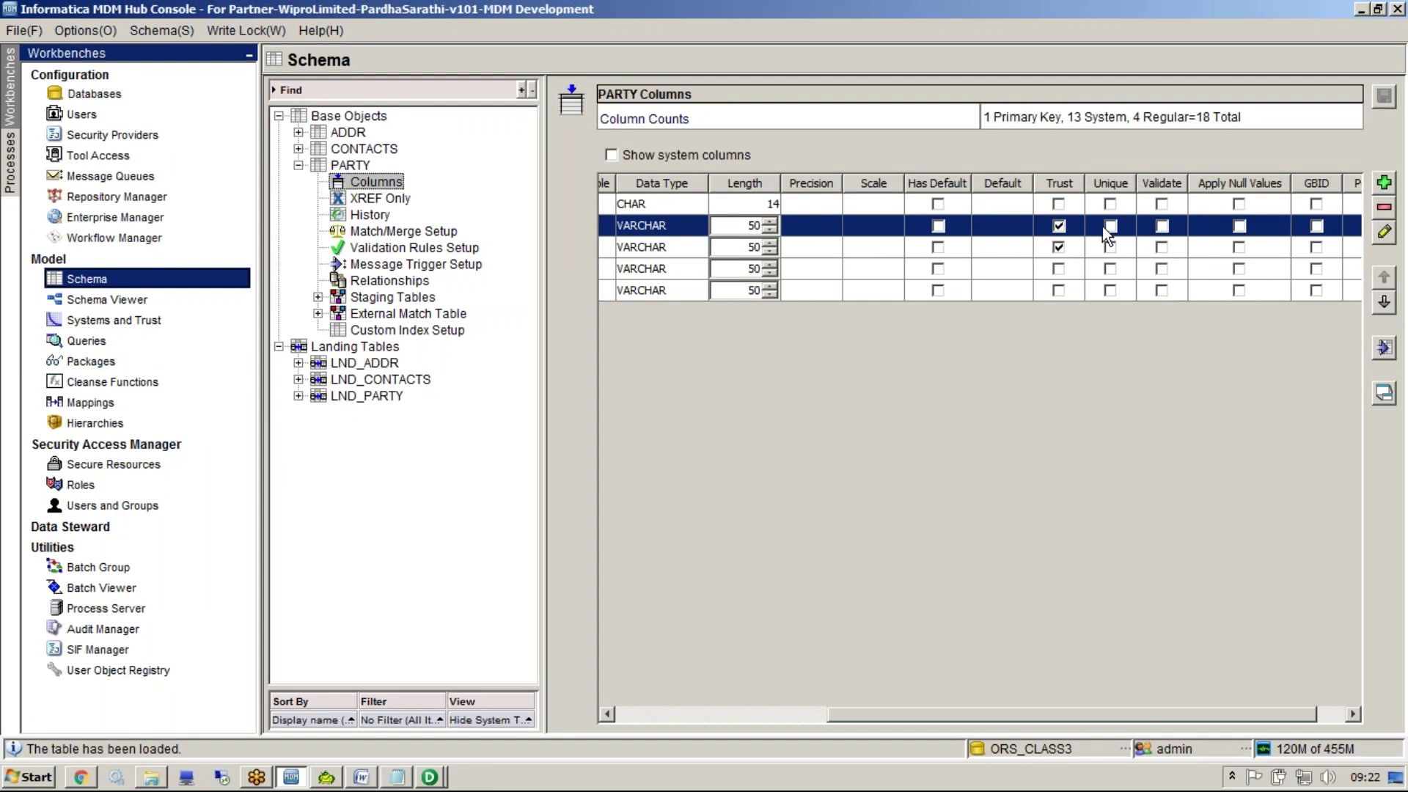
pyautogui.click(1161, 225)
pyautogui.click(1384, 97)
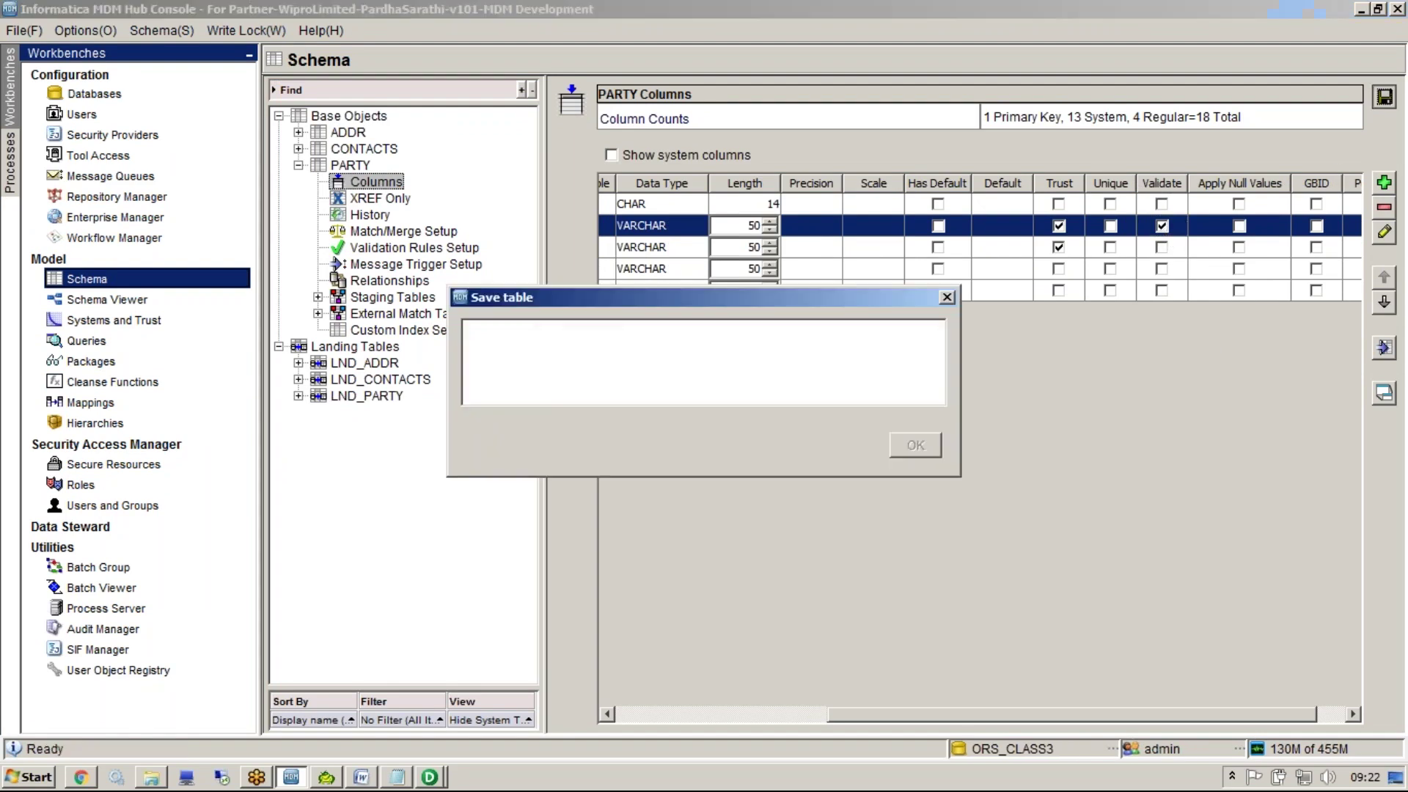
pyautogui.click(451, 246)
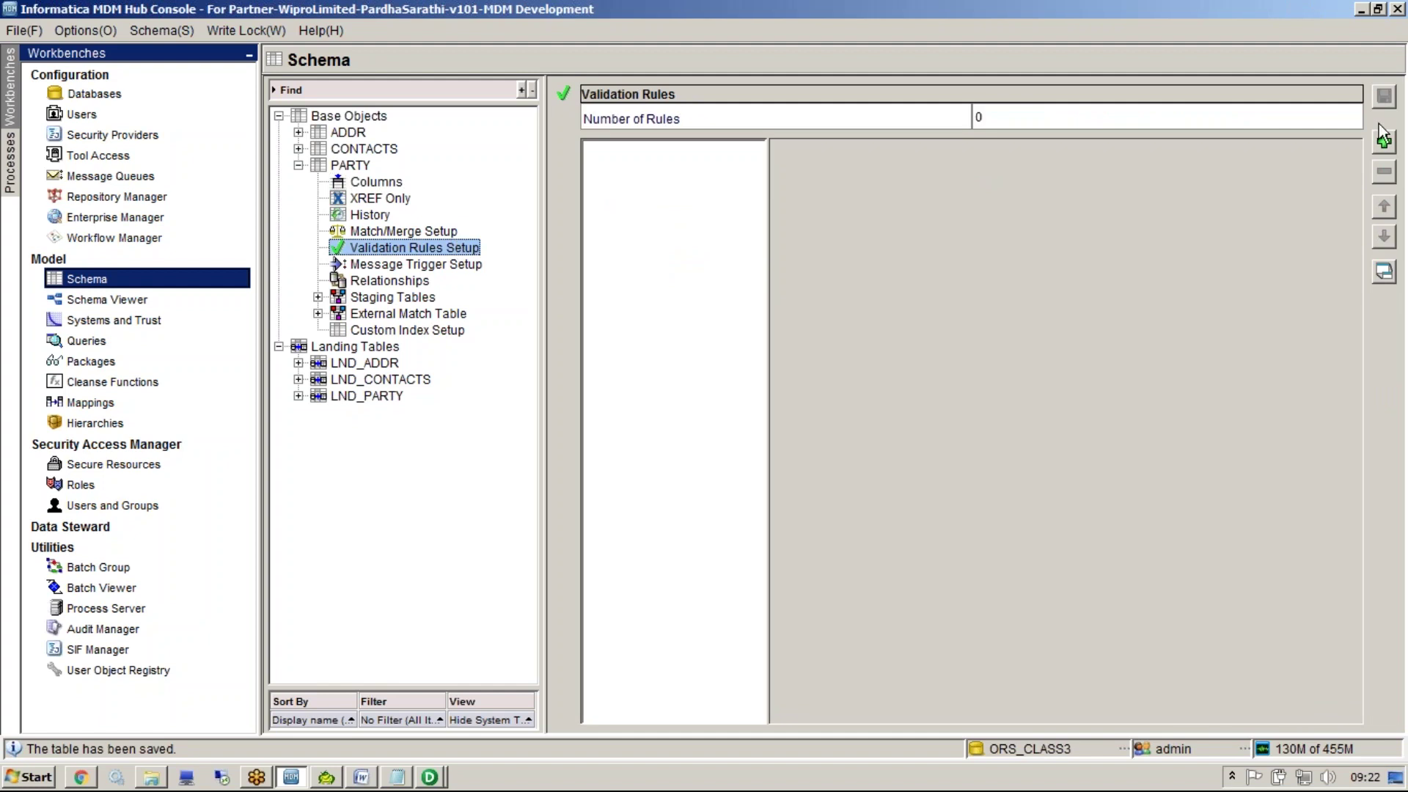
# Add a new PARTY validation rule with a 50% downgrade on NAME
pyautogui.click(1384, 141)
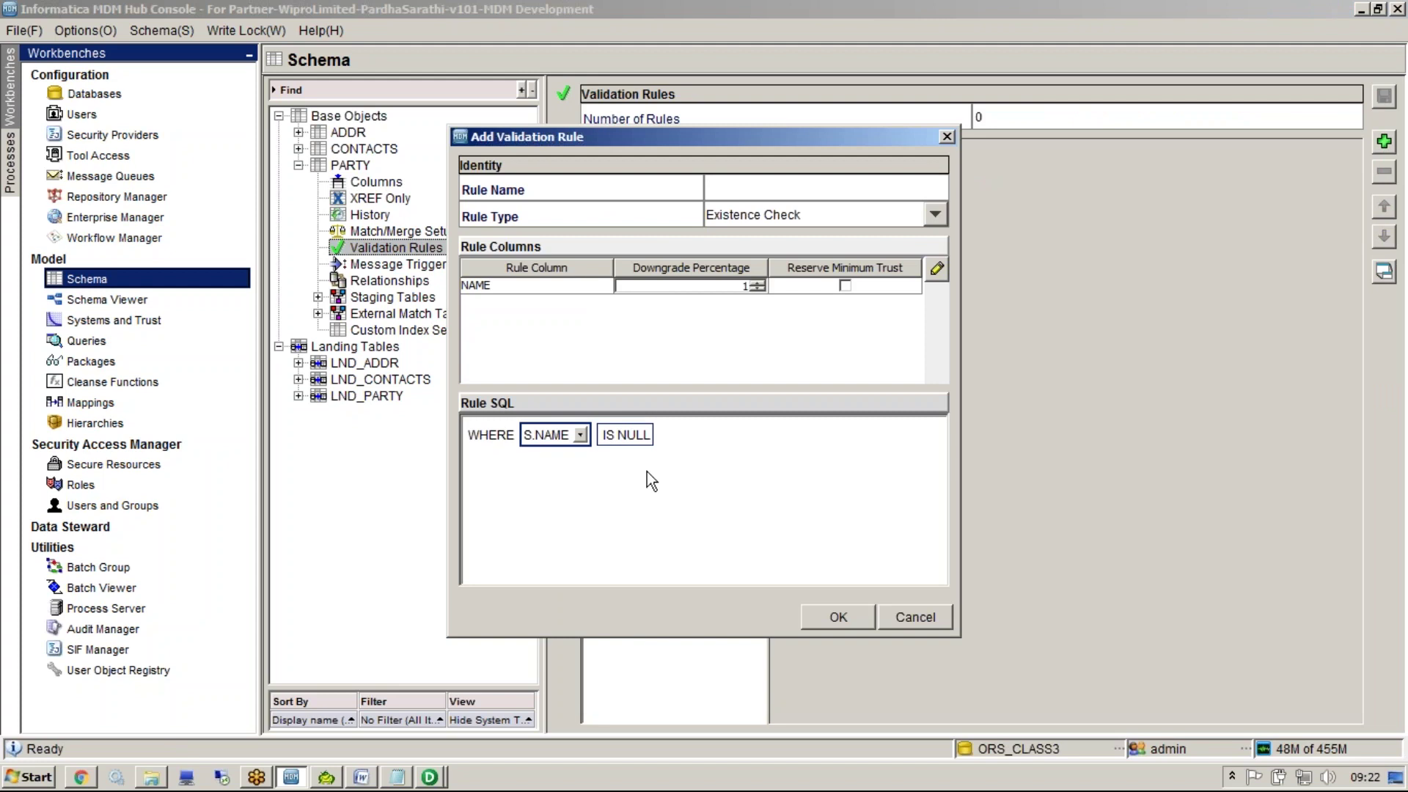
pyautogui.click(723, 288)
pyautogui.write('50')
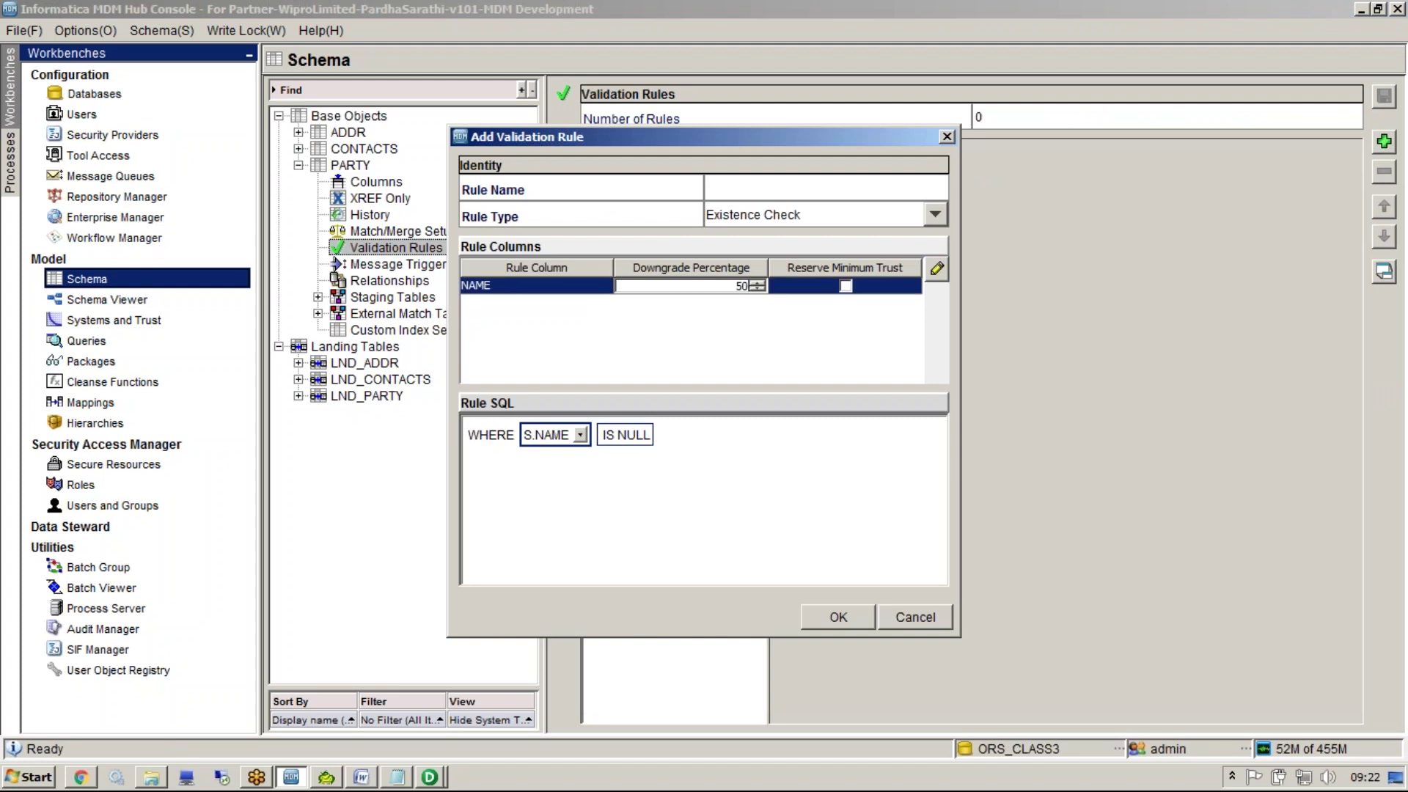
# In Notepad, append '....45' after ckr's 90
pyautogui.click(395, 777)
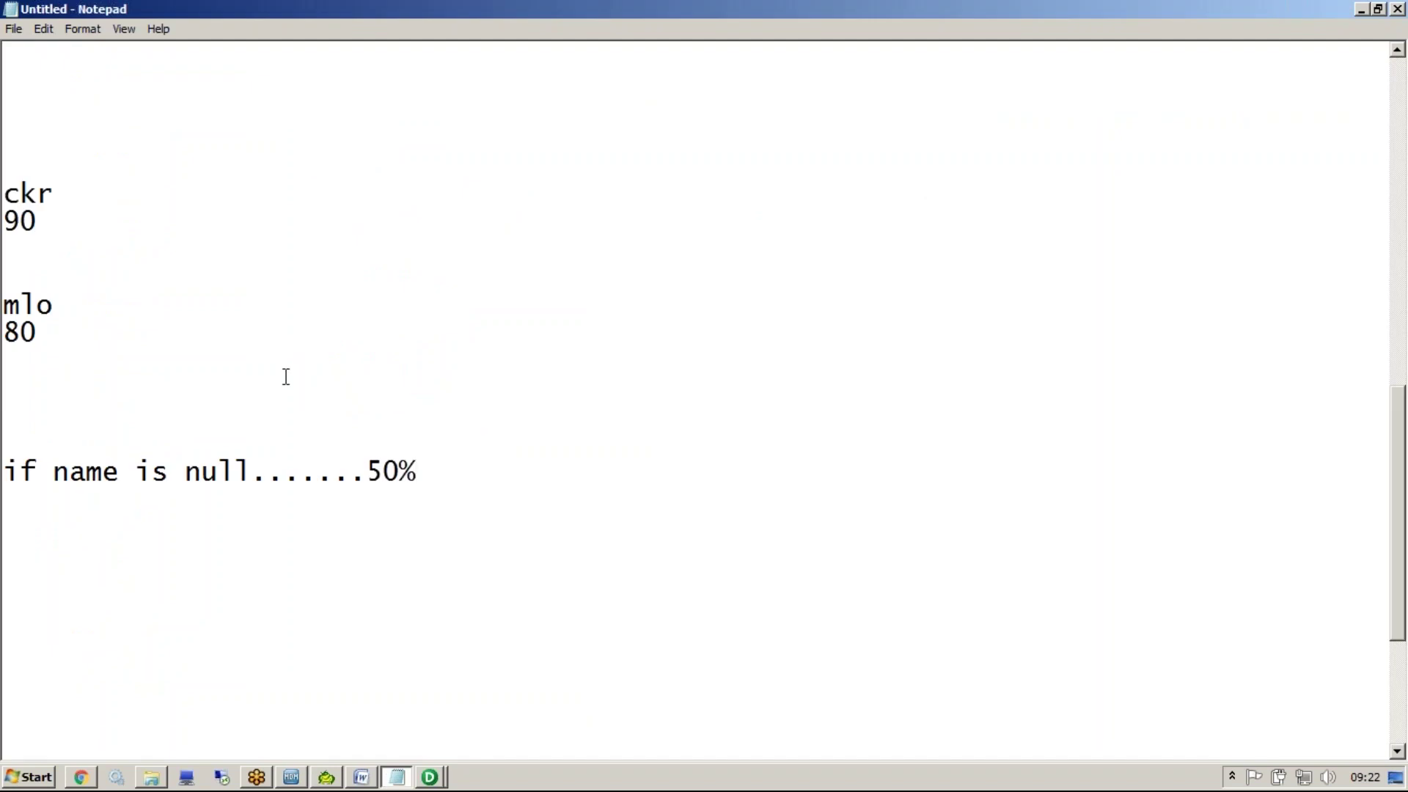
pyautogui.doubleClick(60, 223)
pyautogui.click(88, 221)
pyautogui.write('....45')
# Try the Domain Check, Referential Integrity and Custom rule types, then cancel the new rule
pyautogui.click(291, 776)
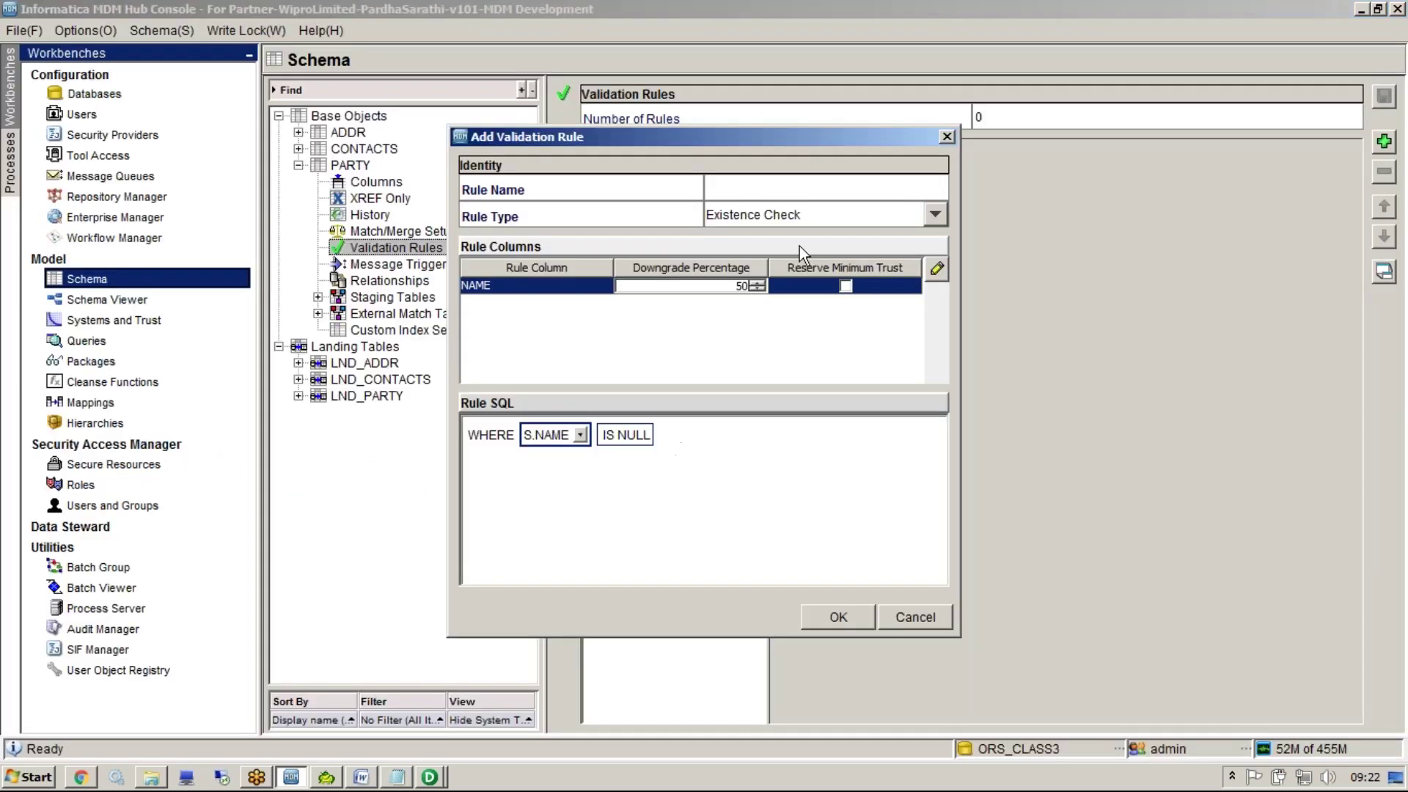
pyautogui.click(755, 214)
pyautogui.click(758, 261)
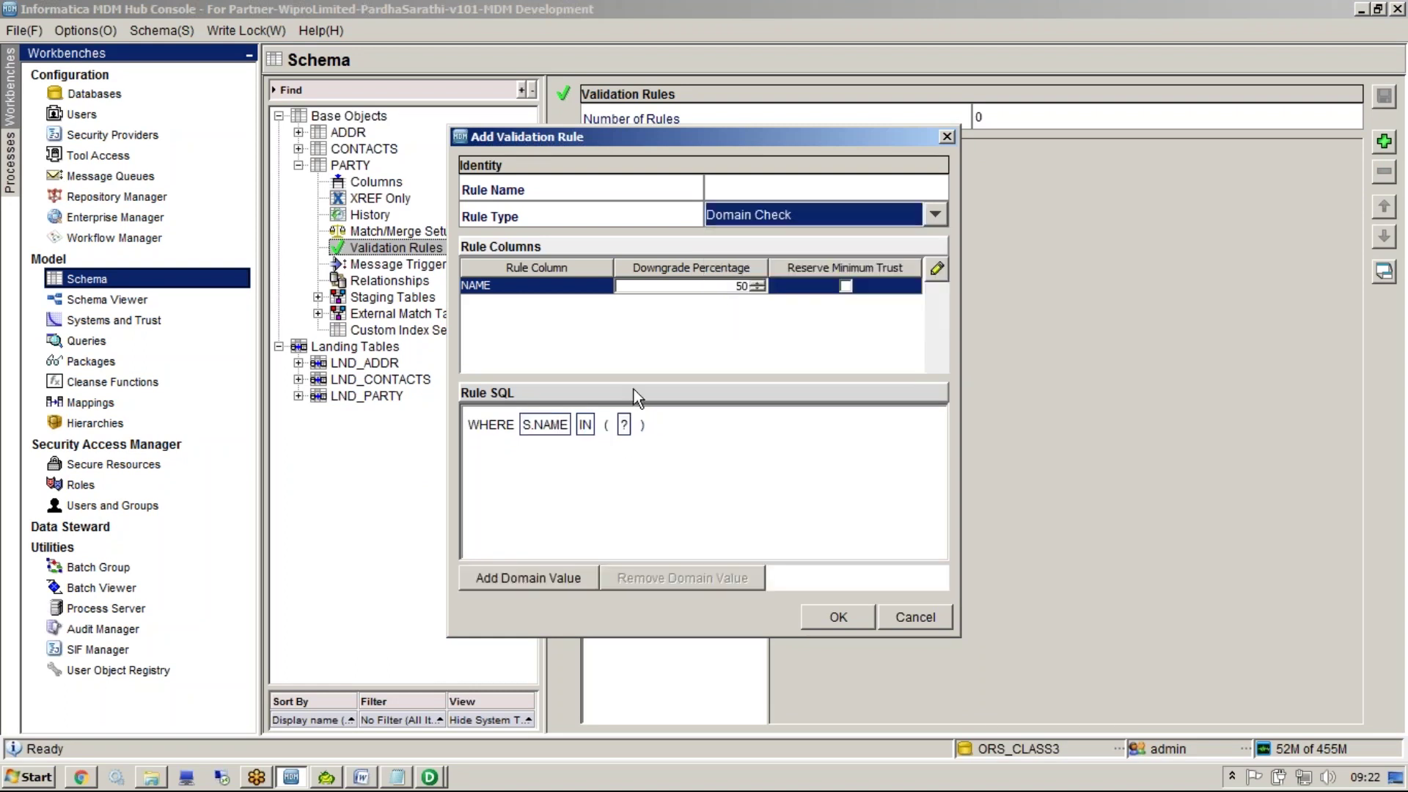
pyautogui.click(797, 207)
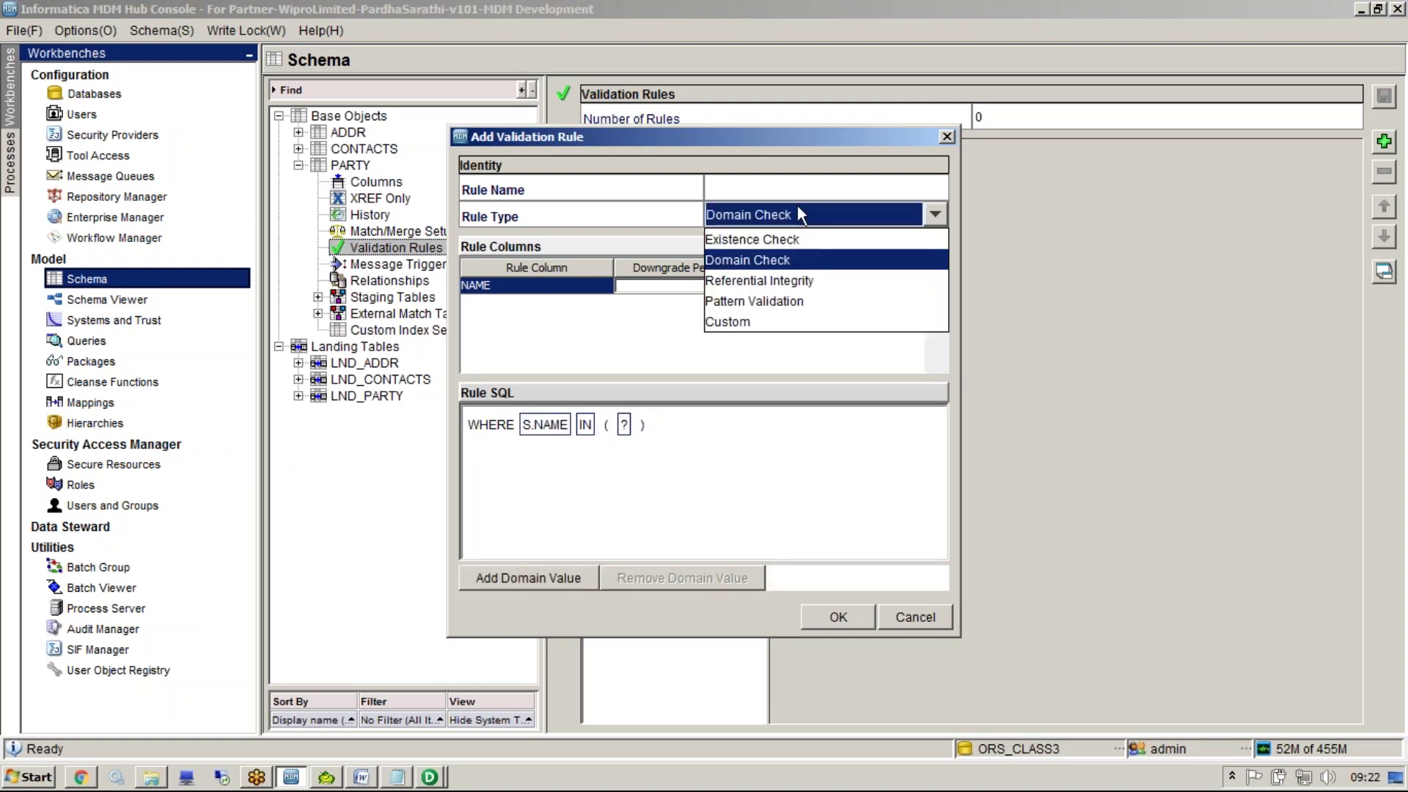
pyautogui.click(763, 284)
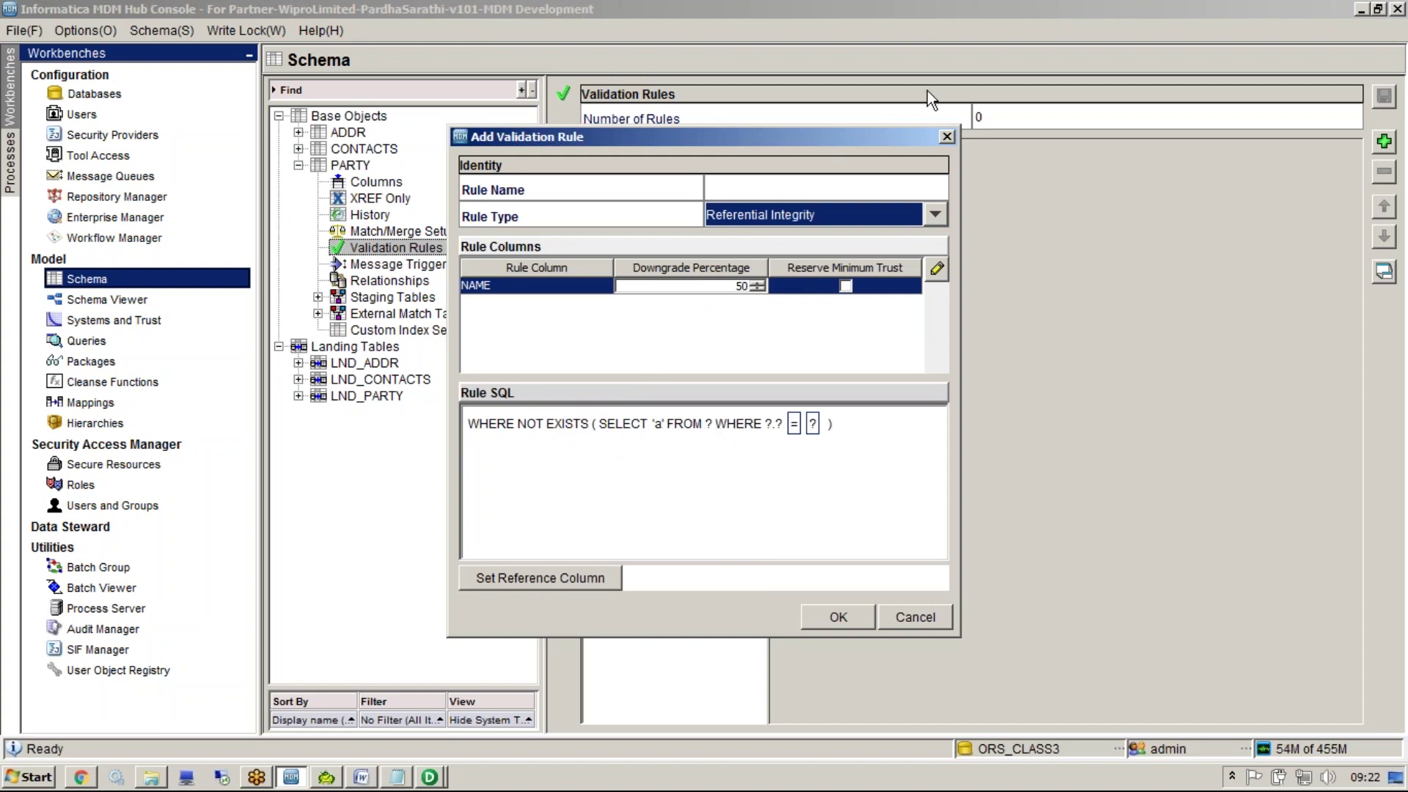
pyautogui.click(935, 214)
pyautogui.click(741, 321)
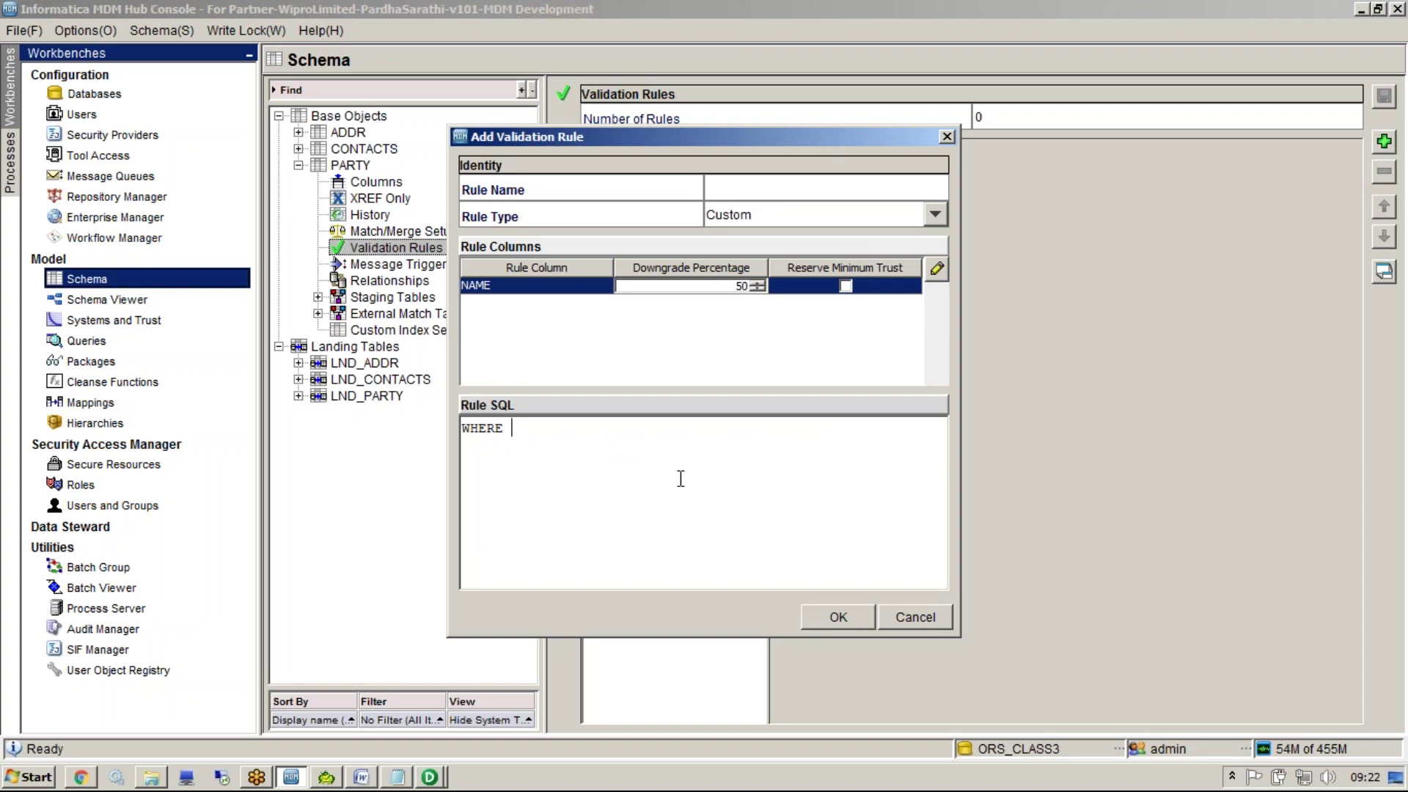
pyautogui.click(680, 478)
pyautogui.click(946, 136)
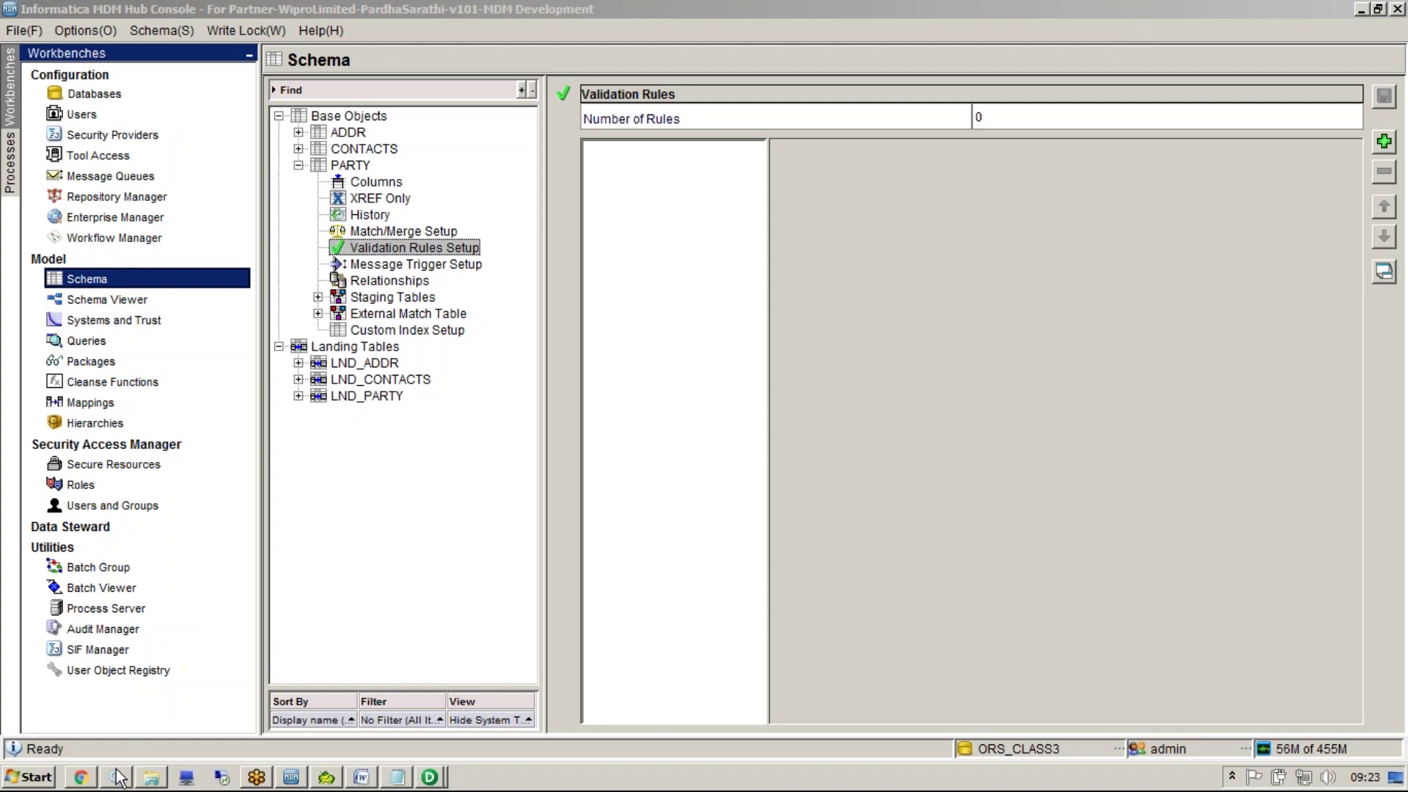
# In a new browser tab, load the LogMeIn site from the 'sec' suggestion
pyautogui.click(83, 780)
pyautogui.hotkey('ctrl', 't')
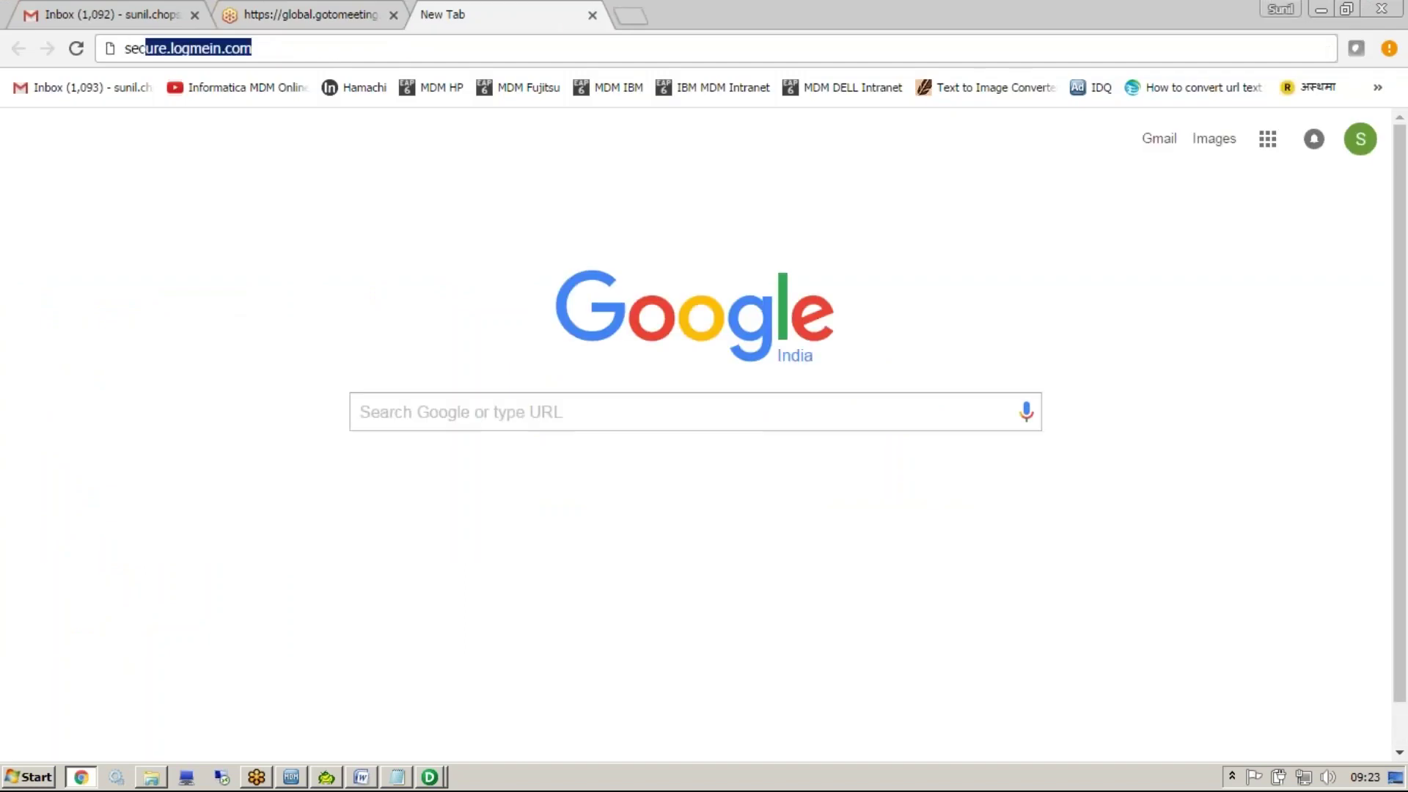
pyautogui.write('sec')
pyautogui.press('Return')
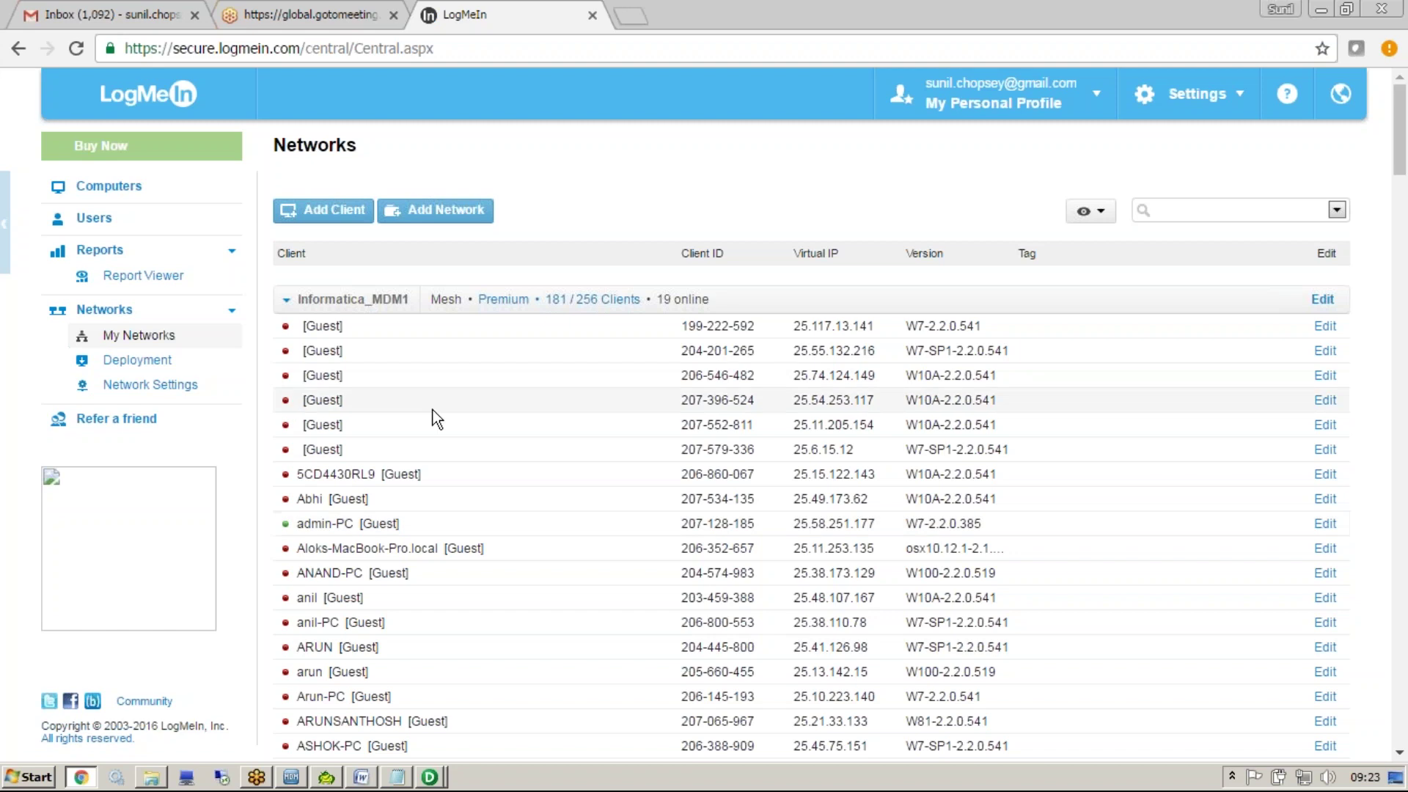
# From the tray, open LogMeIn Hamachi and start joining an existing network
pyautogui.click(1232, 777)
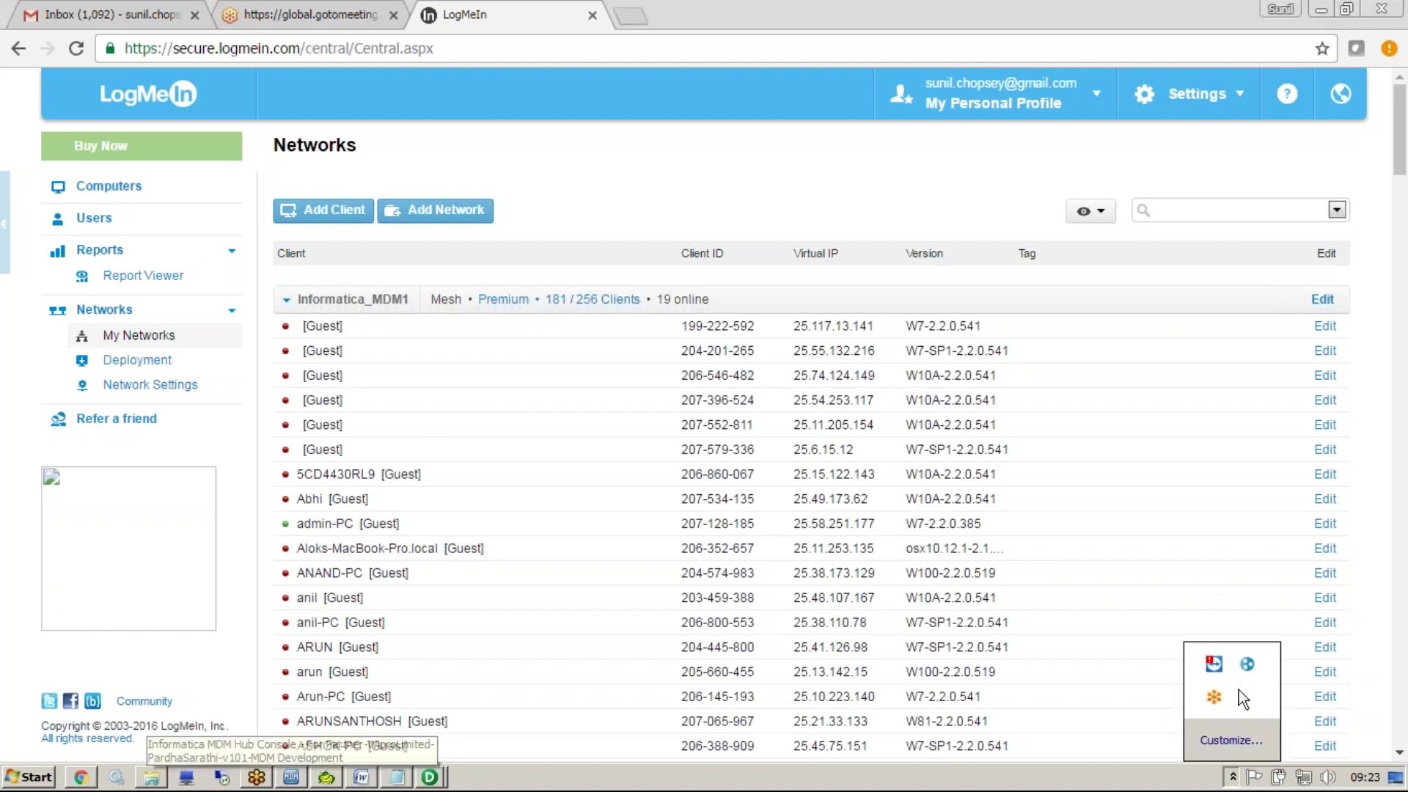
pyautogui.click(1246, 665)
pyautogui.click(702, 297)
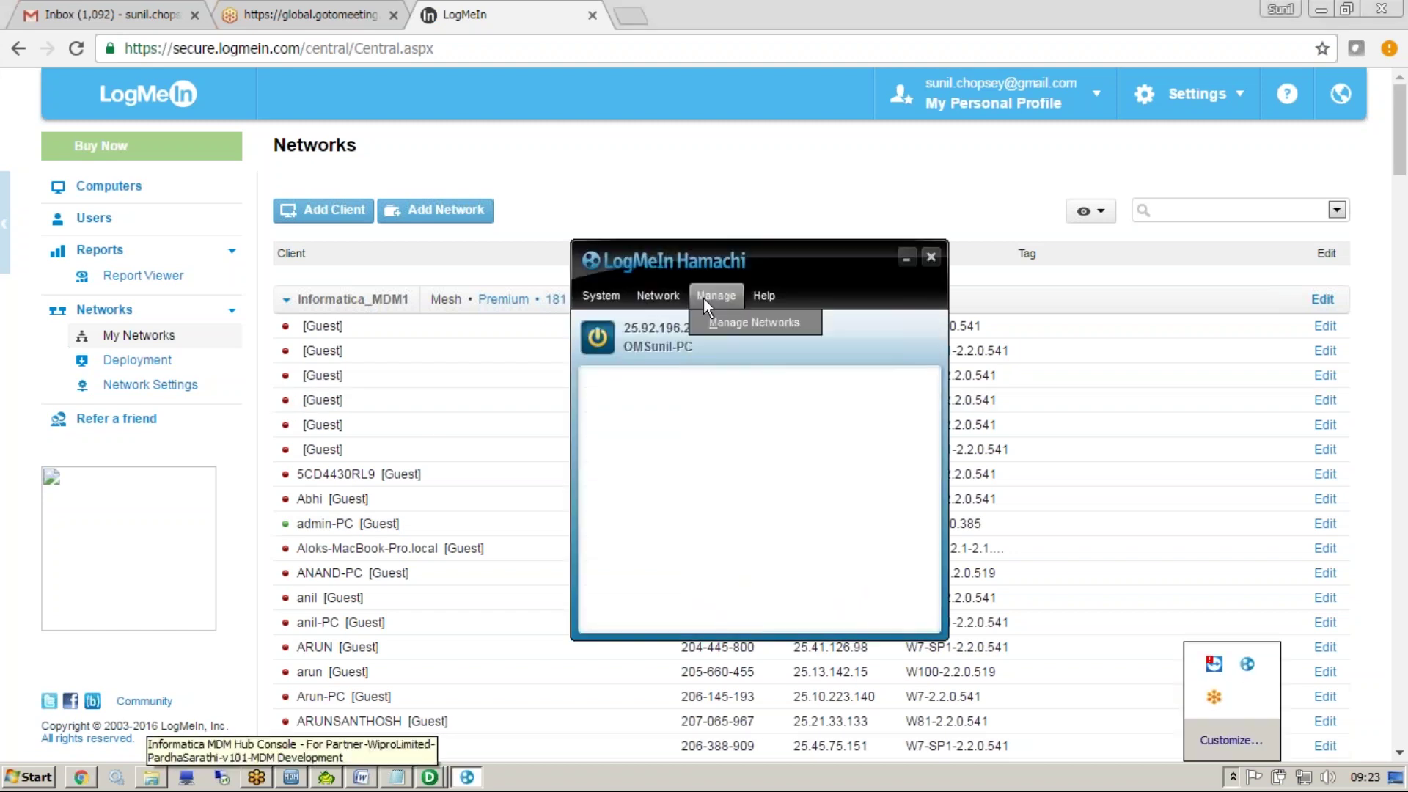
pyautogui.moveTo(676, 297)
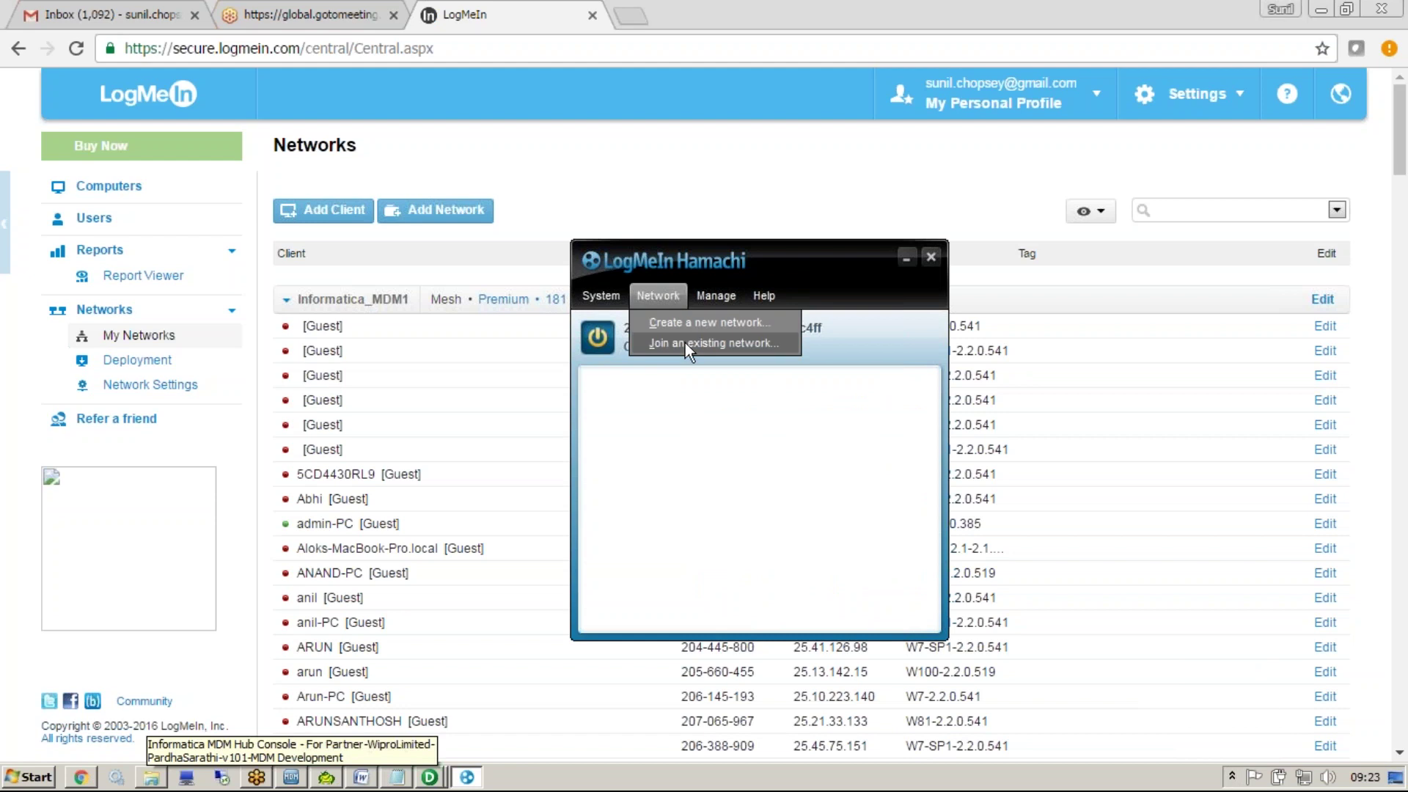
pyautogui.click(685, 341)
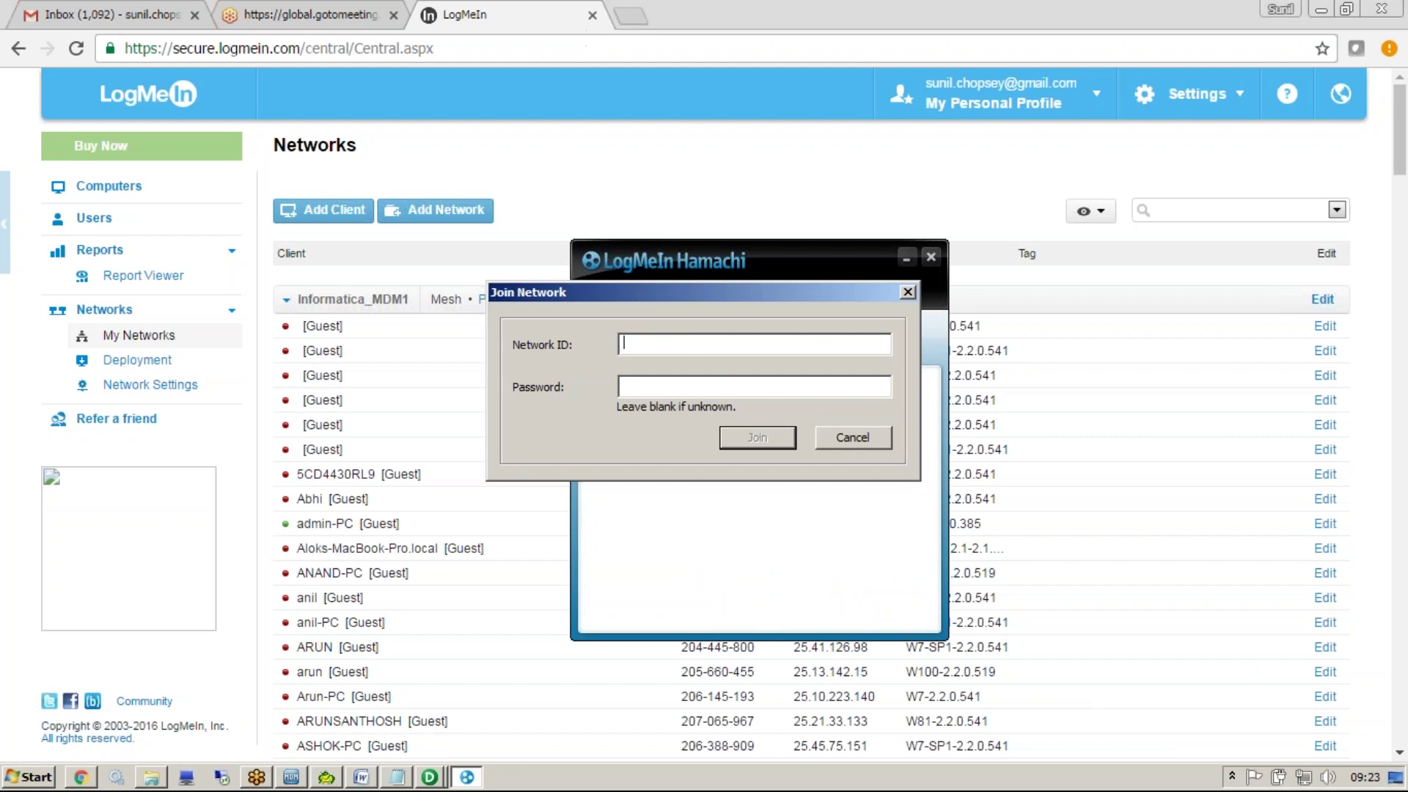
pyautogui.click(631, 15)
# Load Google Drive, open Informatica MDM Tool Access > Classroom, and select Read Me.txt
pyautogui.write('dr')
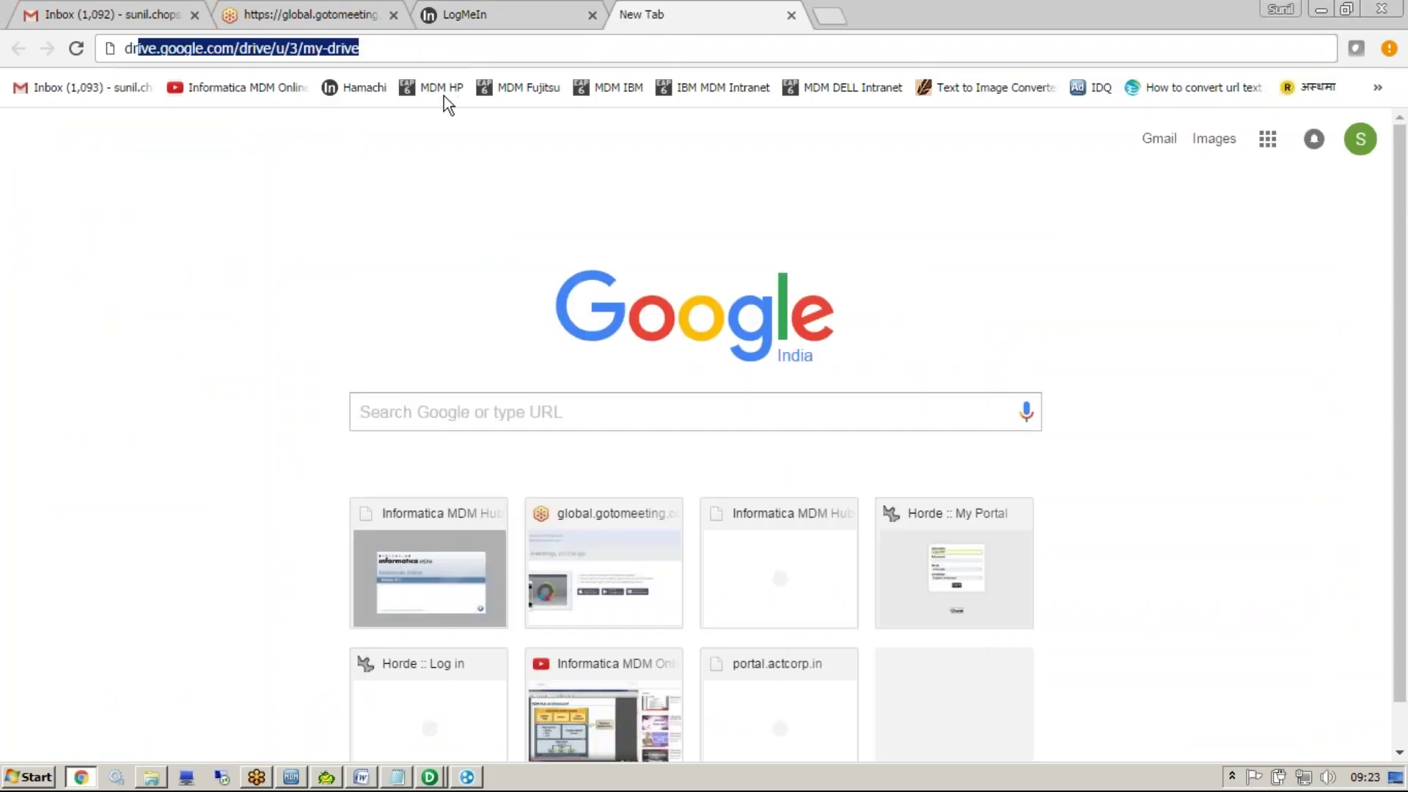
pyautogui.press('Return')
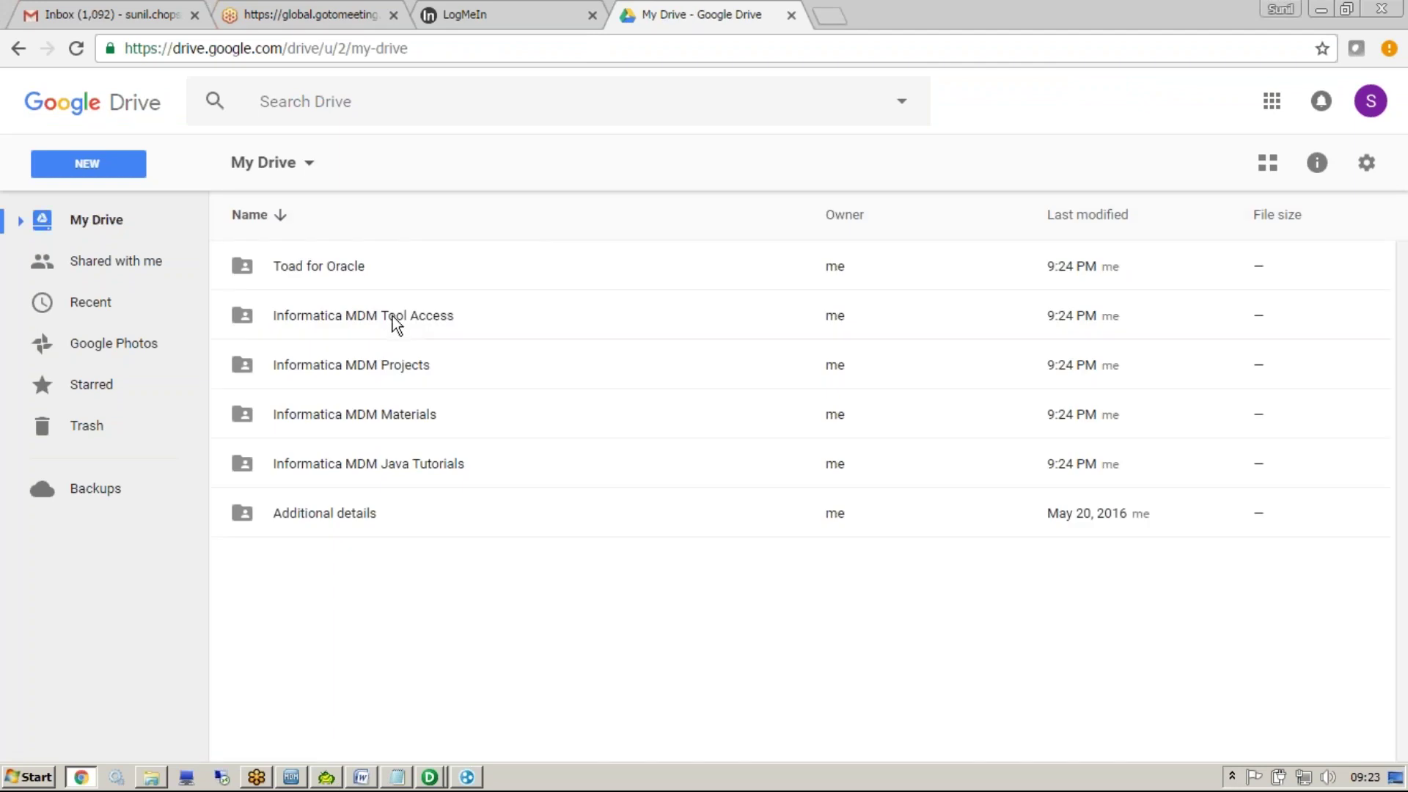
pyautogui.click(412, 319)
pyautogui.doubleClick(412, 320)
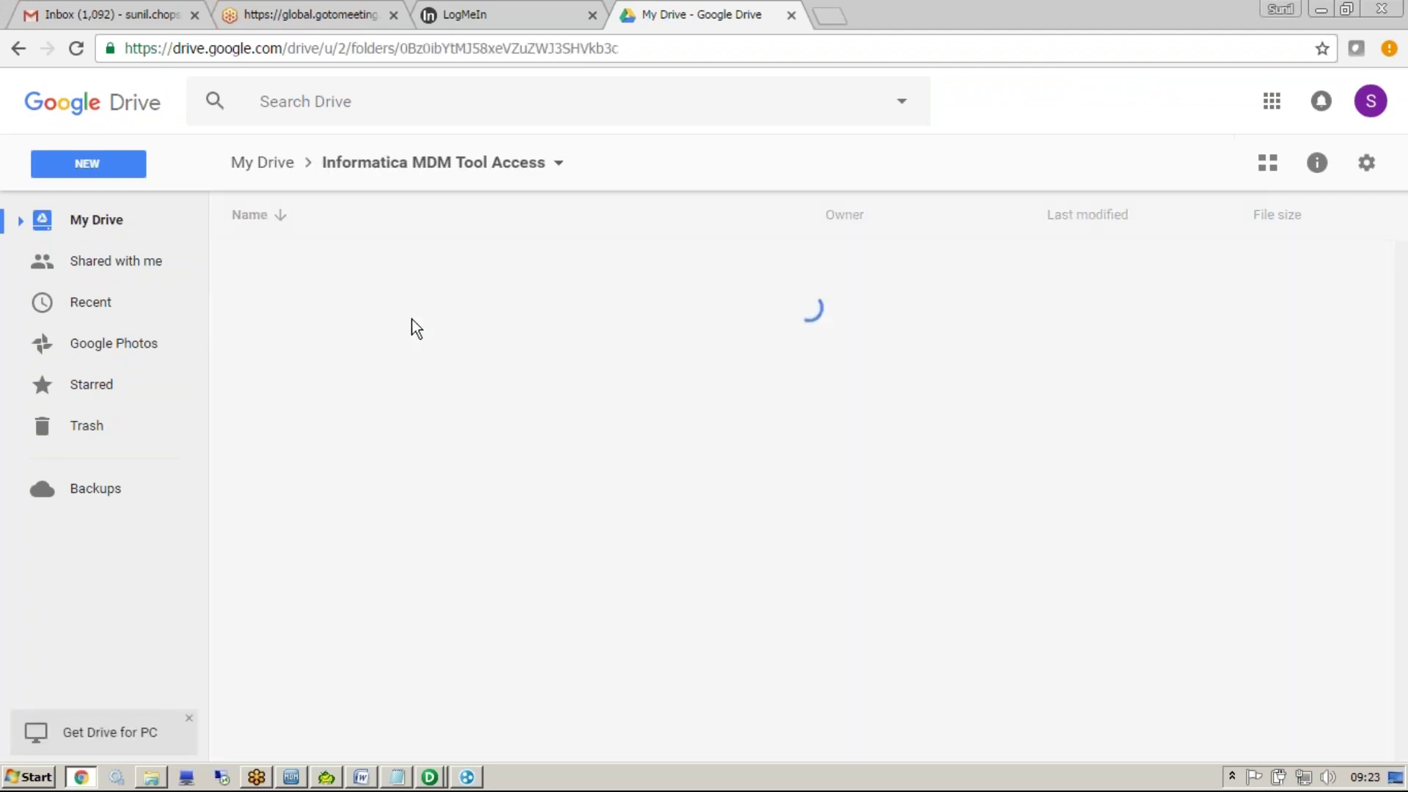
pyautogui.doubleClick(416, 266)
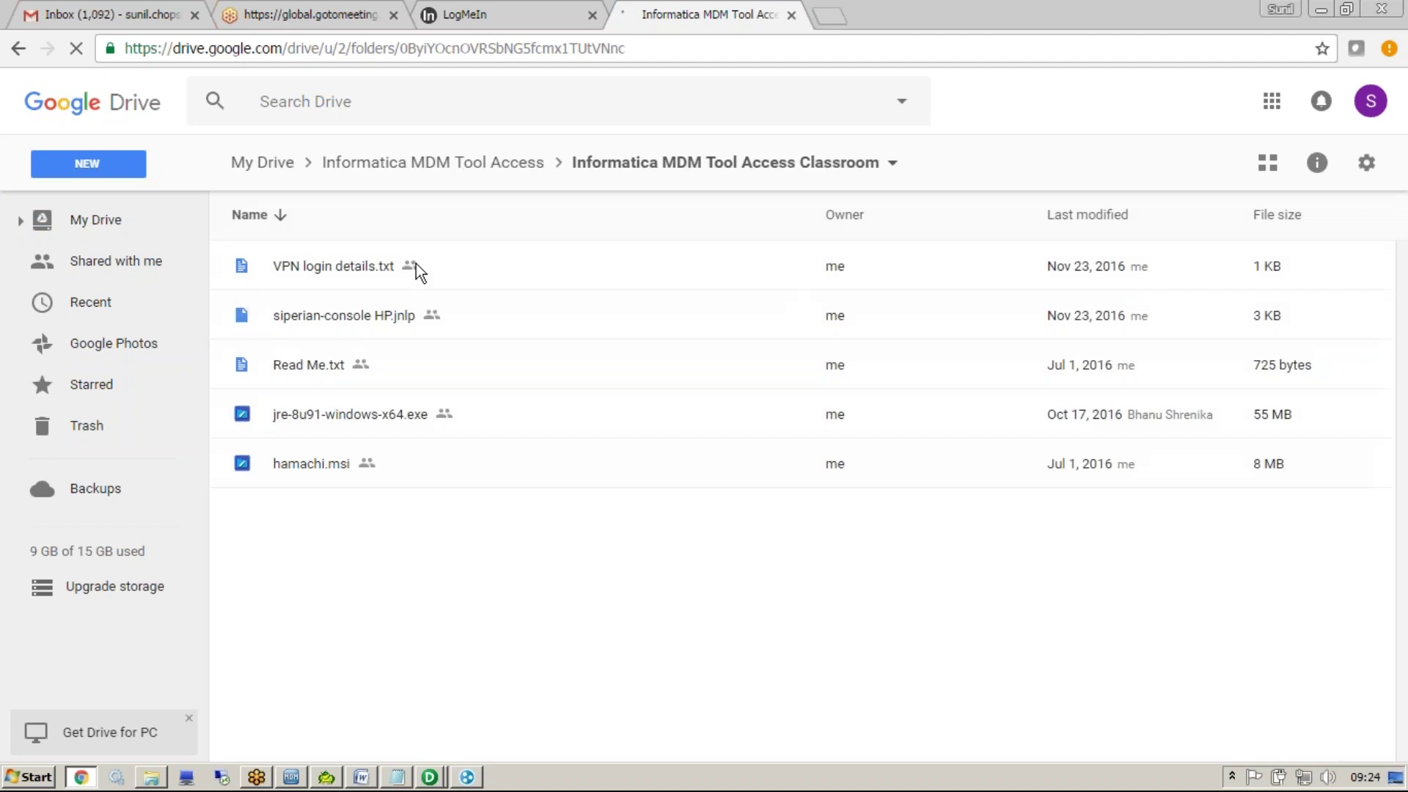
pyautogui.click(451, 350)
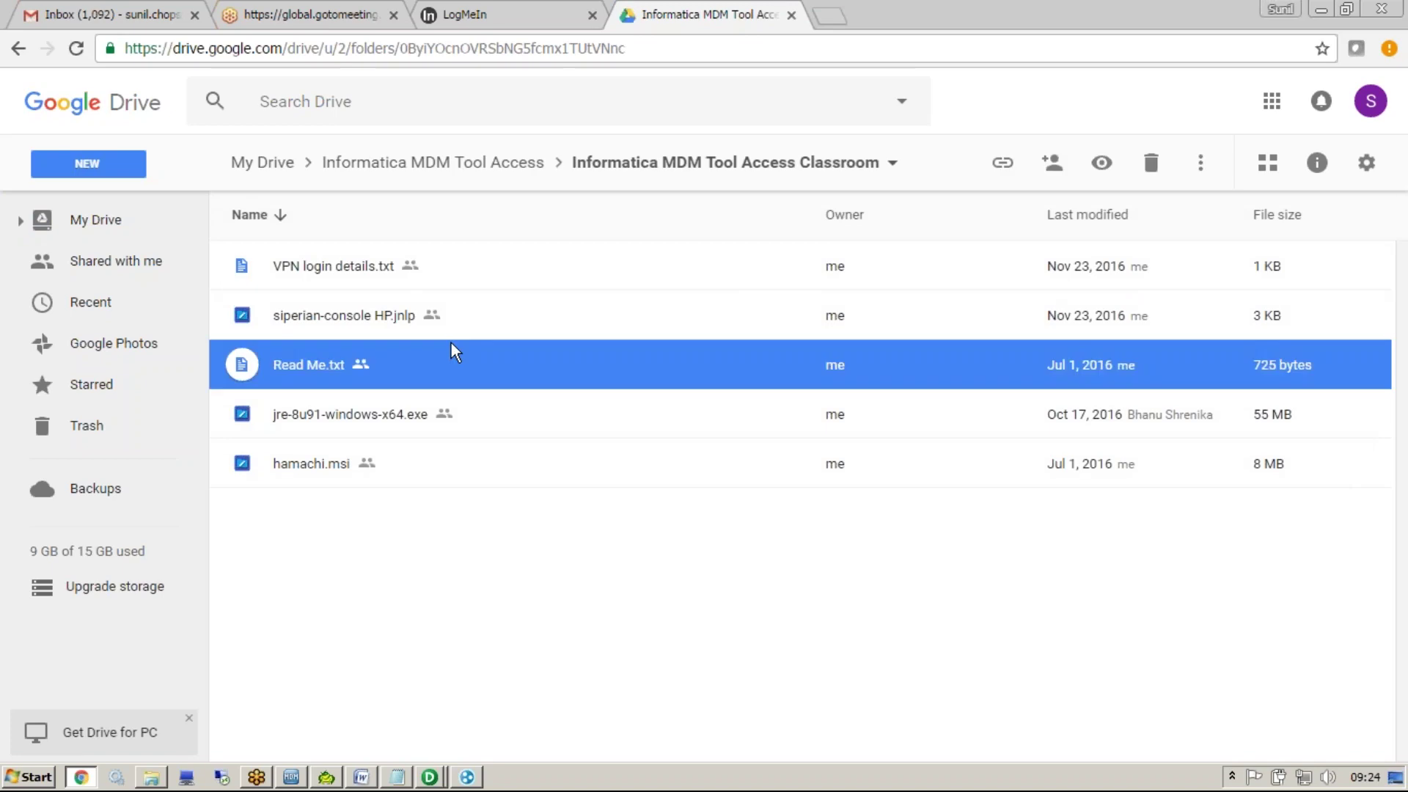
pyautogui.click(481, 14)
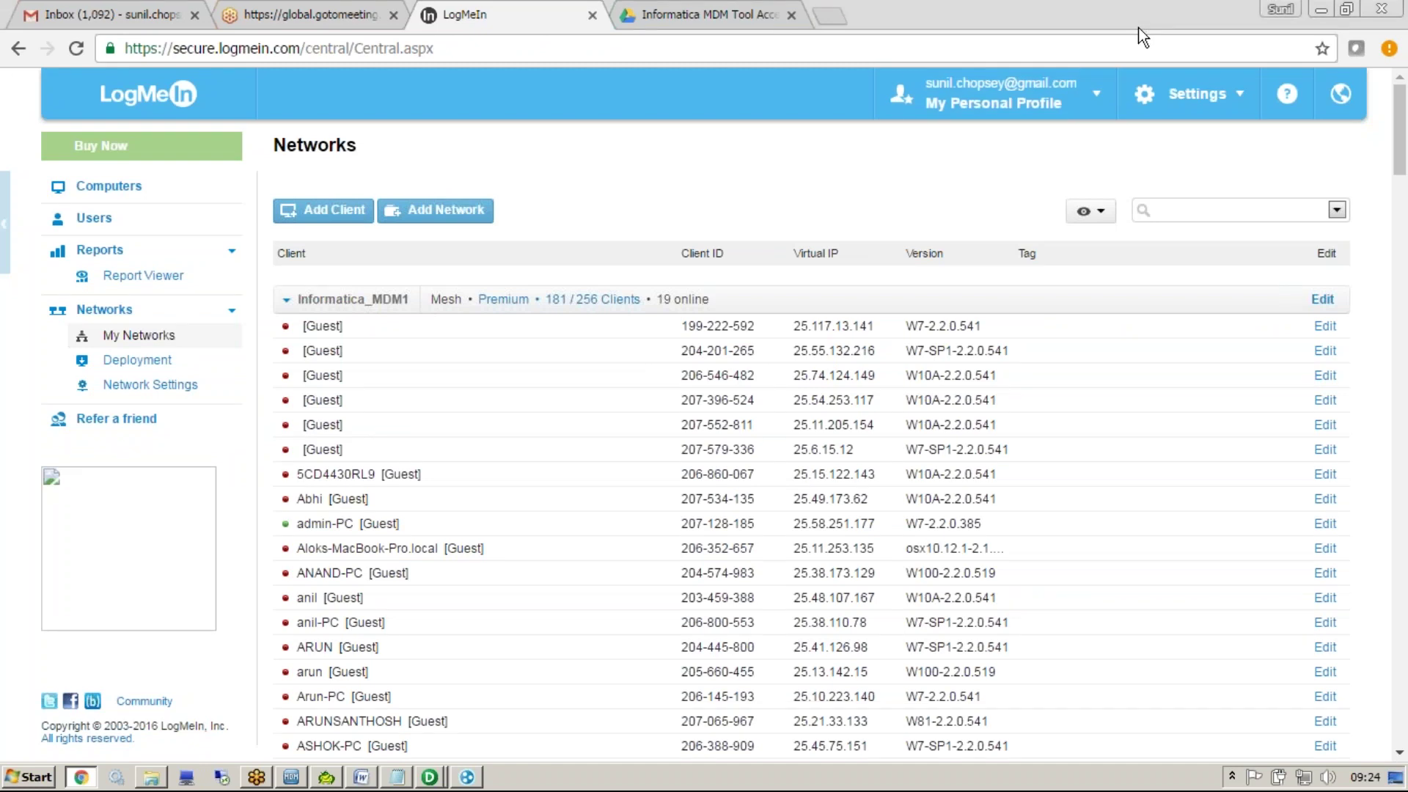
pyautogui.click(477, 774)
pyautogui.moveTo(873, 374); pyautogui.dragTo(522, 456)
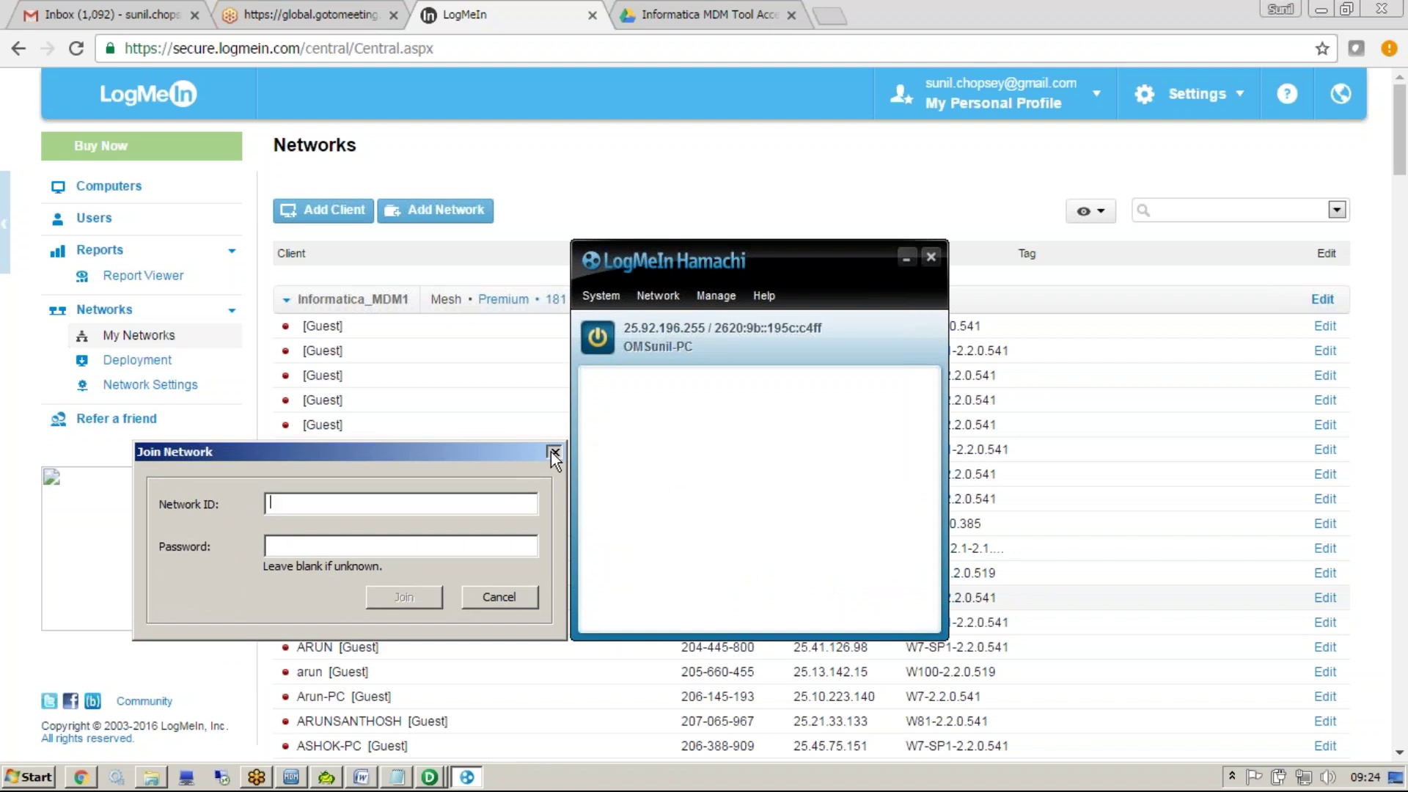
pyautogui.click(553, 452)
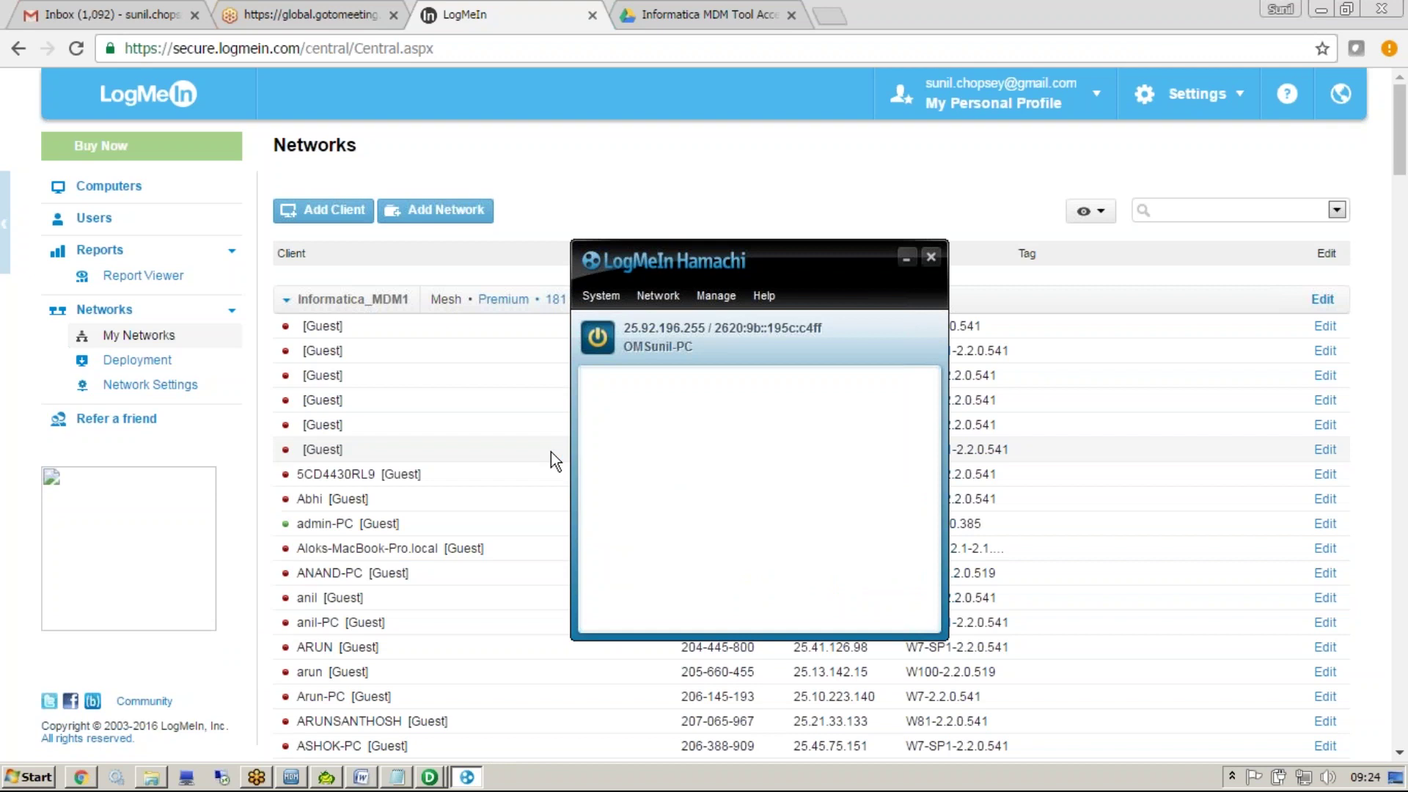
pyautogui.click(608, 173)
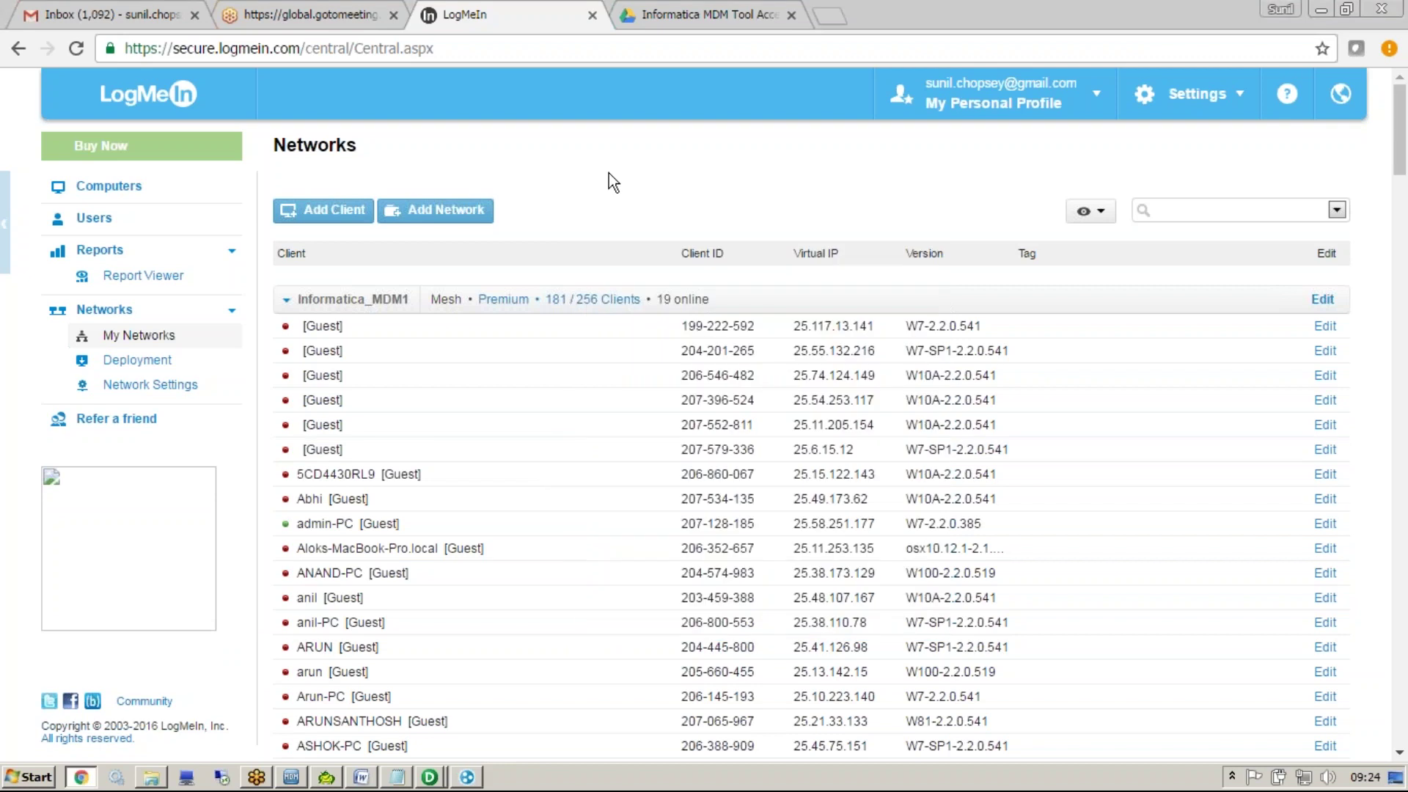
pyautogui.press('super+d')
# Open the Meeting Link notes maximized and select the java.com exception-list and add-exception lines
pyautogui.doubleClick(269, 278)
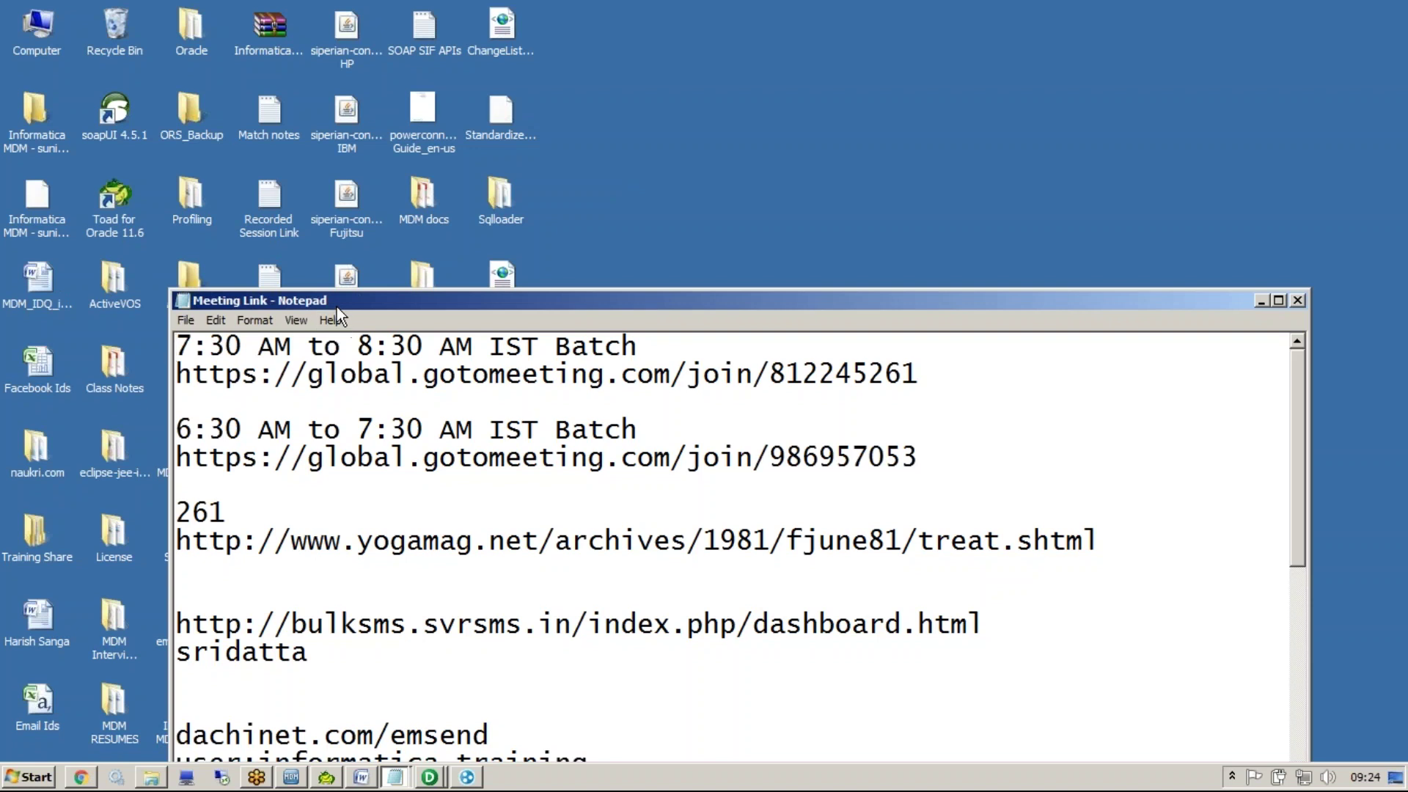
pyautogui.press('pagedown')
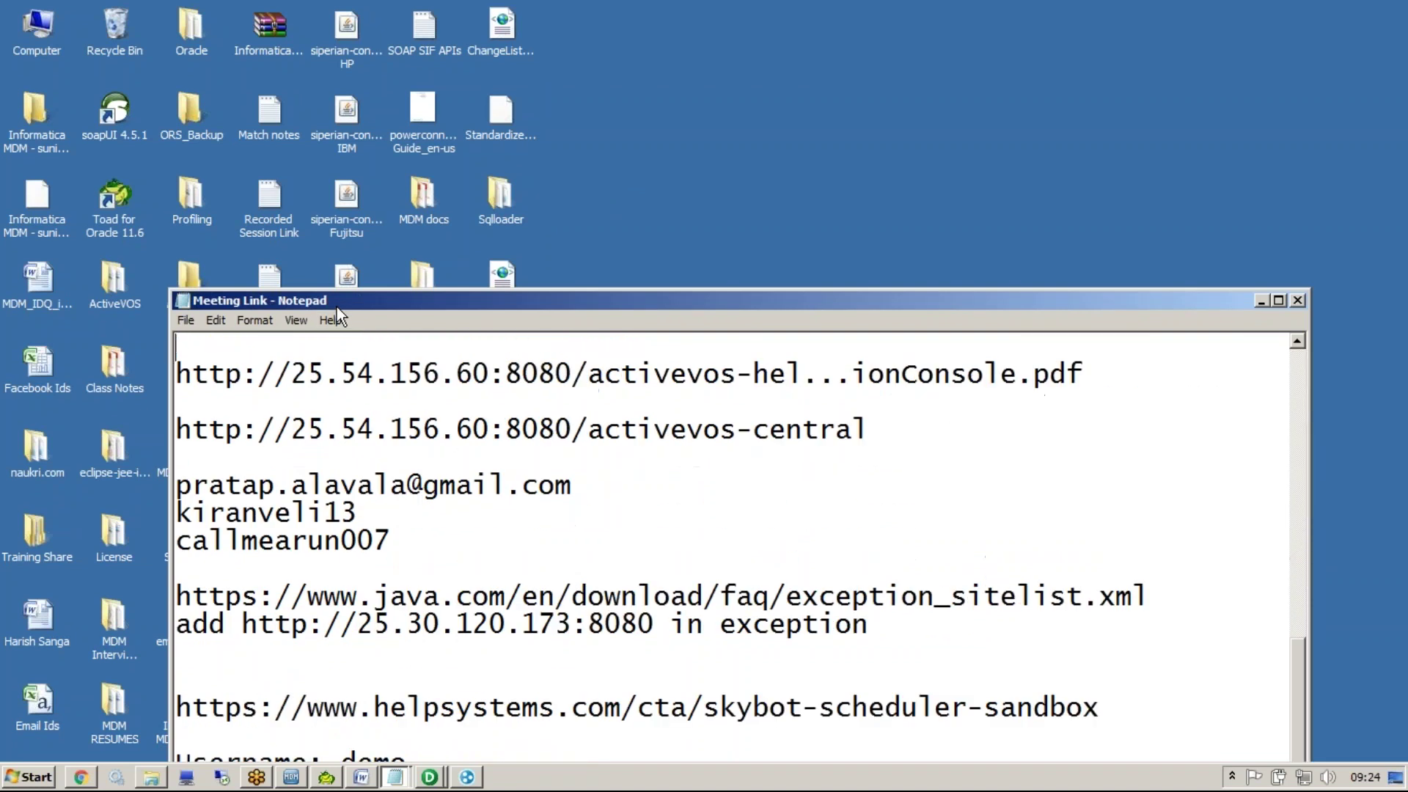
pyautogui.doubleClick(337, 307)
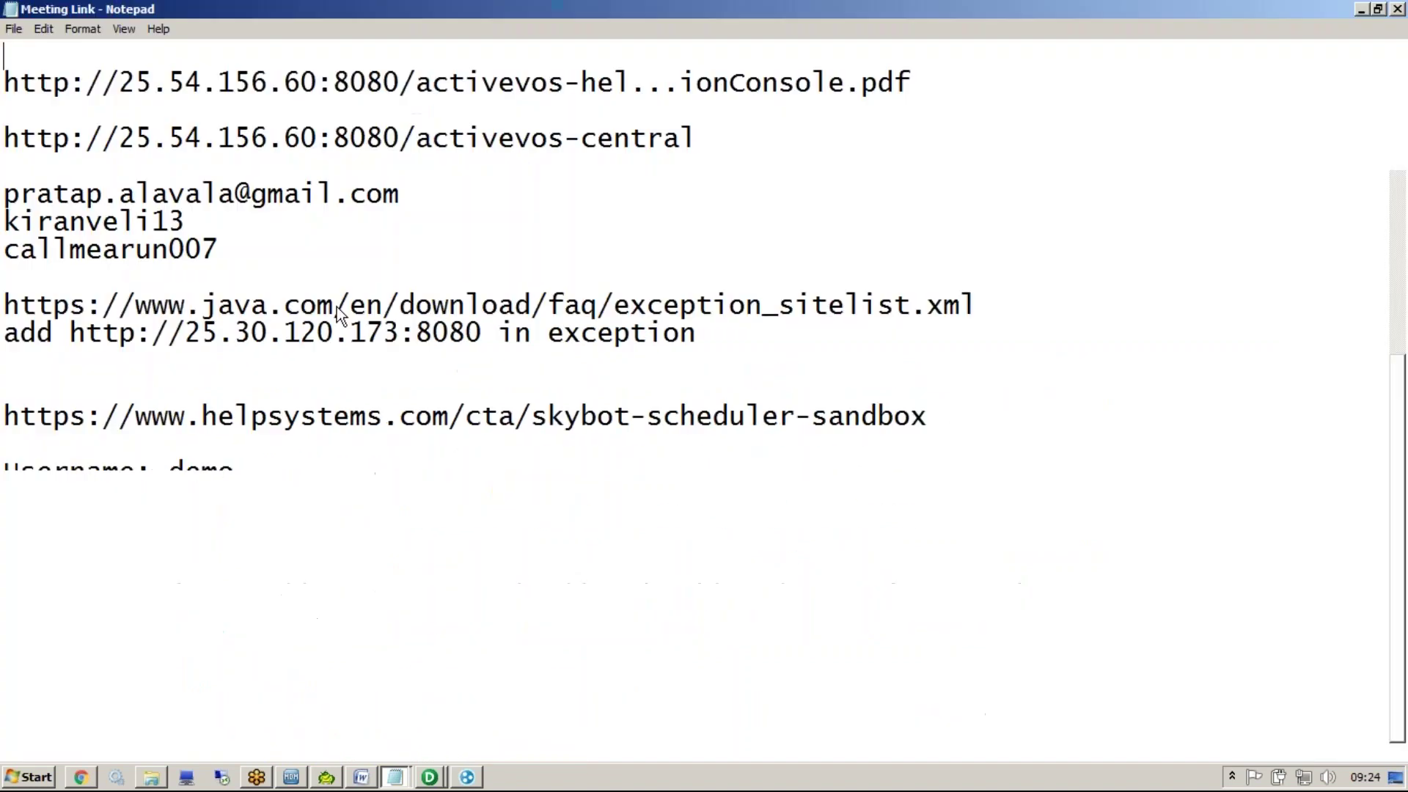
pyautogui.click(167, 548)
pyautogui.keyDown('shift'); pyautogui.click(11, 469); pyautogui.keyUp('shift')
pyautogui.hotkey('ctrl', 'c')
# Switch to the Untitled Notepad document and select all its text
pyautogui.press('super+d')
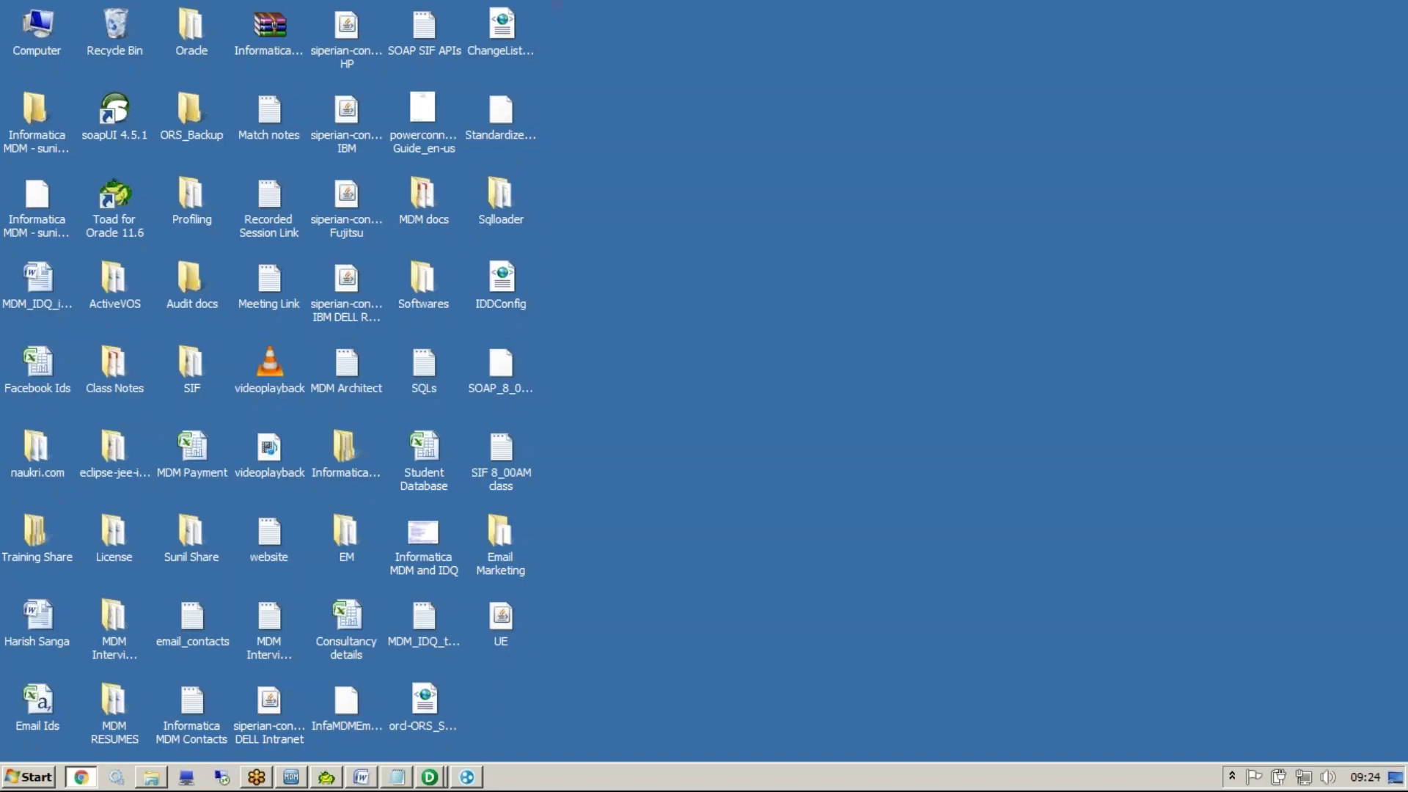
pyautogui.click(81, 777)
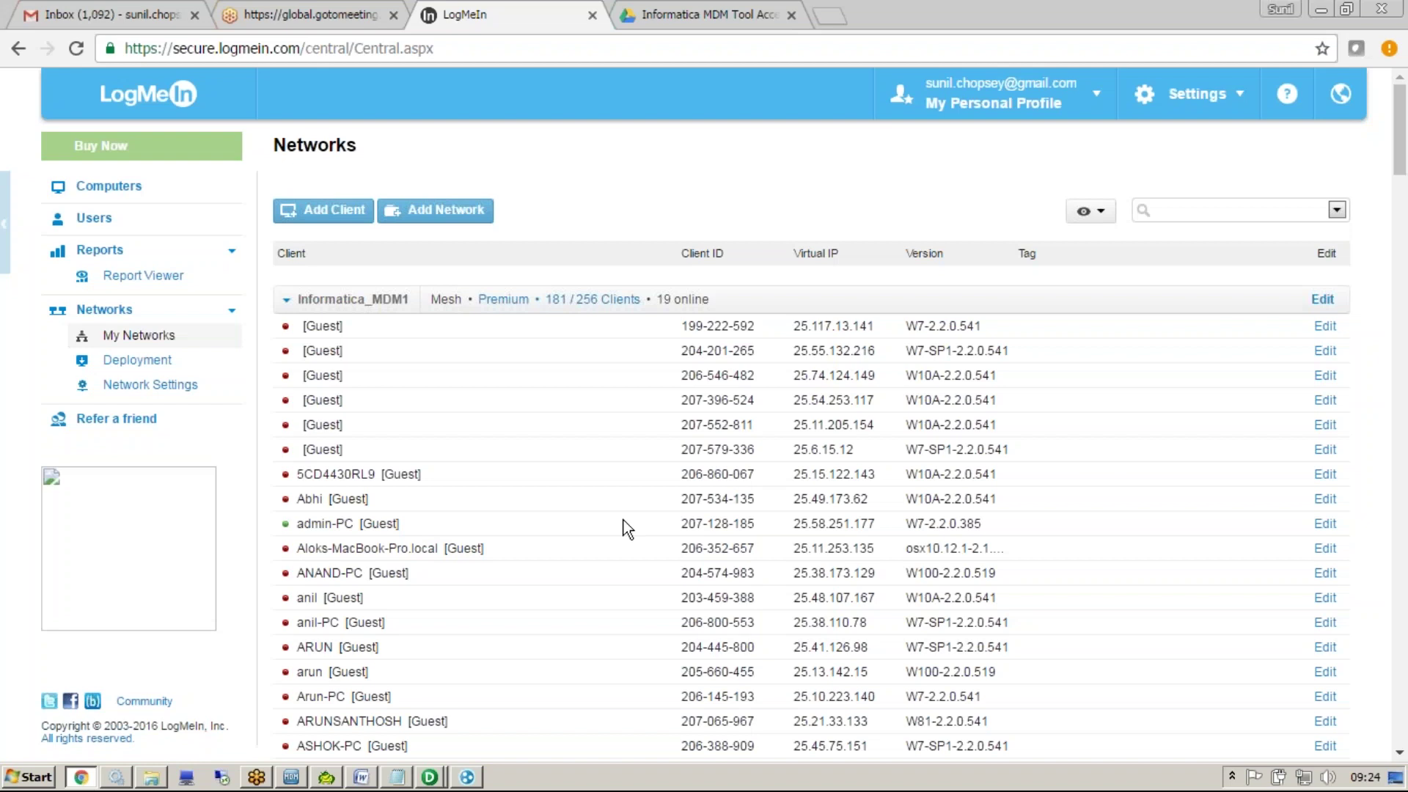
pyautogui.click(397, 776)
pyautogui.hotkey('ctrl', 'a')
pyautogui.hotkey('ctrl', 'v')
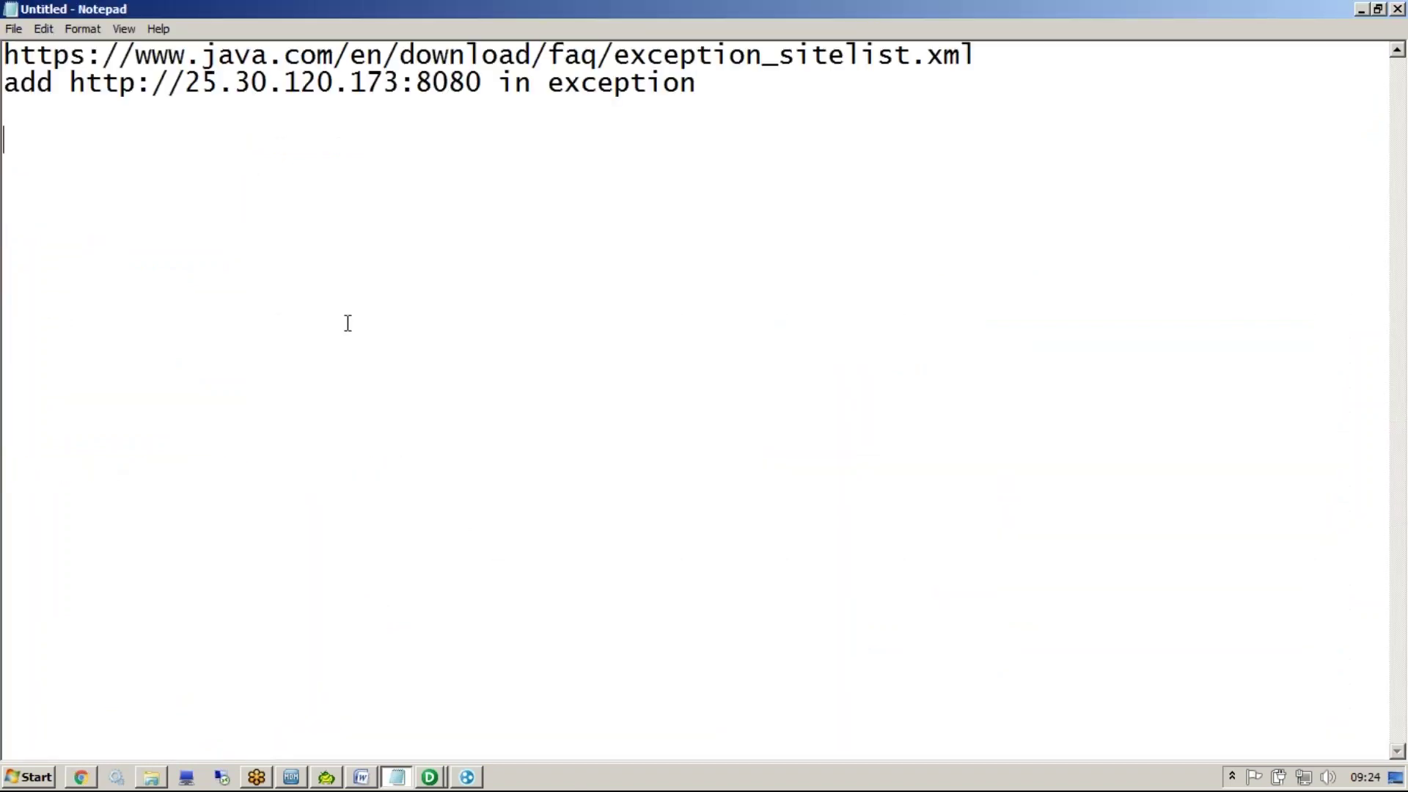
pyautogui.moveTo(981, 57); pyautogui.dragTo(4, 57)
pyautogui.moveTo(482, 82); pyautogui.dragTo(70, 87)
pyautogui.click(482, 82)
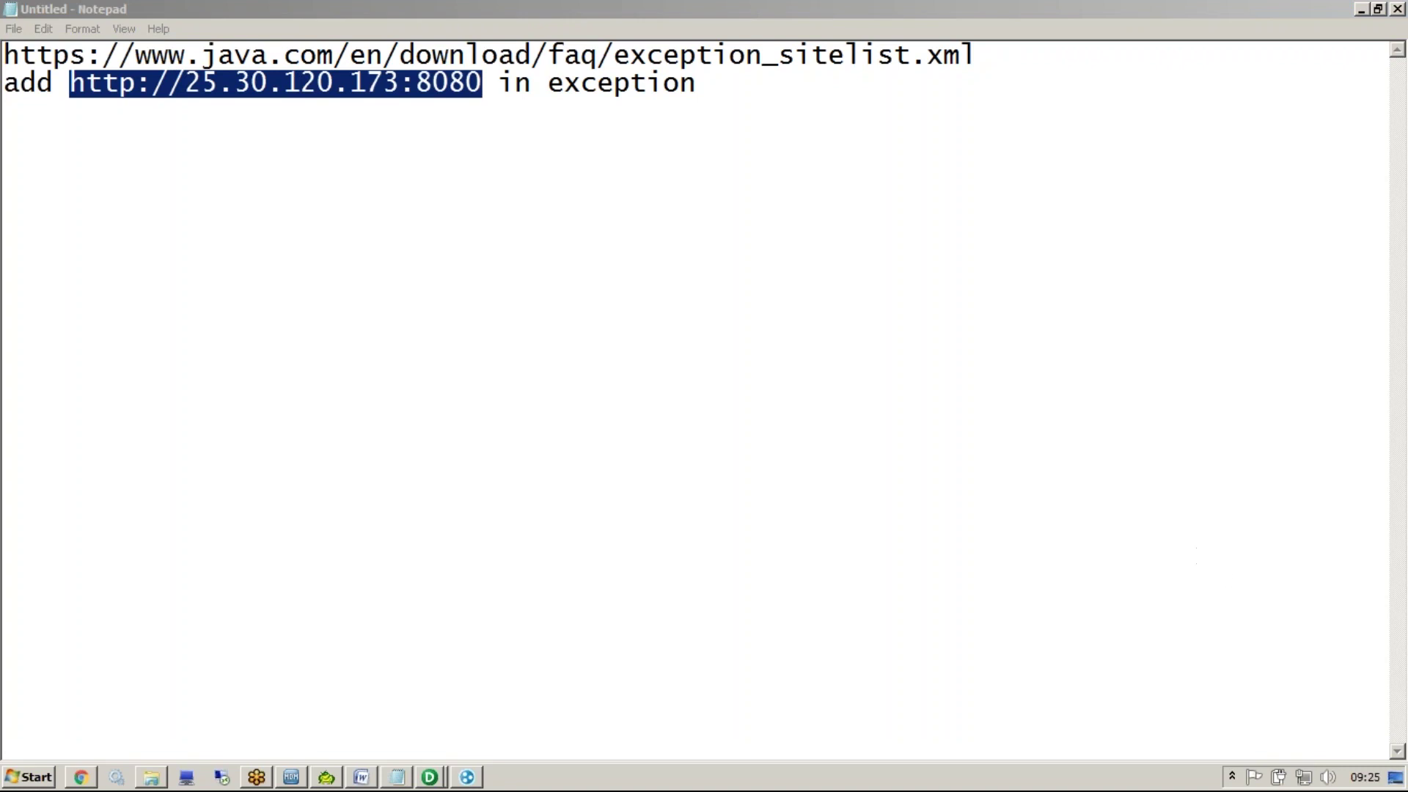
pyautogui.click(29, 777)
pyautogui.click(297, 412)
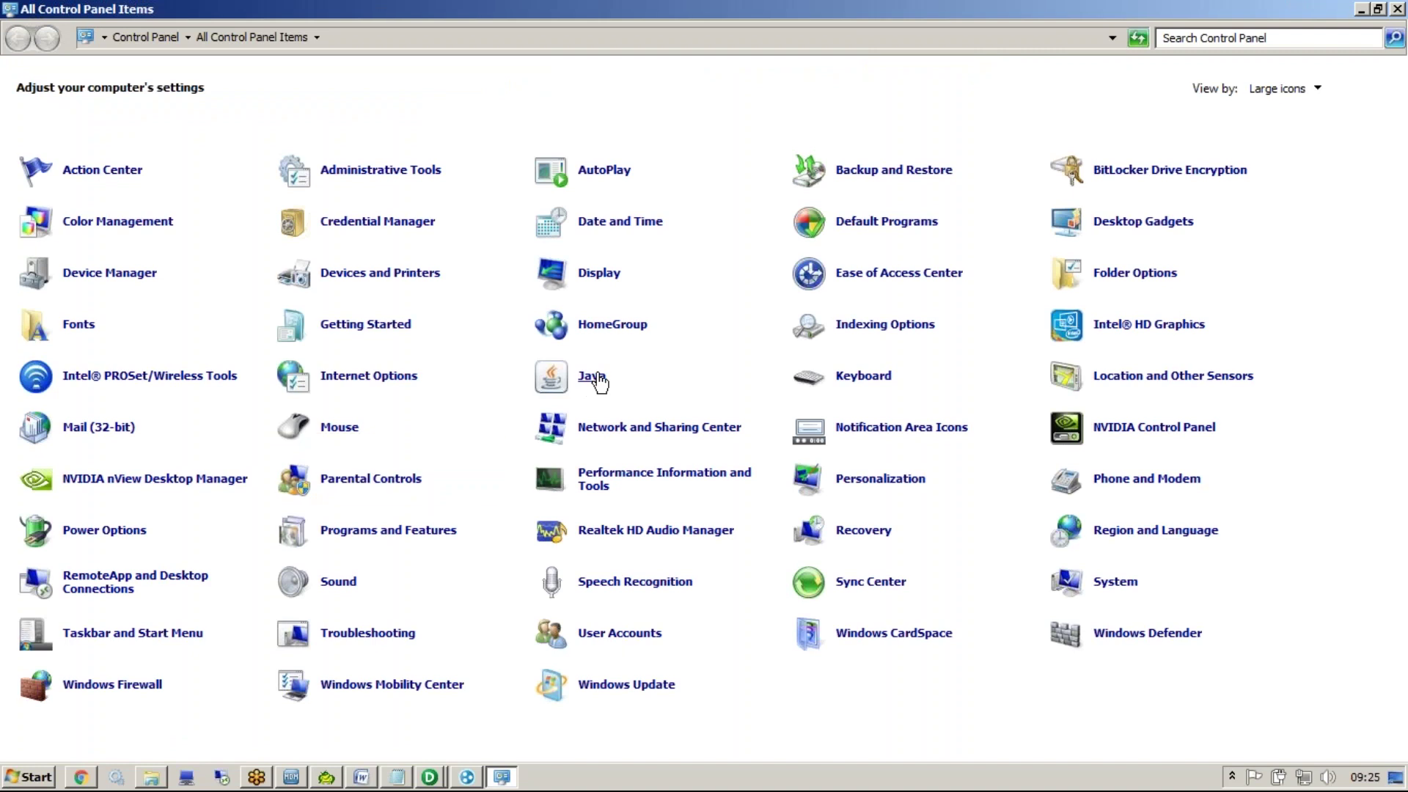
# Open the Java Control Panel and flip through its General, Security, Advanced and Java tabs
pyautogui.click(596, 376)
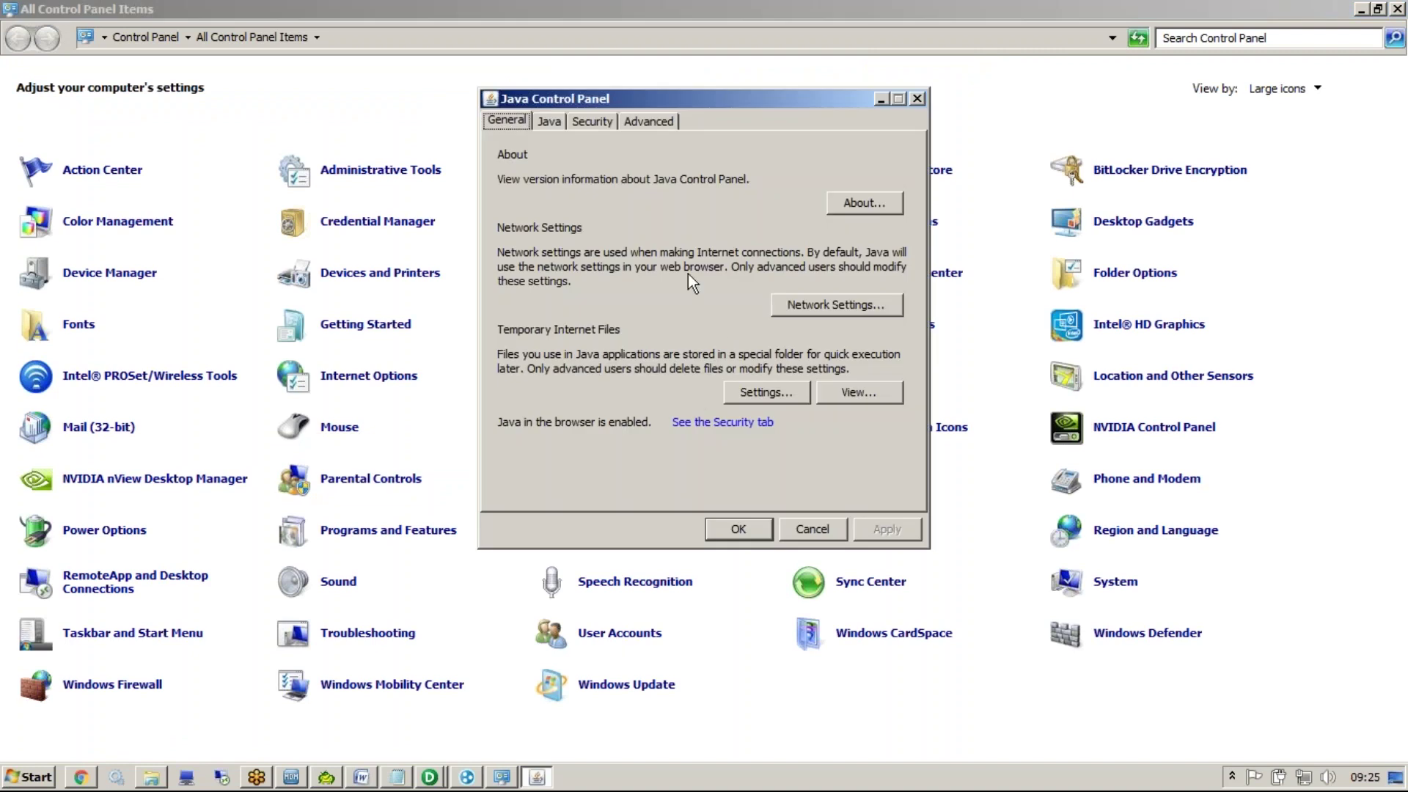
pyautogui.click(592, 116)
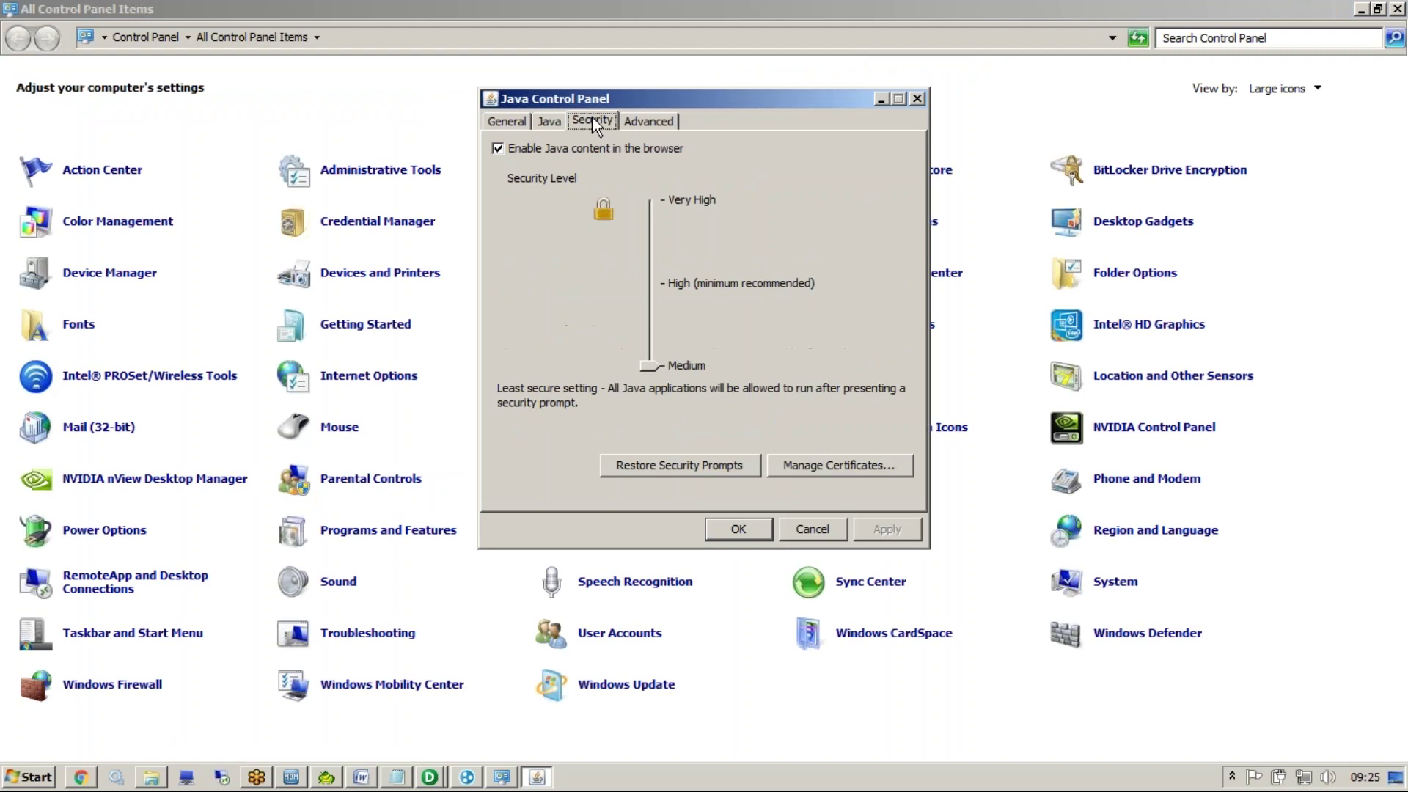
pyautogui.click(521, 122)
pyautogui.click(651, 121)
pyautogui.click(591, 118)
pyautogui.click(561, 117)
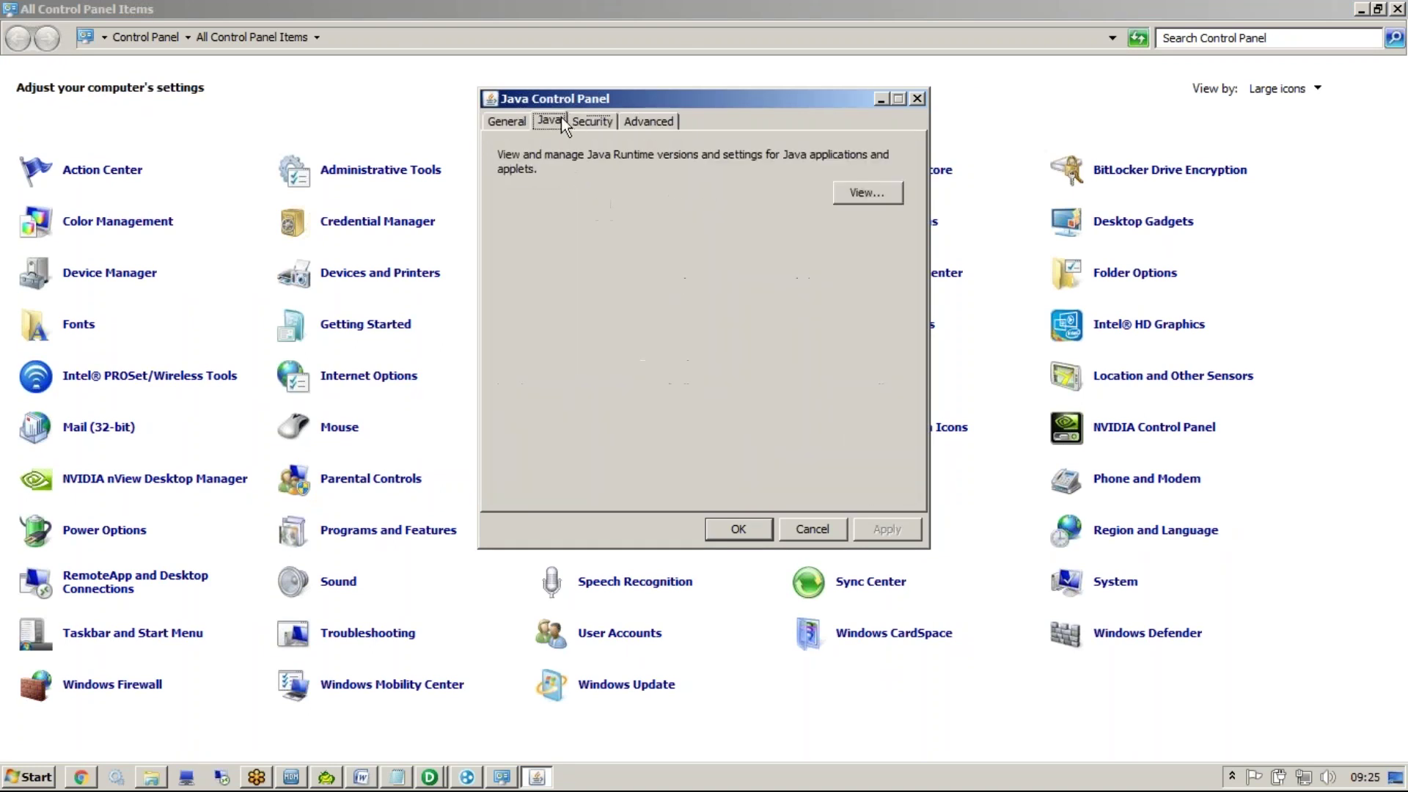
pyautogui.click(513, 123)
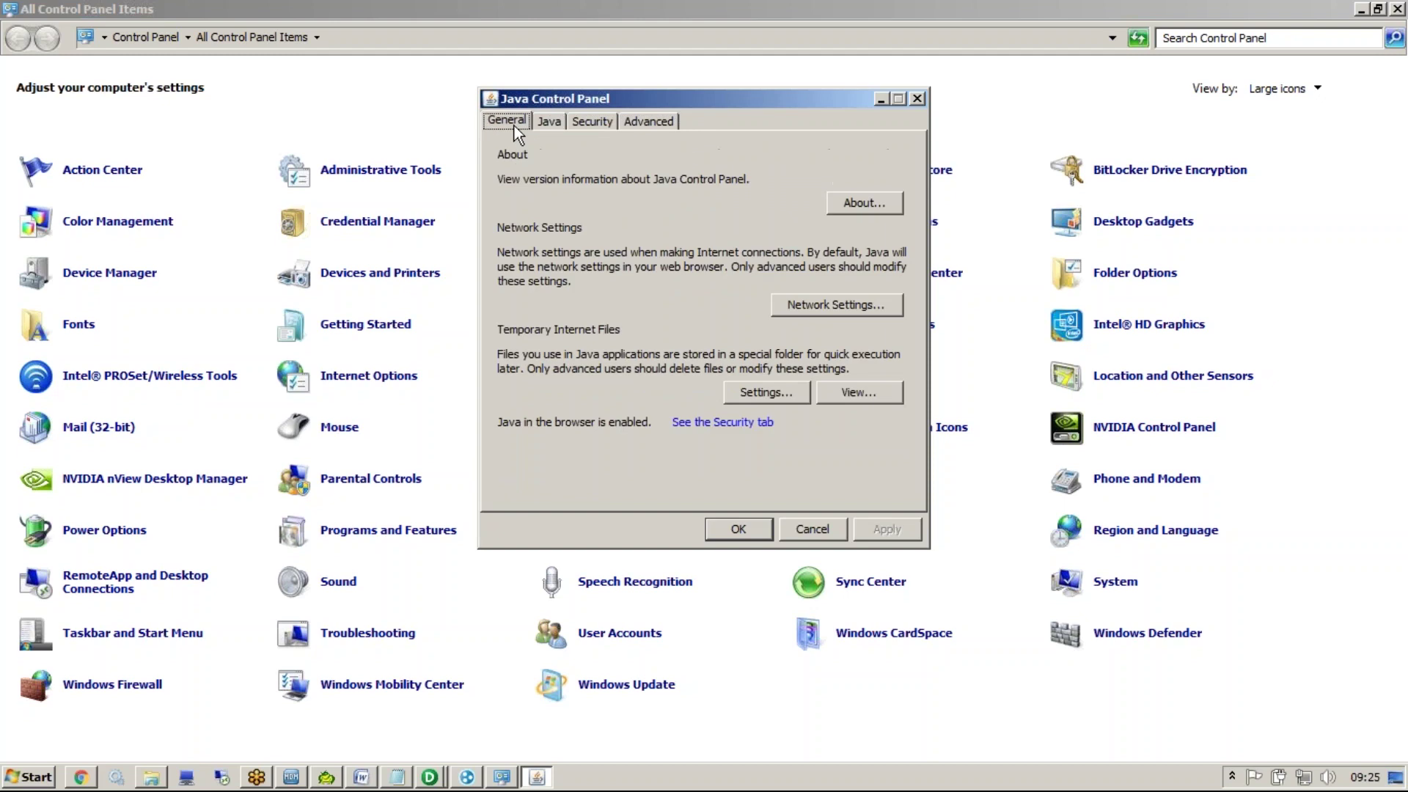
pyautogui.click(593, 116)
# Peek at certificates, cancel restoring security prompts, and check the Medium security level
pyautogui.click(847, 467)
pyautogui.press('Escape')
pyautogui.click(736, 465)
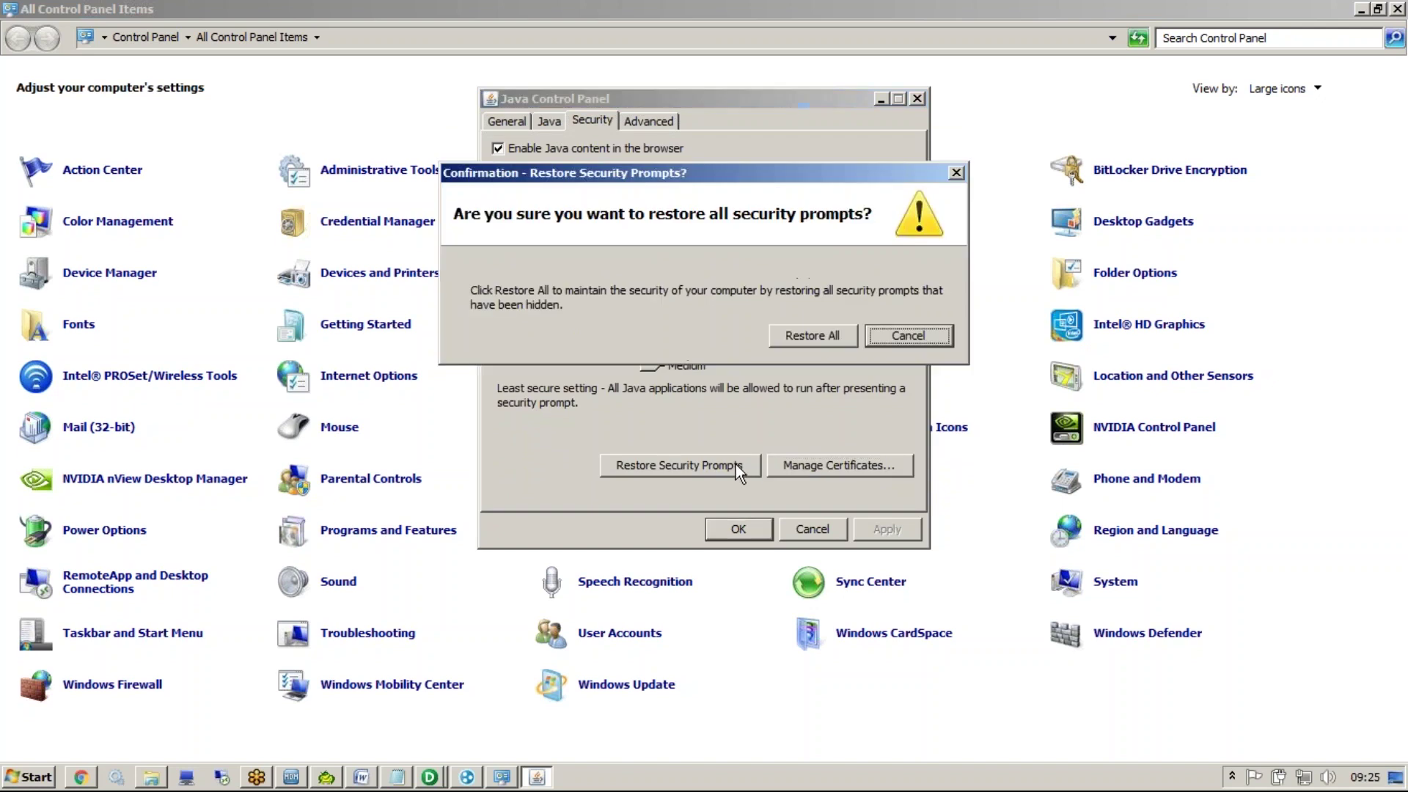
pyautogui.click(956, 173)
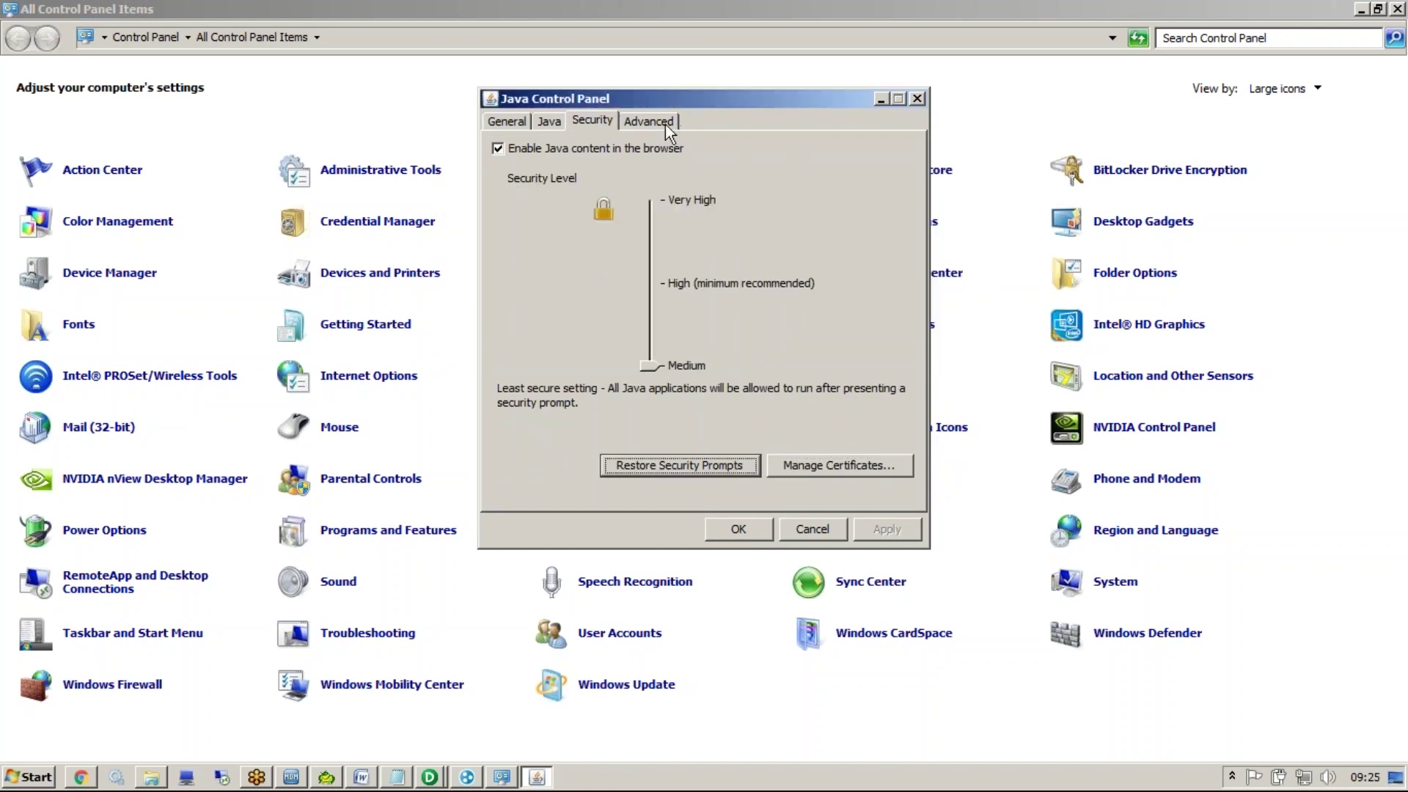
pyautogui.click(665, 125)
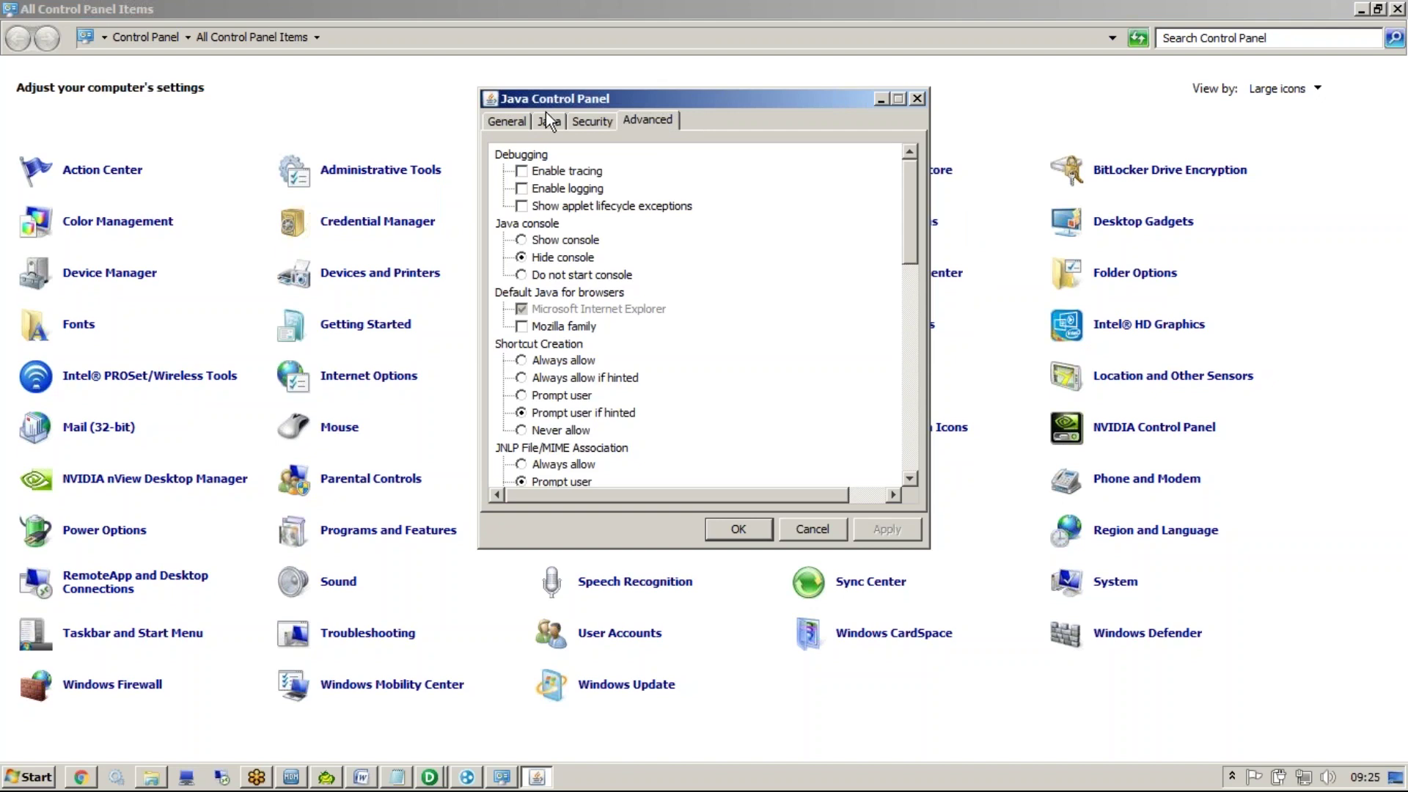
pyautogui.click(550, 122)
pyautogui.click(520, 122)
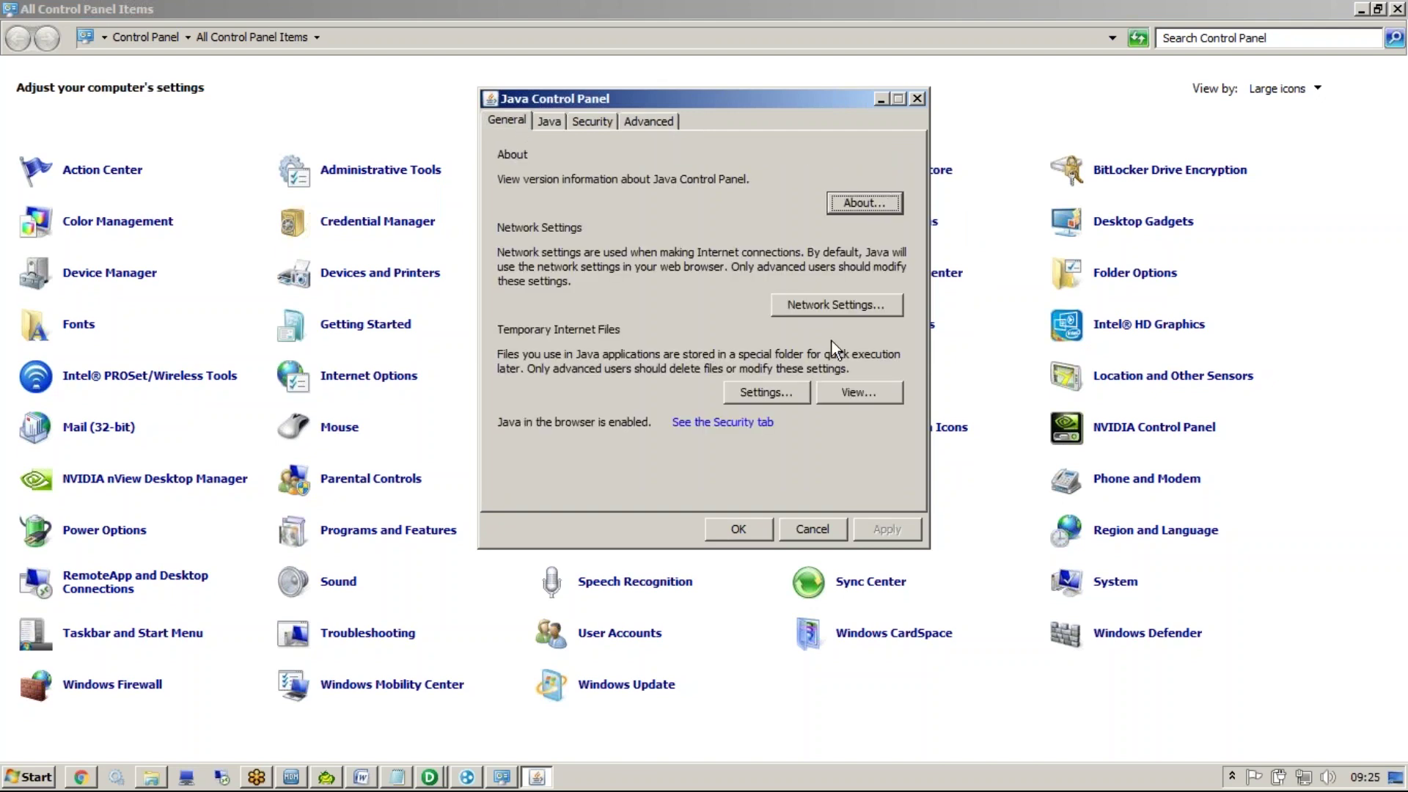
pyautogui.click(750, 424)
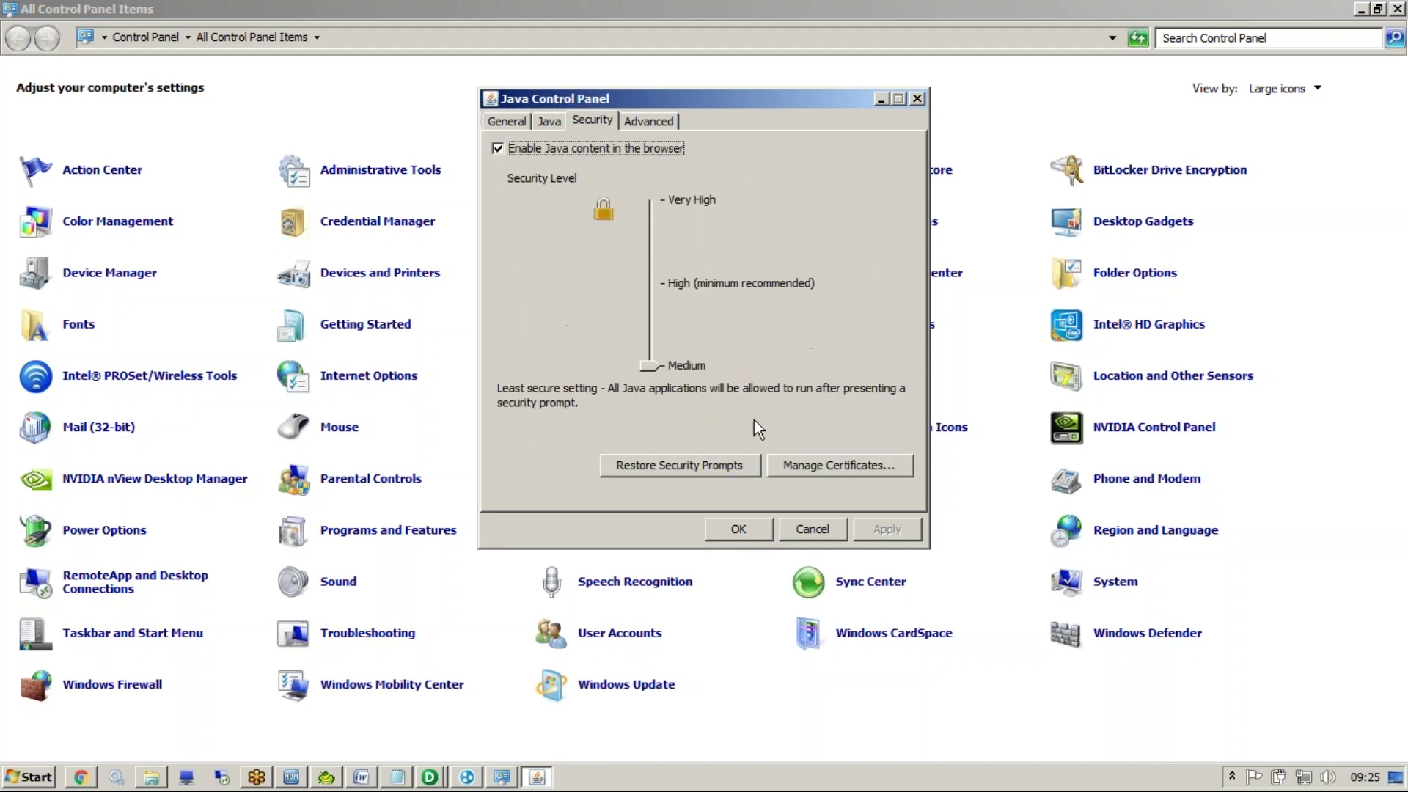
pyautogui.click(523, 123)
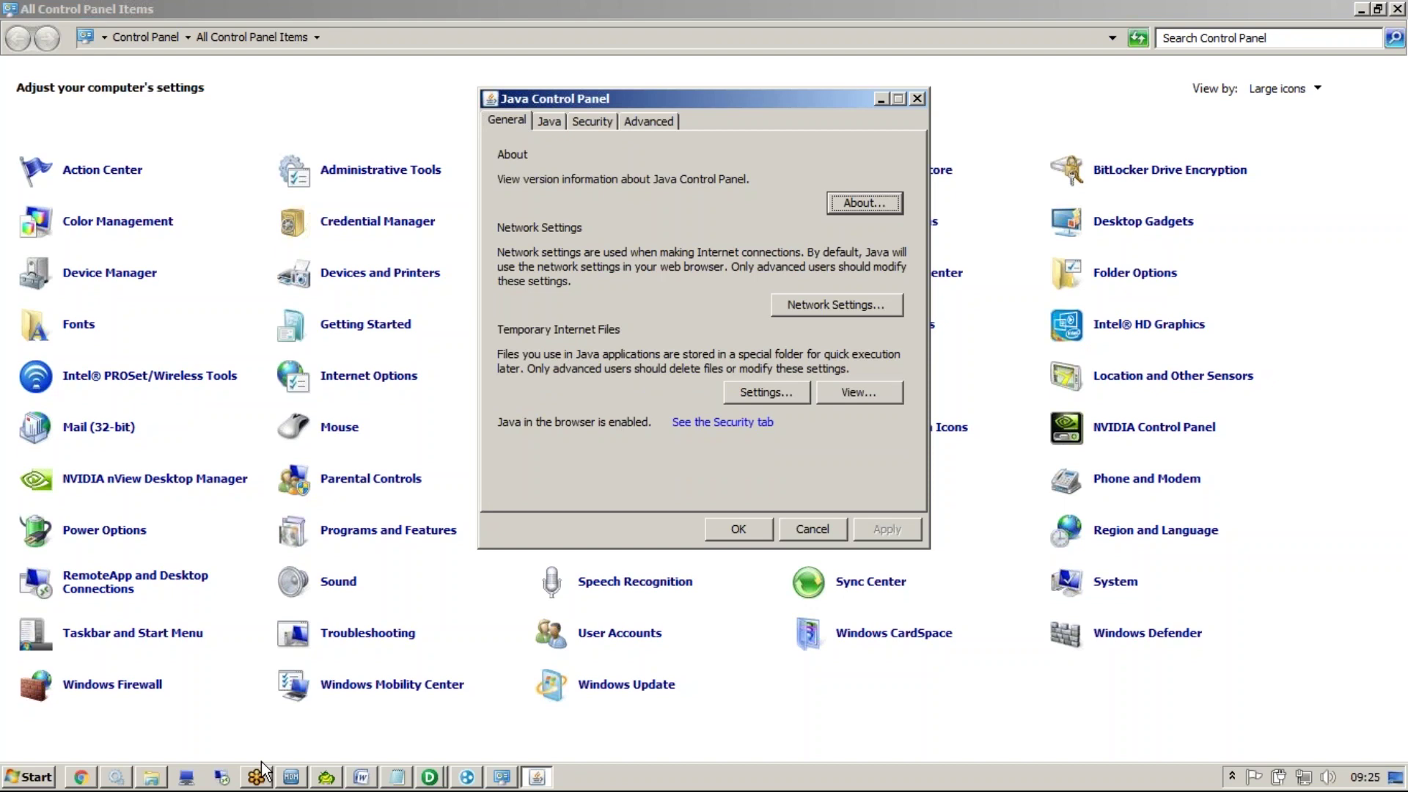
# Bring the Untitled Notepad notes back up and select all their text
pyautogui.click(396, 777)
pyautogui.click(497, 337)
pyautogui.hotkey('ctrl', 'a')
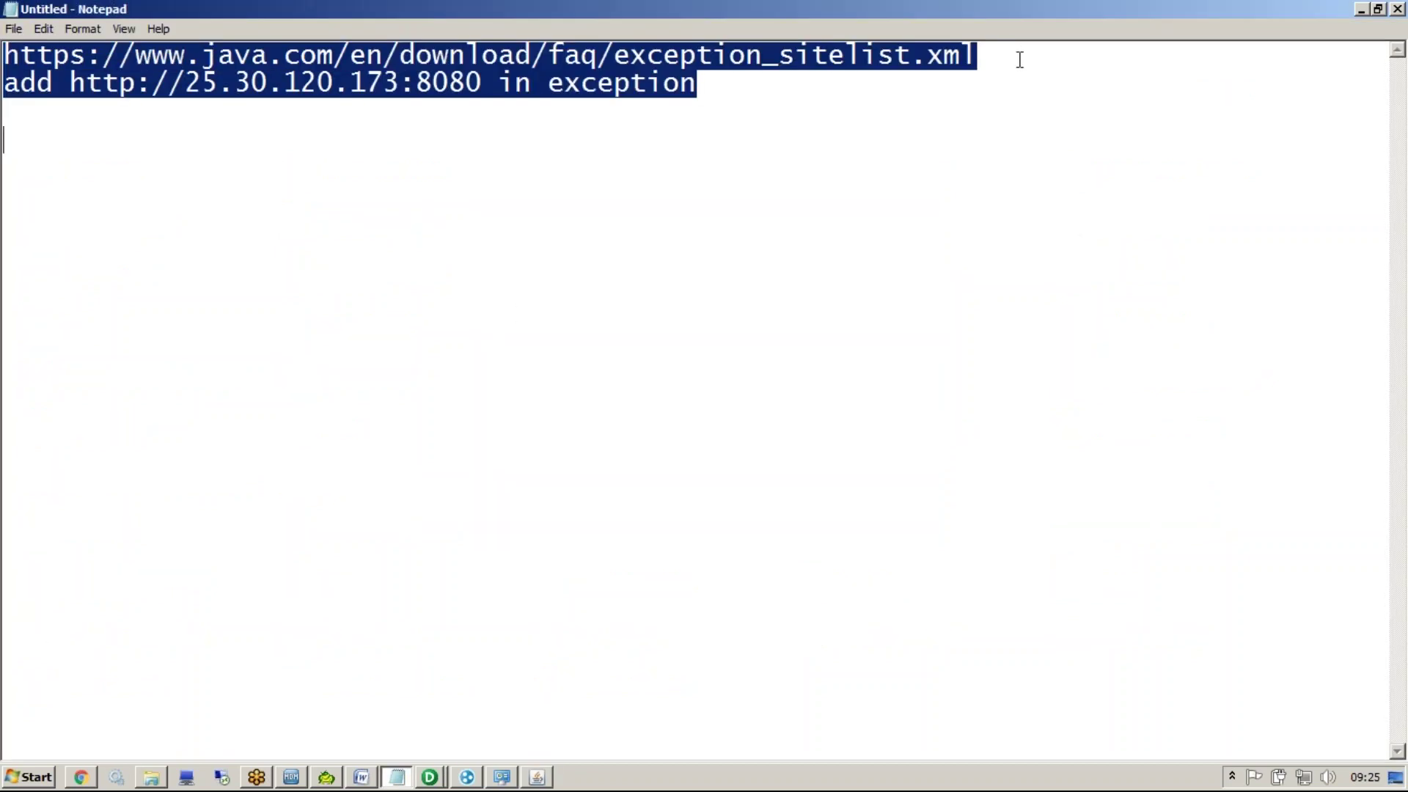
# Copy the exception site list link from the notes and open that java.com FAQ in a new tab
pyautogui.click(1021, 51)
pyautogui.hotkey('shift', 'Home')
pyautogui.hotkey('ctrl', 'c')
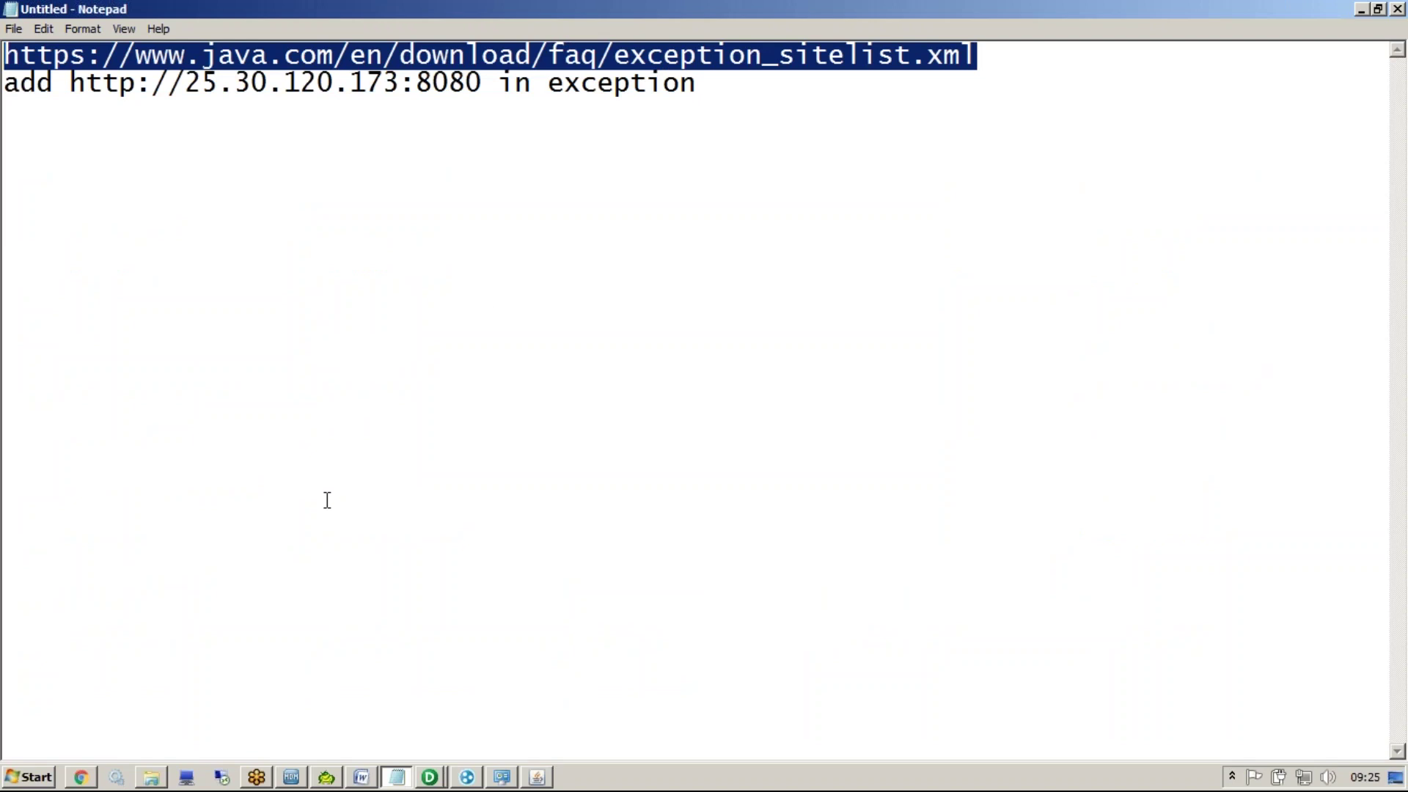
pyautogui.click(80, 777)
pyautogui.hotkey('ctrl', 't')
pyautogui.hotkey('ctrl', 'v')
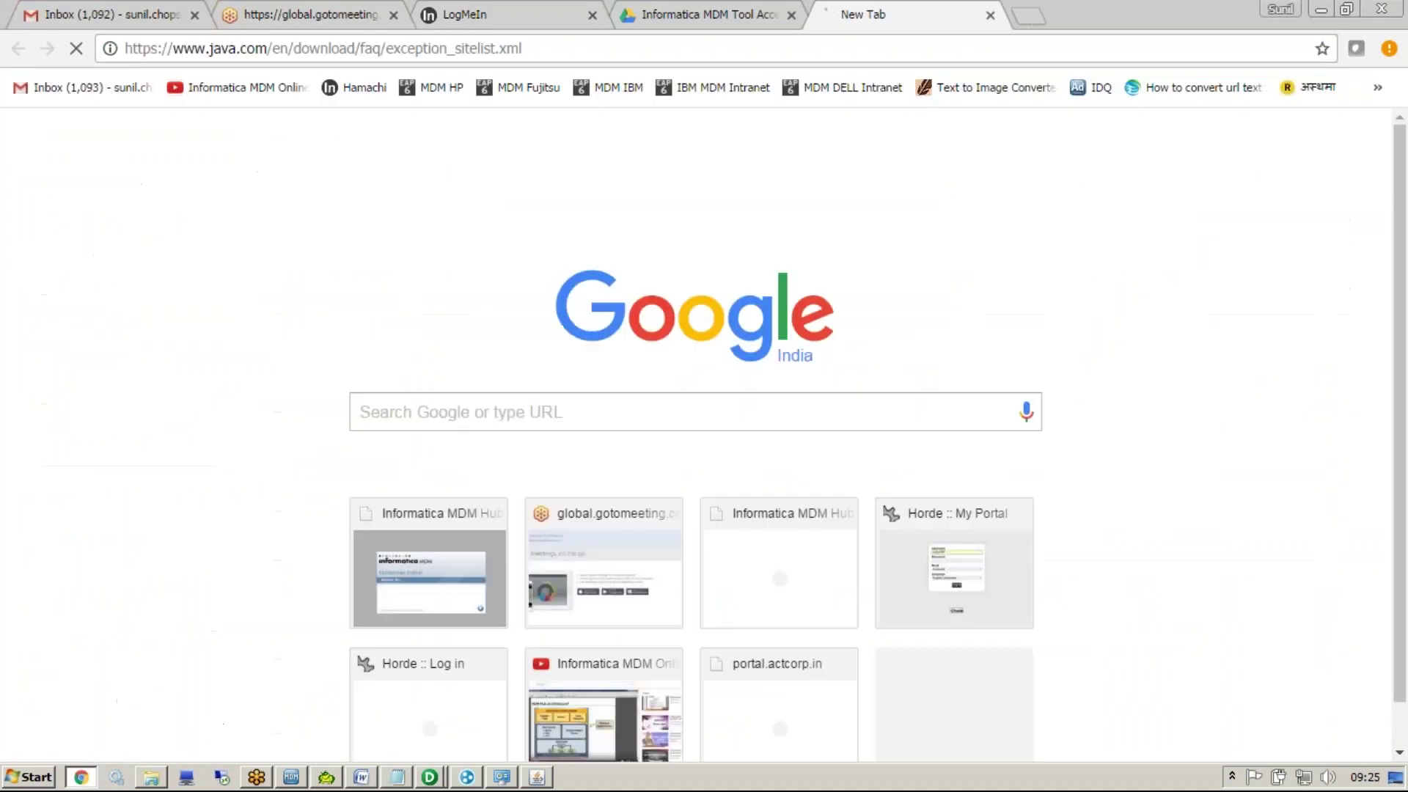
pyautogui.press('Return')
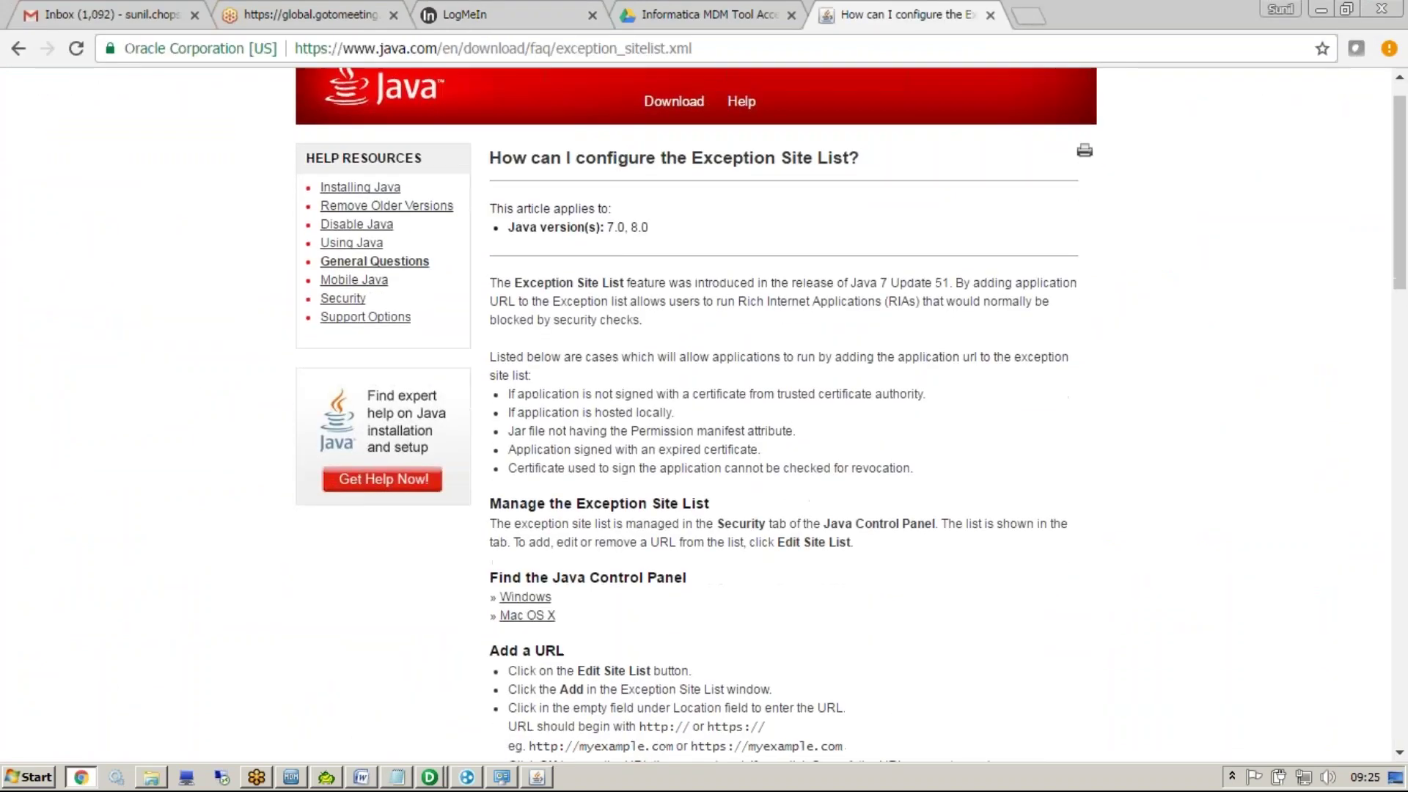
pyautogui.scroll(-5, 851, 414)
pyautogui.scroll(-1, 851, 415)
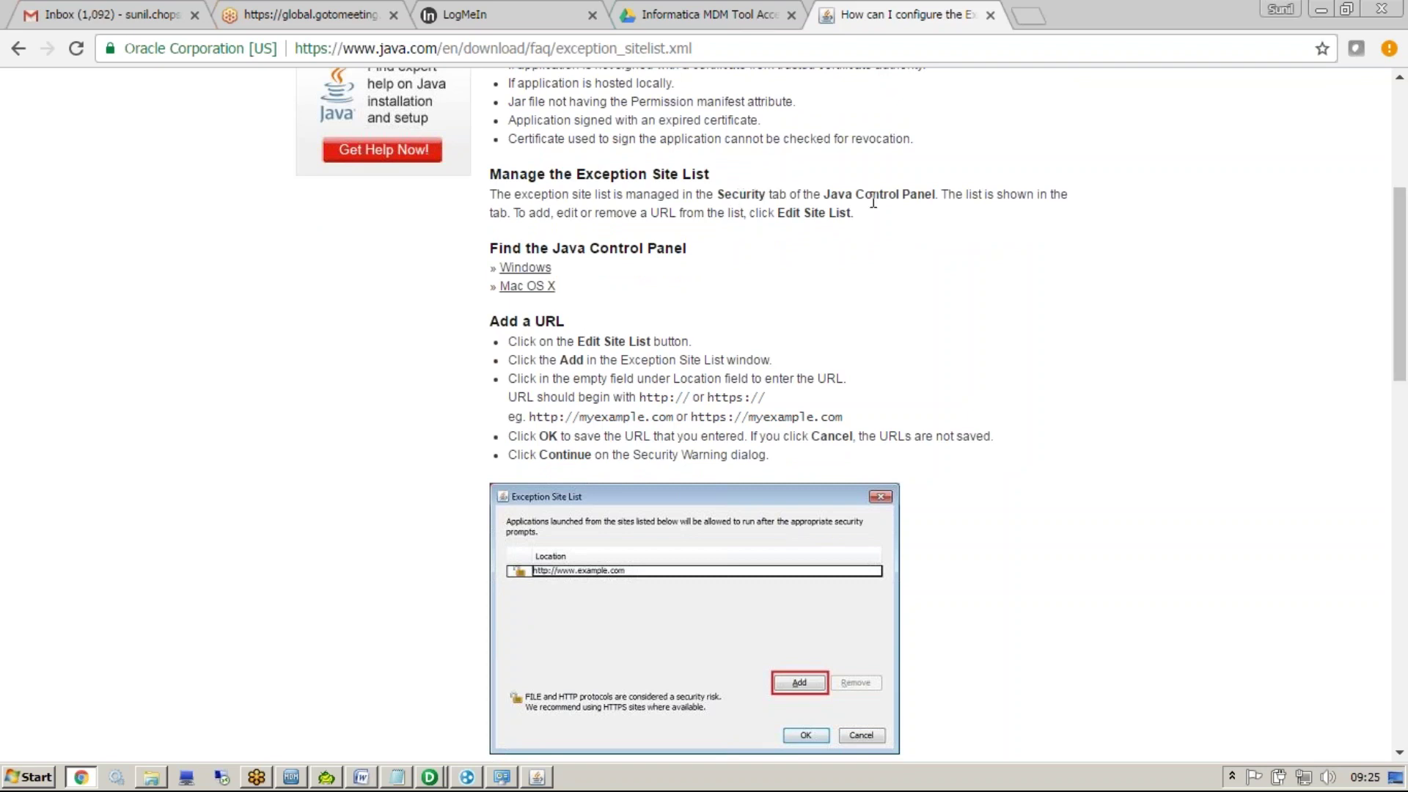
# Place the Java Control Panel Security tab beside the FAQ's steps and highlight 'Edit Site List'
pyautogui.click(537, 778)
pyautogui.click(593, 121)
pyautogui.moveTo(645, 93); pyautogui.dragTo(245, 236)
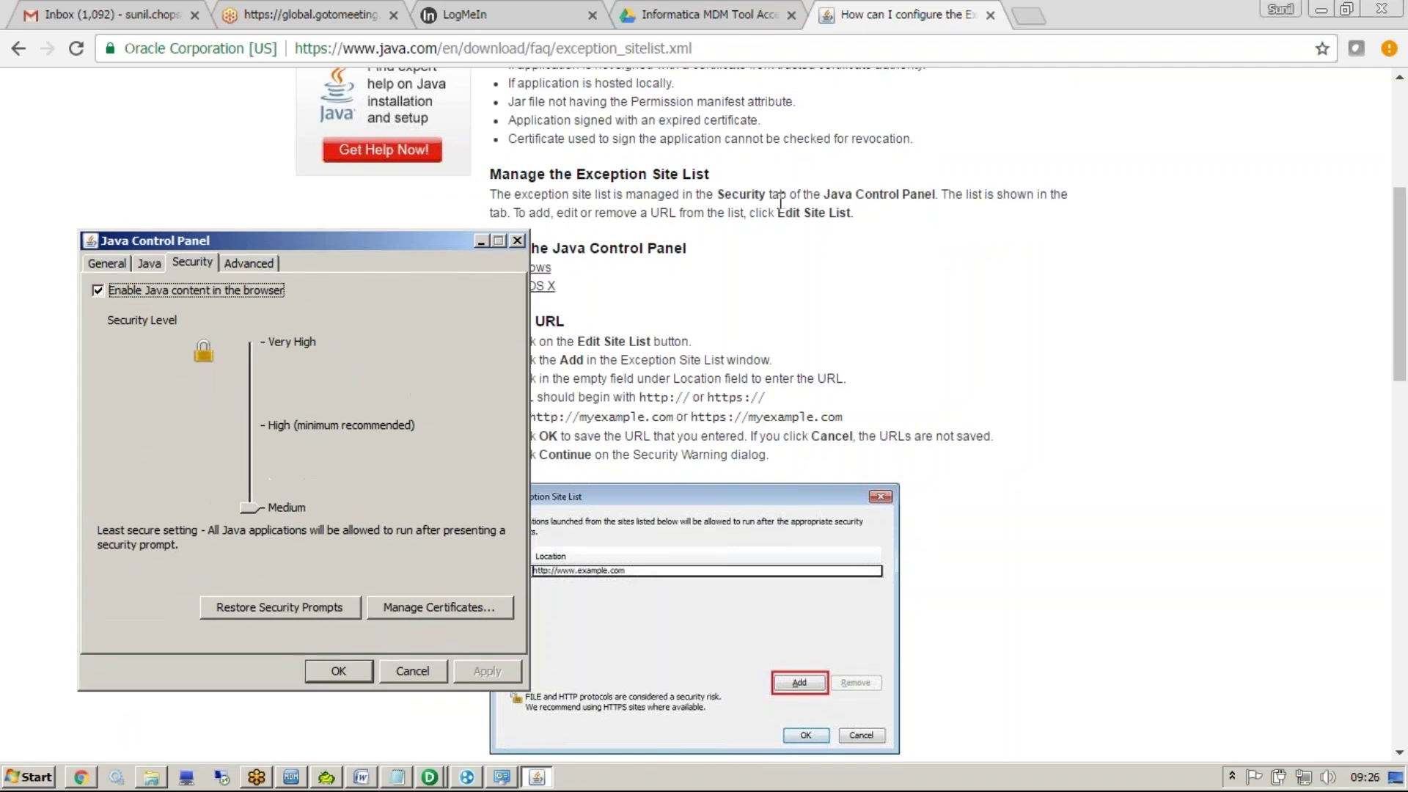
pyautogui.click(809, 224)
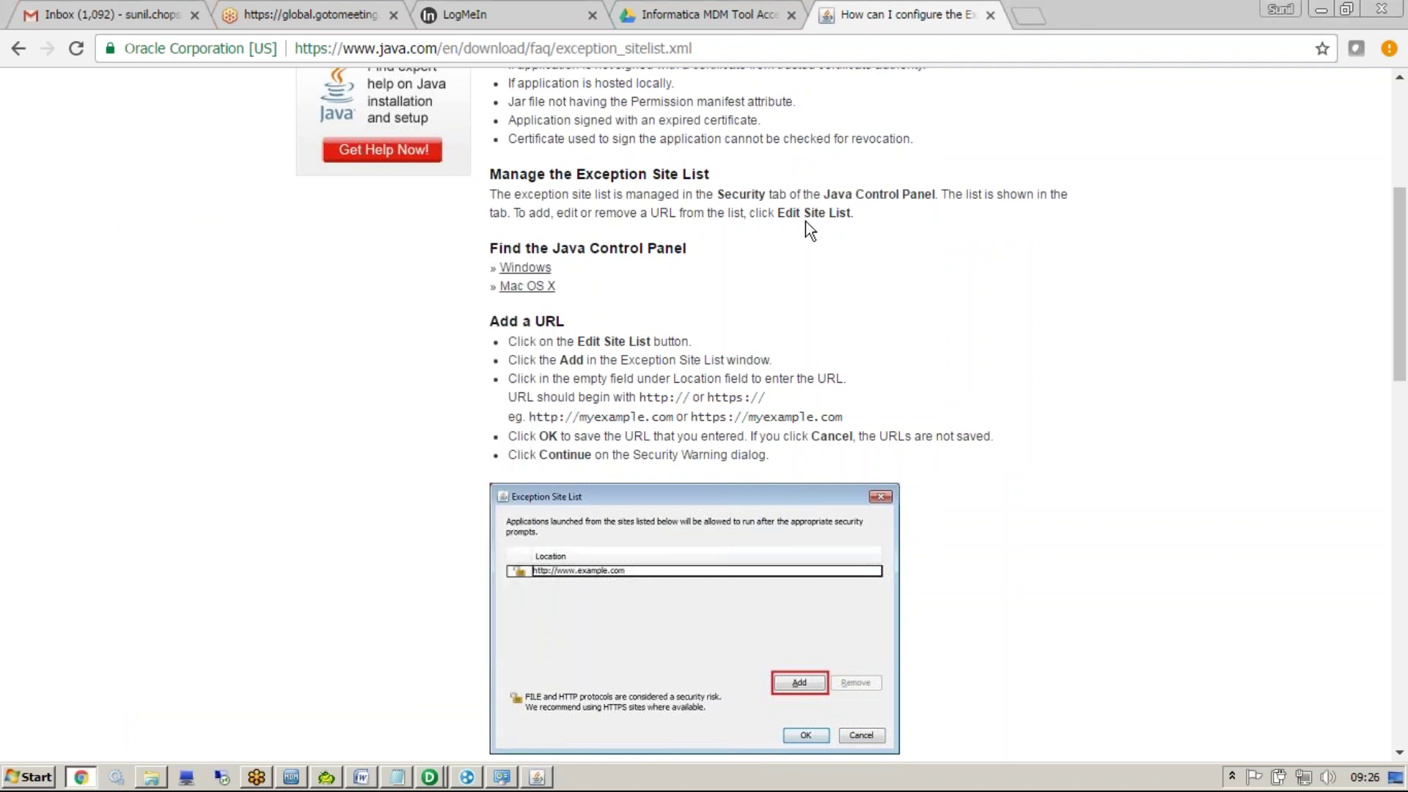
pyautogui.moveTo(778, 212); pyautogui.dragTo(852, 214)
pyautogui.click(389, 777)
pyautogui.hotkey('ctrl', 'End')
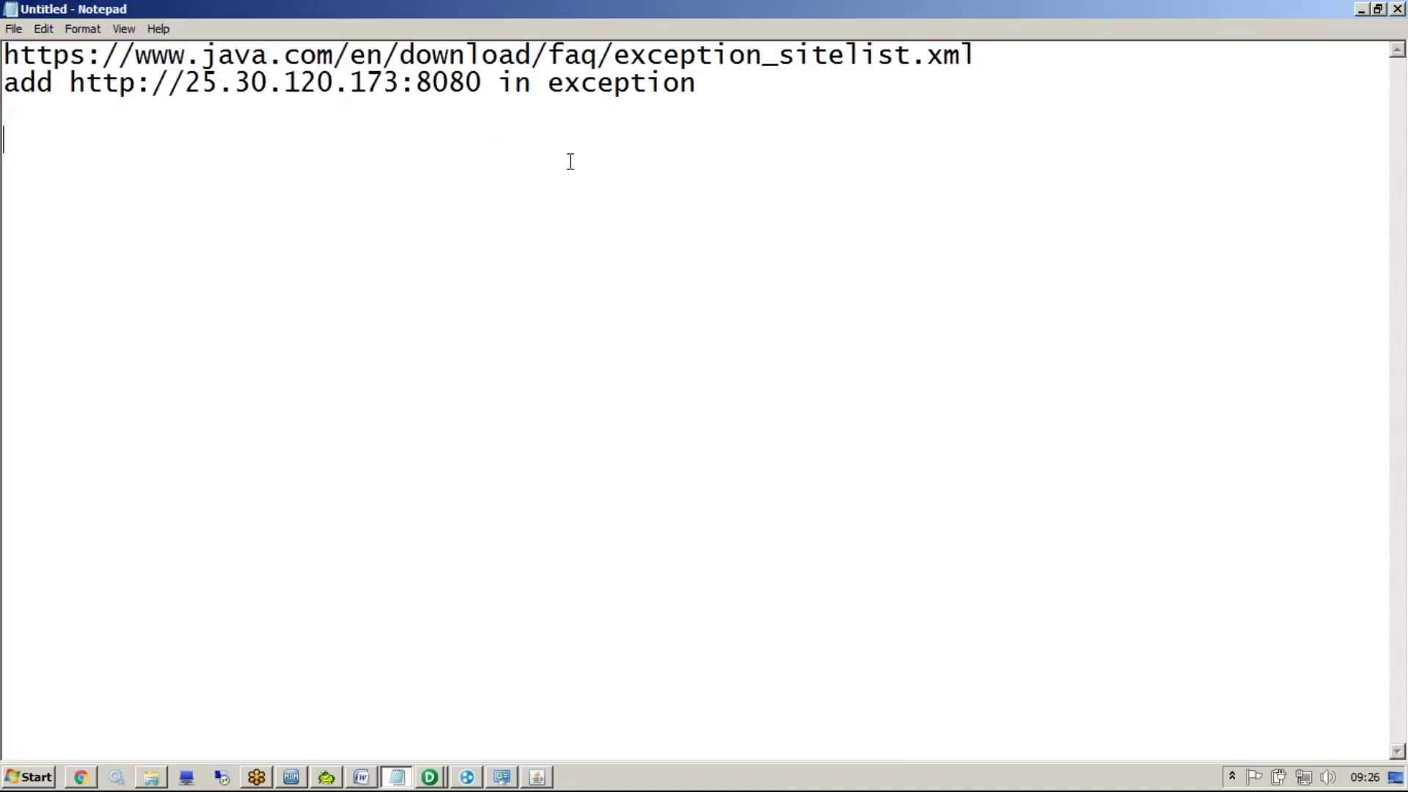
pyautogui.moveTo(487, 76); pyautogui.dragTo(73, 87)
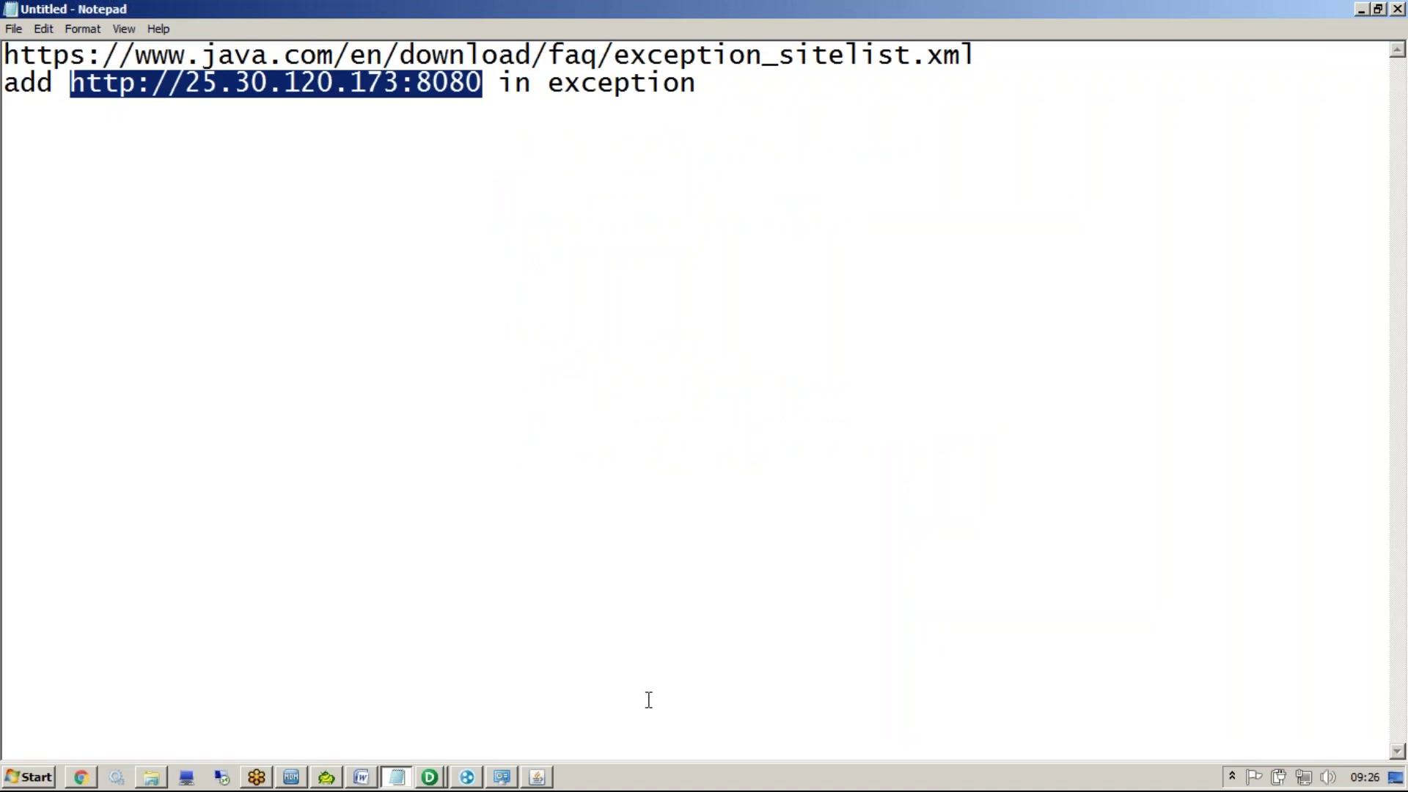
pyautogui.click(814, 433)
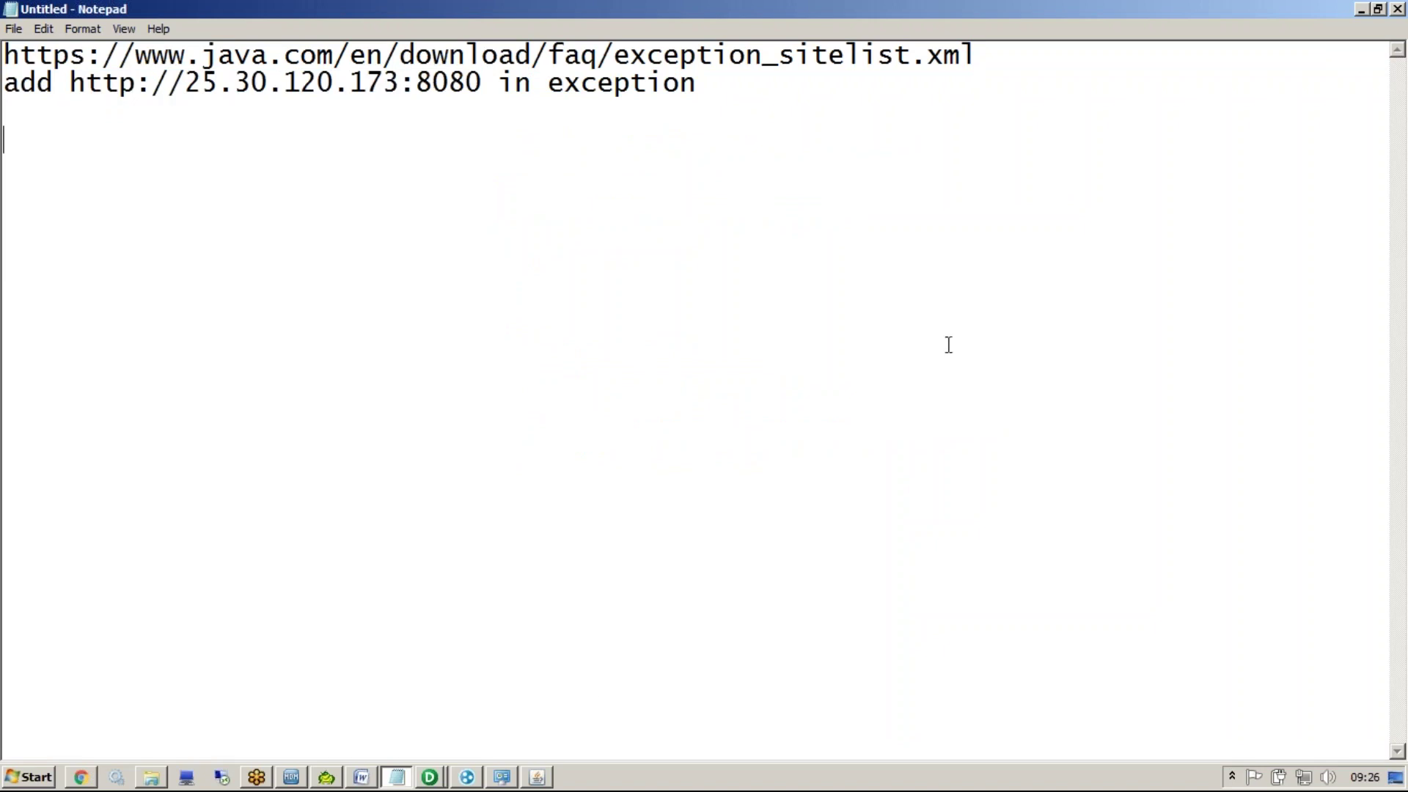
# Close Notepad with Alt+F4 and discard the notes with Don't Save
pyautogui.click(1397, 9)
pyautogui.press('Escape')
pyautogui.hotkey('ctrl', 'a')
pyautogui.click(1212, 671)
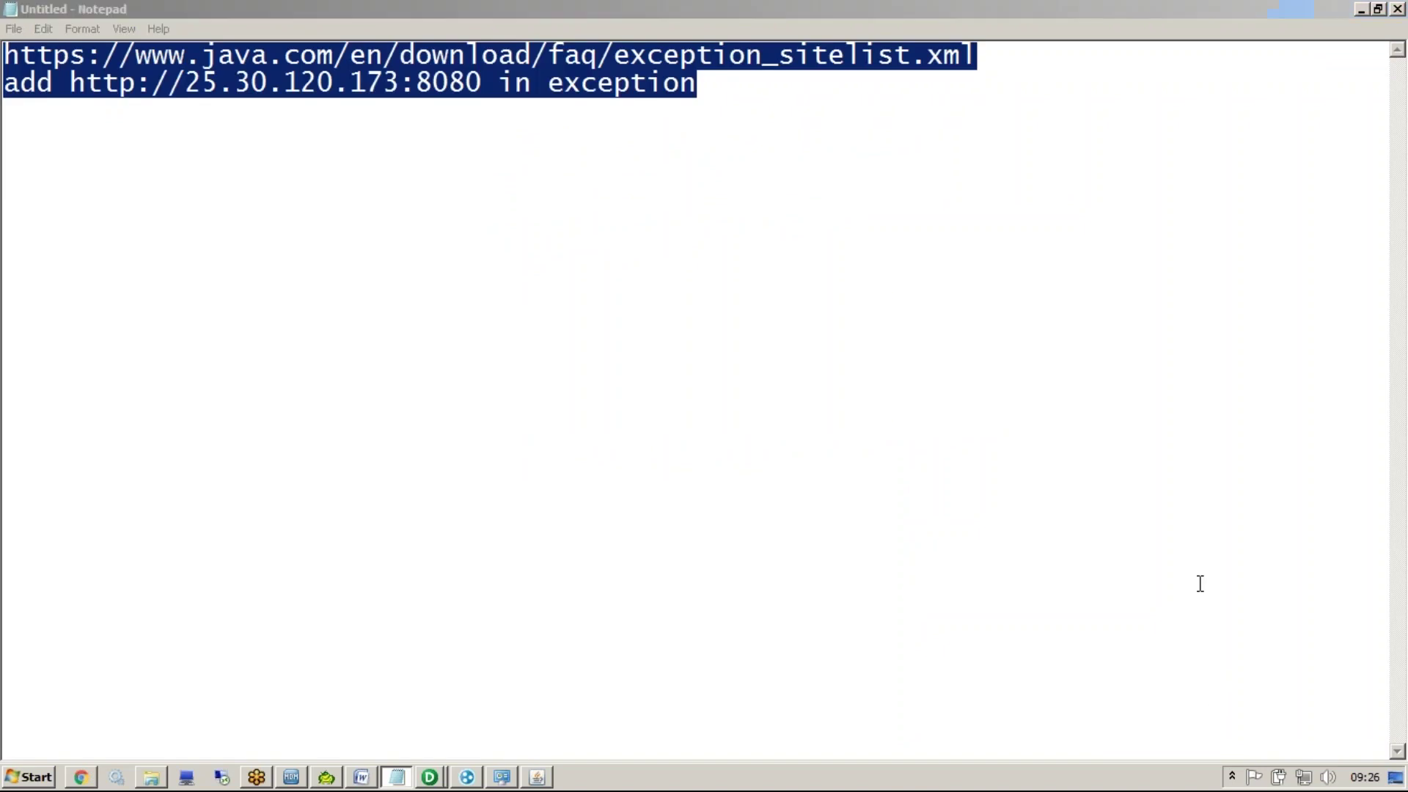
pyautogui.click(971, 428)
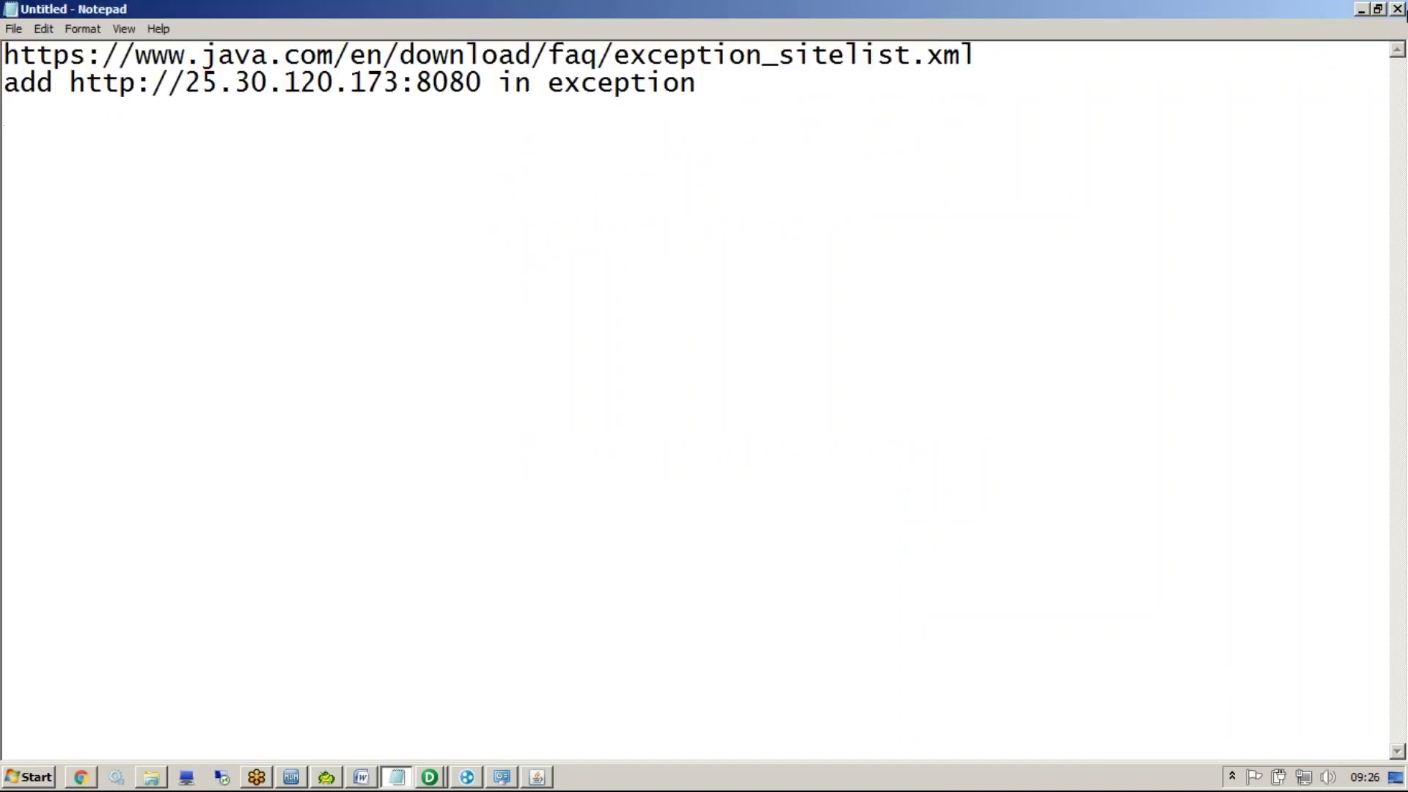
pyautogui.hotkey('alt', 'F4')
pyautogui.click(777, 402)
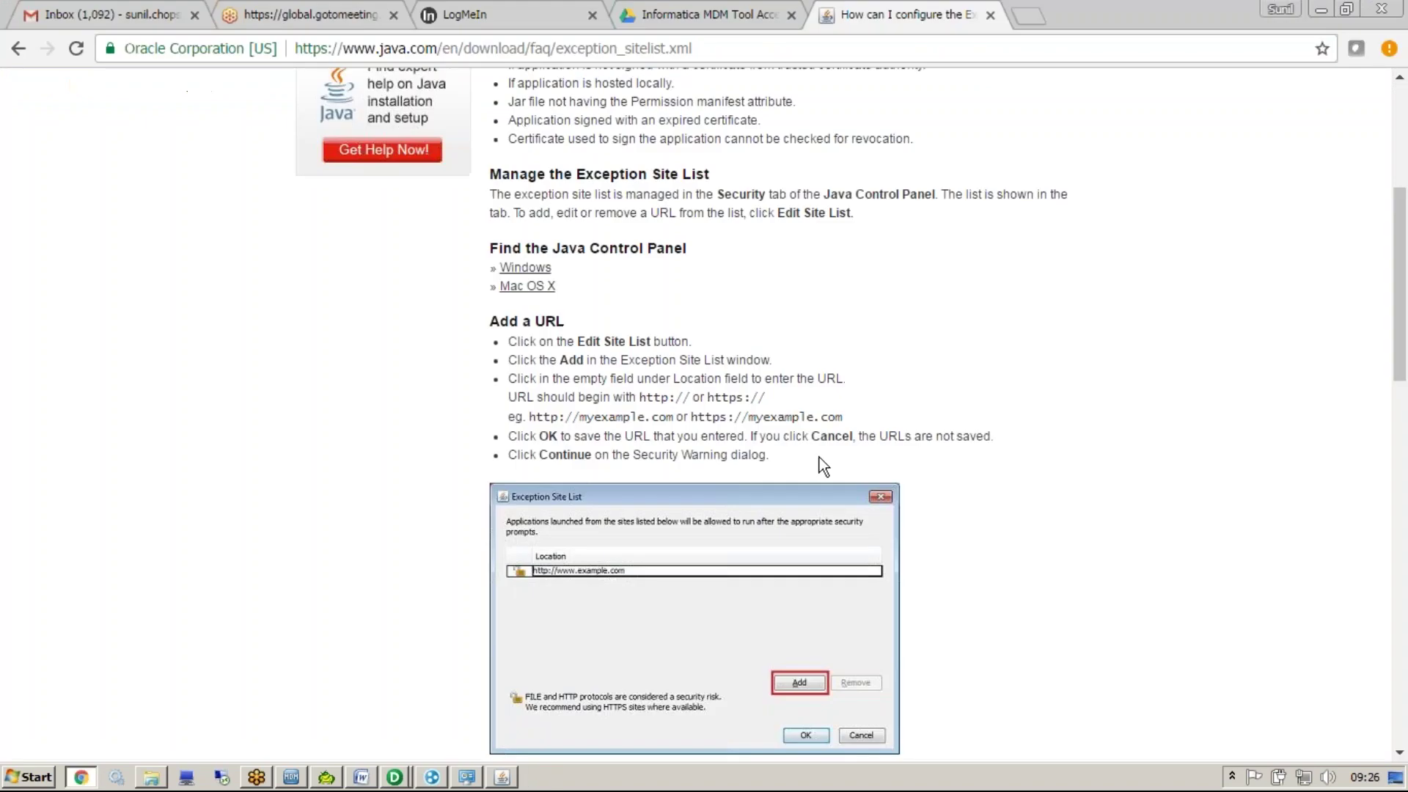
# Close the Java FAQ tab, refresh My Networks for Informatica_MDM1, and briefly open the Java Control Panel
pyautogui.moveTo(820, 19); pyautogui.dragTo(693, 15)
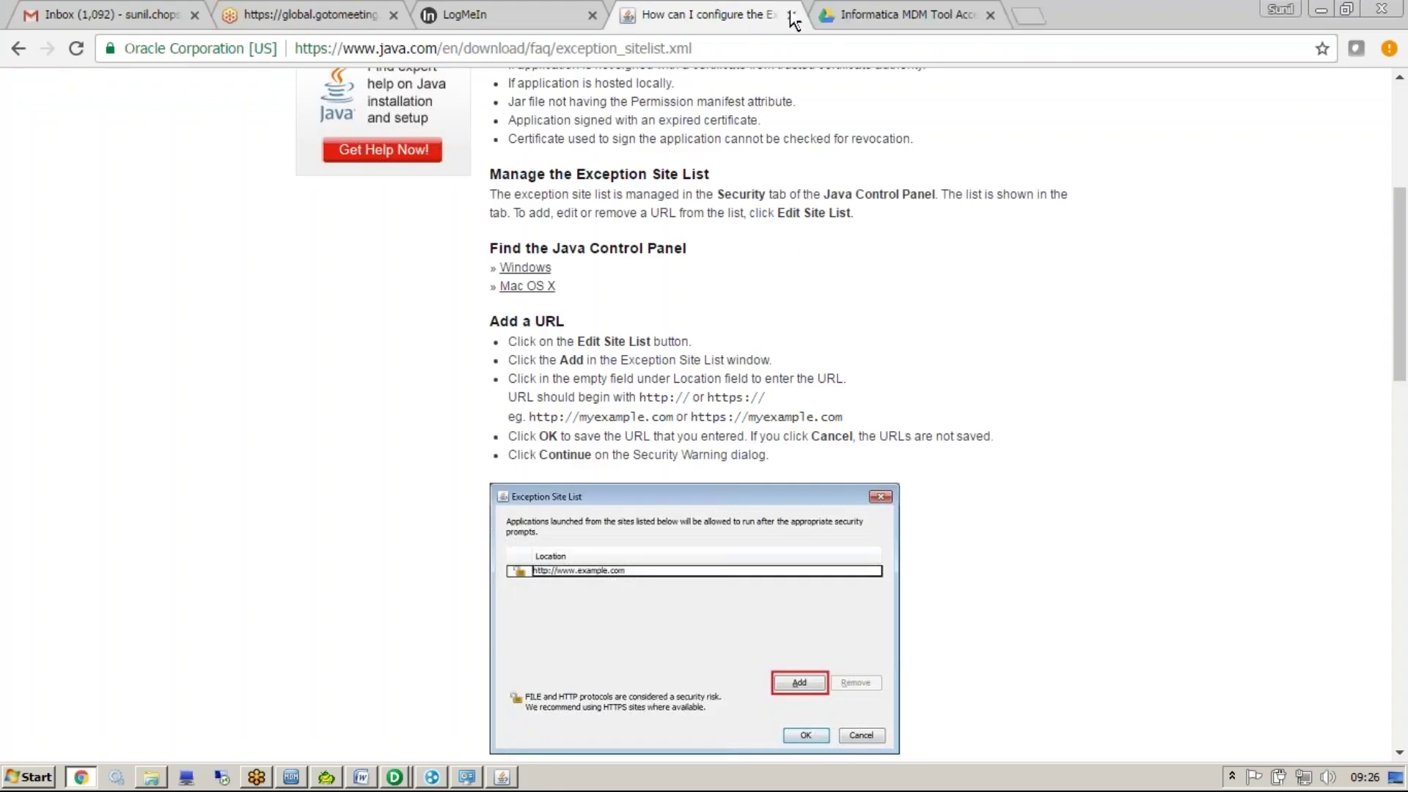
pyautogui.click(792, 15)
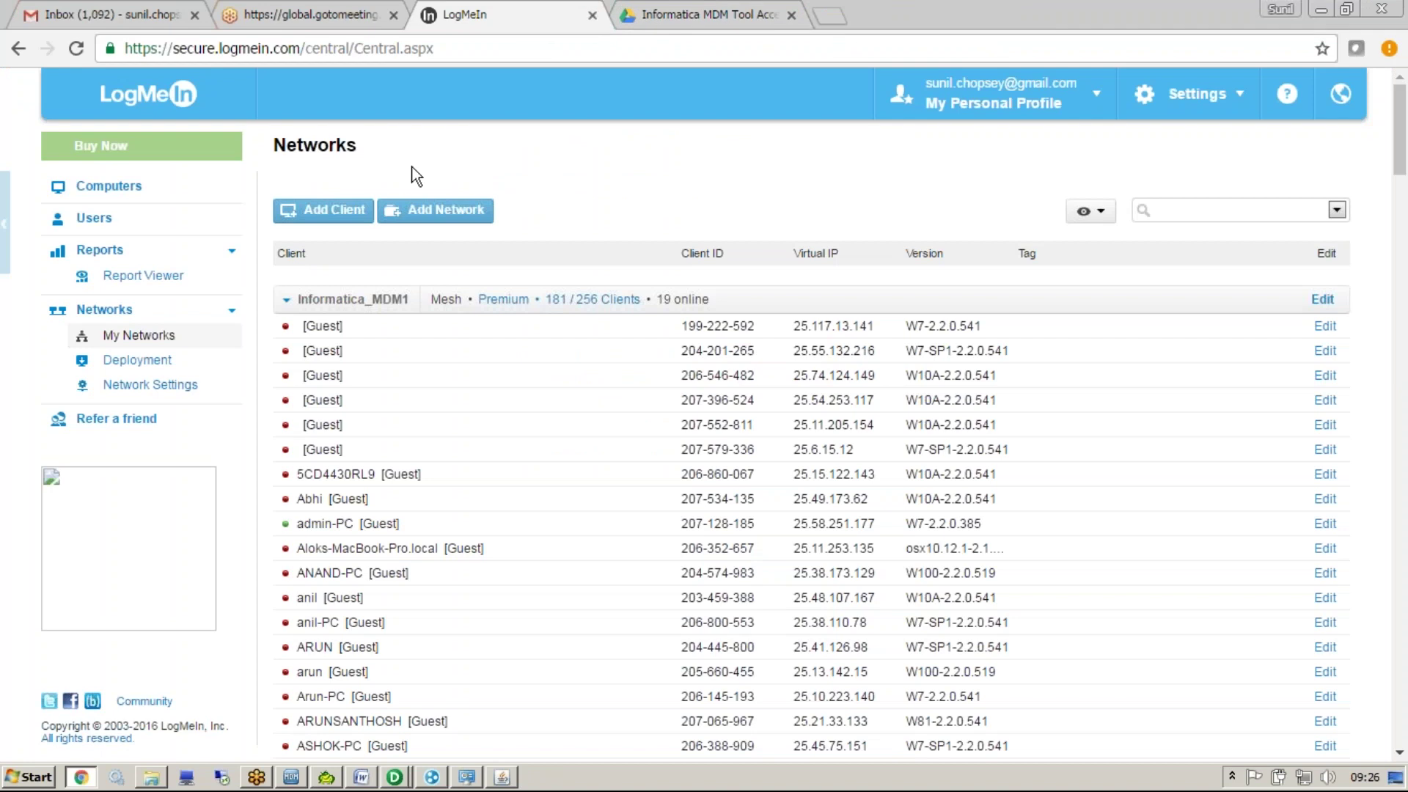
pyautogui.click(147, 336)
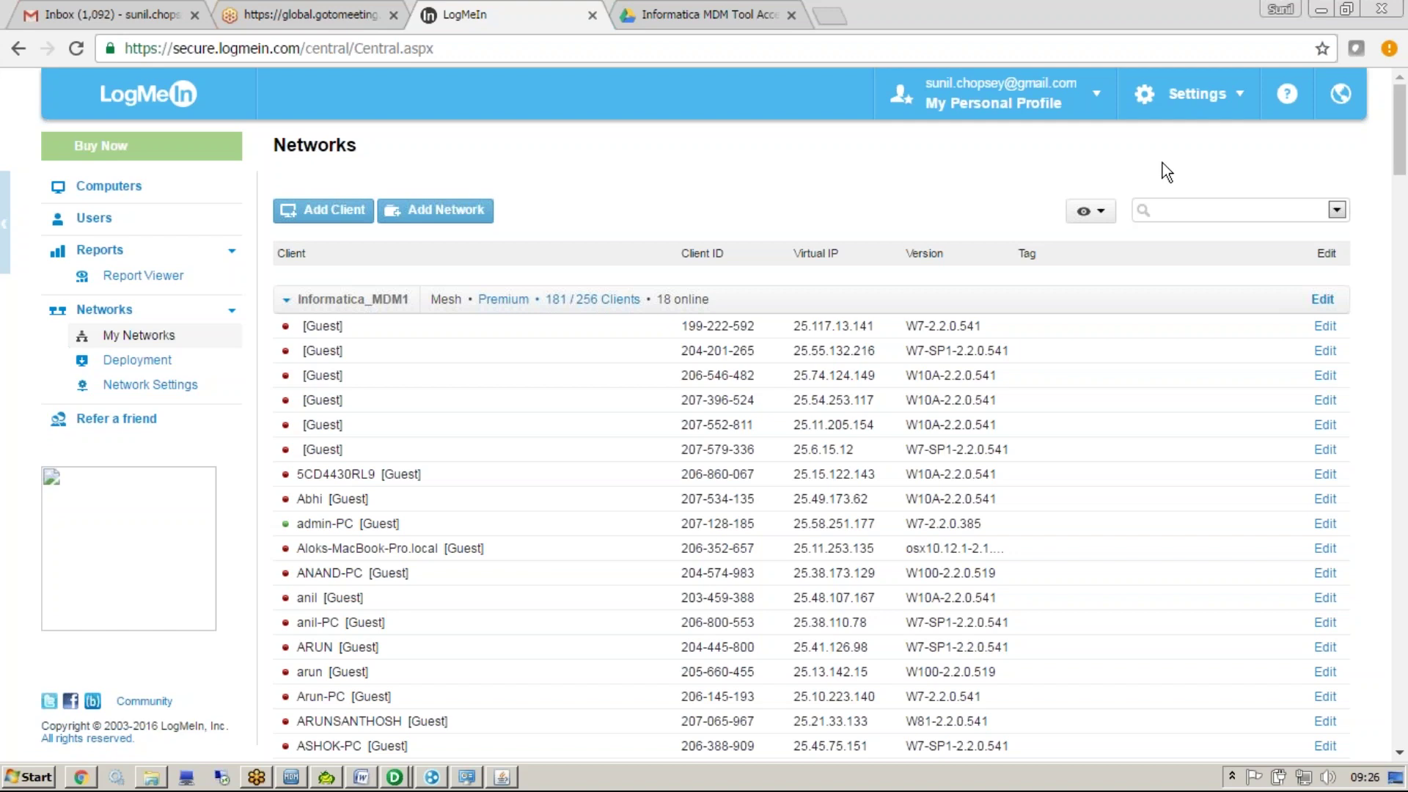
pyautogui.click(503, 776)
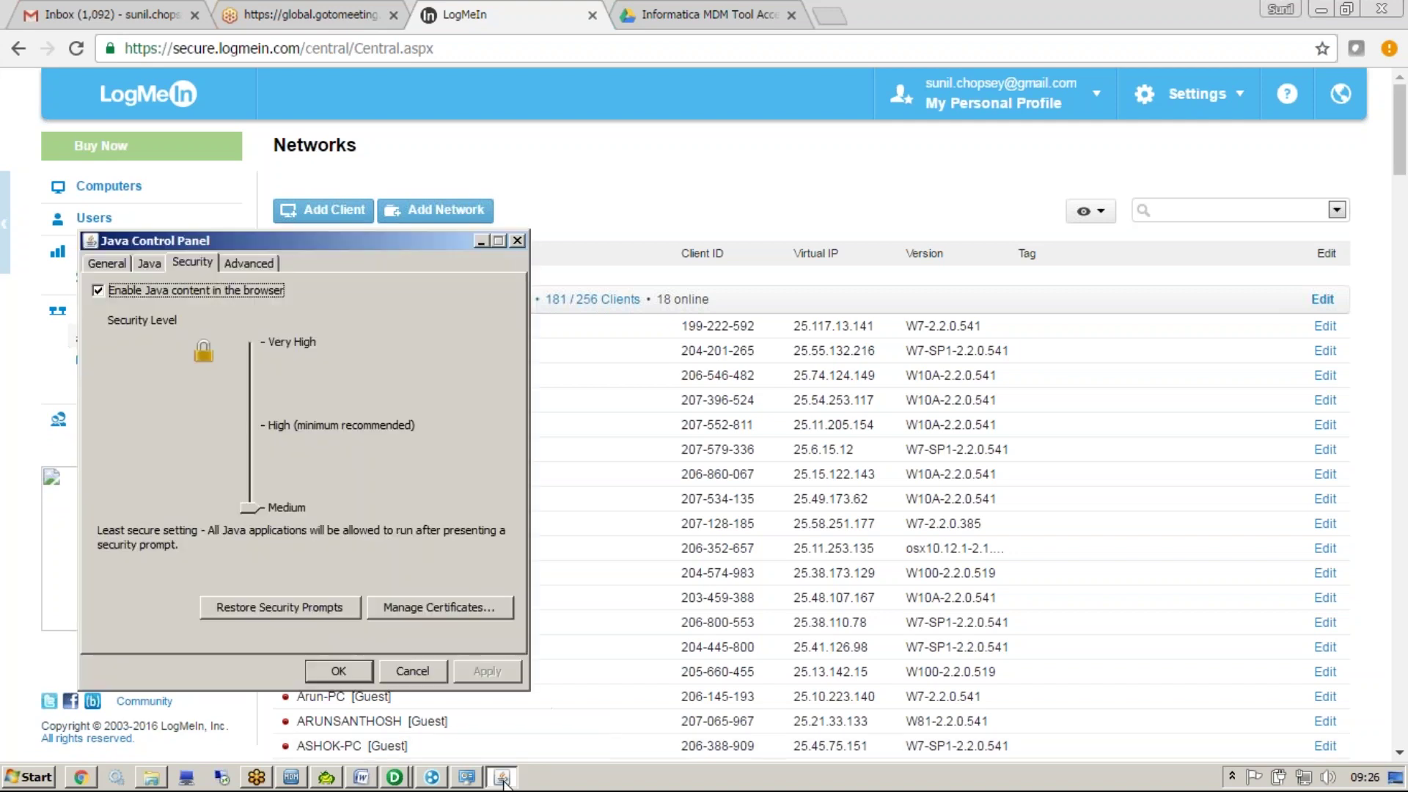
pyautogui.click(518, 240)
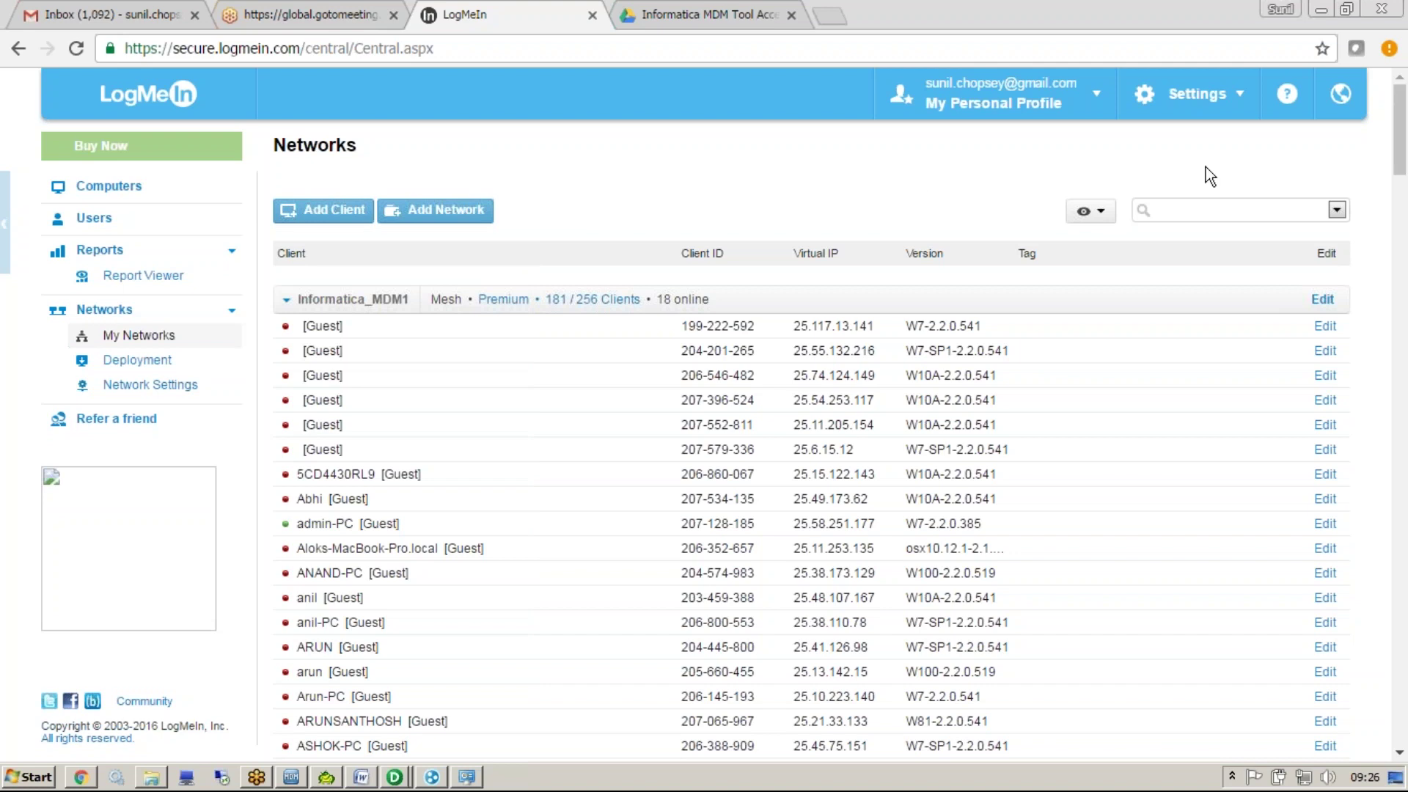